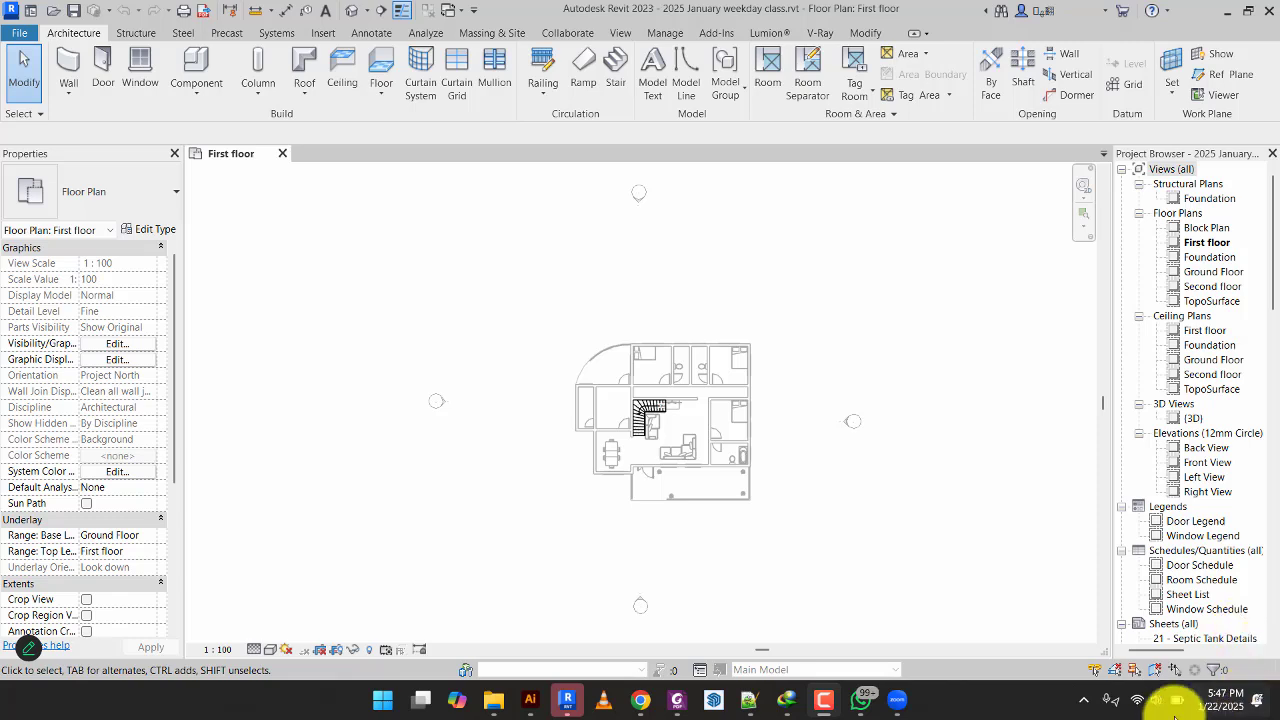
pyautogui.click(822, 700)
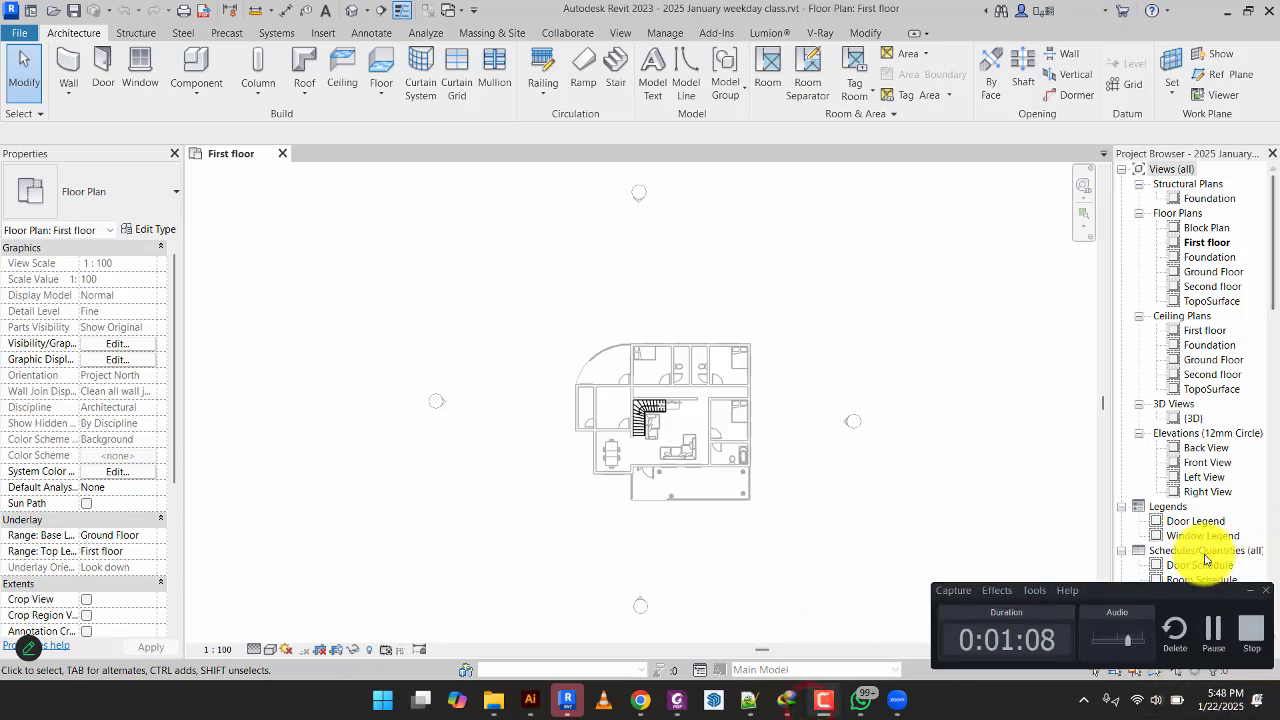
pyautogui.click(1219, 644)
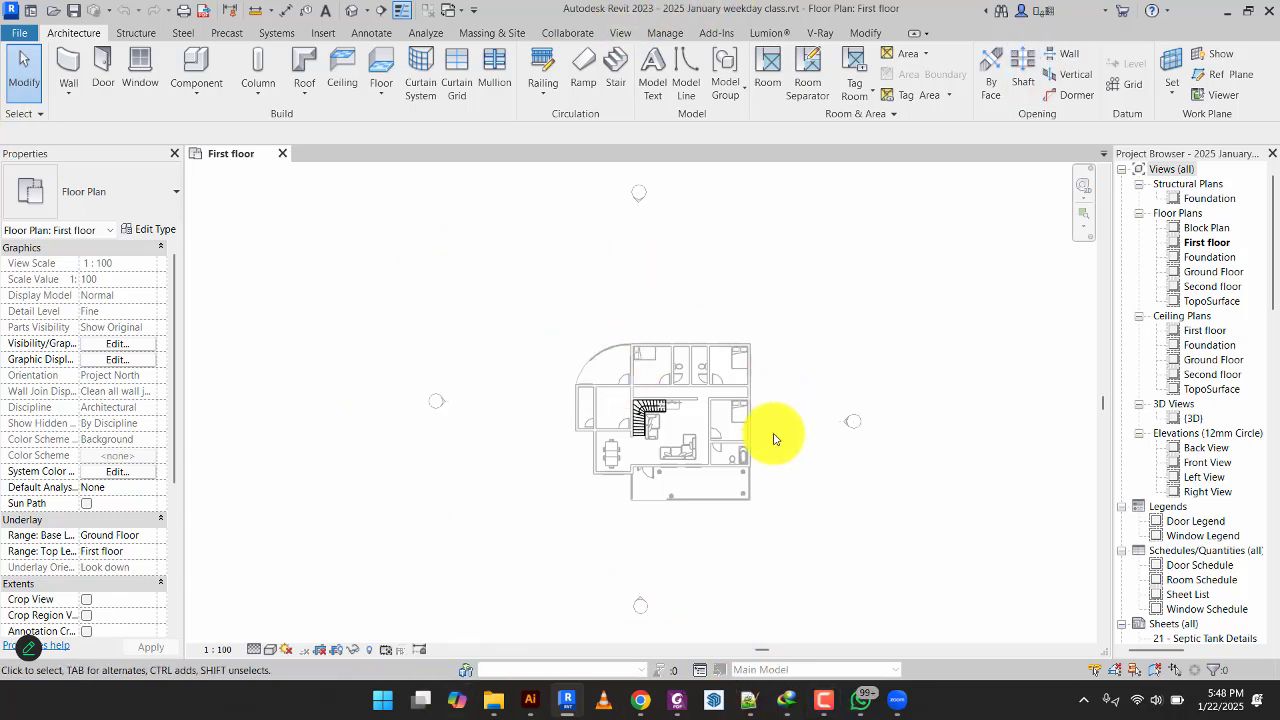
# Examine the ground-floor building, its rooms, staircase and porch in the default 3D view.
pyautogui.scroll(2, 773, 438)
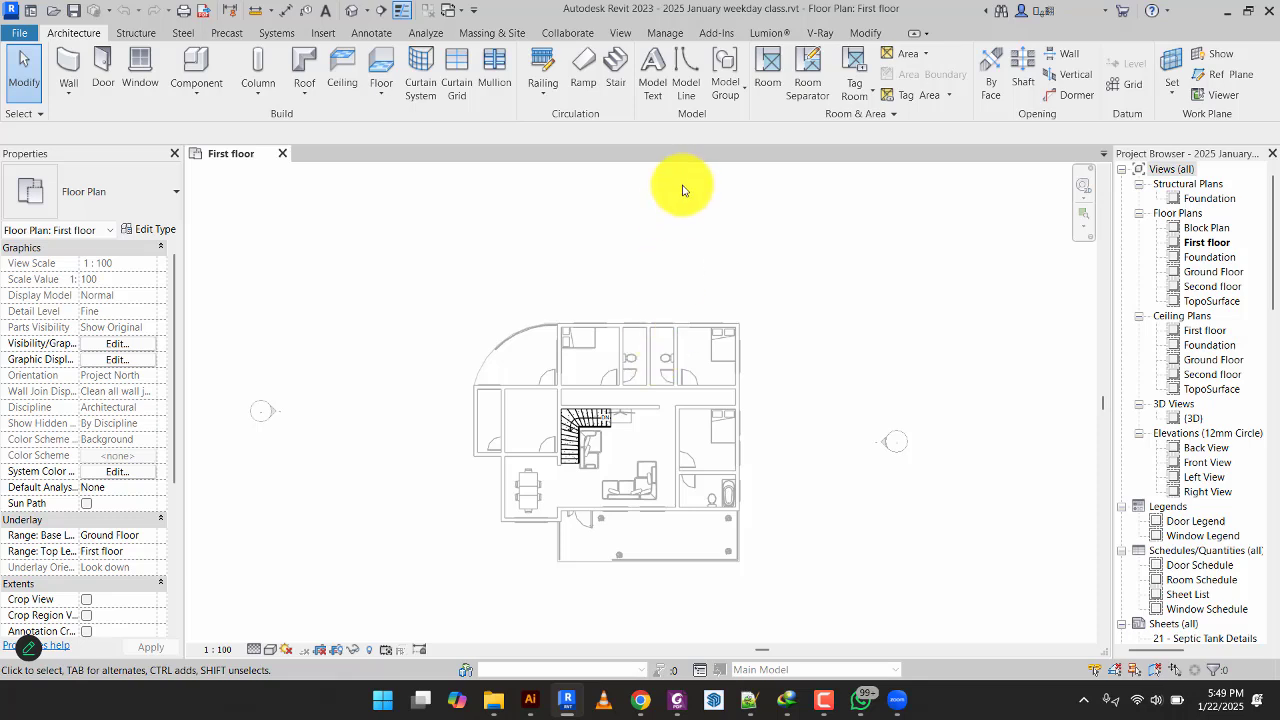
pyautogui.click(353, 10)
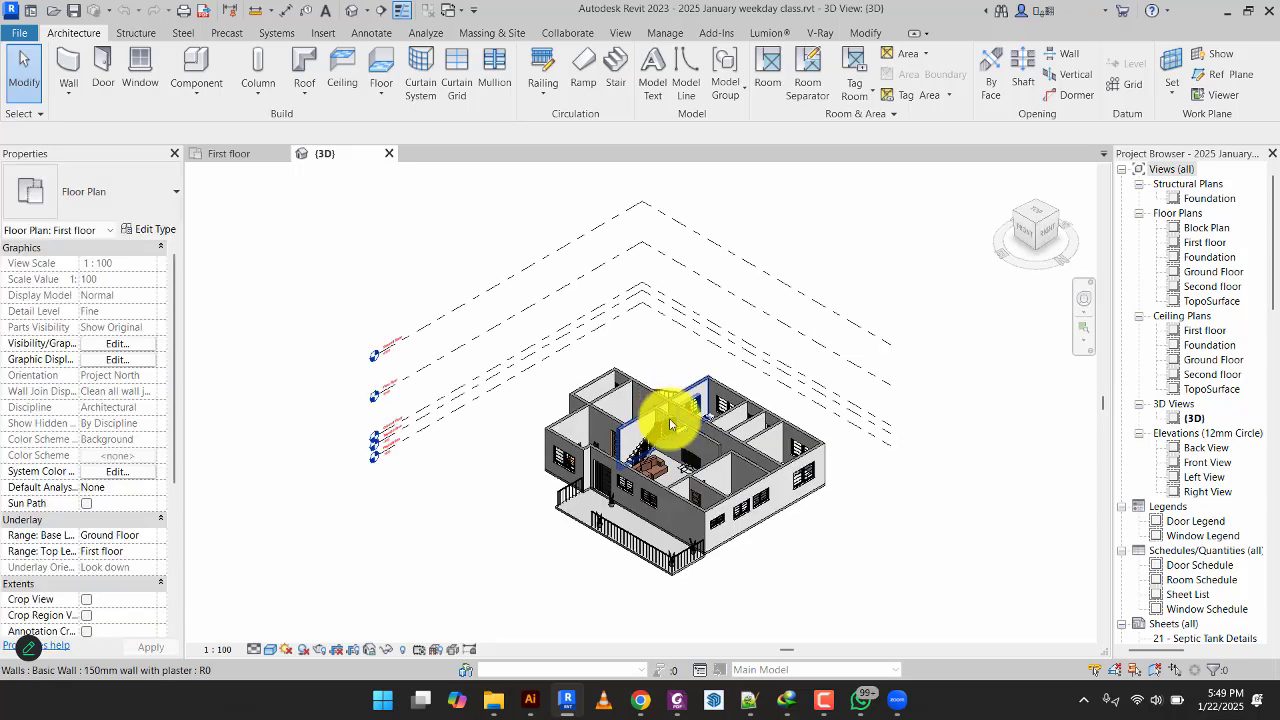
pyautogui.scroll(3, 667, 468)
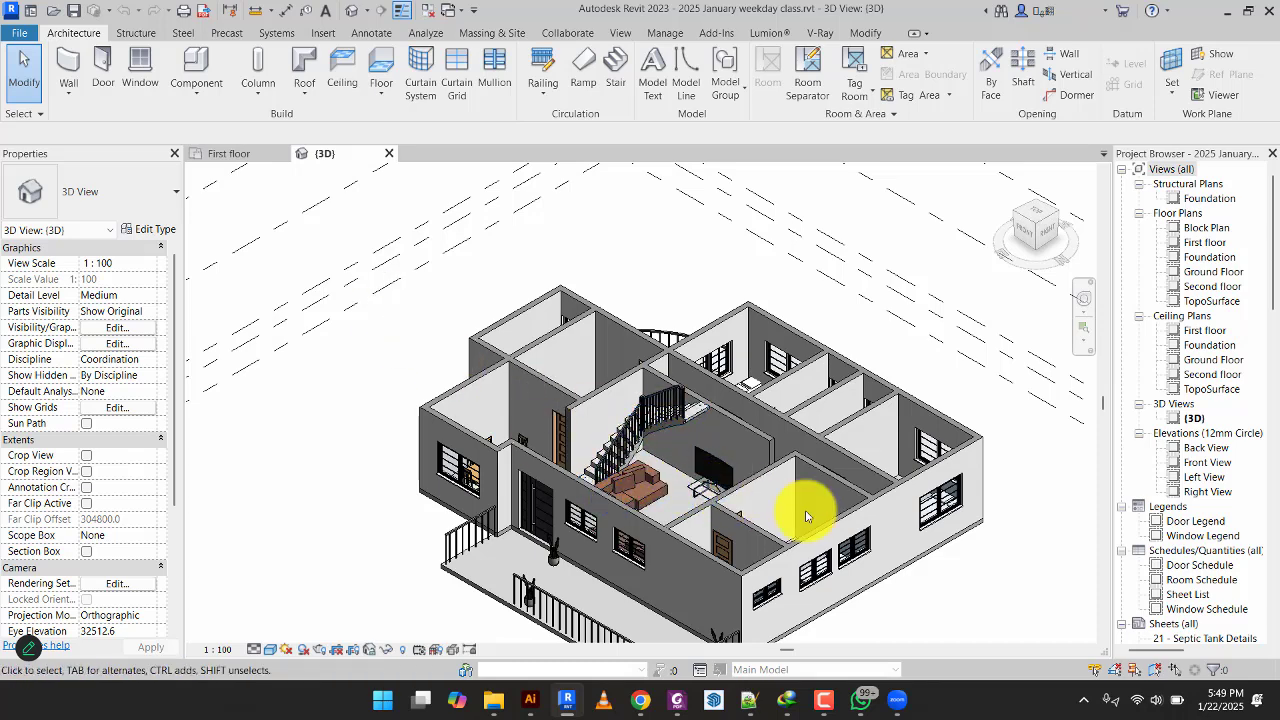
pyautogui.click(824, 698)
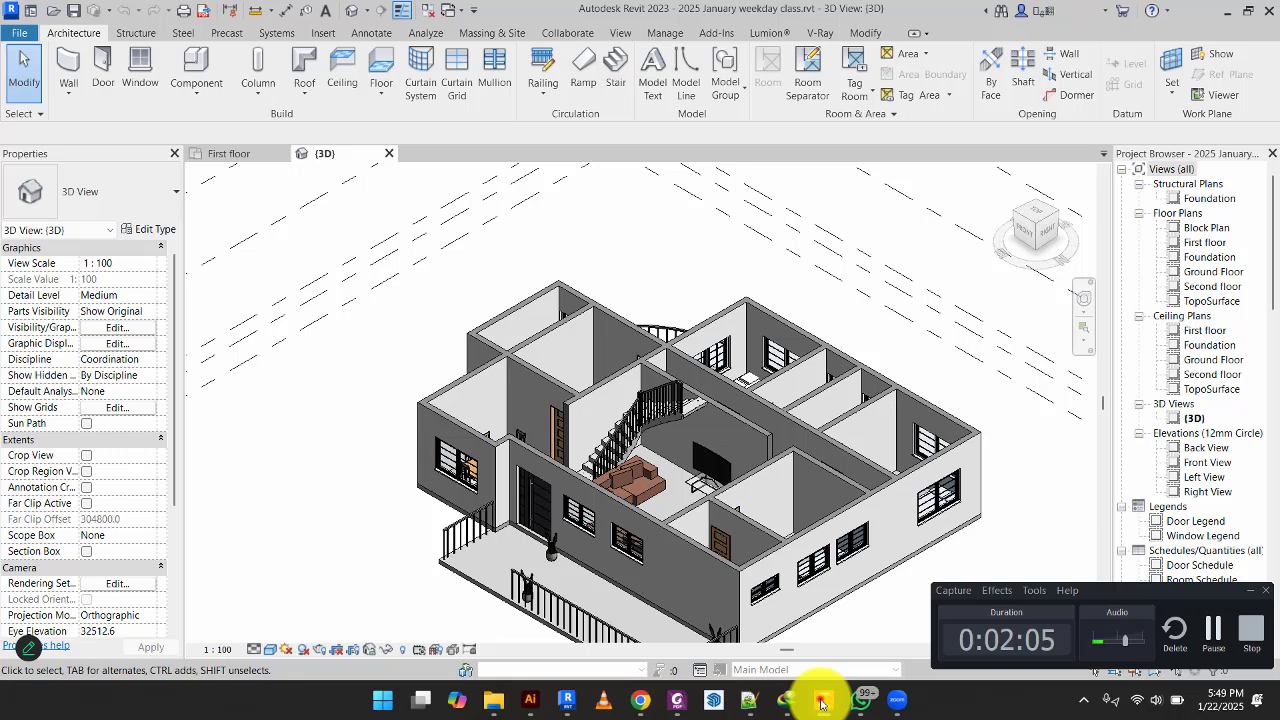
pyautogui.click(820, 703)
pyautogui.moveTo(809, 471); pyautogui.dragTo(749, 409, button='middle')
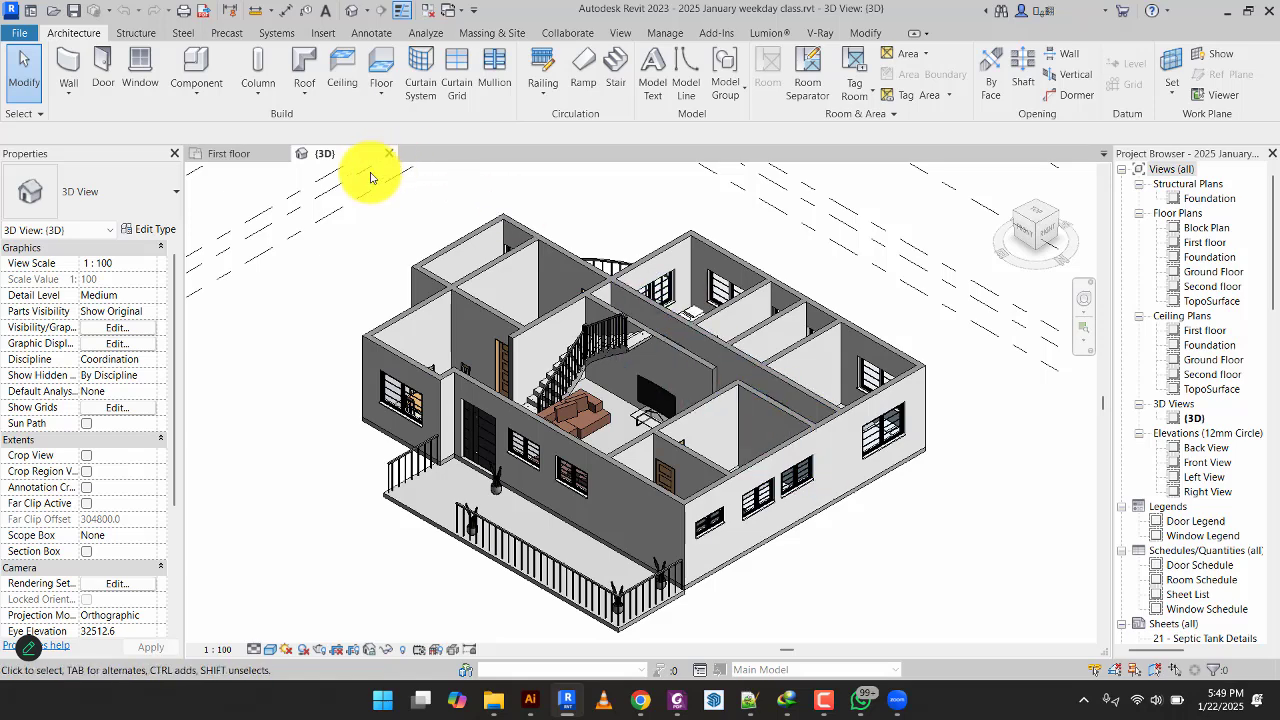
# In the First floor plan, start a 150mm Floor and pick the upper and right-hand outer wall faces as boundary lines.
pyautogui.click(233, 153)
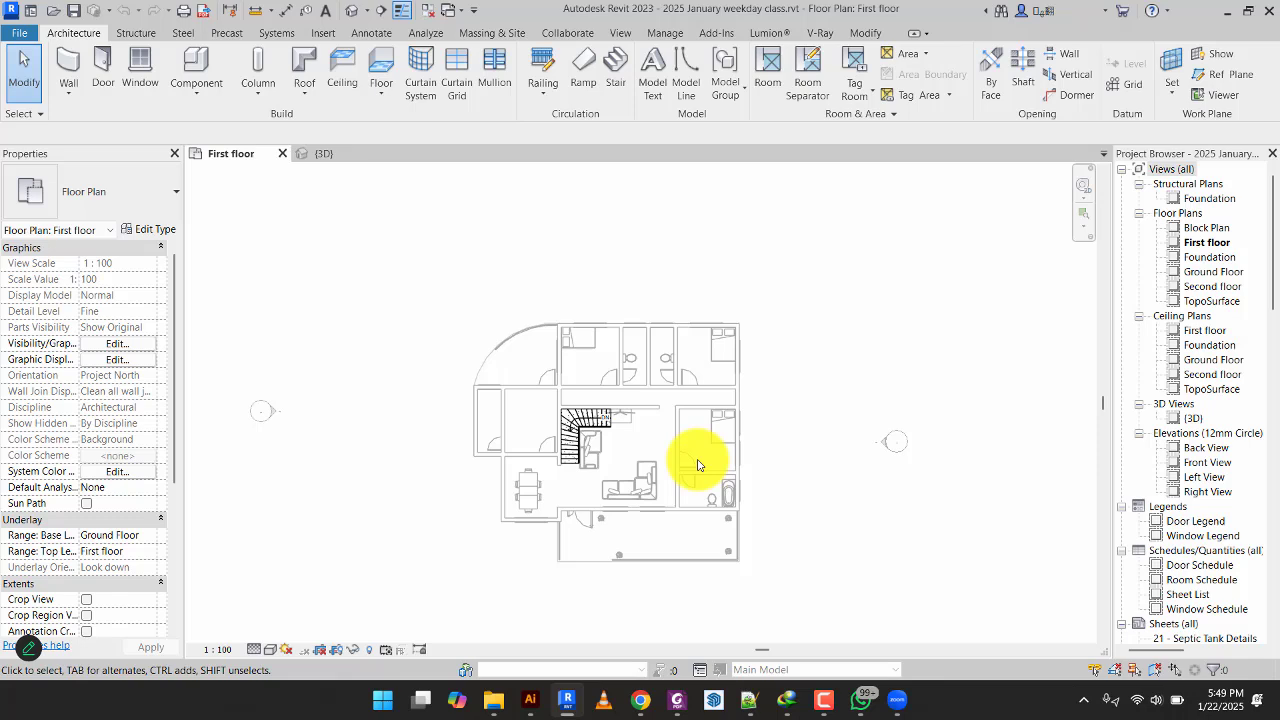
pyautogui.click(379, 62)
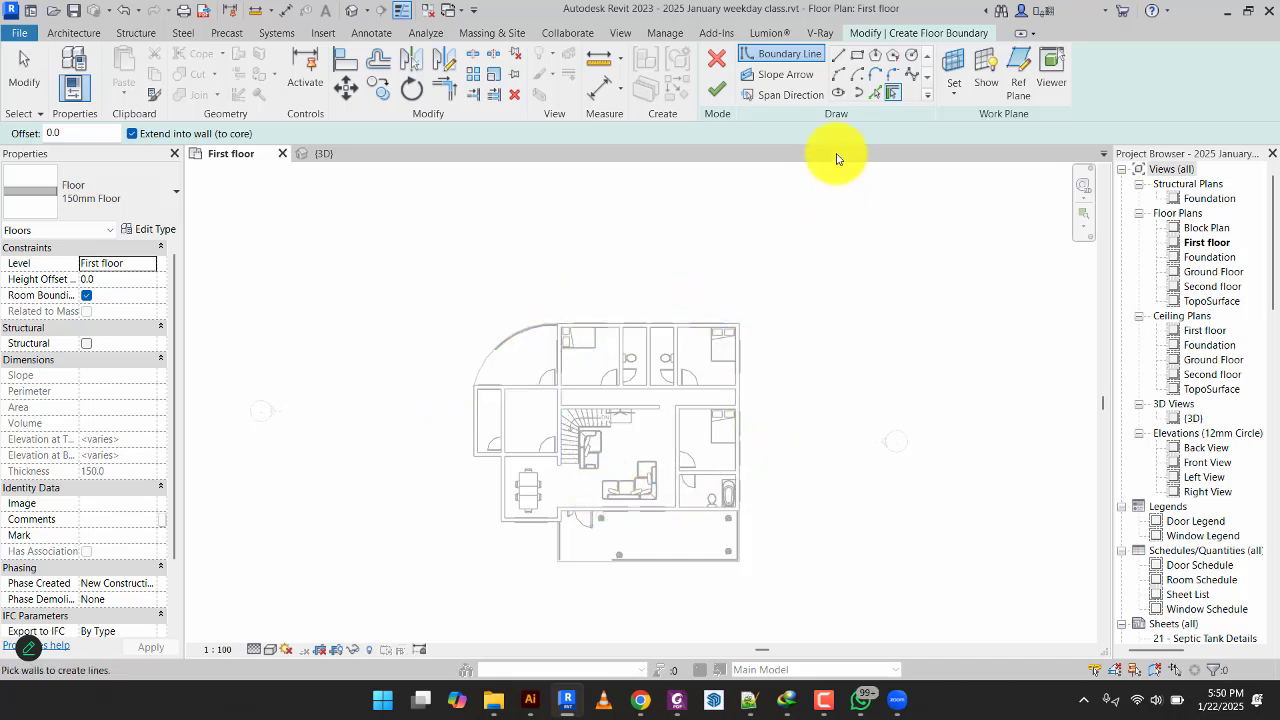
pyautogui.click(876, 94)
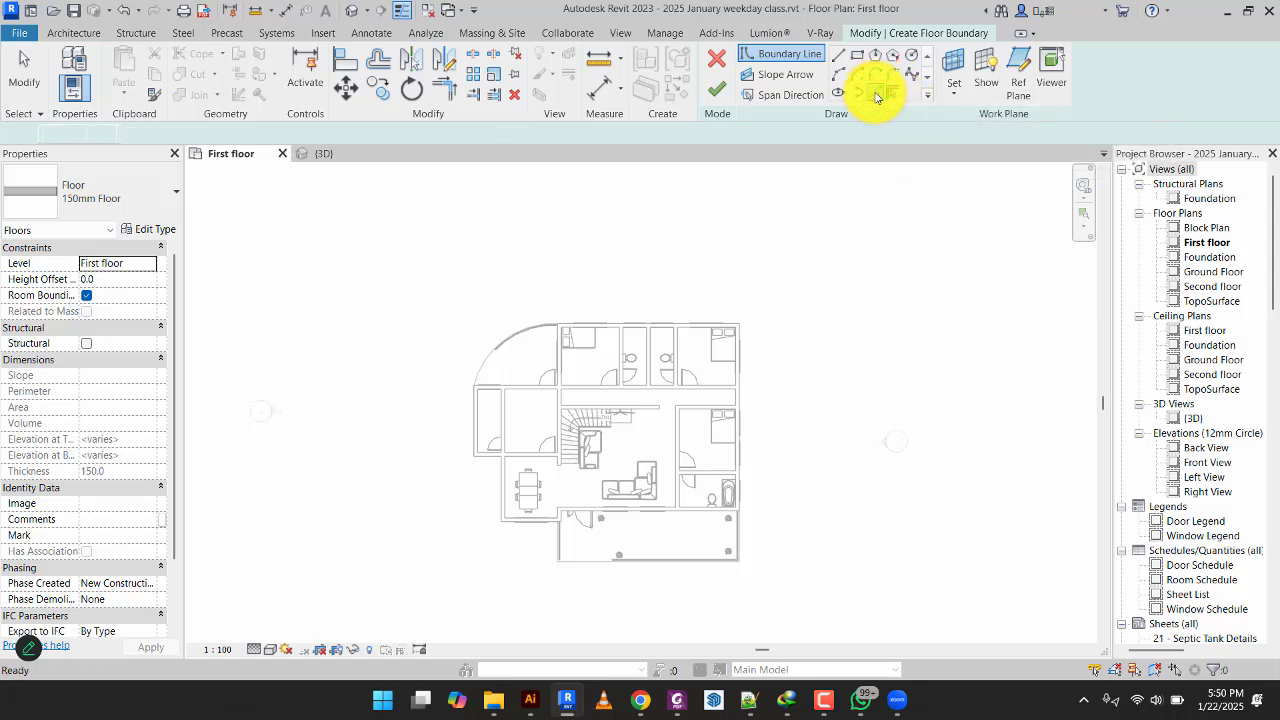
pyautogui.scroll(5, 730, 320)
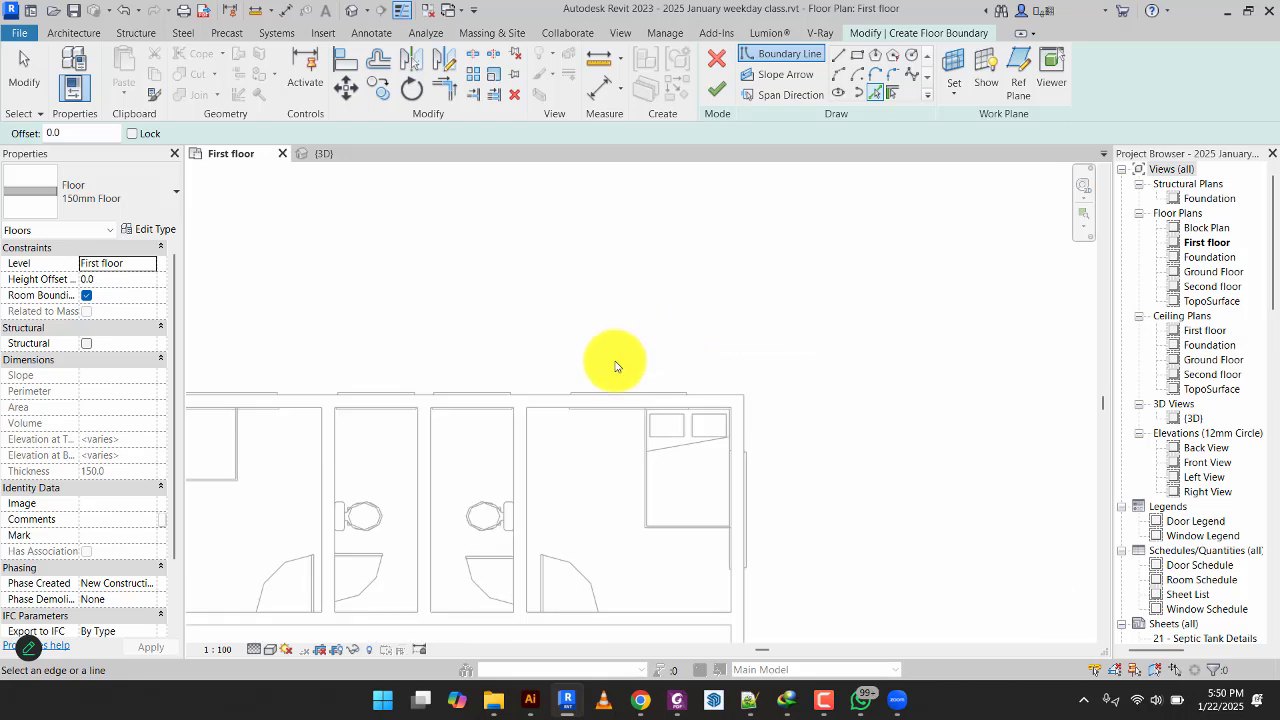
pyautogui.click(556, 400)
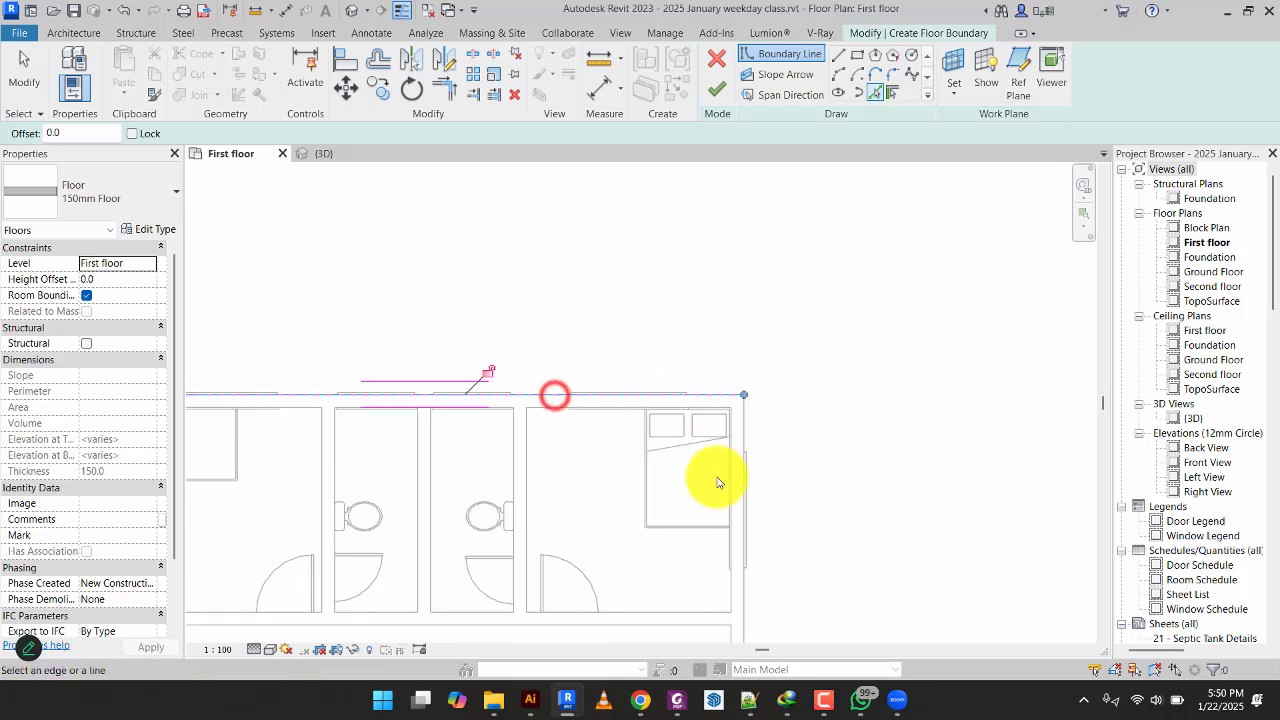
pyautogui.click(743, 605)
# Add the porch slab's lower and left edges to the floor boundary by picking lines.
pyautogui.scroll(-4, 814, 480)
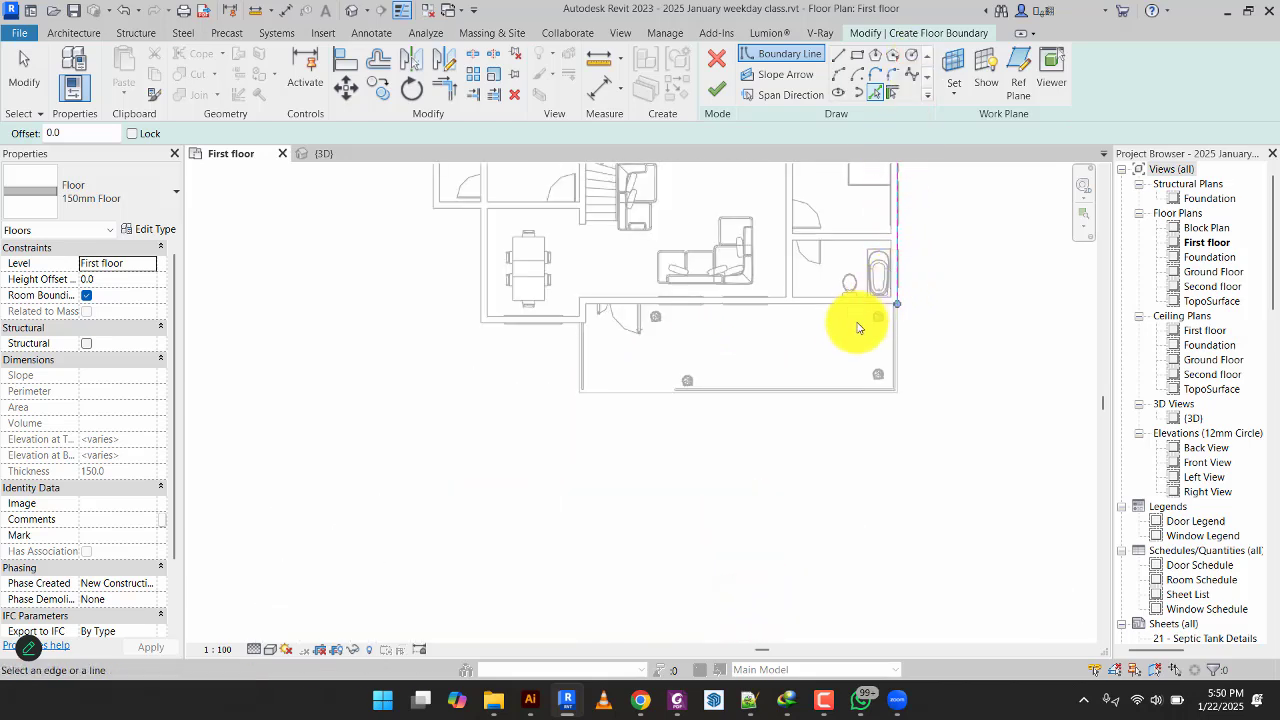
pyautogui.scroll(4, 817, 352)
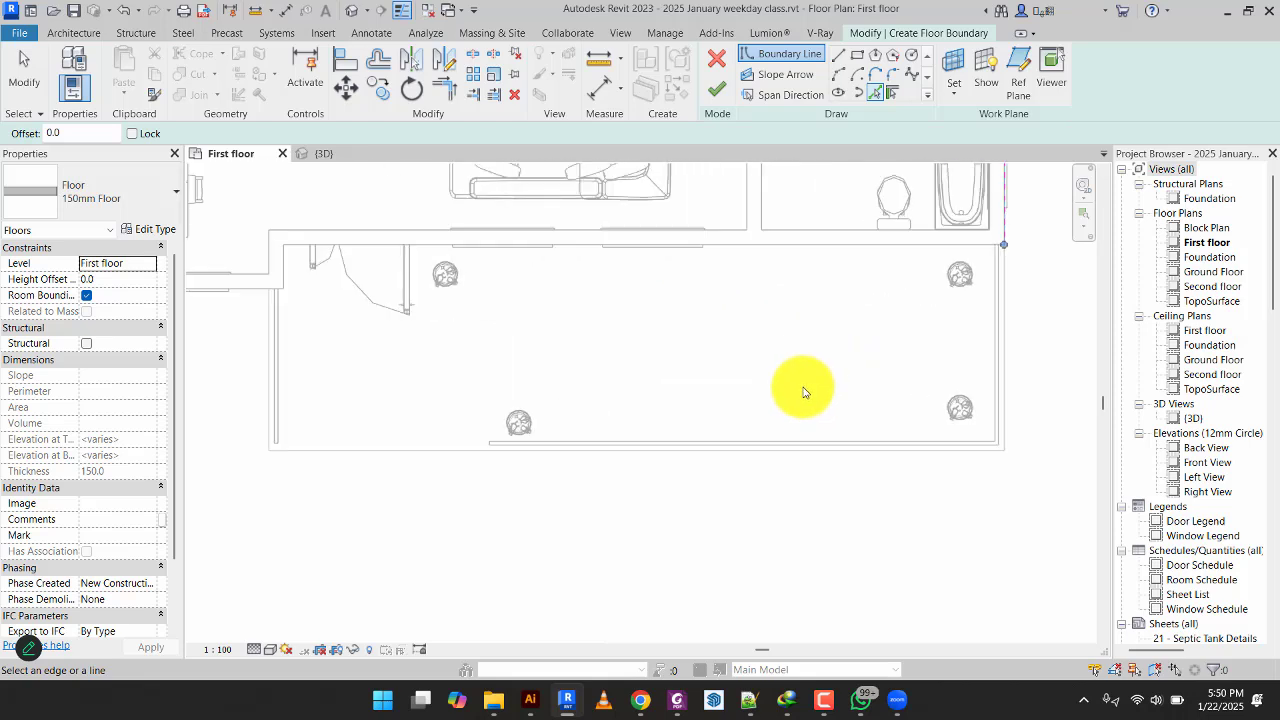
pyautogui.click(789, 451)
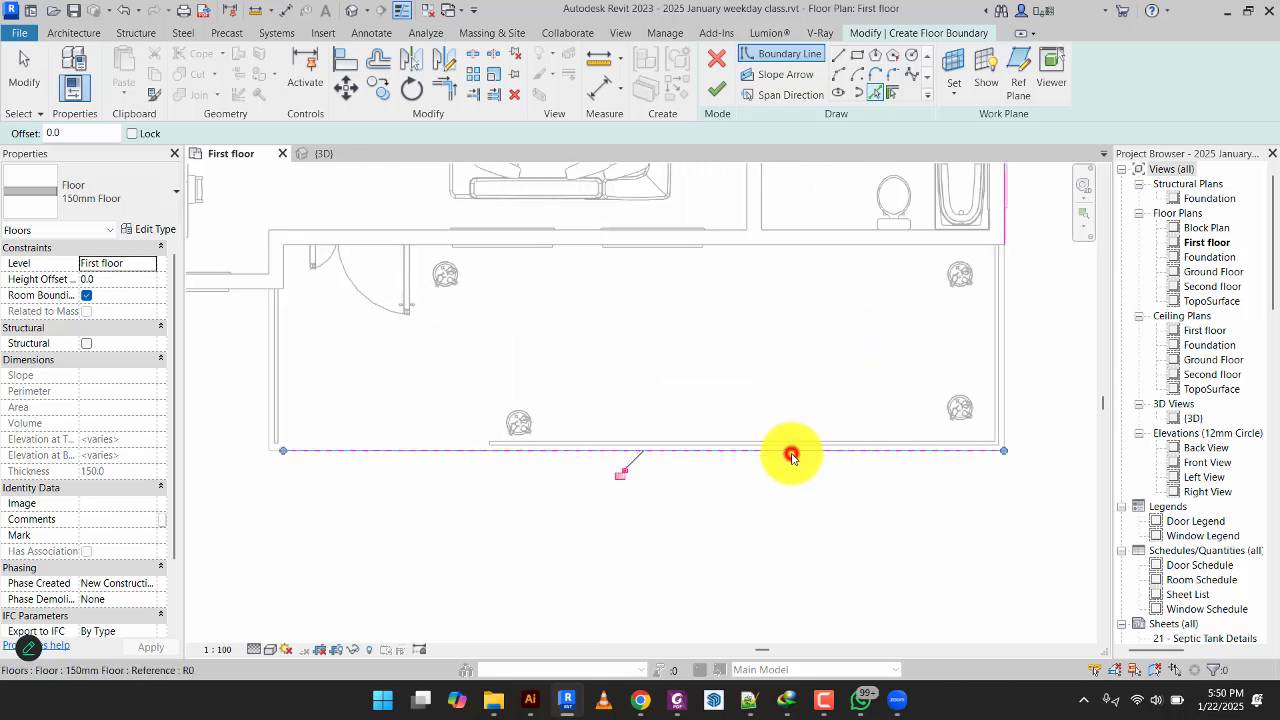
pyautogui.click(267, 364)
# Pick the outer faces of the dining area's lower and left walls as floor boundary lines.
pyautogui.scroll(-3, 282, 330)
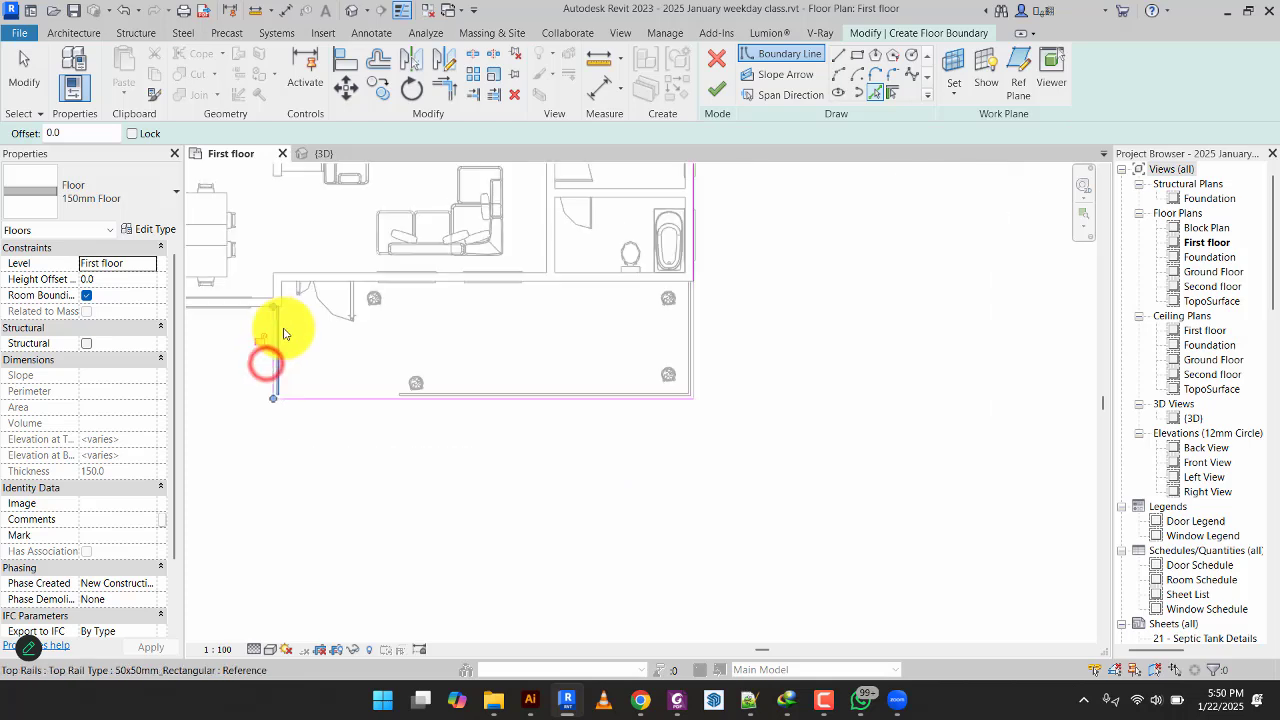
pyautogui.moveTo(299, 334); pyautogui.dragTo(364, 357, button='middle')
pyautogui.scroll(3, 223, 329)
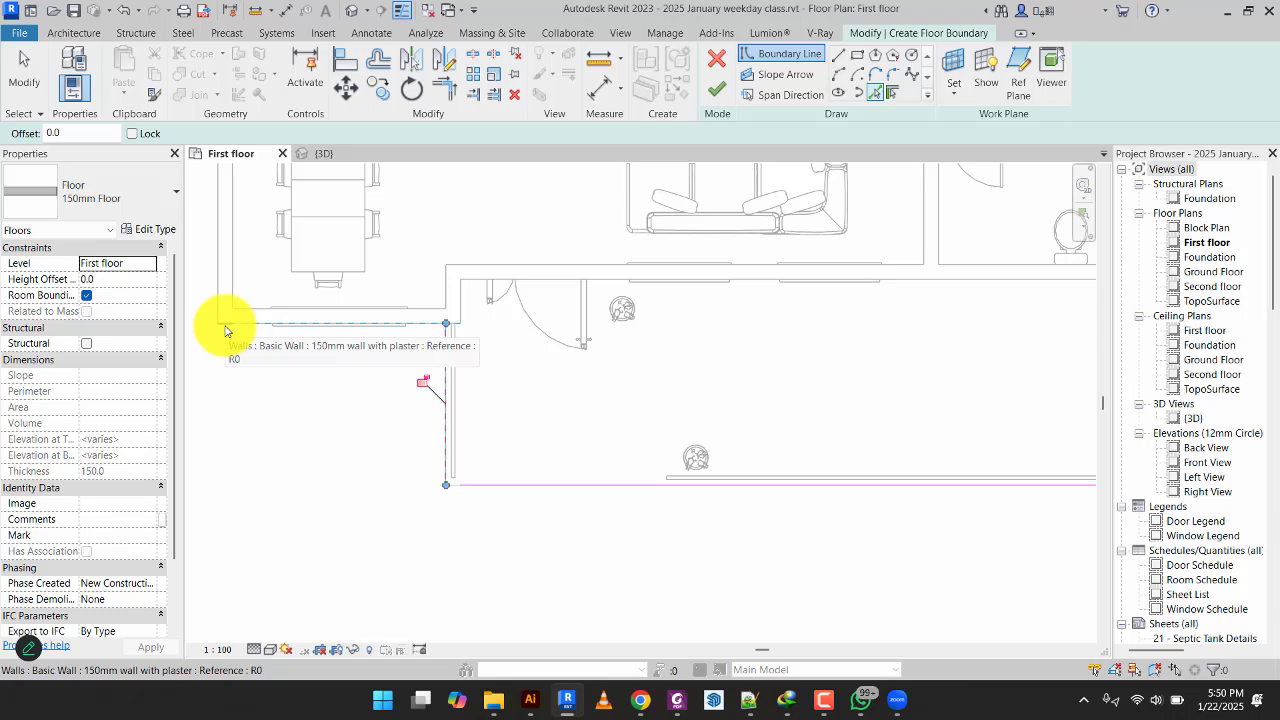
pyautogui.click(222, 322)
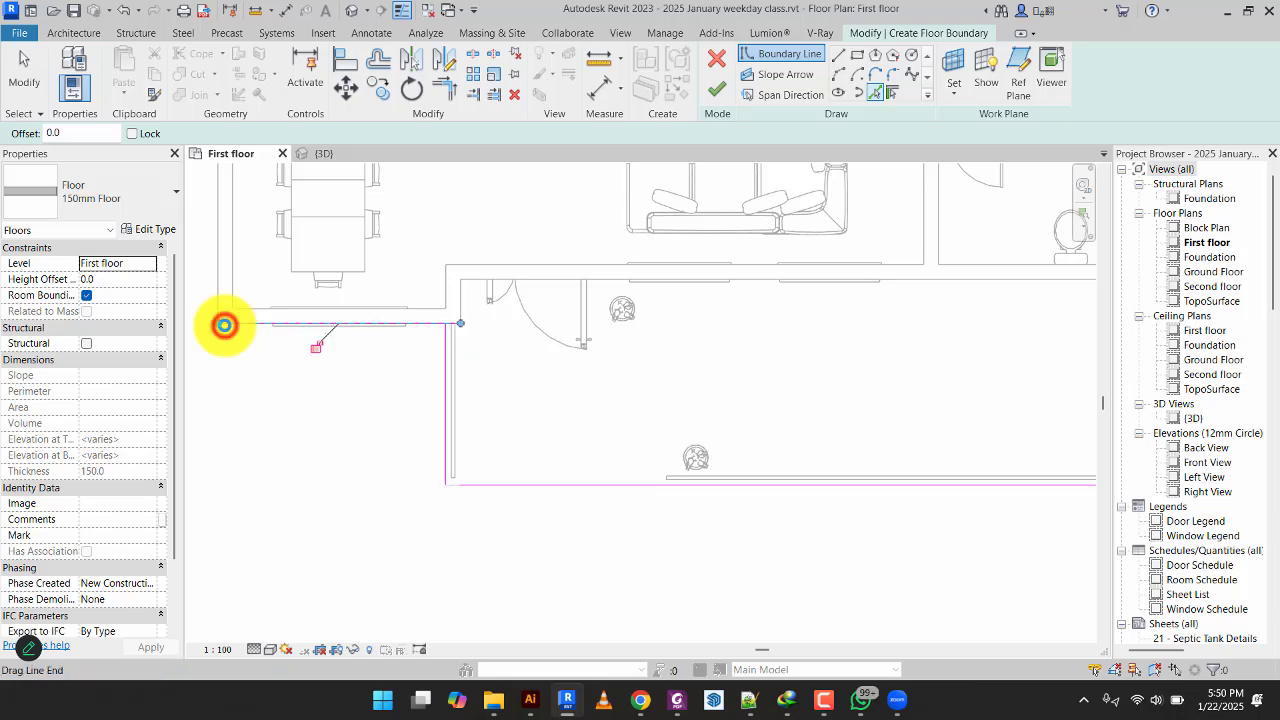
pyautogui.click(223, 281)
# Add the lower and left outer faces of the projecting left-hand room and the curved balcony edge to the floor boundary.
pyautogui.scroll(-2, 249, 303)
pyautogui.moveTo(249, 303); pyautogui.dragTo(607, 571, button='middle')
pyautogui.scroll(5, 649, 534)
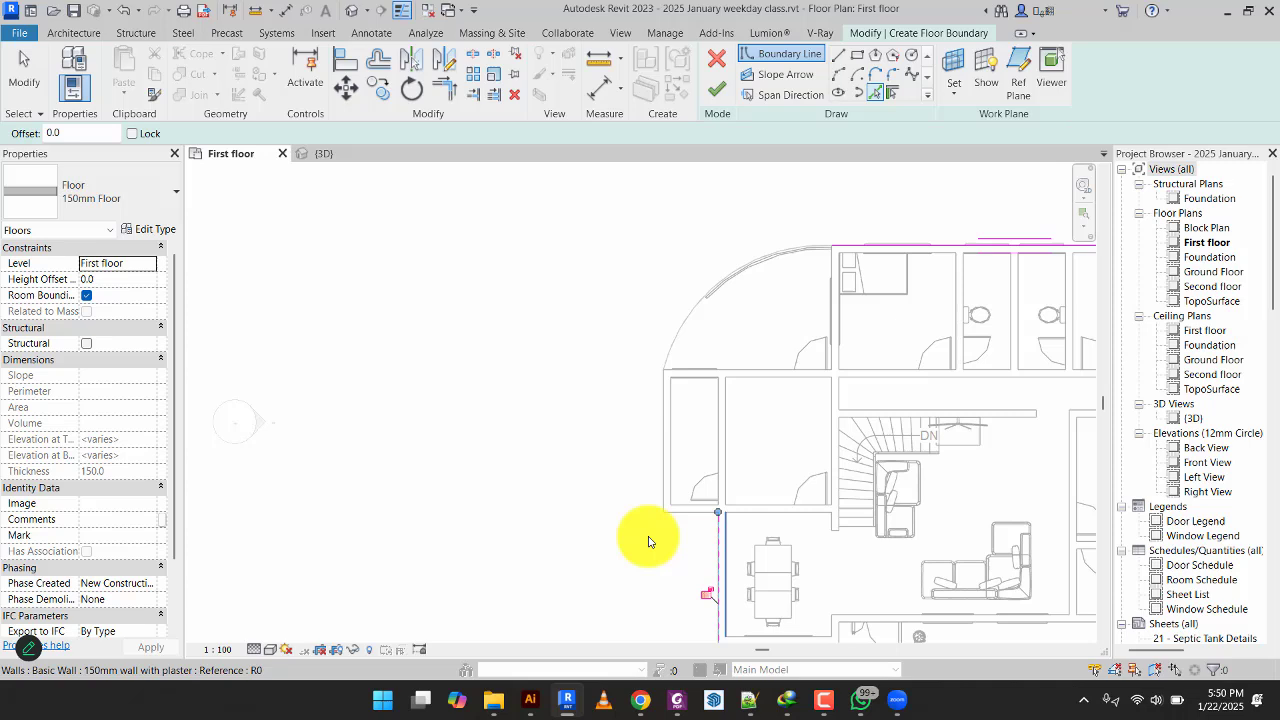
pyautogui.click(693, 499)
pyautogui.click(662, 427)
pyautogui.scroll(-2, 717, 383)
pyautogui.moveTo(717, 383); pyautogui.dragTo(646, 634, button='middle')
pyautogui.click(629, 451)
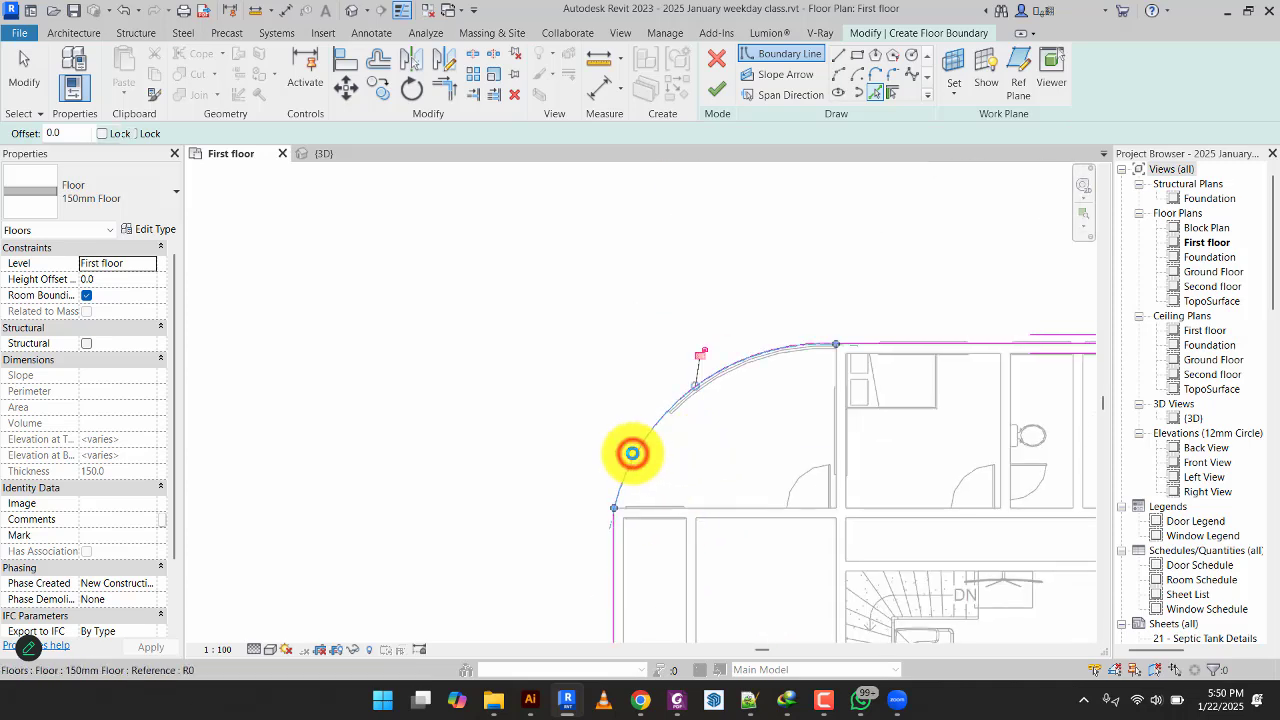
# Trim the boundary lines to corners where the dining area meets the projecting left-hand room and the porch.
pyautogui.scroll(-2, 634, 449)
pyautogui.moveTo(622, 347); pyautogui.dragTo(523, 303, button='middle')
pyautogui.scroll(3, 523, 303)
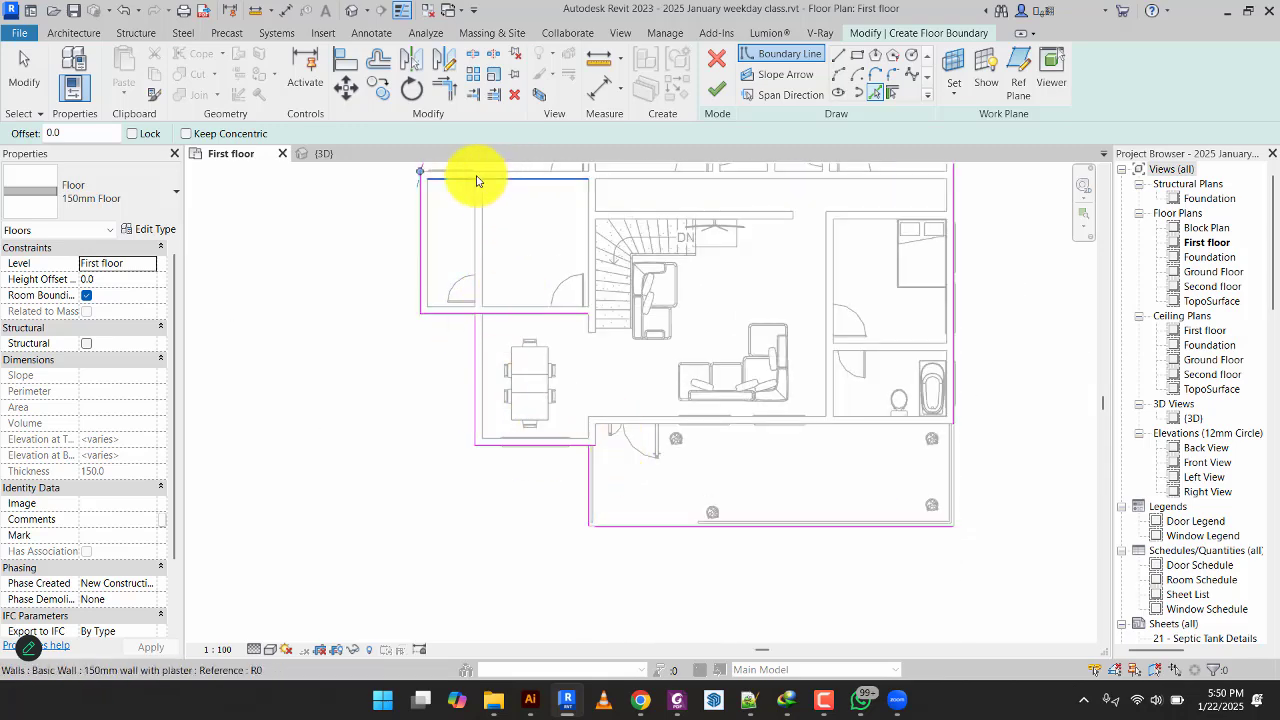
pyautogui.click(443, 85)
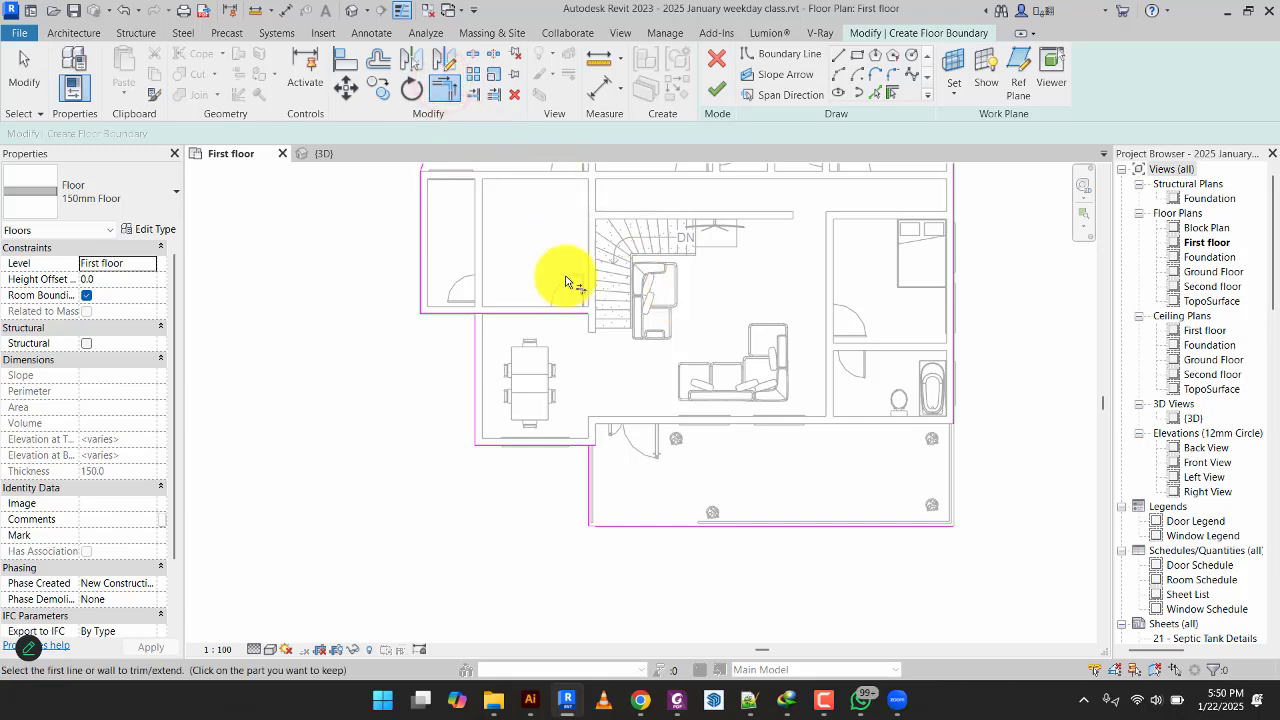
pyautogui.scroll(4, 429, 323)
pyautogui.click(500, 300)
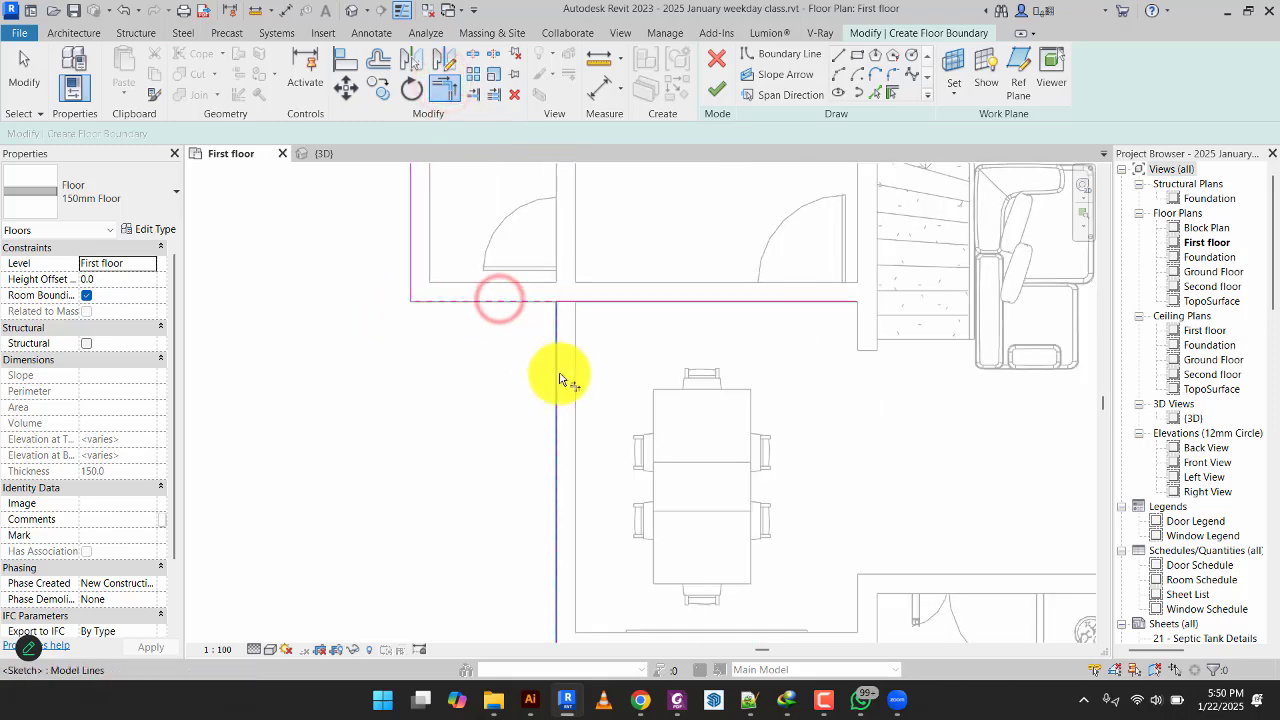
pyautogui.click(557, 371)
pyautogui.scroll(-2, 688, 388)
pyautogui.click(727, 441)
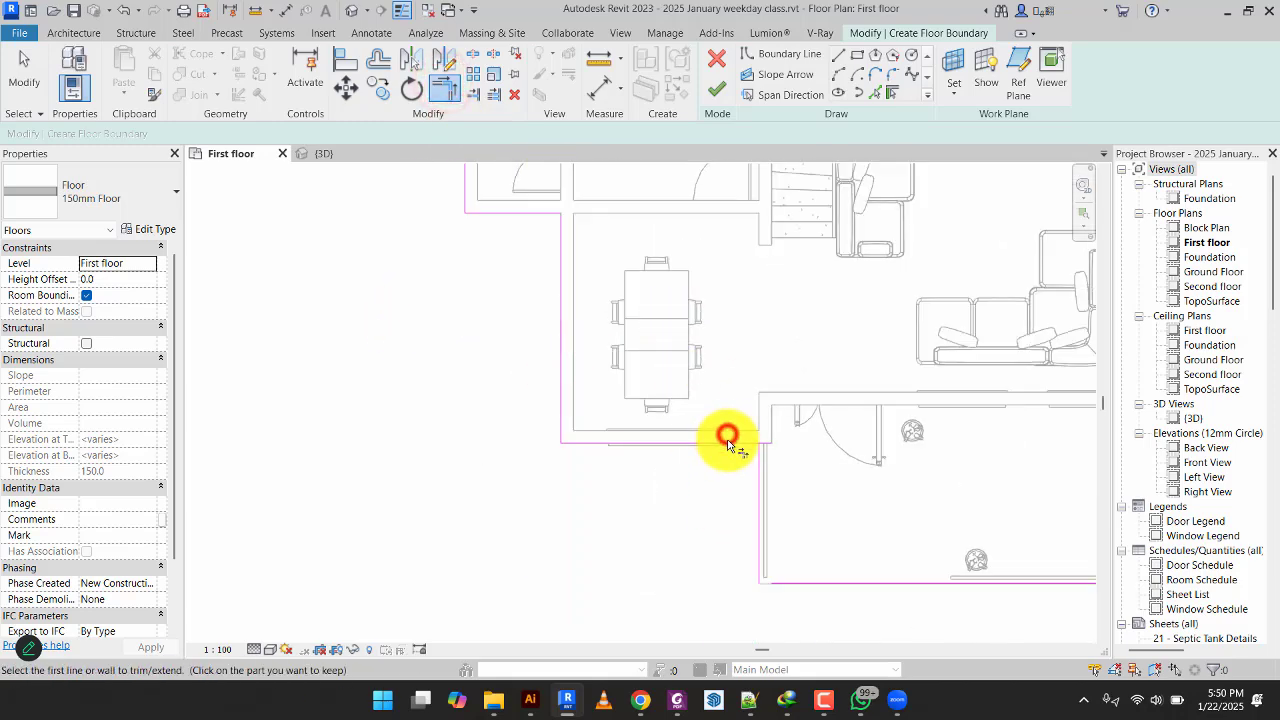
pyautogui.click(762, 492)
# Trim and extend the boundary lines to form corners at the porch's lower-left and lower-right ends.
pyautogui.scroll(-2, 890, 470)
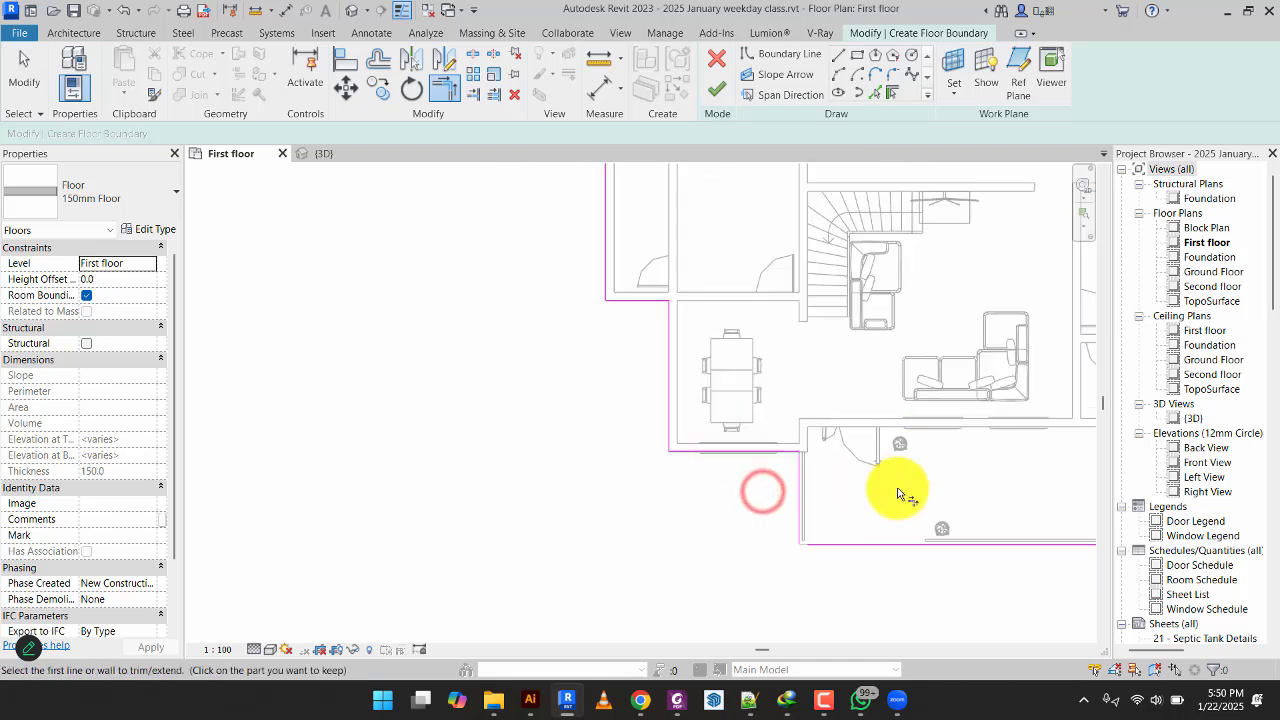
pyautogui.scroll(4, 814, 552)
pyautogui.click(827, 535)
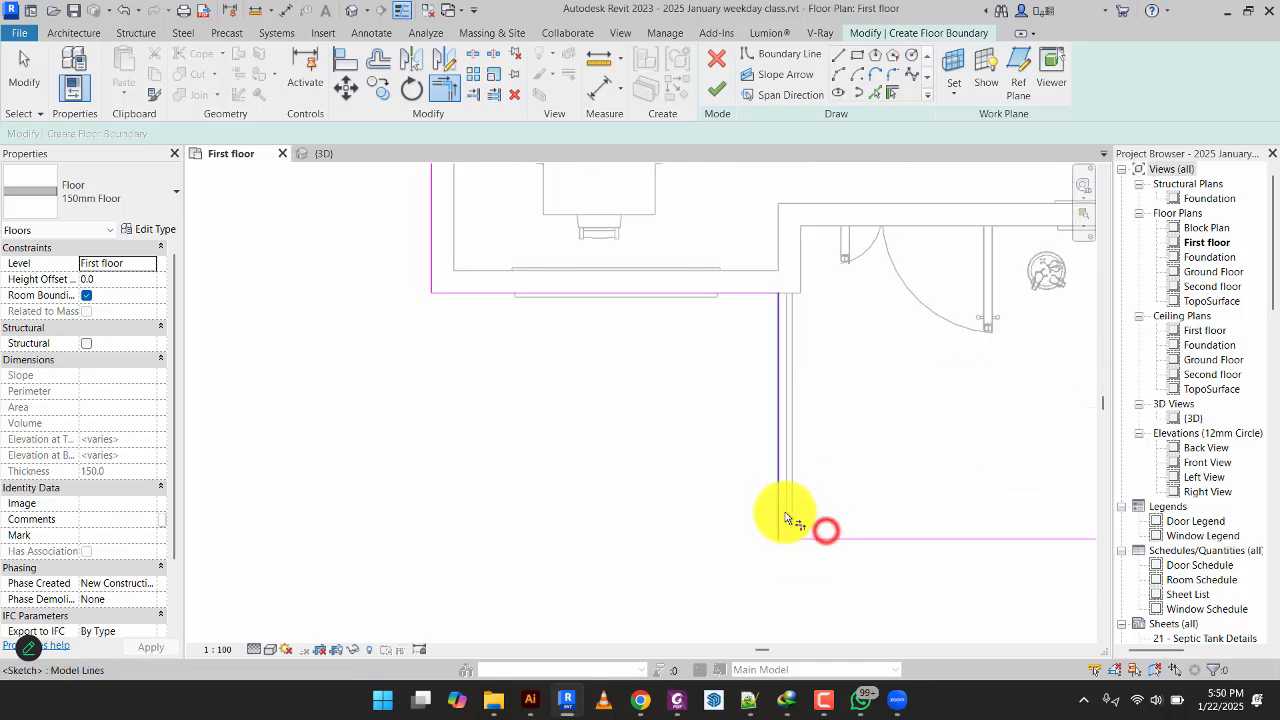
pyautogui.click(782, 511)
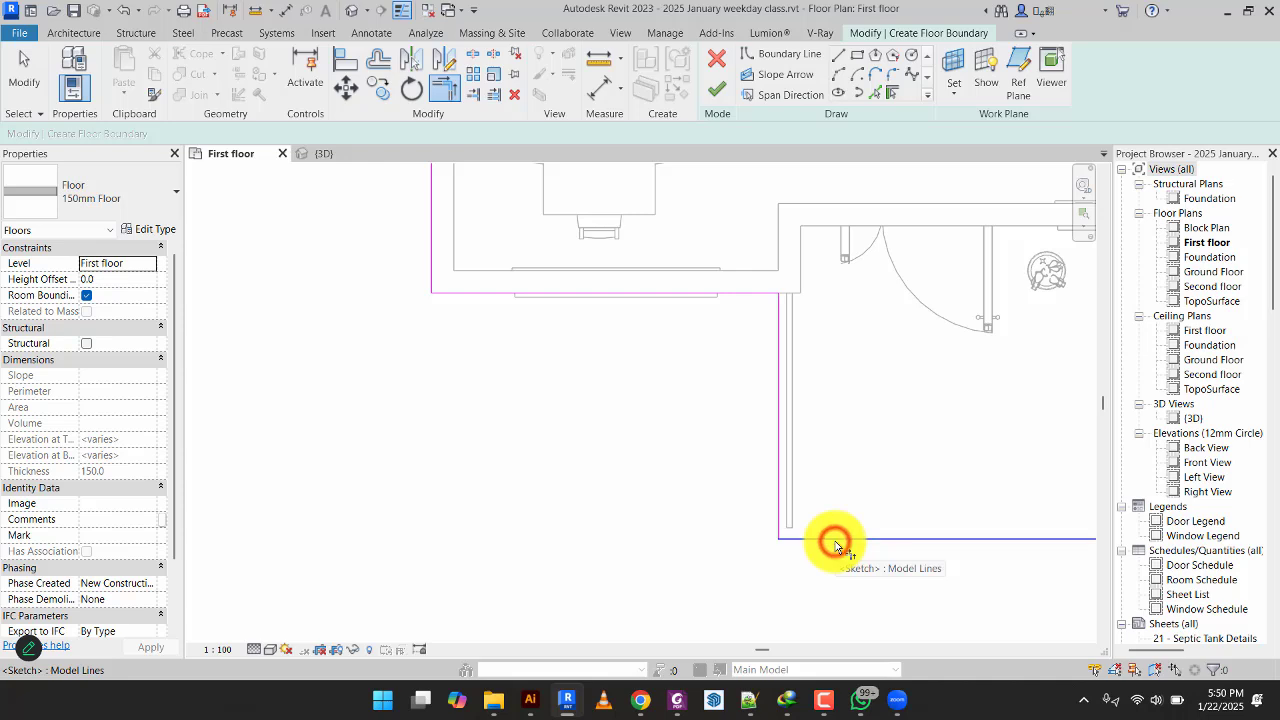
pyautogui.press('t')
pyautogui.press('r')
pyautogui.scroll(-1, 895, 475)
pyautogui.scroll(-1, 895, 475)
pyautogui.moveTo(895, 475); pyautogui.dragTo(230, 522, button='middle')
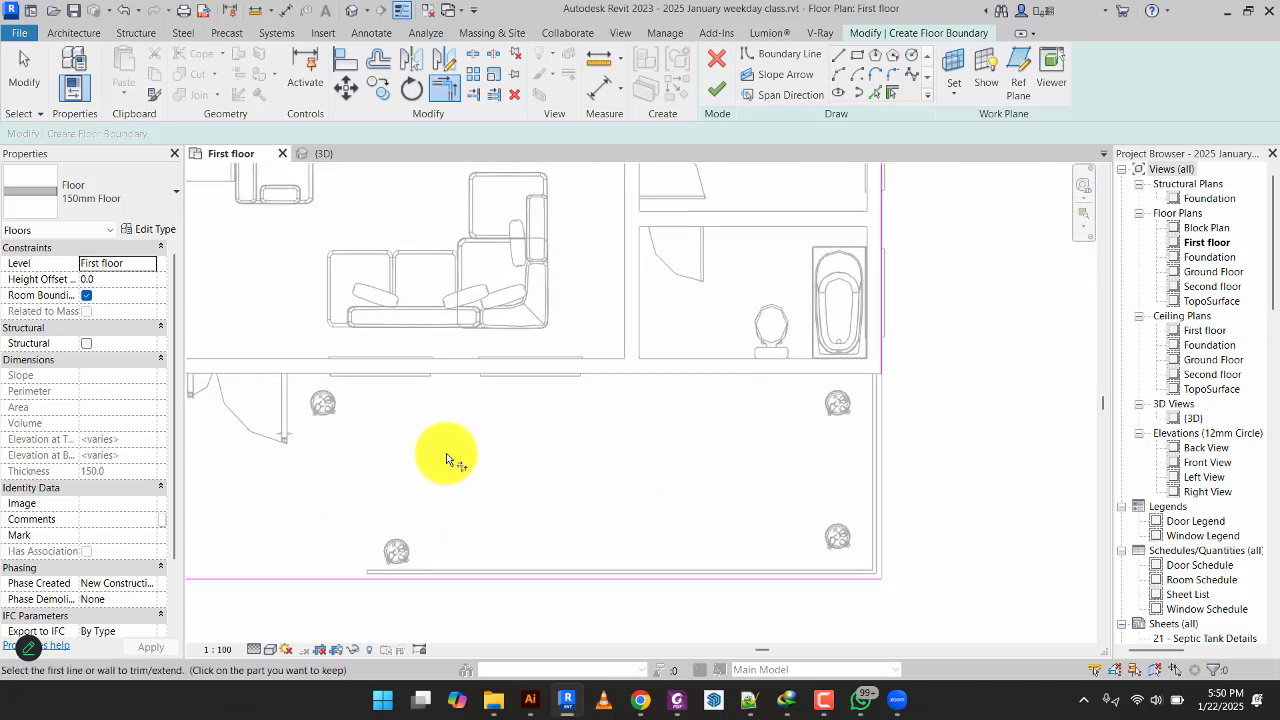
pyautogui.click(882, 362)
pyautogui.click(796, 587)
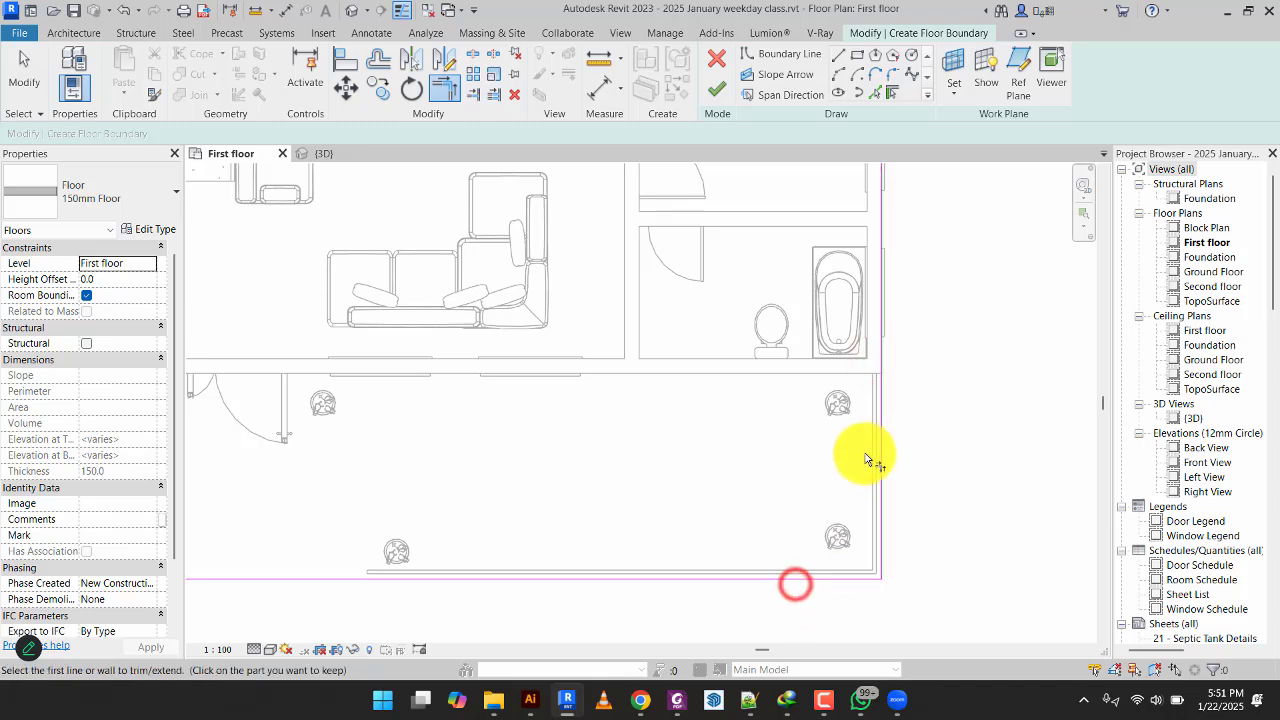
# Check the floor boundary around the whole plan, including the curved balcony edge, for a closed loop.
pyautogui.scroll(-3, 862, 450)
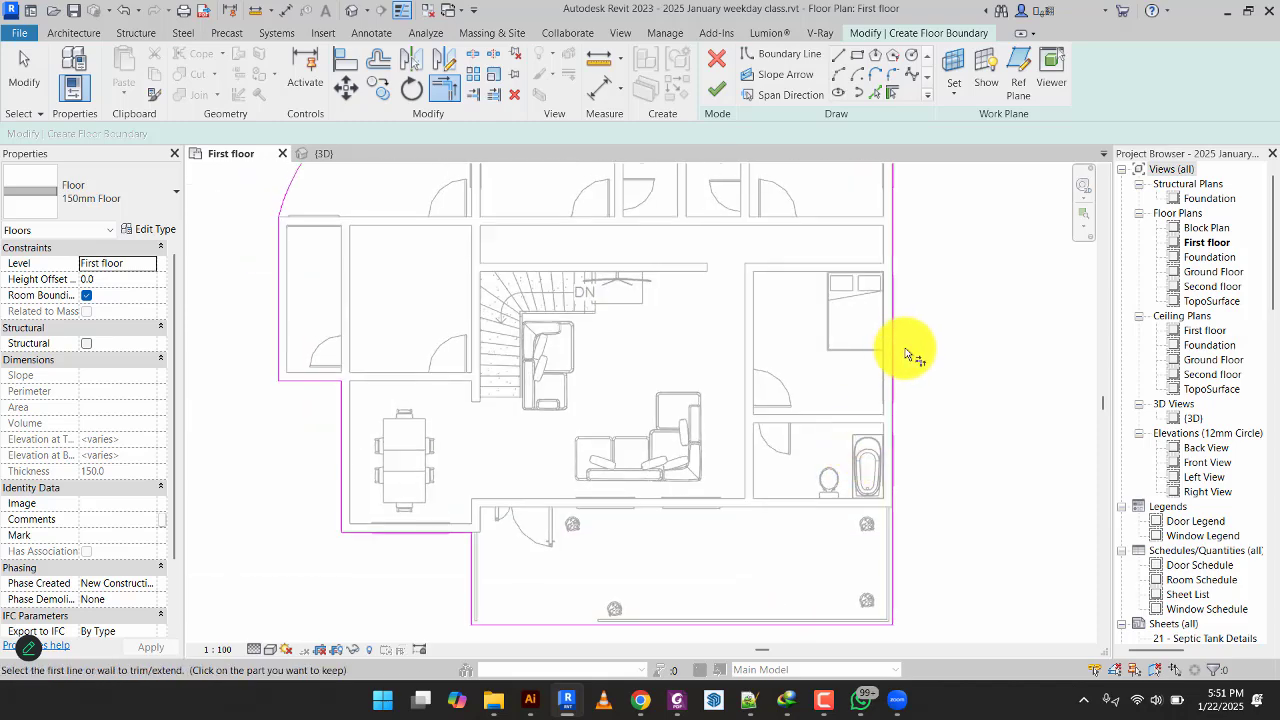
pyautogui.moveTo(903, 294); pyautogui.dragTo(944, 435, button='middle')
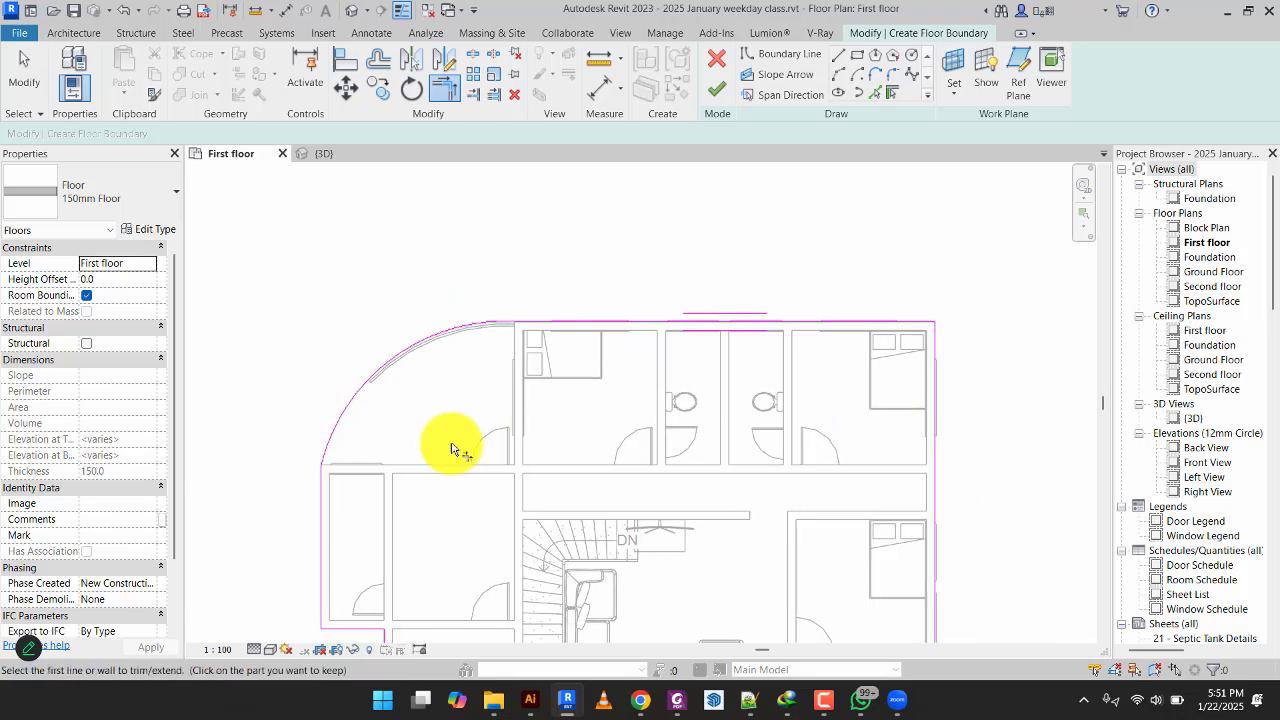
pyautogui.scroll(5, 530, 346)
pyautogui.scroll(-4, 414, 563)
pyautogui.moveTo(414, 563); pyautogui.dragTo(567, 344, button='middle')
pyautogui.scroll(-2, 538, 362)
pyautogui.moveTo(624, 481); pyautogui.dragTo(614, 411, button='middle')
pyautogui.scroll(-3, 614, 411)
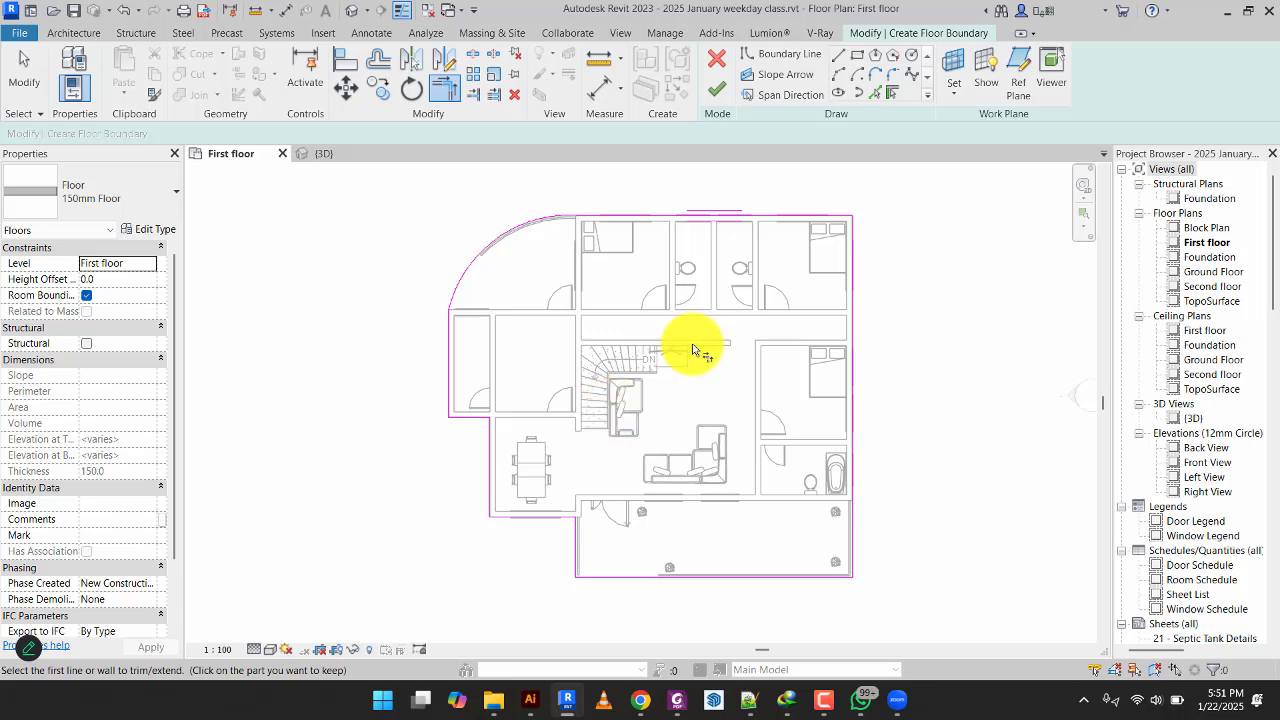
# Finish the floor sketch, dismiss attaching the walls to it, and open the Back View elevation.
pyautogui.click(719, 94)
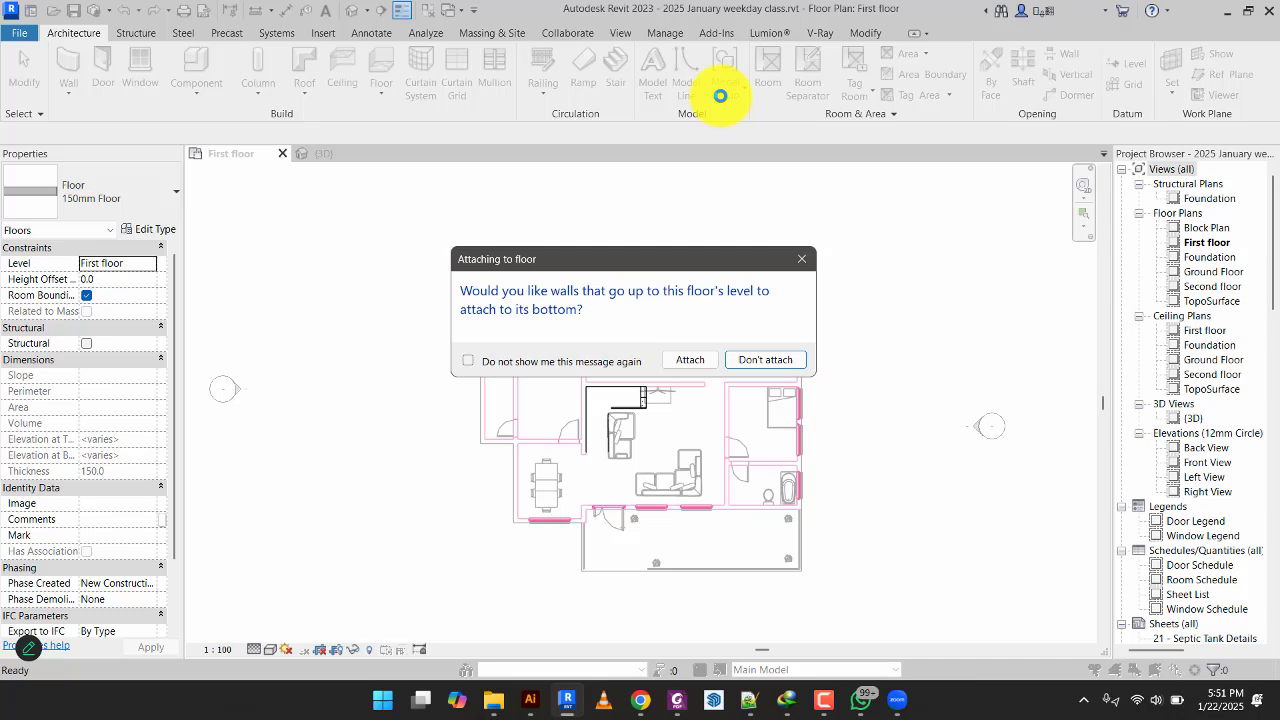
pyautogui.click(809, 265)
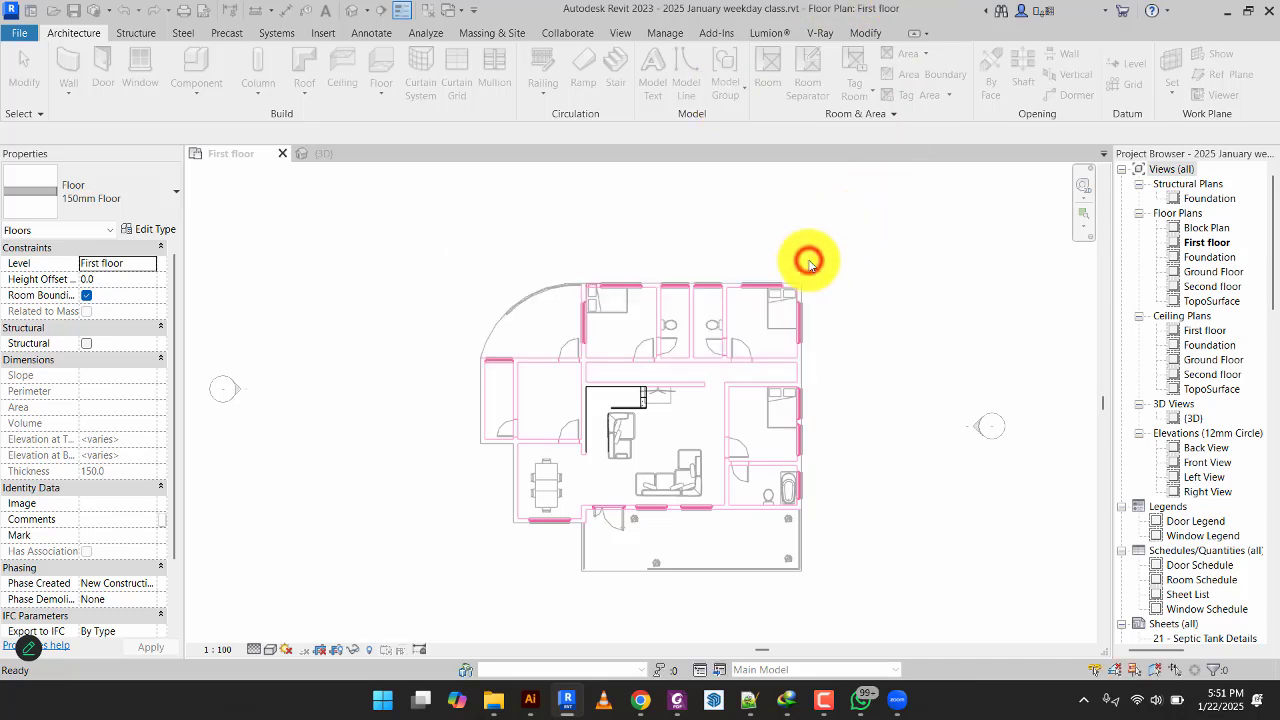
pyautogui.doubleClick(1207, 448)
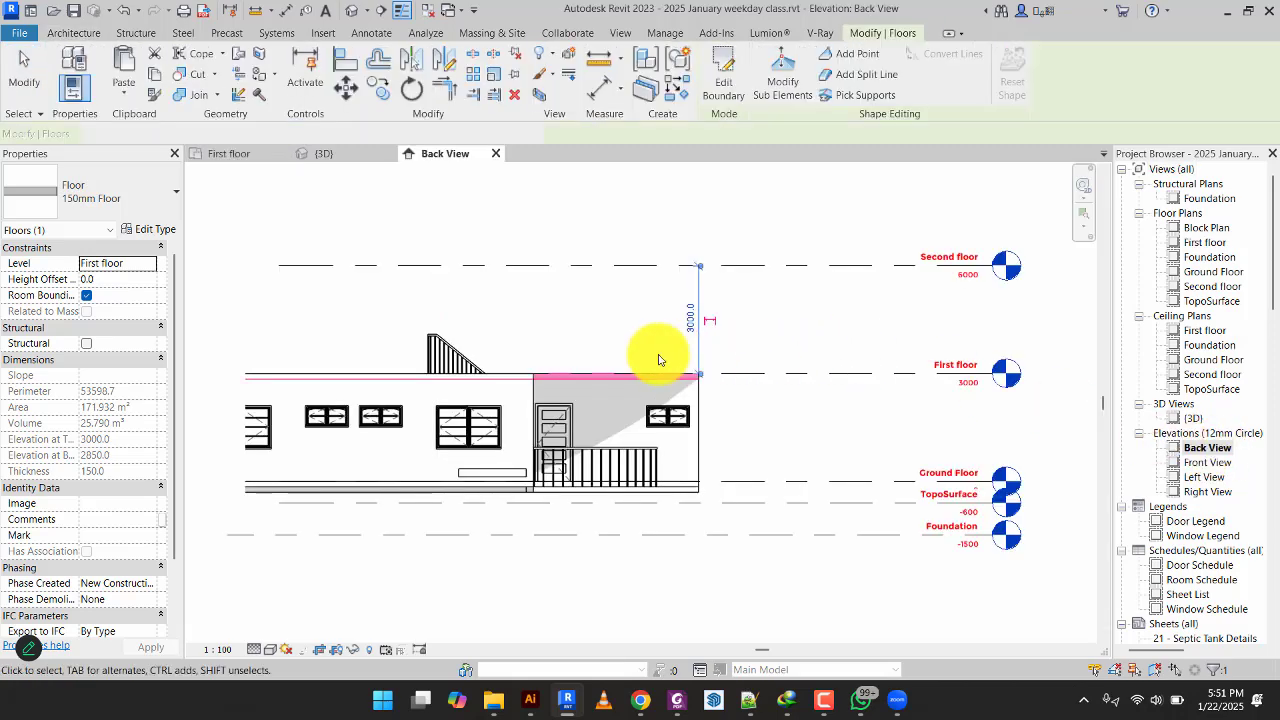
# Examine in the Back View elevation how the first-floor slab edge meets the tops of the walls.
pyautogui.scroll(3, 611, 366)
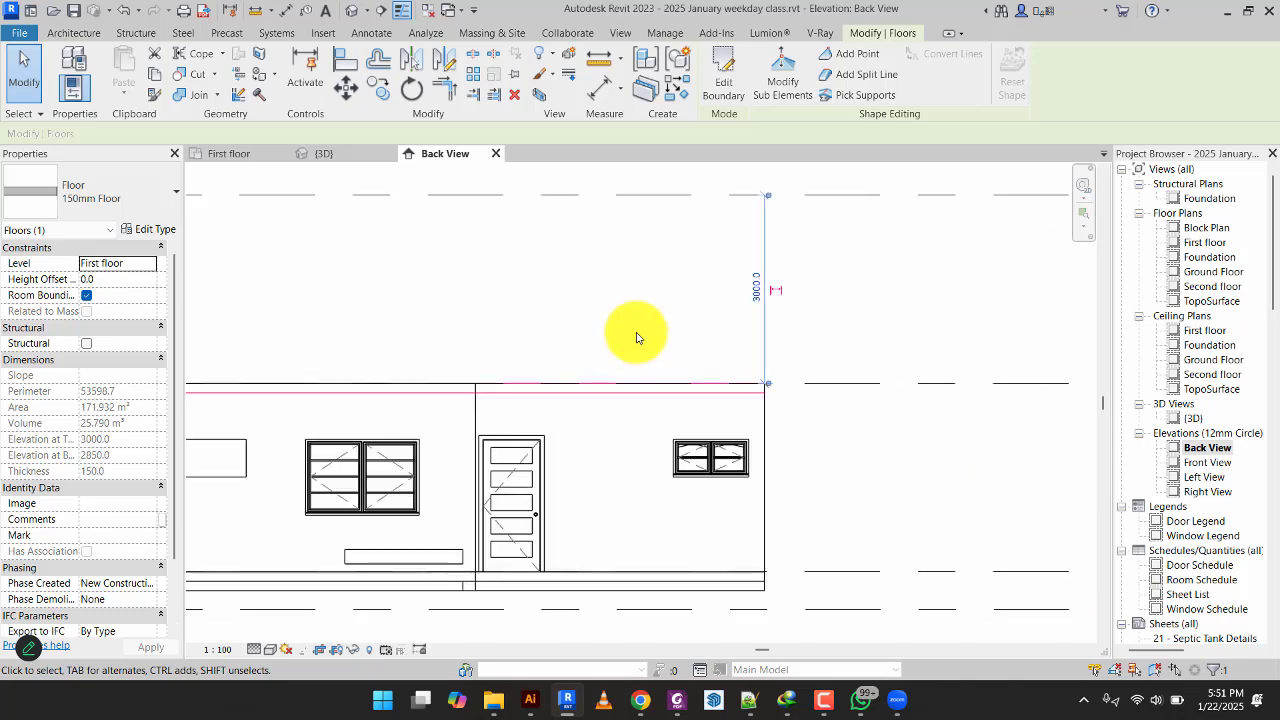
pyautogui.click(634, 383)
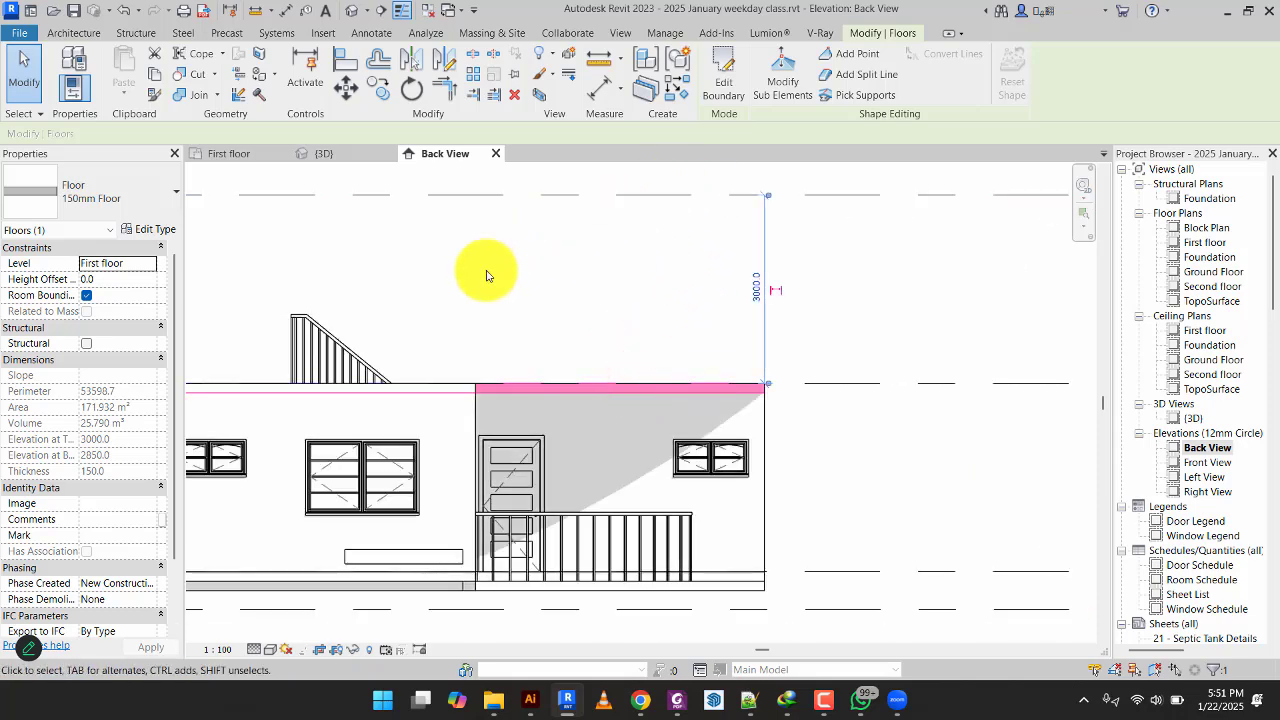
pyautogui.press('Escape')
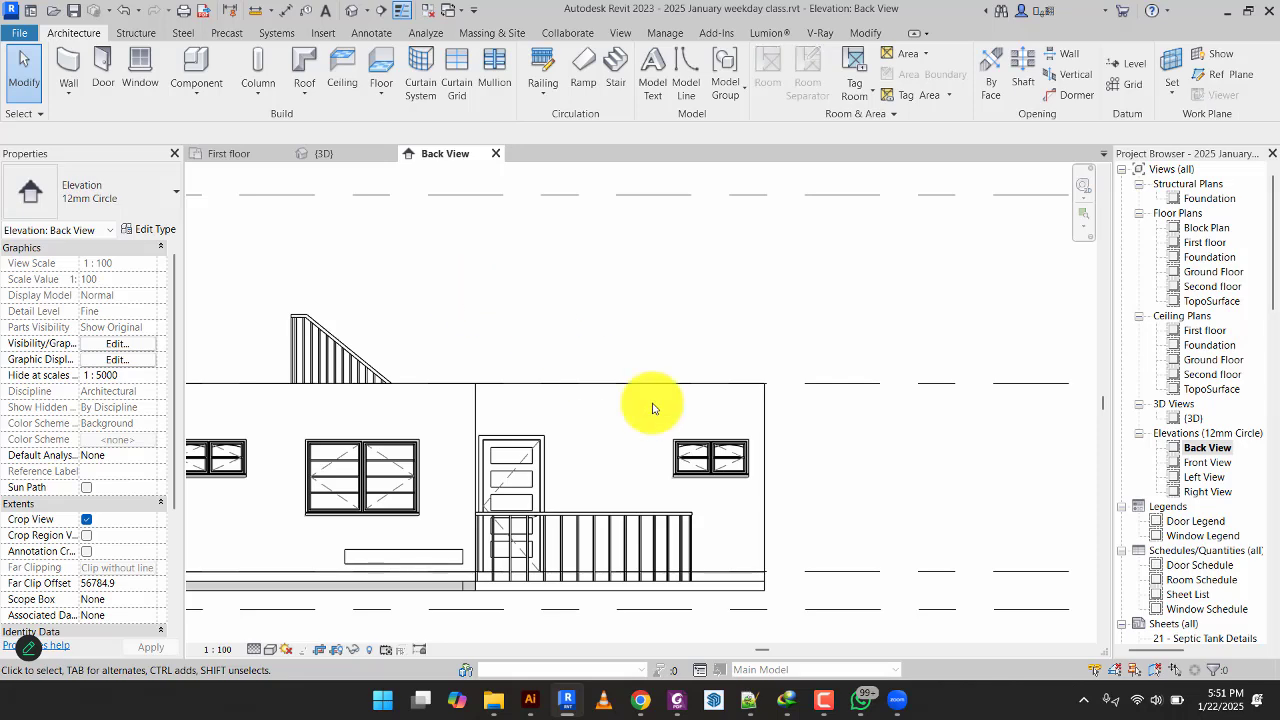
pyautogui.scroll(-3, 770, 430)
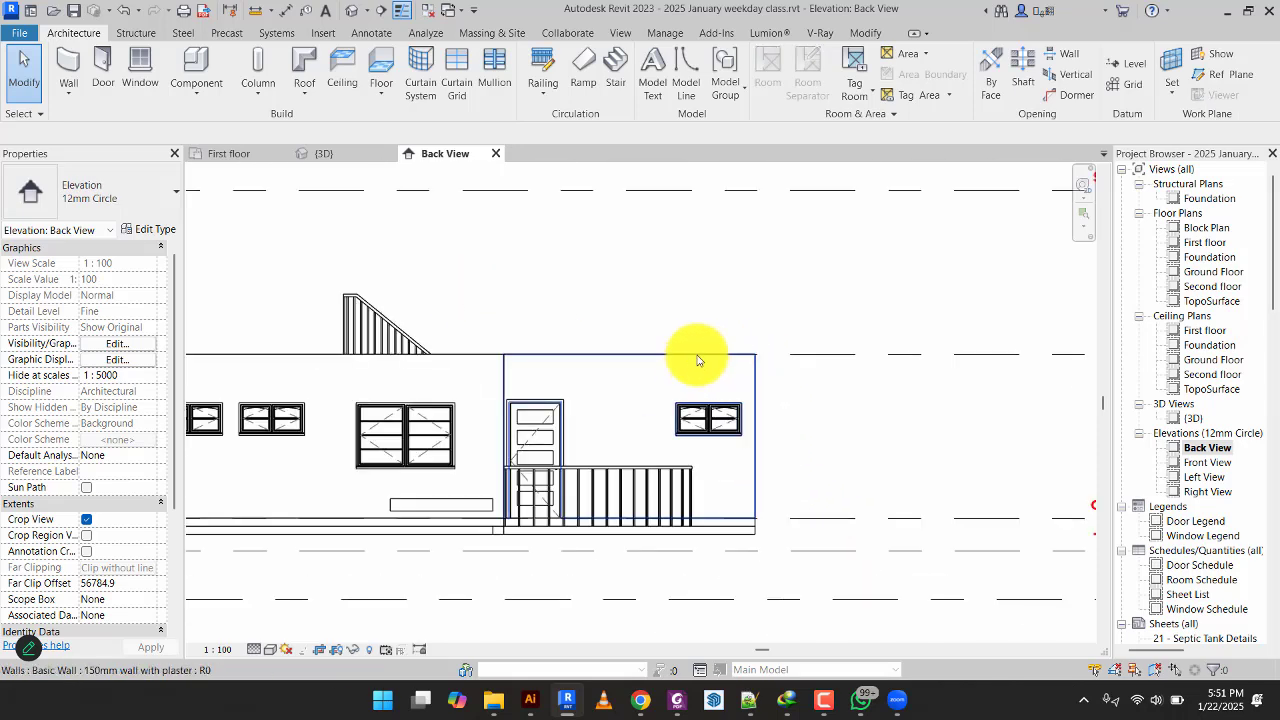
pyautogui.scroll(-1, 790, 358)
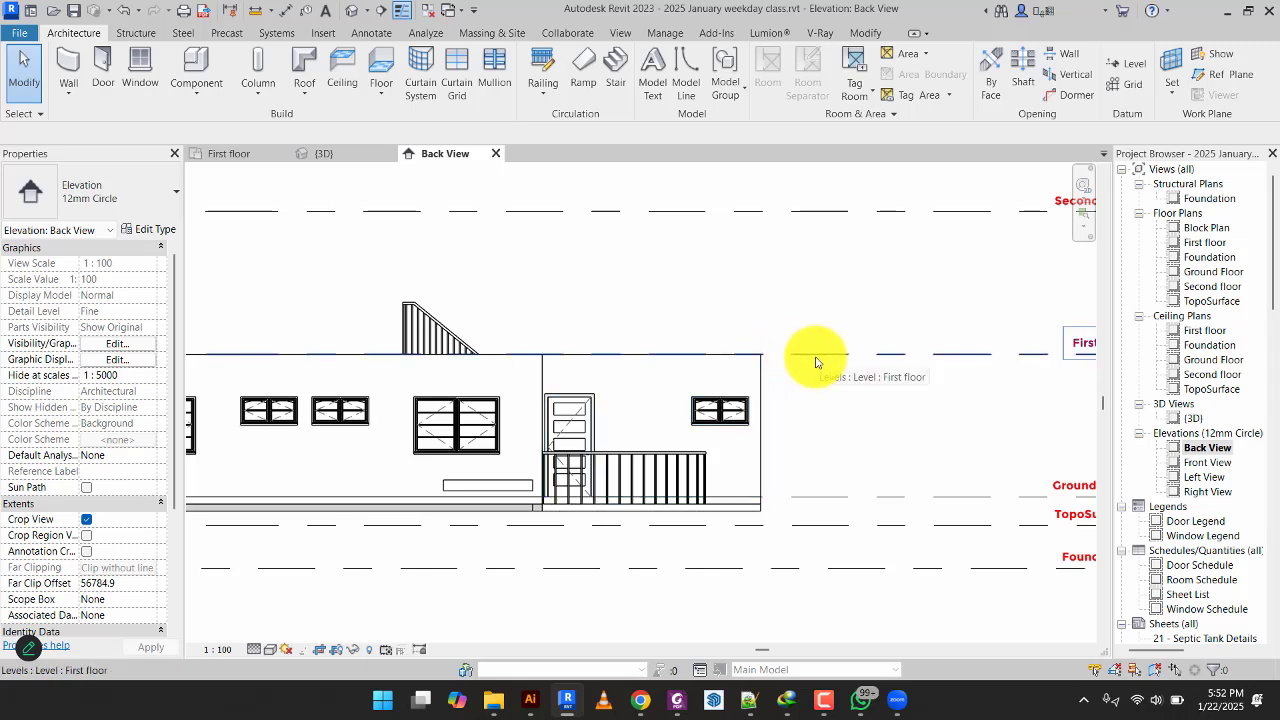
pyautogui.scroll(2, 815, 362)
pyautogui.scroll(2, 815, 362)
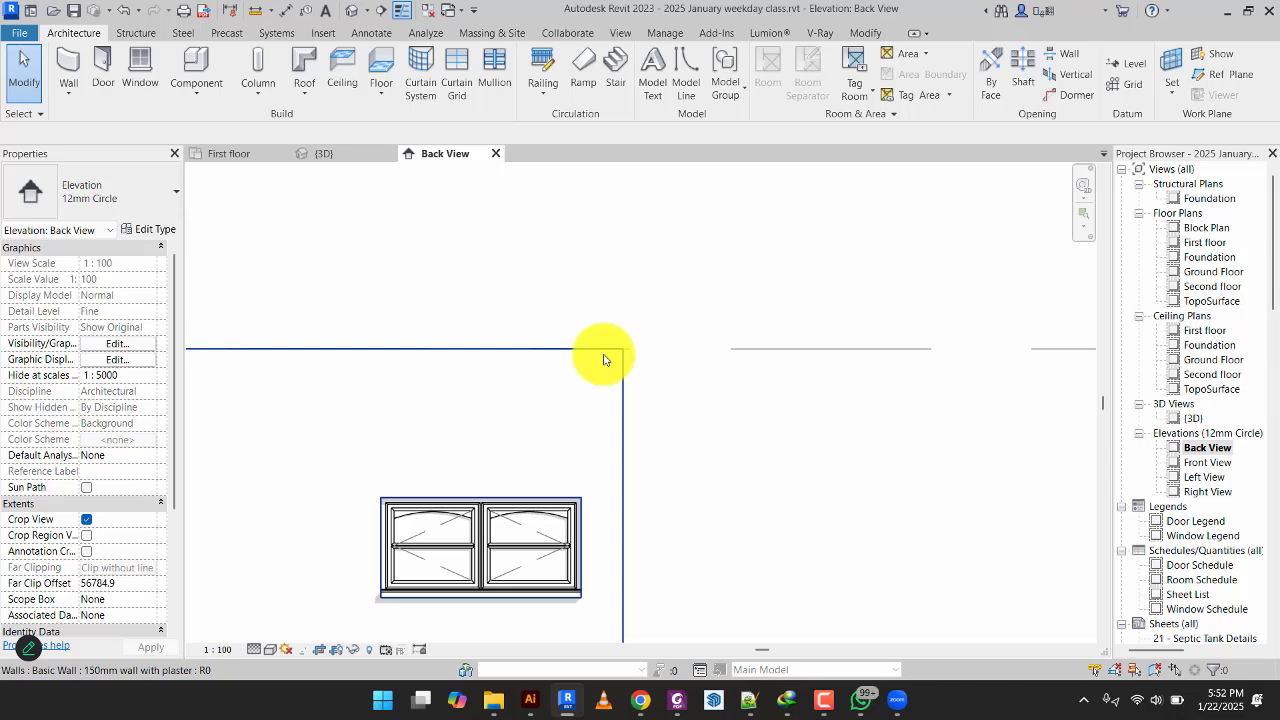
# Reopen the first-floor slab's sketch in the 3D view and finish it without attaching the walls.
pyautogui.click(318, 153)
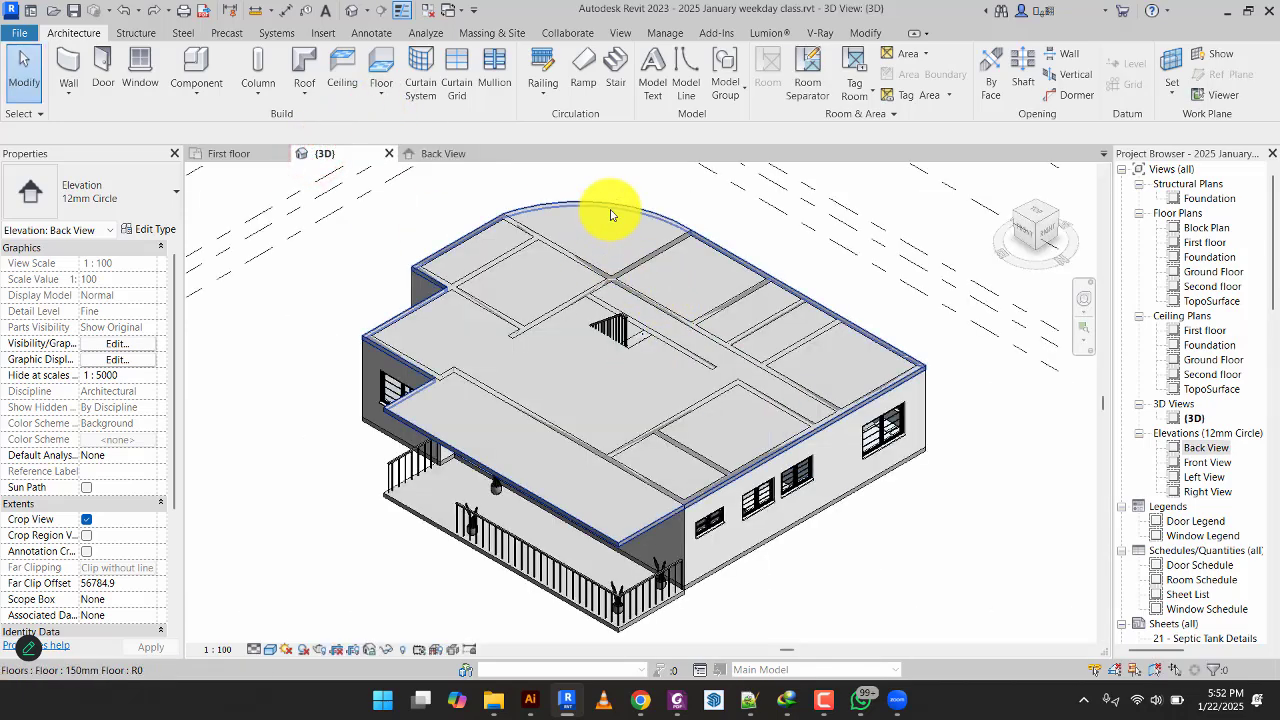
pyautogui.click(610, 212)
pyautogui.doubleClick(611, 213)
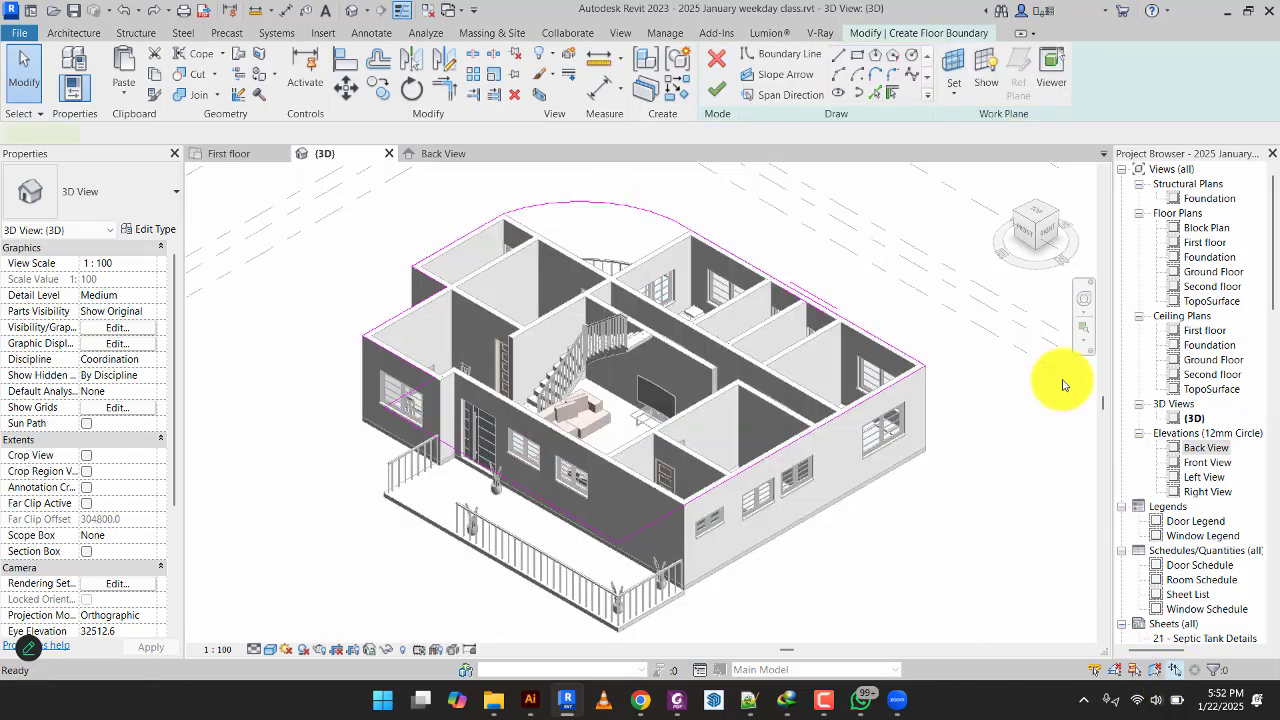
pyautogui.click(710, 90)
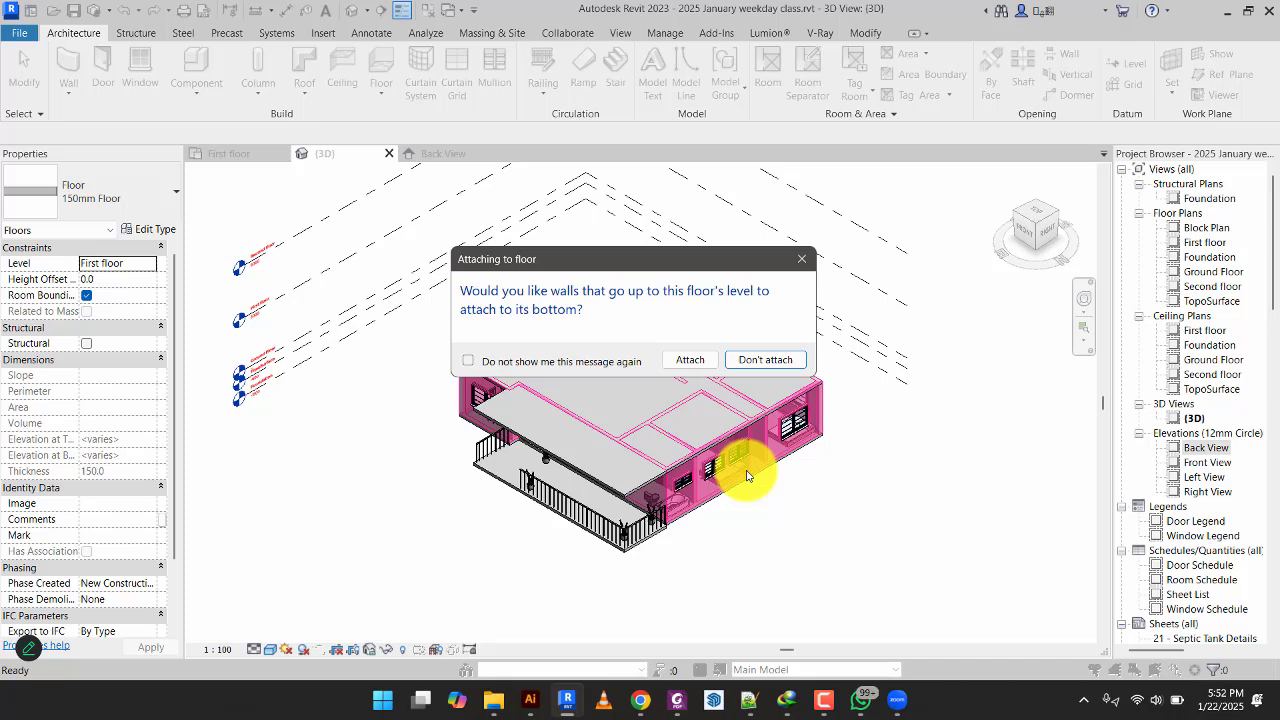
pyautogui.click(781, 359)
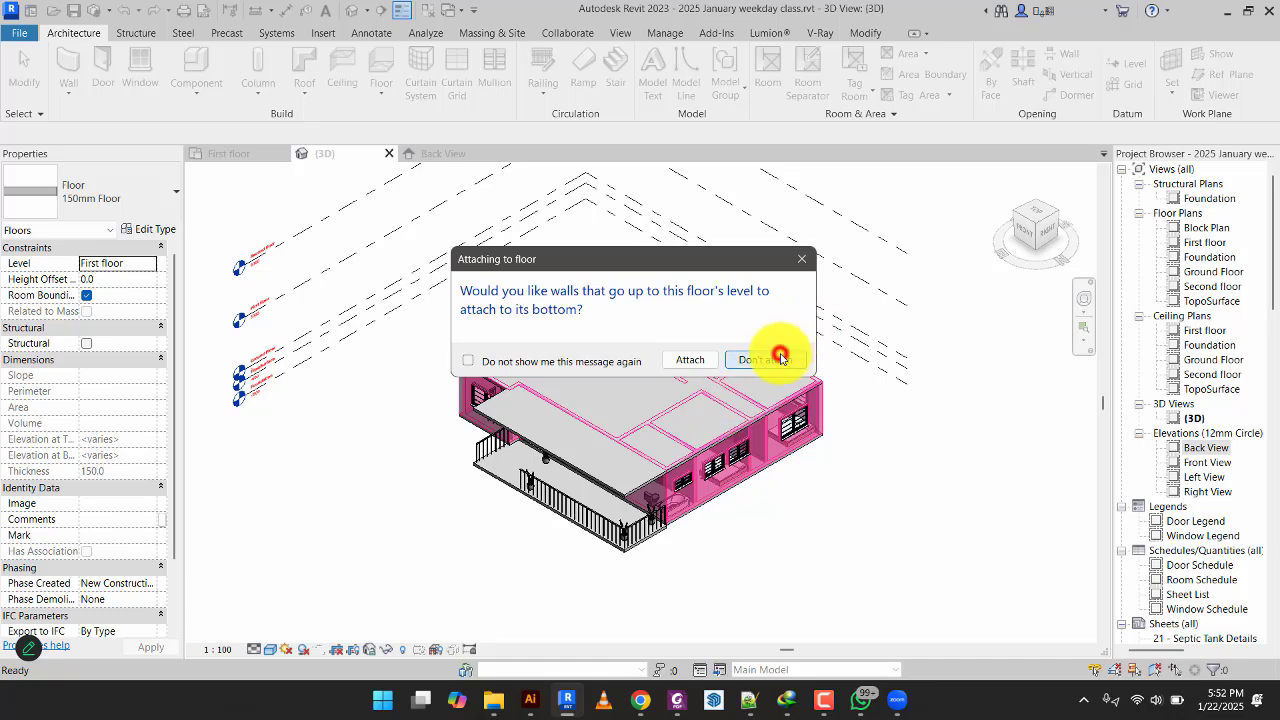
pyautogui.click(909, 461)
pyautogui.scroll(2, 909, 458)
pyautogui.scroll(4, 939, 510)
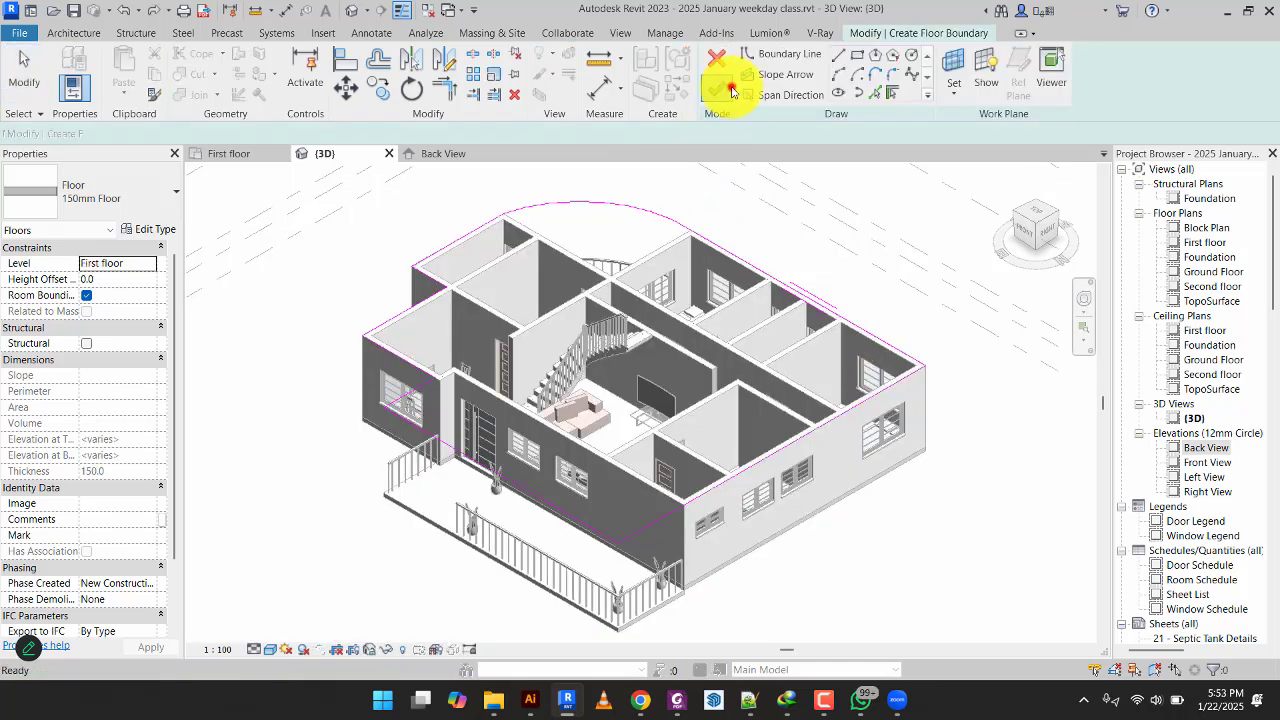
# Finish the first-floor slab's sketch and attach the walls below to its bottom.
pyautogui.click(726, 92)
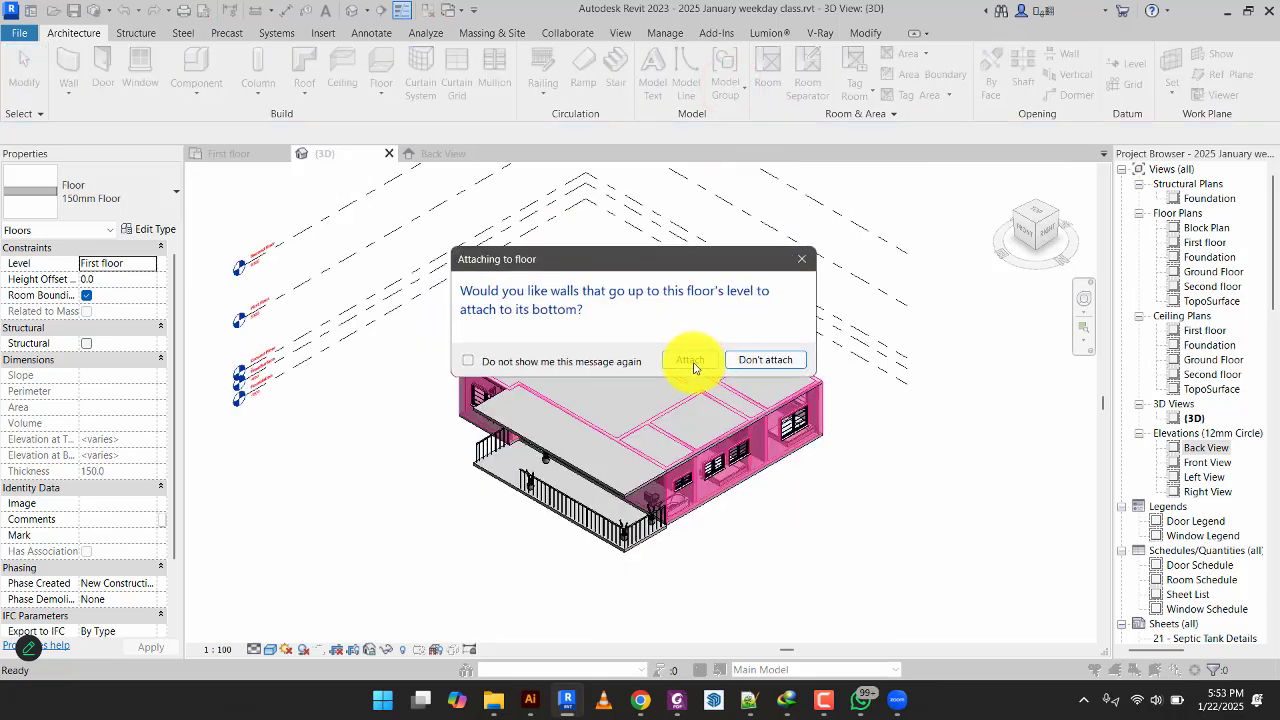
pyautogui.click(690, 359)
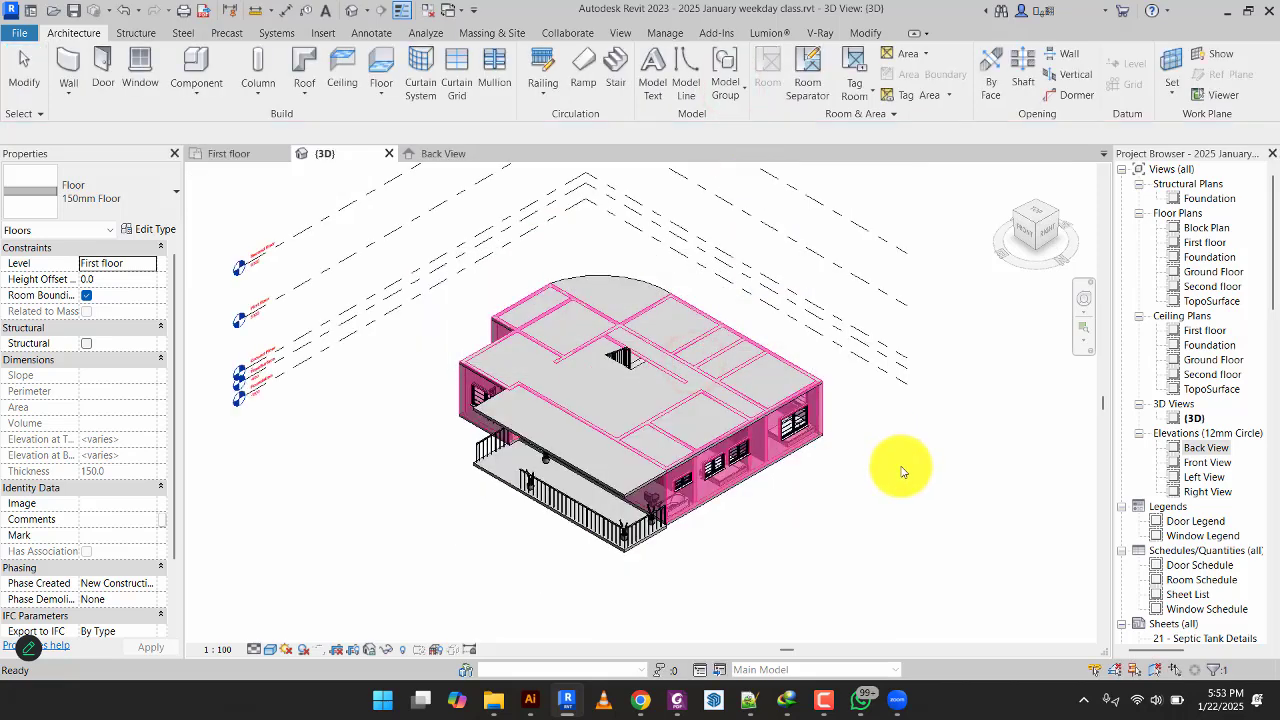
pyautogui.click(1046, 548)
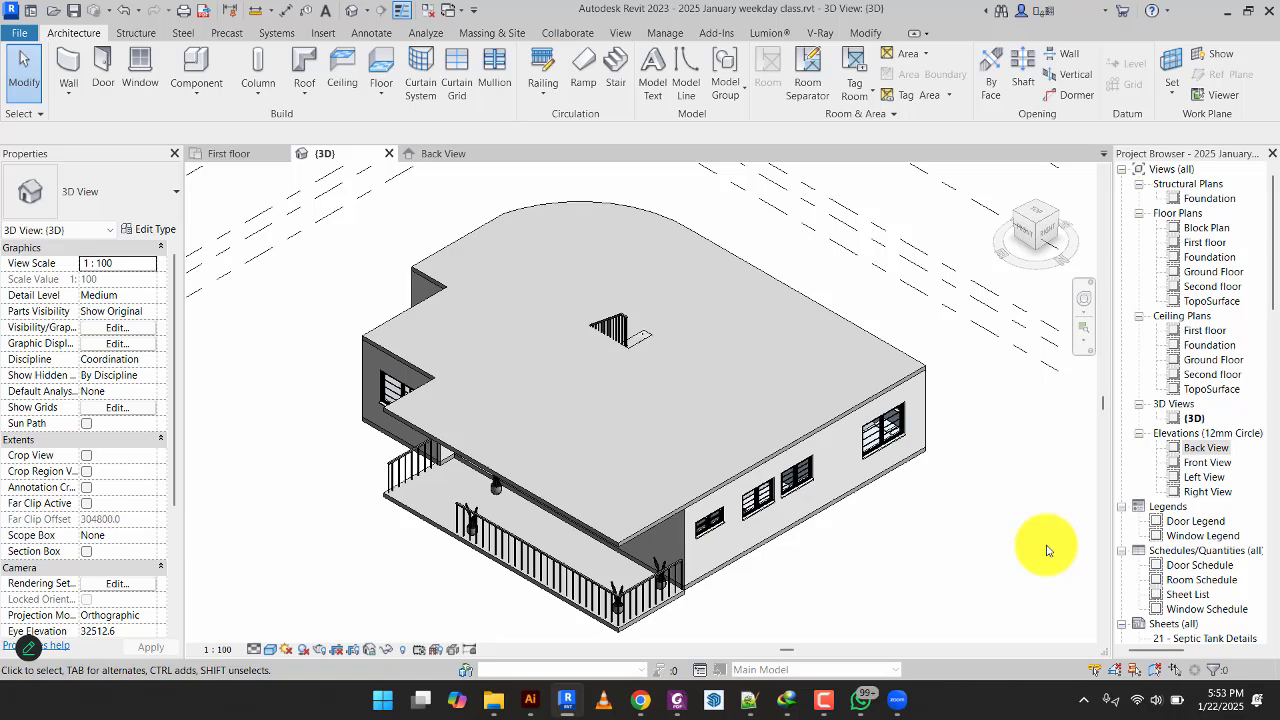
# Check in the Back View elevation that the wall tops stop at the underside of the first-floor slab.
pyautogui.click(430, 151)
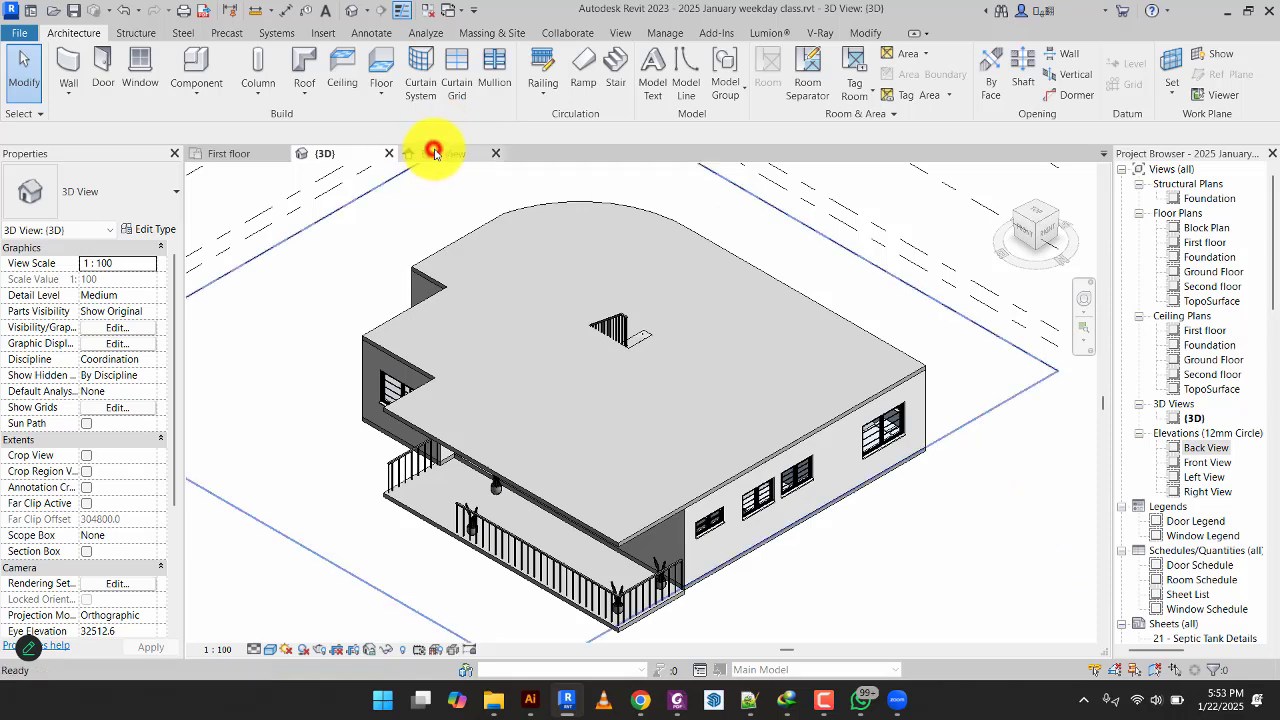
pyautogui.scroll(3, 740, 430)
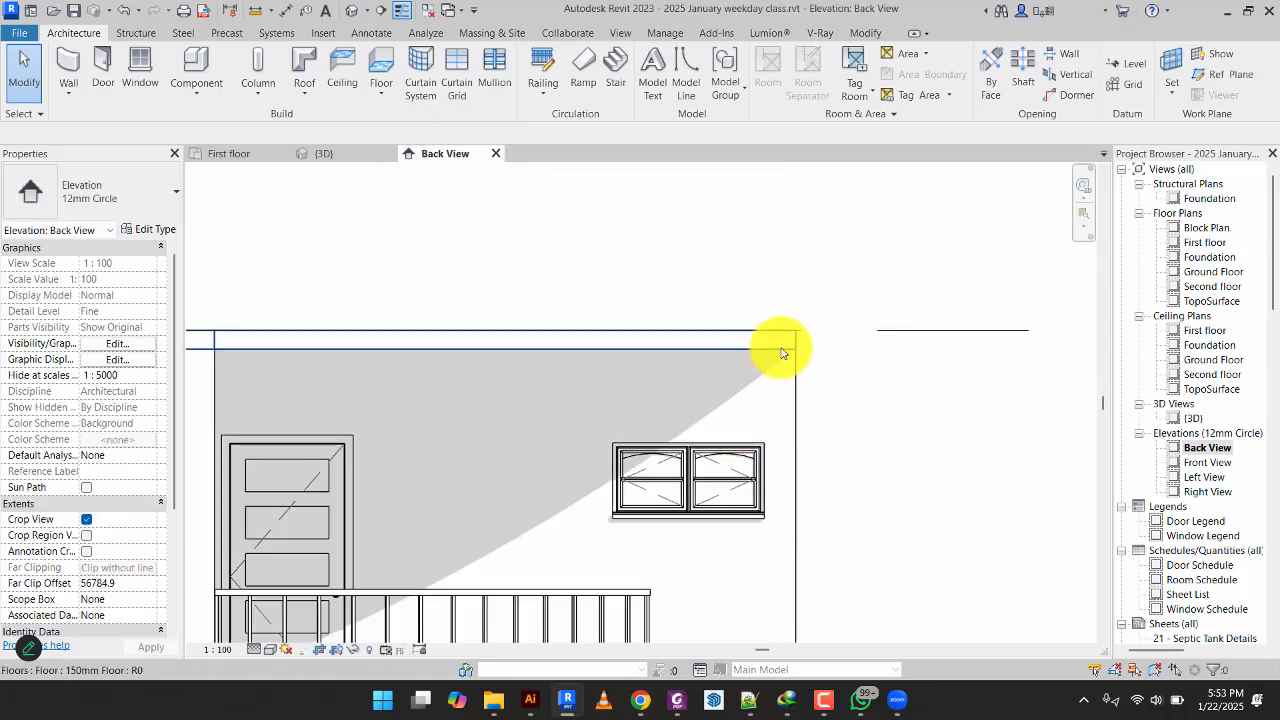
pyautogui.click(800, 421)
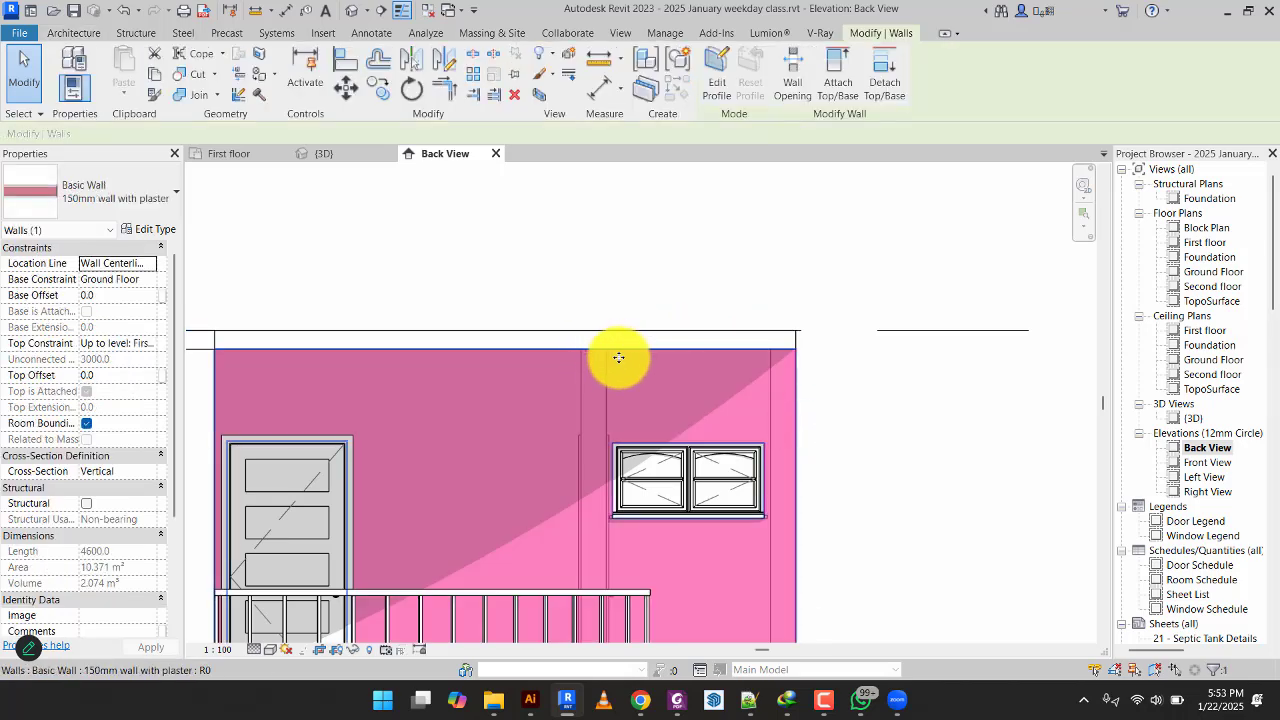
pyautogui.scroll(-2, 620, 354)
pyautogui.moveTo(761, 328); pyautogui.dragTo(731, 309, button='middle')
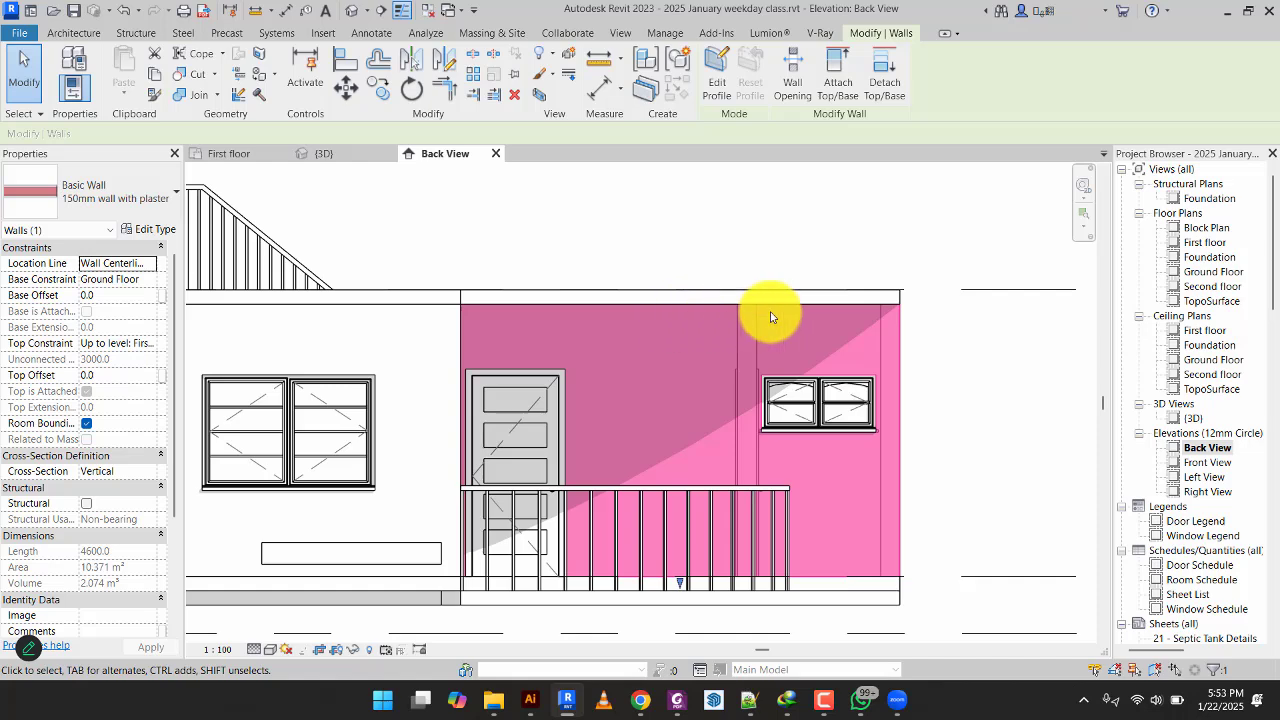
pyautogui.click(1014, 441)
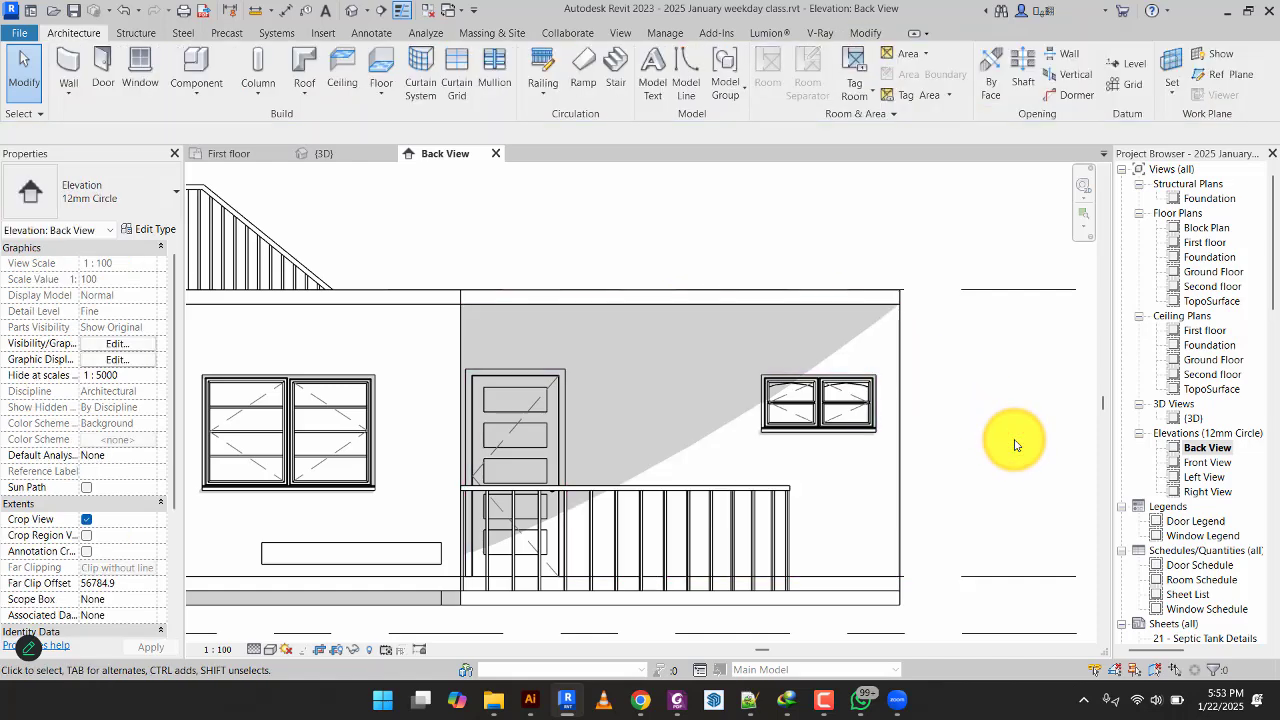
pyautogui.scroll(-2, 503, 384)
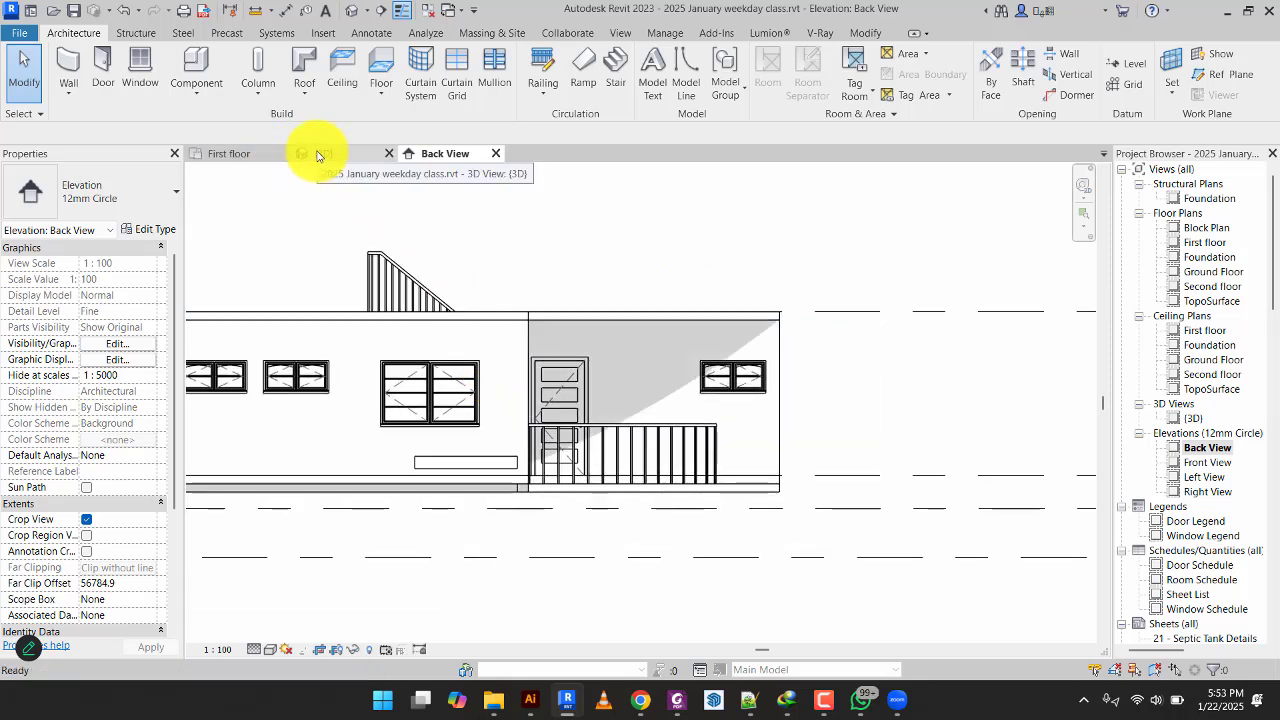
# Select the bed showing through the rear wall in elevation and move it clear of that wall in the Ground Floor plan.
pyautogui.click(485, 466)
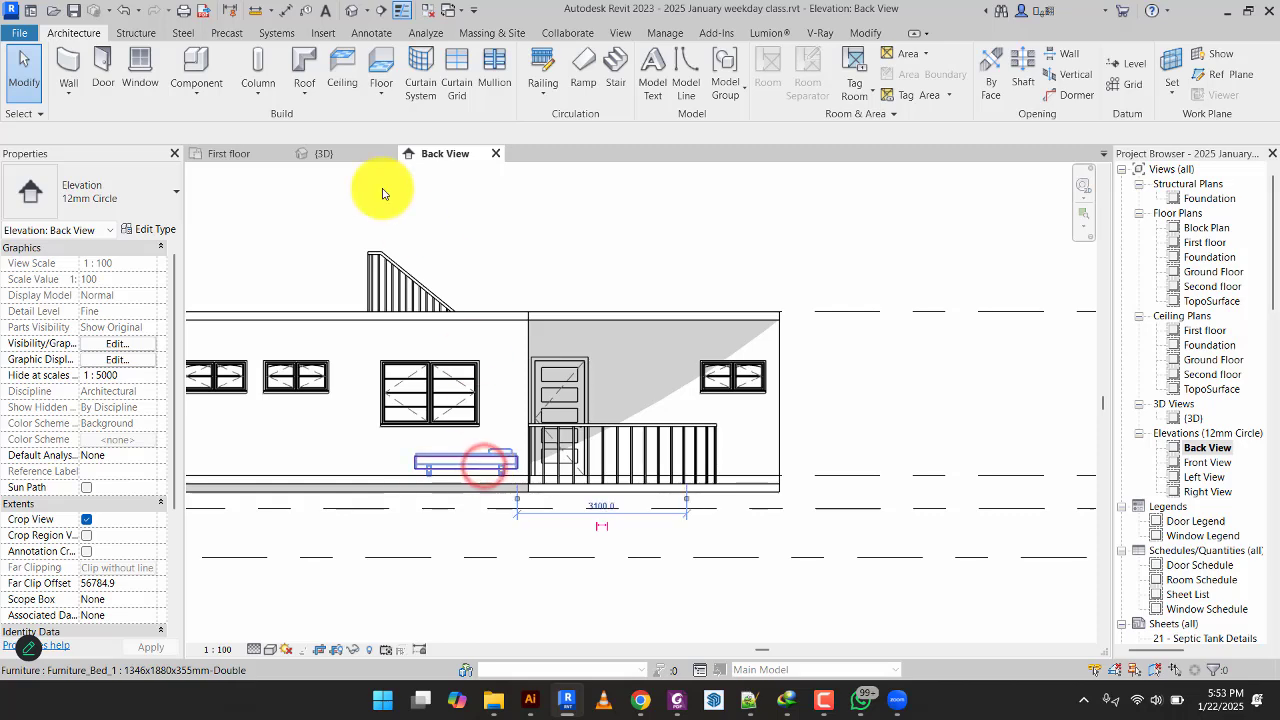
pyautogui.click(541, 208)
pyautogui.scroll(3, 493, 517)
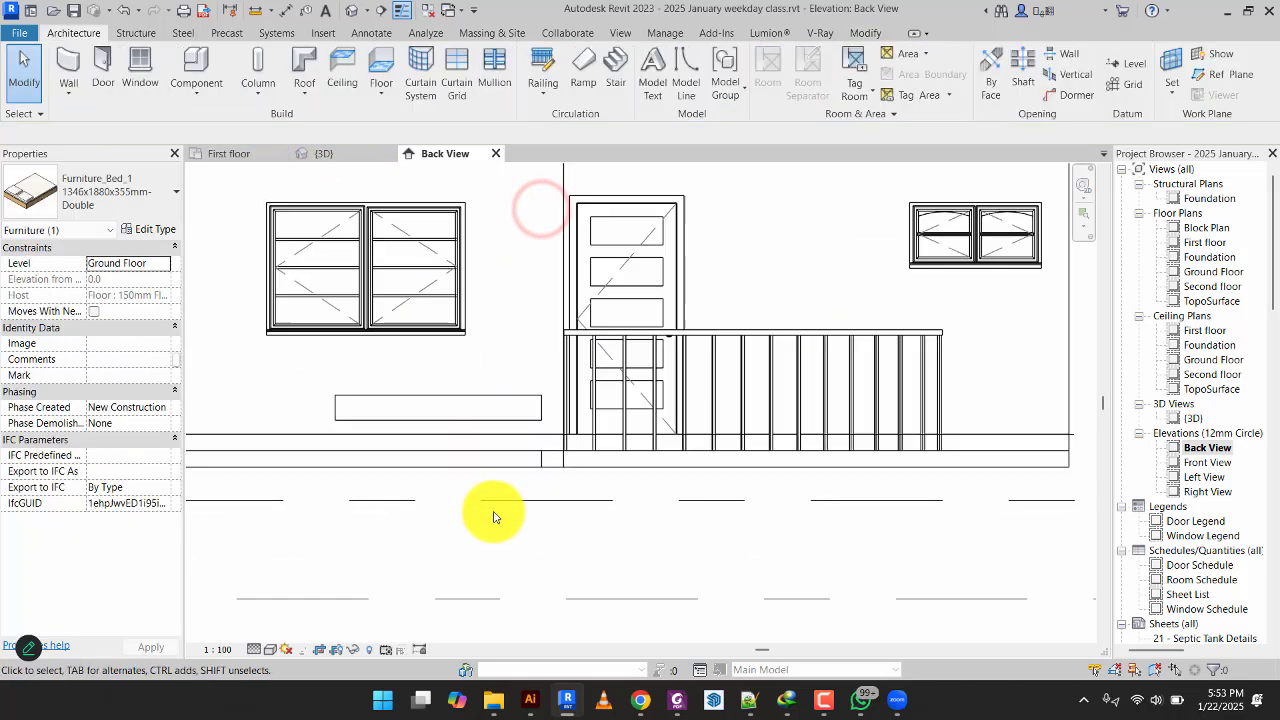
pyautogui.click(505, 398)
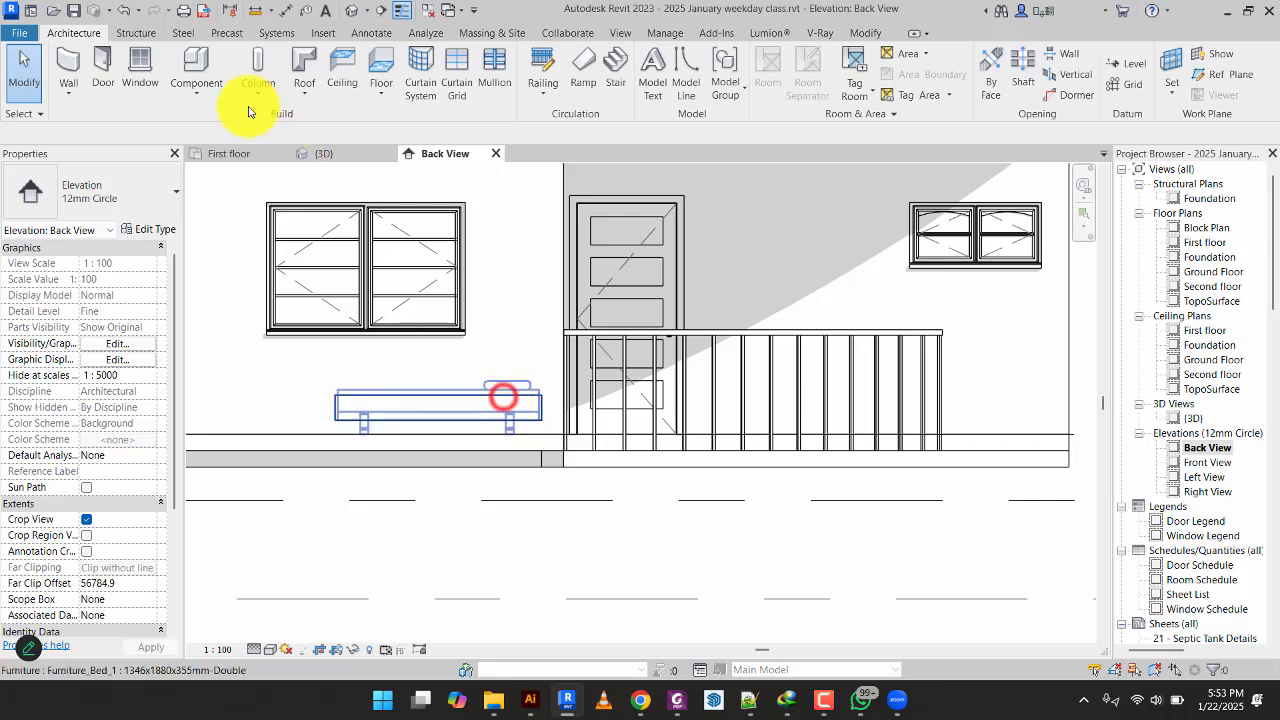
pyautogui.click(1205, 276)
pyautogui.doubleClick(1206, 279)
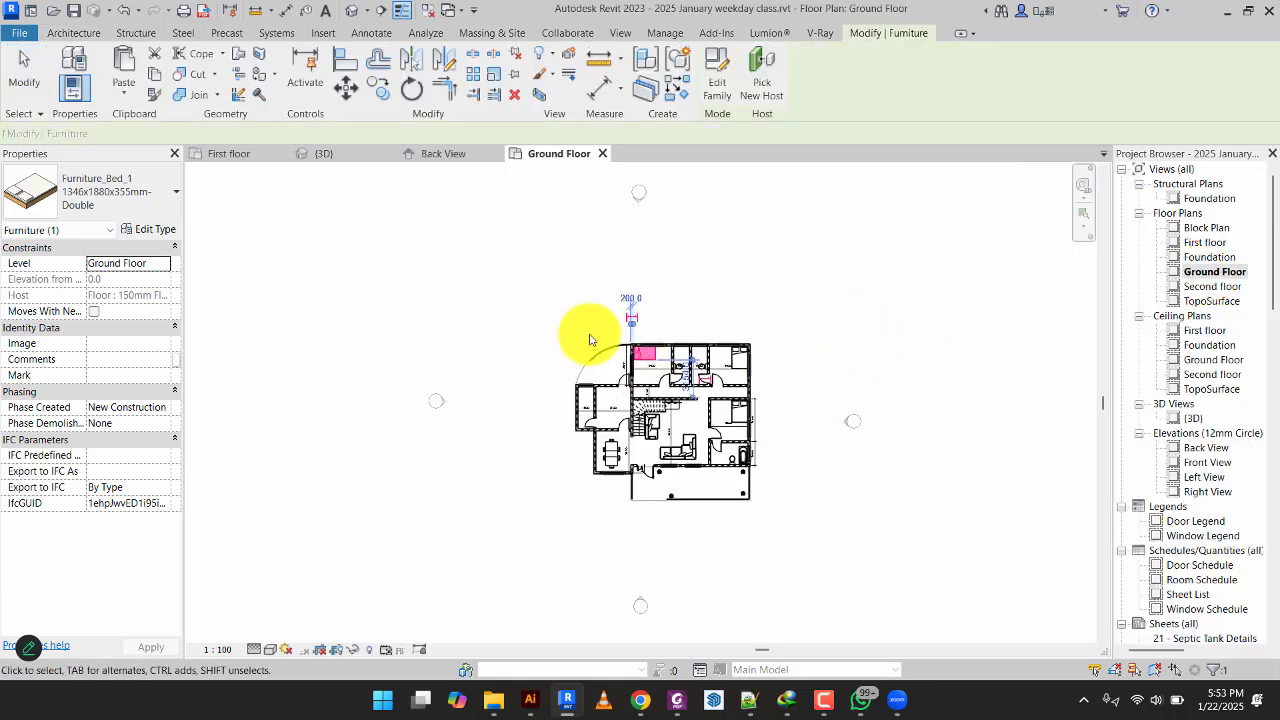
pyautogui.scroll(3, 586, 337)
pyautogui.scroll(5, 716, 366)
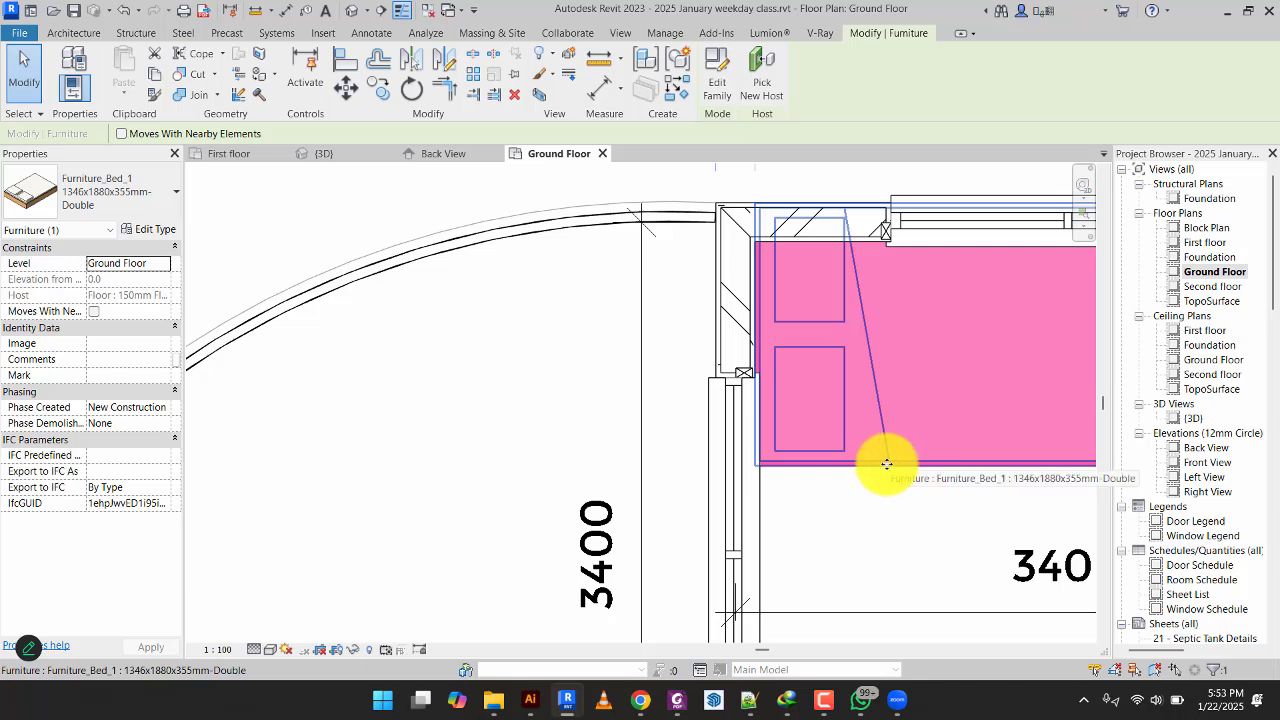
pyautogui.moveTo(887, 464); pyautogui.dragTo(881, 510)
pyautogui.click(507, 436)
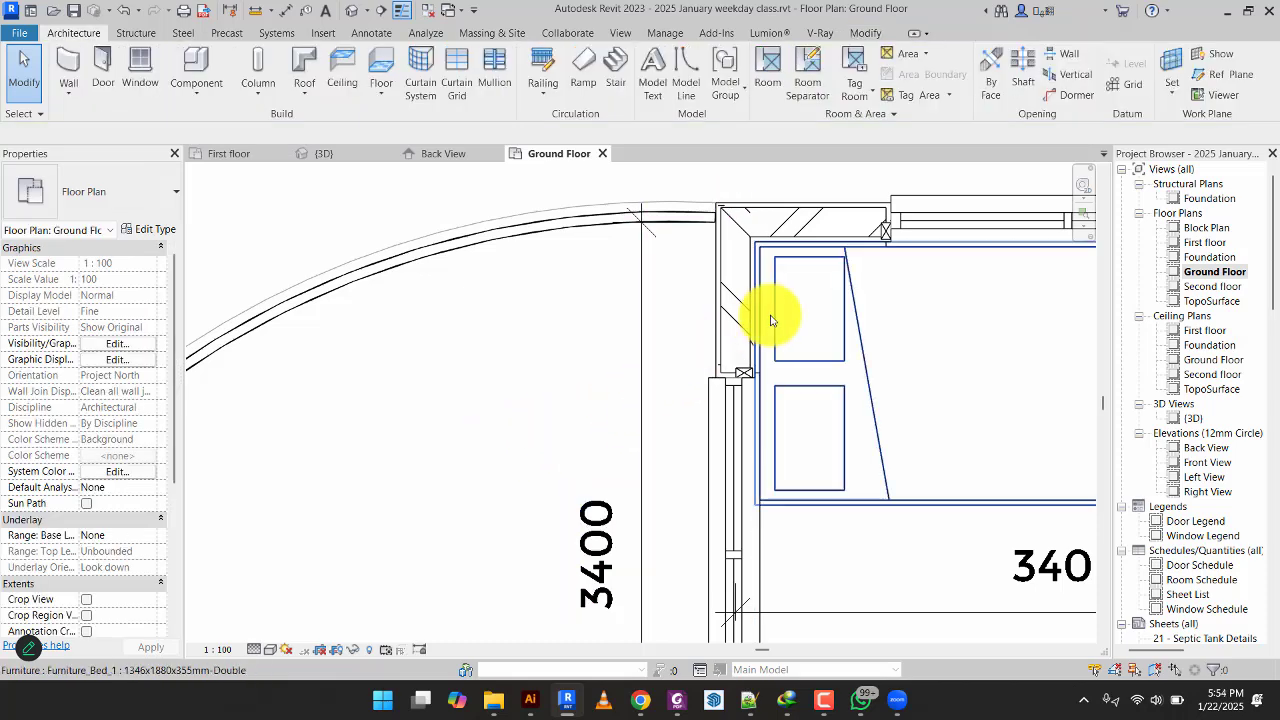
# Inspect the slab, the attached walls and the curved balcony in the 3D view from below and above.
pyautogui.scroll(-4, 770, 320)
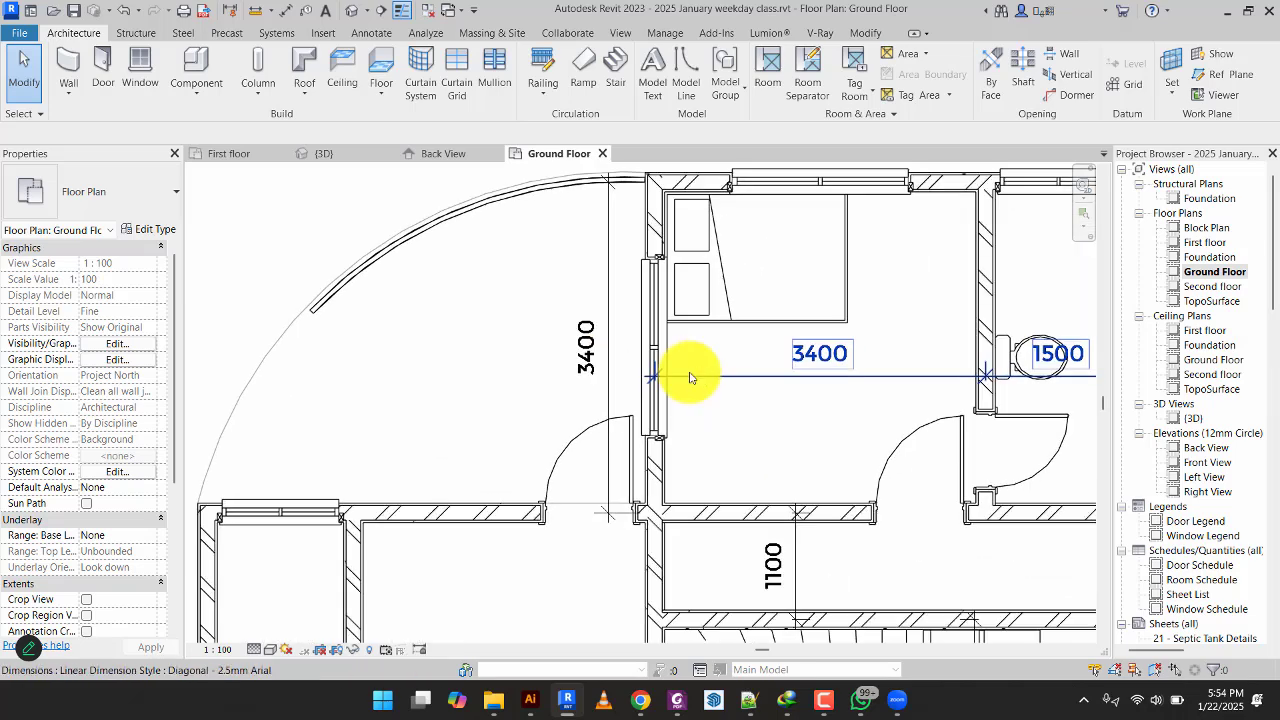
pyautogui.scroll(-3, 690, 420)
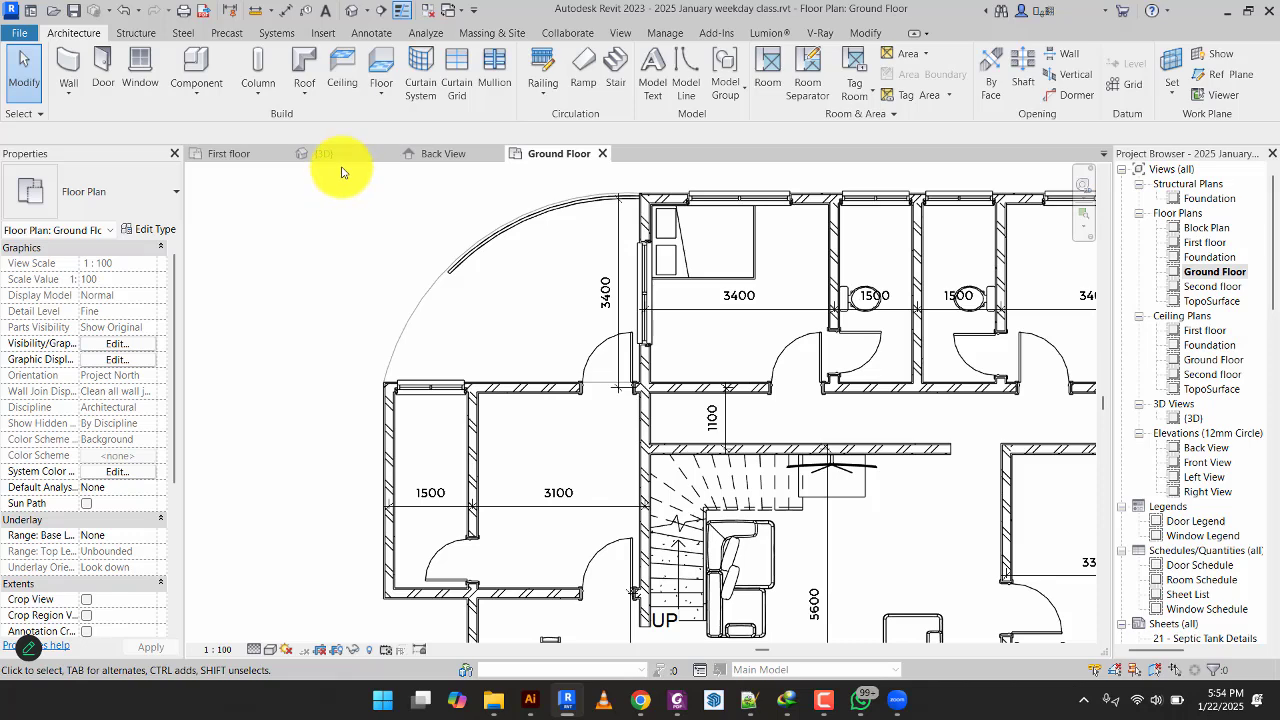
pyautogui.click(346, 155)
pyautogui.keyDown('shift'); pyautogui.moveTo(500, 529); pyautogui.dragTo(491, 294, button='middle'); pyautogui.keyUp('shift')
pyautogui.scroll(6, 460, 296)
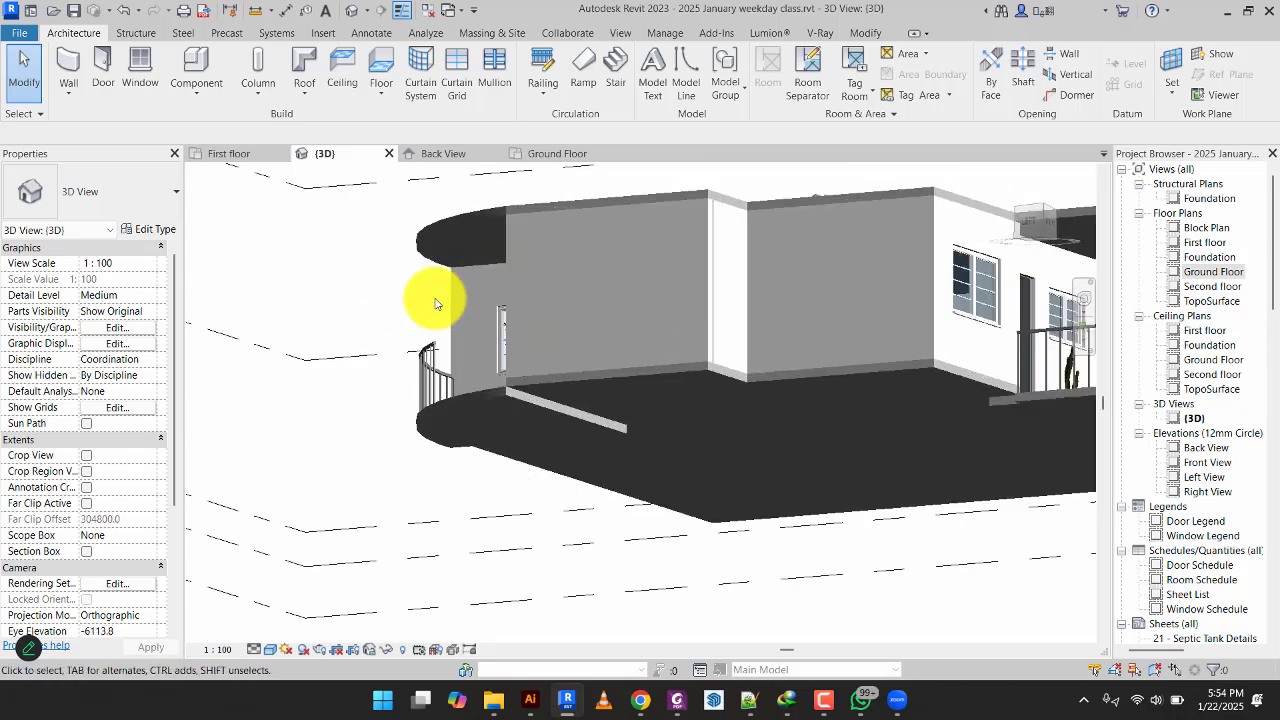
pyautogui.scroll(-5, 709, 391)
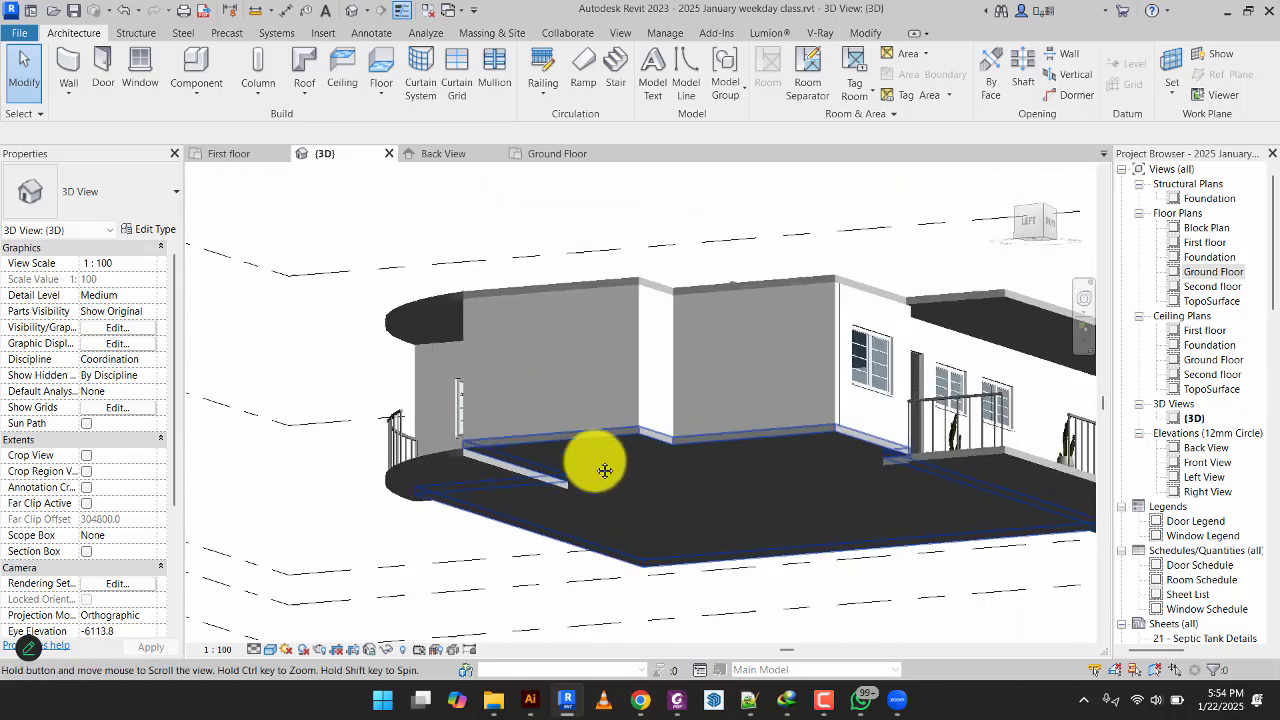
pyautogui.keyDown('shift'); pyautogui.moveTo(775, 417); pyautogui.dragTo(796, 450, button='middle'); pyautogui.keyUp('shift')
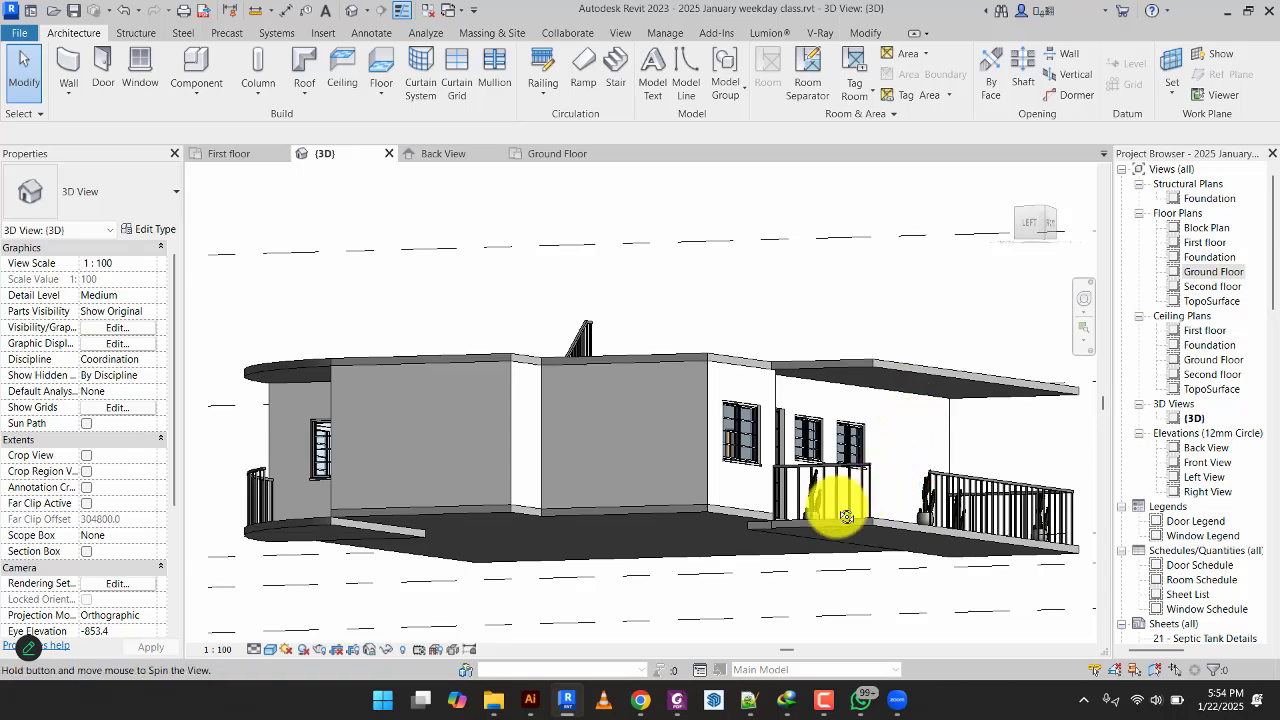
pyautogui.keyDown('shift'); pyautogui.moveTo(829, 509); pyautogui.dragTo(800, 457, button='middle'); pyautogui.keyUp('shift')
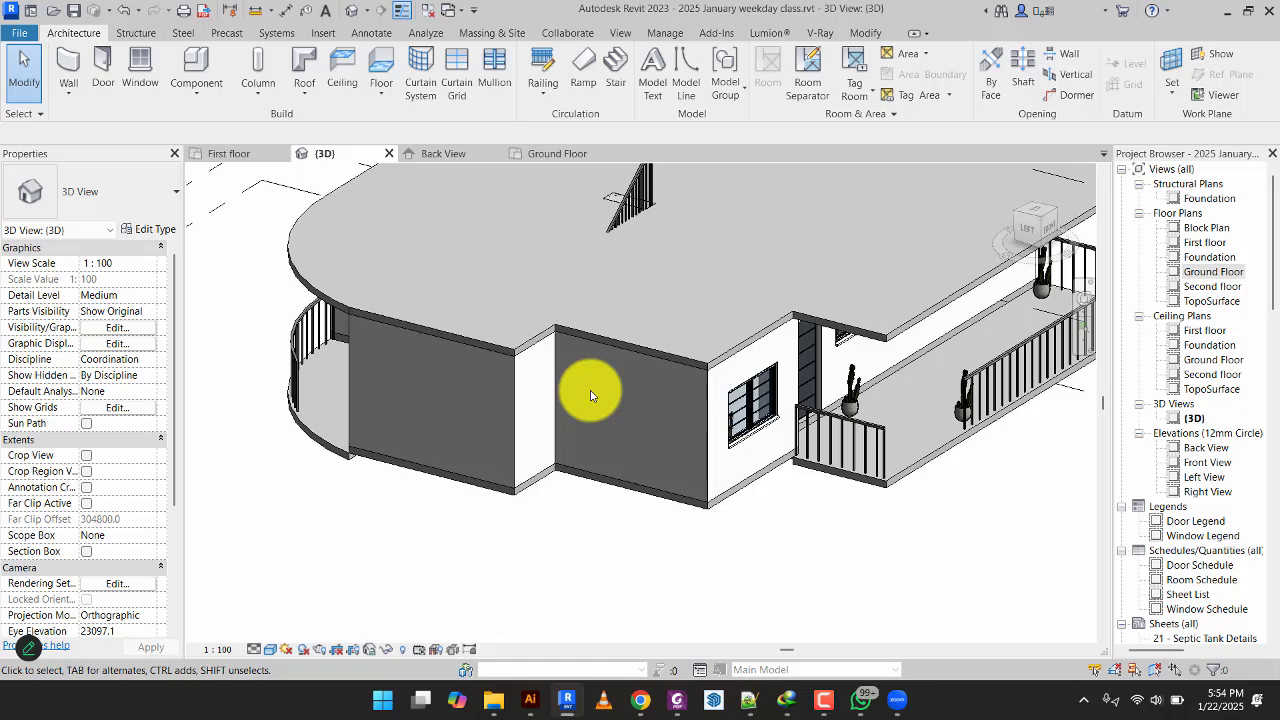
# Edit the first-floor slab's boundary in the First floor plan, extending the outer side edge to meet the dining room's front edge.
pyautogui.click(236, 158)
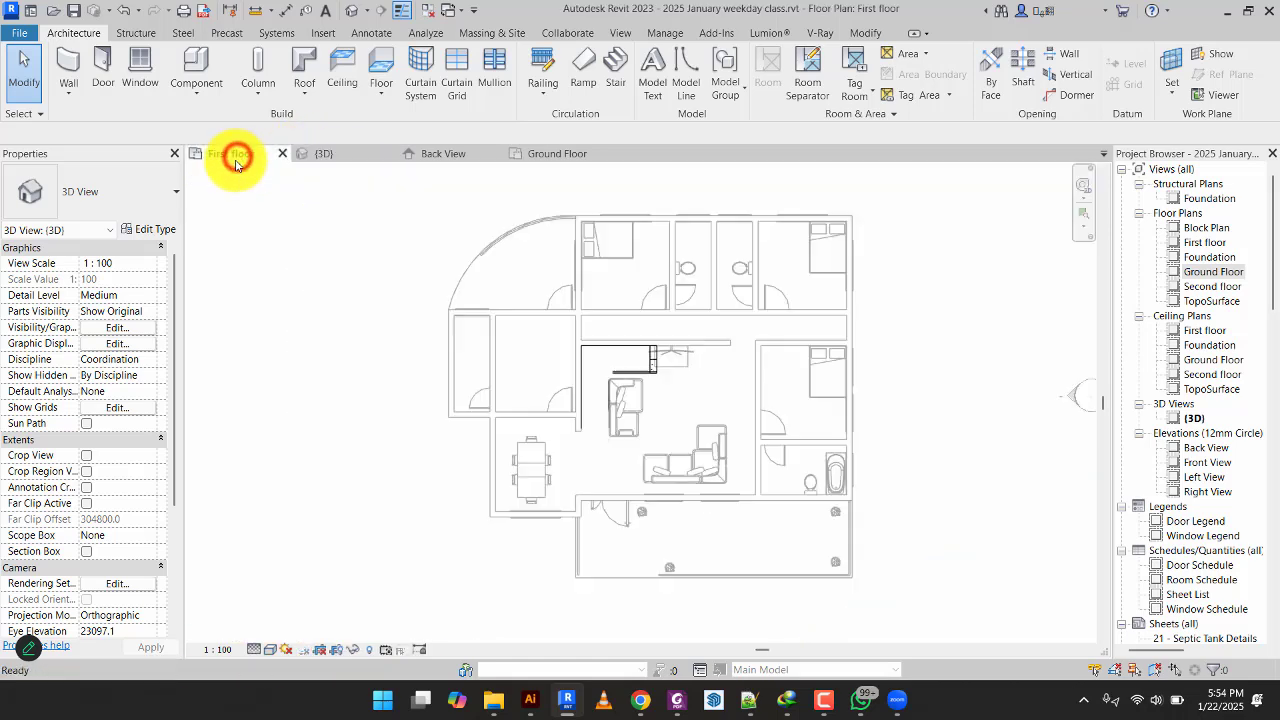
pyautogui.click(493, 243)
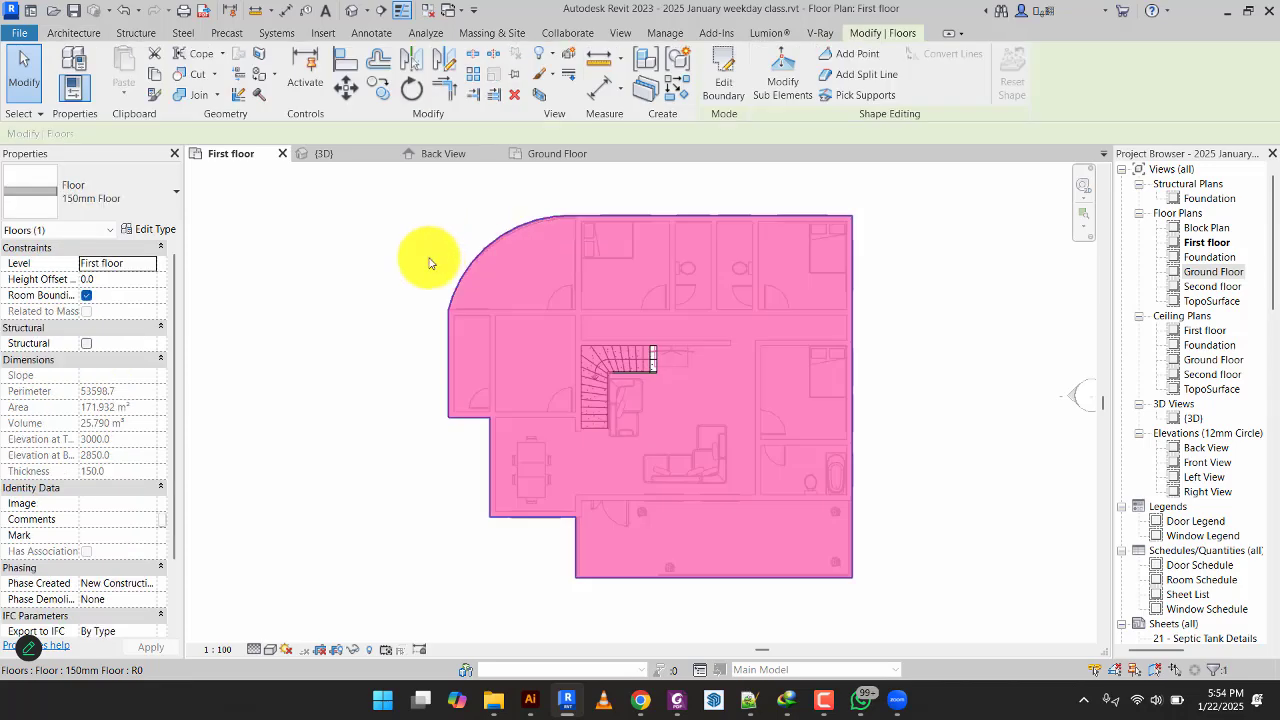
pyautogui.click(719, 75)
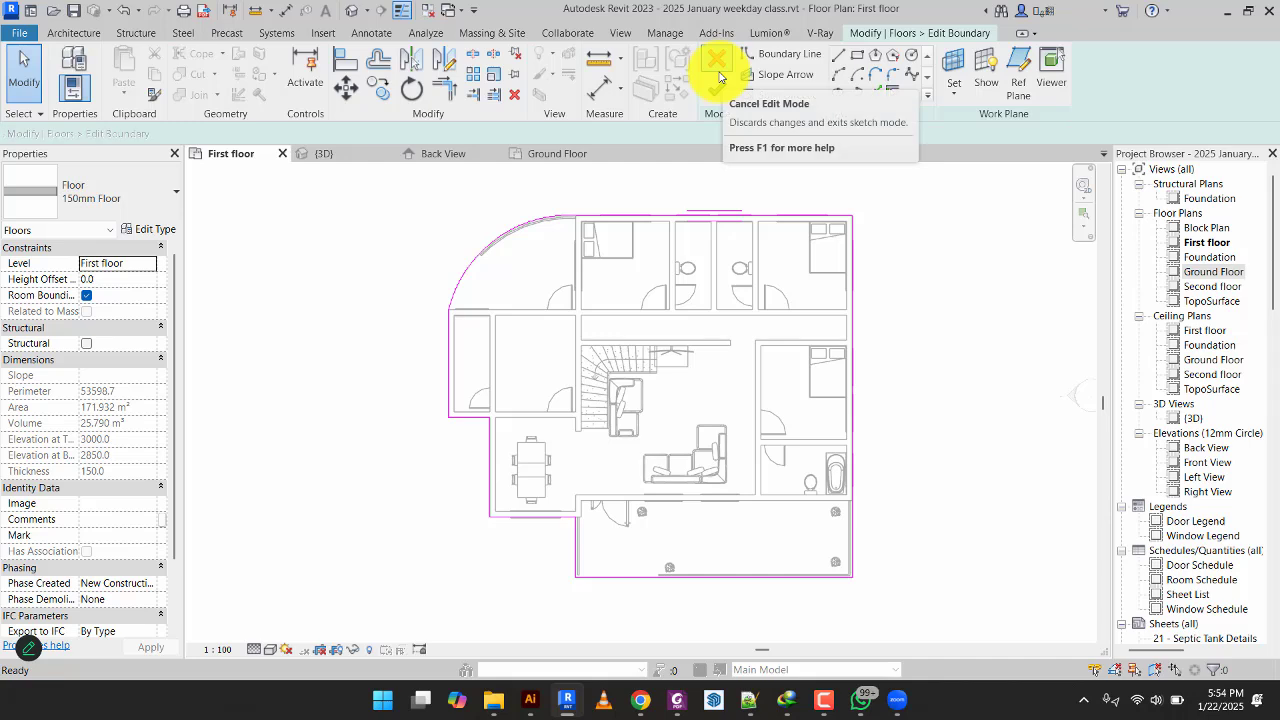
pyautogui.scroll(4, 529, 540)
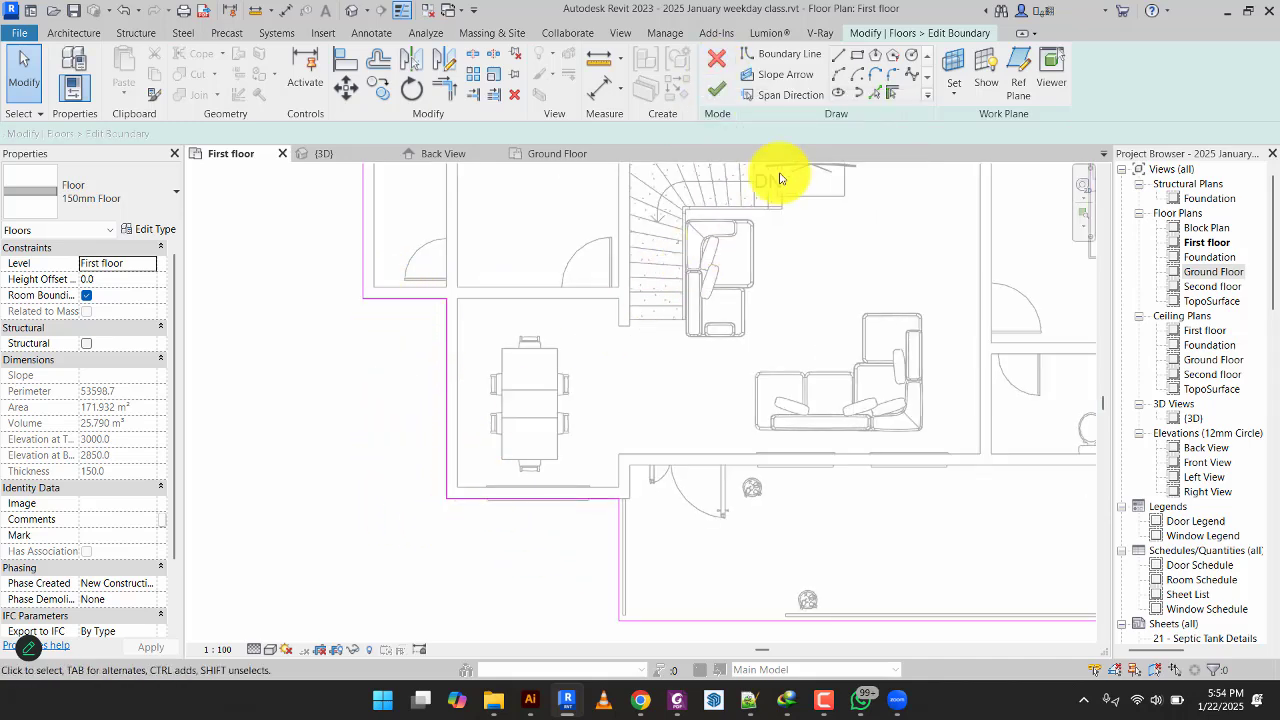
pyautogui.click(445, 90)
pyautogui.click(364, 276)
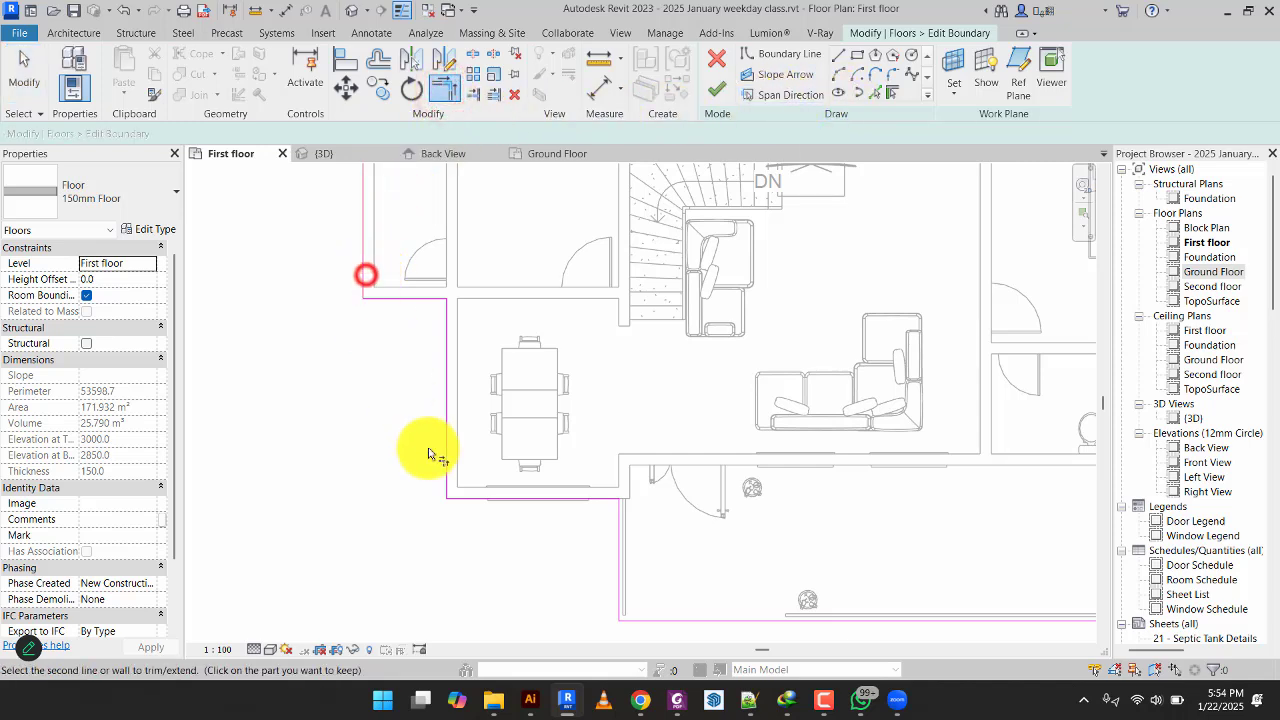
pyautogui.click(463, 500)
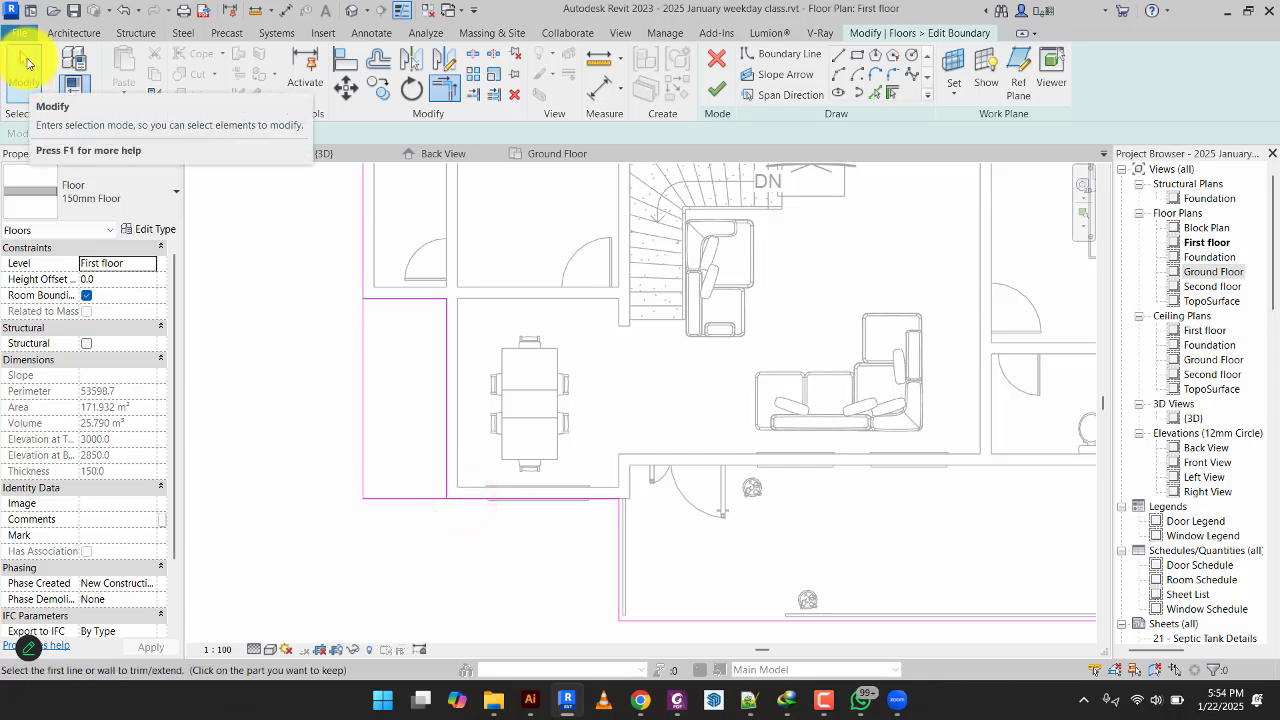
# Delete the two leftover boundary lines at the recess beside the dining room and finish the slab with the walls attached to its bottom.
pyautogui.click(27, 68)
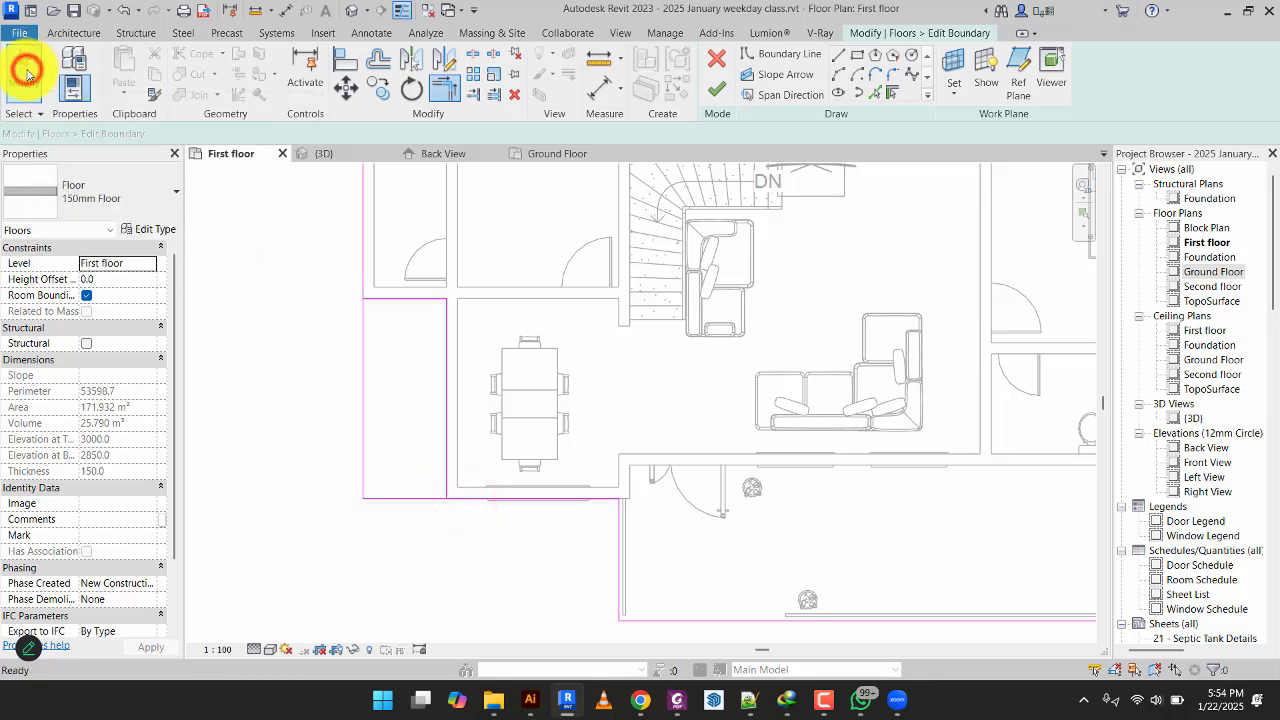
pyautogui.click(425, 298)
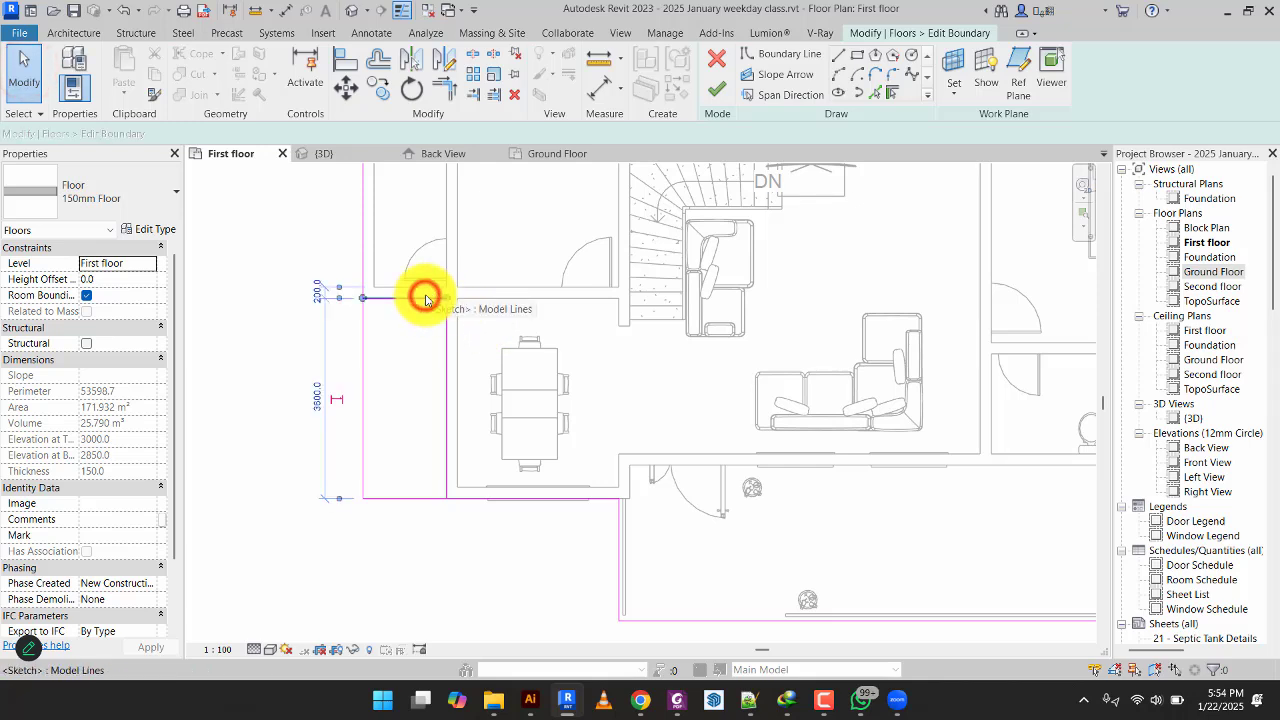
pyautogui.press('Escape')
pyautogui.click(443, 414)
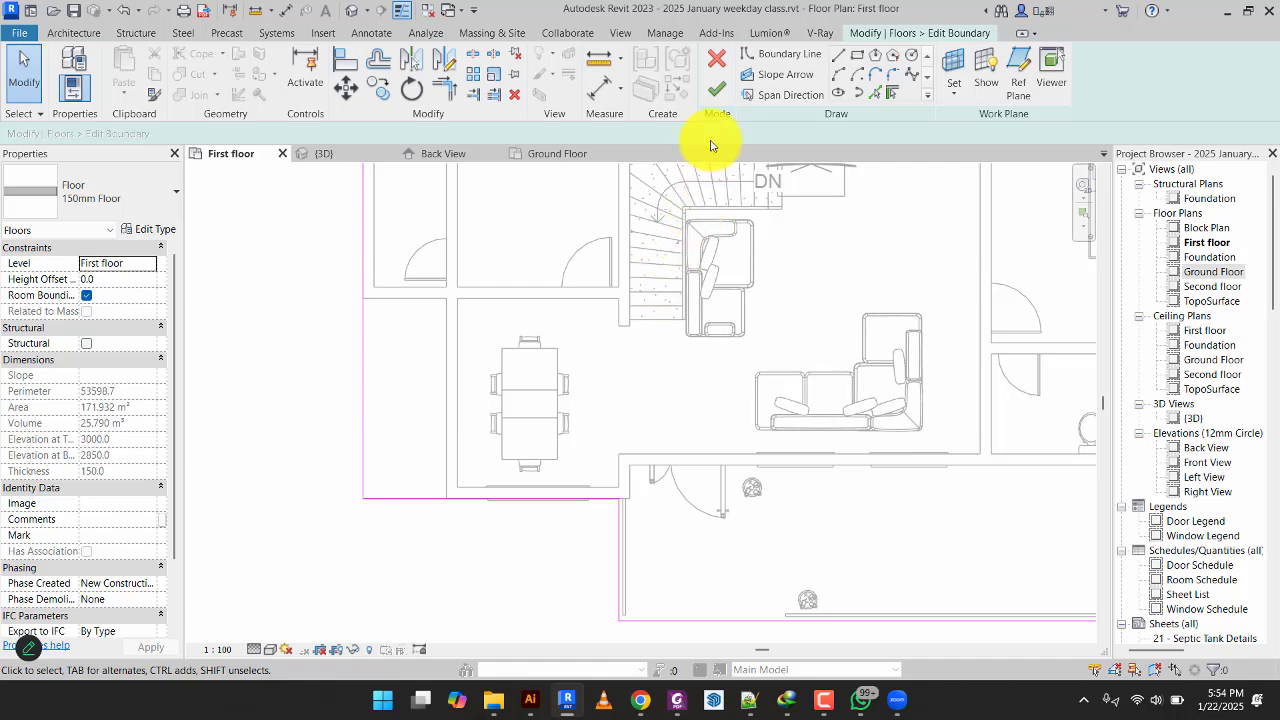
pyautogui.click(719, 90)
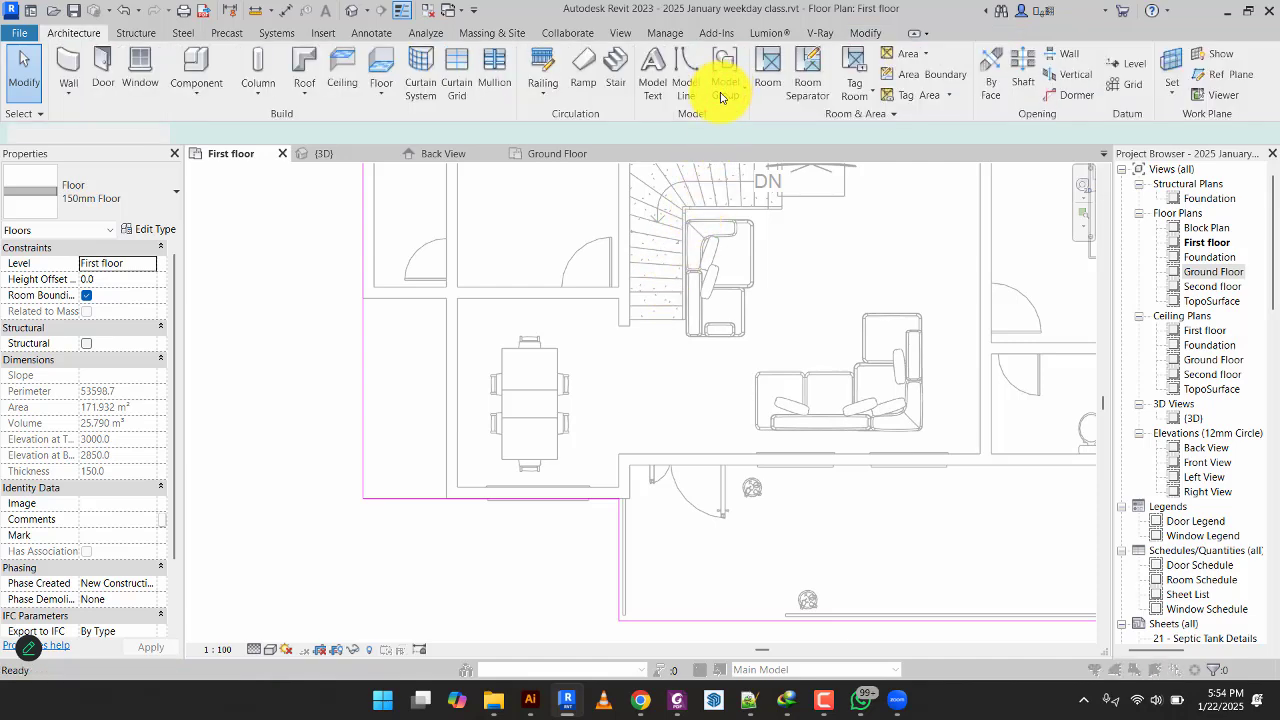
pyautogui.click(692, 362)
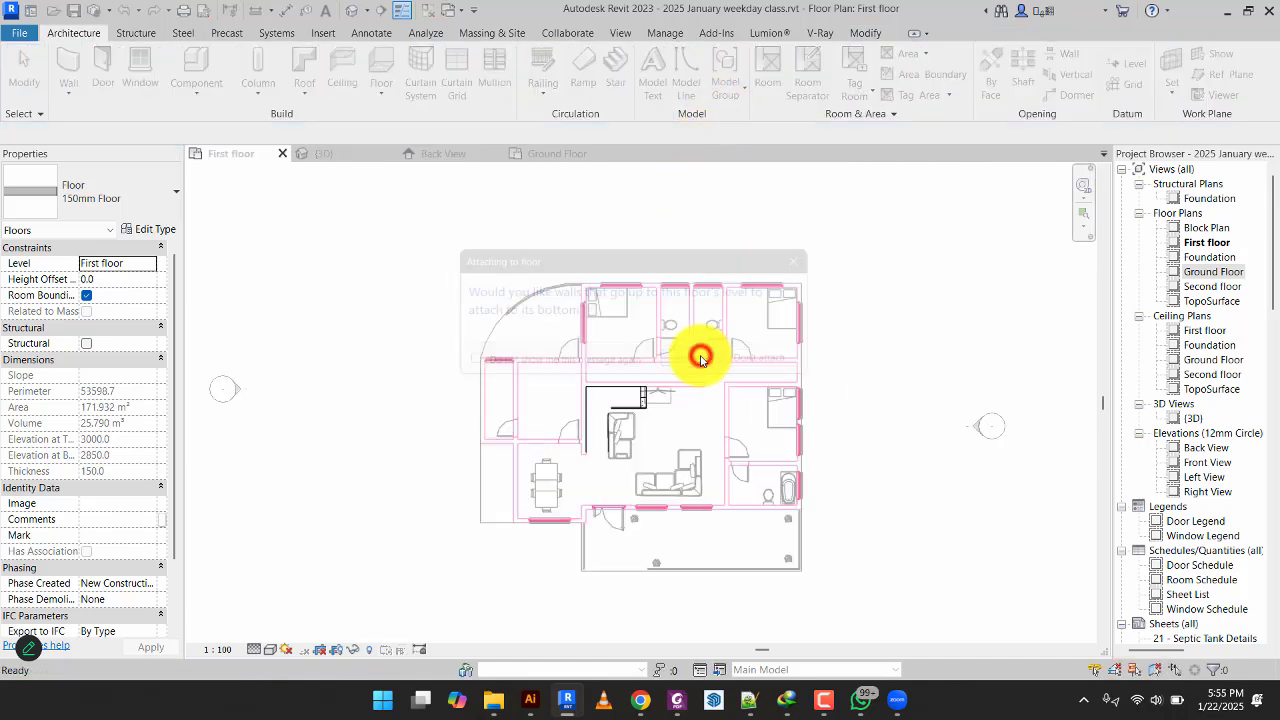
# Inspect the slab's extended corner beside the dining room in the 3D view from below and above.
pyautogui.click(330, 157)
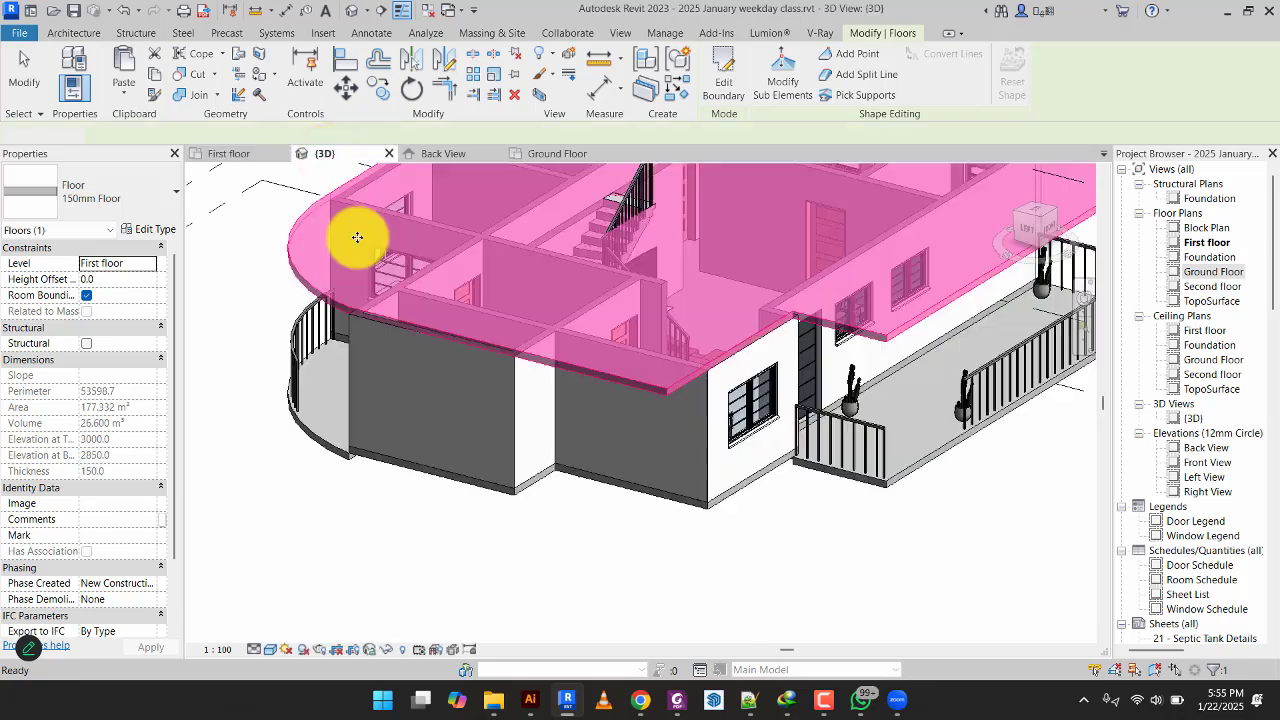
pyautogui.click(591, 540)
pyautogui.keyDown('shift'); pyautogui.moveTo(677, 449); pyautogui.dragTo(583, 279, button='middle'); pyautogui.keyUp('shift')
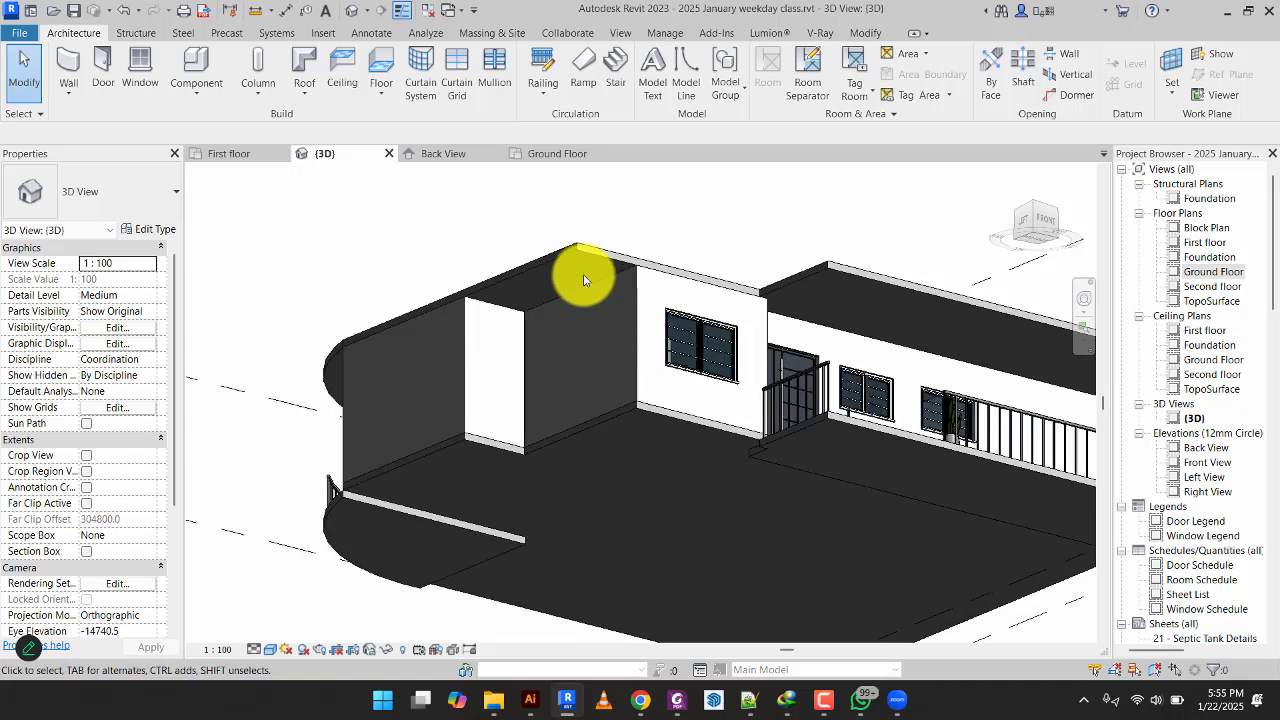
pyautogui.keyDown('shift'); pyautogui.moveTo(600, 397); pyautogui.dragTo(621, 461, button='middle'); pyautogui.keyUp('shift')
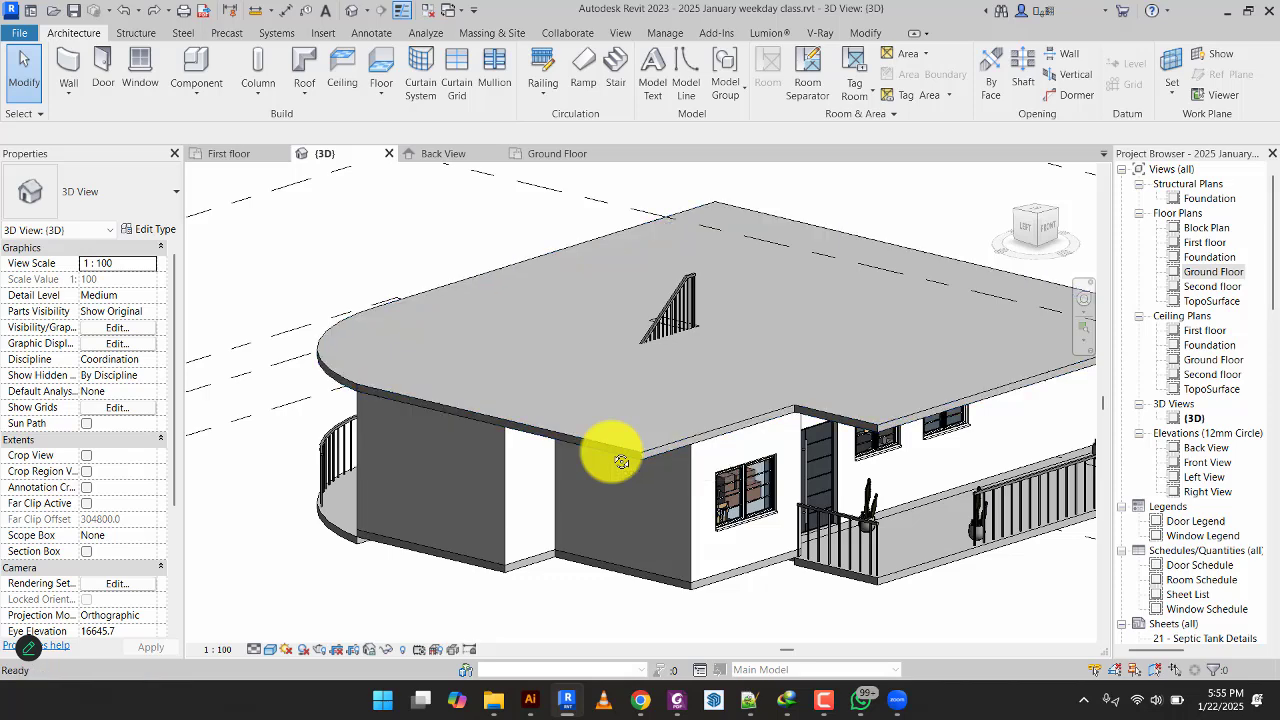
# Undo the slab's boundary extension and examine the stair railing where it passes through the slab in 3D.
pyautogui.doubleClick(621, 461)
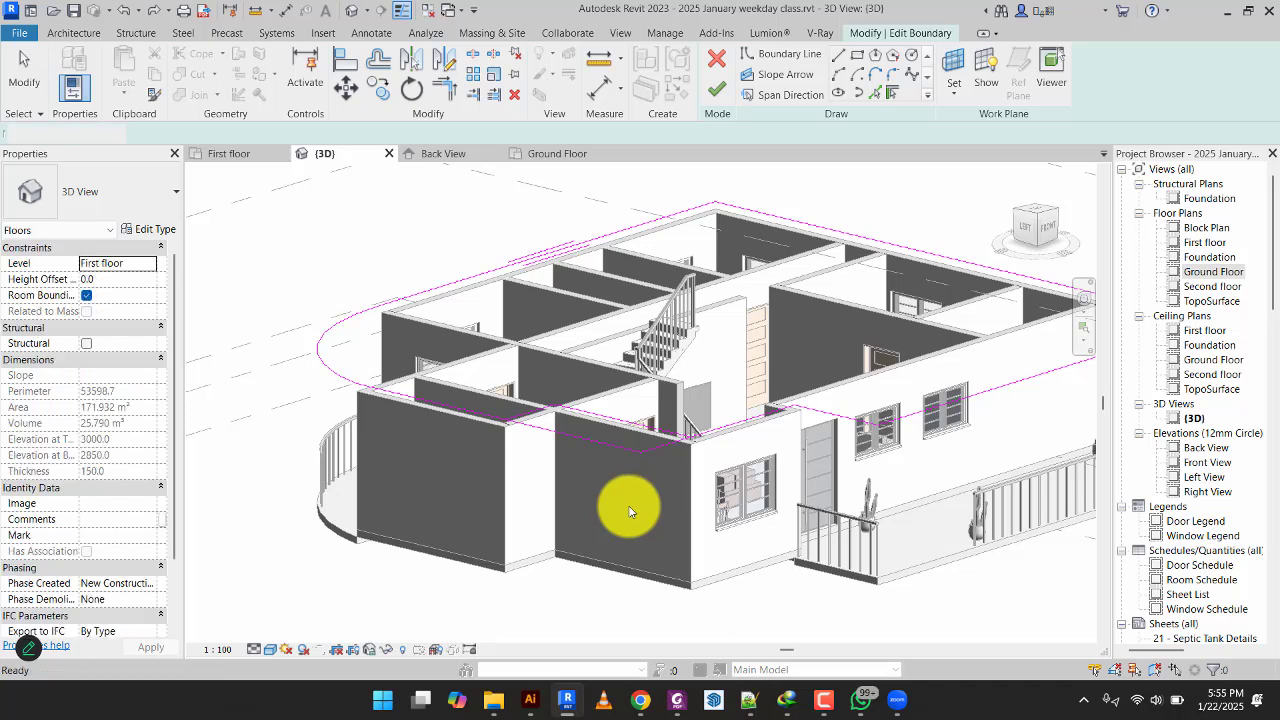
pyautogui.hotkey('ctrl', 'z')
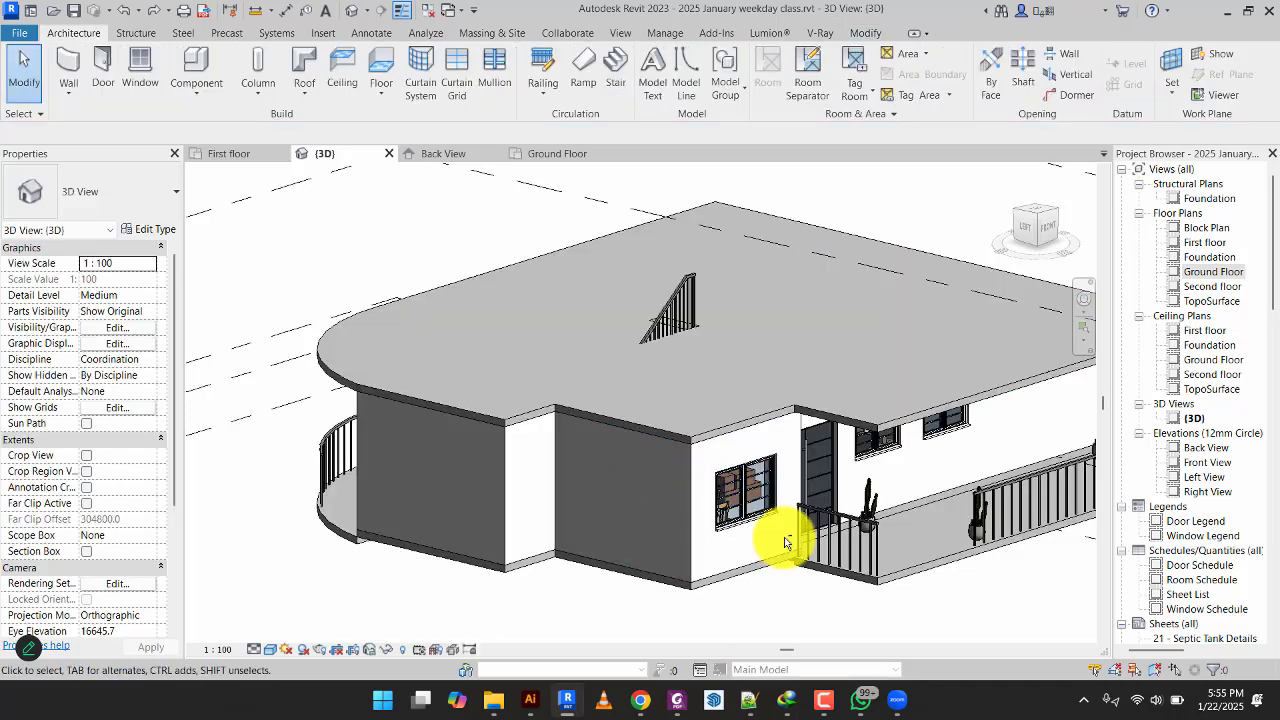
pyautogui.keyDown('shift'); pyautogui.moveTo(785, 543); pyautogui.dragTo(780, 320, button='middle'); pyautogui.keyUp('shift')
pyautogui.scroll(5, 780, 337)
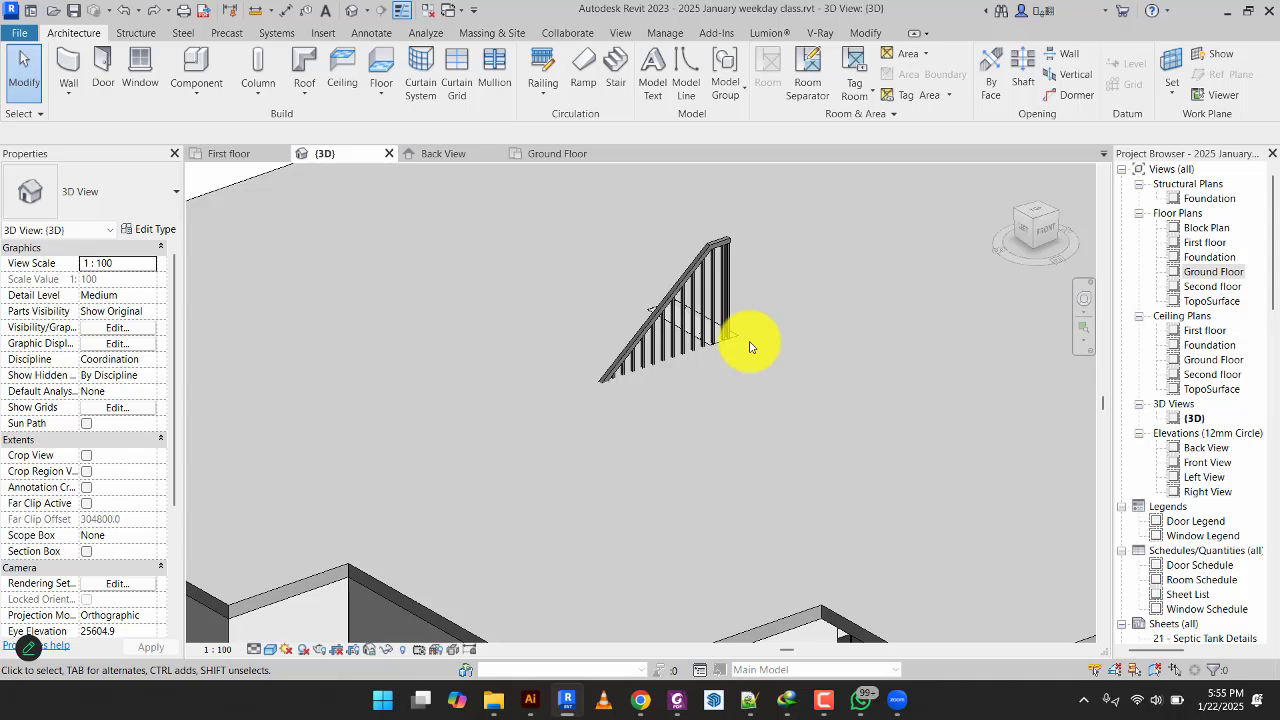
# Open the Ground Floor plan at the staircase beside the living room.
pyautogui.click(553, 157)
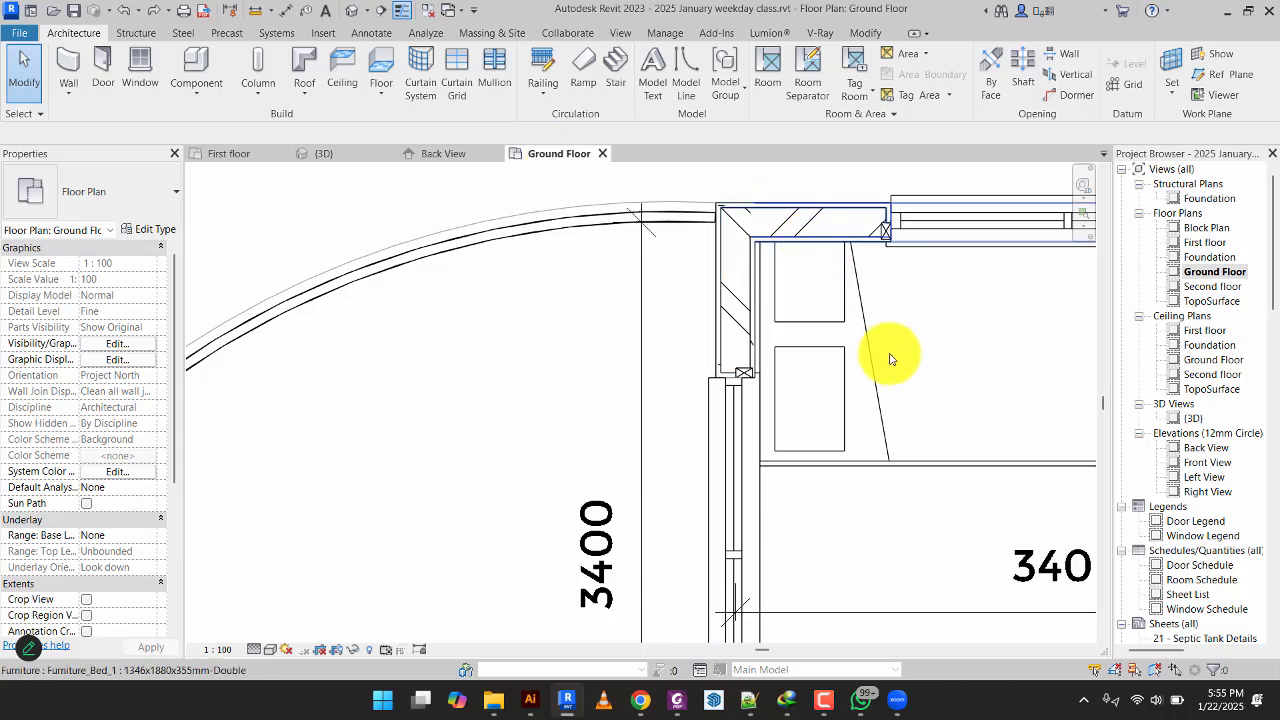
pyautogui.scroll(-4, 889, 358)
pyautogui.moveTo(889, 470); pyautogui.dragTo(418, 325, button='middle')
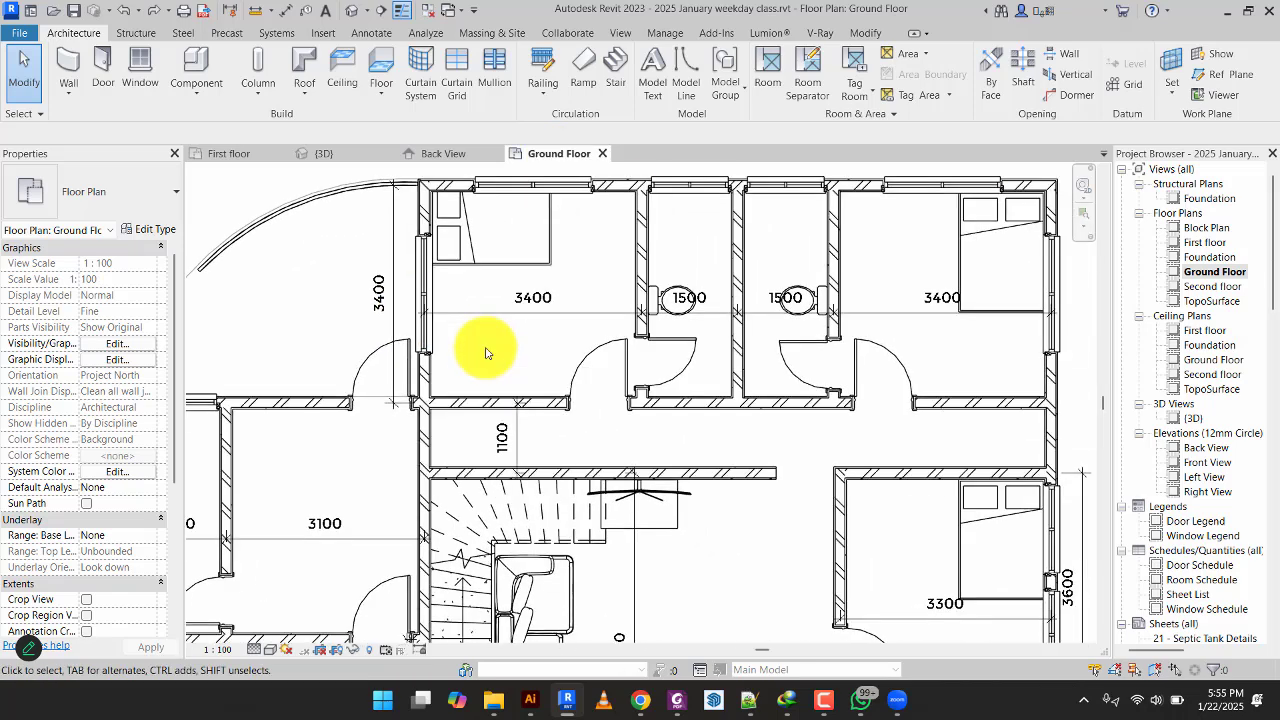
pyautogui.moveTo(571, 449); pyautogui.dragTo(612, 311, button='middle')
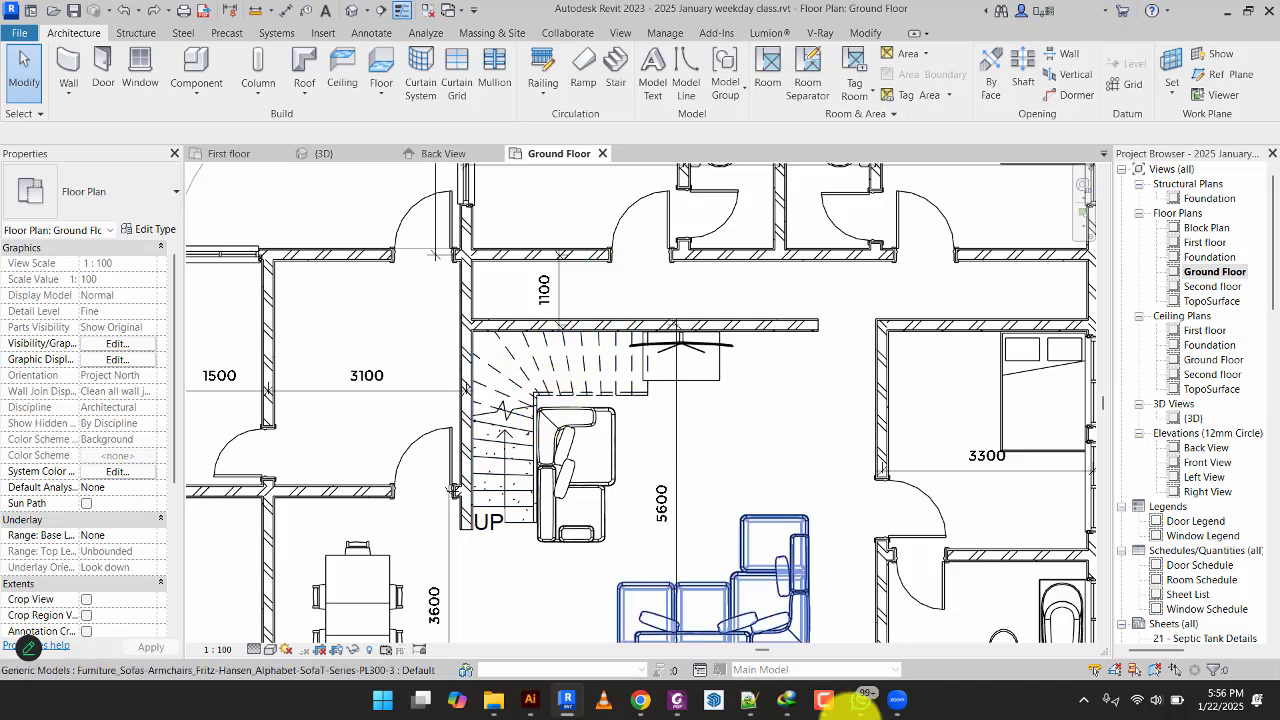
pyautogui.click(823, 698)
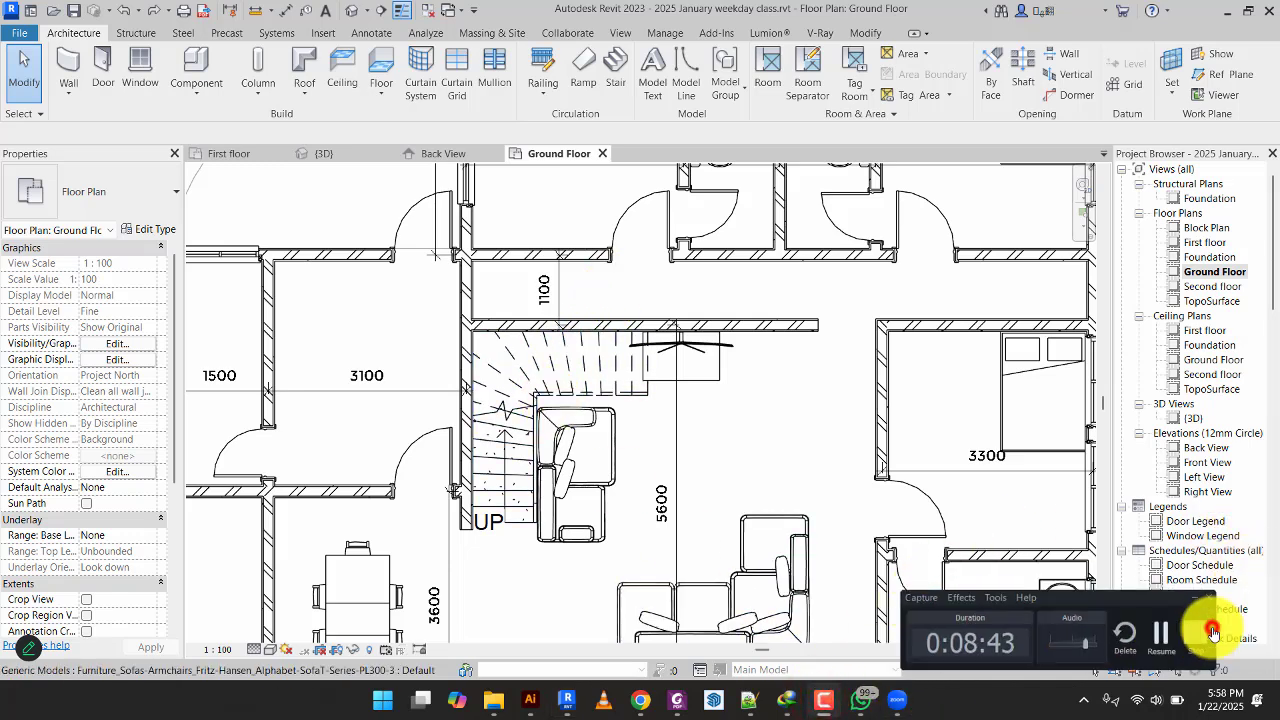
pyautogui.click(1211, 630)
# Start a shaft opening in the Ground Floor plan and pick boundary lines along the staircase's two wall-side edges.
pyautogui.scroll(-3, 799, 425)
pyautogui.moveTo(797, 426); pyautogui.dragTo(766, 446, button='middle')
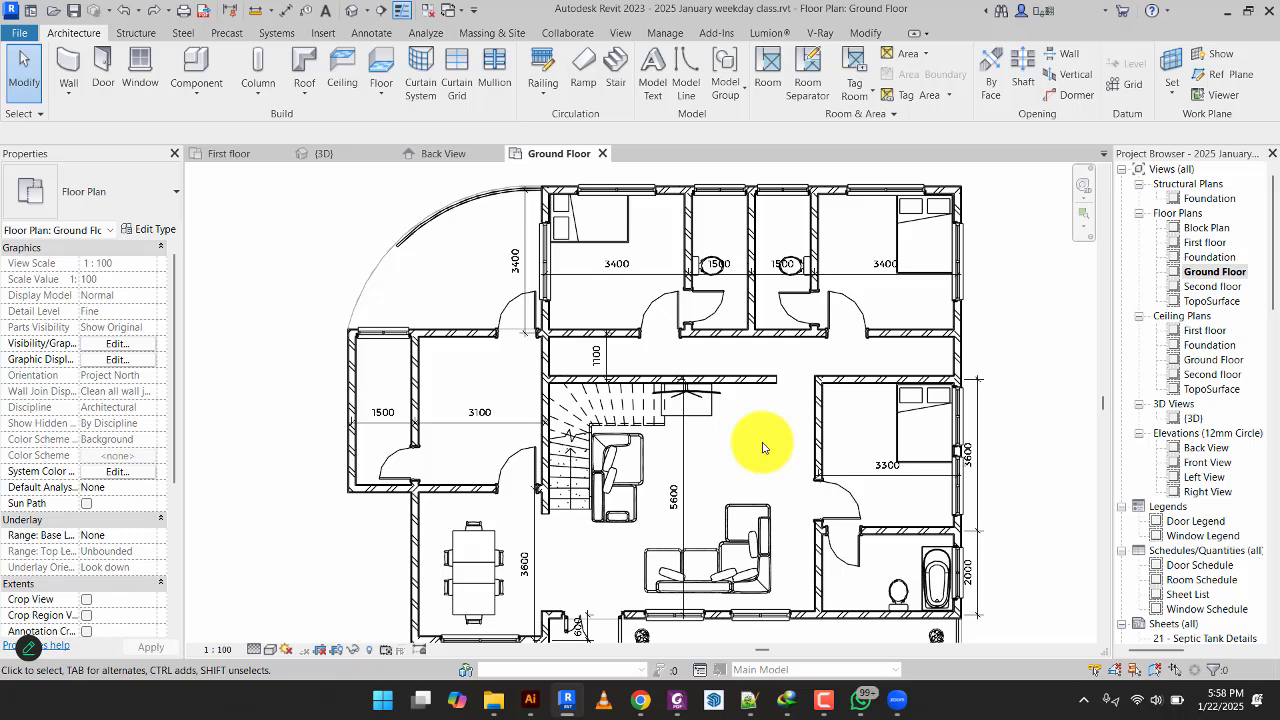
pyautogui.scroll(2, 651, 428)
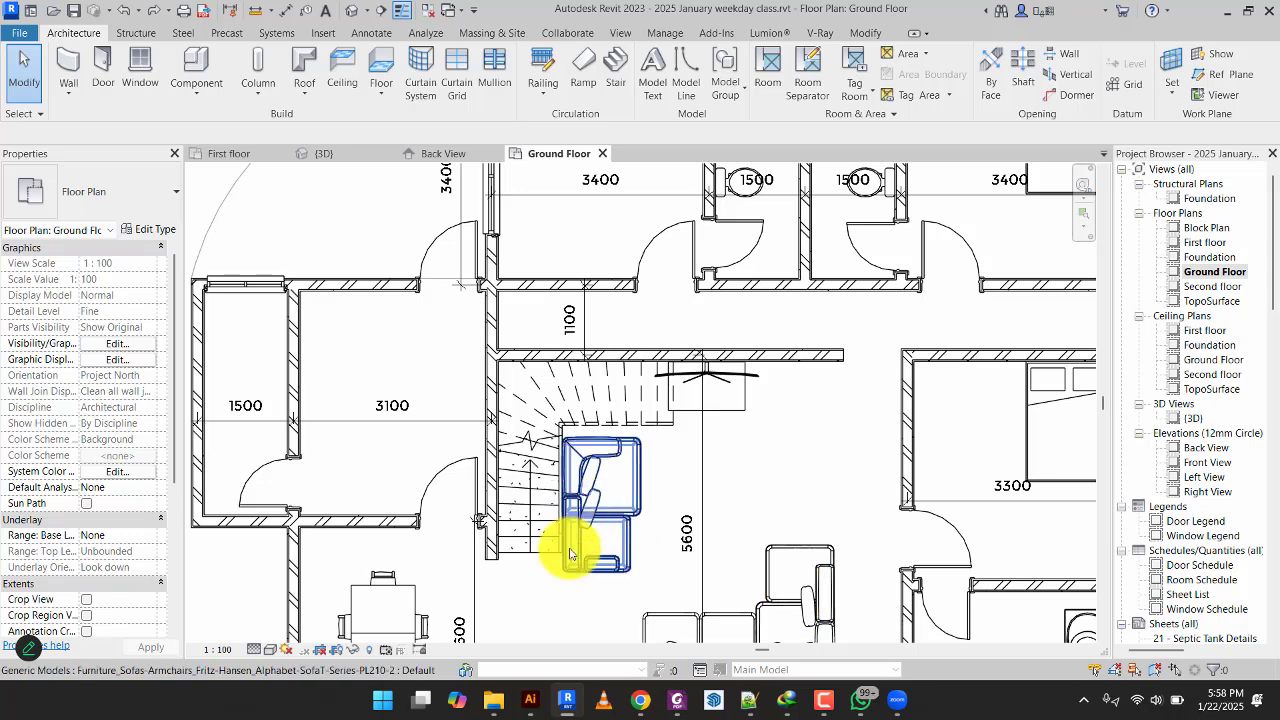
pyautogui.click(70, 34)
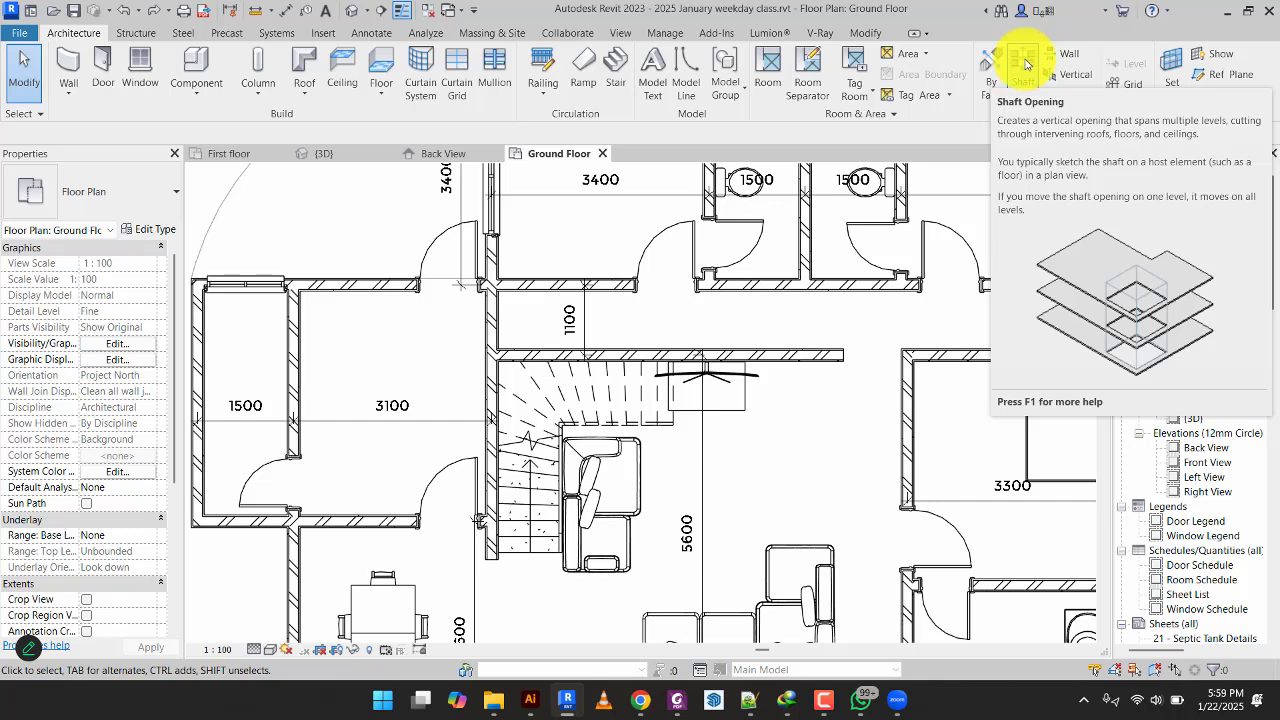
pyautogui.click(1025, 62)
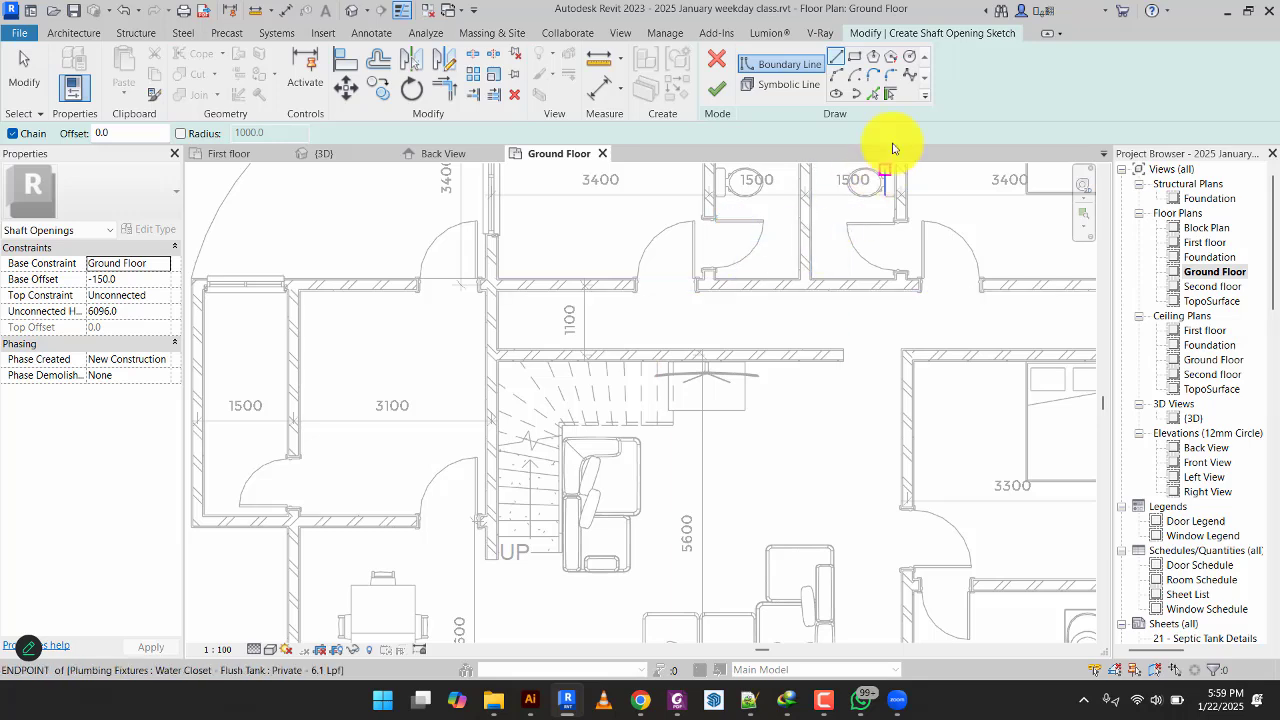
pyautogui.click(876, 94)
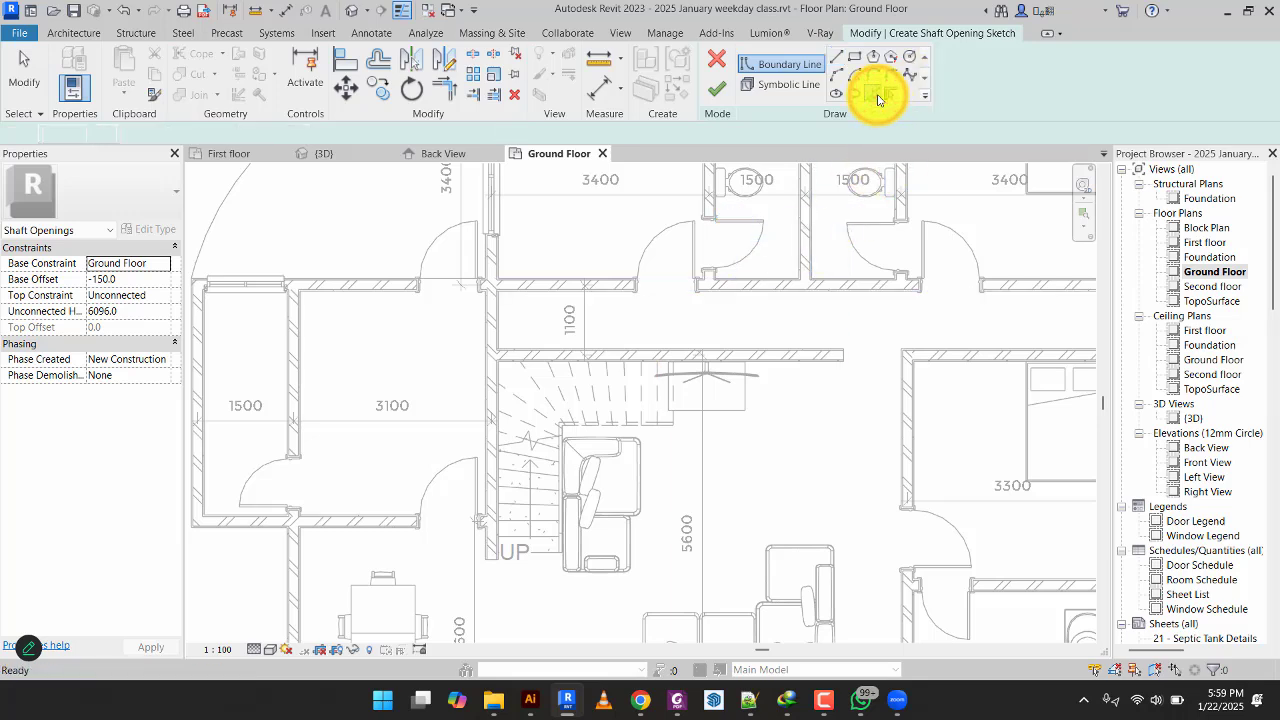
pyautogui.scroll(3, 536, 402)
pyautogui.click(566, 288)
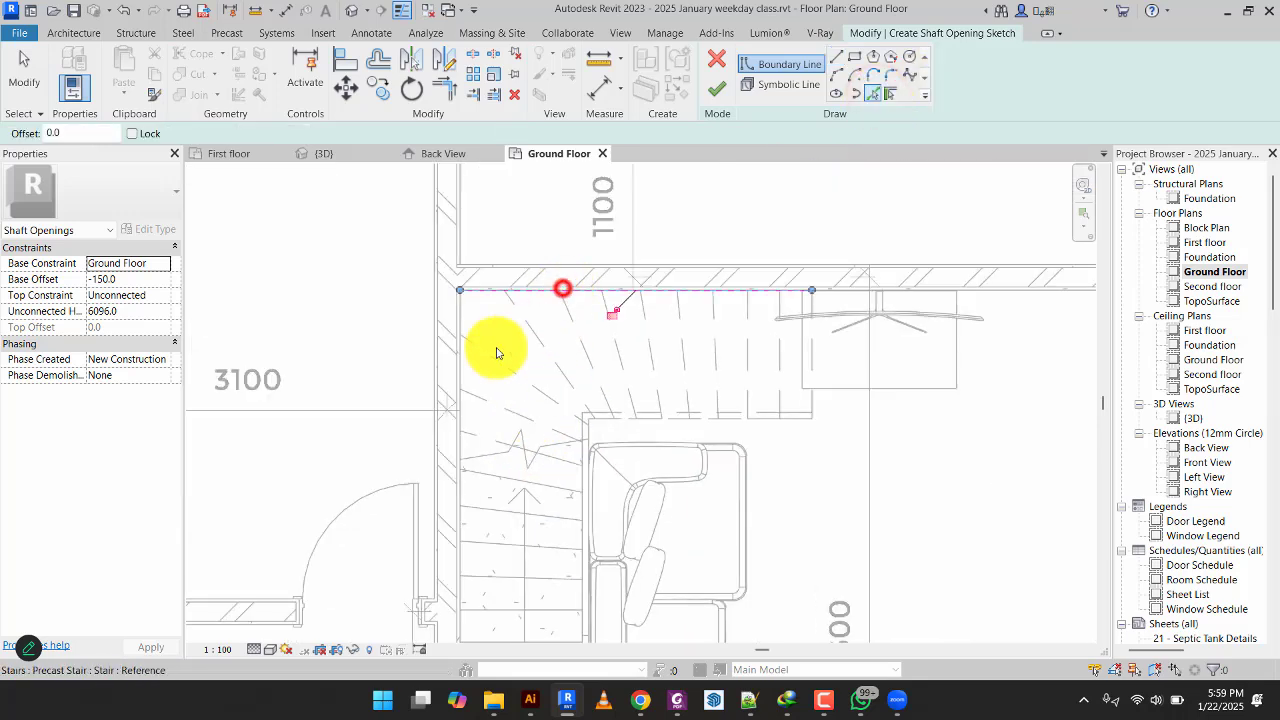
pyautogui.click(455, 405)
# Pick shaft boundary lines at the stair's foot, its upper end and the upper flight's railing edge.
pyautogui.moveTo(589, 571); pyautogui.dragTo(586, 451, button='middle')
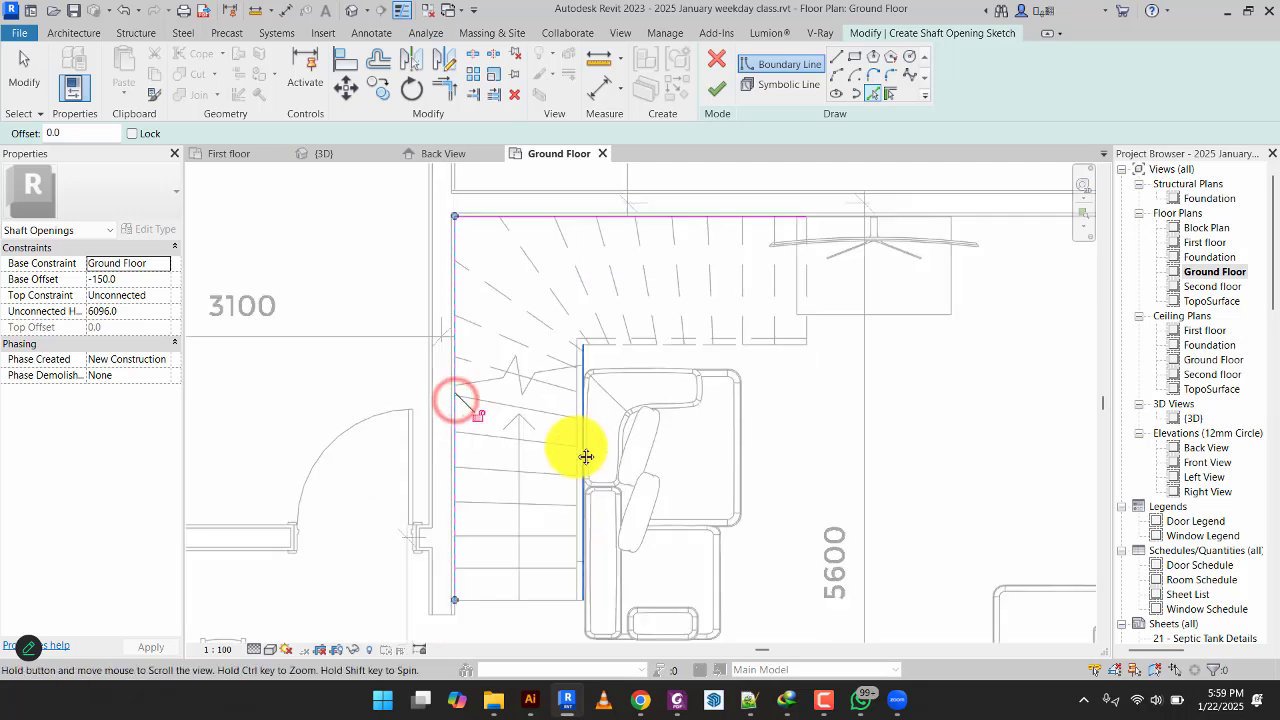
pyautogui.click(534, 555)
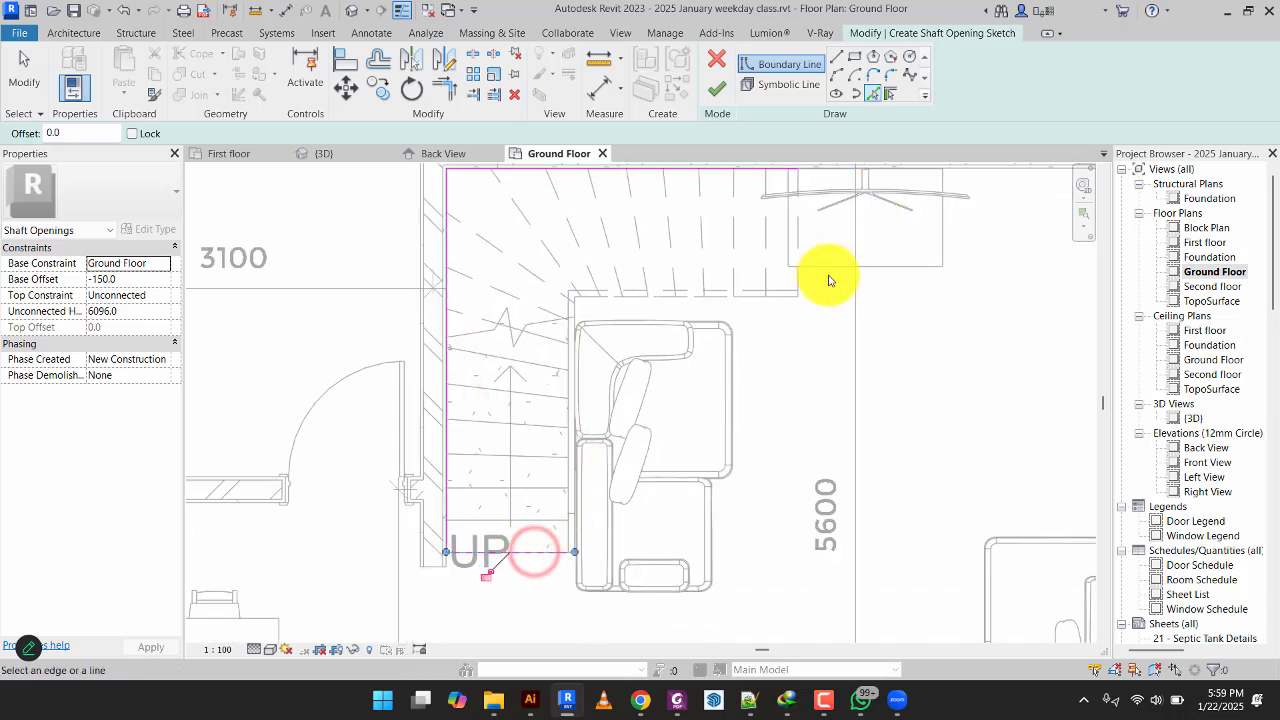
pyautogui.scroll(2, 671, 300)
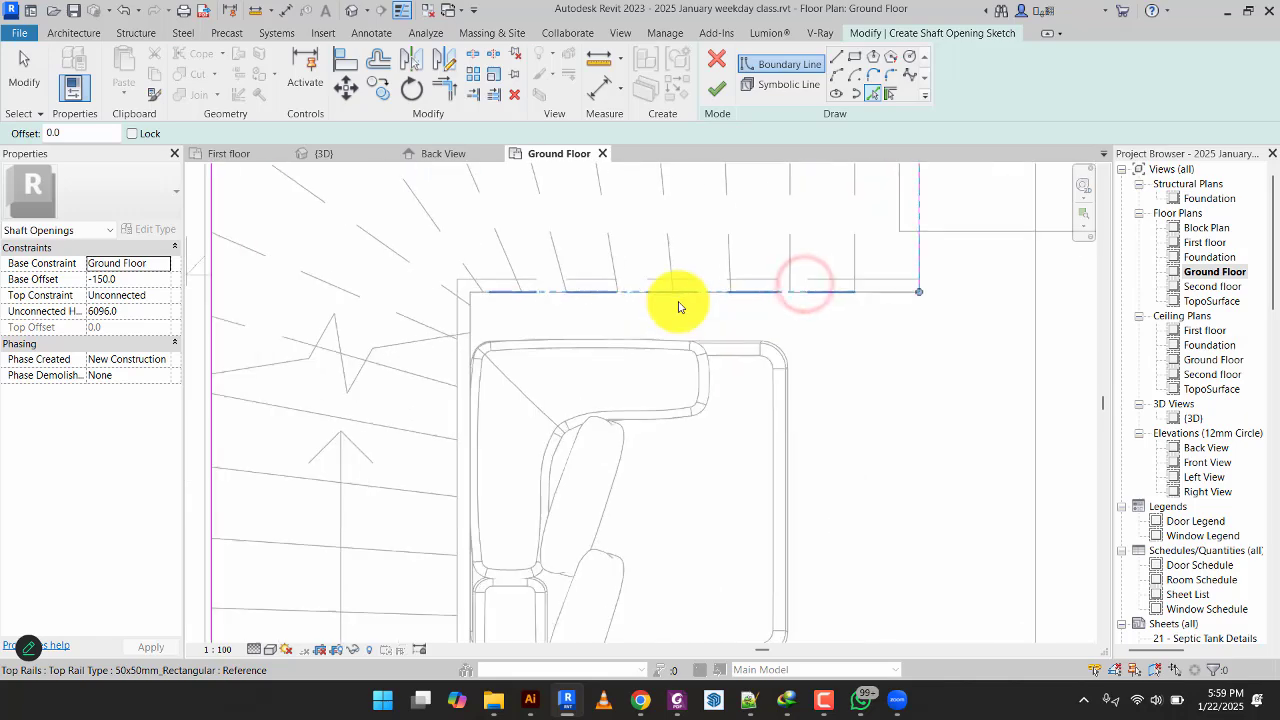
pyautogui.click(679, 300)
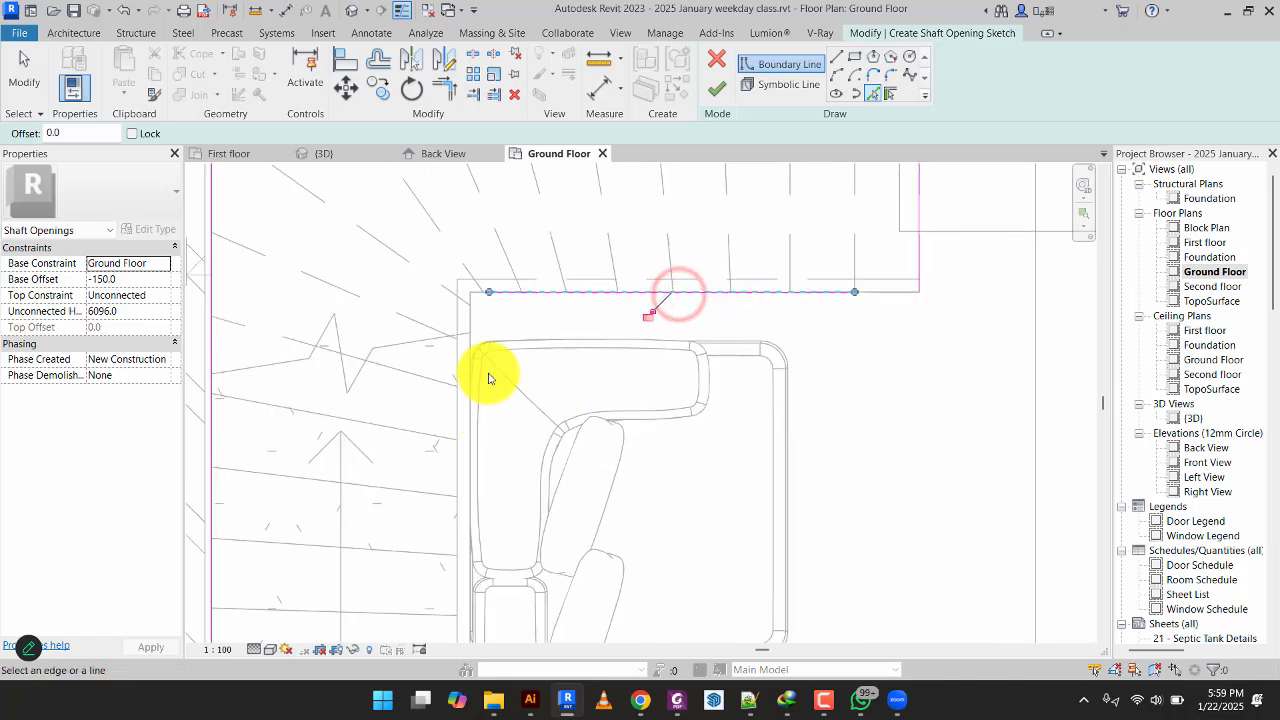
# Pick the shaft boundary line along the lower flight's railing edge beside the sofa.
pyautogui.moveTo(486, 371); pyautogui.dragTo(462, 220, button='middle')
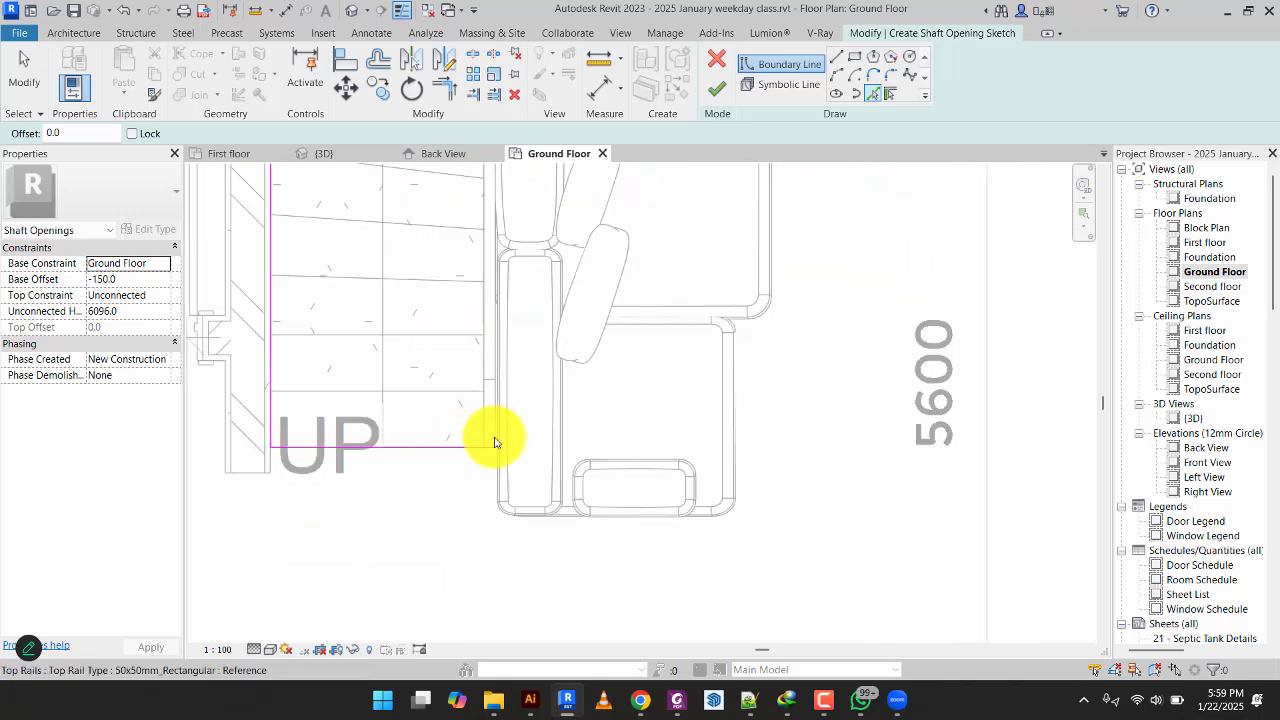
pyautogui.scroll(2, 491, 437)
pyautogui.click(521, 465)
pyautogui.scroll(-4, 700, 491)
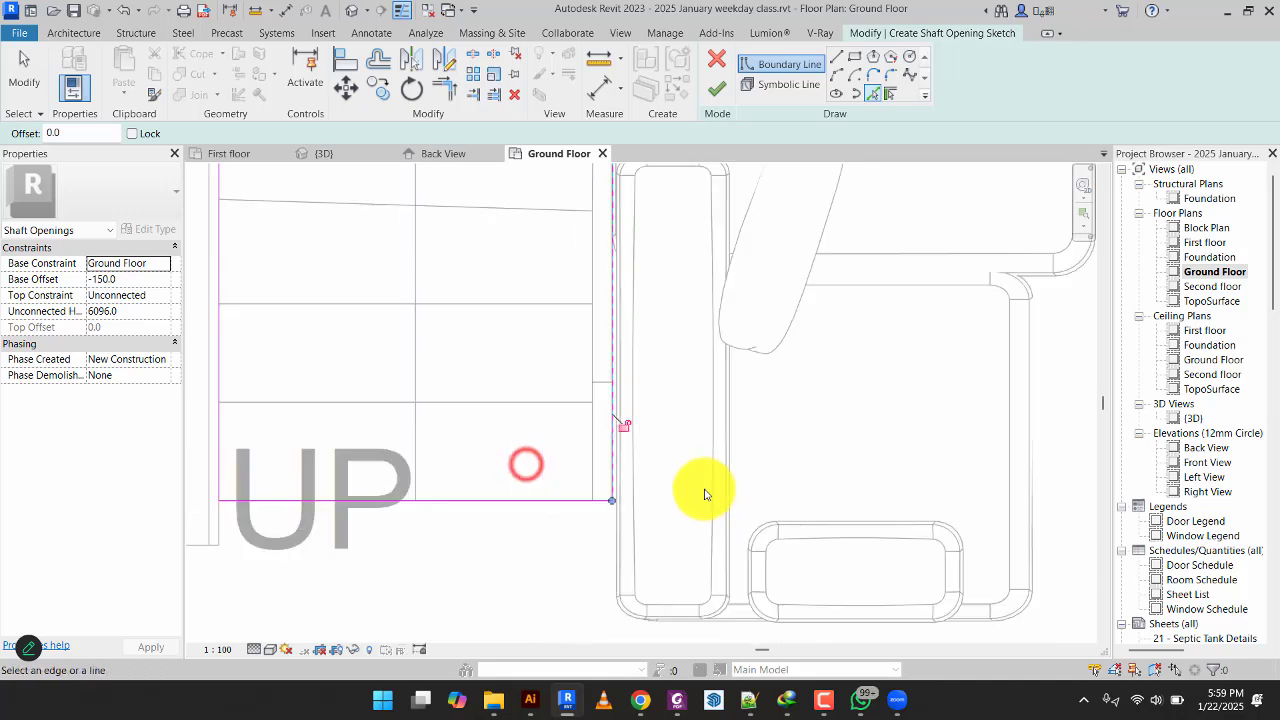
pyautogui.moveTo(743, 434); pyautogui.dragTo(600, 628, button='middle')
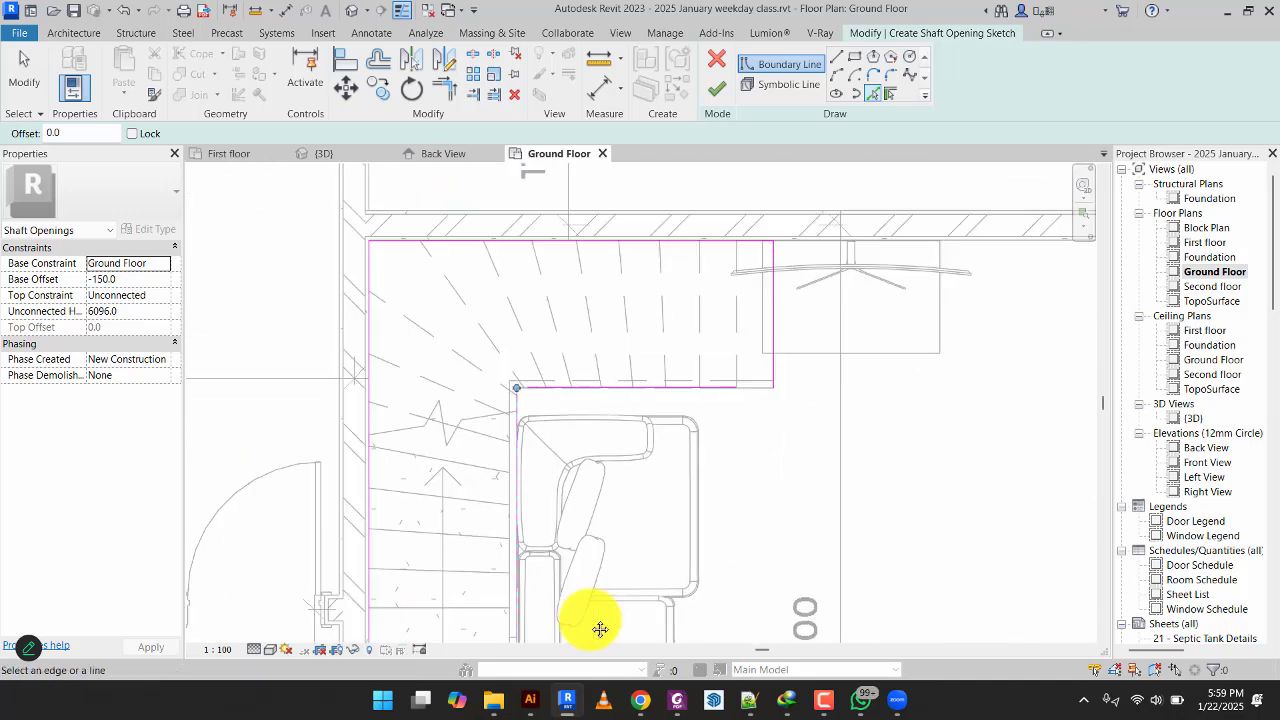
pyautogui.scroll(-1, 642, 566)
pyautogui.moveTo(642, 566); pyautogui.dragTo(658, 508, button='middle')
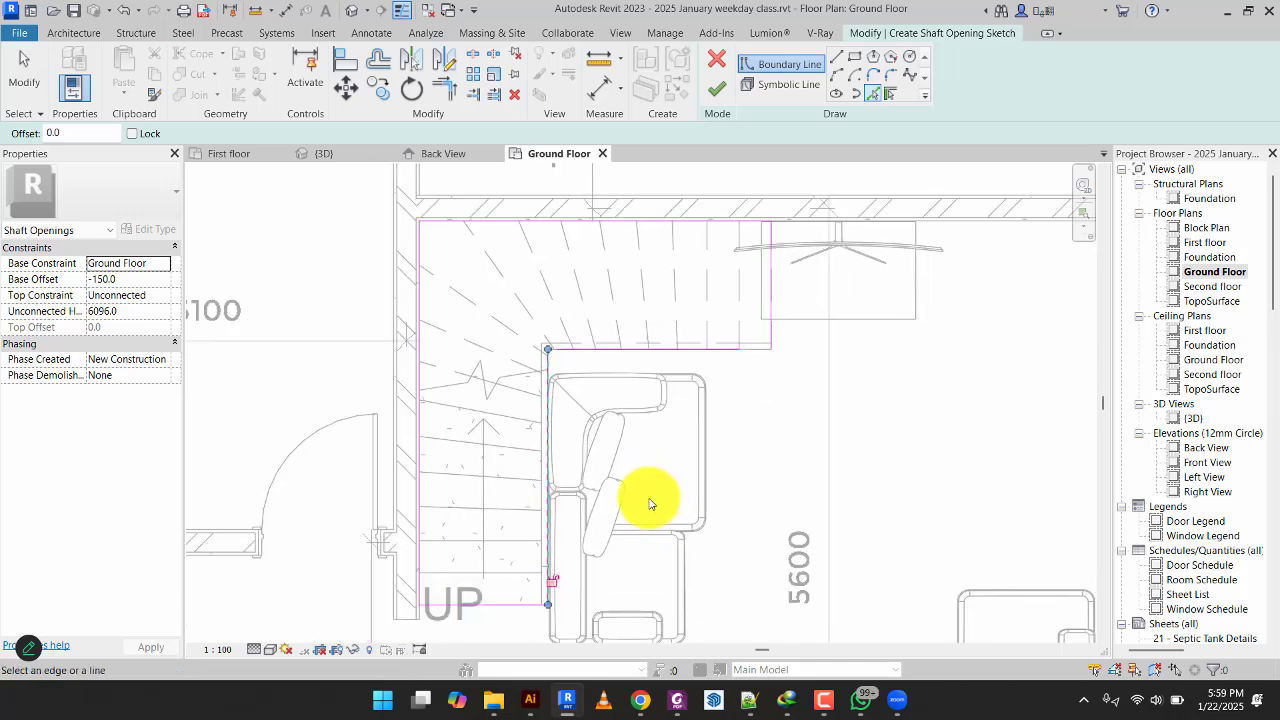
# Trim the boundary lines along the upper flight's railing edge into closed corners at both ends and finish the shaft opening.
pyautogui.click(727, 95)
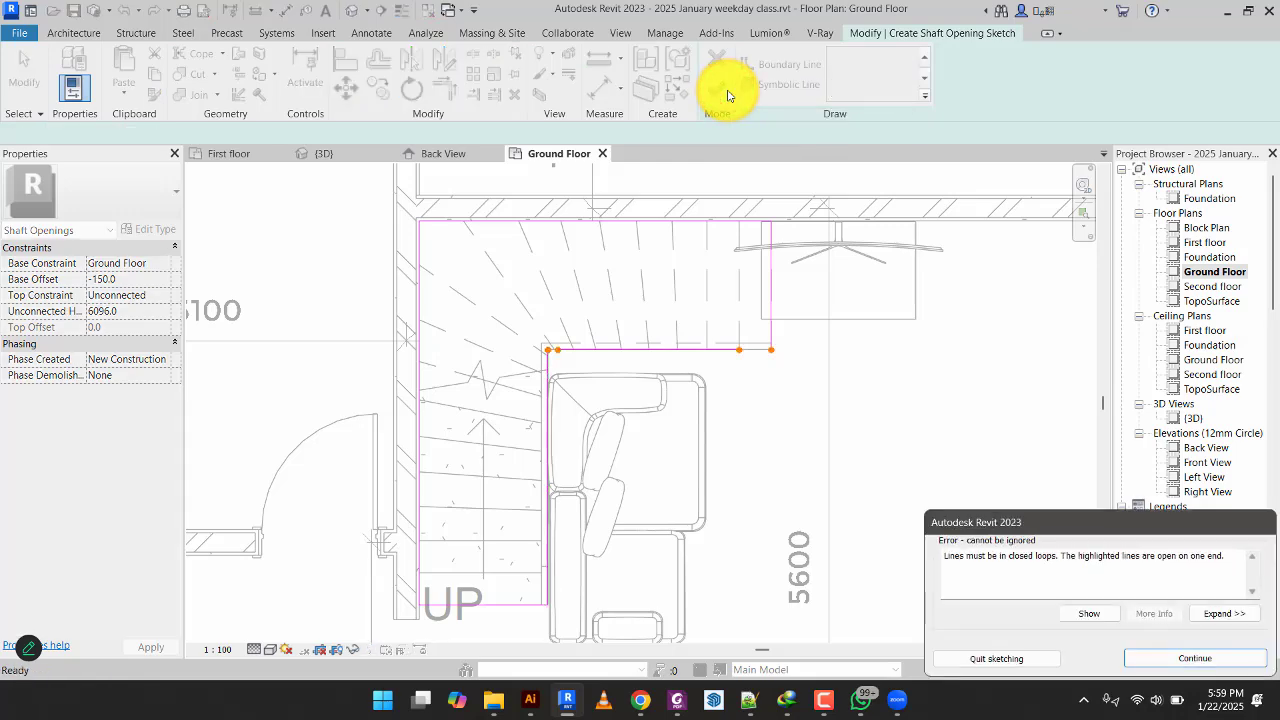
pyautogui.scroll(4, 737, 334)
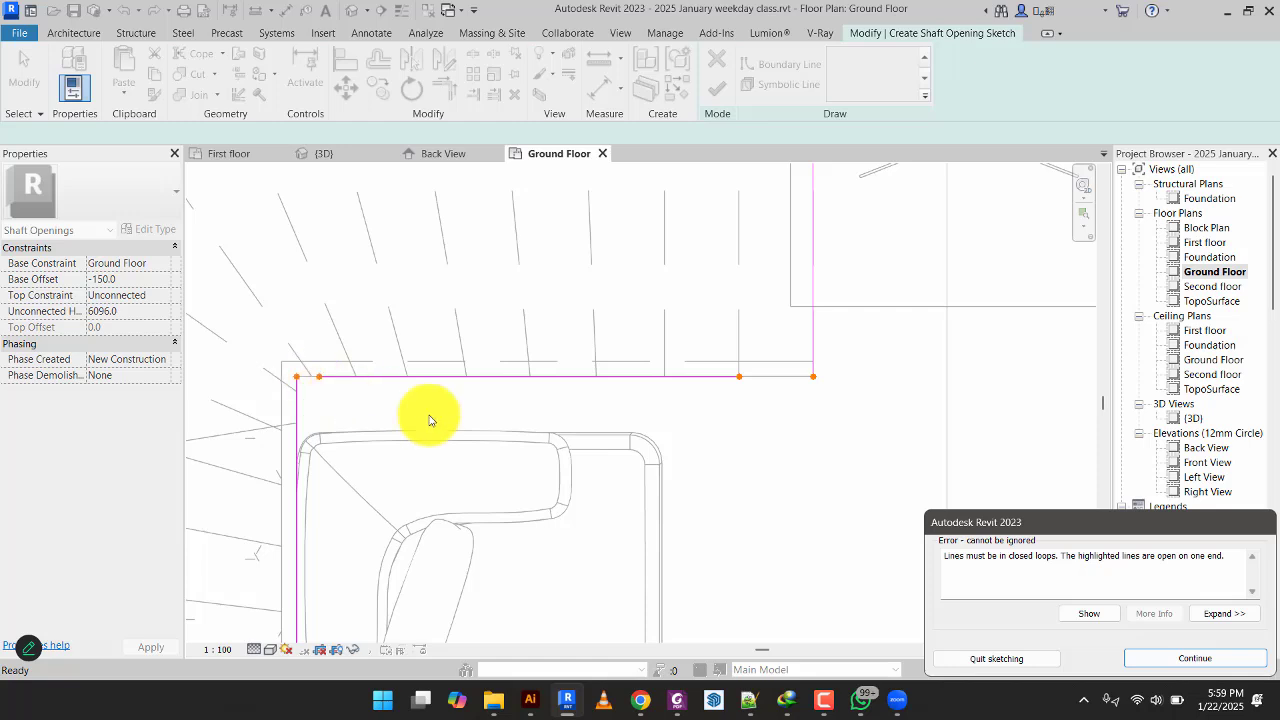
pyautogui.click(1140, 658)
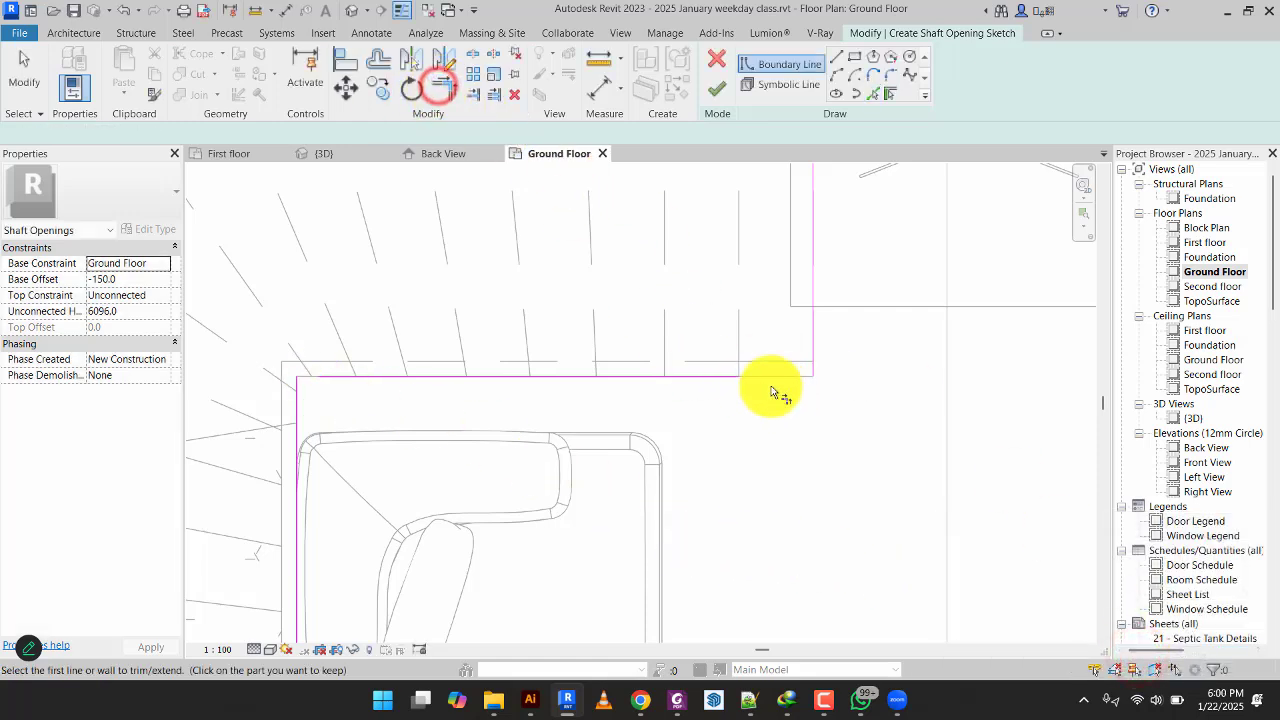
pyautogui.click(722, 377)
pyautogui.click(815, 350)
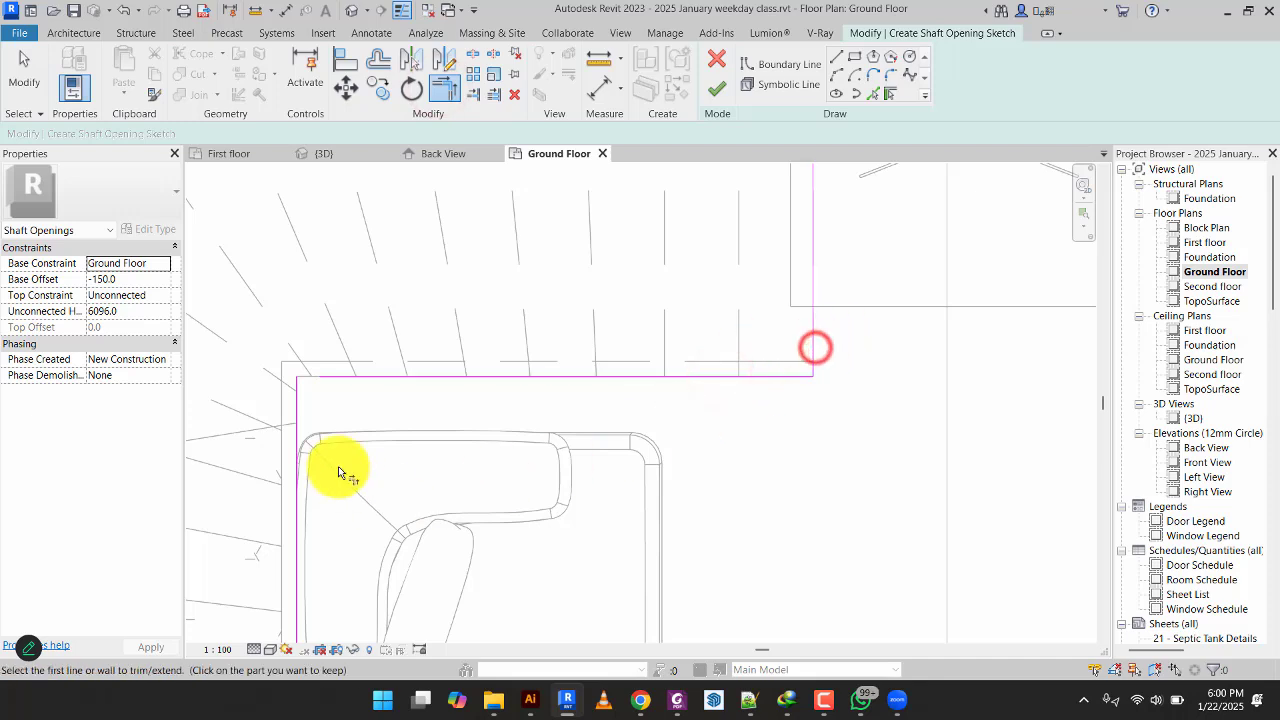
pyautogui.click(356, 375)
pyautogui.click(299, 413)
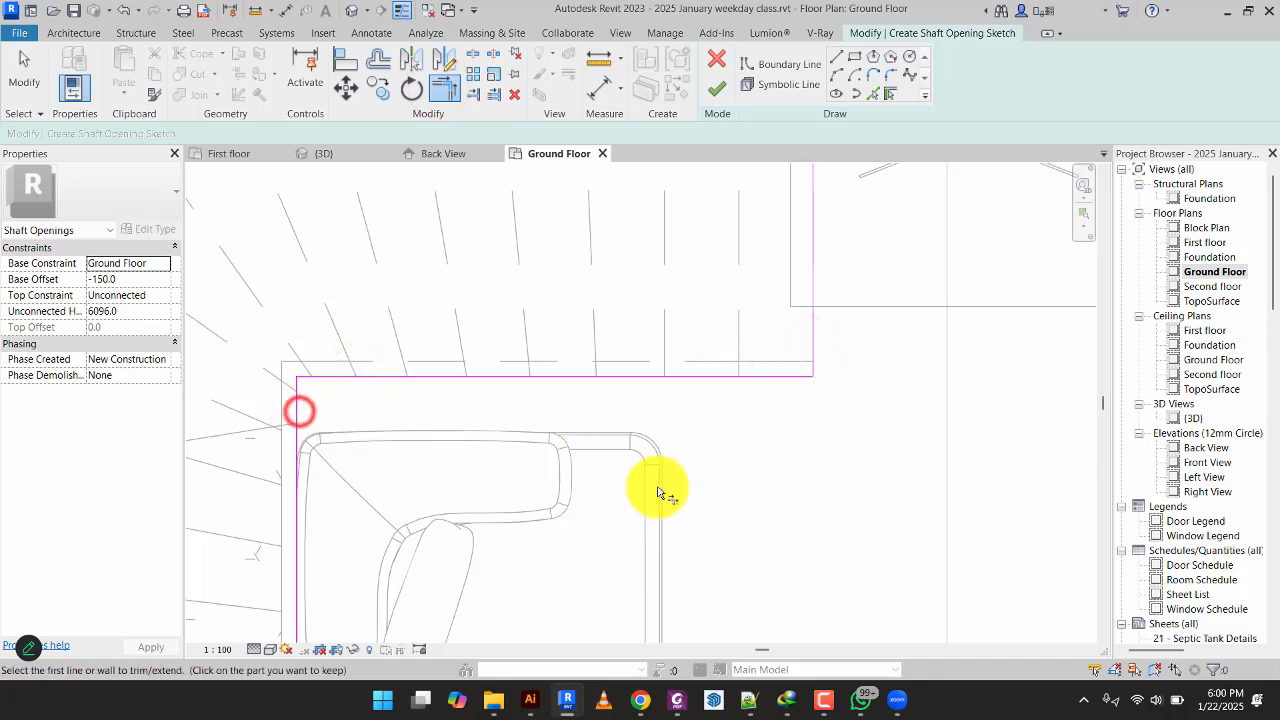
pyautogui.click(709, 90)
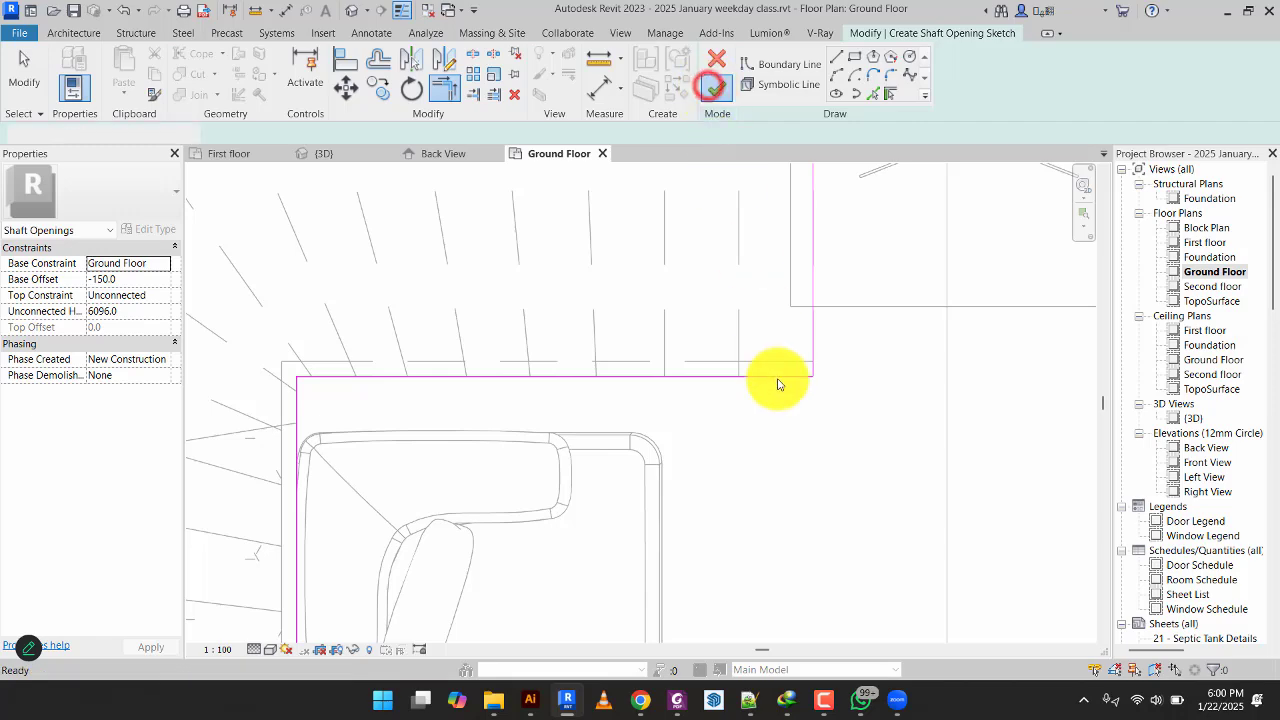
pyautogui.scroll(-2, 771, 449)
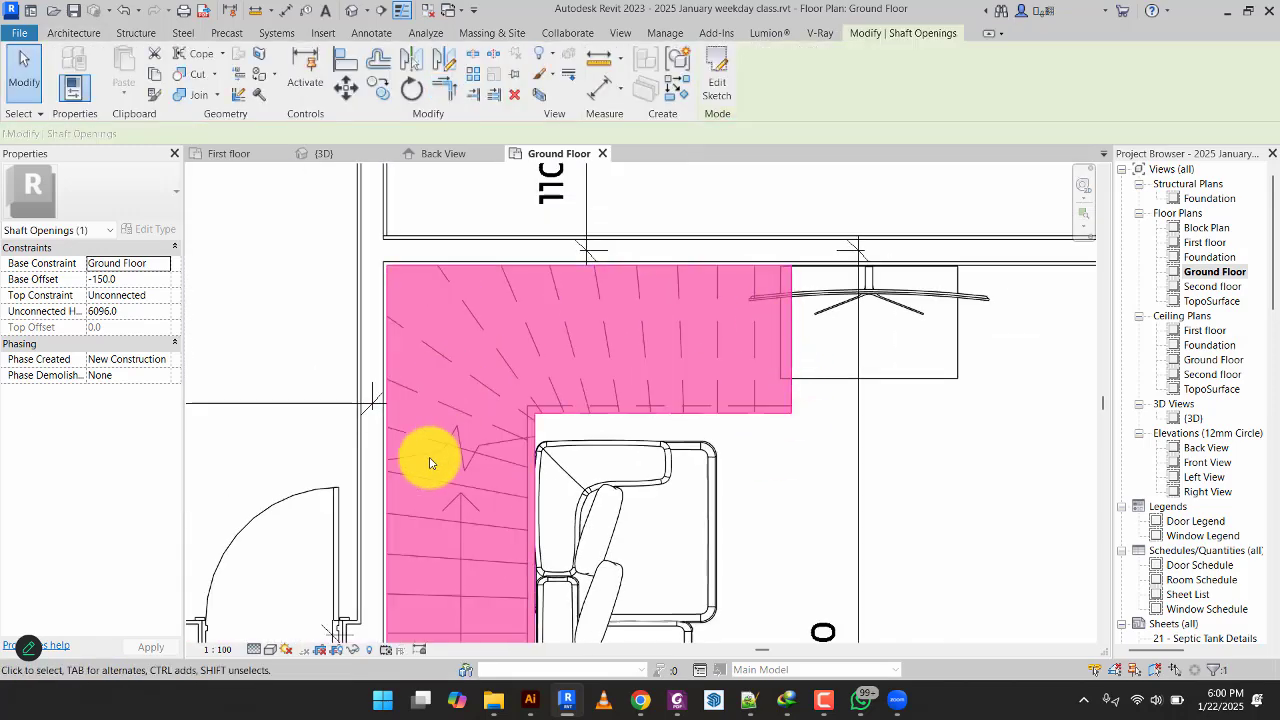
# In the 3D view, lower the top of the staircase shaft opening to an unconnected height of about 3725 mm.
pyautogui.click(333, 155)
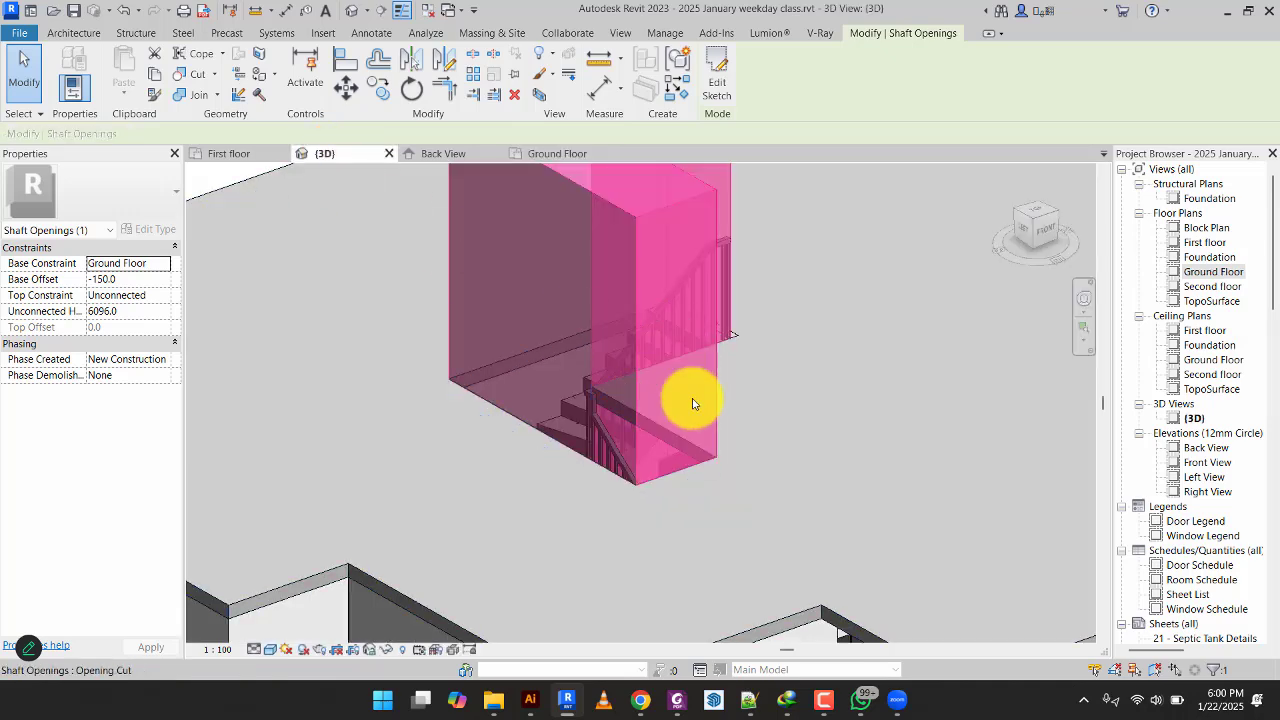
pyautogui.keyDown('shift'); pyautogui.moveTo(751, 508); pyautogui.dragTo(582, 472, button='middle'); pyautogui.keyUp('shift')
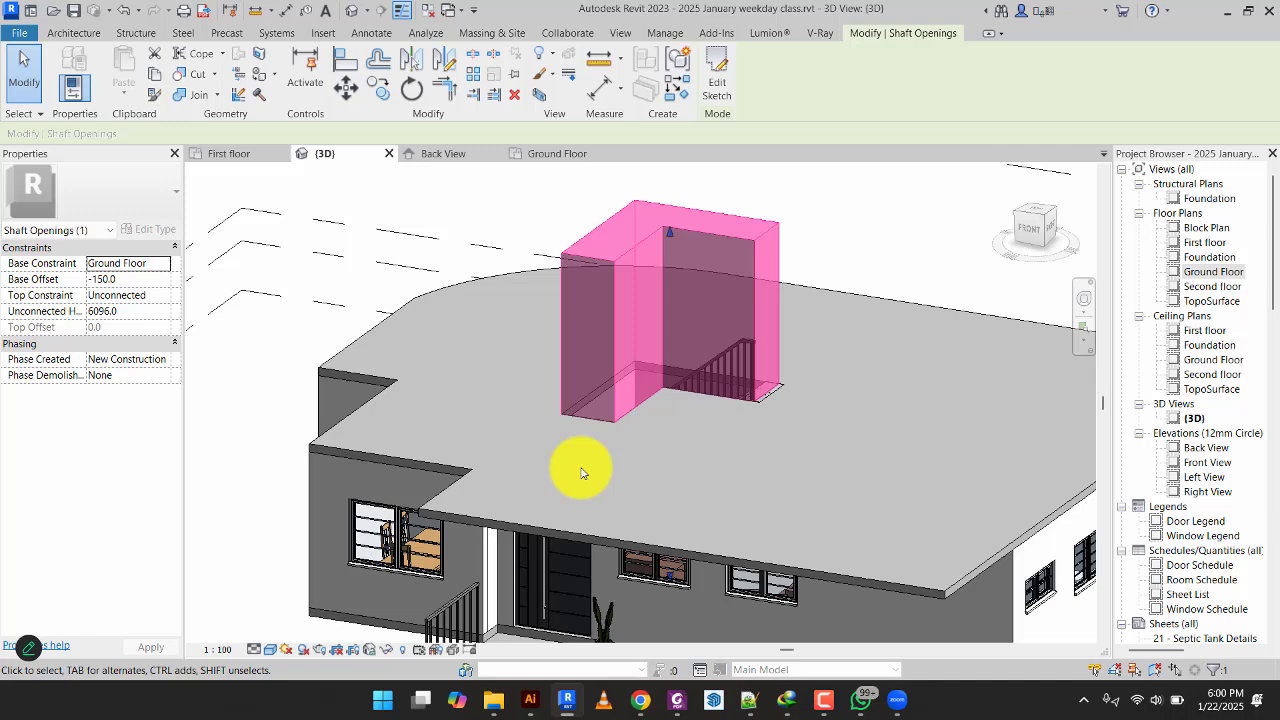
pyautogui.click(880, 224)
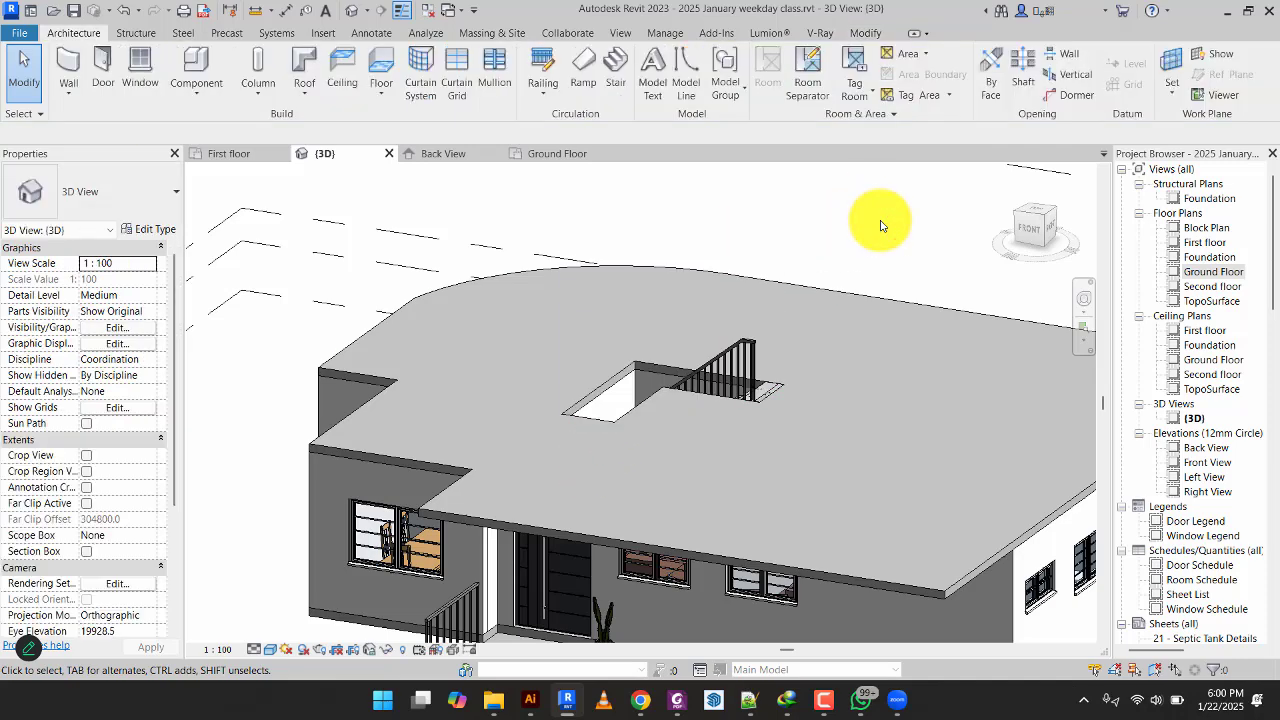
pyautogui.keyDown('shift'); pyautogui.moveTo(811, 426); pyautogui.dragTo(1101, 384, button='middle'); pyautogui.keyUp('shift')
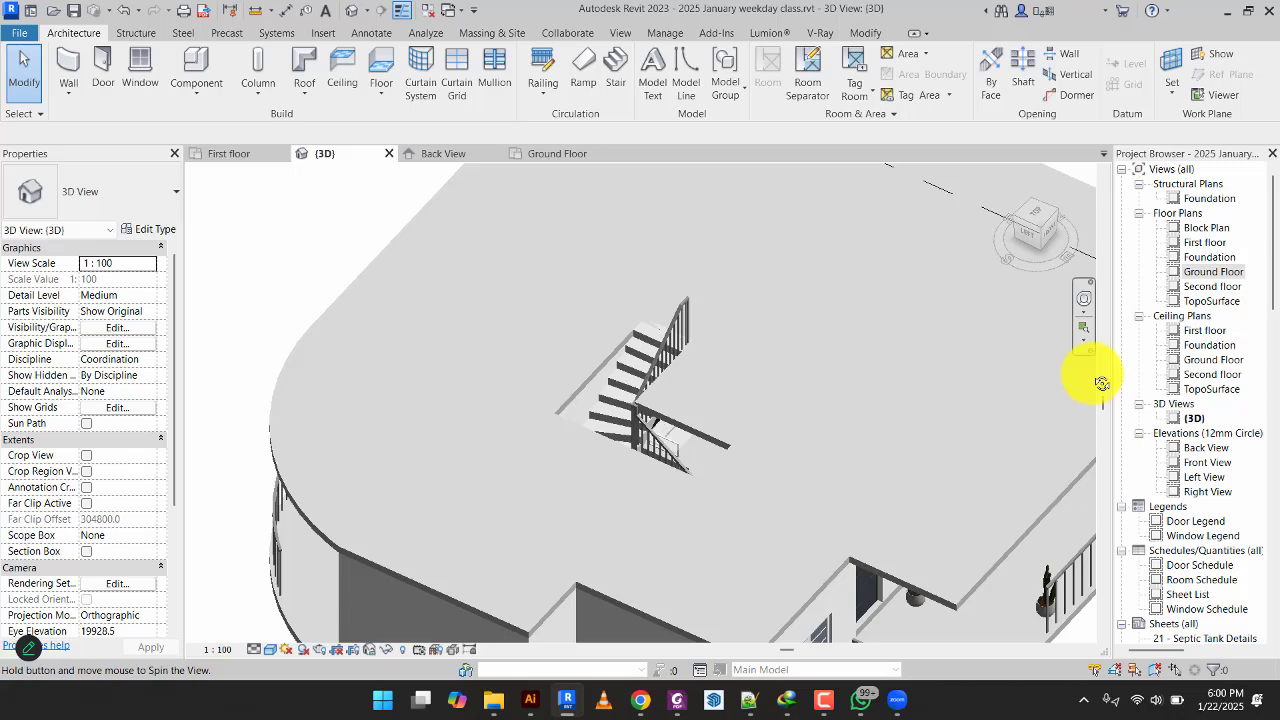
pyautogui.keyDown('shift'); pyautogui.moveTo(1101, 384); pyautogui.dragTo(851, 429, button='middle'); pyautogui.keyUp('shift')
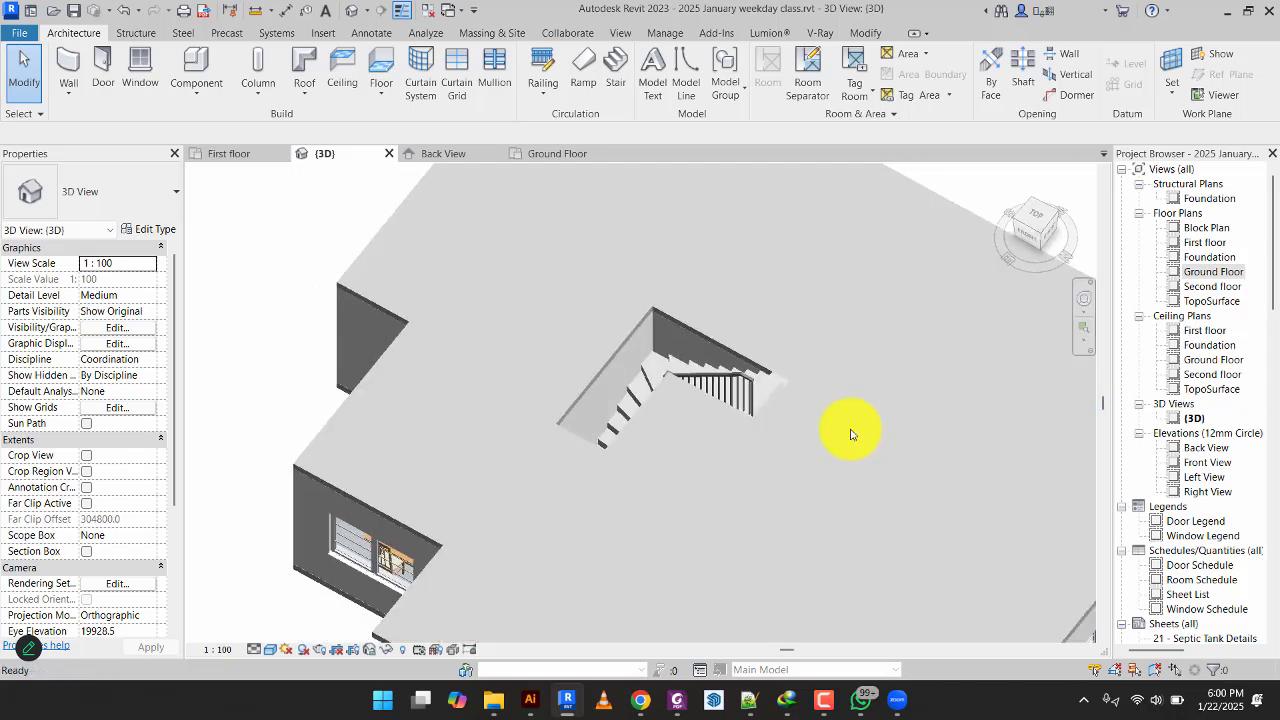
pyautogui.click(756, 348)
pyautogui.keyDown('shift'); pyautogui.moveTo(834, 340); pyautogui.dragTo(656, 271, button='middle'); pyautogui.keyUp('shift')
pyautogui.moveTo(674, 237); pyautogui.dragTo(663, 363)
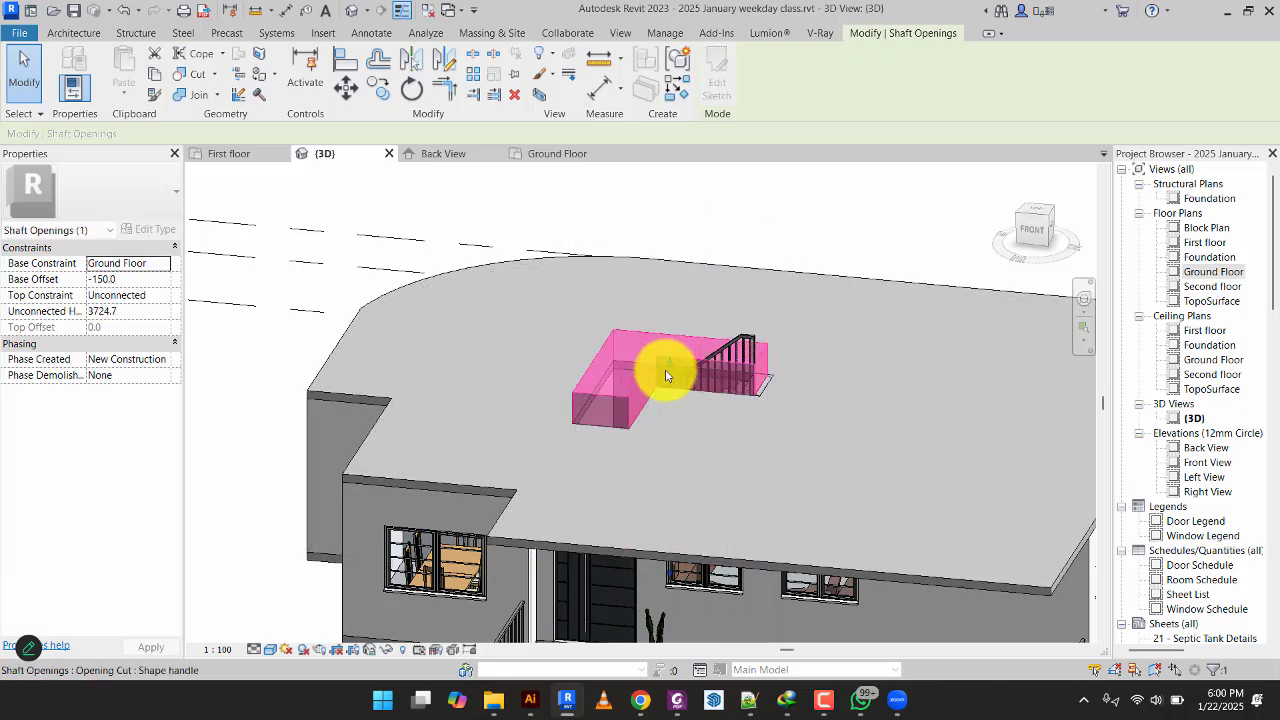
# Raise the bottom of the shaft opening to a base offset of about 219 mm, clear of the ground-floor slab.
pyautogui.keyDown('shift'); pyautogui.moveTo(663, 363); pyautogui.dragTo(707, 291, button='middle'); pyautogui.keyUp('shift')
pyautogui.click(663, 243)
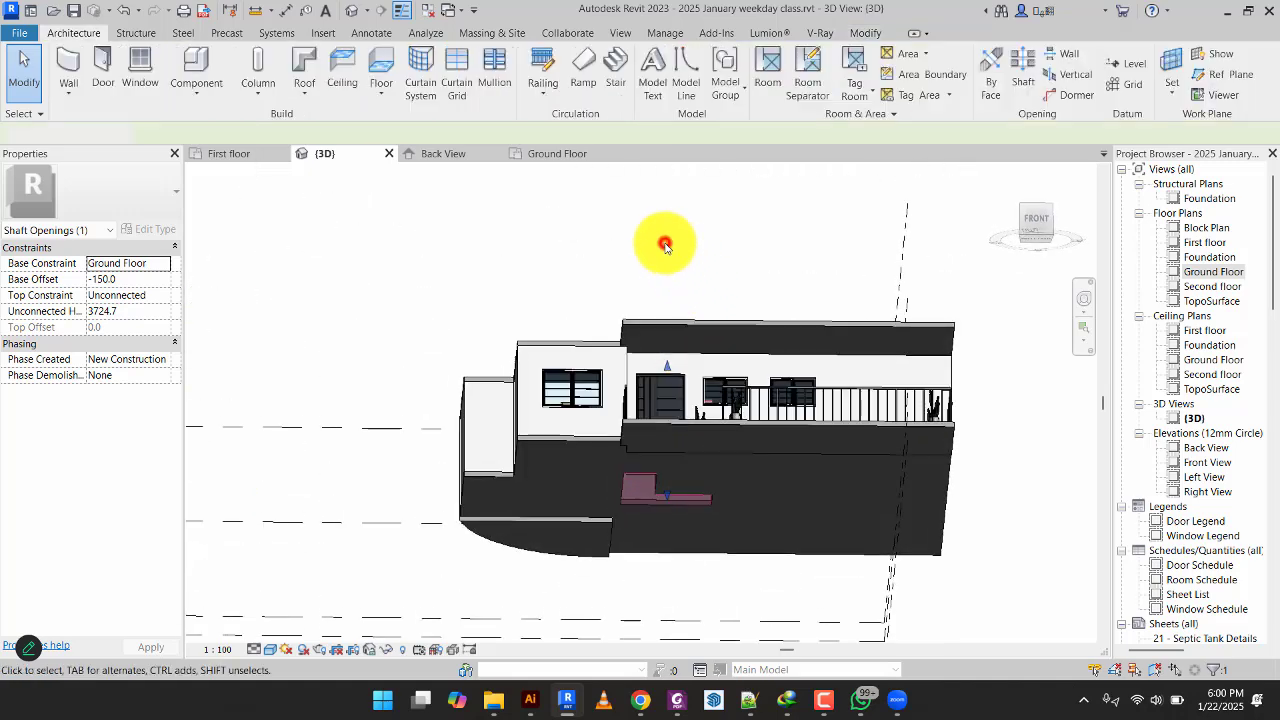
pyautogui.keyDown('shift'); pyautogui.moveTo(665, 247); pyautogui.dragTo(763, 405, button='middle'); pyautogui.keyUp('shift')
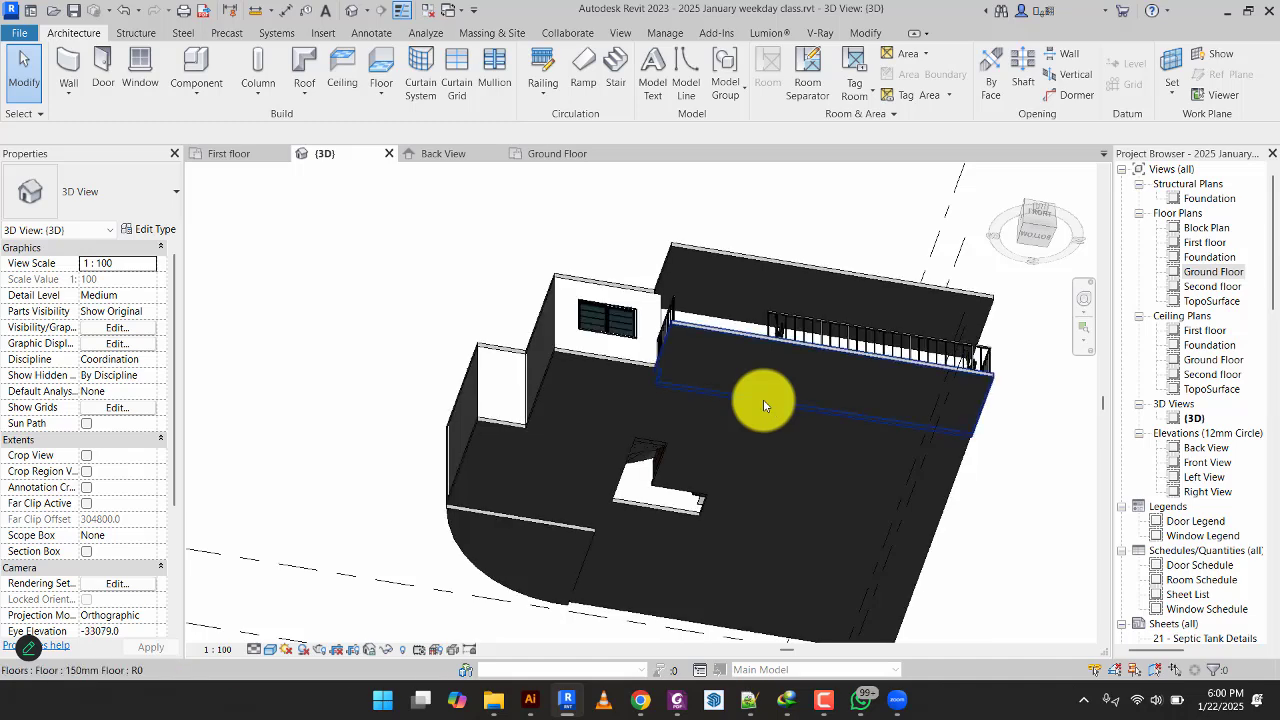
pyautogui.scroll(3, 763, 402)
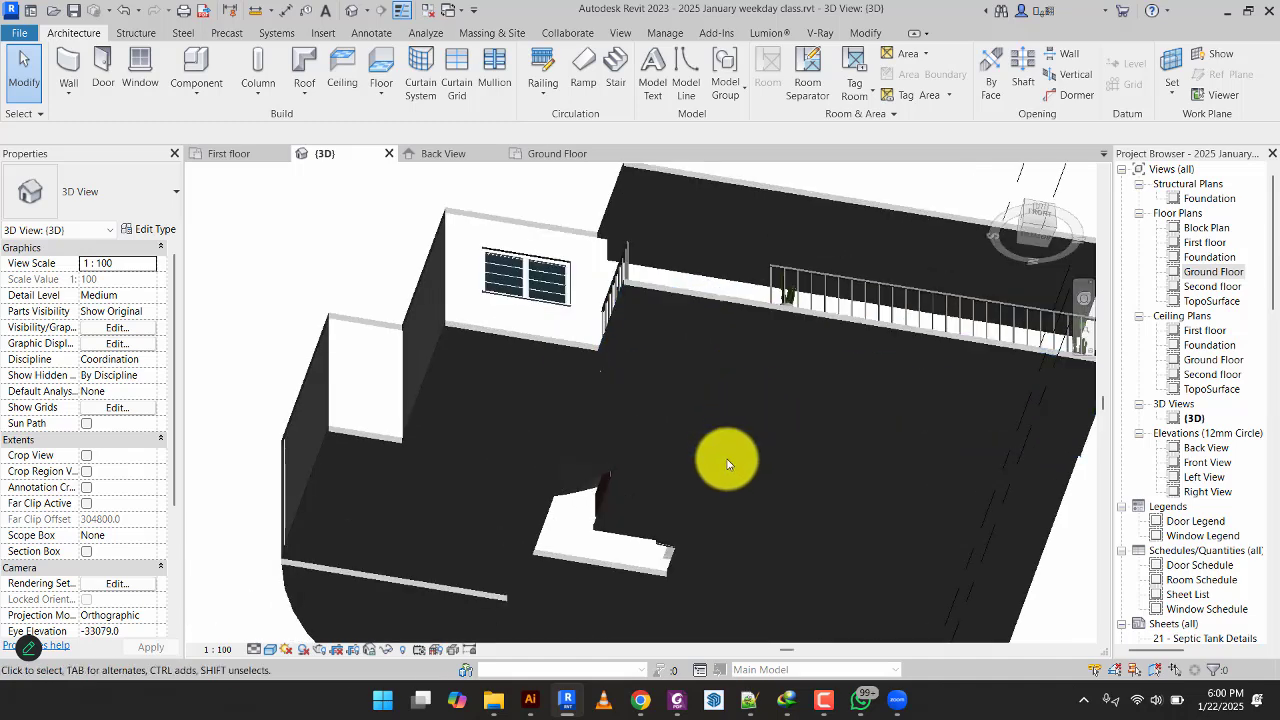
pyautogui.click(624, 565)
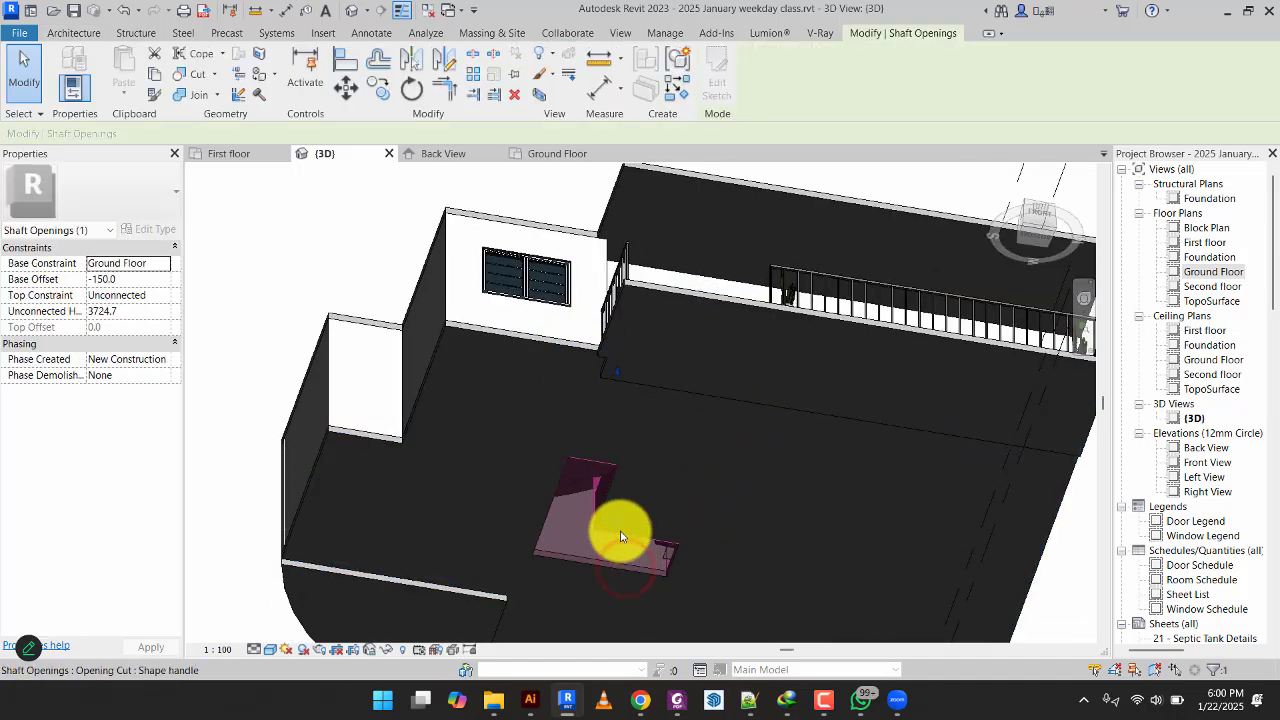
pyautogui.moveTo(618, 525); pyautogui.dragTo(614, 493)
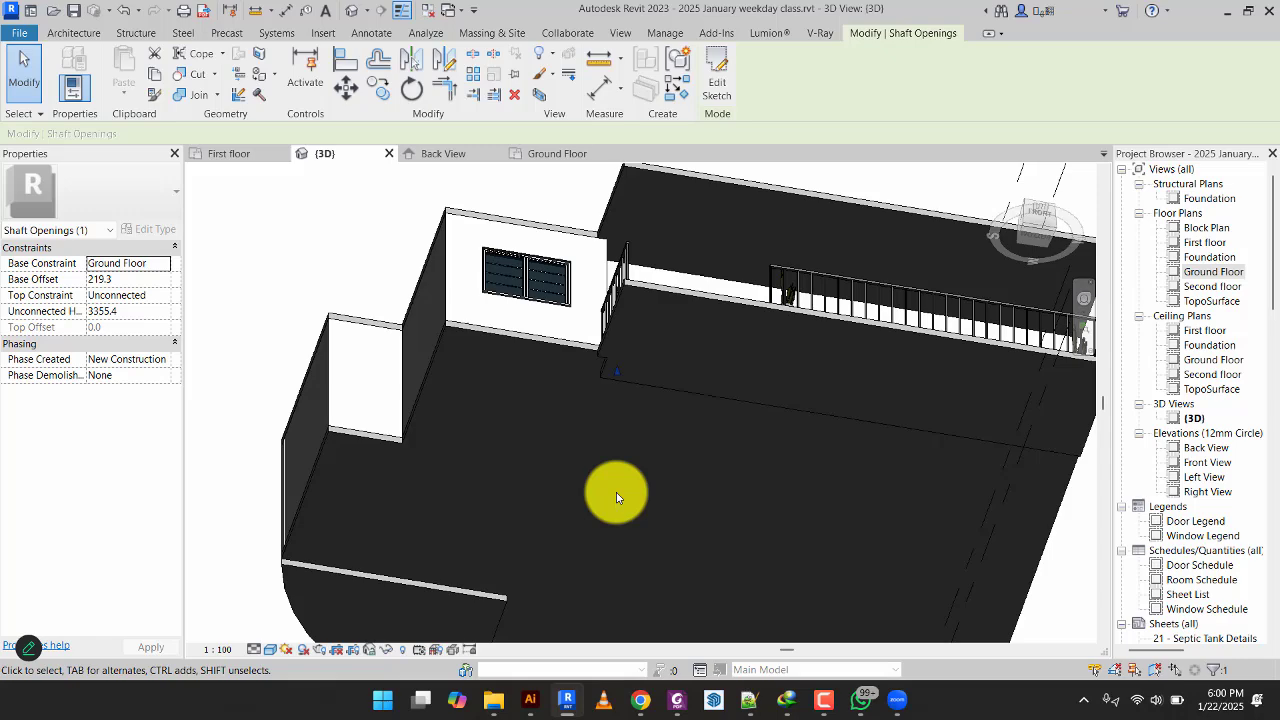
pyautogui.keyDown('shift'); pyautogui.moveTo(710, 385); pyautogui.dragTo(640, 600, button='middle'); pyautogui.keyUp('shift')
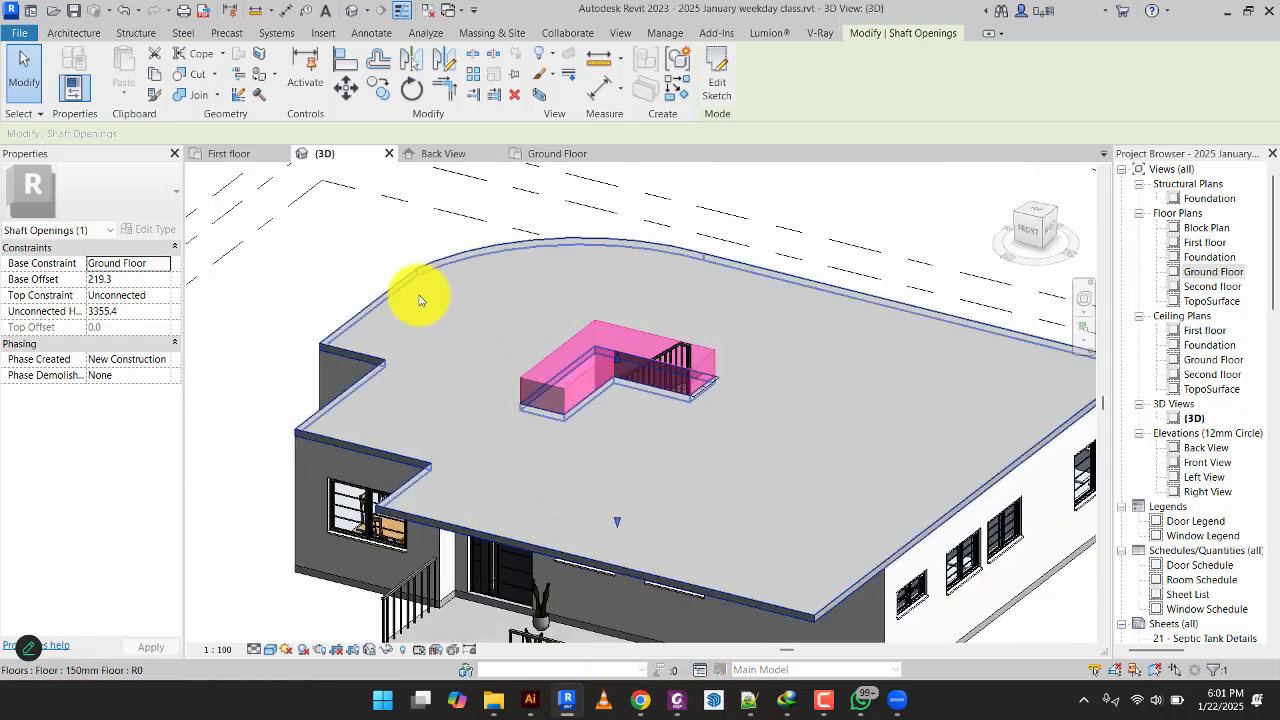
pyautogui.click(337, 266)
pyautogui.keyDown('shift'); pyautogui.moveTo(337, 266); pyautogui.dragTo(649, 86, button='middle'); pyautogui.keyUp('shift')
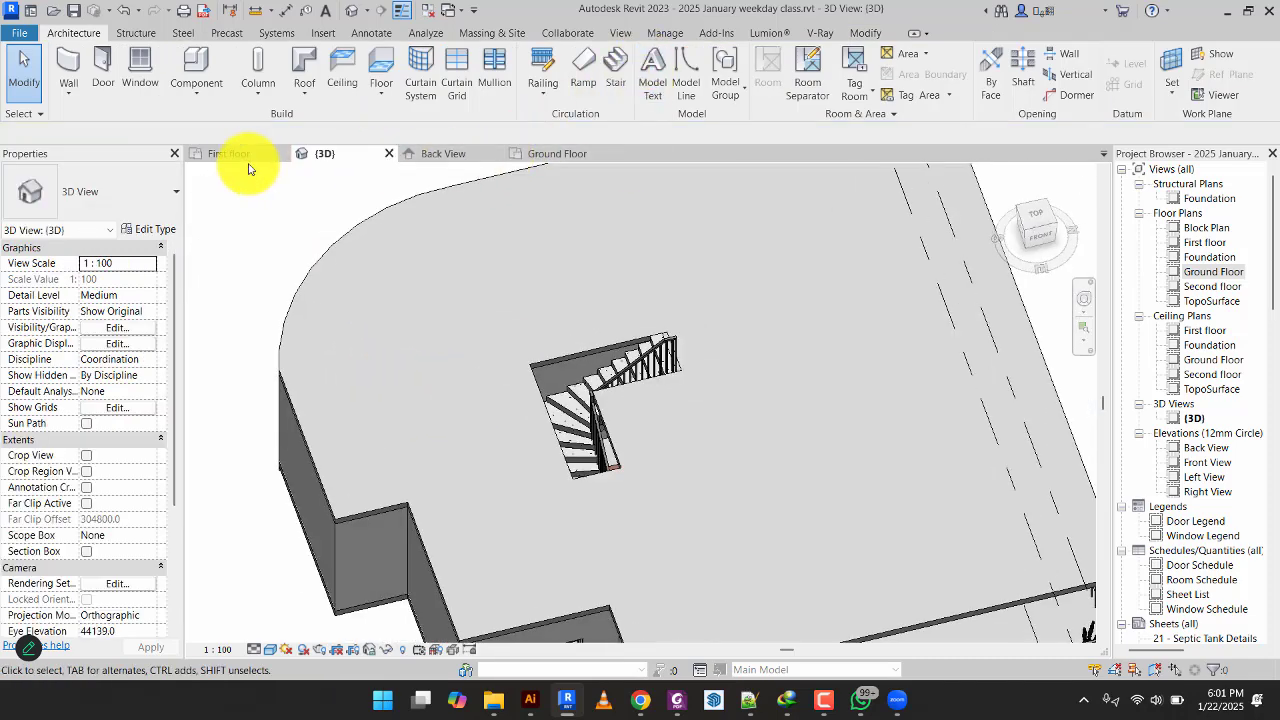
# In the First floor plan, draw a rectangle of 150mm wall with plaster around the staircase and living room, following the ground-floor wall centrelines.
pyautogui.click(236, 153)
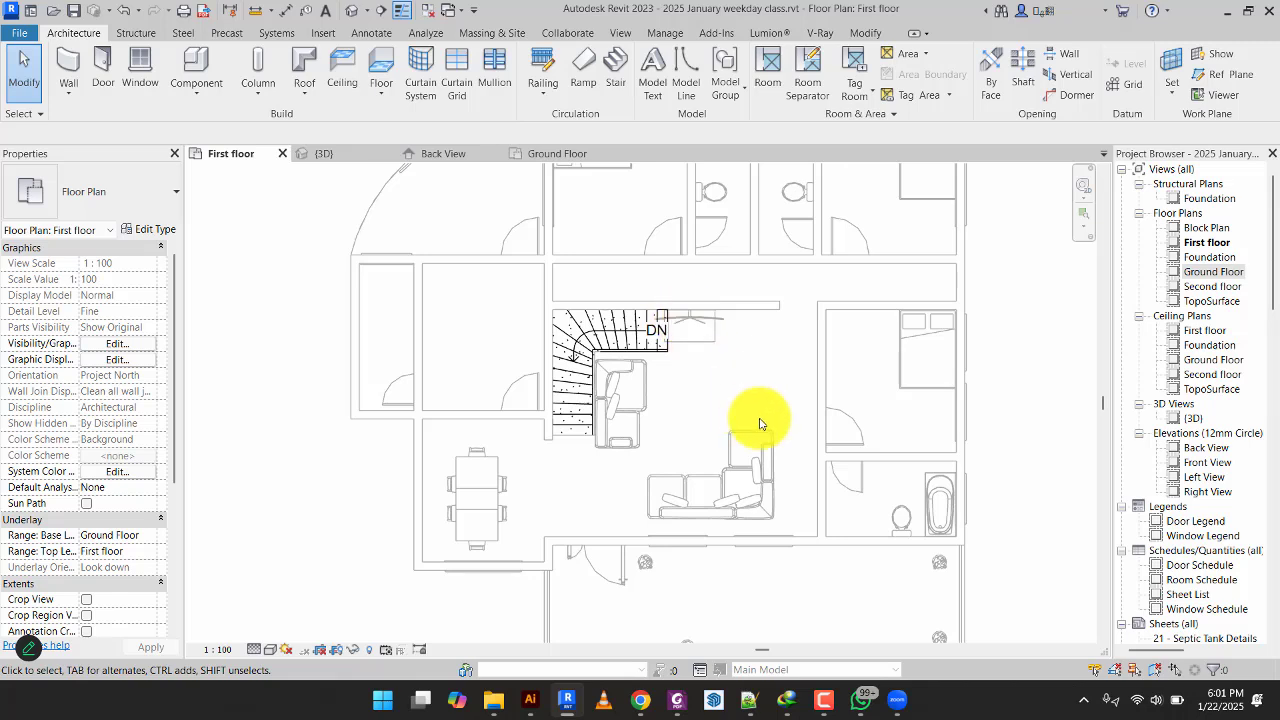
pyautogui.scroll(-2, 759, 423)
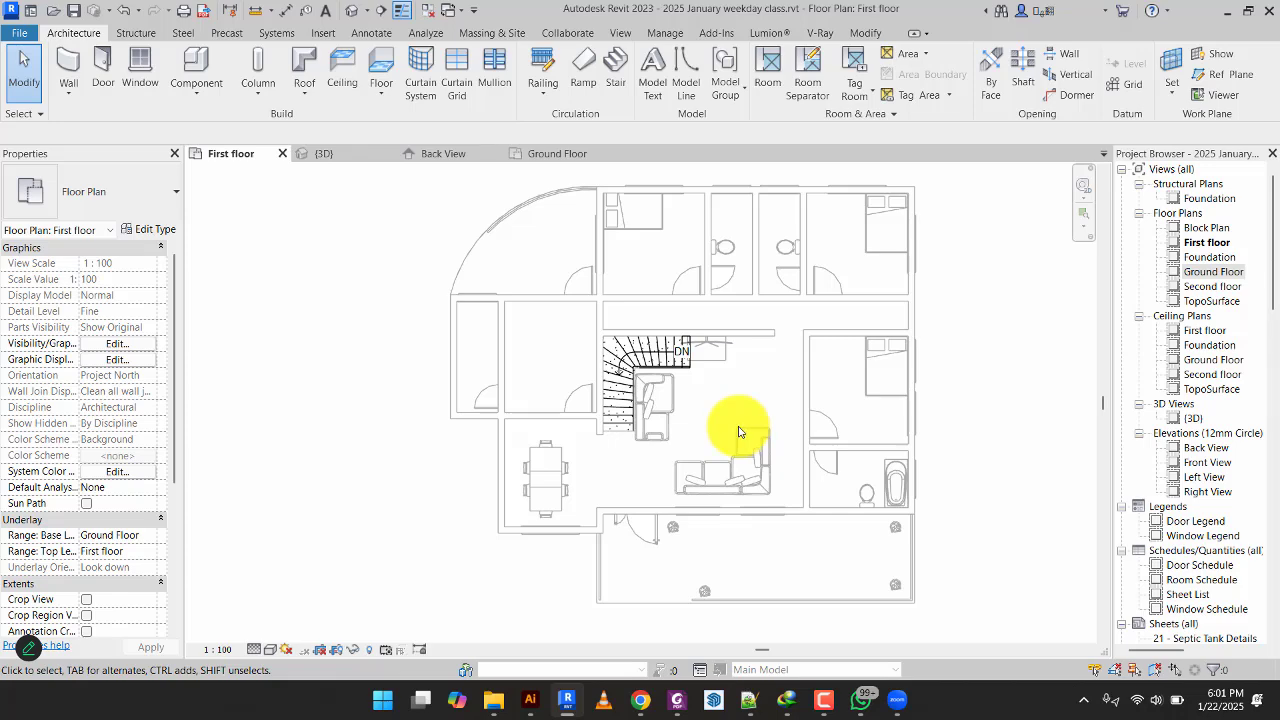
pyautogui.scroll(1, 800, 380)
pyautogui.scroll(1, 737, 353)
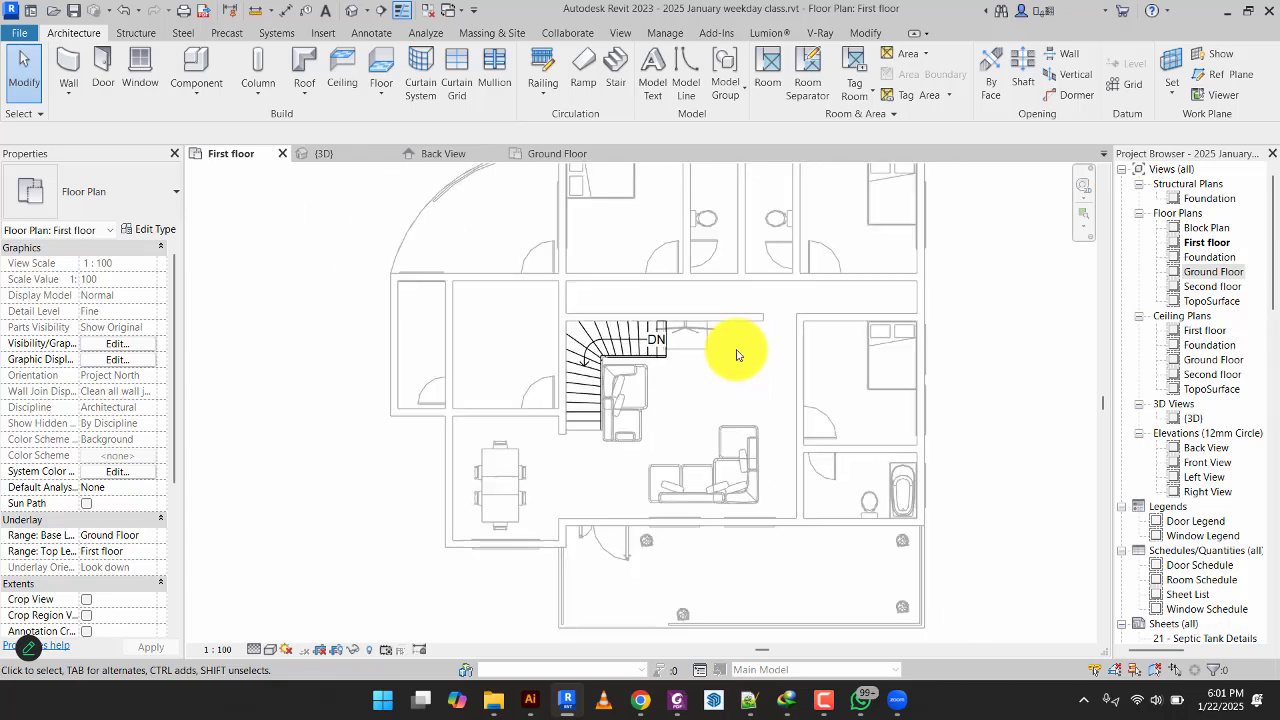
pyautogui.click(76, 54)
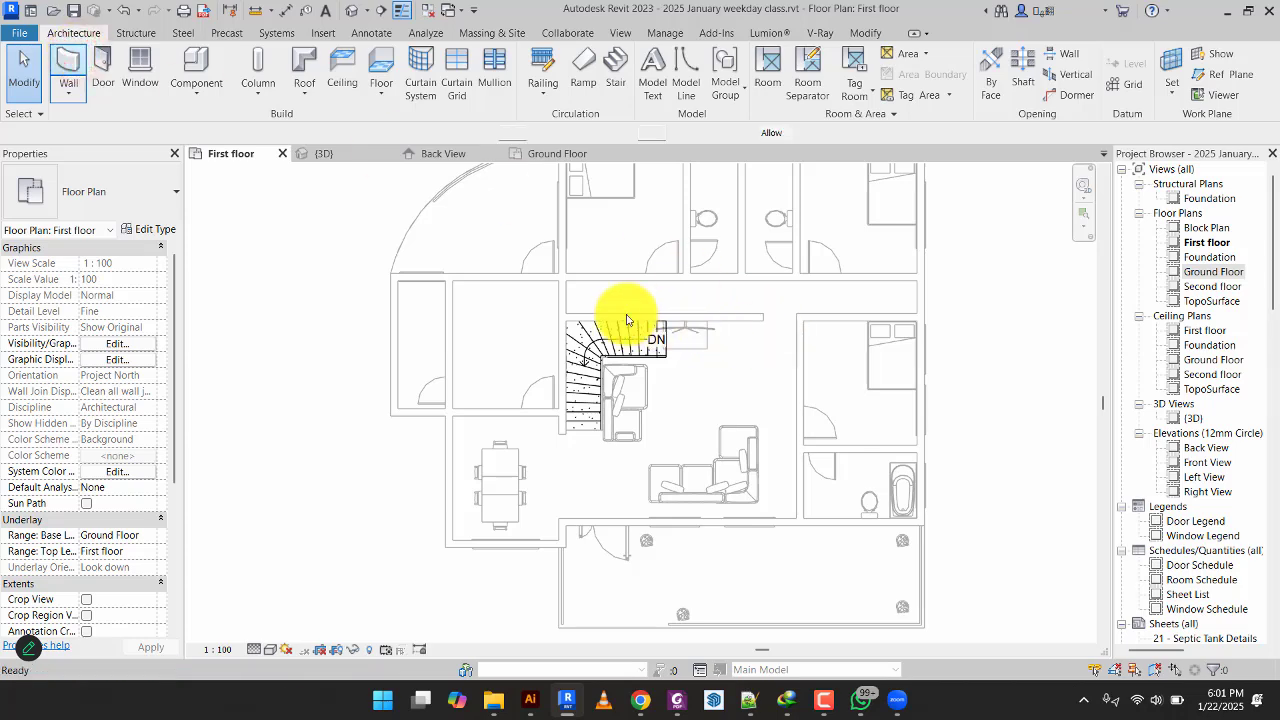
pyautogui.scroll(1, 624, 322)
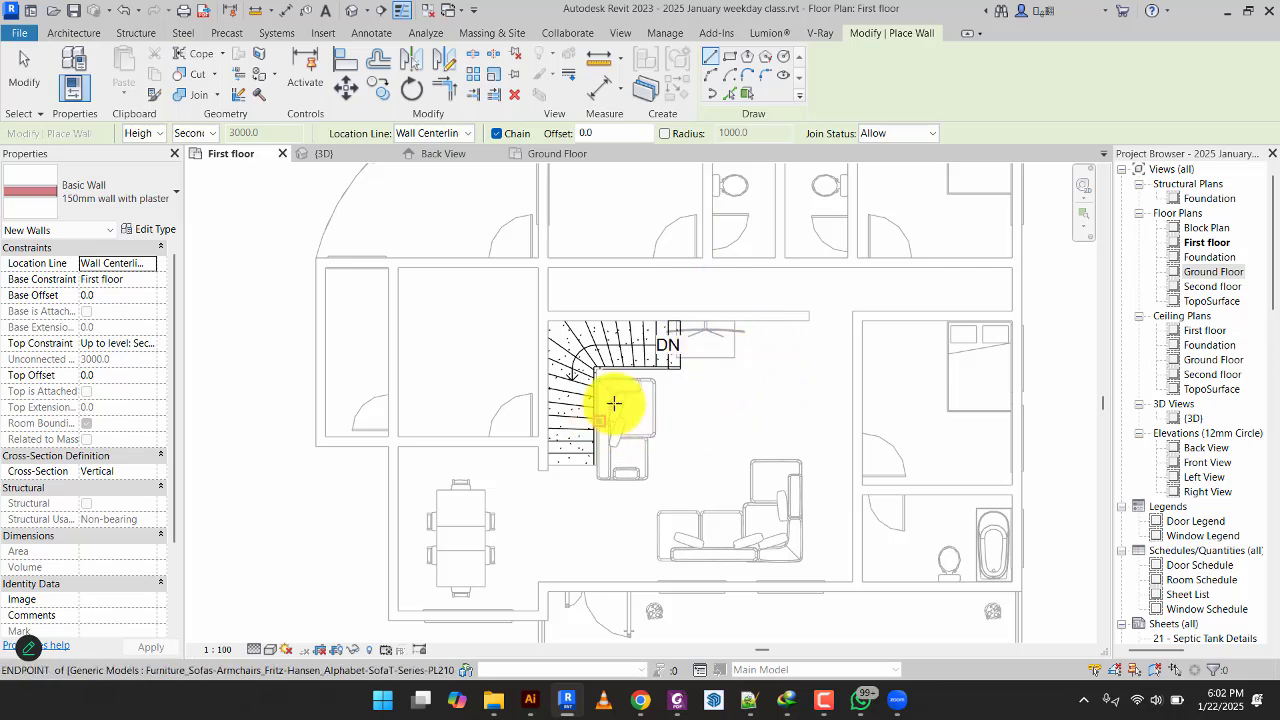
pyautogui.click(730, 56)
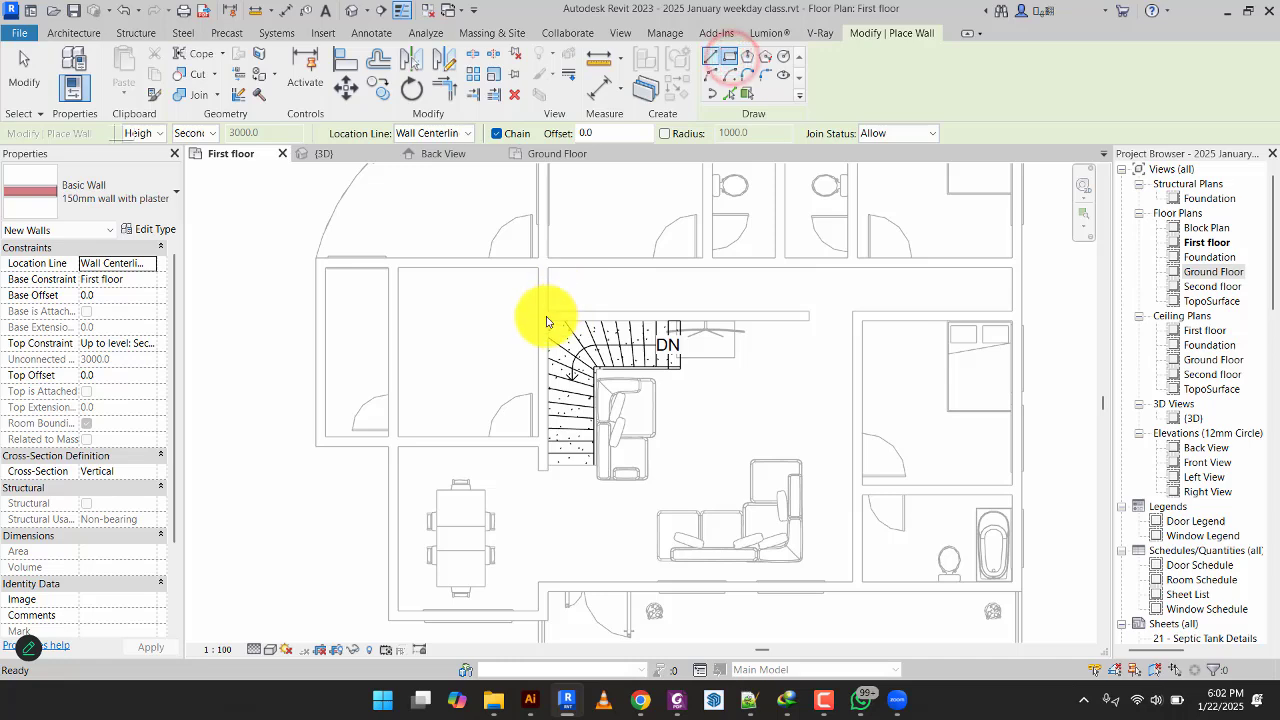
pyautogui.click(544, 316)
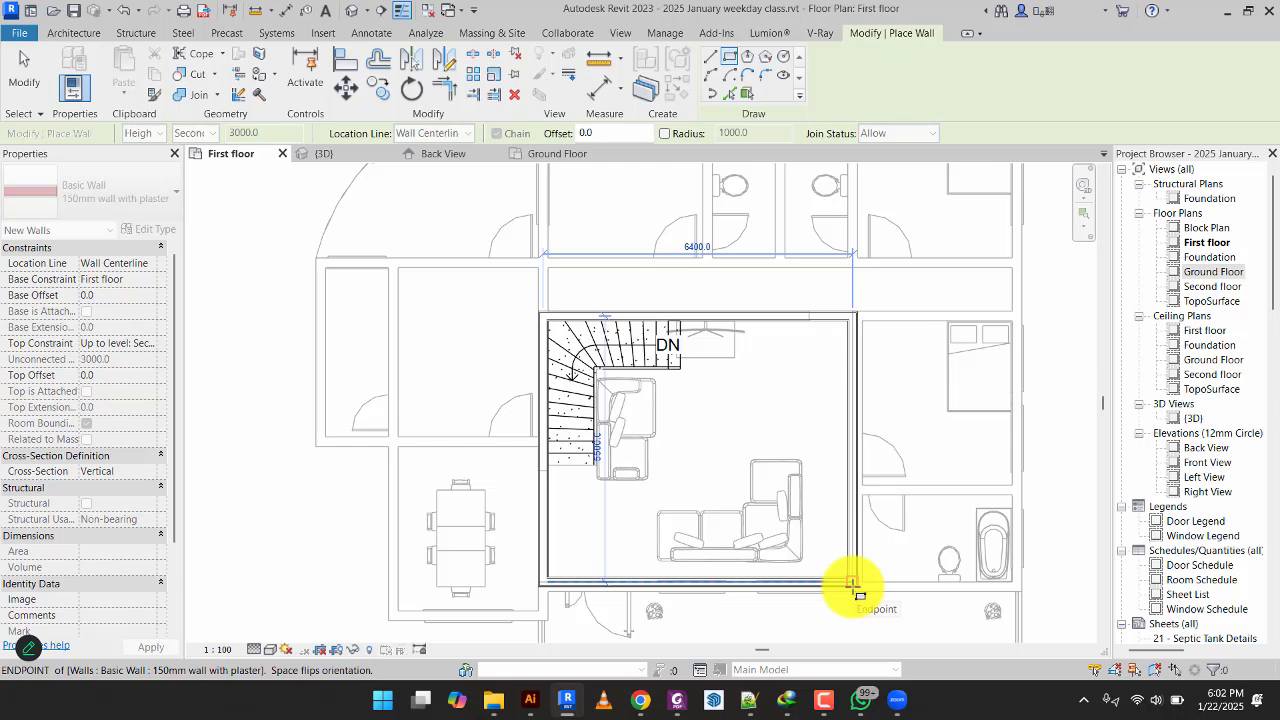
pyautogui.scroll(4, 853, 584)
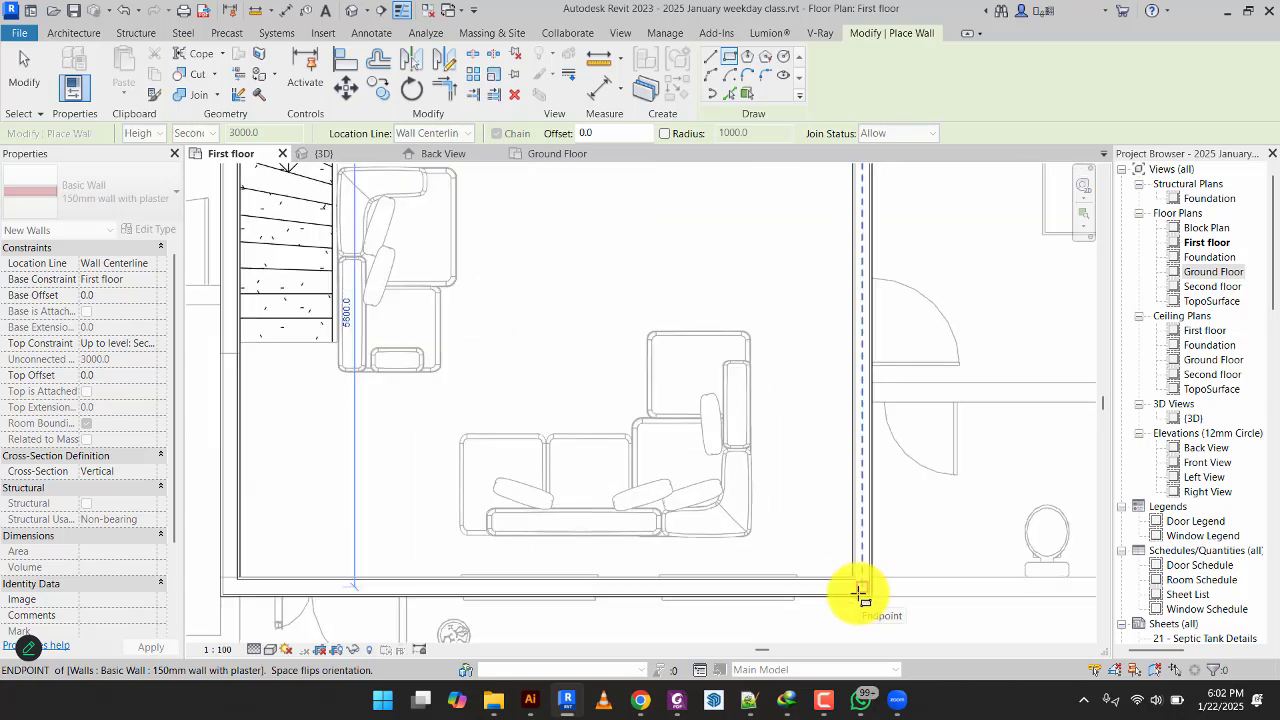
pyautogui.click(858, 593)
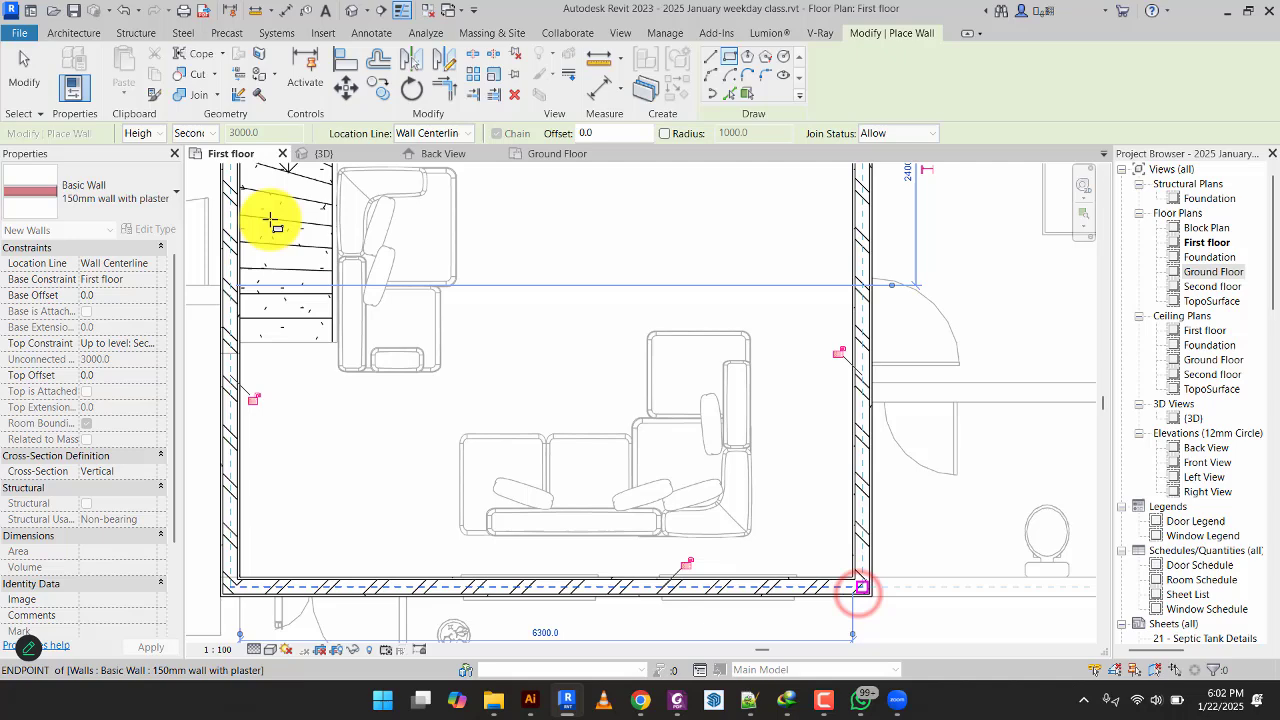
pyautogui.click(14, 76)
pyautogui.scroll(-5, 575, 350)
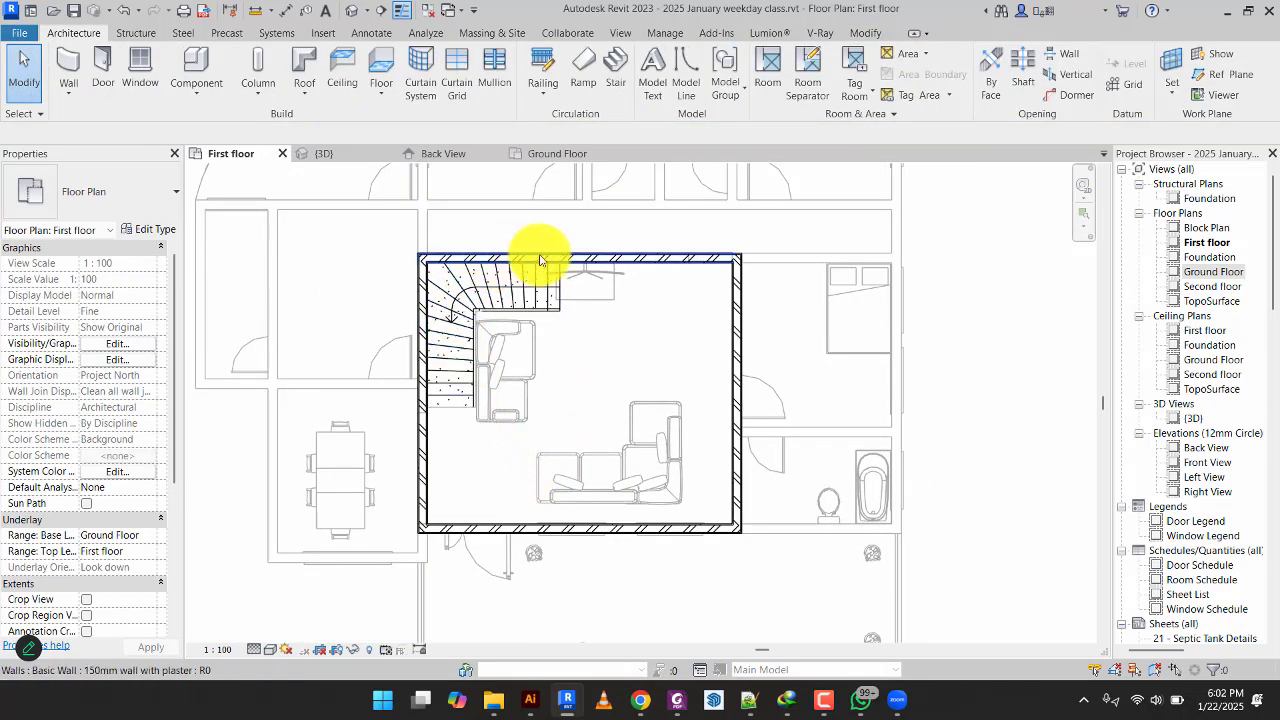
# Inspect the new first-floor walls around the stair opening in the 3D view, and return to the First floor plan.
pyautogui.click(316, 153)
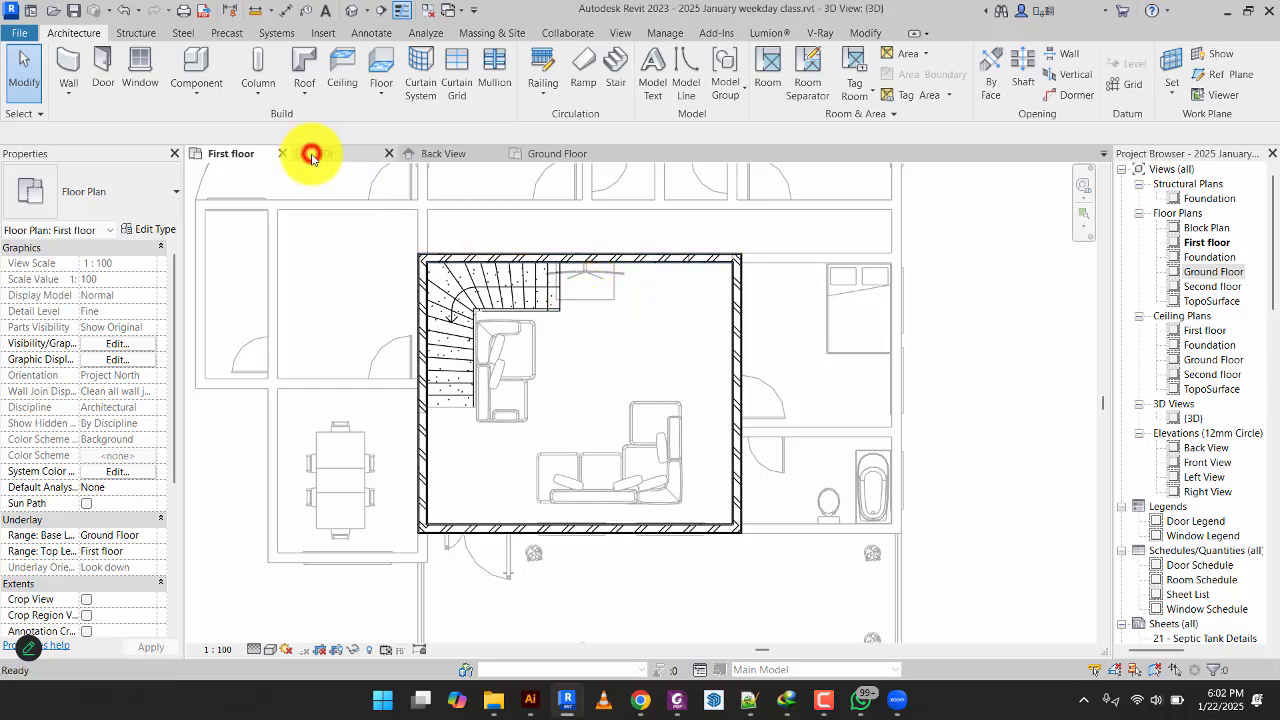
pyautogui.moveTo(641, 448); pyautogui.dragTo(653, 511, button='middle')
pyautogui.scroll(5, 620, 555)
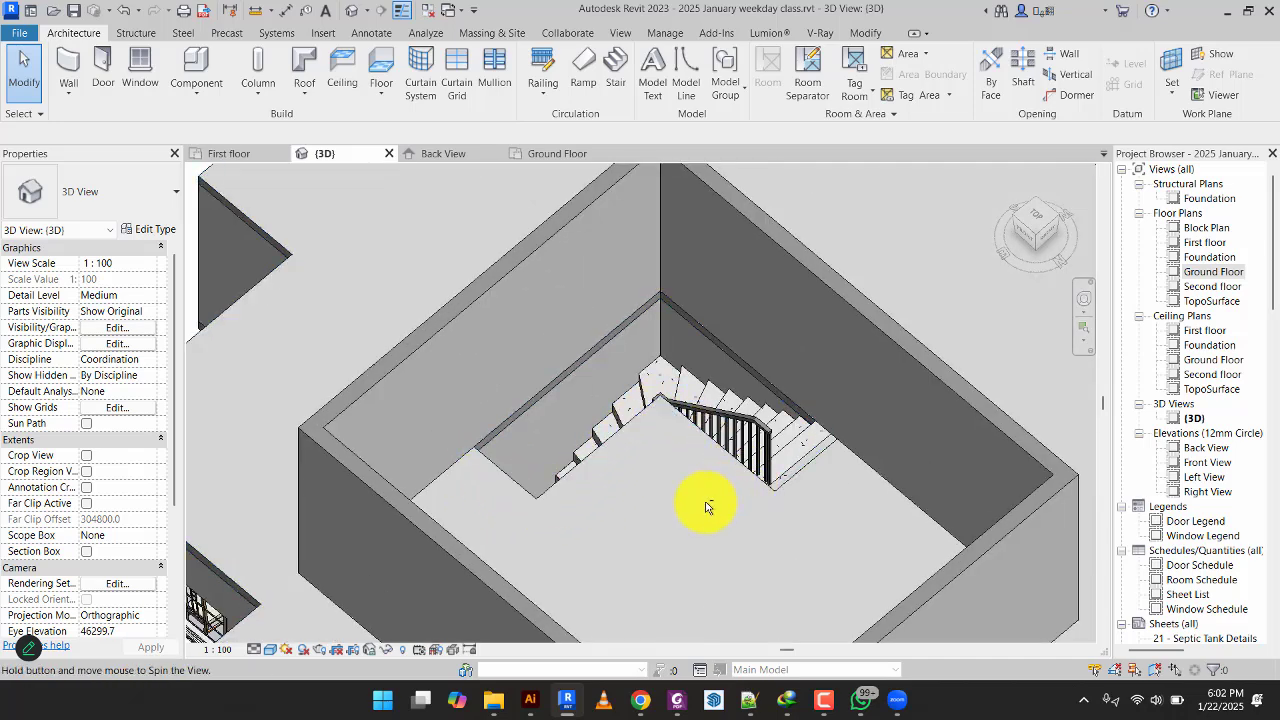
pyautogui.keyDown('shift'); pyautogui.moveTo(766, 449); pyautogui.dragTo(829, 487, button='middle'); pyautogui.keyUp('shift')
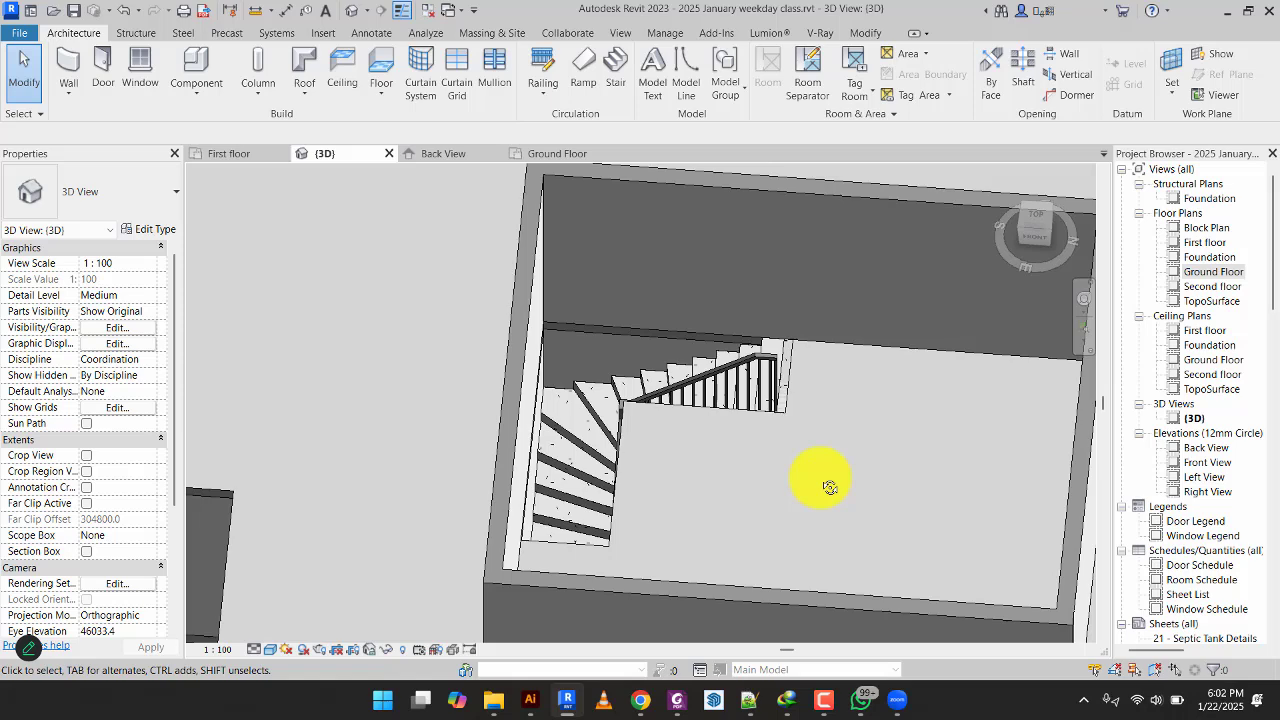
pyautogui.keyDown('shift'); pyautogui.moveTo(819, 483); pyautogui.dragTo(805, 486, button='middle'); pyautogui.keyUp('shift')
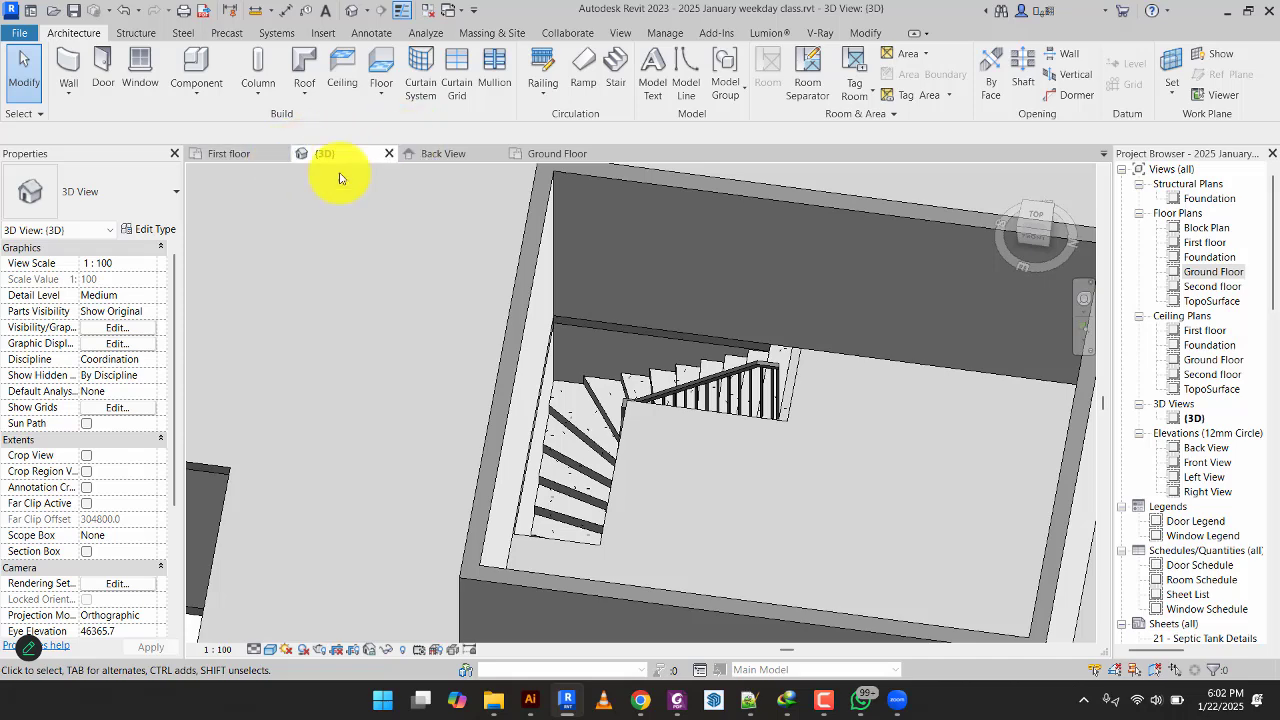
pyautogui.click(237, 155)
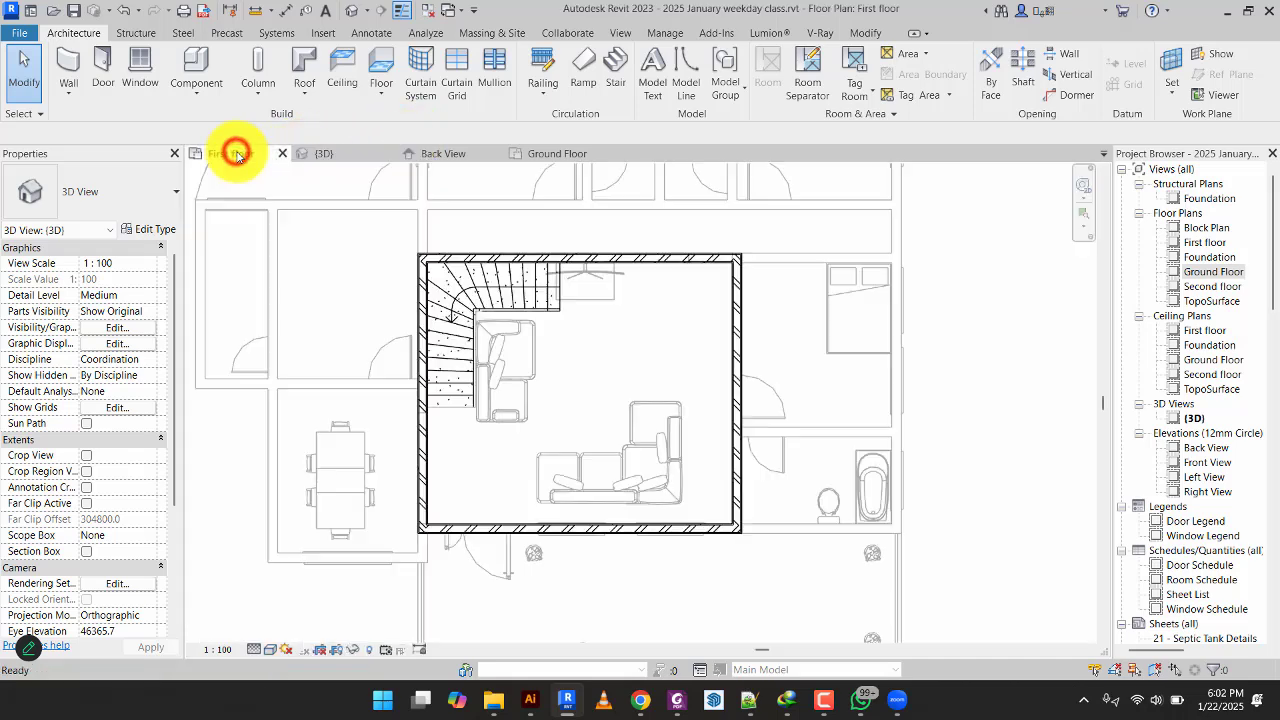
# Draw three connected 150mm wall with plaster segments around the stair: across its foot, about 1800 mm beside it, and about 1300 mm along the upper flight.
pyautogui.click(424, 488)
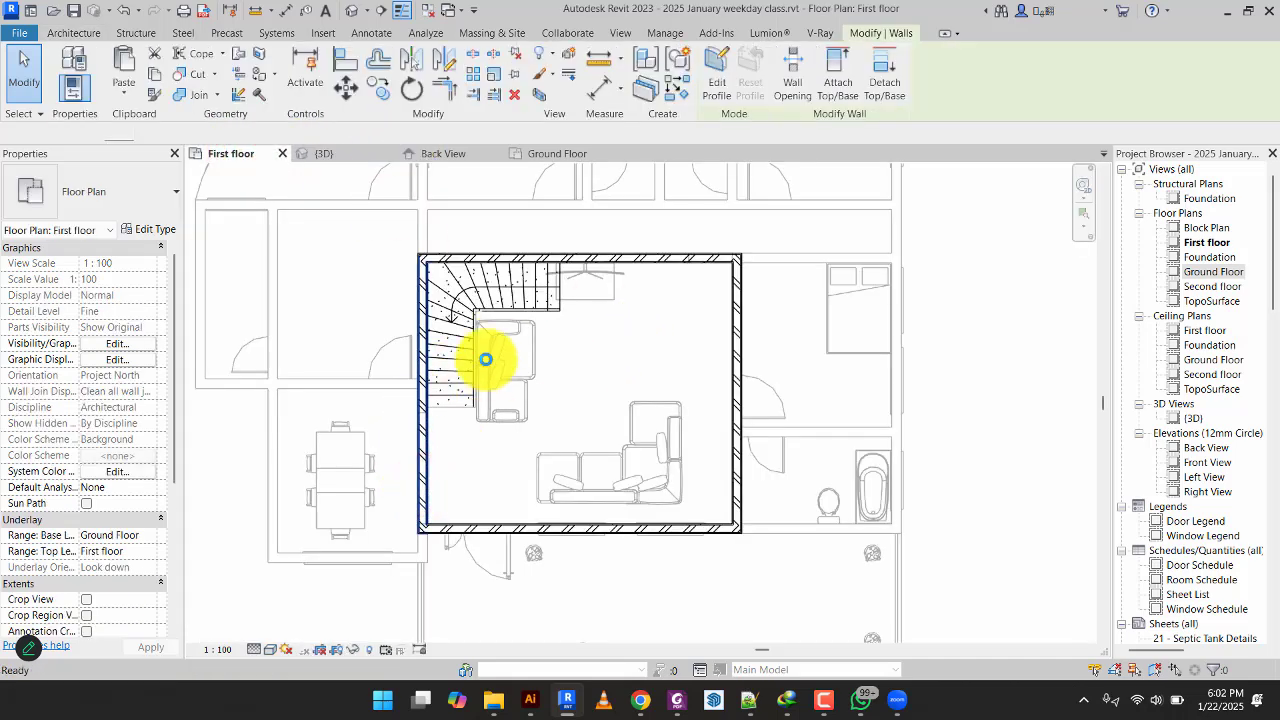
pyautogui.press('c')
pyautogui.press('s')
pyautogui.scroll(3, 460, 437)
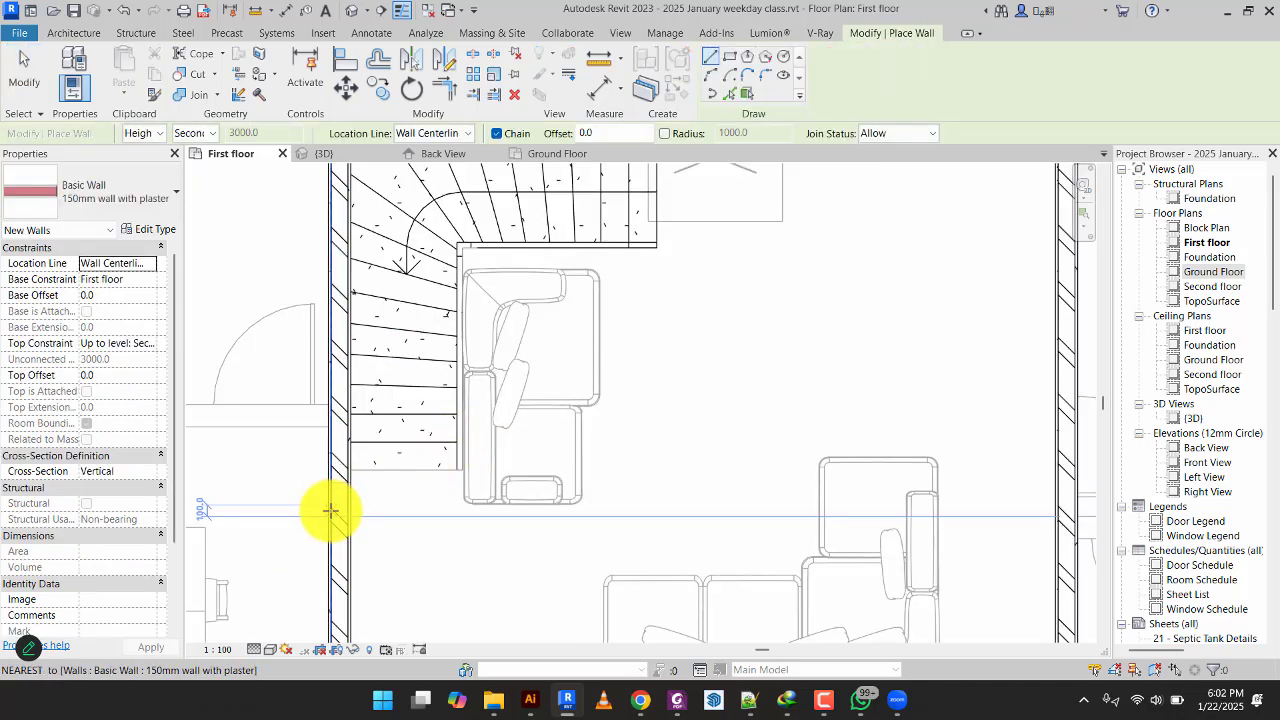
pyautogui.click(350, 470)
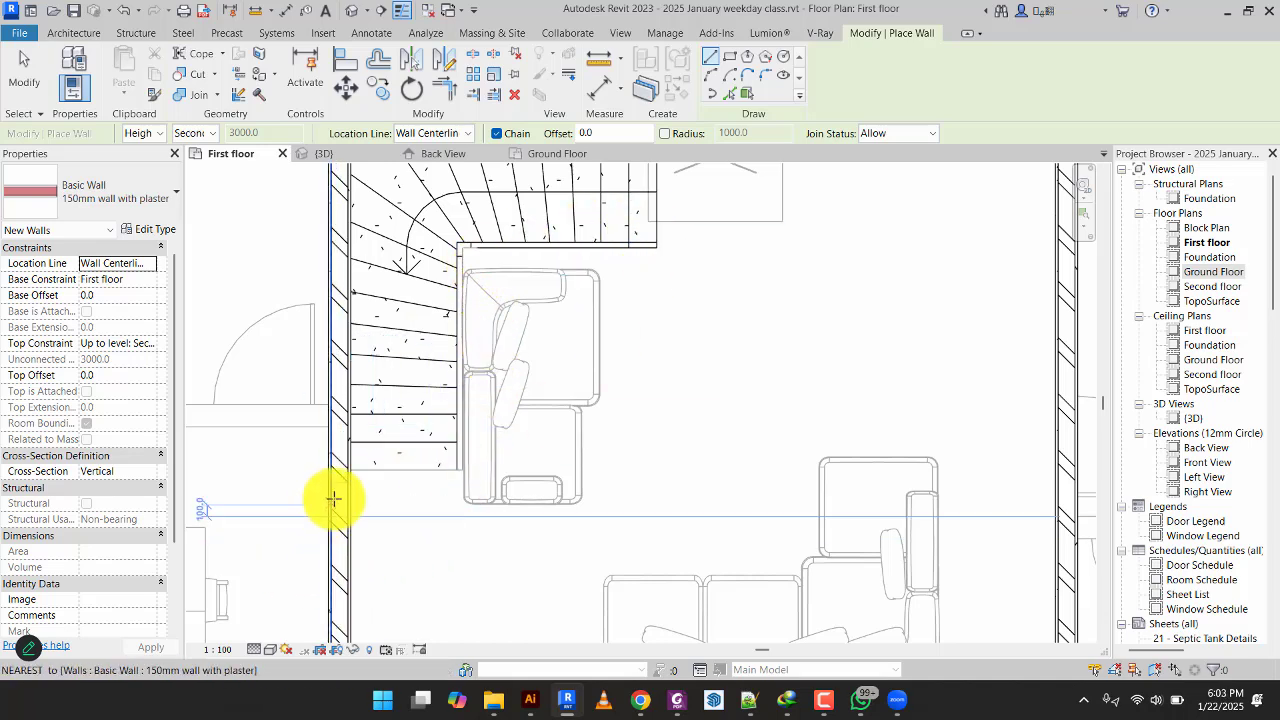
pyautogui.click(340, 492)
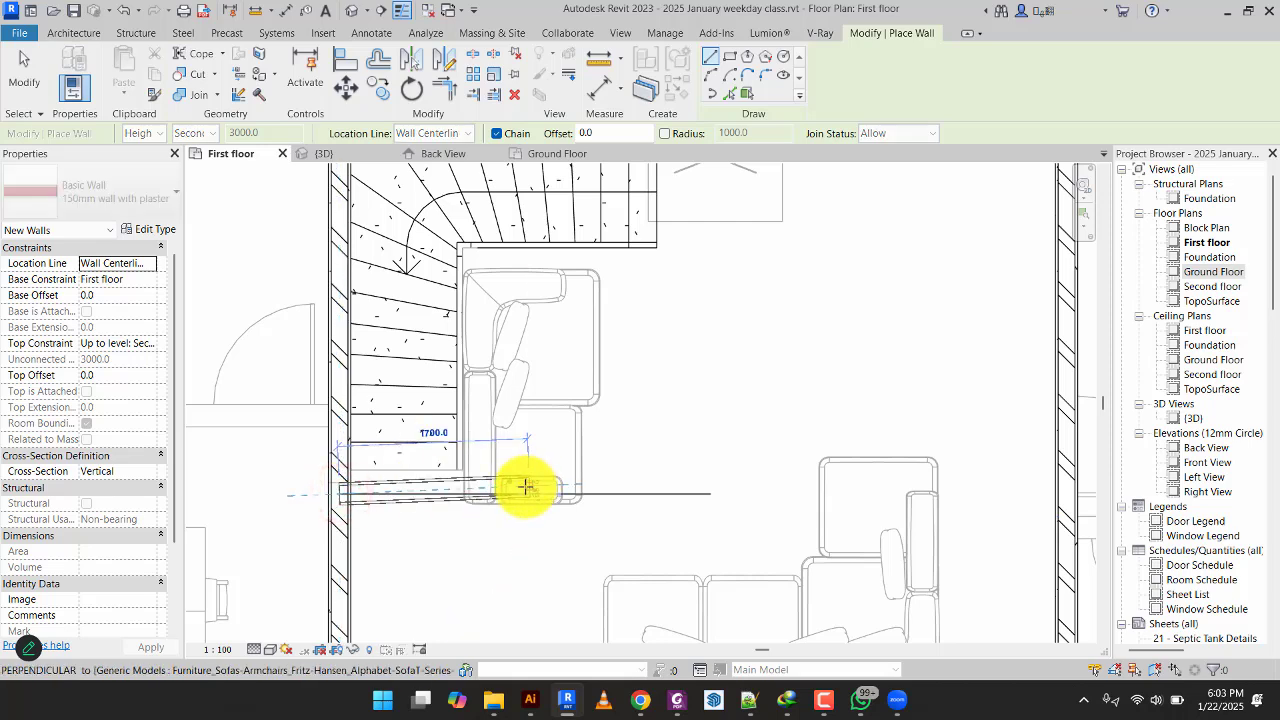
pyautogui.click(518, 492)
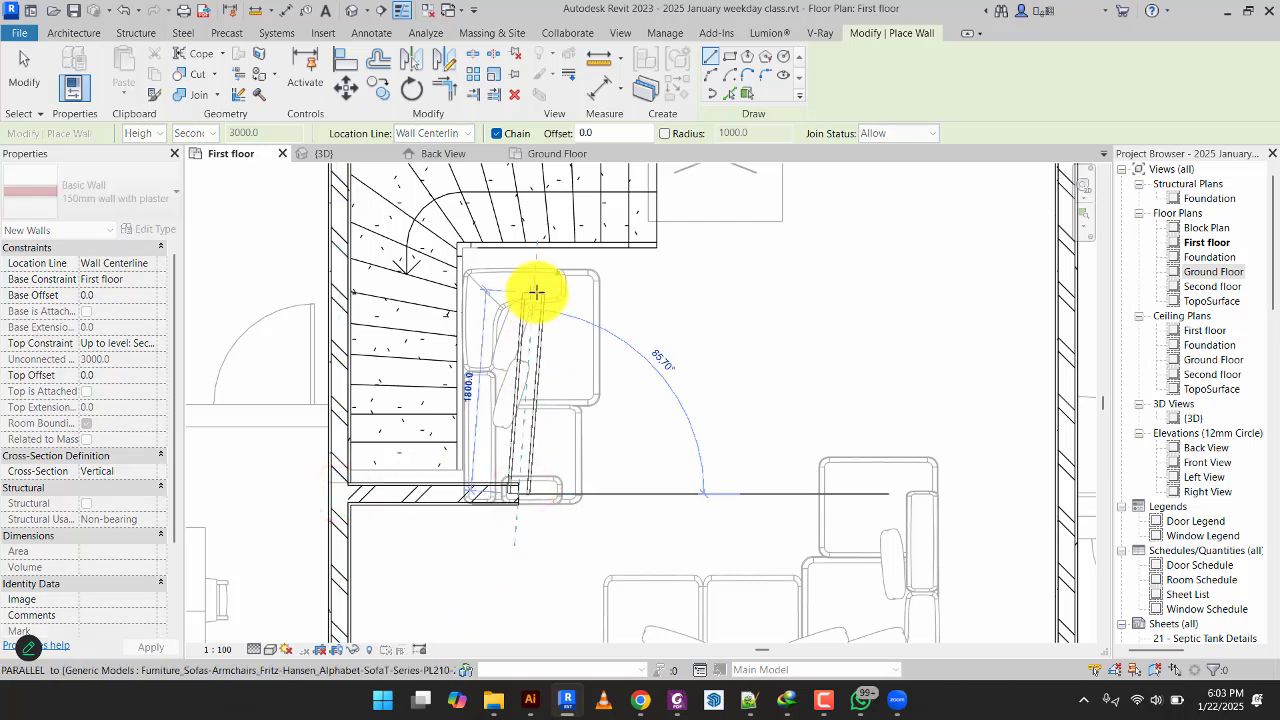
pyautogui.click(522, 289)
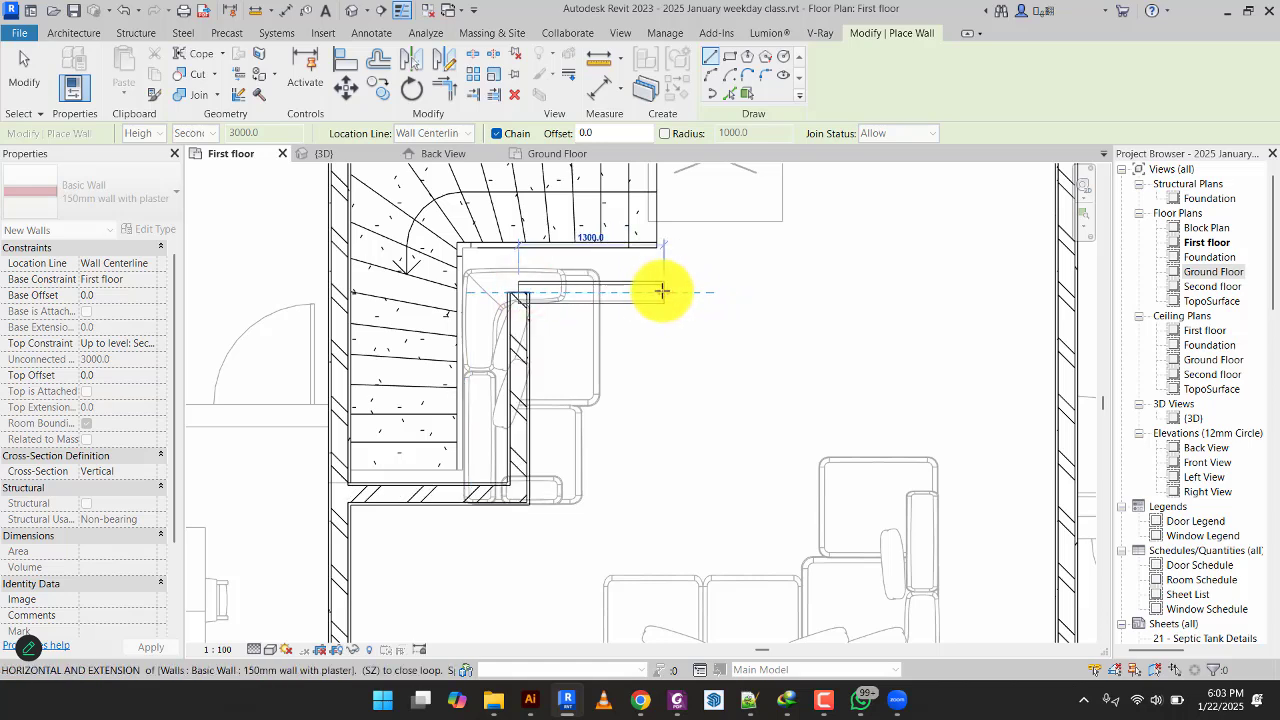
pyautogui.click(660, 290)
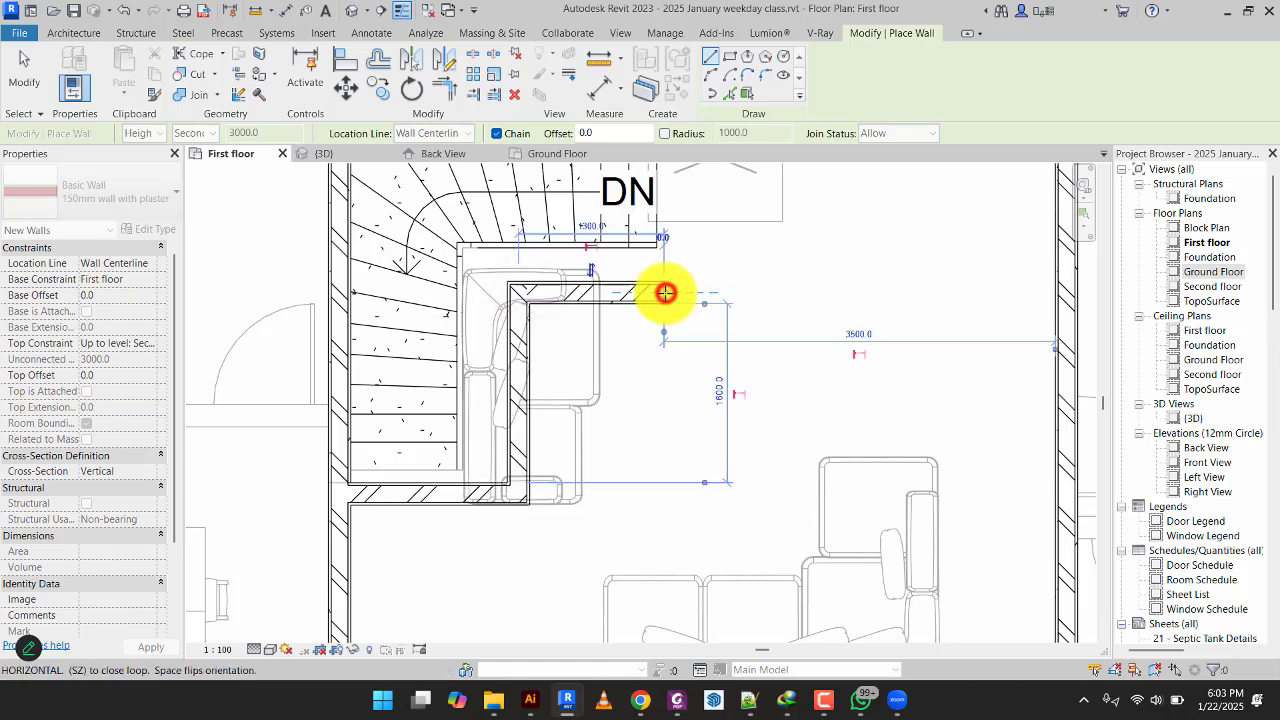
pyautogui.click(26, 86)
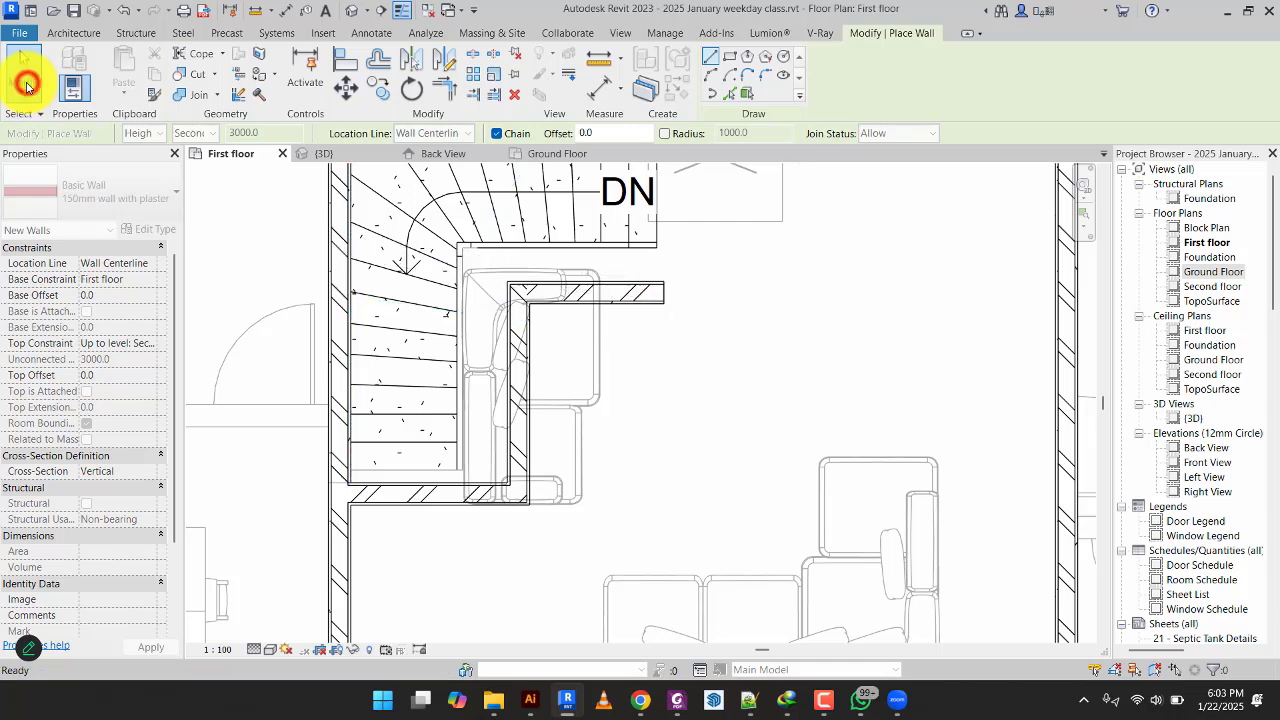
# Align the faces of the three new walls with the outer edges of the staircase and its bottom step.
pyautogui.click(628, 306)
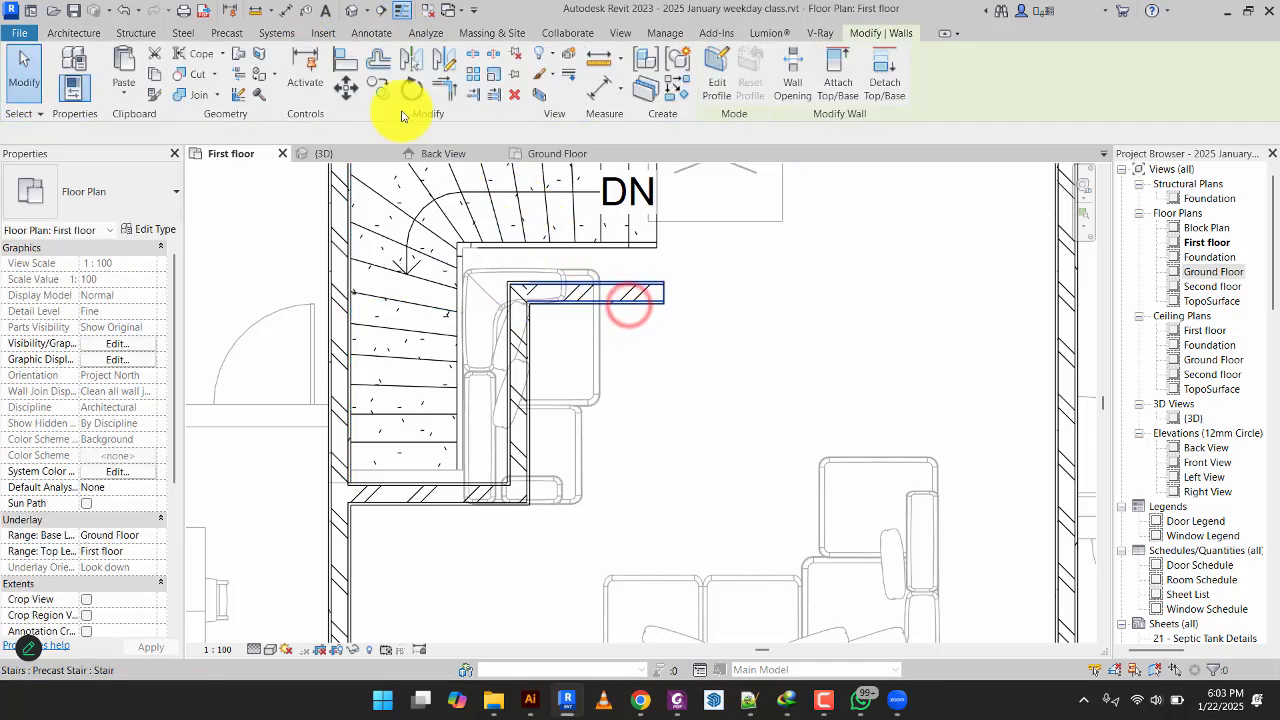
pyautogui.click(345, 58)
pyautogui.scroll(3, 581, 239)
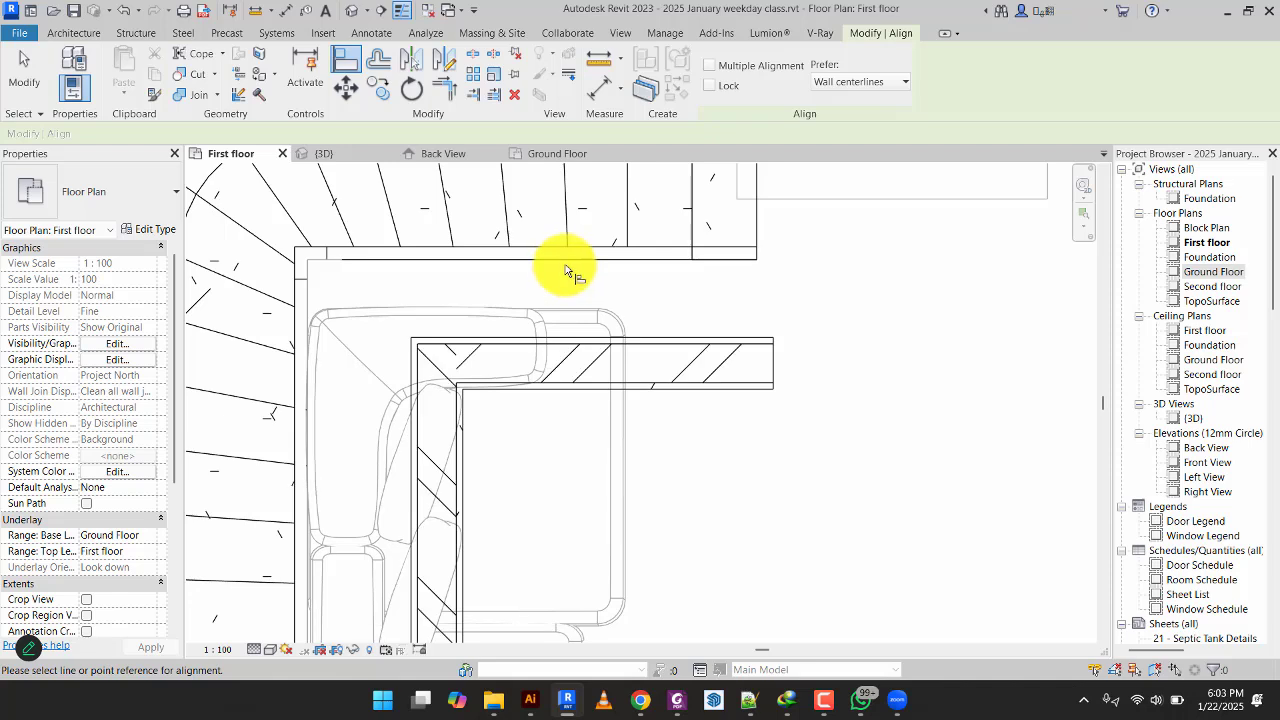
pyautogui.click(564, 268)
pyautogui.click(558, 340)
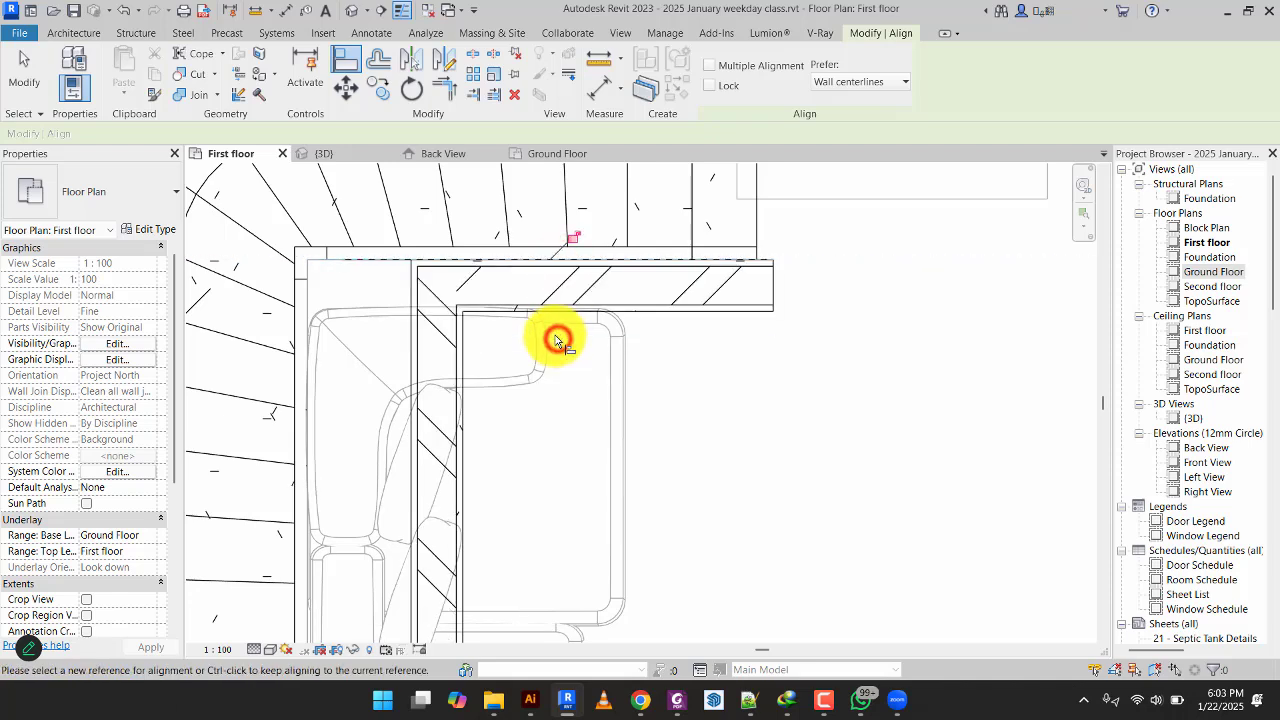
pyautogui.click(308, 441)
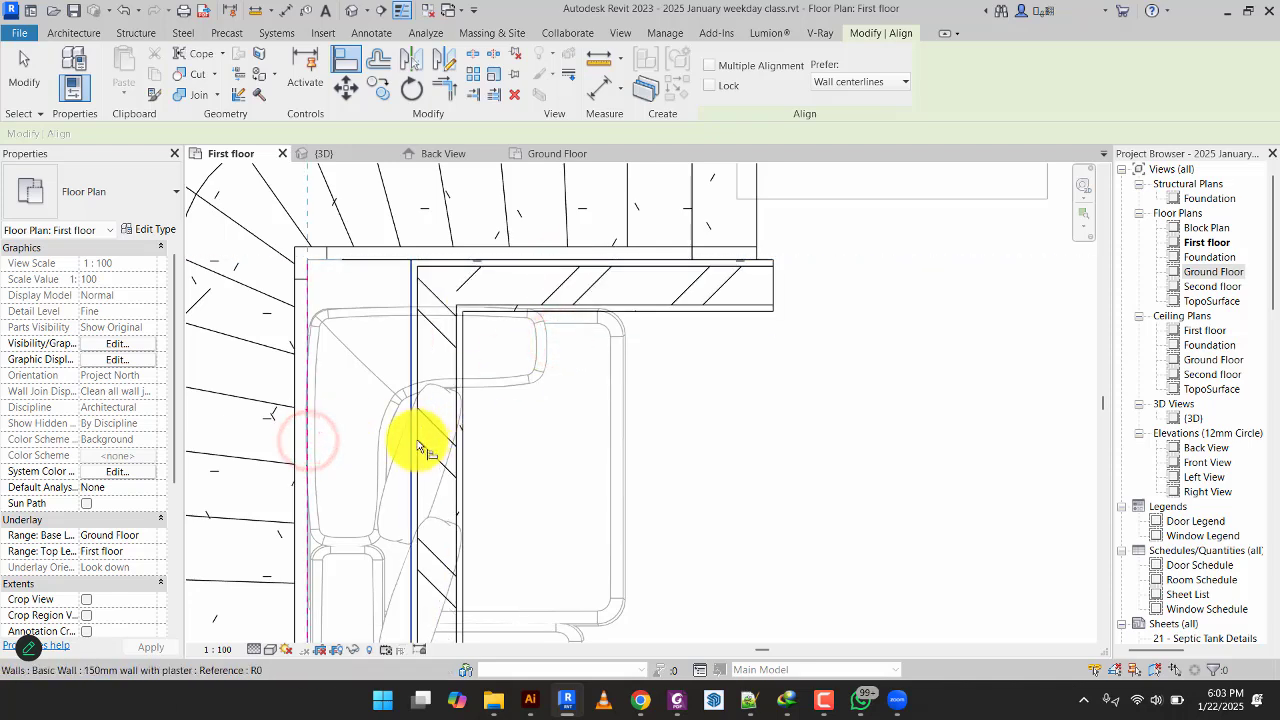
pyautogui.click(417, 440)
pyautogui.scroll(-2, 588, 312)
pyautogui.moveTo(588, 312); pyautogui.dragTo(697, 140, button='middle')
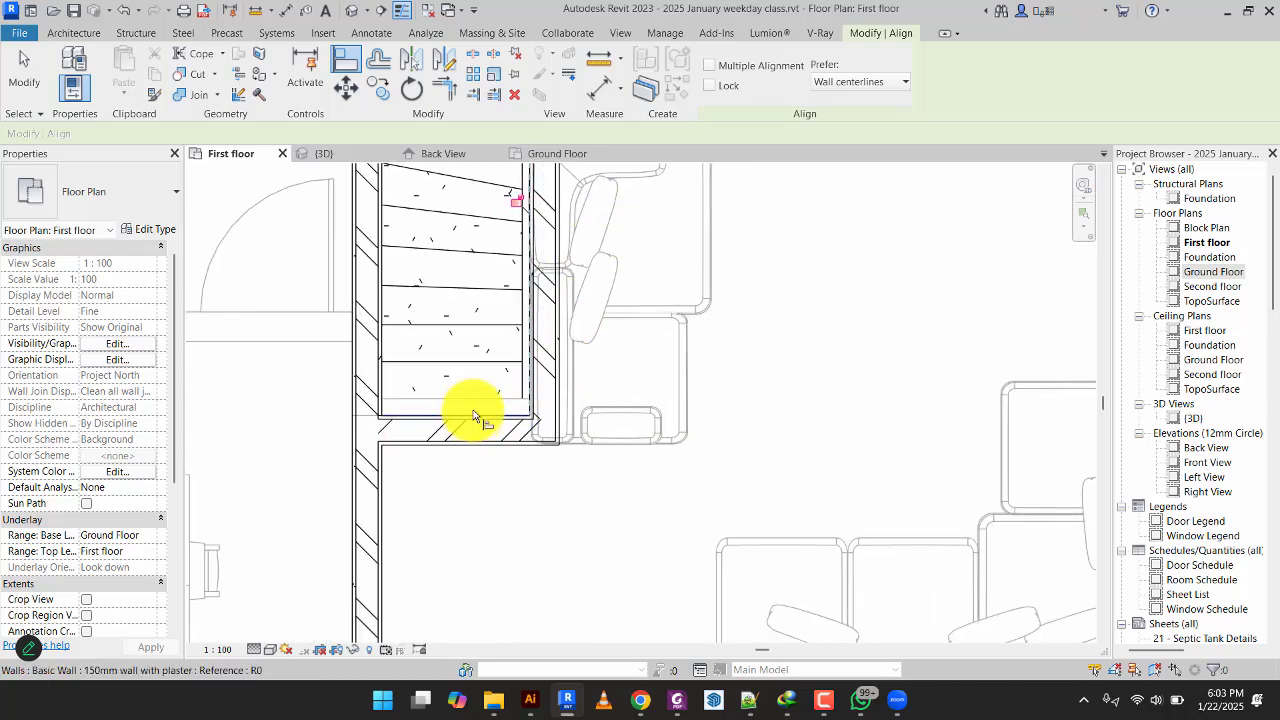
pyautogui.click(473, 418)
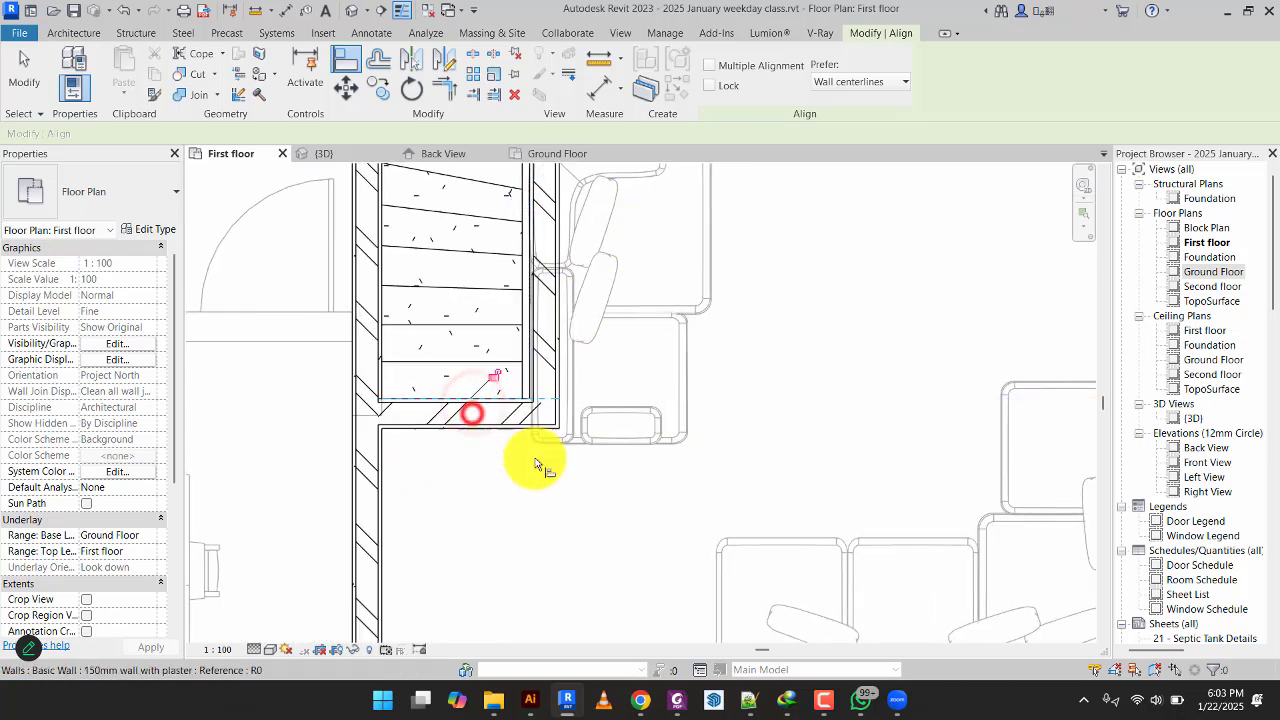
pyautogui.click(34, 84)
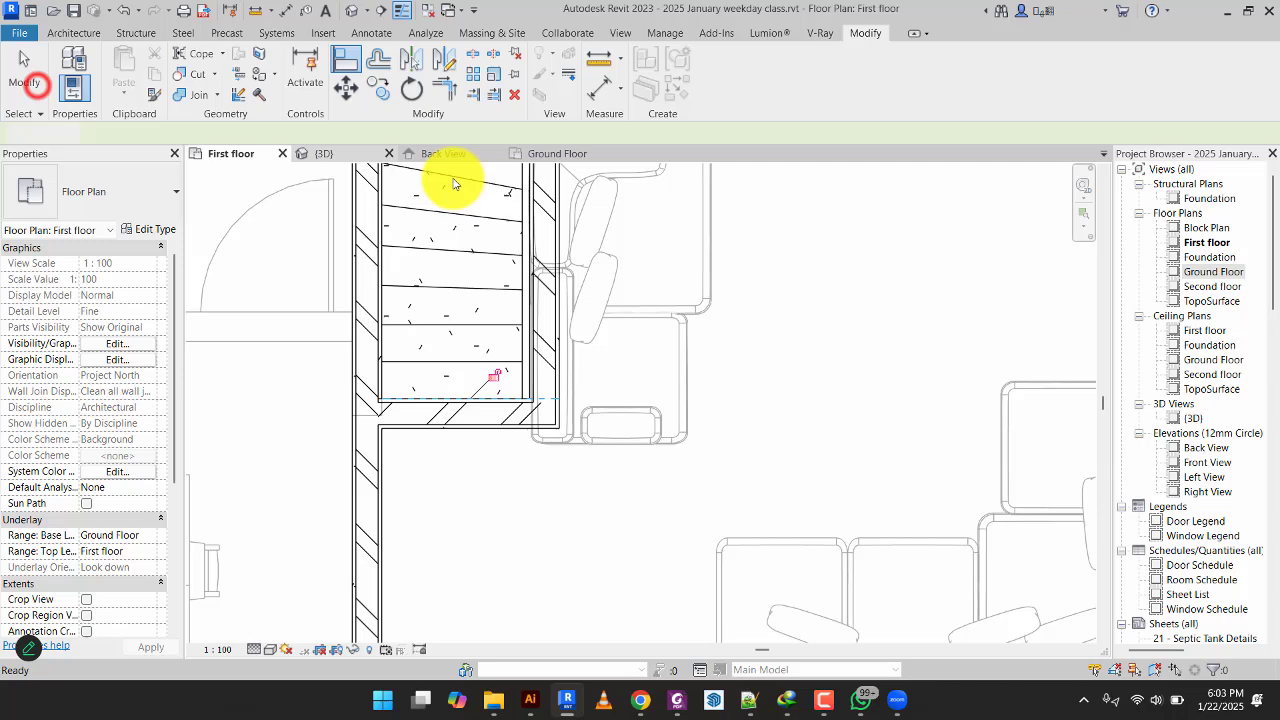
# Check the three walls enclosing the staircase opening in the 3D view and delete them.
pyautogui.click(332, 152)
pyautogui.scroll(-2, 751, 508)
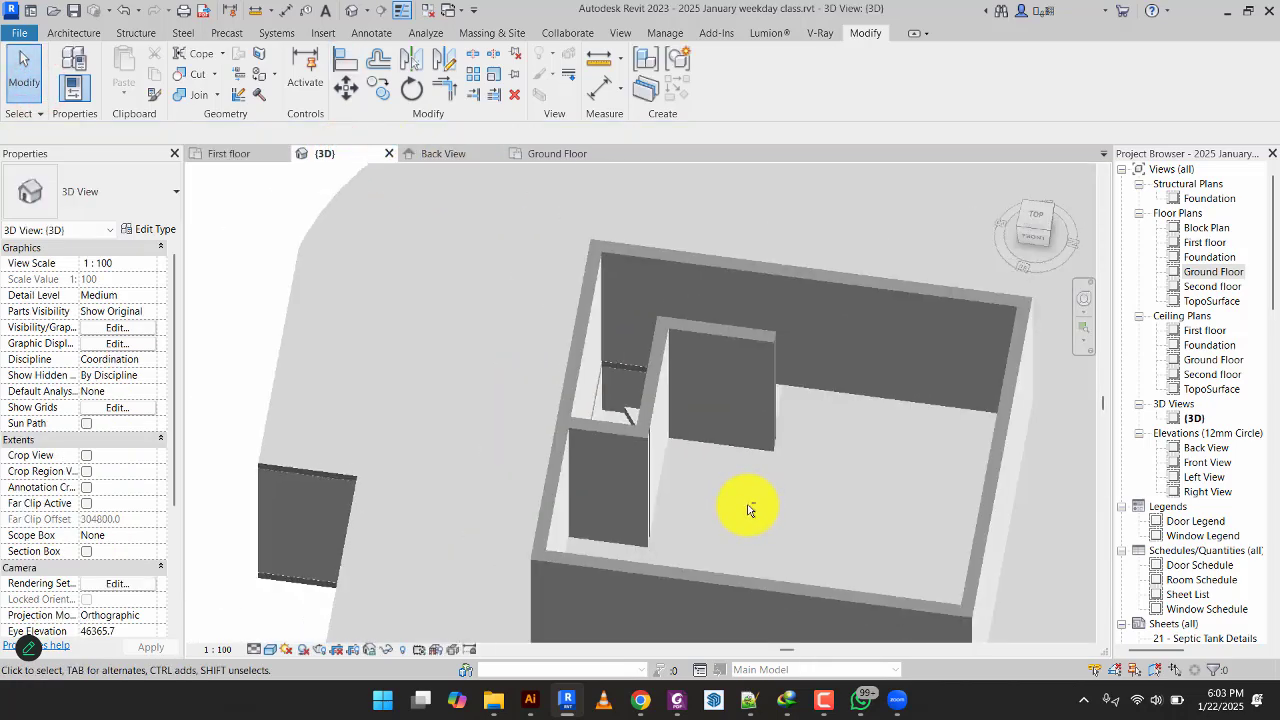
pyautogui.keyDown('shift'); pyautogui.moveTo(749, 509); pyautogui.dragTo(860, 422, button='middle'); pyautogui.keyUp('shift')
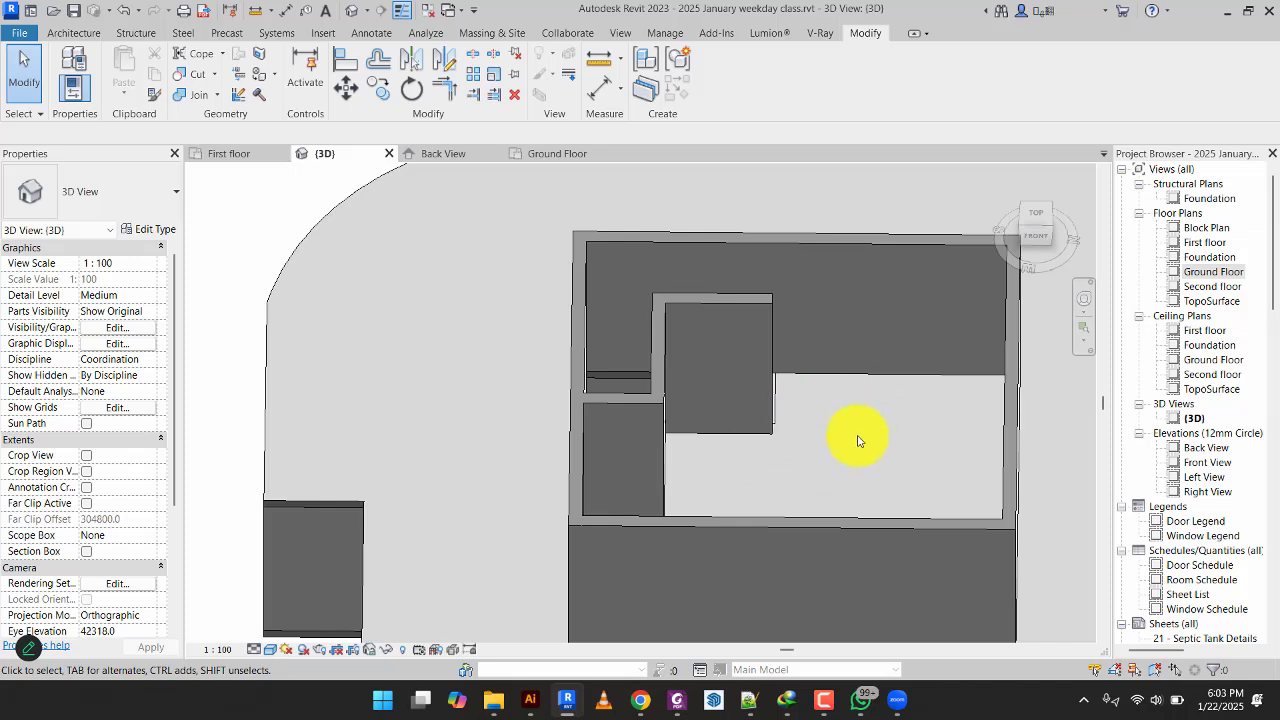
pyautogui.keyDown('shift'); pyautogui.moveTo(815, 463); pyautogui.dragTo(775, 492, button='middle'); pyautogui.keyUp('shift')
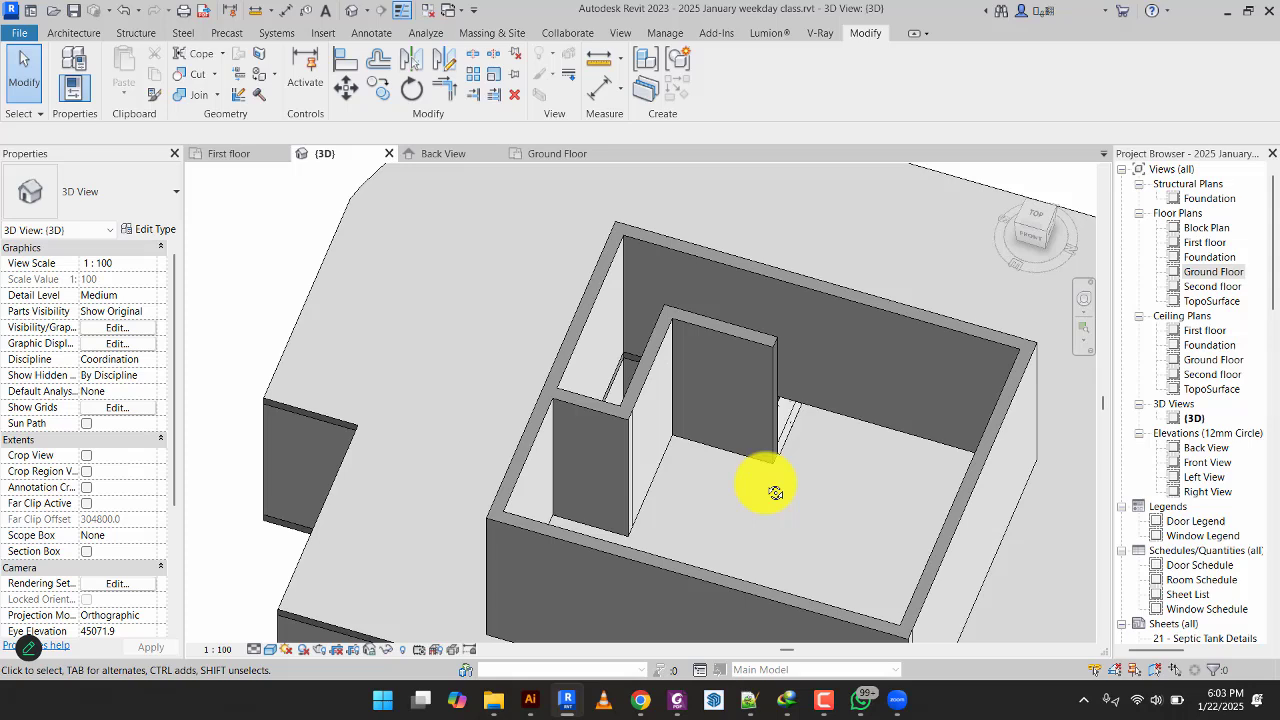
pyautogui.click(576, 415)
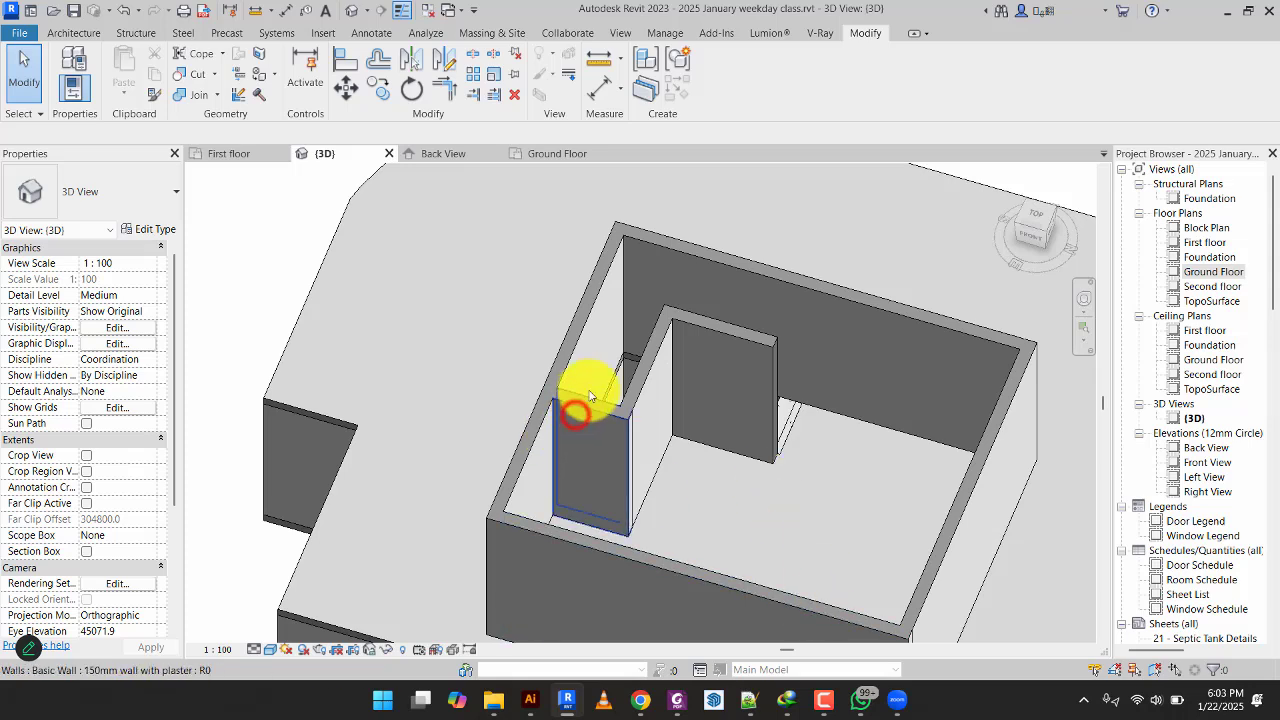
pyautogui.click(744, 333)
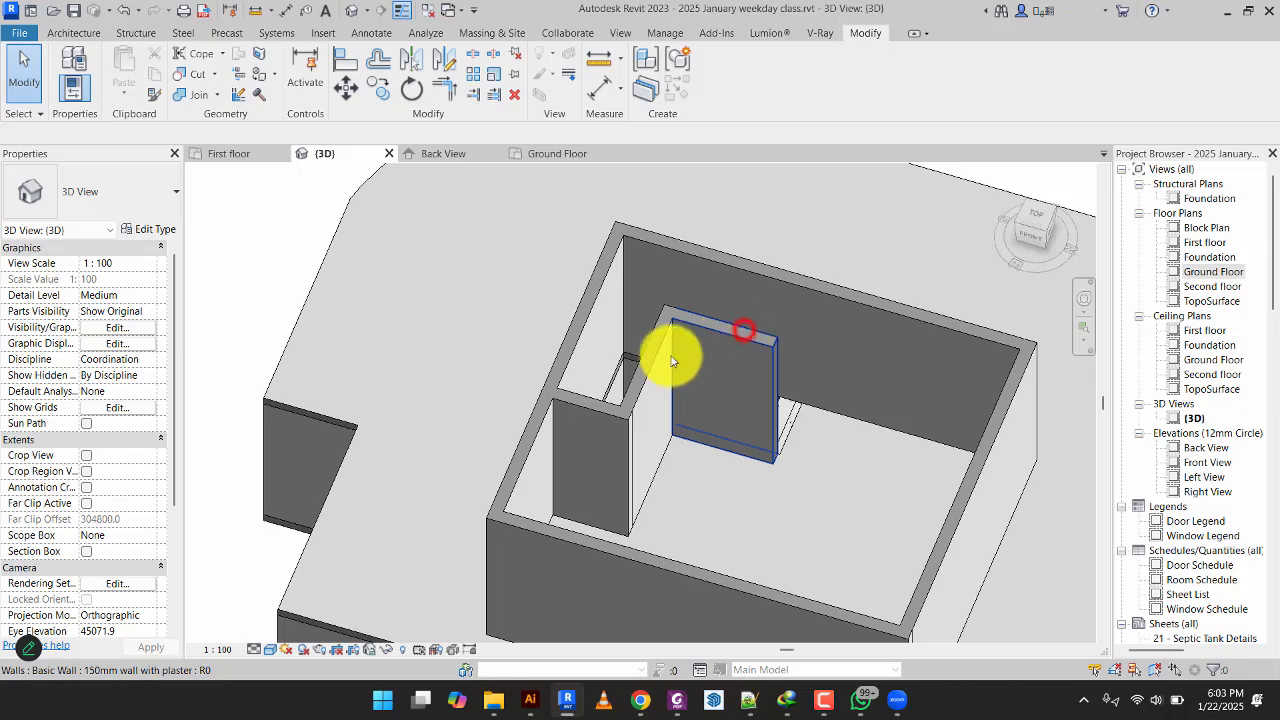
pyautogui.press('Delete')
pyautogui.click(651, 372)
pyautogui.press('Delete')
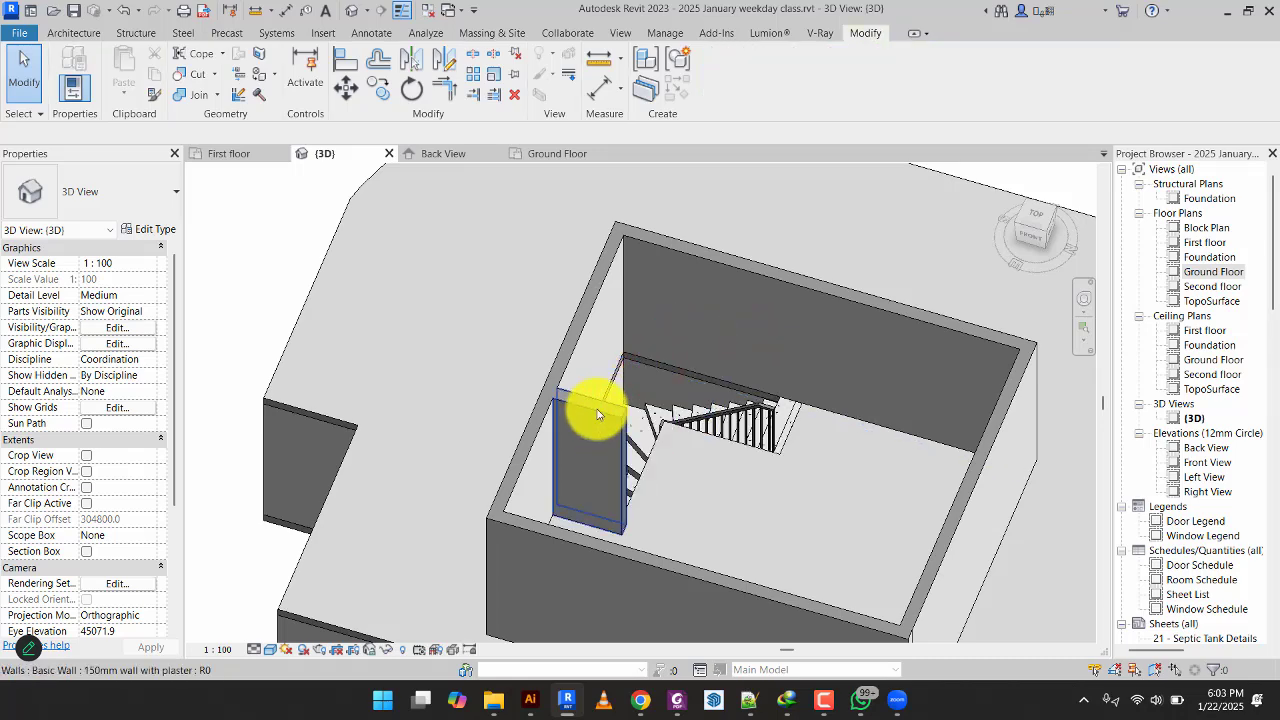
pyautogui.click(597, 409)
pyautogui.press('Delete')
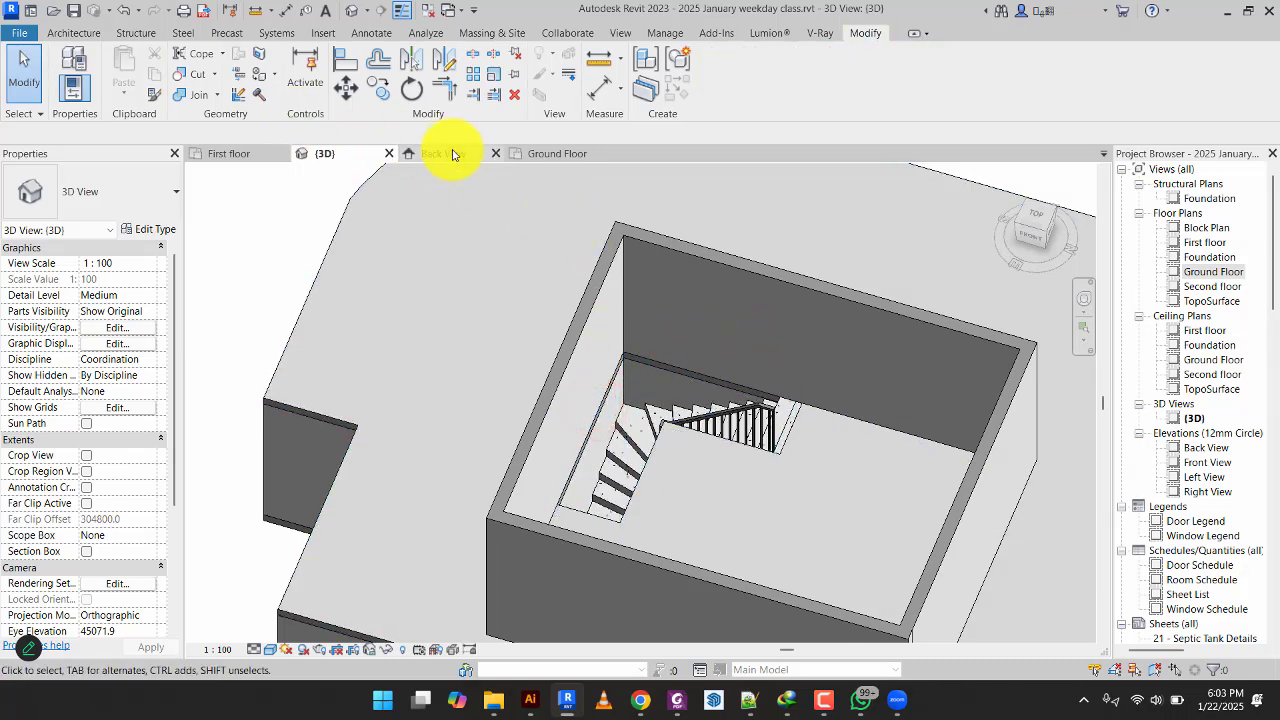
# In the First floor plan, start a 1100mm railing path from the wall face across the foot of the staircase, about 1 m long.
pyautogui.click(236, 152)
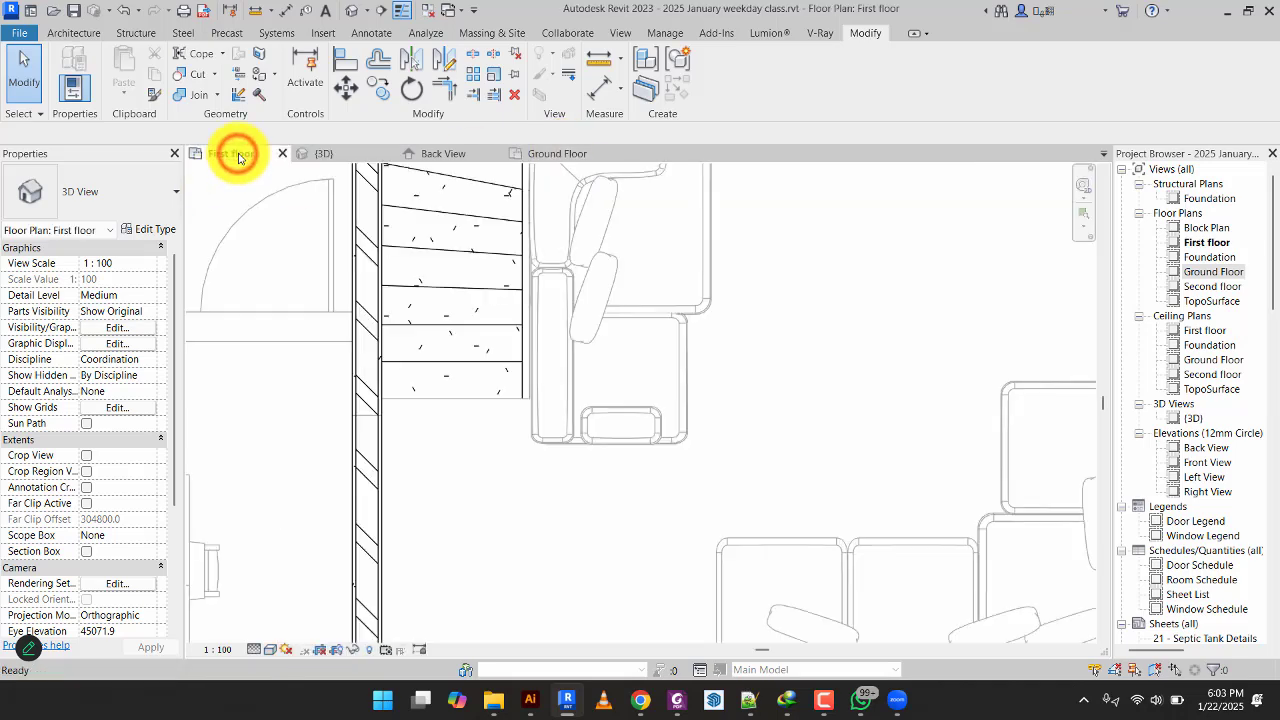
pyautogui.scroll(-3, 500, 451)
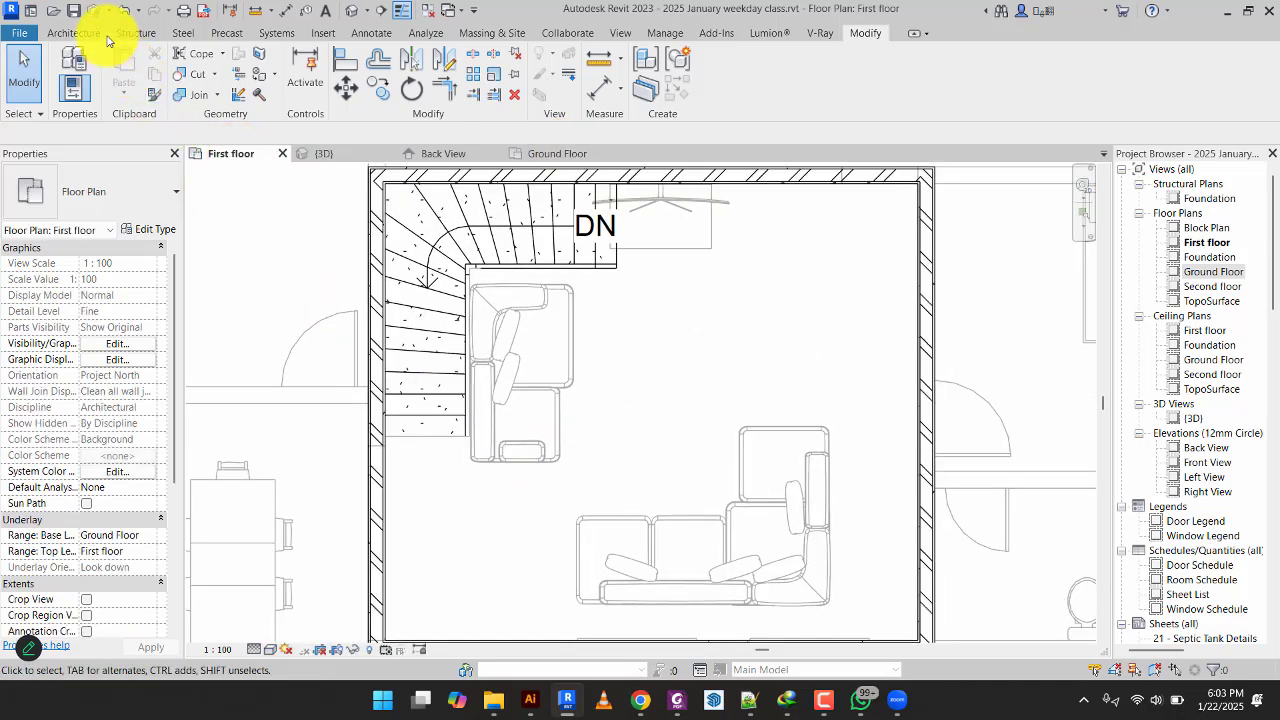
pyautogui.click(88, 33)
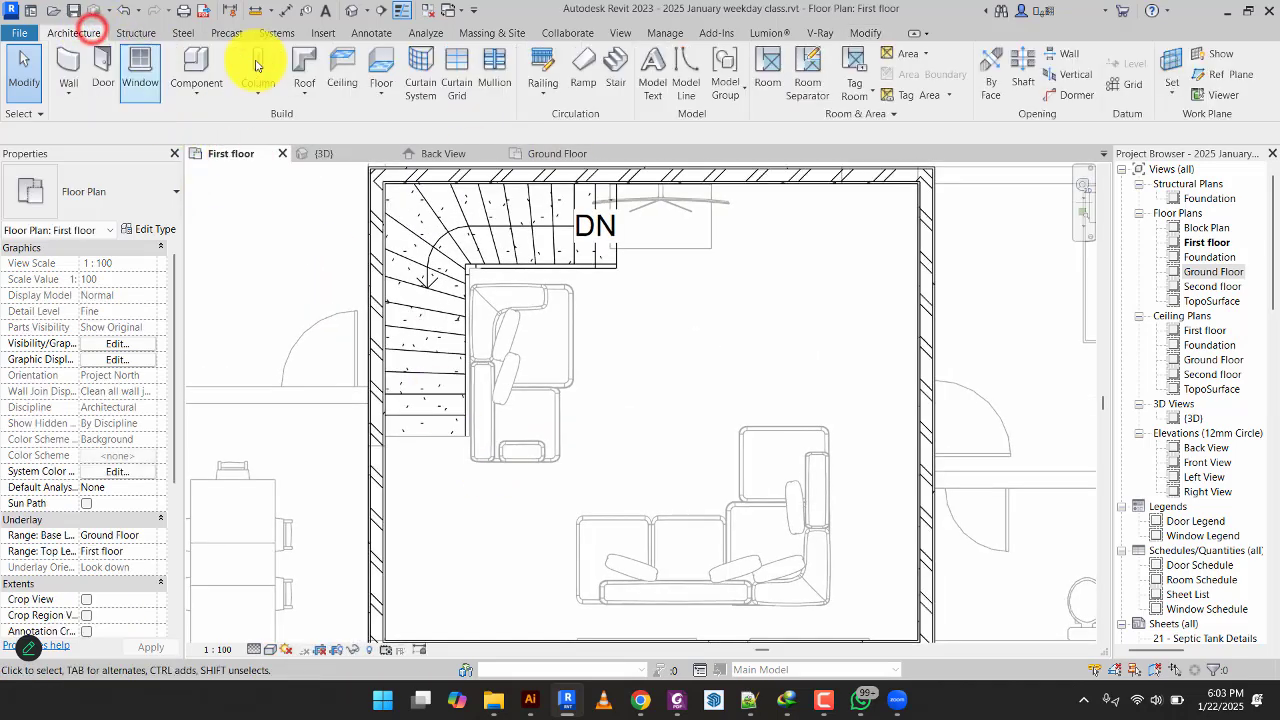
pyautogui.click(543, 59)
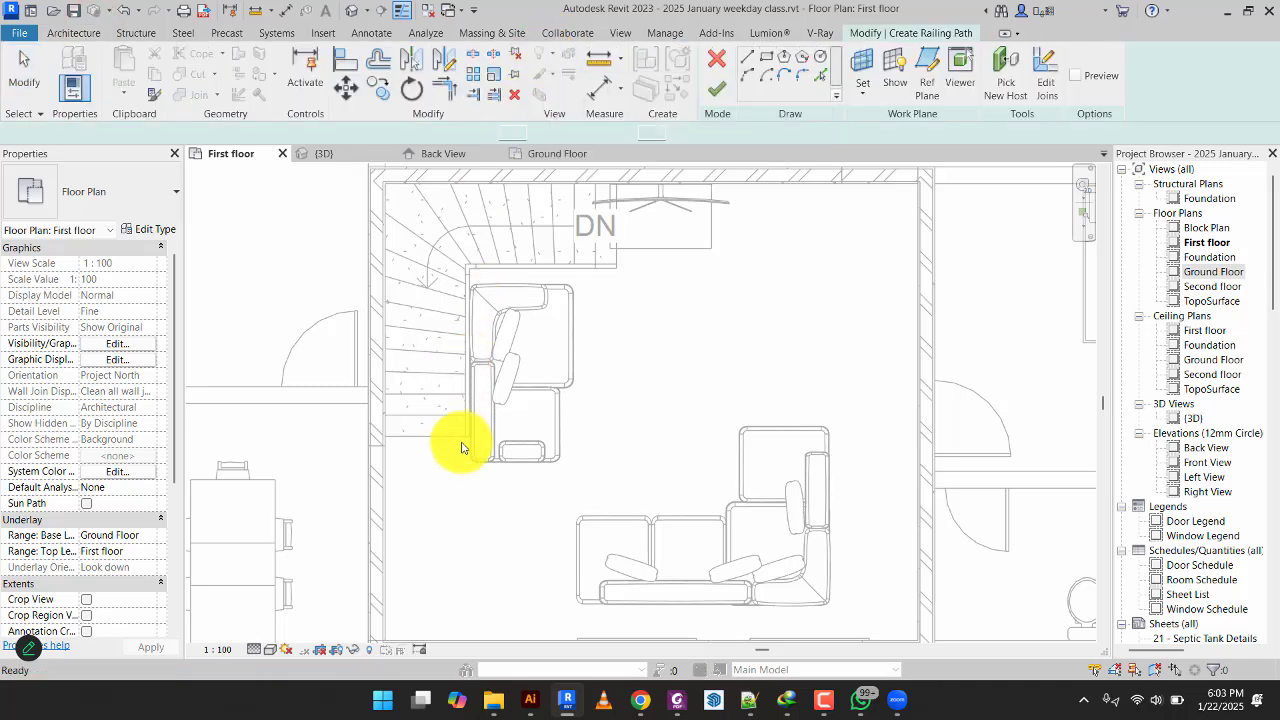
pyautogui.scroll(3, 479, 434)
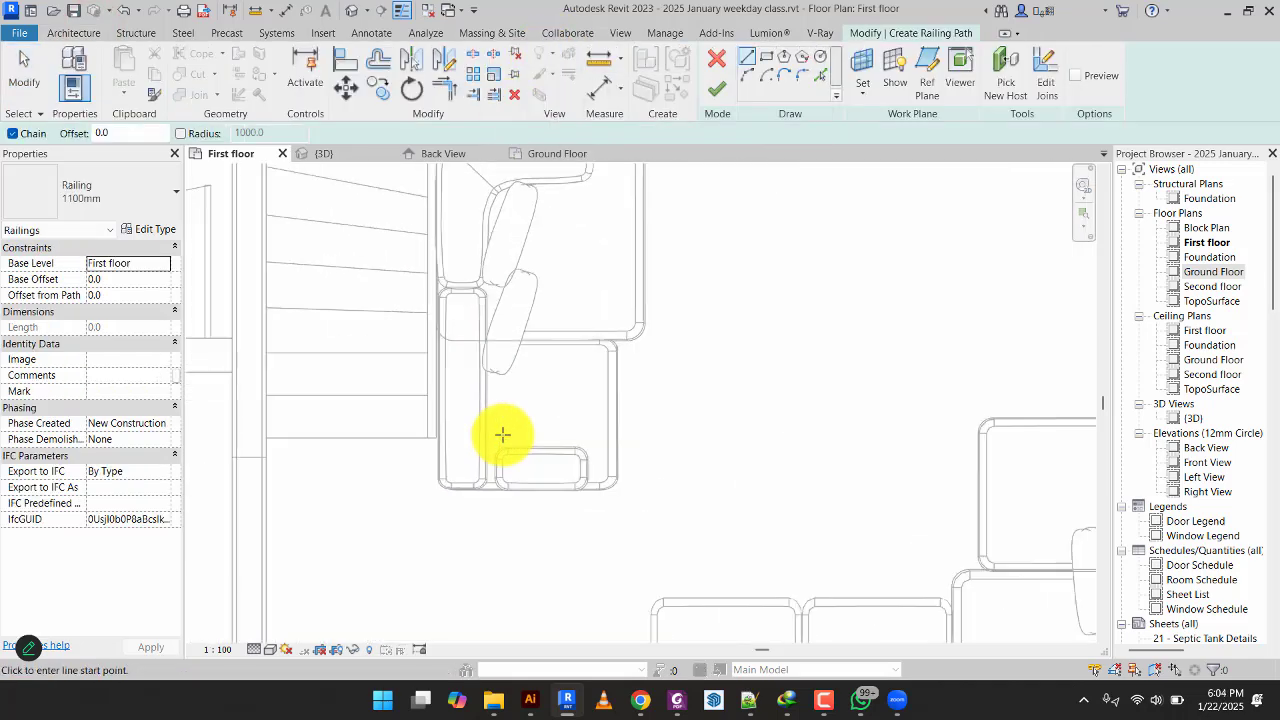
pyautogui.scroll(2, 500, 556)
pyautogui.scroll(2, 440, 552)
pyautogui.scroll(2, 370, 524)
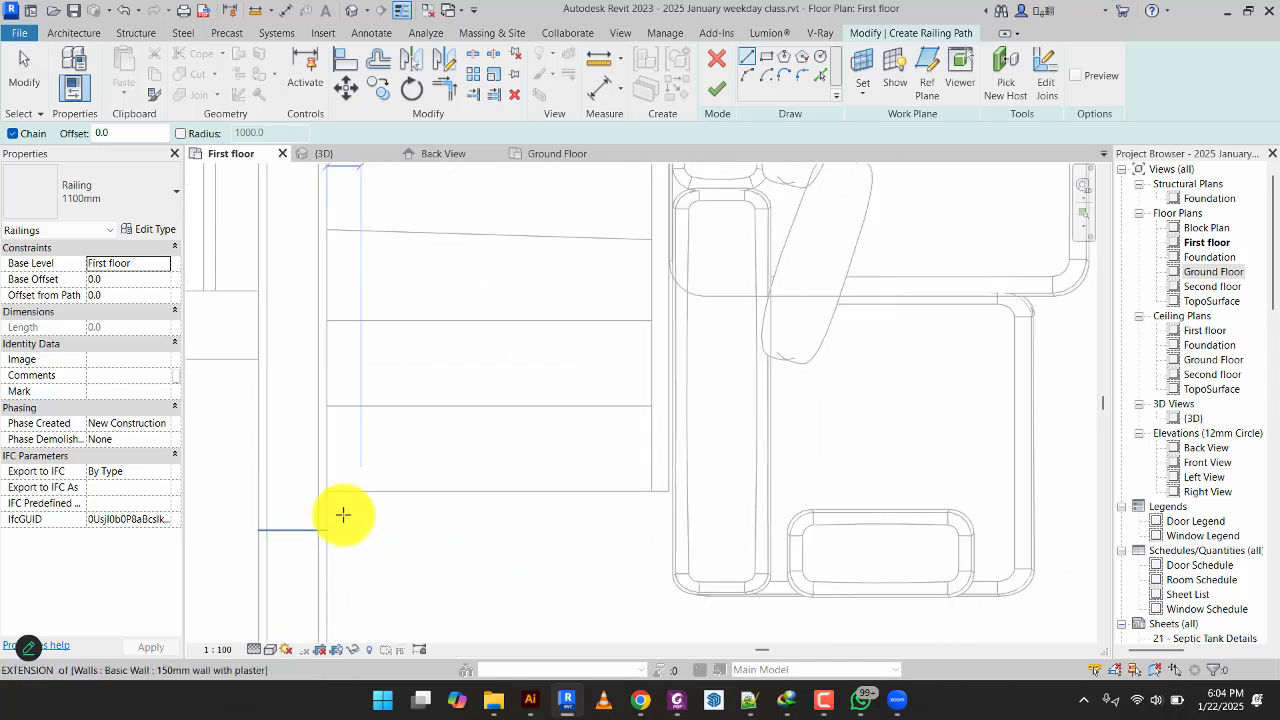
pyautogui.click(325, 502)
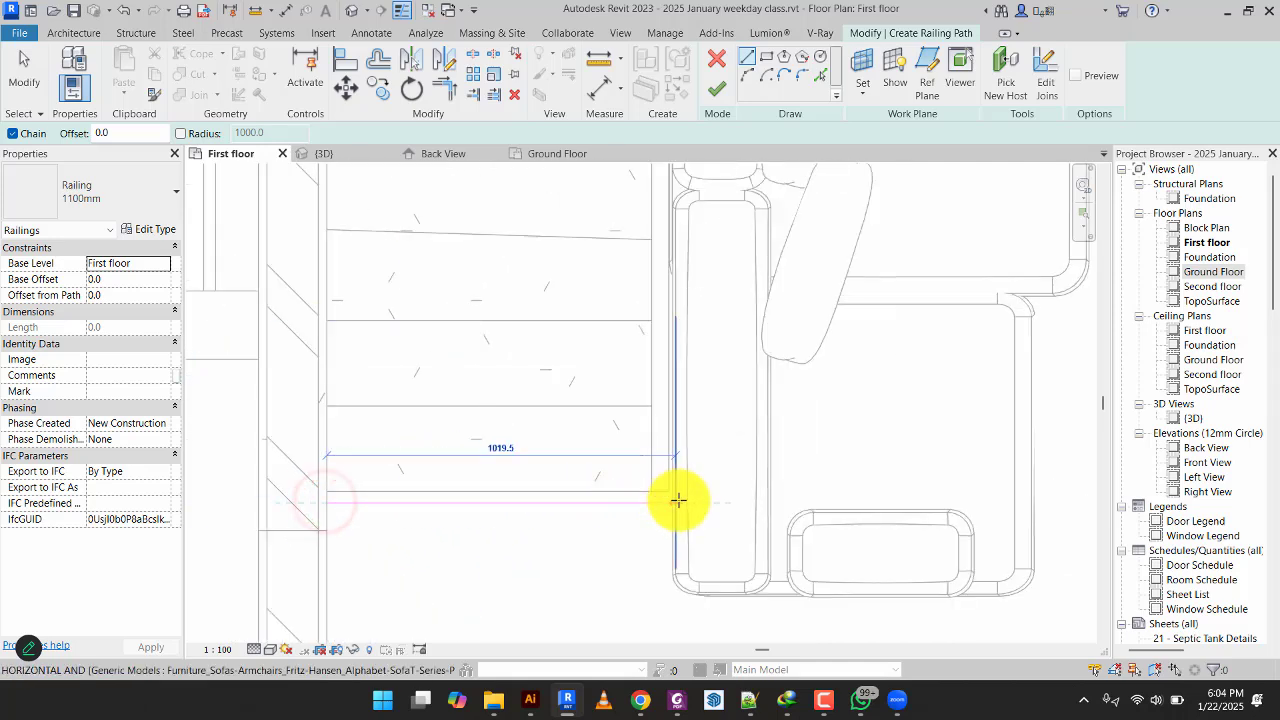
pyautogui.scroll(1, 683, 506)
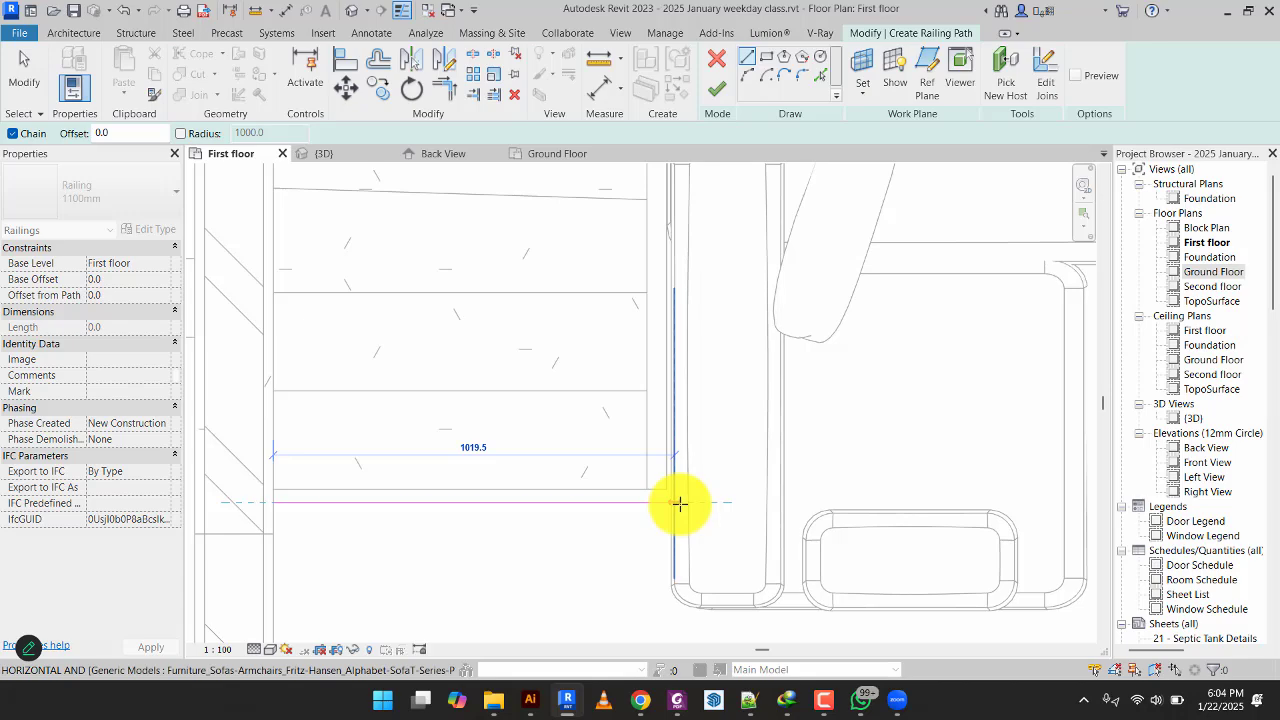
pyautogui.click(683, 504)
# Continue the railing path about 1980 mm along the stair's inner side and 1700 mm along the upper flight, and finish the railing.
pyautogui.scroll(-2, 684, 462)
pyautogui.moveTo(685, 438); pyautogui.dragTo(648, 596, button='middle')
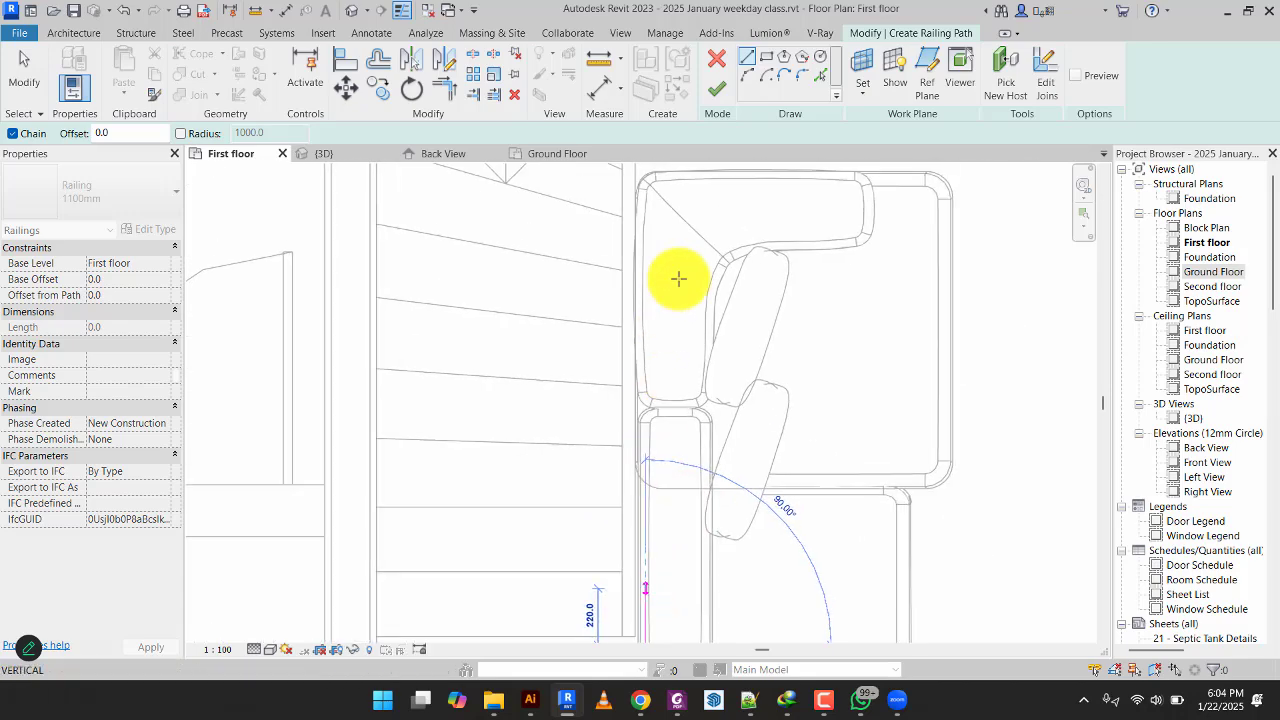
pyautogui.moveTo(682, 232); pyautogui.dragTo(639, 394, button='middle')
pyautogui.scroll(-1, 639, 394)
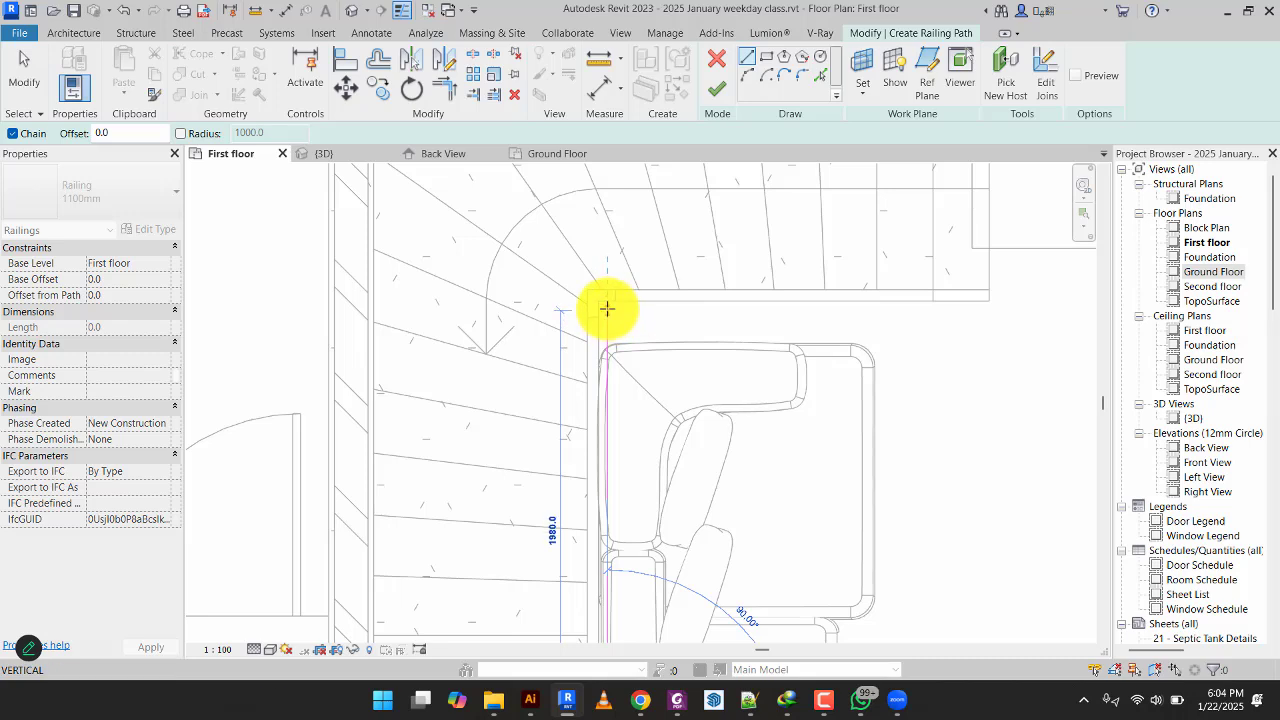
pyautogui.click(607, 308)
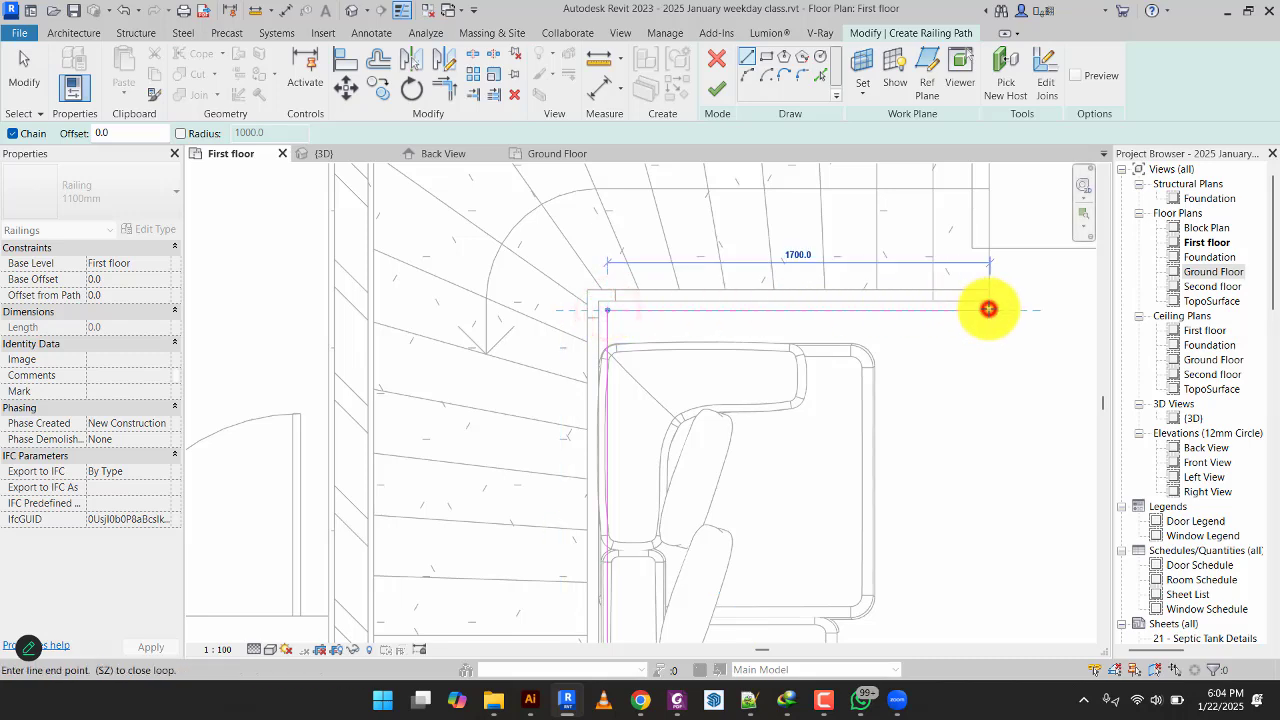
pyautogui.click(988, 308)
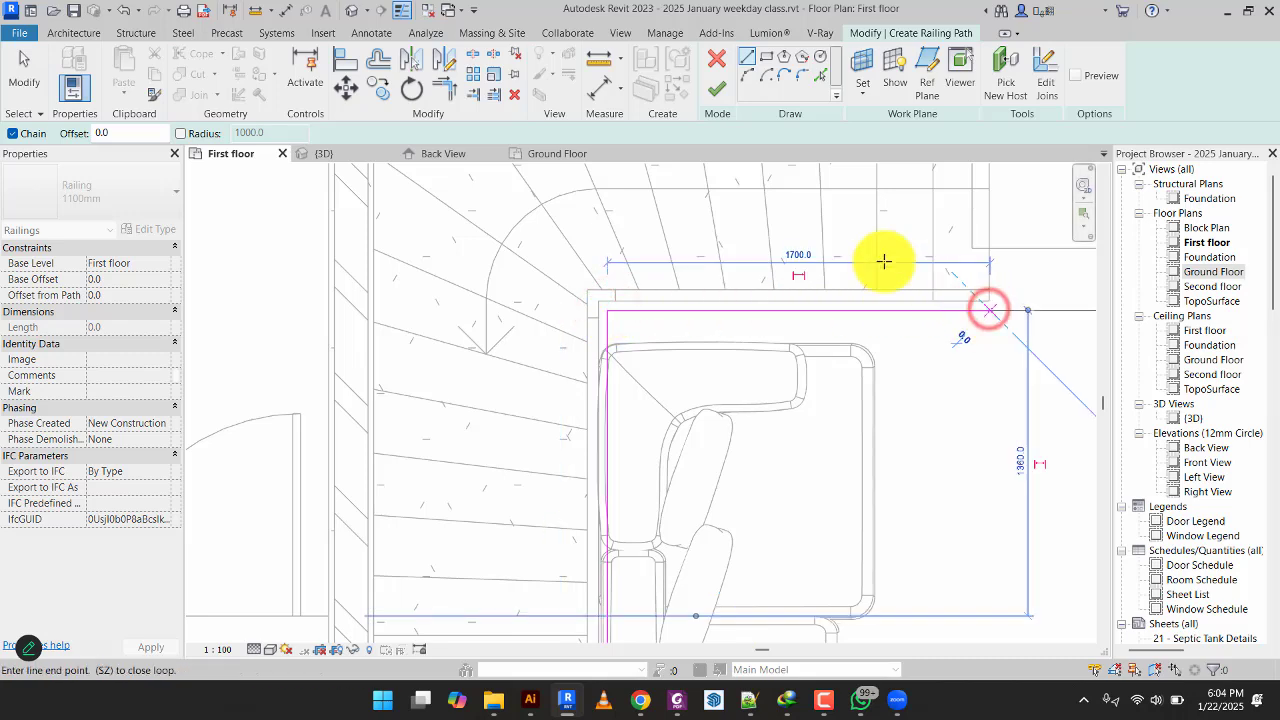
pyautogui.click(725, 91)
pyautogui.scroll(-2, 816, 411)
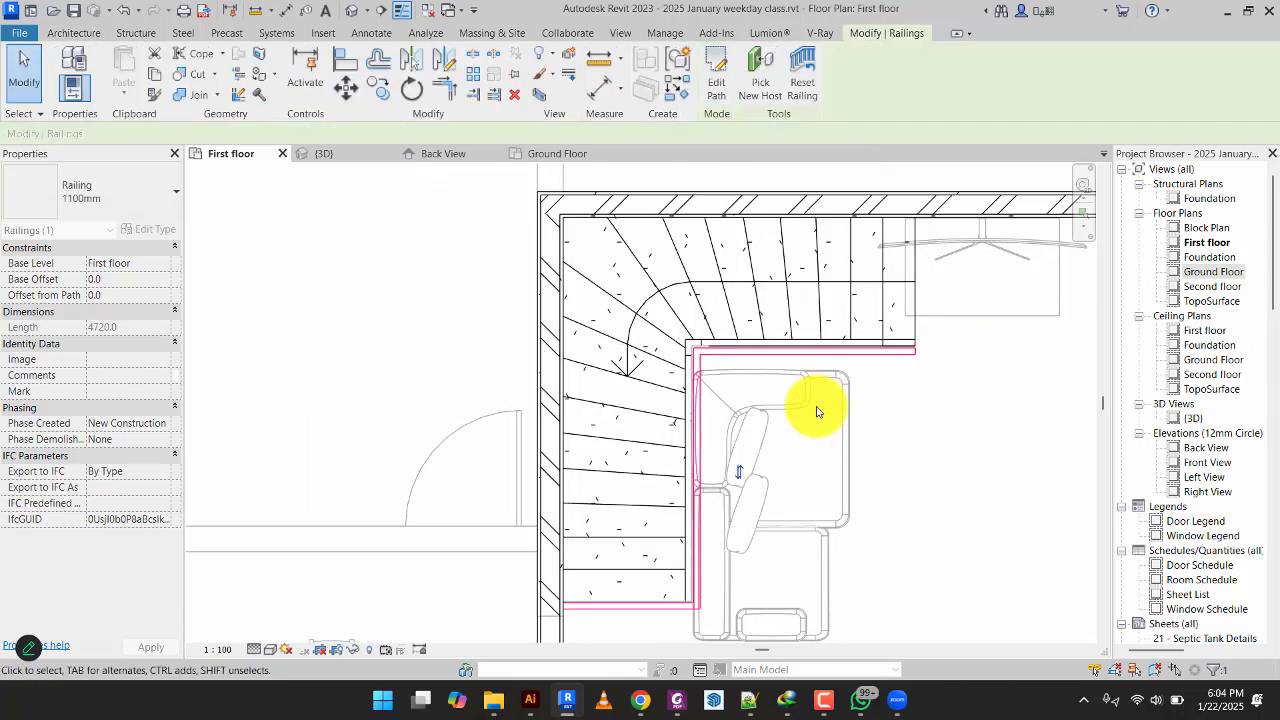
# Inspect the finished railing around the staircase opening in the 3D view.
pyautogui.click(350, 157)
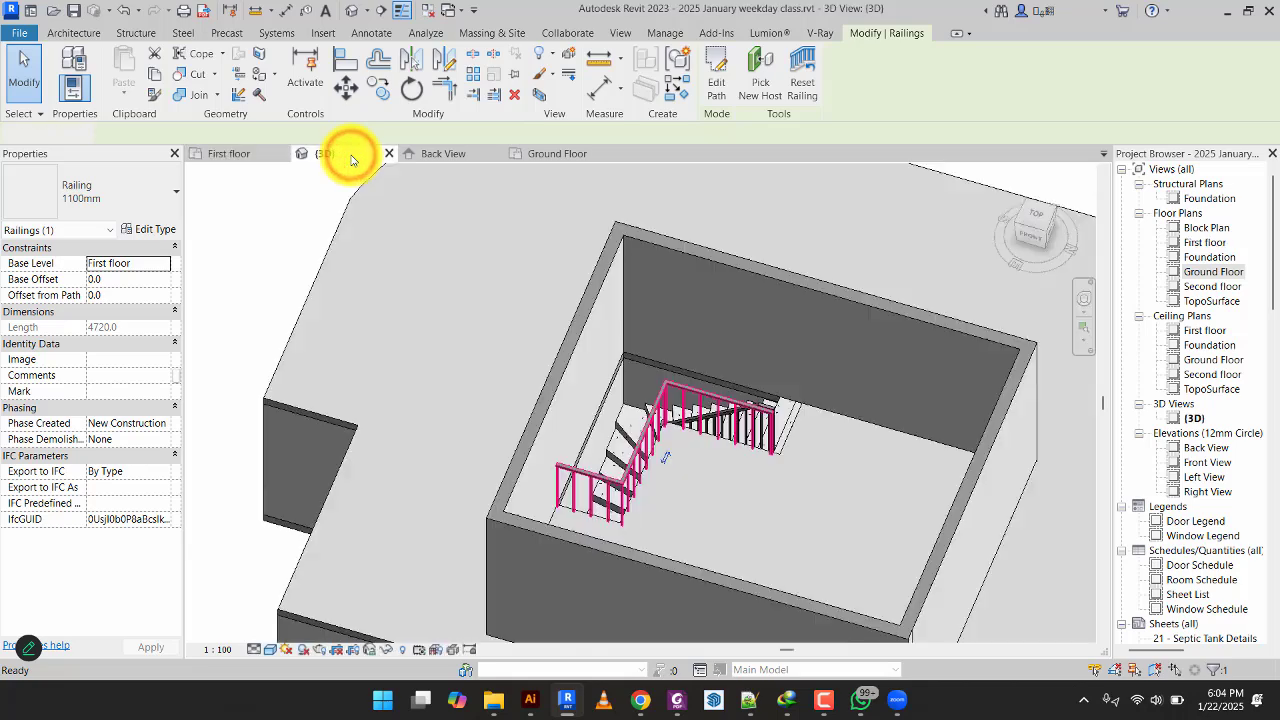
pyautogui.click(891, 516)
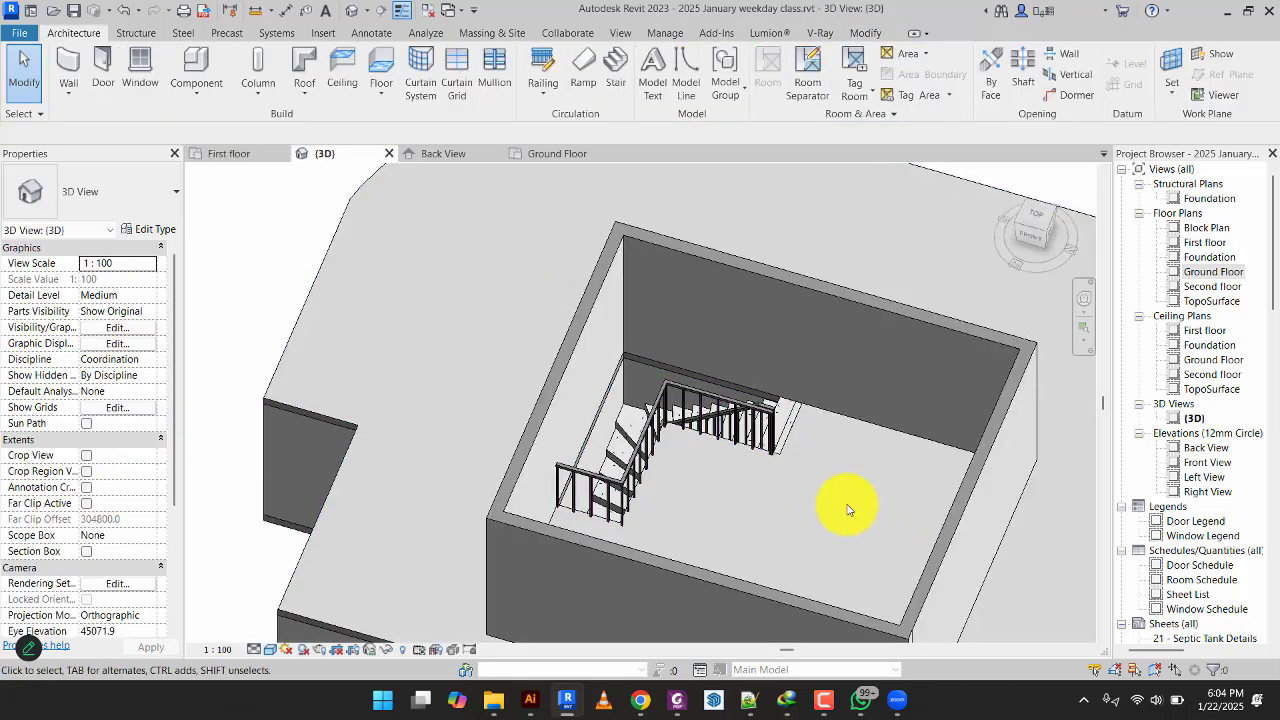
pyautogui.keyDown('shift'); pyautogui.moveTo(822, 516); pyautogui.dragTo(1006, 449, button='middle'); pyautogui.keyUp('shift')
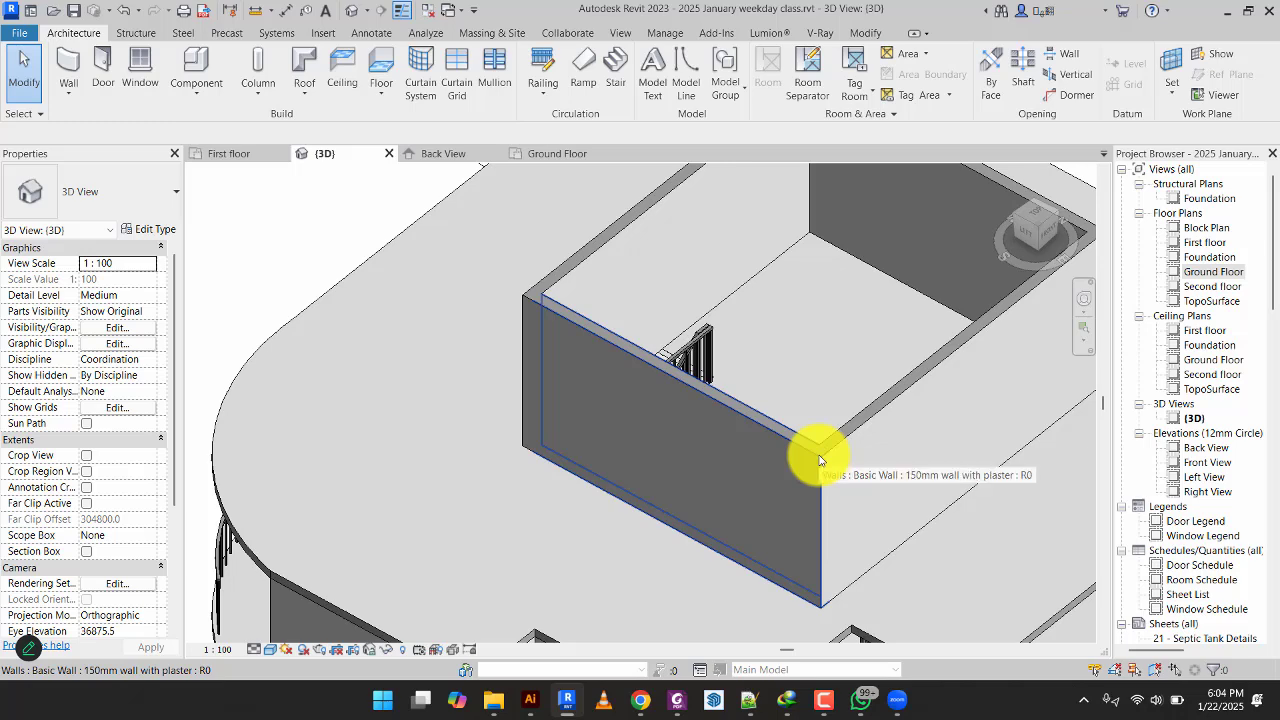
# In the First floor plan, draw 150mm plastered walls about 3300 mm outward from the main room's upper corner and 5600 mm along the bedroom's outer side.
pyautogui.click(229, 150)
pyautogui.scroll(3, 820, 449)
pyautogui.moveTo(820, 449); pyautogui.dragTo(707, 363, button='middle')
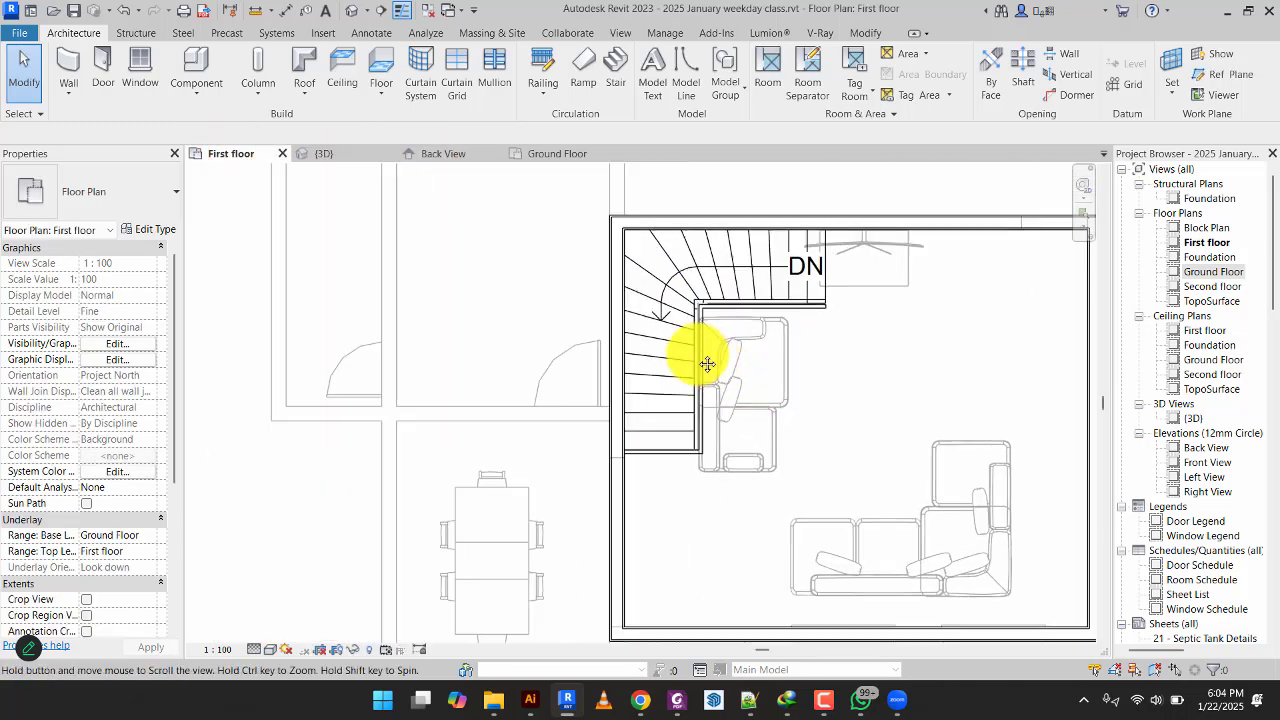
pyautogui.scroll(-4, 707, 363)
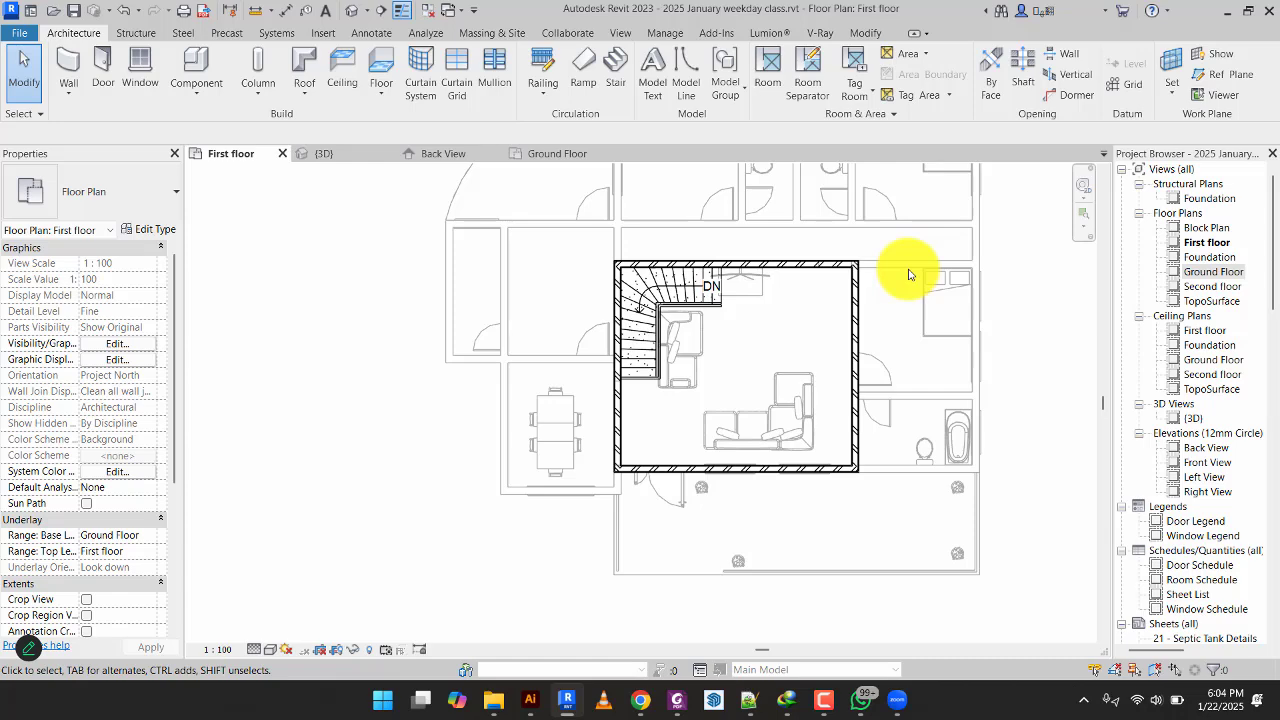
pyautogui.click(854, 350)
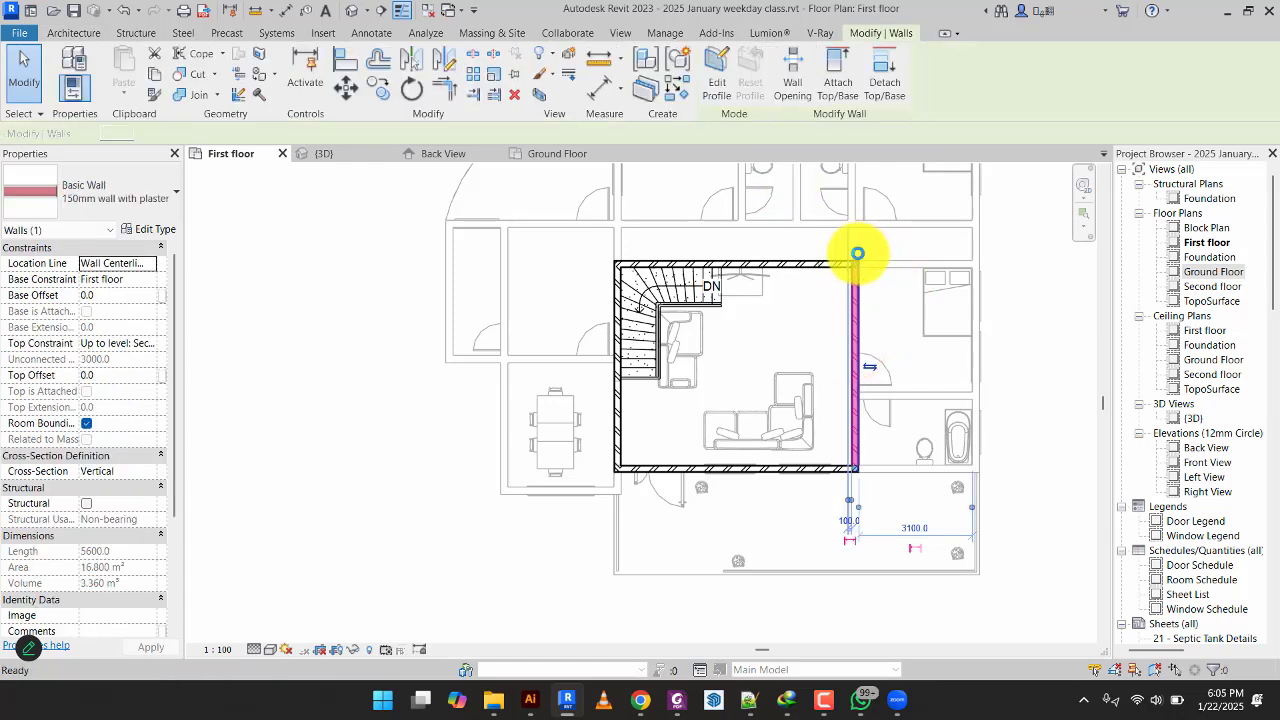
pyautogui.press('w')
pyautogui.press('a')
pyautogui.scroll(2, 903, 306)
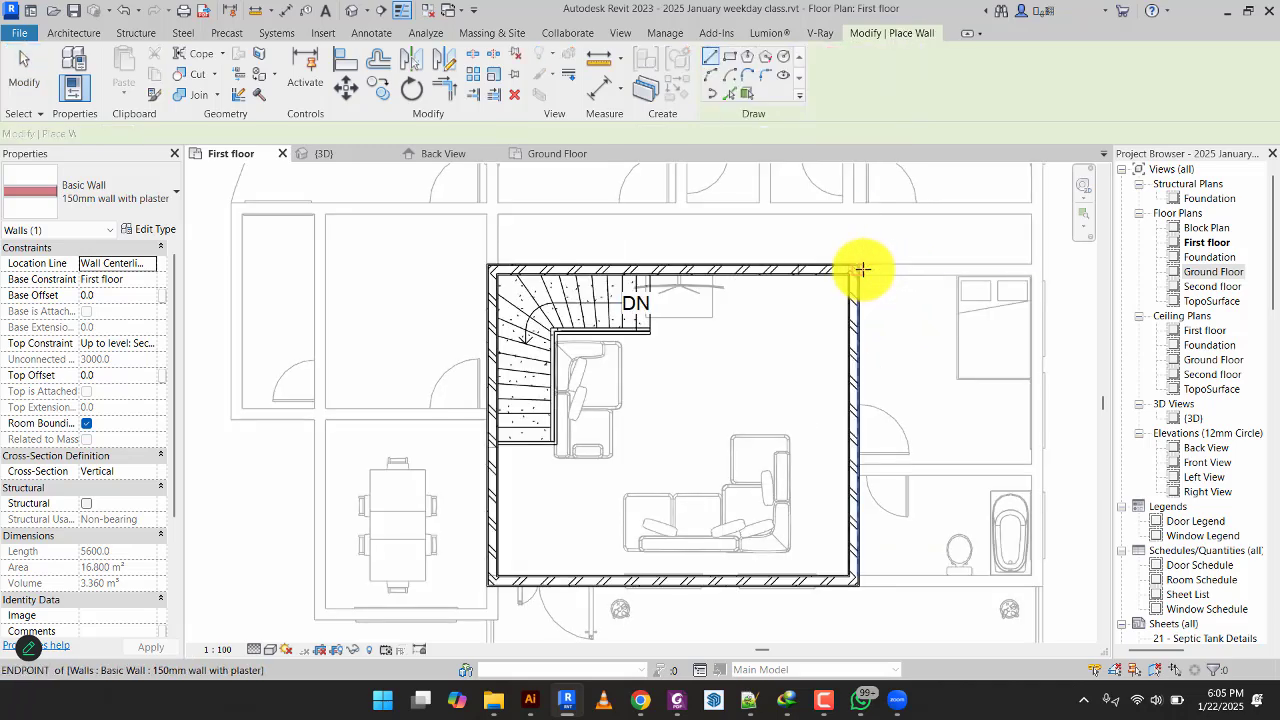
pyautogui.click(860, 270)
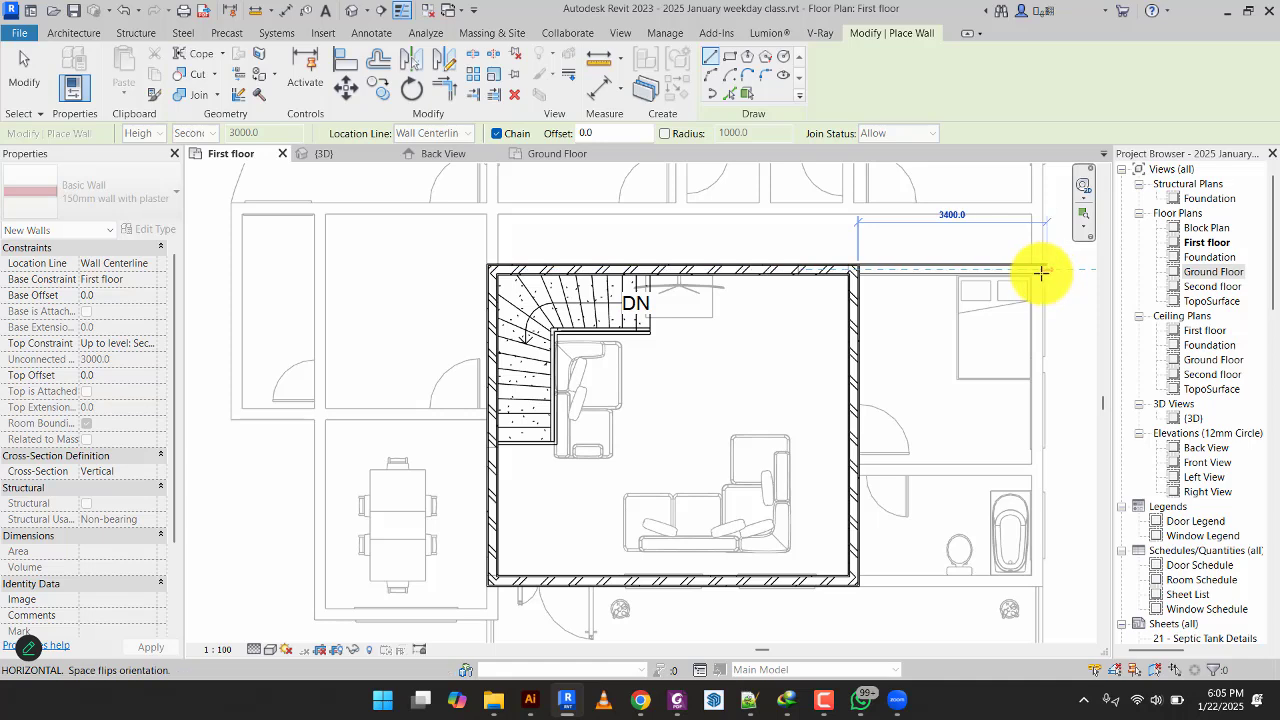
pyautogui.click(1038, 270)
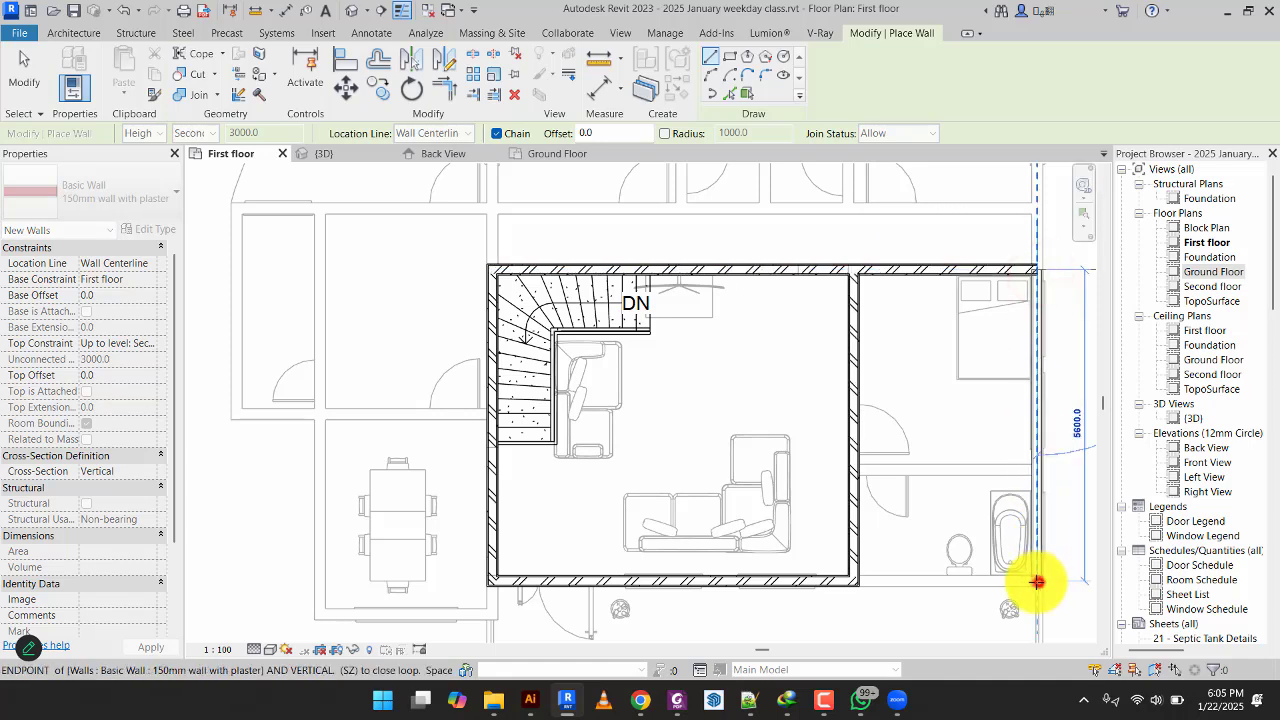
pyautogui.click(1037, 581)
pyautogui.click(855, 589)
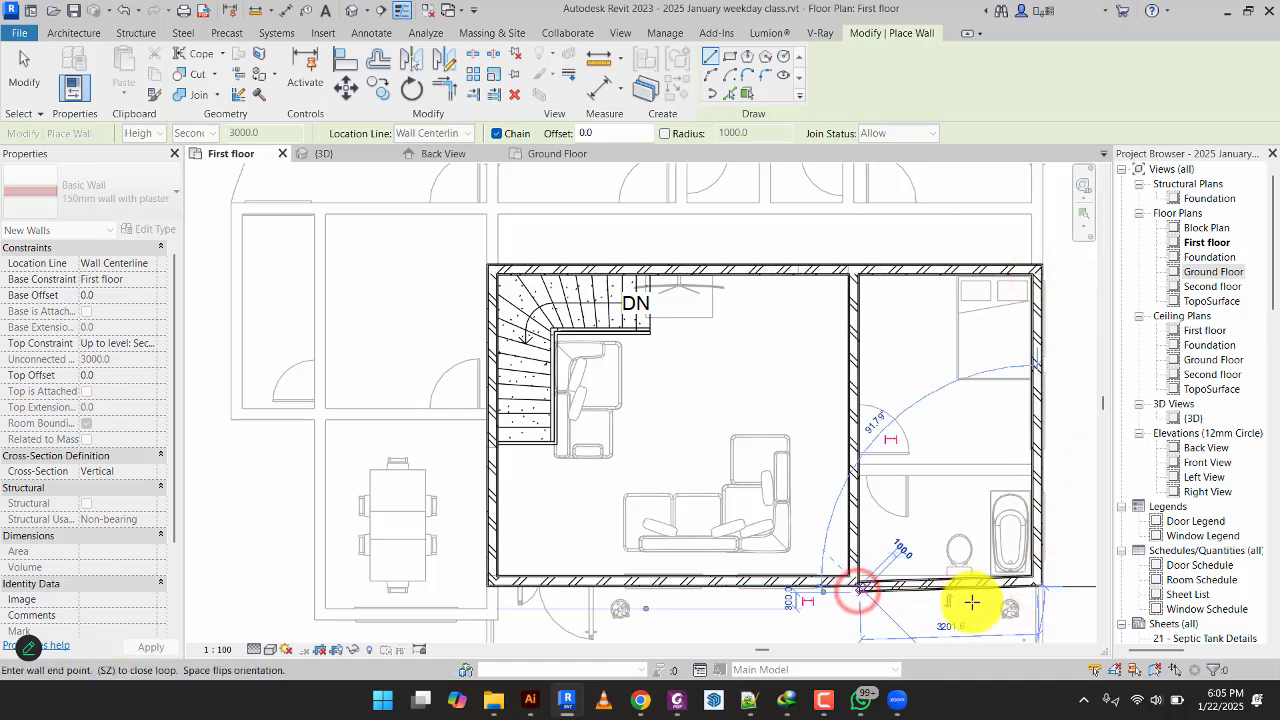
pyautogui.press('Escape')
pyautogui.press('Escape')
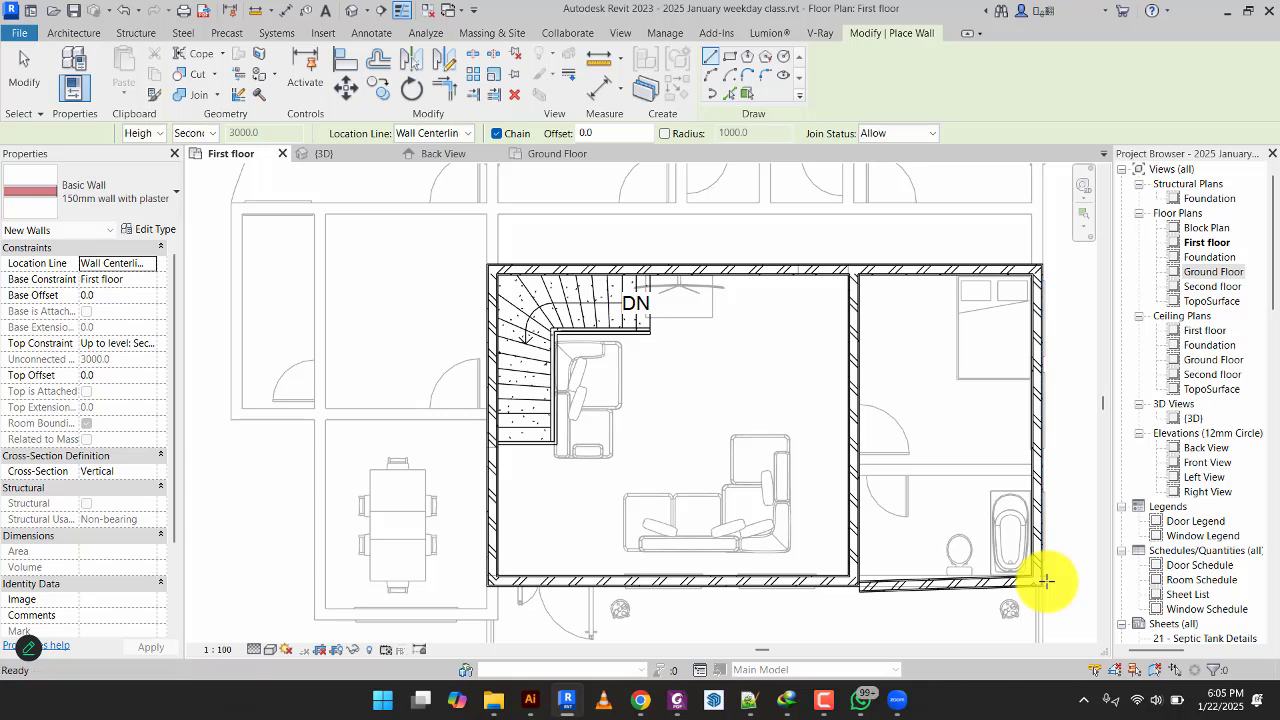
pyautogui.press('Escape')
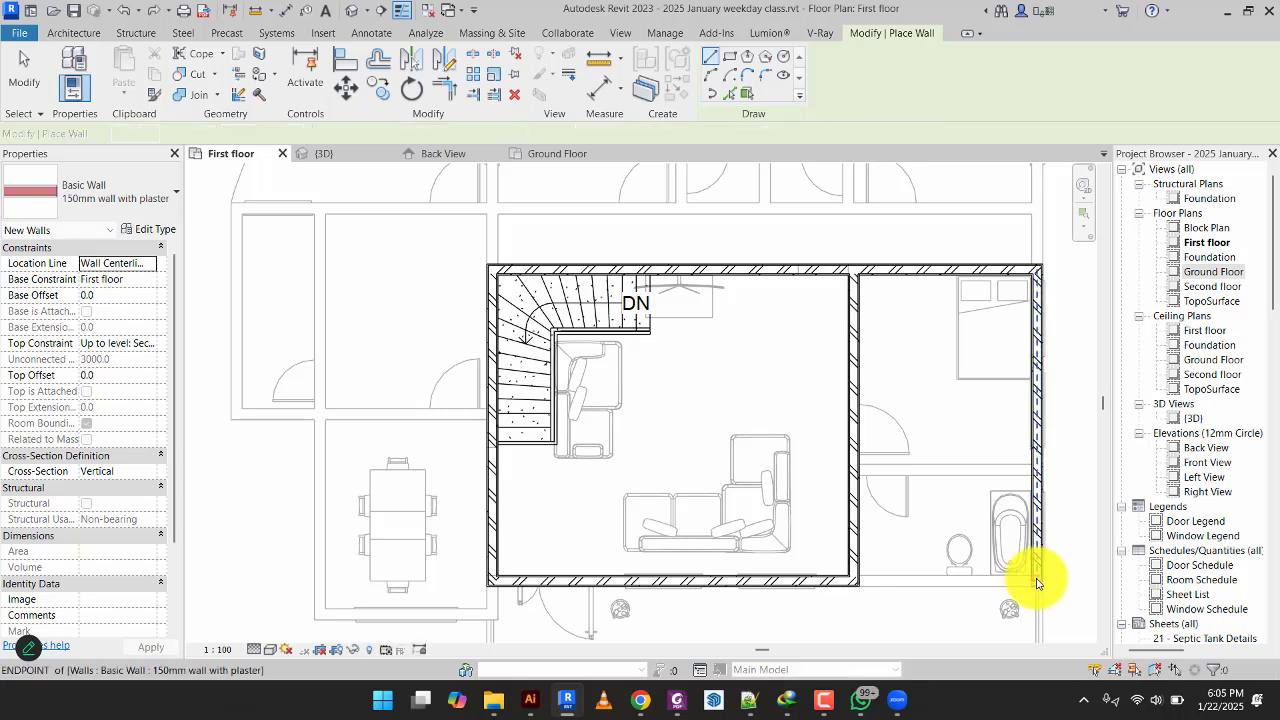
# Close the bedroom block with a 3300 mm lower wall and add a 3300 mm partition between the bedroom and bathroom.
pyautogui.click(1036, 578)
pyautogui.click(853, 581)
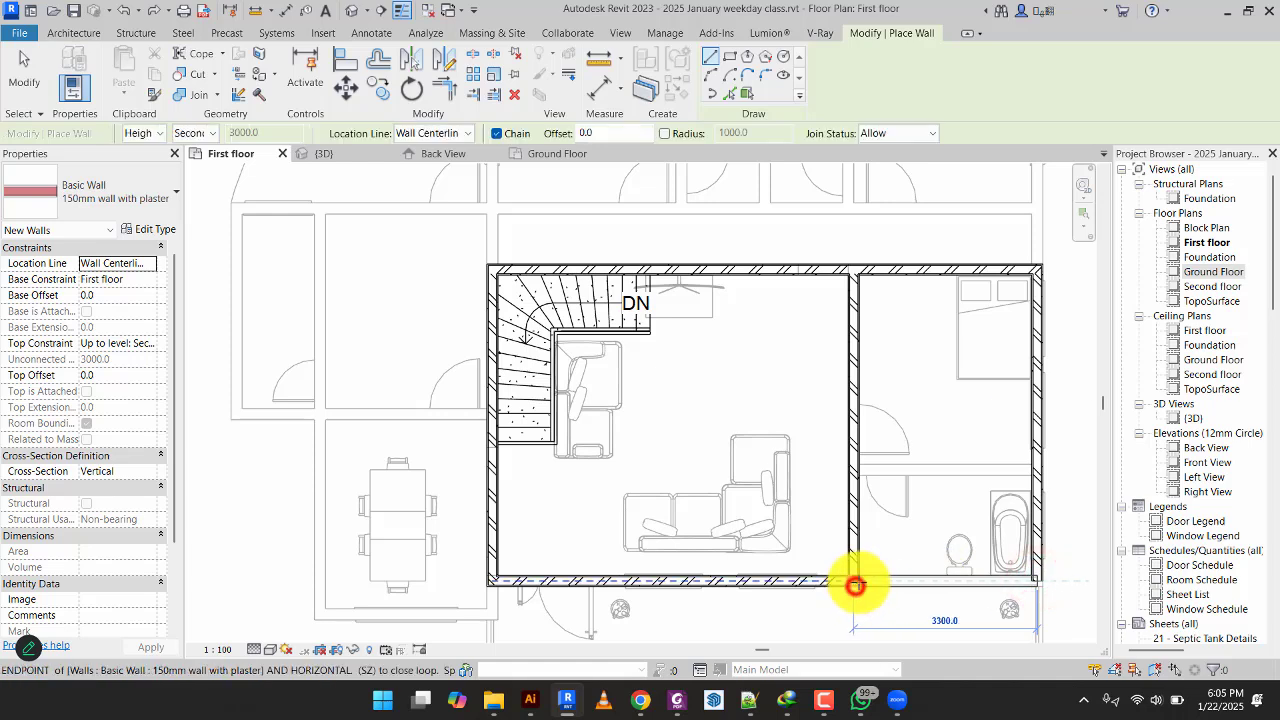
pyautogui.click(853, 471)
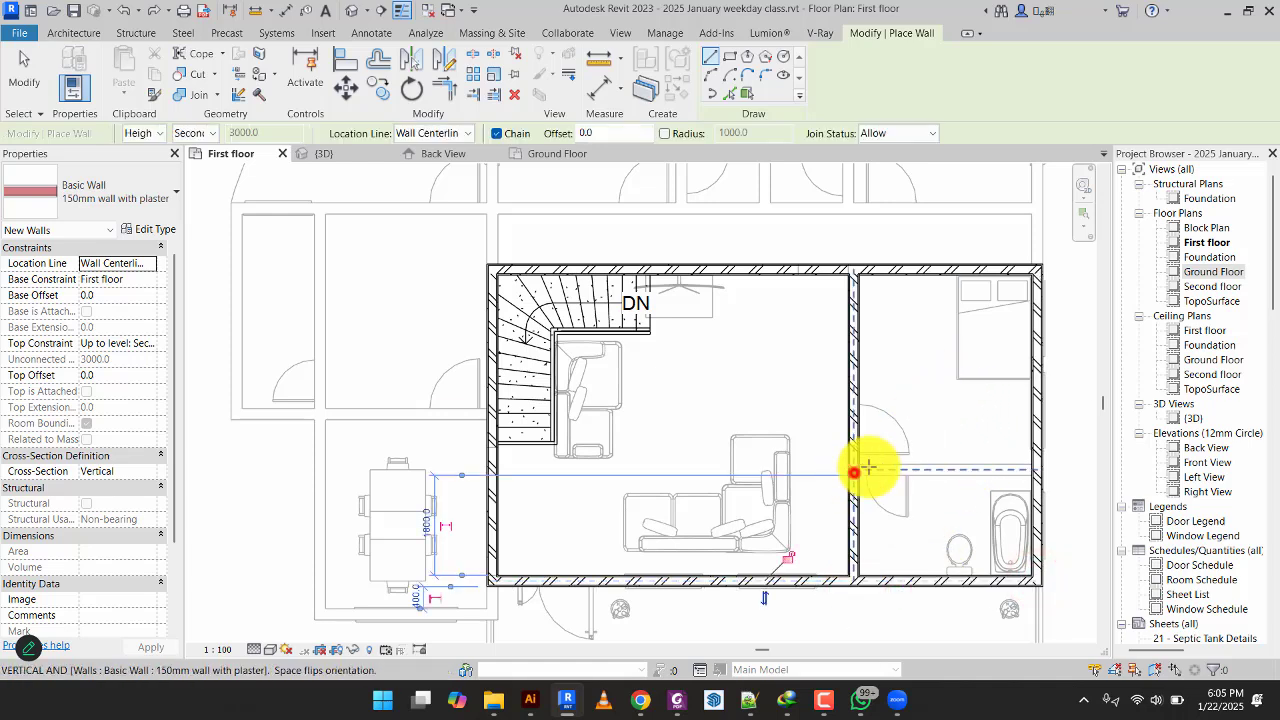
pyautogui.click(1036, 471)
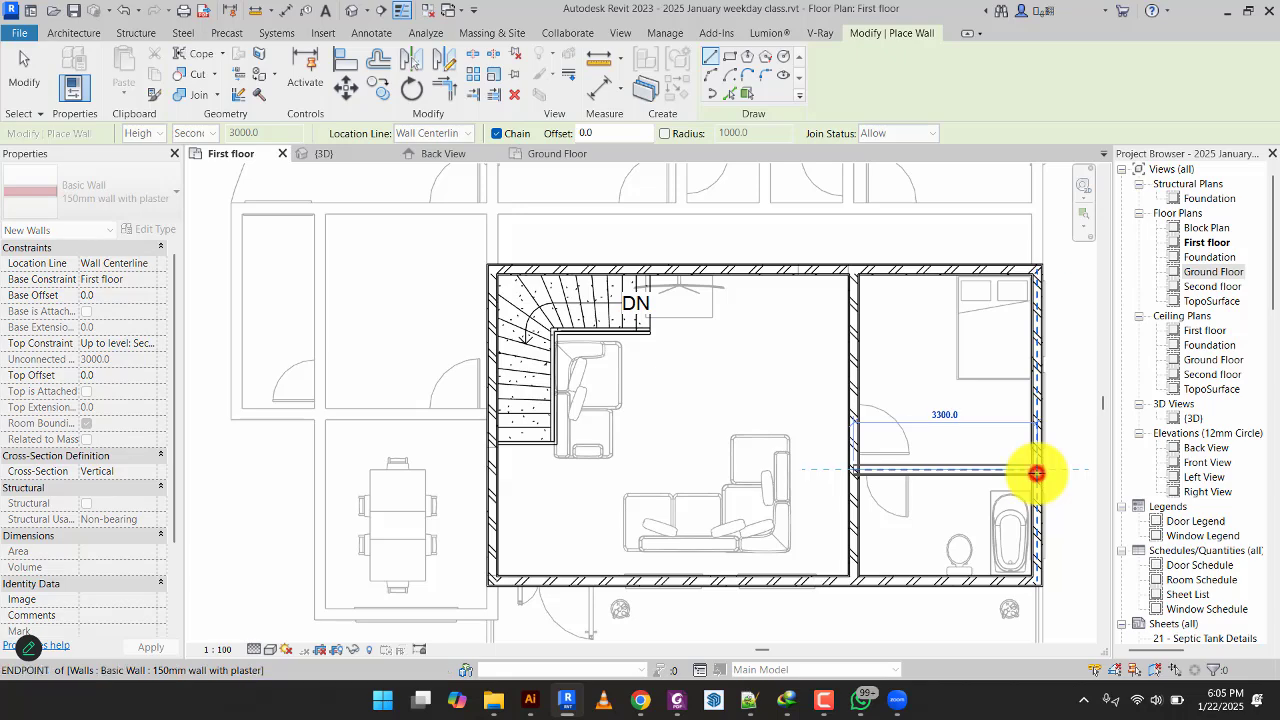
# Draw chained walls around the dining side: 600 mm beyond the main room's corner, 3100 mm across, up to the corridor line and back to the stair-side wall.
pyautogui.scroll(-1, 763, 414)
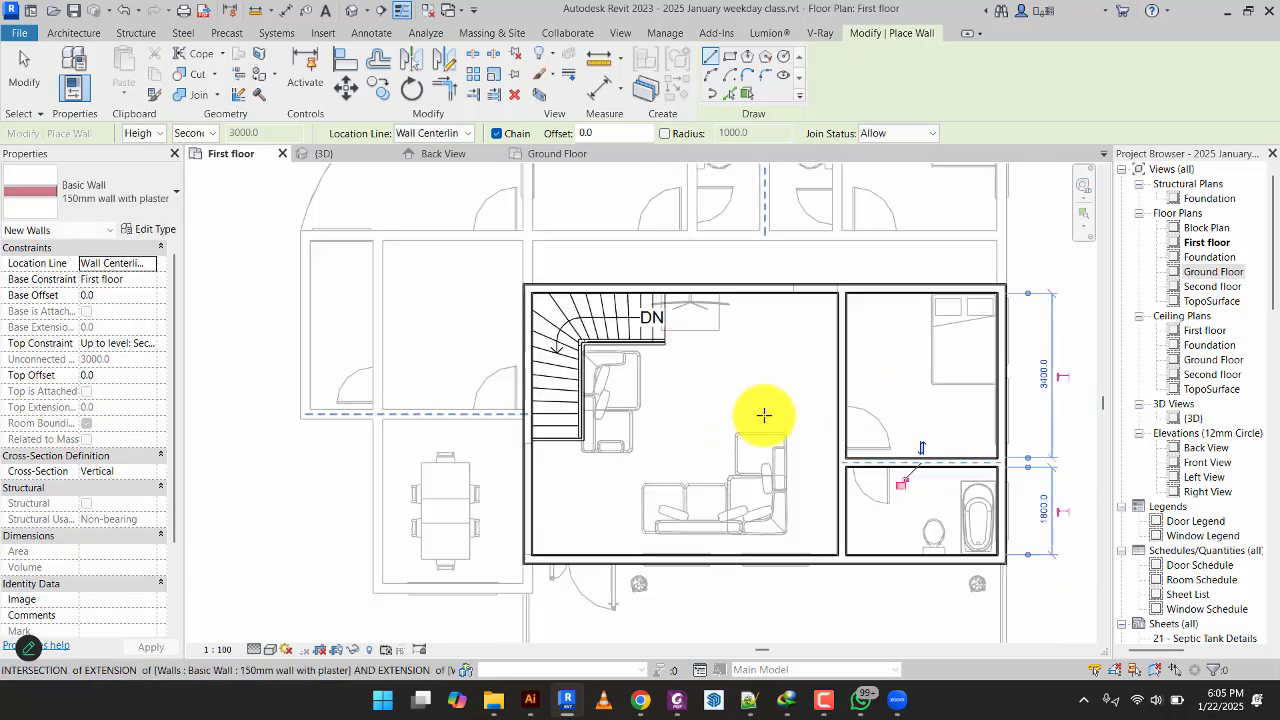
pyautogui.moveTo(763, 414); pyautogui.dragTo(808, 500, button='middle')
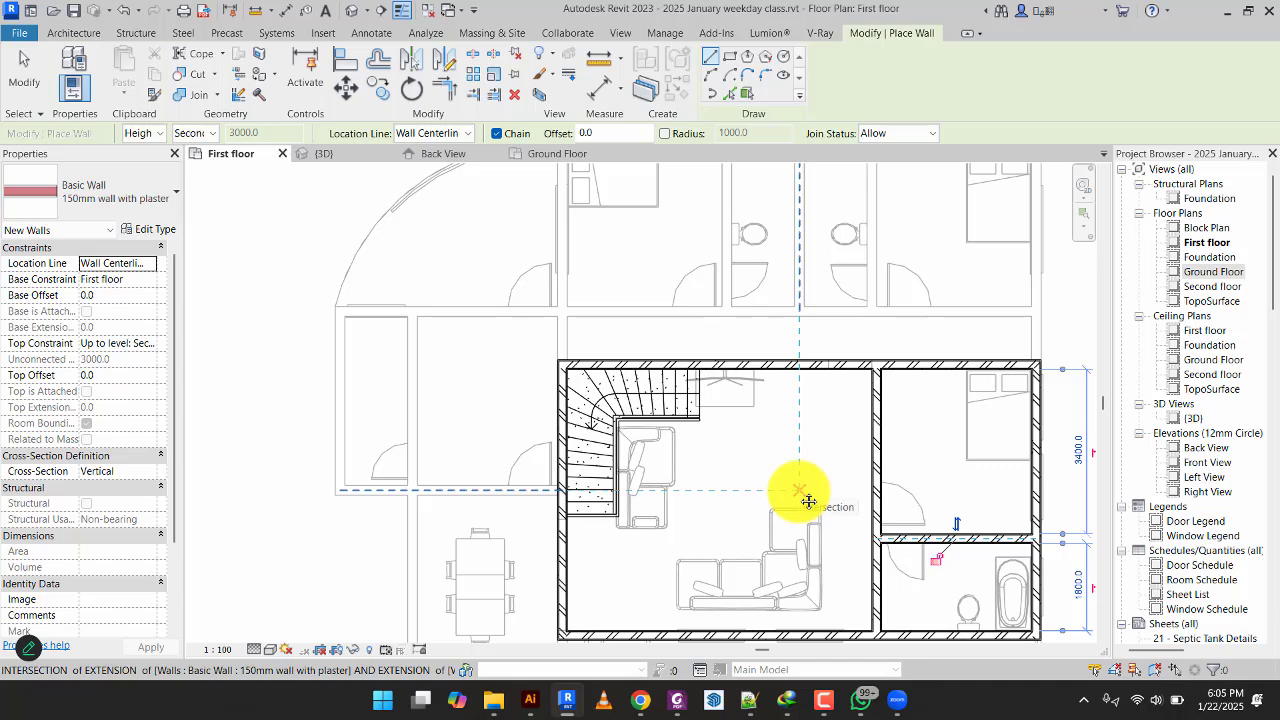
pyautogui.scroll(-1, 808, 500)
pyautogui.moveTo(808, 500); pyautogui.dragTo(832, 438, button='middle')
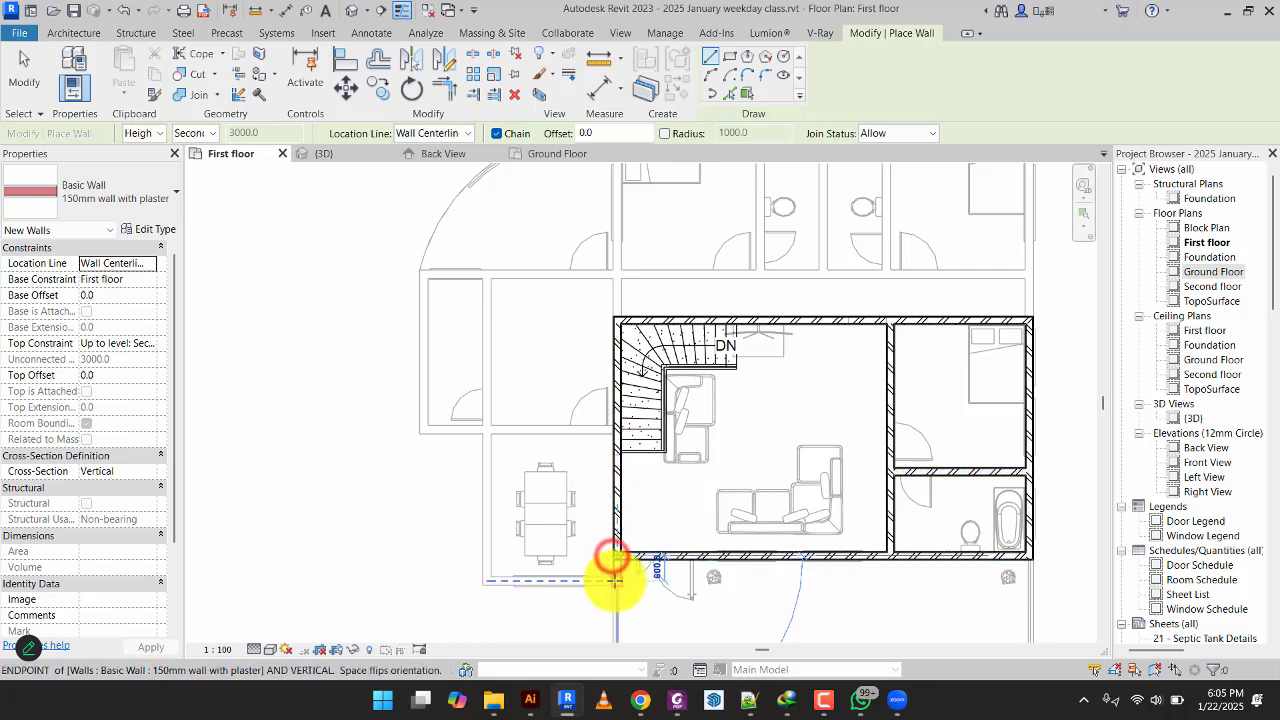
pyautogui.click(614, 578)
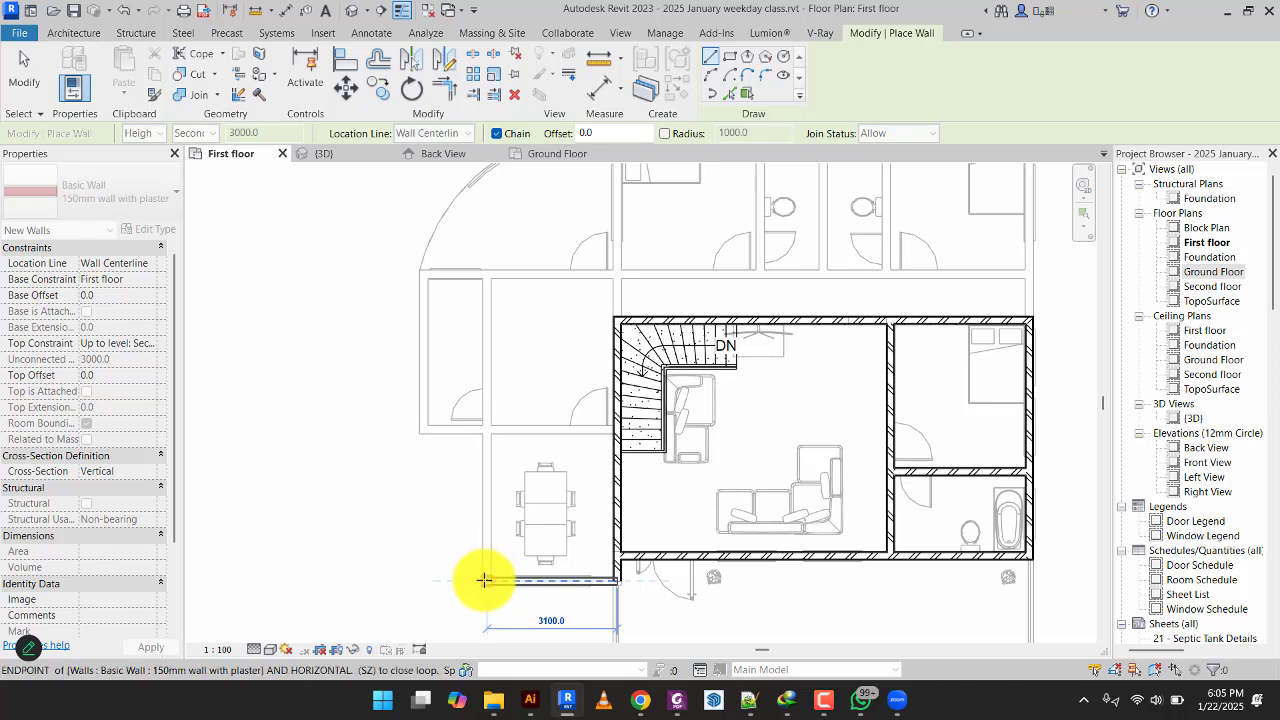
pyautogui.click(485, 580)
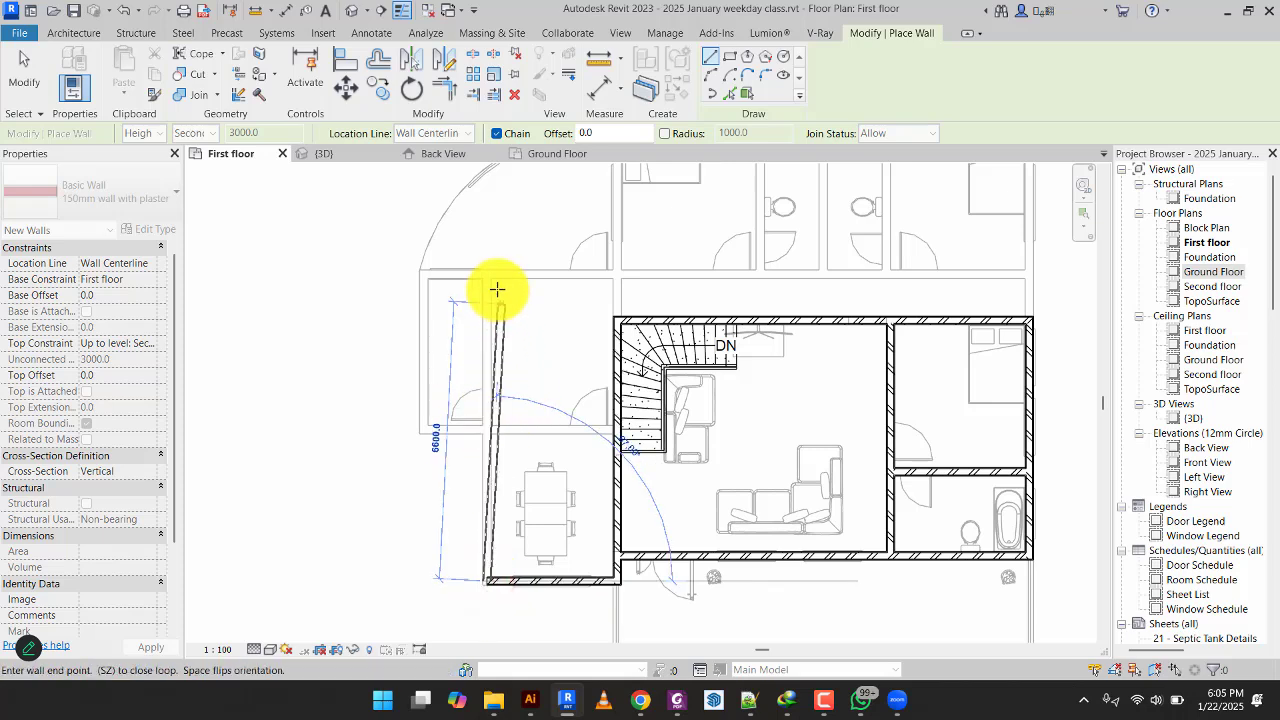
pyautogui.click(487, 271)
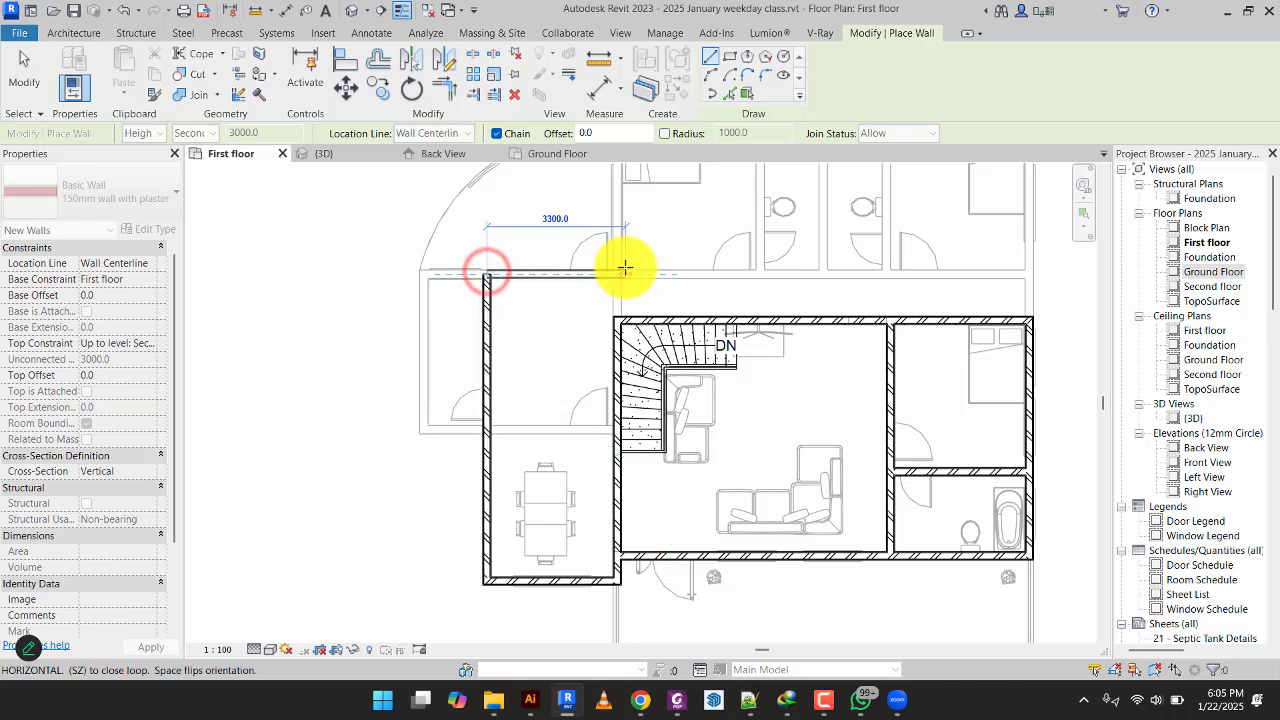
pyautogui.click(620, 272)
pyautogui.click(610, 322)
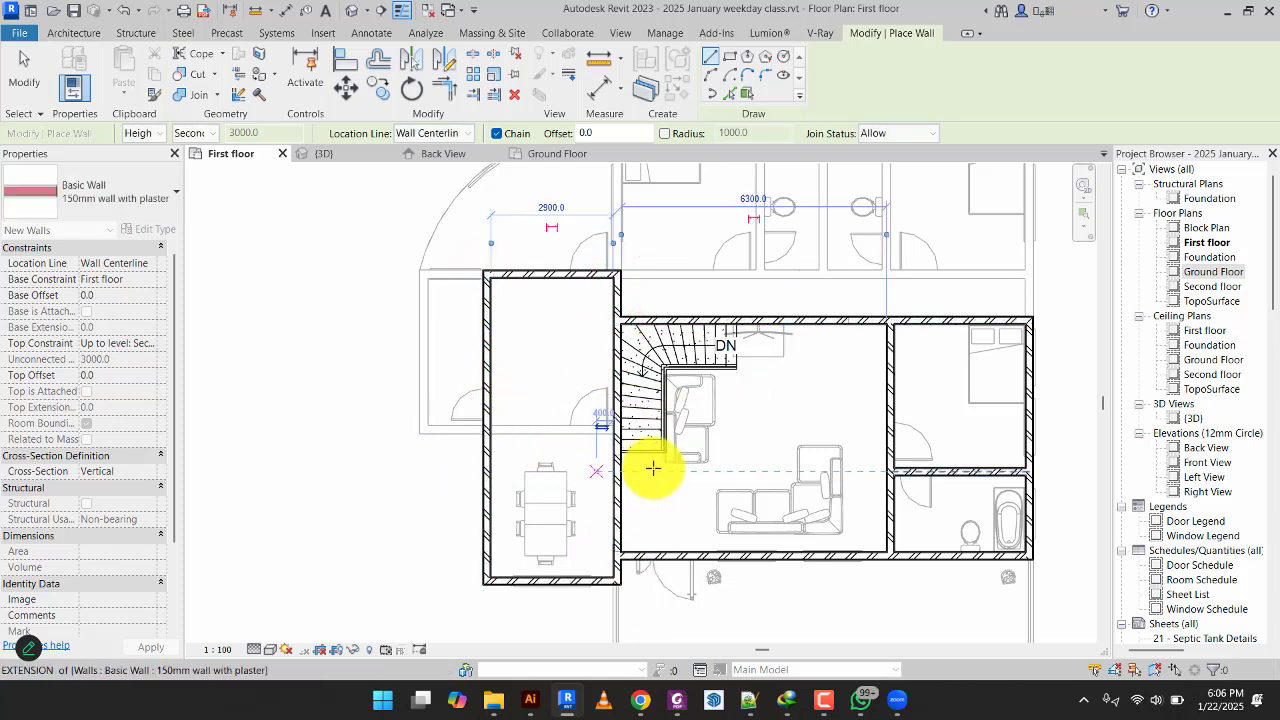
pyautogui.press('Escape')
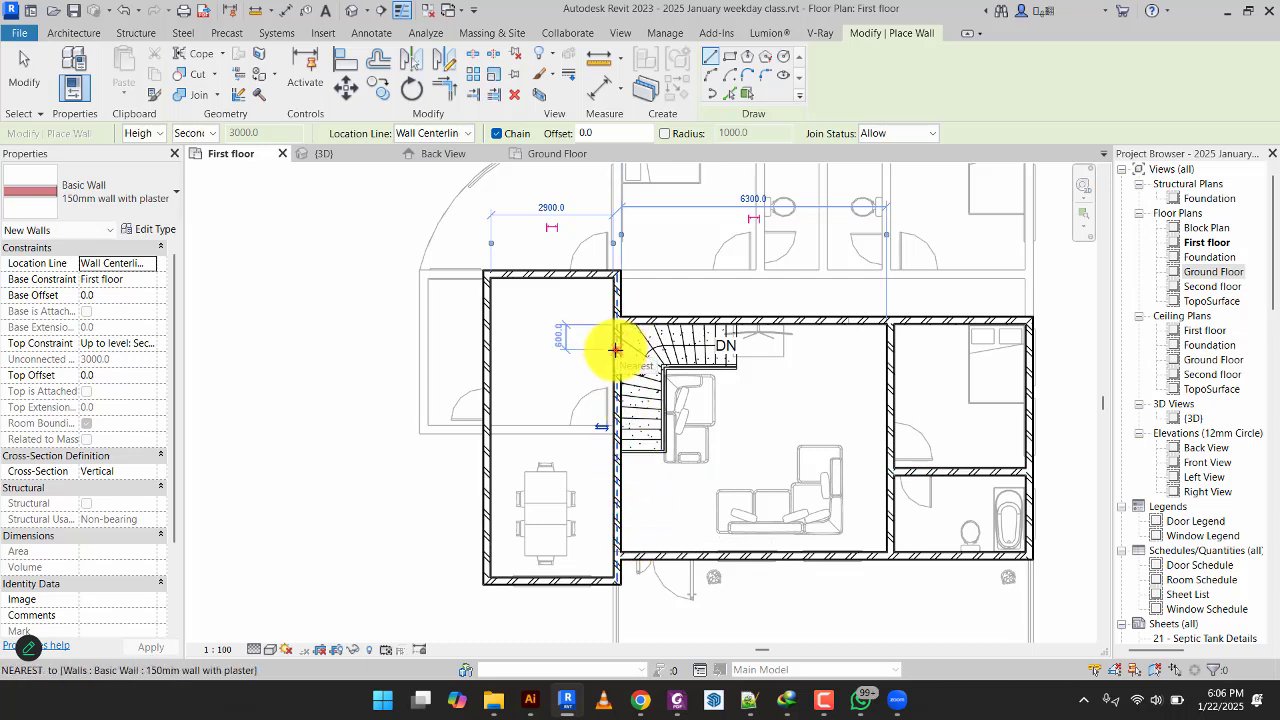
# Add a partition across the dining-side room, about 1600 mm below its upper wall, and end the wall command.
pyautogui.click(615, 350)
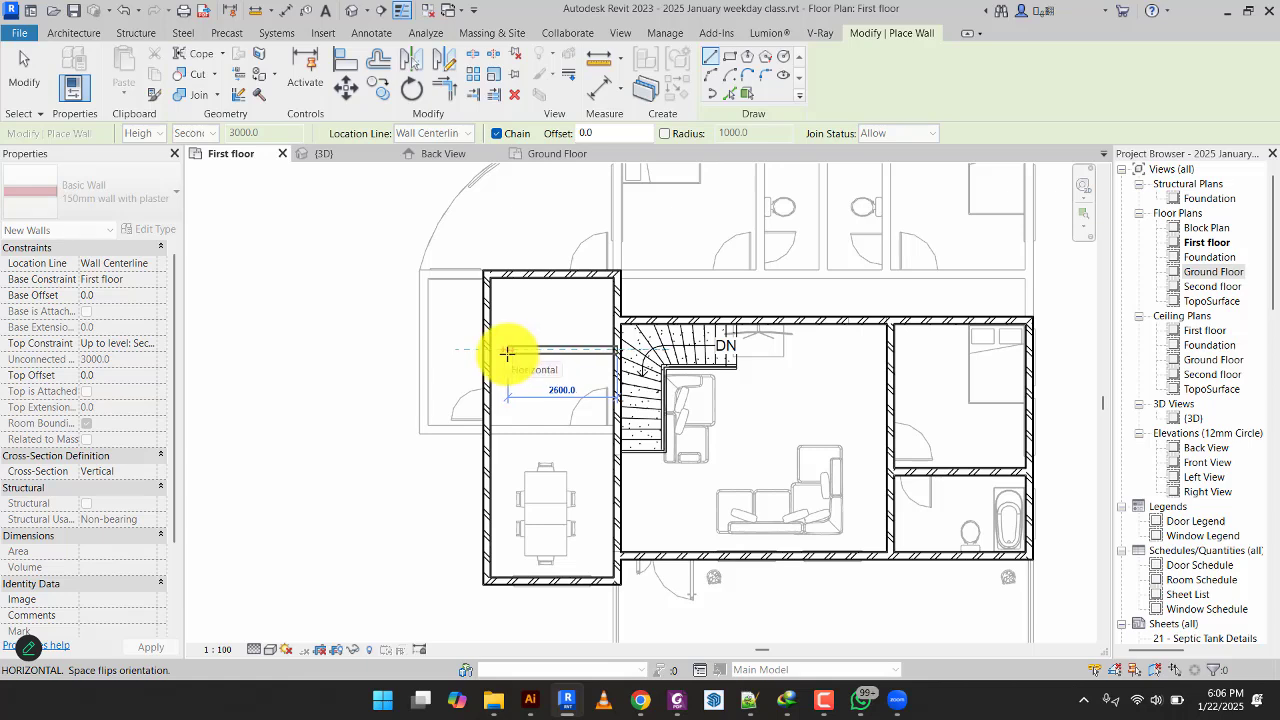
pyautogui.click(491, 356)
pyautogui.press('Escape')
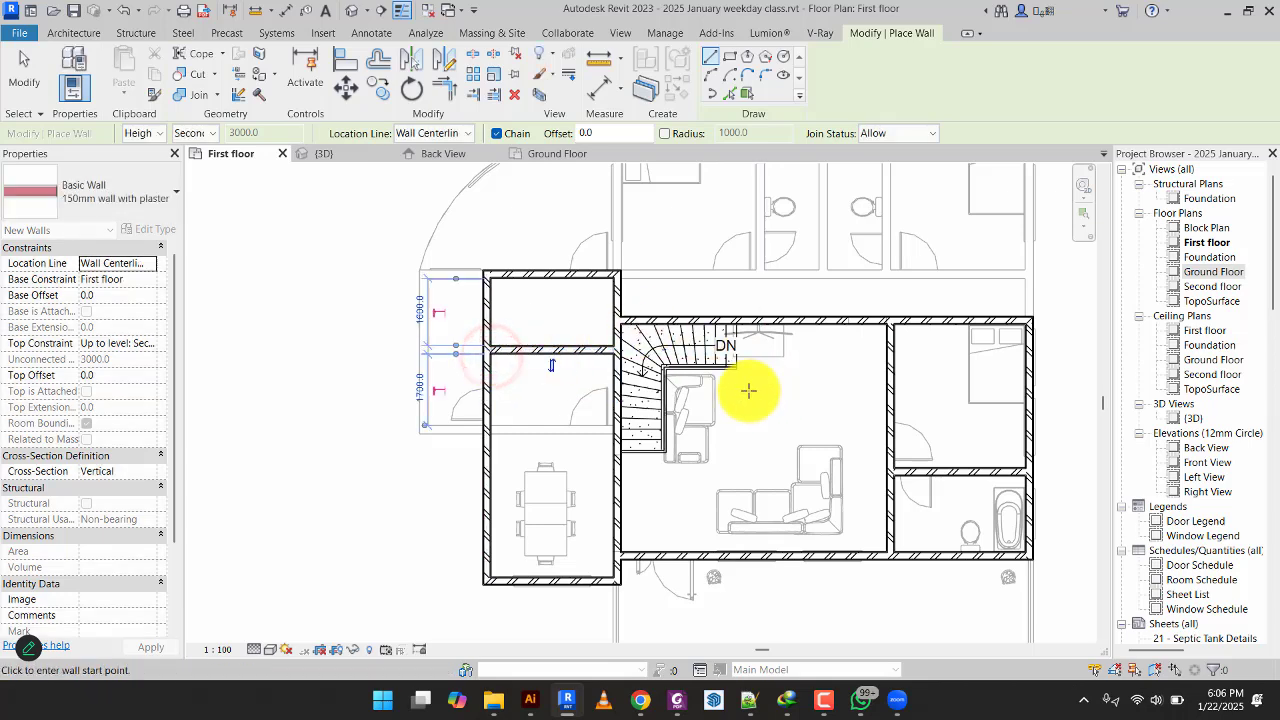
pyautogui.click(16, 70)
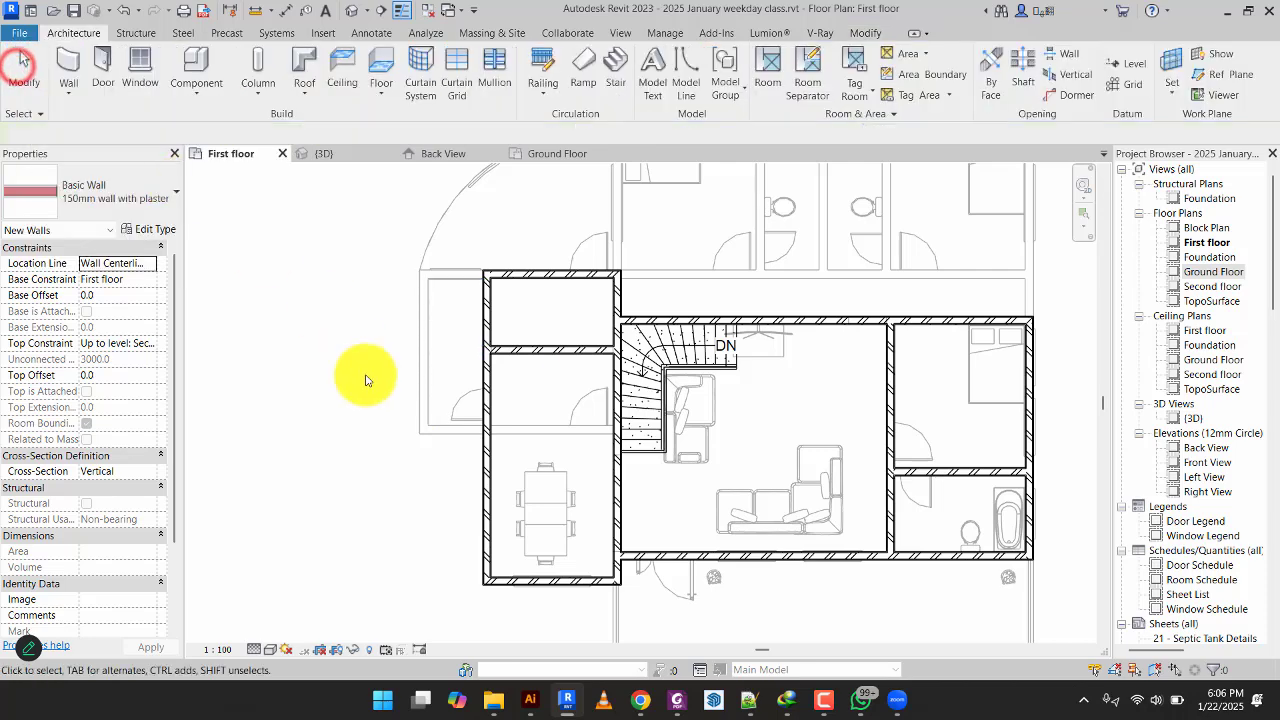
# Move the dining-side outer wall outward onto the ground-floor outer wall line, leaving 4400 mm clear width inside.
pyautogui.click(488, 366)
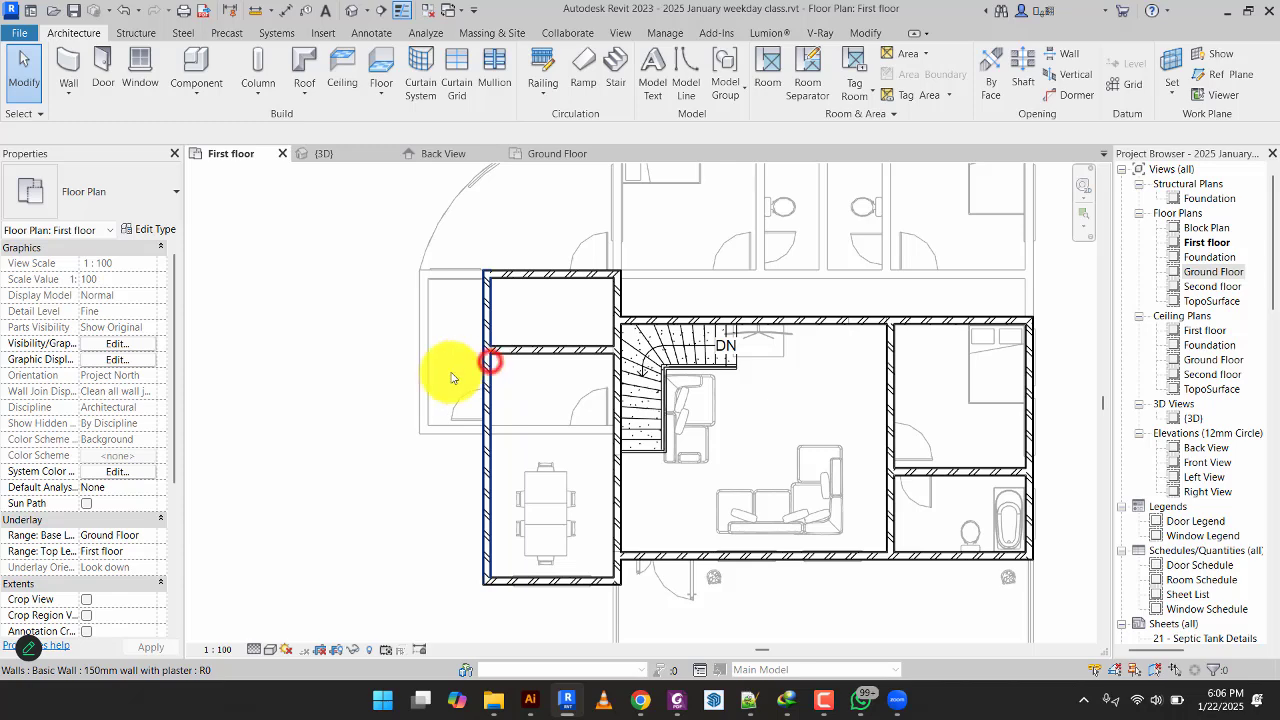
pyautogui.moveTo(488, 370); pyautogui.dragTo(424, 374)
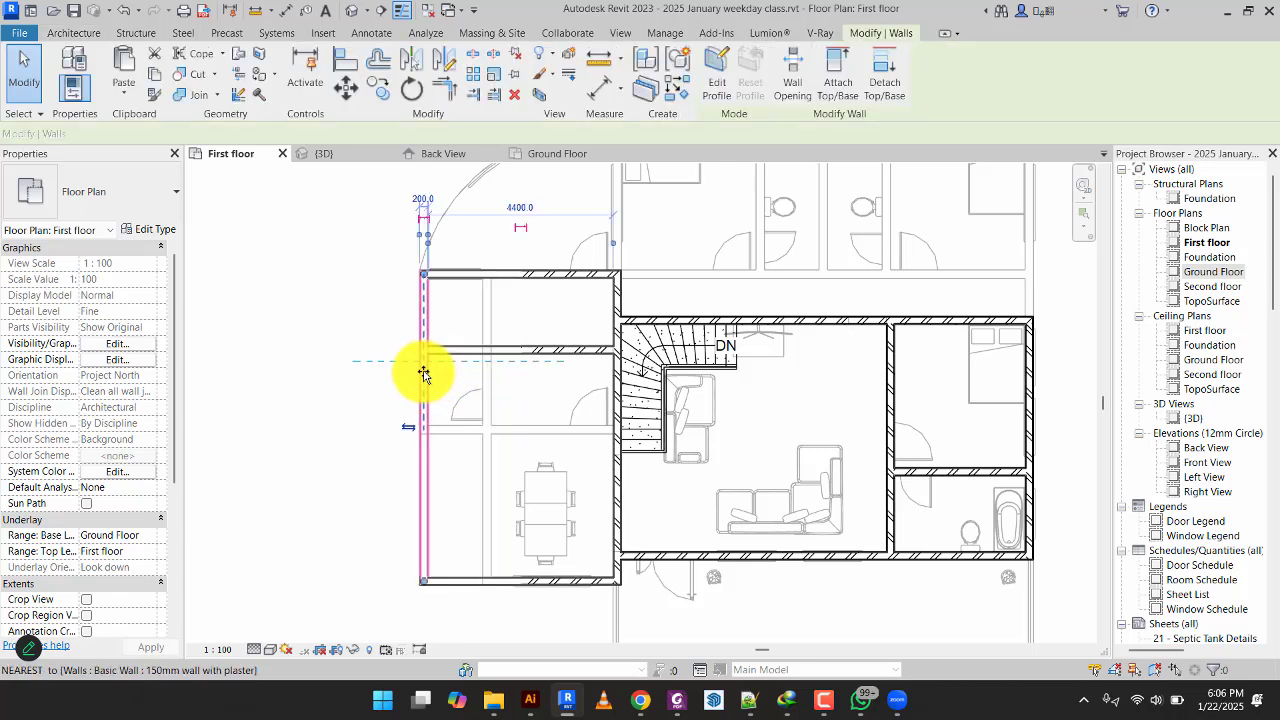
pyautogui.click(303, 380)
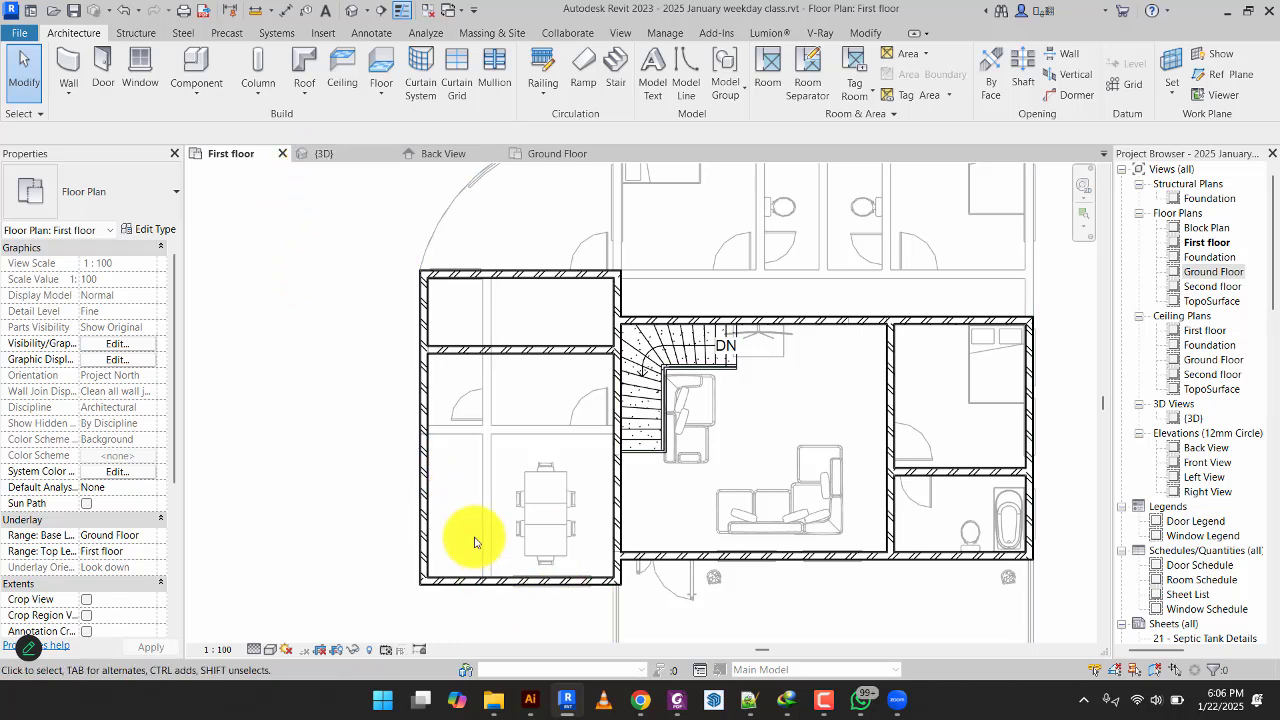
# Examine the new first-floor walls and the overhang above the ground floor from several angles in the 3D view.
pyautogui.click(314, 153)
pyautogui.moveTo(757, 423); pyautogui.dragTo(773, 327, button='middle')
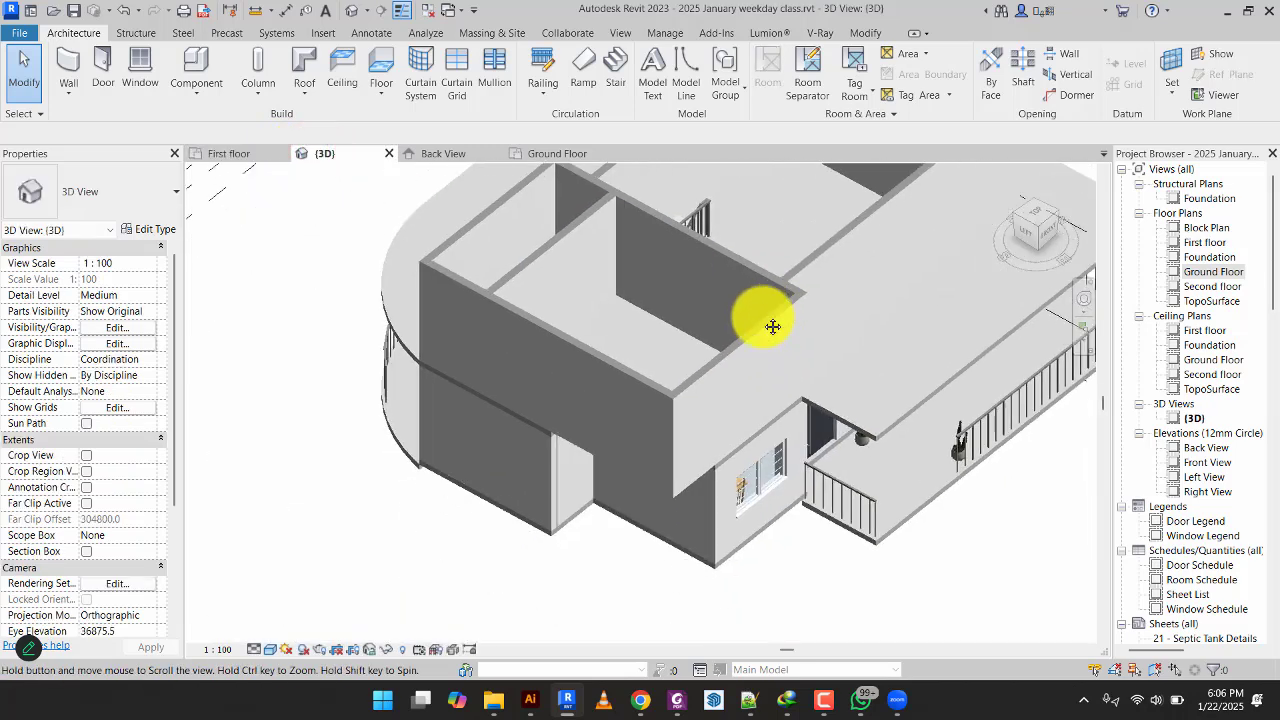
pyautogui.keyDown('shift'); pyautogui.moveTo(671, 509); pyautogui.dragTo(640, 334, button='middle'); pyautogui.keyUp('shift')
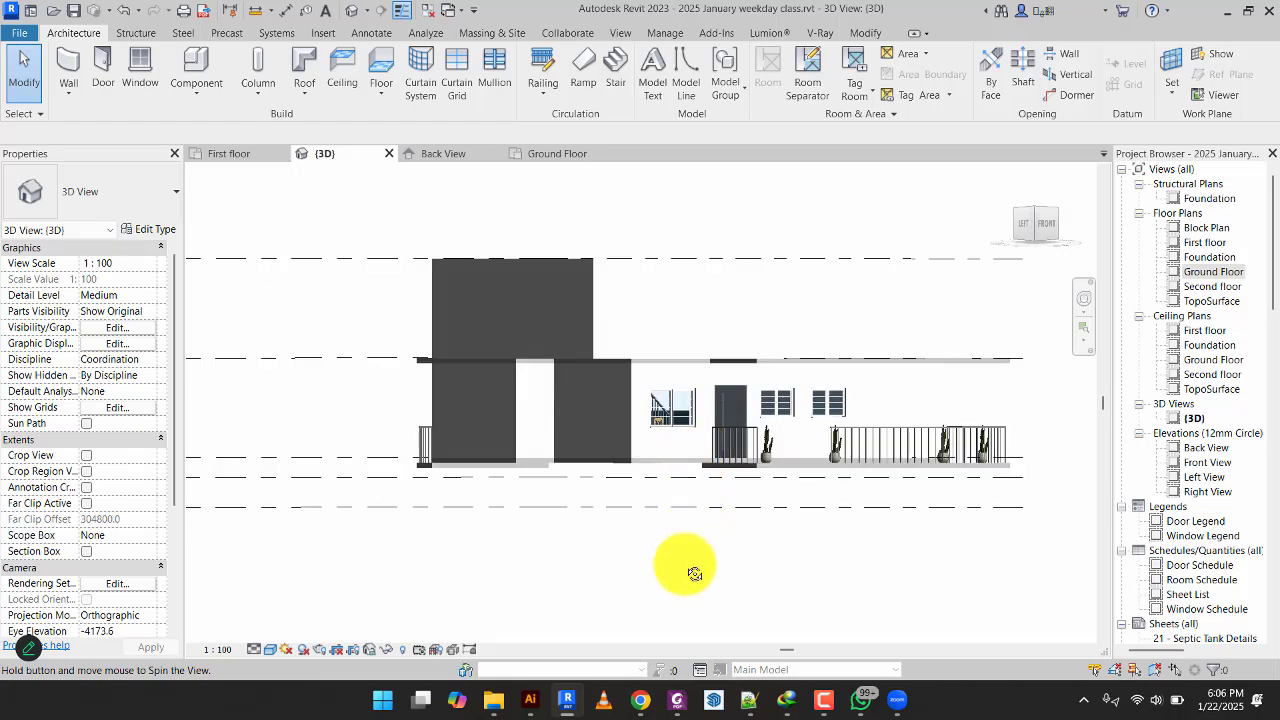
pyautogui.moveTo(695, 574)
pyautogui.keyDown('shift'); pyautogui.mouseDown(button='middle')
pyautogui.moveTo(685, 606)
pyautogui.moveTo(677, 571)
pyautogui.moveTo(723, 531)
pyautogui.moveTo(814, 546)
pyautogui.moveTo(785, 594)
pyautogui.moveTo(660, 597)
pyautogui.moveTo(674, 466)
pyautogui.moveTo(774, 372)
pyautogui.moveTo(666, 289)
pyautogui.moveTo(646, 380)
pyautogui.moveTo(654, 551)
pyautogui.moveTo(740, 583)
pyautogui.moveTo(857, 567)
pyautogui.moveTo(723, 586)
pyautogui.moveTo(703, 577)
pyautogui.mouseUp(button='middle'); pyautogui.keyUp('shift')
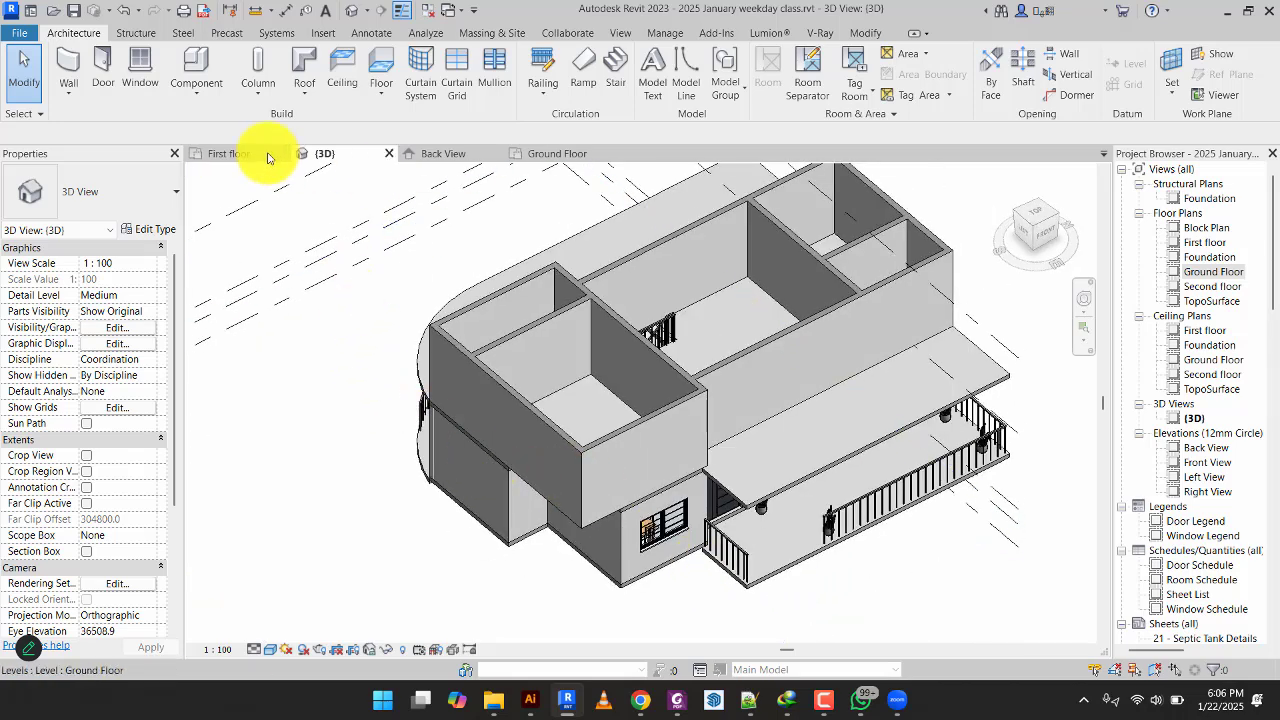
# In the First floor plan, move the dining-side partition toward the lower wall, leaving 2100 mm clear between them.
pyautogui.click(229, 153)
pyautogui.moveTo(561, 531); pyautogui.dragTo(585, 574, button='middle')
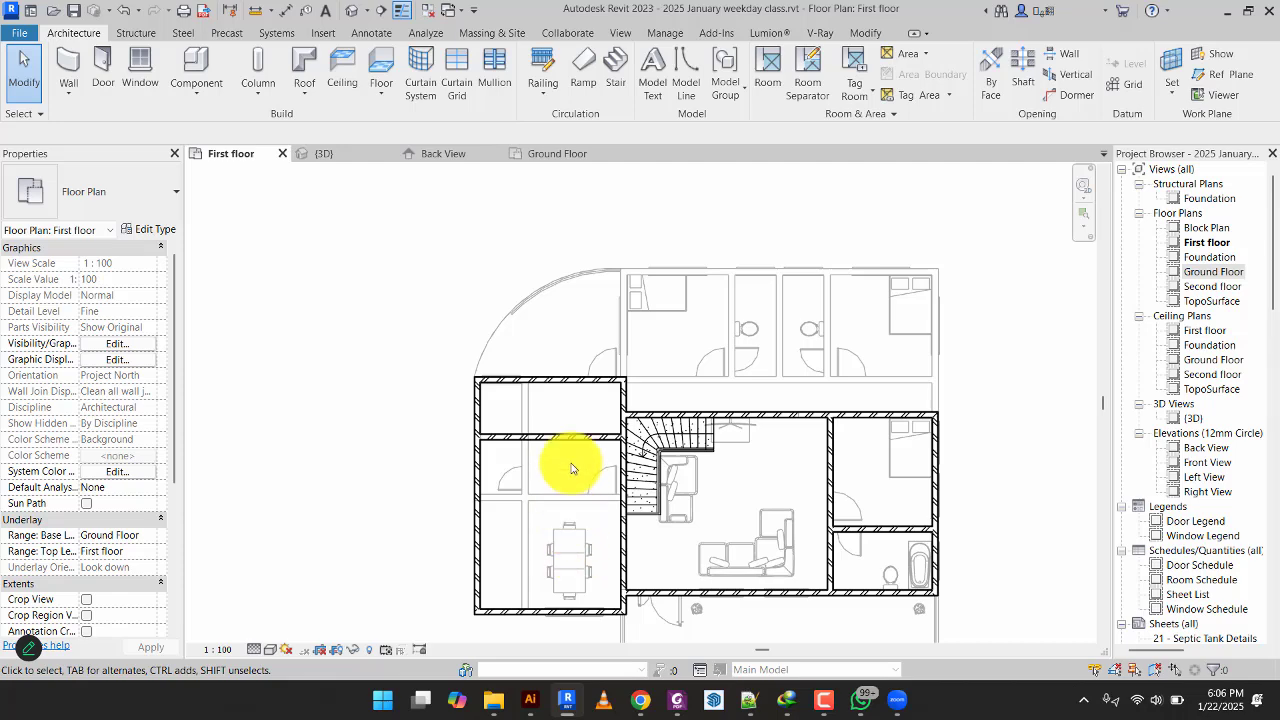
pyautogui.moveTo(571, 440); pyautogui.dragTo(555, 542)
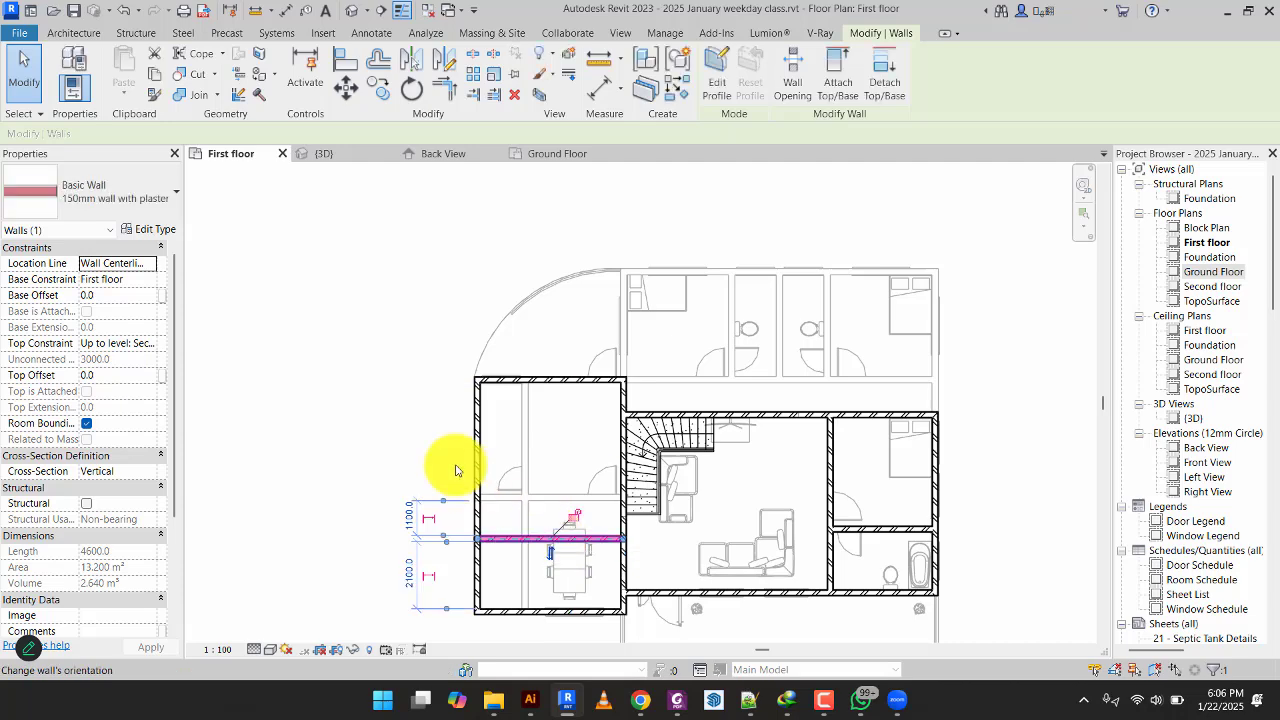
pyautogui.click(407, 398)
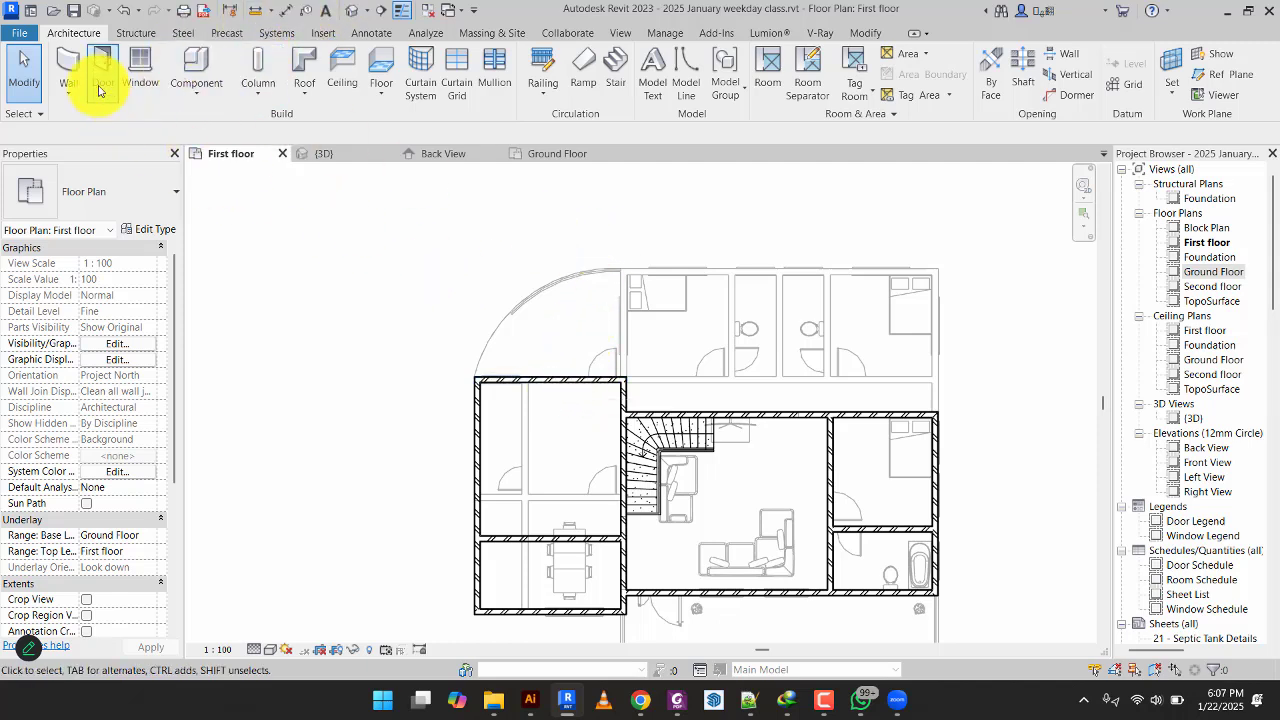
# Add a 1100mm railing along the curved balcony edge on the first floor, picking the arc with a 75 mm offset.
pyautogui.click(546, 67)
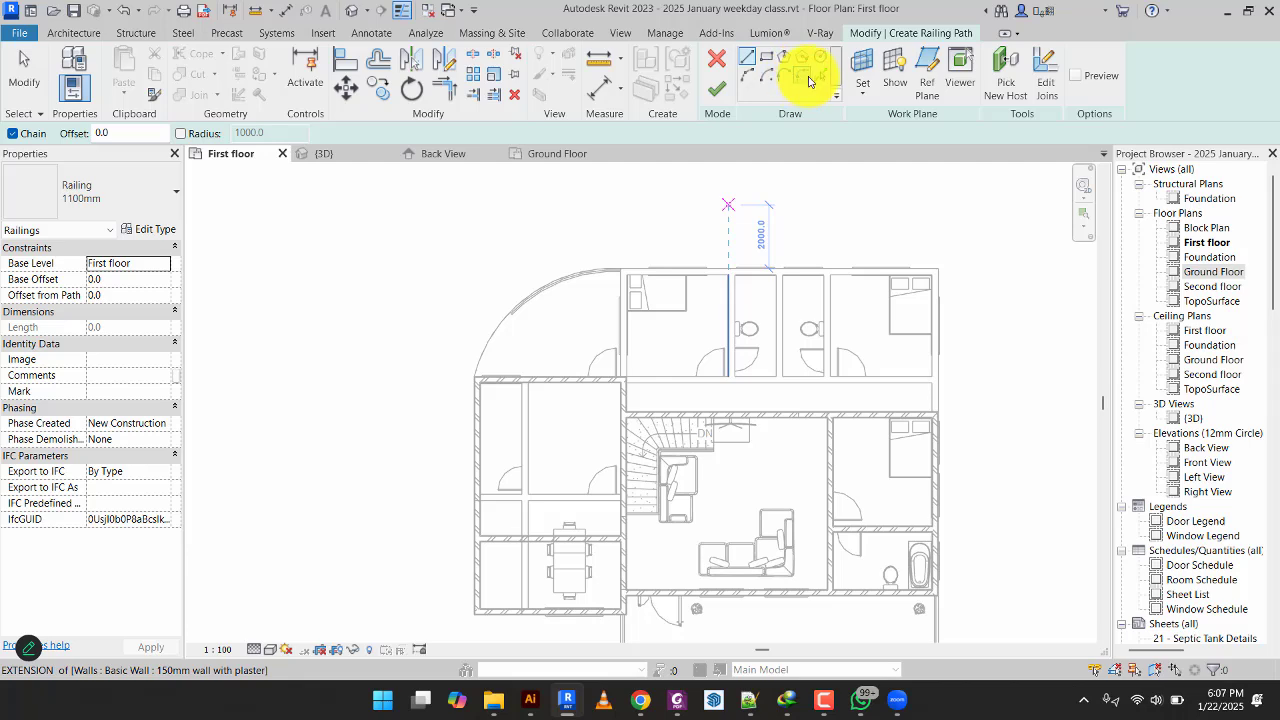
pyautogui.click(821, 79)
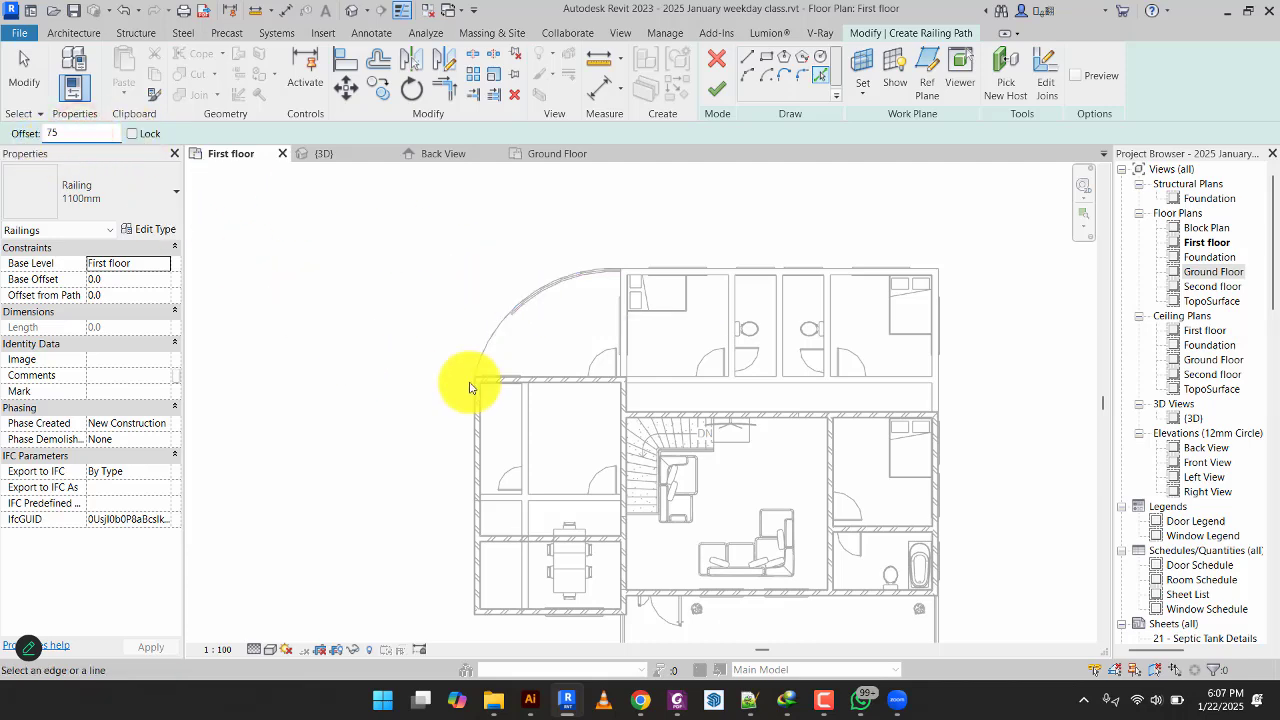
pyautogui.click(497, 330)
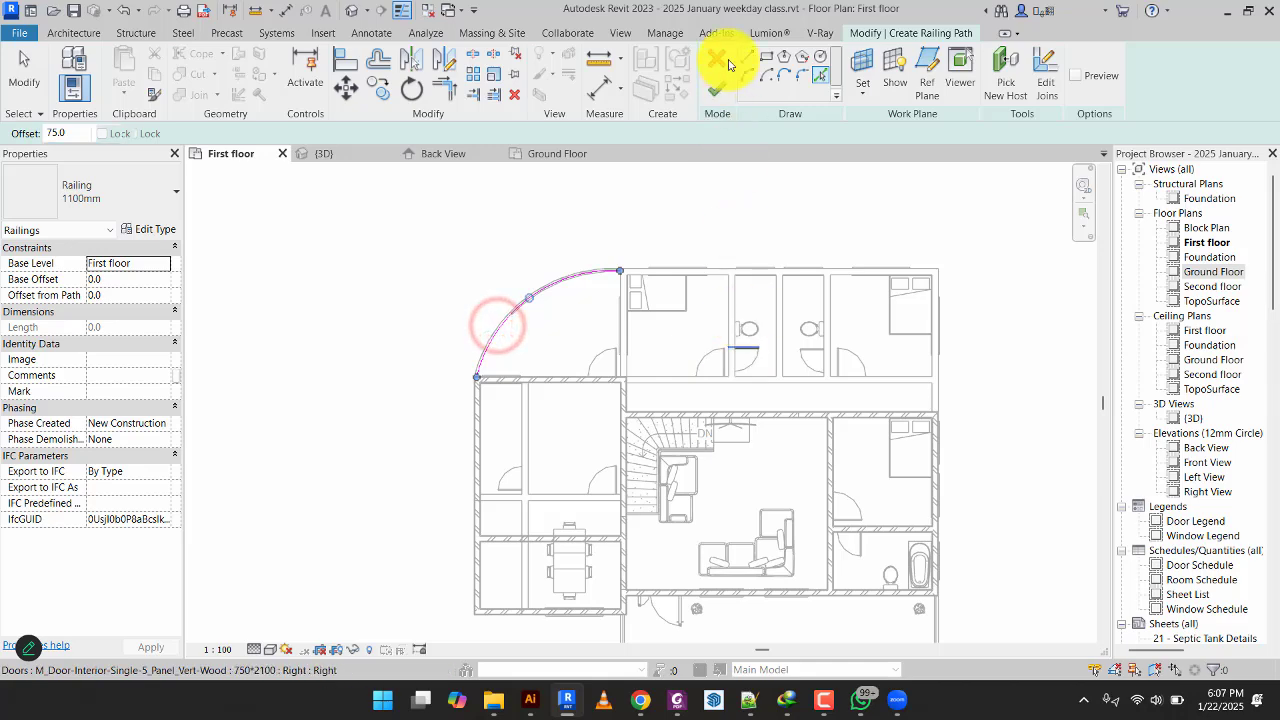
pyautogui.click(716, 89)
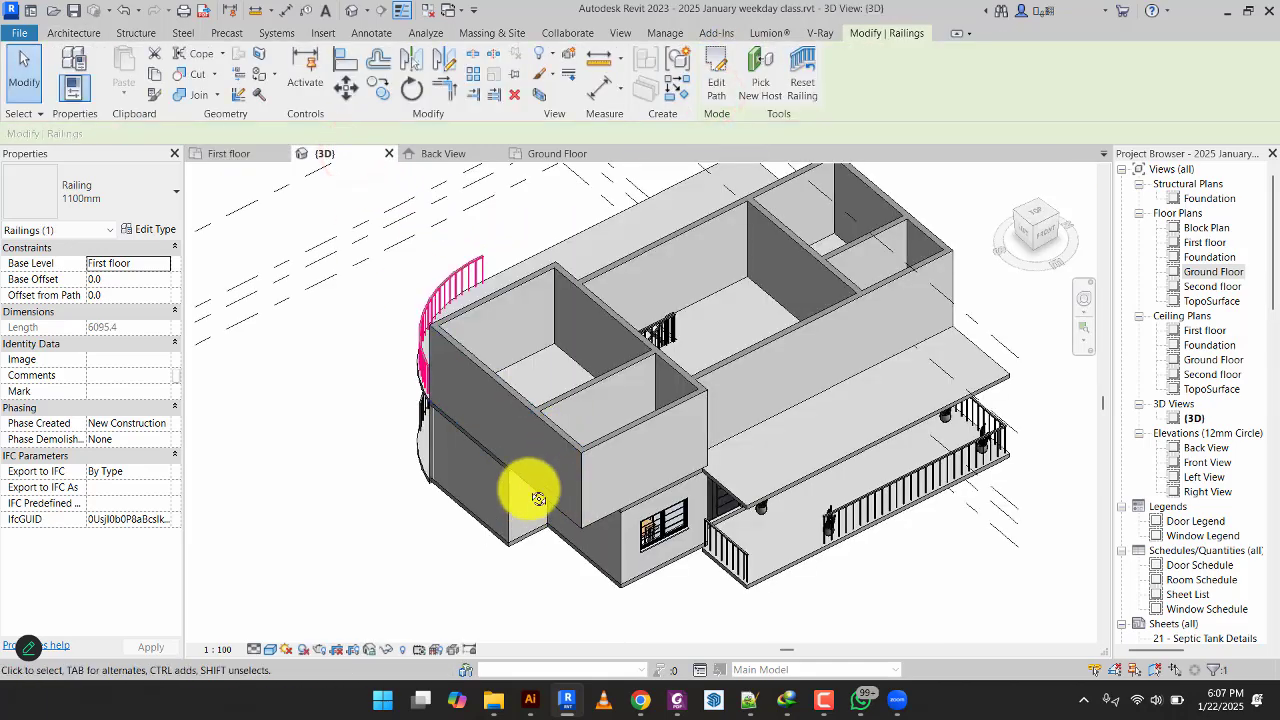
pyautogui.keyDown('shift'); pyautogui.moveTo(534, 494); pyautogui.dragTo(650, 400, button='middle'); pyautogui.keyUp('shift')
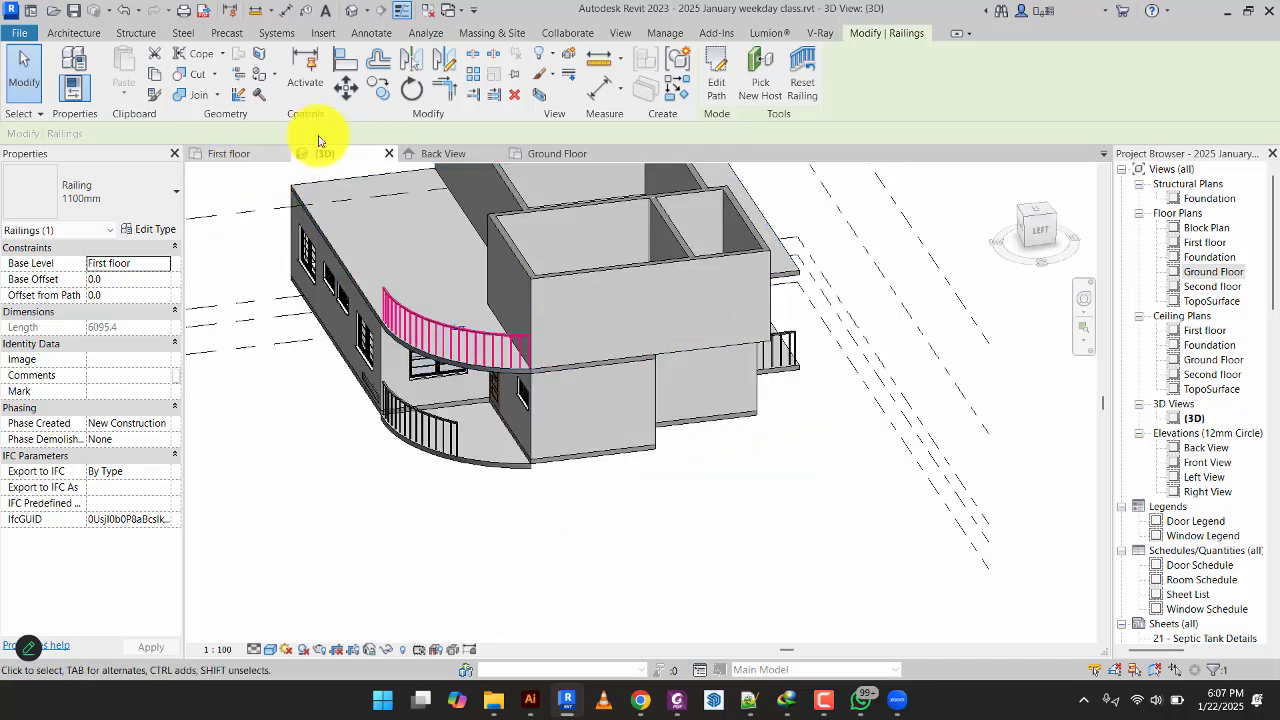
# In the First floor plan, extend the long wall beside the stair up to the upper end of the curved balcony railing.
pyautogui.click(222, 153)
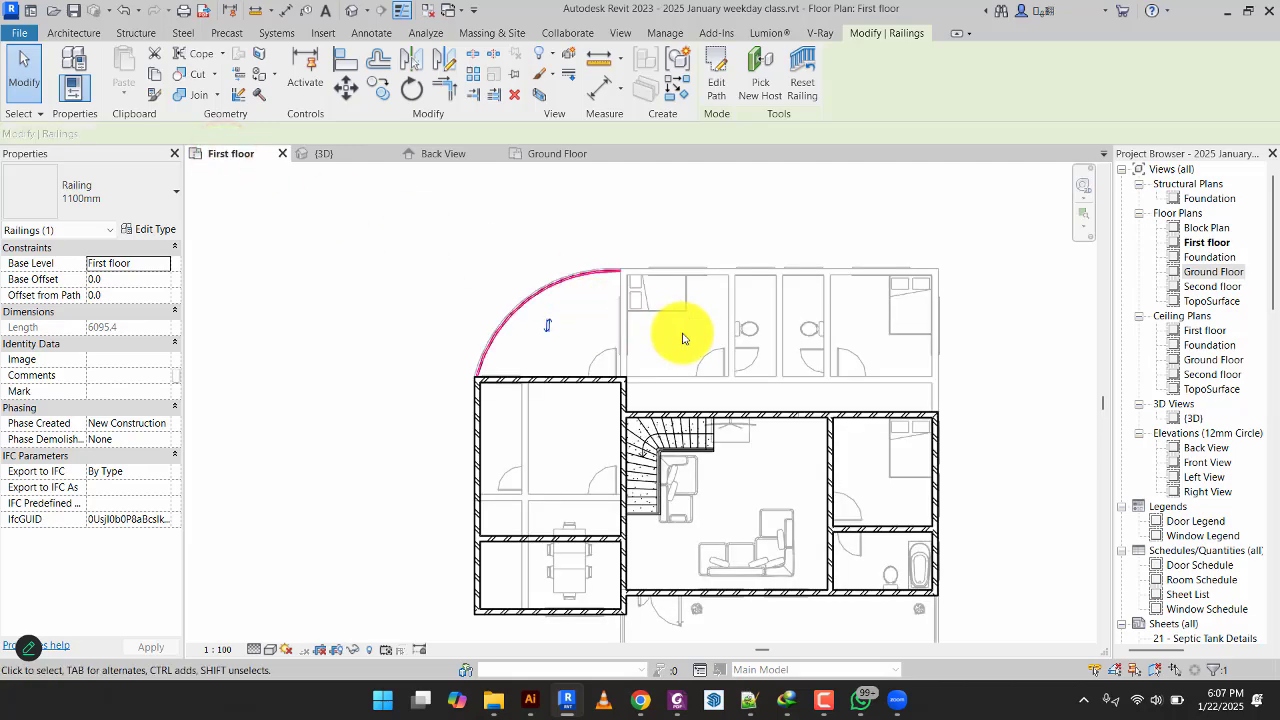
pyautogui.click(627, 395)
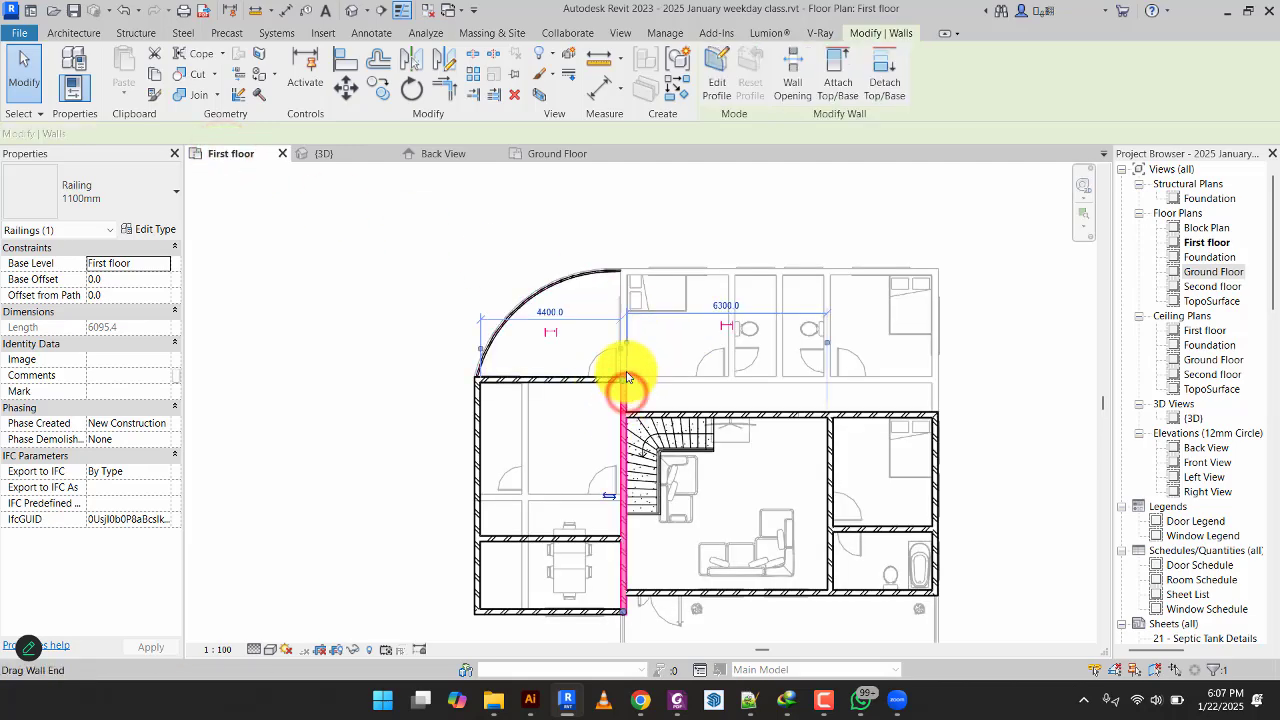
pyautogui.moveTo(619, 373); pyautogui.dragTo(623, 271)
pyautogui.click(353, 238)
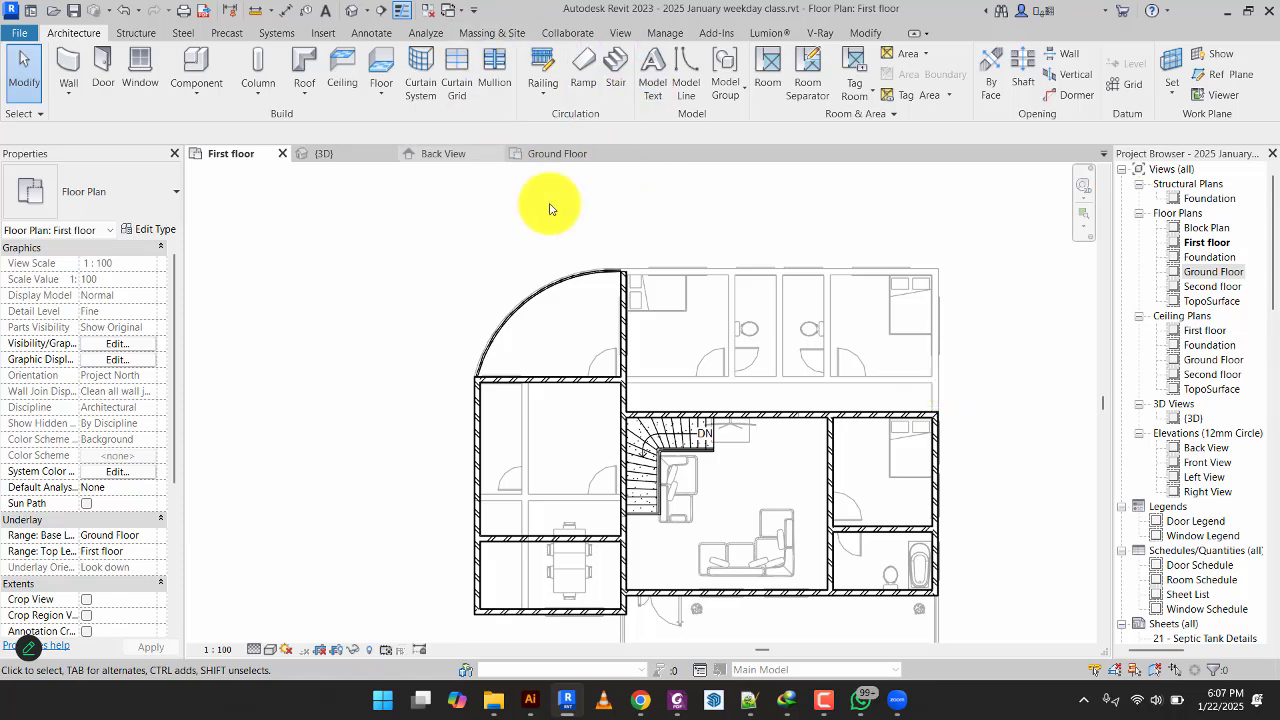
# Enclose the upper room with matching walls: 6400 mm across, 3400 mm down, and back to the wall beside the balcony.
pyautogui.click(625, 340)
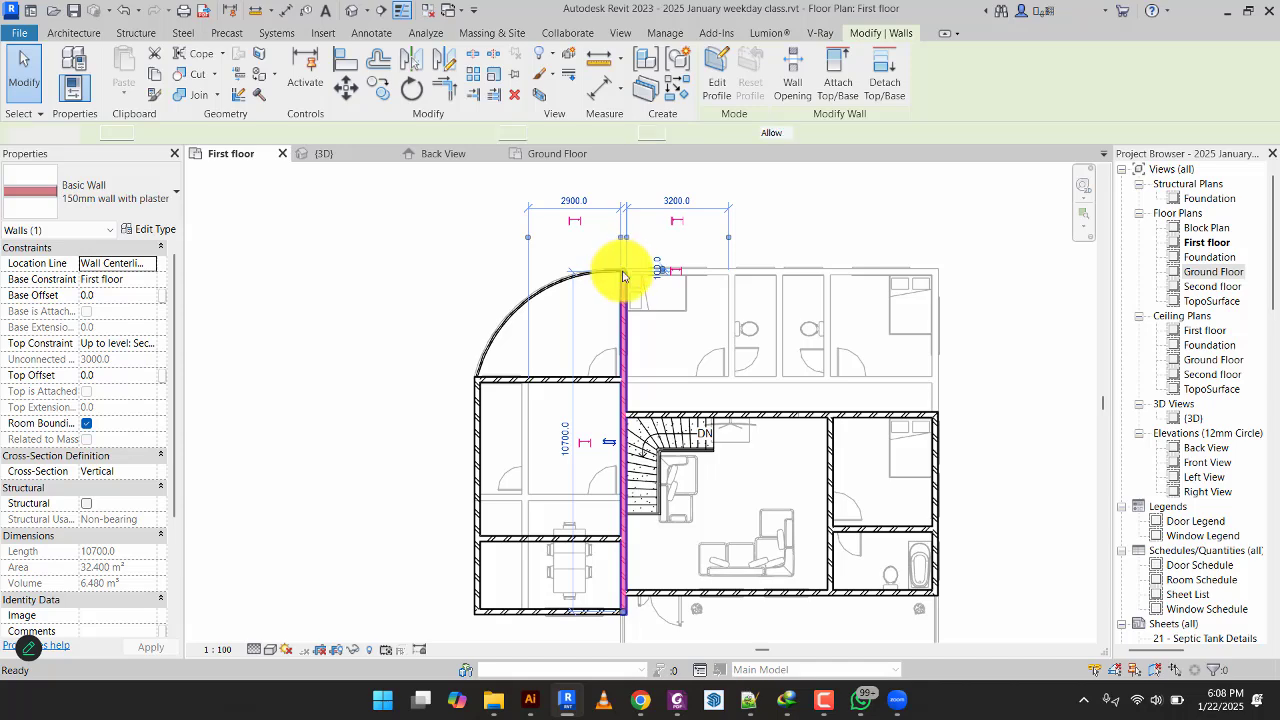
pyautogui.press('c')
pyautogui.press('s')
pyautogui.click(623, 271)
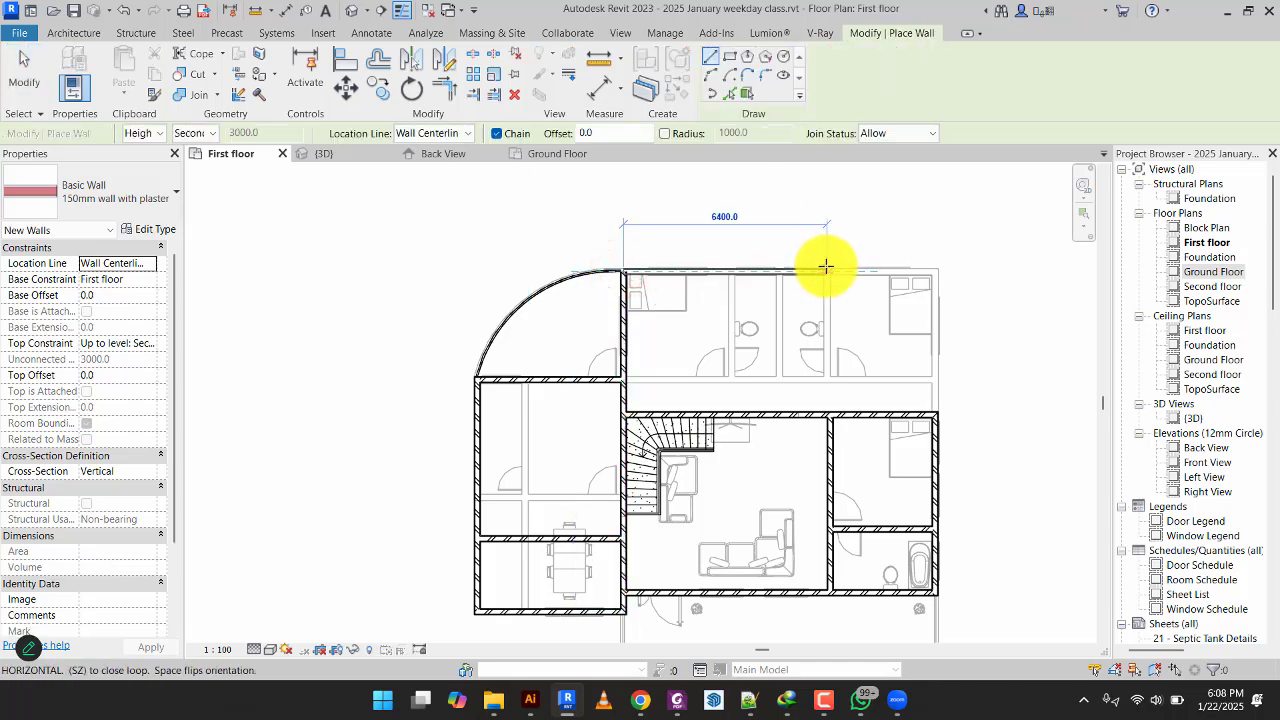
pyautogui.scroll(2, 826, 265)
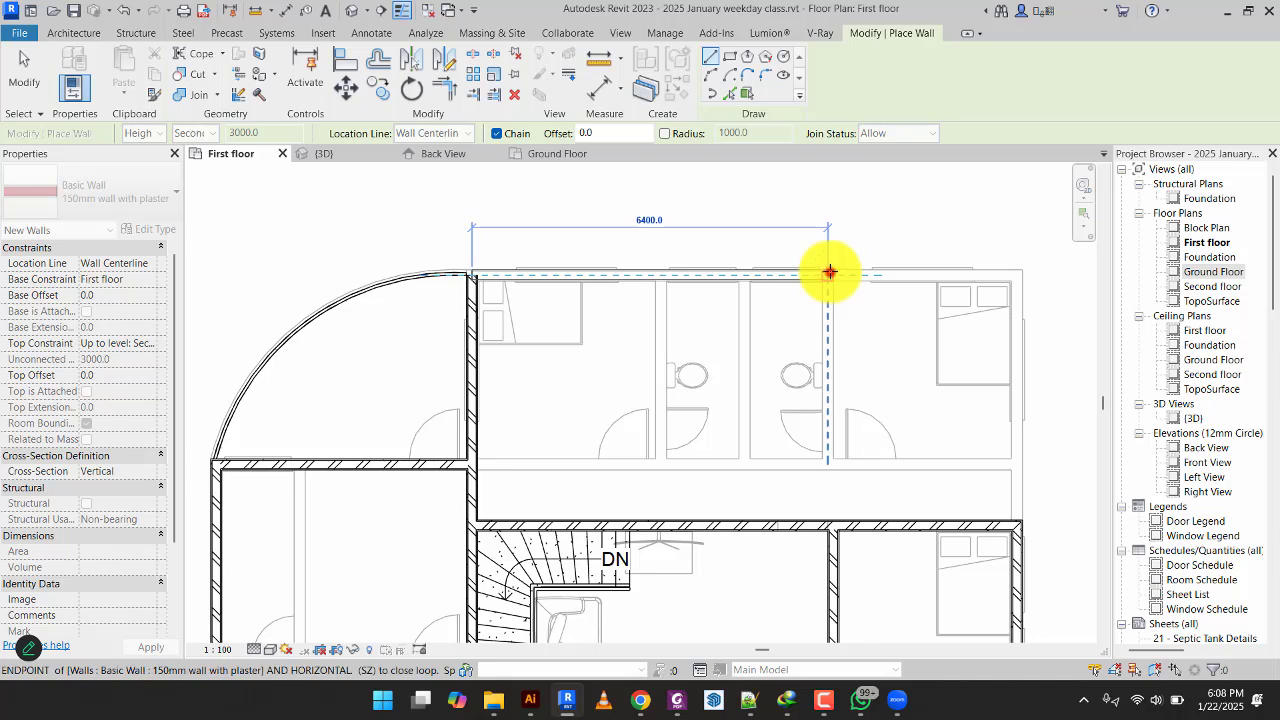
pyautogui.click(830, 271)
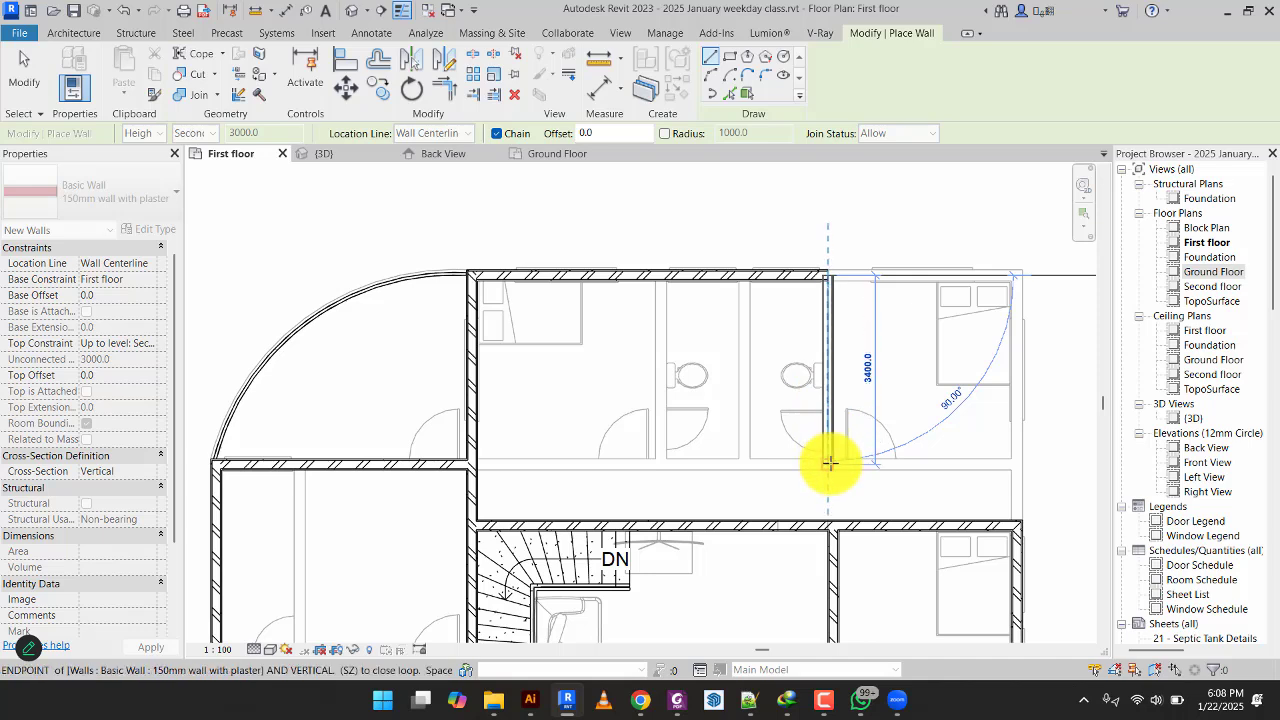
pyautogui.click(830, 465)
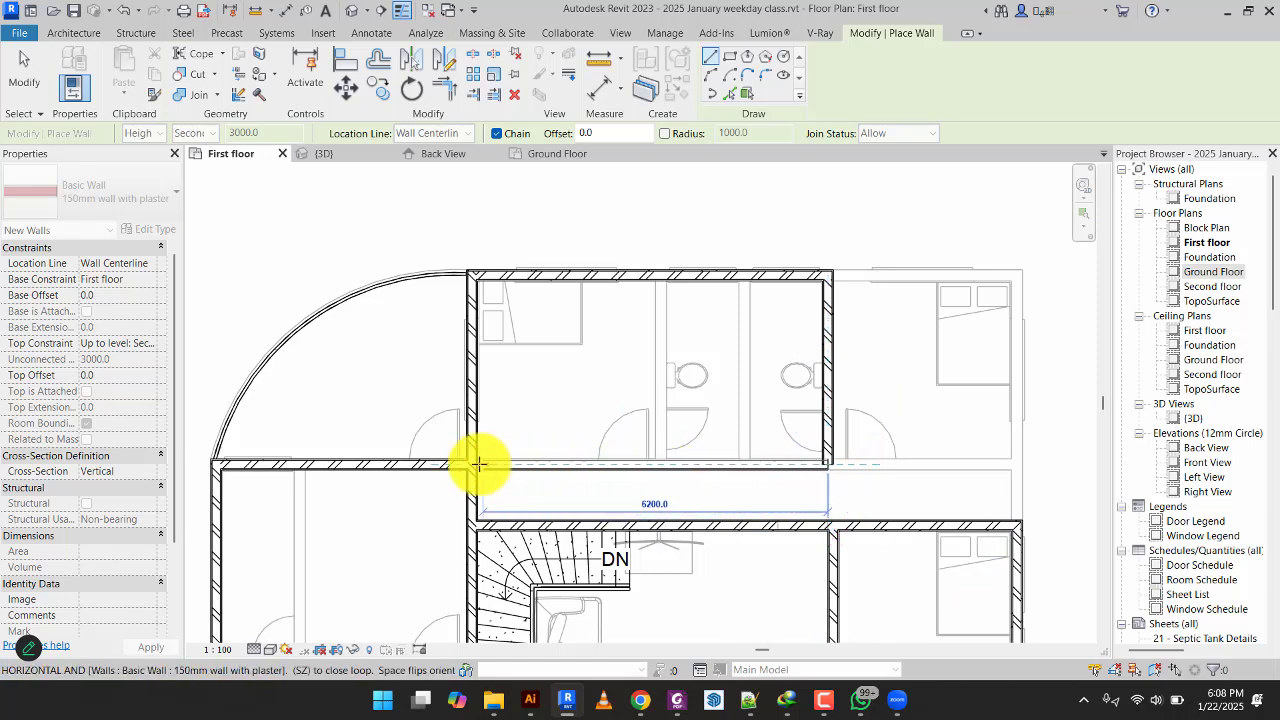
pyautogui.click(471, 461)
pyautogui.press('Escape')
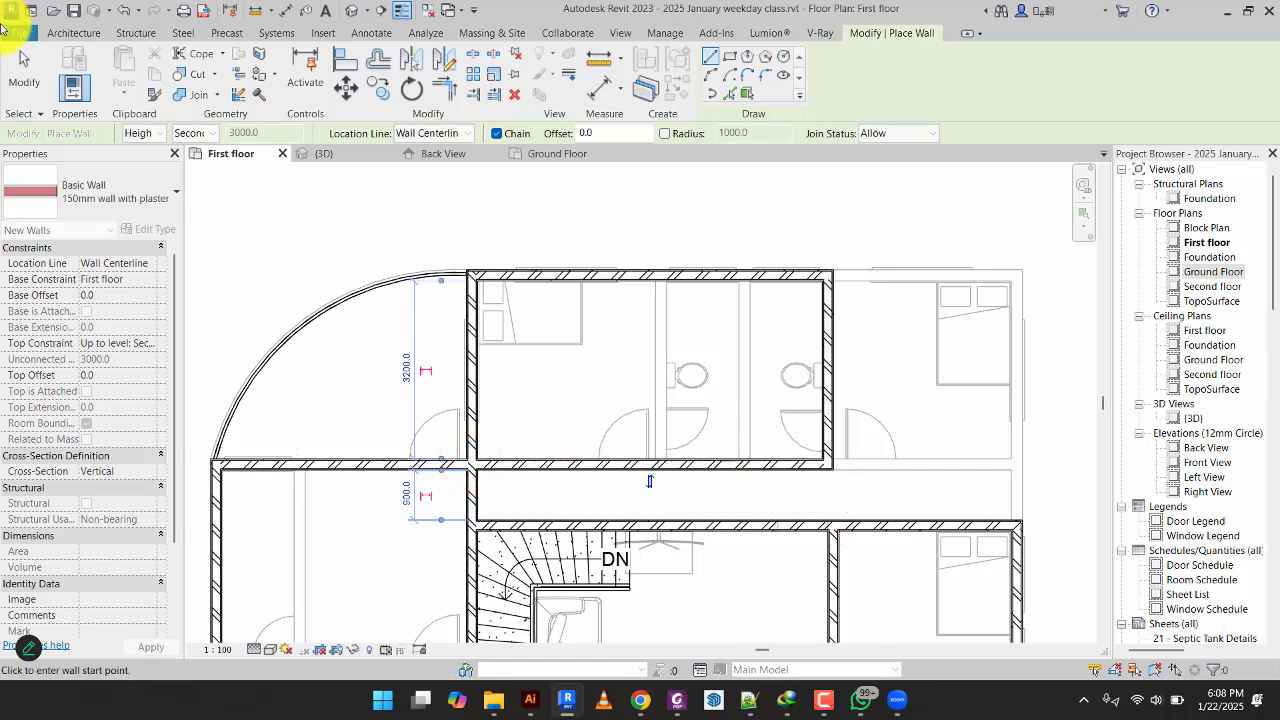
pyautogui.click(6, 68)
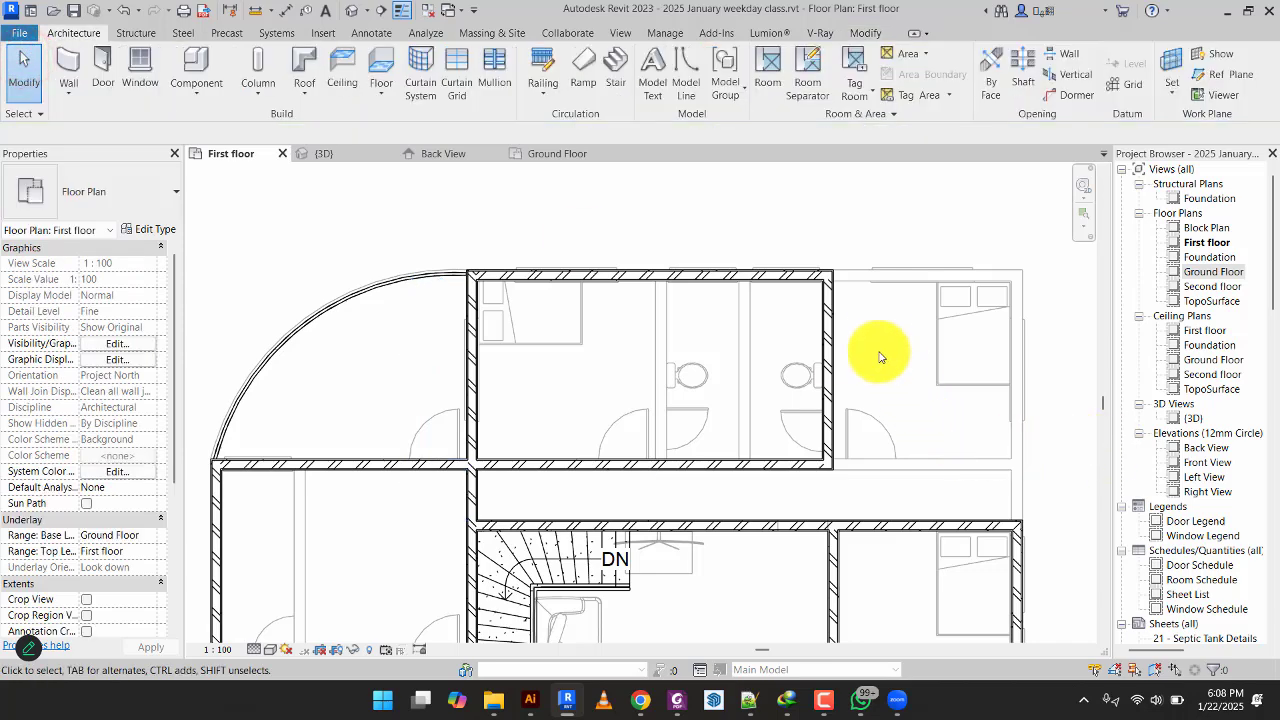
# Extend the corridor's upper wall to the bedroom-side outer wall line, and lengthen that outer wall to 6700 mm to meet it.
pyautogui.scroll(-2, 955, 415)
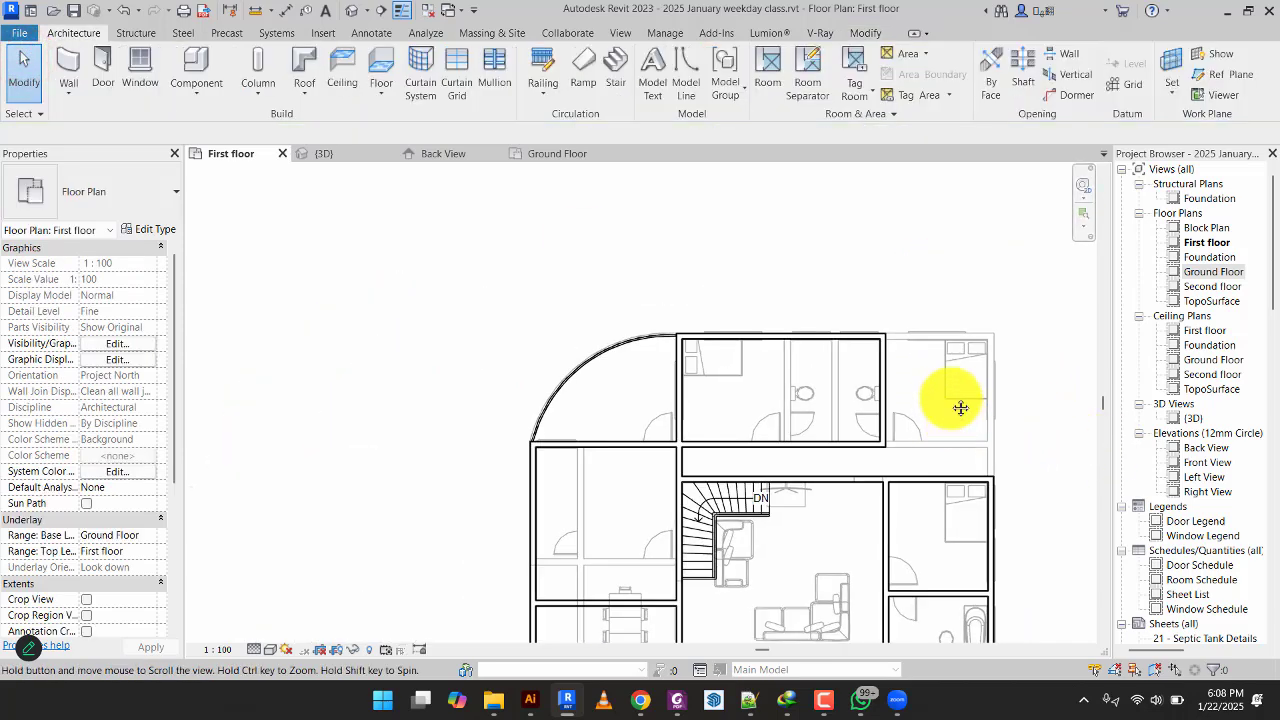
pyautogui.moveTo(957, 405); pyautogui.dragTo(891, 291, button='middle')
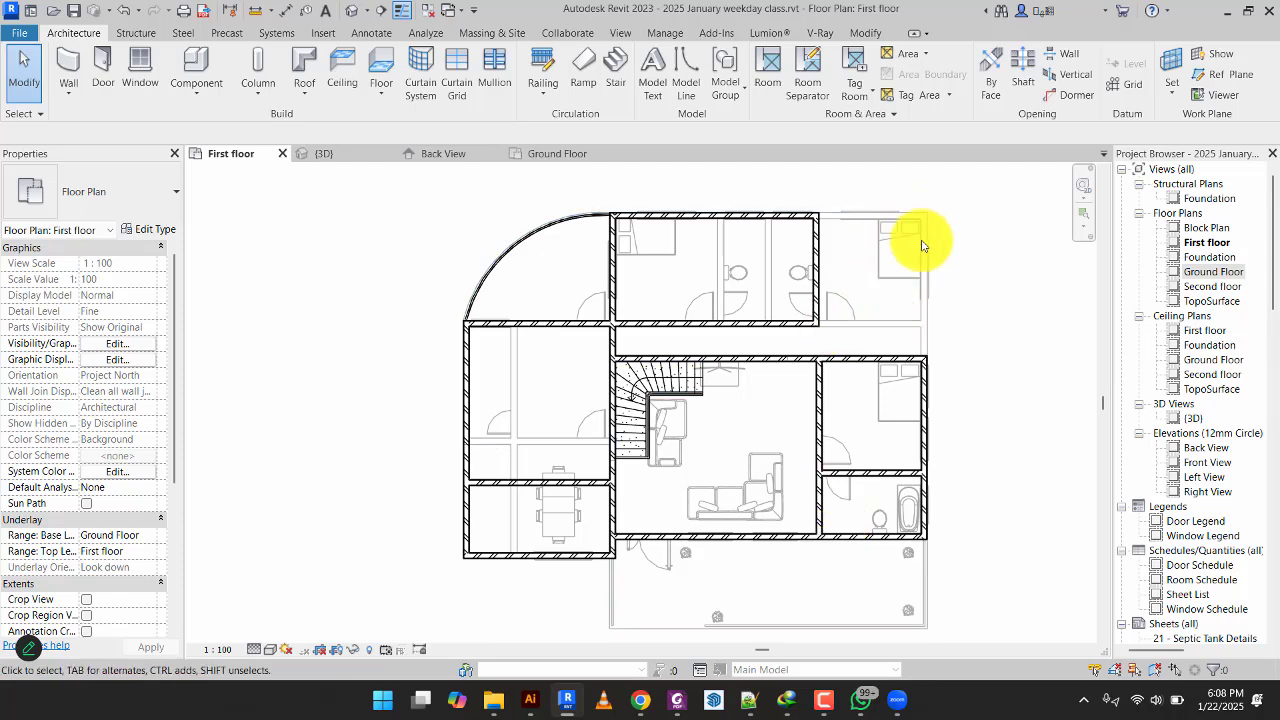
pyautogui.moveTo(896, 272)
pyautogui.mouseDown(button='middle')
pyautogui.moveTo(824, 325)
pyautogui.moveTo(816, 286)
pyautogui.mouseUp(button='middle')
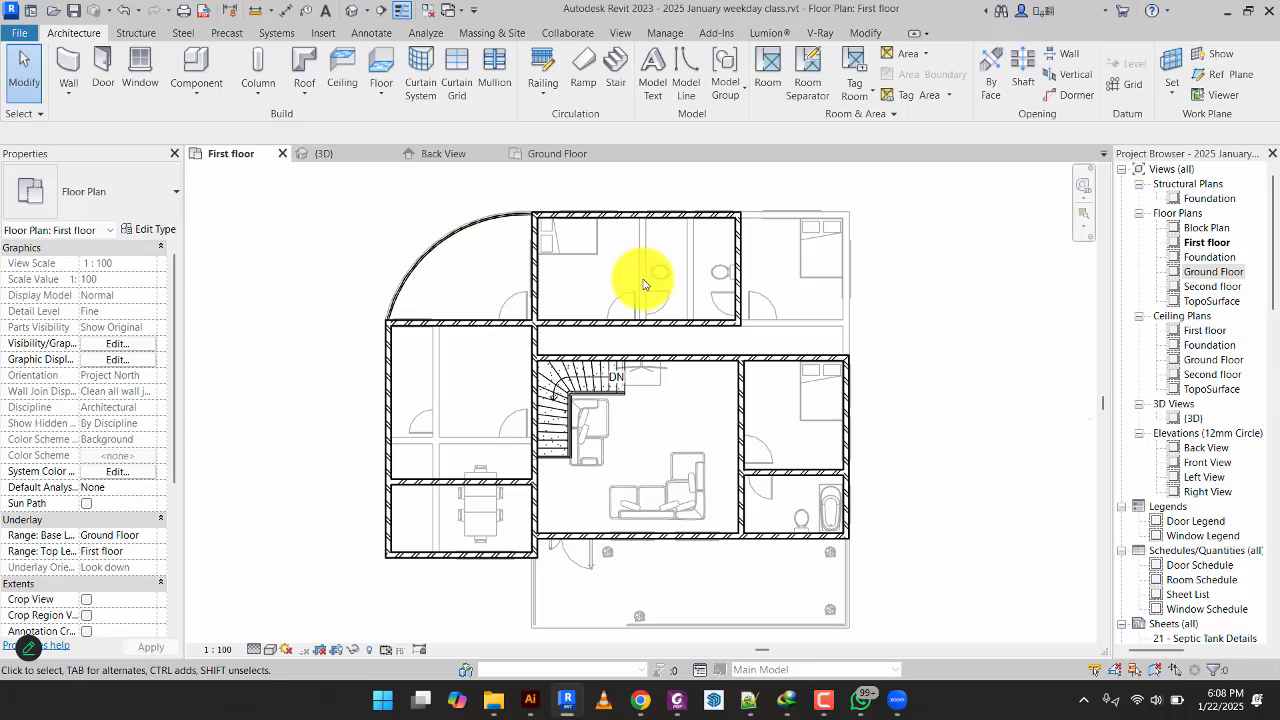
pyautogui.click(843, 366)
pyautogui.scroll(3, 843, 366)
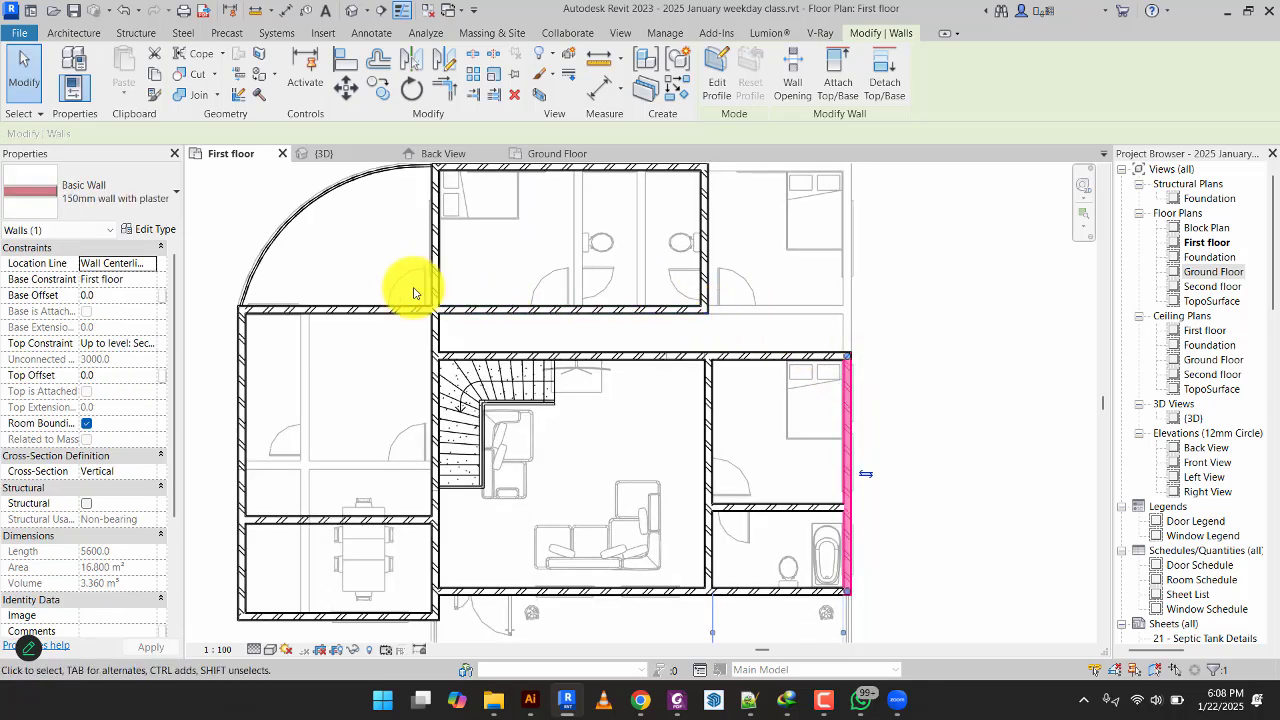
pyautogui.click(475, 307)
pyautogui.moveTo(702, 308); pyautogui.dragTo(846, 309)
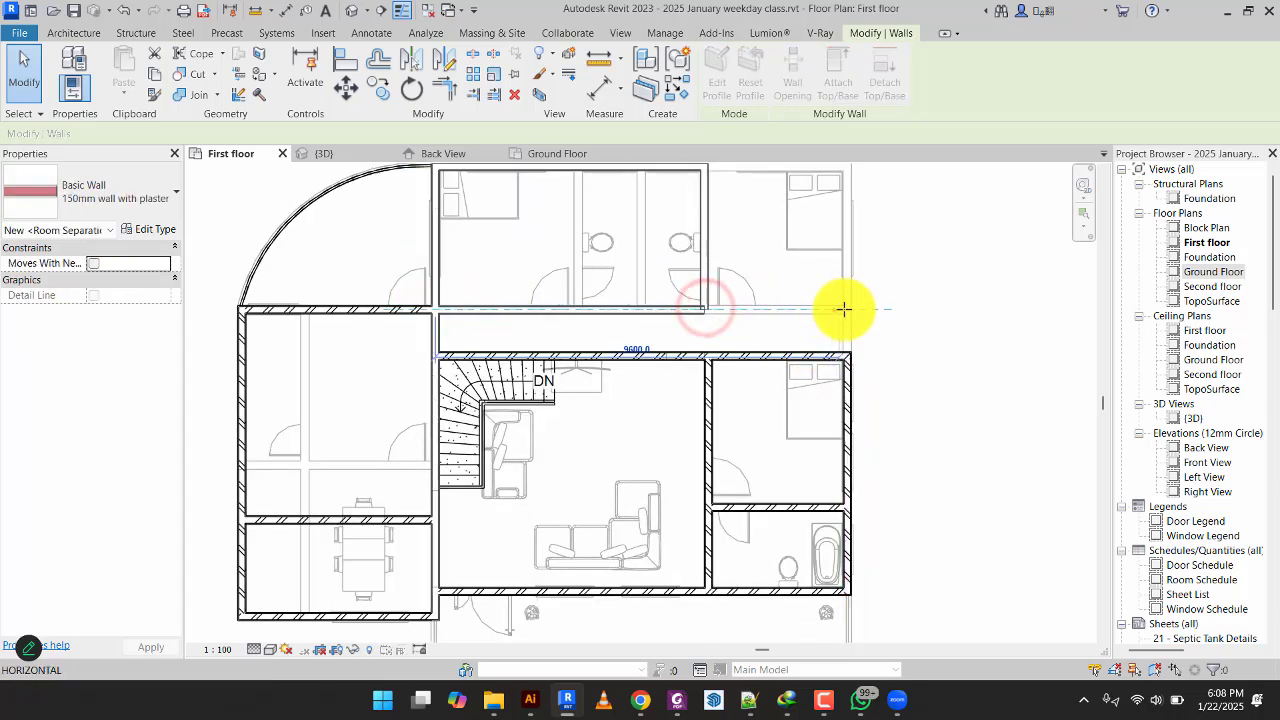
pyautogui.click(846, 419)
pyautogui.moveTo(844, 355); pyautogui.dragTo(847, 309)
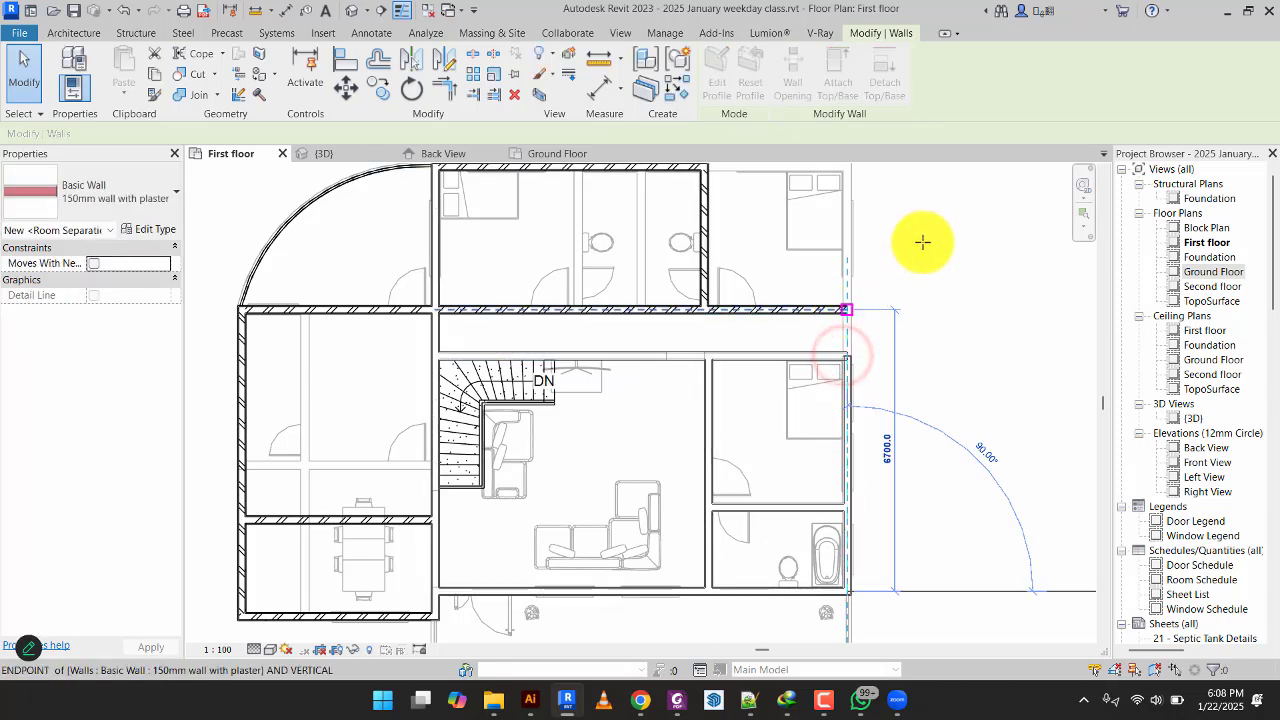
pyautogui.click(921, 238)
pyautogui.click(330, 152)
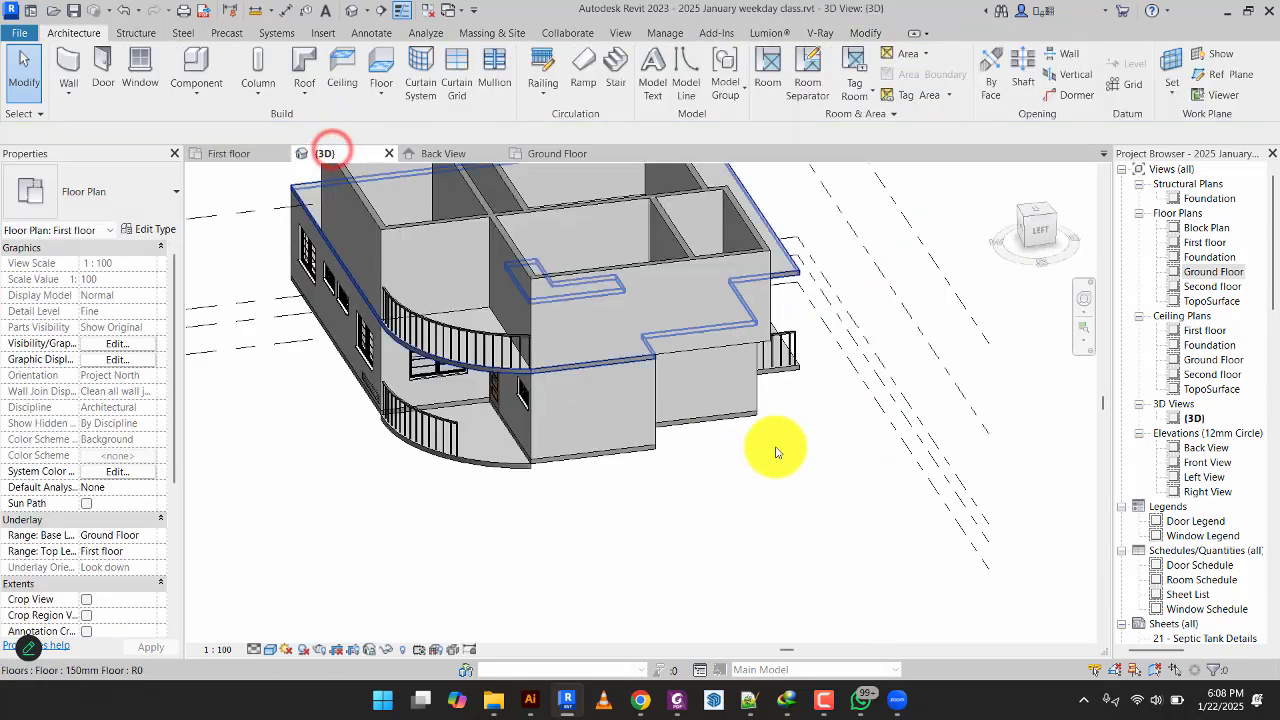
pyautogui.keyDown('shift'); pyautogui.moveTo(777, 434); pyautogui.dragTo(737, 337, button='middle'); pyautogui.keyUp('shift')
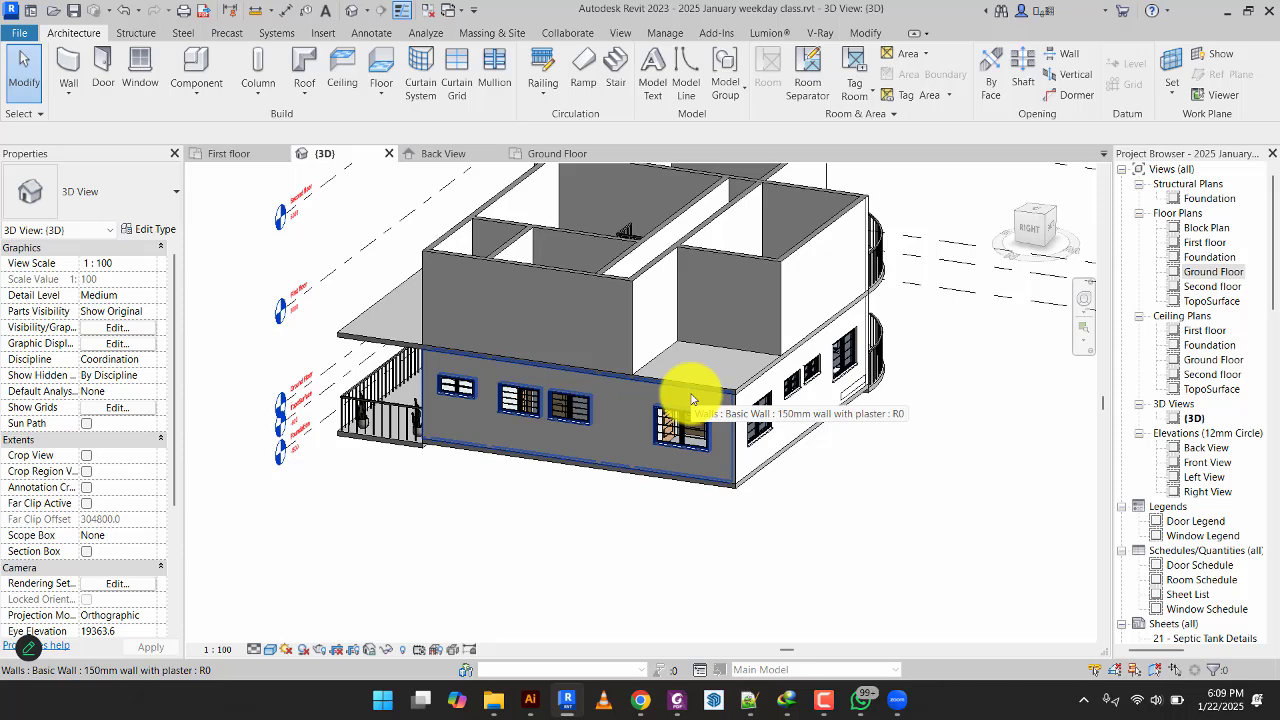
# Draw an unconnected wall 1200 mm high around the open corner beside the upper room, 3400 mm across and down to the corridor wall.
pyautogui.click(222, 153)
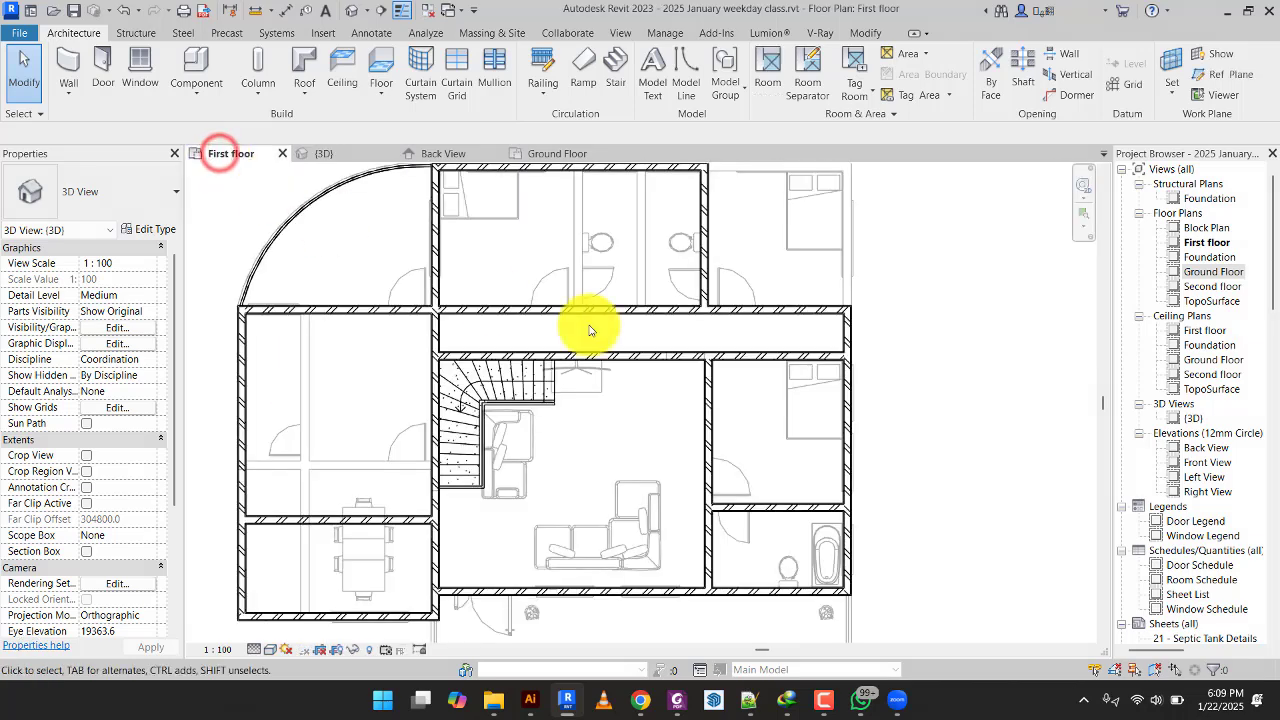
pyautogui.scroll(-2, 591, 386)
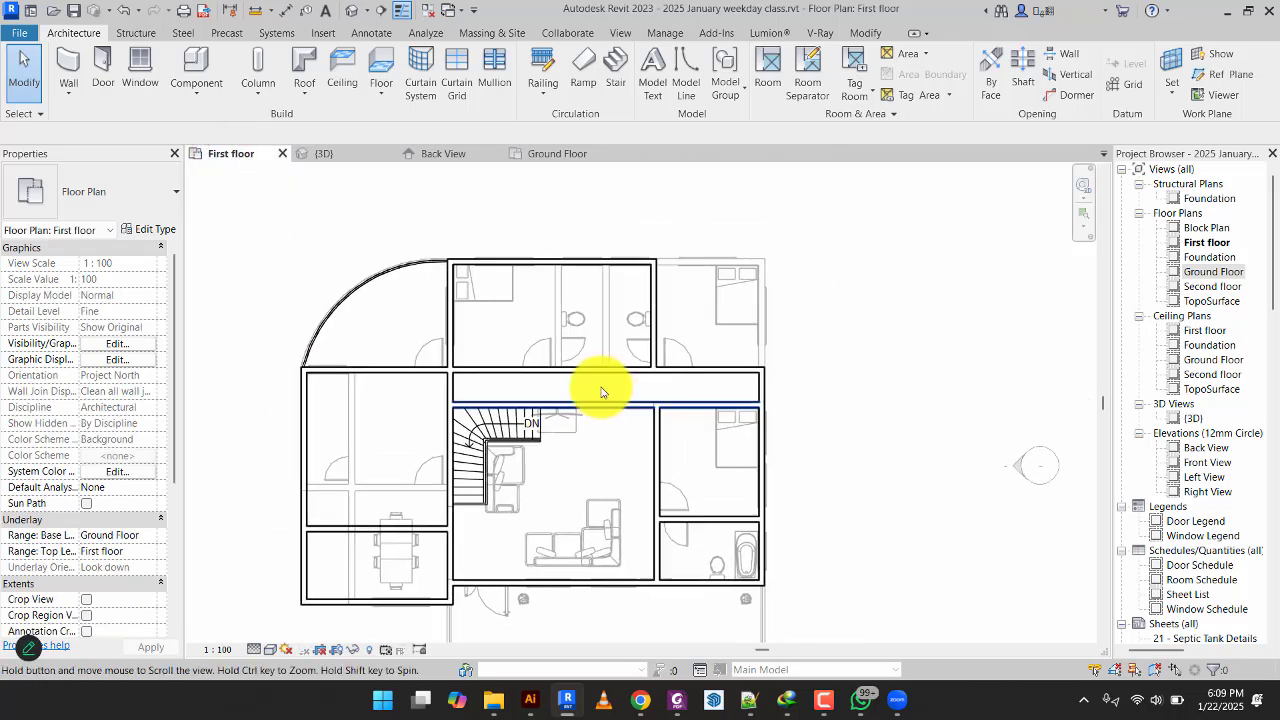
pyautogui.click(79, 59)
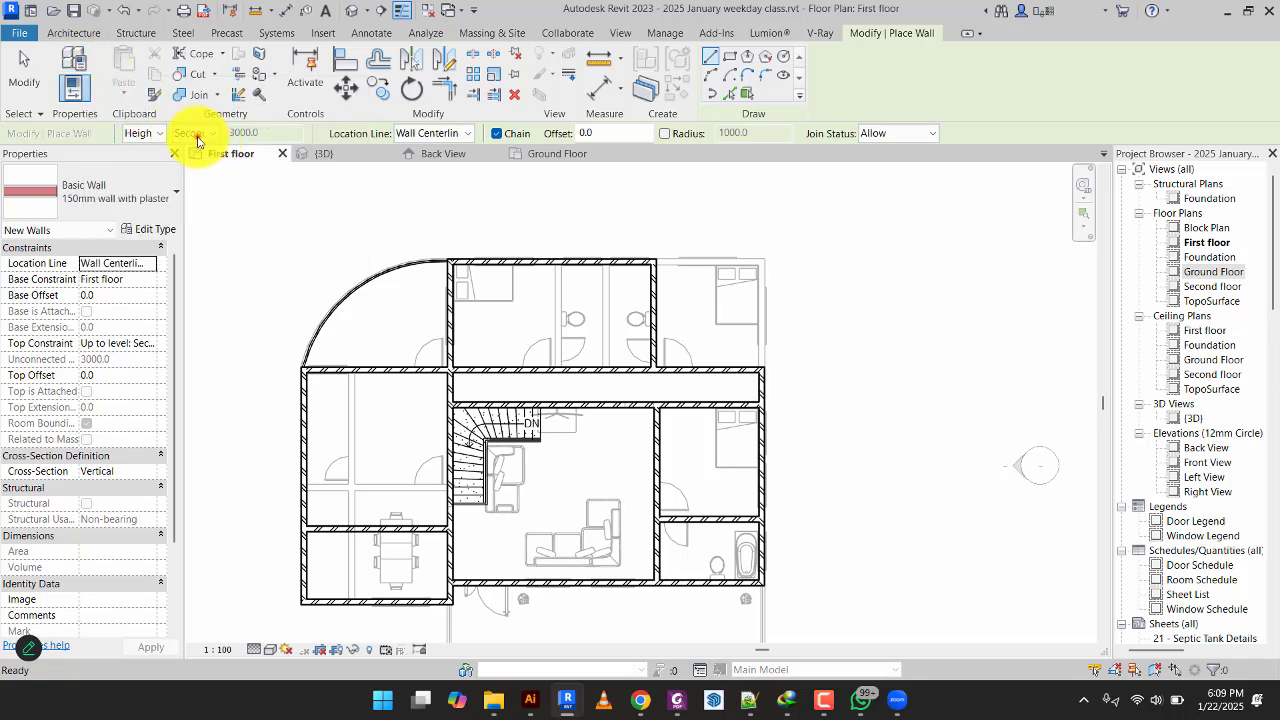
pyautogui.click(197, 134)
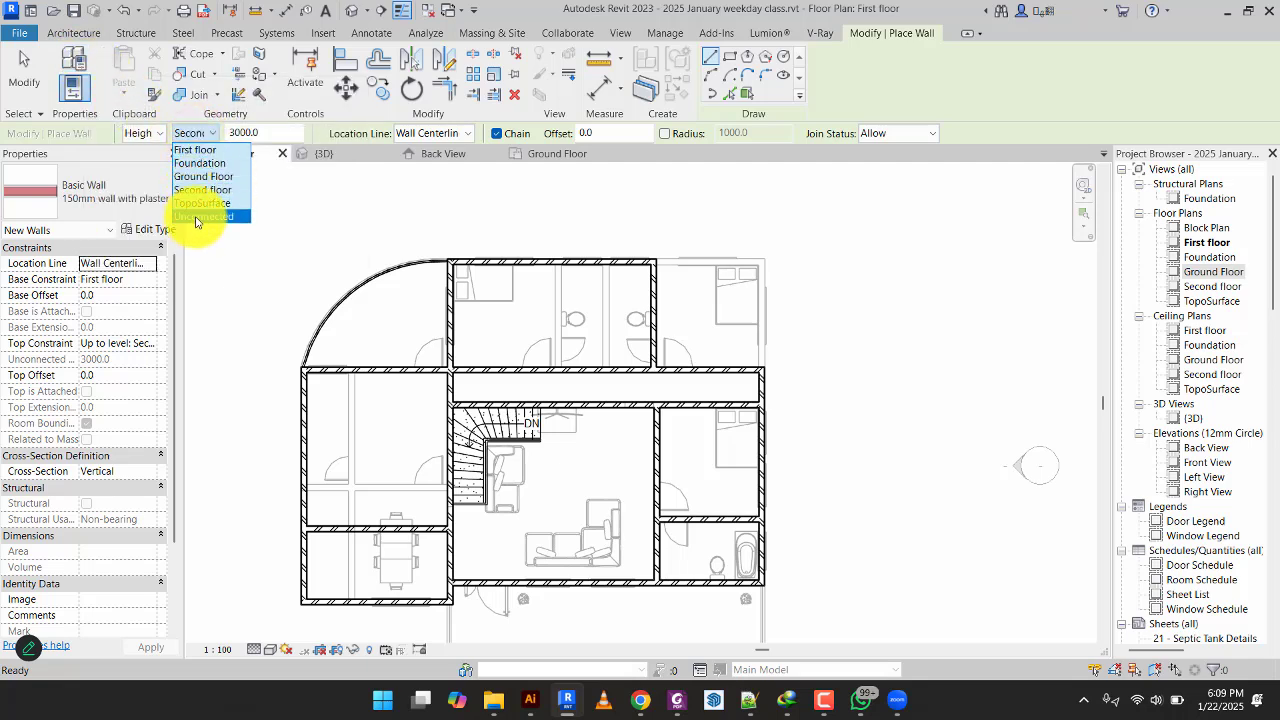
pyautogui.click(196, 217)
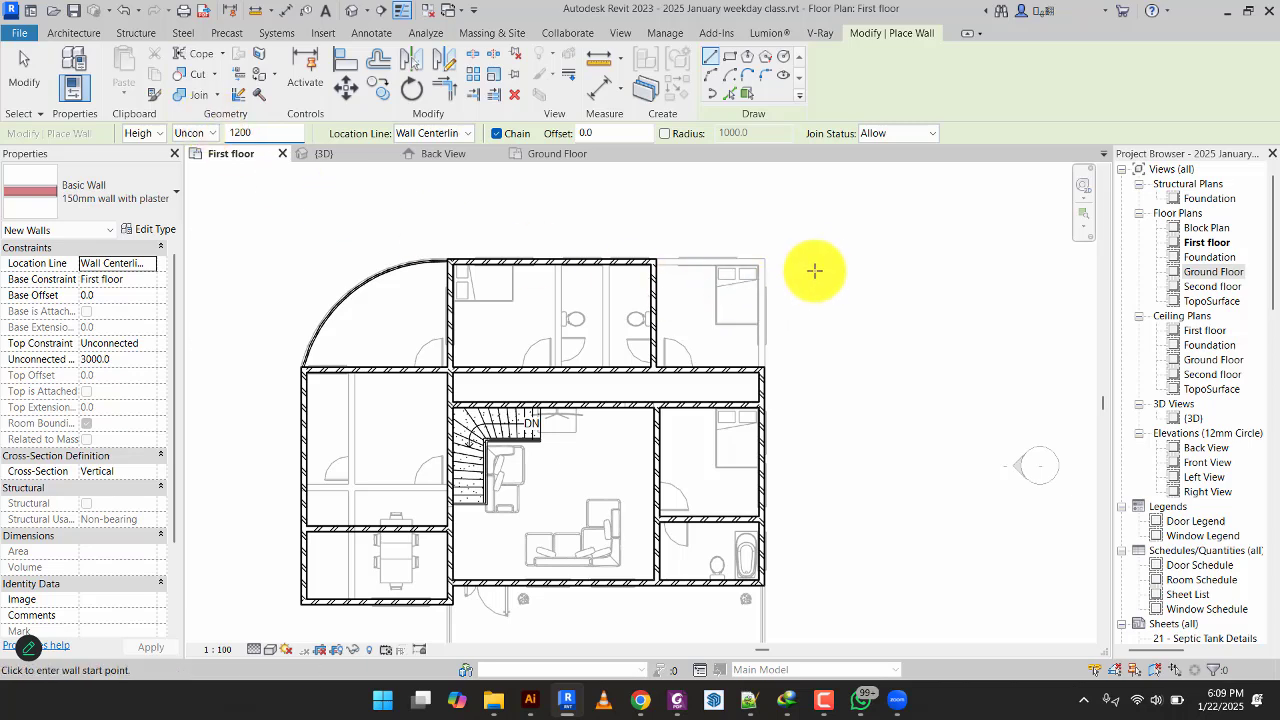
pyautogui.scroll(1, 814, 268)
pyautogui.scroll(2, 647, 269)
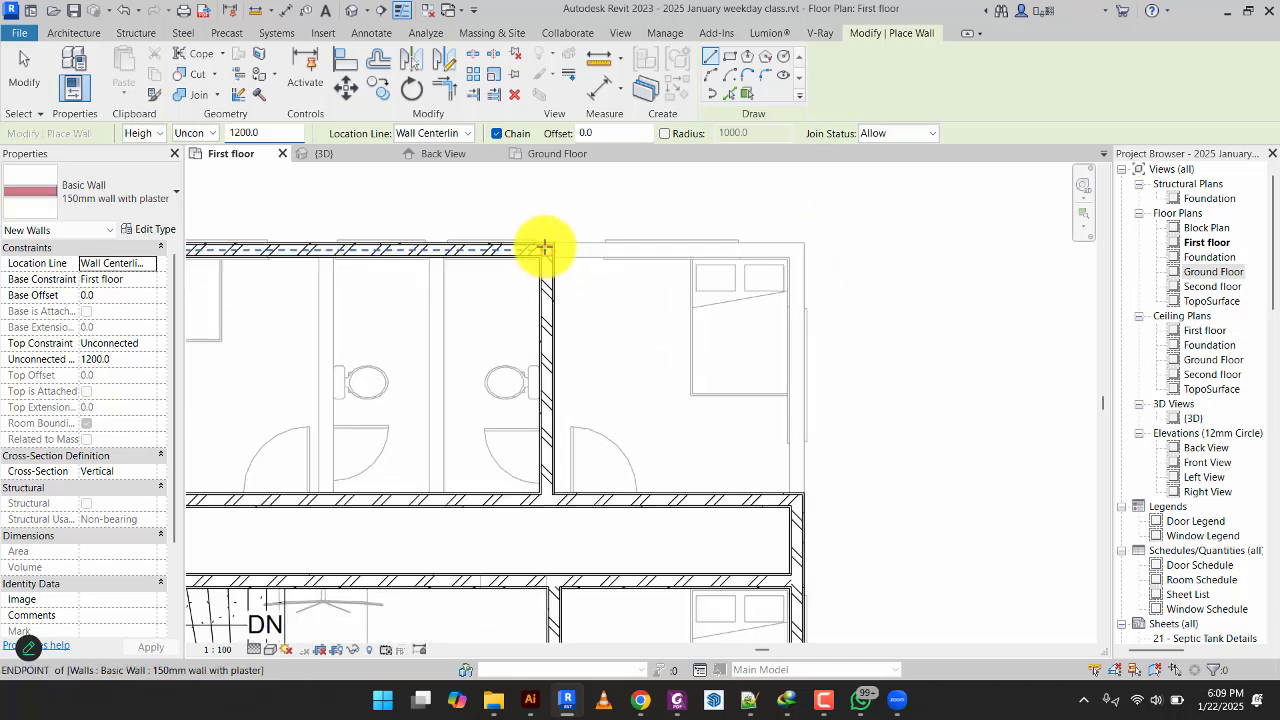
pyautogui.click(541, 249)
pyautogui.click(797, 249)
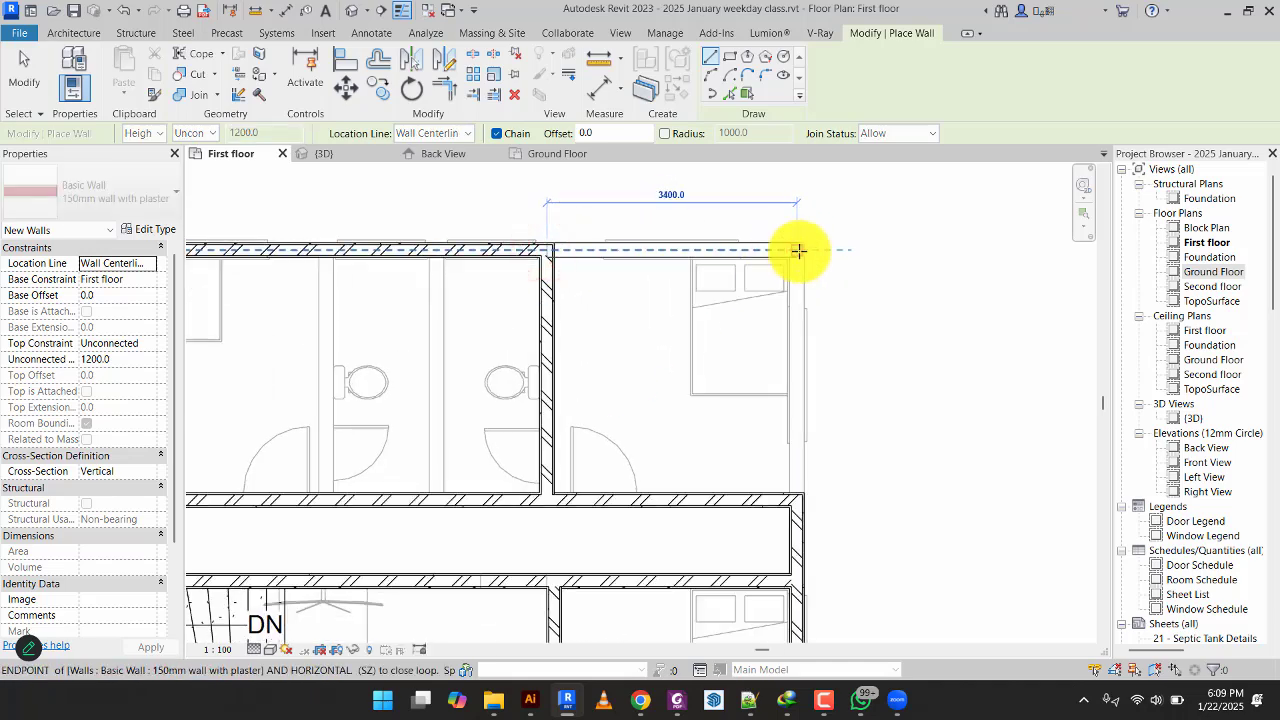
pyautogui.click(790, 500)
pyautogui.click(18, 72)
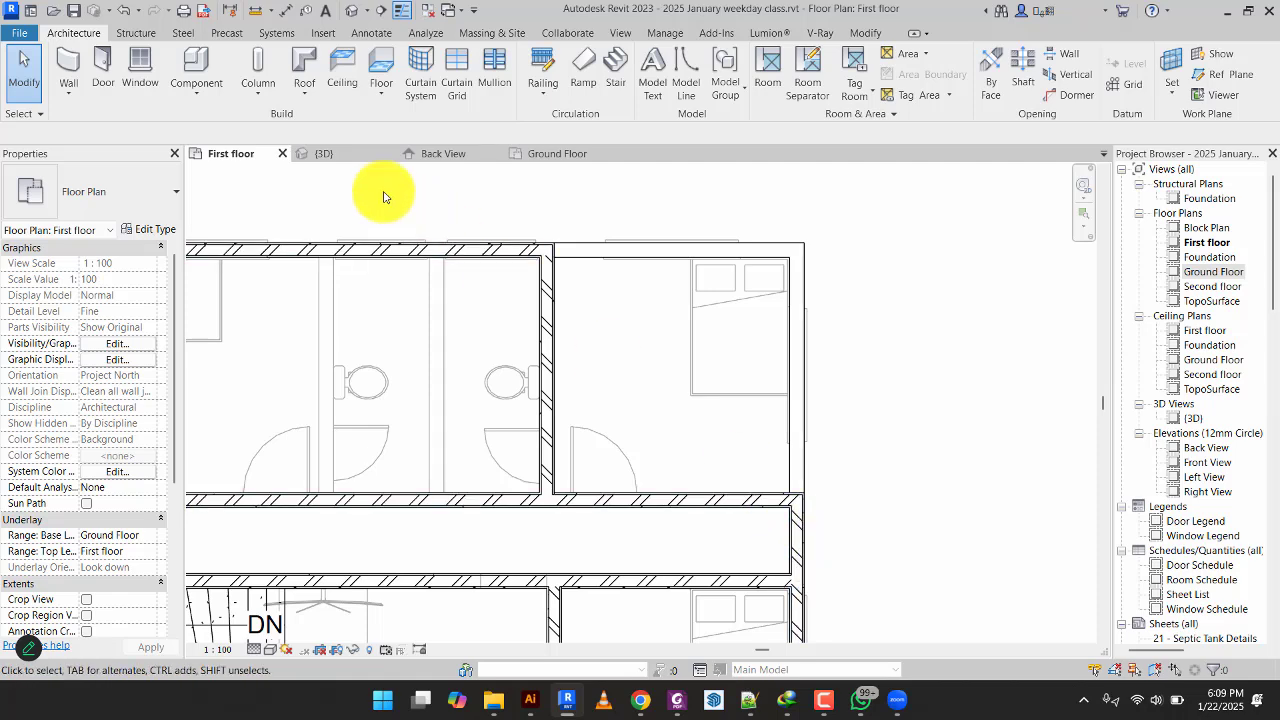
pyautogui.click(338, 154)
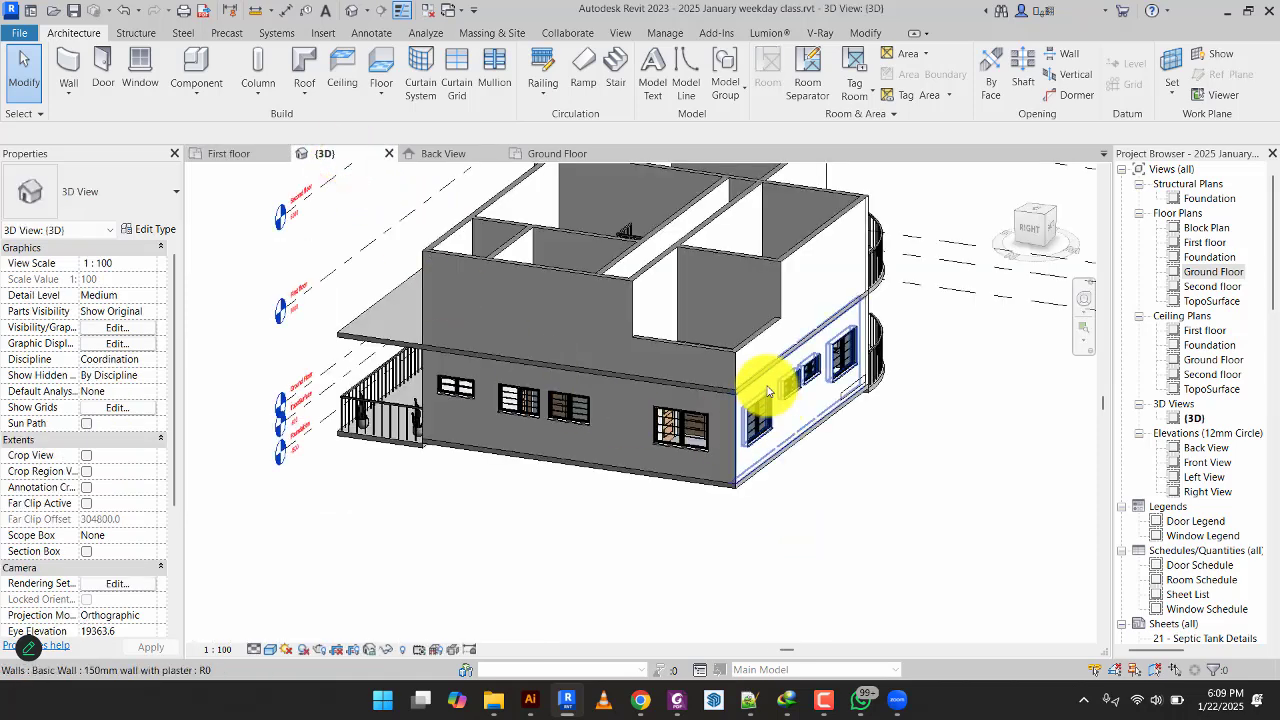
pyautogui.scroll(3, 785, 380)
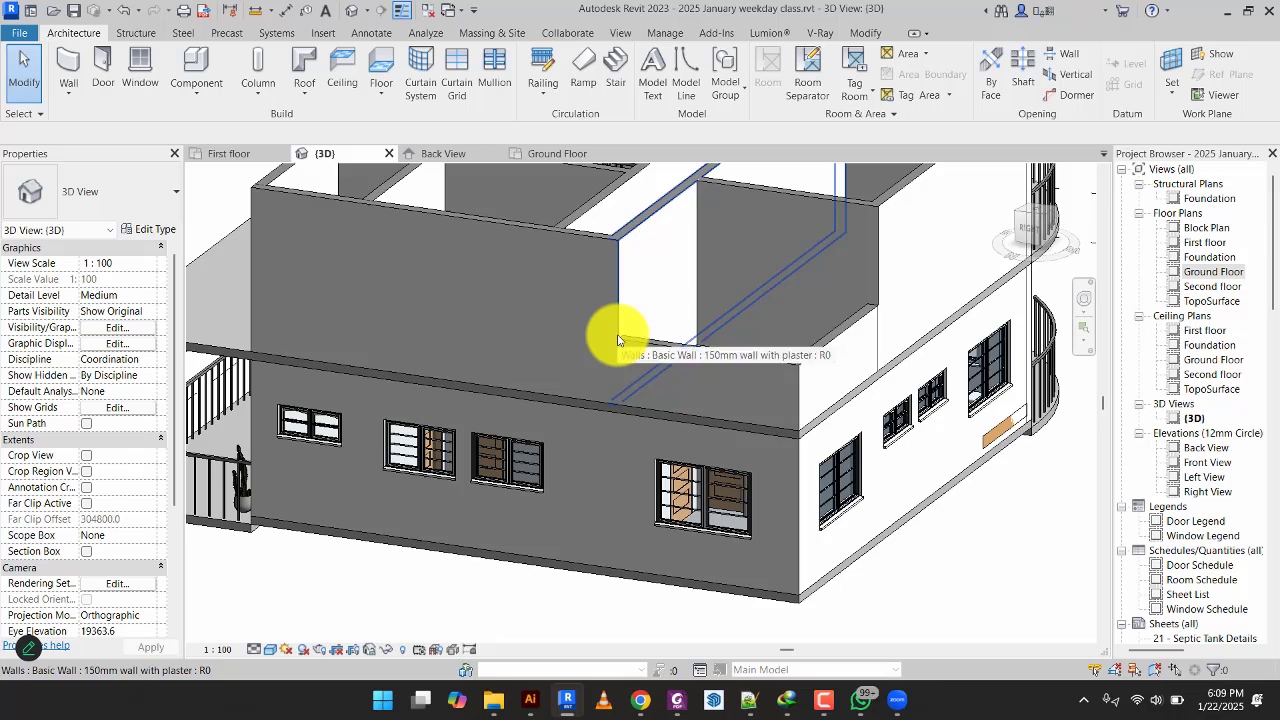
# In the First floor plan, create a 1100mm railing along the low terrace wall's centreline, 3300 mm across and 3300 mm down to the corridor wall.
pyautogui.click(260, 153)
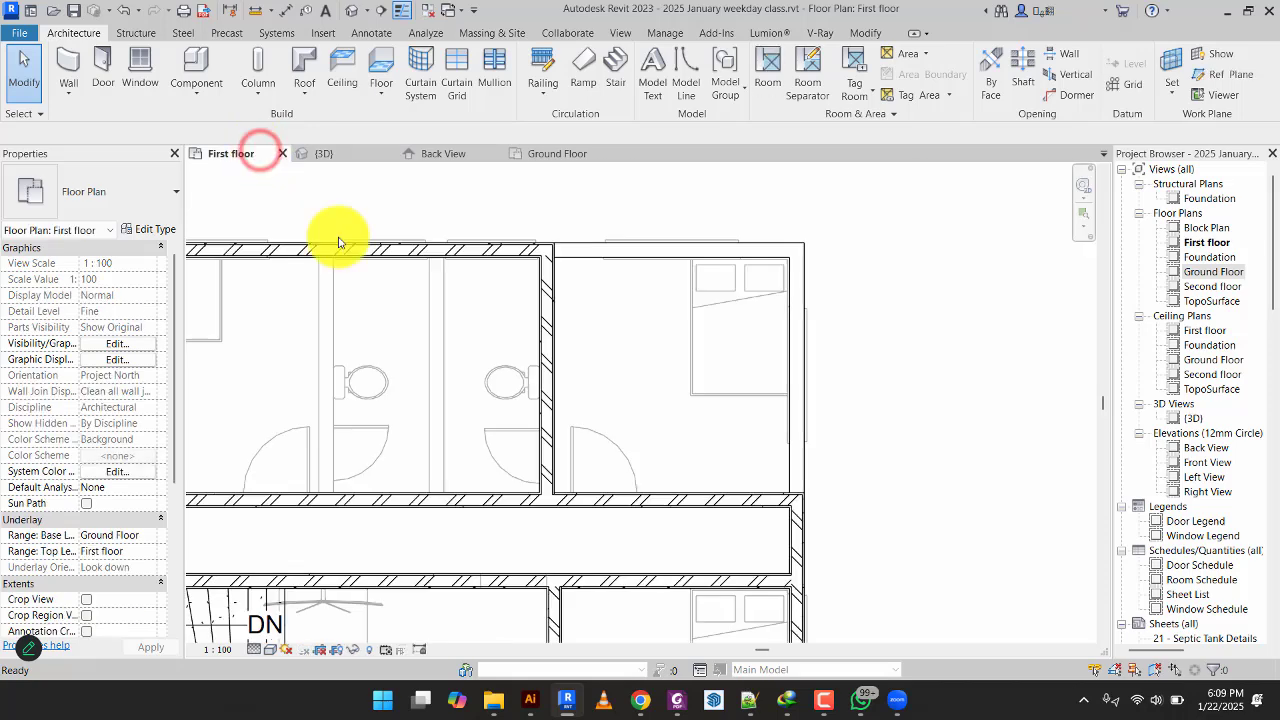
pyautogui.click(539, 64)
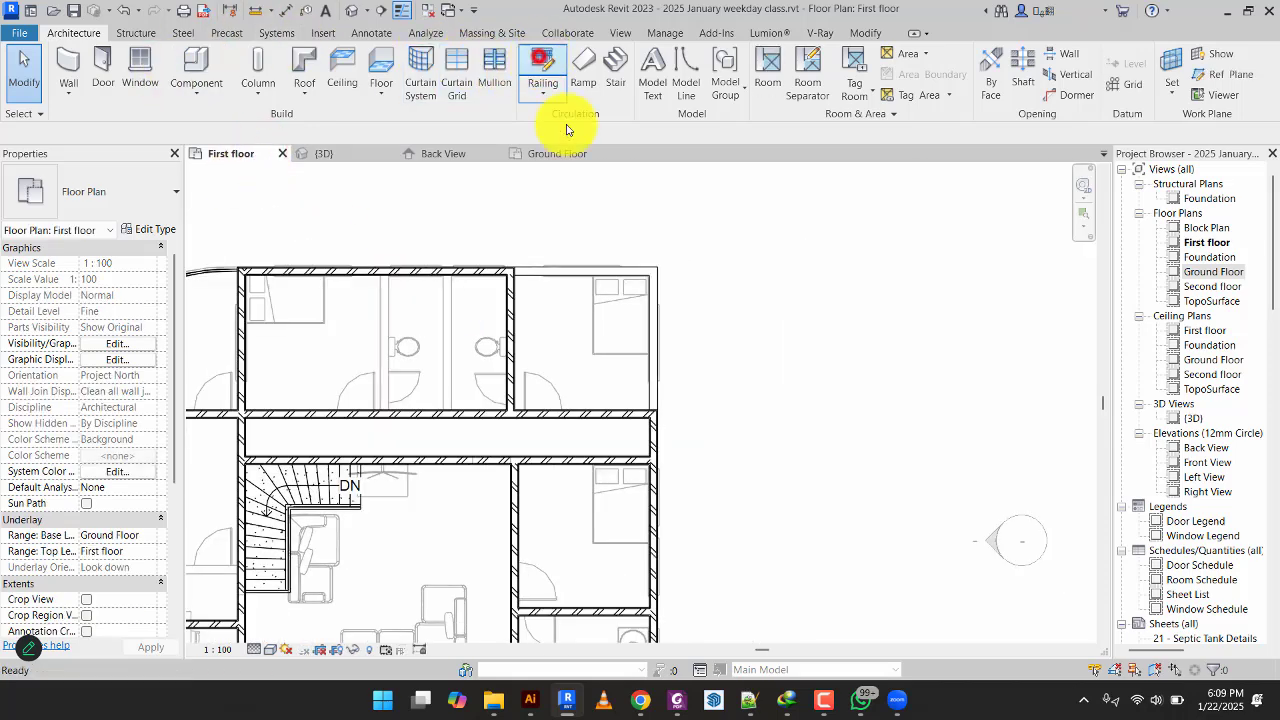
pyautogui.scroll(4, 518, 272)
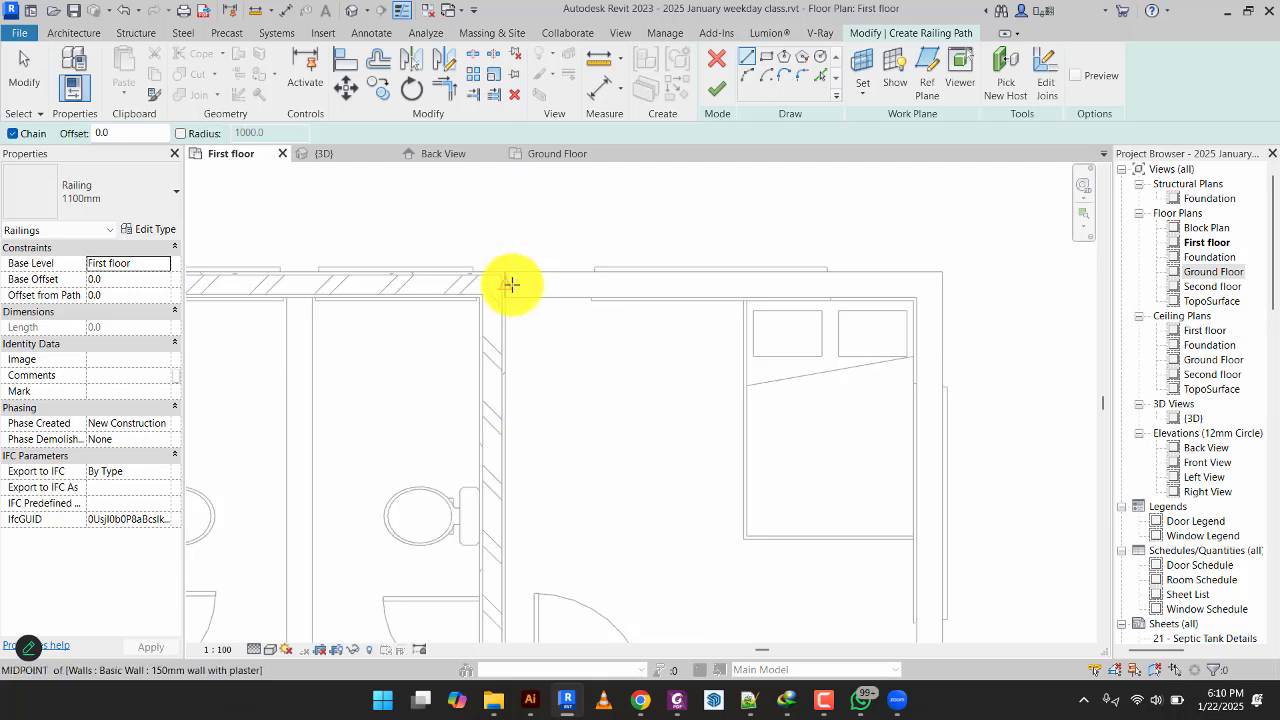
pyautogui.click(513, 284)
pyautogui.click(925, 283)
pyautogui.scroll(-2, 923, 286)
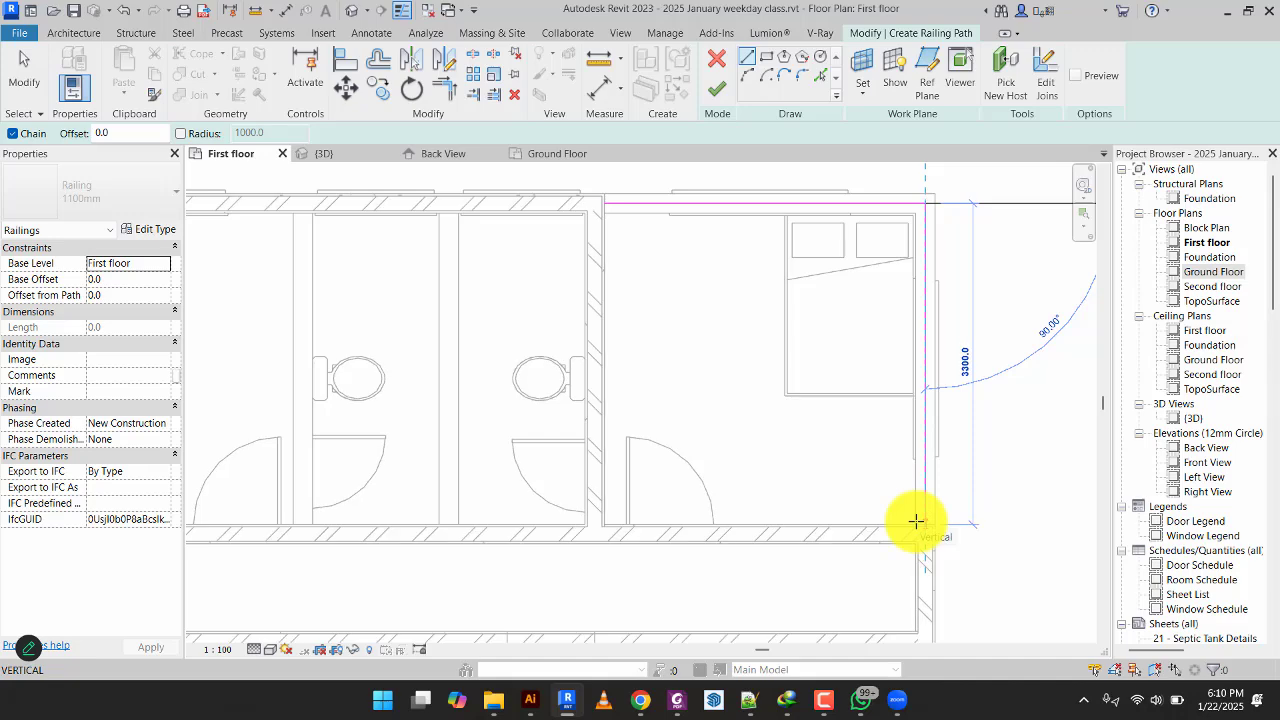
pyautogui.scroll(2, 923, 521)
pyautogui.scroll(-2, 929, 518)
pyautogui.click(926, 515)
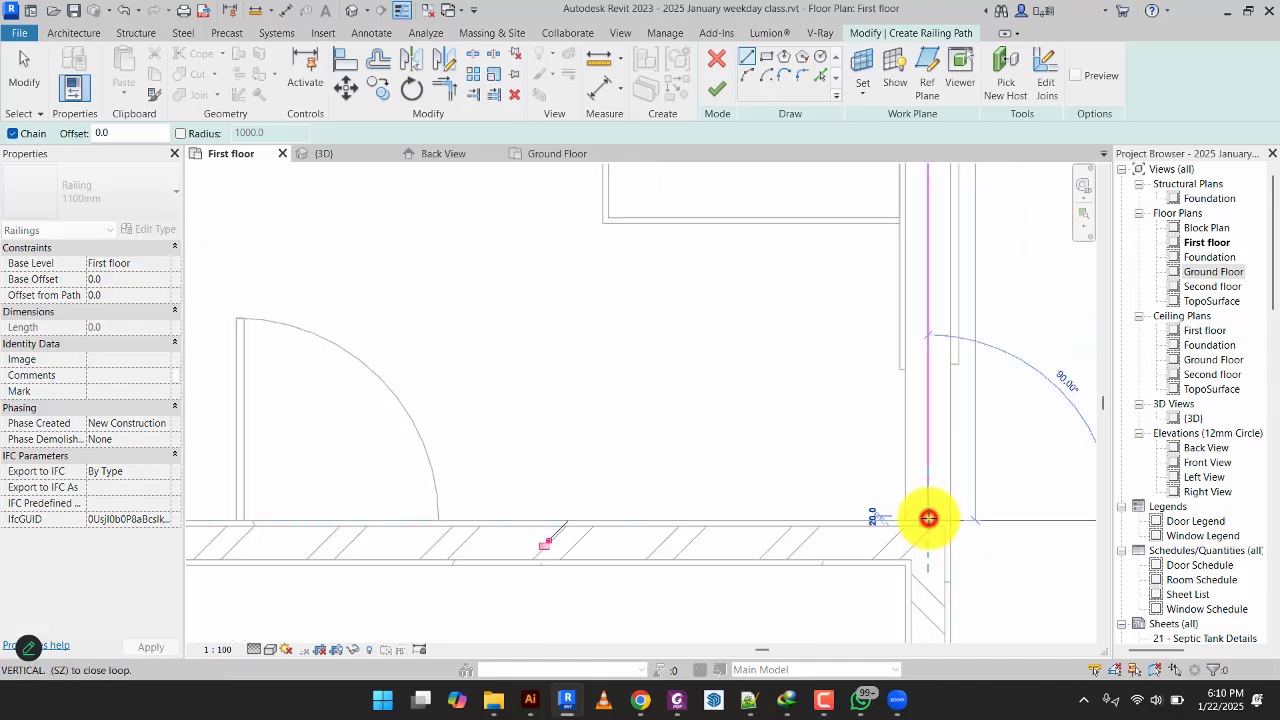
pyautogui.scroll(3, 866, 371)
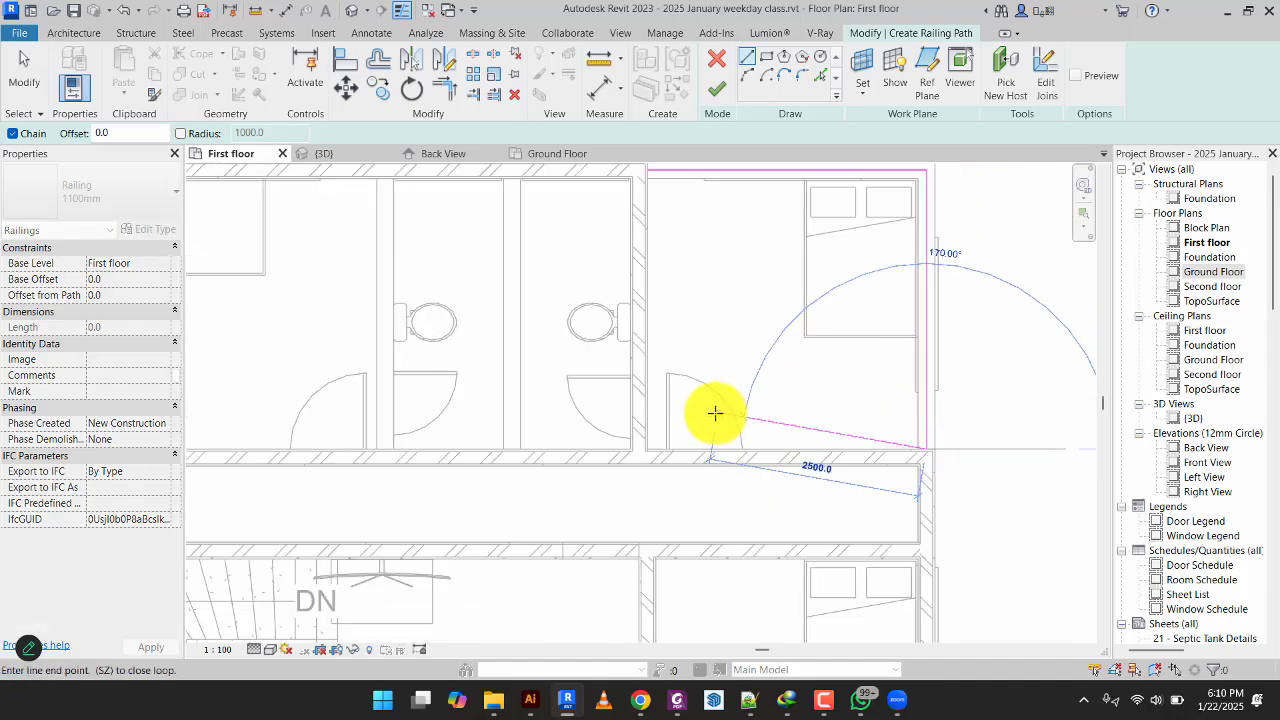
pyautogui.click(772, 166)
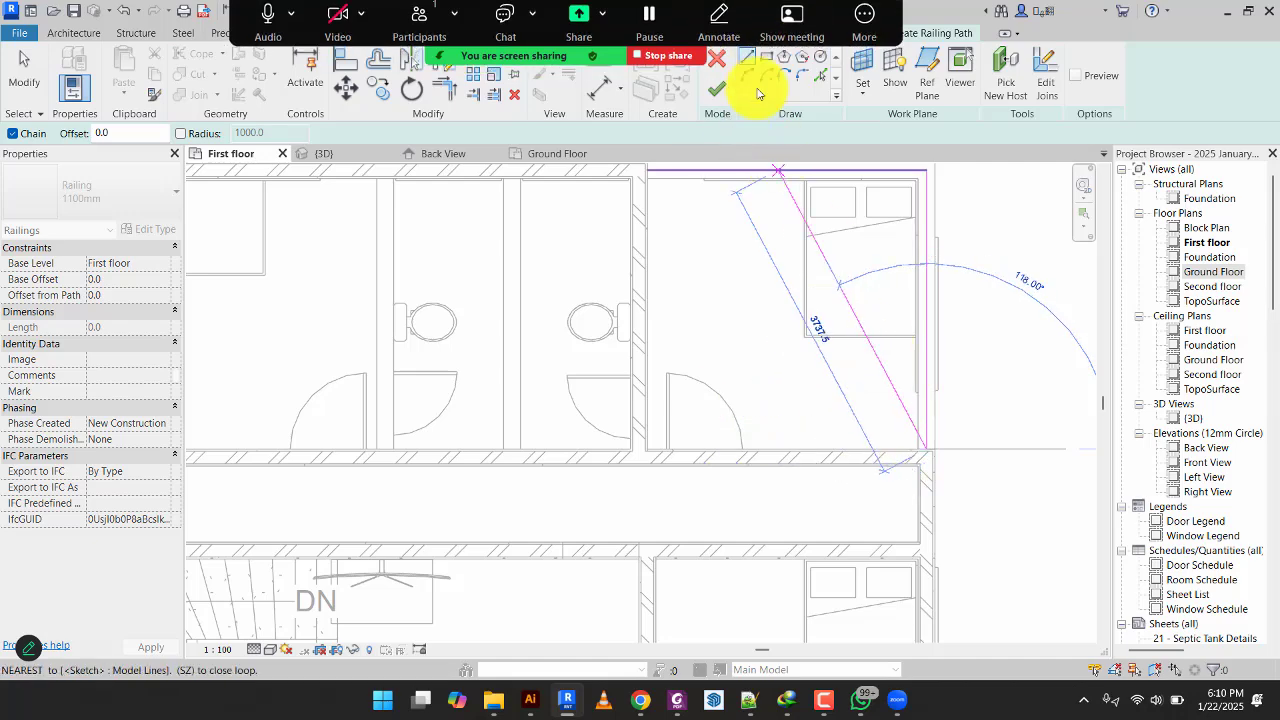
pyautogui.click(720, 88)
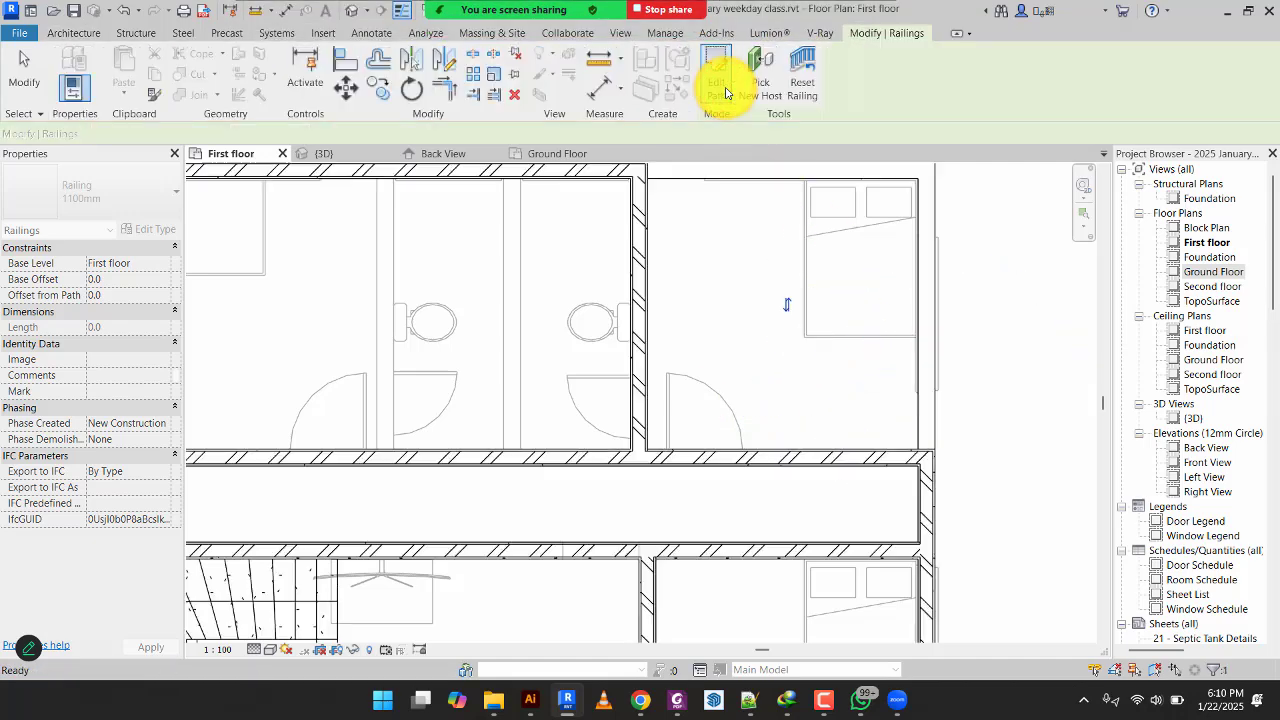
# Examine the terrace corner in the 3D view, checking the low wall's properties against the railing placed inside it.
pyautogui.click(355, 153)
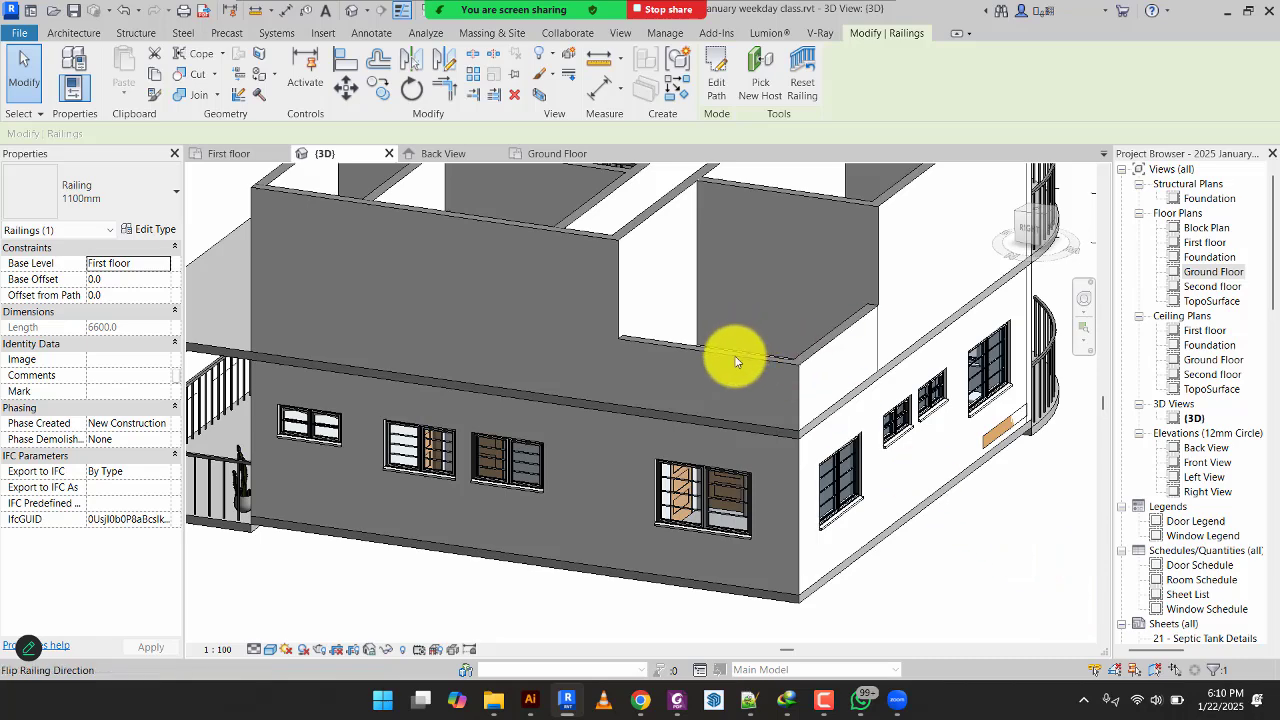
pyautogui.click(840, 344)
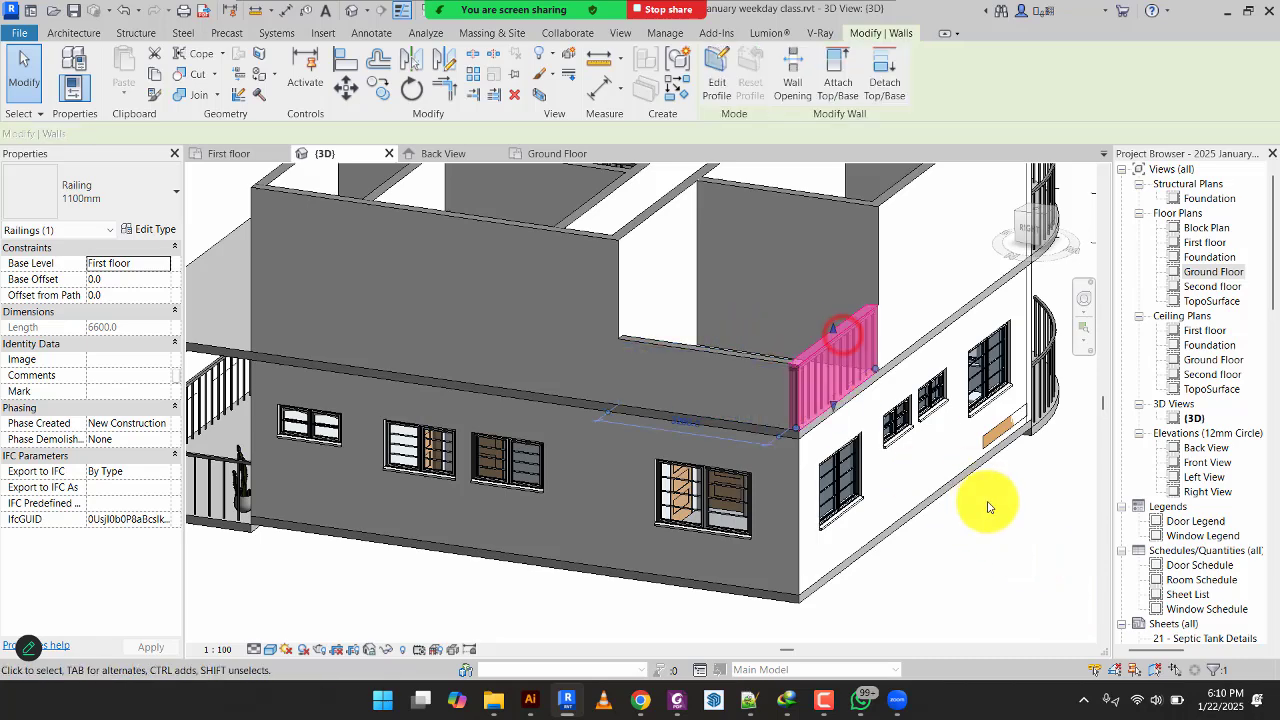
pyautogui.click(1013, 558)
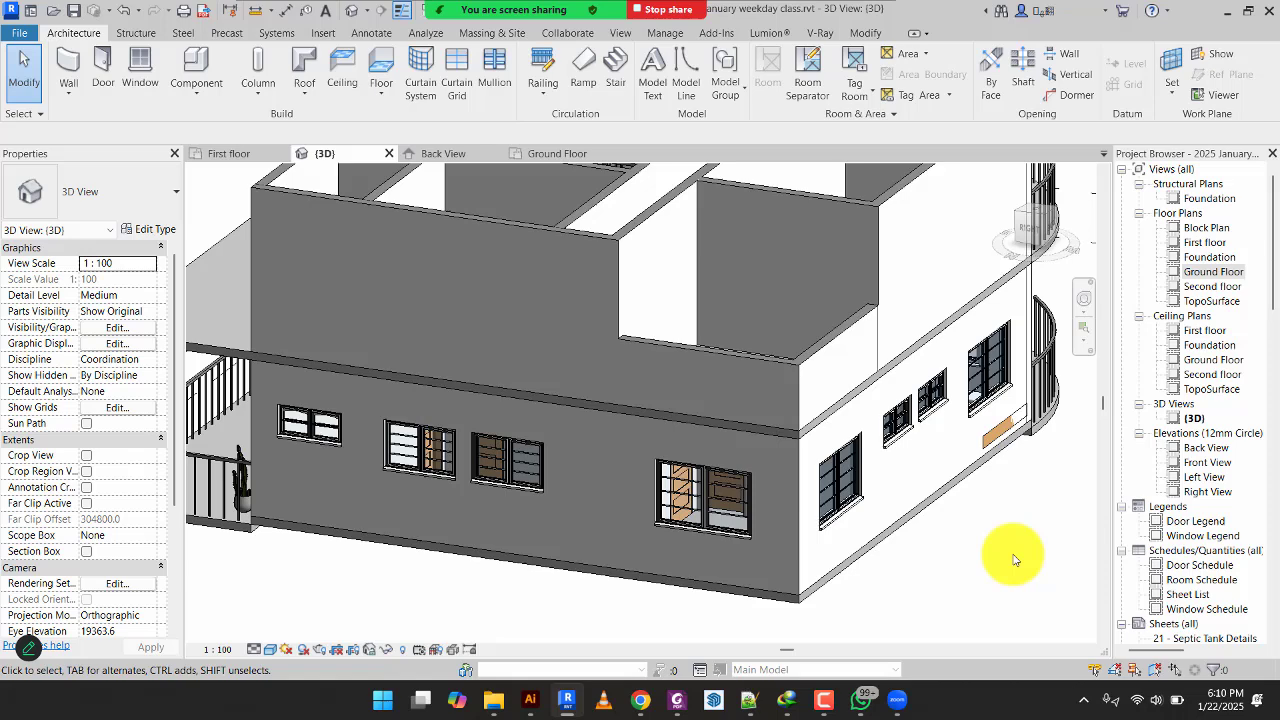
pyautogui.click(826, 345)
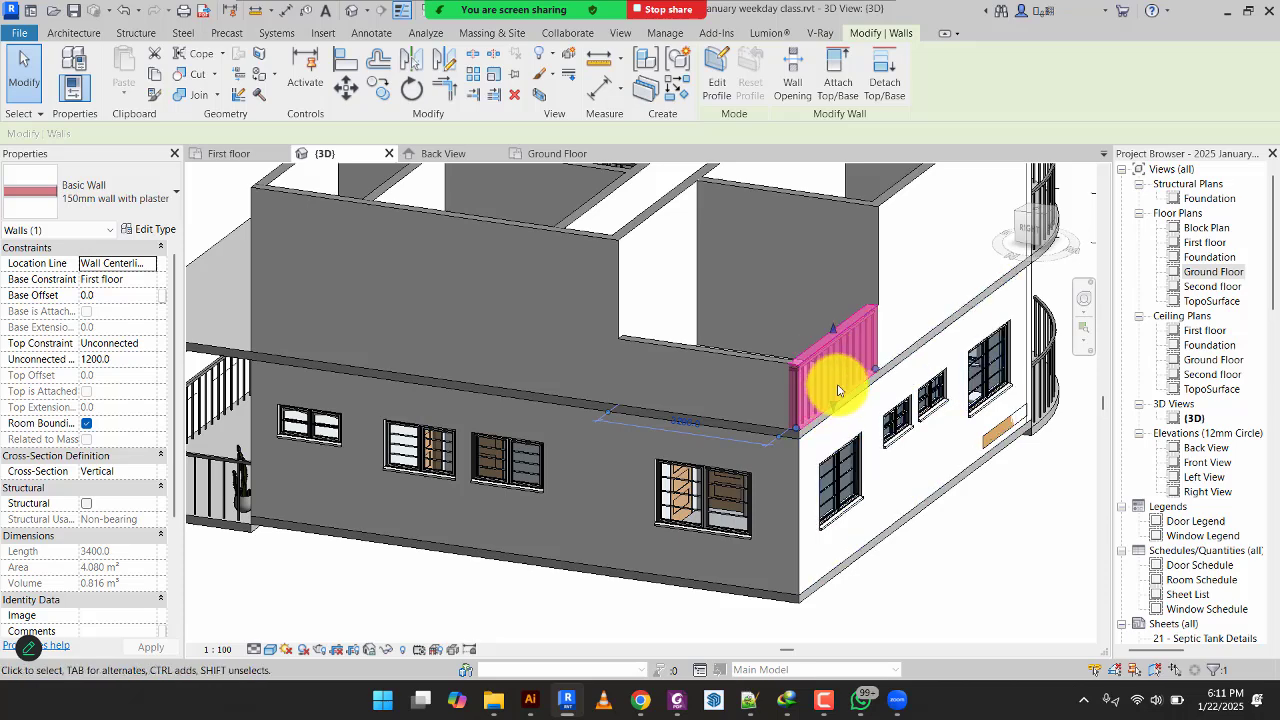
pyautogui.click(945, 578)
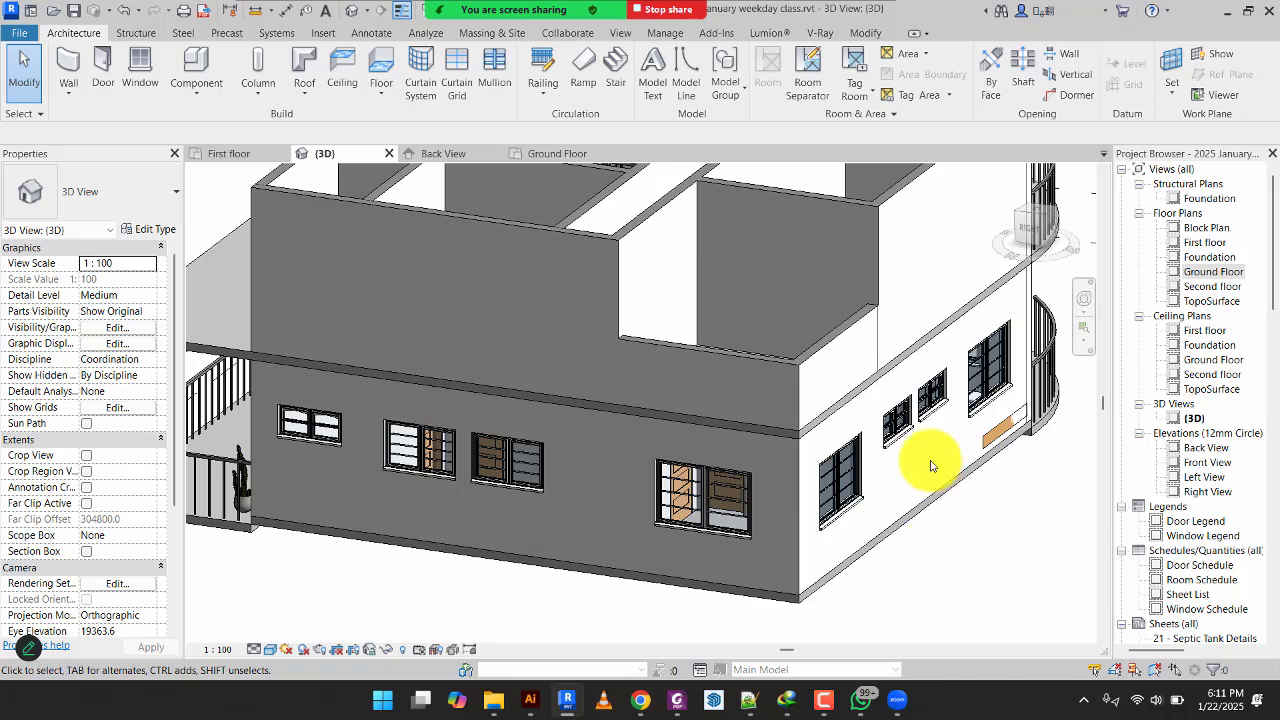
pyautogui.click(823, 354)
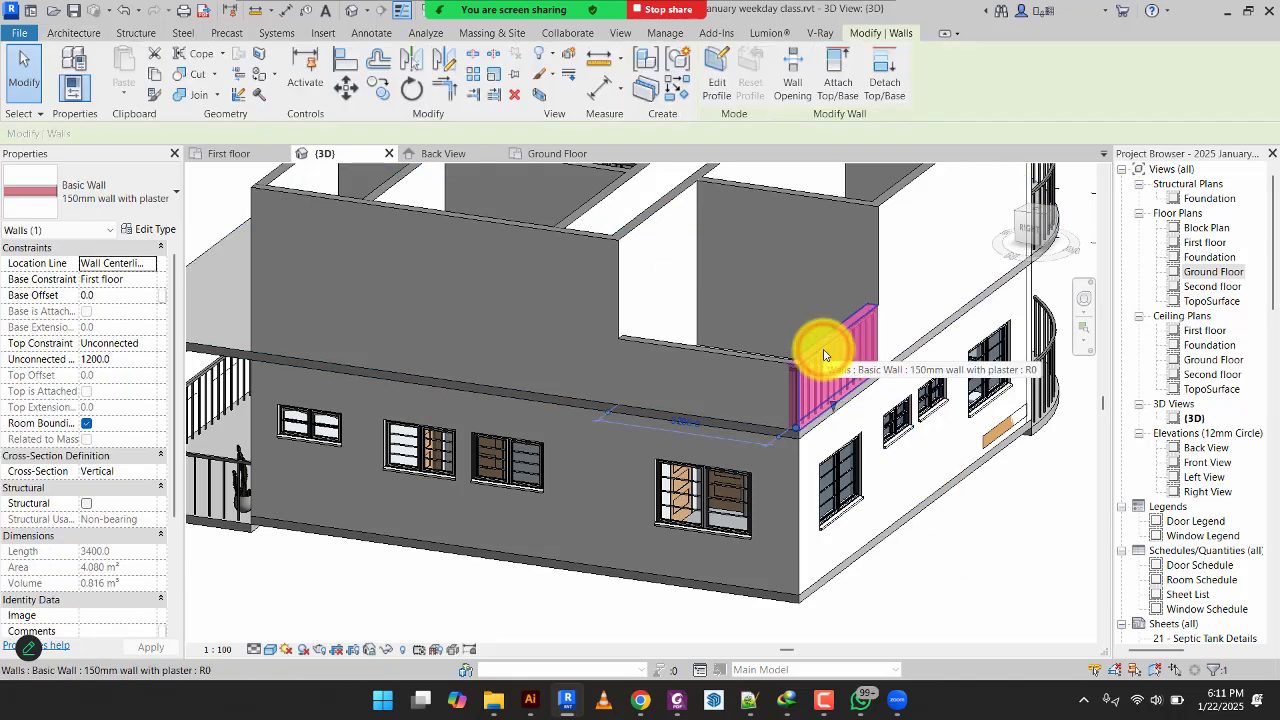
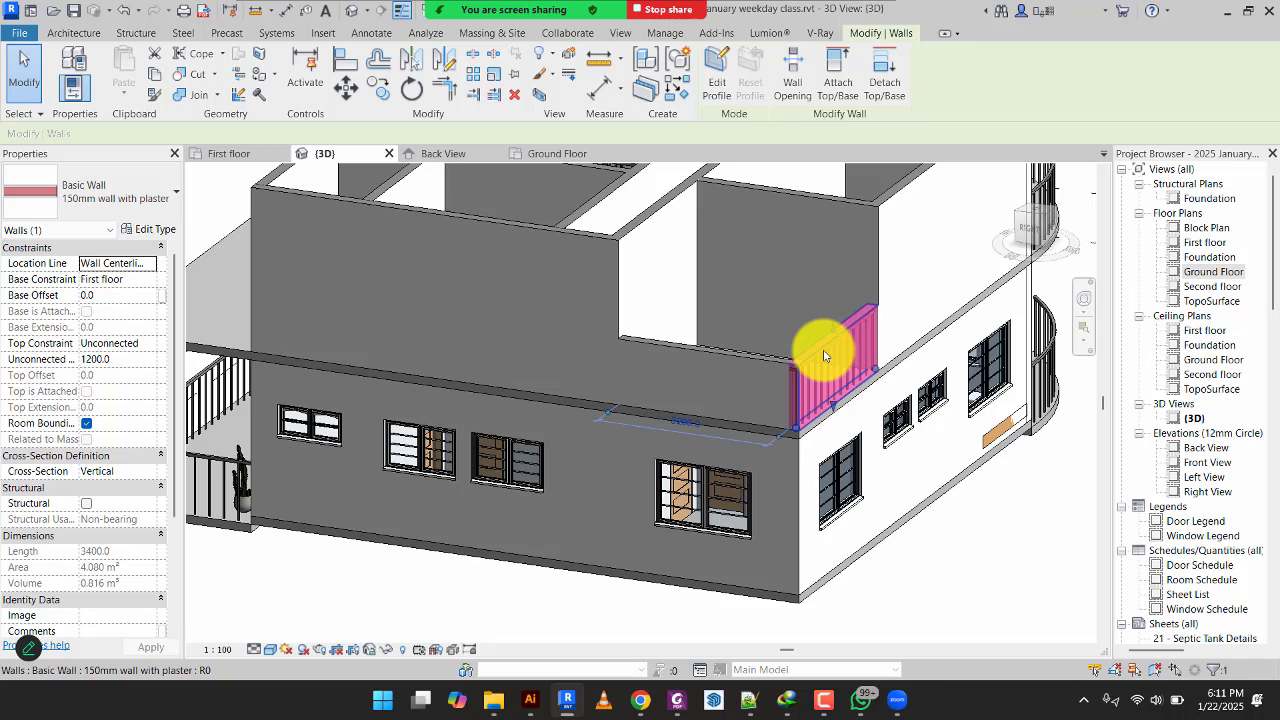
# In the First floor plan, select the terrace corner elements and filter out floors, walls and top rails, leaving only the railing selected.
pyautogui.click(224, 152)
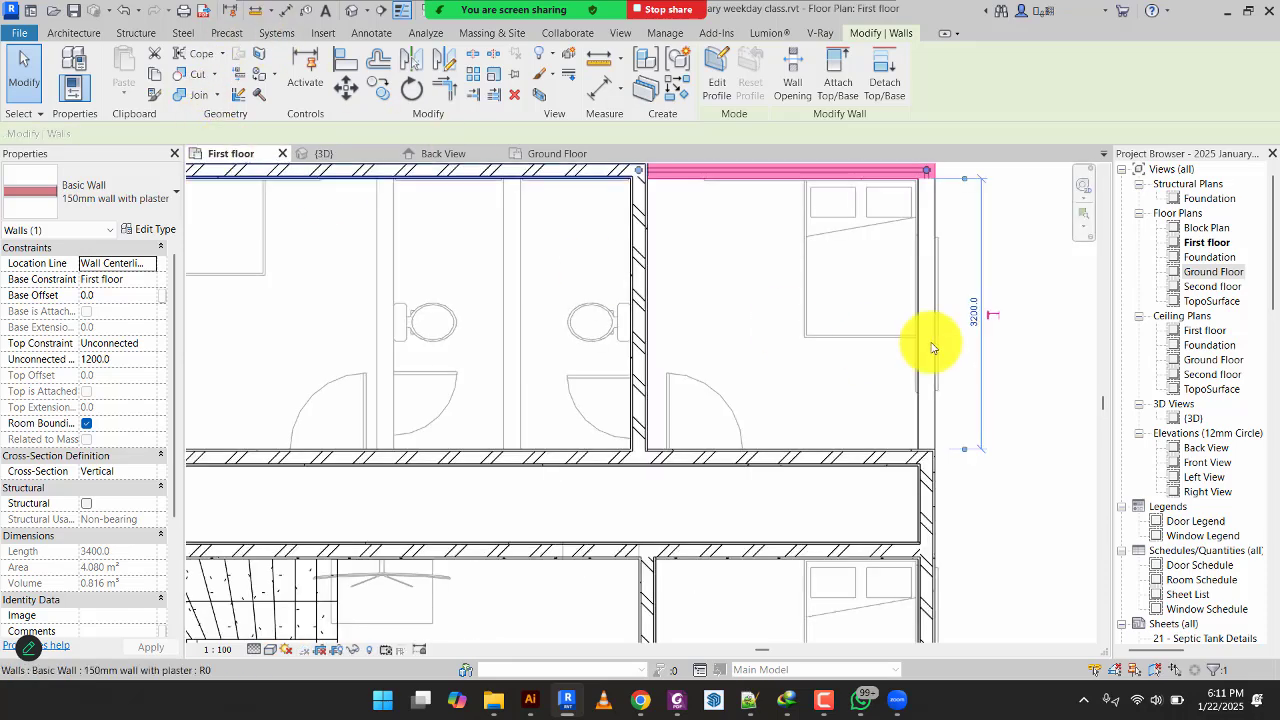
pyautogui.click(1029, 247)
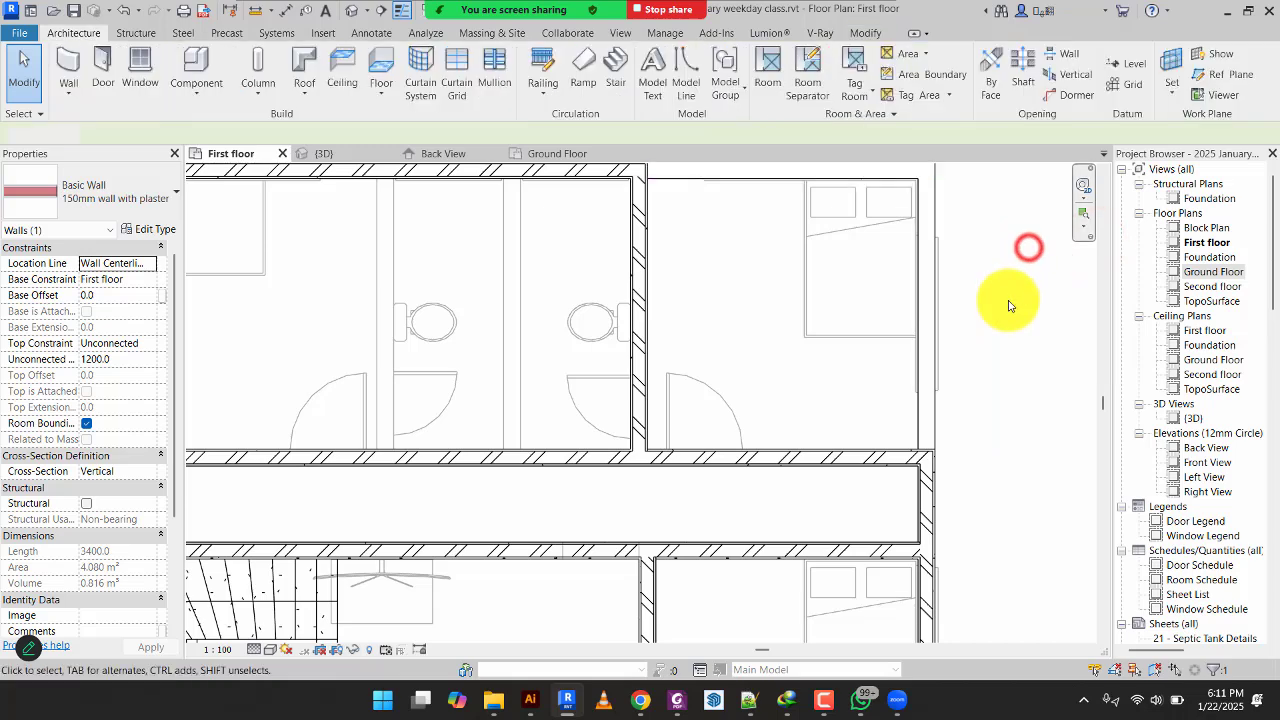
pyautogui.moveTo(1009, 301); pyautogui.dragTo(972, 357, button='middle')
pyautogui.click(978, 202)
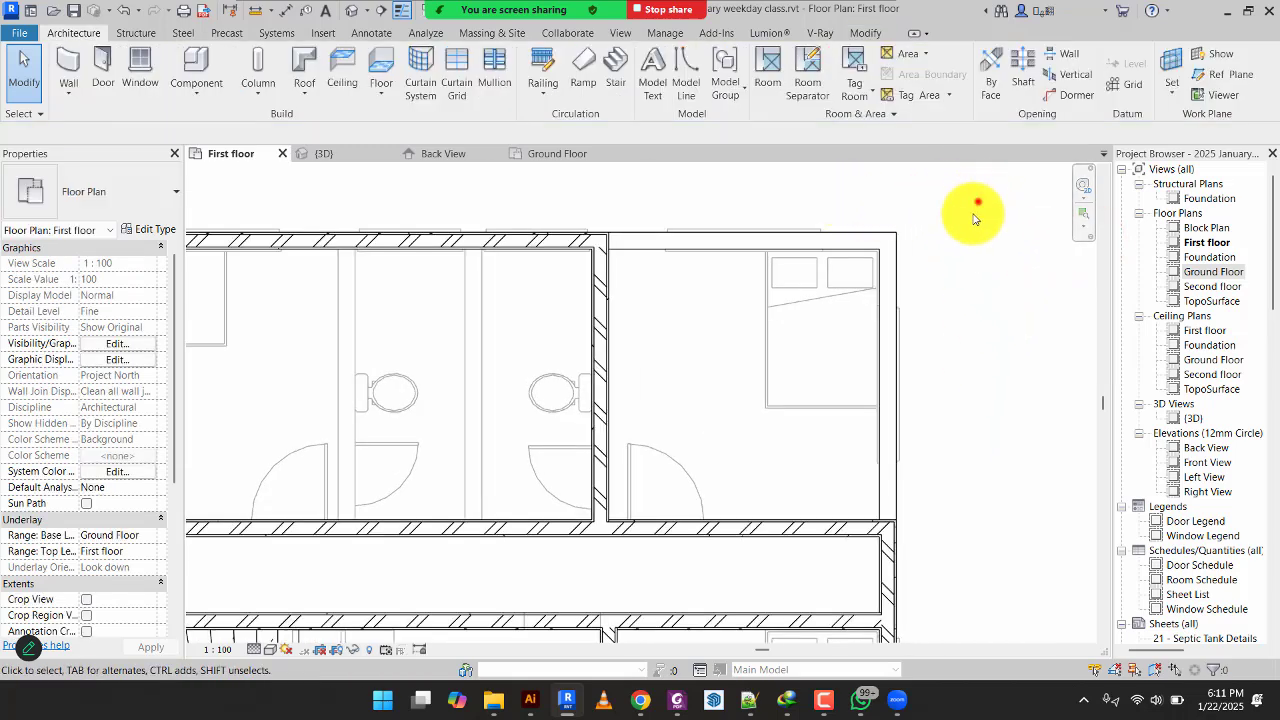
pyautogui.moveTo(978, 202); pyautogui.dragTo(867, 267)
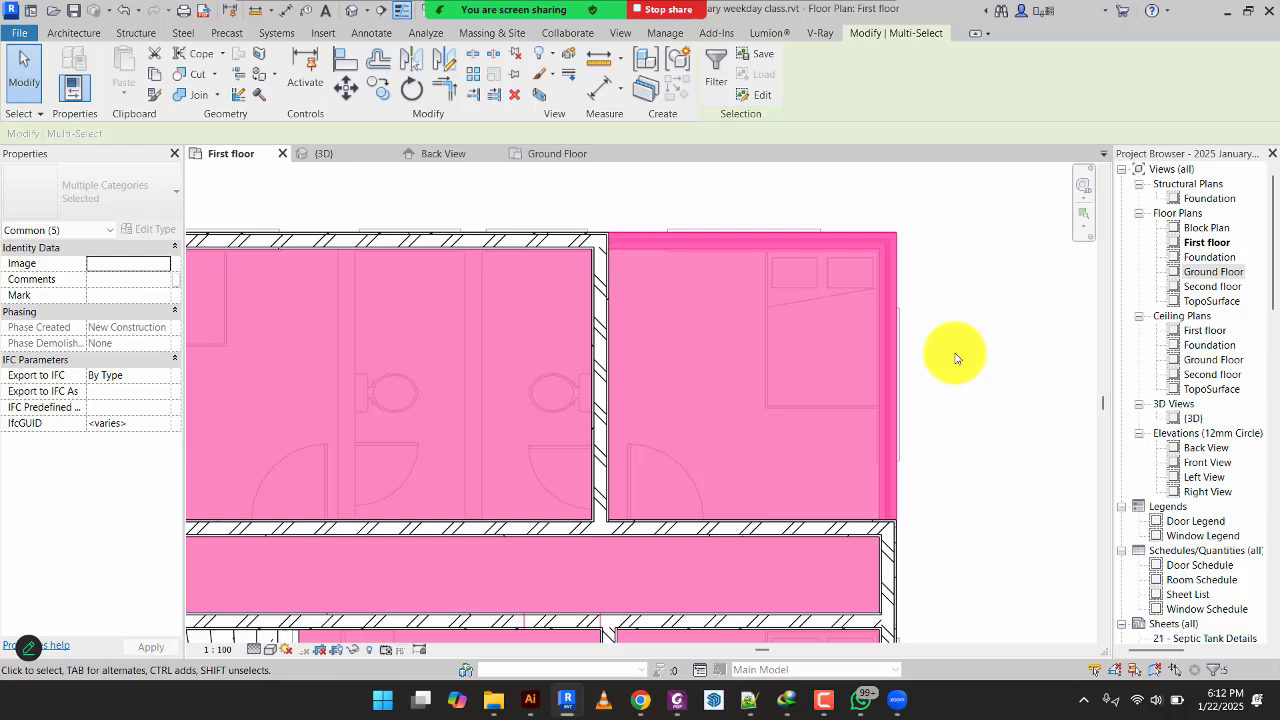
pyautogui.click(718, 72)
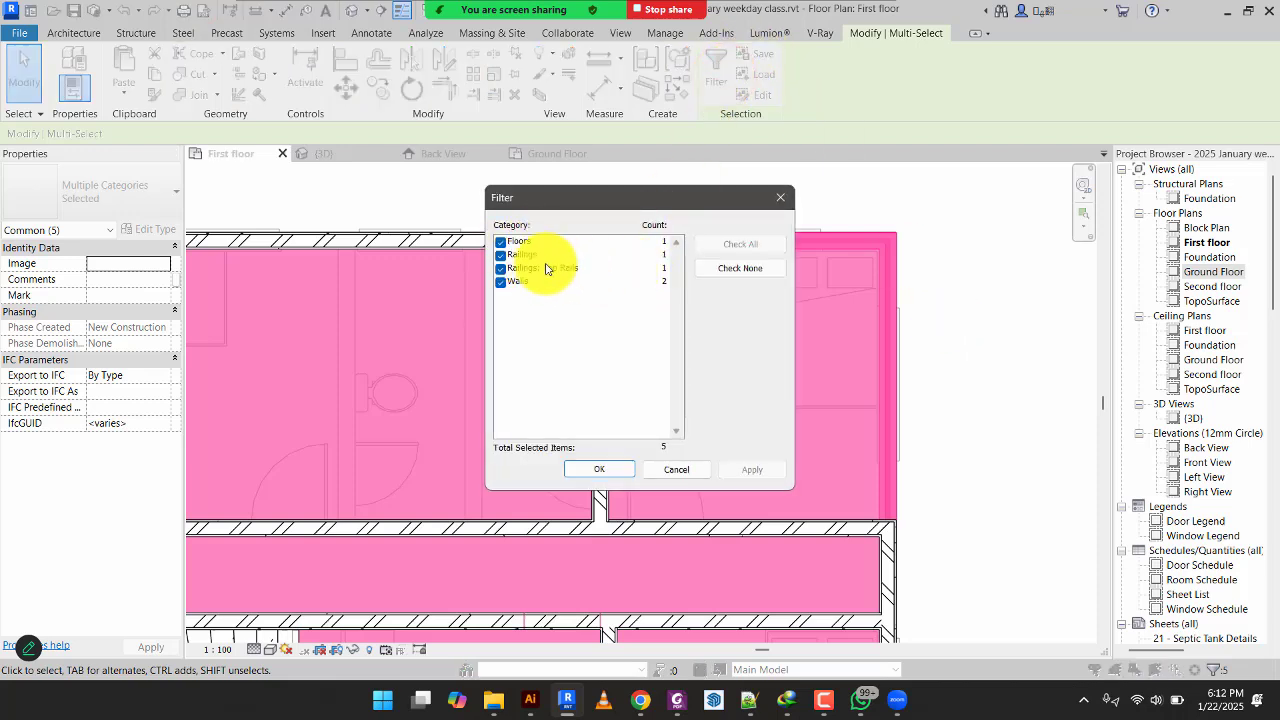
pyautogui.click(500, 281)
pyautogui.click(499, 241)
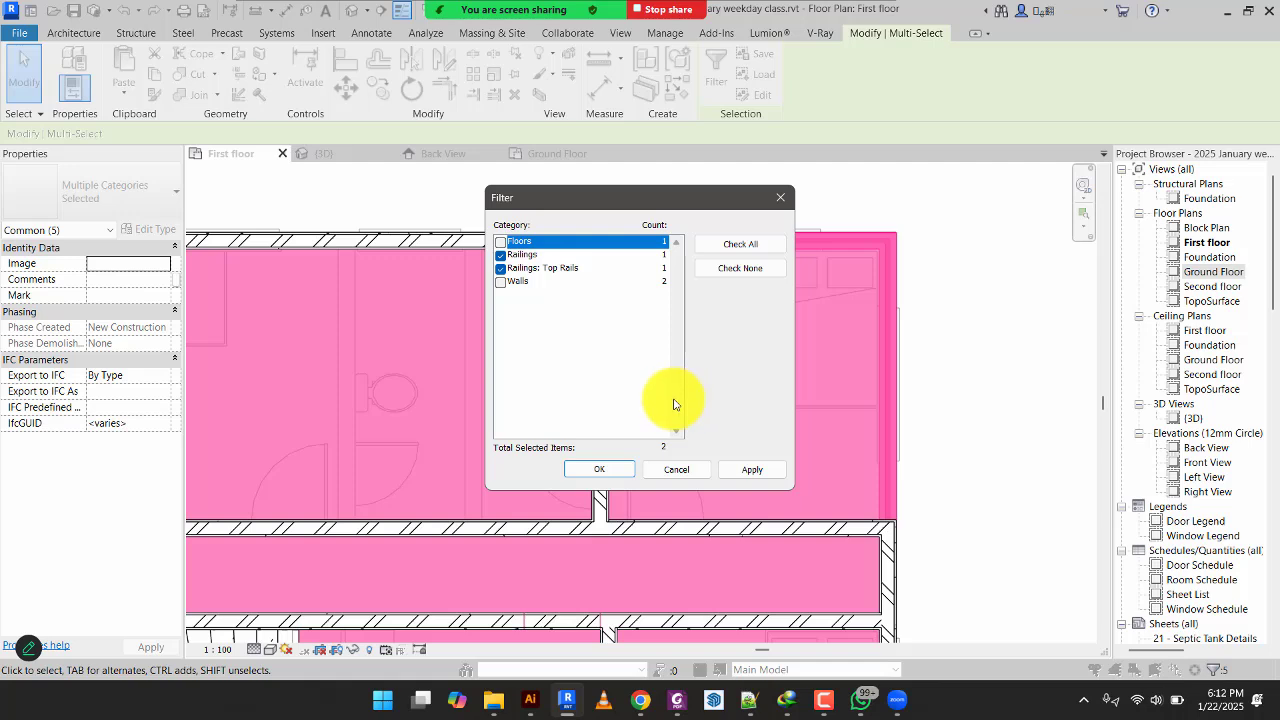
pyautogui.click(571, 471)
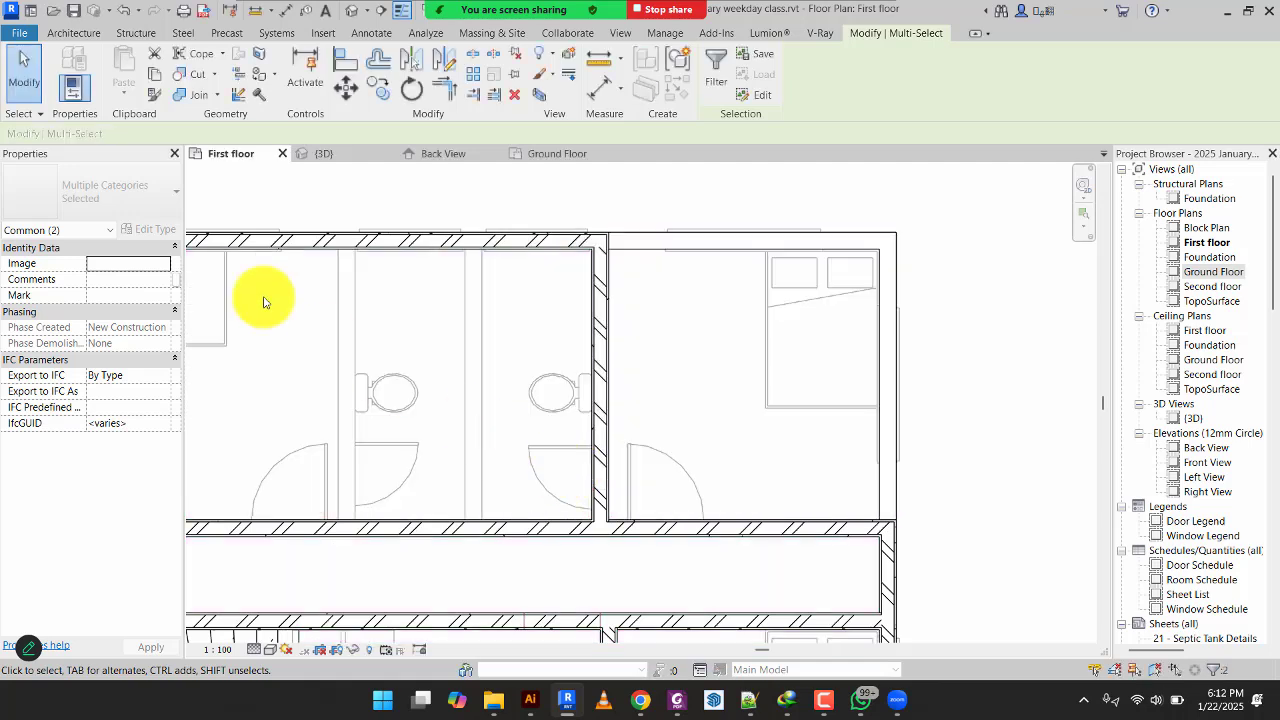
pyautogui.click(718, 72)
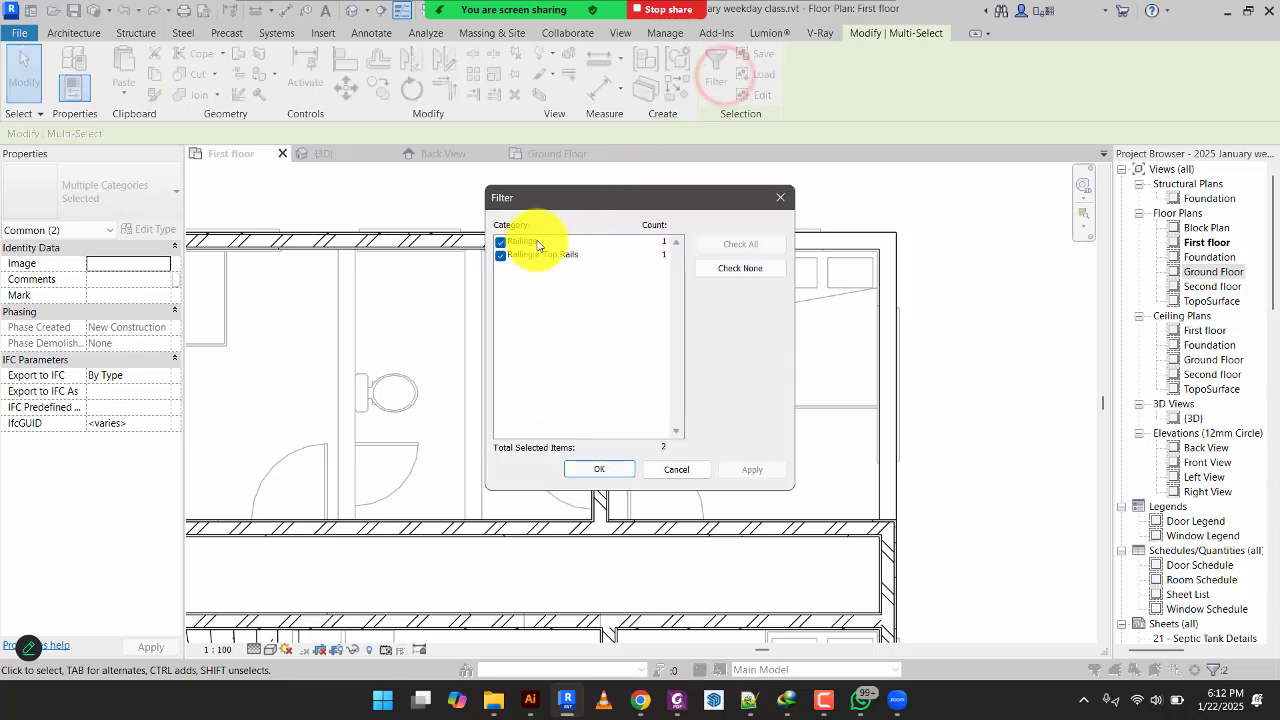
pyautogui.click(501, 256)
pyautogui.click(574, 471)
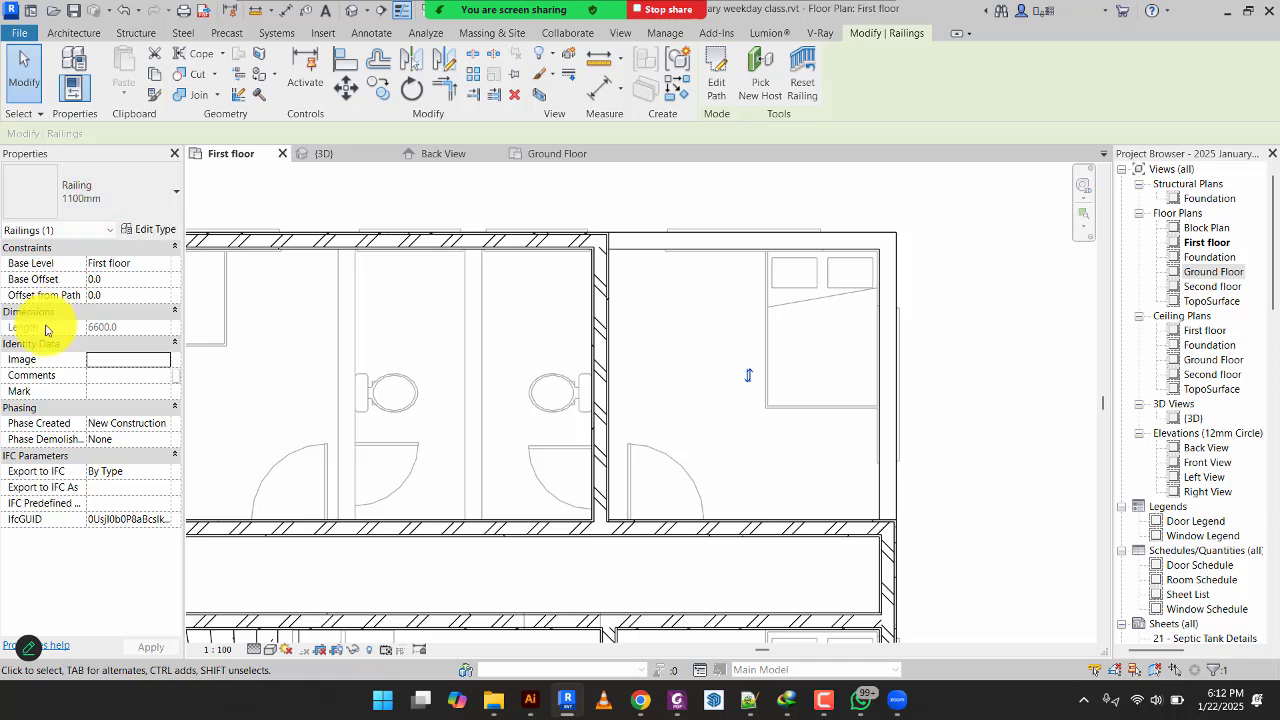
# Set the terrace railing's base offset to 1000 mm.
pyautogui.click(119, 282)
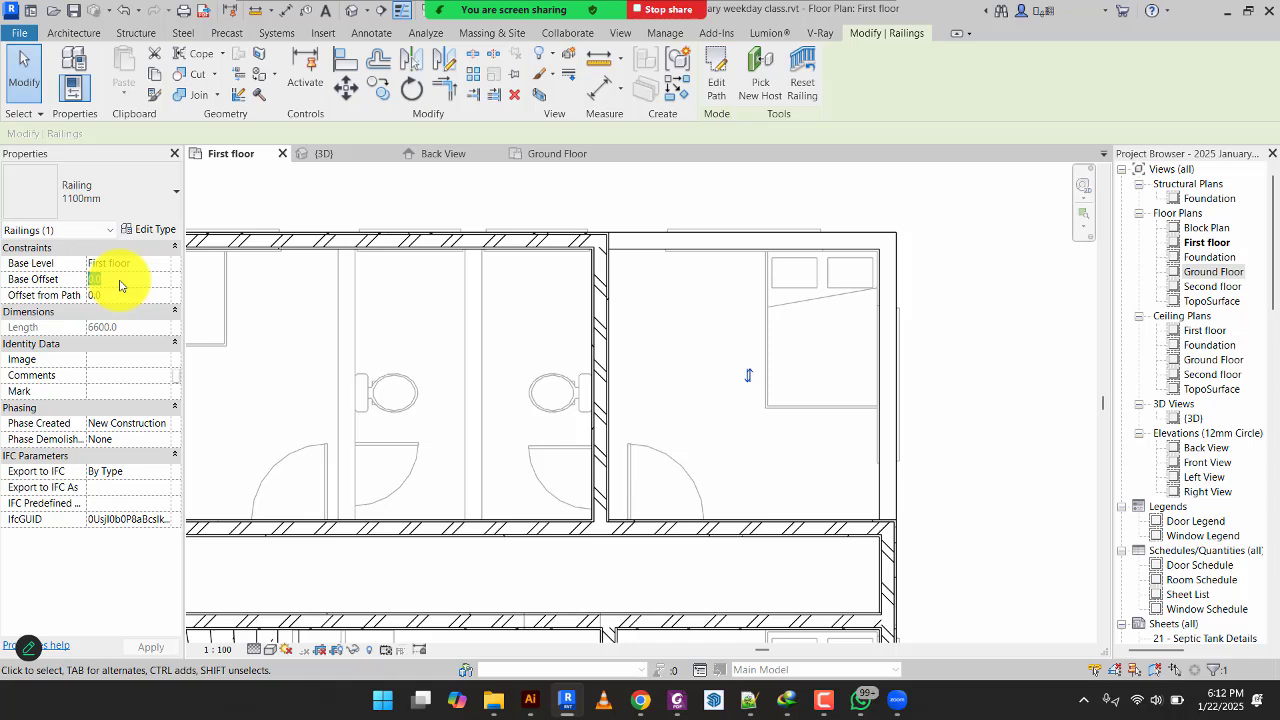
pyautogui.write('1000')
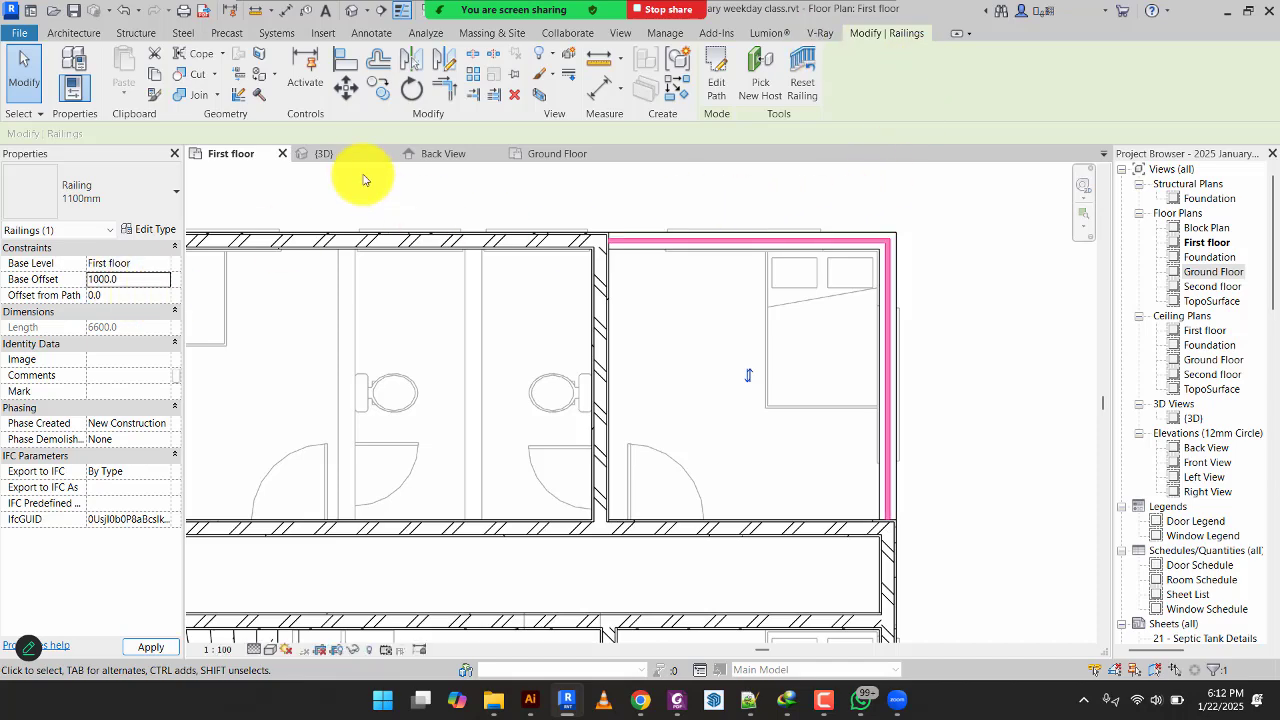
pyautogui.click(916, 286)
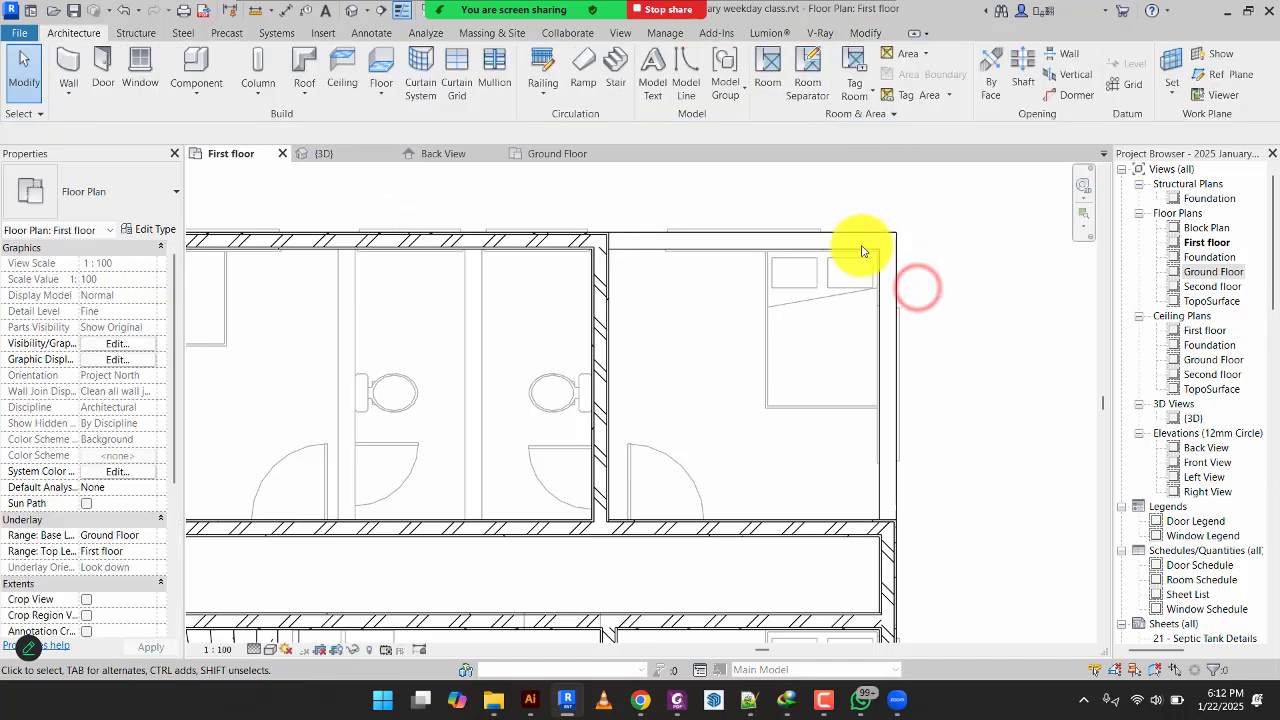
# In the 3D view, lower the terrace railing's base offset in stages to 600 mm, 400 mm and finally 150 mm.
pyautogui.click(330, 153)
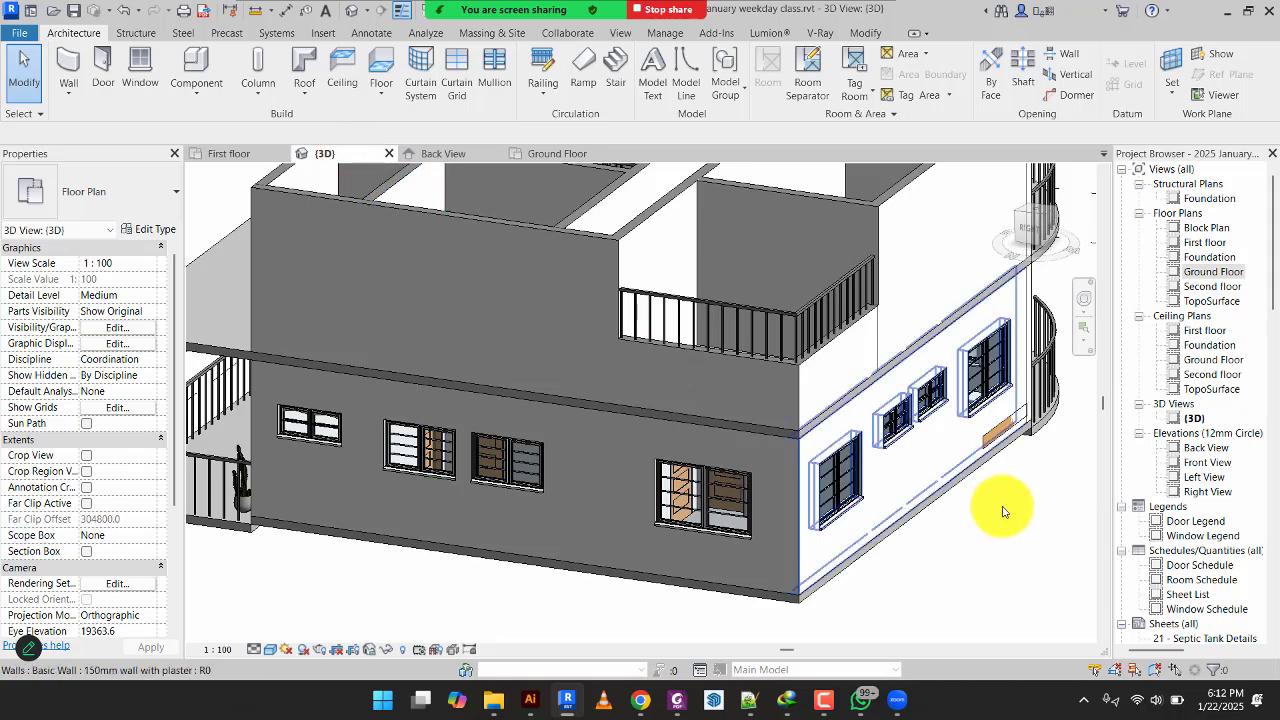
pyautogui.keyDown('shift'); pyautogui.moveTo(1004, 513); pyautogui.dragTo(709, 234, button='middle'); pyautogui.keyUp('shift')
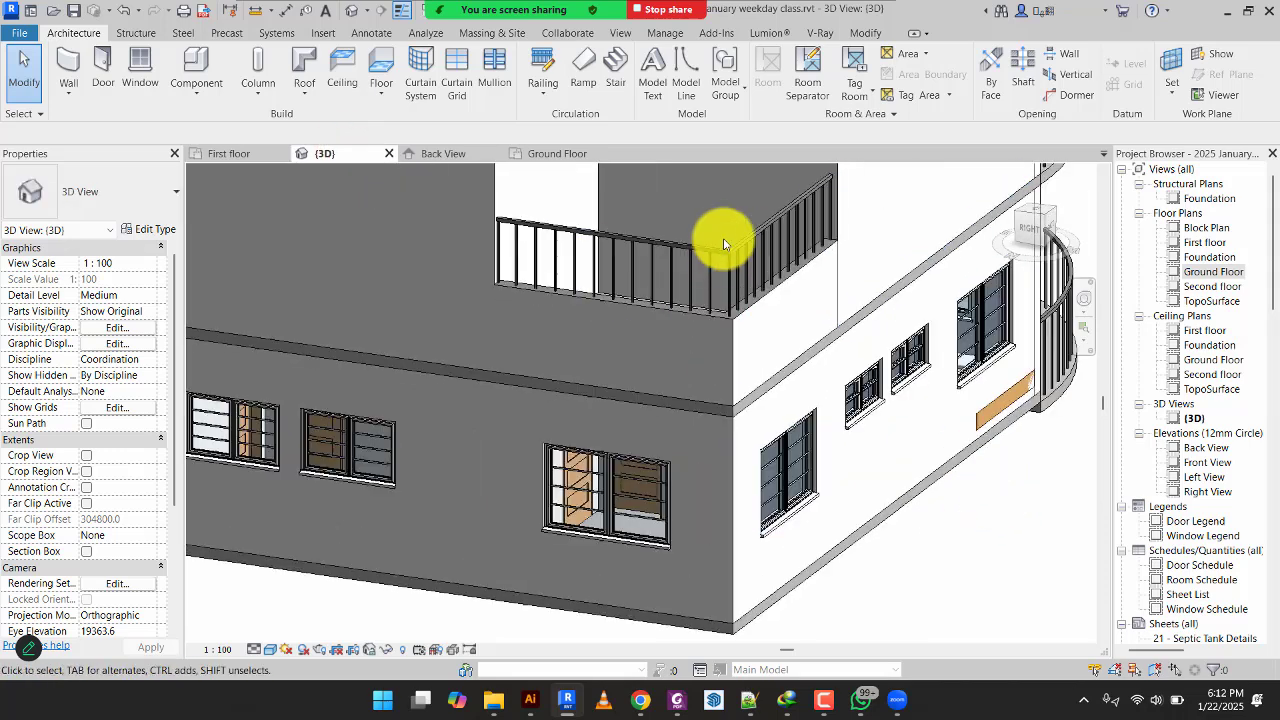
pyautogui.click(717, 252)
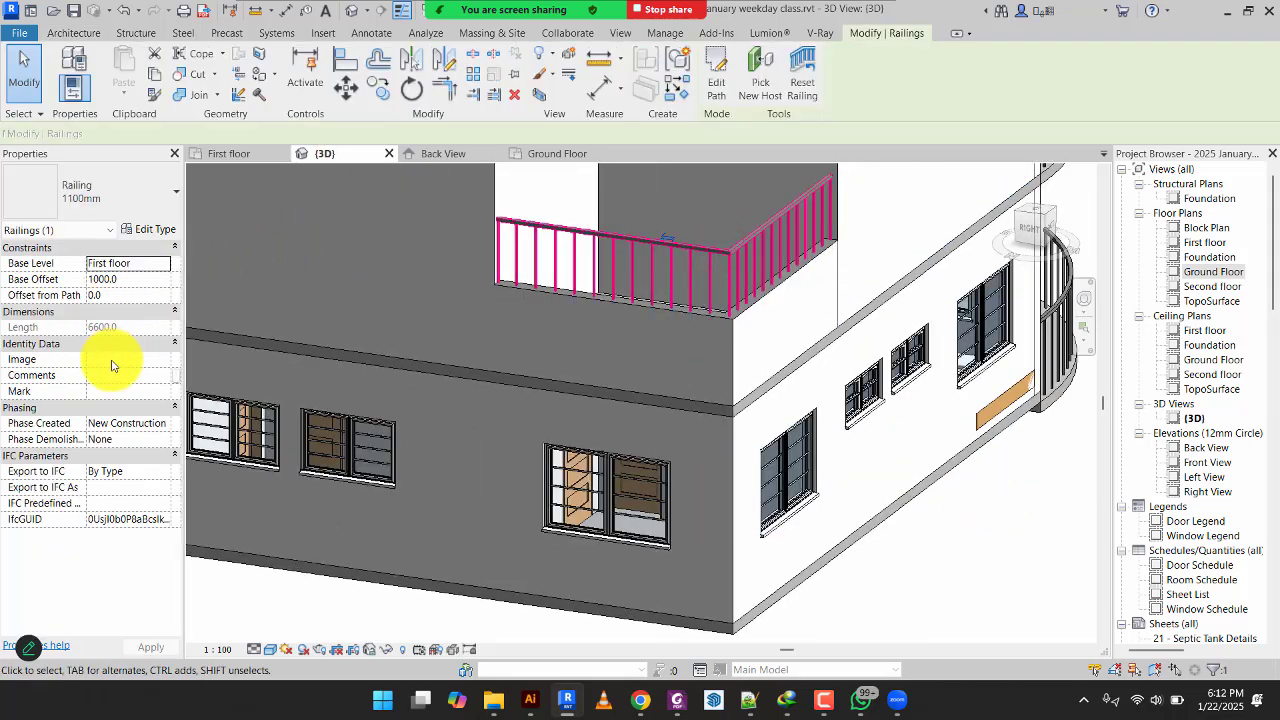
pyautogui.click(142, 284)
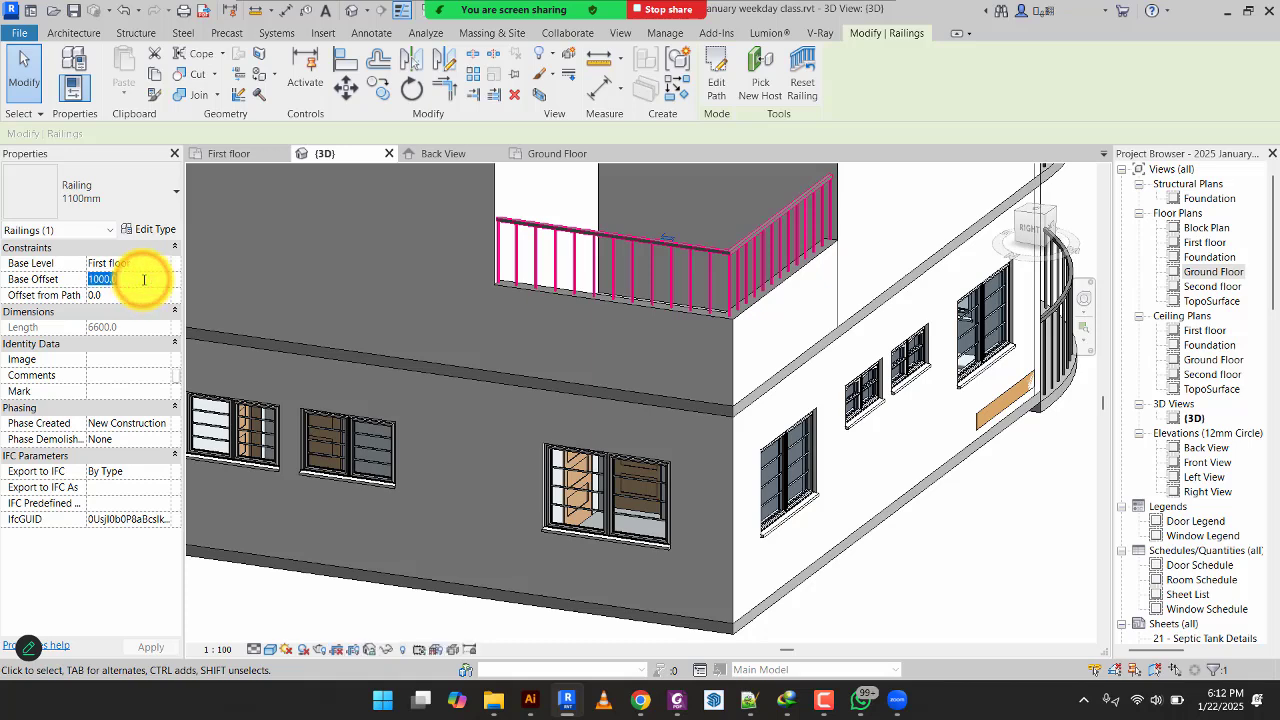
pyautogui.write('8')
pyautogui.press('BackSpace')
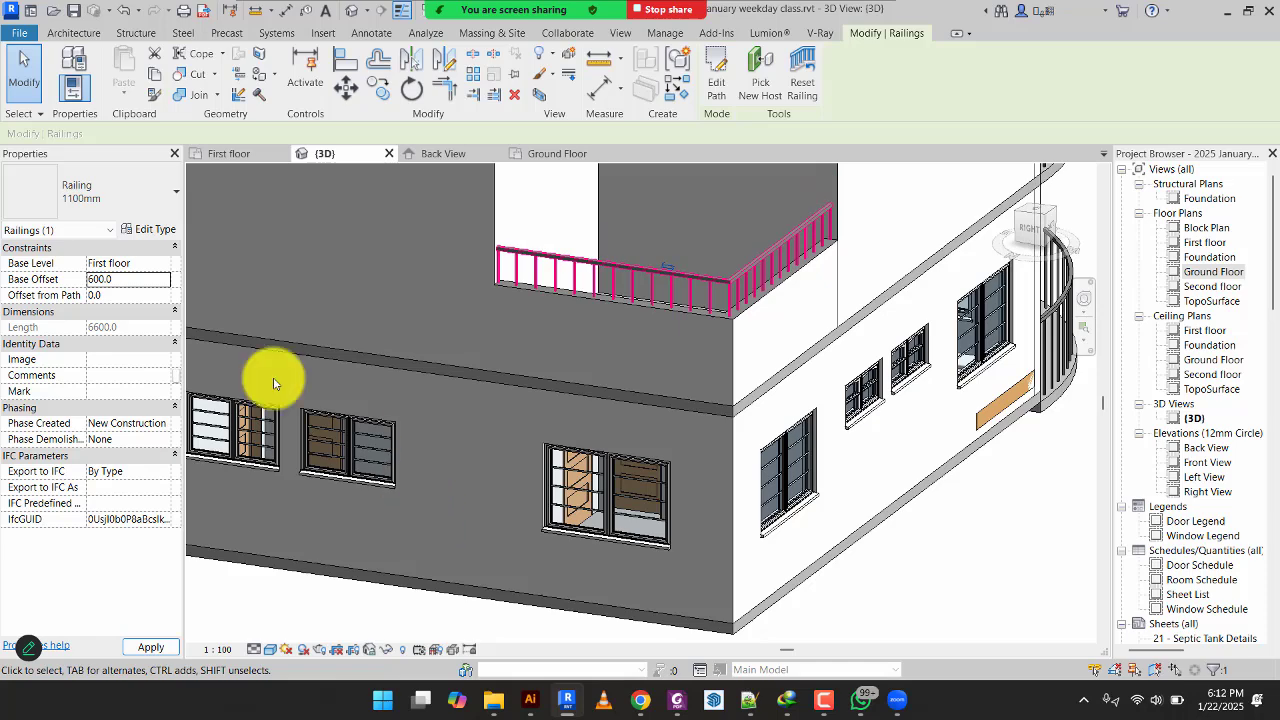
pyautogui.click(145, 280)
pyautogui.write('400')
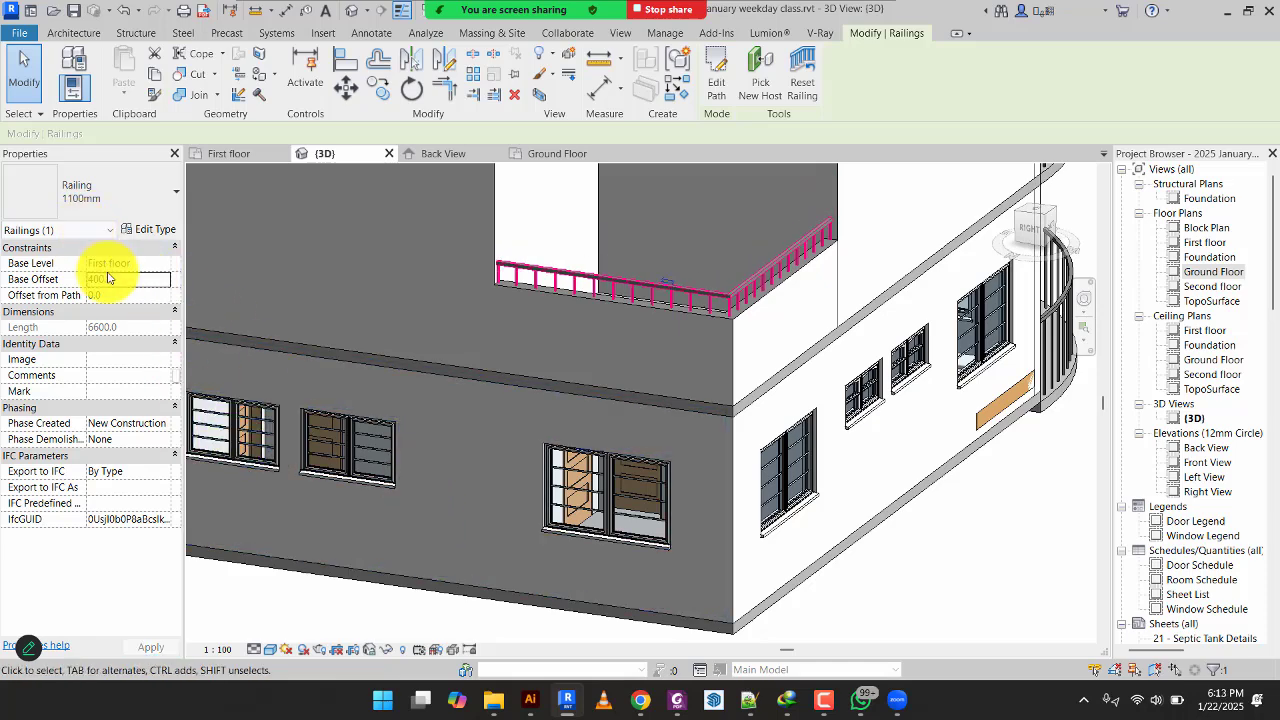
pyautogui.click(117, 280)
pyautogui.write('400')
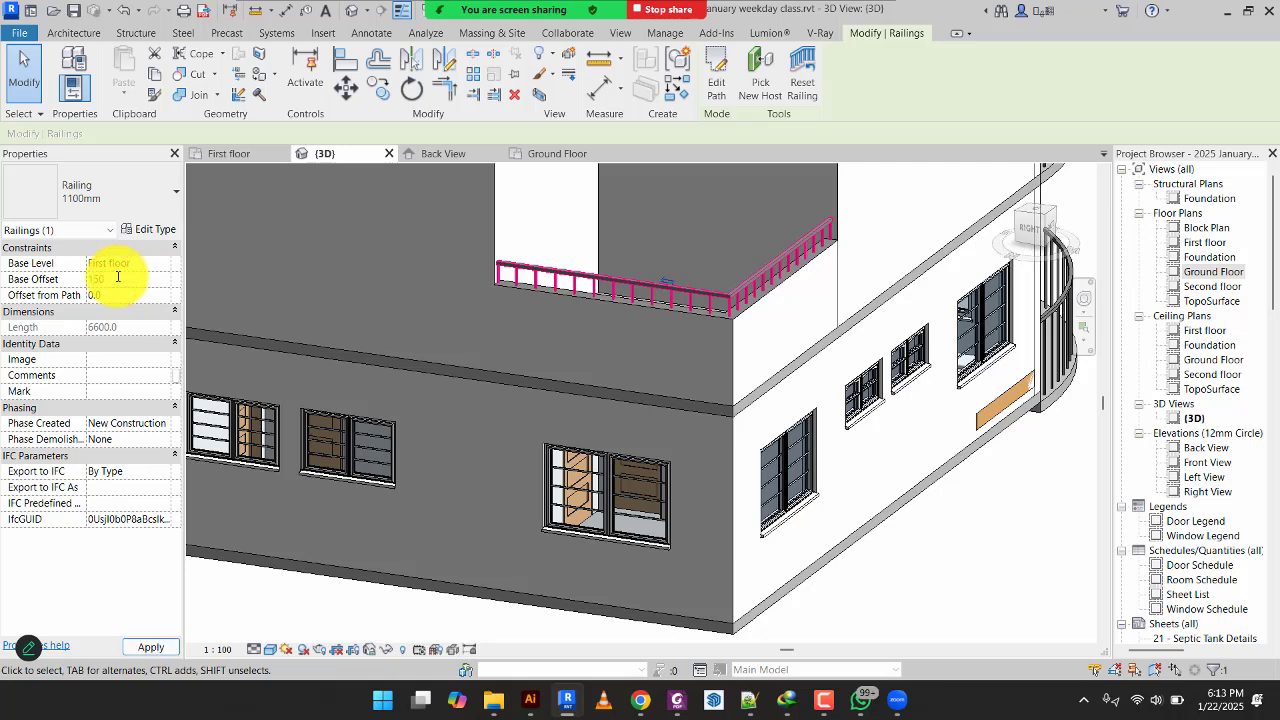
pyautogui.click(151, 281)
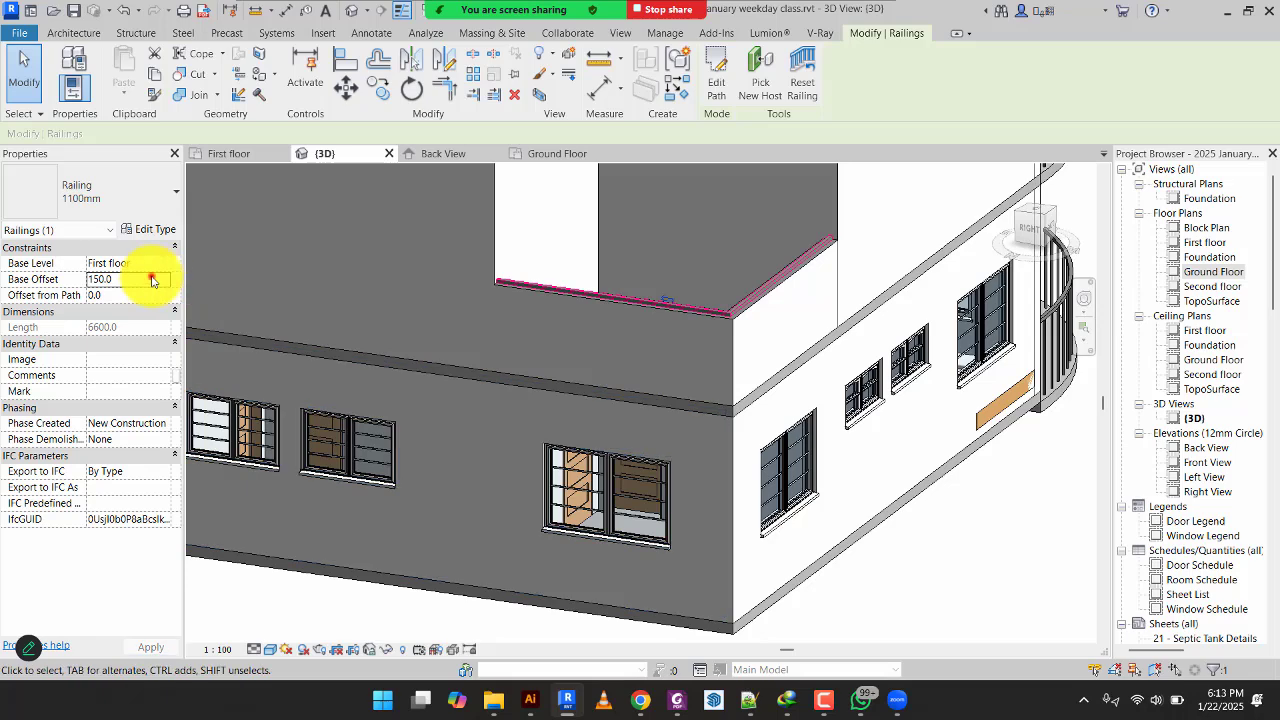
# Raise the terrace railing's base offset to 200 mm and then 250 mm, and check it against the low wall.
pyautogui.write('20')
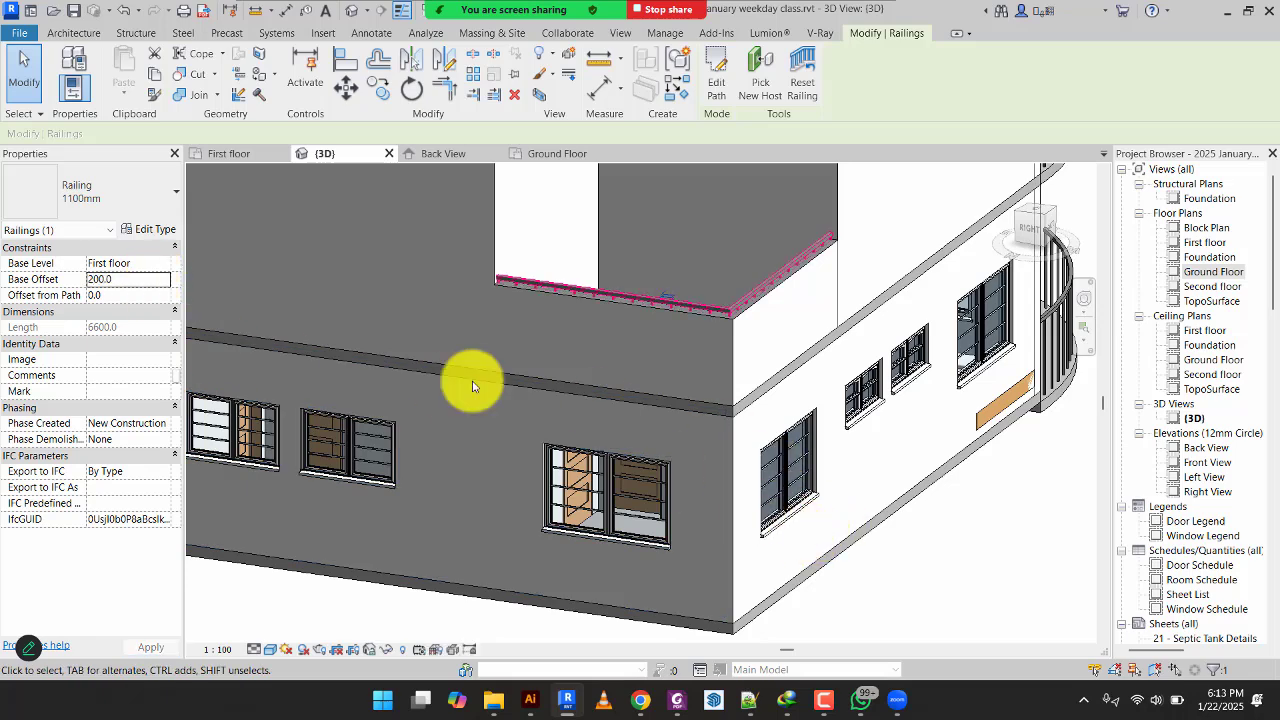
pyautogui.click(130, 279)
pyautogui.write('250')
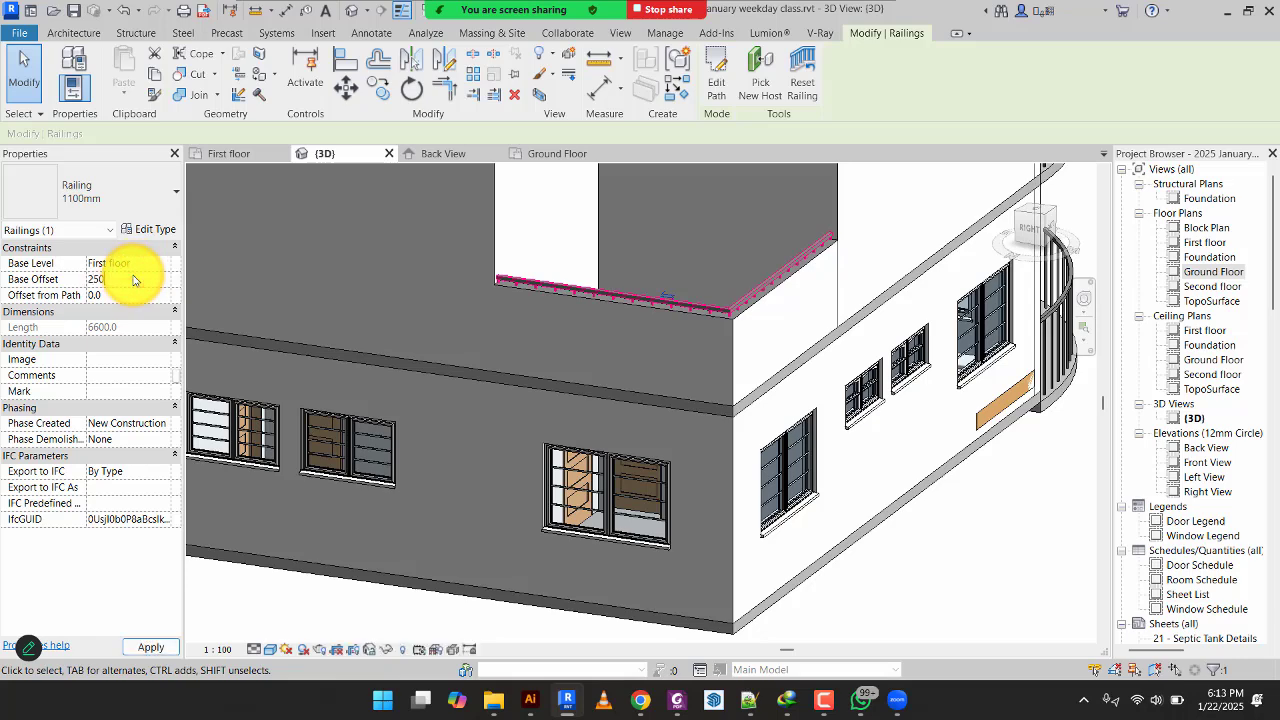
pyautogui.click(955, 573)
pyautogui.scroll(3, 806, 381)
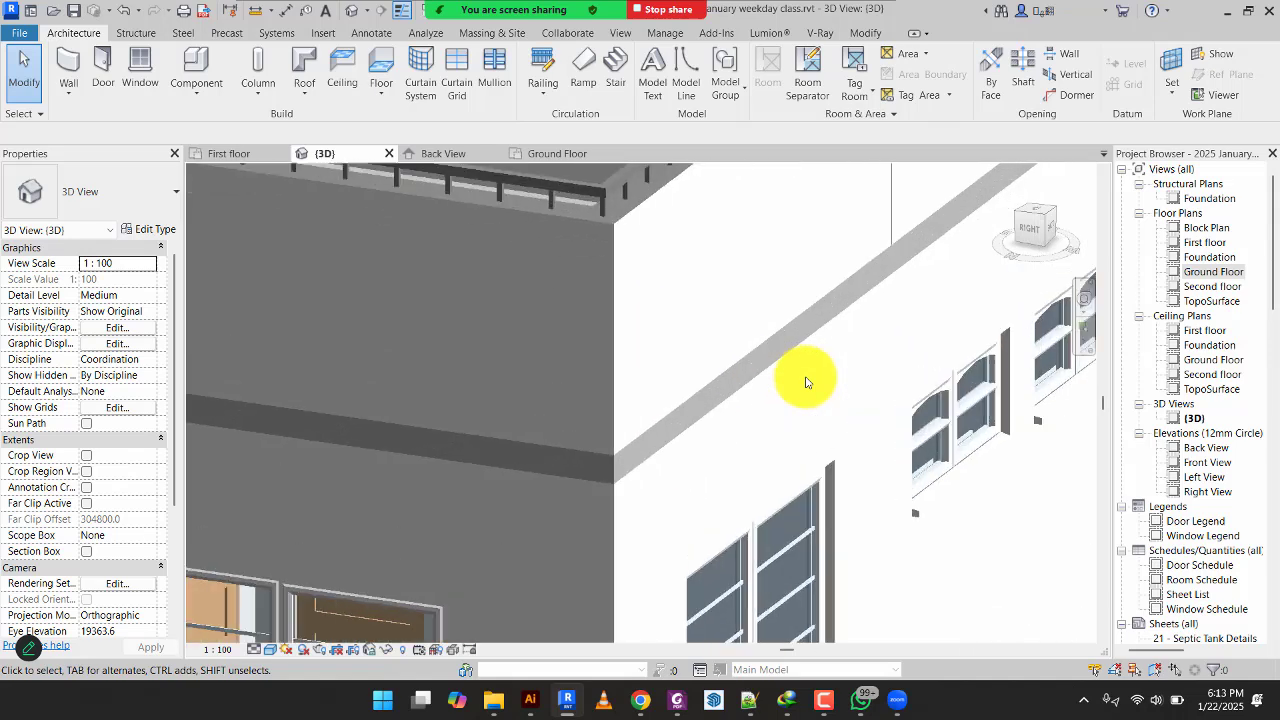
pyautogui.scroll(-4, 806, 379)
pyautogui.scroll(4, 829, 457)
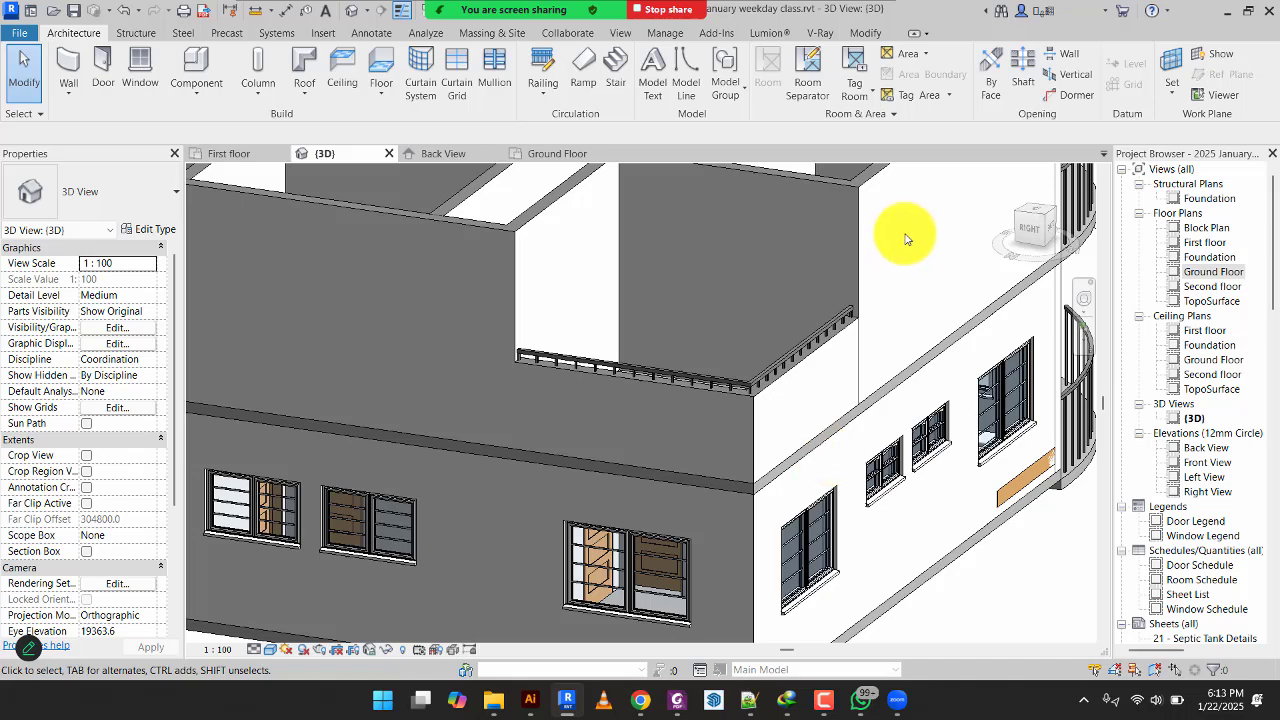
# Copy the long ground-floor veranda railing and paste it aligned to the First floor level.
pyautogui.scroll(-5, 866, 351)
pyautogui.keyDown('shift'); pyautogui.moveTo(687, 452); pyautogui.dragTo(909, 471, button='middle'); pyautogui.keyUp('shift')
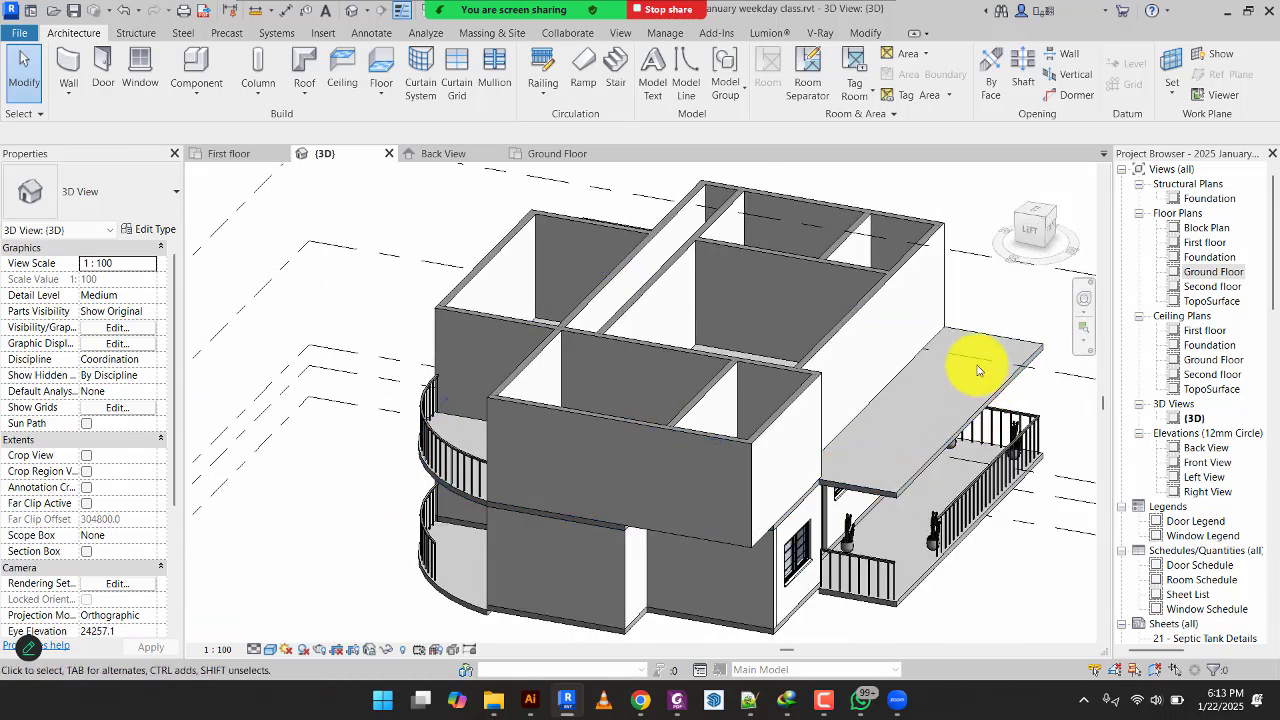
pyautogui.click(963, 513)
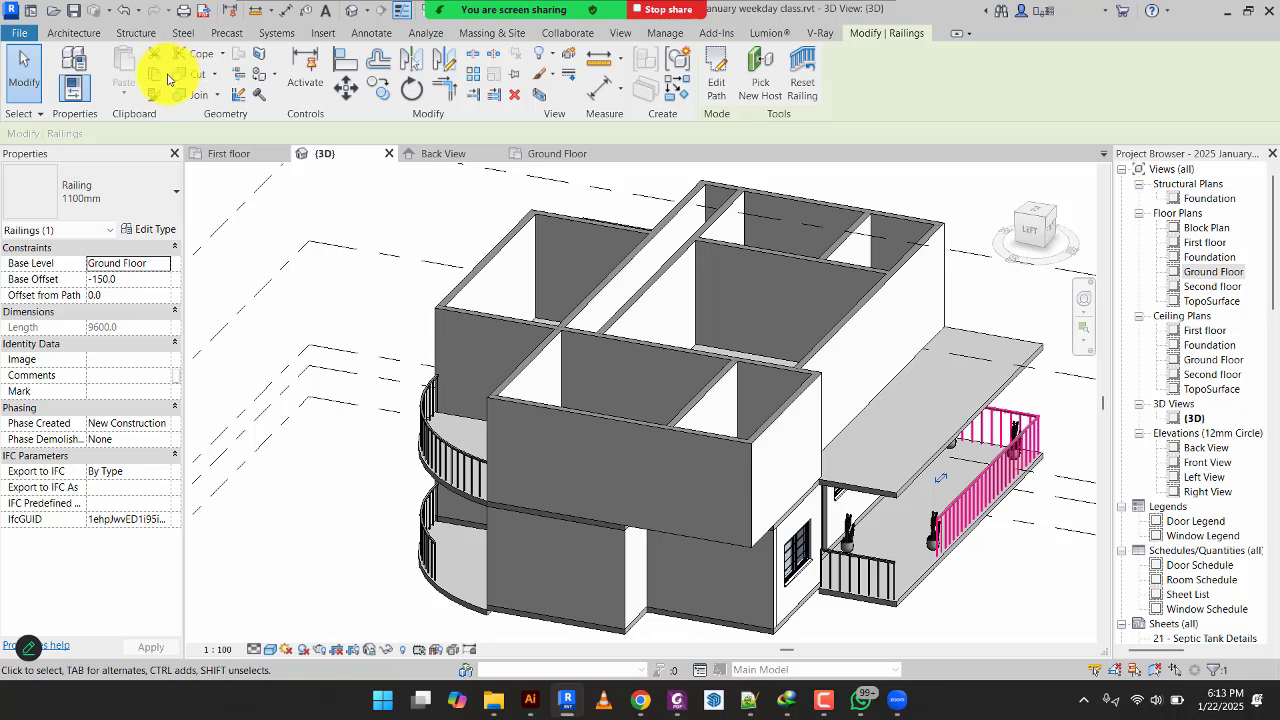
pyautogui.click(126, 95)
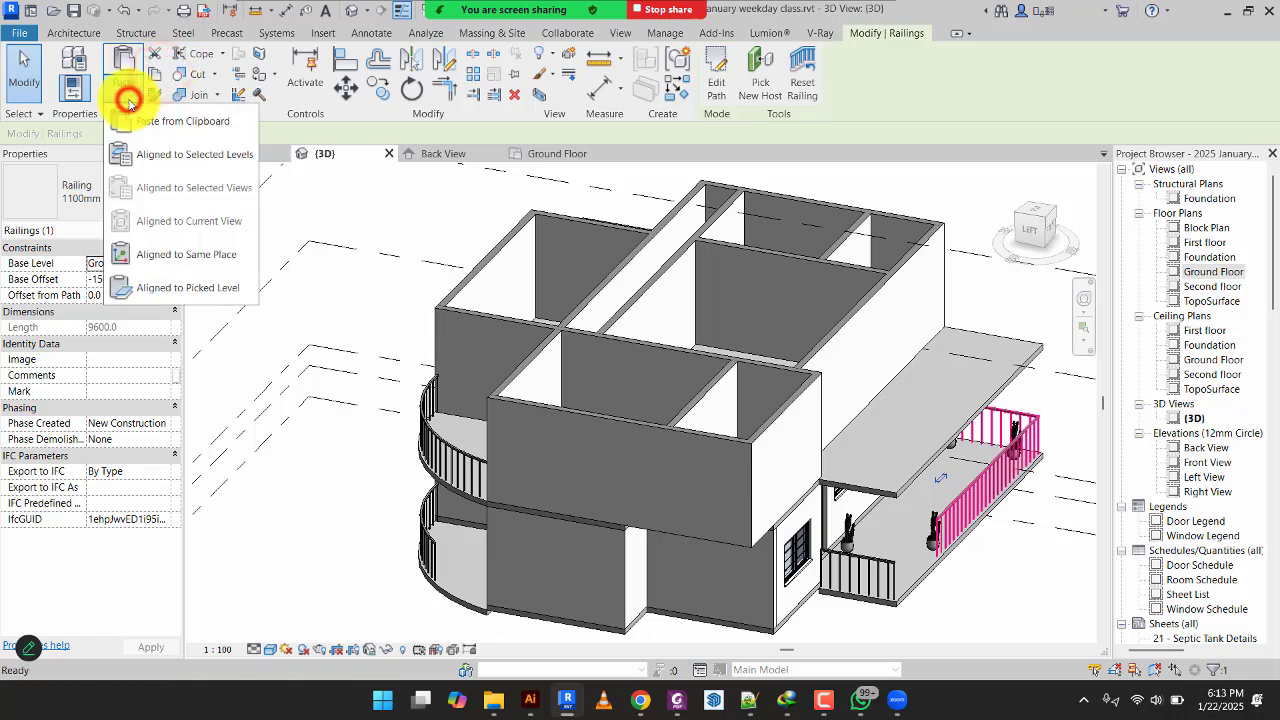
pyautogui.click(160, 157)
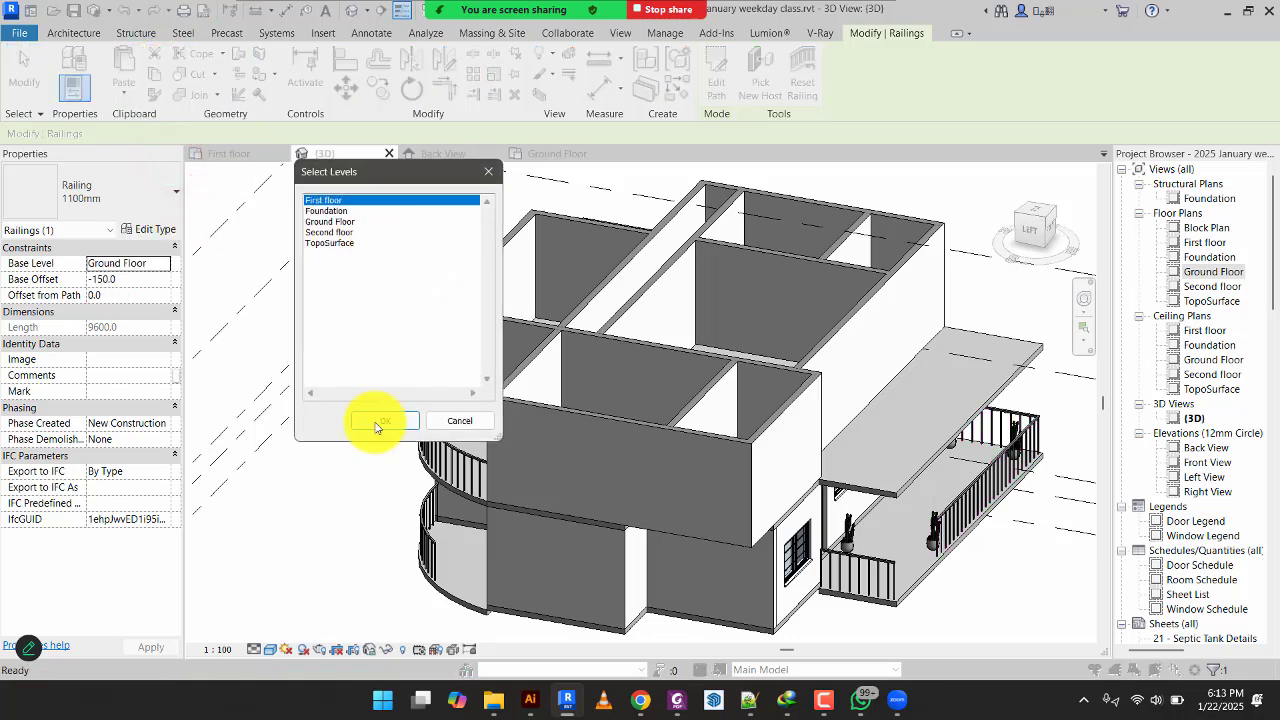
pyautogui.click(373, 422)
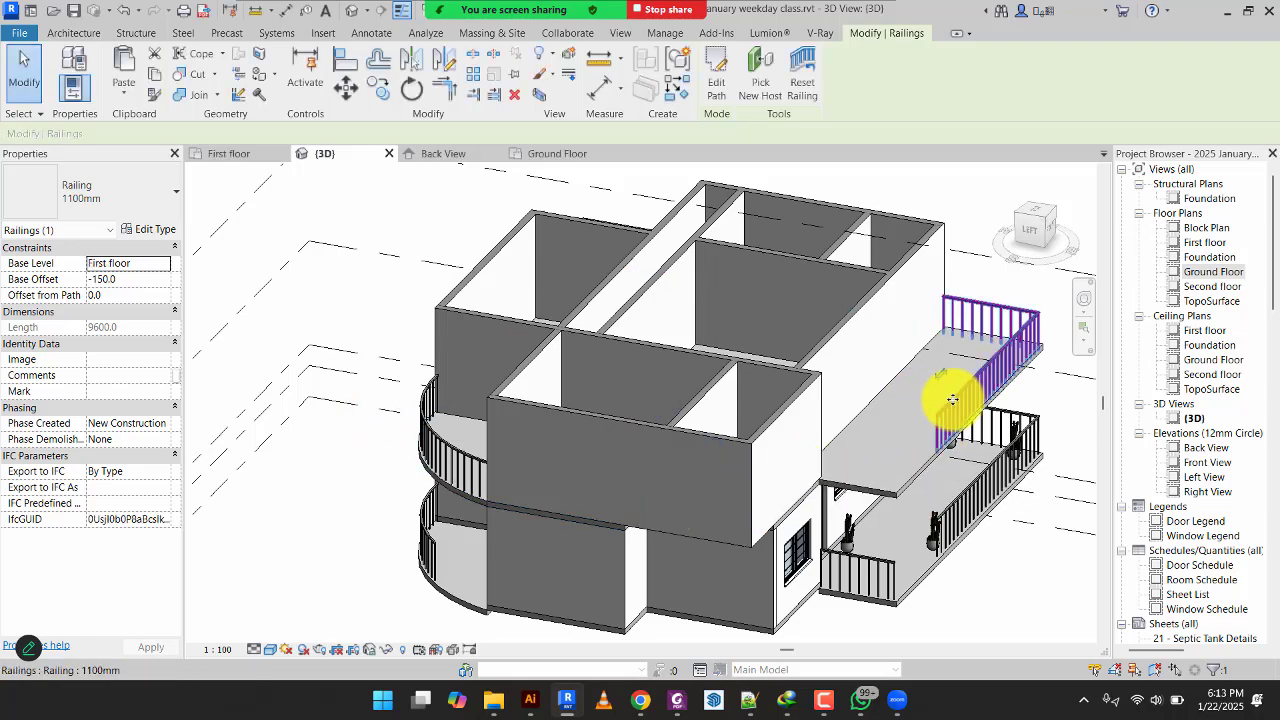
# Edit the pasted railing's path in the First floor plan, adding a 2500 mm line from the house wall past the slab's front edge.
pyautogui.click(725, 78)
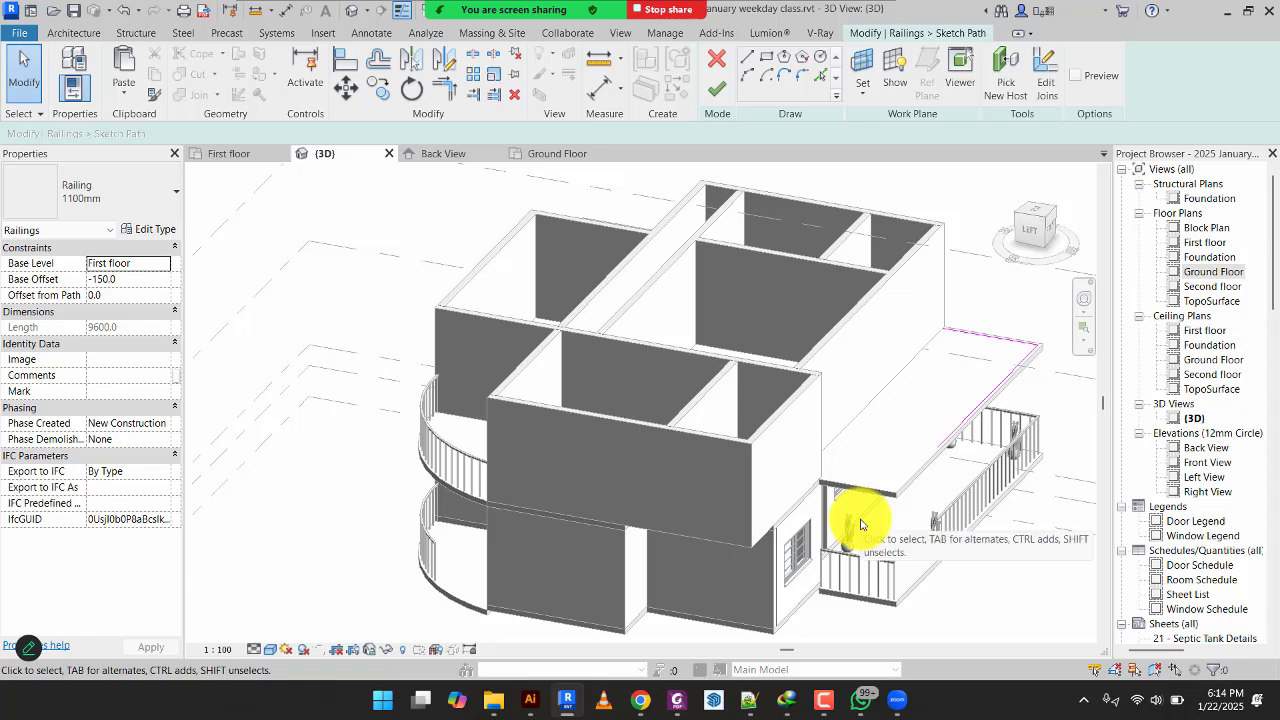
pyautogui.click(240, 153)
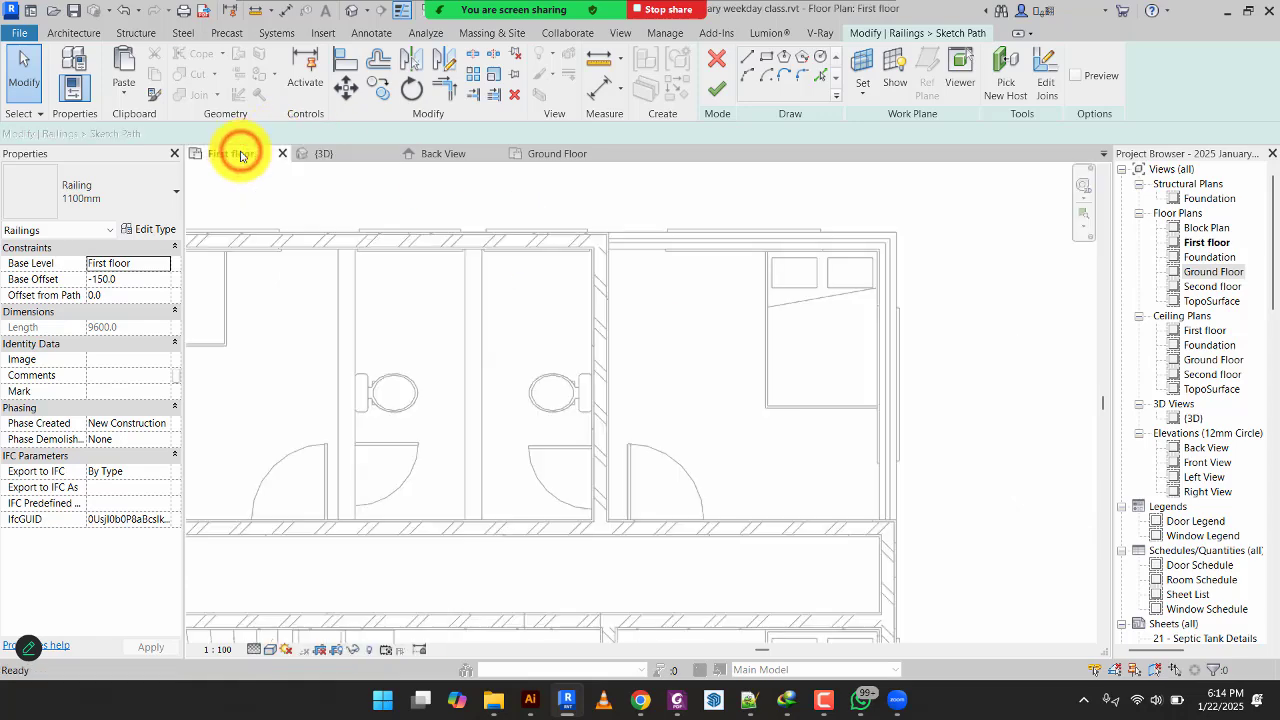
pyautogui.scroll(-2, 826, 523)
pyautogui.moveTo(826, 523); pyautogui.dragTo(880, 228, button='middle')
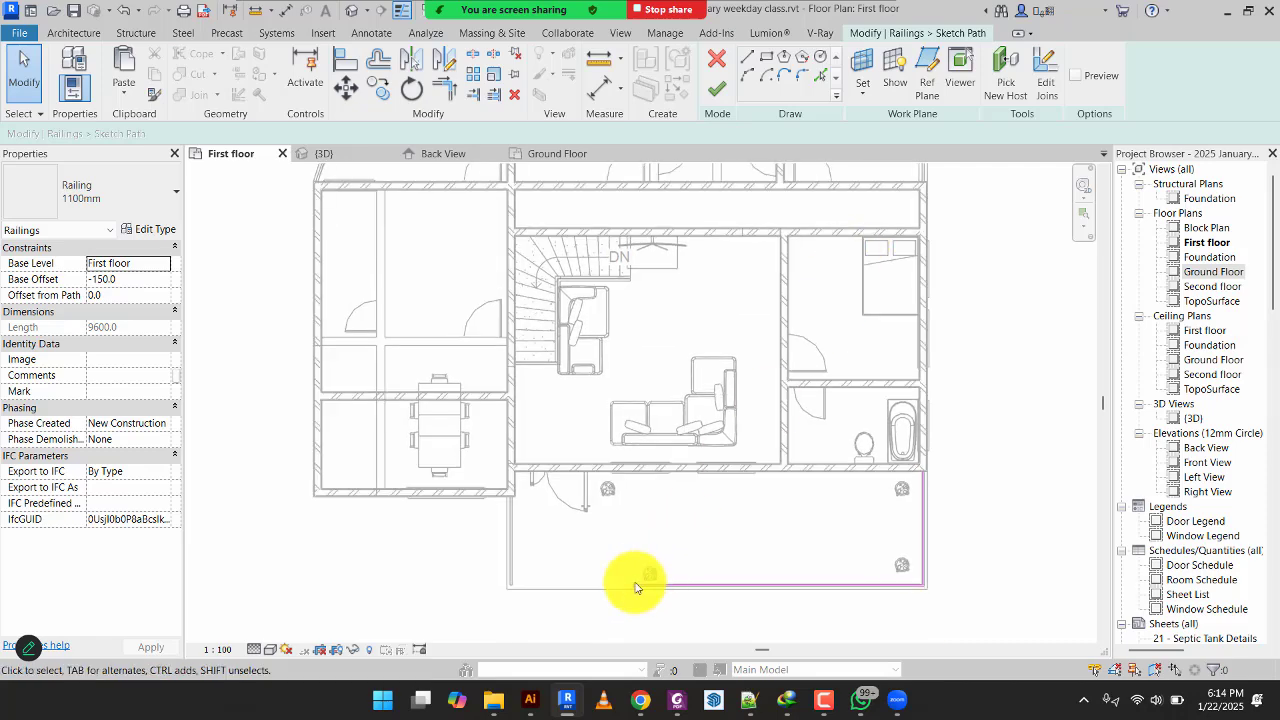
pyautogui.scroll(3, 586, 600)
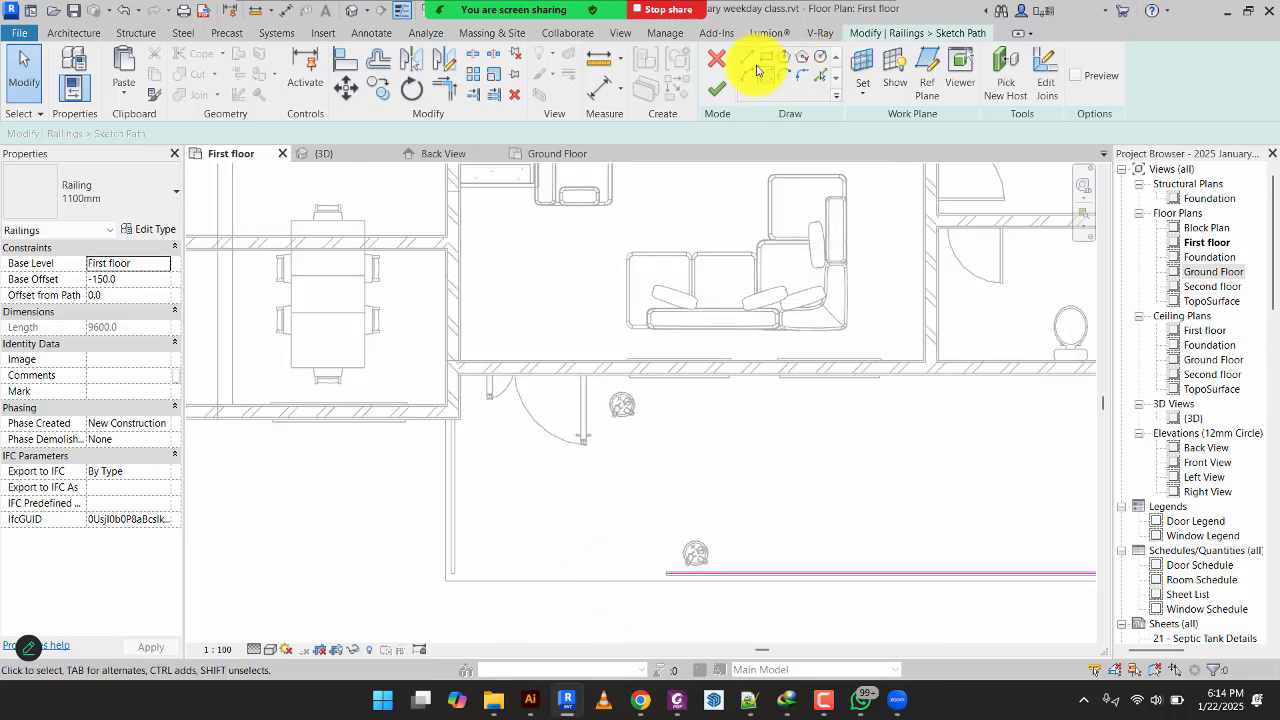
pyautogui.click(749, 60)
pyautogui.scroll(4, 451, 443)
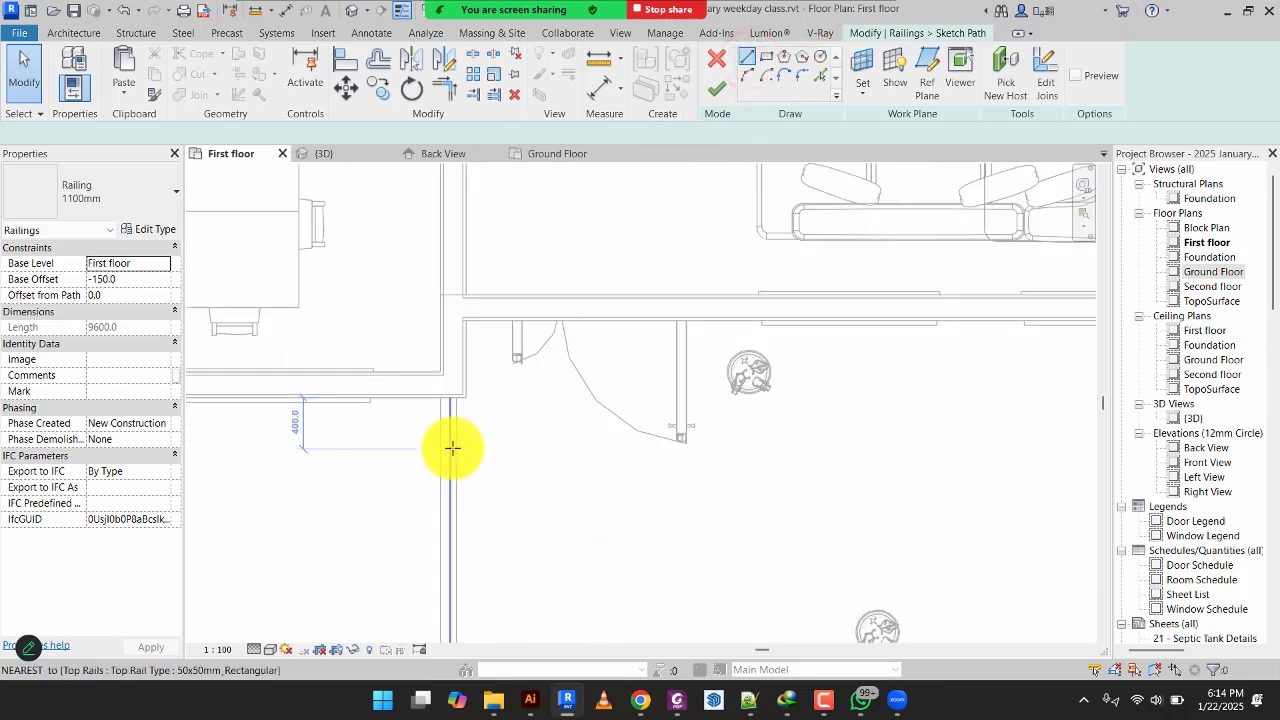
pyautogui.scroll(2, 450, 384)
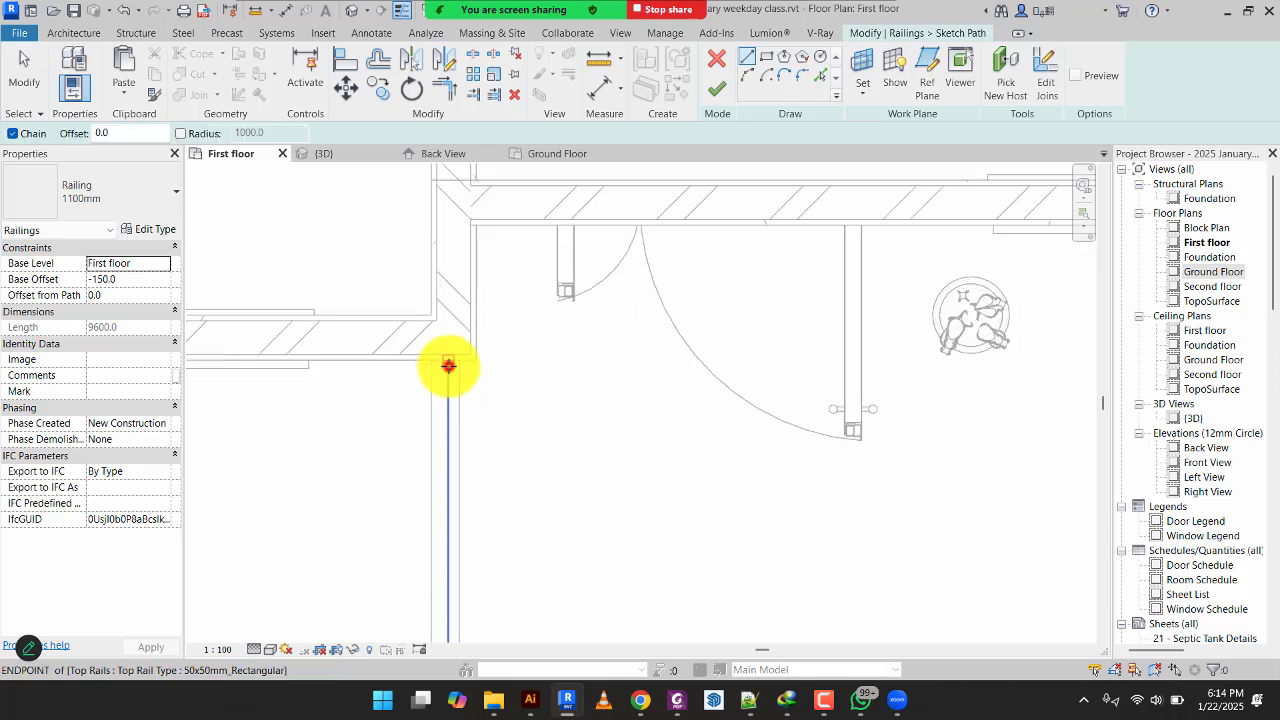
pyautogui.click(449, 366)
pyautogui.scroll(-2, 434, 429)
pyautogui.moveTo(438, 420); pyautogui.dragTo(495, 214, button='middle')
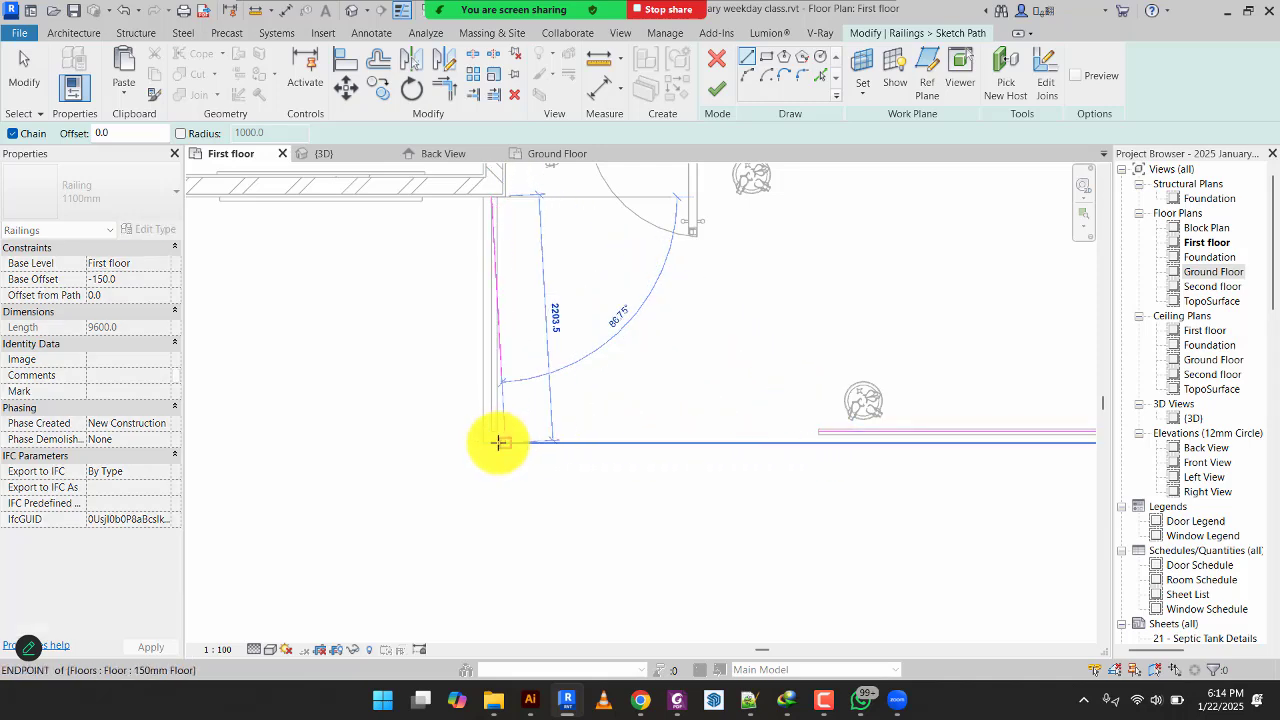
pyautogui.click(496, 422)
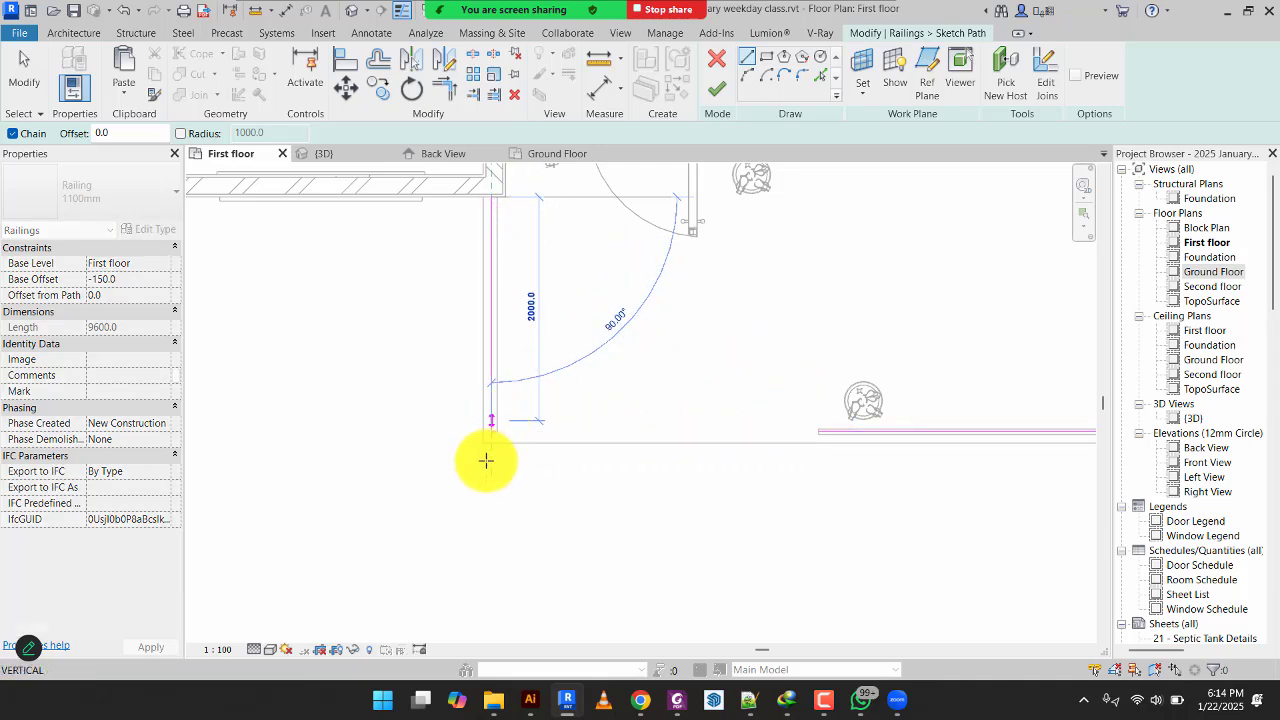
pyautogui.click(483, 481)
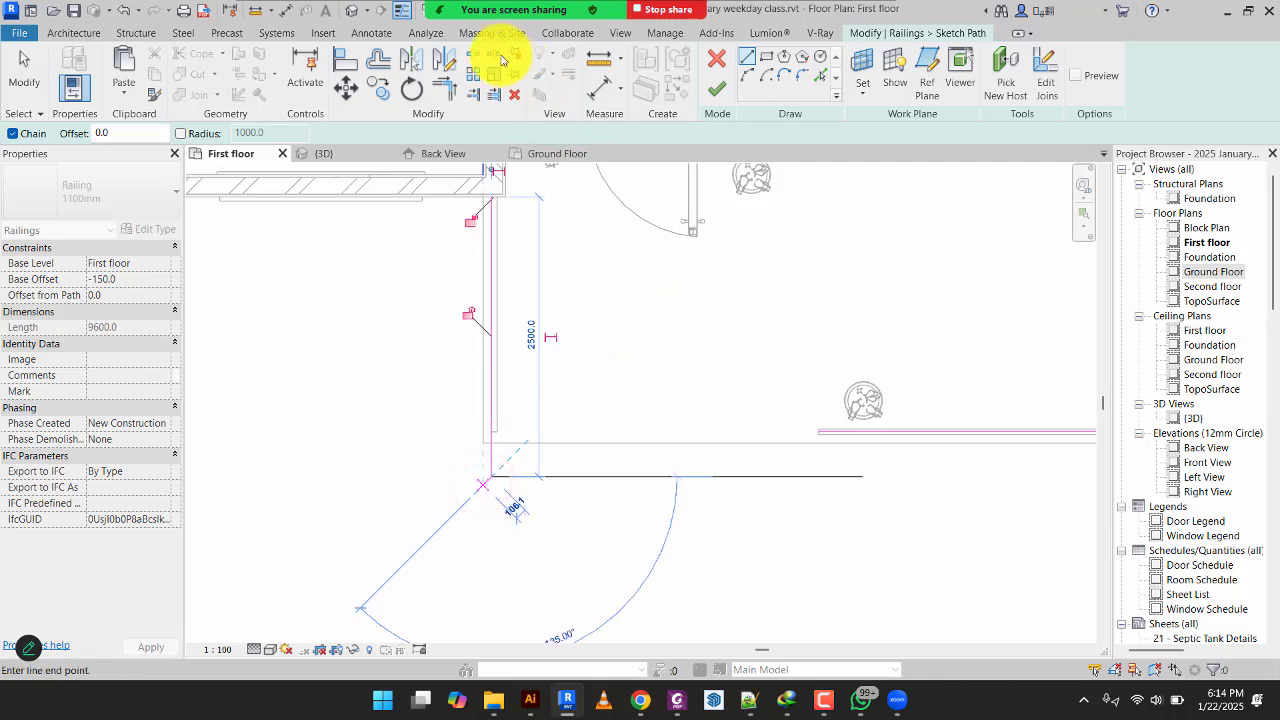
# Trim the new side line and the front path line into a corner, and finish the railing sketch.
pyautogui.click(446, 89)
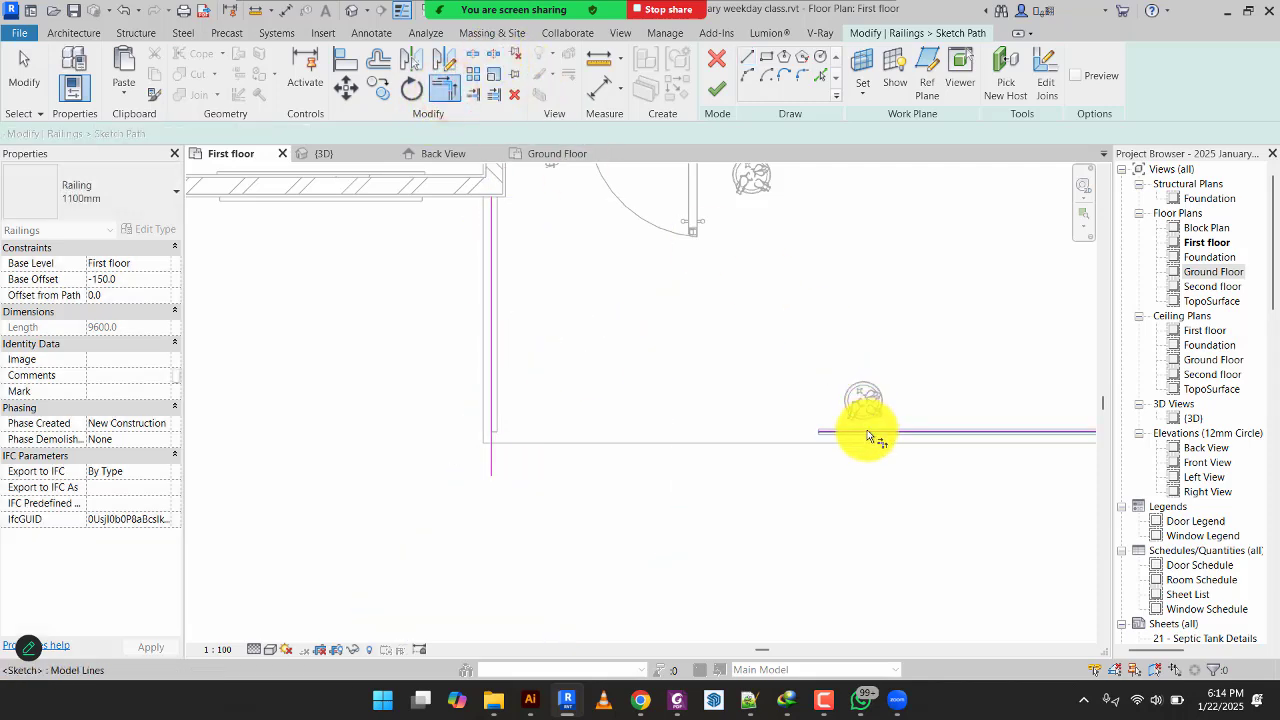
pyautogui.click(866, 430)
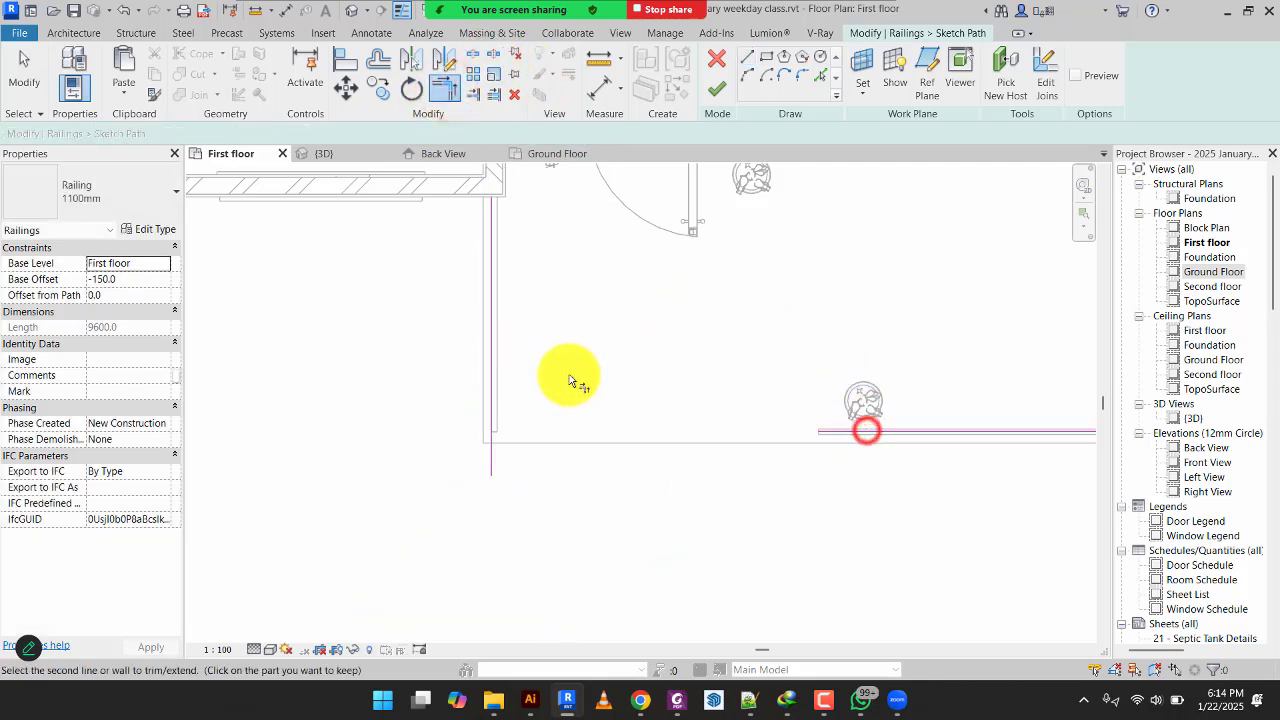
pyautogui.click(496, 397)
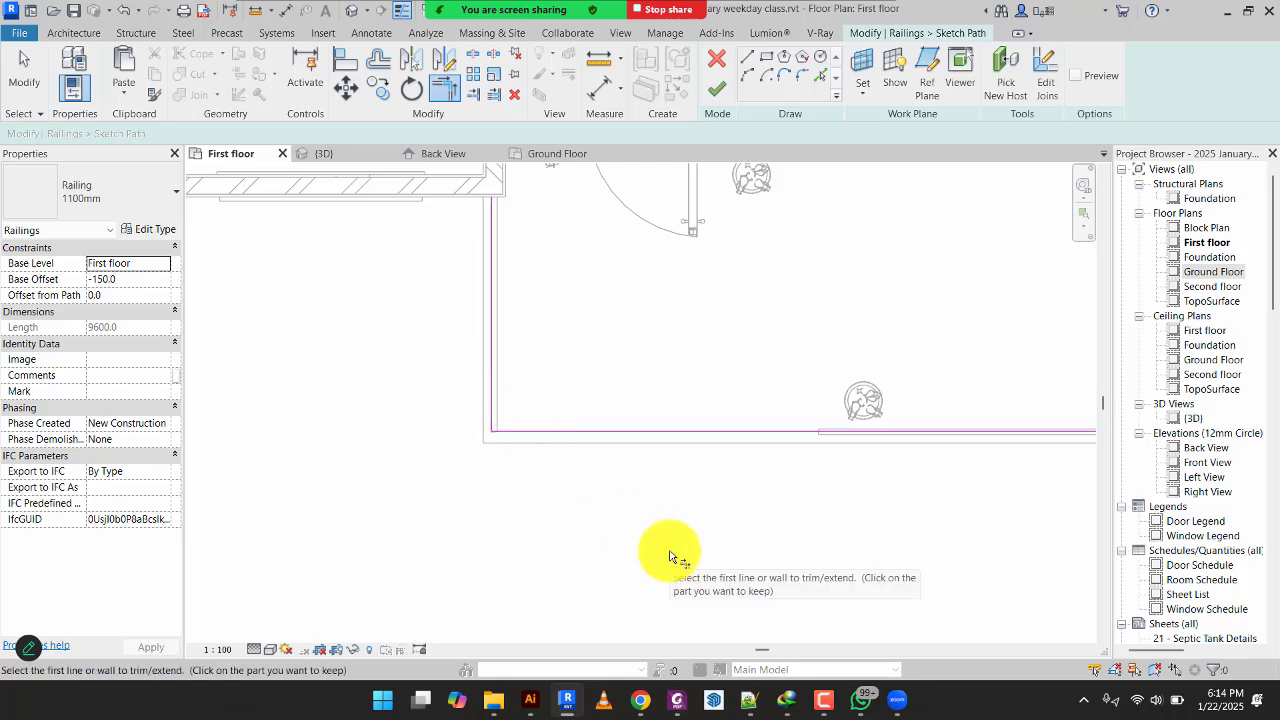
pyautogui.click(719, 97)
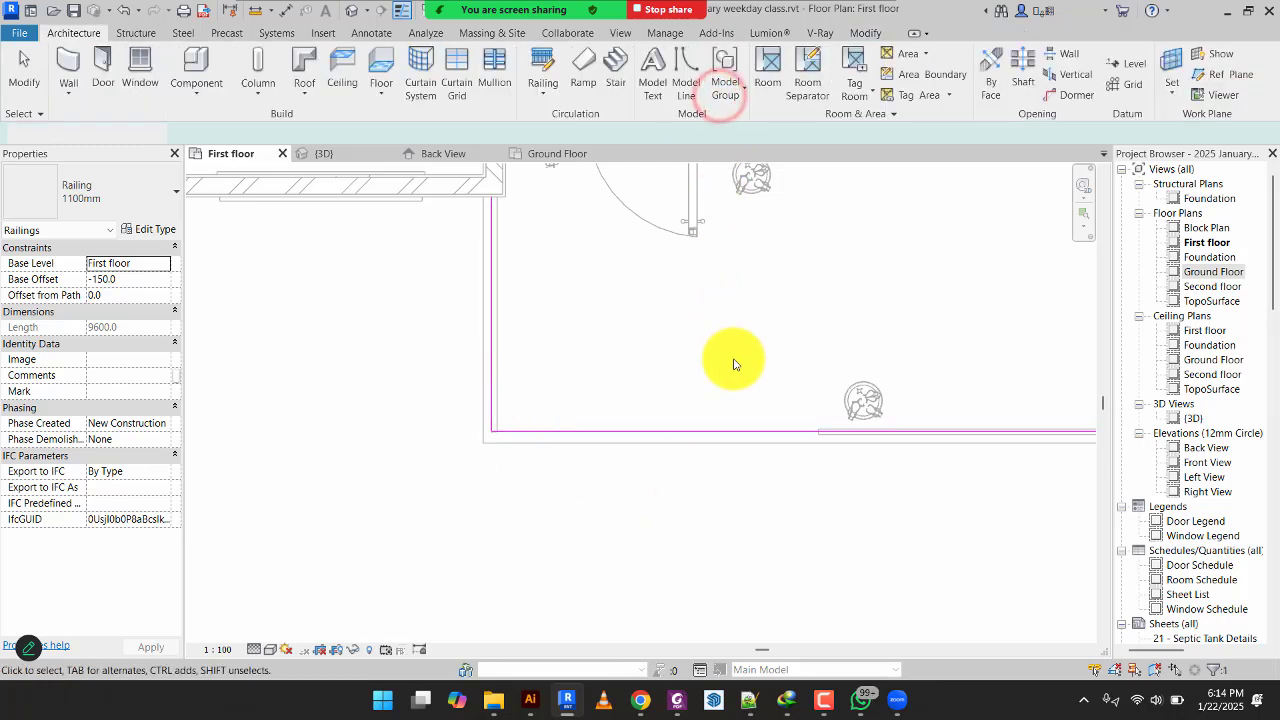
# Examine the extended first-floor railing and the slab edge beneath the overhanging room in the 3D view.
pyautogui.click(343, 157)
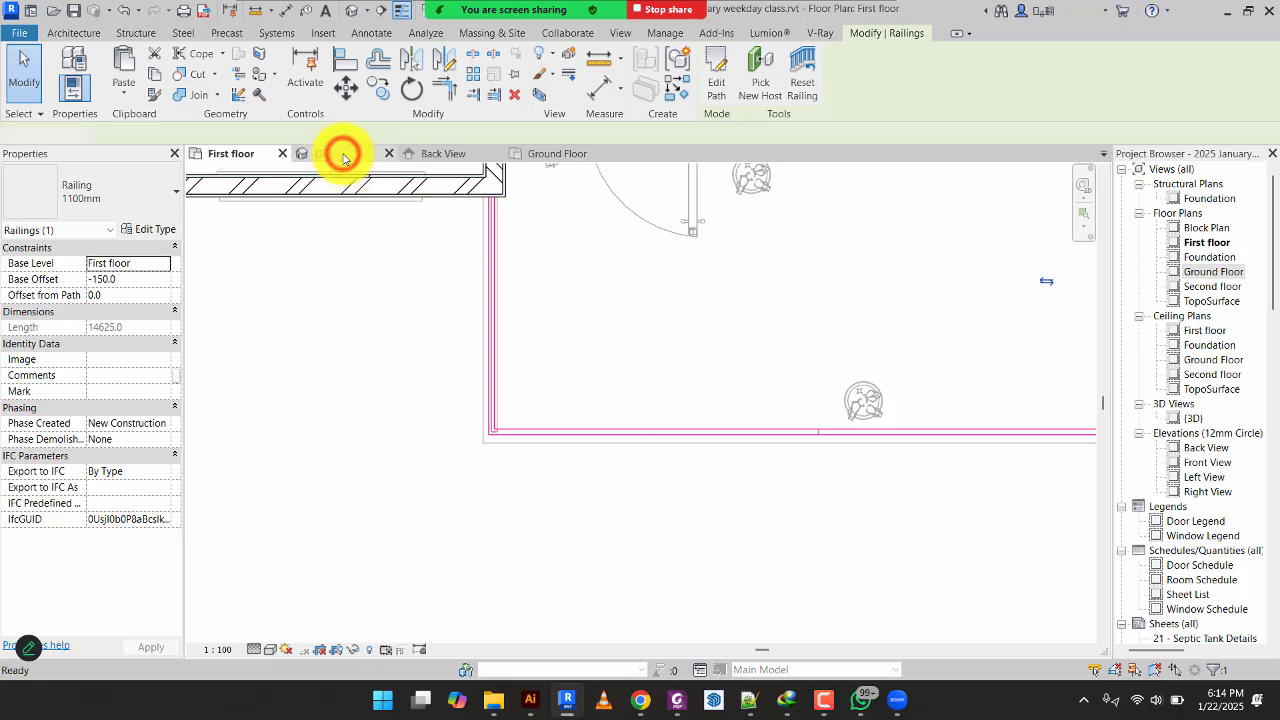
pyautogui.click(971, 191)
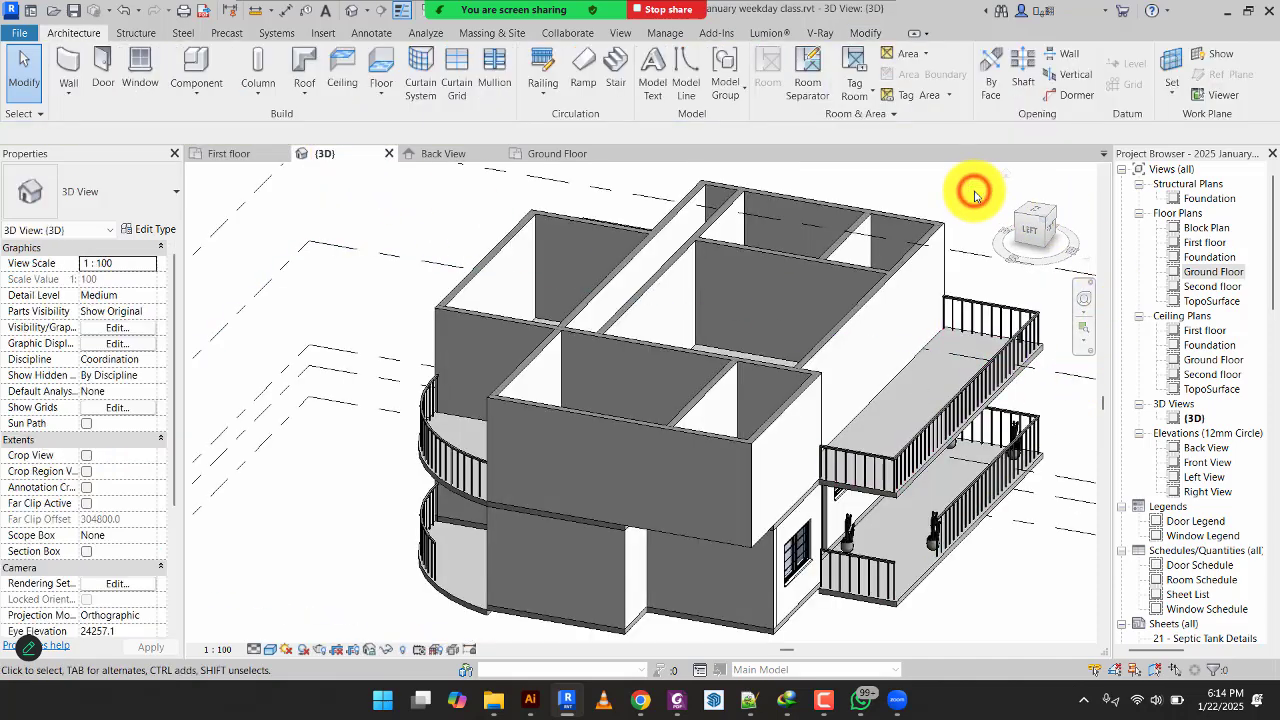
pyautogui.scroll(2, 888, 536)
pyautogui.moveTo(888, 537); pyautogui.dragTo(751, 504, button='middle')
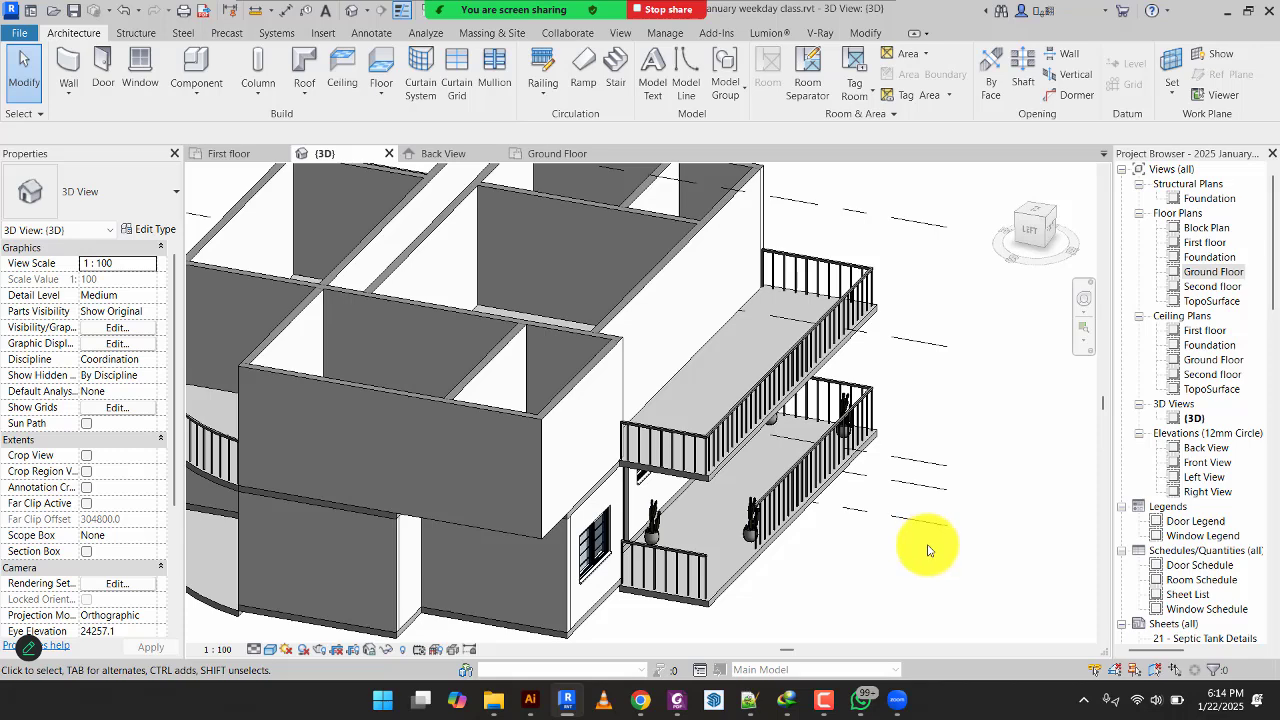
pyautogui.keyDown('shift'); pyautogui.moveTo(914, 560); pyautogui.dragTo(957, 400, button='middle'); pyautogui.keyUp('shift')
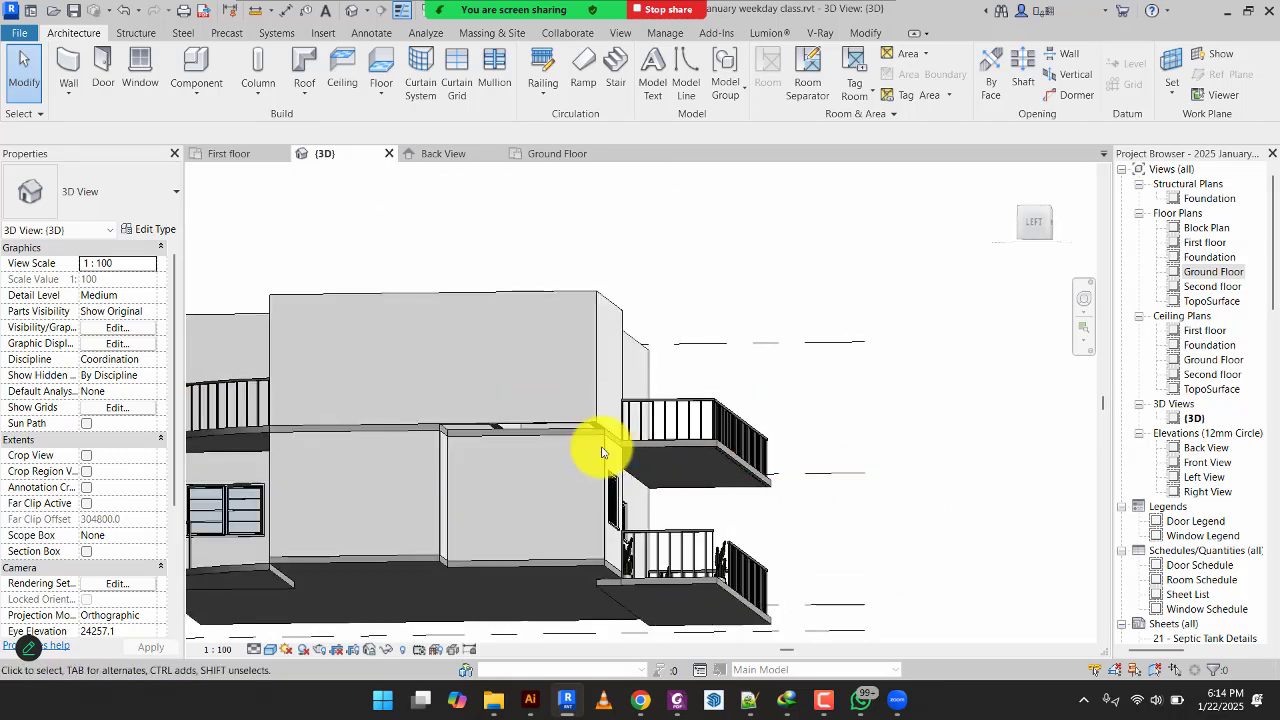
pyautogui.keyDown('shift'); pyautogui.moveTo(531, 412); pyautogui.dragTo(458, 459, button='middle'); pyautogui.keyUp('shift')
pyautogui.scroll(-3, 445, 350)
pyautogui.scroll(4, 458, 459)
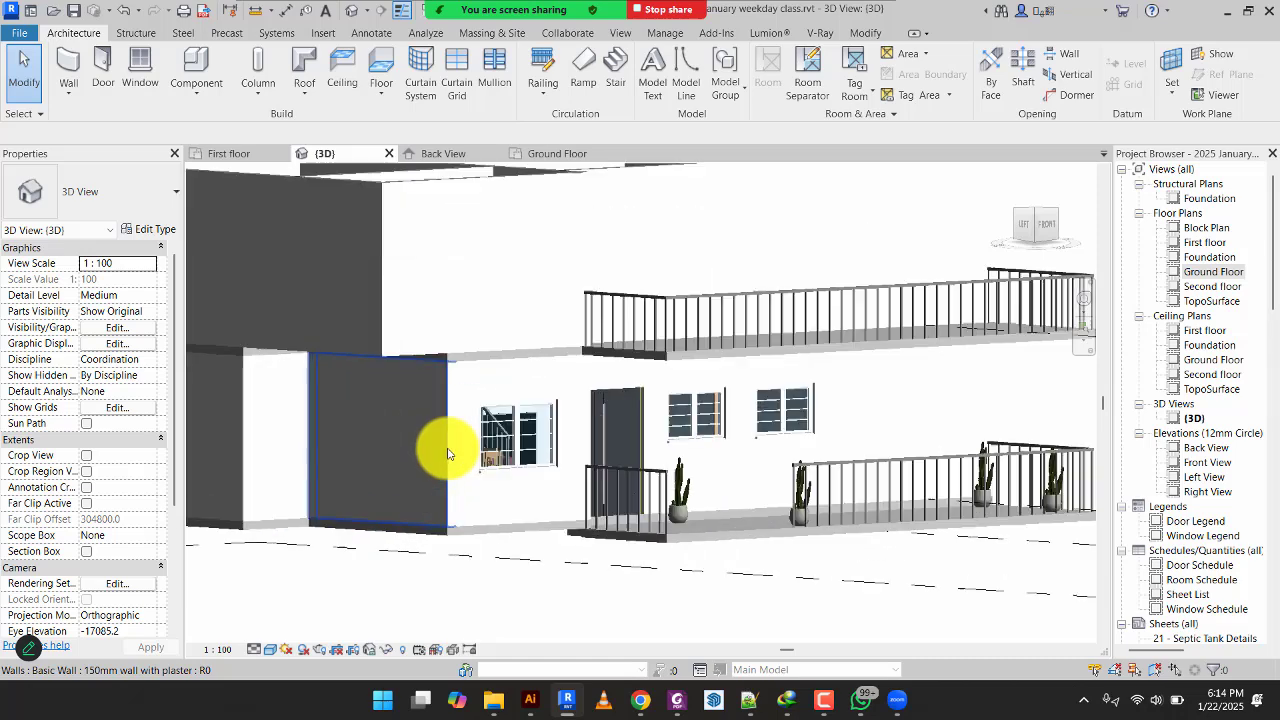
# Edit the first-floor slab's boundary in plan, extending its outer side and front edges to meet at the overhanging room's outer corner.
pyautogui.click(514, 340)
pyautogui.keyDown('shift'); pyautogui.moveTo(568, 328); pyautogui.dragTo(601, 420, button='middle'); pyautogui.keyUp('shift')
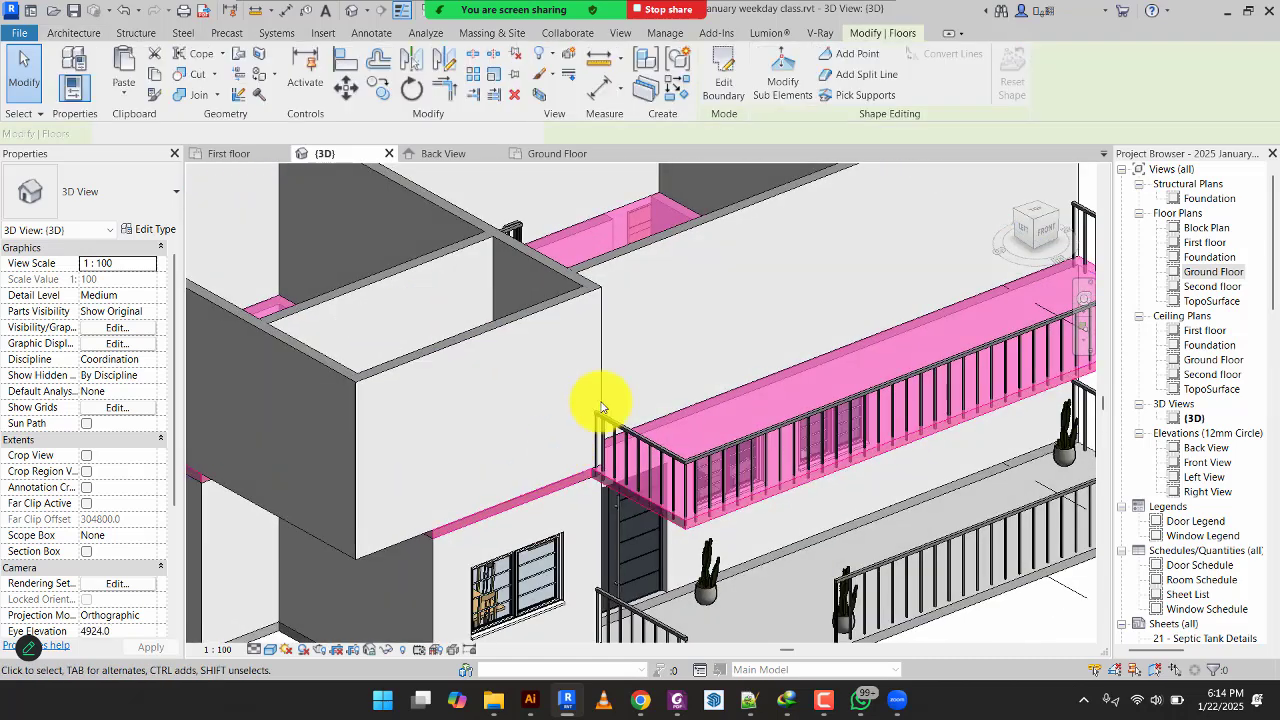
pyautogui.click(712, 94)
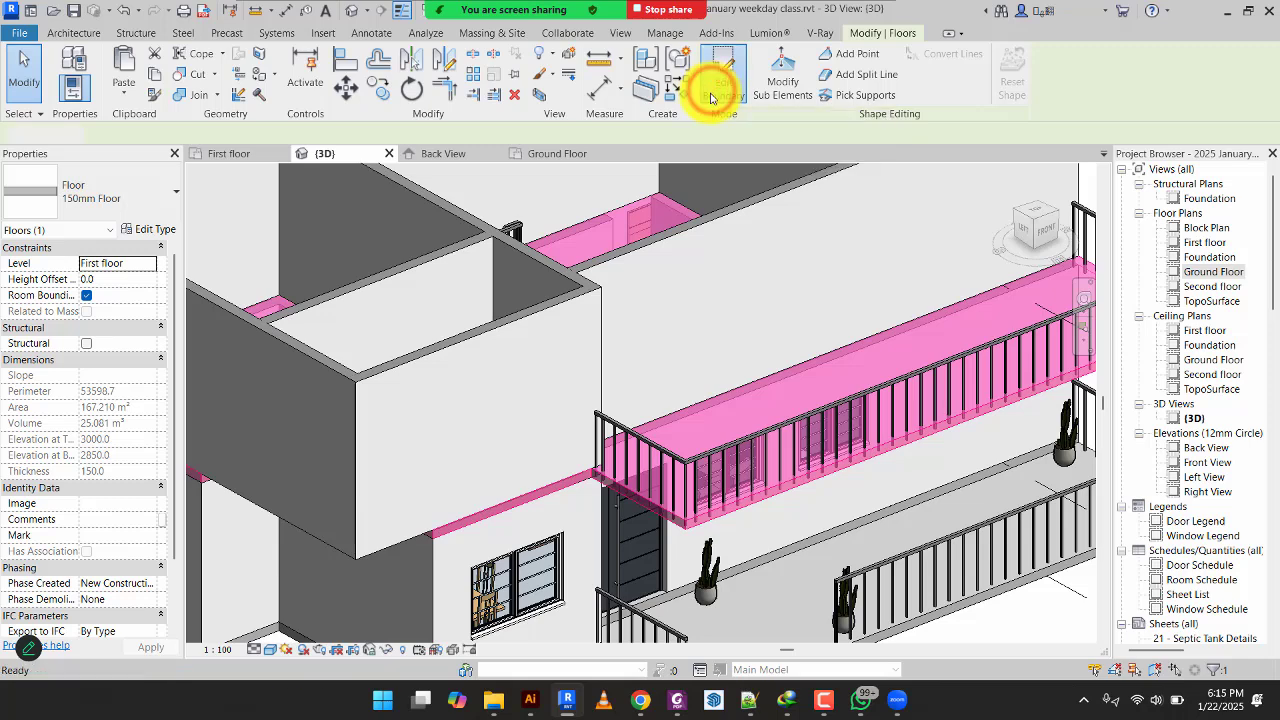
pyautogui.click(216, 152)
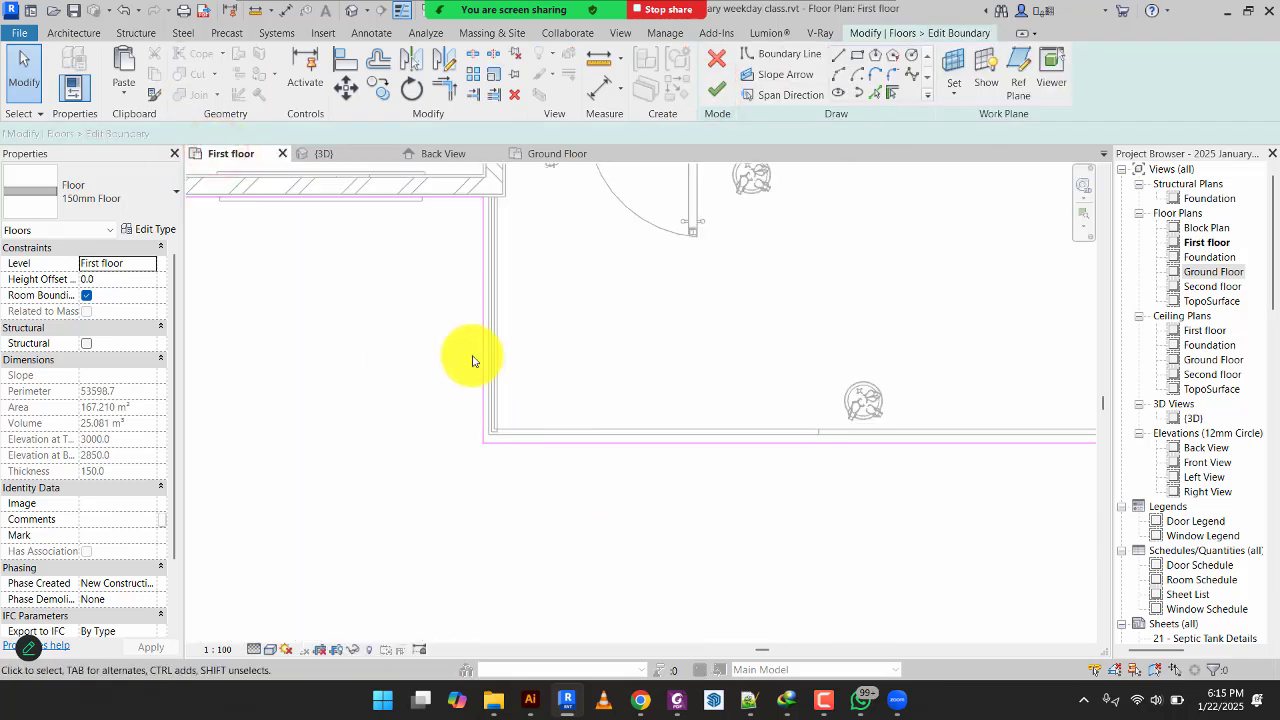
pyautogui.moveTo(471, 357); pyautogui.dragTo(729, 305, button='middle')
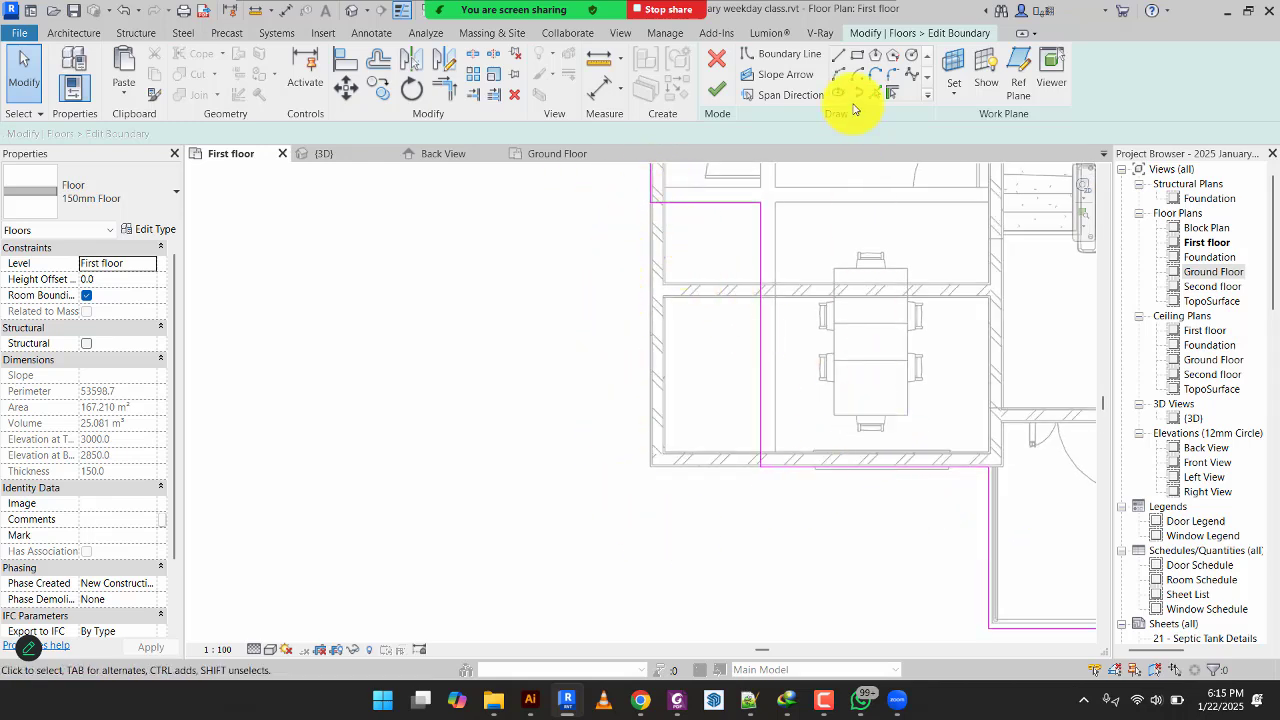
pyautogui.click(445, 90)
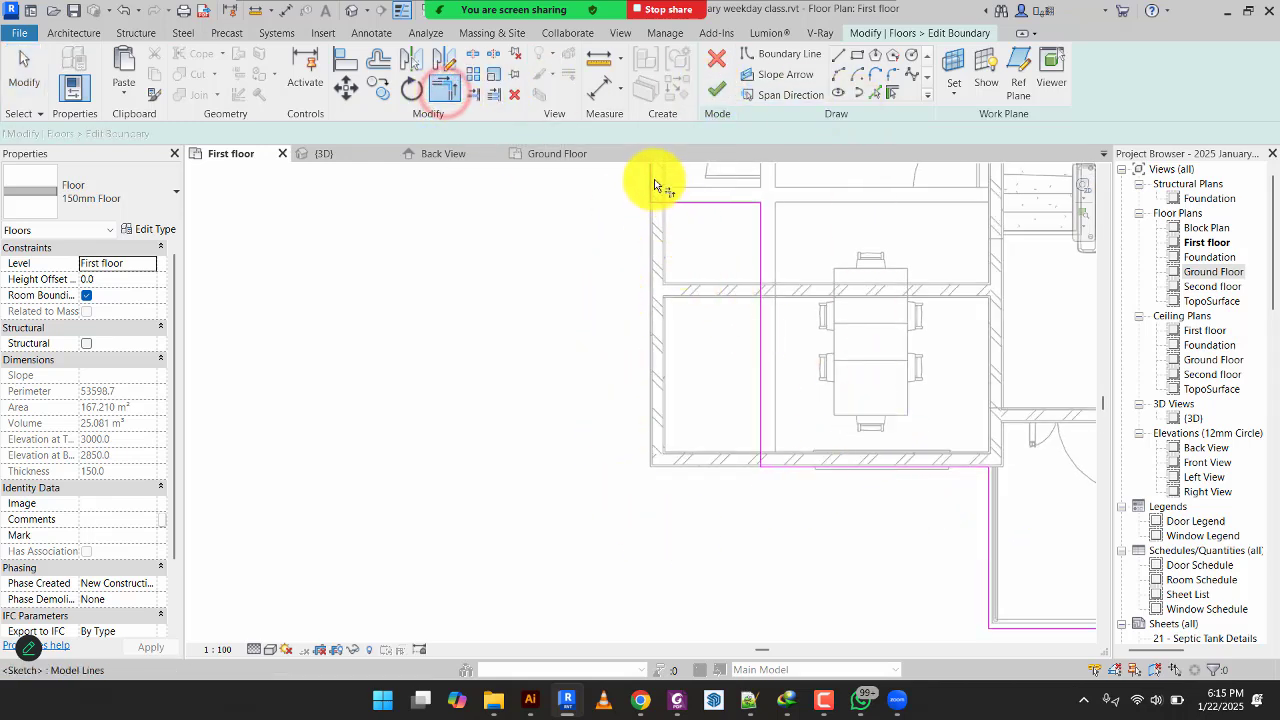
pyautogui.click(655, 178)
pyautogui.click(795, 472)
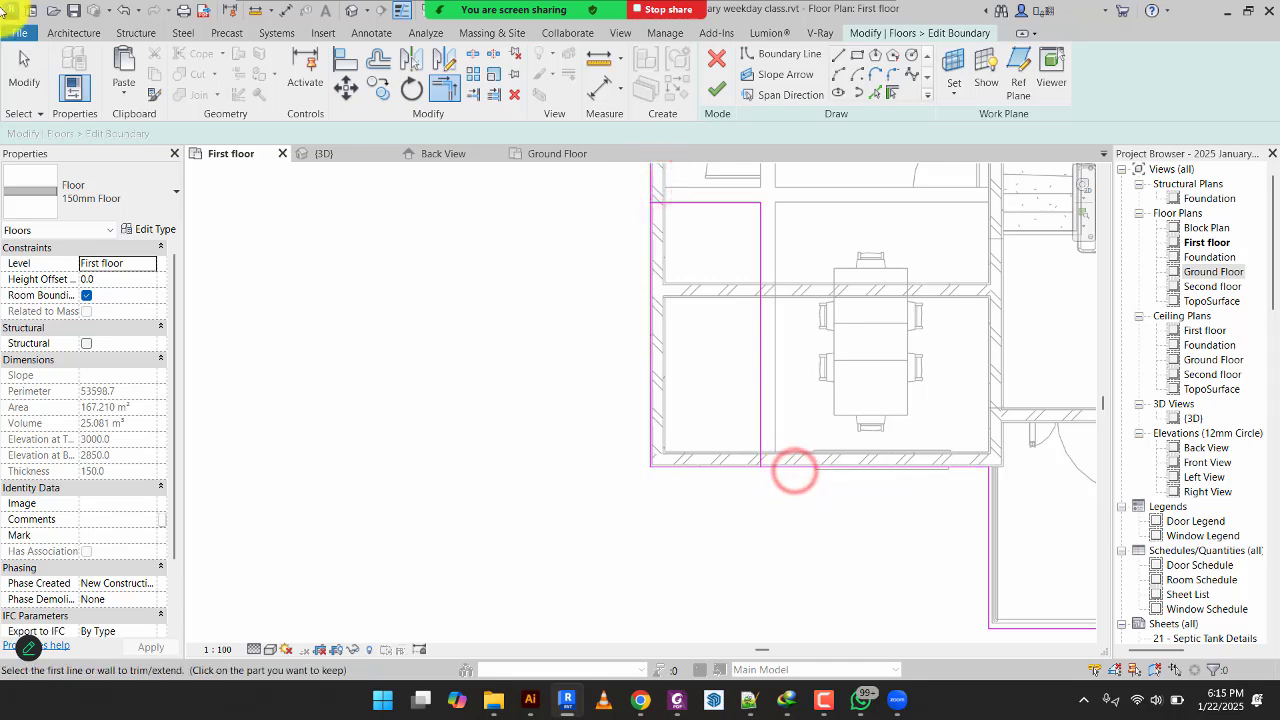
# Delete the two leftover boundary lines of the old recess inside the overhanging room and finish the floor sketch.
pyautogui.click(22, 75)
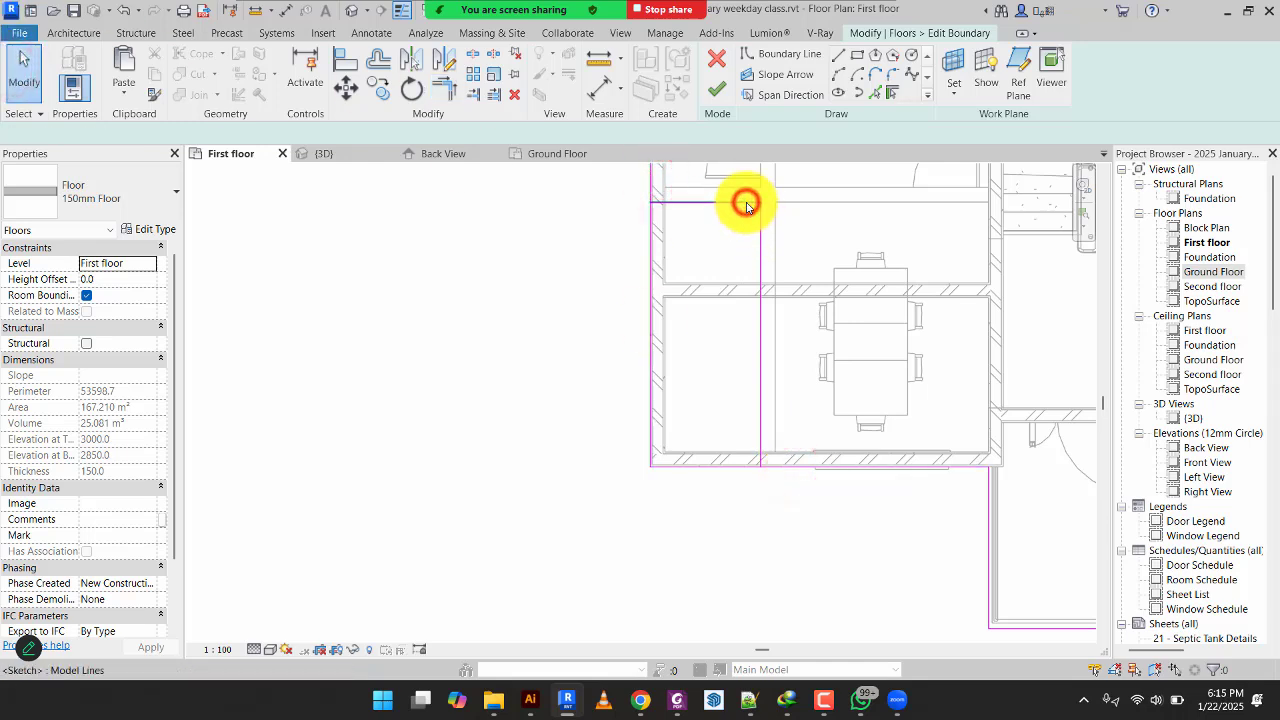
pyautogui.click(757, 290)
pyautogui.click(717, 90)
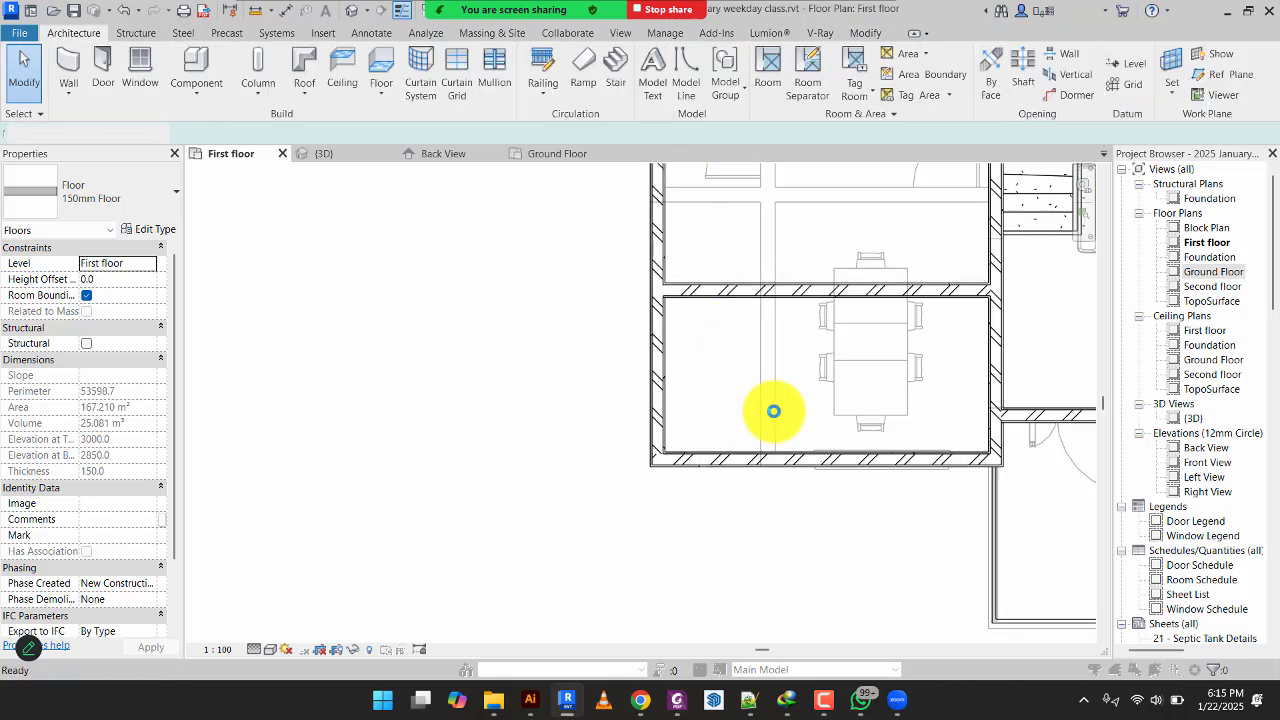
# Attach the ground-floor walls to the underside of the edited first-floor slab and check the slab in the 3D view.
pyautogui.scroll(-3, 788, 402)
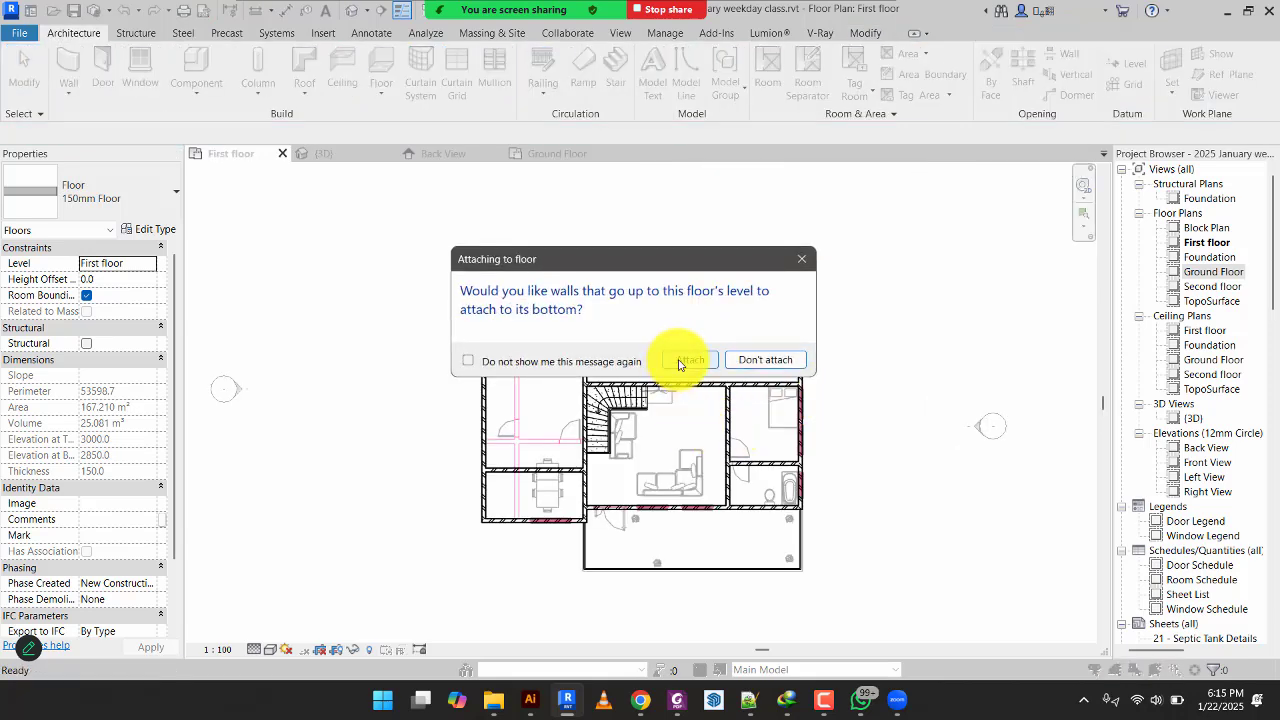
pyautogui.click(681, 361)
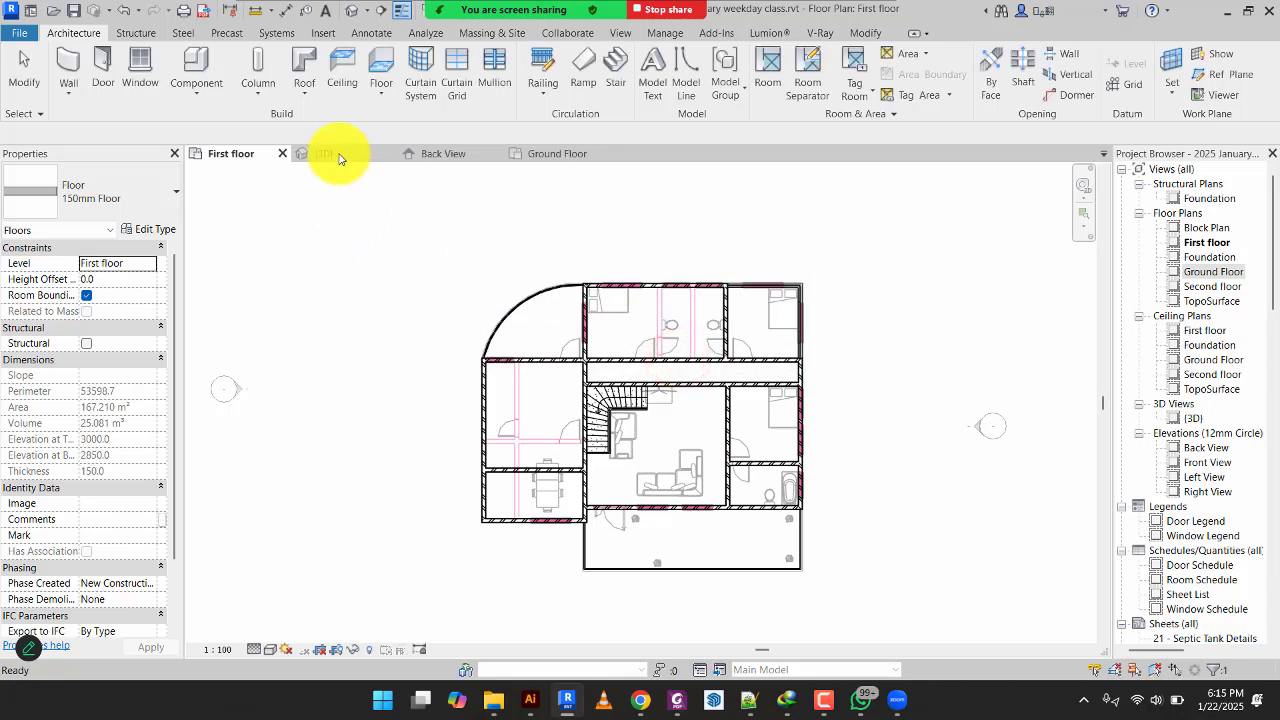
pyautogui.click(338, 156)
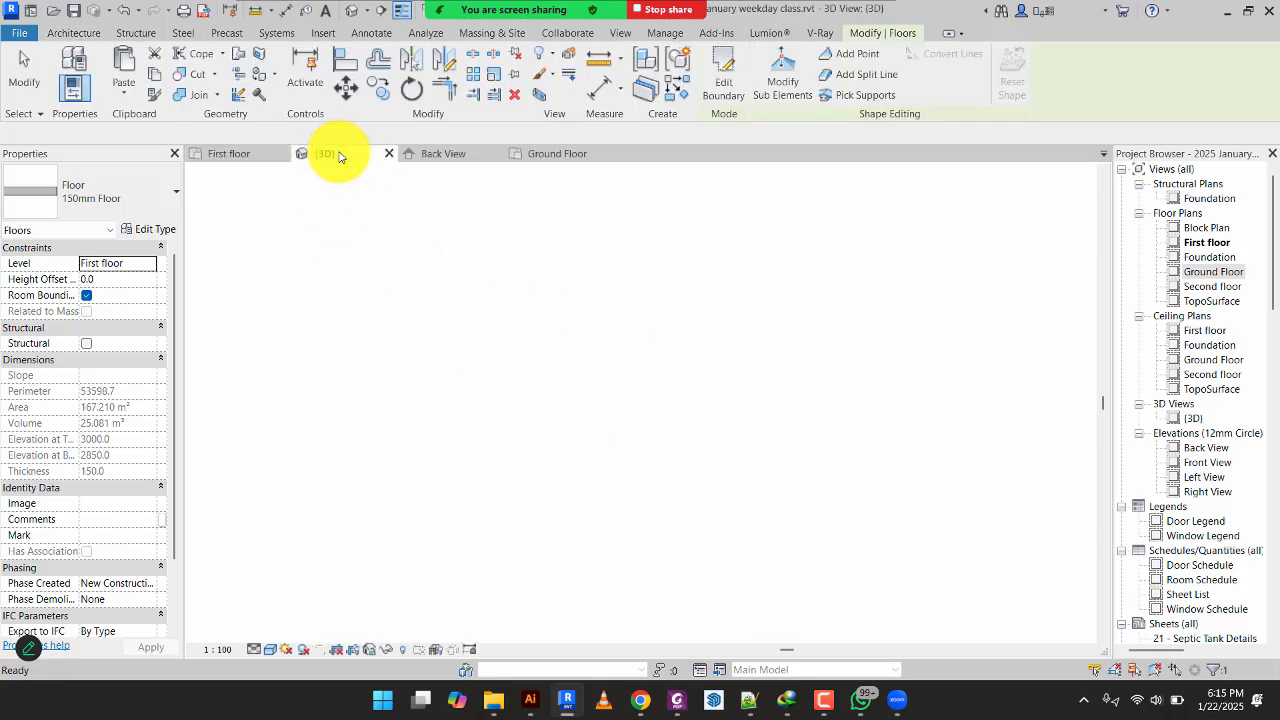
pyautogui.scroll(-3, 648, 365)
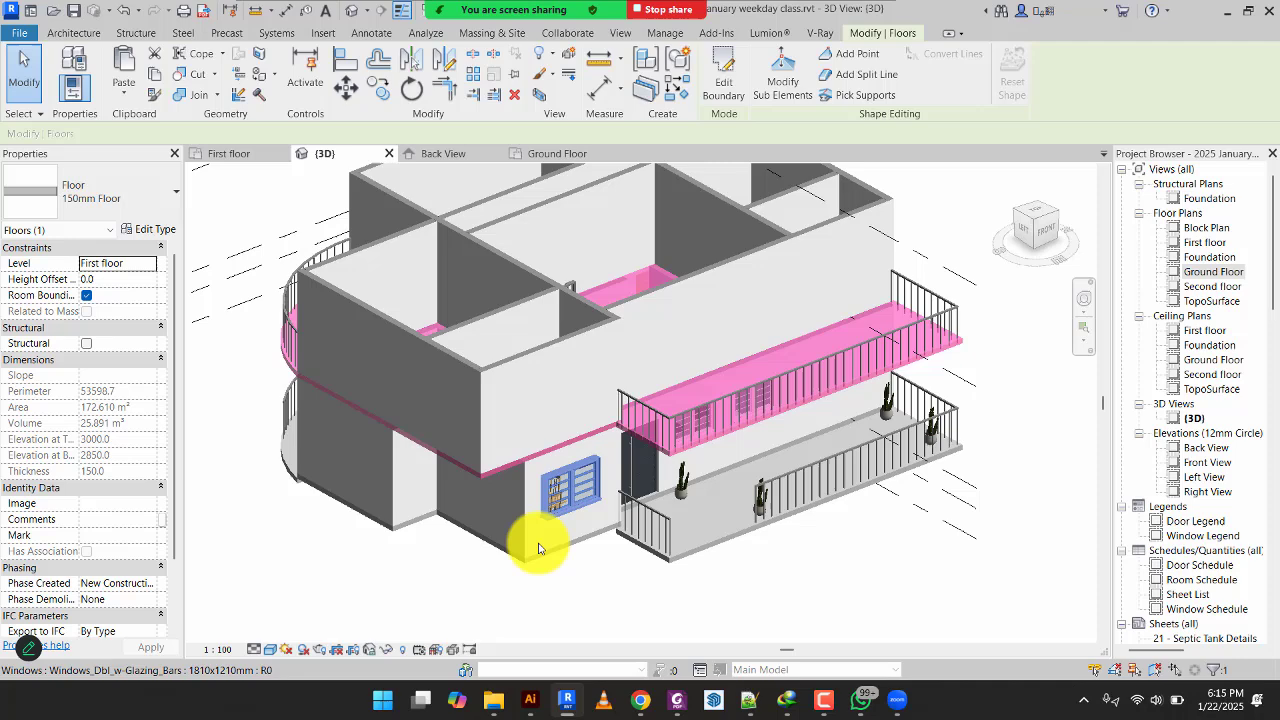
pyautogui.click(443, 607)
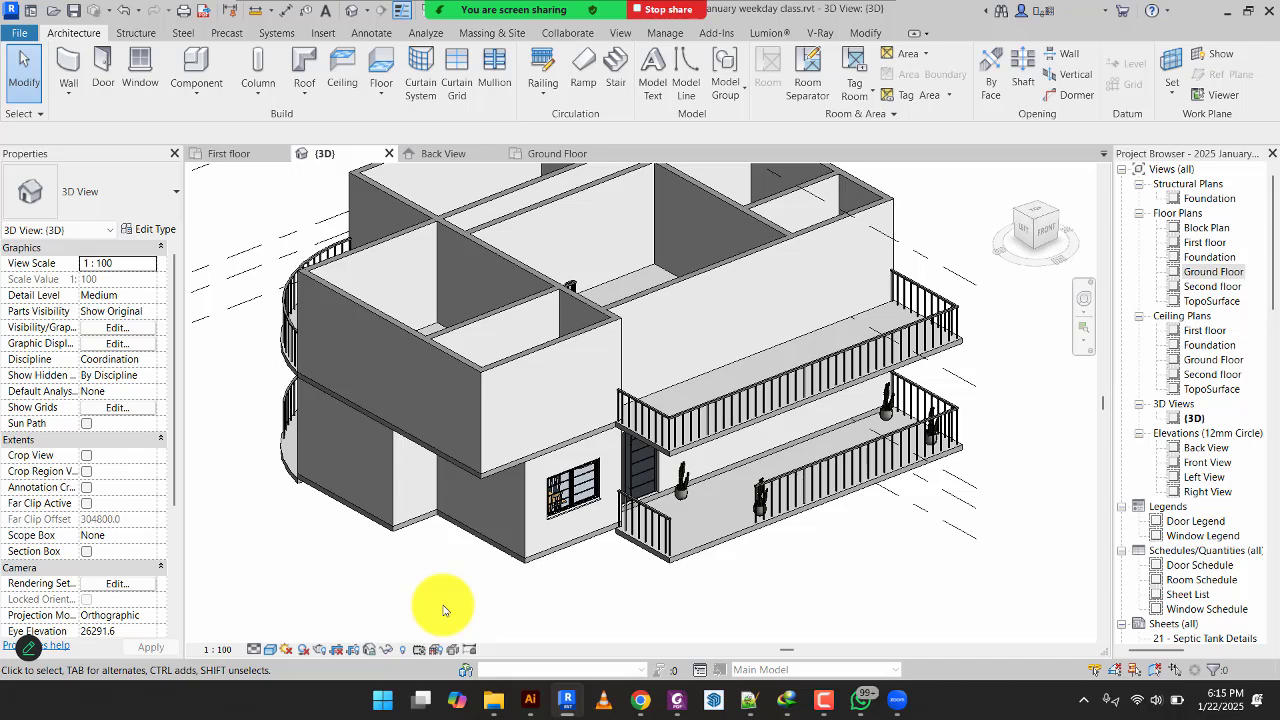
# Split the first-floor wall between the stair hall and the corridor just past the end of the stair in plan.
pyautogui.scroll(-2, 700, 360)
pyautogui.keyDown('shift'); pyautogui.moveTo(780, 334); pyautogui.dragTo(757, 186, button='middle'); pyautogui.keyUp('shift')
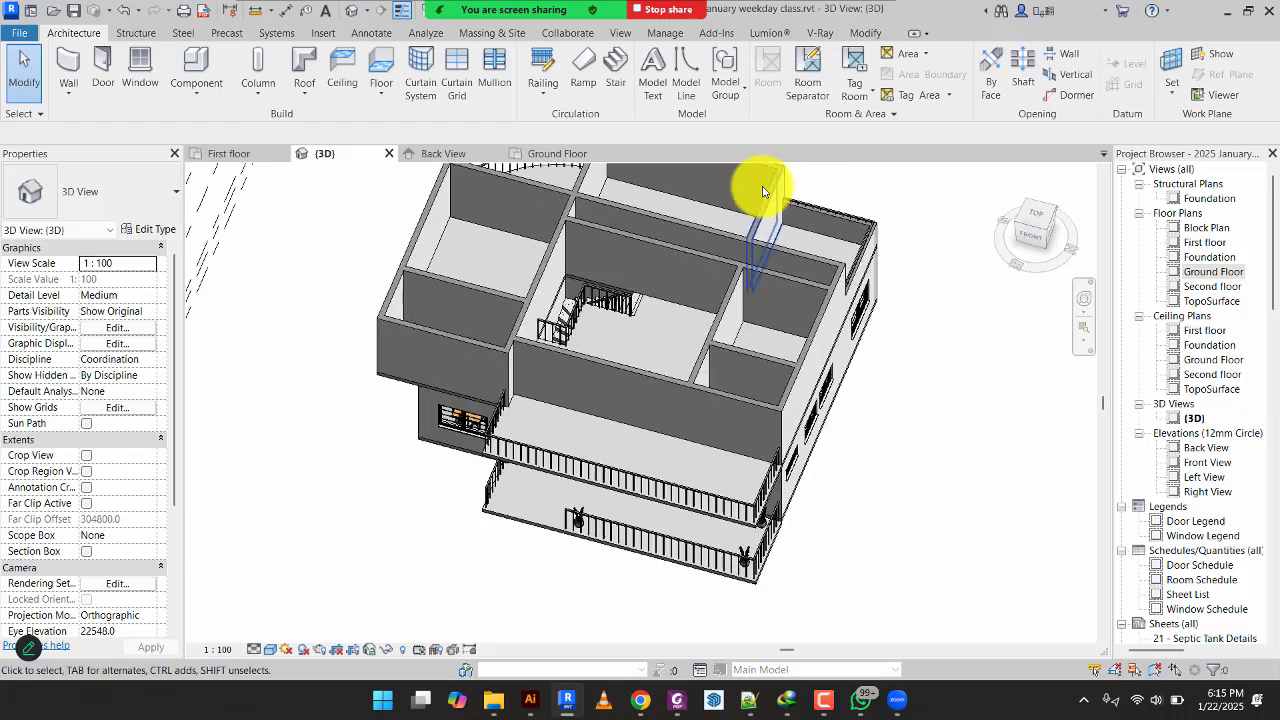
pyautogui.scroll(5, 737, 209)
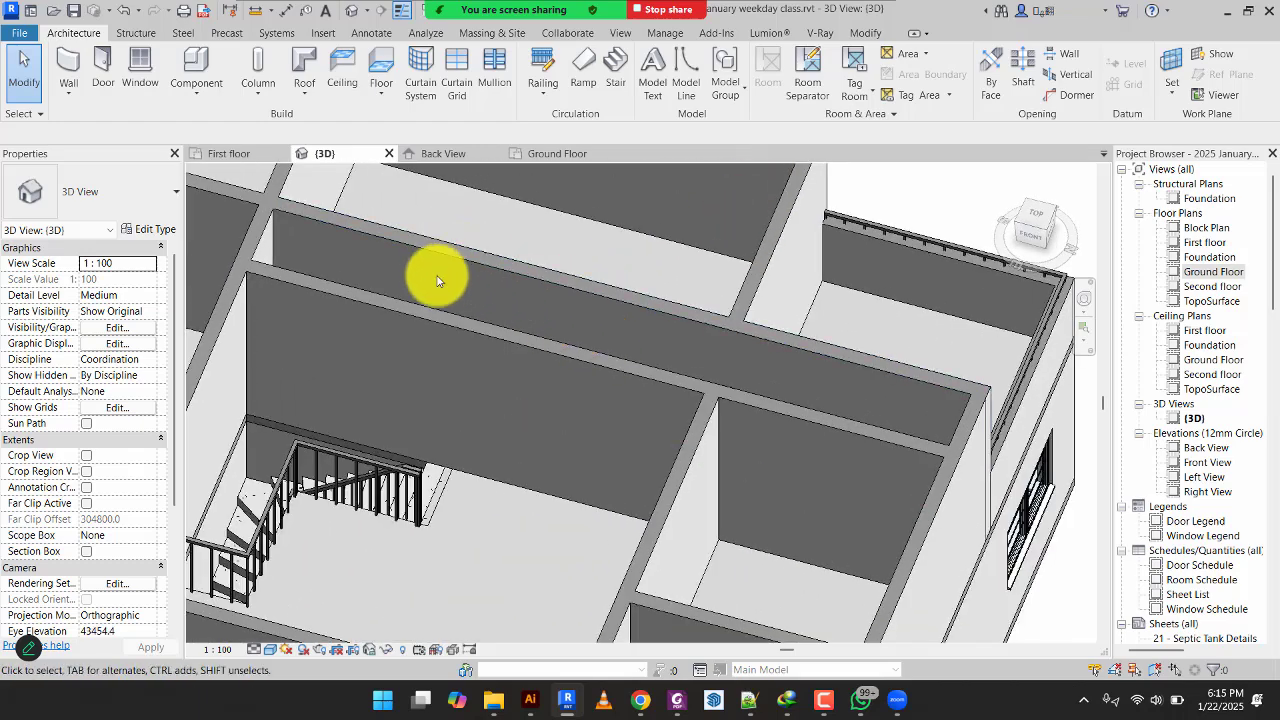
pyautogui.scroll(-2, 611, 345)
pyautogui.keyDown('shift'); pyautogui.moveTo(611, 345); pyautogui.dragTo(705, 388, button='middle'); pyautogui.keyUp('shift')
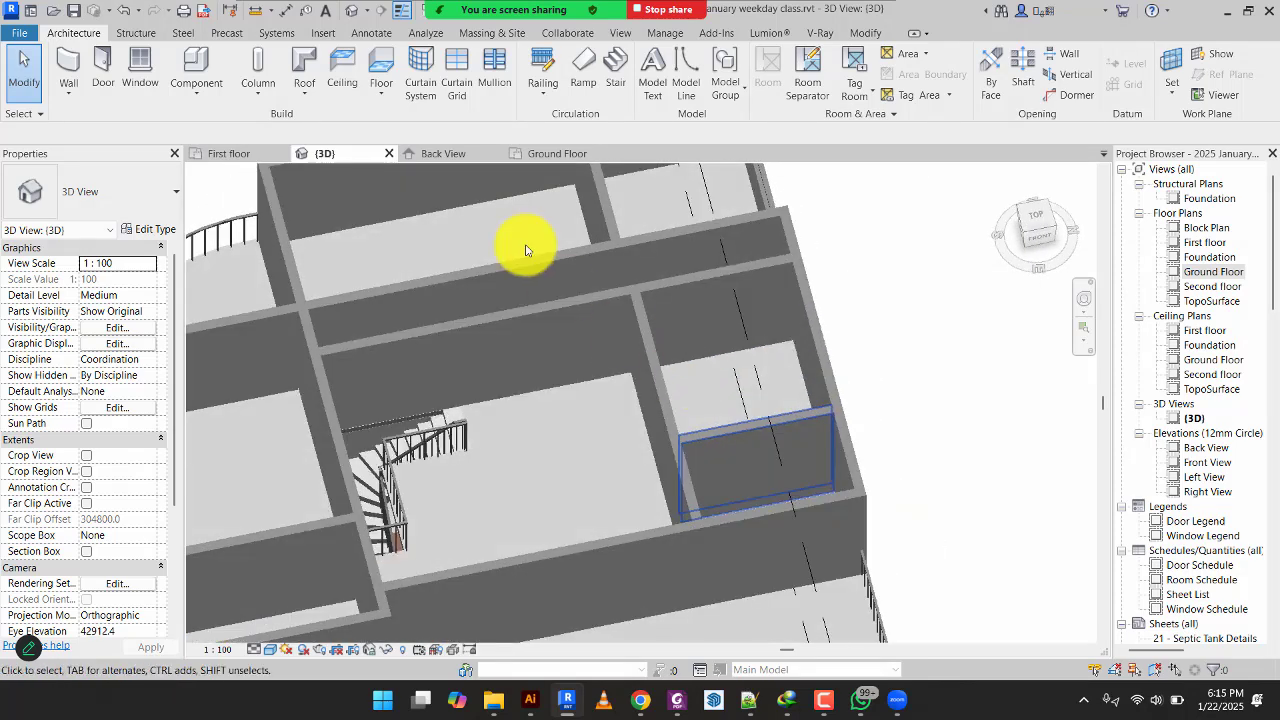
pyautogui.click(631, 302)
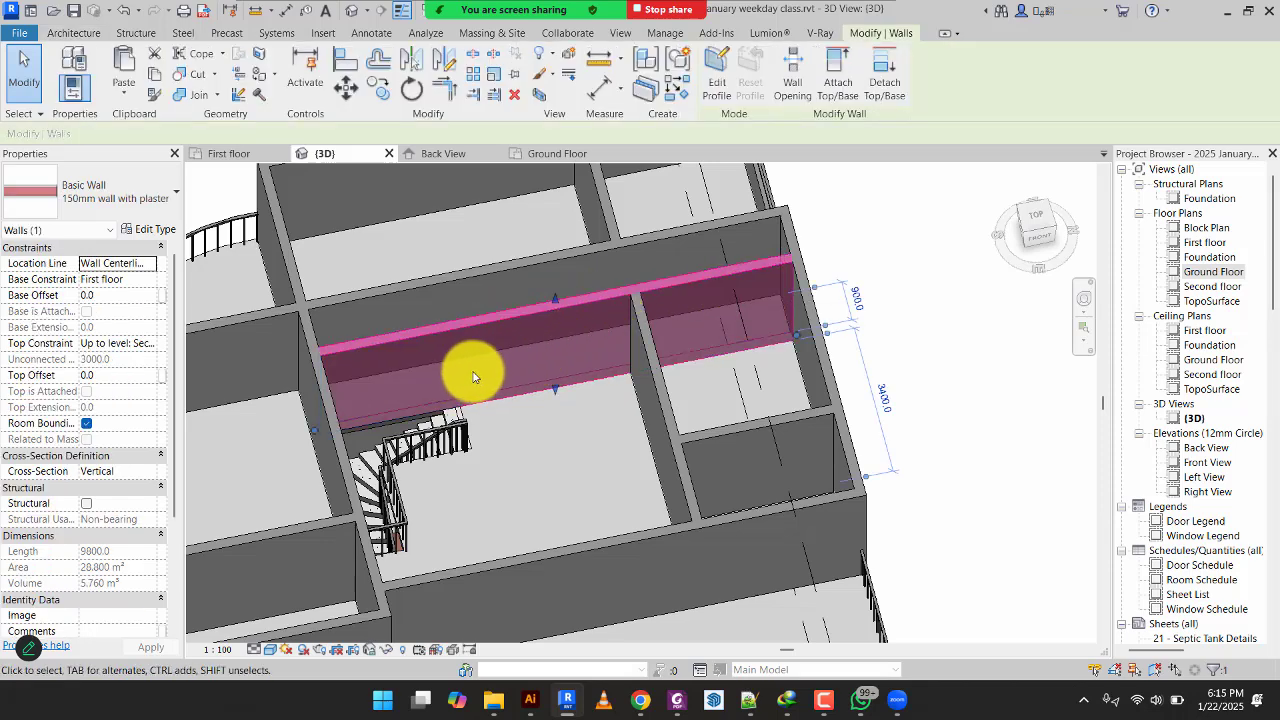
pyautogui.click(252, 152)
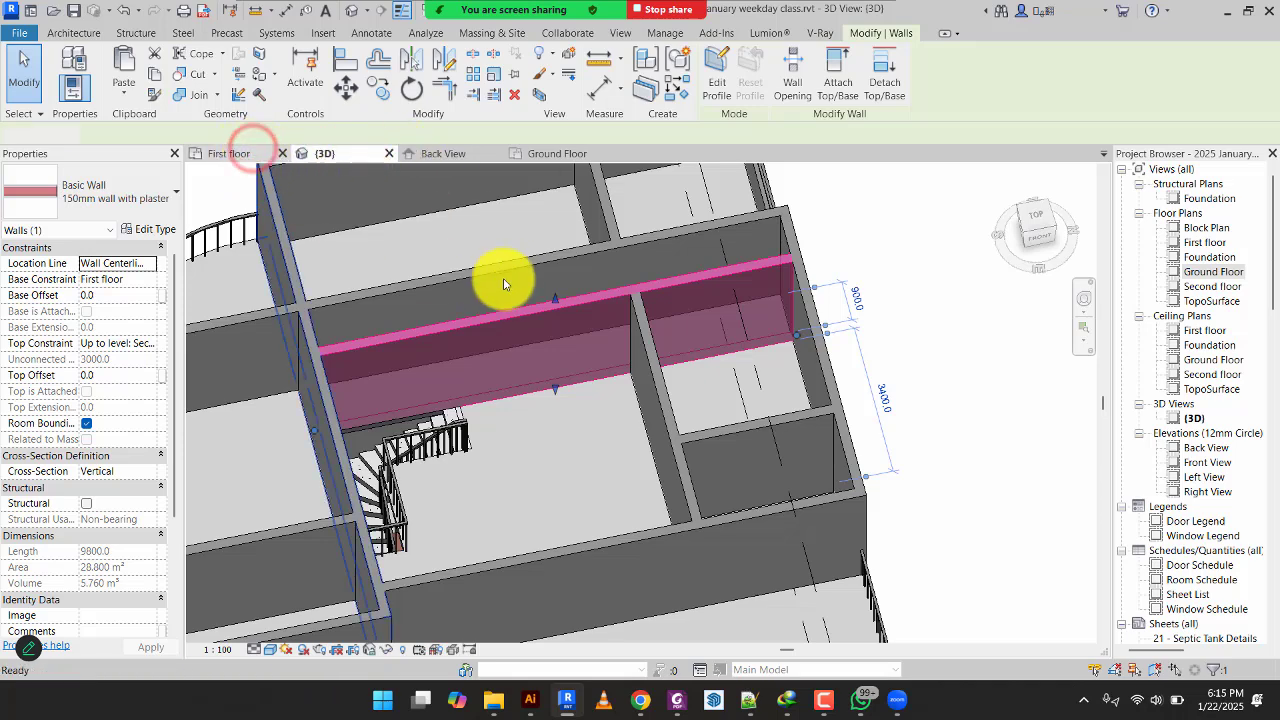
pyautogui.scroll(3, 894, 351)
pyautogui.moveTo(894, 351)
pyautogui.mouseDown(button='middle')
pyautogui.moveTo(485, 563)
pyautogui.moveTo(417, 568)
pyautogui.mouseUp(button='middle')
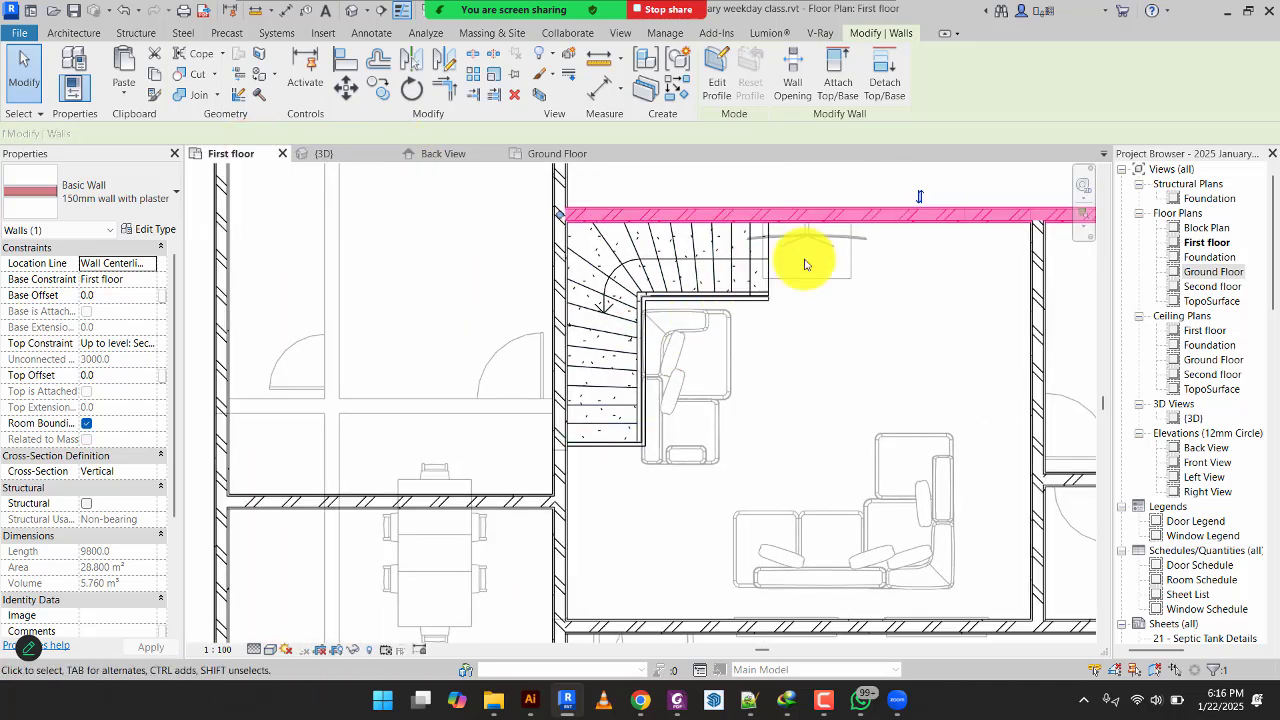
pyautogui.moveTo(818, 276); pyautogui.dragTo(746, 404, button='middle')
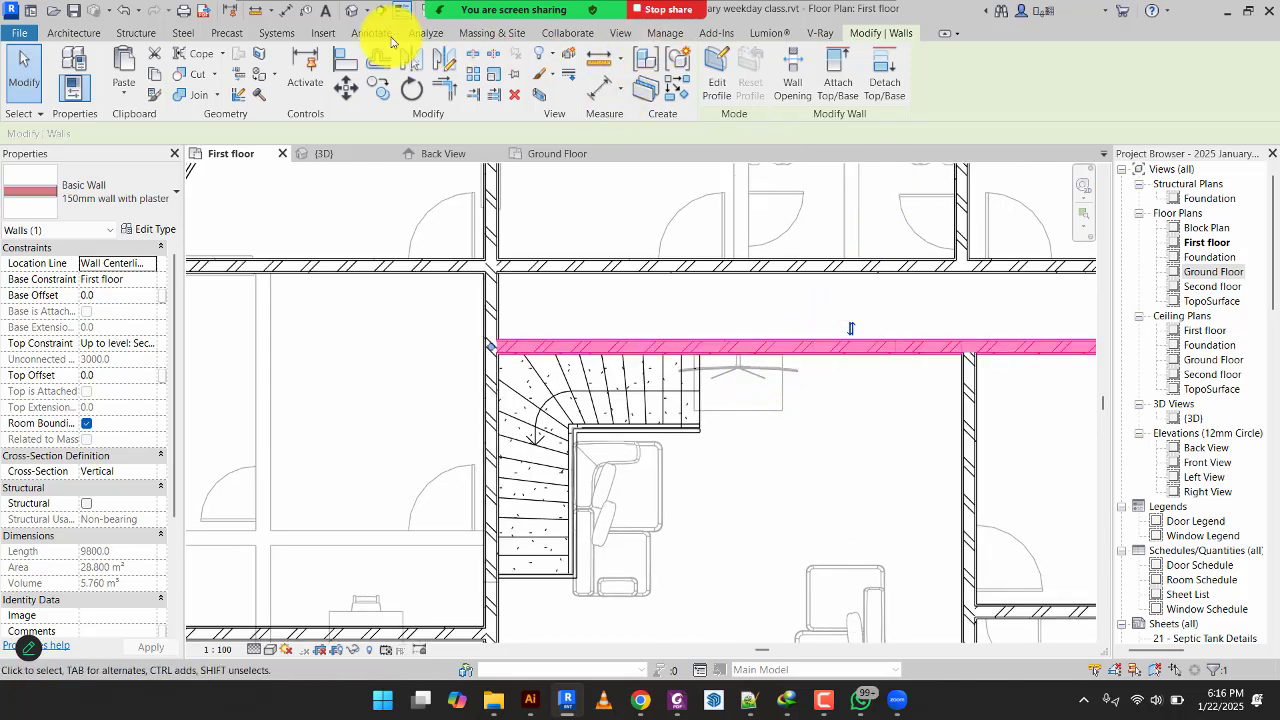
pyautogui.click(473, 51)
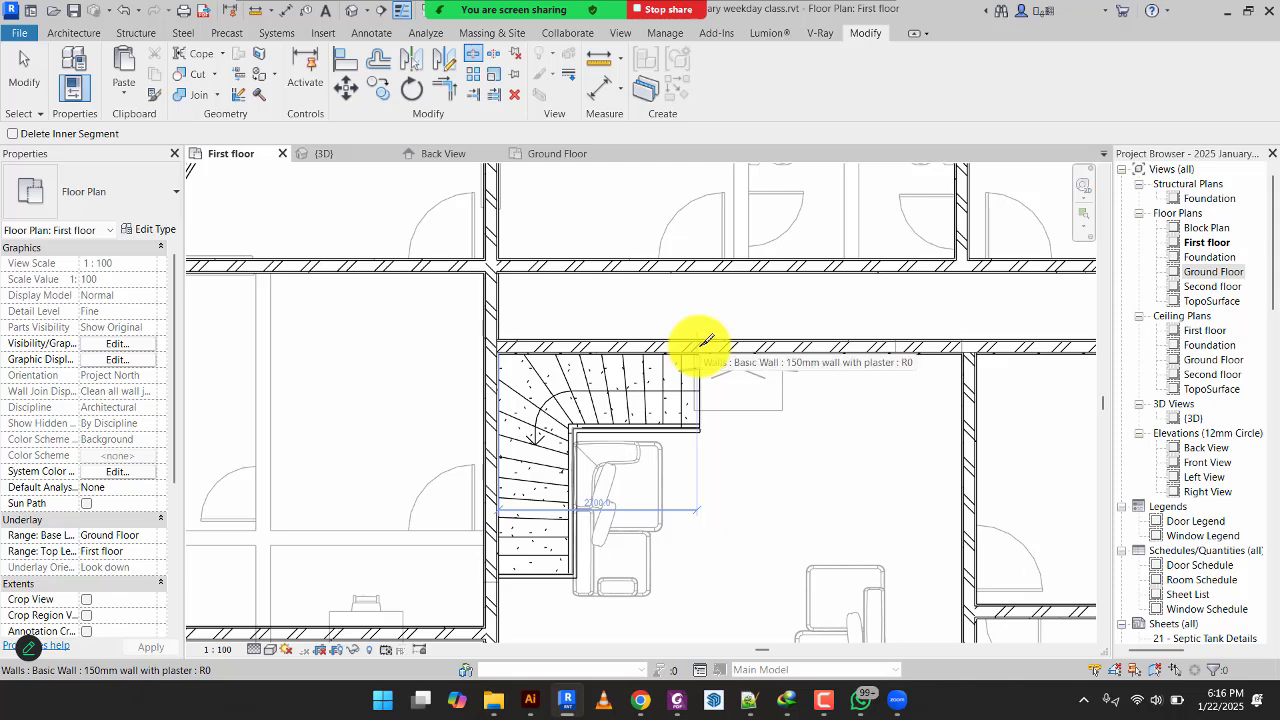
pyautogui.click(702, 344)
pyautogui.press('Escape')
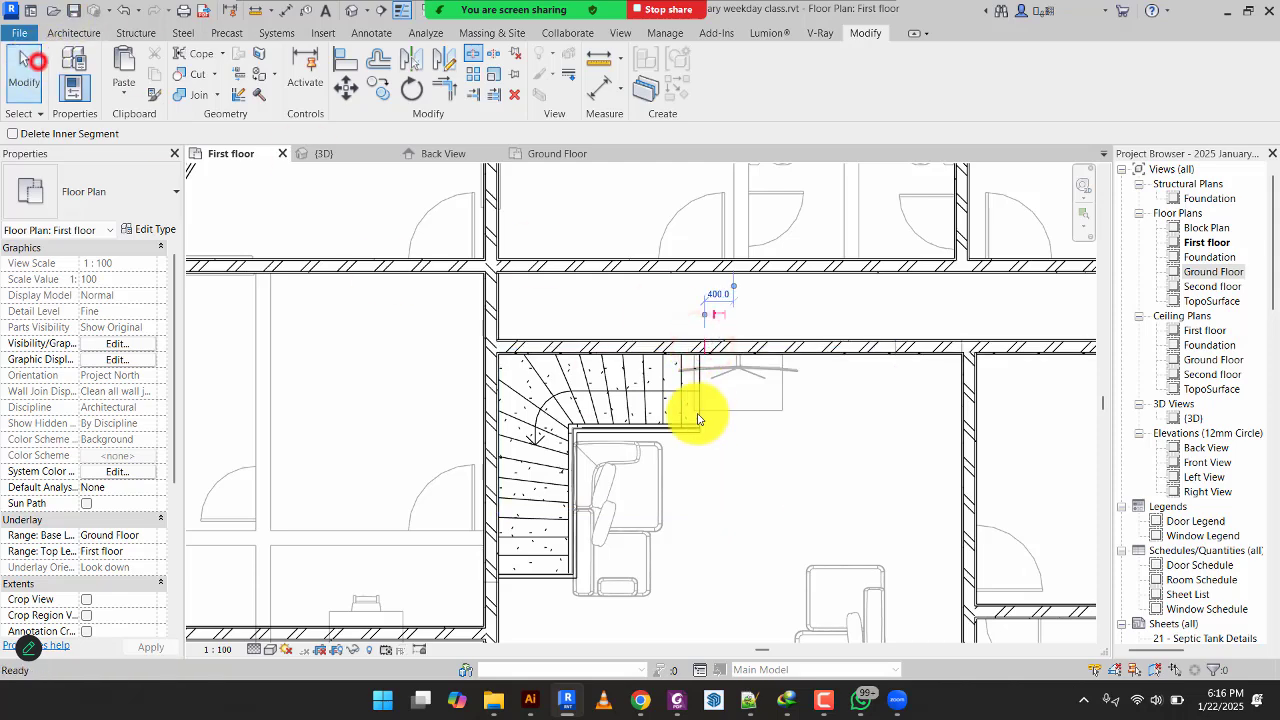
# Pull the end of the longer split wall segment back to the bedroom partition, opening the stair hall to the corridor.
pyautogui.click(714, 348)
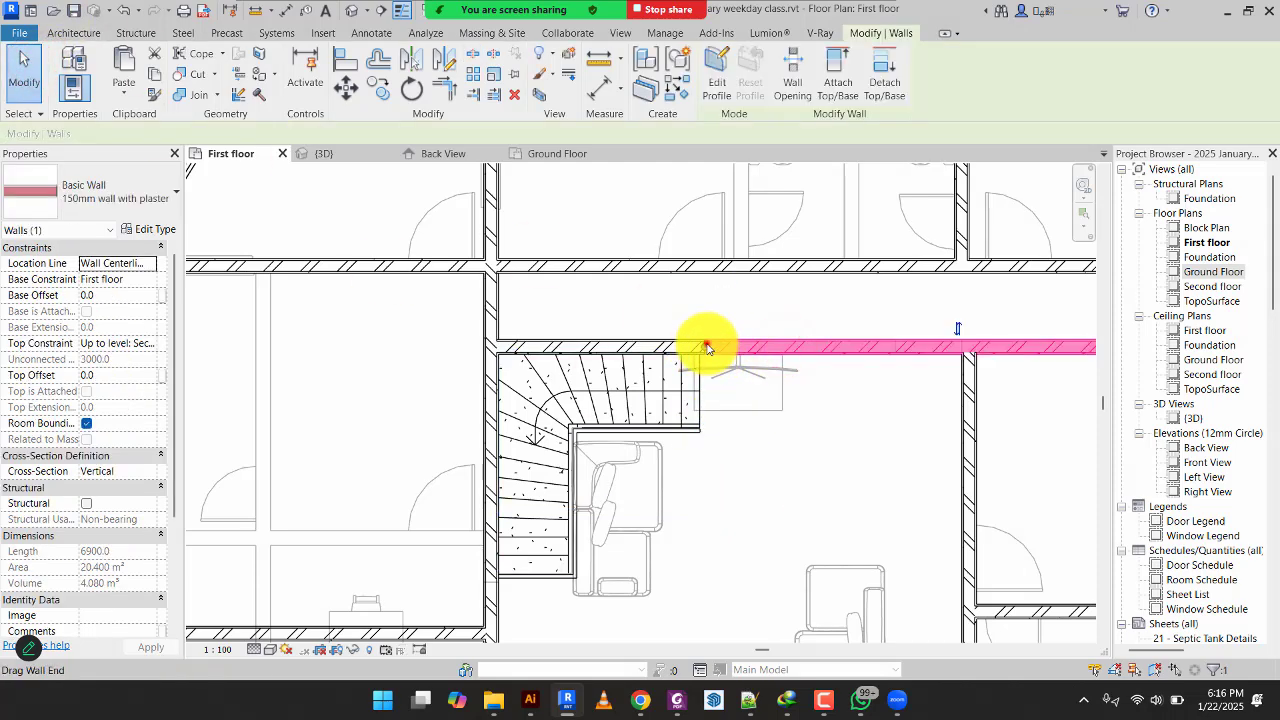
pyautogui.press('Delete')
pyautogui.press('r')
pyautogui.press('s')
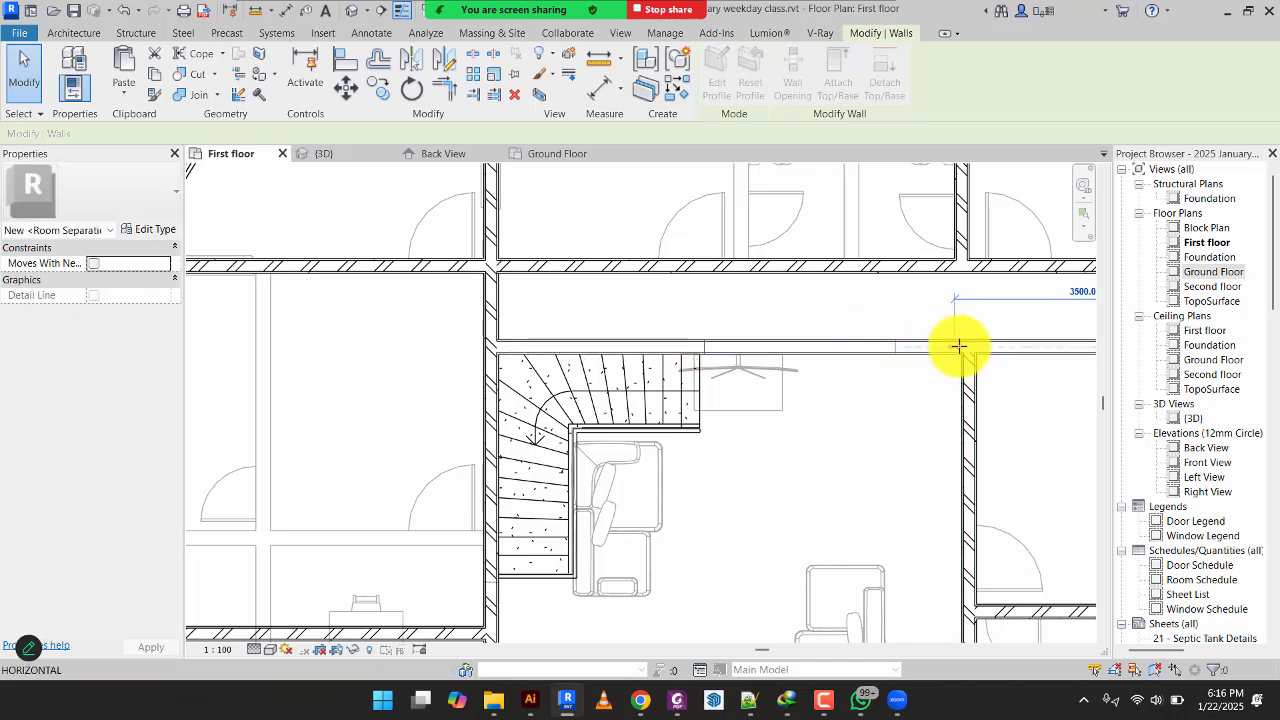
pyautogui.moveTo(965, 347); pyautogui.dragTo(967, 347)
pyautogui.click(891, 415)
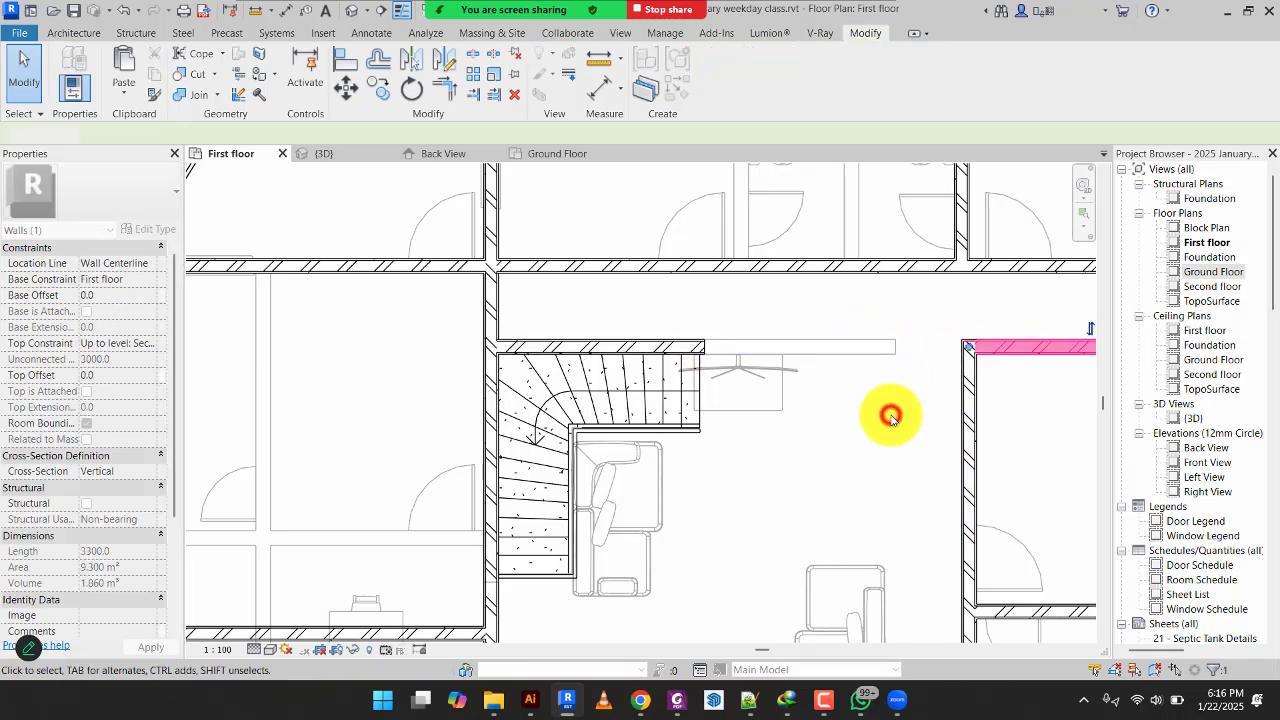
# Extend the free end of the wall beside the stair along its own line to about 3600 mm in the 3D view.
pyautogui.click(355, 154)
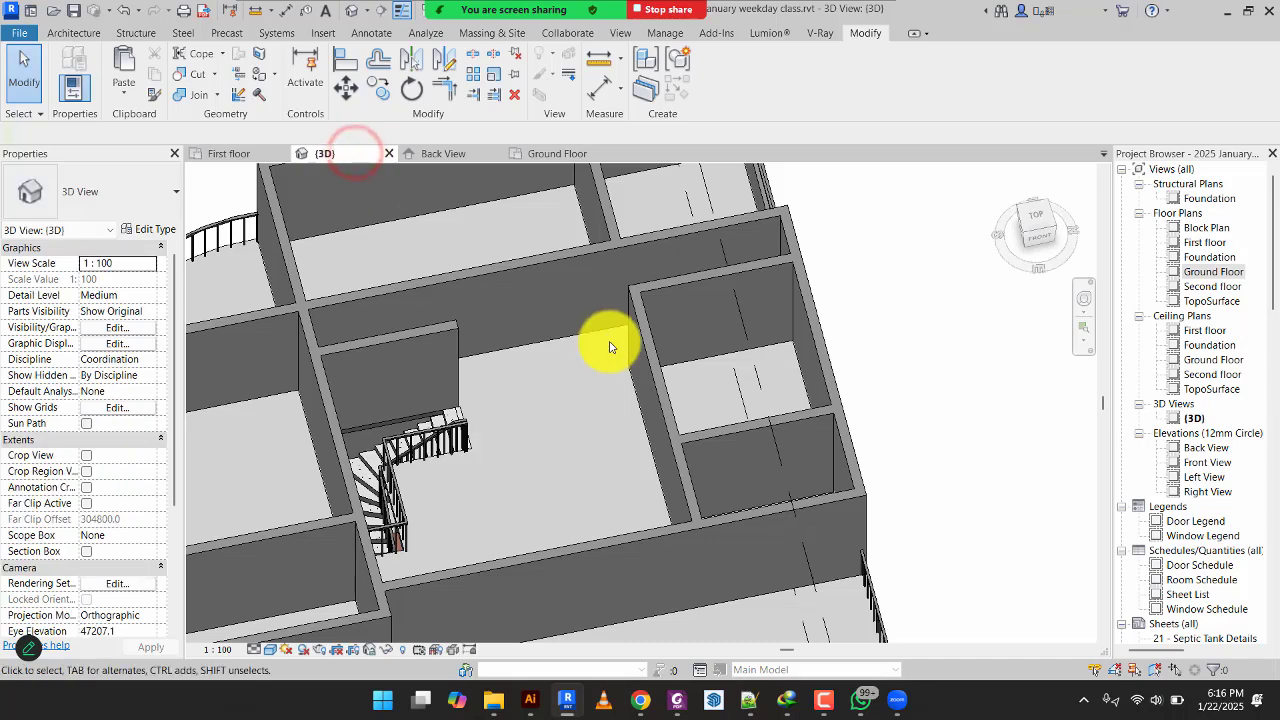
pyautogui.keyDown('shift'); pyautogui.moveTo(608, 343); pyautogui.dragTo(528, 309, button='middle'); pyautogui.keyUp('shift')
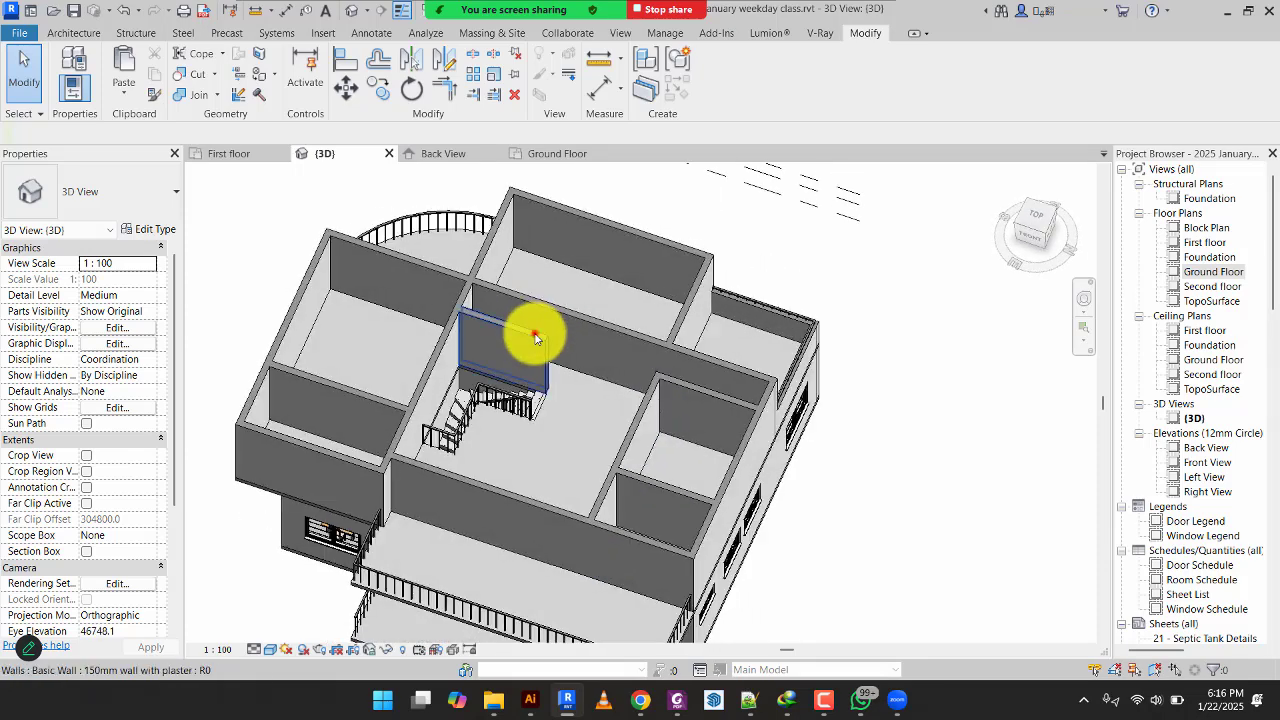
pyautogui.click(532, 332)
pyautogui.scroll(5, 543, 402)
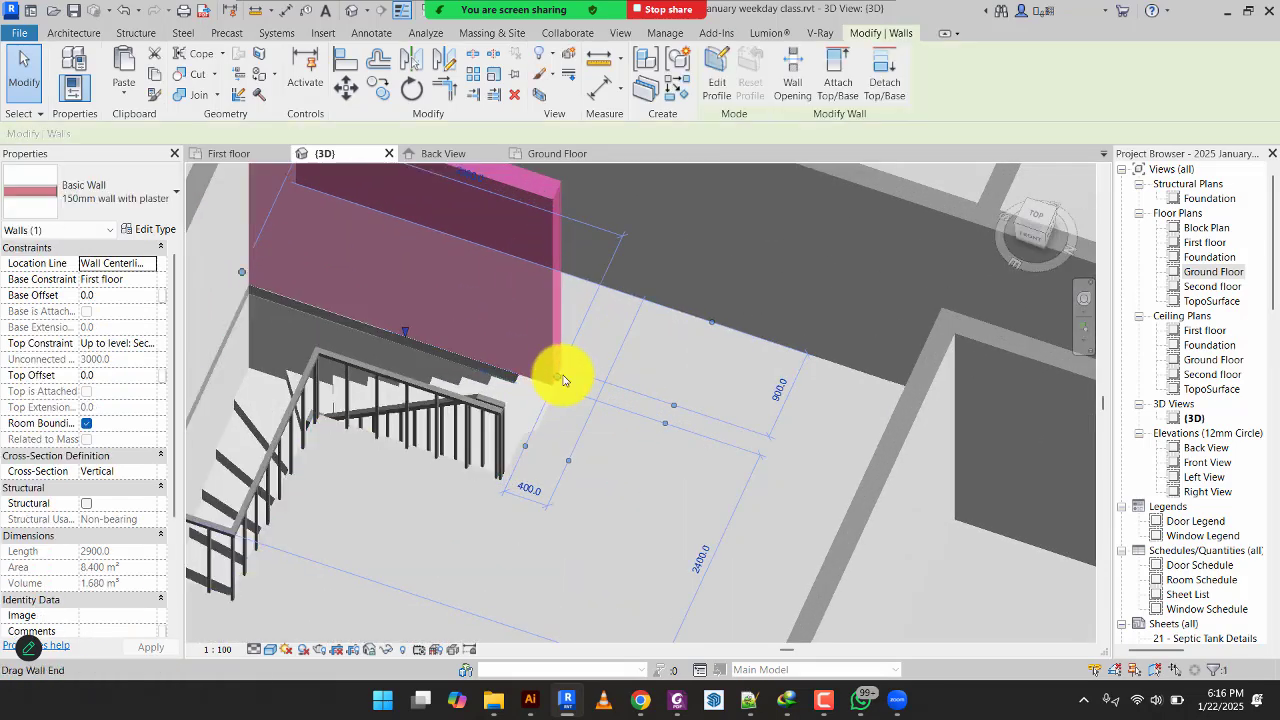
pyautogui.moveTo(578, 384); pyautogui.dragTo(620, 401)
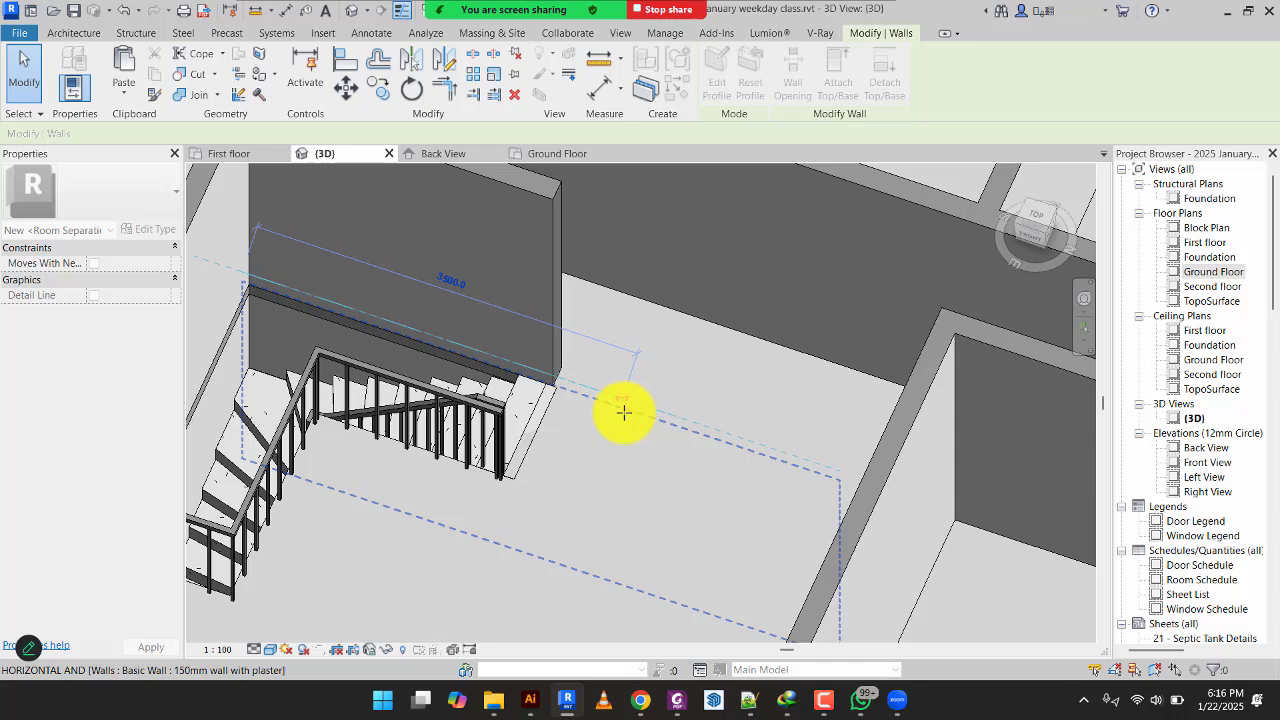
pyautogui.moveTo(624, 411); pyautogui.dragTo(621, 422)
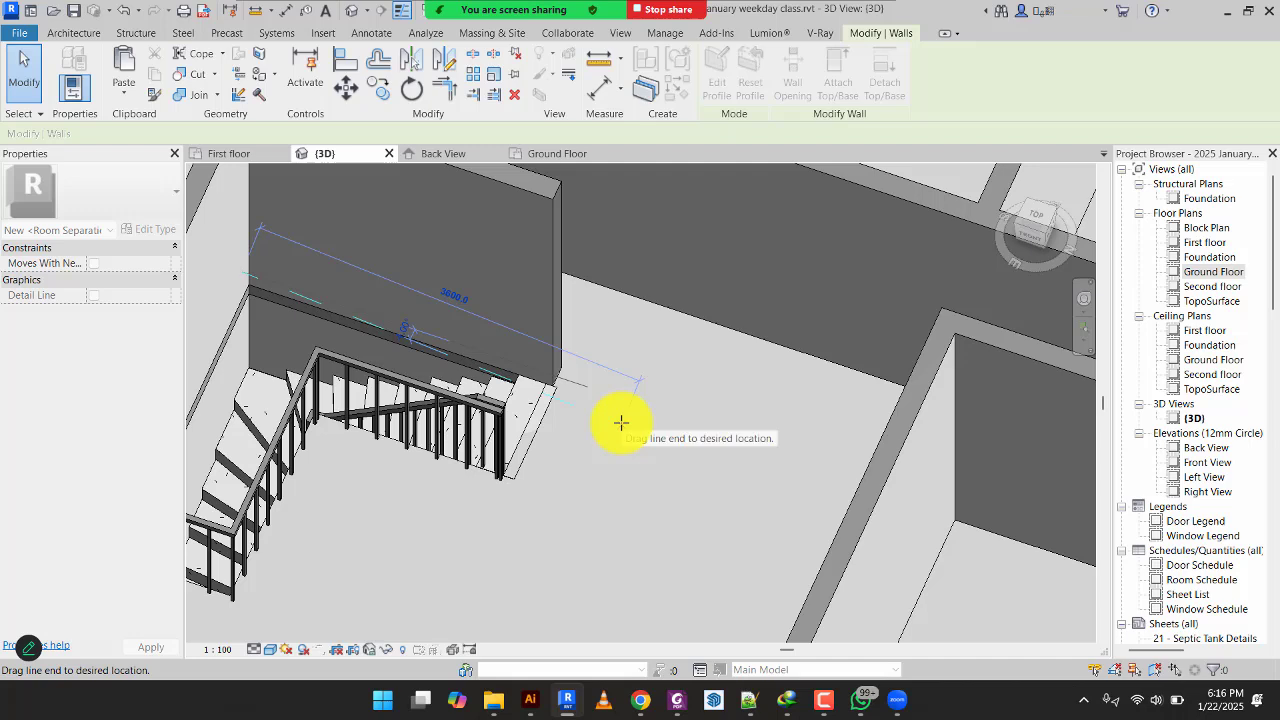
pyautogui.moveTo(621, 422); pyautogui.dragTo(634, 397)
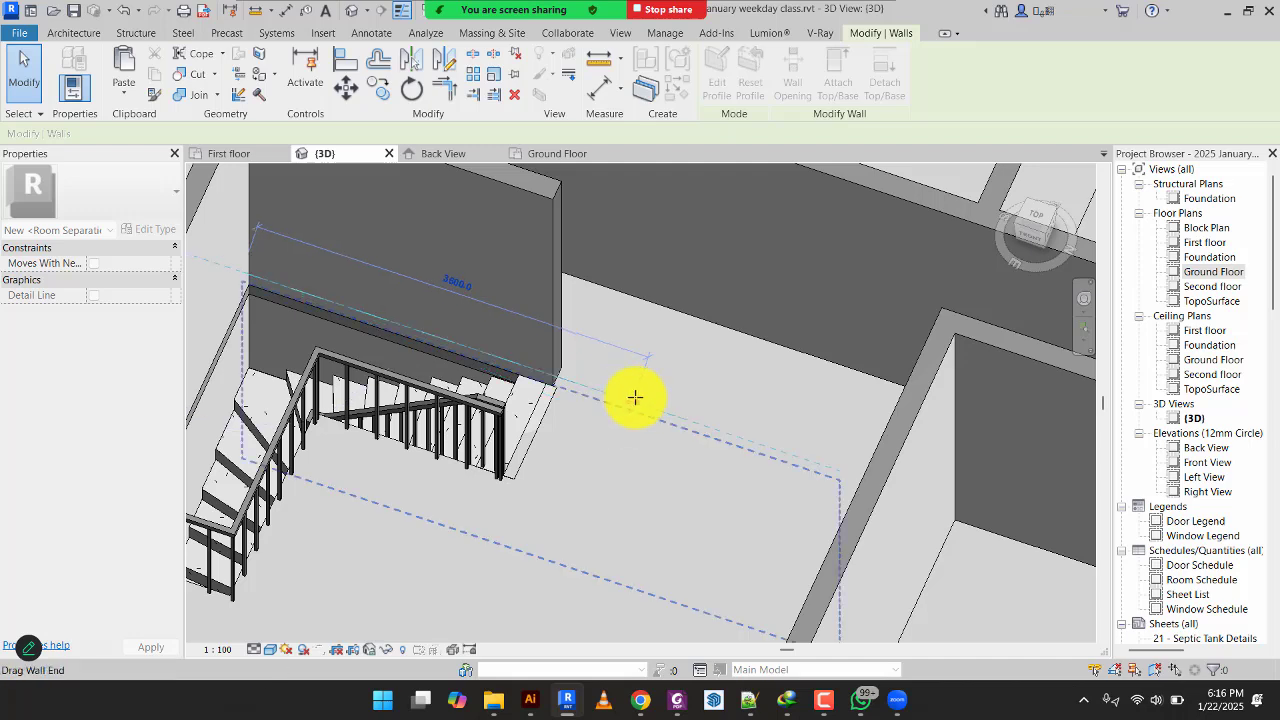
pyautogui.click(571, 487)
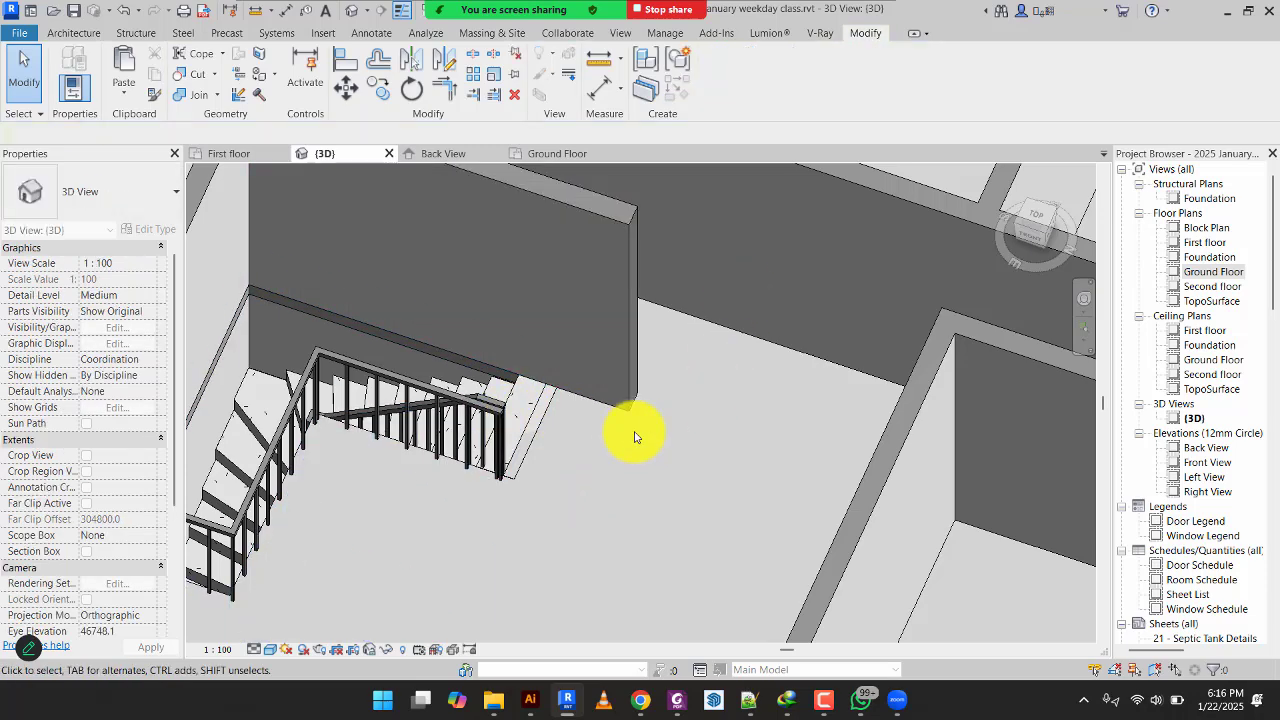
# Examine the opened stair hall, the first-floor rooms and the front facade in the 3D view.
pyautogui.scroll(-3, 629, 429)
pyautogui.keyDown('shift'); pyautogui.moveTo(629, 429); pyautogui.dragTo(579, 360, button='middle'); pyautogui.keyUp('shift')
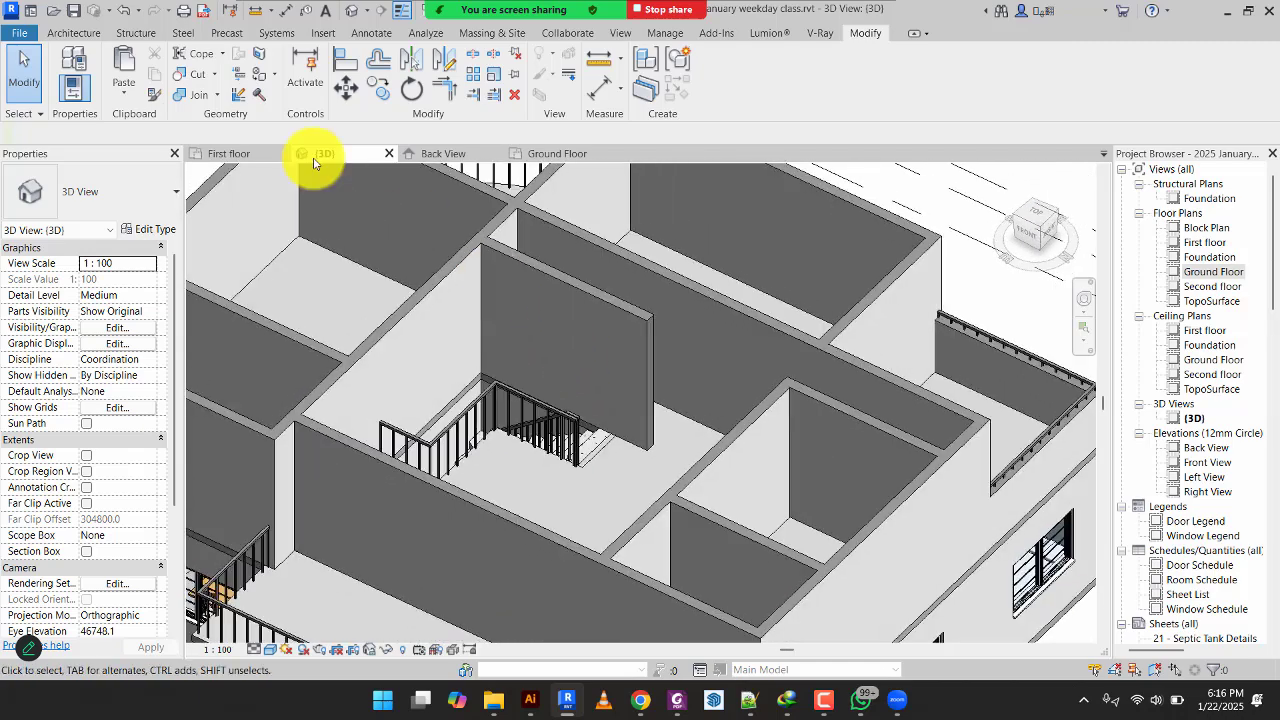
pyautogui.scroll(-4, 487, 275)
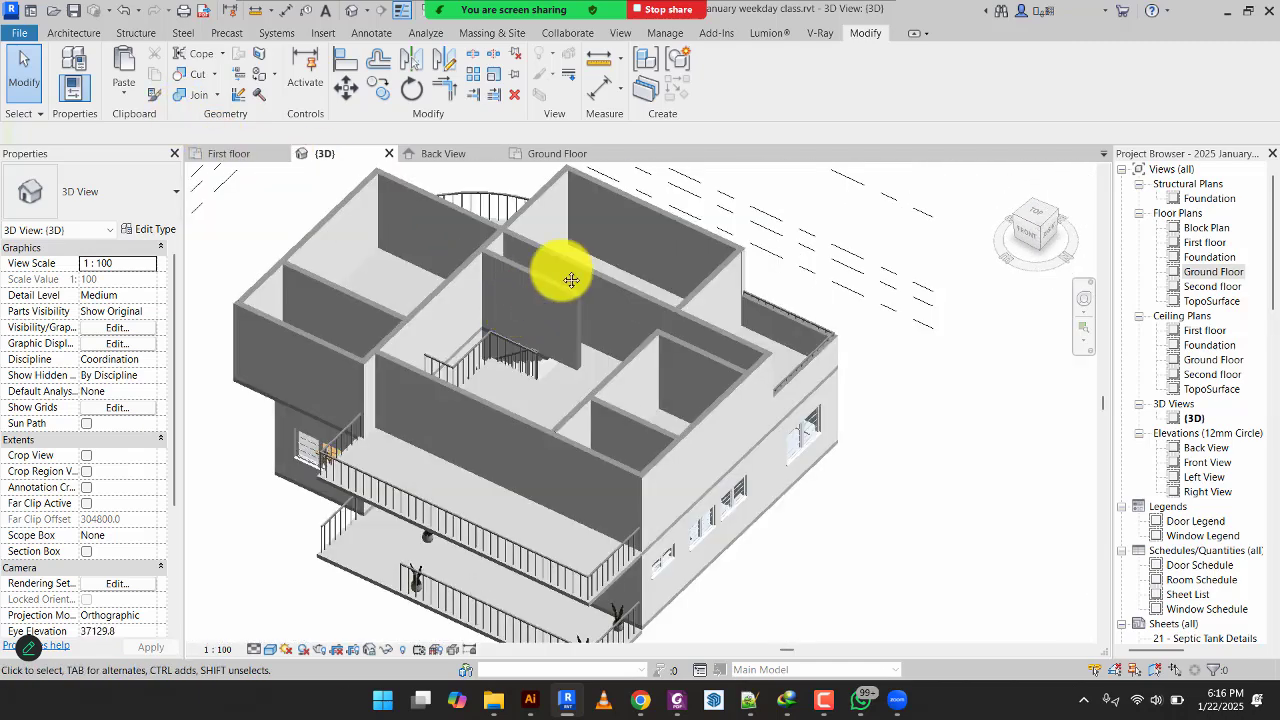
pyautogui.scroll(2, 663, 286)
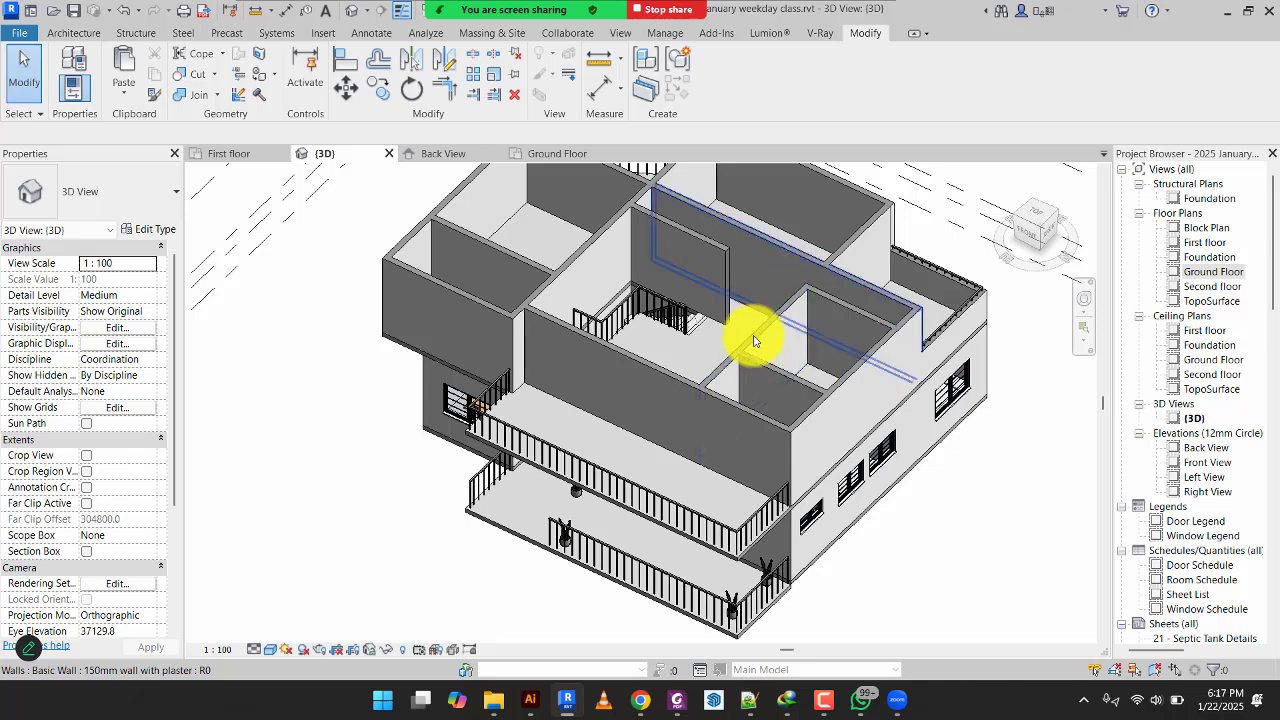
pyautogui.keyDown('shift'); pyautogui.moveTo(737, 357); pyautogui.dragTo(876, 363, button='middle'); pyautogui.keyUp('shift')
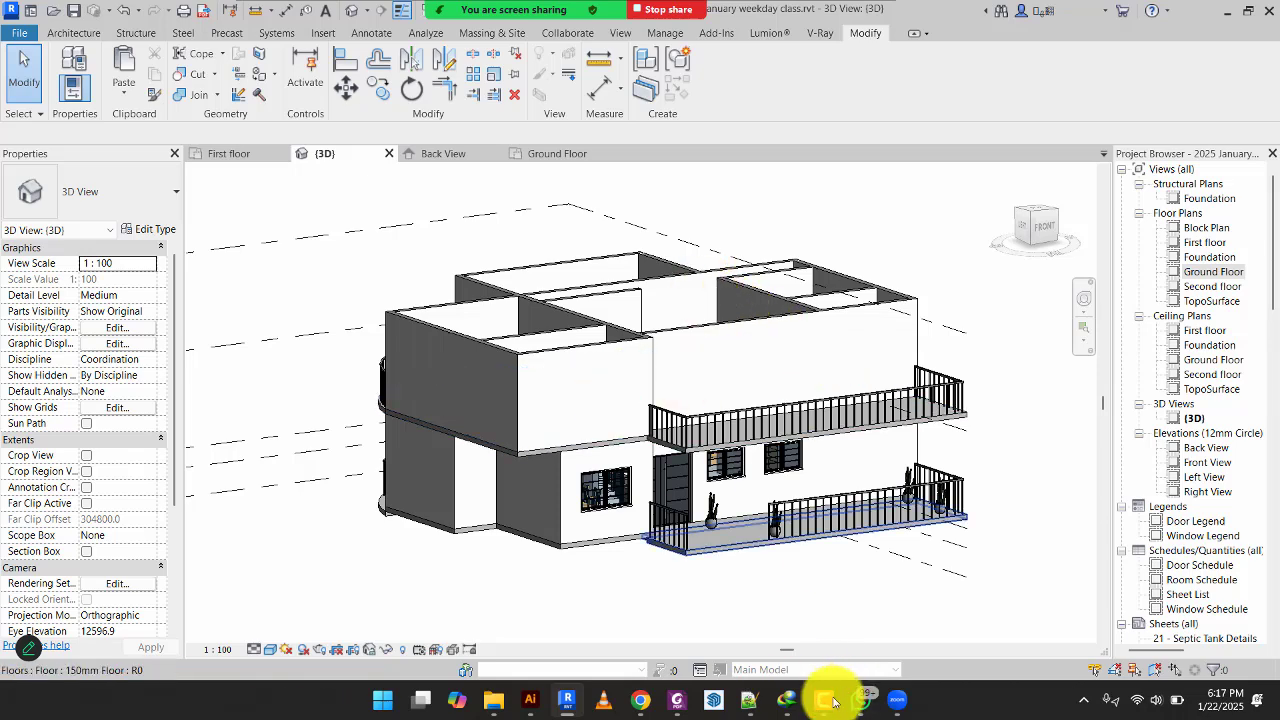
pyautogui.click(829, 699)
pyautogui.click(833, 700)
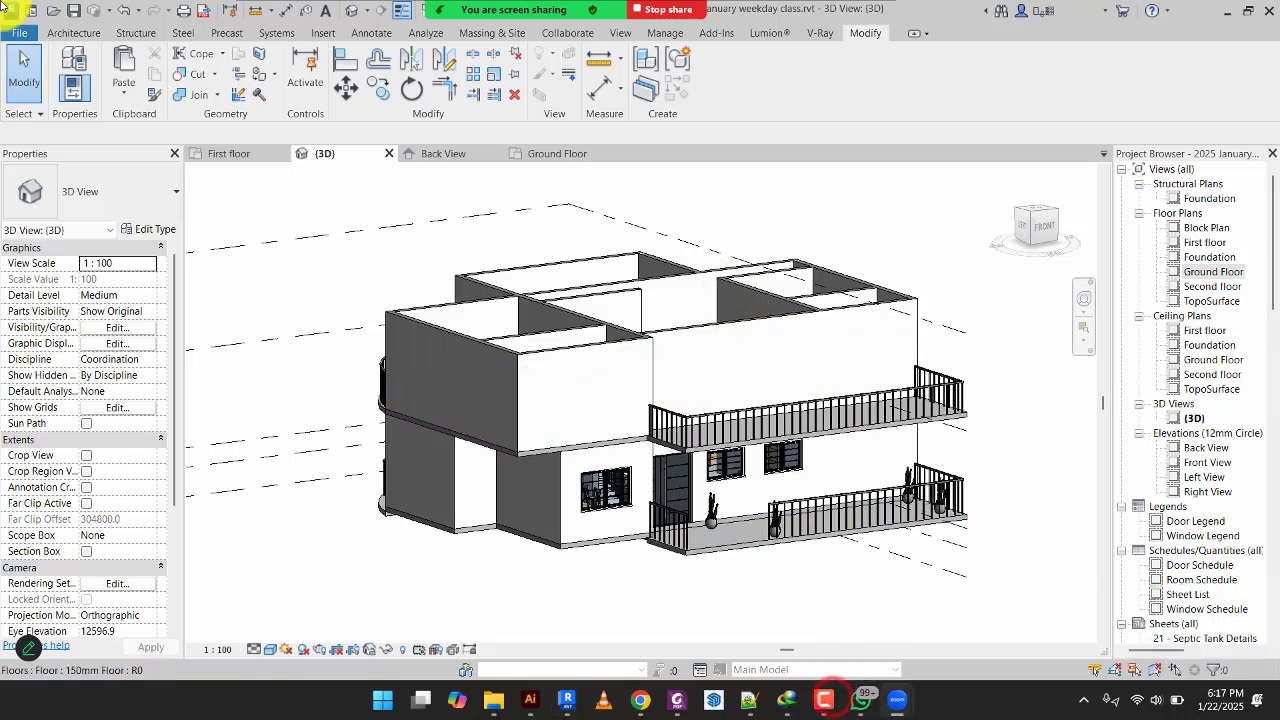
# Create a model text reading FOSTER HOMES in the 3D view.
pyautogui.click(67, 33)
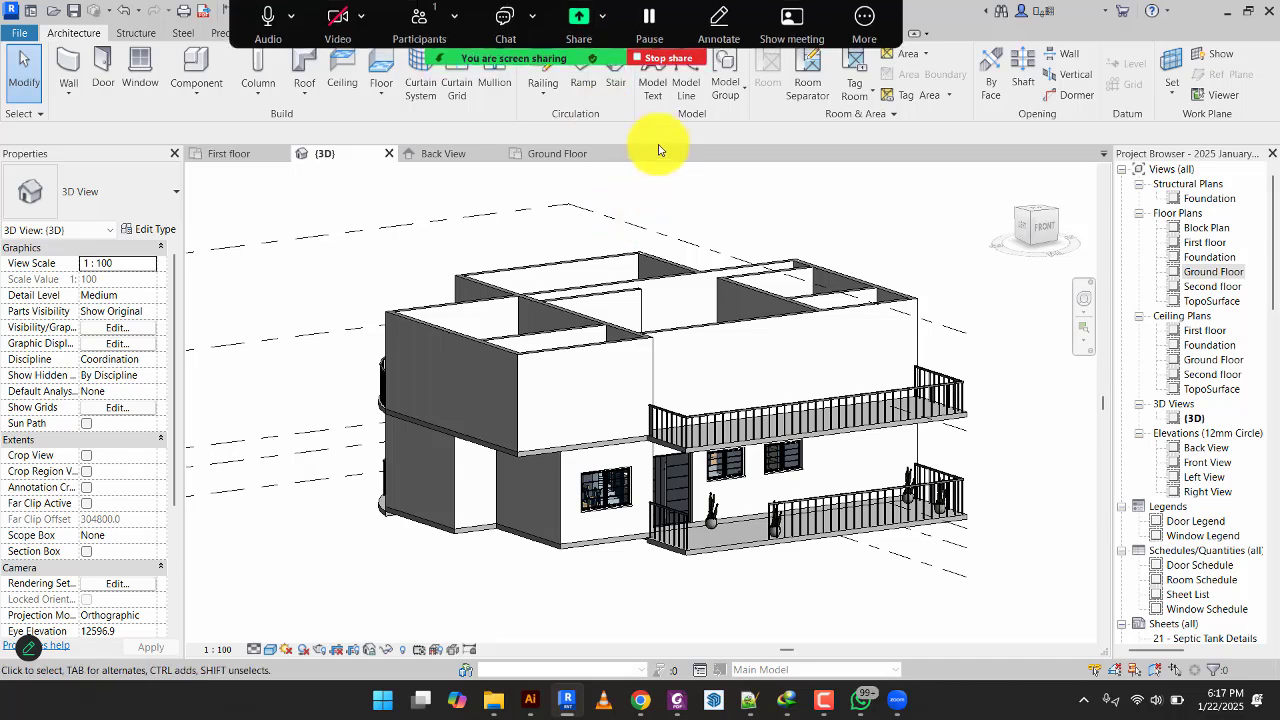
pyautogui.click(655, 75)
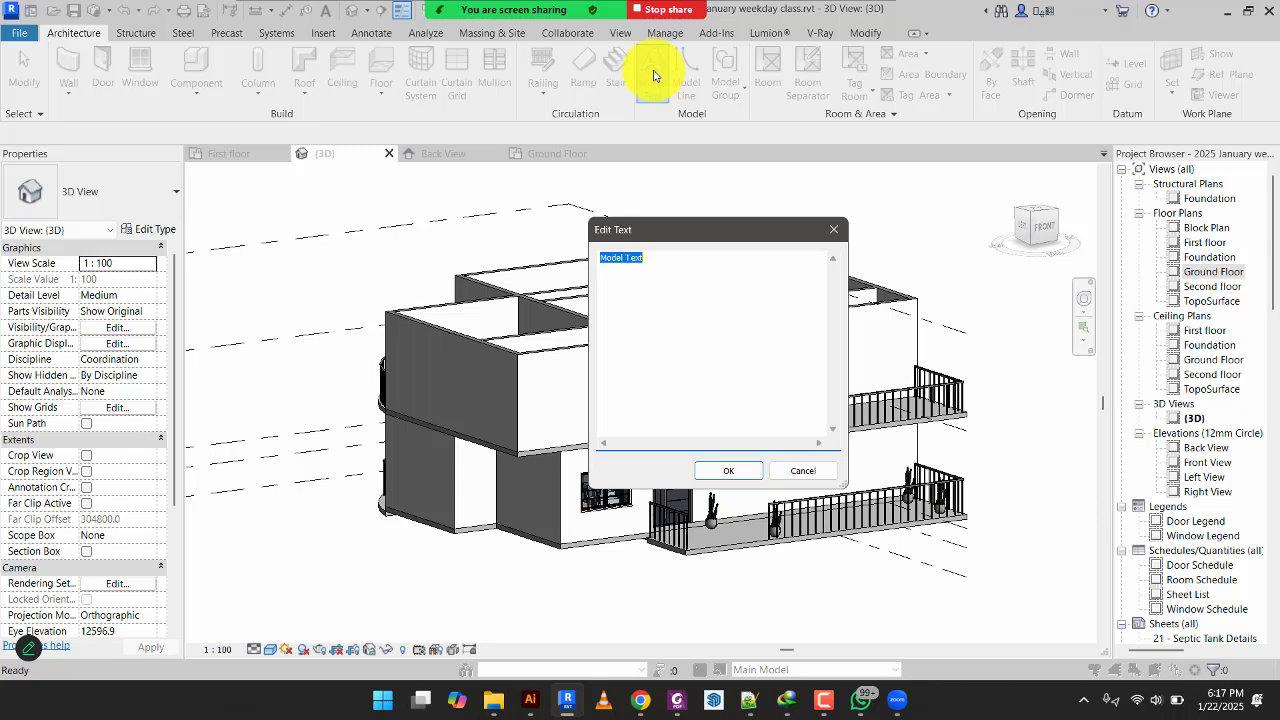
pyautogui.write('FOSTER HOMES')
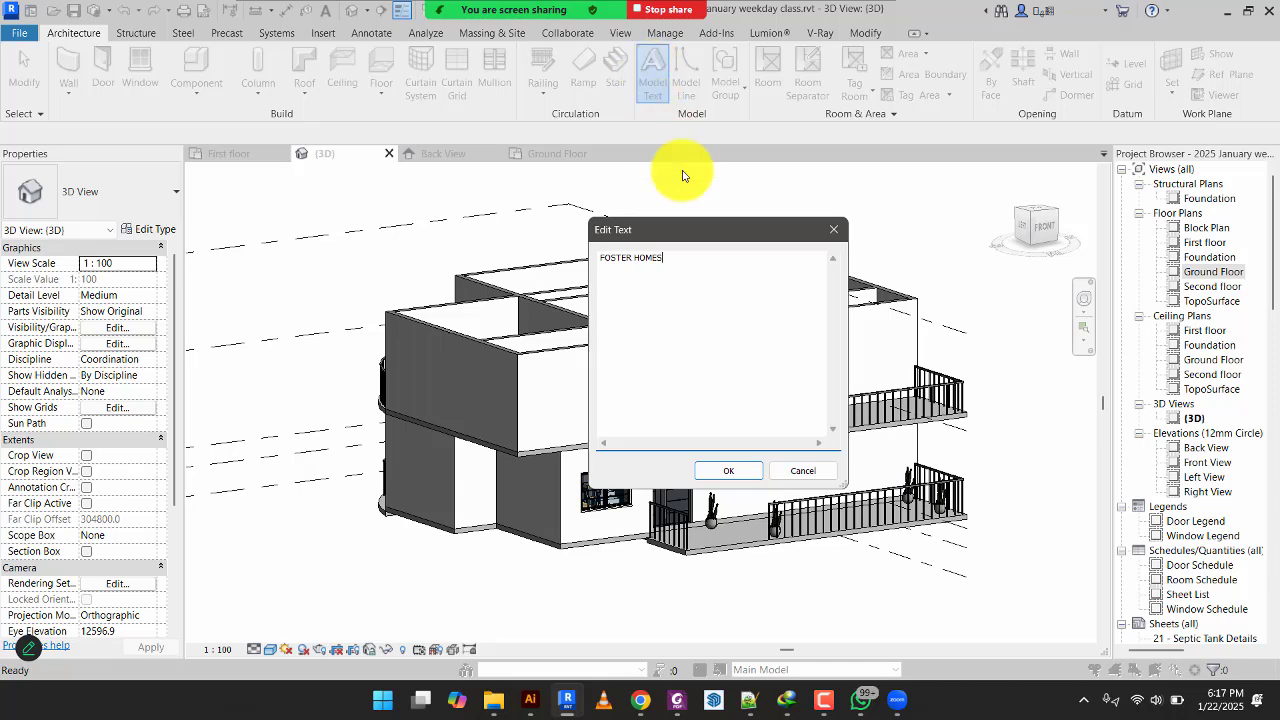
pyautogui.click(729, 471)
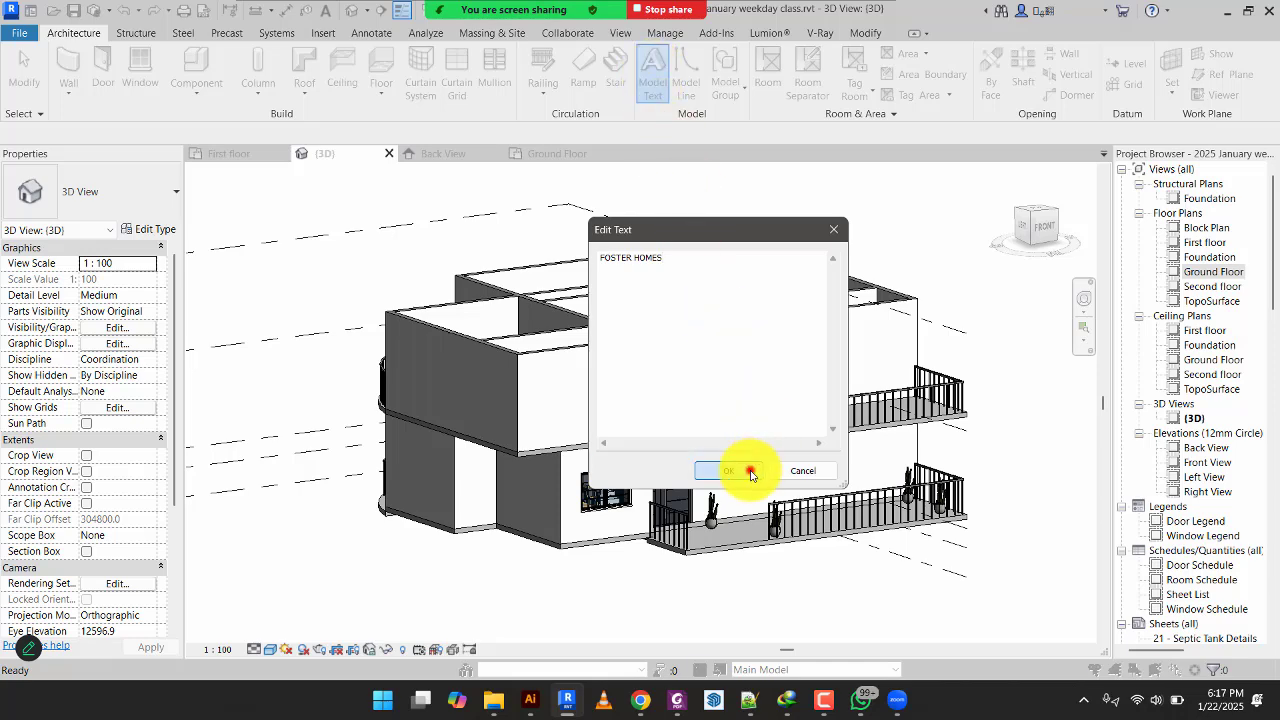
# Place the FOSTER HOMES model text on the ground in front of the house and finish the command.
pyautogui.scroll(2, 818, 492)
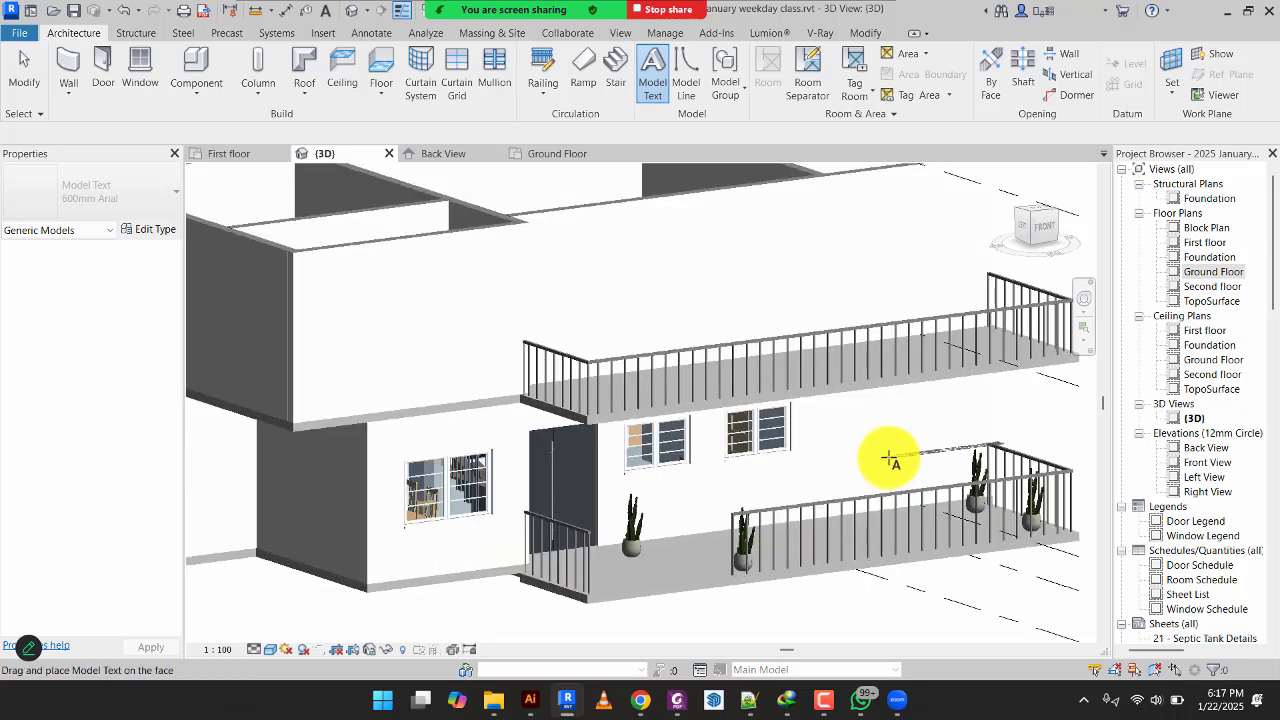
pyautogui.scroll(-1, 791, 484)
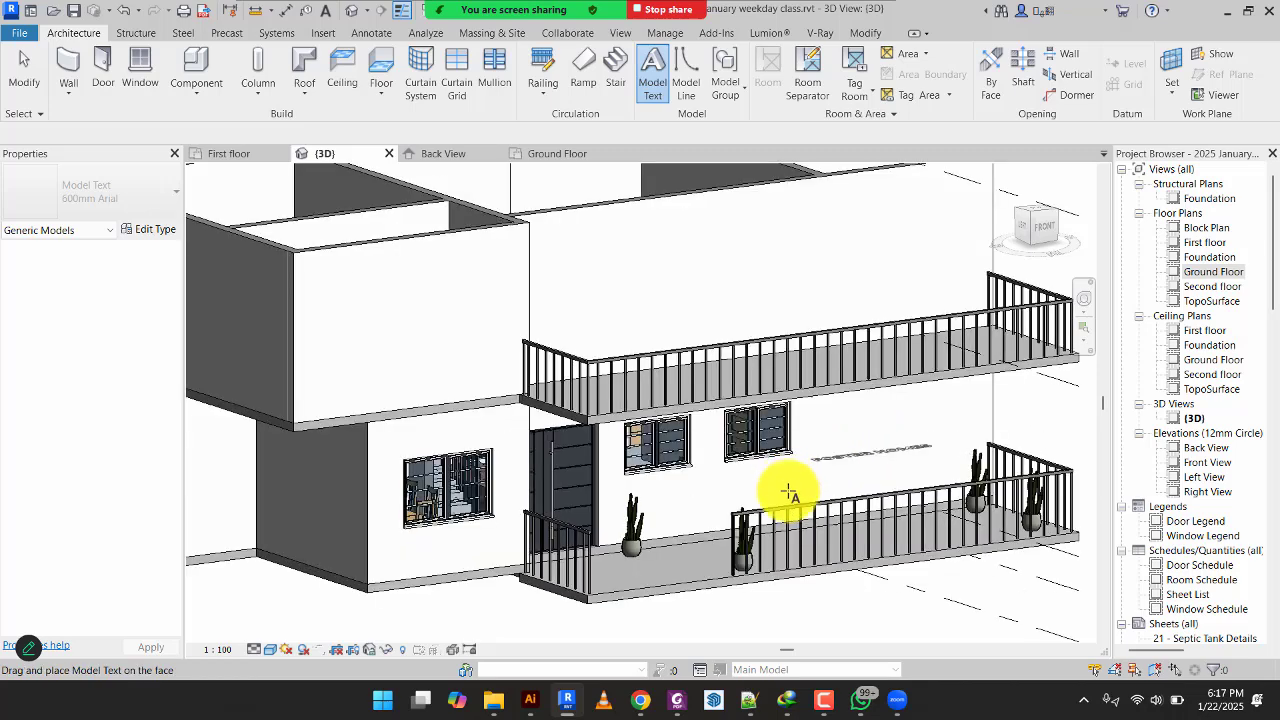
pyautogui.scroll(-1, 800, 463)
pyautogui.moveTo(800, 463); pyautogui.dragTo(808, 400, button='middle')
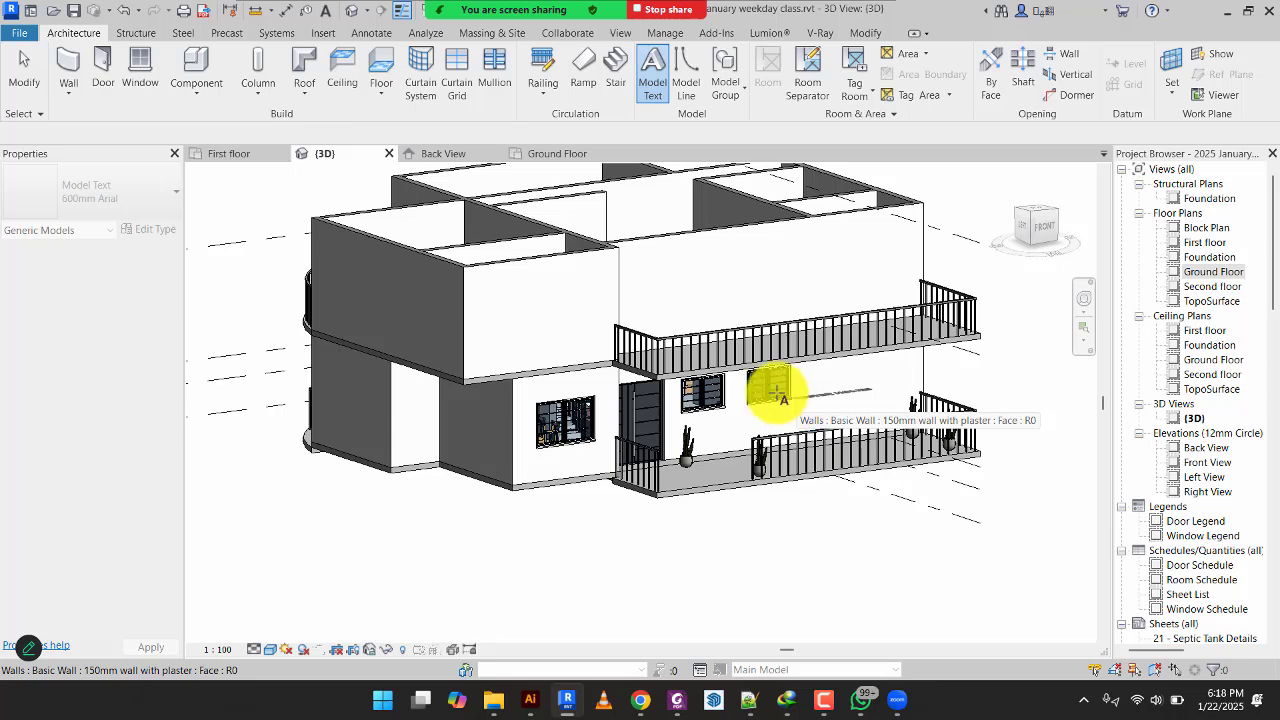
pyautogui.scroll(3, 833, 440)
pyautogui.scroll(4, 827, 356)
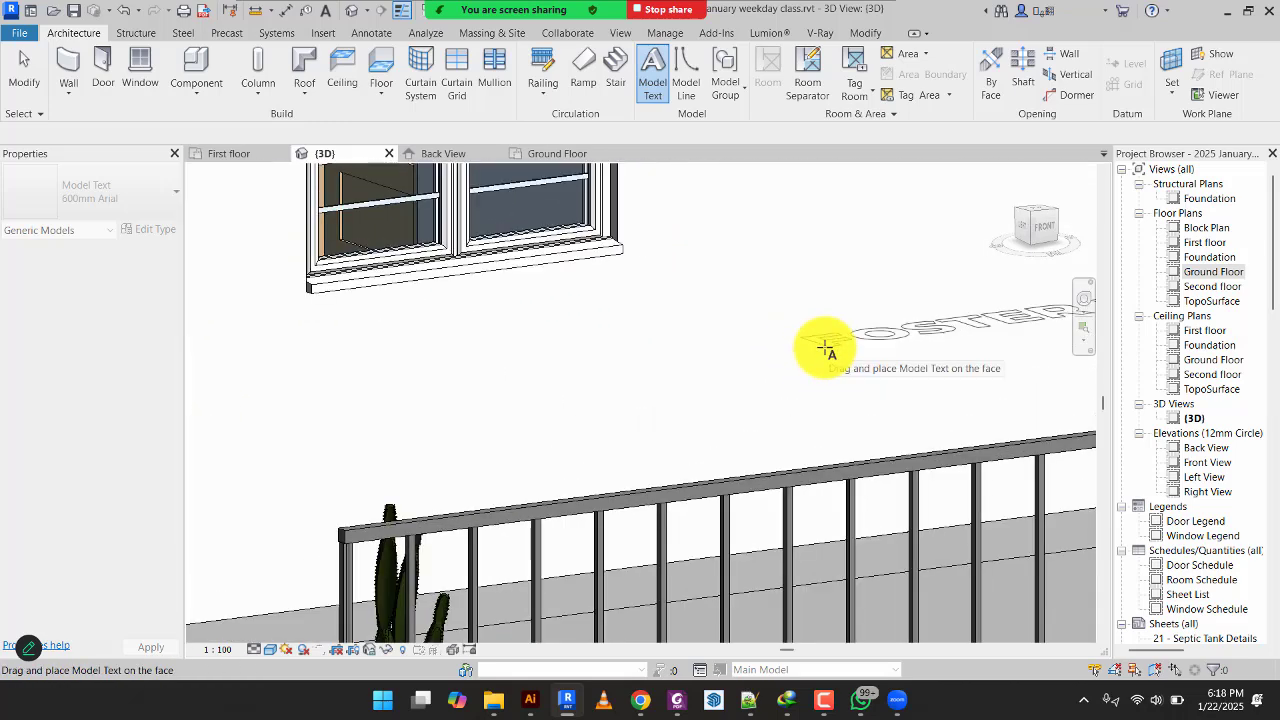
pyautogui.scroll(-5, 822, 350)
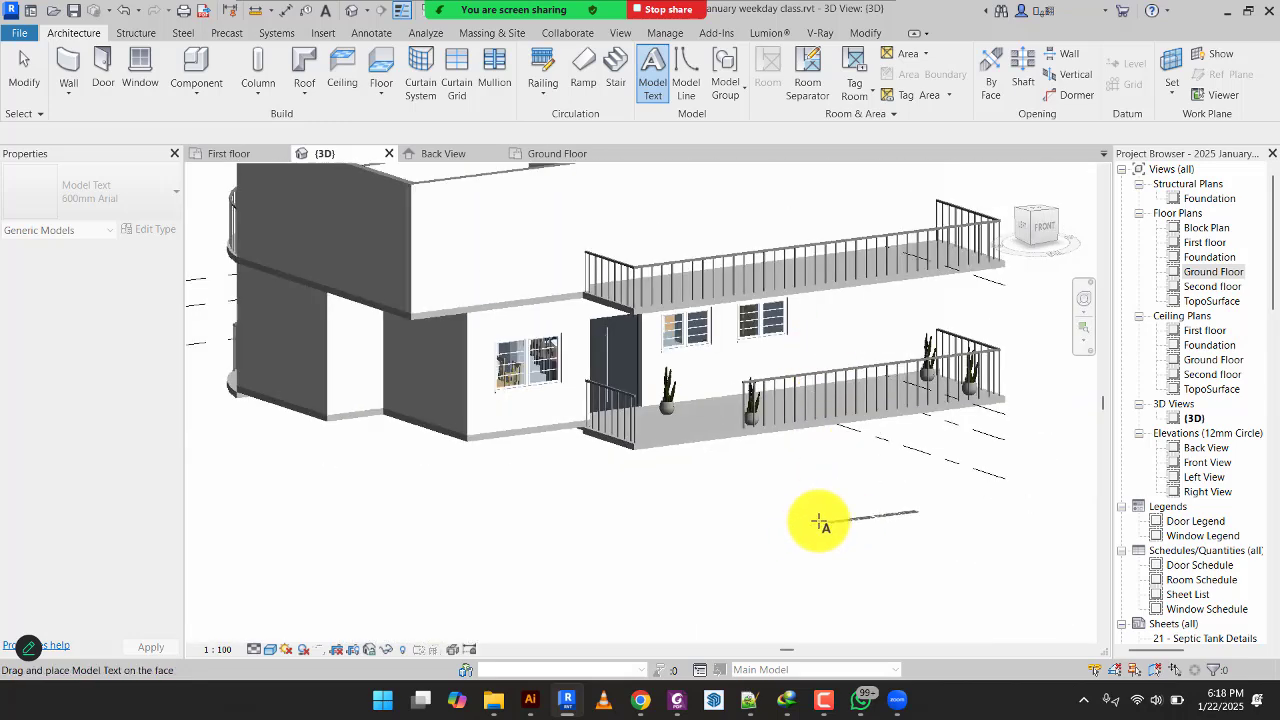
pyautogui.click(845, 517)
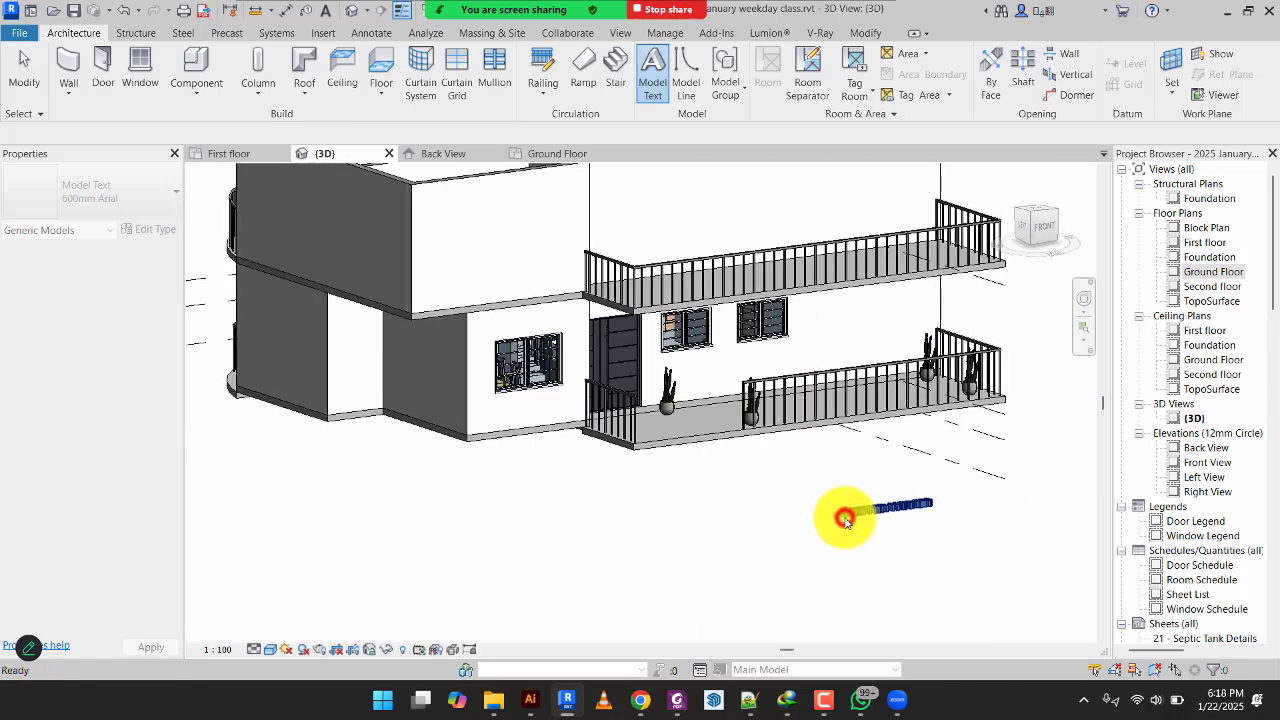
pyautogui.click(28, 62)
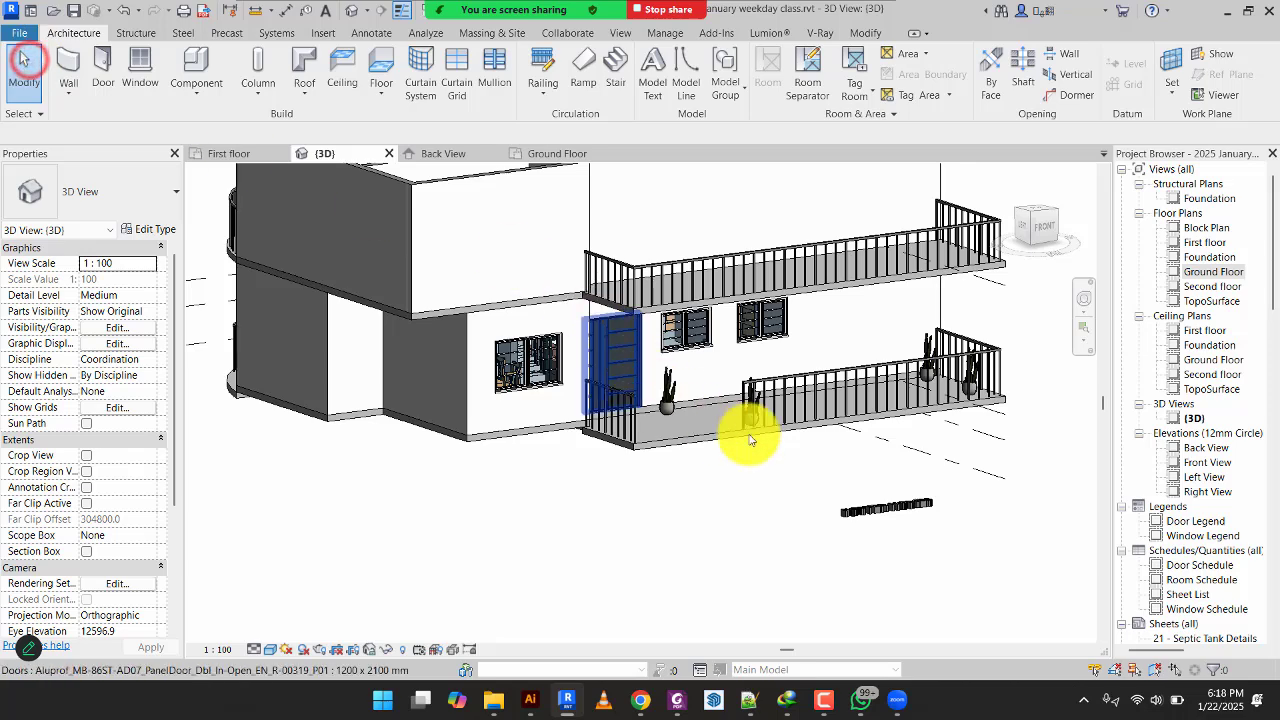
# Start picking a new host for the FOSTER HOMES text and try placing it by work plane over the first-floor front wall.
pyautogui.click(917, 510)
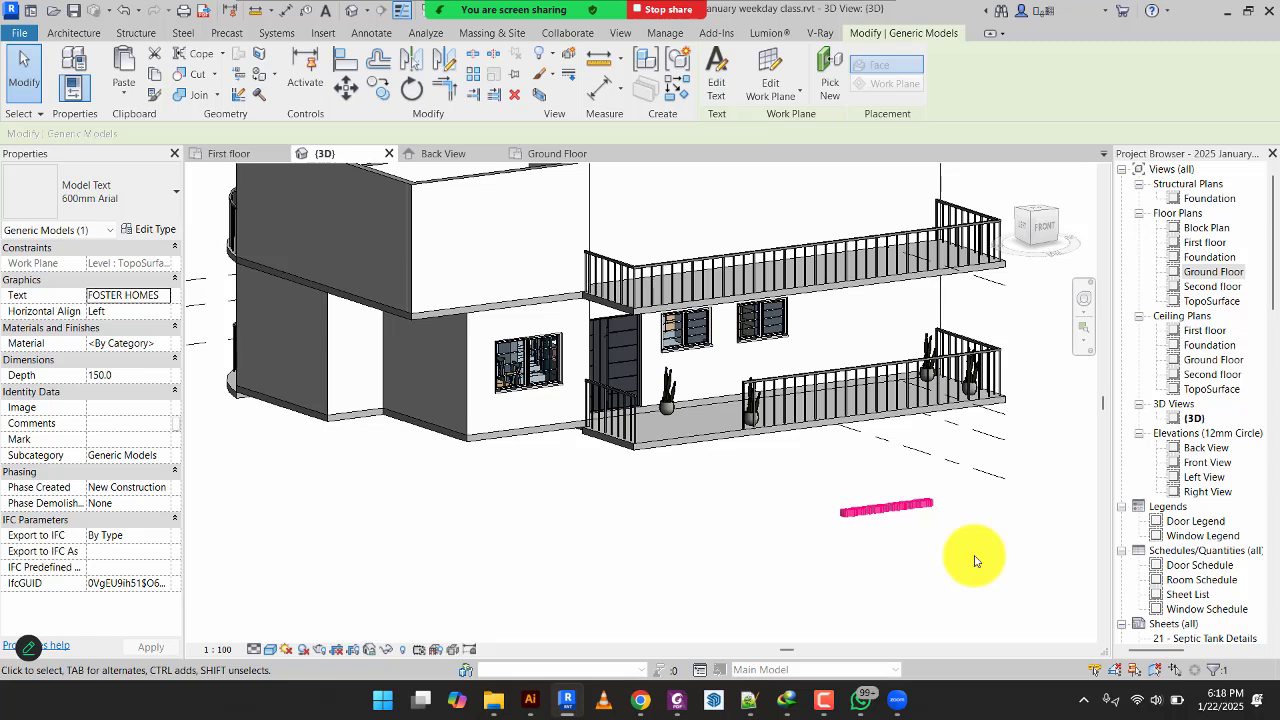
pyautogui.scroll(-3, 929, 523)
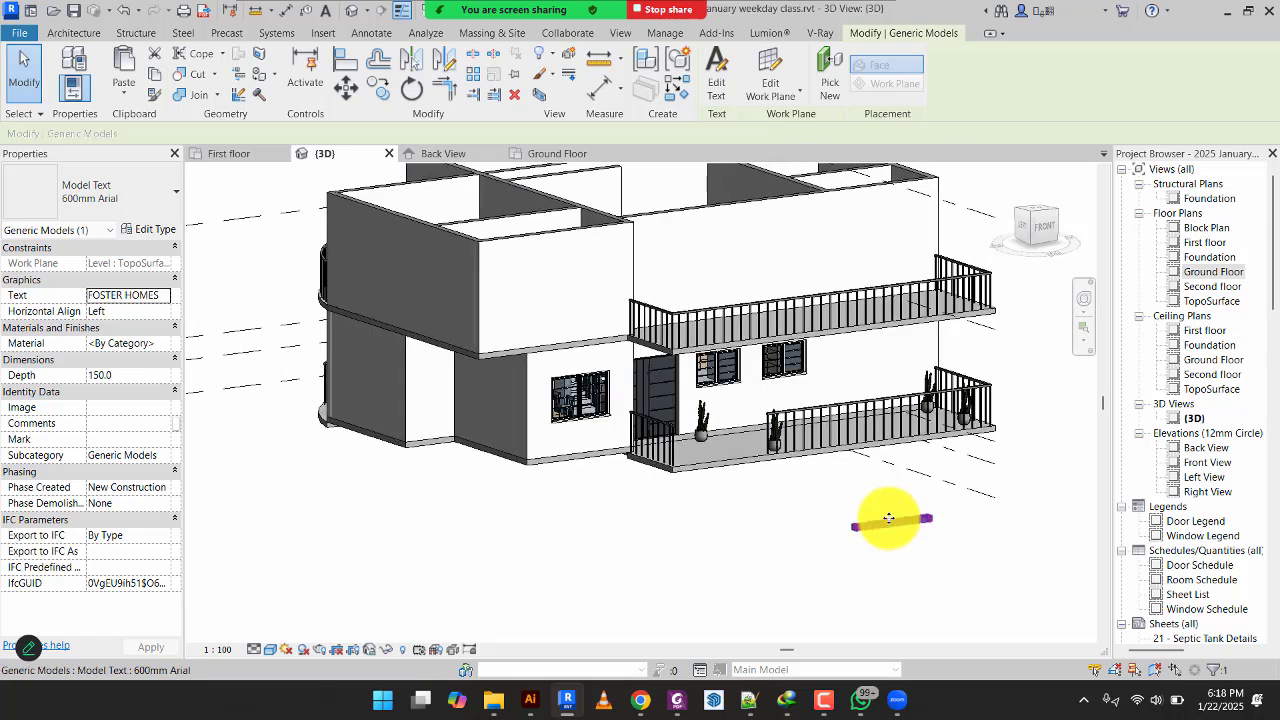
pyautogui.click(881, 584)
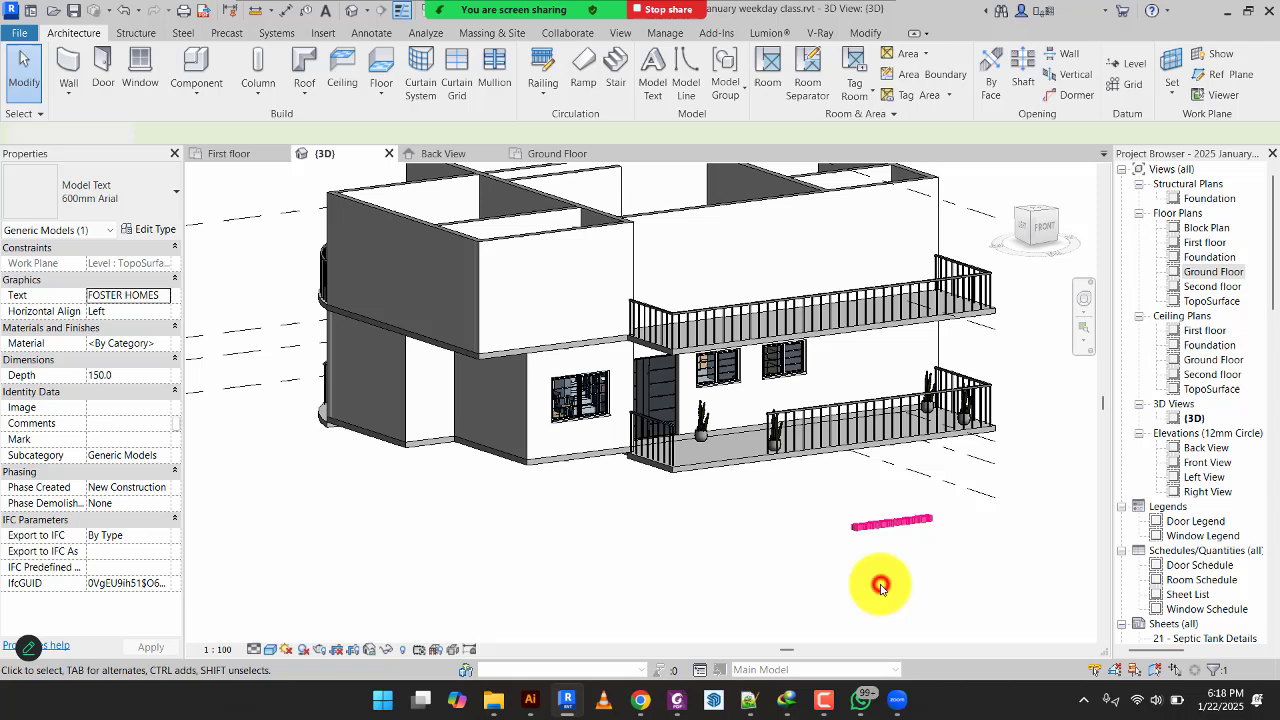
pyautogui.click(907, 527)
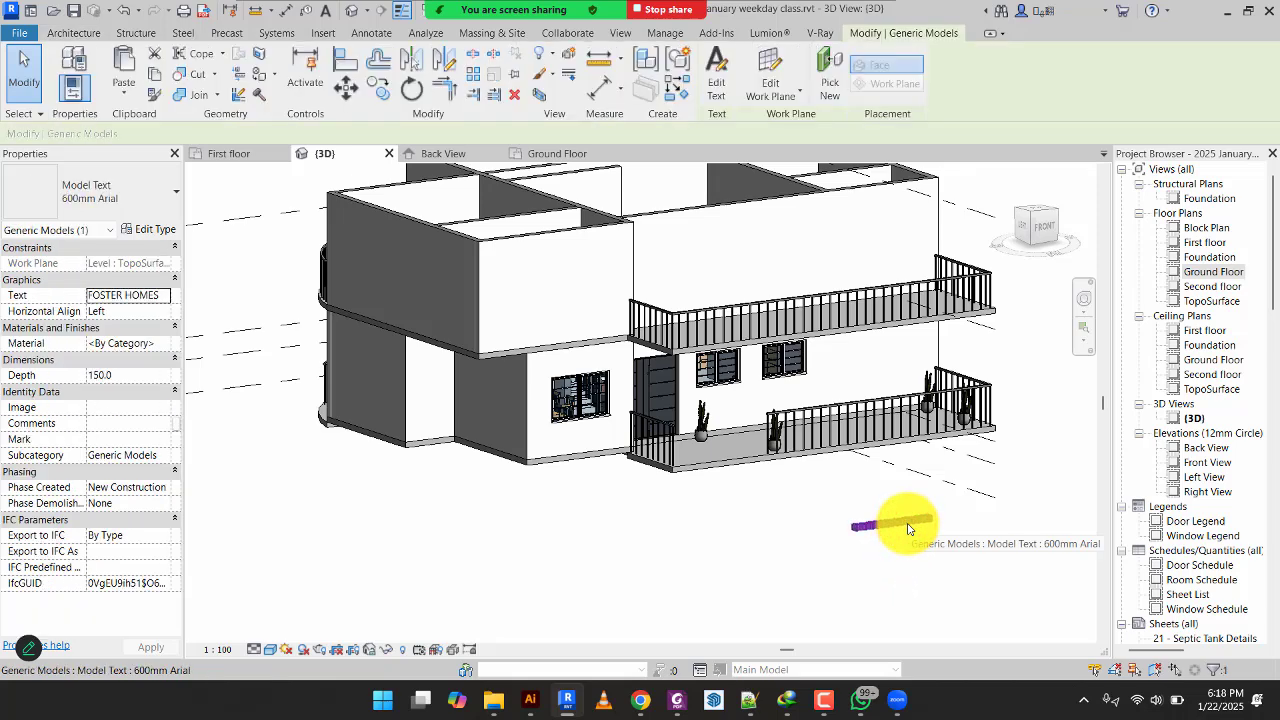
pyautogui.click(830, 78)
pyautogui.scroll(3, 772, 247)
pyautogui.scroll(5, 745, 255)
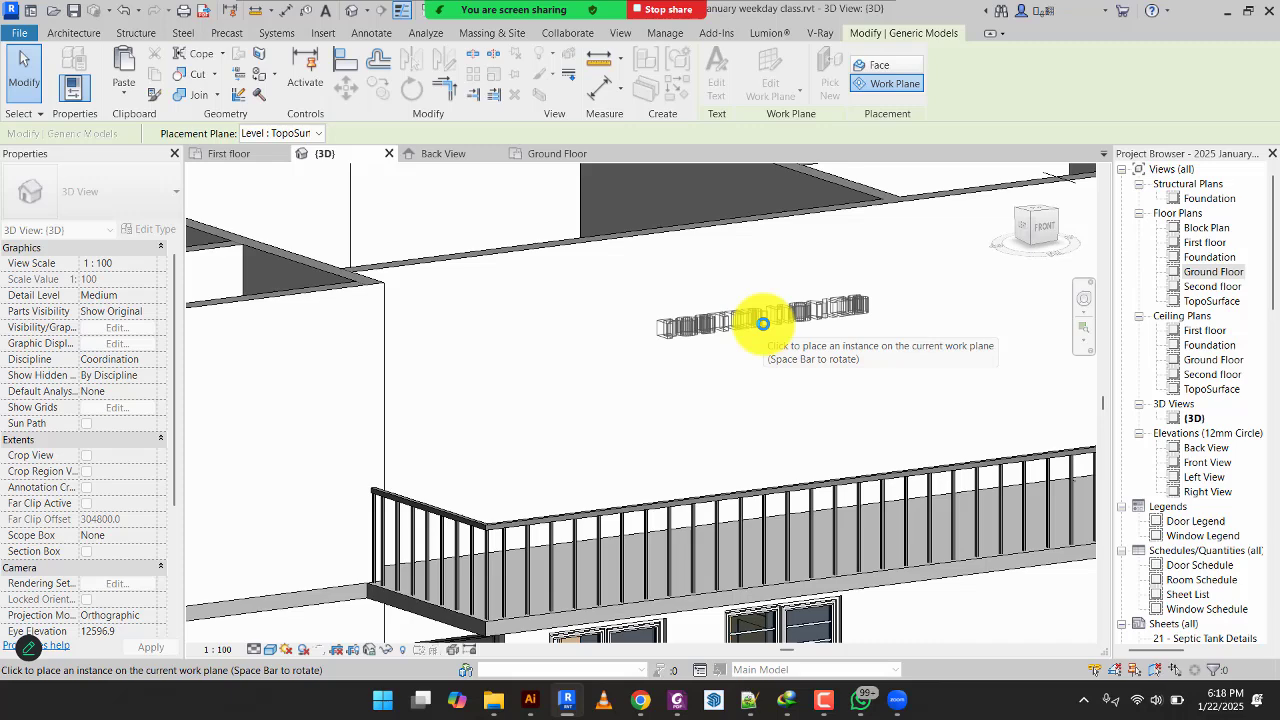
pyautogui.click(763, 323)
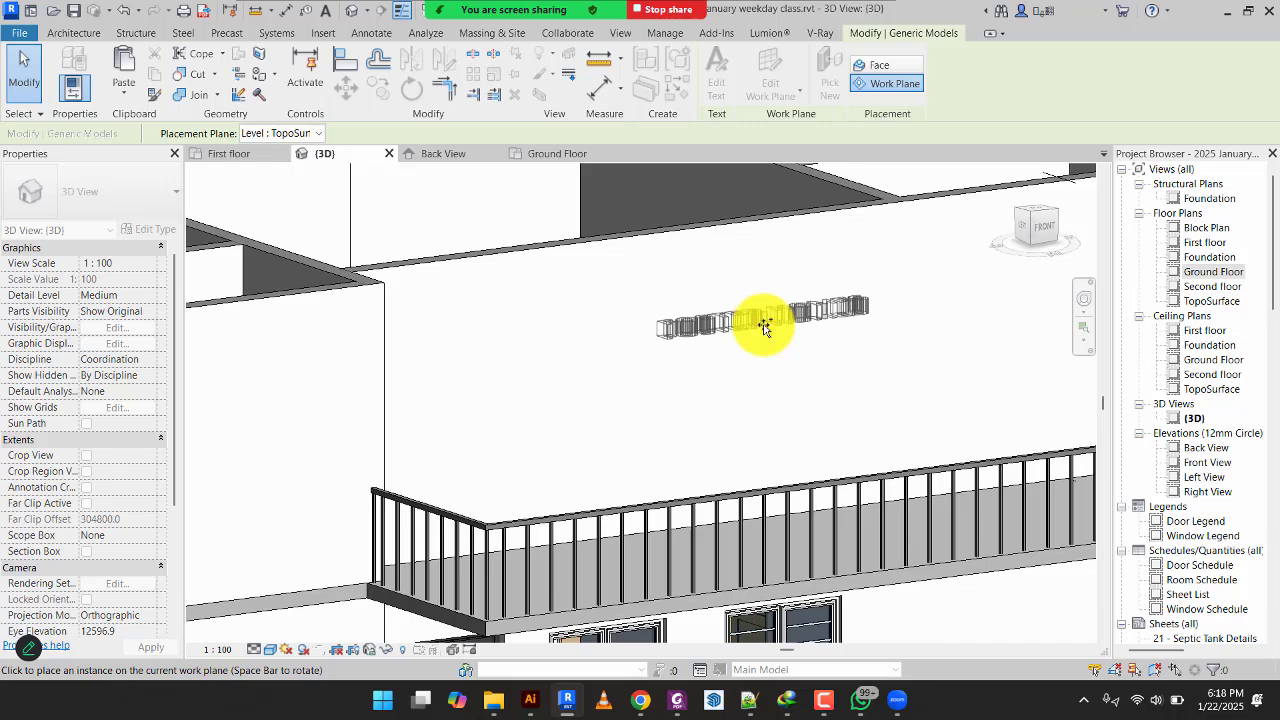
pyautogui.scroll(4, 765, 380)
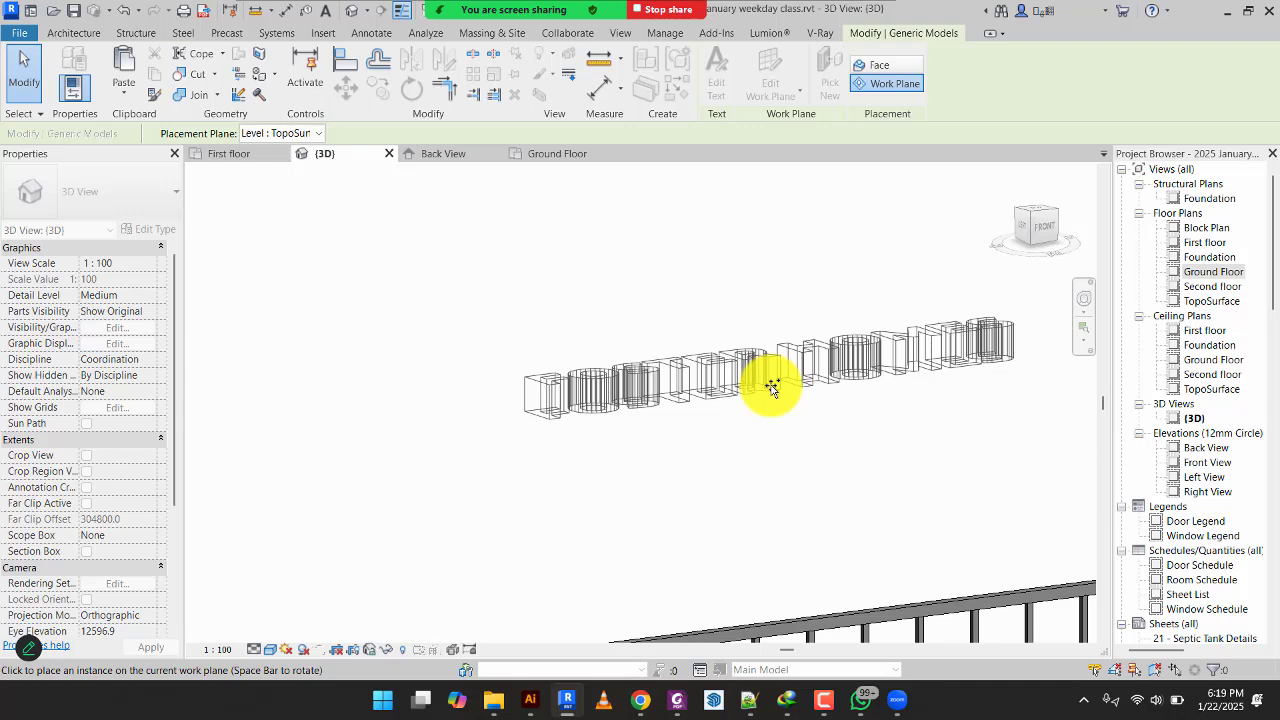
pyautogui.moveTo(763, 389); pyautogui.dragTo(884, 116)
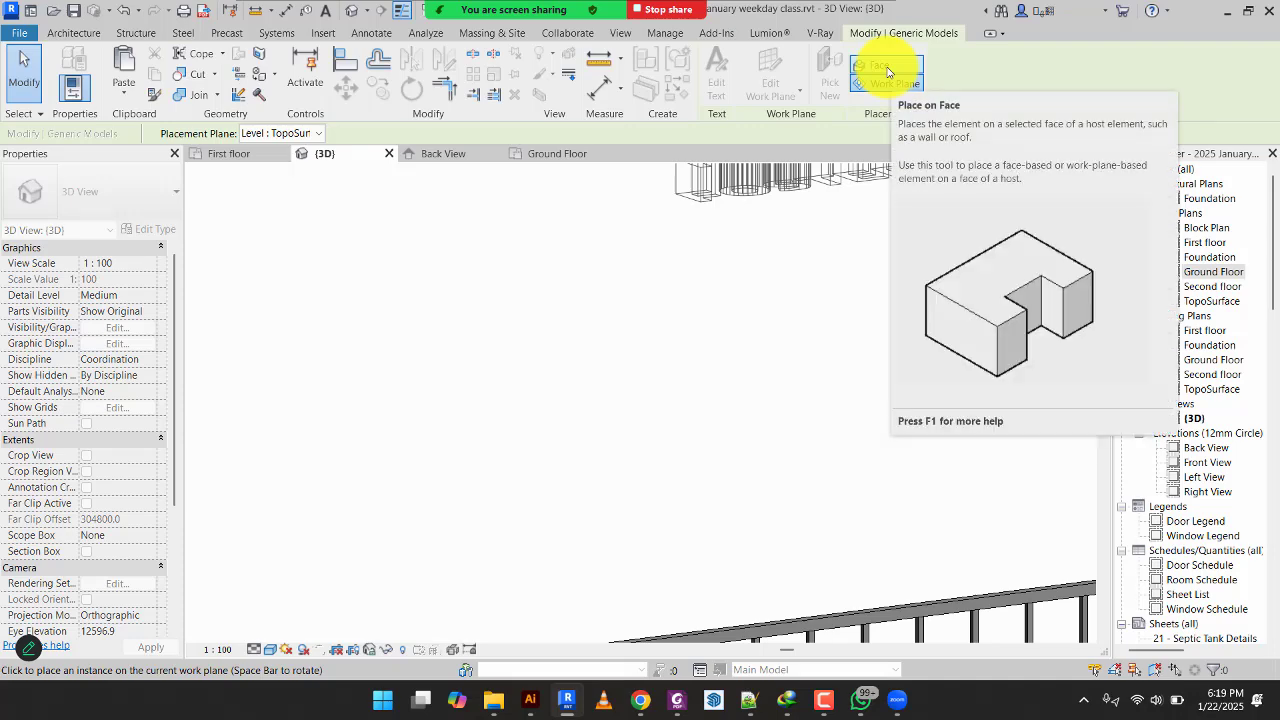
# Switch to face placement and host the FOSTER HOMES text on the first-floor front wall above the balcony railing.
pyautogui.click(887, 68)
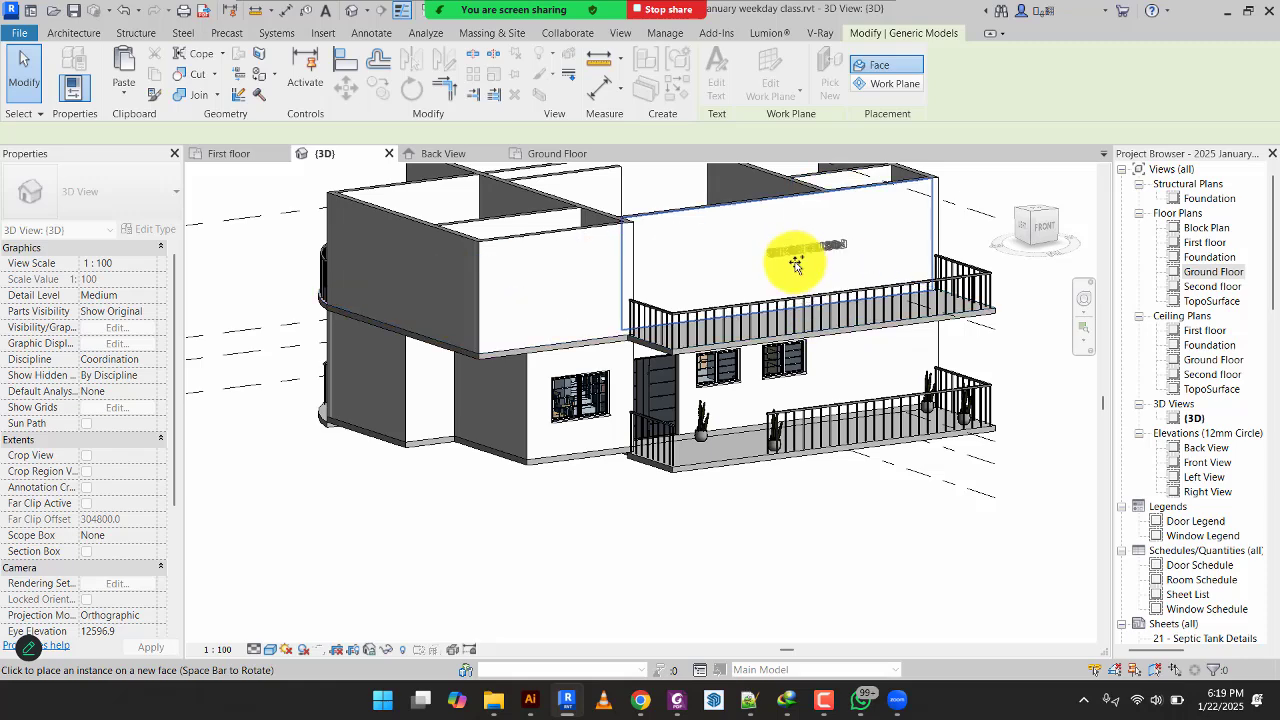
pyautogui.scroll(6, 794, 266)
pyautogui.scroll(-3, 726, 283)
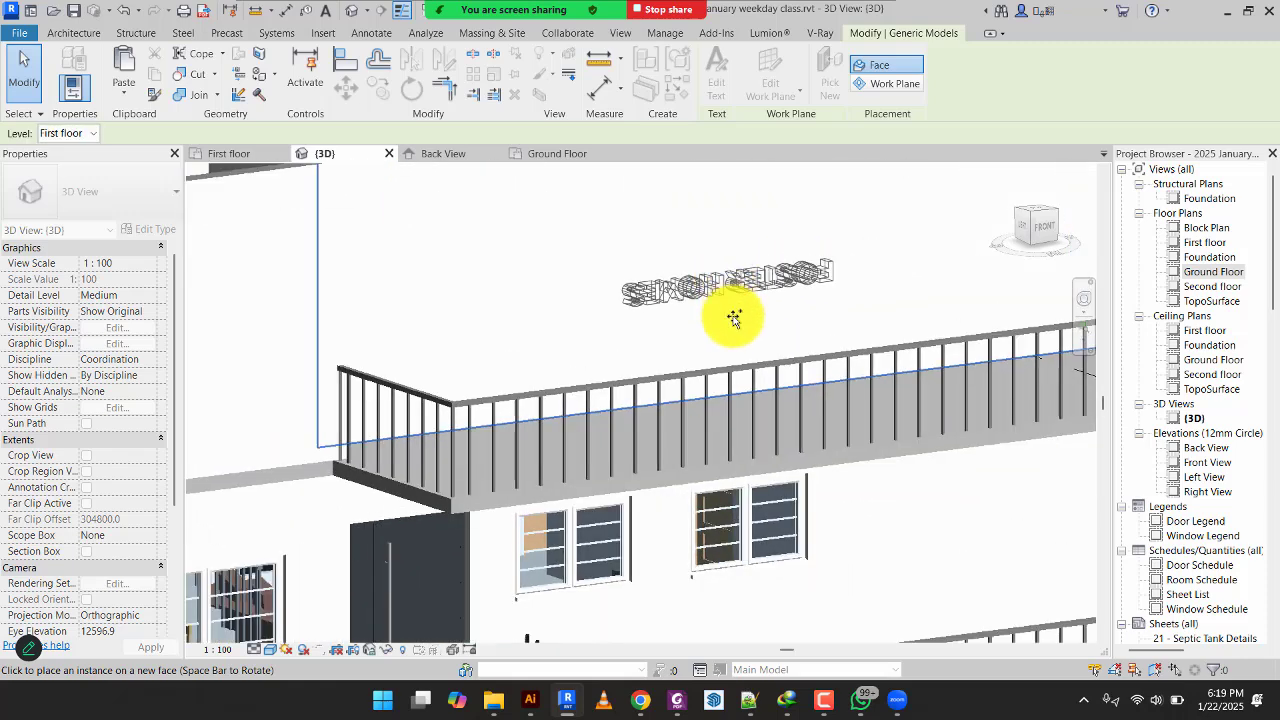
pyautogui.scroll(5, 761, 338)
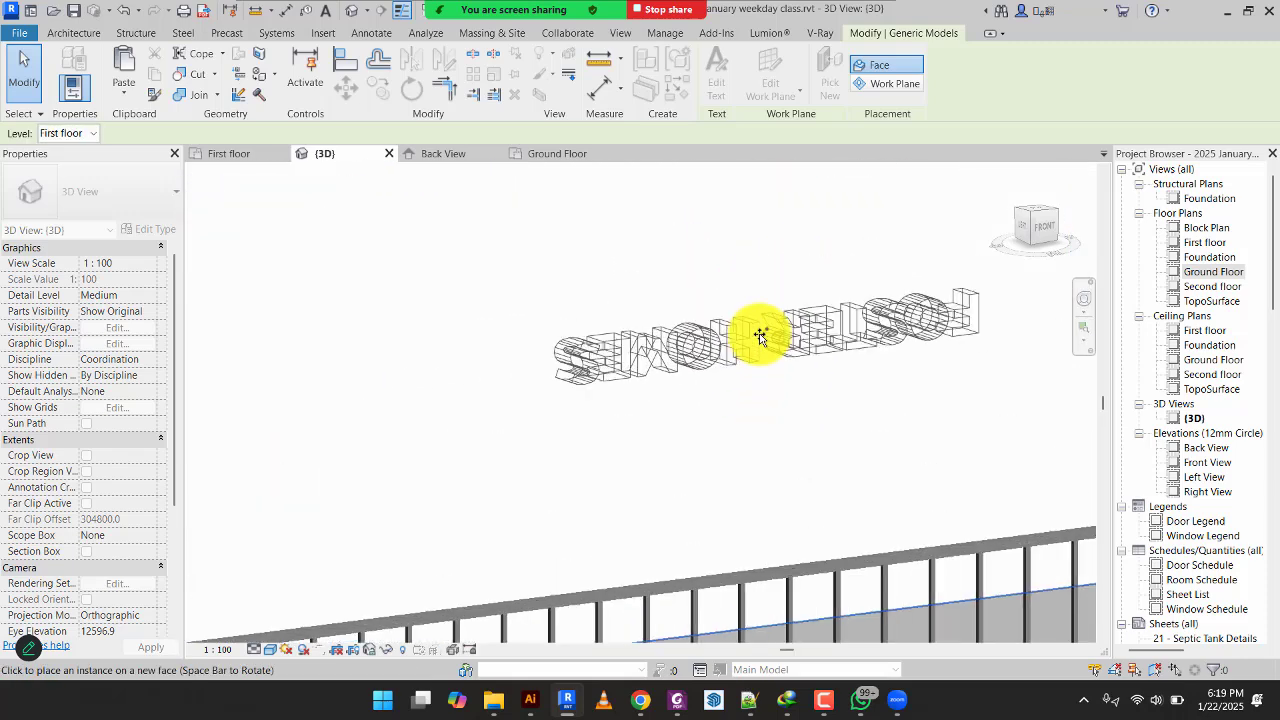
pyautogui.scroll(-4, 762, 337)
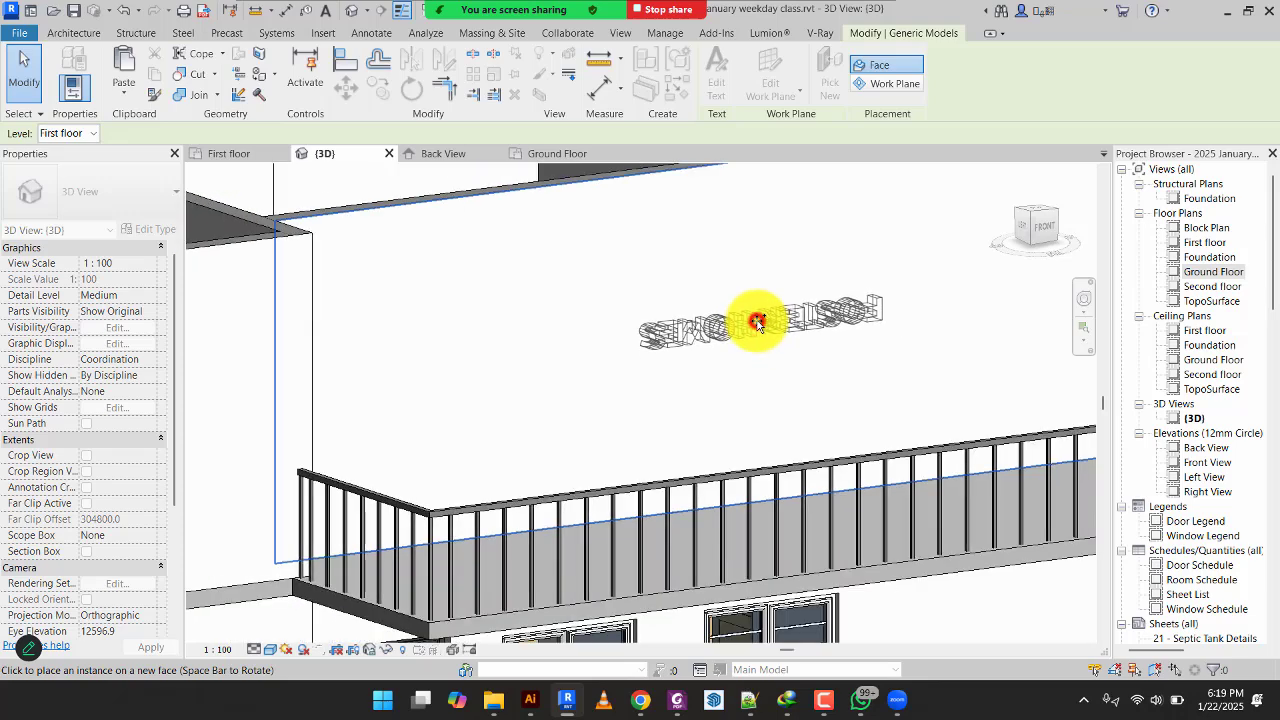
pyautogui.click(757, 321)
pyautogui.press('Escape')
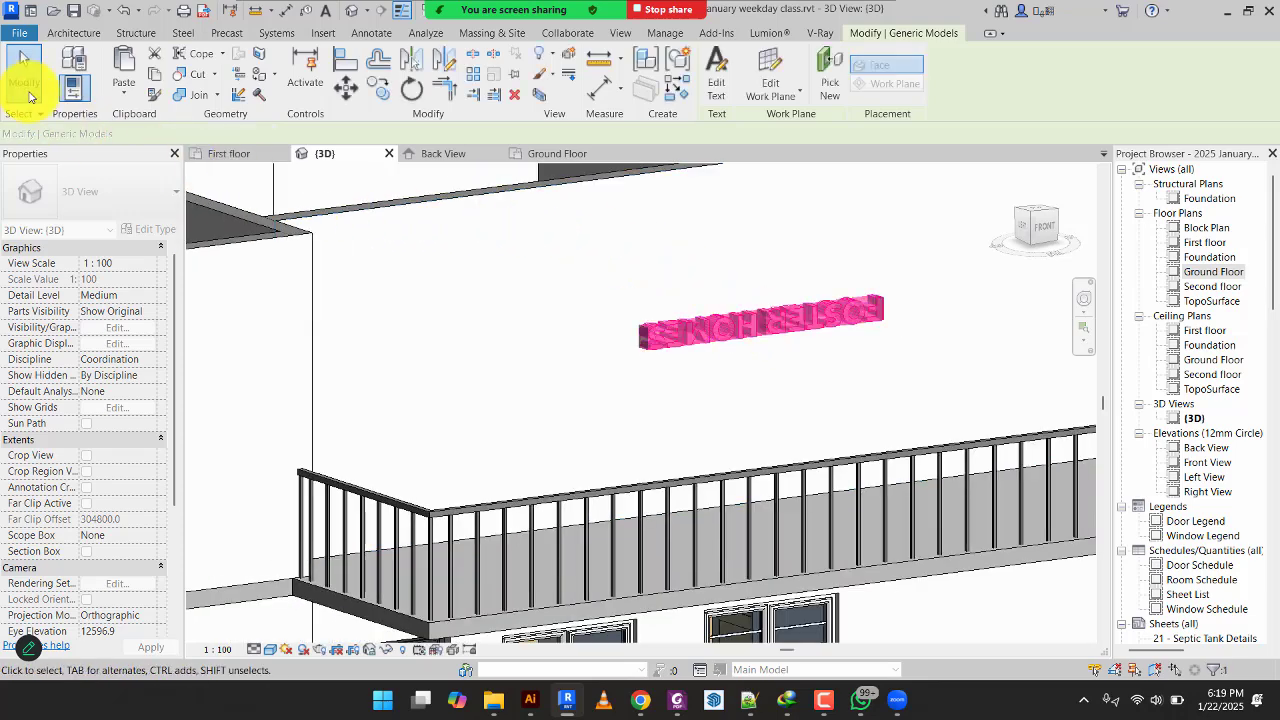
pyautogui.click(24, 80)
pyautogui.press('Escape')
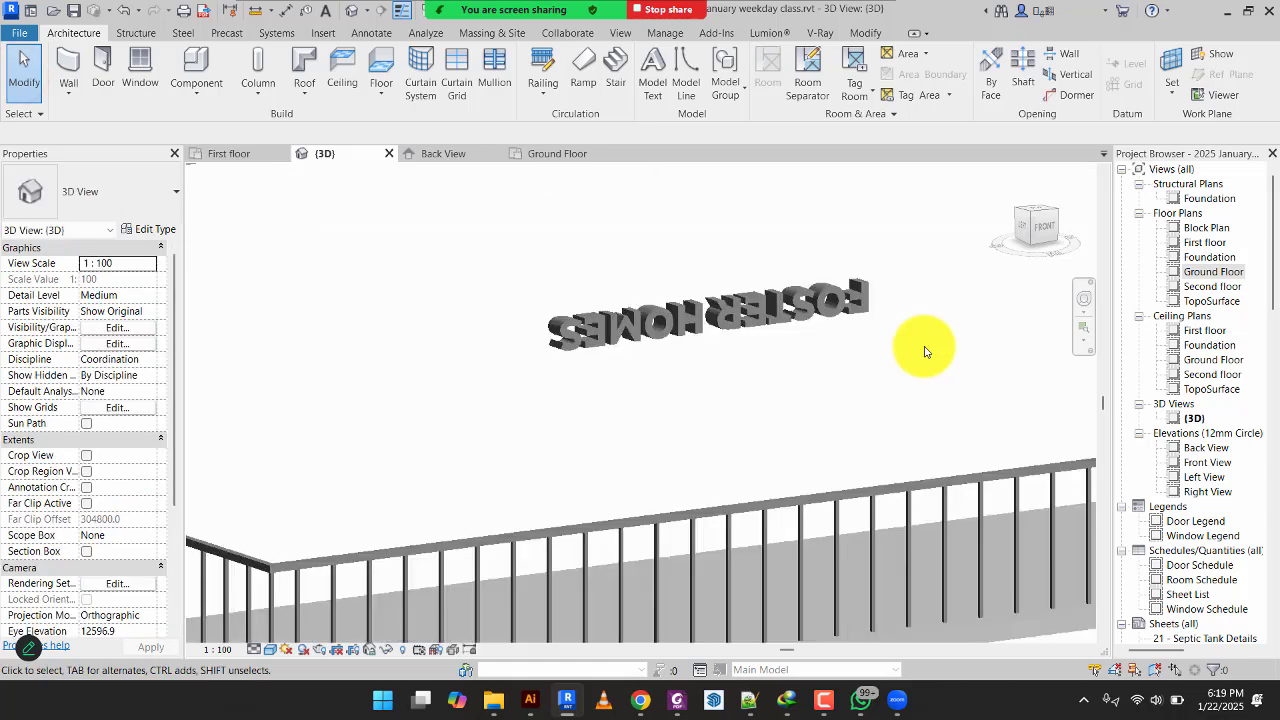
# Try rotating the FOSTER HOMES text on the wall by 180 degrees about its centre, and undo the rotation.
pyautogui.scroll(2, 923, 351)
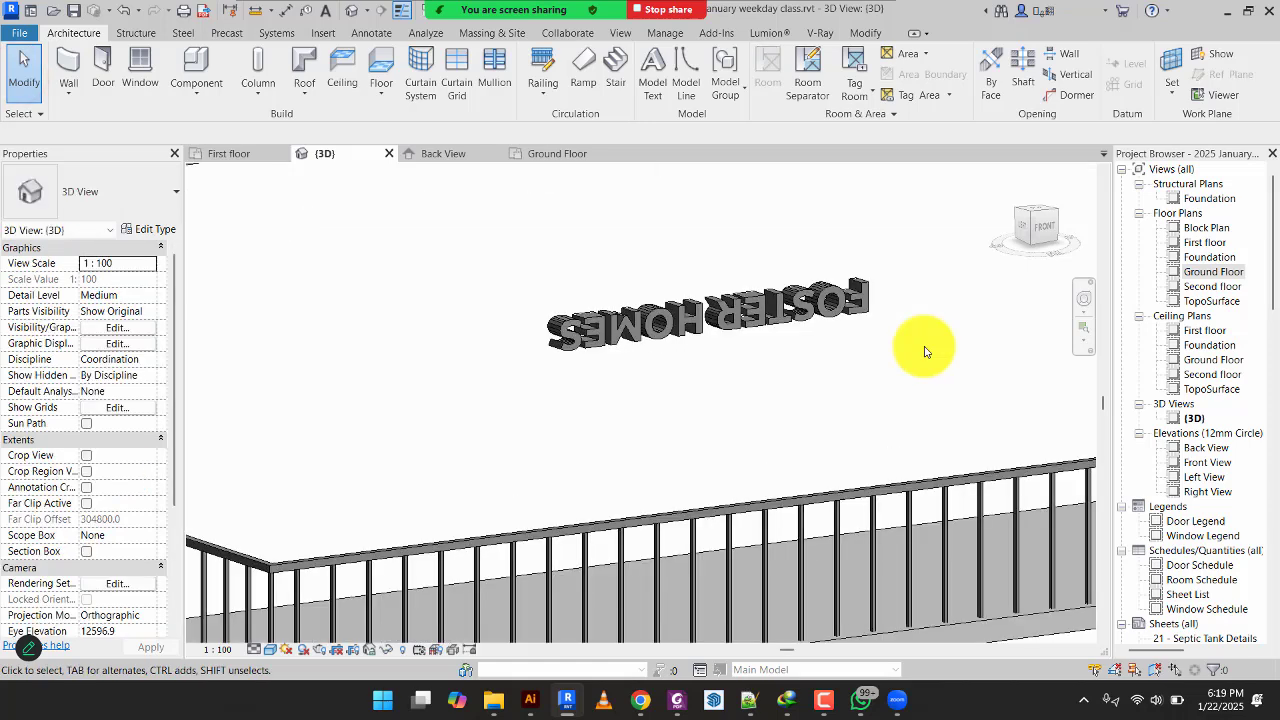
pyautogui.scroll(-2, 851, 334)
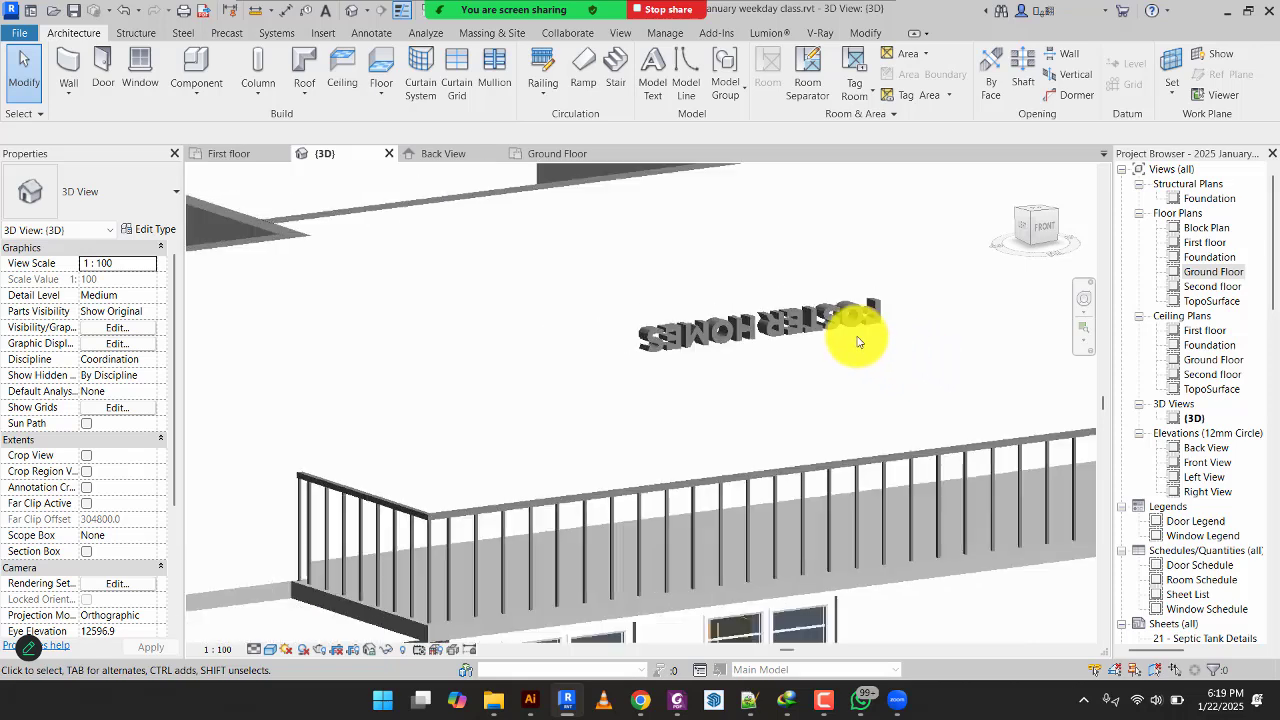
pyautogui.click(840, 328)
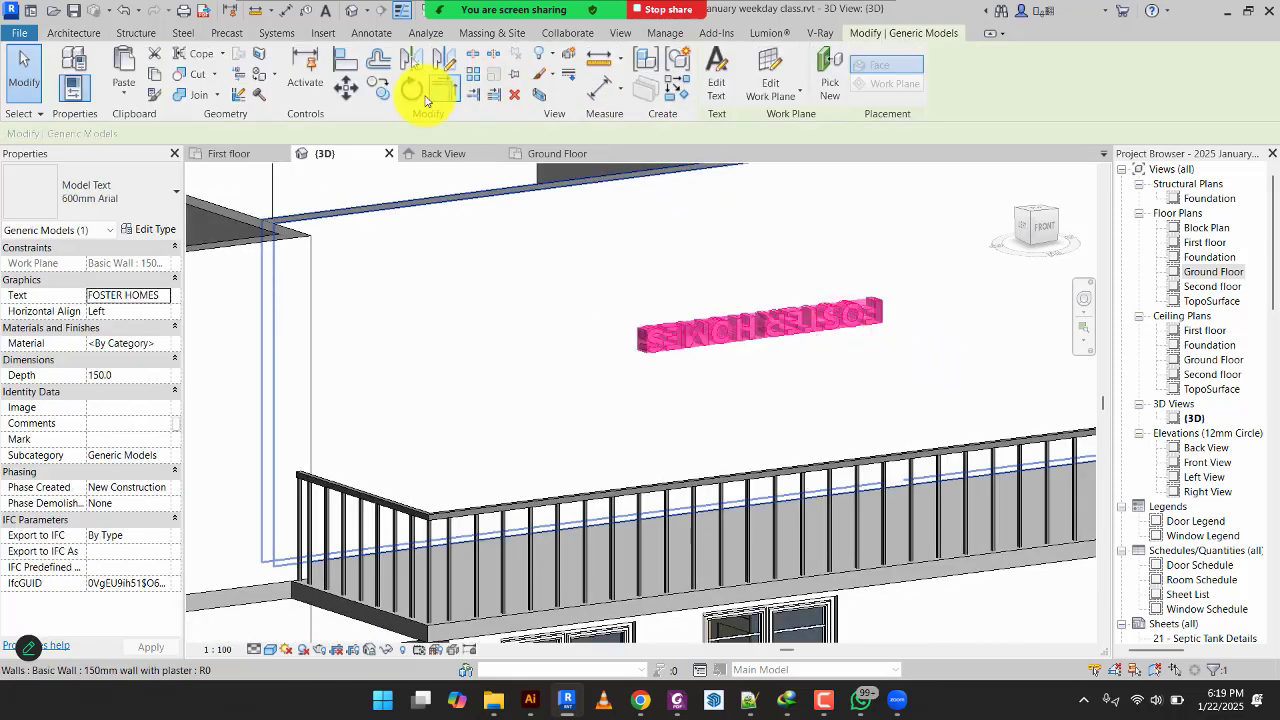
pyautogui.click(412, 89)
pyautogui.click(960, 300)
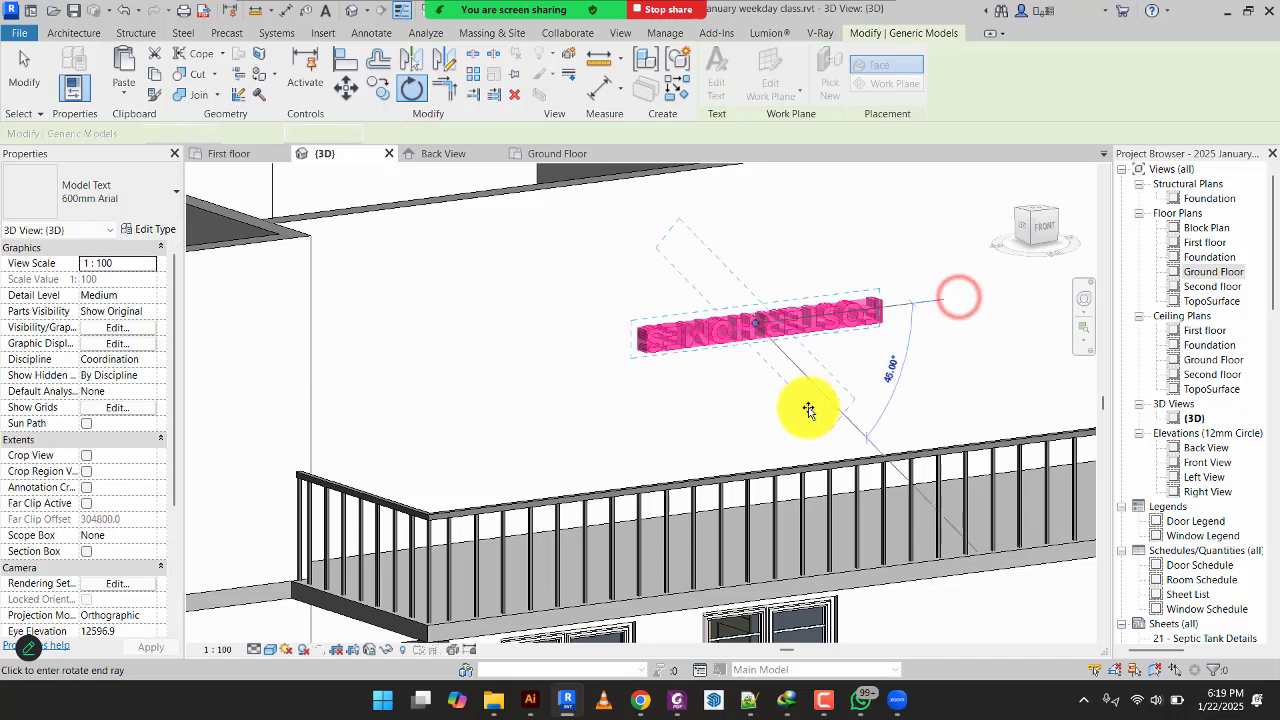
pyautogui.write('180')
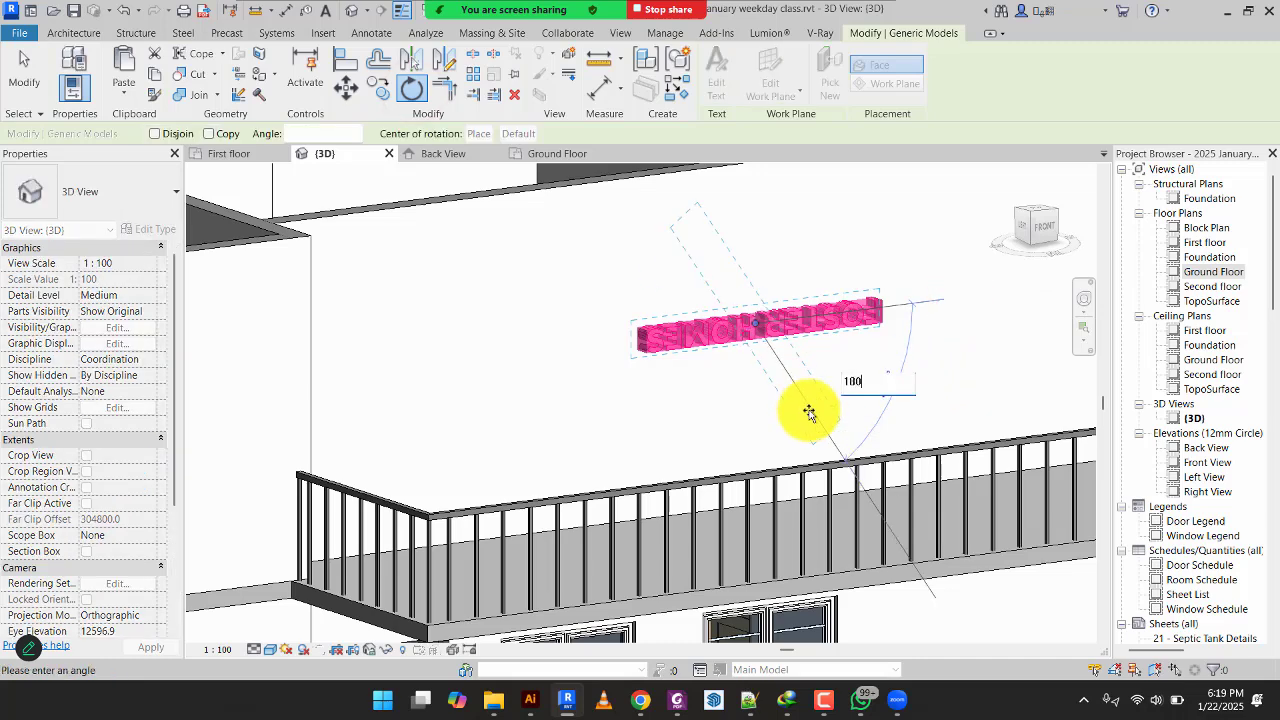
pyautogui.press('Return')
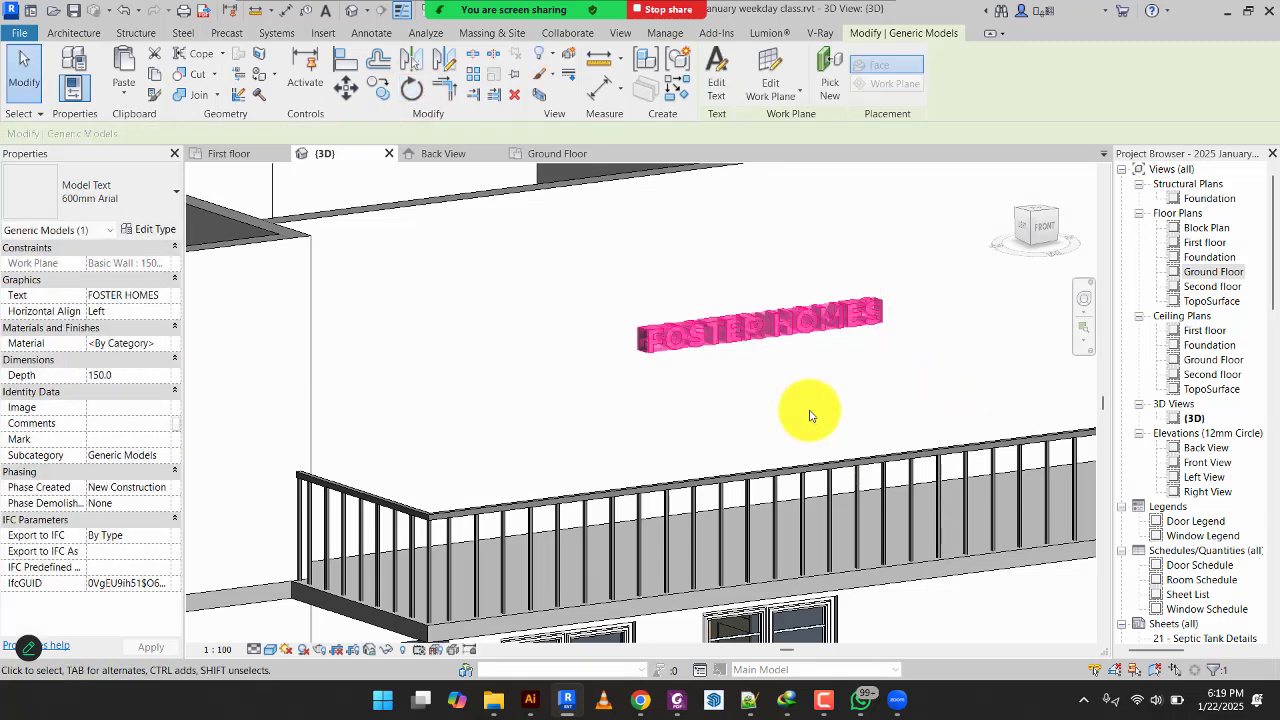
pyautogui.click(809, 411)
pyautogui.hotkey('ctrl', 'z')
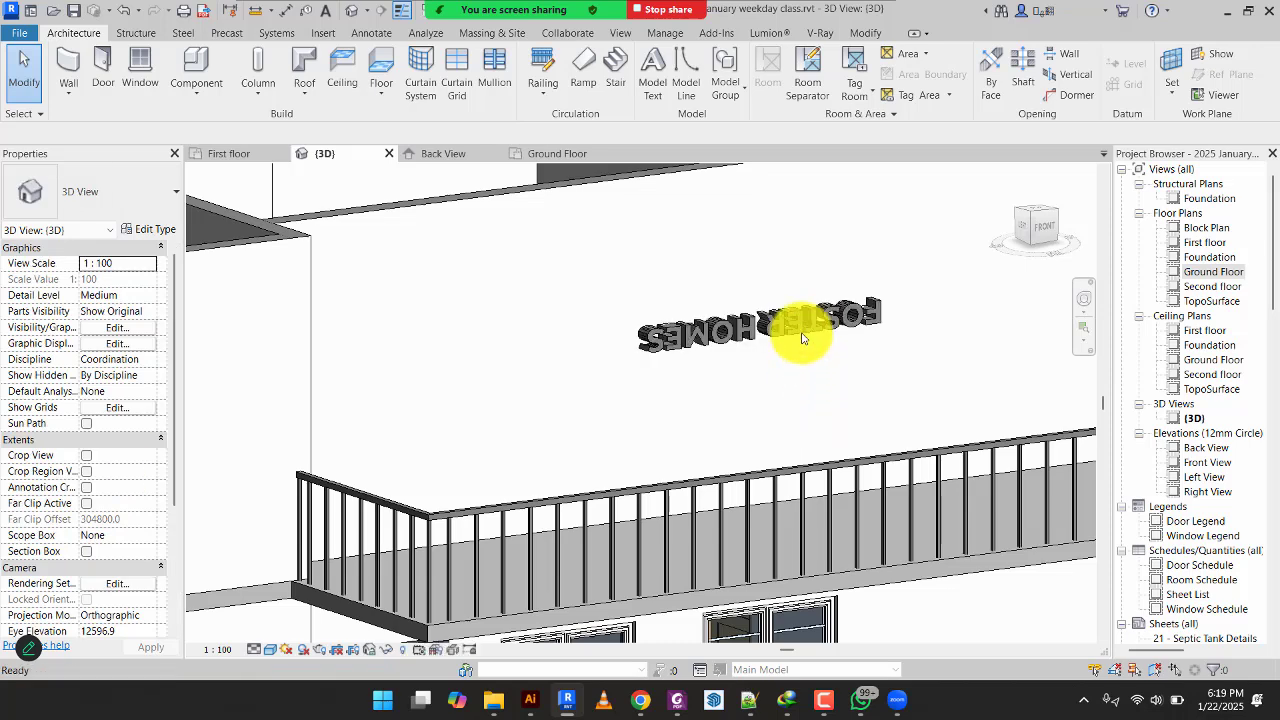
# Rotate the FOSTER HOMES model text on the first-floor front wall by 180 degrees about its centre so it reads upright.
pyautogui.click(801, 336)
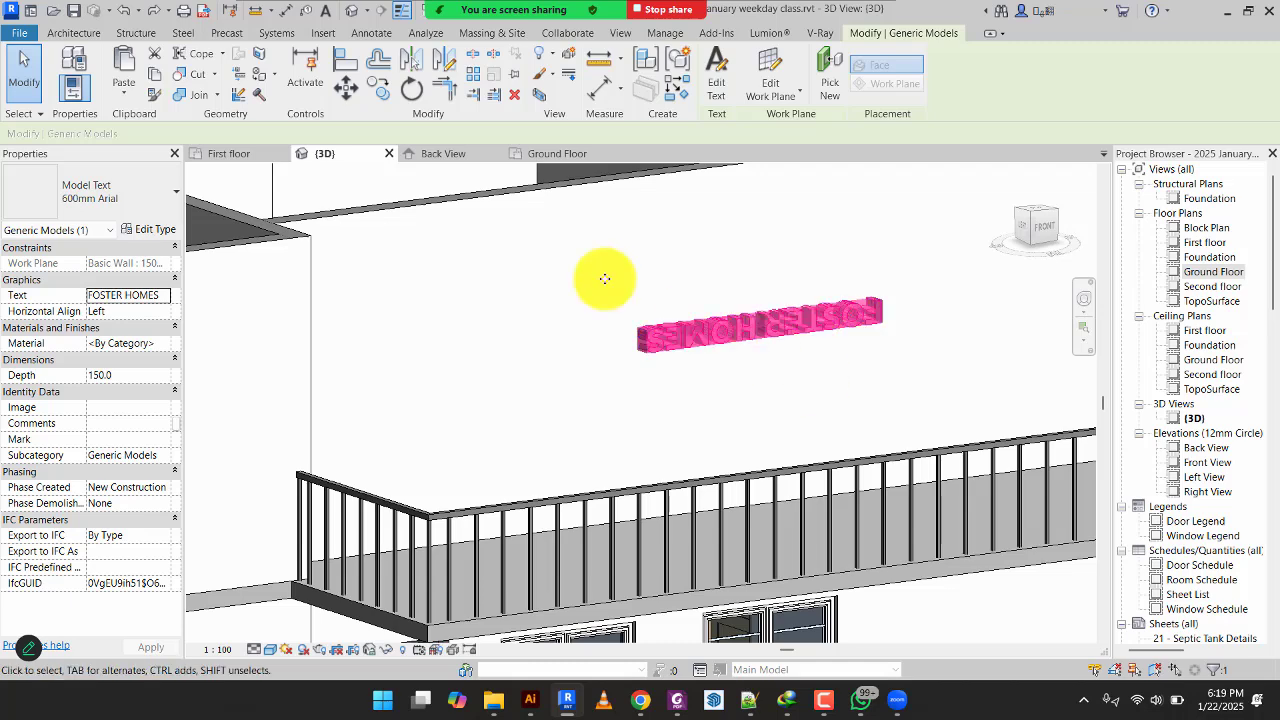
pyautogui.click(412, 88)
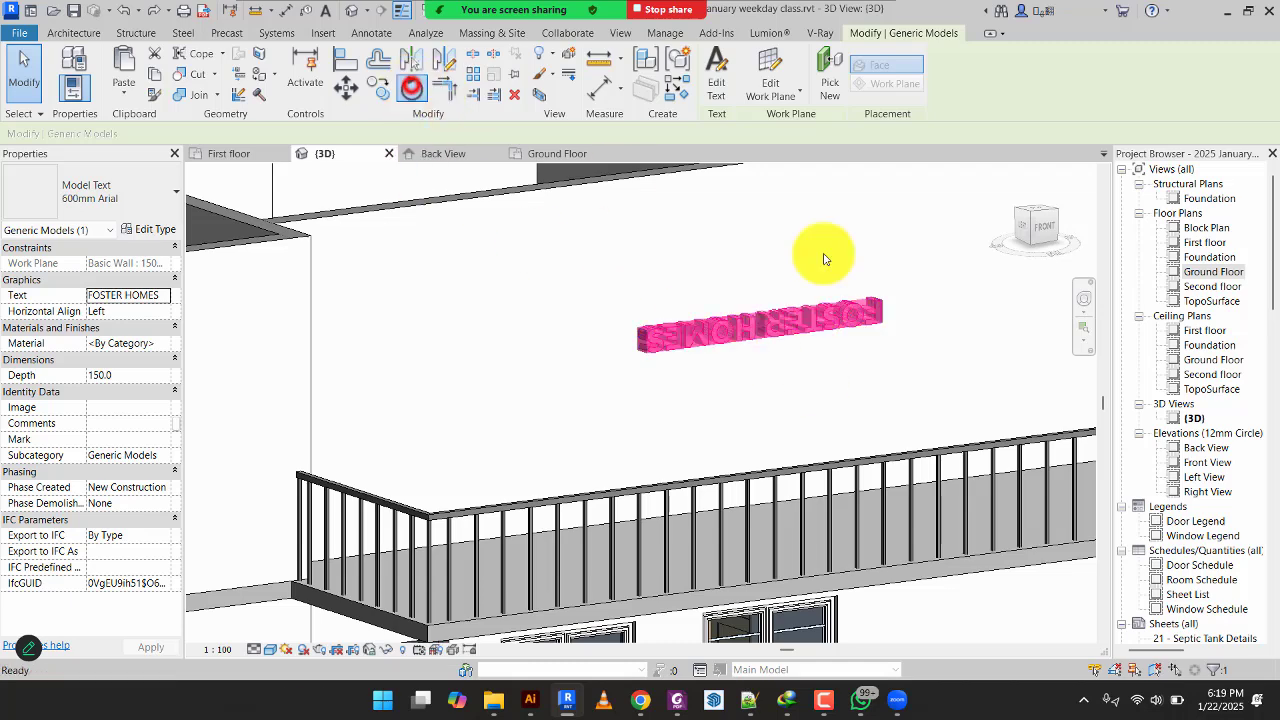
pyautogui.click(975, 304)
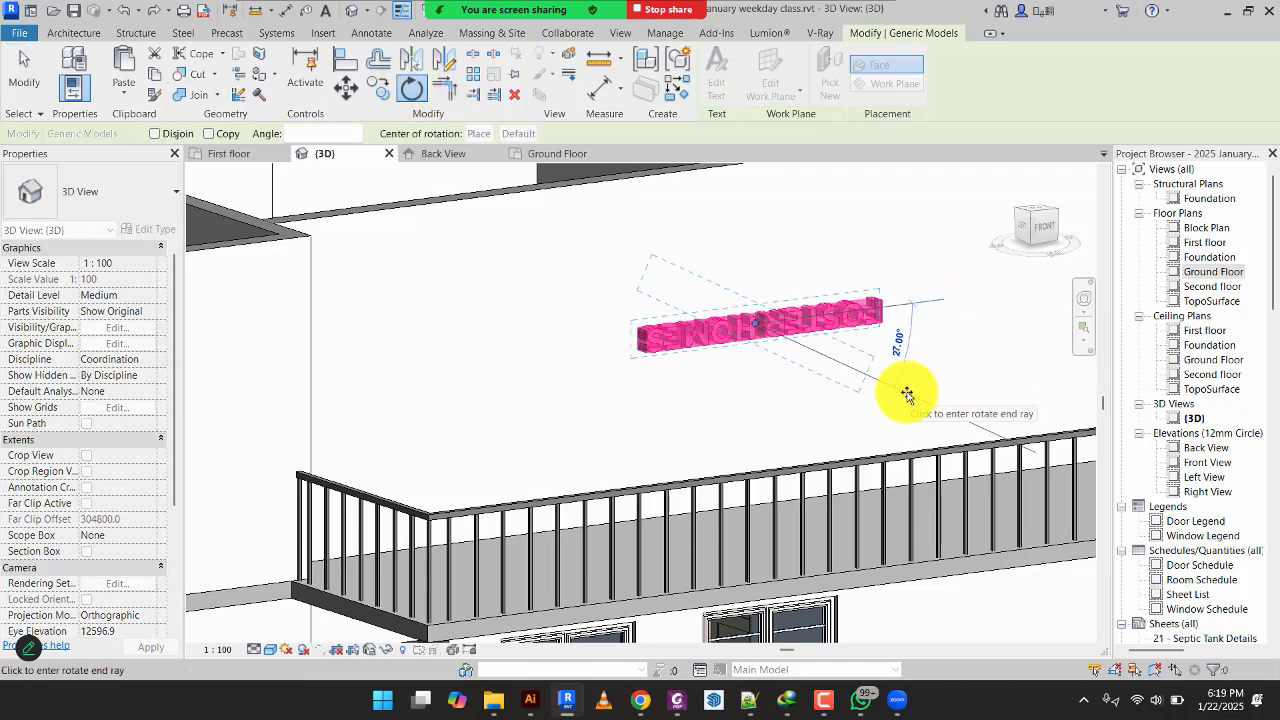
pyautogui.write('180')
pyautogui.press('Return')
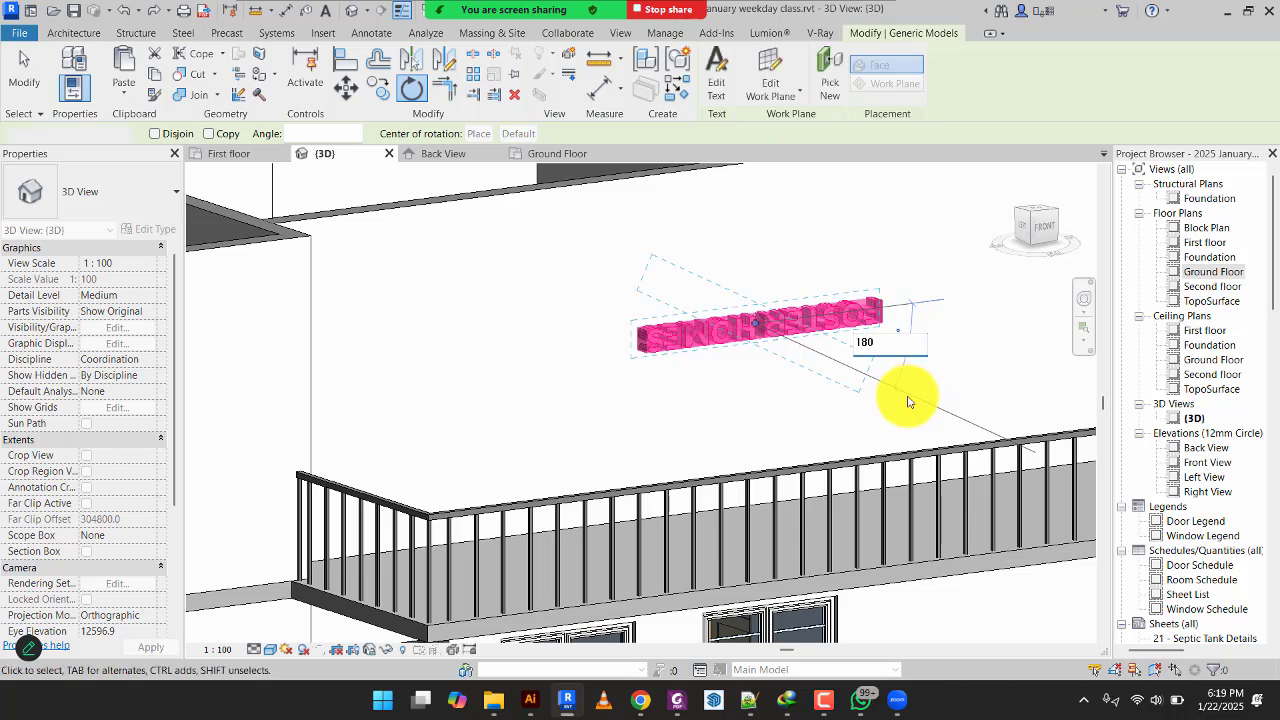
pyautogui.press('Escape')
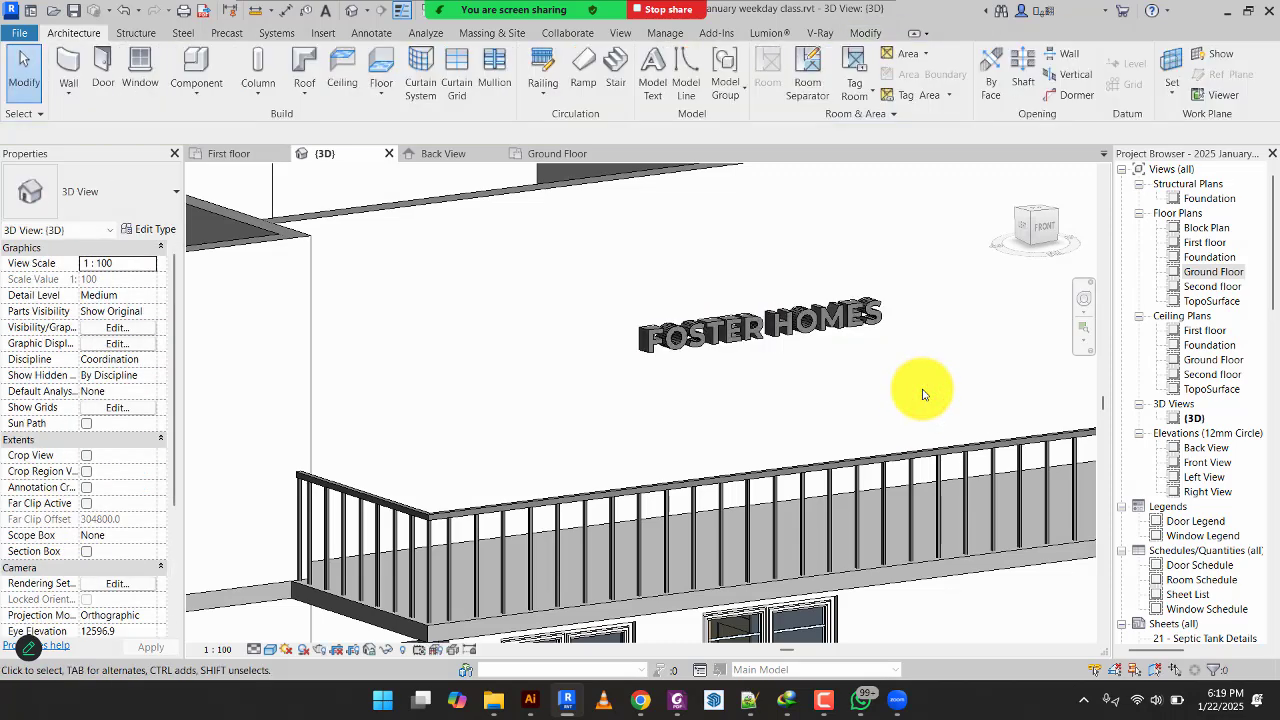
# Duplicate the FOSTER HOMES model text's type under the suggested name and apply a text size of 400.
pyautogui.scroll(-2, 908, 294)
pyautogui.moveTo(908, 294); pyautogui.dragTo(869, 366, button='middle')
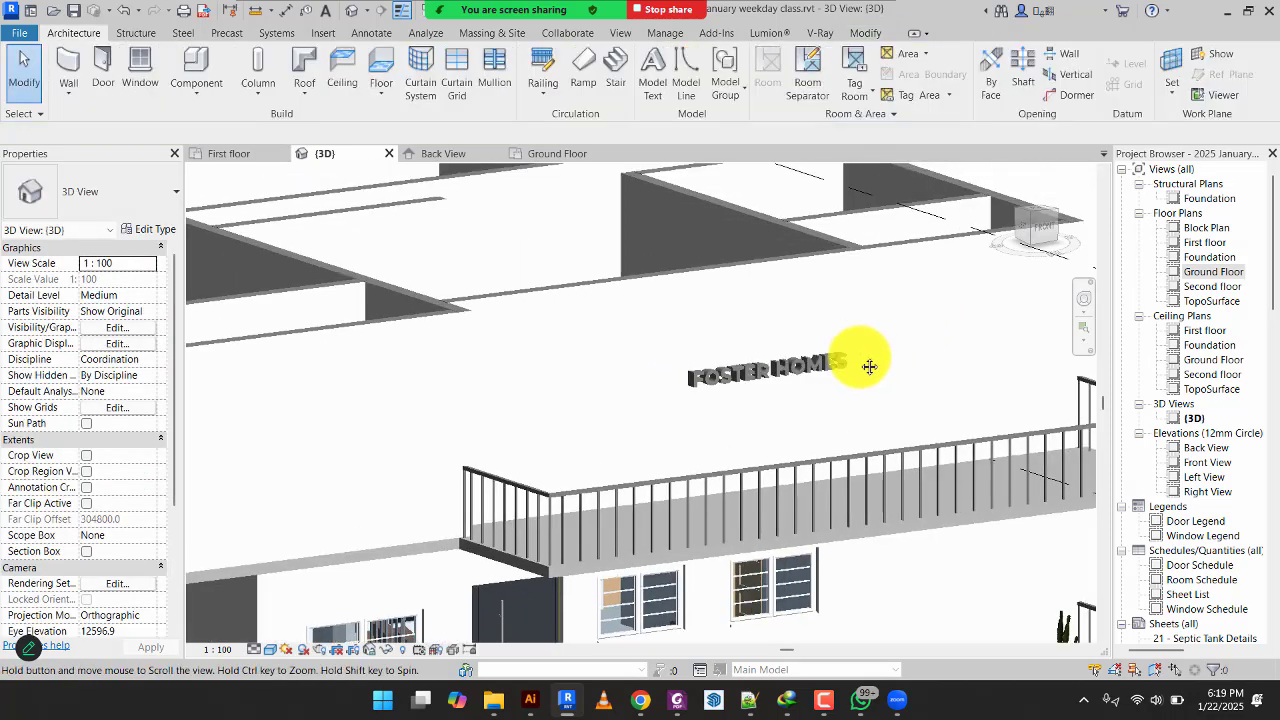
pyautogui.click(814, 345)
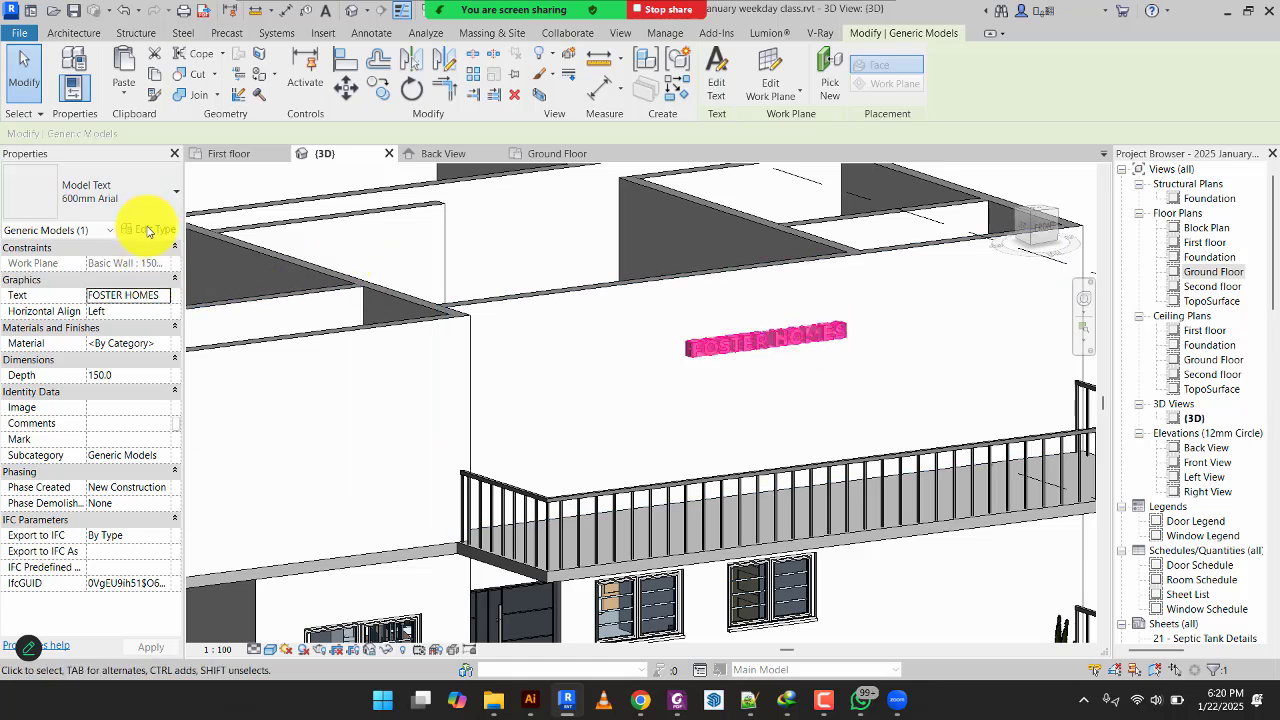
pyautogui.click(147, 230)
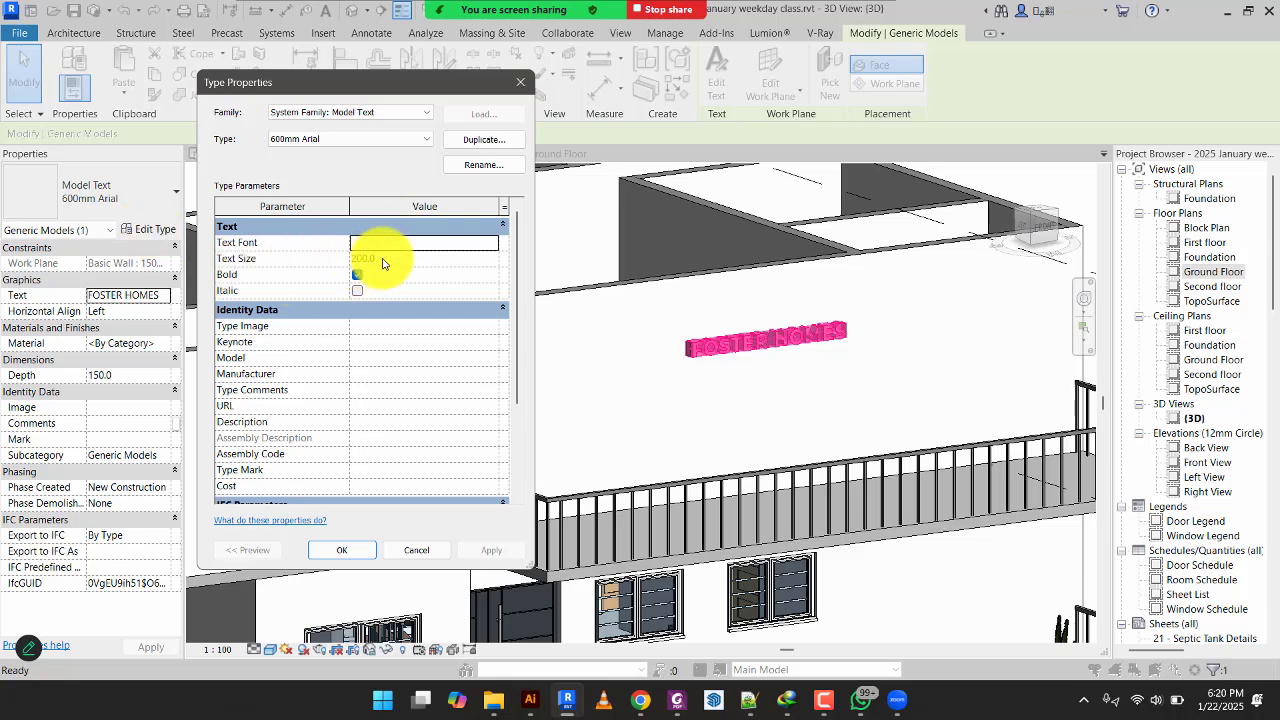
pyautogui.click(487, 142)
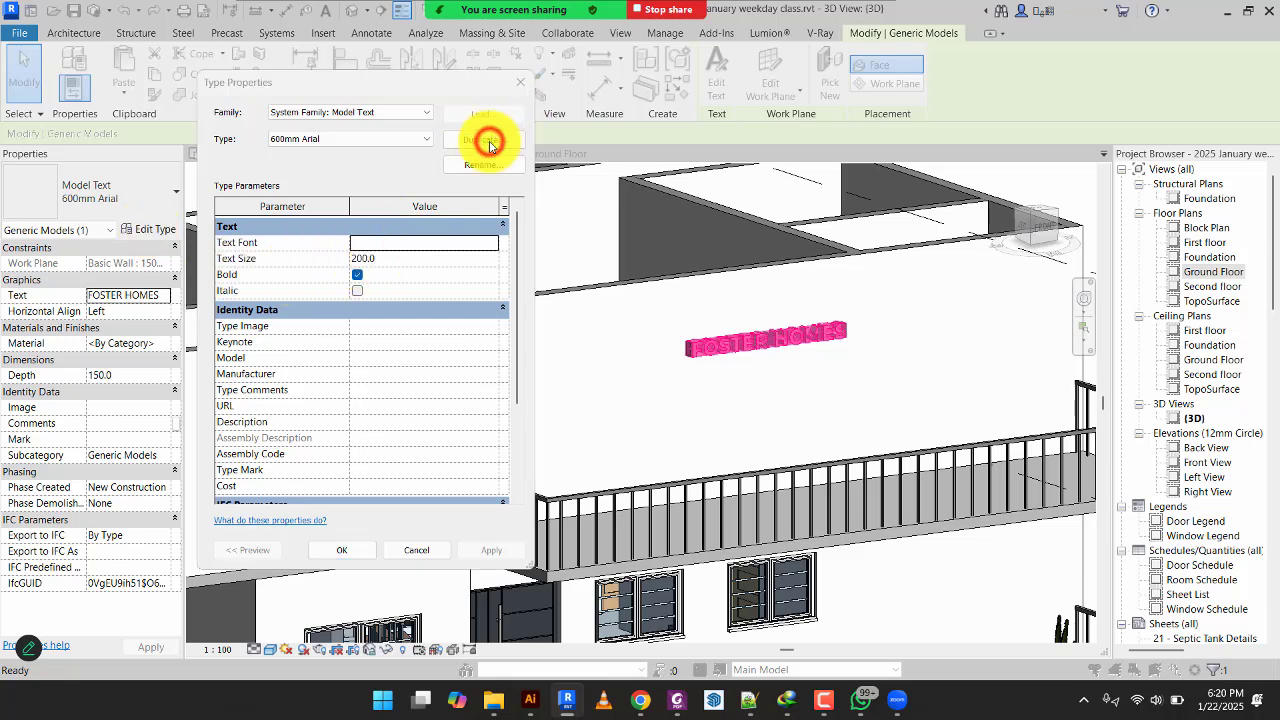
pyautogui.click(374, 360)
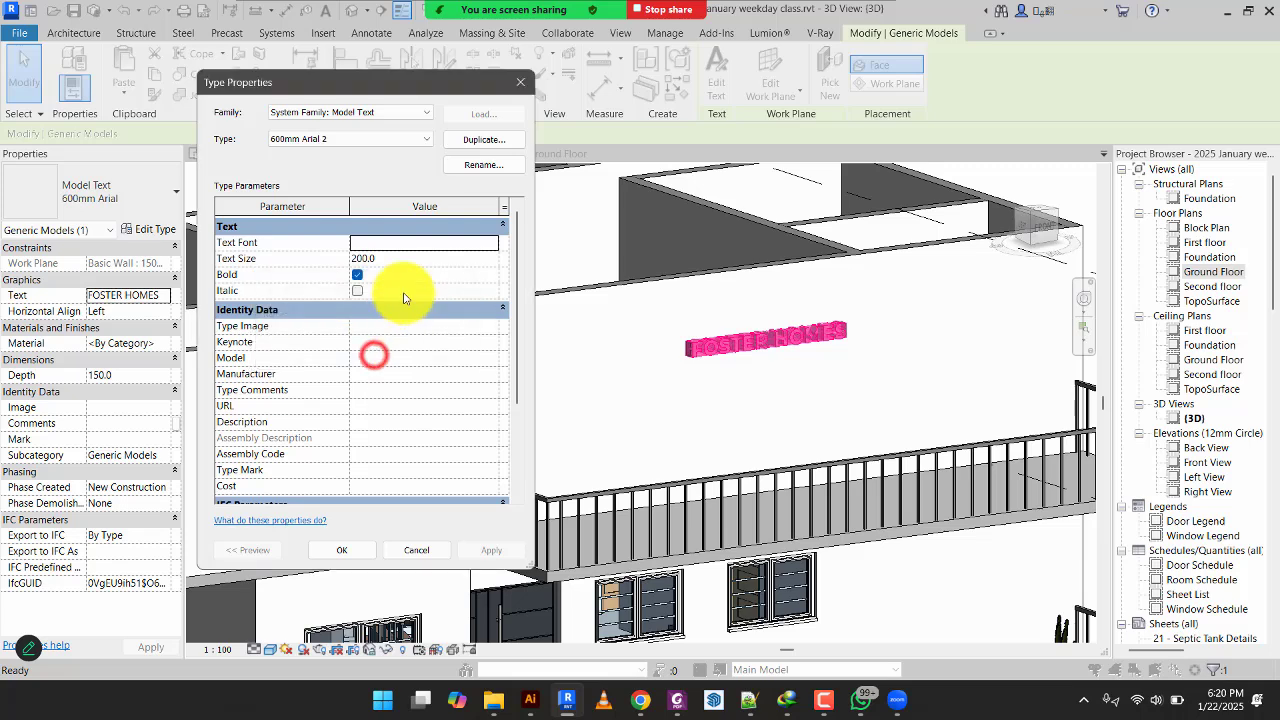
pyautogui.click(413, 258)
pyautogui.write('400')
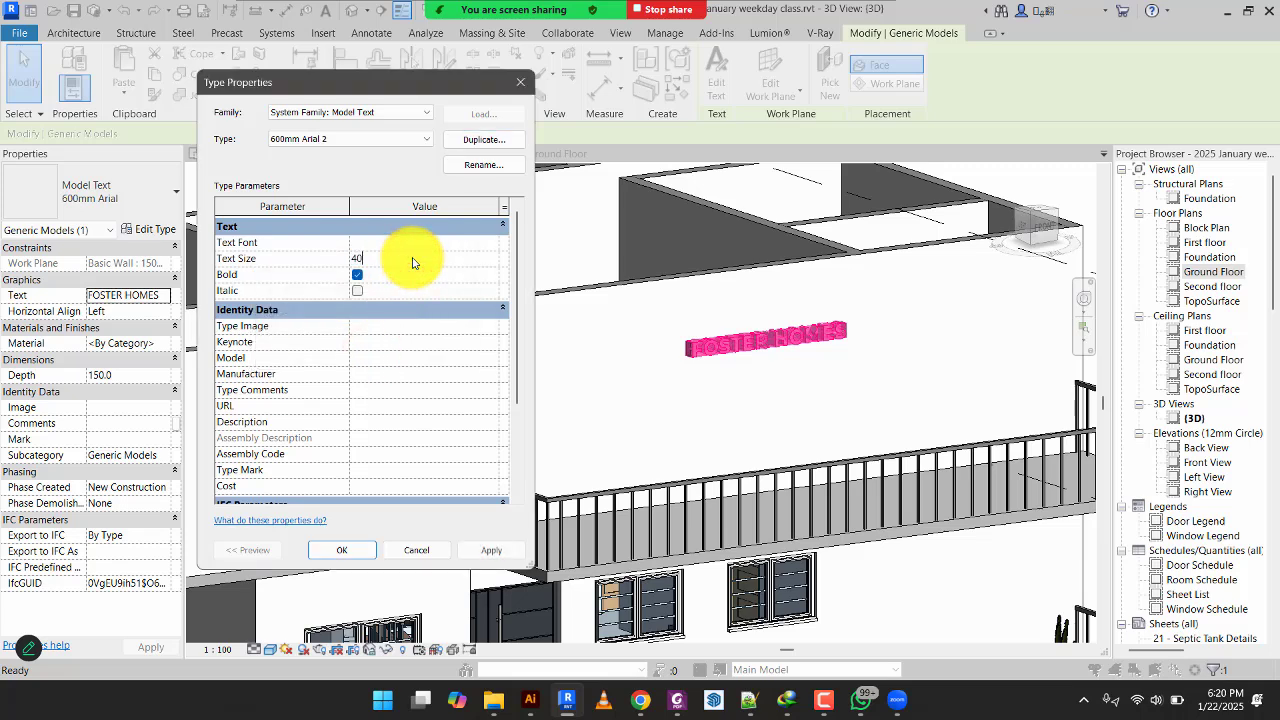
pyautogui.click(482, 551)
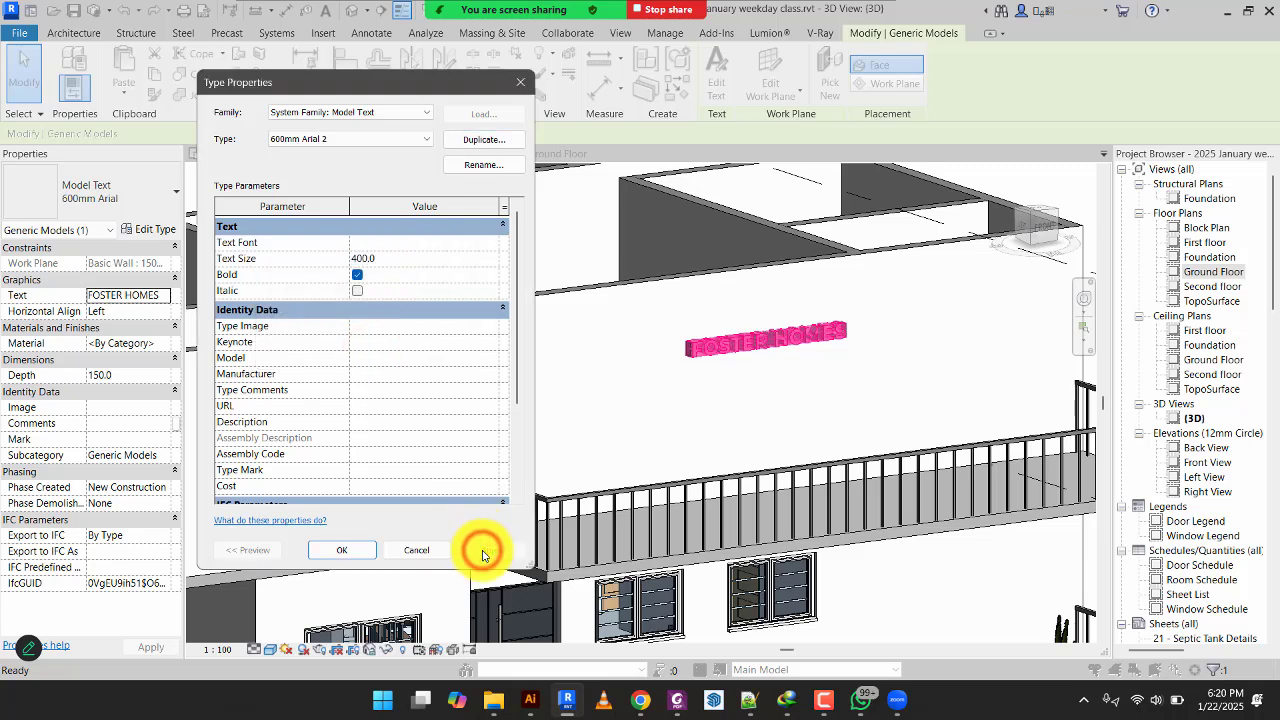
# Apply the bold 400 mm text type to the FOSTER HOMES model text and shift the text along the front wall.
pyautogui.click(341, 549)
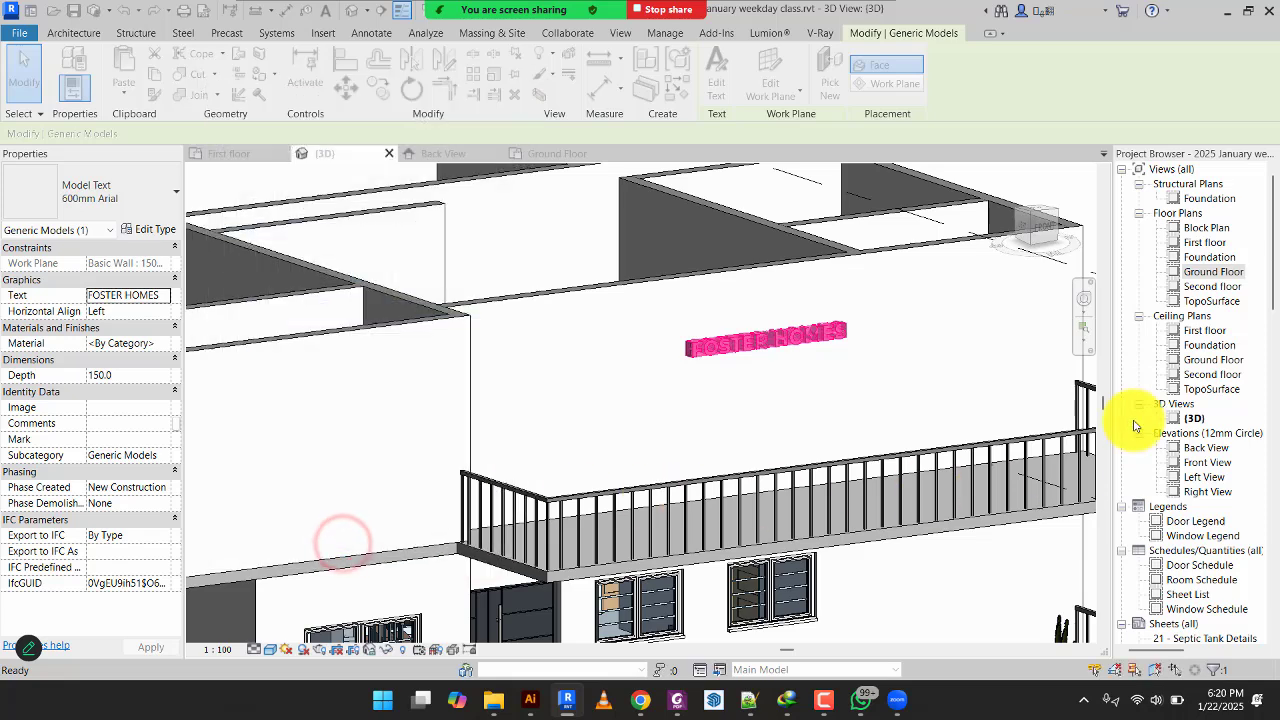
pyautogui.moveTo(869, 422); pyautogui.dragTo(763, 494, button='middle')
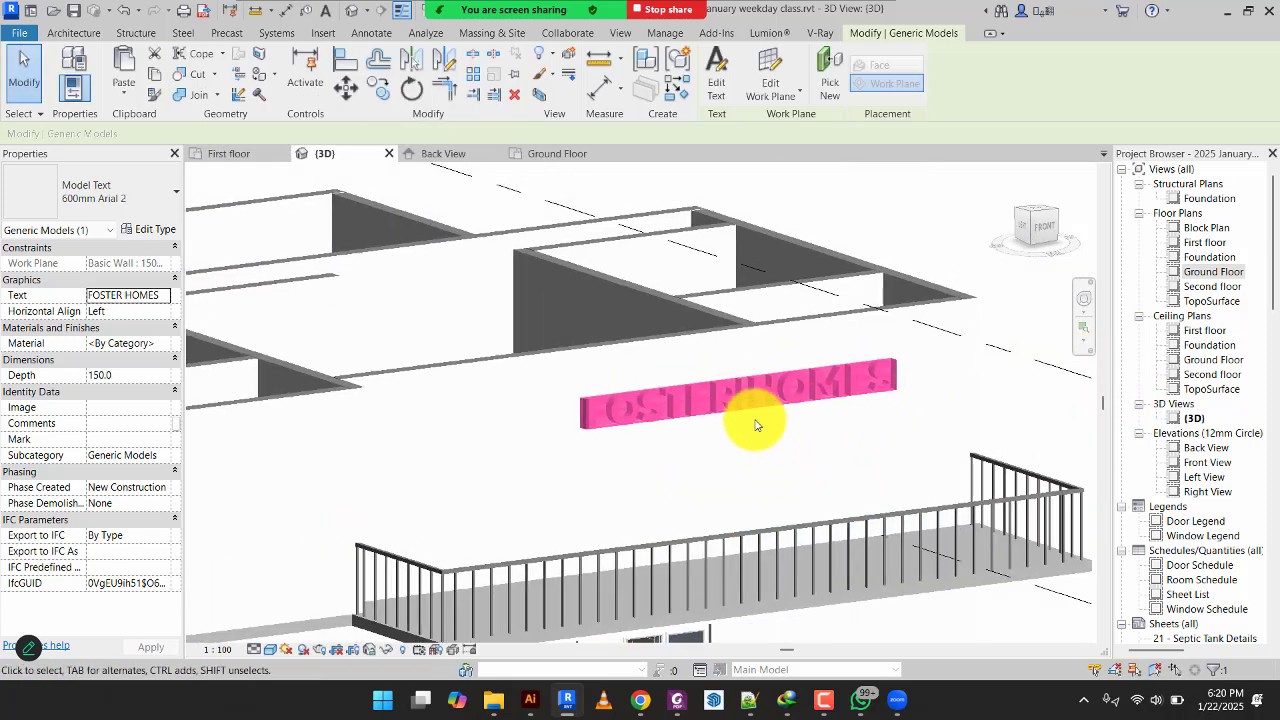
pyautogui.moveTo(715, 406); pyautogui.dragTo(612, 411)
pyautogui.press('Escape')
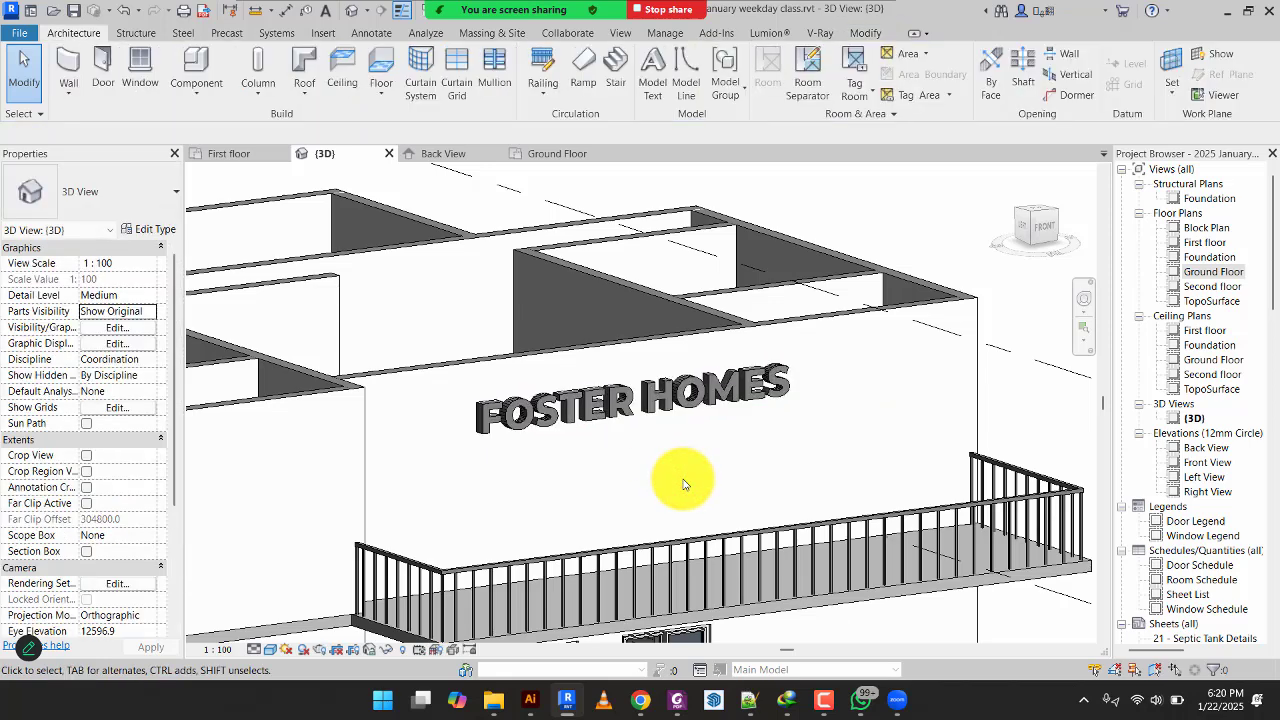
# Change the font of the FOSTER HOMES model text type to Bookman Old Style.
pyautogui.click(688, 408)
pyautogui.click(143, 230)
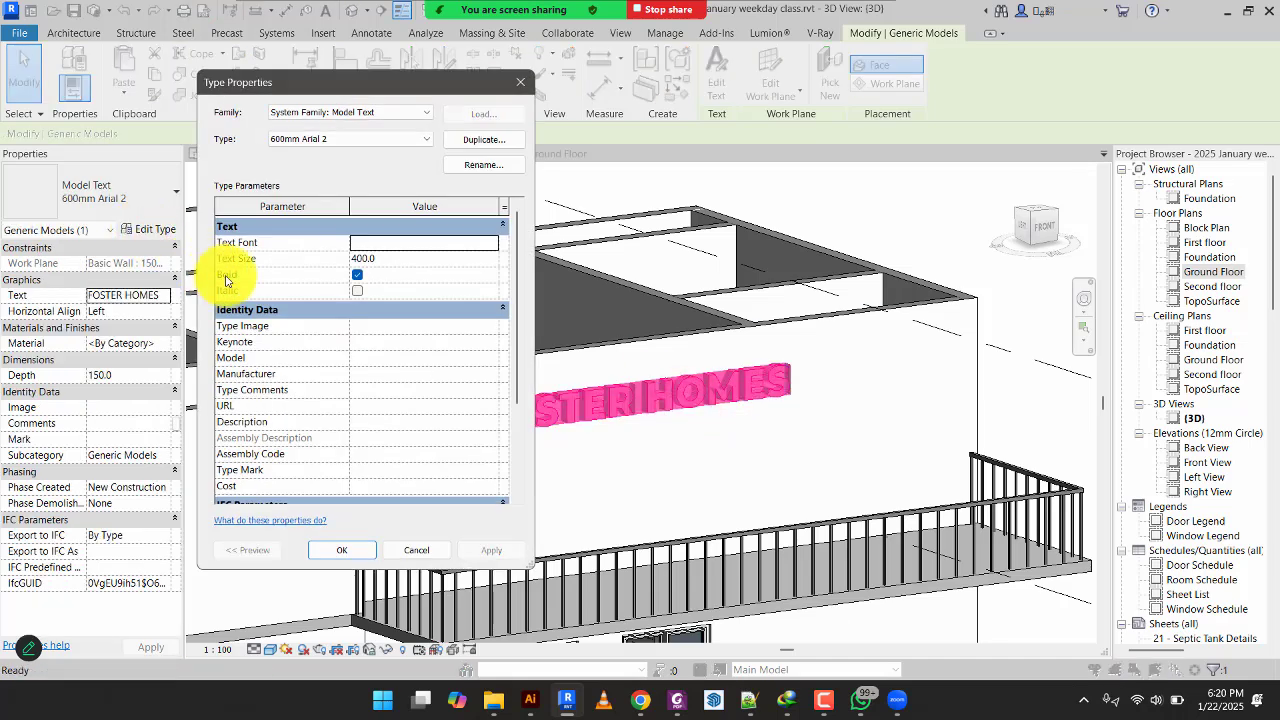
pyautogui.click(490, 244)
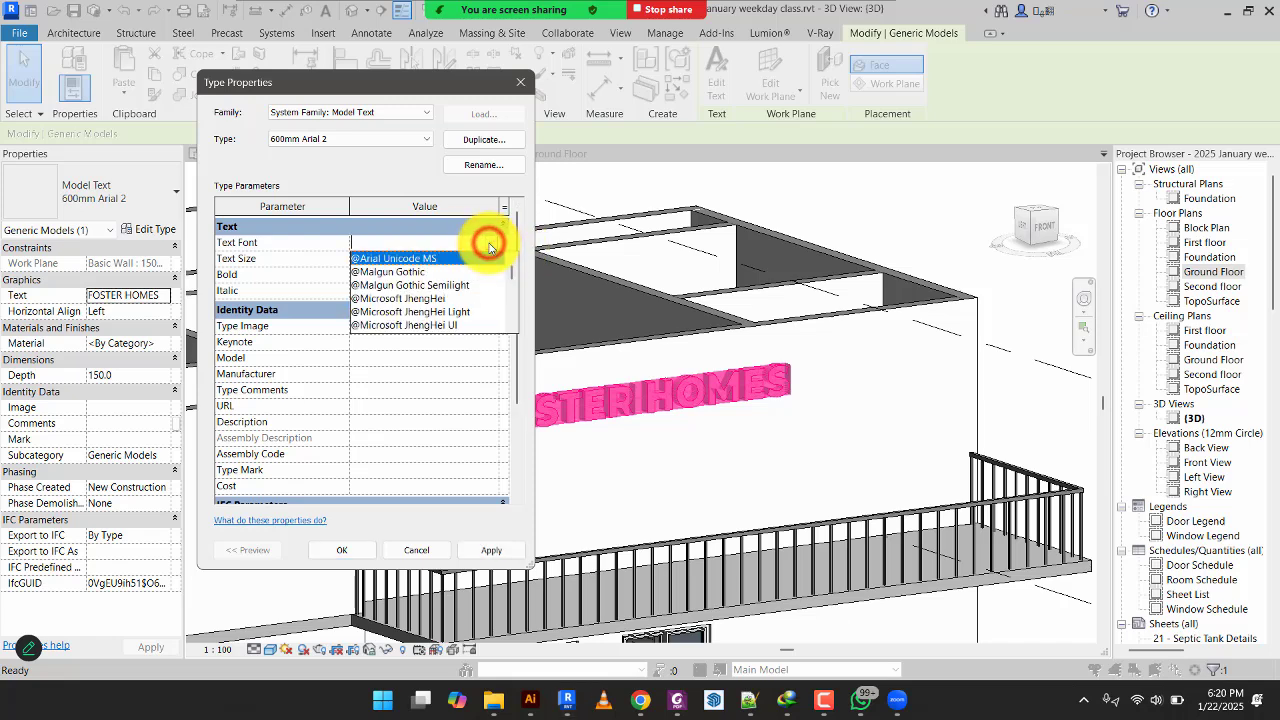
pyautogui.scroll(-5, 423, 312)
pyautogui.scroll(-10, 429, 311)
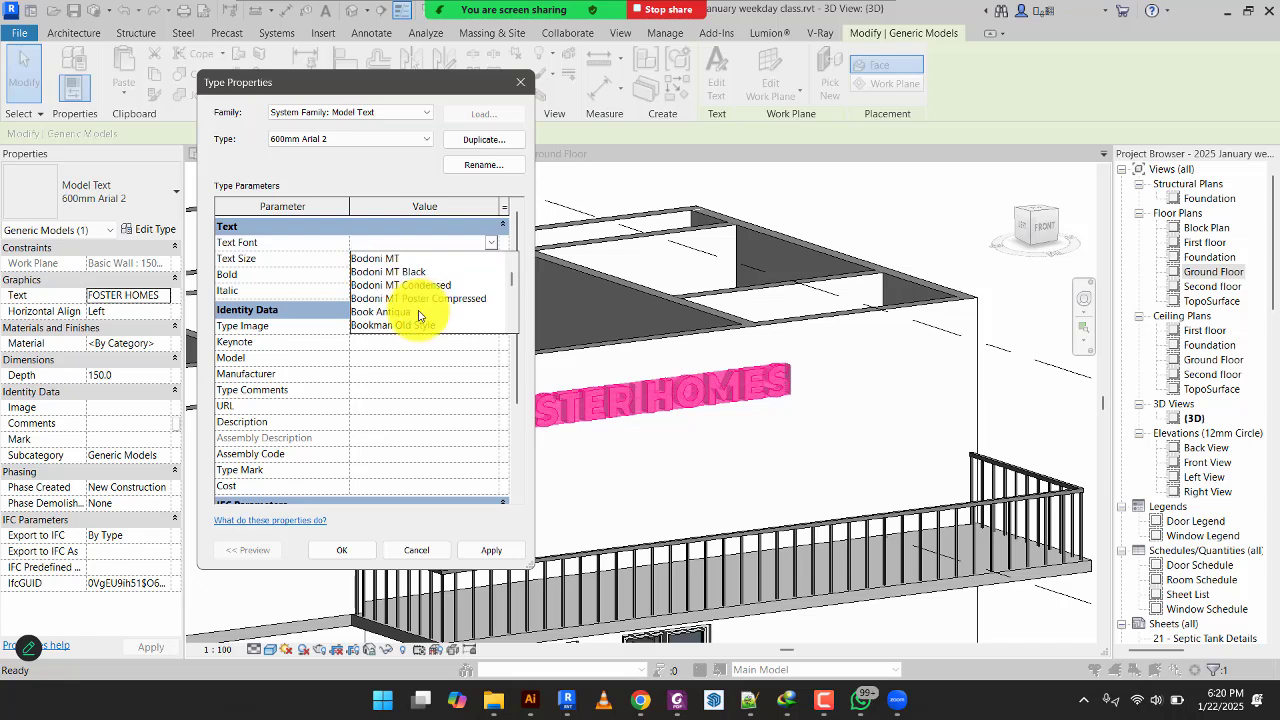
pyautogui.click(400, 325)
pyautogui.click(497, 553)
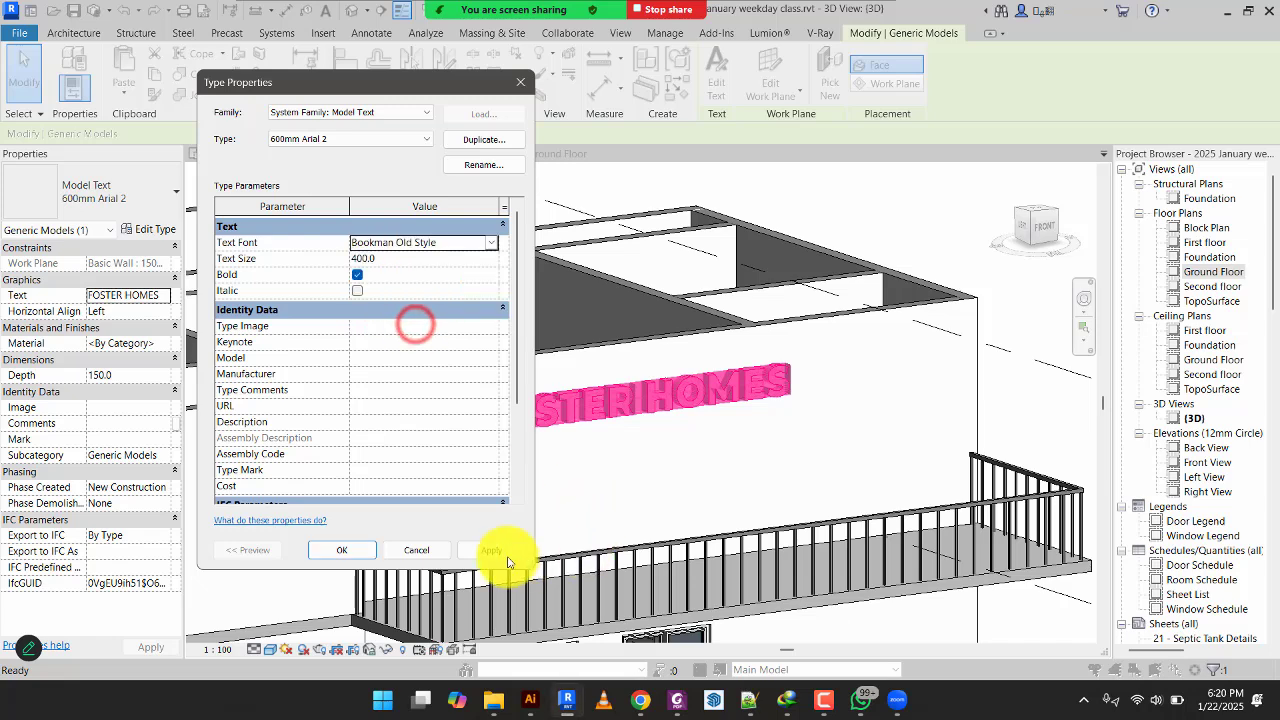
pyautogui.click(341, 549)
pyautogui.click(743, 484)
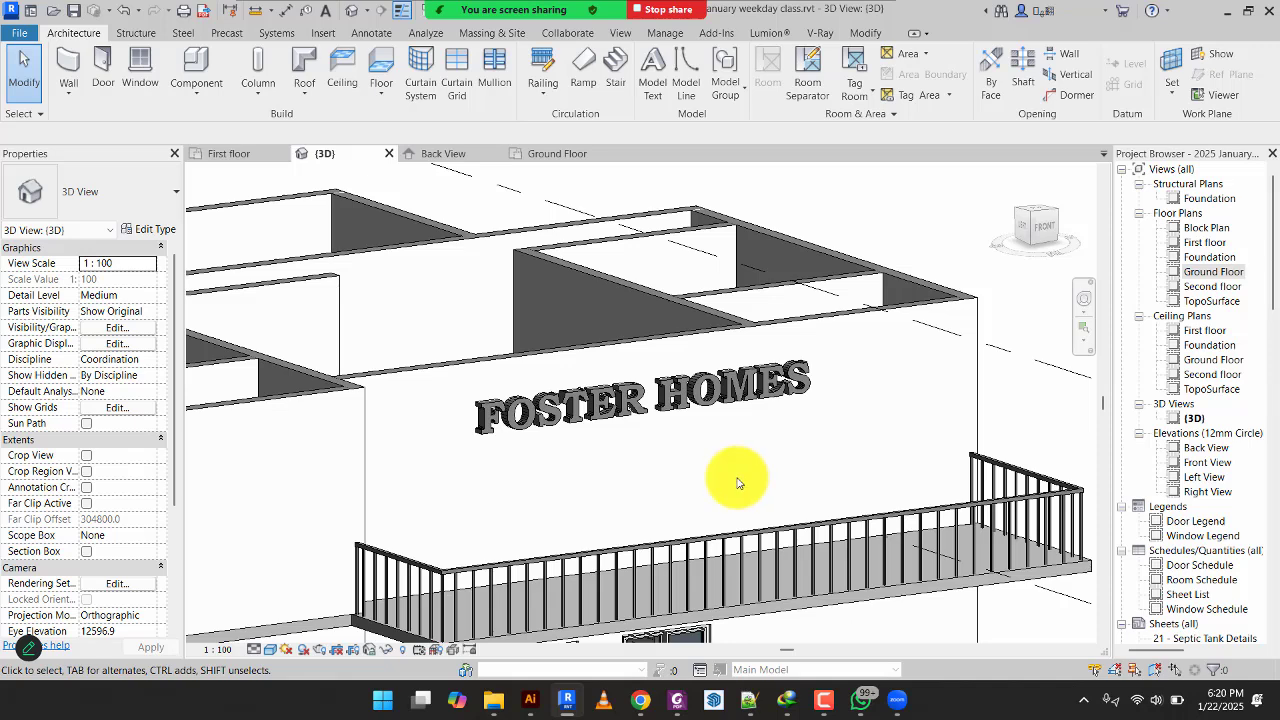
# Set the depth of the FOSTER HOMES model text to 75 mm.
pyautogui.scroll(-1, 586, 466)
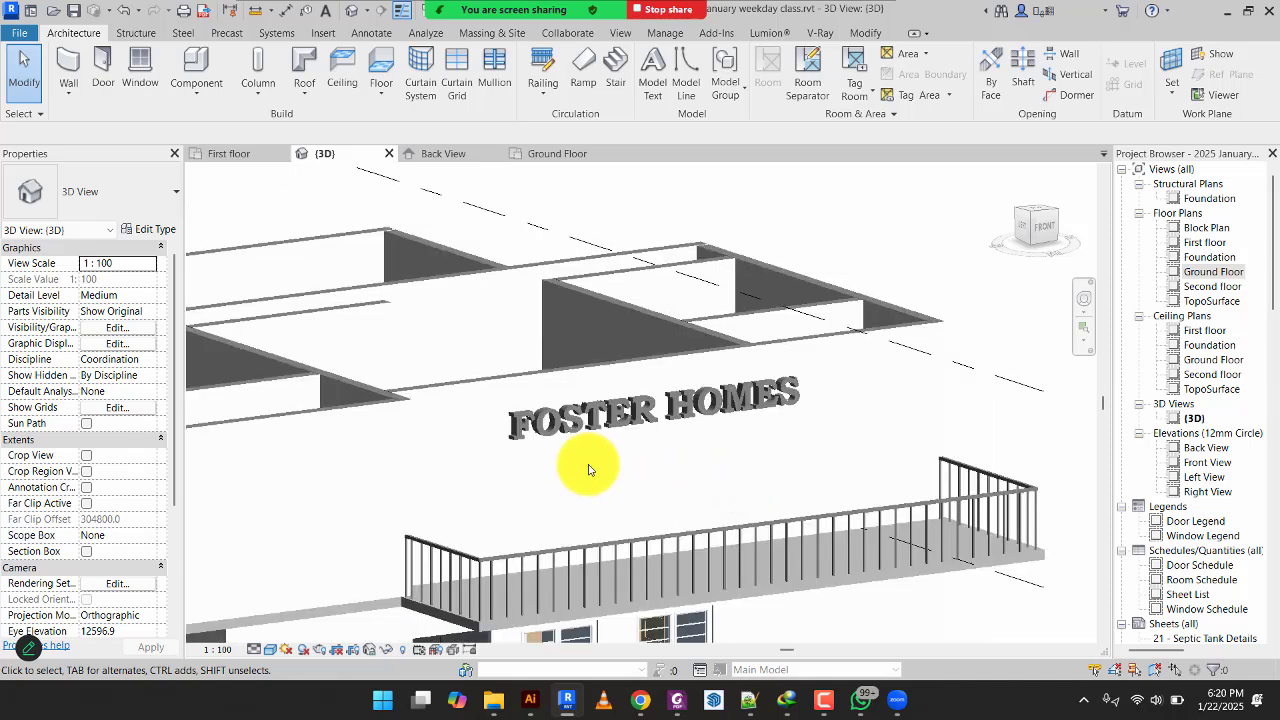
pyautogui.scroll(6, 551, 434)
pyautogui.scroll(3, 334, 329)
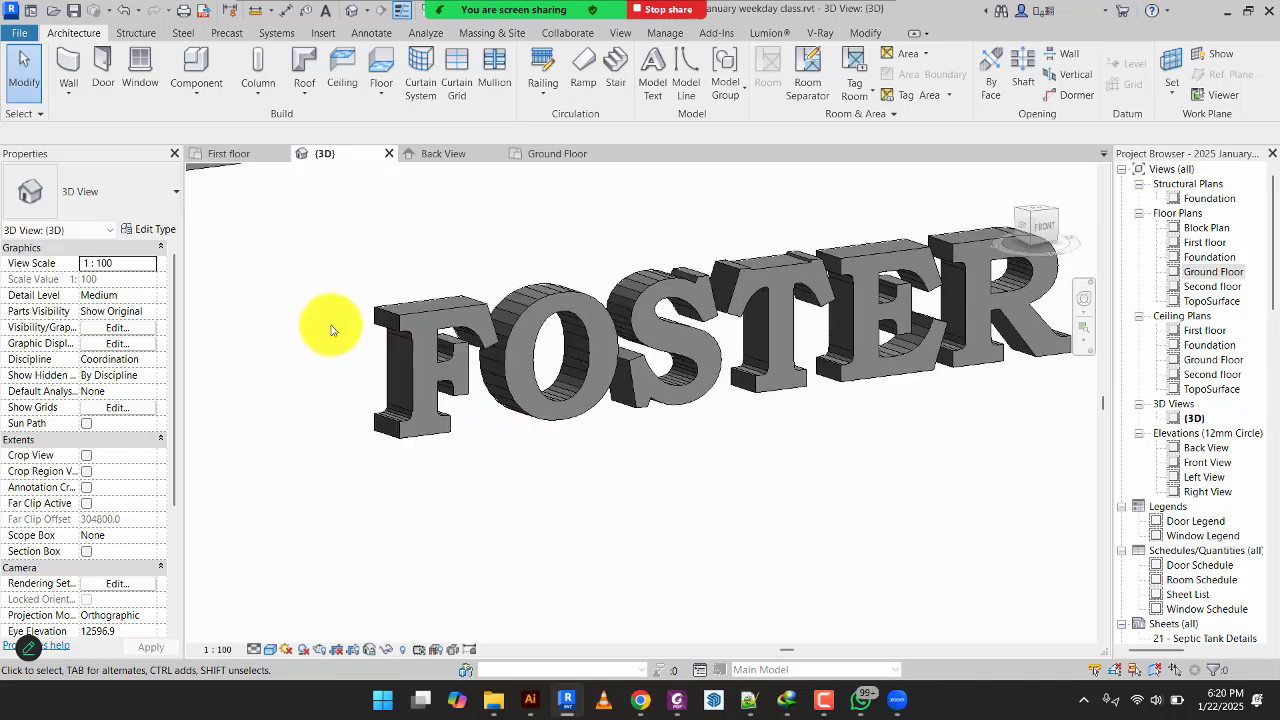
pyautogui.scroll(4, 434, 343)
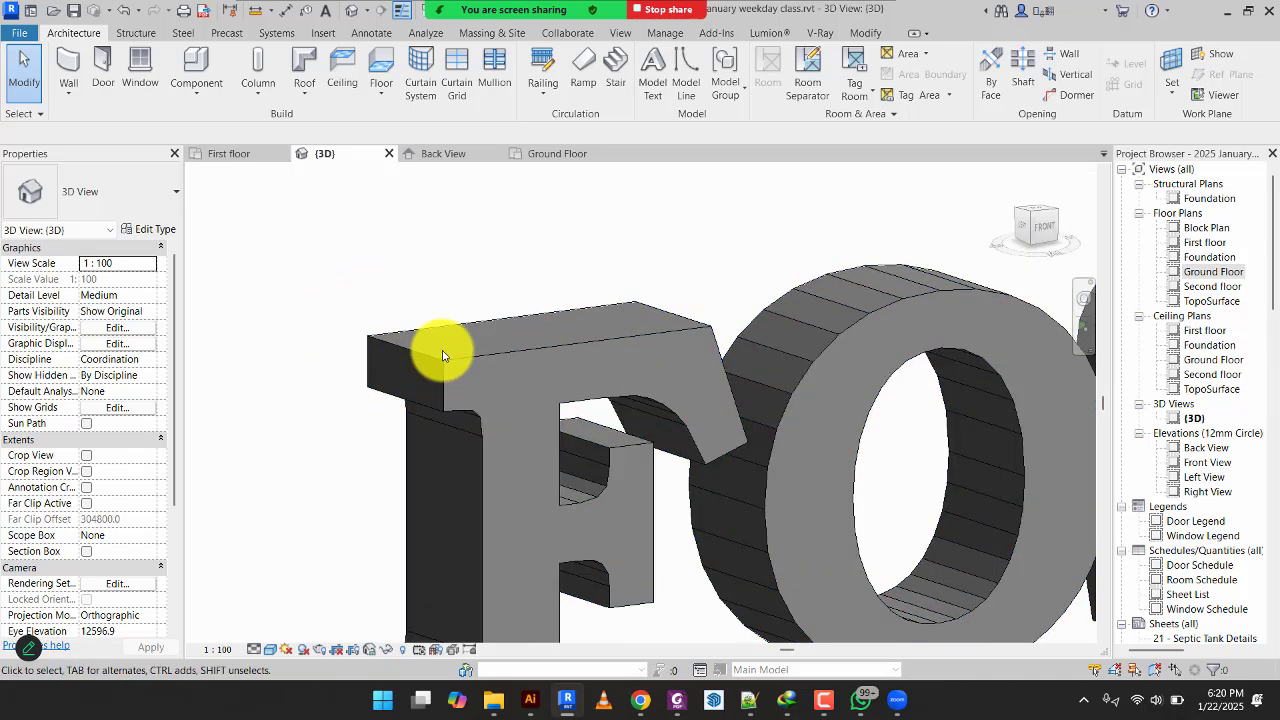
pyautogui.scroll(-5, 443, 356)
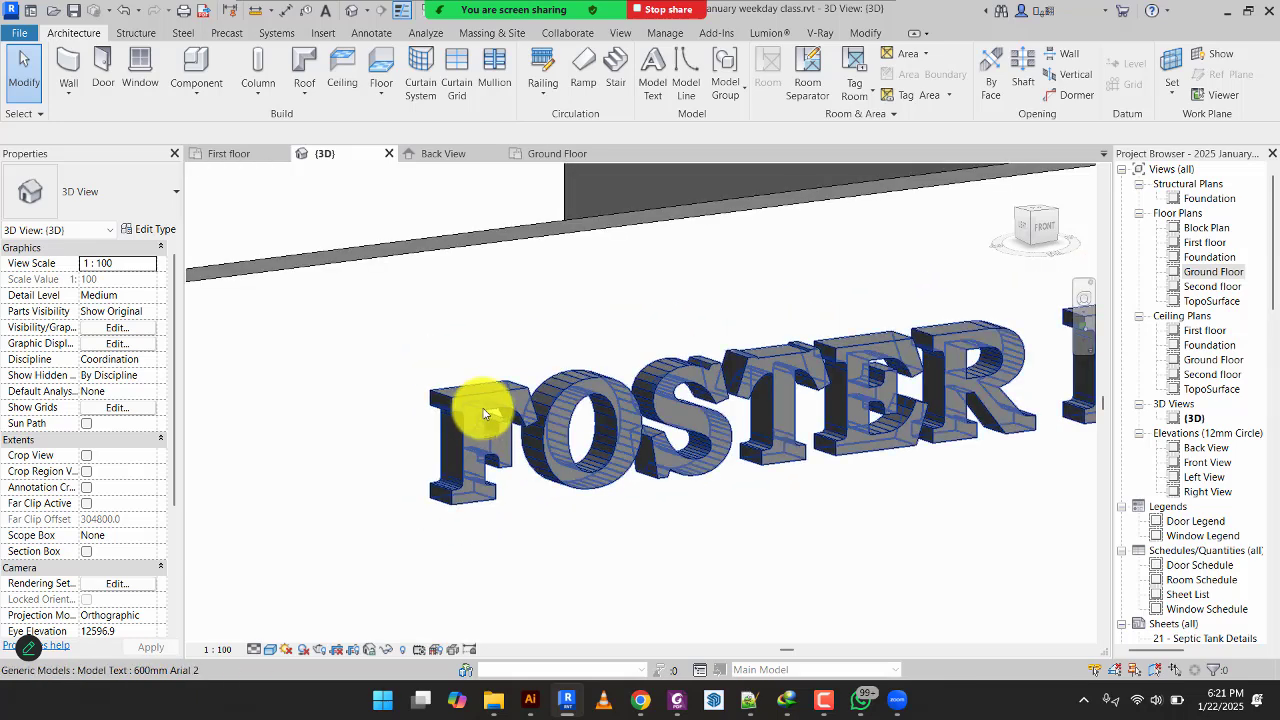
pyautogui.click(485, 408)
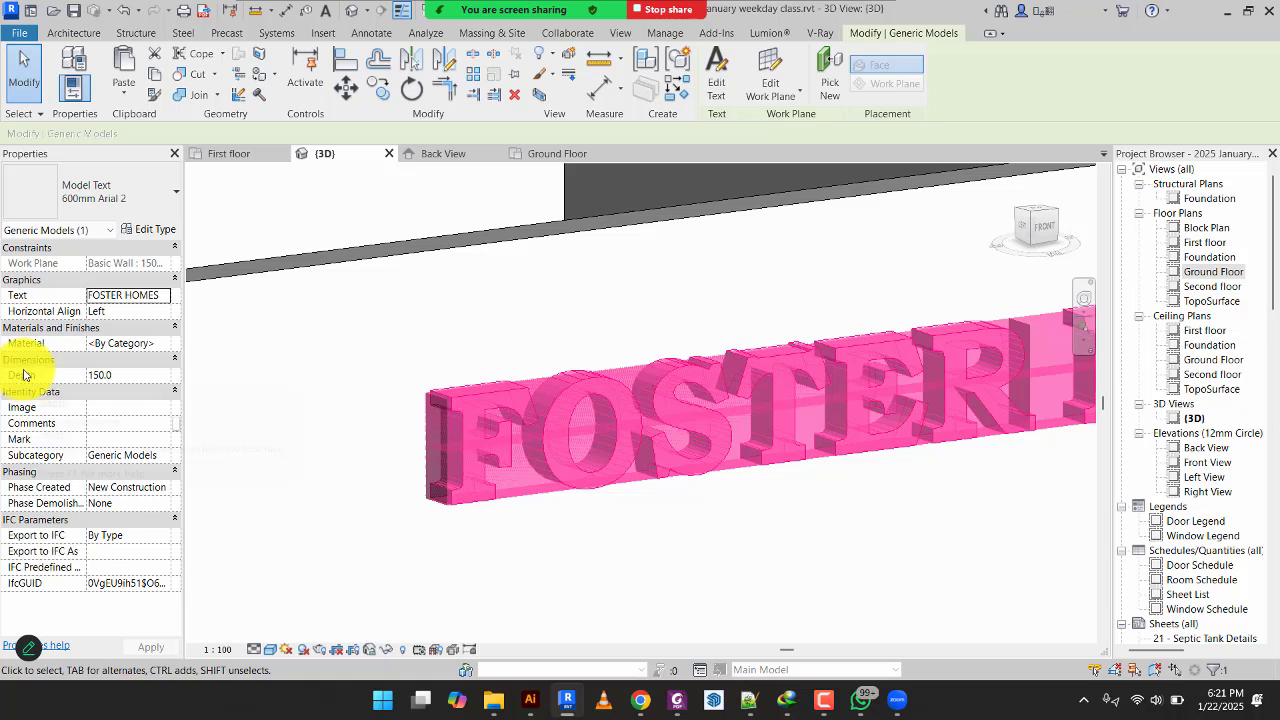
pyautogui.click(128, 376)
pyautogui.write('75.0')
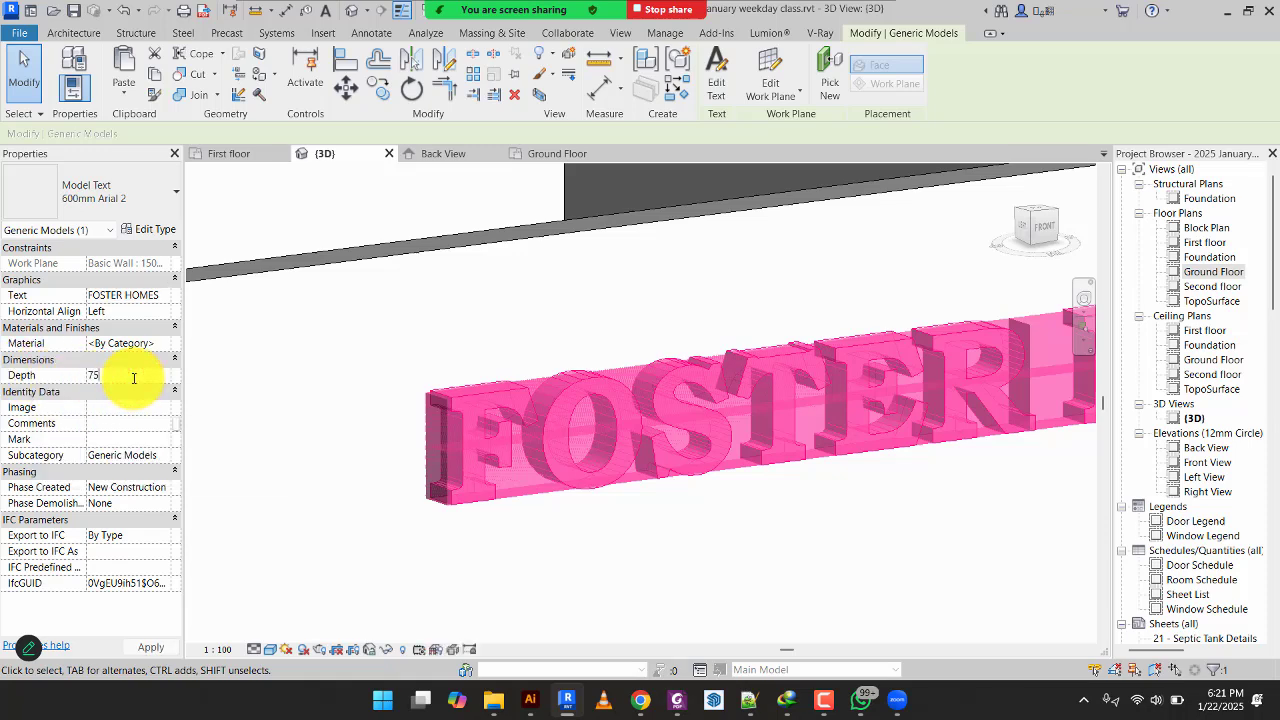
pyautogui.click(811, 558)
# Examine the FOSTER HOMES lettering on the front wall up close and from several angles.
pyautogui.scroll(2, 451, 424)
pyautogui.scroll(1, 451, 424)
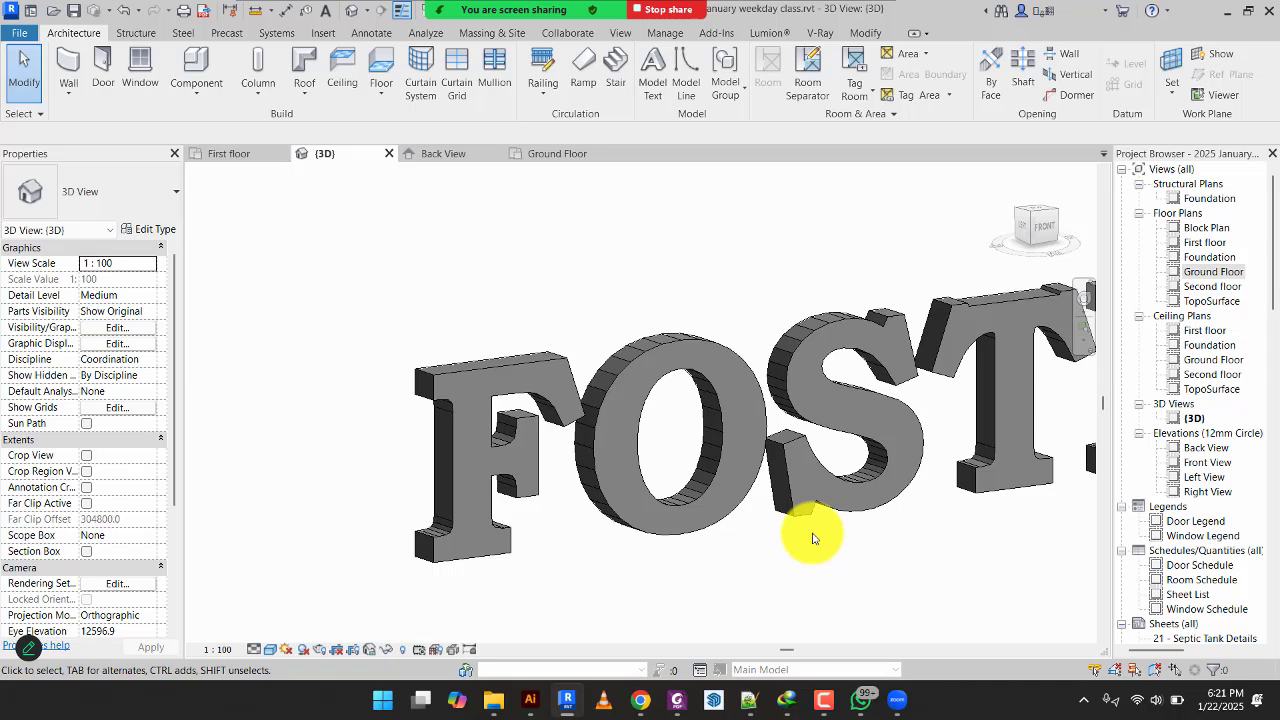
pyautogui.scroll(-5, 812, 538)
pyautogui.moveTo(737, 523); pyautogui.dragTo(564, 447, button='middle')
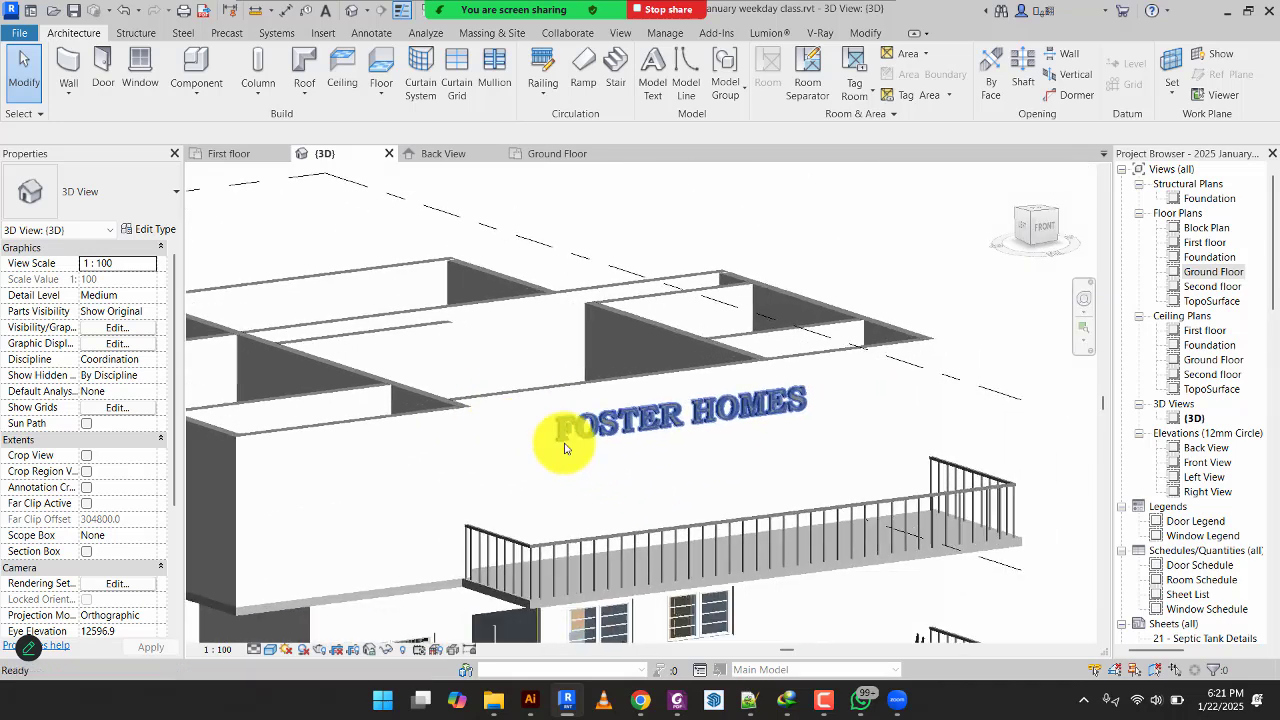
pyautogui.scroll(-3, 740, 503)
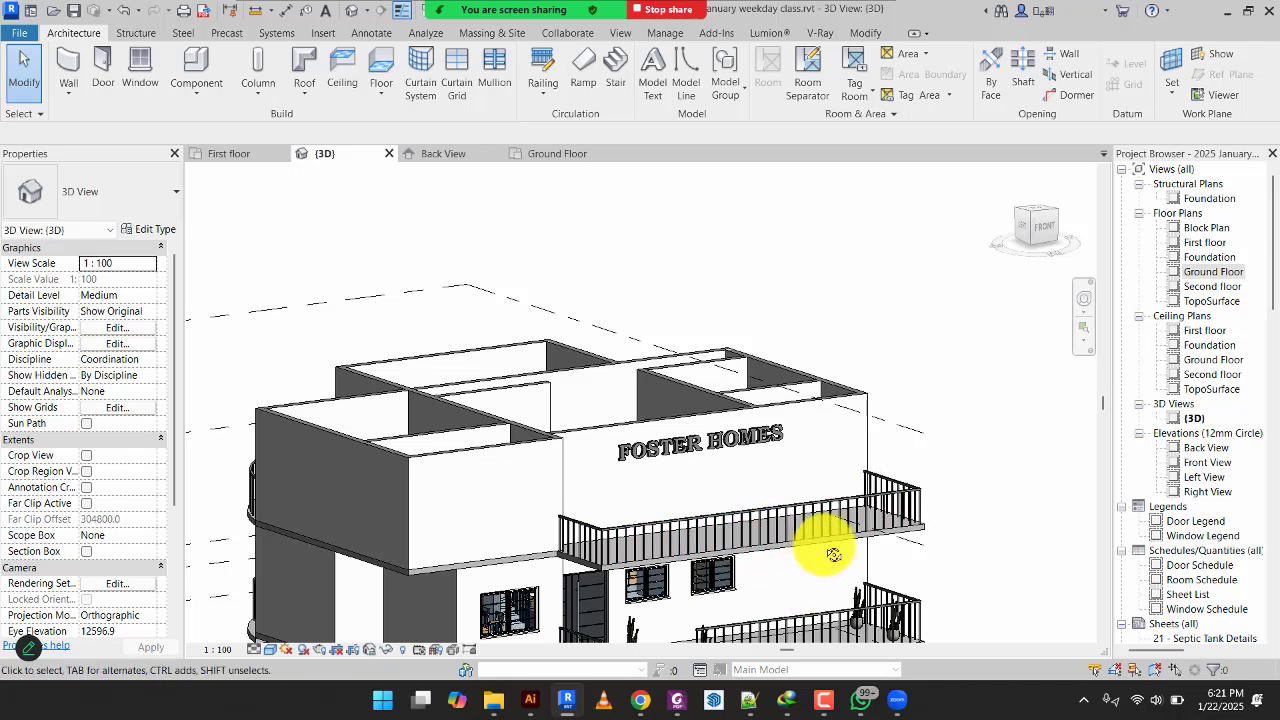
pyautogui.keyDown('shift'); pyautogui.moveTo(823, 543); pyautogui.dragTo(708, 461, button='middle'); pyautogui.keyUp('shift')
pyautogui.scroll(4, 708, 461)
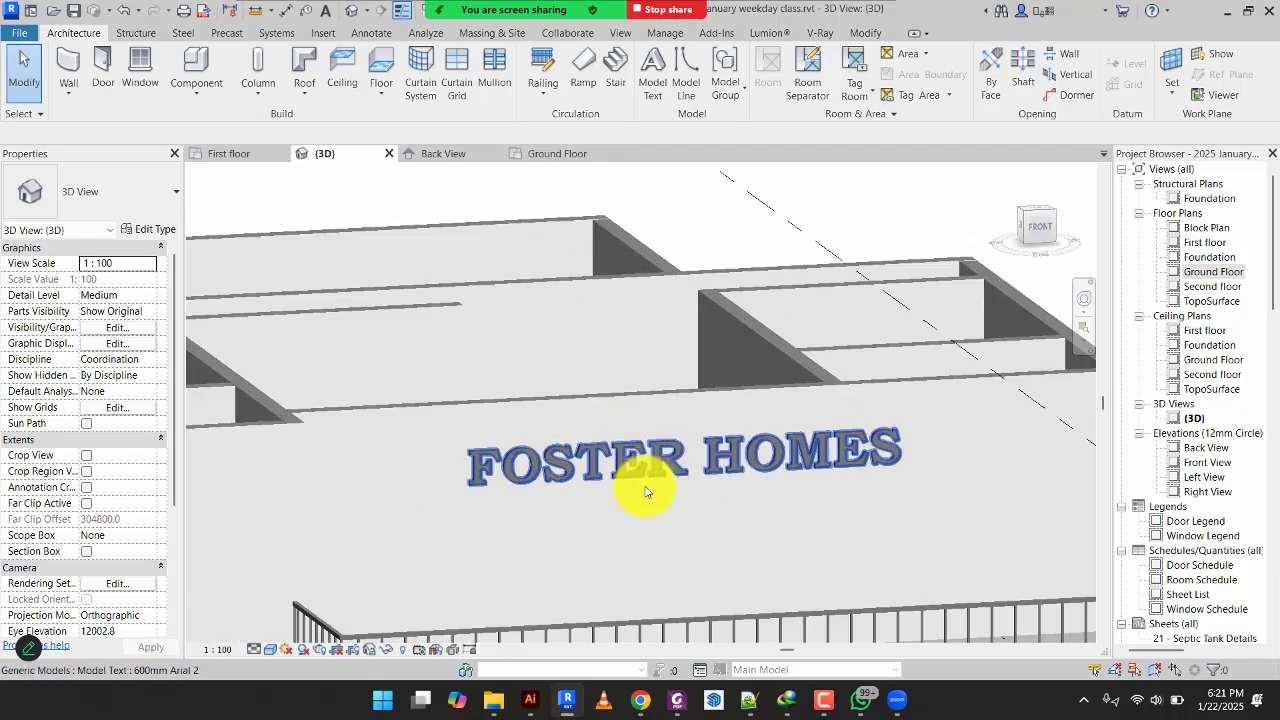
pyautogui.keyDown('shift'); pyautogui.moveTo(689, 549); pyautogui.dragTo(712, 565, button='middle'); pyautogui.keyUp('shift')
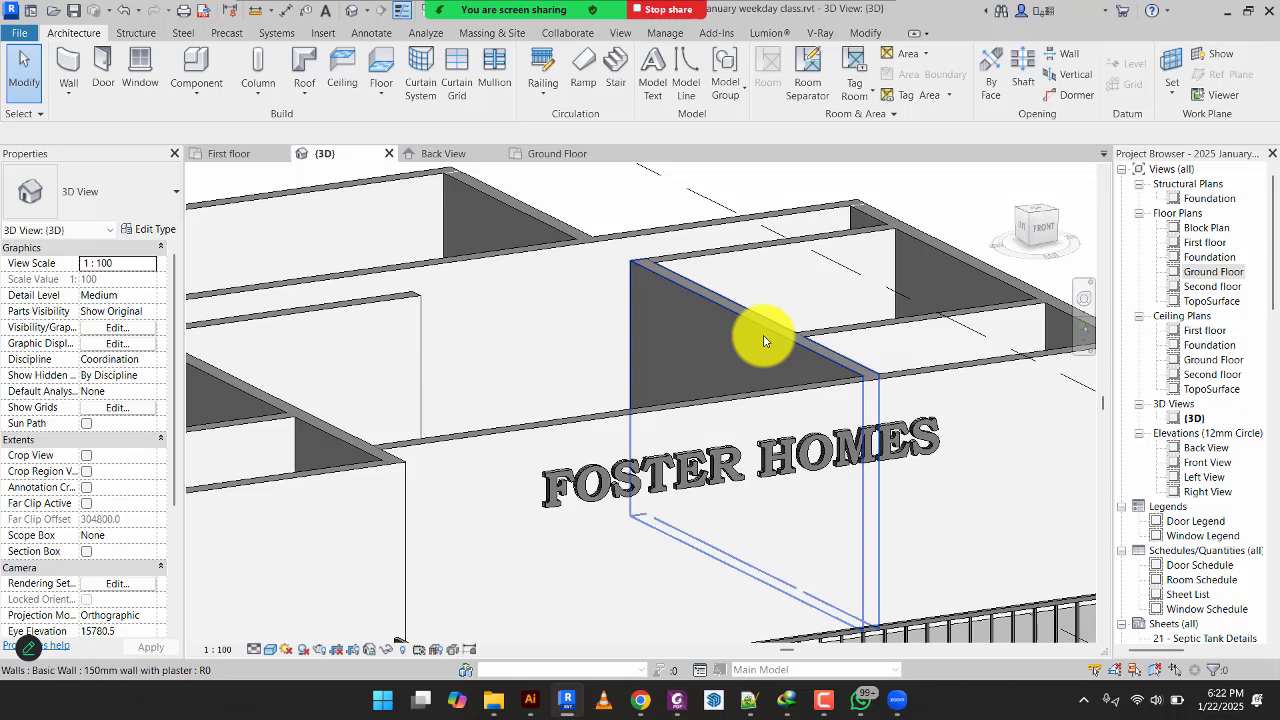
pyautogui.scroll(-5, 872, 403)
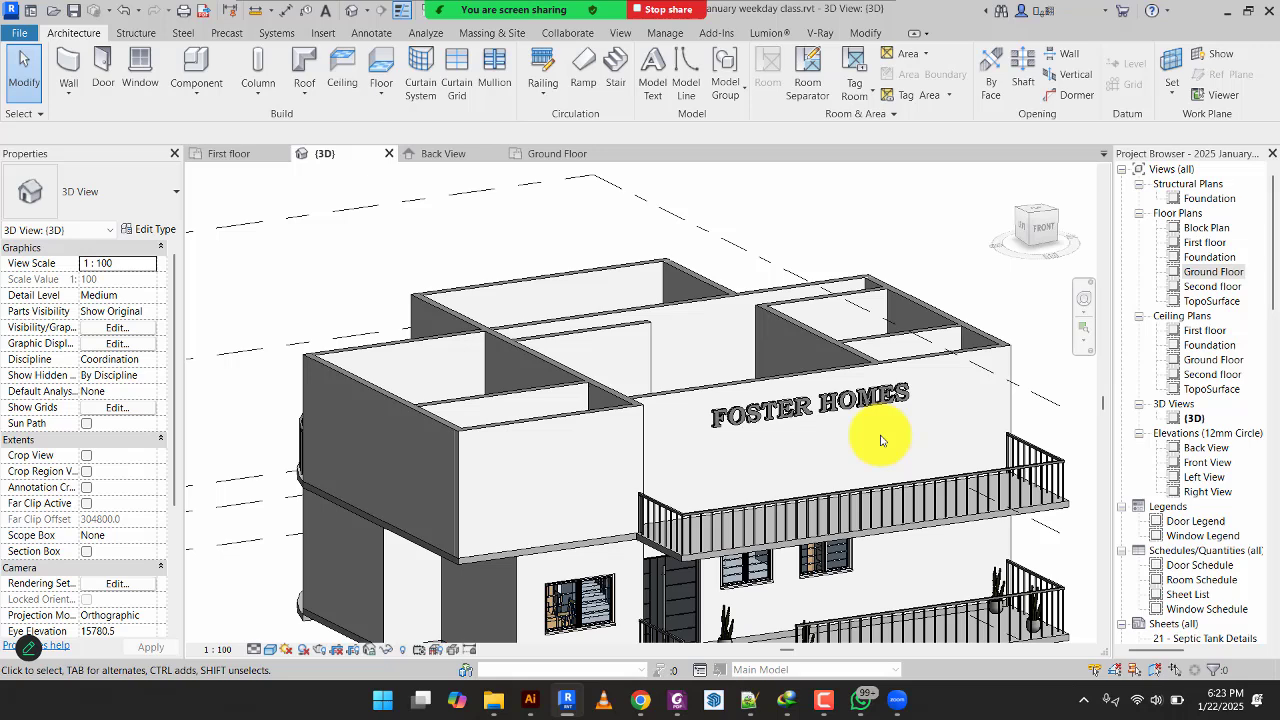
# In the Back View elevation, add an elbow to the Ground Floor level line and raise its head clear of the TopoSurface label.
pyautogui.click(452, 158)
pyautogui.scroll(-5, 623, 414)
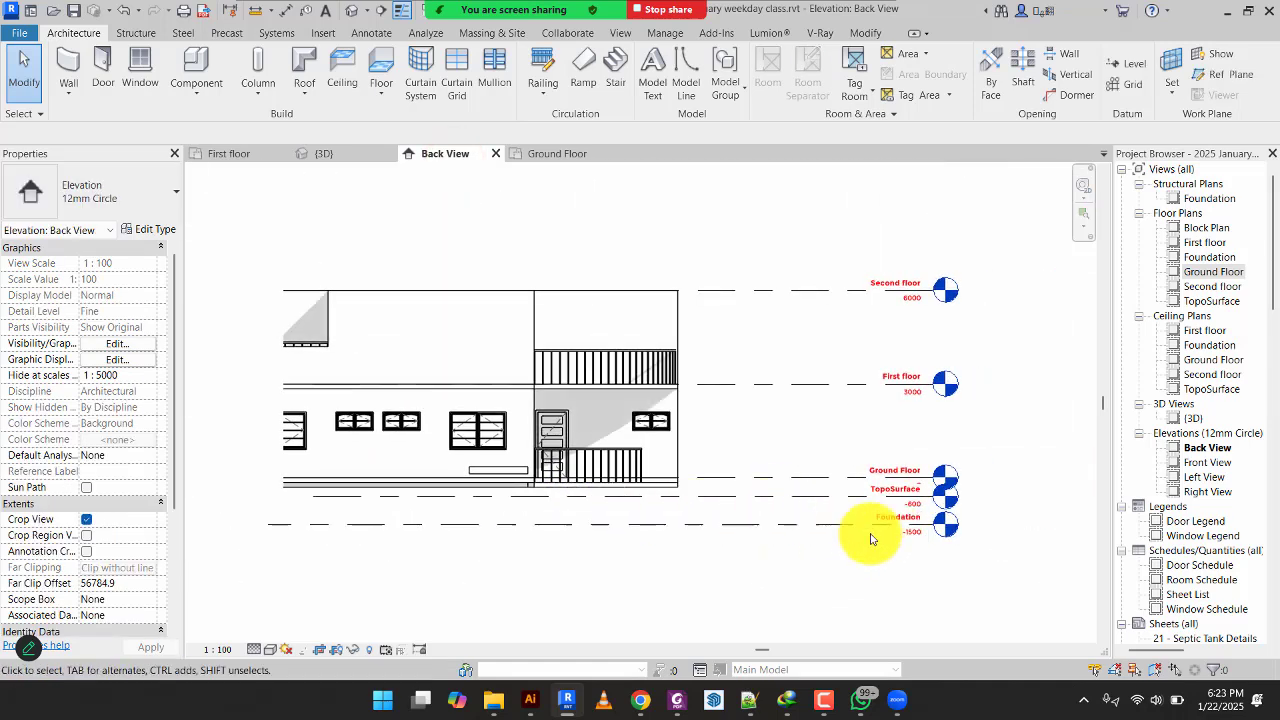
pyautogui.scroll(2, 880, 530)
pyautogui.moveTo(877, 537); pyautogui.dragTo(708, 497, button='middle')
pyautogui.scroll(-2, 793, 478)
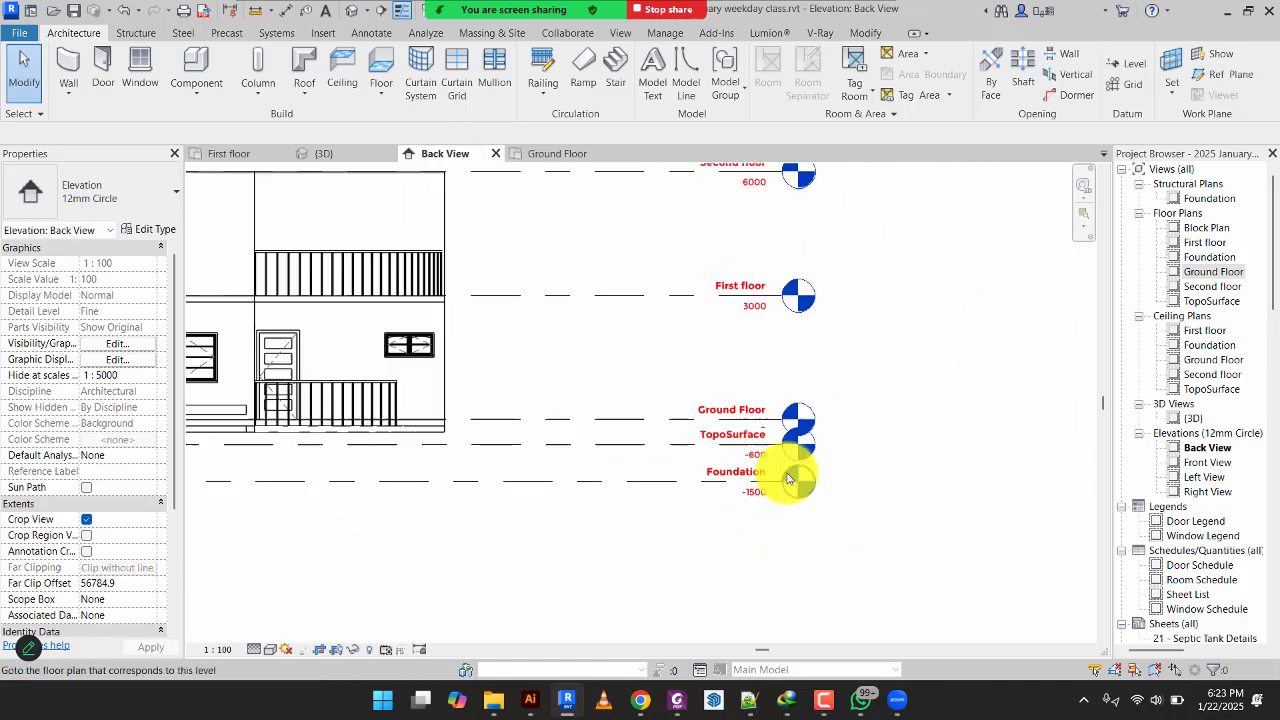
pyautogui.scroll(4, 762, 478)
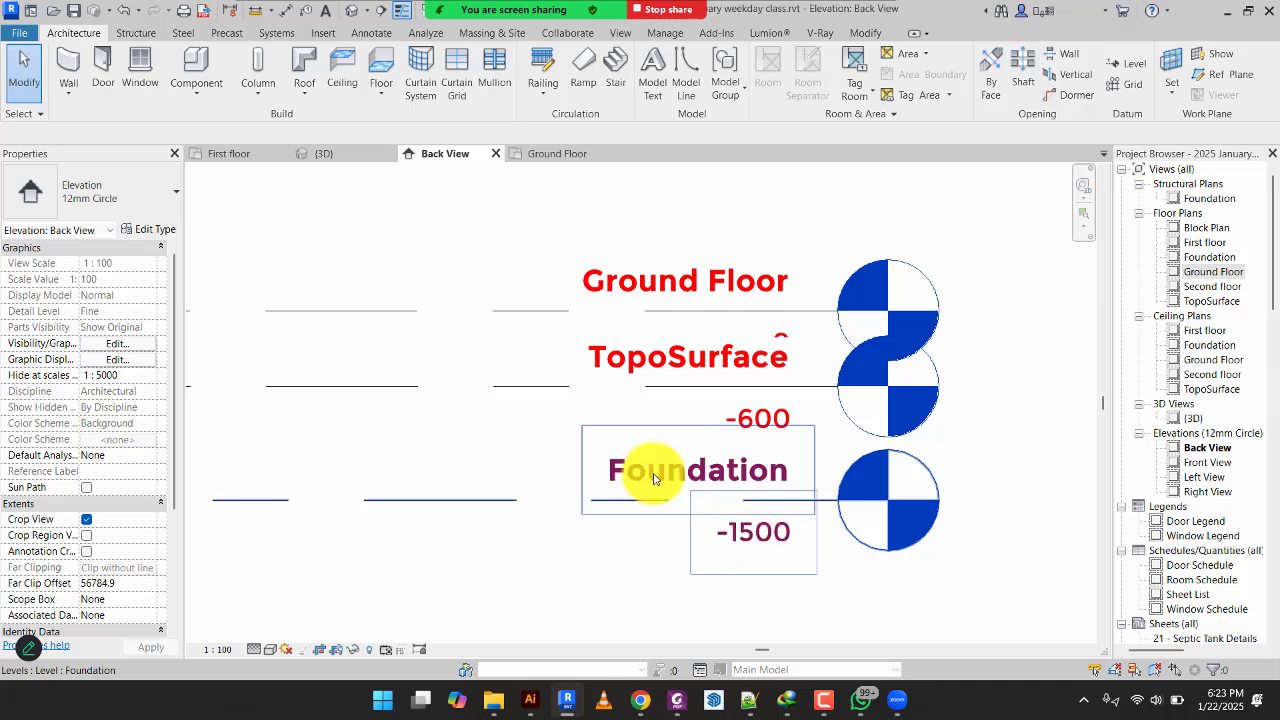
pyautogui.click(531, 309)
pyautogui.click(757, 308)
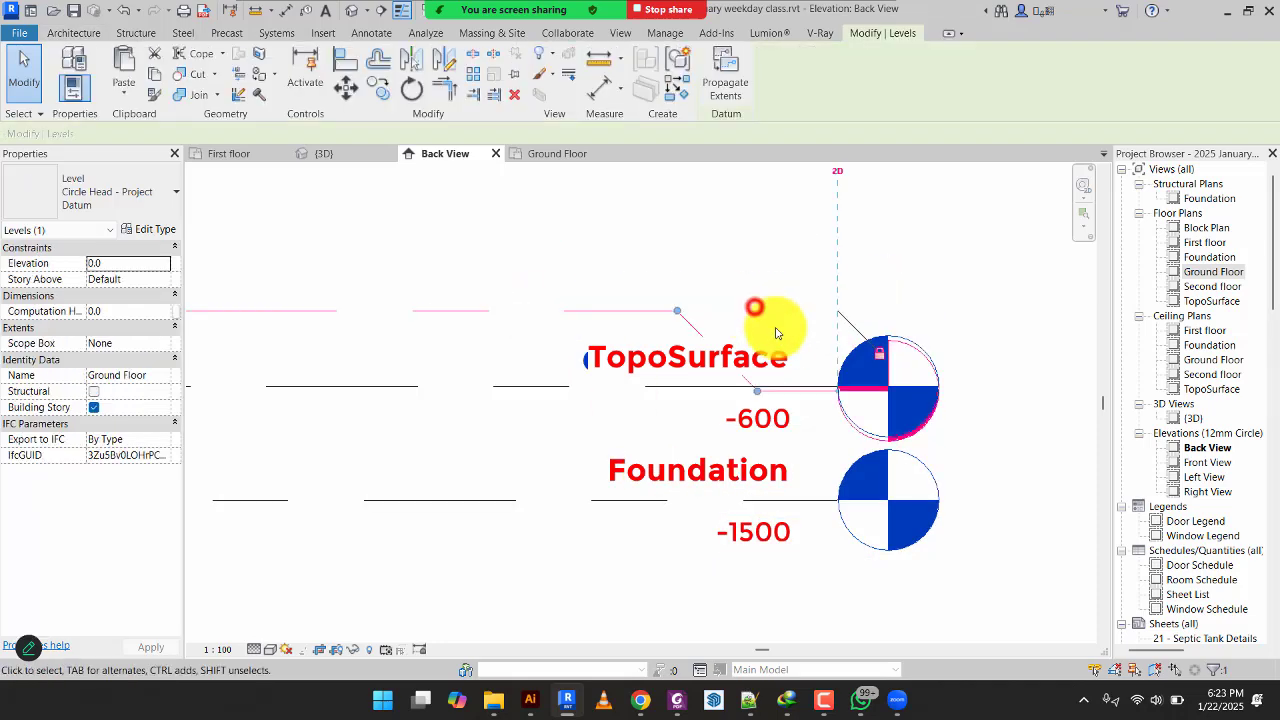
pyautogui.moveTo(757, 393); pyautogui.dragTo(749, 266)
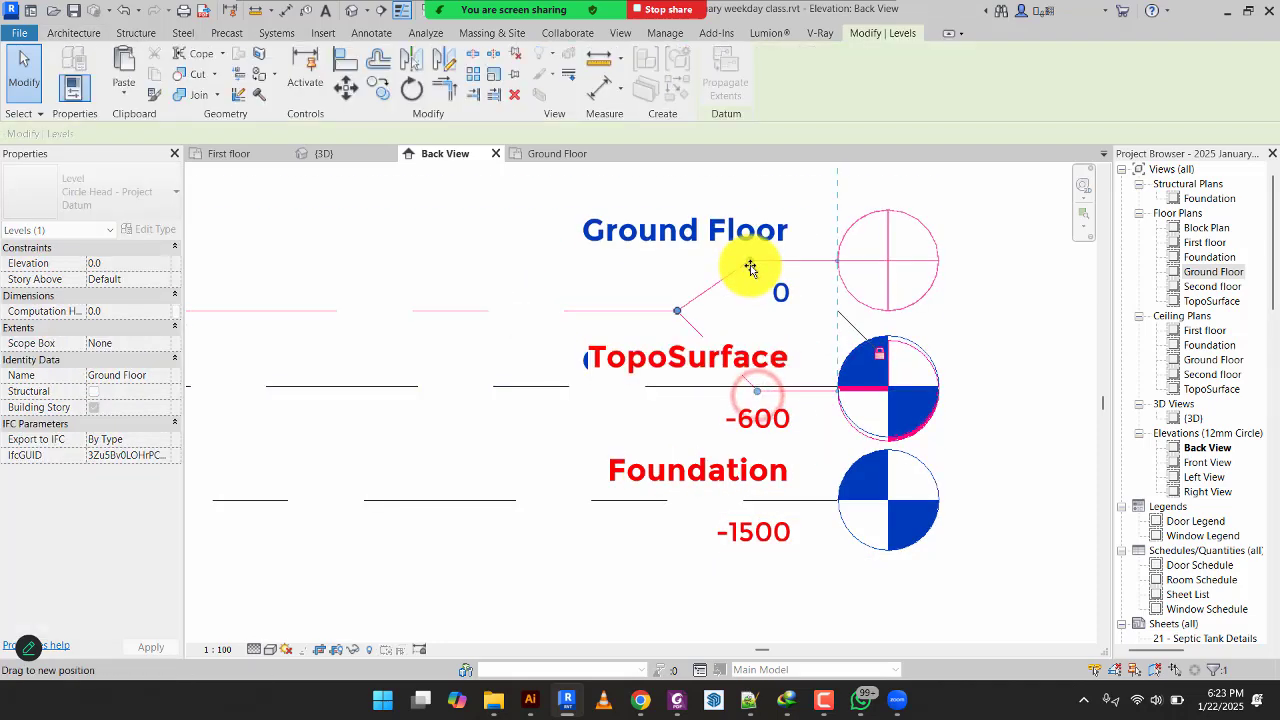
pyautogui.click(1092, 349)
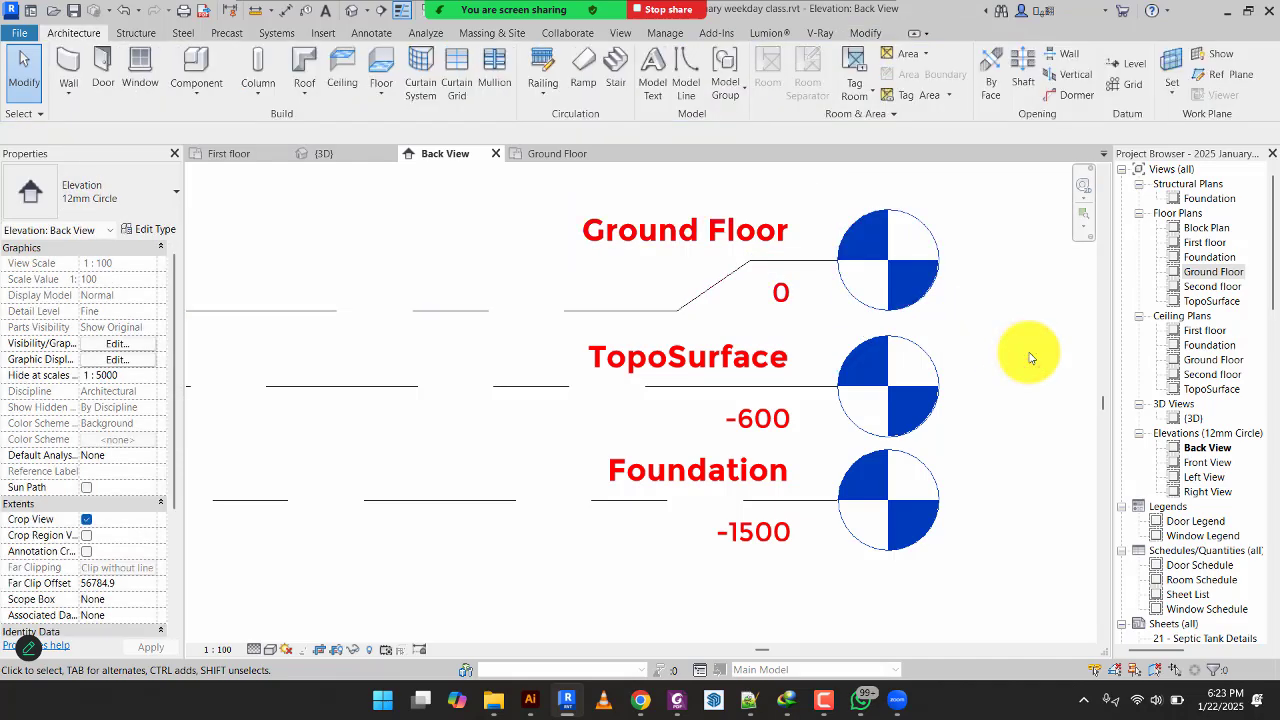
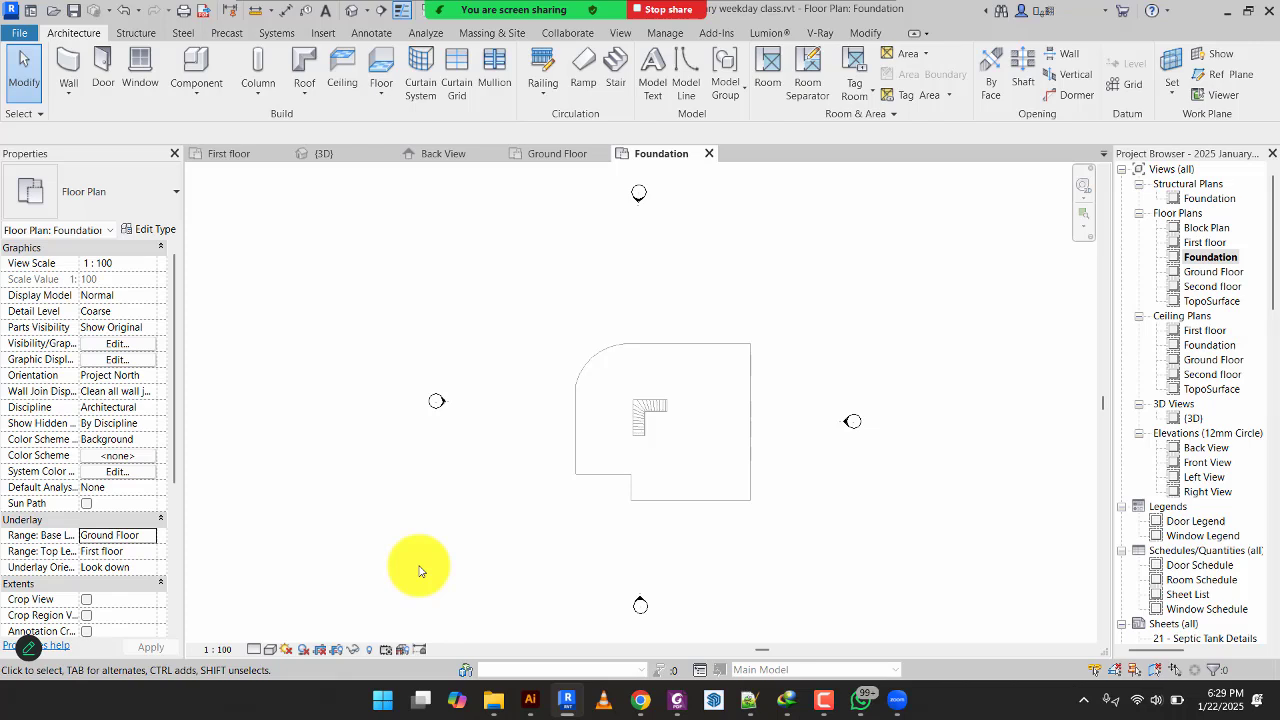
# Set the underlay base level of the Foundation floor plan to None.
pyautogui.click(150, 535)
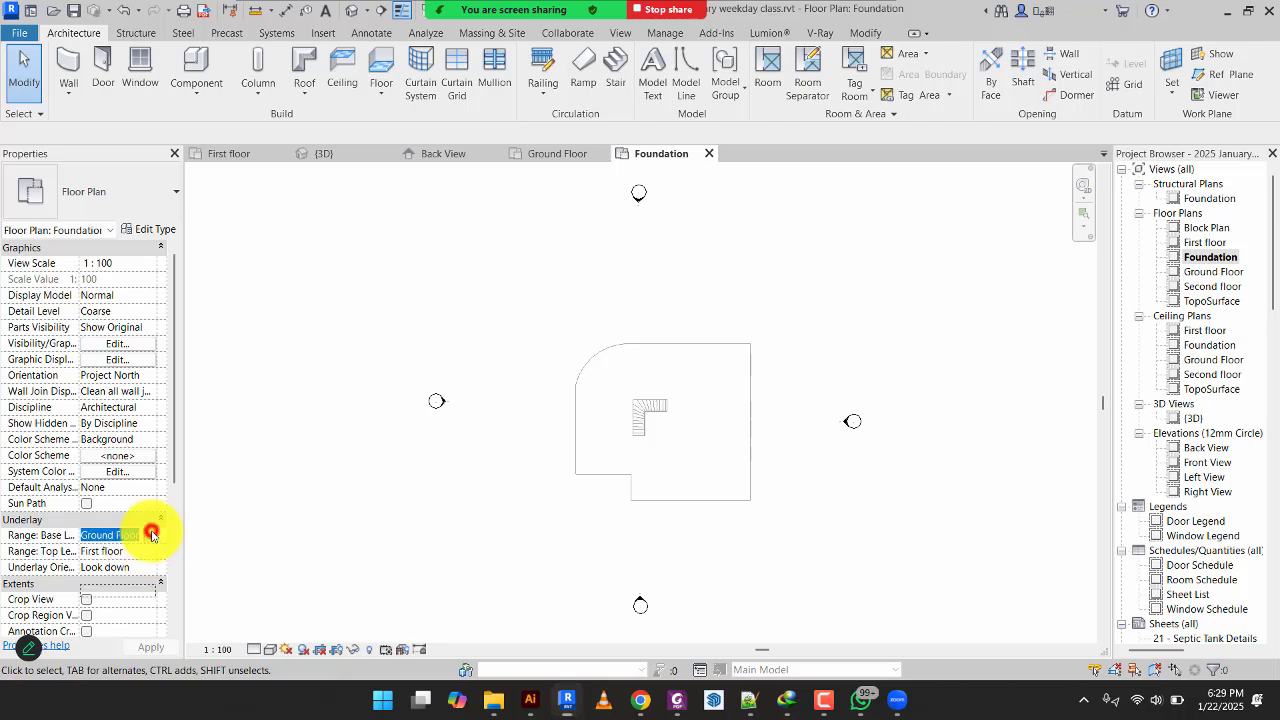
pyautogui.click(149, 535)
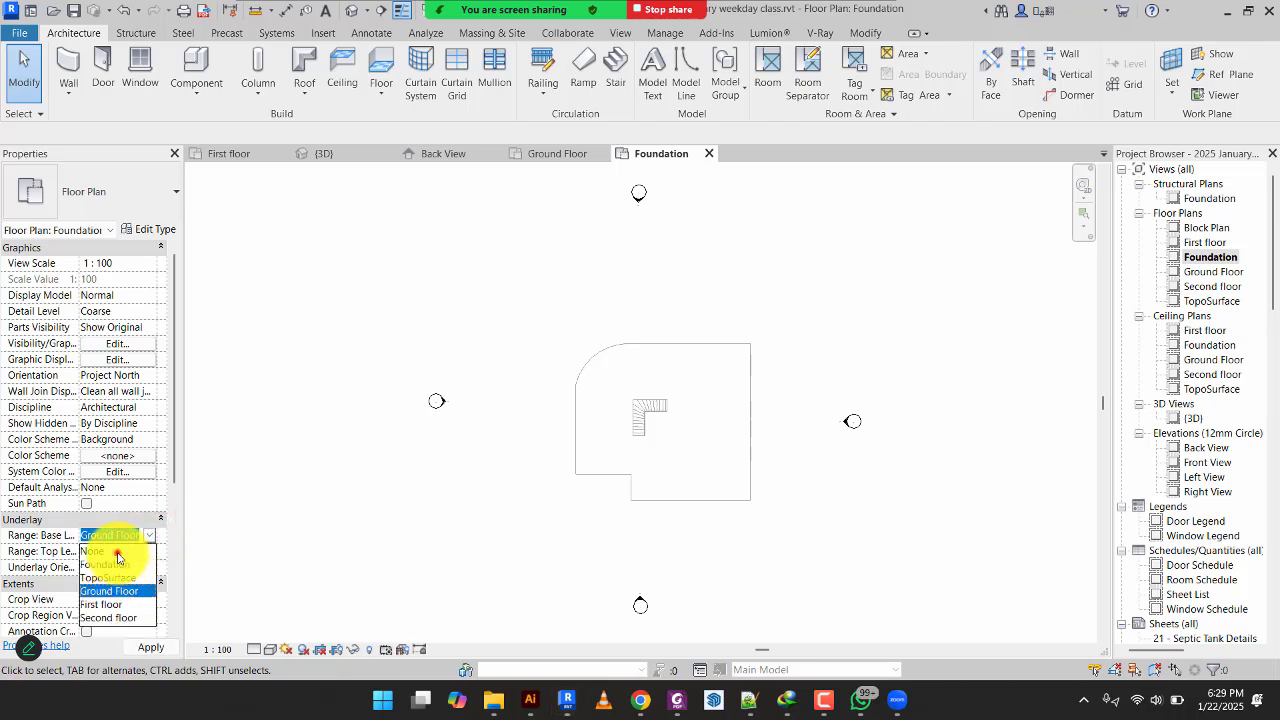
pyautogui.click(116, 551)
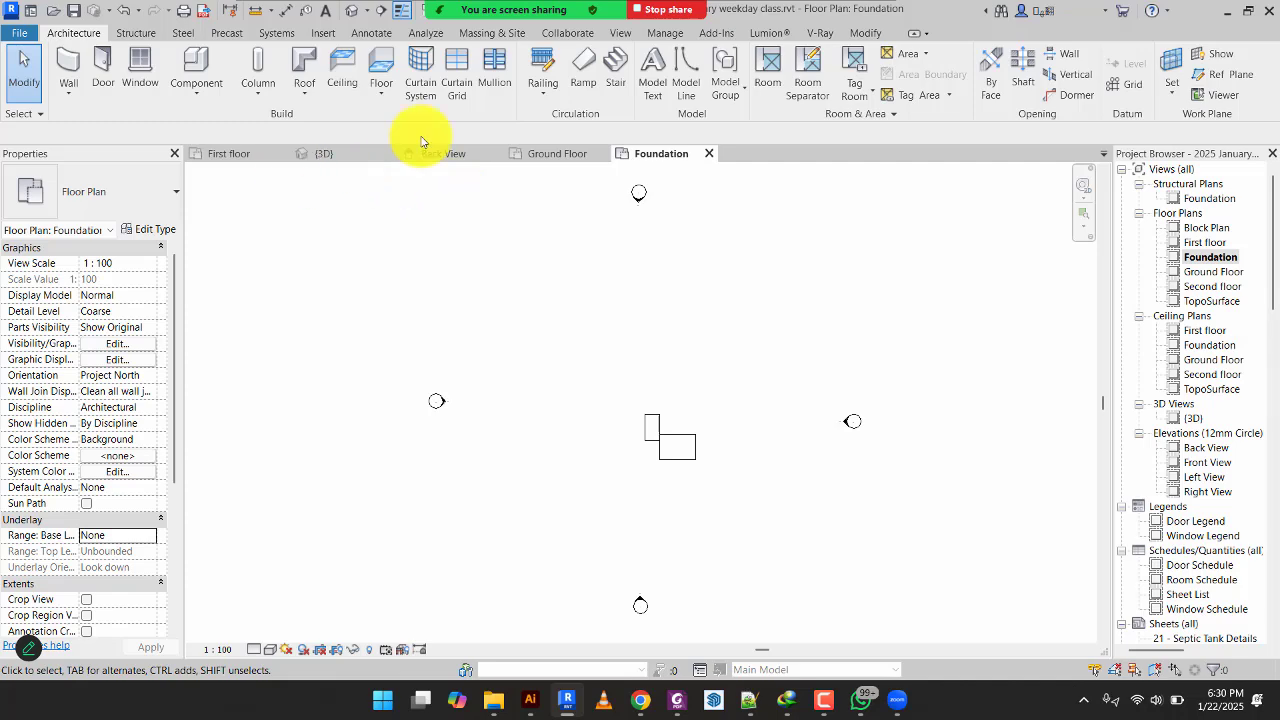
# In the Ground Floor plan, start a vertical structural column and set it by Depth down to the Foundation level.
pyautogui.click(543, 155)
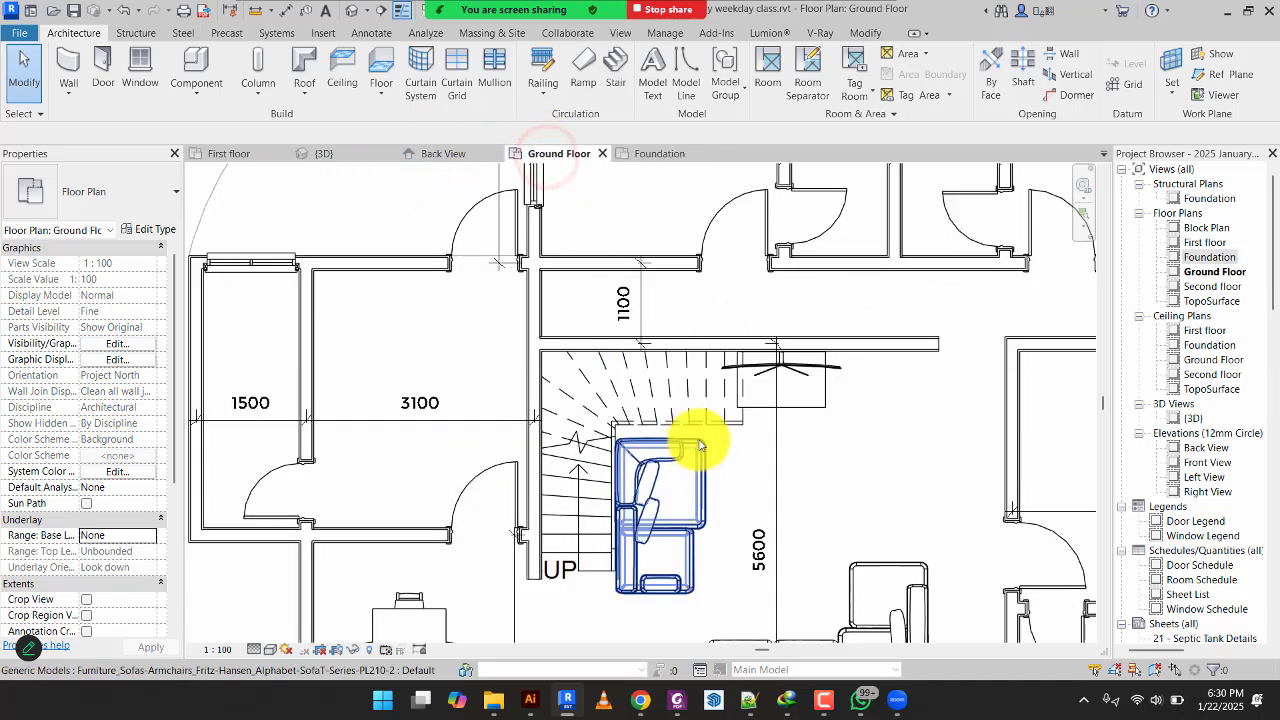
pyautogui.scroll(-4, 700, 445)
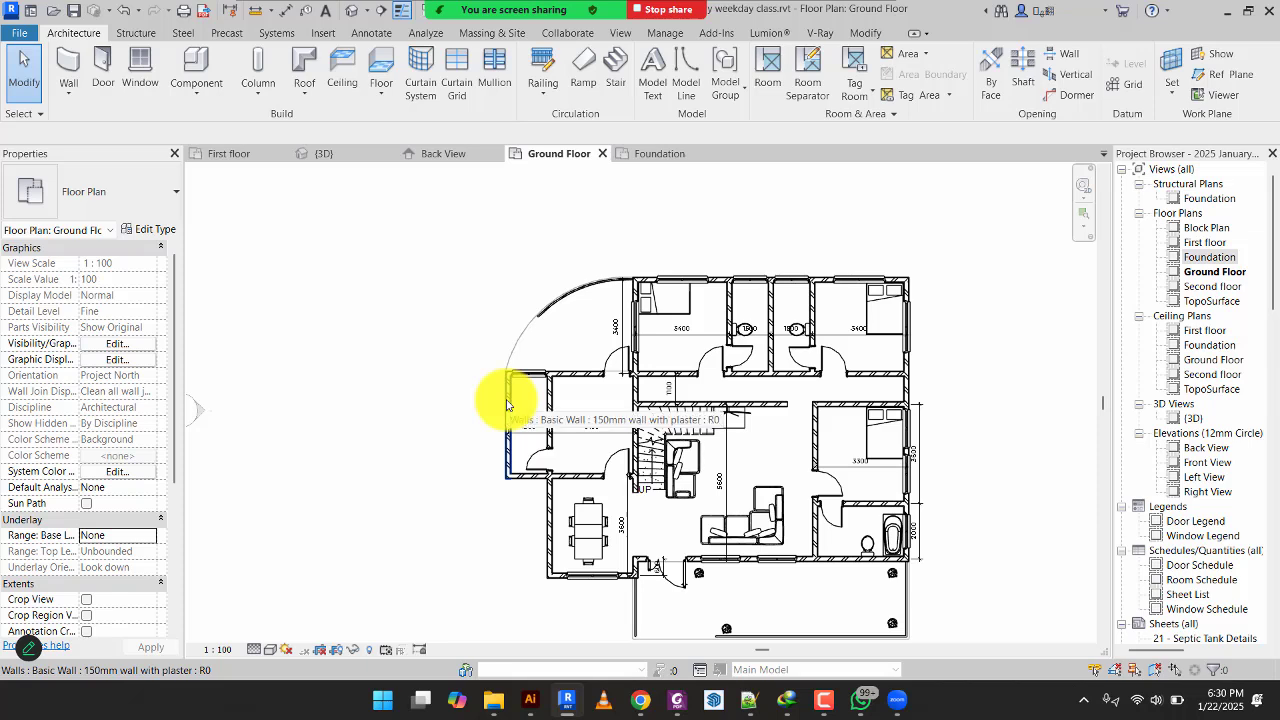
pyautogui.click(823, 700)
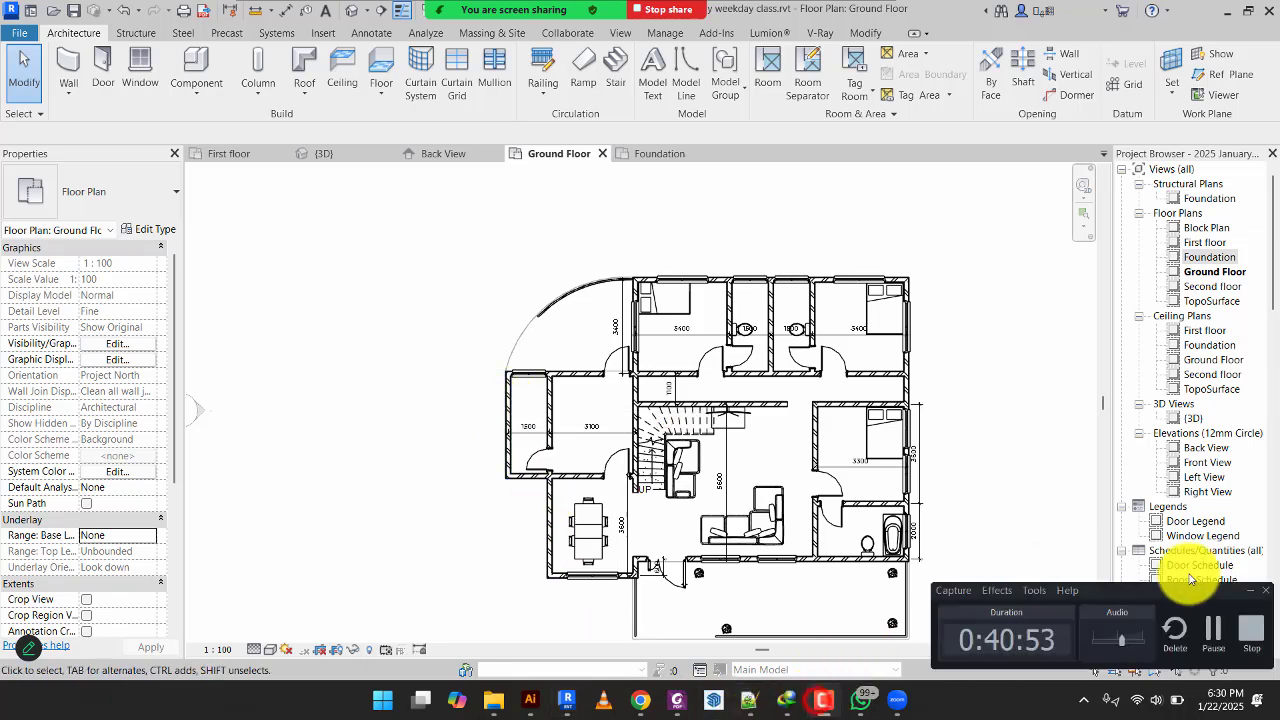
pyautogui.click(1250, 591)
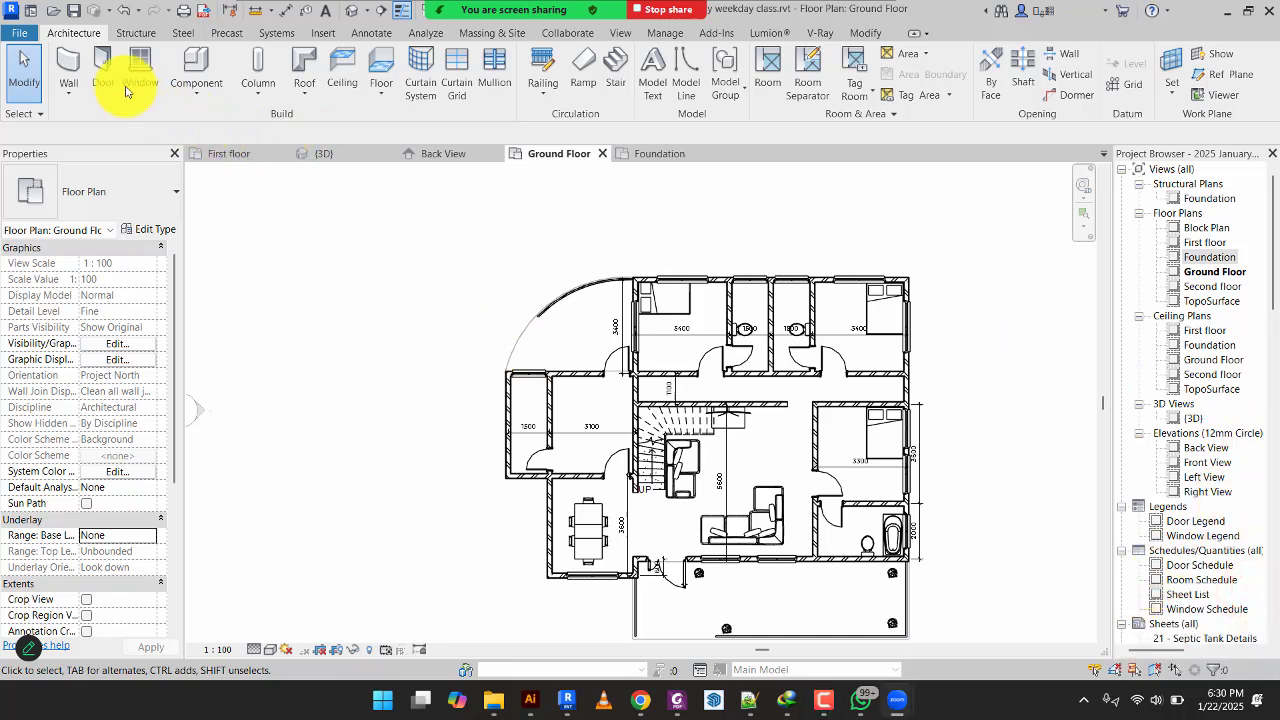
pyautogui.click(260, 95)
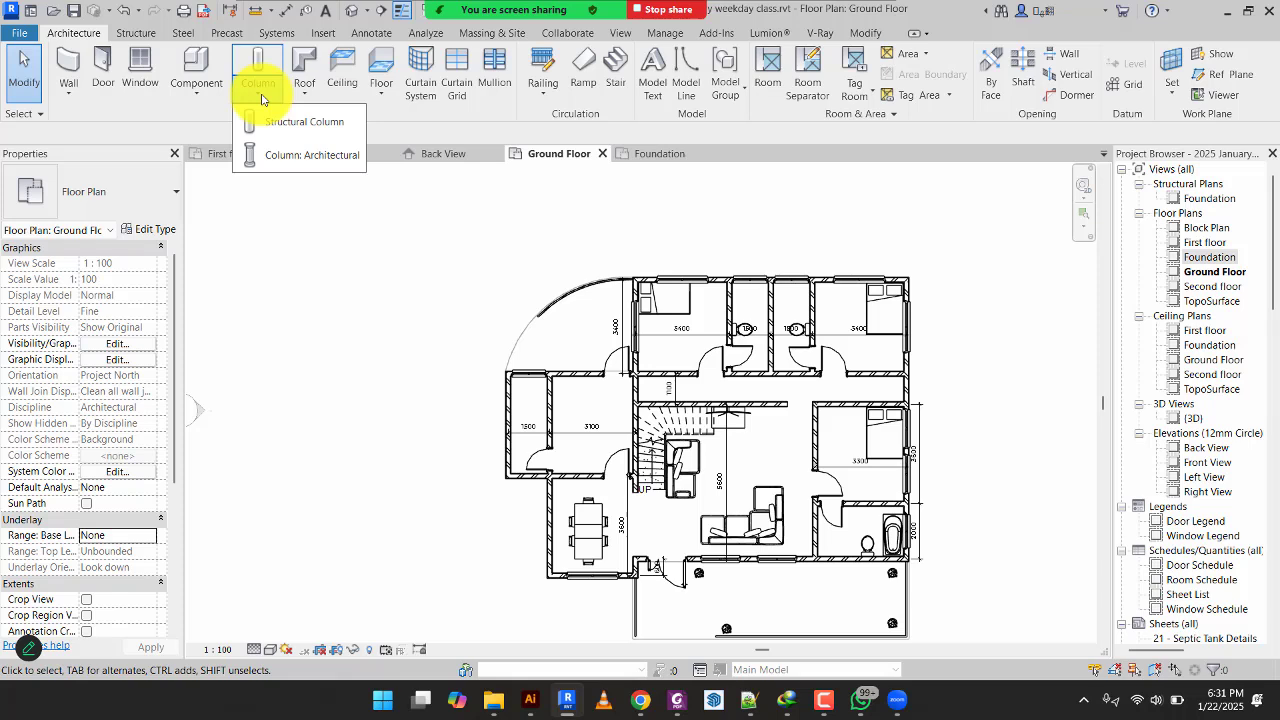
pyautogui.click(268, 120)
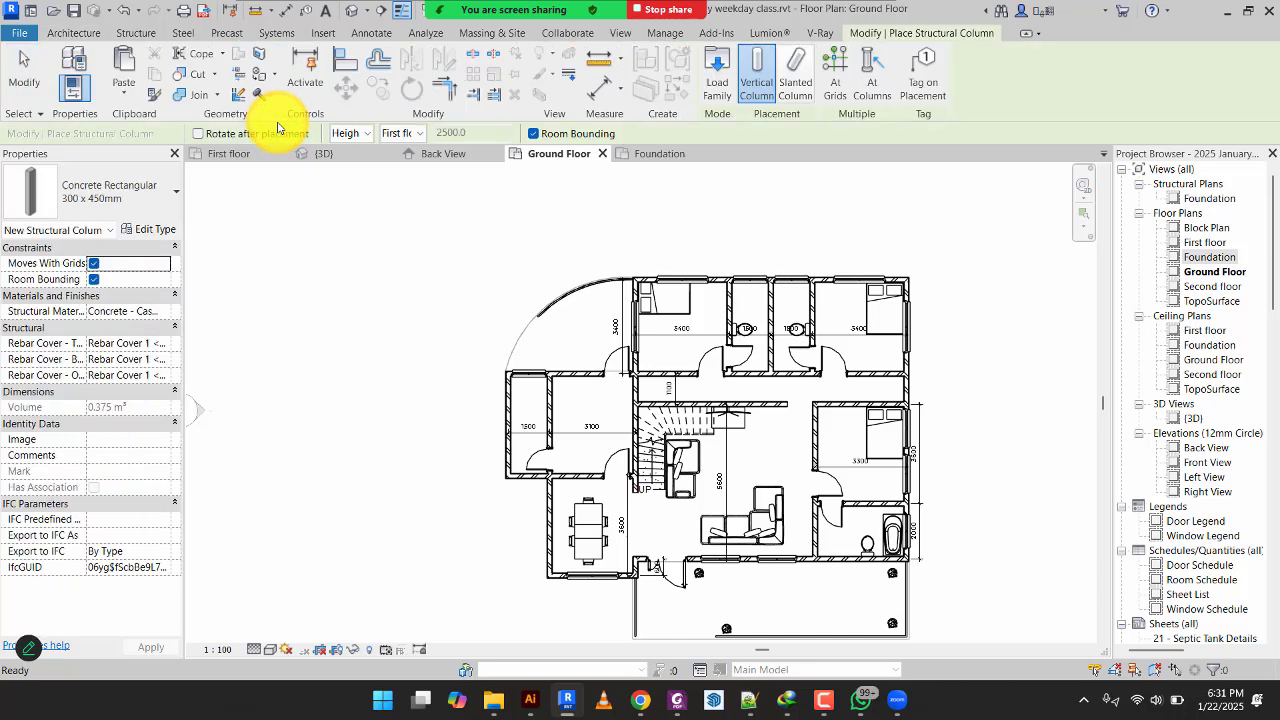
pyautogui.click(358, 136)
pyautogui.click(352, 150)
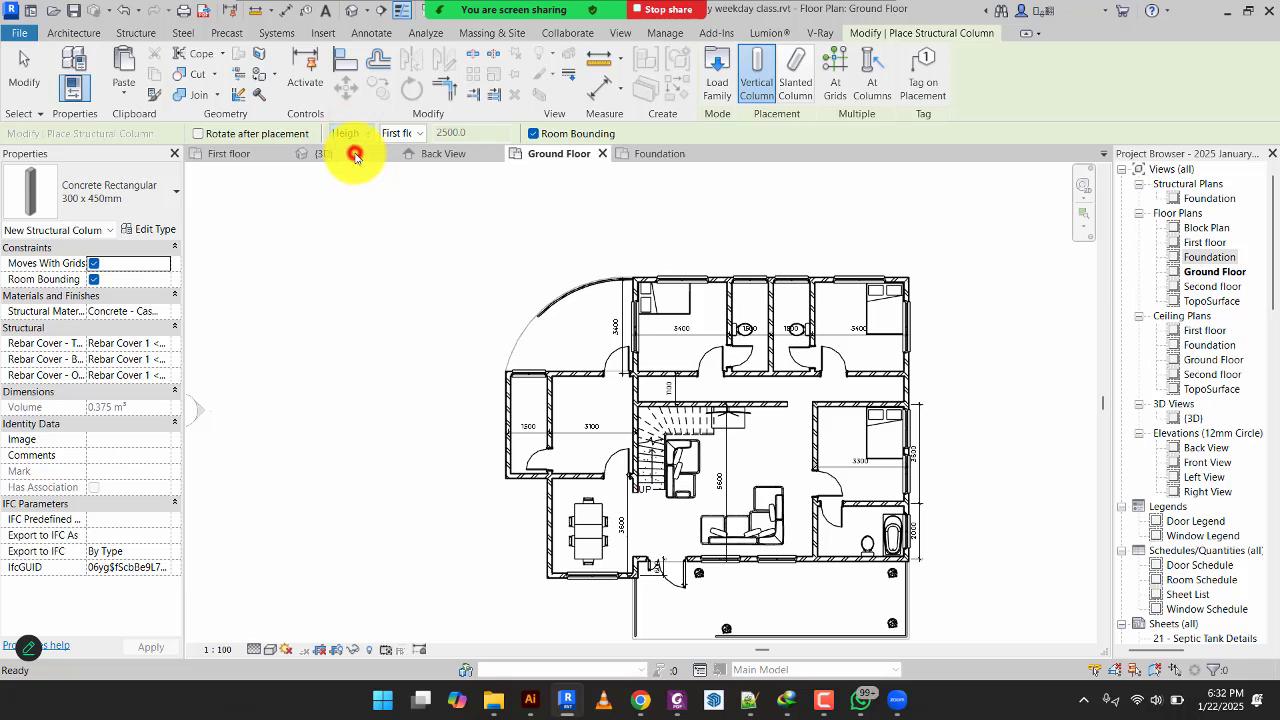
pyautogui.click(408, 137)
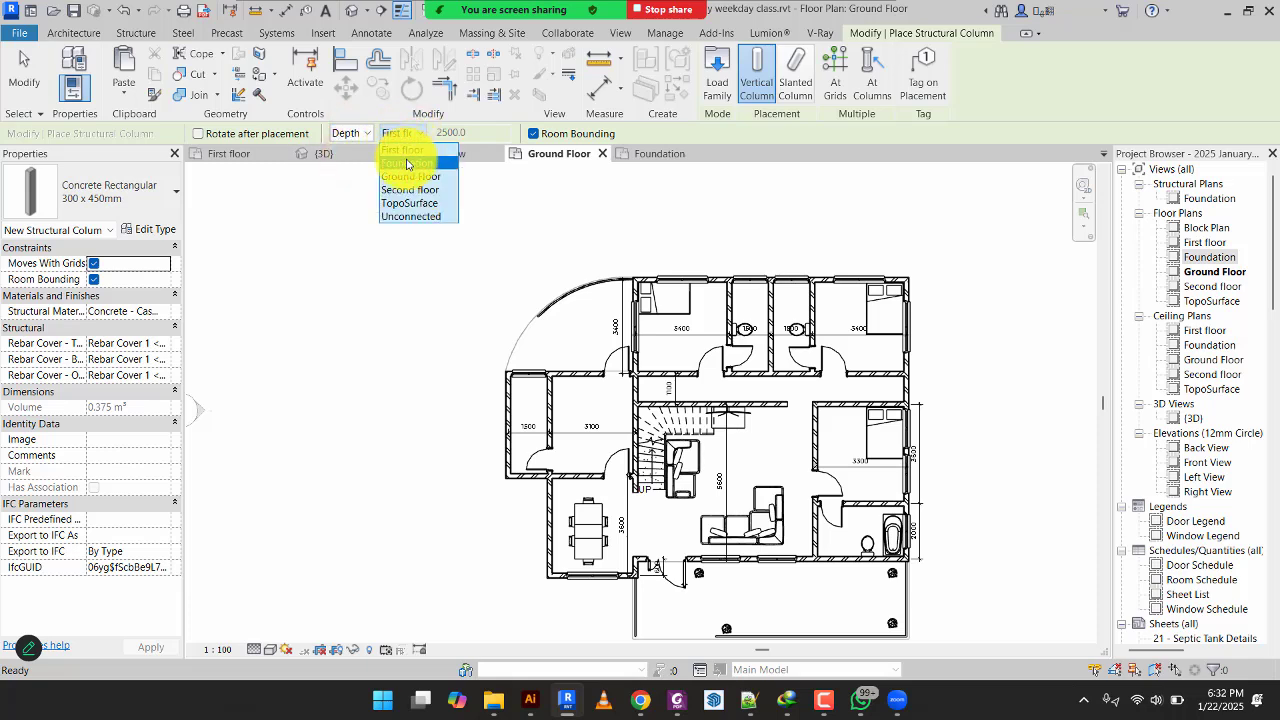
pyautogui.click(406, 163)
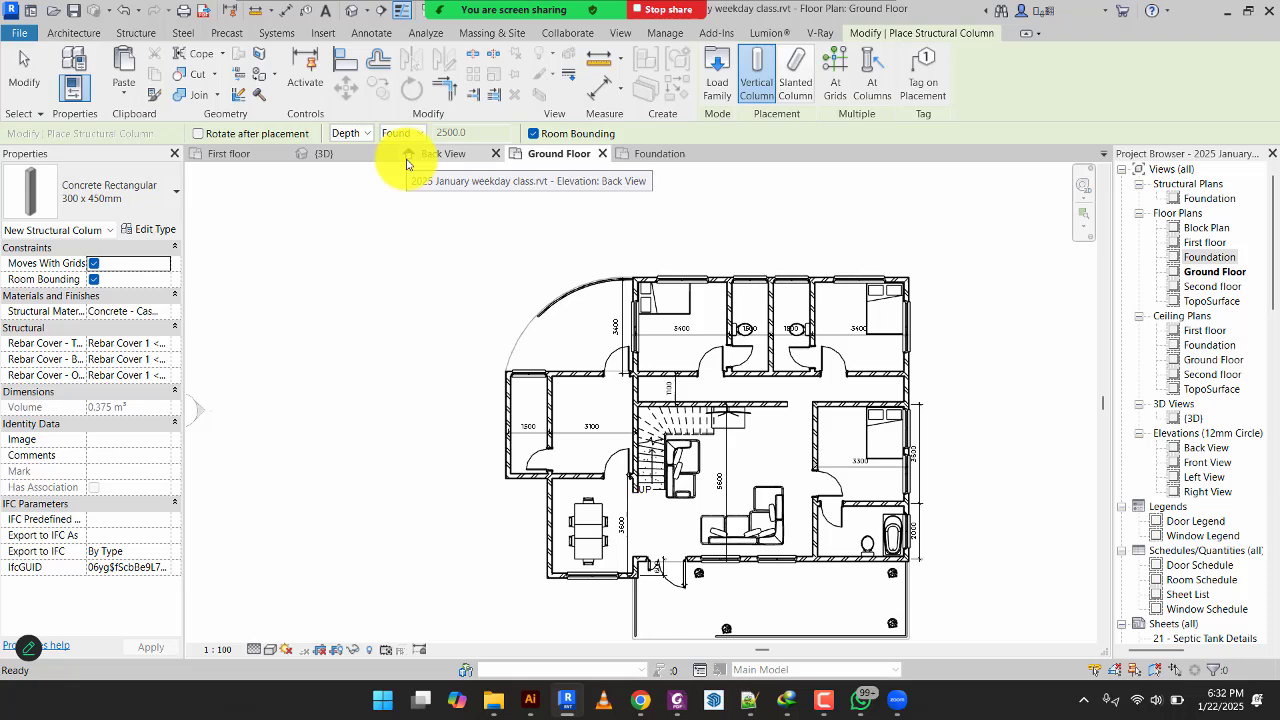
# Duplicate the 300 x 450mm Concrete Rectangular column type as 200*200 and set both b and h to 200.
pyautogui.scroll(5, 668, 240)
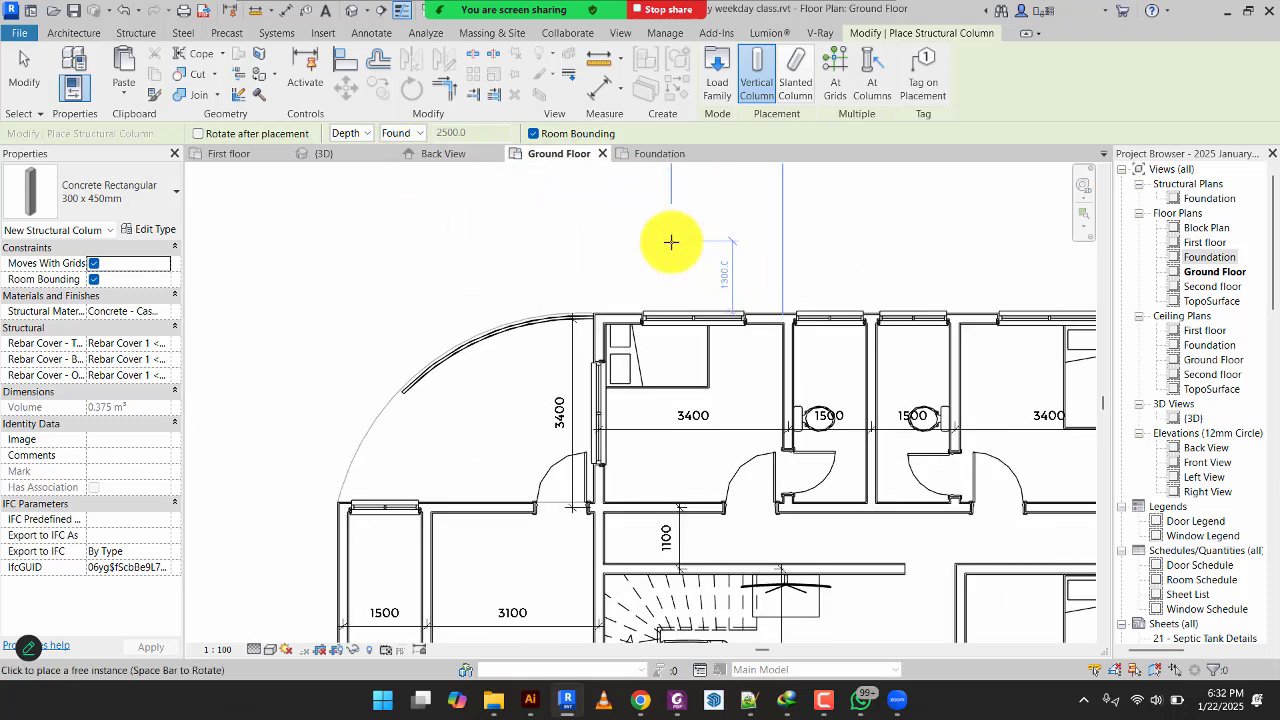
pyautogui.click(548, 375)
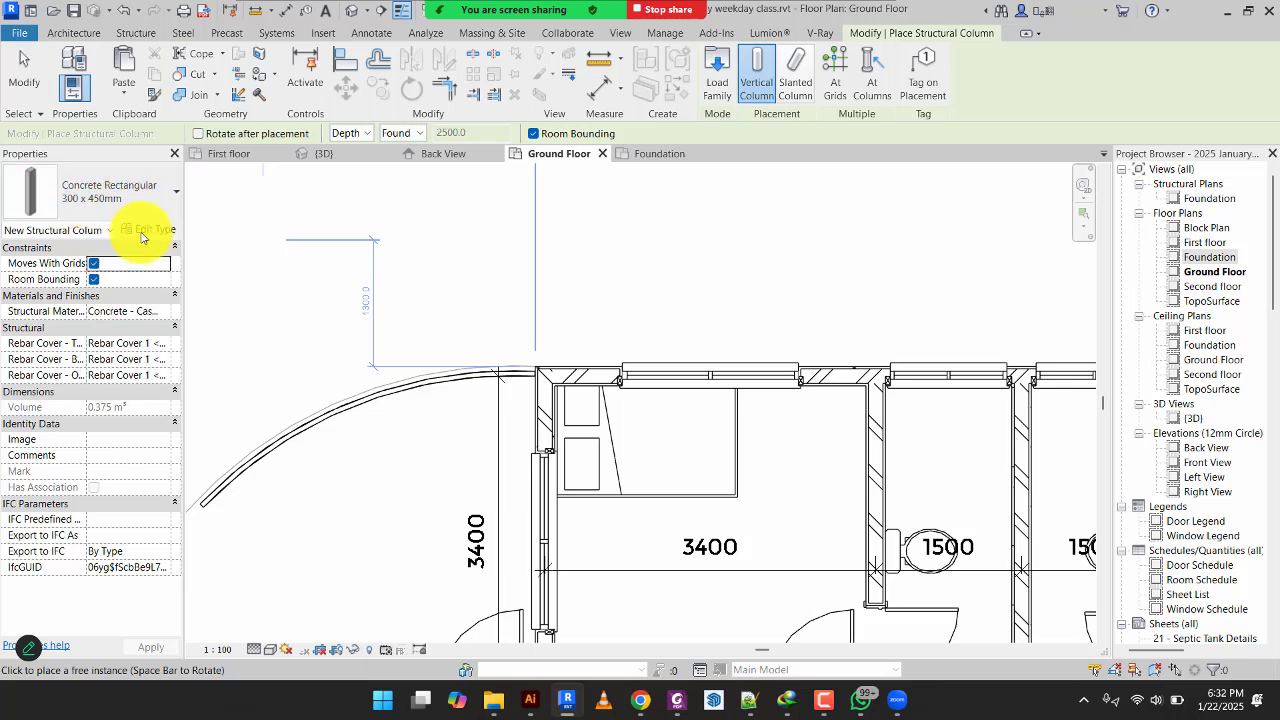
pyautogui.click(151, 228)
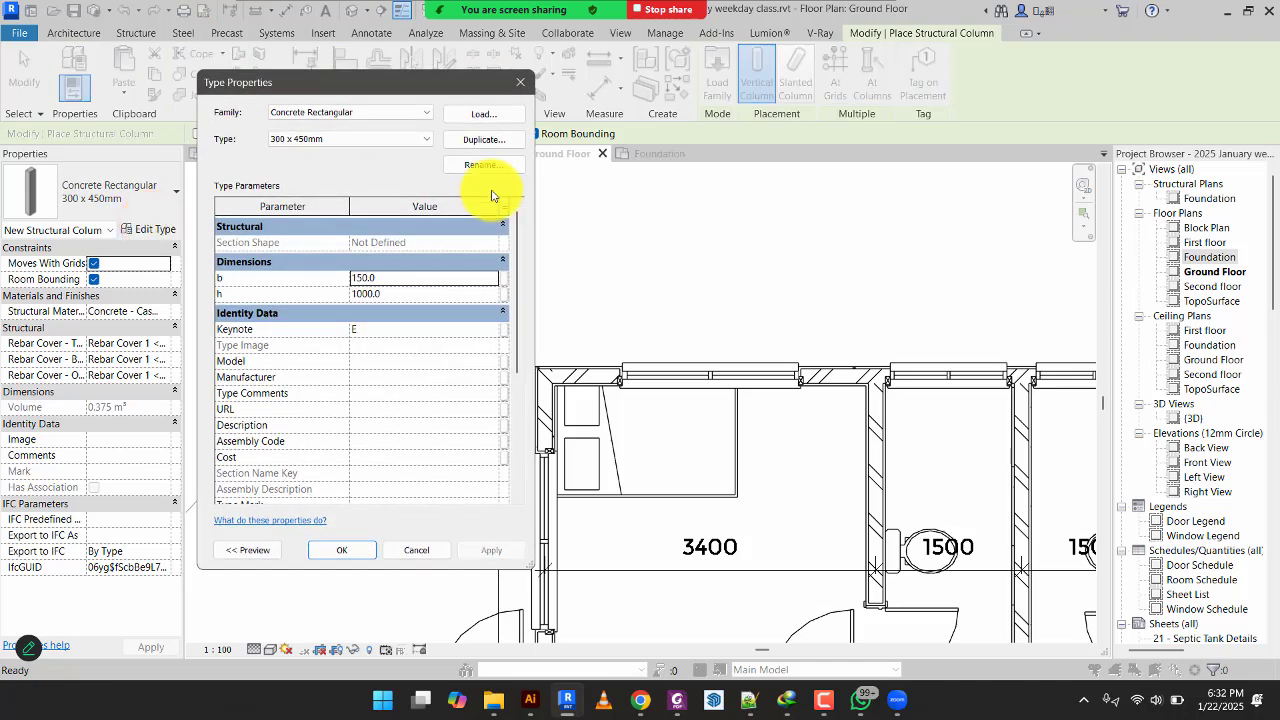
pyautogui.click(483, 140)
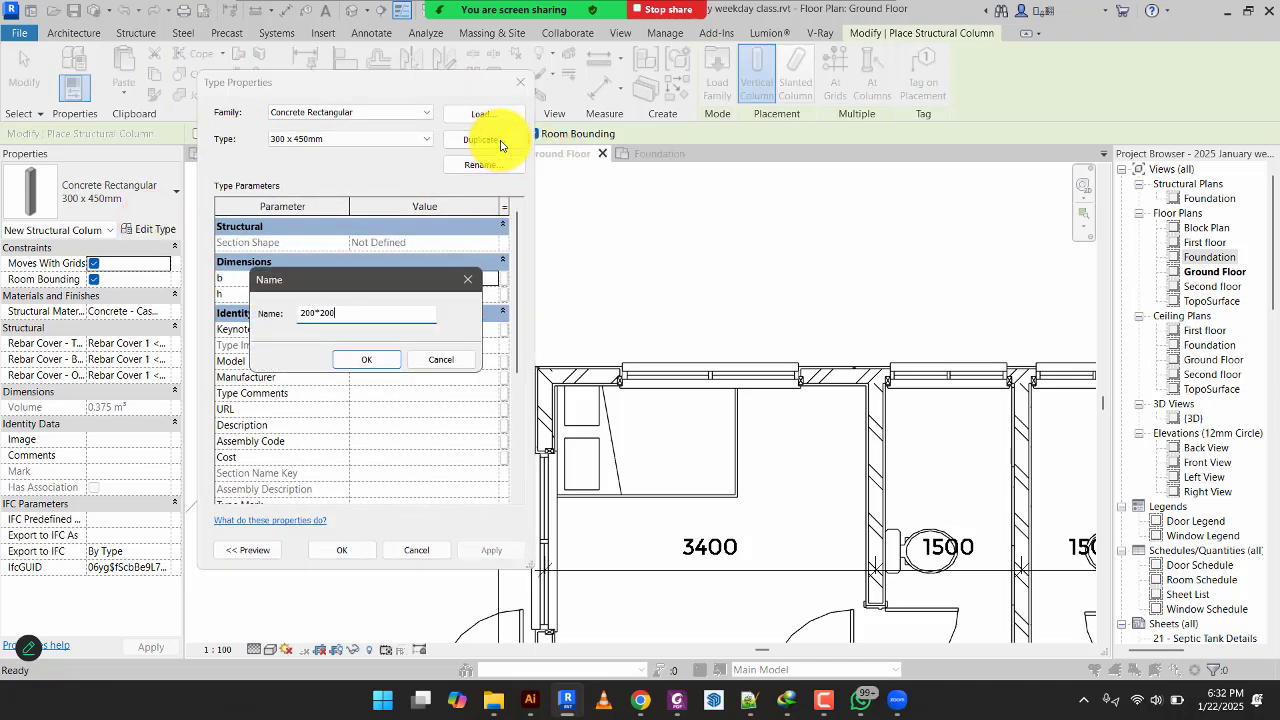
pyautogui.write('200*200')
pyautogui.click(372, 357)
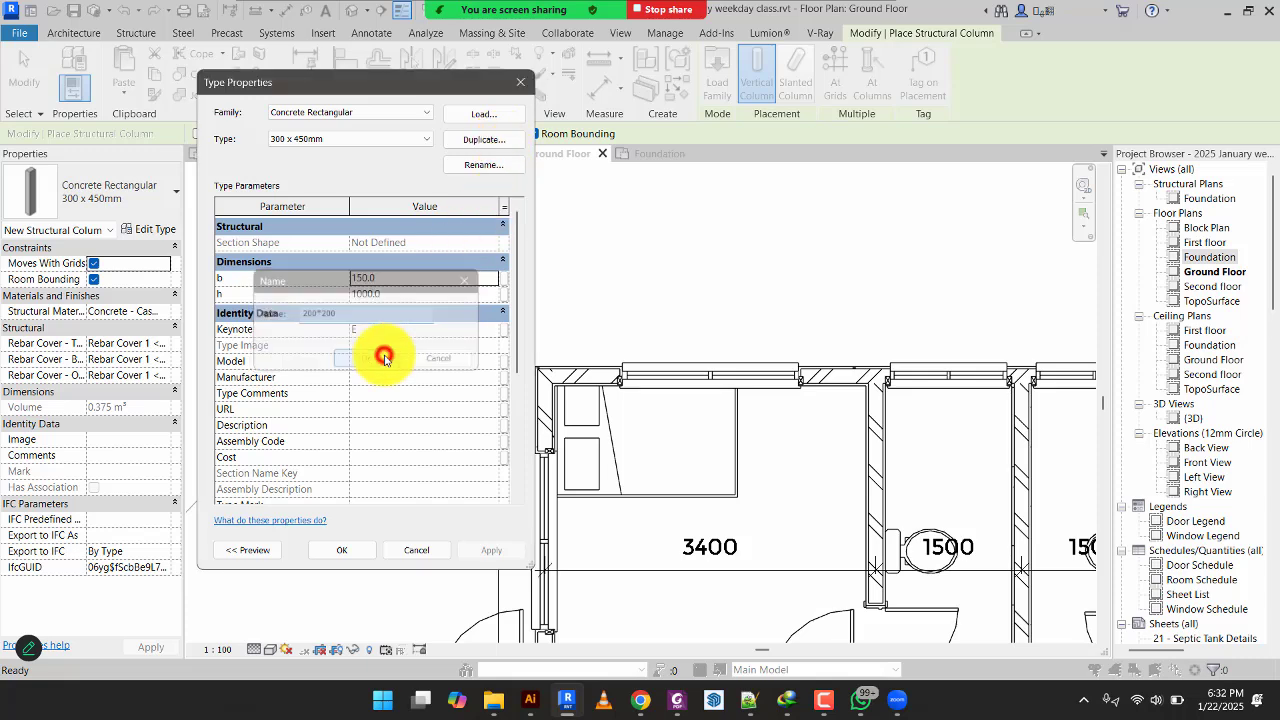
pyautogui.click(397, 277)
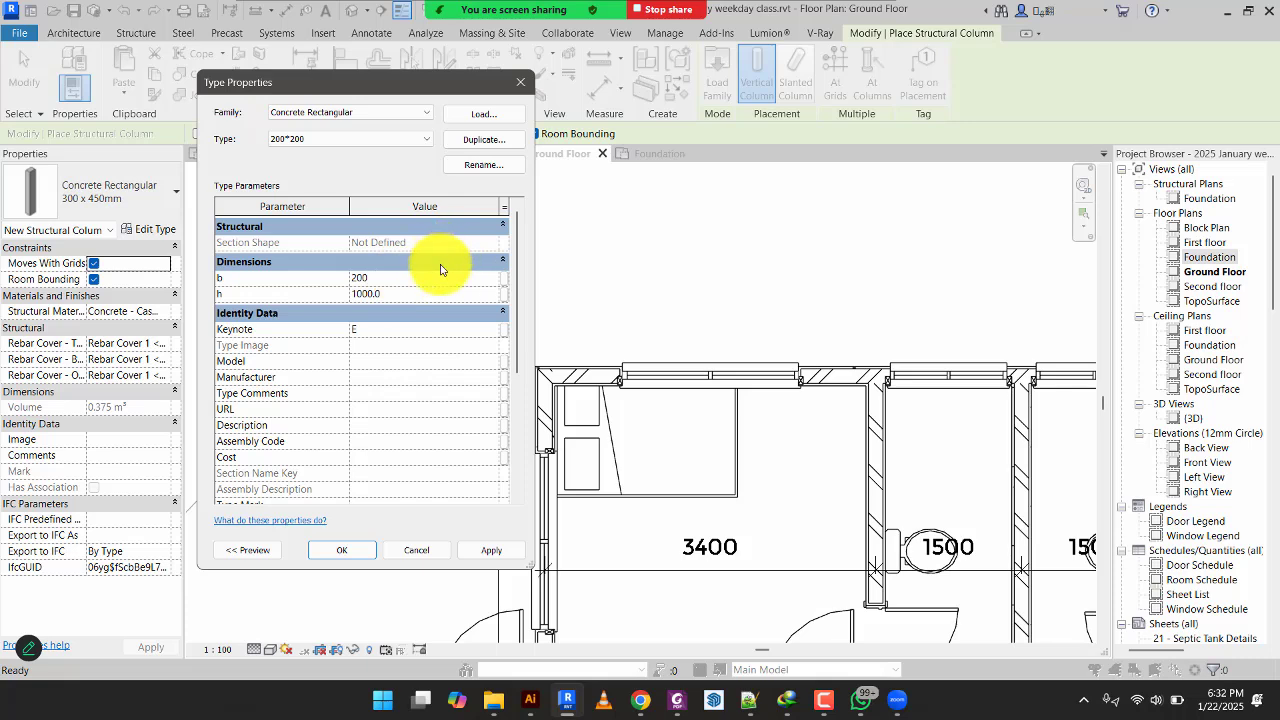
pyautogui.write('200')
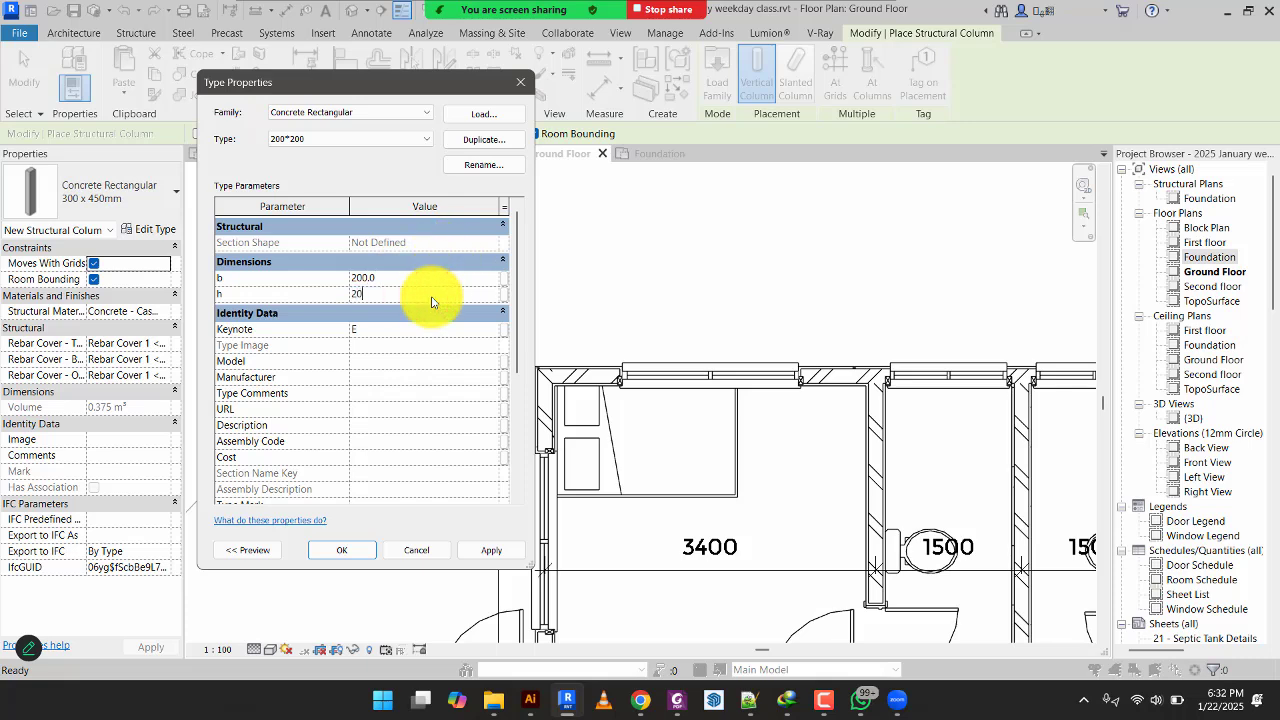
pyautogui.click(361, 556)
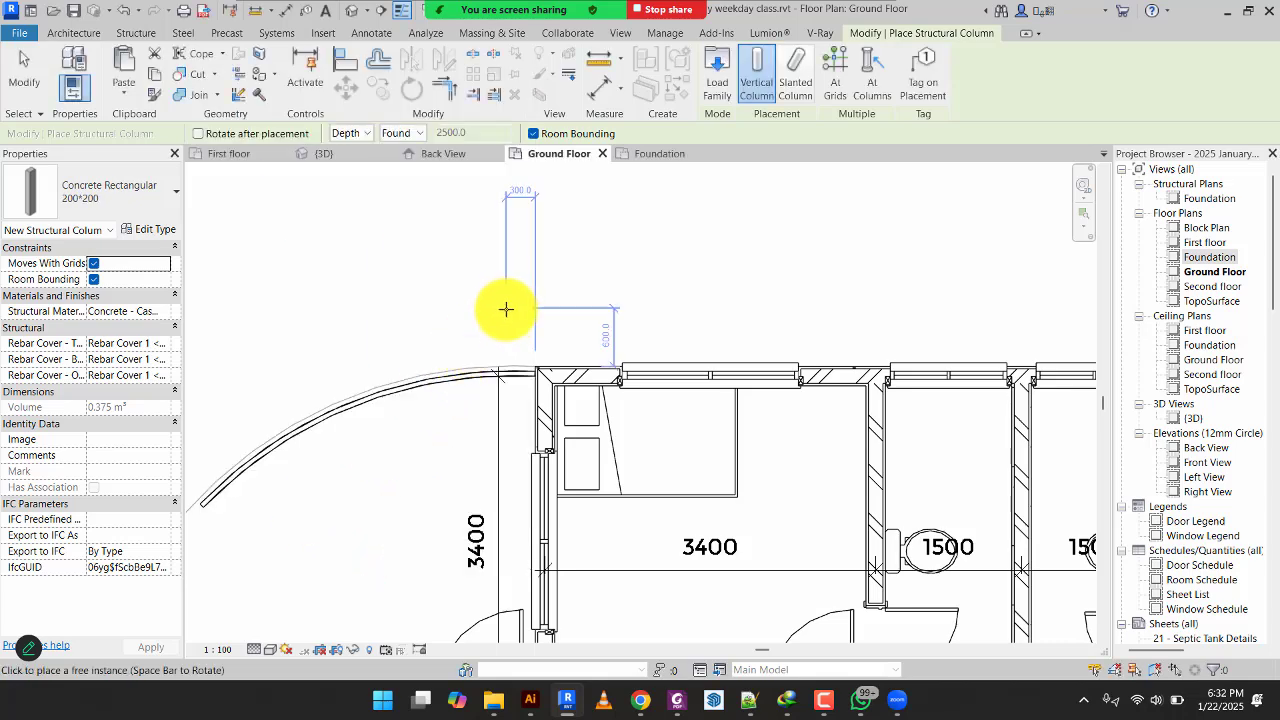
# Place a 200*200 column at the bedroom's exterior wall corner, where the curved balcony begins, and end column placement.
pyautogui.scroll(3, 509, 323)
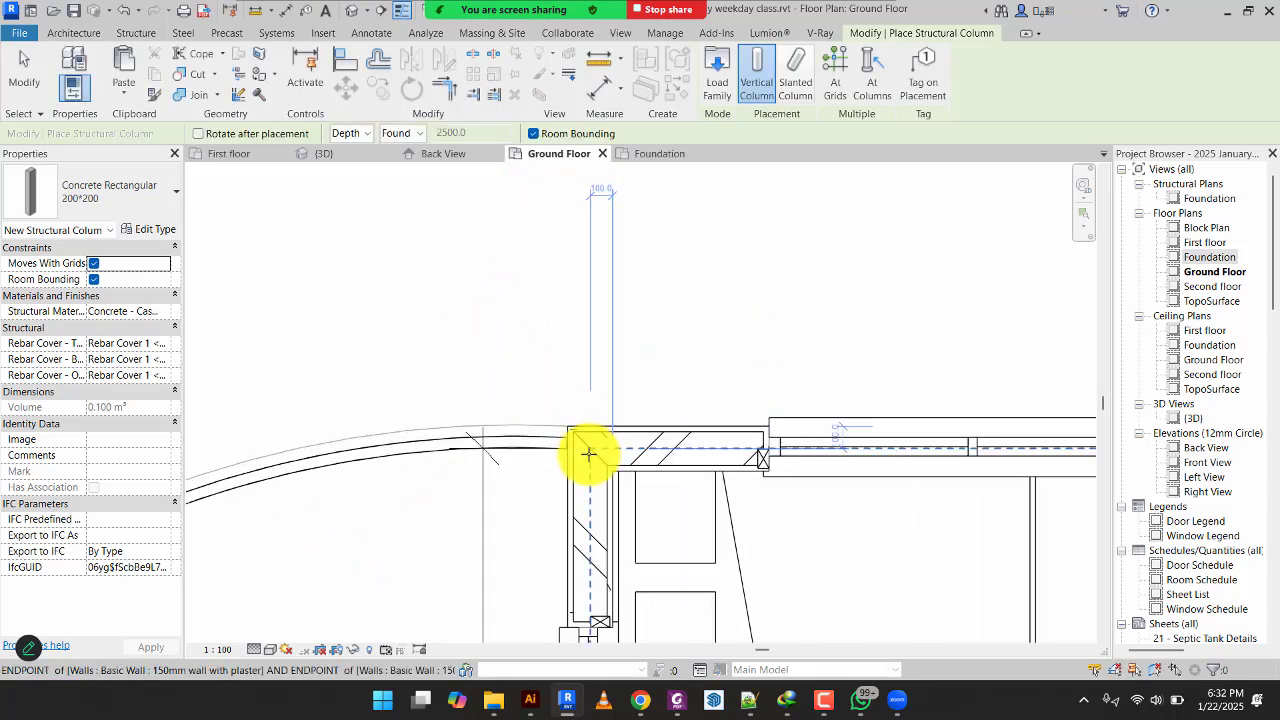
pyautogui.click(590, 450)
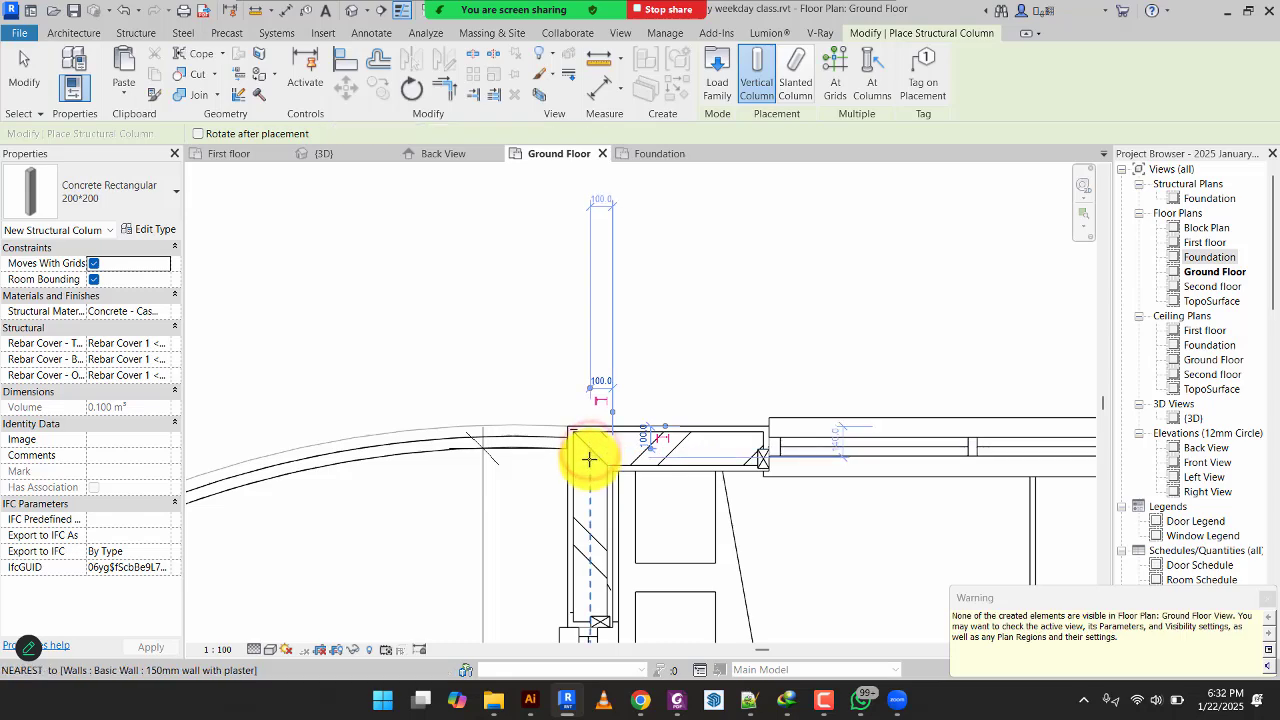
pyautogui.click(33, 77)
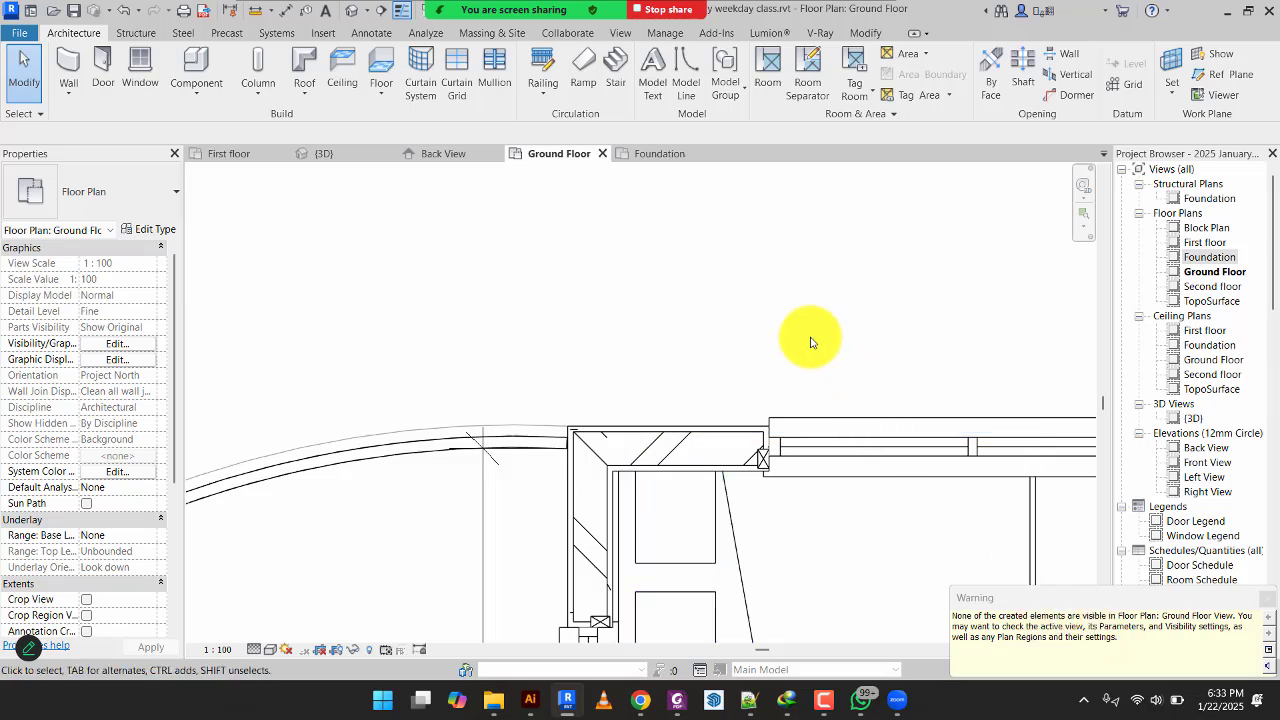
# Examine the new corner column in the 3D view from below and from the side against the level lines.
pyautogui.scroll(-3, 805, 340)
pyautogui.click(335, 154)
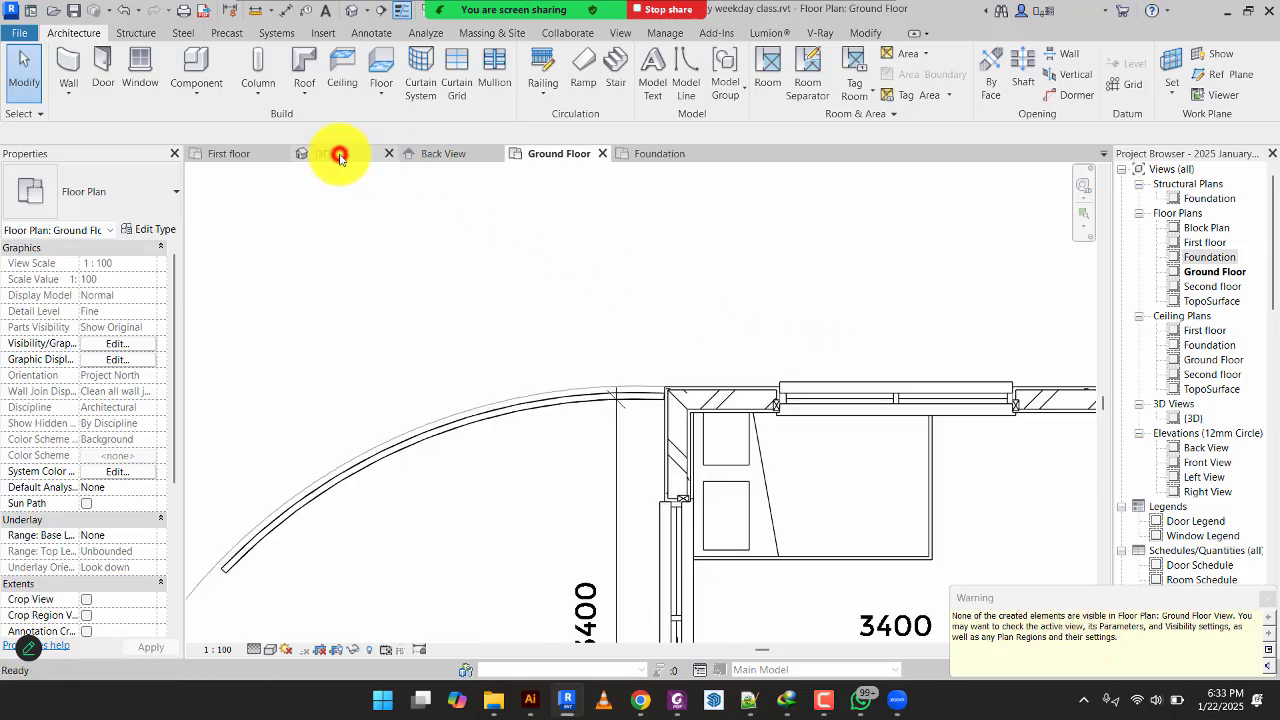
pyautogui.scroll(-3, 645, 500)
pyautogui.keyDown('shift'); pyautogui.moveTo(606, 552); pyautogui.dragTo(514, 557, button='middle'); pyautogui.keyUp('shift')
pyautogui.scroll(6, 509, 591)
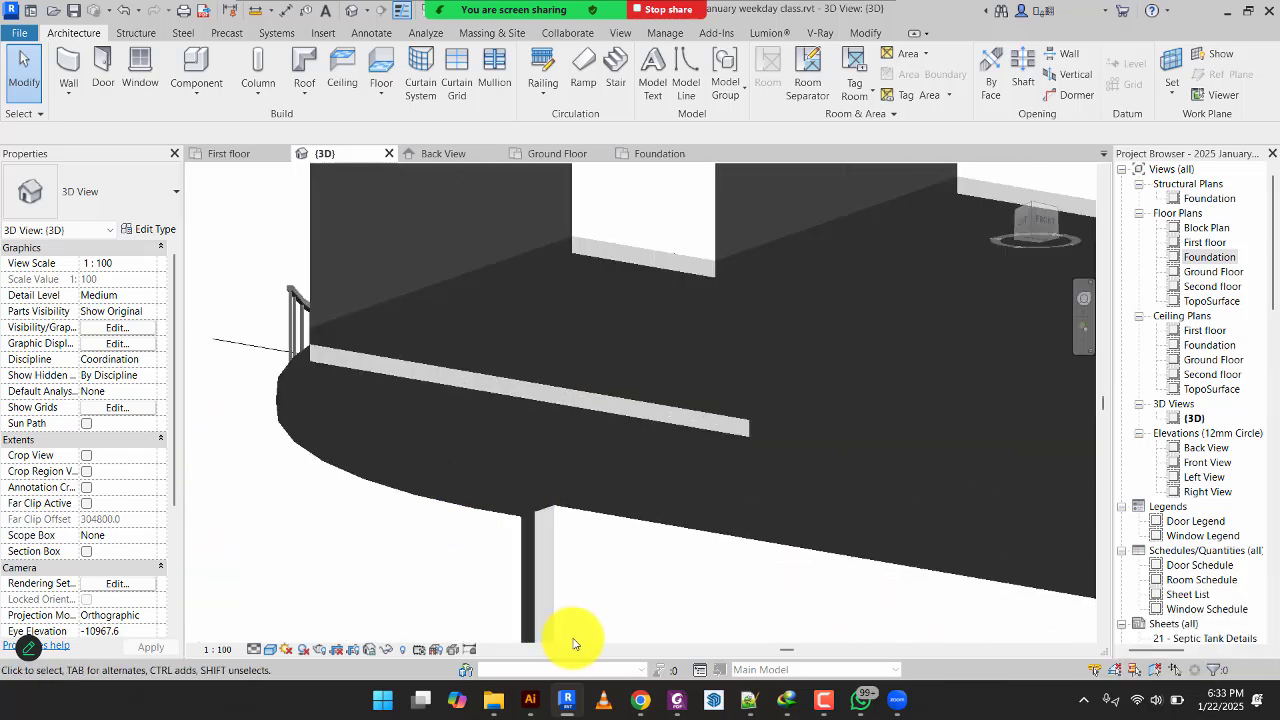
pyautogui.scroll(-5, 591, 608)
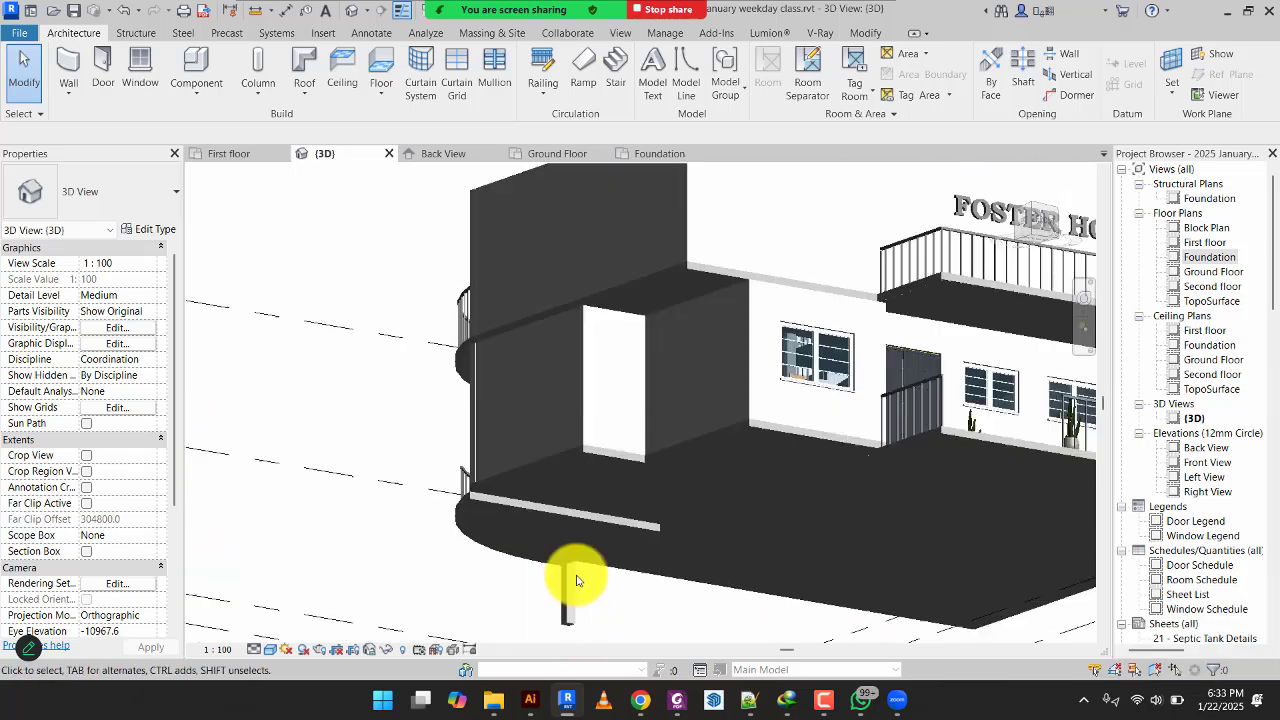
pyautogui.keyDown('shift'); pyautogui.moveTo(580, 580); pyautogui.dragTo(754, 611, button='middle'); pyautogui.keyUp('shift')
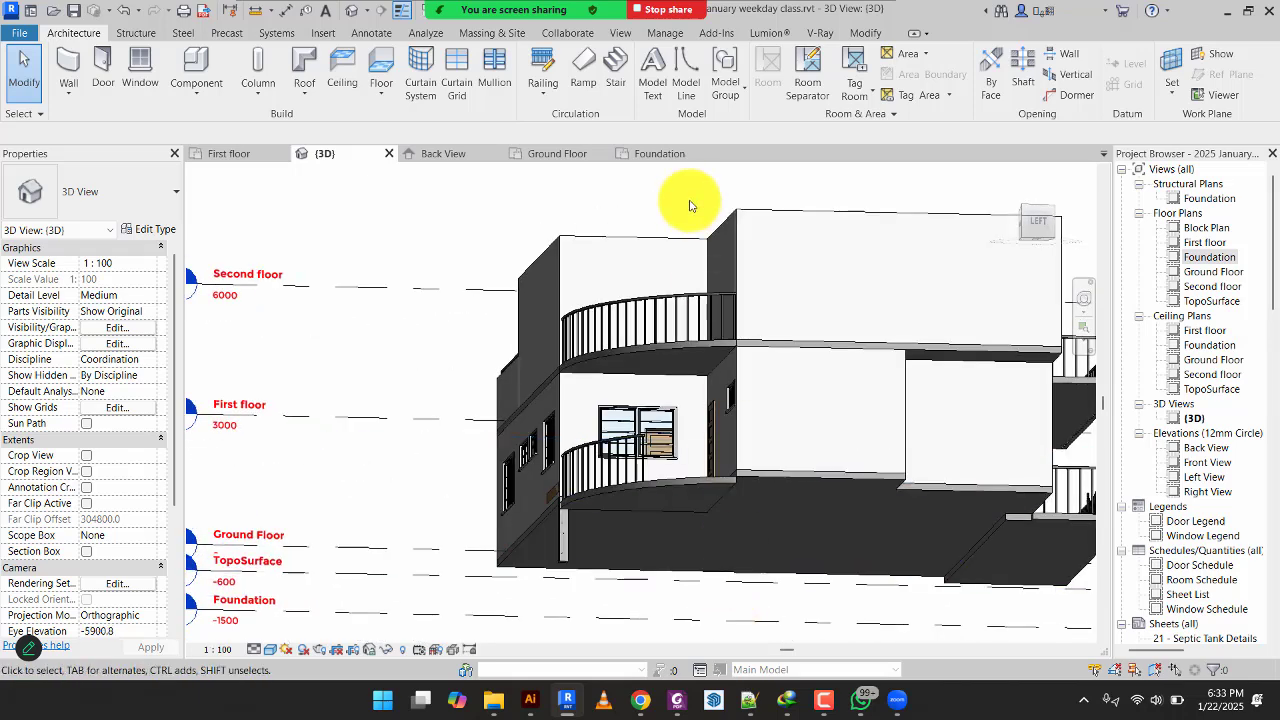
# In the Back View elevation, set the Foundation level's elevation to -1800.
pyautogui.click(441, 150)
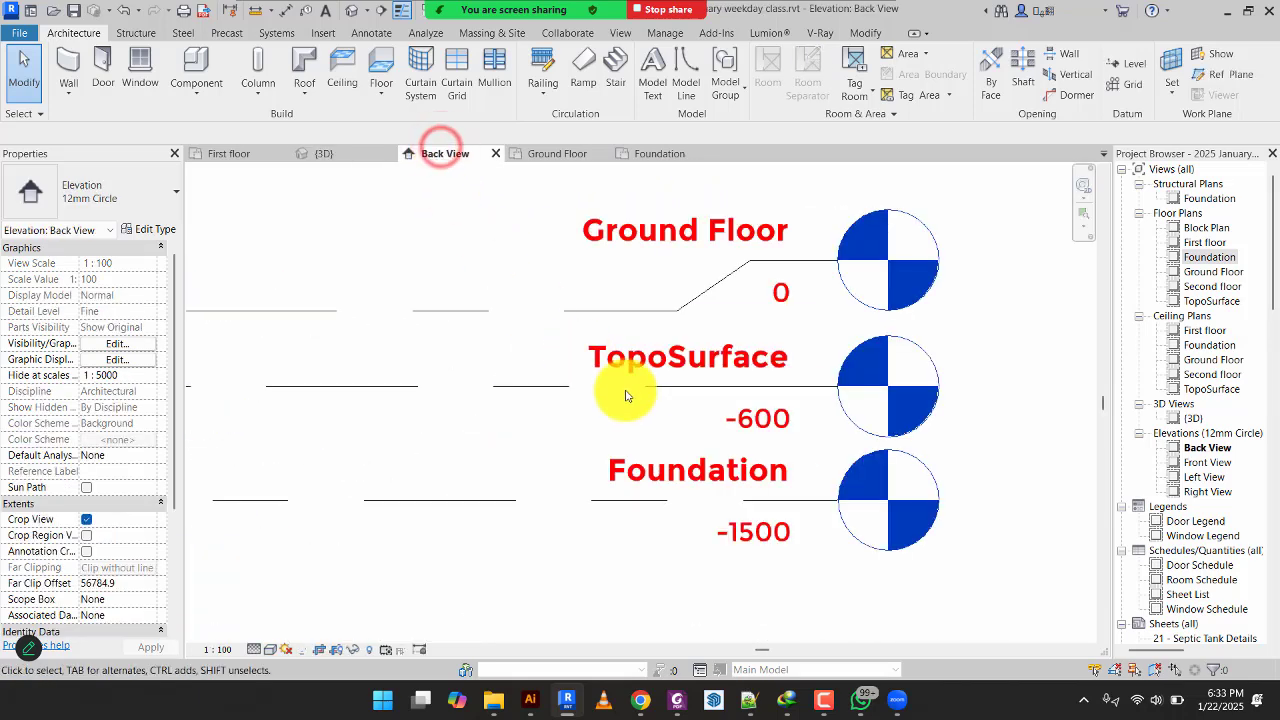
pyautogui.scroll(-5, 606, 423)
pyautogui.scroll(1, 521, 450)
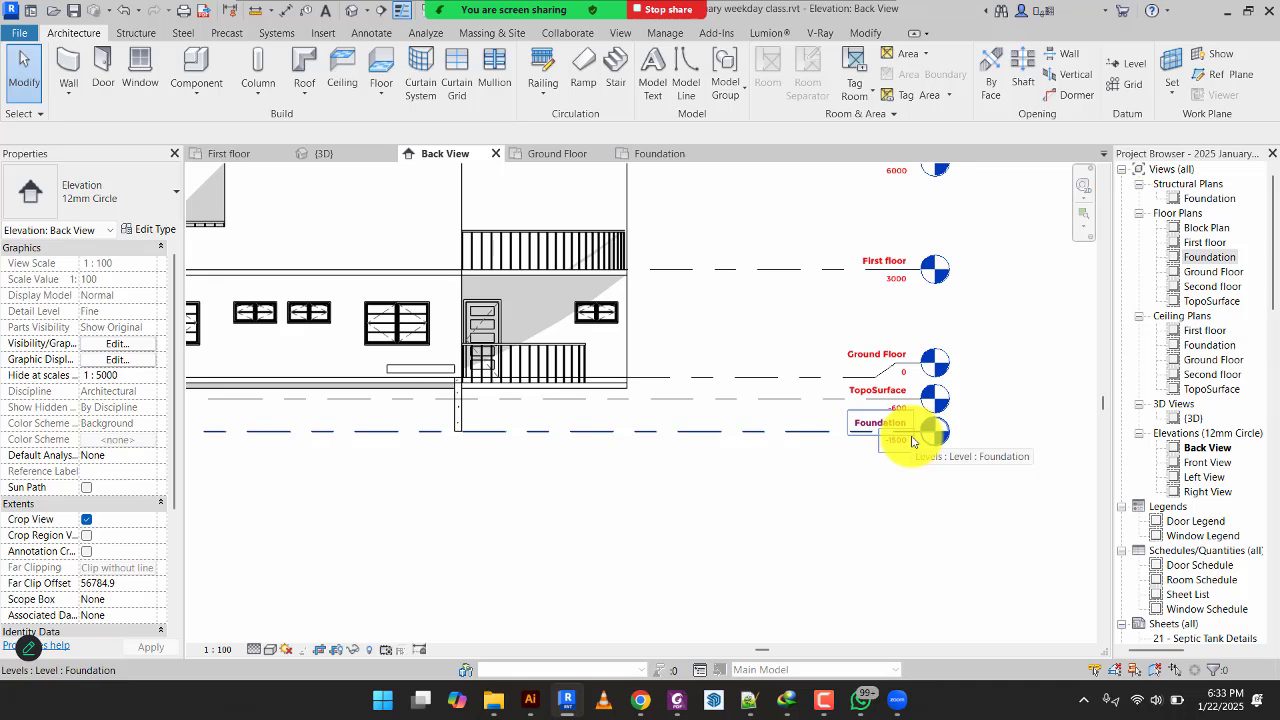
pyautogui.click(901, 451)
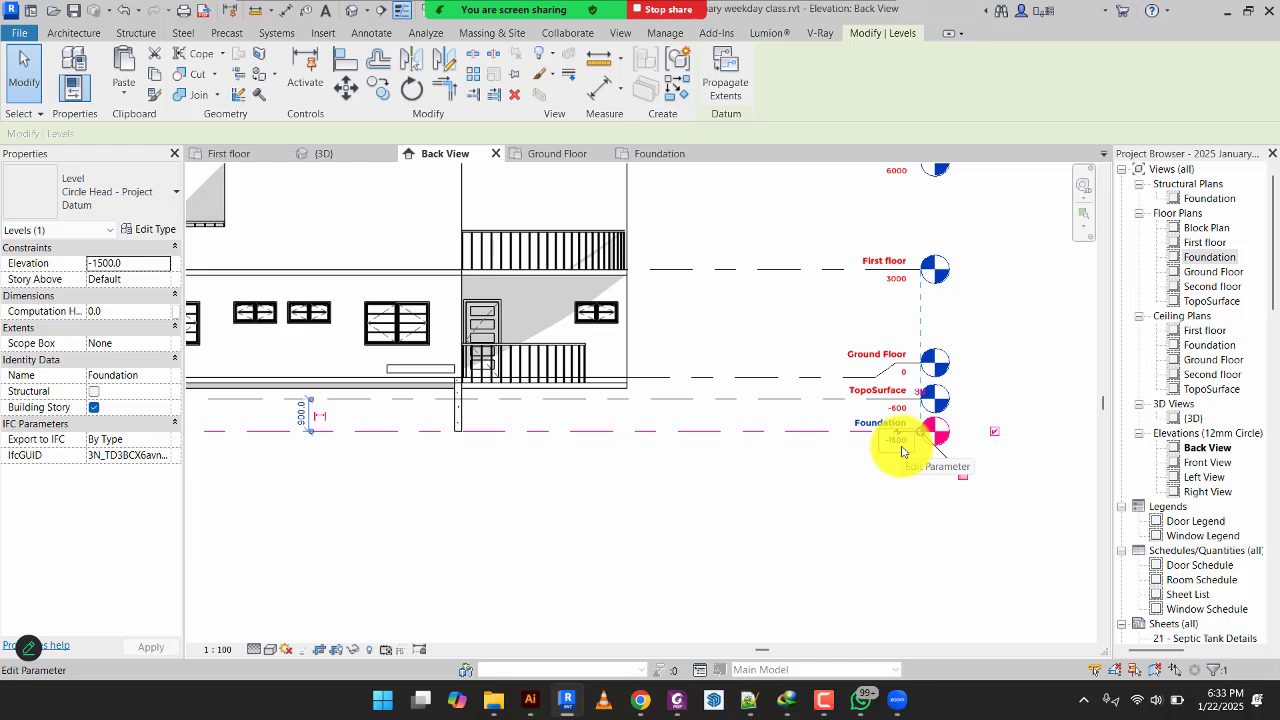
pyautogui.click(901, 449)
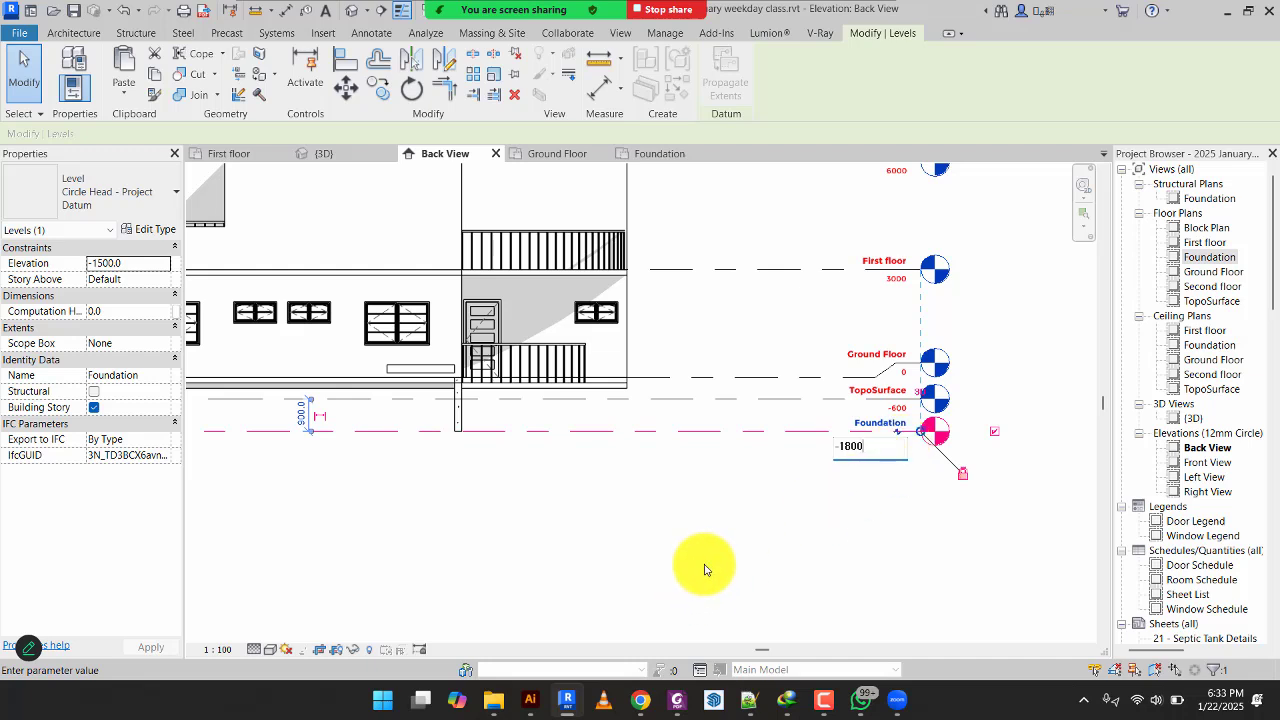
pyautogui.click(728, 545)
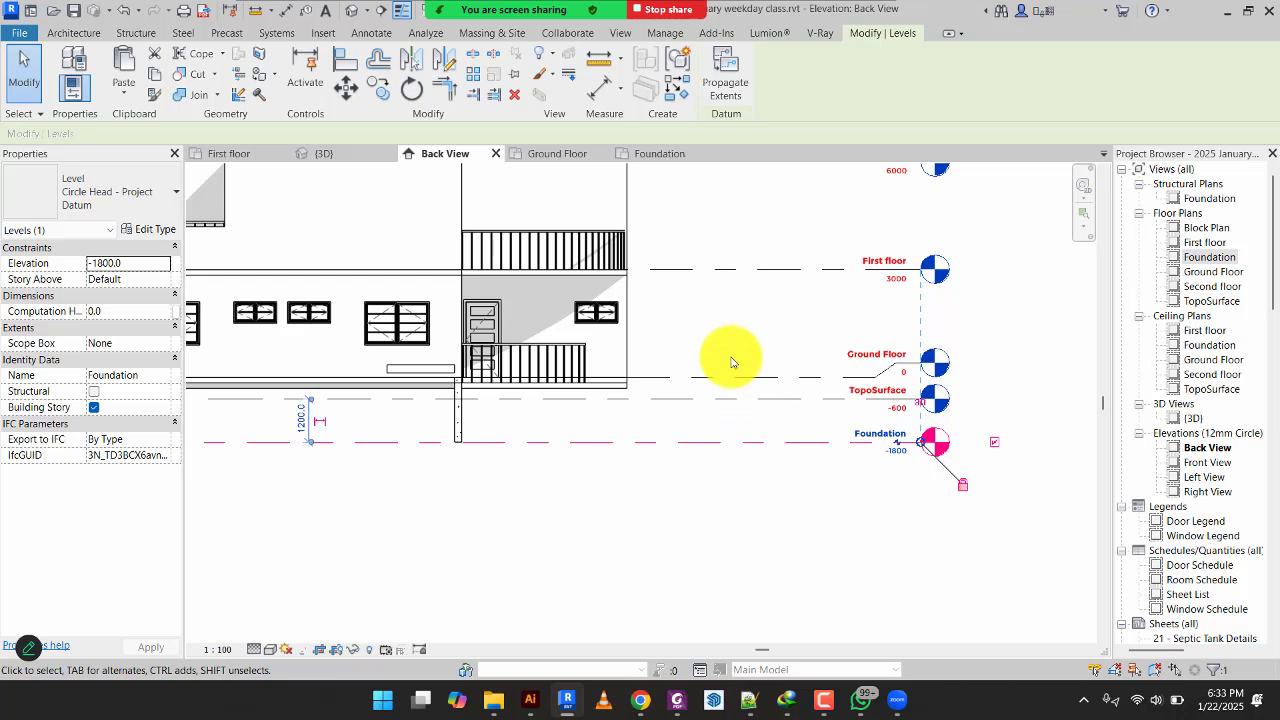
# In the Ground Floor plan, place 200*200 structural columns at the two exterior wall junctions on either side of the first toilet beside the corner bedroom.
pyautogui.click(580, 156)
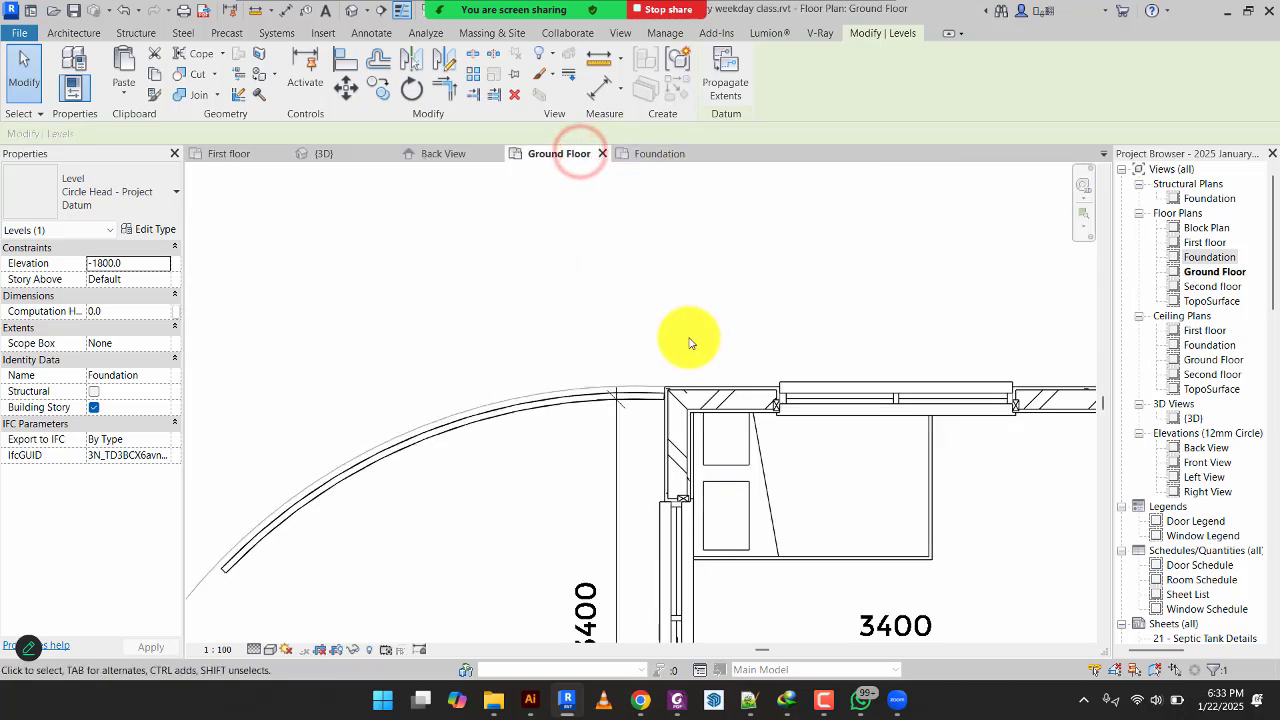
pyautogui.scroll(-2, 660, 336)
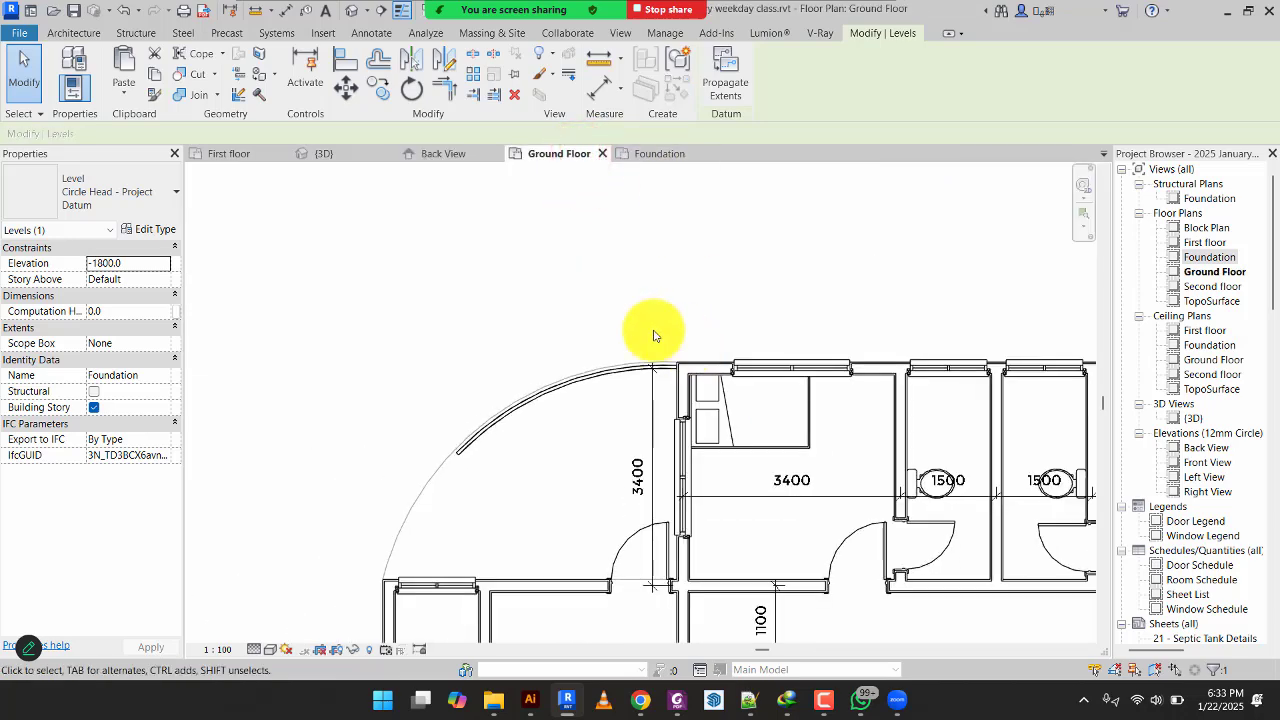
pyautogui.click(74, 33)
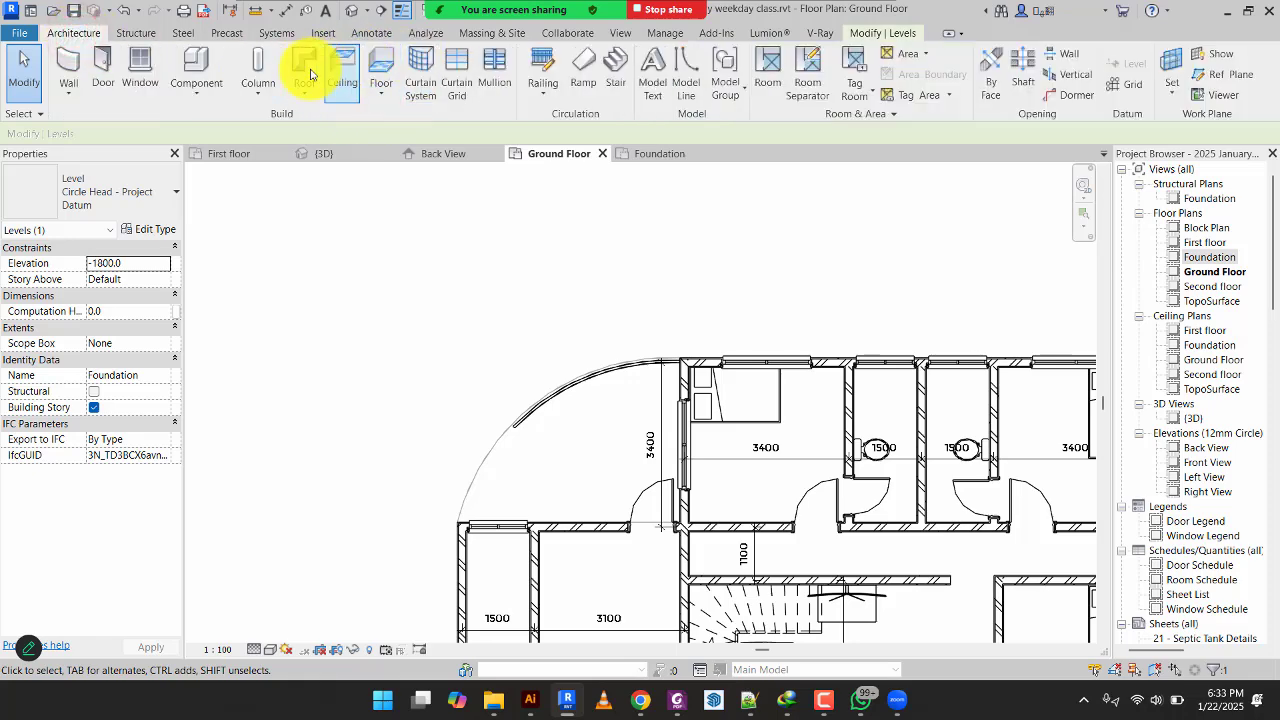
pyautogui.click(258, 96)
pyautogui.click(285, 122)
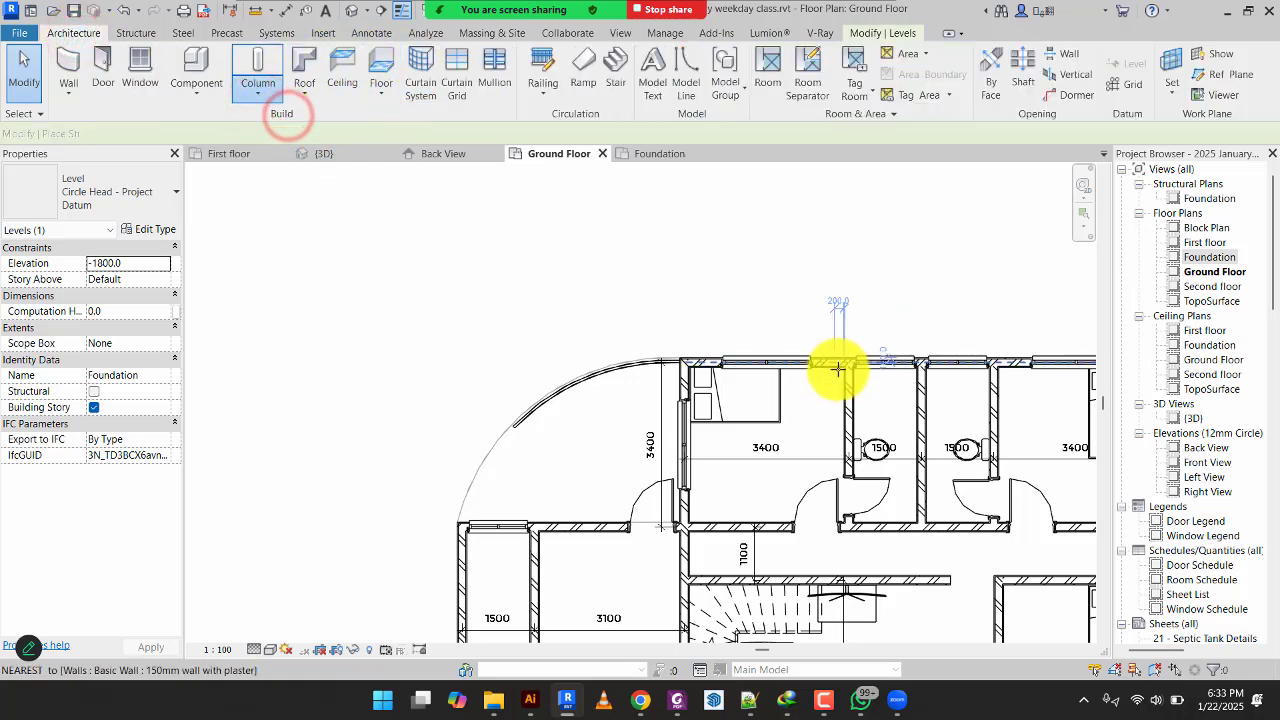
pyautogui.scroll(2, 849, 354)
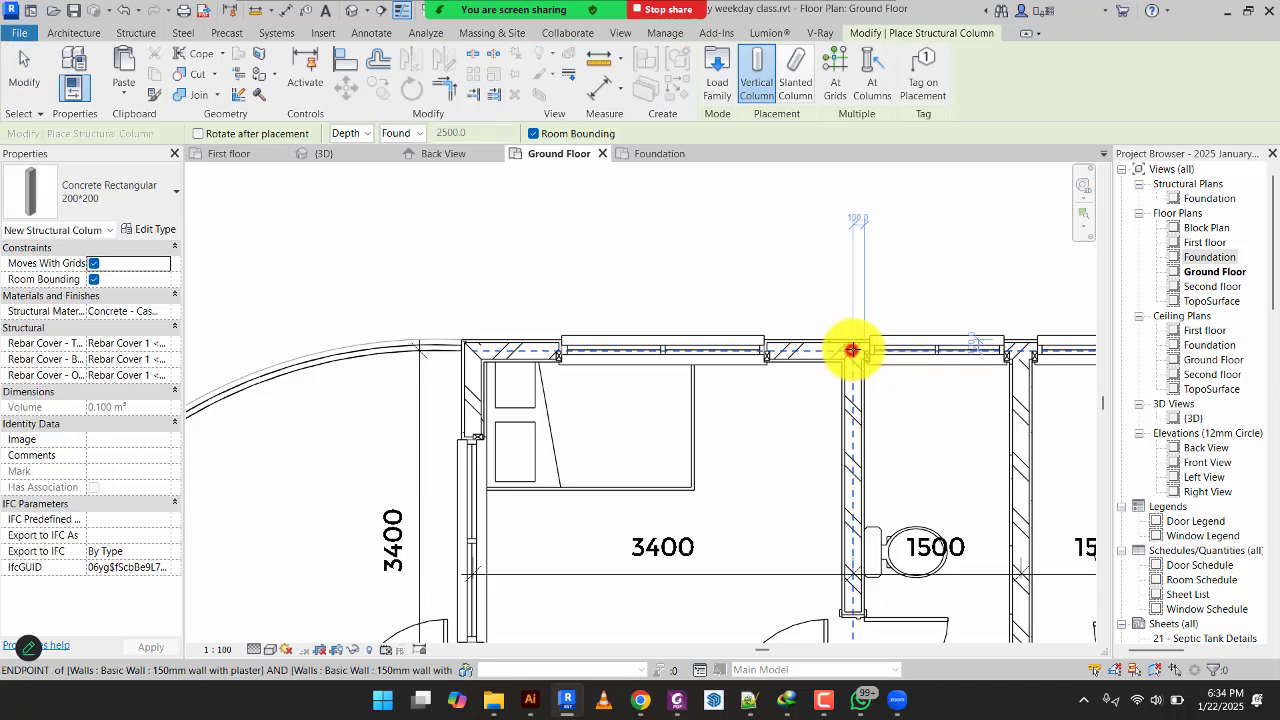
pyautogui.click(851, 349)
pyautogui.click(1015, 350)
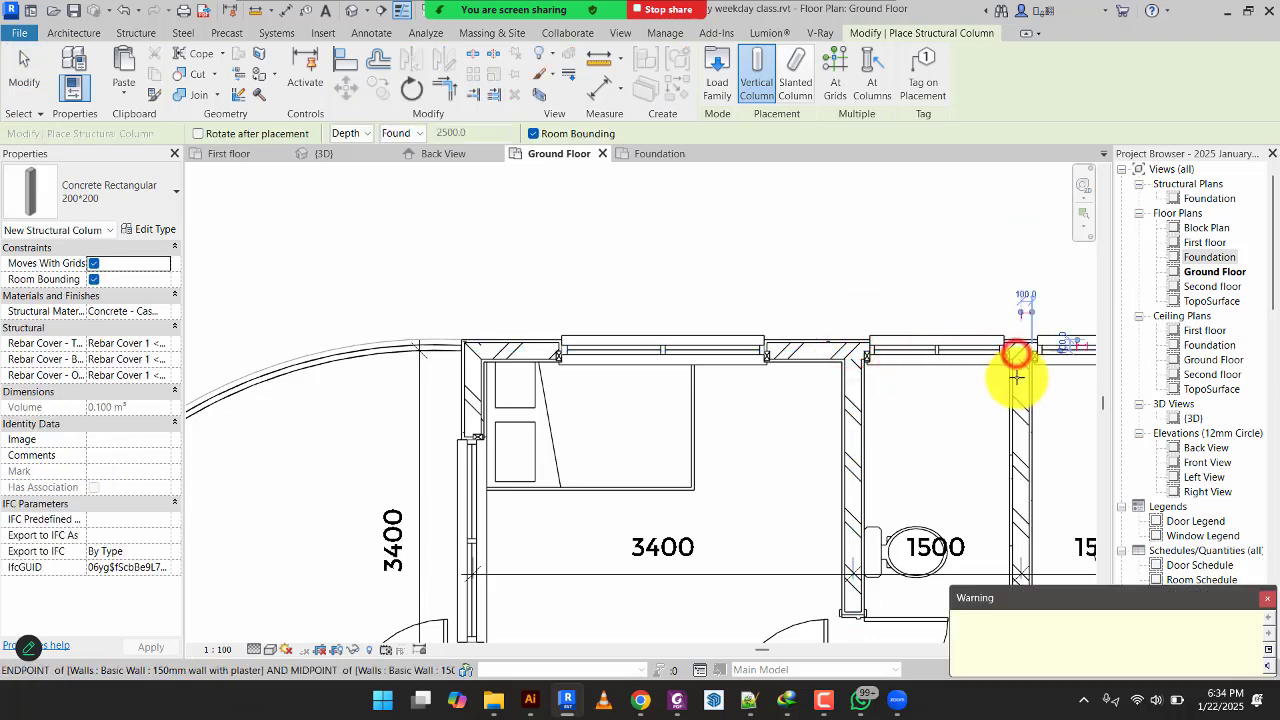
# Place 200*200 columns on the exterior walls at the second toilet's bedroom-side junction, that bedroom's outer corner and both corridor wall junctions.
pyautogui.scroll(-3, 614, 431)
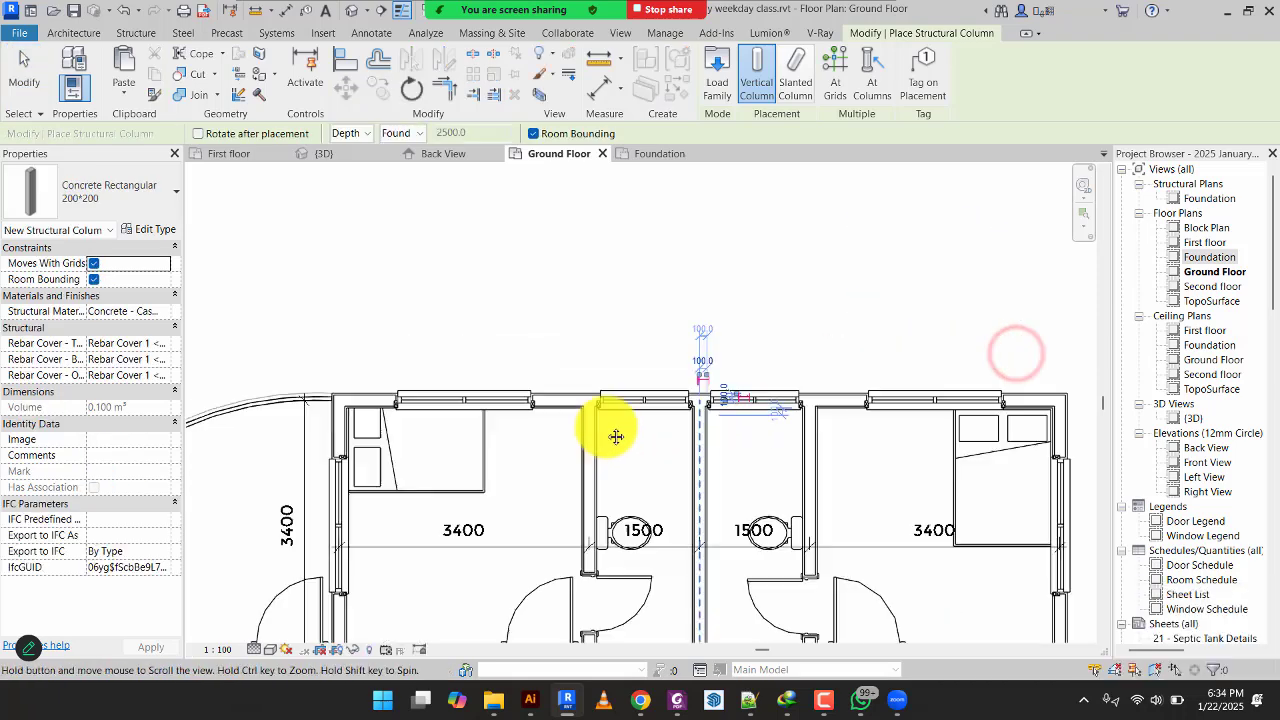
pyautogui.click(686, 411)
pyautogui.click(937, 410)
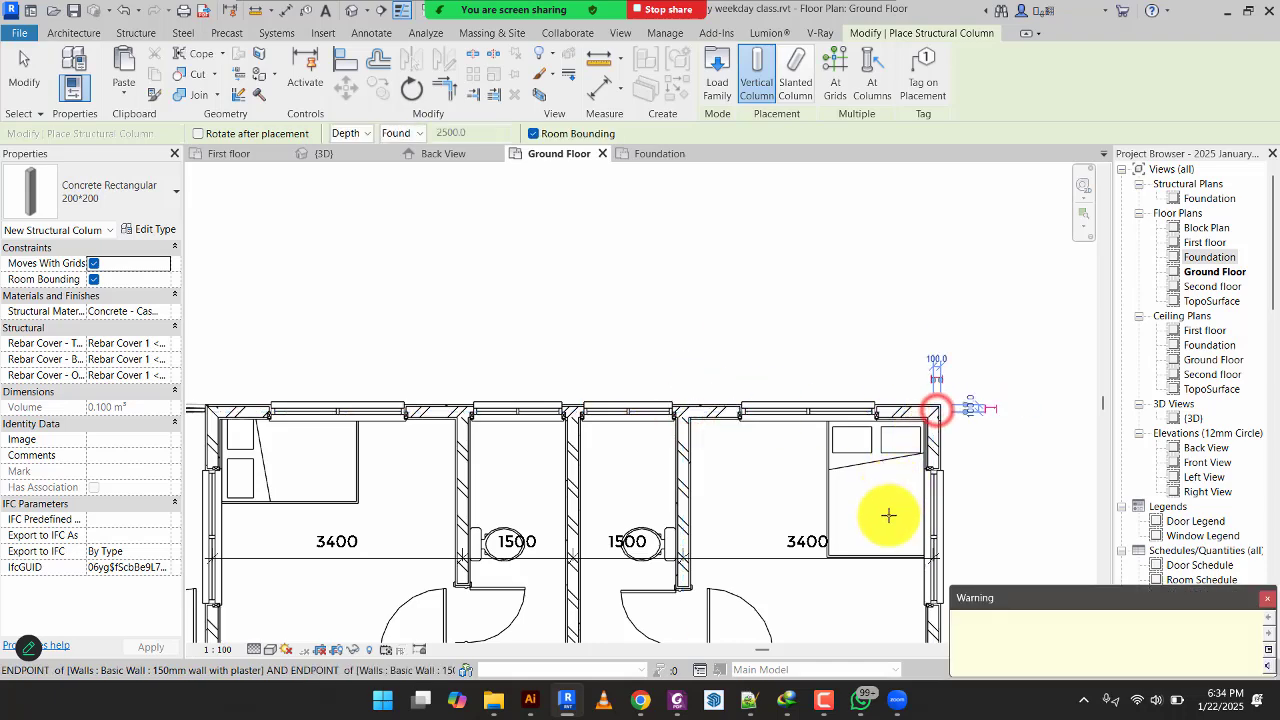
pyautogui.scroll(-3, 871, 357)
pyautogui.scroll(3, 863, 371)
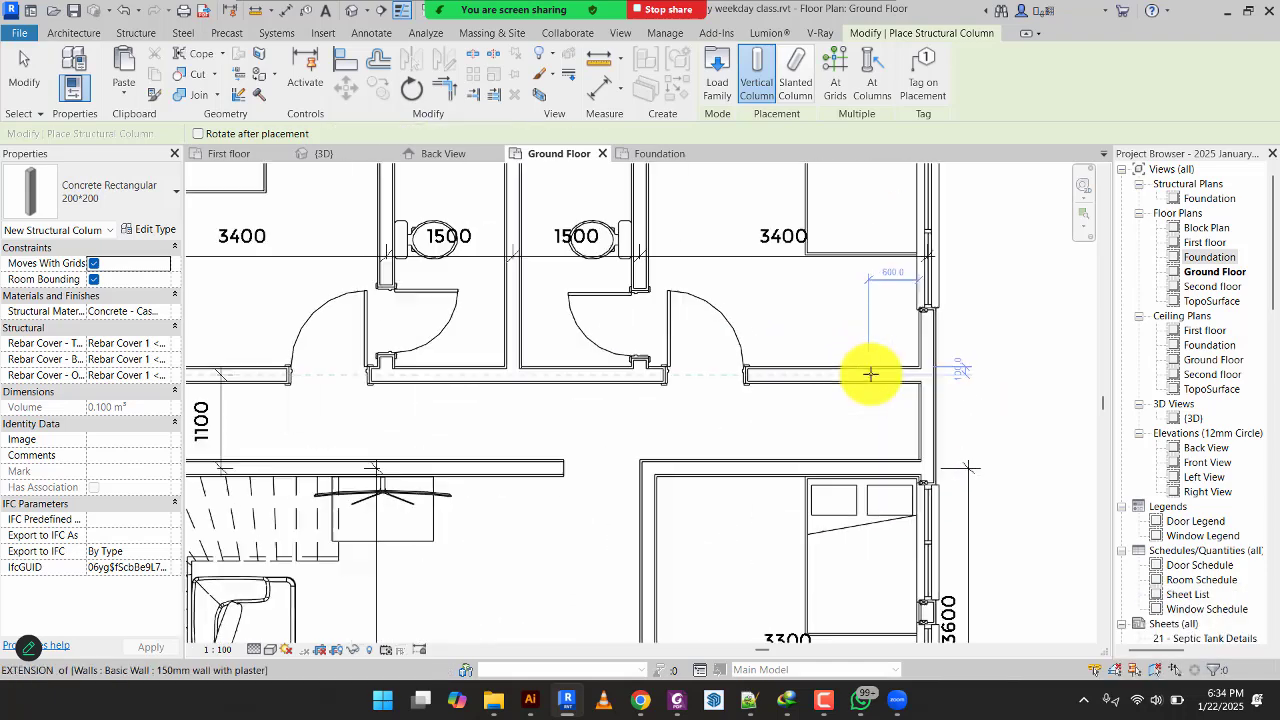
pyautogui.click(927, 373)
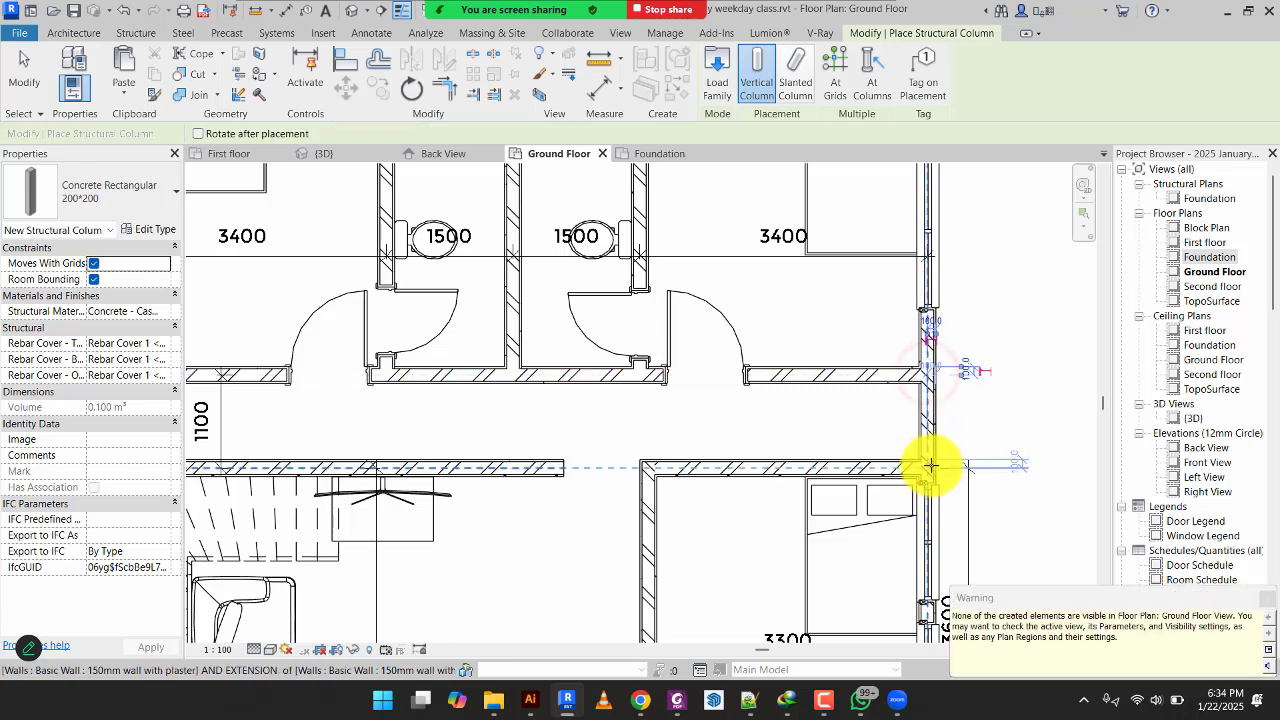
pyautogui.click(929, 466)
# Place 200*200 columns at the four corners of the bathroom beside the 3300-wide bedroom and at that bedroom's inner corner by the corridor.
pyautogui.scroll(-3, 938, 438)
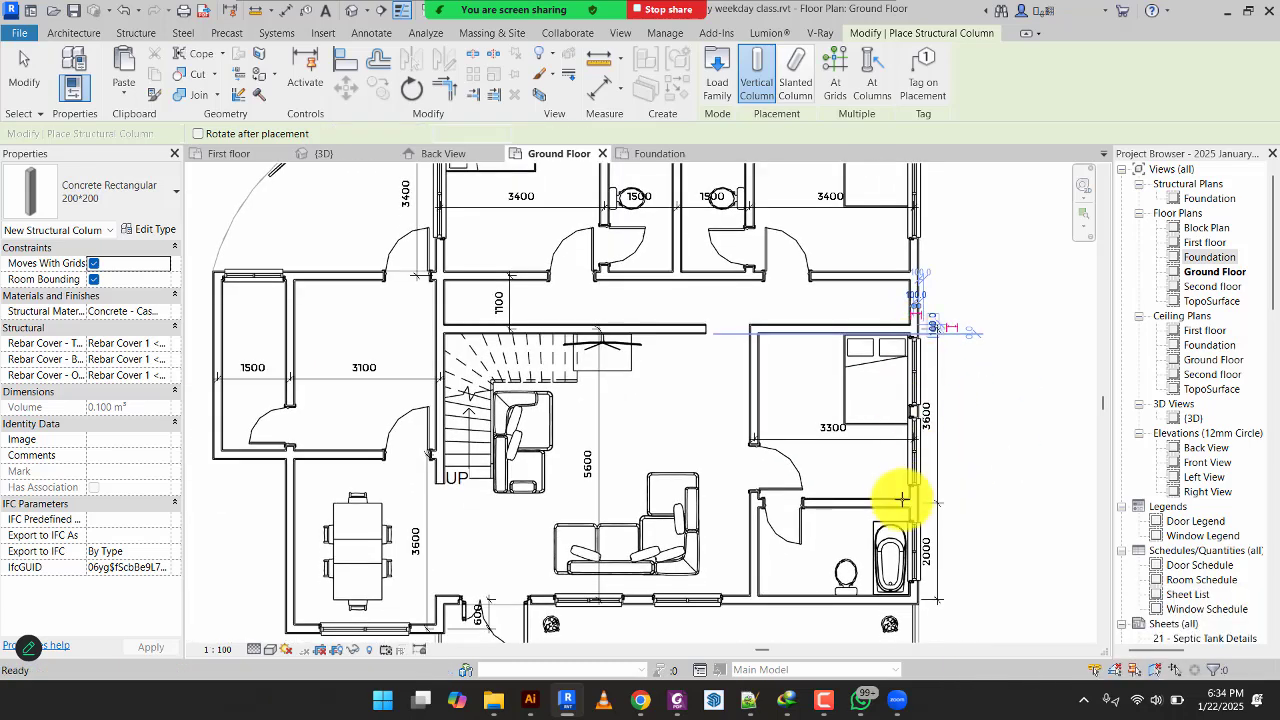
pyautogui.scroll(3, 910, 497)
pyautogui.click(910, 497)
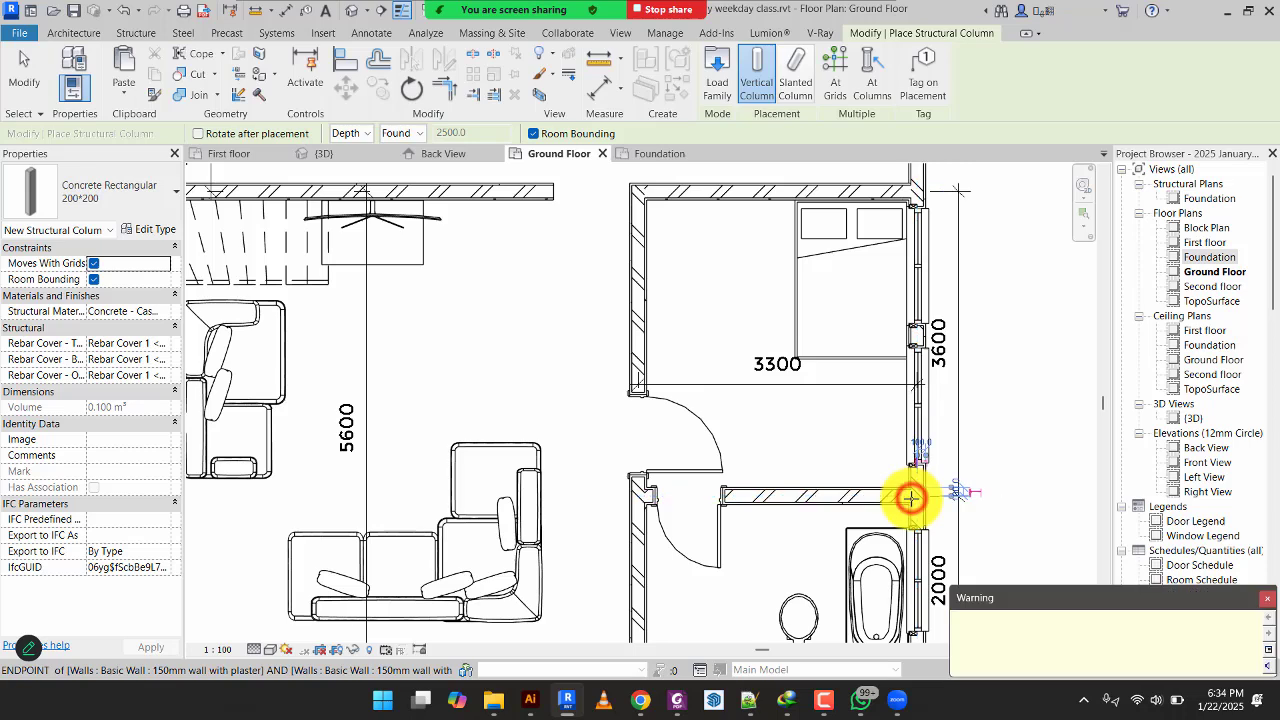
pyautogui.scroll(-2, 918, 430)
pyautogui.scroll(3, 887, 546)
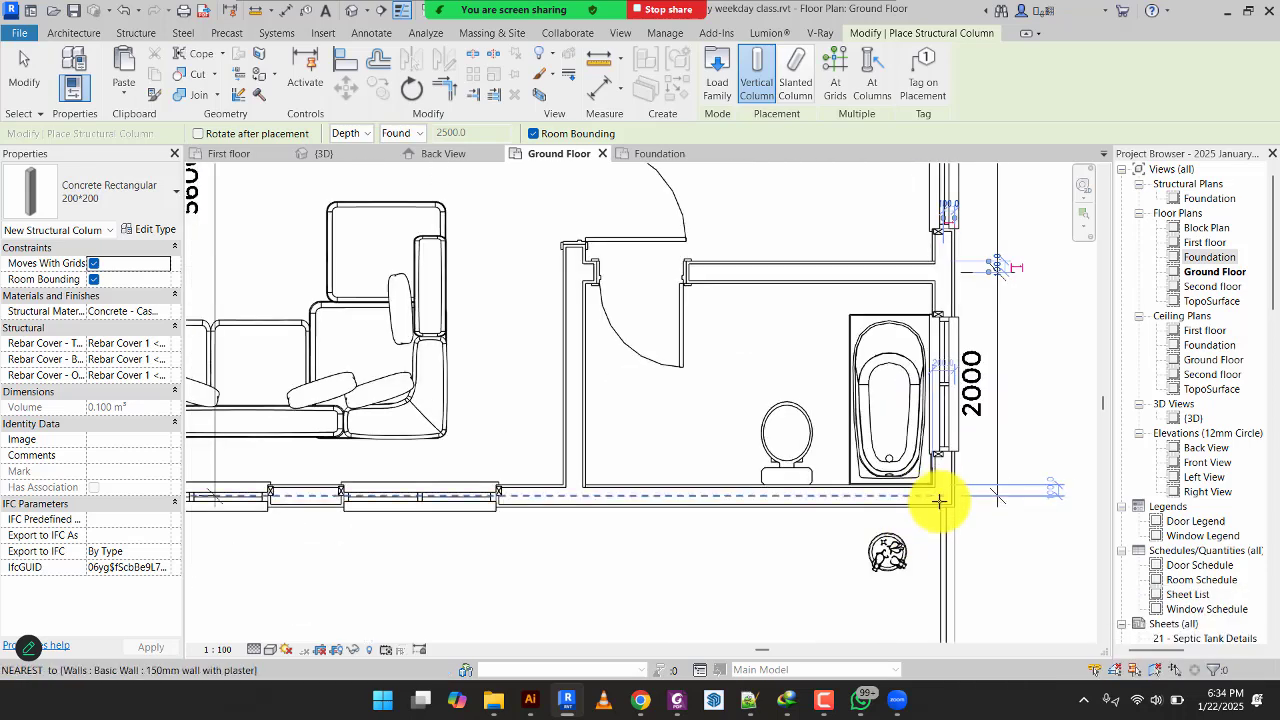
pyautogui.click(941, 494)
pyautogui.click(577, 490)
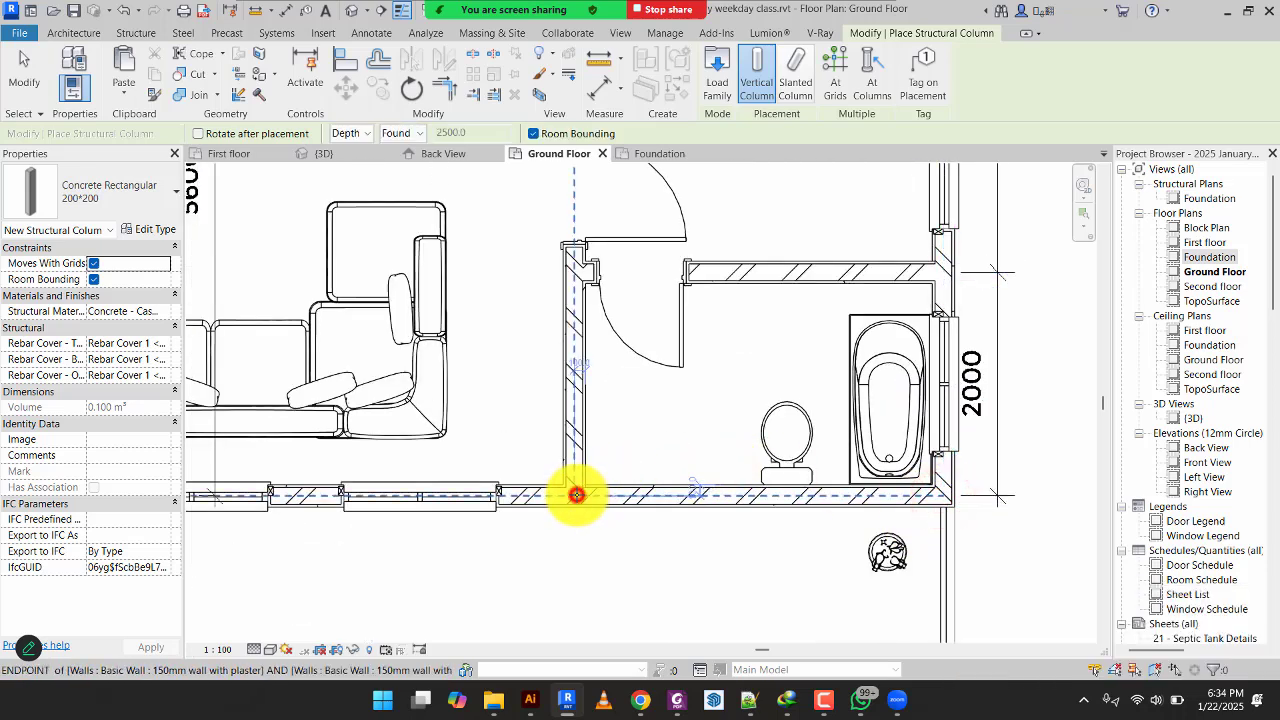
pyautogui.click(579, 269)
pyautogui.scroll(-3, 674, 477)
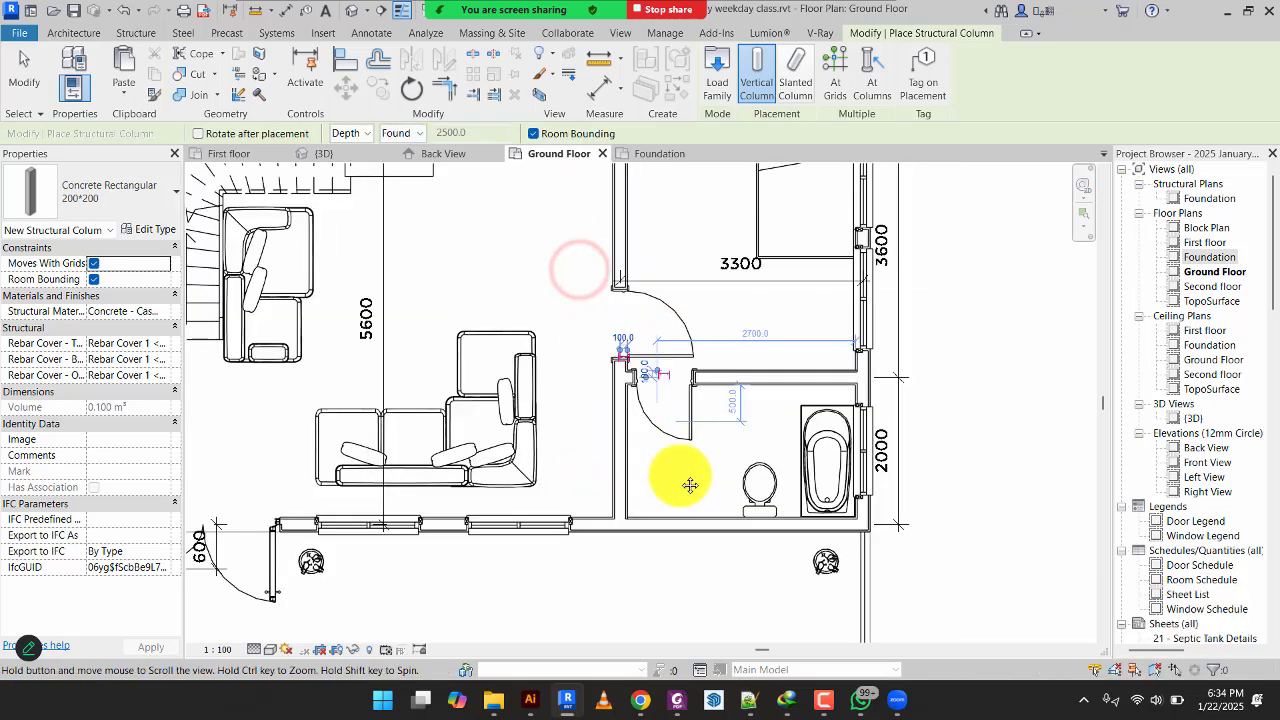
pyautogui.click(662, 196)
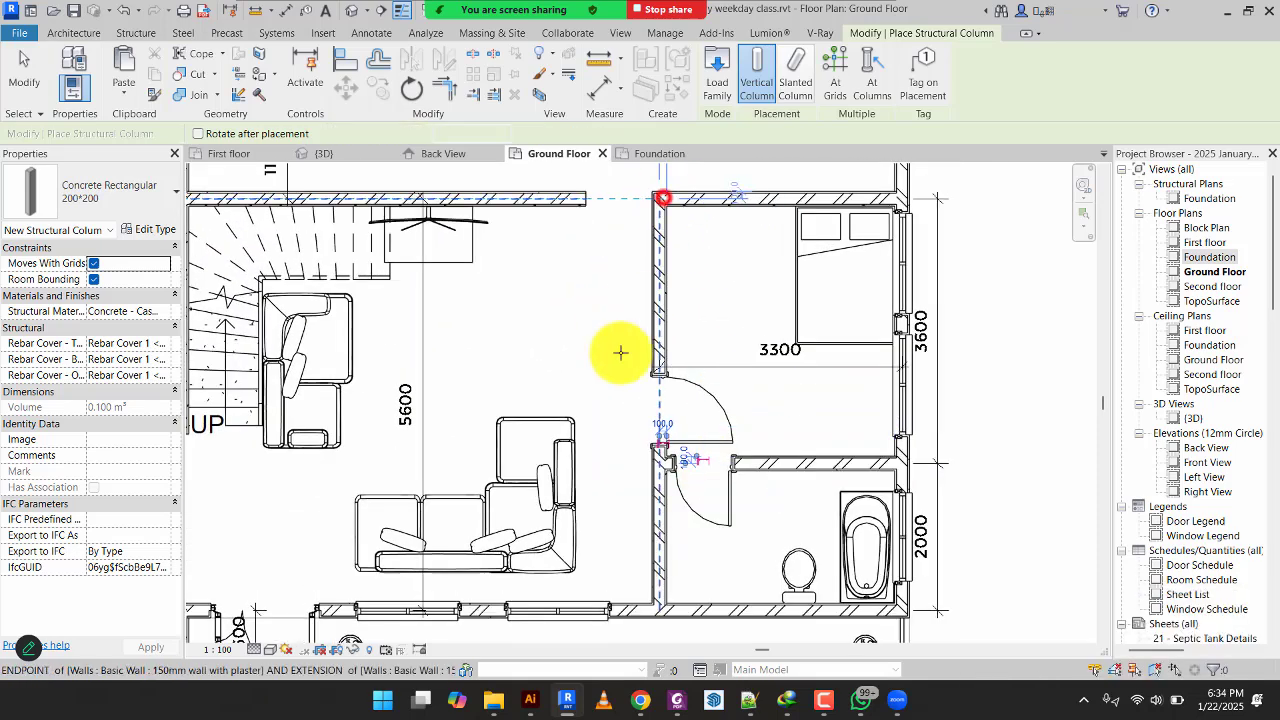
# Place 200*200 columns at the wall corner beside the entrance door and at both front corners of the dining area.
pyautogui.moveTo(695, 476); pyautogui.dragTo(822, 308, button='middle')
pyautogui.scroll(3, 457, 400)
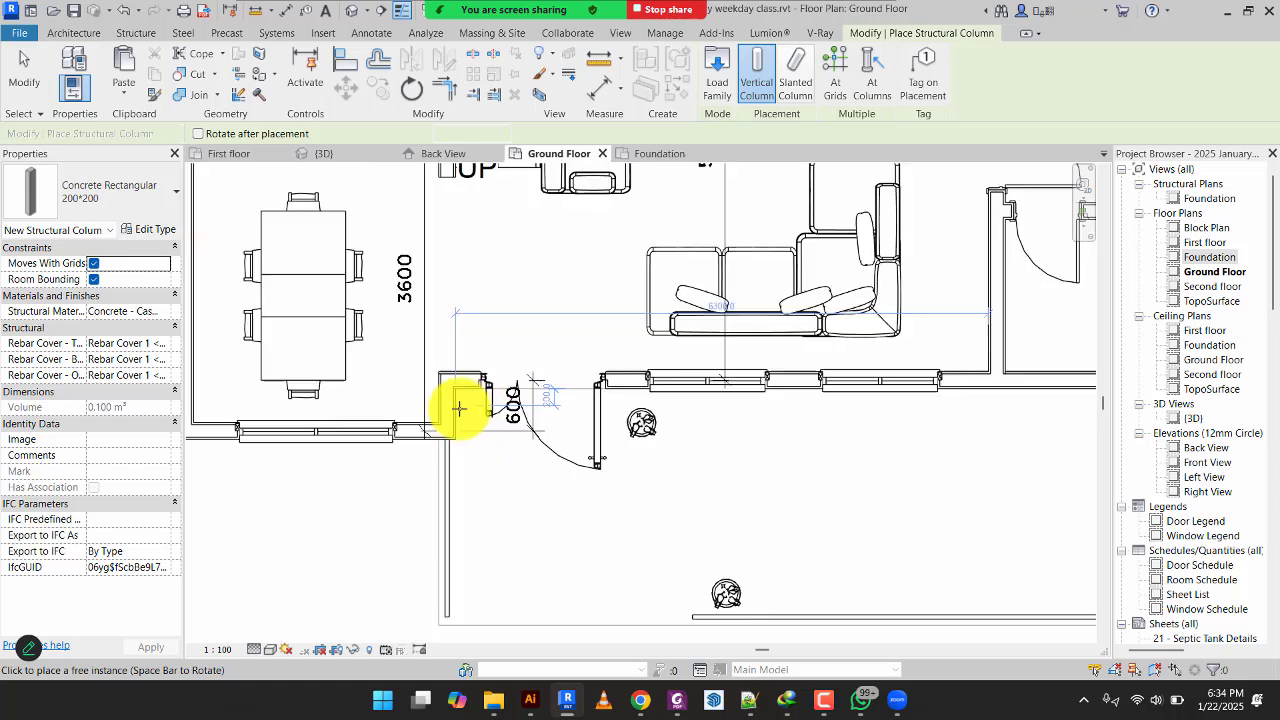
pyautogui.click(449, 366)
pyautogui.moveTo(694, 450); pyautogui.dragTo(915, 488, button='middle')
pyautogui.scroll(-2, 910, 488)
pyautogui.scroll(2, 765, 483)
pyautogui.click(741, 489)
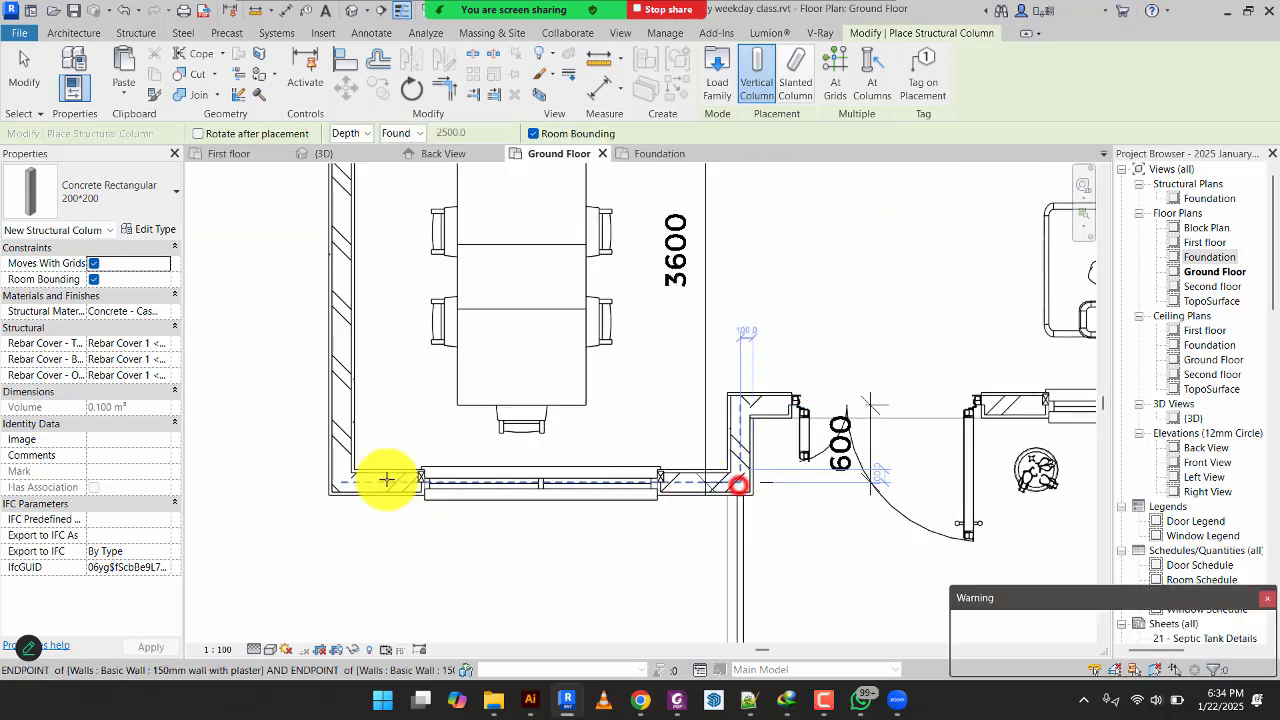
pyautogui.click(339, 482)
# Place 200*200 columns at the wall corners and junctions around the 1500 and 3100 wide rooms behind the dining area, up to the staircase wall.
pyautogui.scroll(-2, 434, 463)
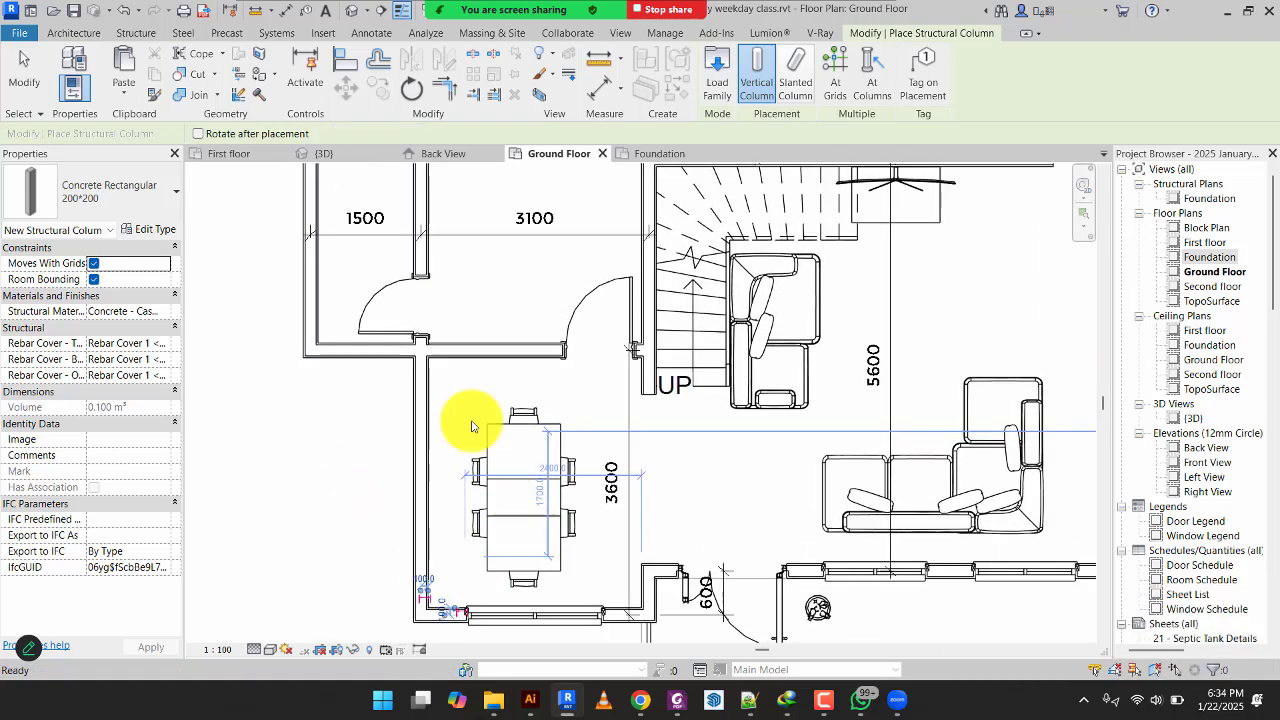
pyautogui.click(421, 352)
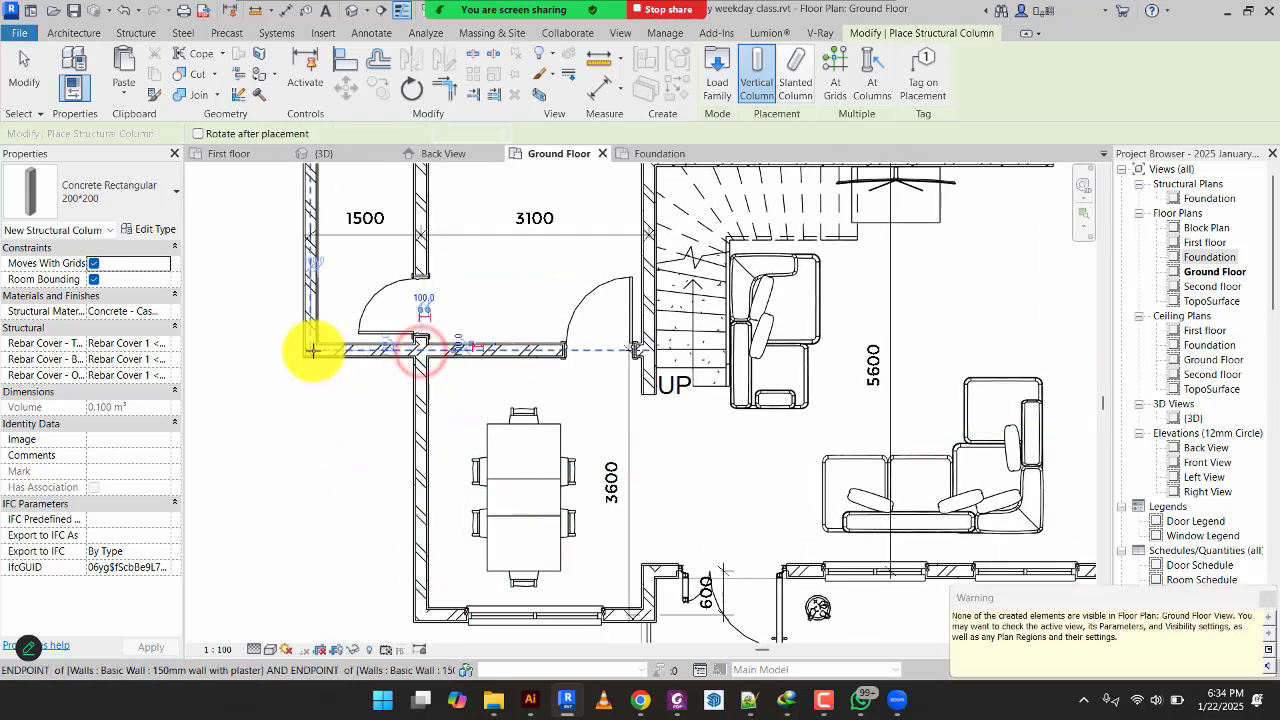
pyautogui.click(313, 350)
pyautogui.scroll(-2, 534, 345)
pyautogui.moveTo(535, 345); pyautogui.dragTo(549, 490, button='middle')
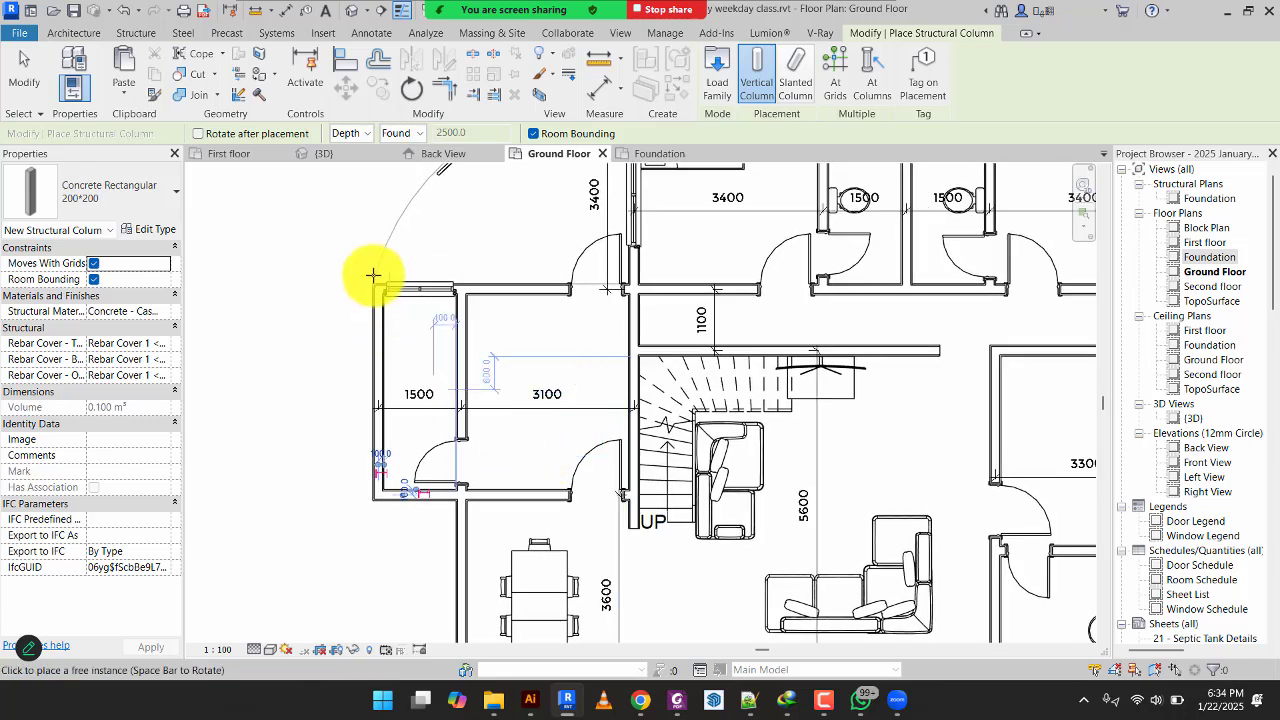
pyautogui.scroll(2, 372, 277)
pyautogui.click(379, 294)
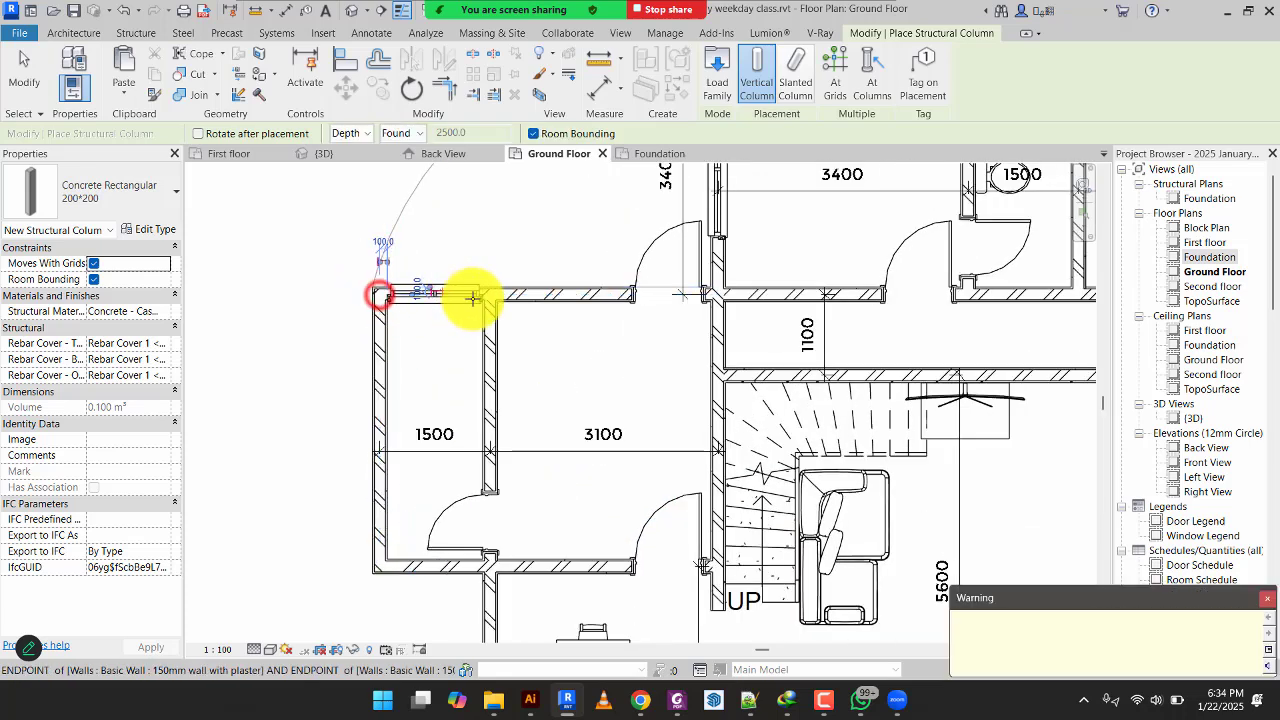
pyautogui.click(491, 294)
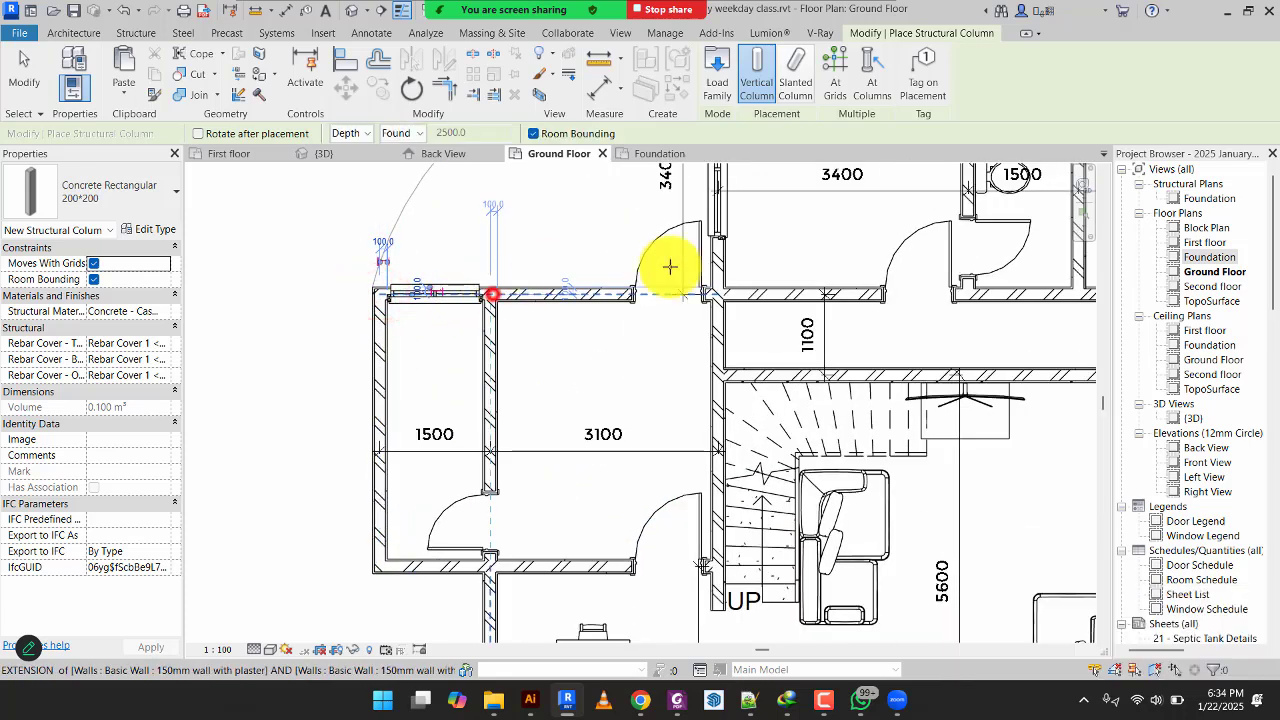
pyautogui.click(720, 293)
pyautogui.click(716, 568)
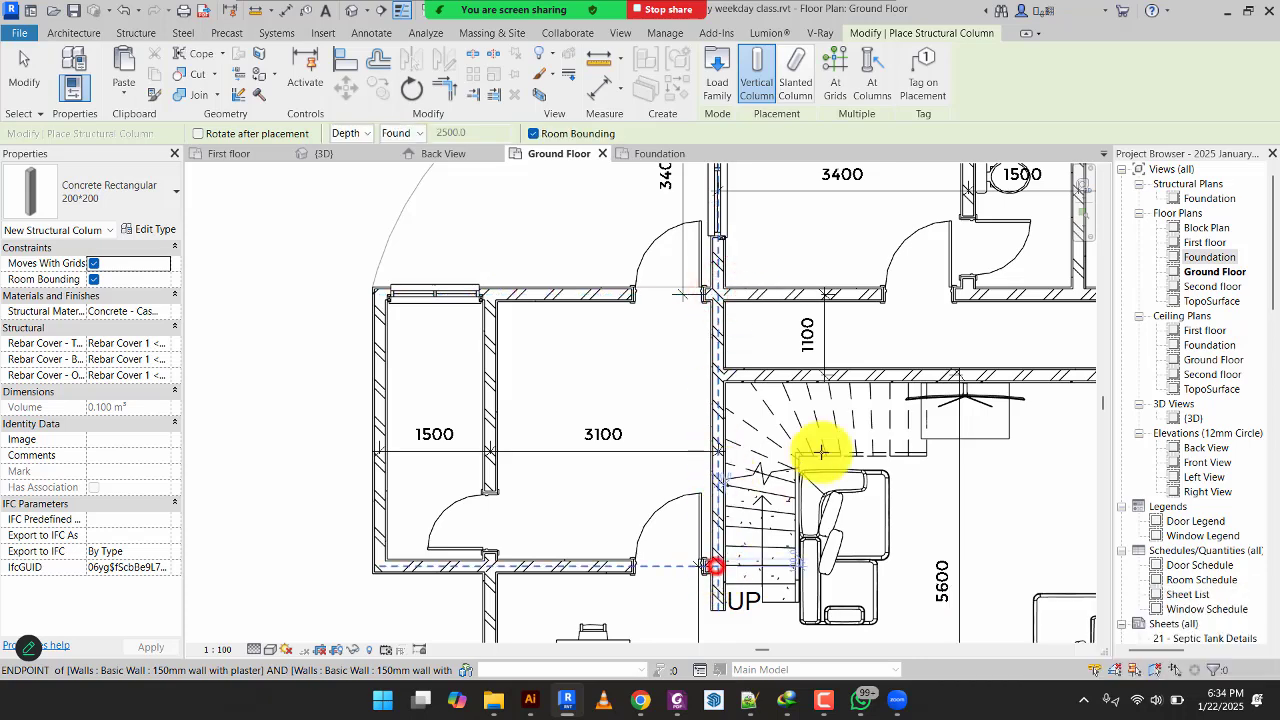
# Place 200*200 columns where the three toilet walls meet the corridor wall and on the staircase wall opposite the first one, ending column placement.
pyautogui.moveTo(948, 348); pyautogui.dragTo(568, 469, button='middle')
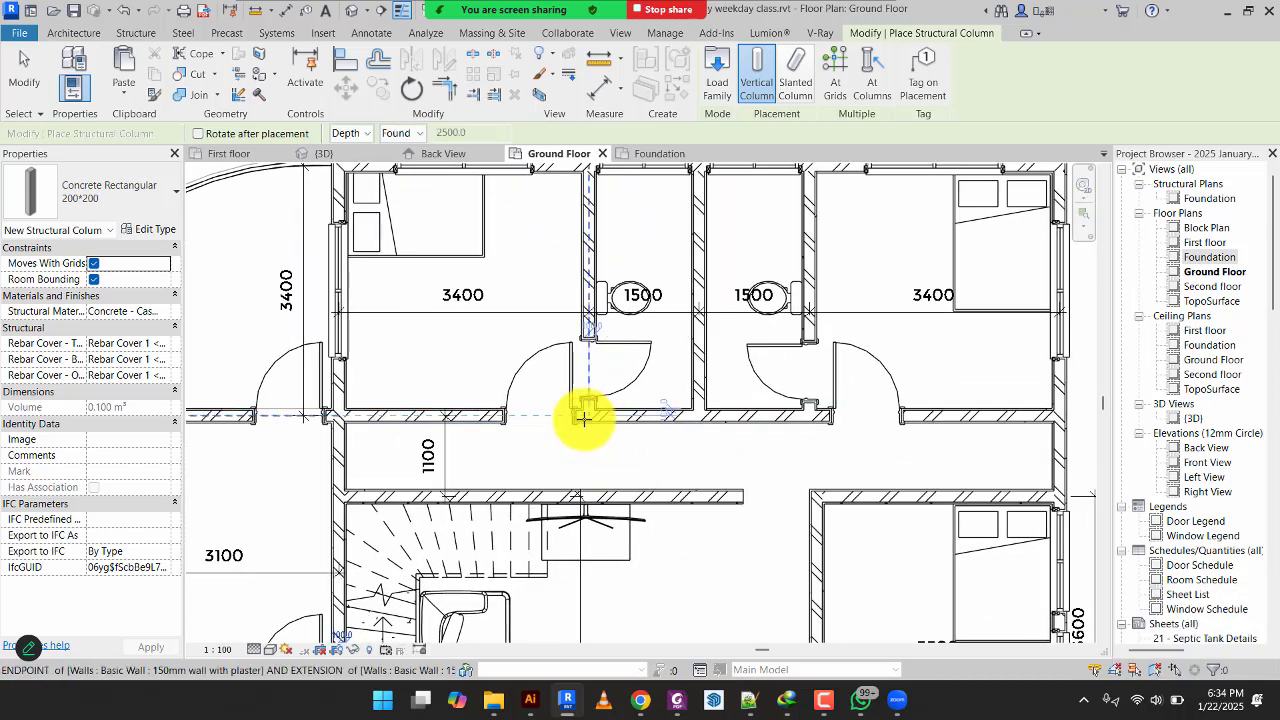
pyautogui.click(582, 416)
pyautogui.click(698, 416)
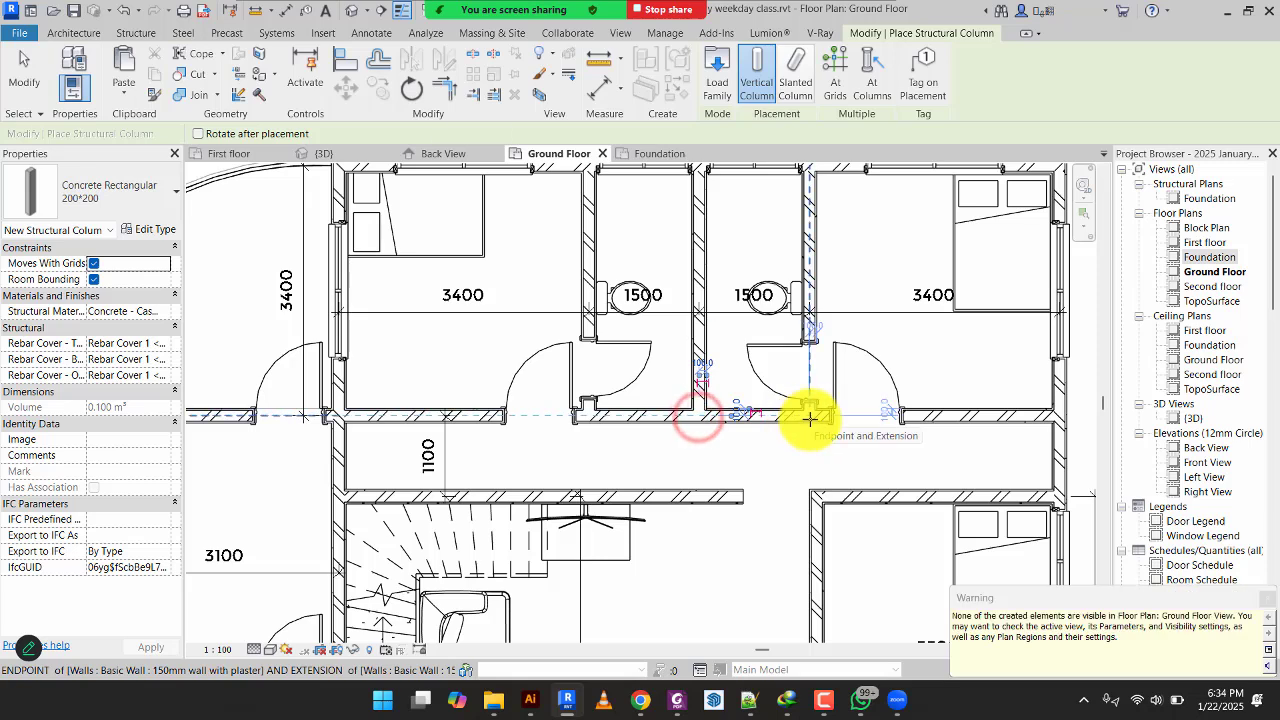
pyautogui.click(820, 416)
pyautogui.scroll(-2, 879, 427)
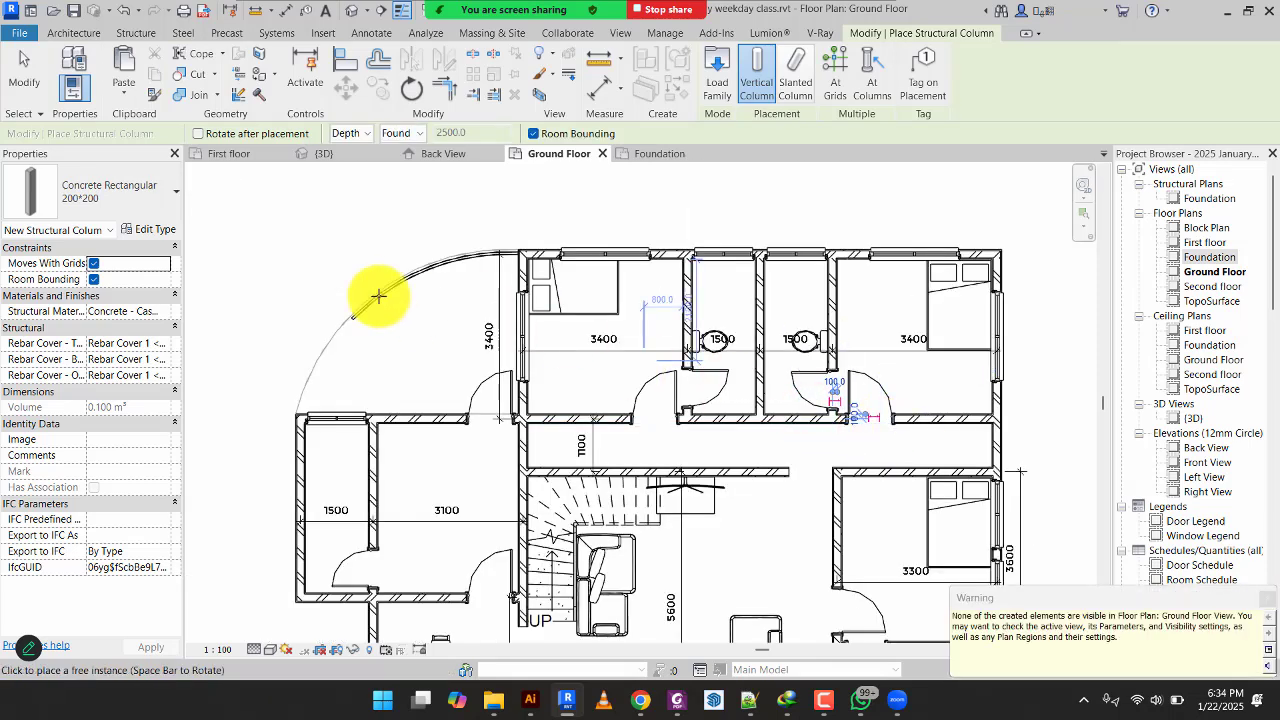
pyautogui.scroll(3, 725, 451)
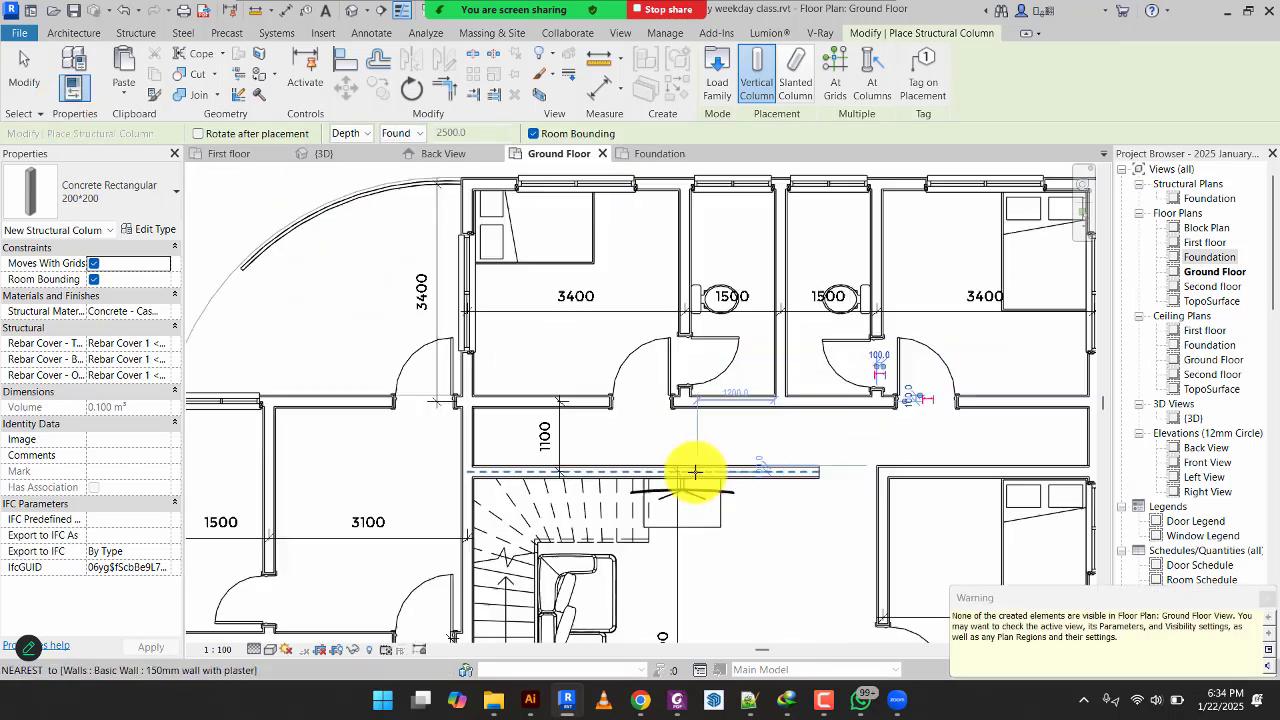
pyautogui.click(684, 470)
pyautogui.press('Escape')
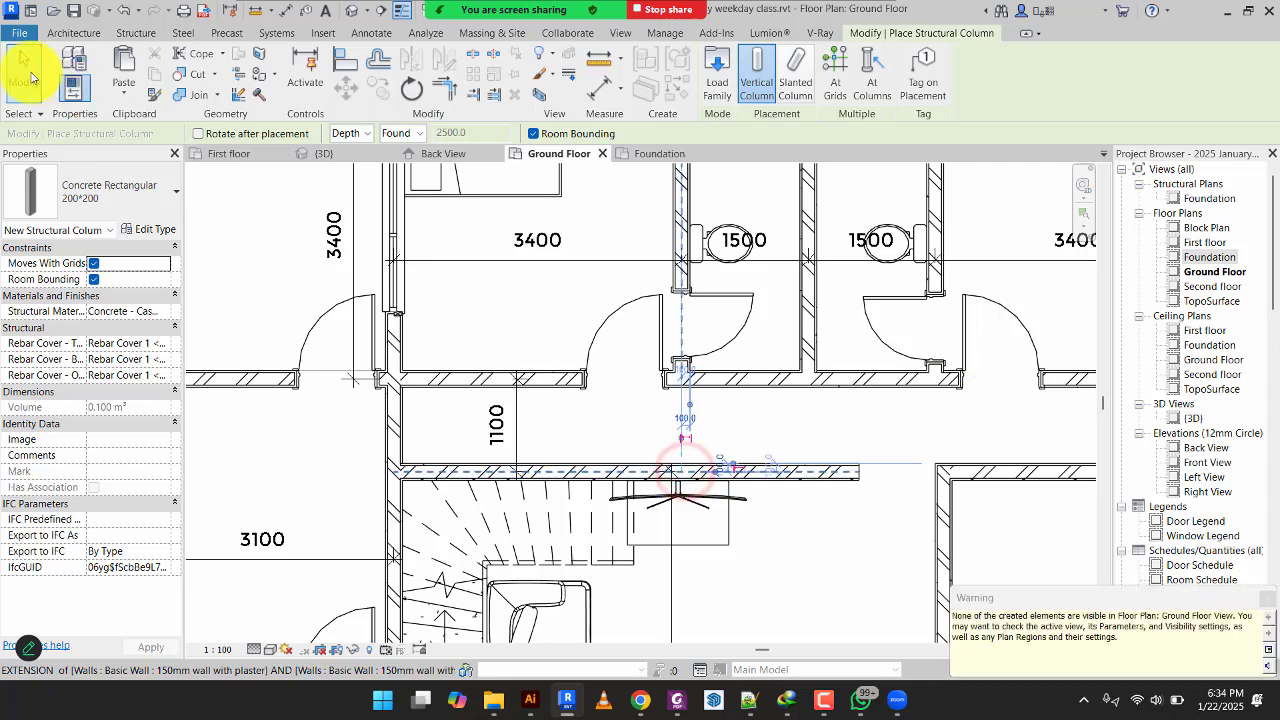
# Examine the placed columns under the house in the 3D view from several sides.
pyautogui.click(322, 153)
pyautogui.scroll(-3, 690, 385)
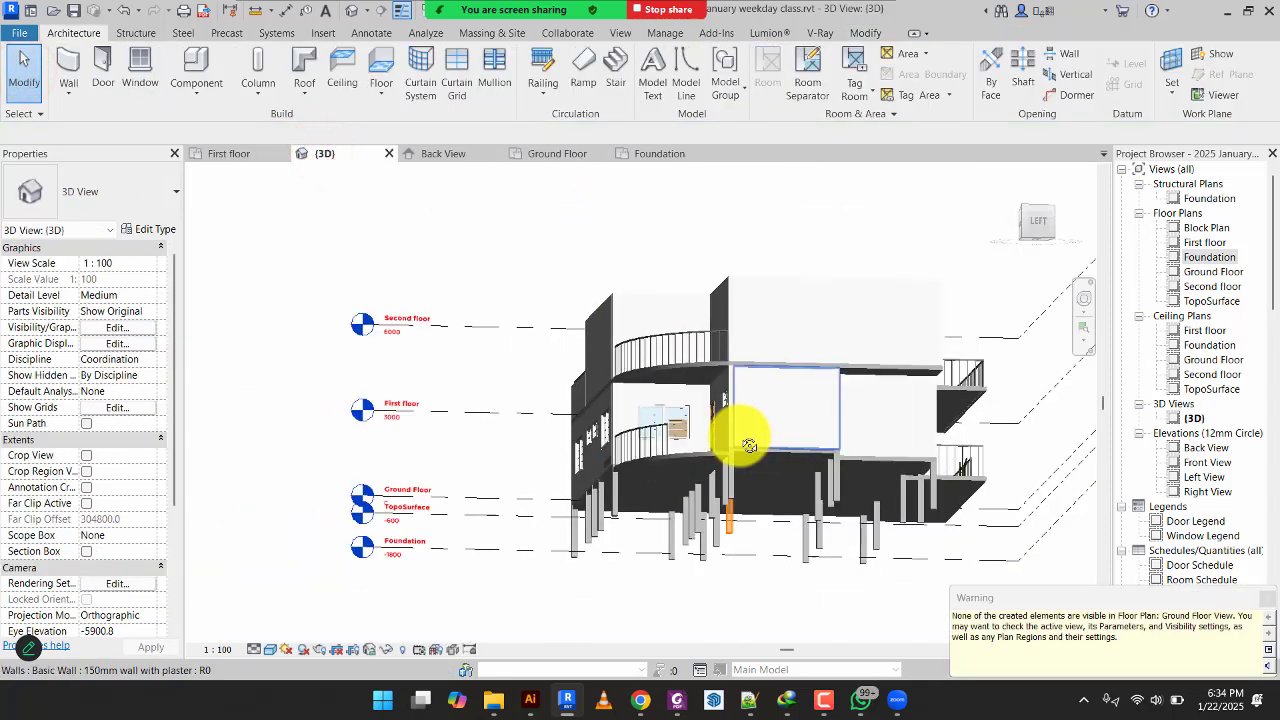
pyautogui.keyDown('shift'); pyautogui.moveTo(737, 434); pyautogui.dragTo(794, 537, button='middle'); pyautogui.keyUp('shift')
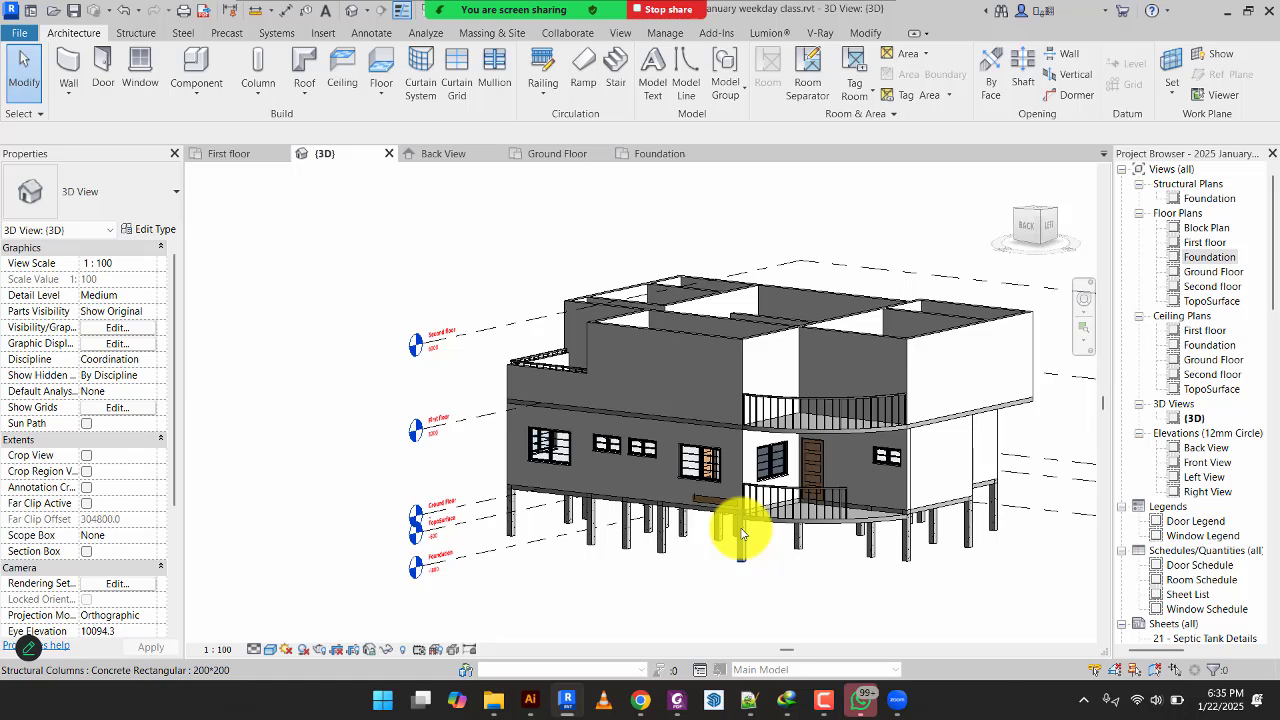
# Nudge the double bed in the bedroom beside the curved balcony inward so it no longer protrudes through the exterior wall, using the Ground Floor plan.
pyautogui.scroll(4, 737, 514)
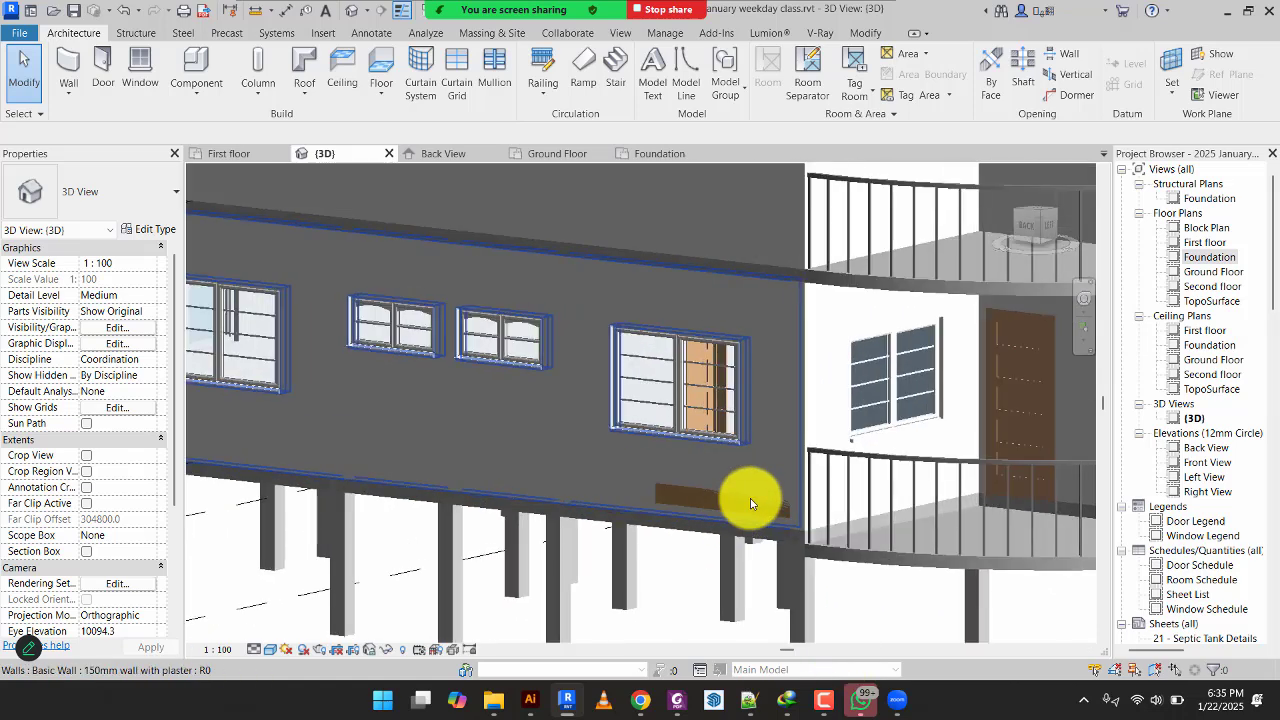
pyautogui.click(748, 497)
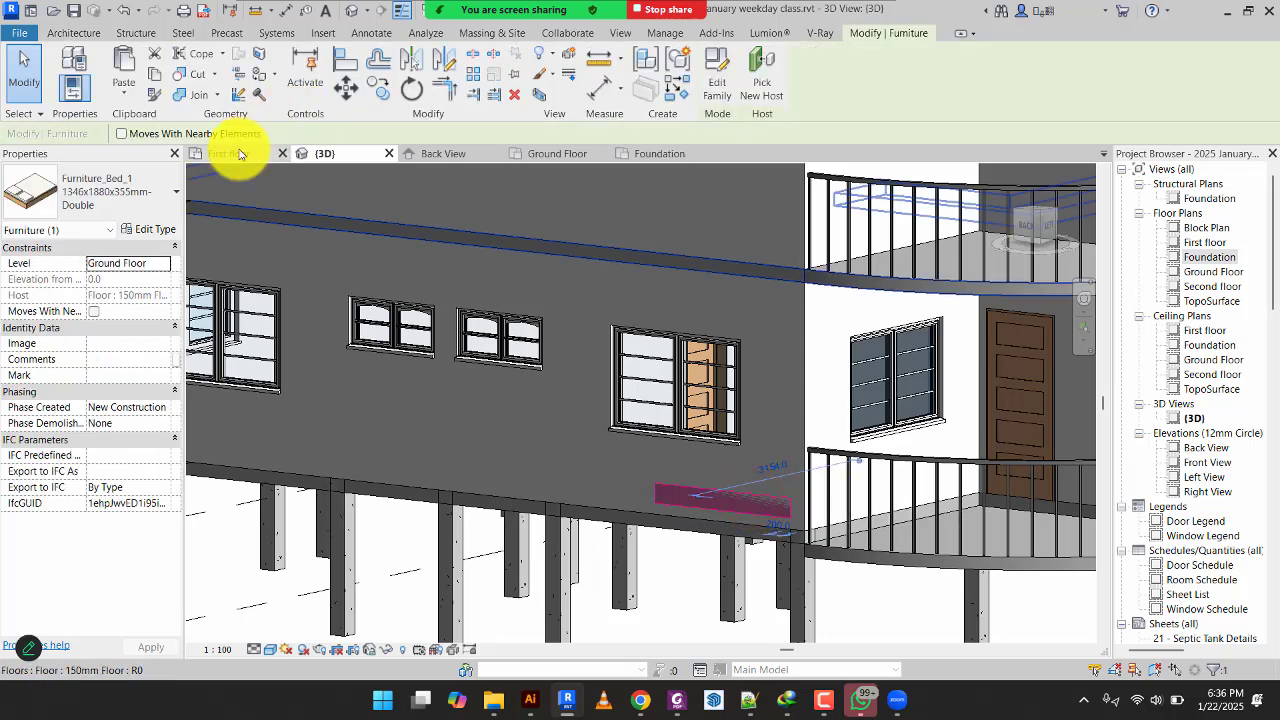
pyautogui.click(563, 152)
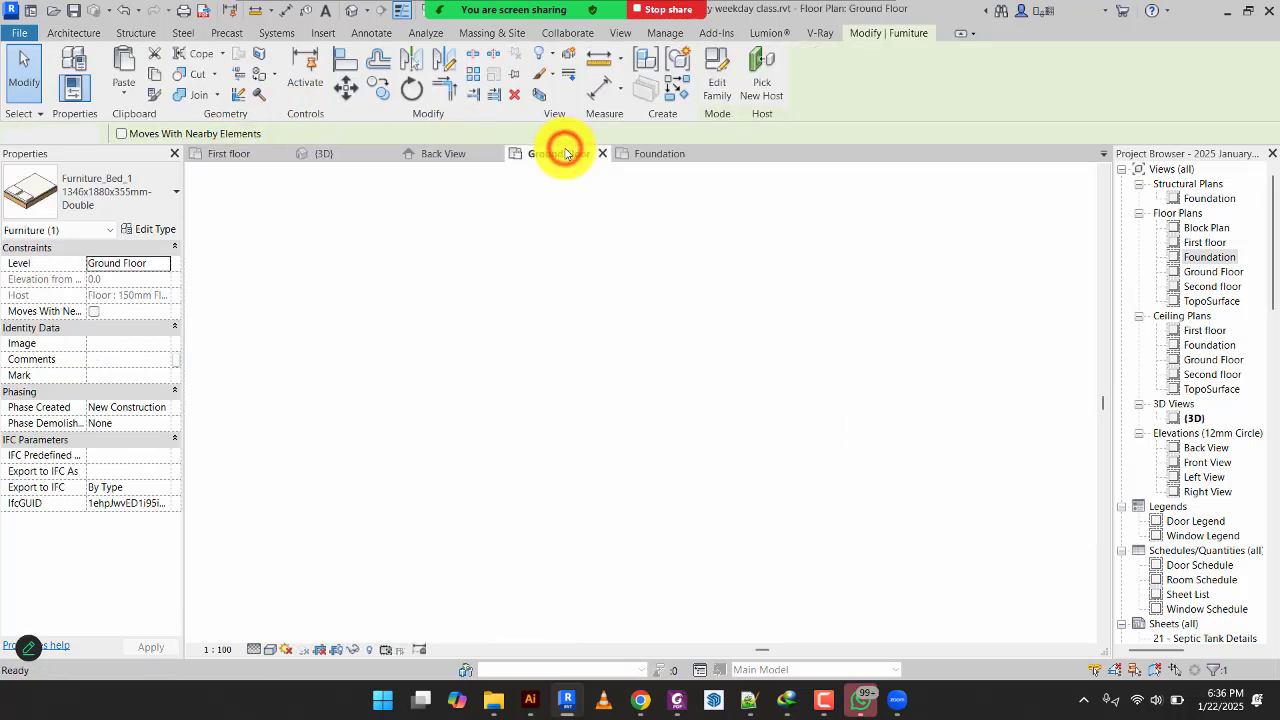
pyautogui.scroll(-4, 590, 320)
pyautogui.scroll(5, 574, 374)
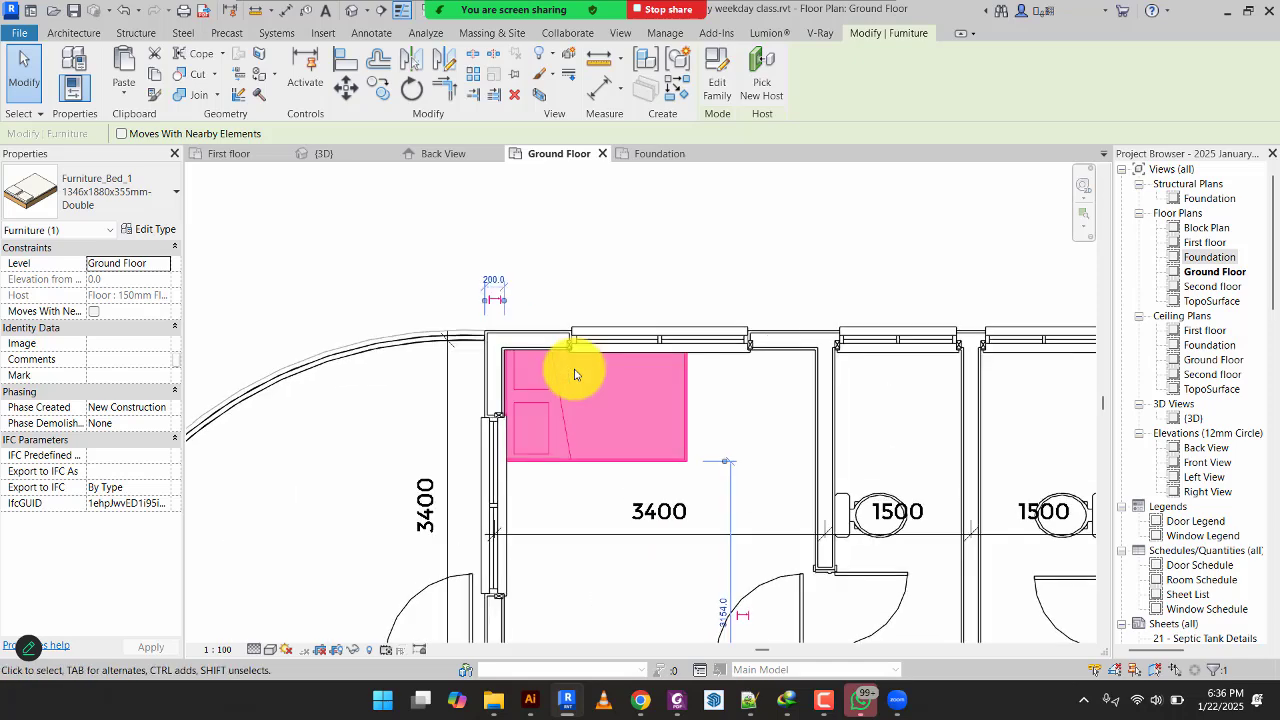
pyautogui.press('Down')
pyautogui.press('Down')
pyautogui.press('Down')
pyautogui.press('Down')
pyautogui.press('Down')
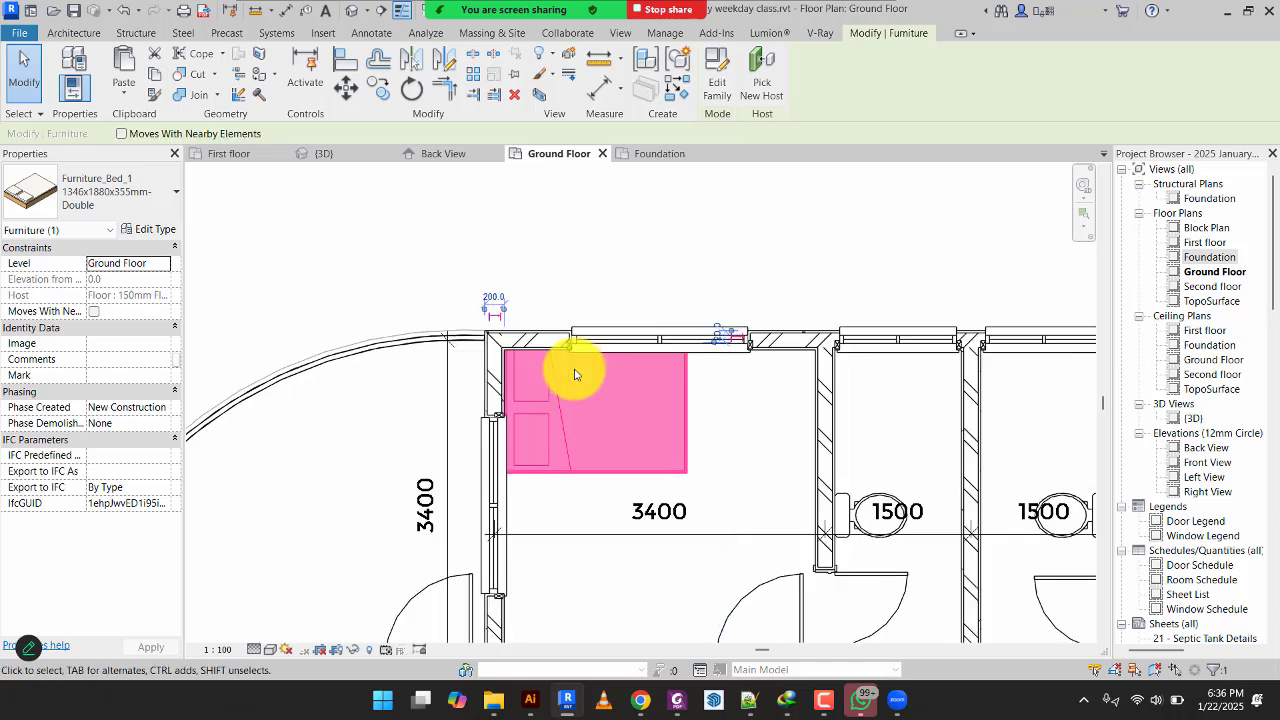
pyautogui.press('Down')
pyautogui.press('Right')
pyautogui.press('Right')
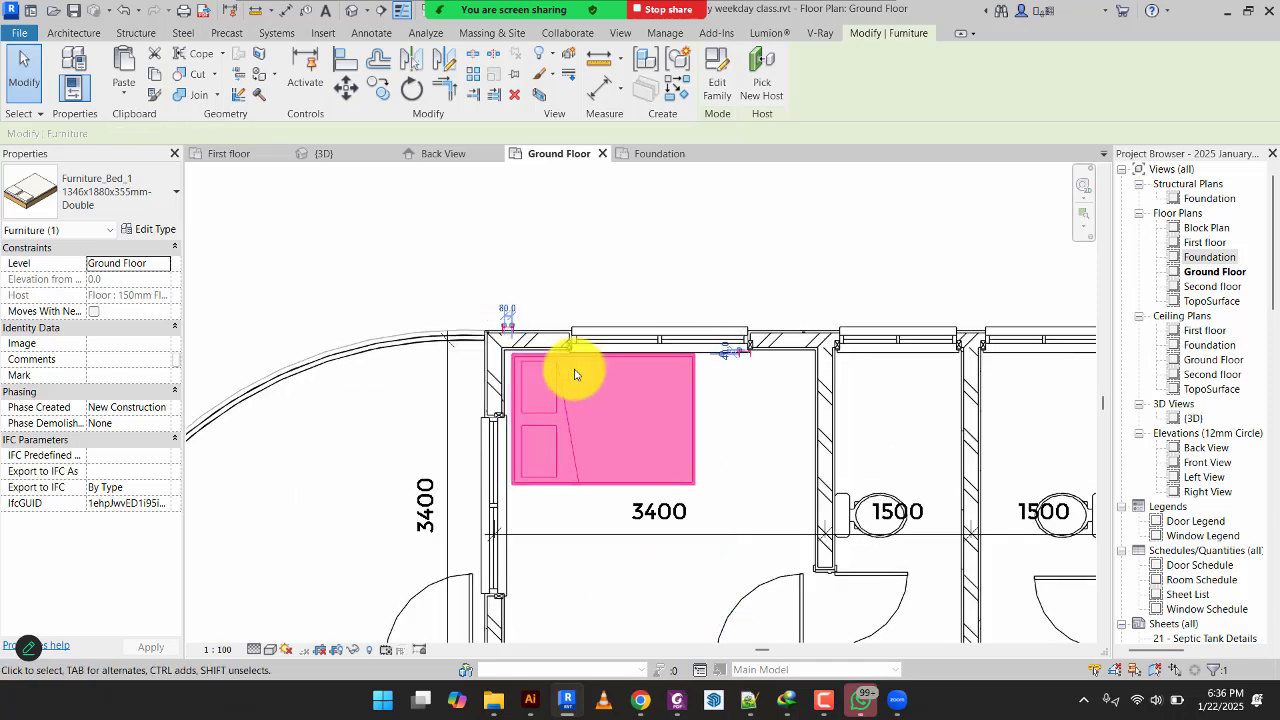
pyautogui.press('Left')
pyautogui.press('Left')
pyautogui.press('Up')
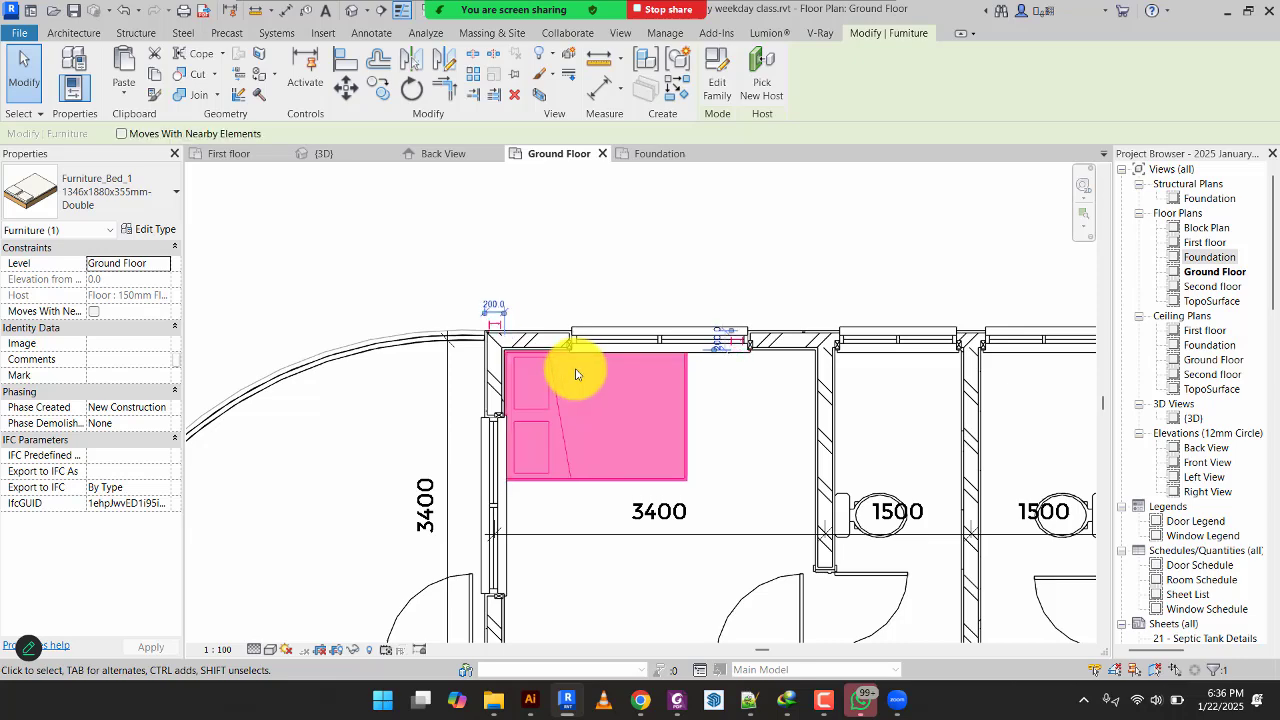
pyautogui.click(449, 200)
# Check the exterior wall by the bedroom and the whole column layout in the 3D view.
pyautogui.click(328, 153)
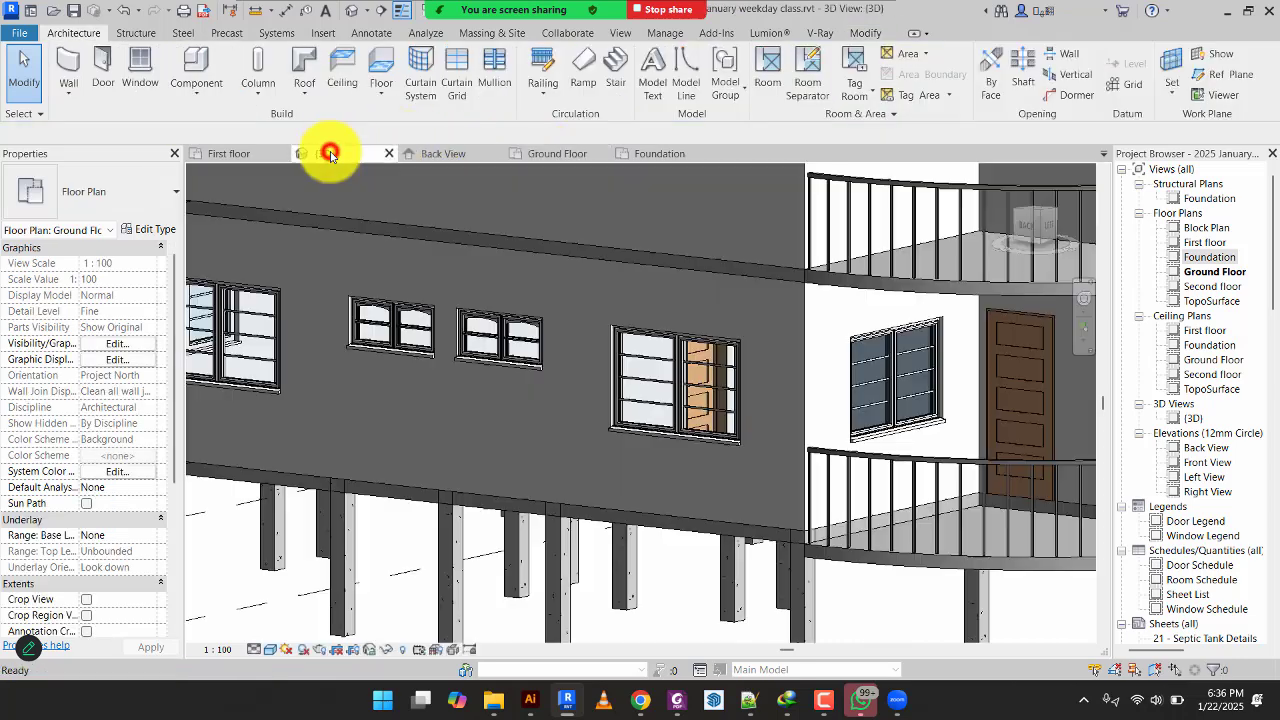
pyautogui.scroll(-5, 743, 510)
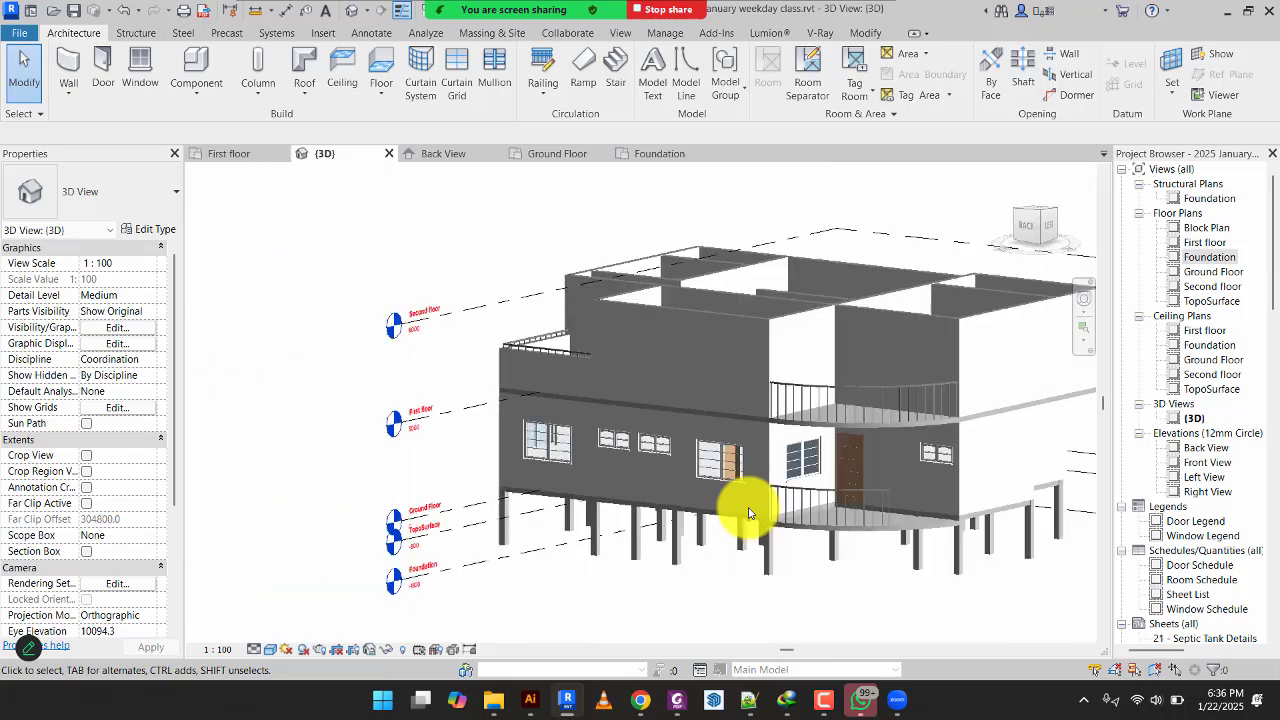
pyautogui.keyDown('shift'); pyautogui.moveTo(748, 512); pyautogui.dragTo(651, 686, button='middle'); pyautogui.keyUp('shift')
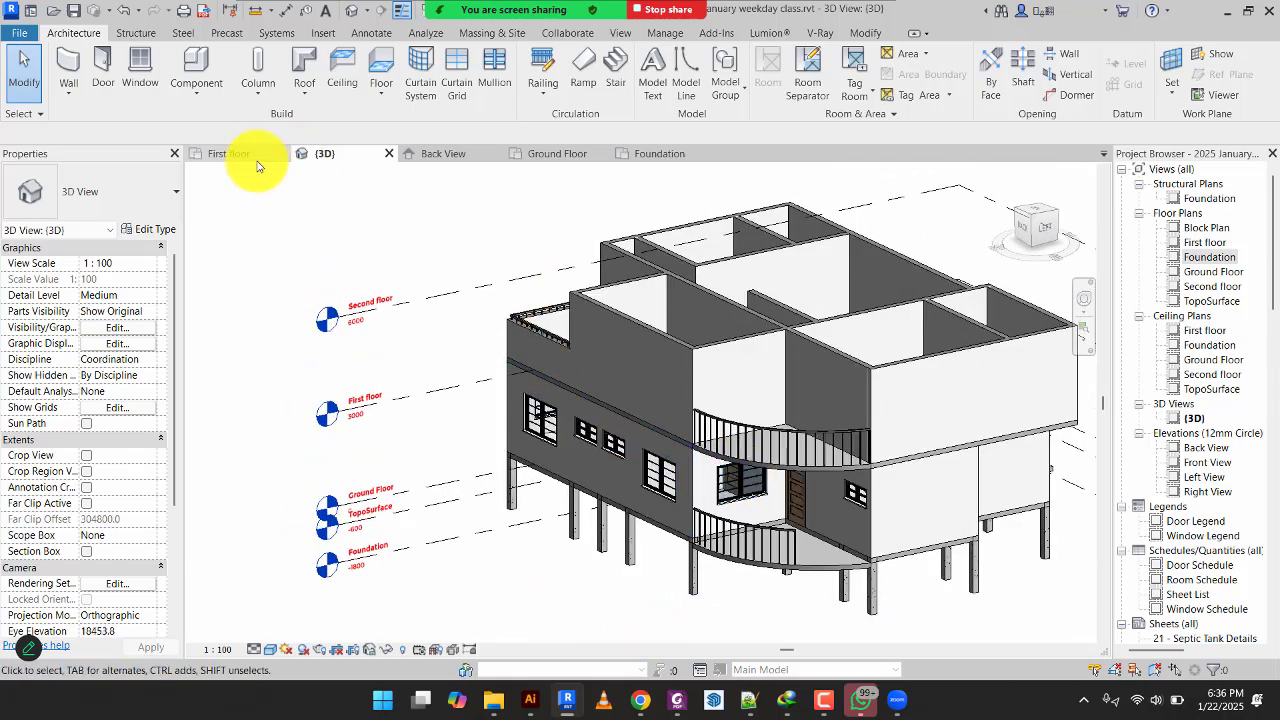
# Inspect the front of the house, its porch and balcony, and the supports beneath in the 3D view.
pyautogui.scroll(-2, 647, 375)
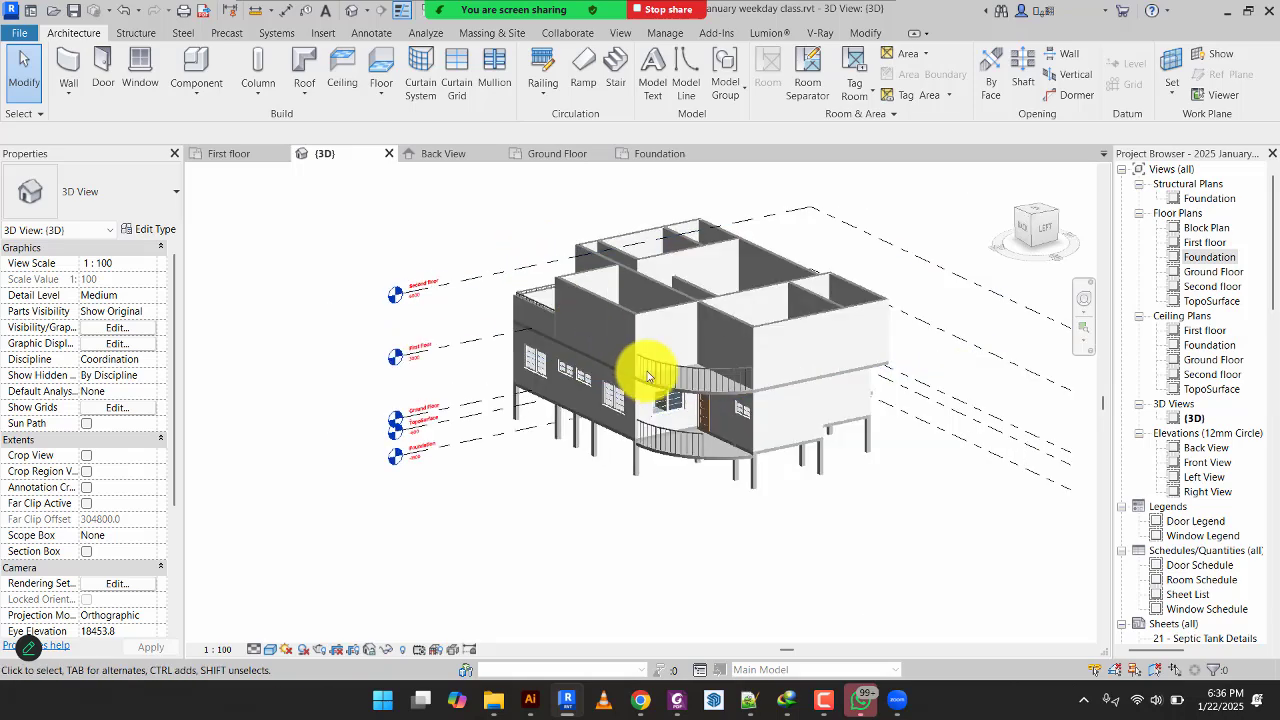
pyautogui.keyDown('shift'); pyautogui.moveTo(647, 375); pyautogui.dragTo(729, 423, button='middle'); pyautogui.keyUp('shift')
pyautogui.scroll(4, 781, 251)
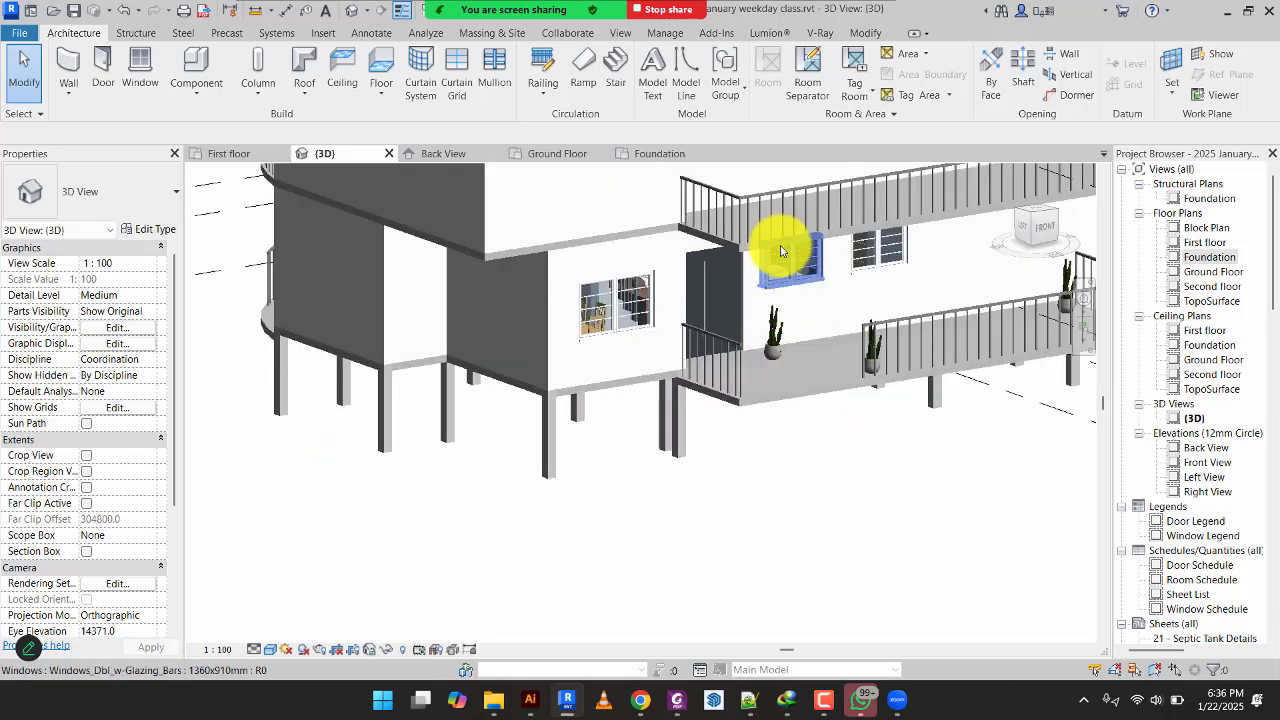
pyautogui.moveTo(726, 268); pyautogui.dragTo(634, 310, button='middle')
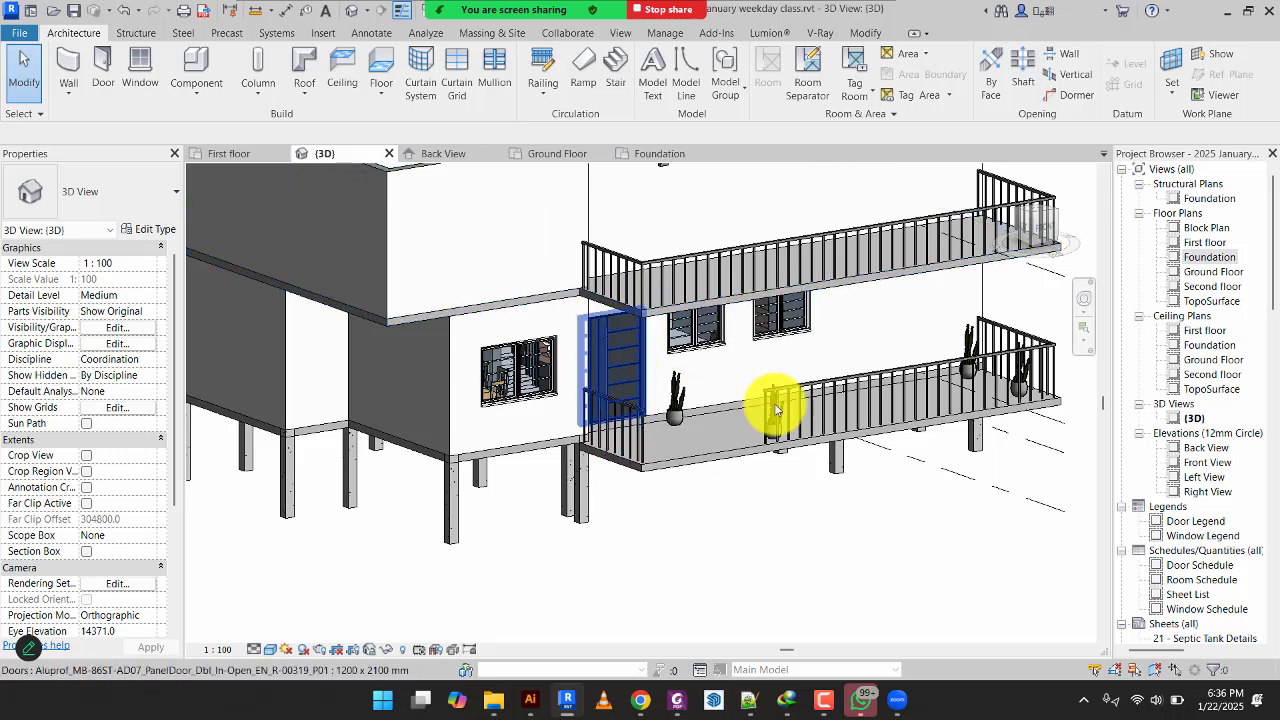
pyautogui.keyDown('shift'); pyautogui.moveTo(775, 410); pyautogui.dragTo(951, 277, button='middle'); pyautogui.keyUp('shift')
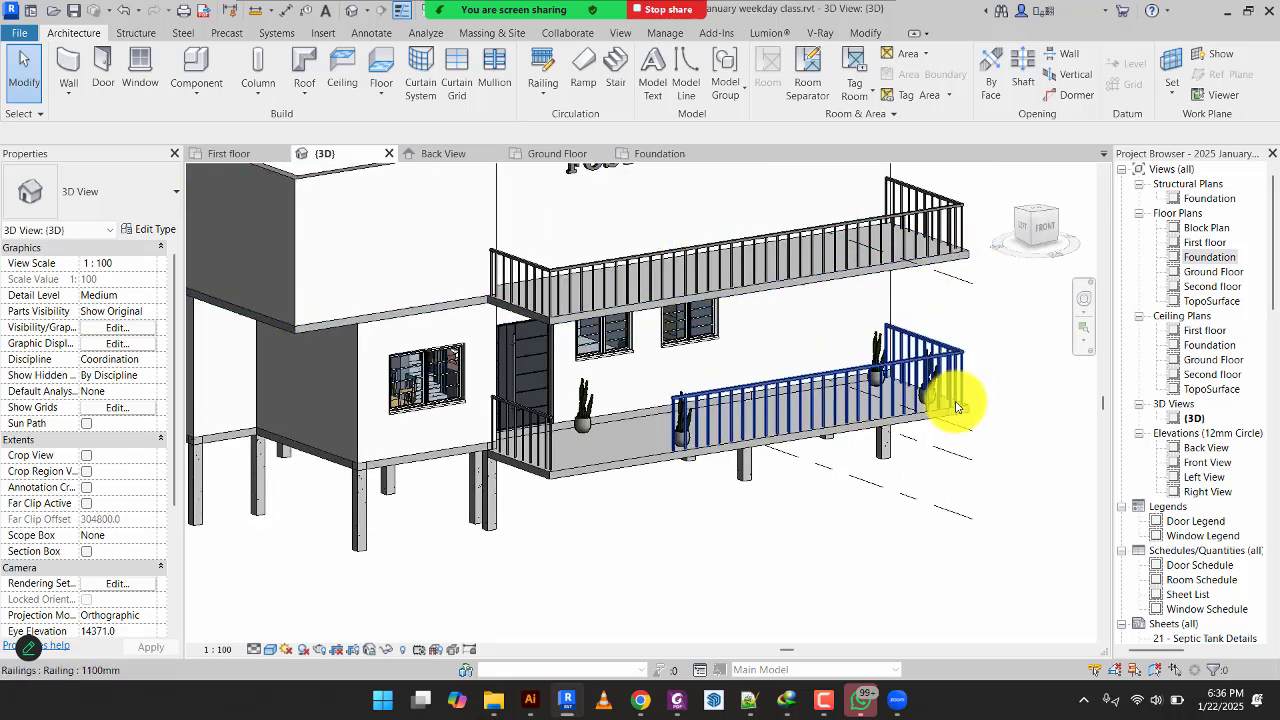
pyautogui.scroll(-4, 955, 405)
pyautogui.keyDown('shift'); pyautogui.moveTo(851, 471); pyautogui.dragTo(557, 443, button='middle'); pyautogui.keyUp('shift')
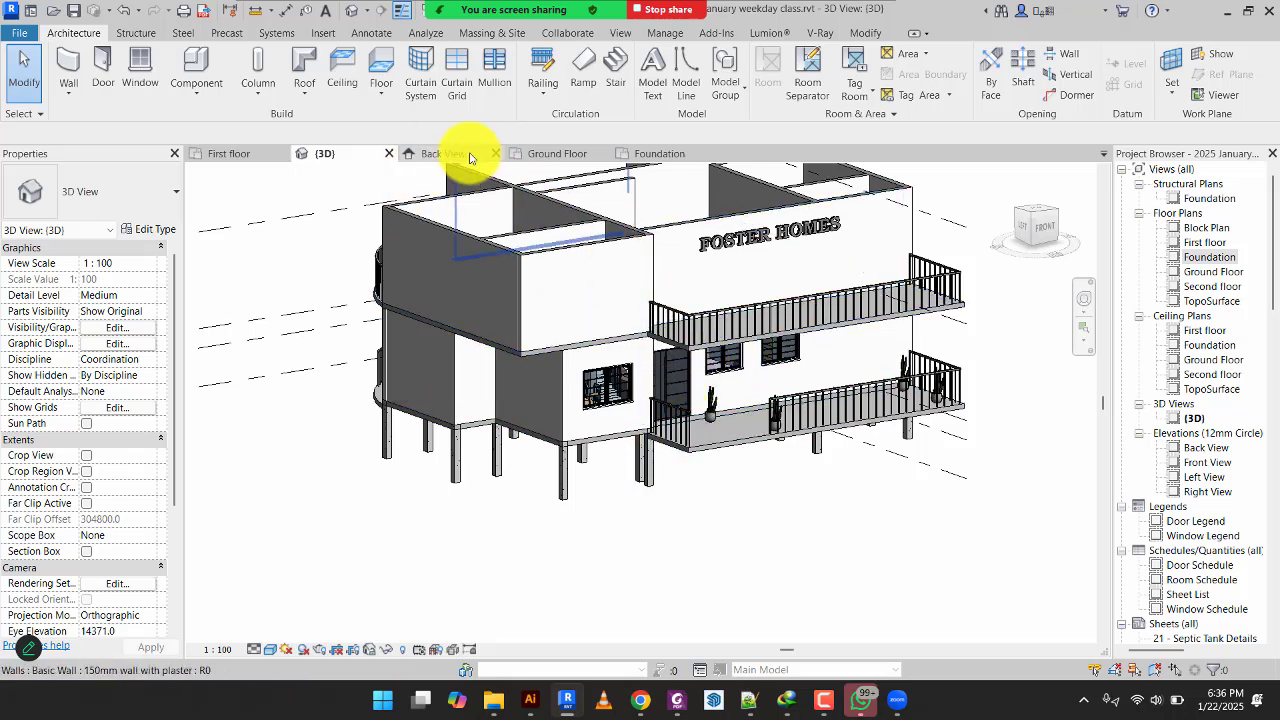
# Start an architectural column on the Ground Floor plan and duplicate the 450x600mm rectangular column type as 250*250.
pyautogui.click(545, 153)
pyautogui.scroll(-3, 708, 486)
pyautogui.moveTo(708, 486); pyautogui.dragTo(664, 237, button='middle')
pyautogui.click(268, 106)
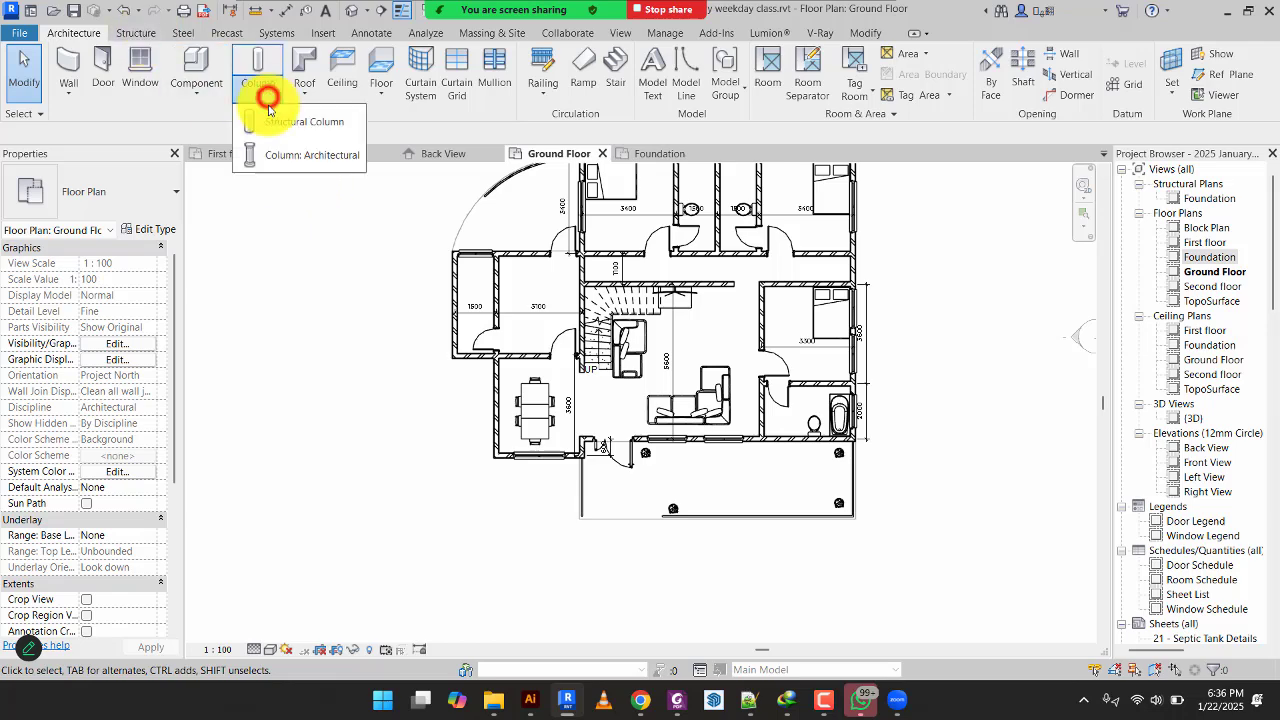
pyautogui.click(320, 155)
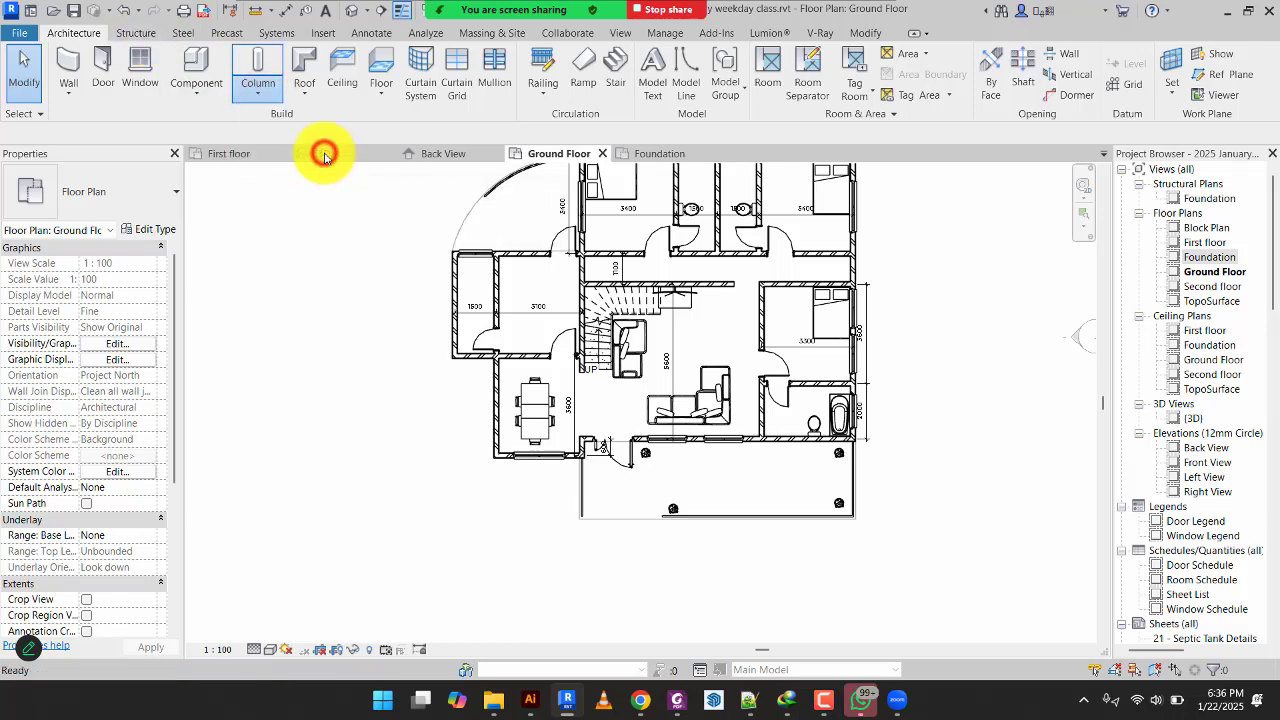
pyautogui.click(101, 195)
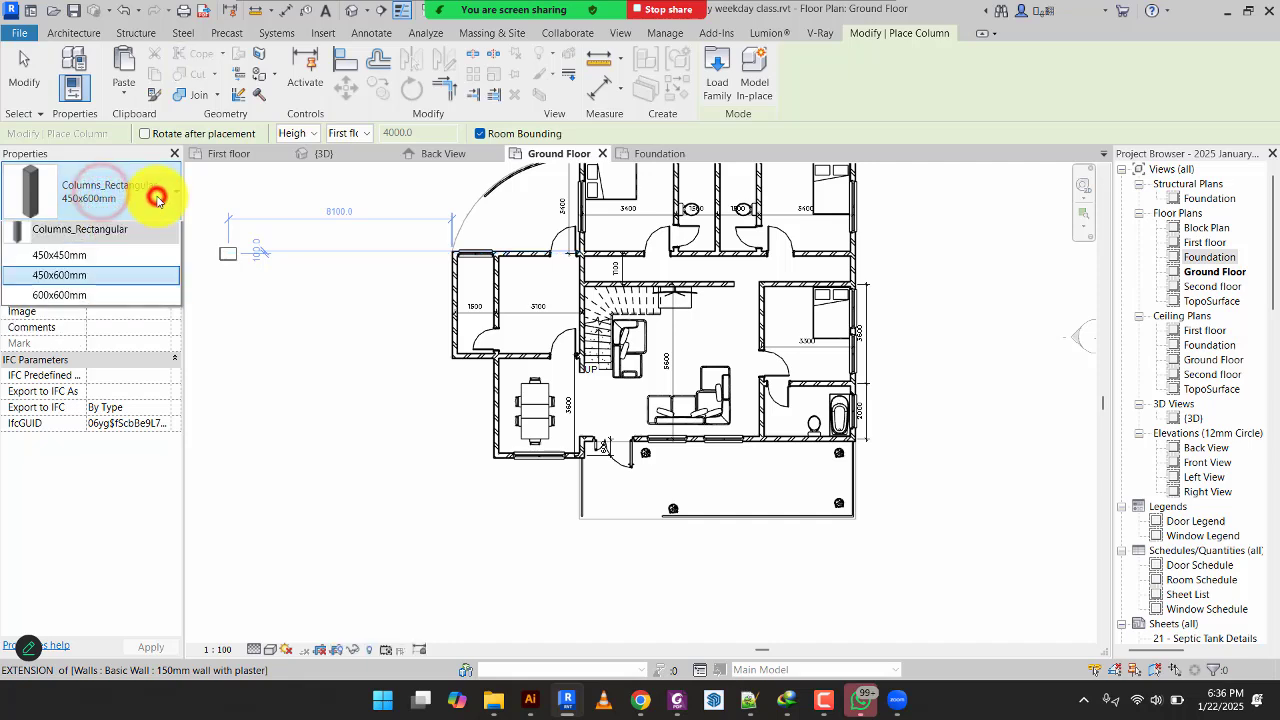
pyautogui.moveTo(530, 30)
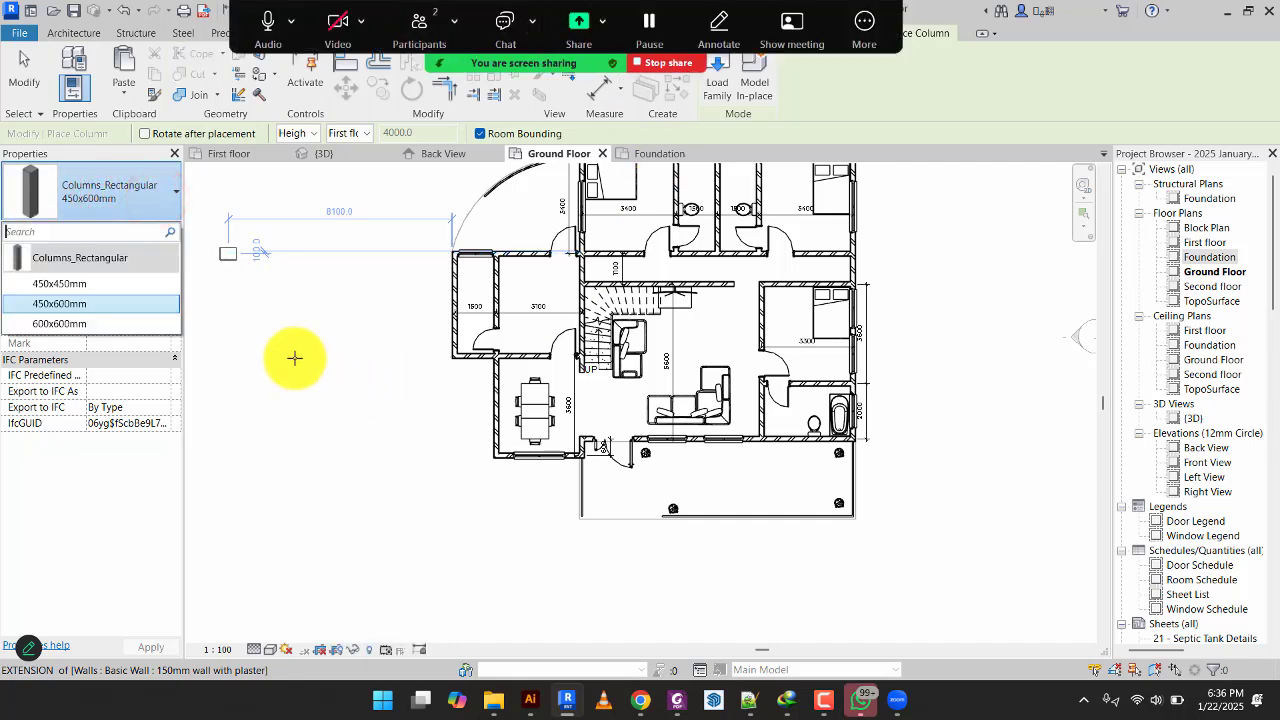
pyautogui.click(229, 287)
pyautogui.click(167, 232)
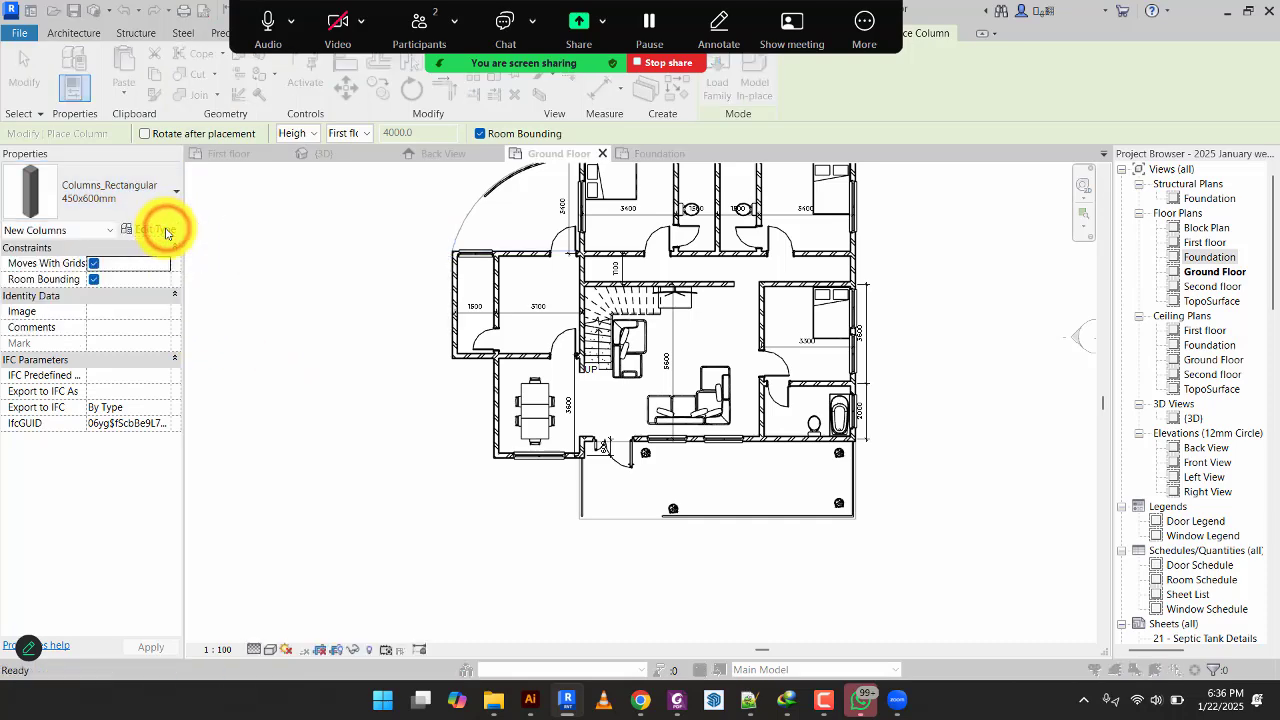
pyautogui.click(495, 139)
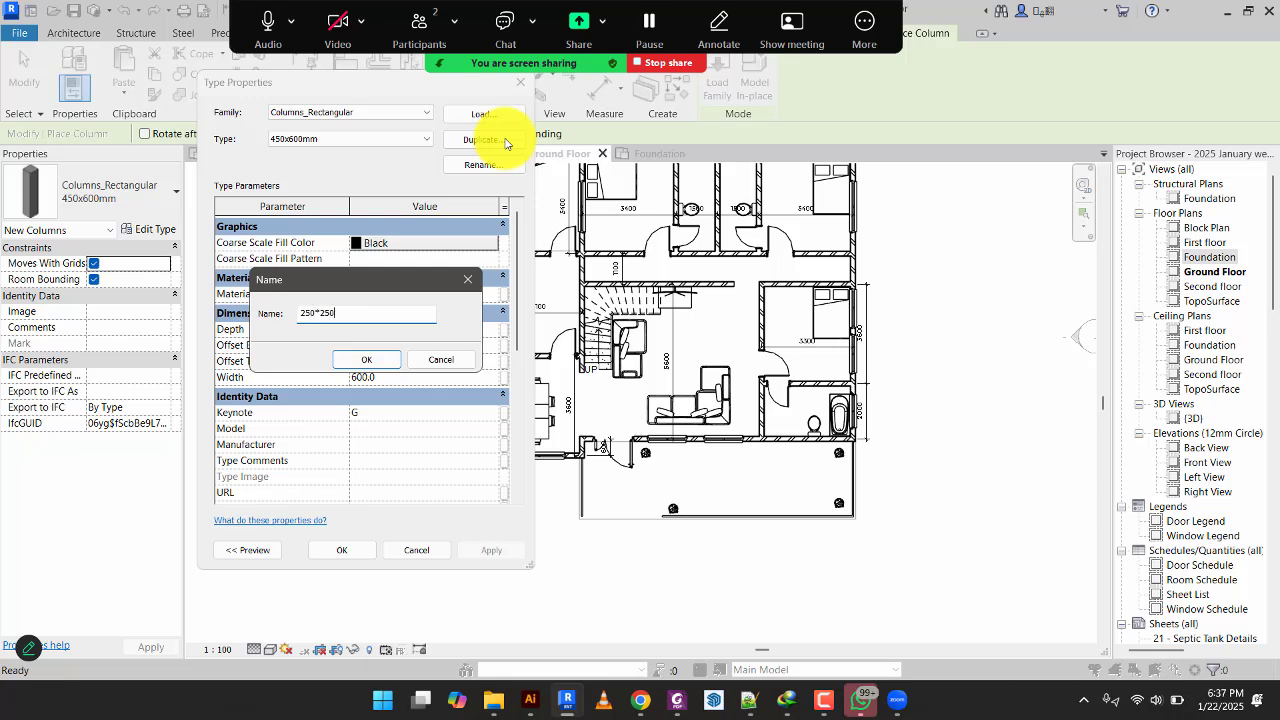
pyautogui.press('Return')
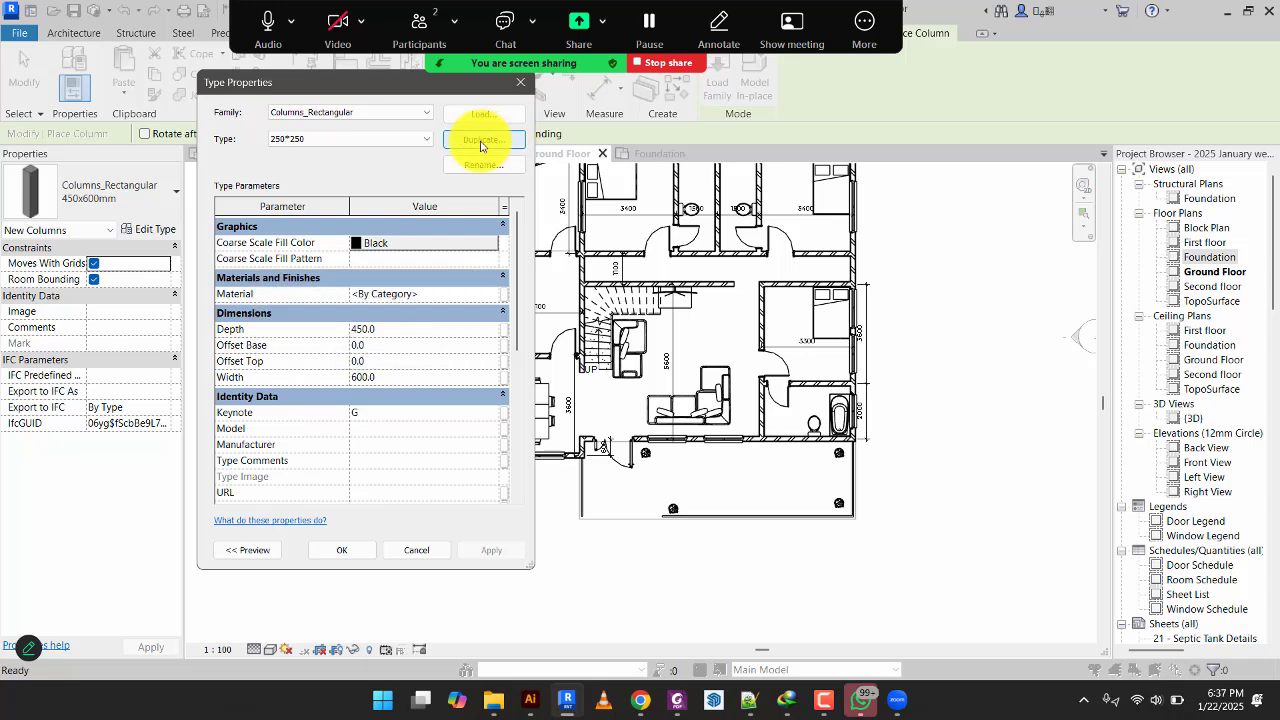
# Set the new column type's depth and width to 250 and accept the type properties.
pyautogui.click(389, 332)
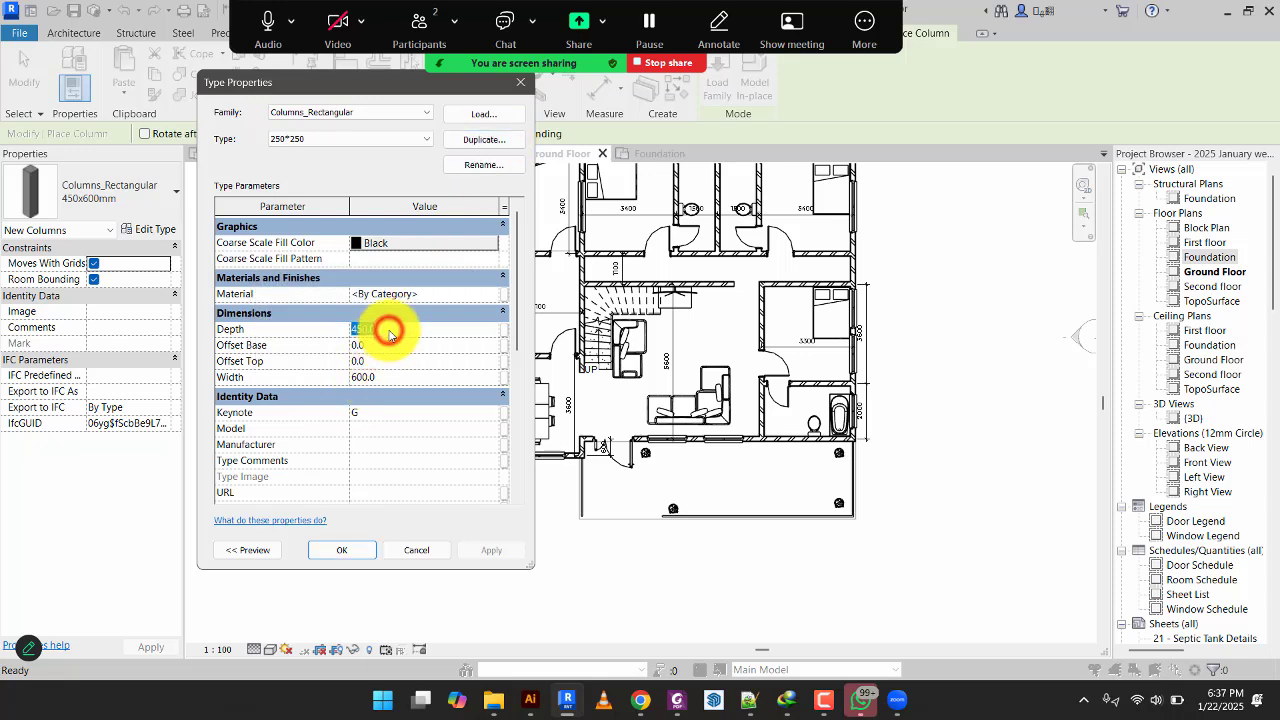
pyautogui.write('250*')
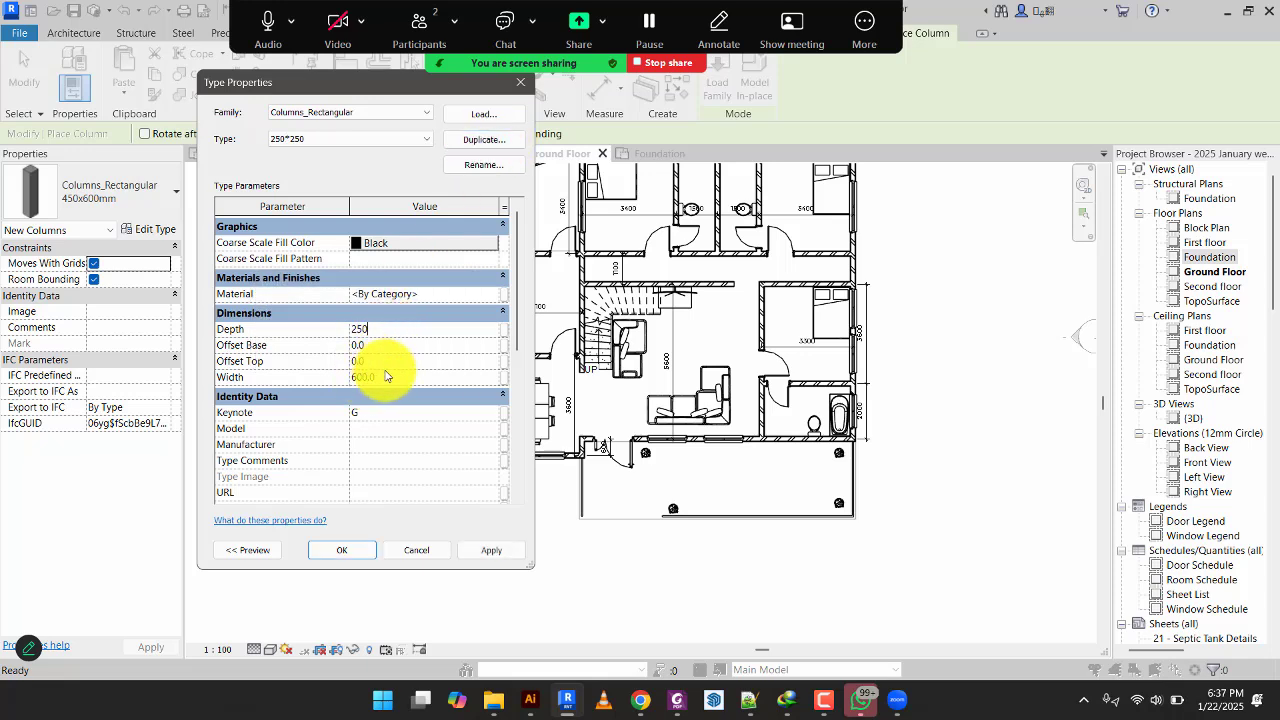
pyautogui.write('250')
pyautogui.click(361, 546)
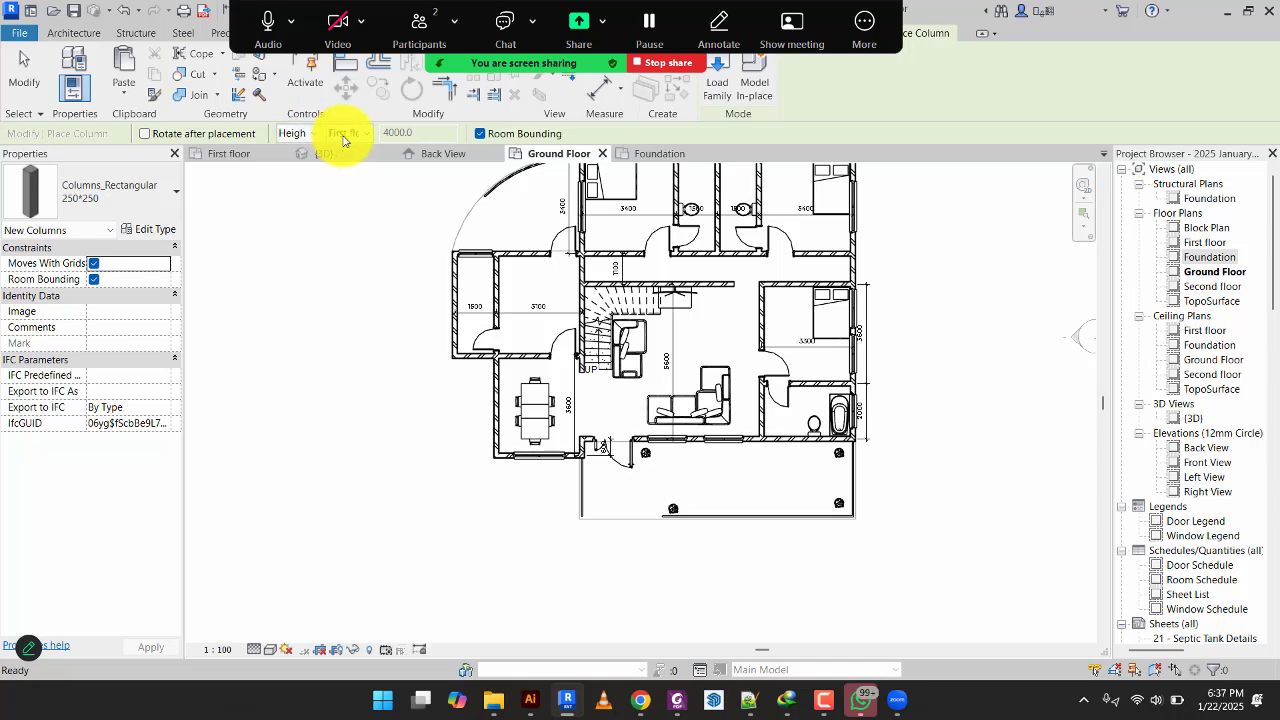
# Place 250*250 columns up to First floor at the porch's two outer corners and the front railing's free end, ending column placement.
pyautogui.scroll(3, 578, 515)
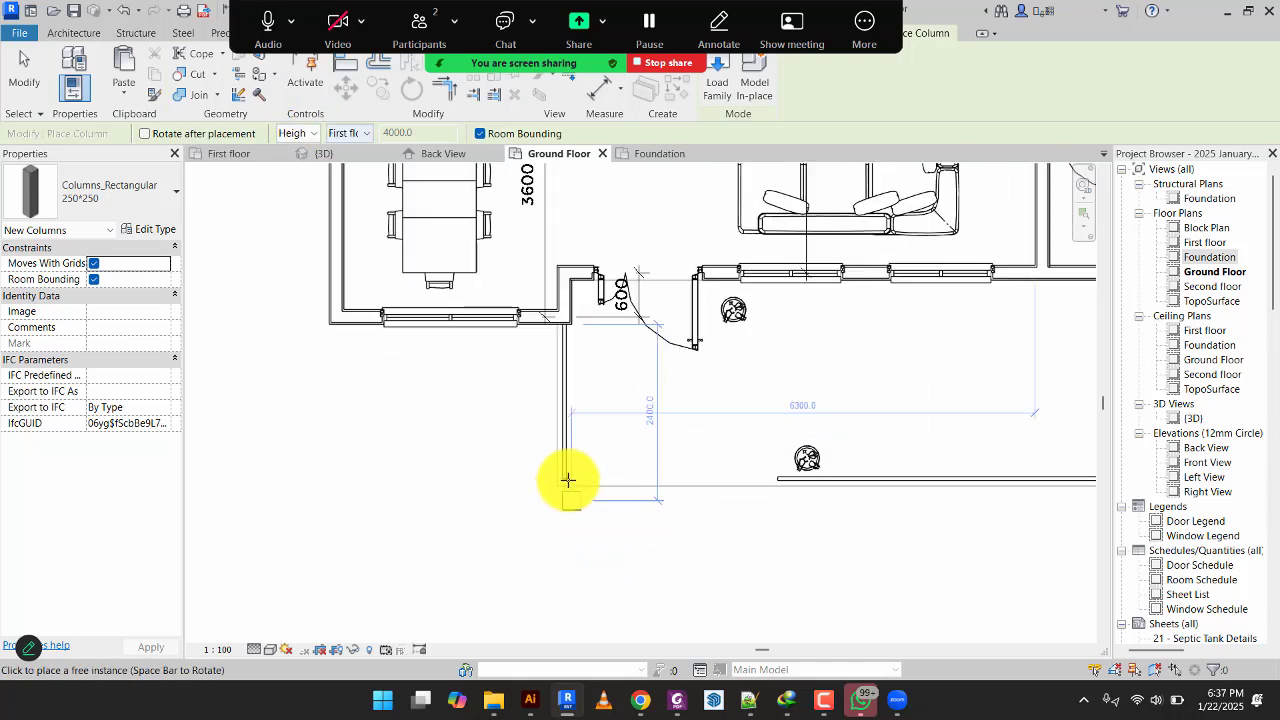
pyautogui.click(565, 477)
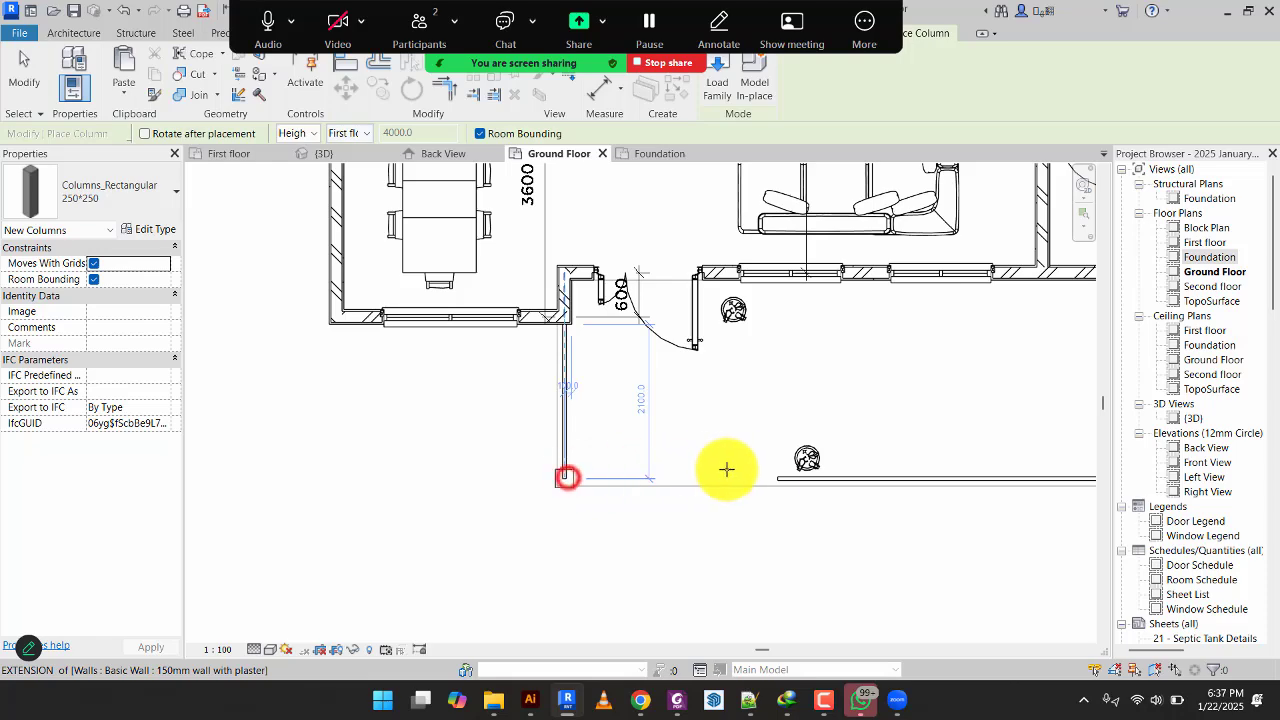
pyautogui.click(777, 477)
pyautogui.moveTo(880, 491); pyautogui.dragTo(606, 505, button='middle')
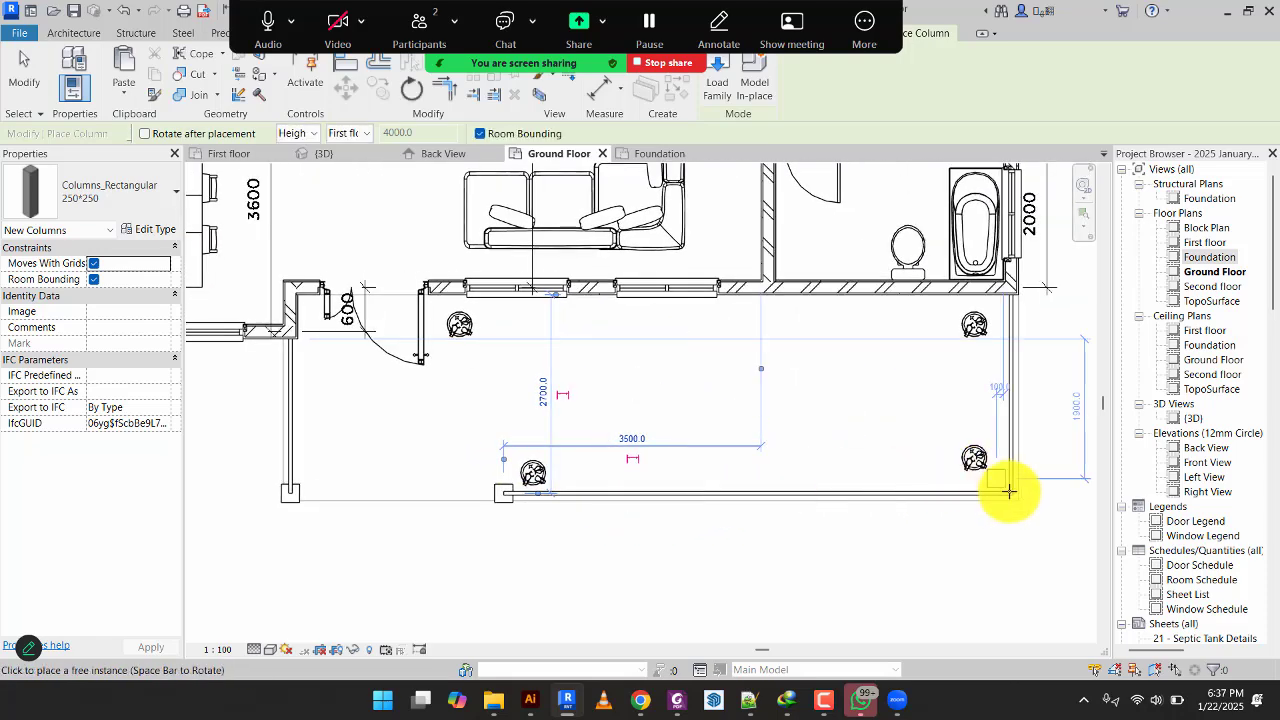
pyautogui.click(1010, 490)
pyautogui.click(32, 67)
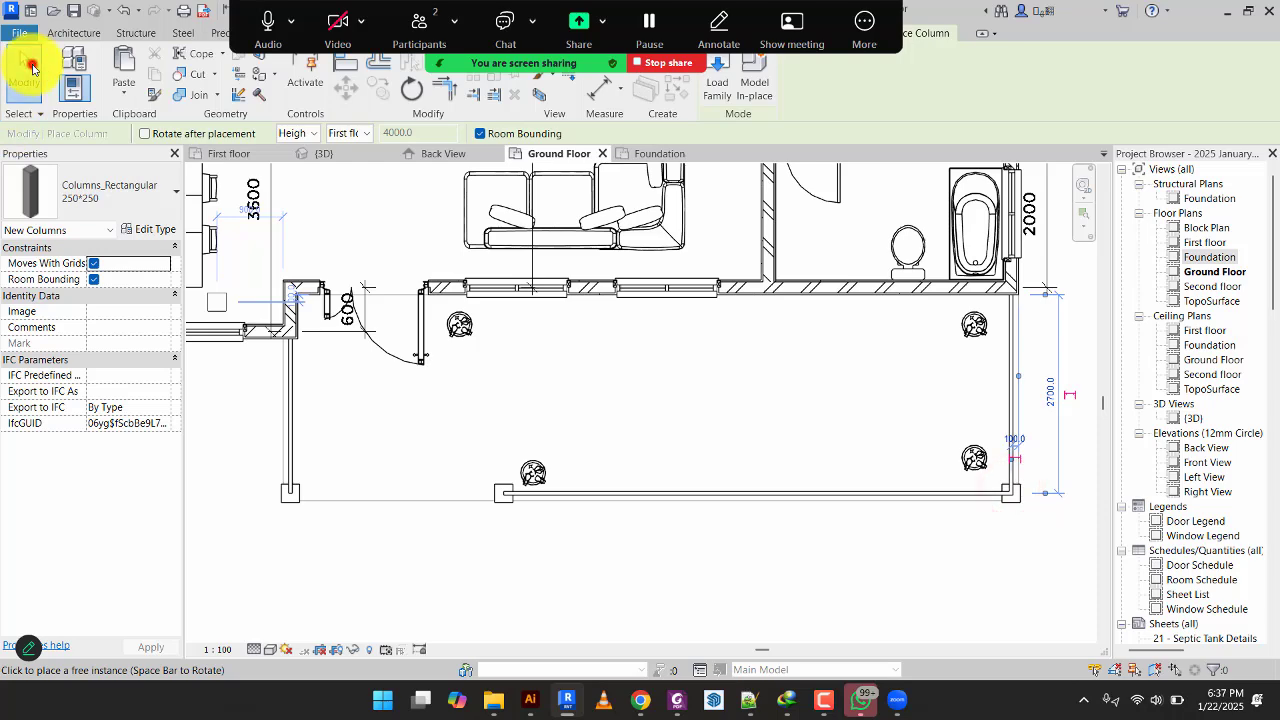
pyautogui.click(456, 38)
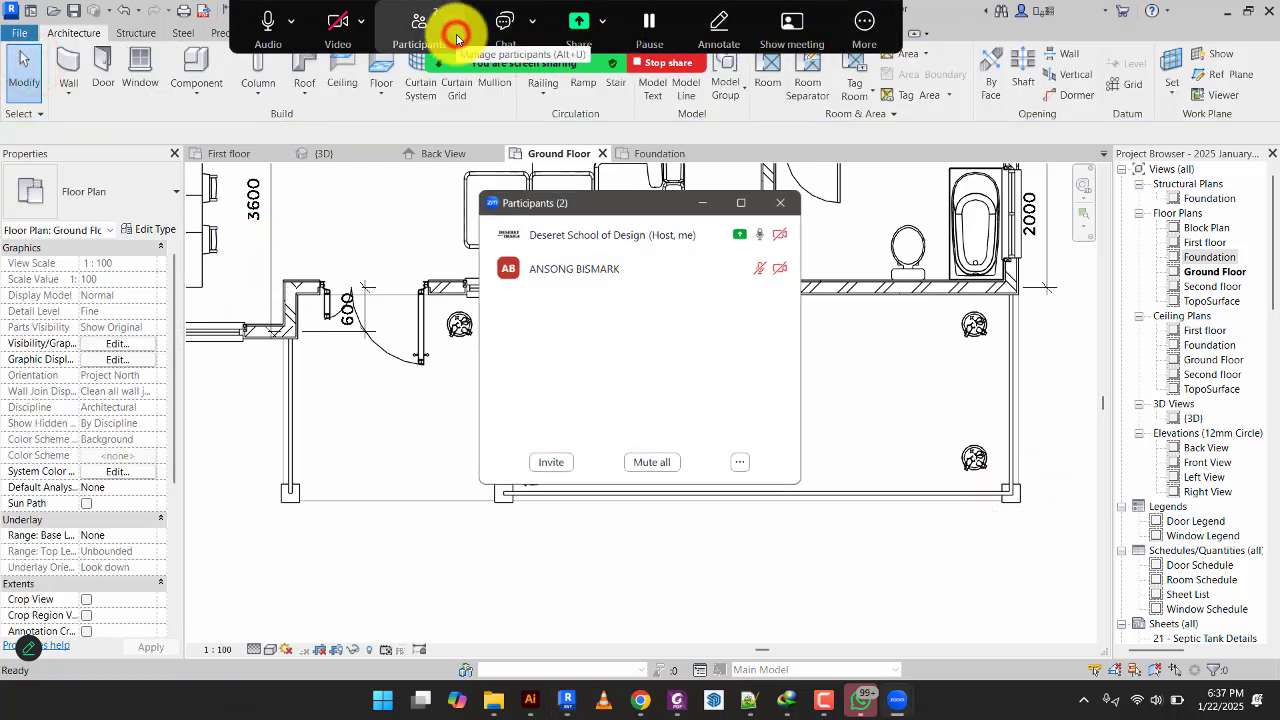
pyautogui.click(866, 23)
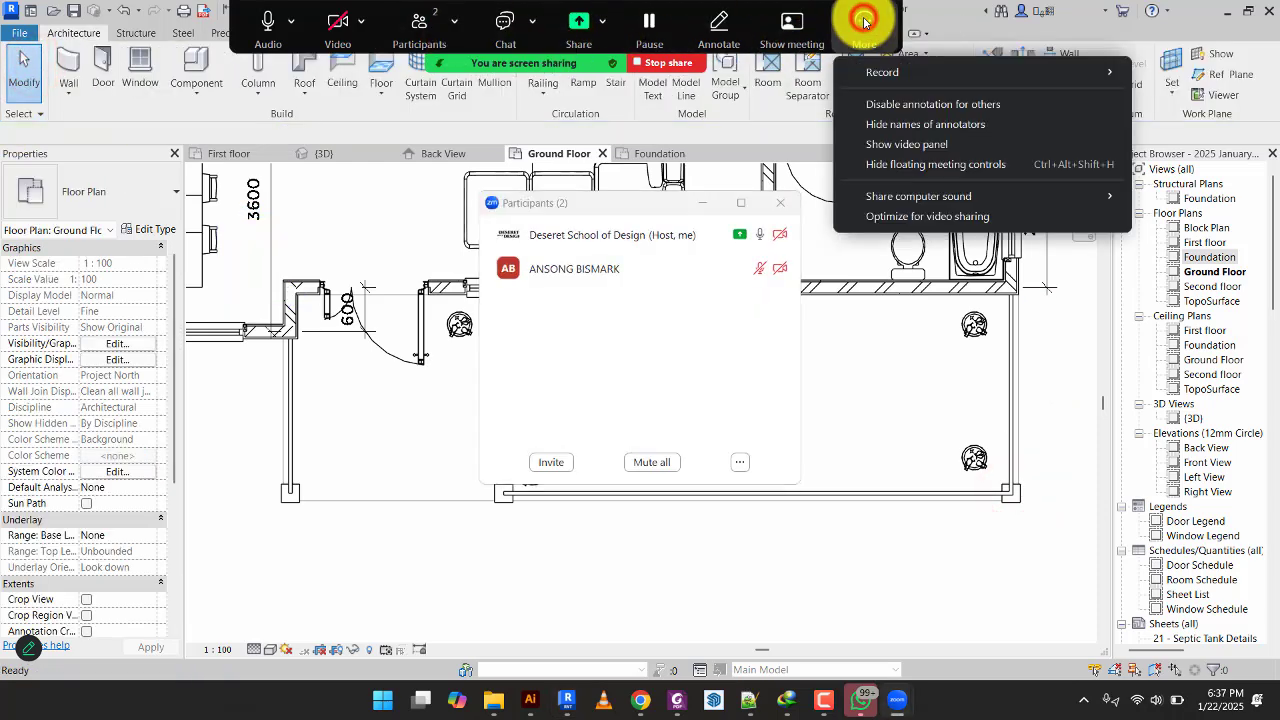
pyautogui.click(456, 30)
pyautogui.click(731, 198)
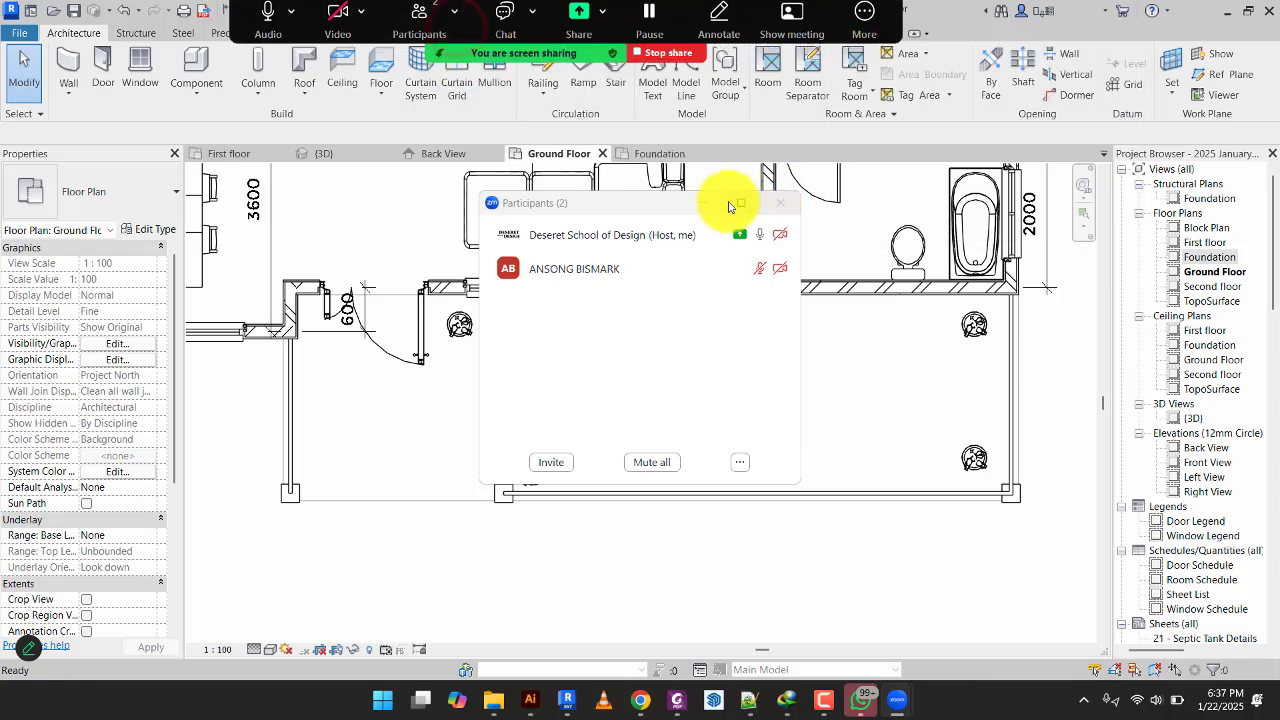
pyautogui.click(780, 202)
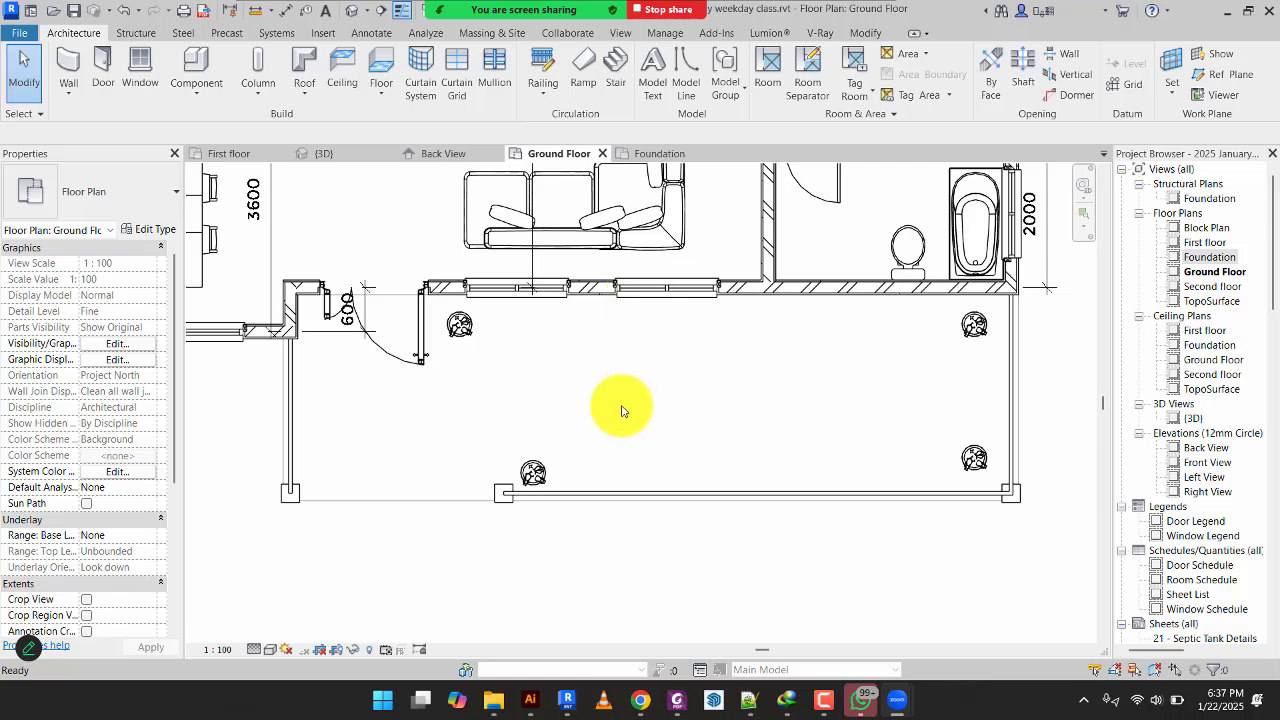
# Examine how the new porch columns meet the porch slab and the balcony above in the 3D view.
pyautogui.click(351, 155)
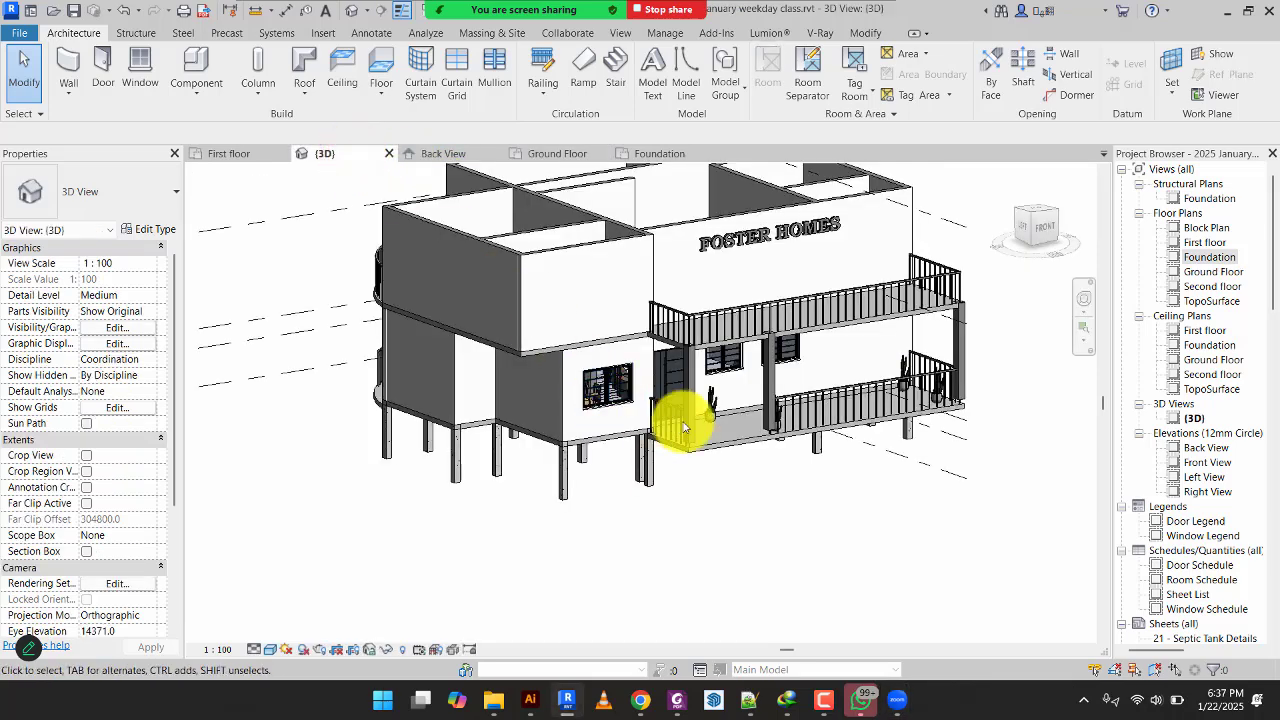
pyautogui.moveTo(737, 459); pyautogui.dragTo(754, 517, button='middle')
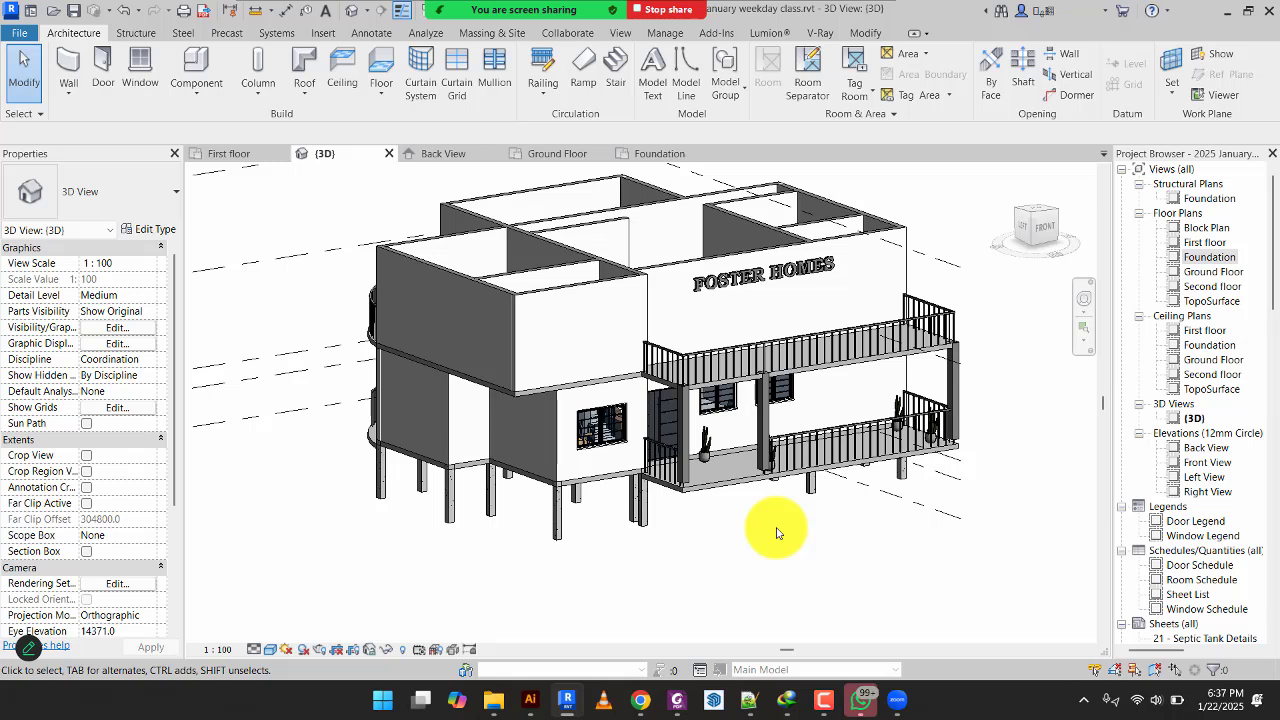
pyautogui.scroll(5, 686, 500)
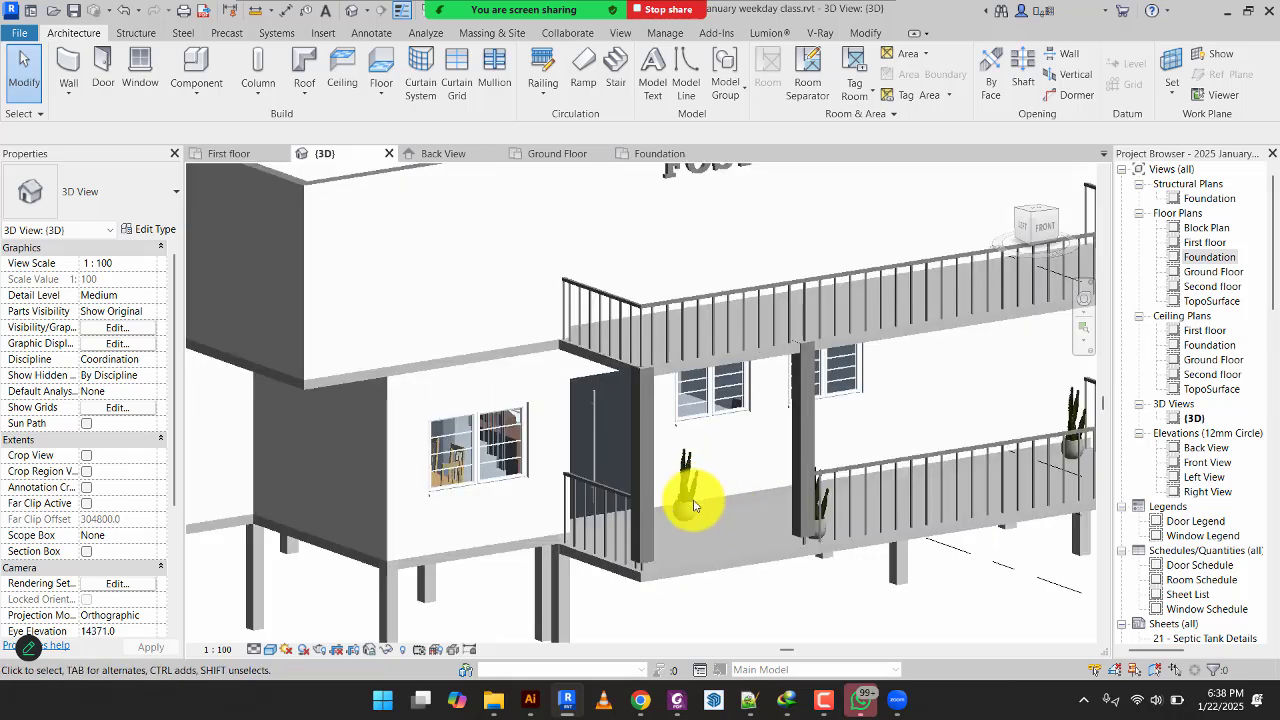
pyautogui.scroll(-3, 632, 619)
pyautogui.moveTo(634, 617); pyautogui.dragTo(622, 495, button='middle')
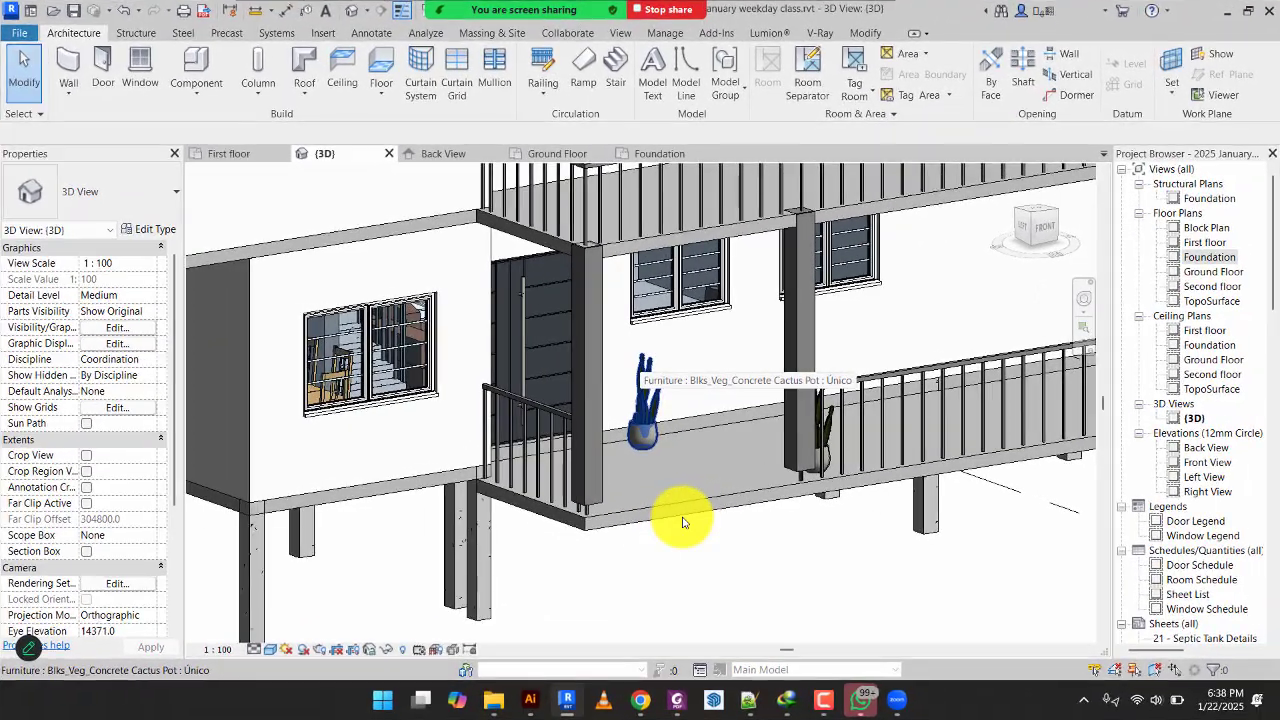
pyautogui.scroll(-5, 609, 414)
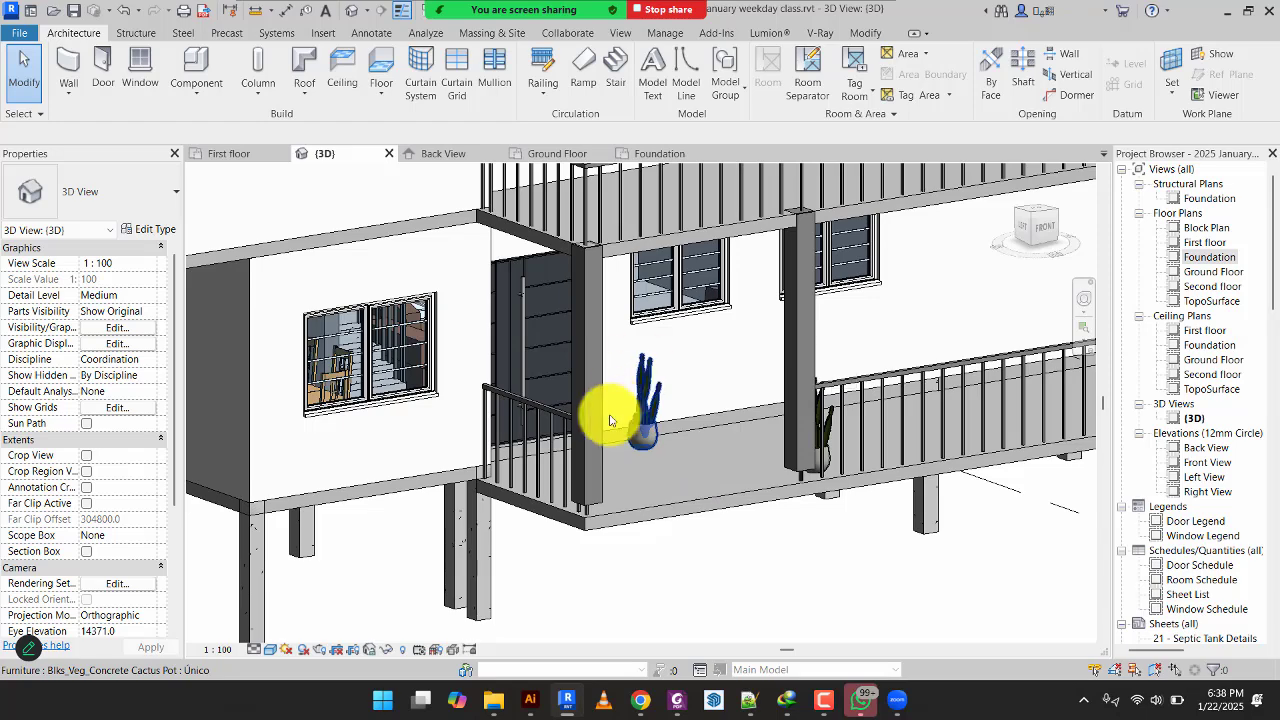
pyautogui.moveTo(609, 443); pyautogui.dragTo(592, 512, button='middle')
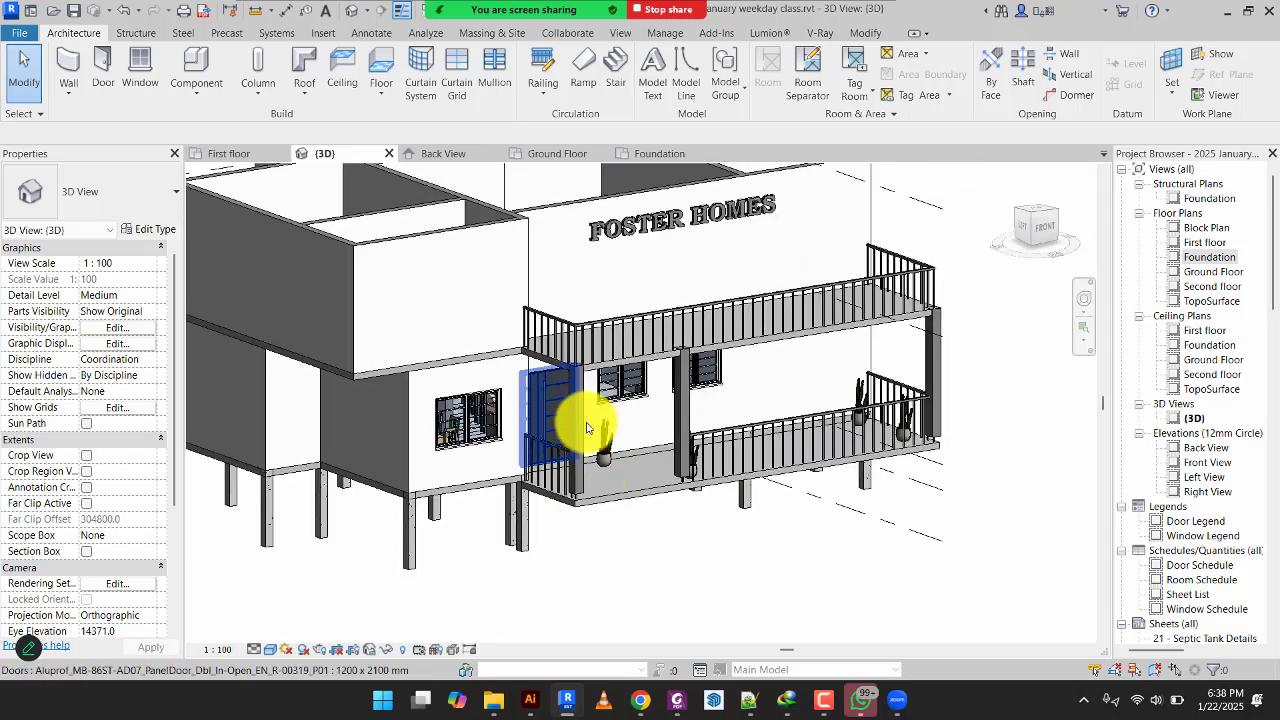
# Select all 250*250 columns visible in the 3D view and set their base offset to -150.
pyautogui.click(693, 410)
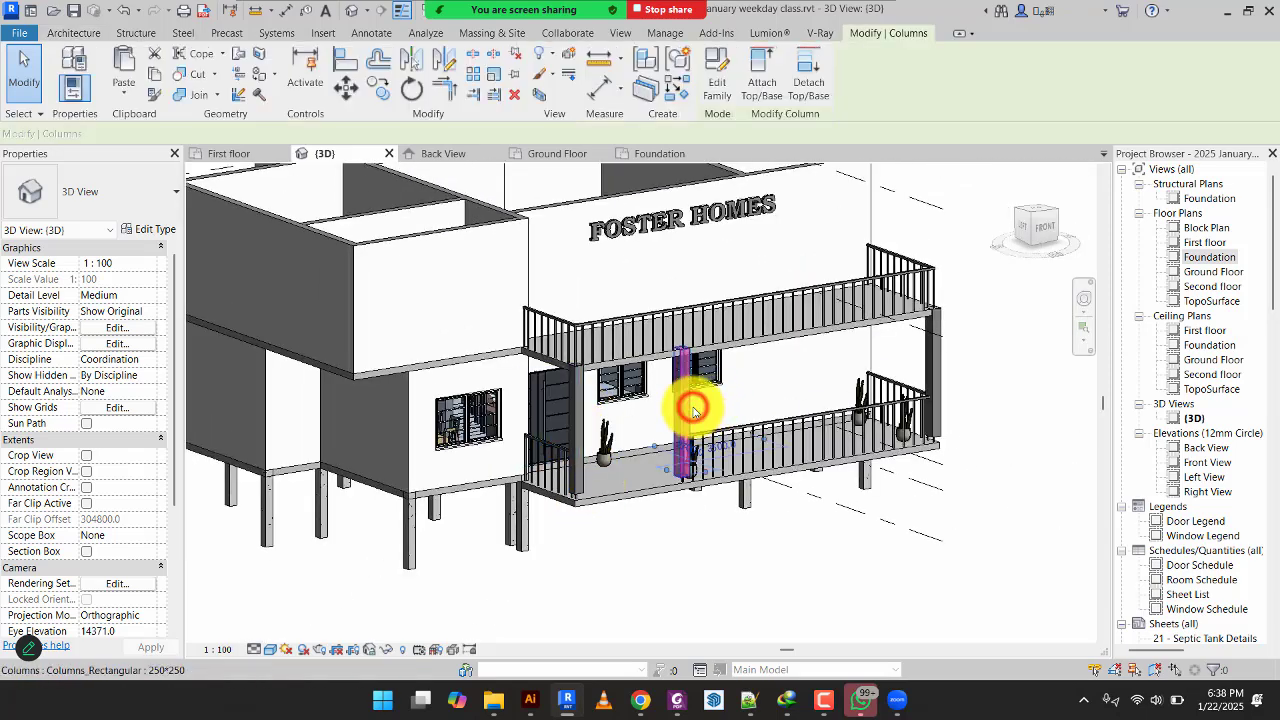
pyautogui.rightClick(691, 406)
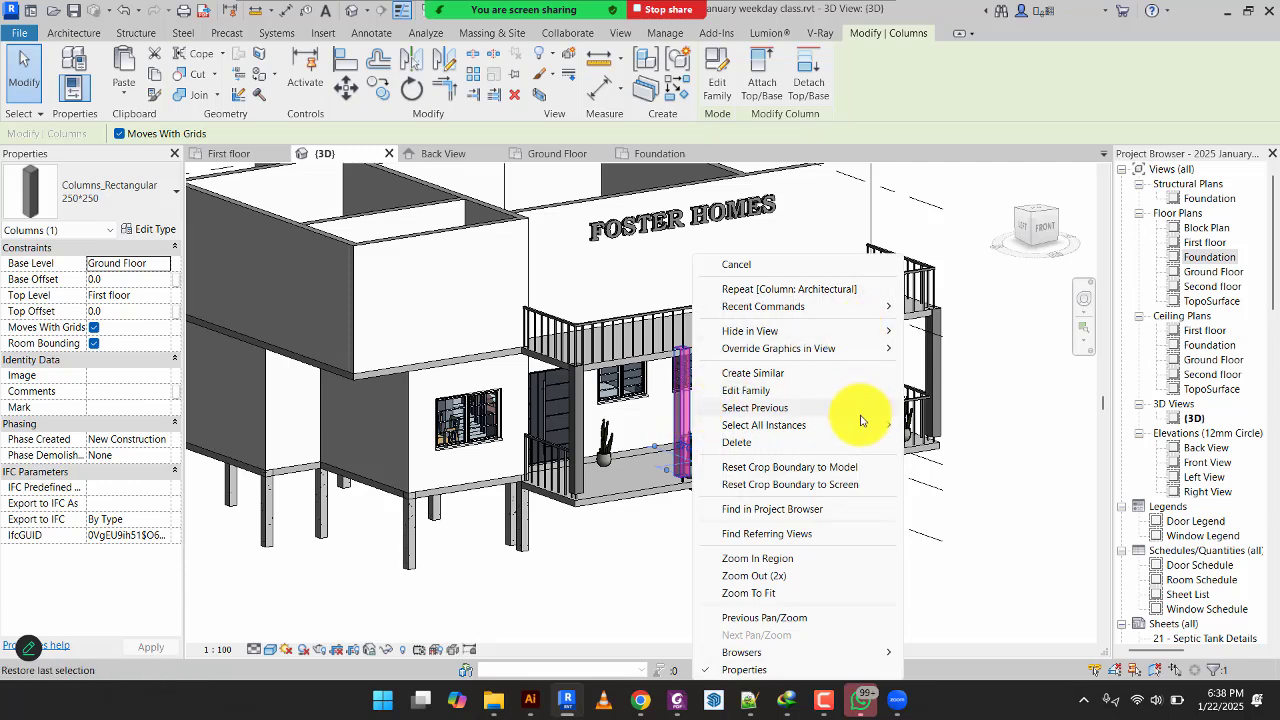
pyautogui.moveTo(860, 422)
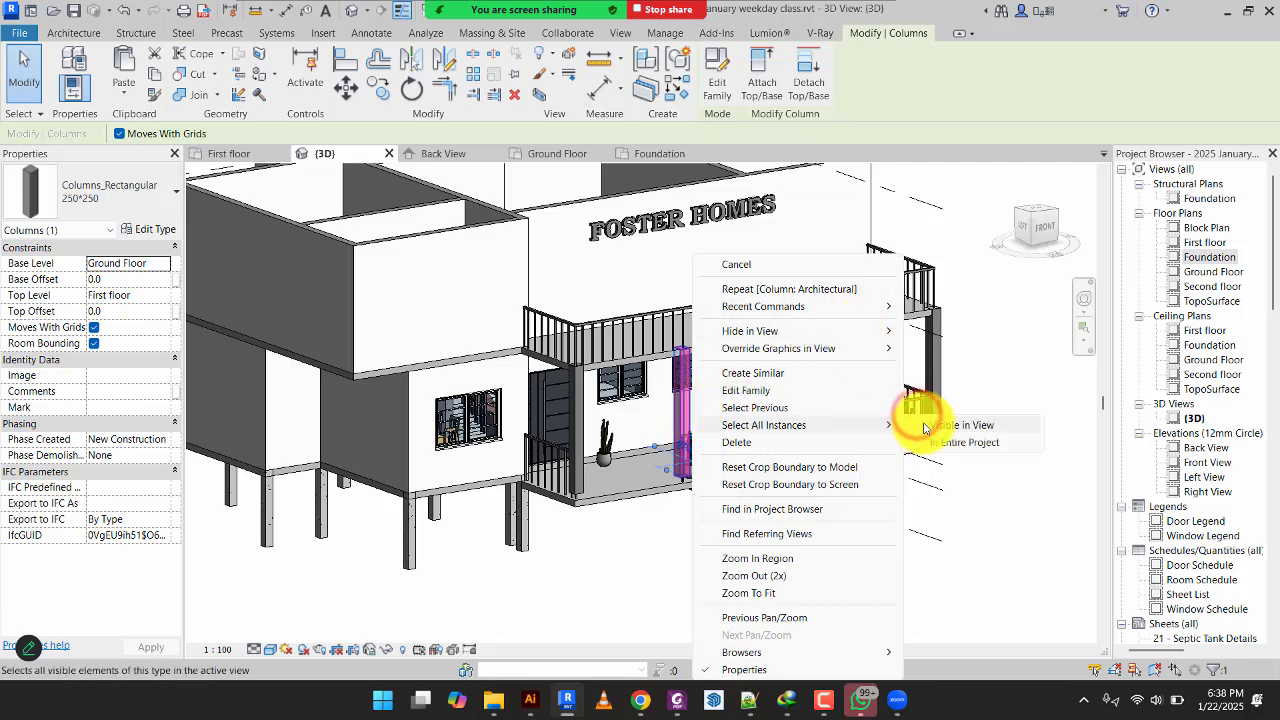
pyautogui.click(918, 422)
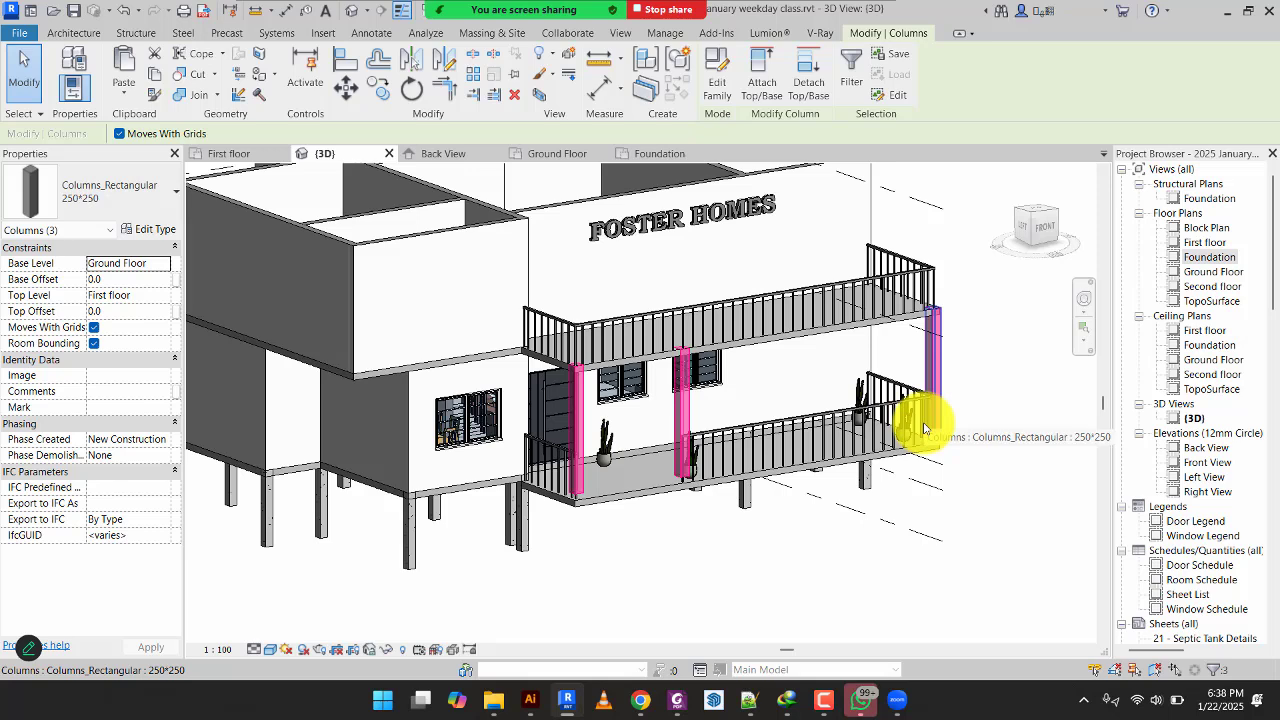
pyautogui.click(134, 280)
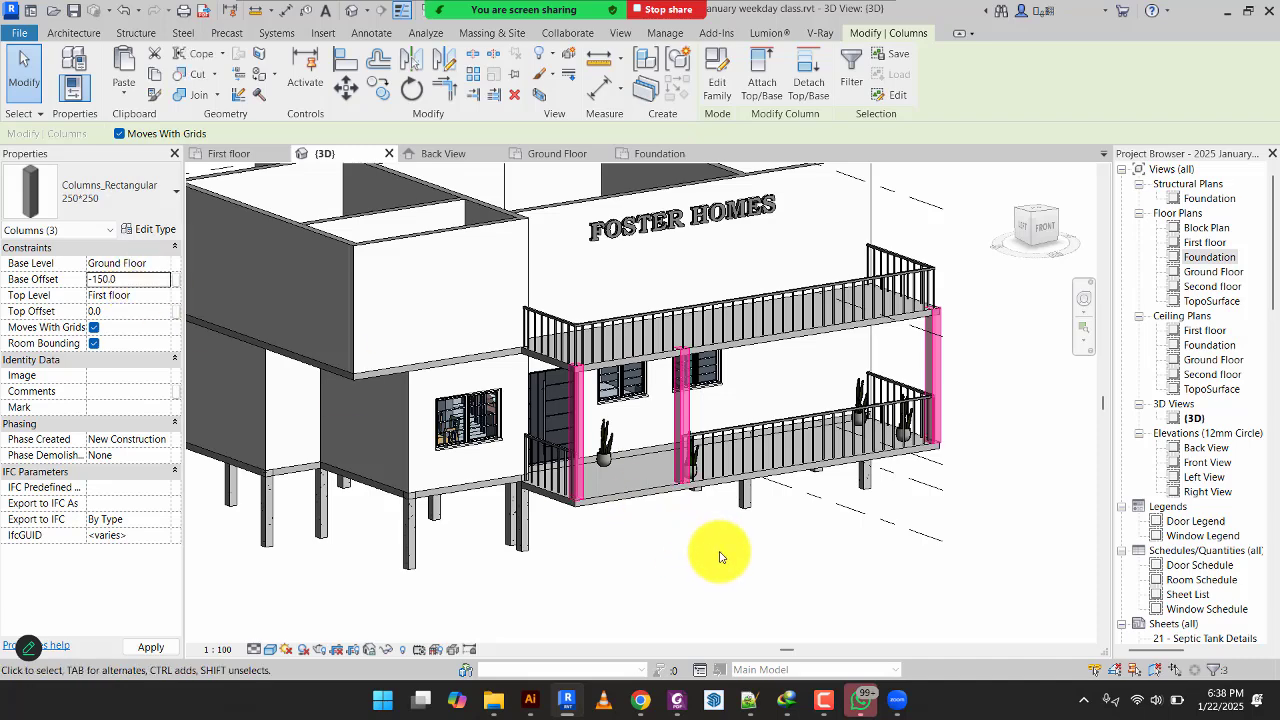
pyautogui.scroll(5, 575, 377)
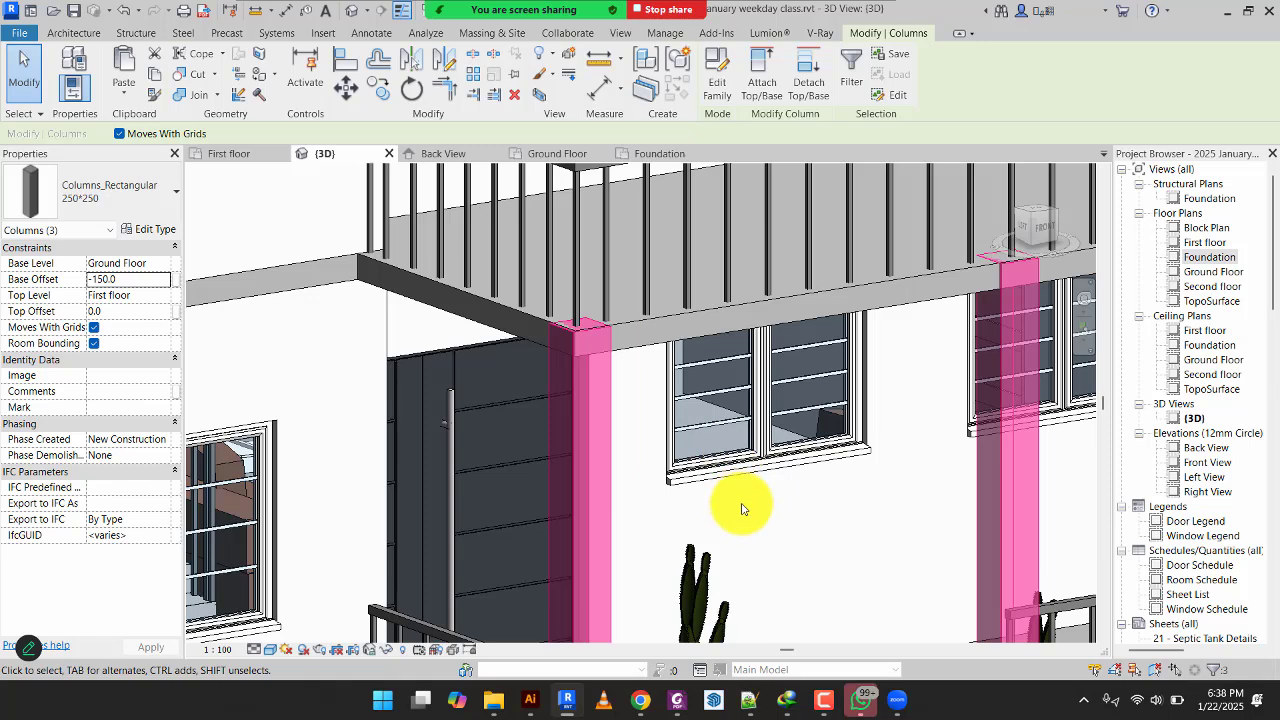
# Try a top offset of -150 on the three selected porch columns and restore it to 0.
pyautogui.scroll(-5, 740, 509)
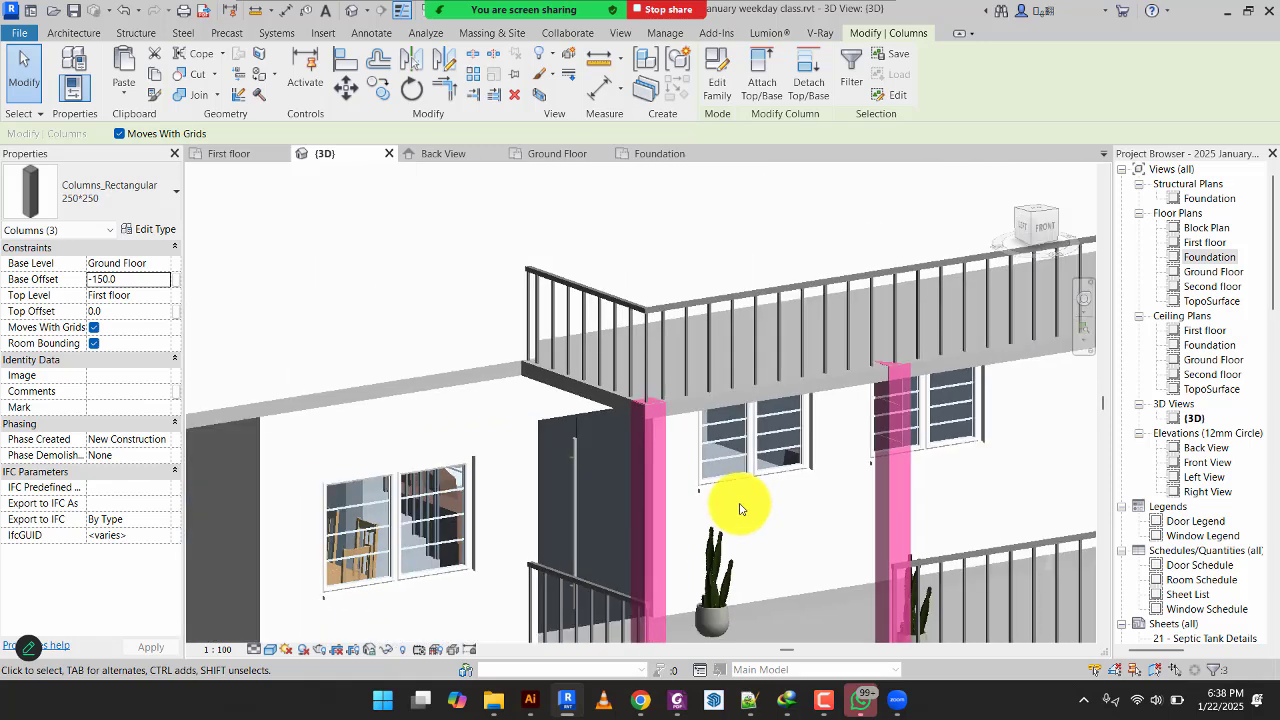
pyautogui.scroll(2, 740, 509)
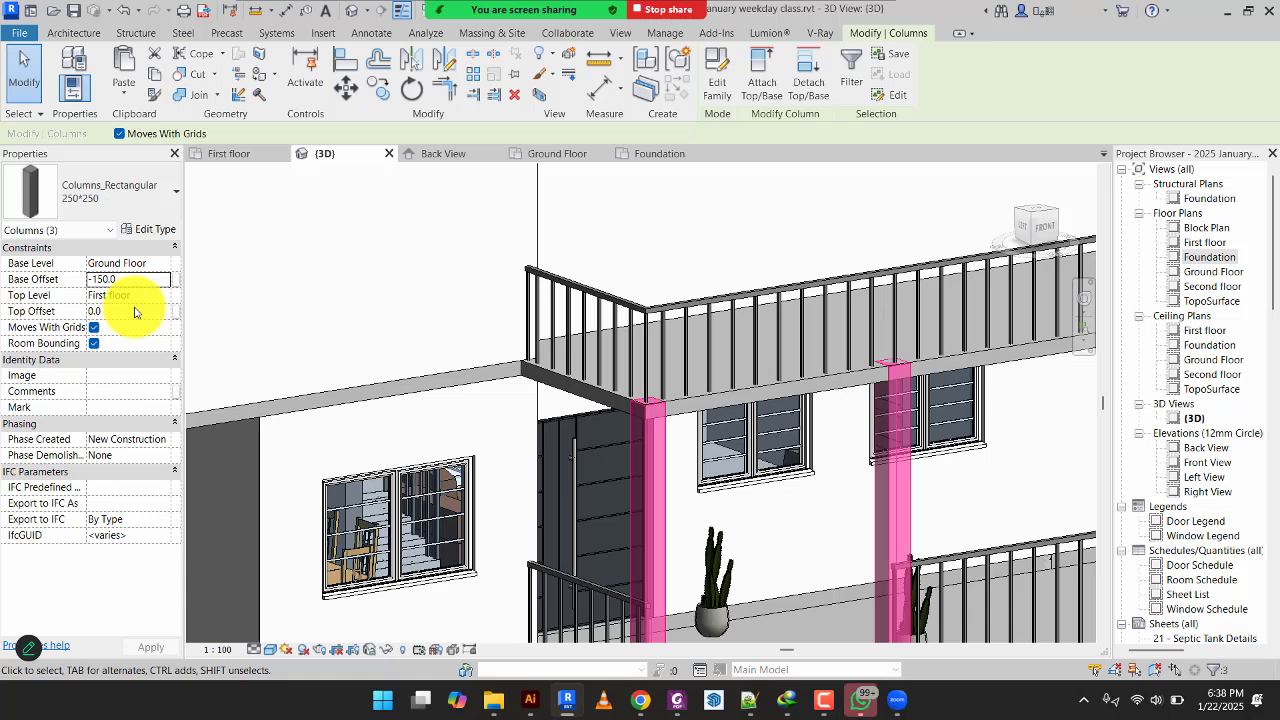
pyautogui.moveTo(40, 318)
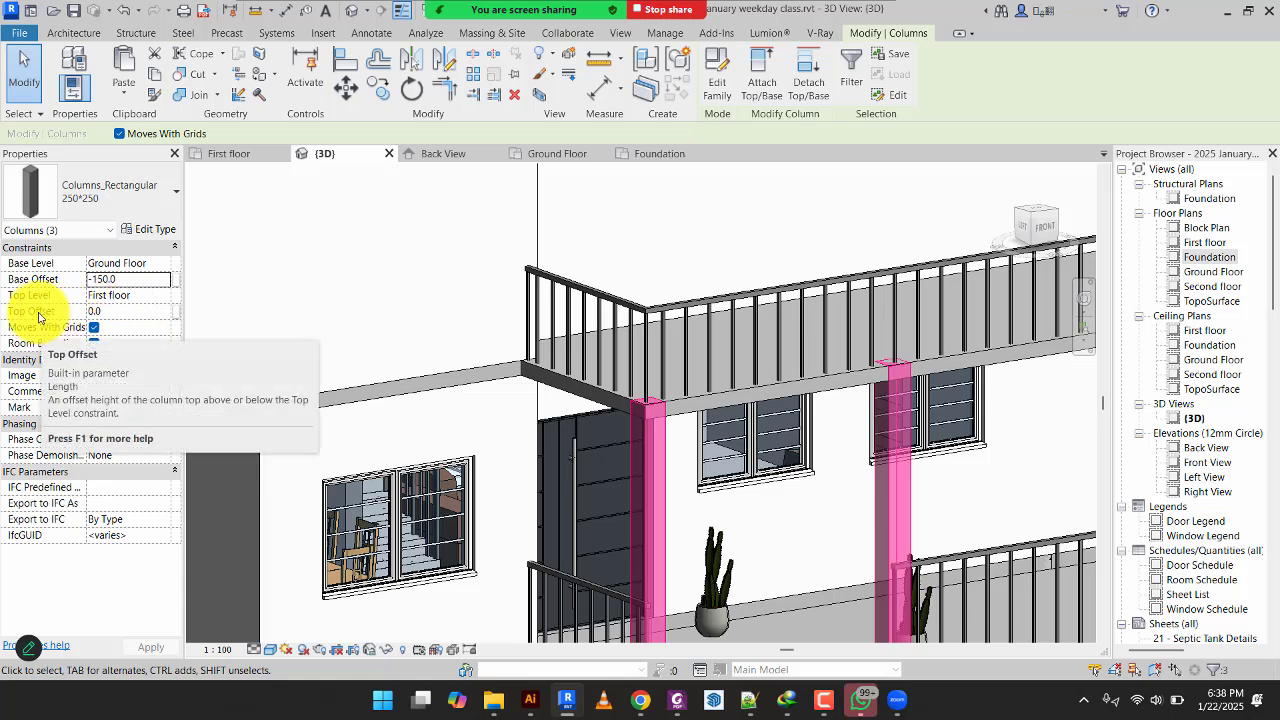
pyautogui.click(112, 310)
pyautogui.write('-15')
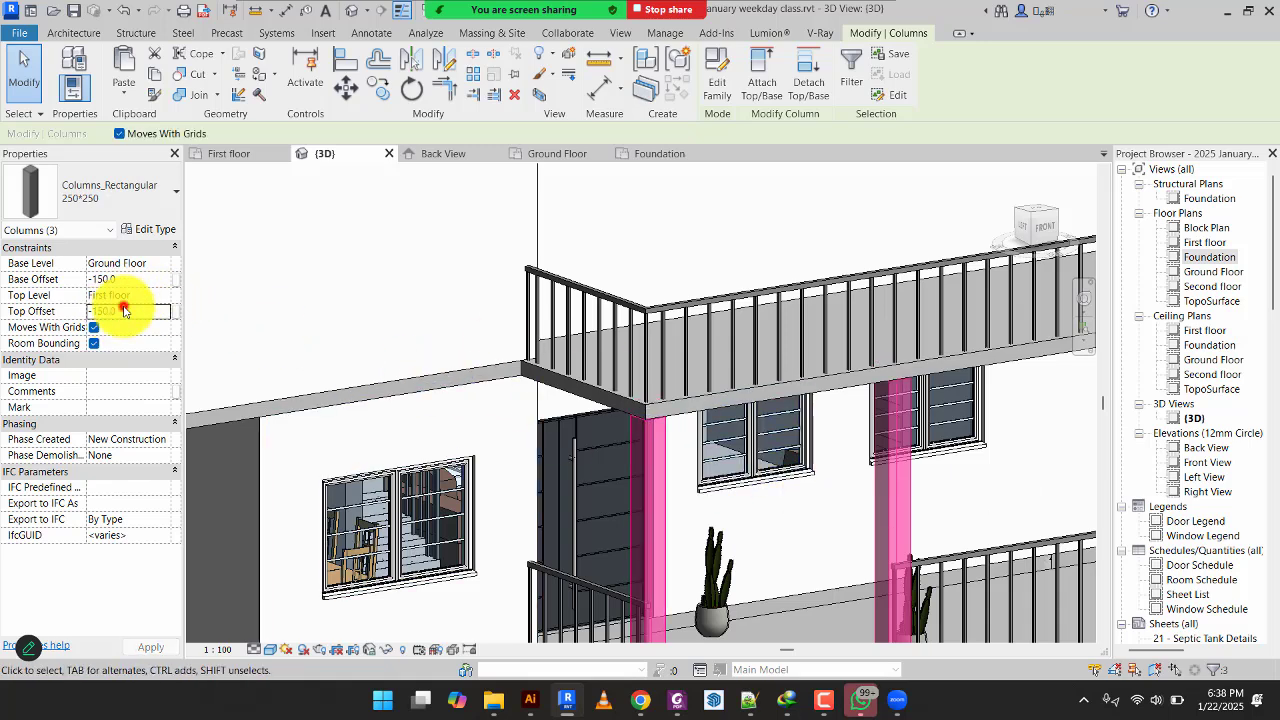
pyautogui.moveTo(124, 307); pyautogui.dragTo(54, 306)
pyautogui.write('0')
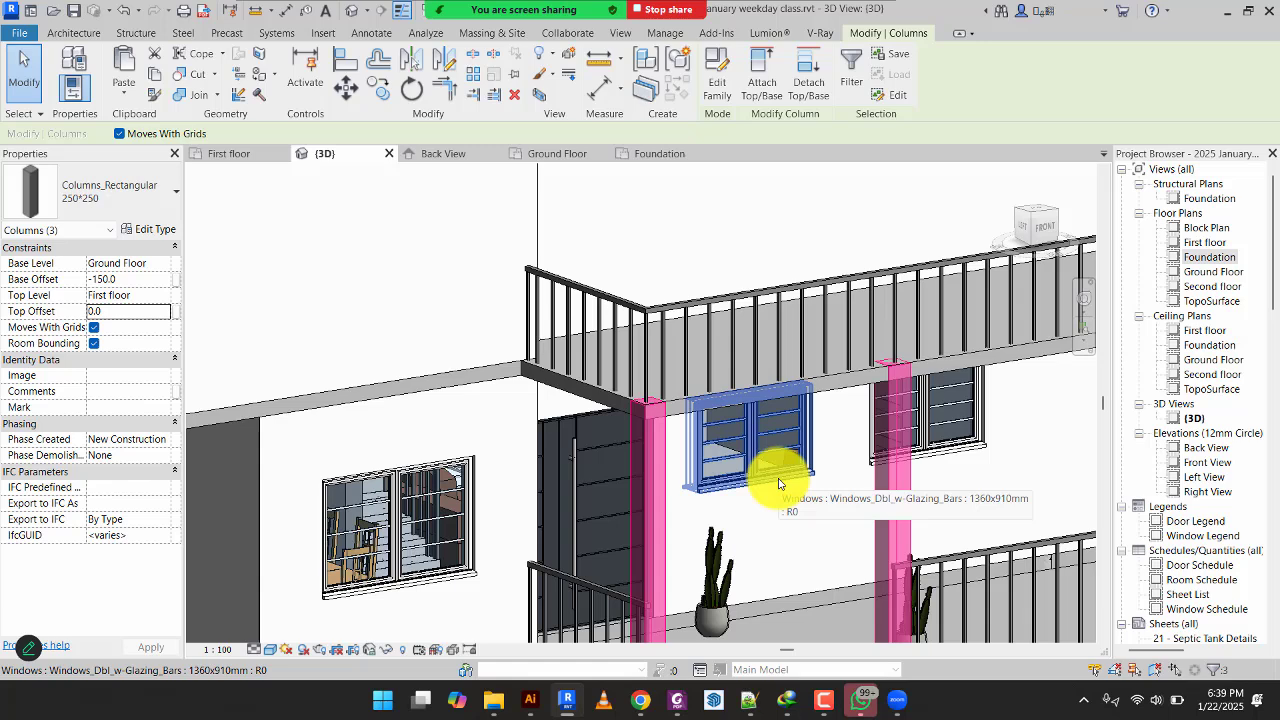
# Attach the tops of the three selected porch columns to the balcony floor slab above, and undo the attachment.
pyautogui.scroll(-2, 780, 485)
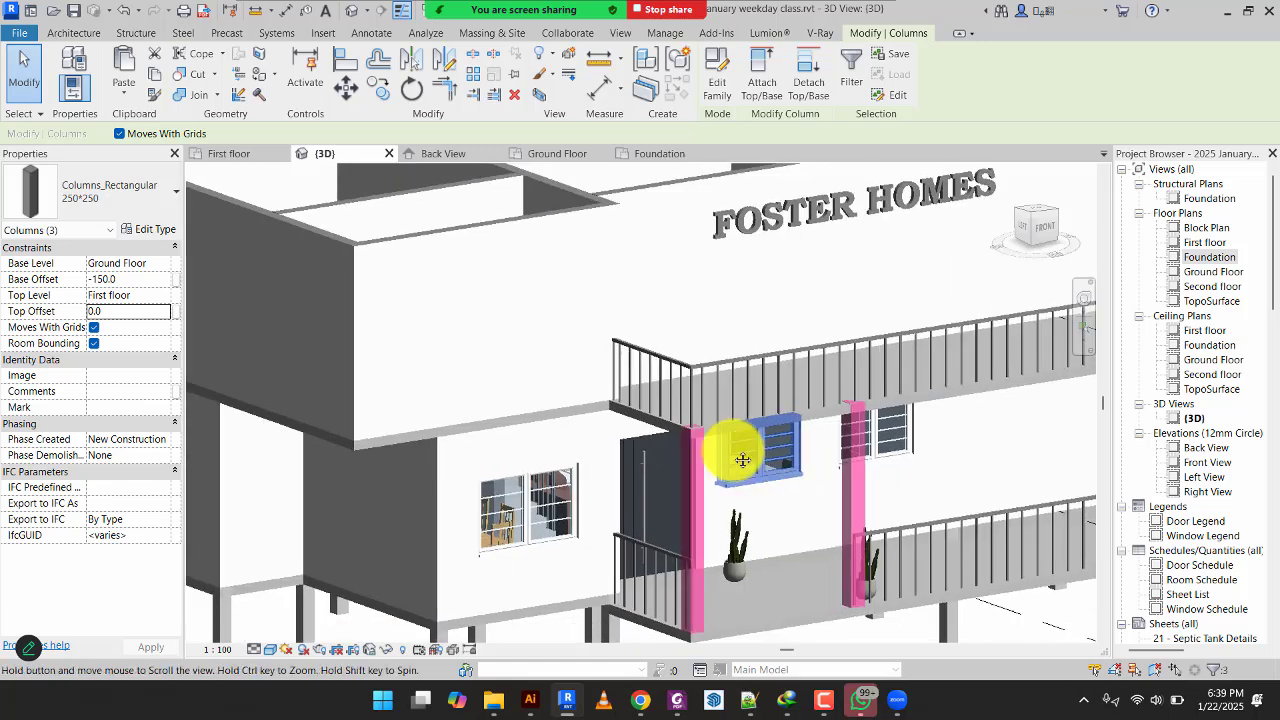
pyautogui.moveTo(743, 457); pyautogui.dragTo(567, 437, button='middle')
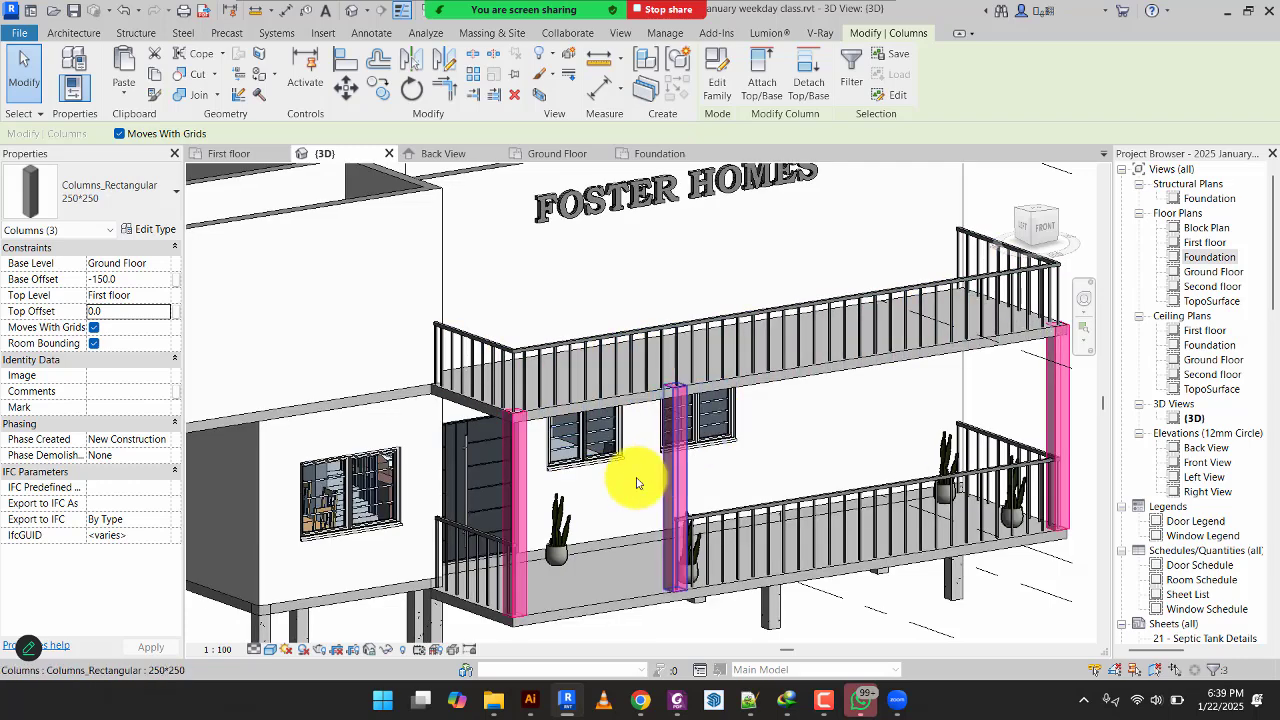
pyautogui.click(759, 90)
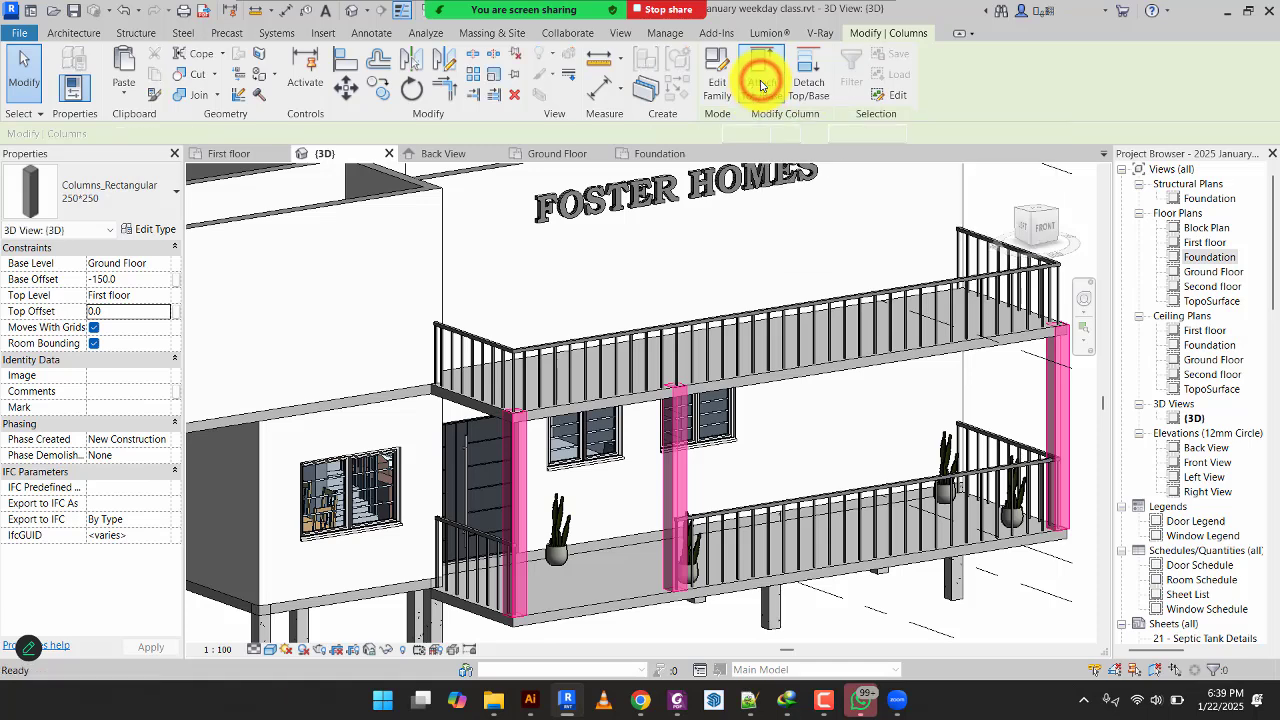
pyautogui.click(740, 386)
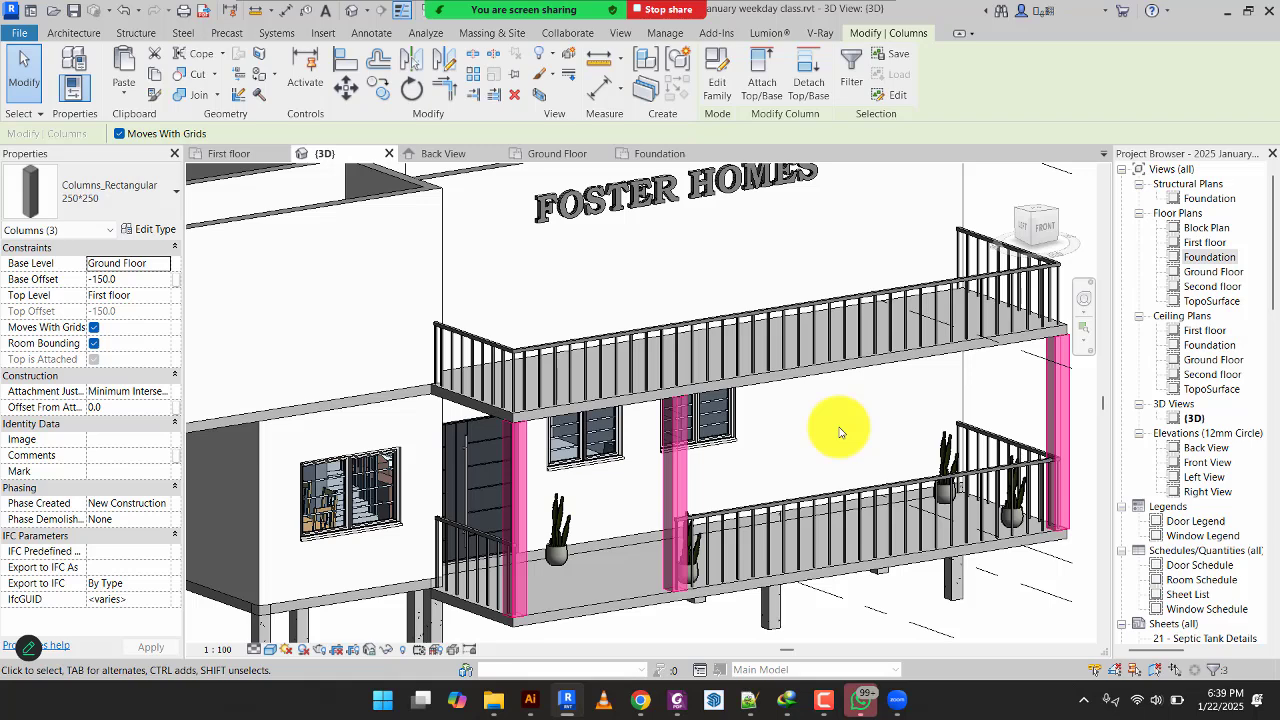
pyautogui.scroll(-5, 839, 432)
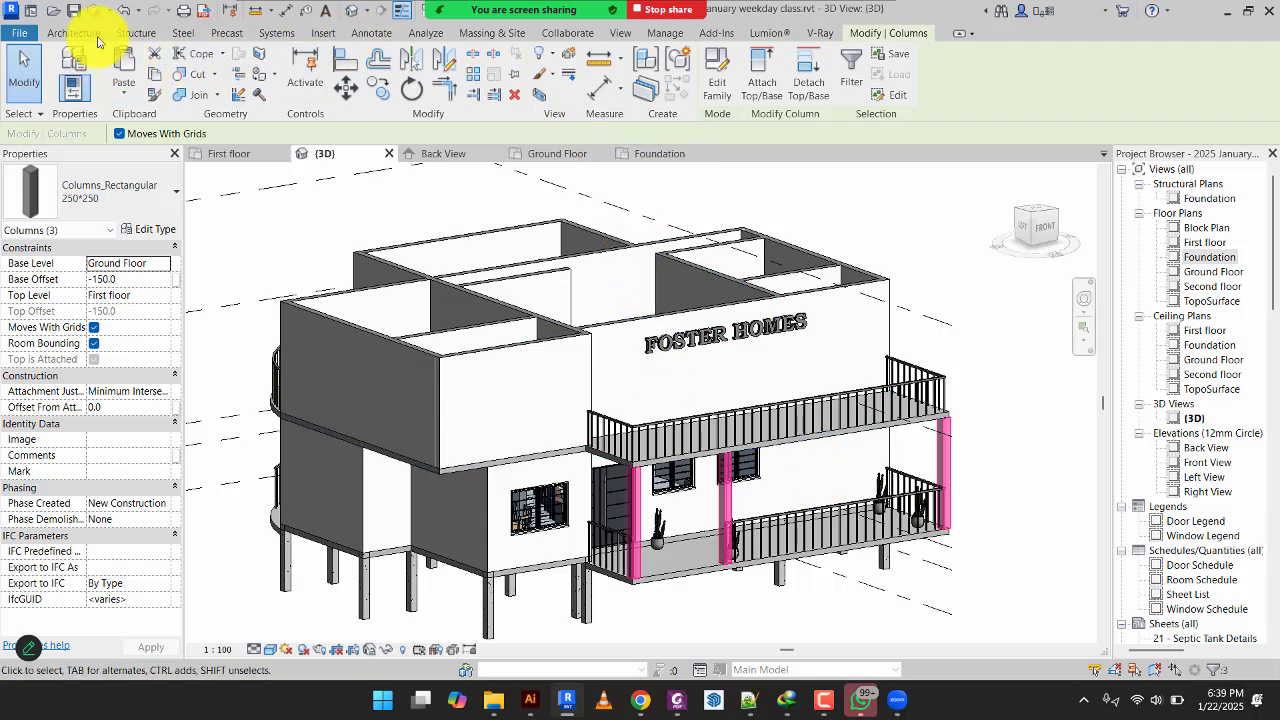
pyautogui.click(123, 11)
# Select all 250*250 columns visible in the 3D view, set their top level to Second floor, and clear the selection.
pyautogui.scroll(2, 790, 522)
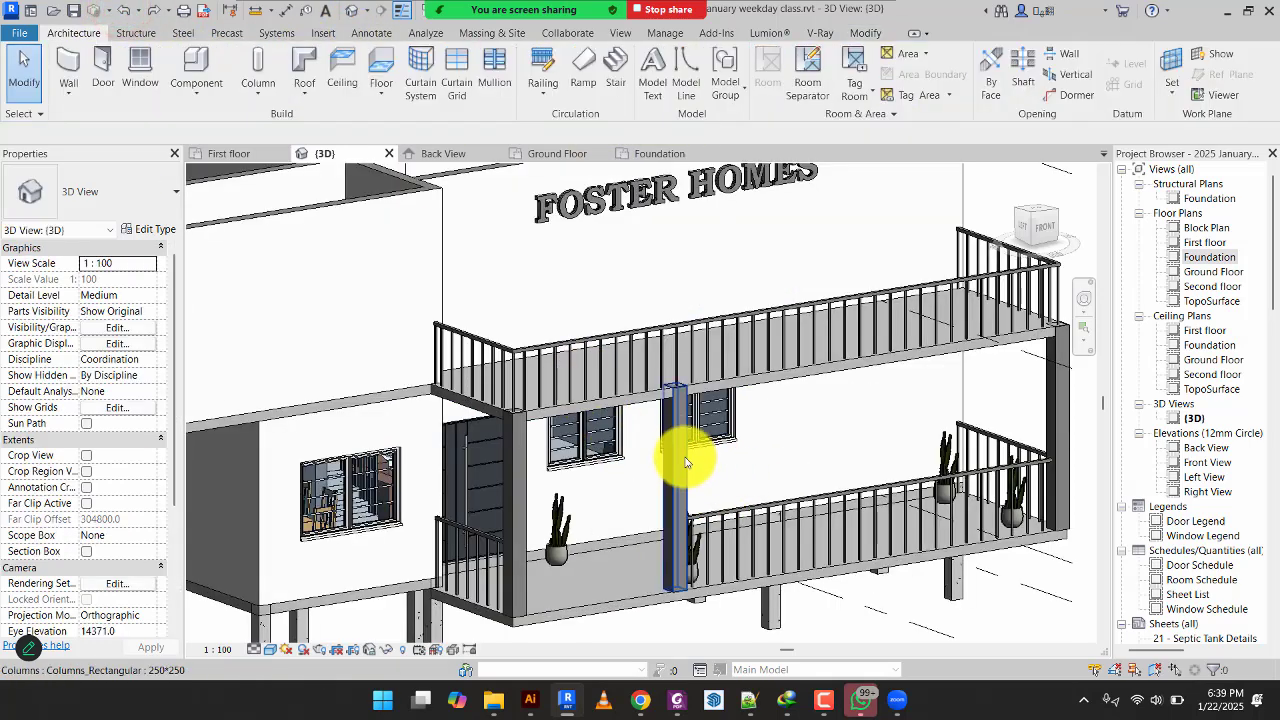
pyautogui.click(685, 458)
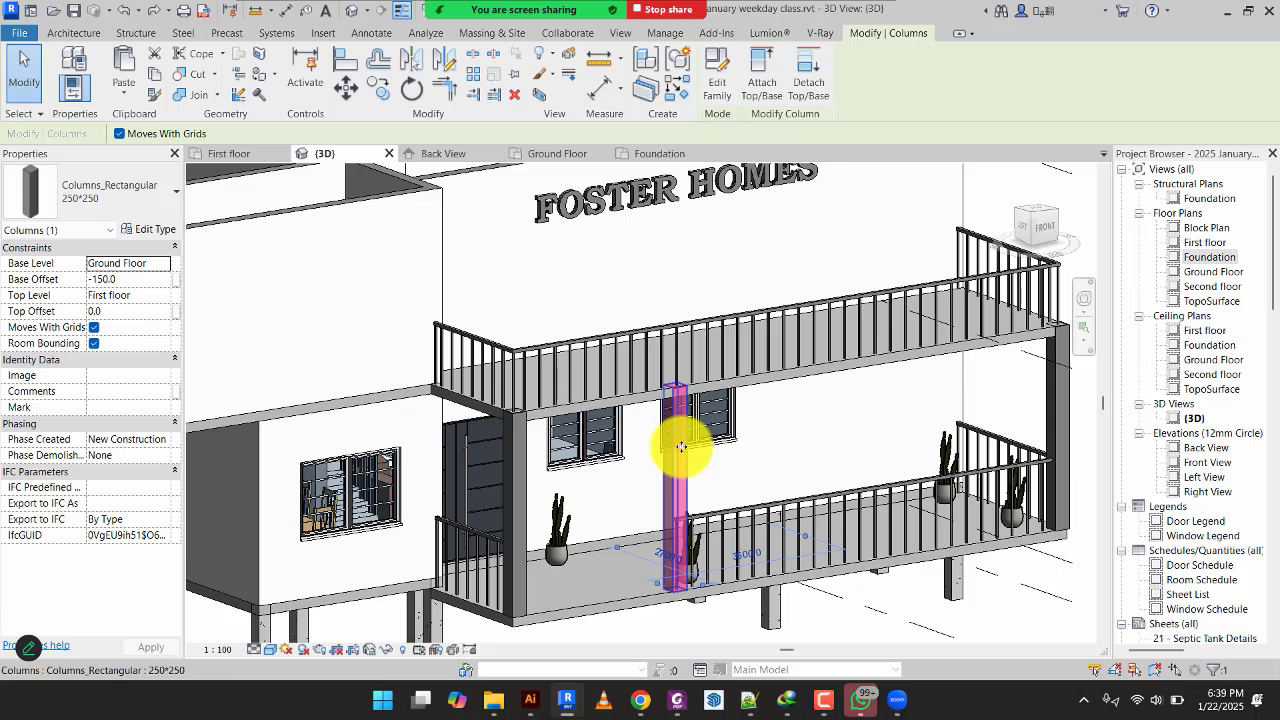
pyautogui.scroll(-2, 682, 450)
pyautogui.rightClick(680, 447)
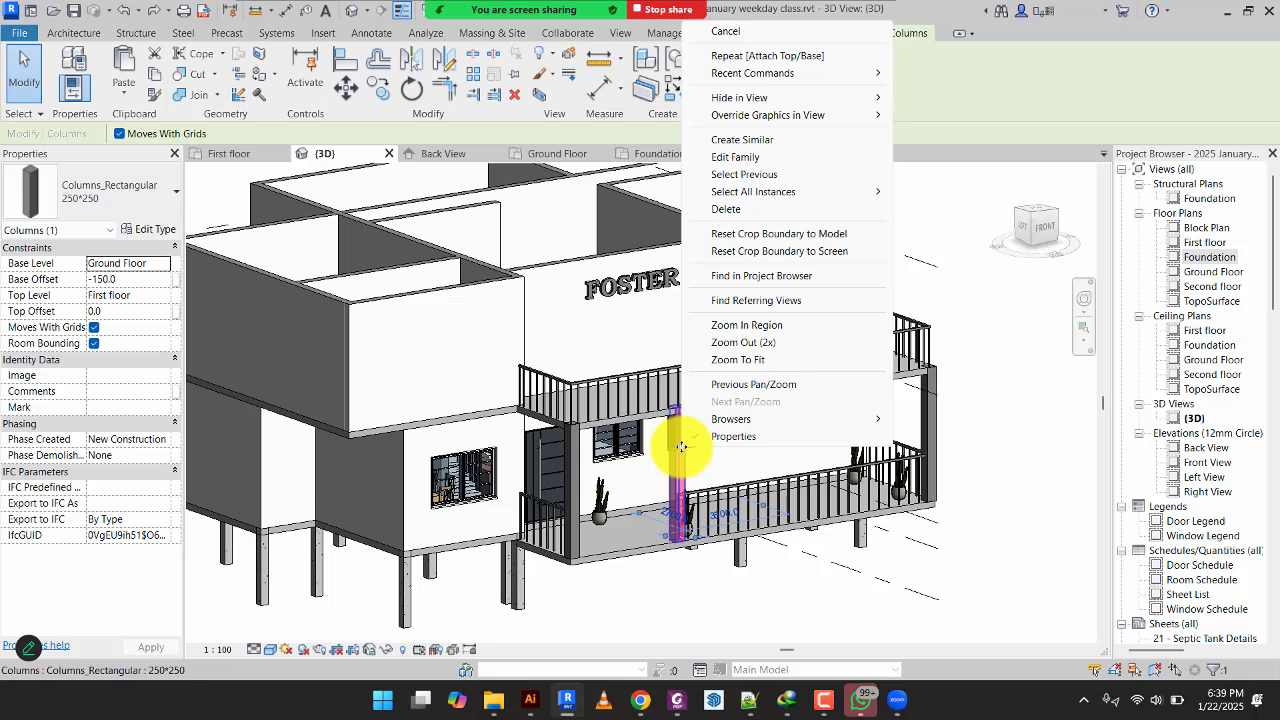
pyautogui.moveTo(858, 191)
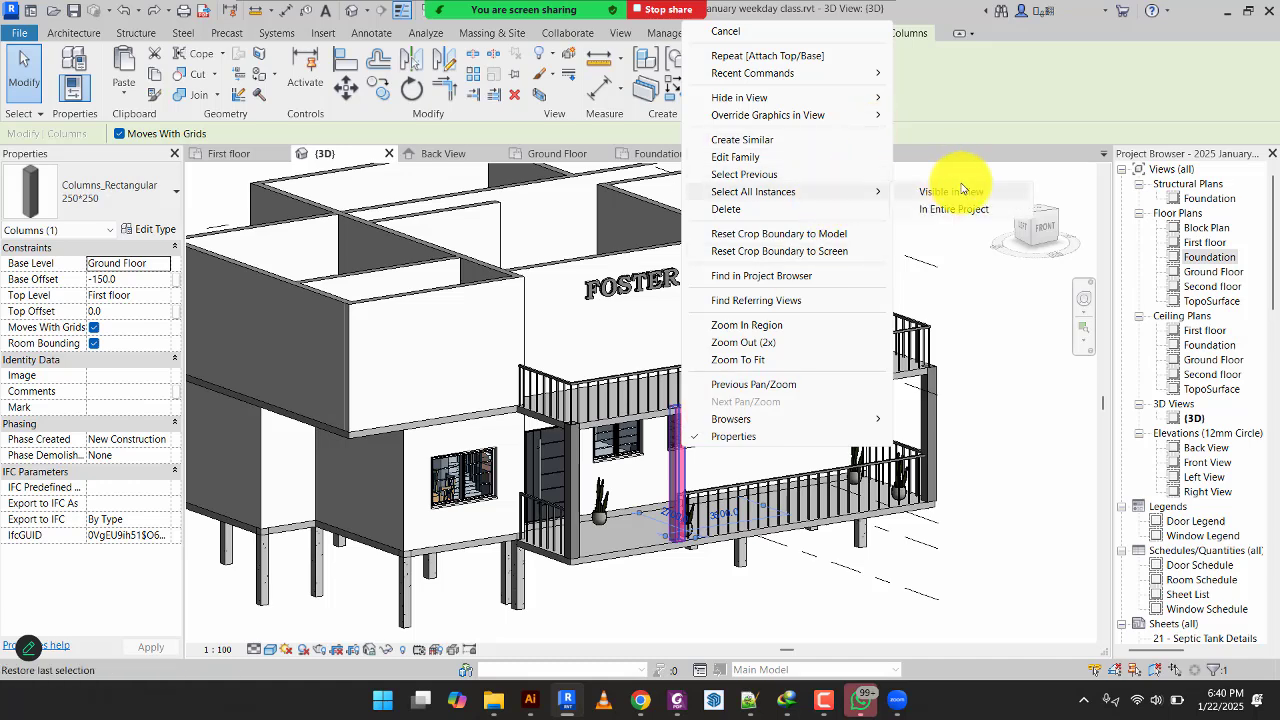
pyautogui.click(961, 190)
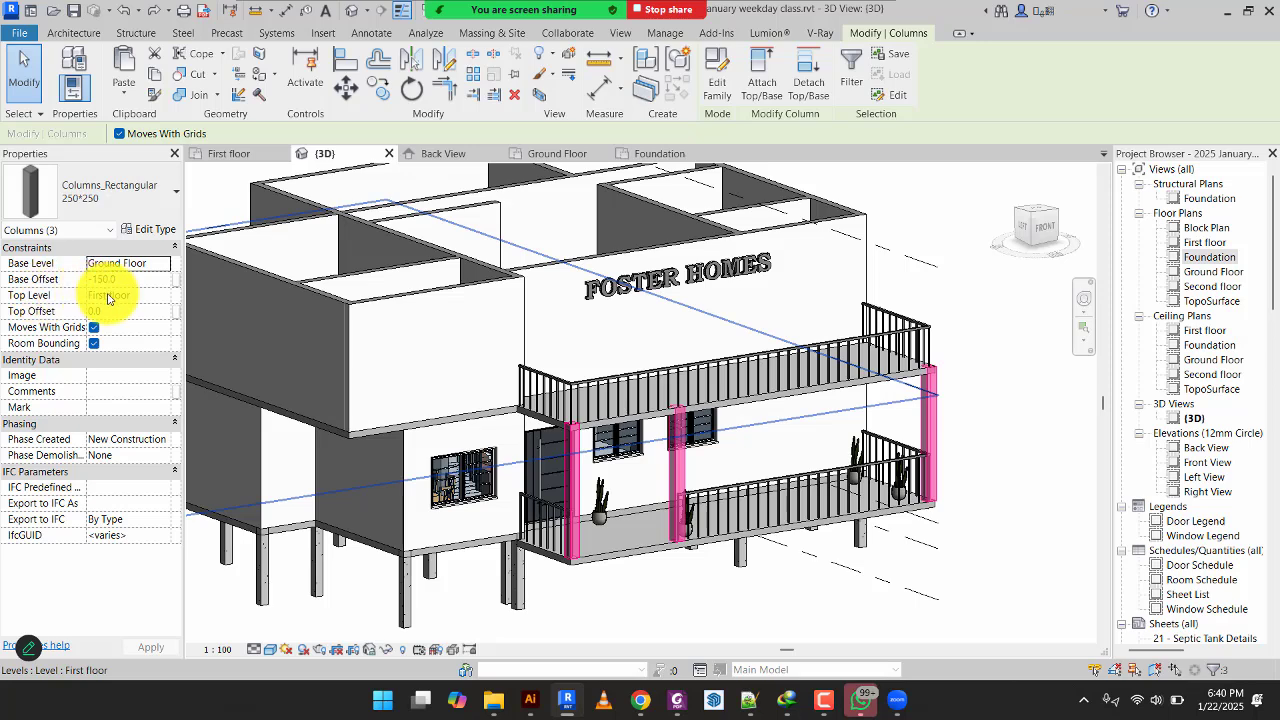
pyautogui.click(165, 298)
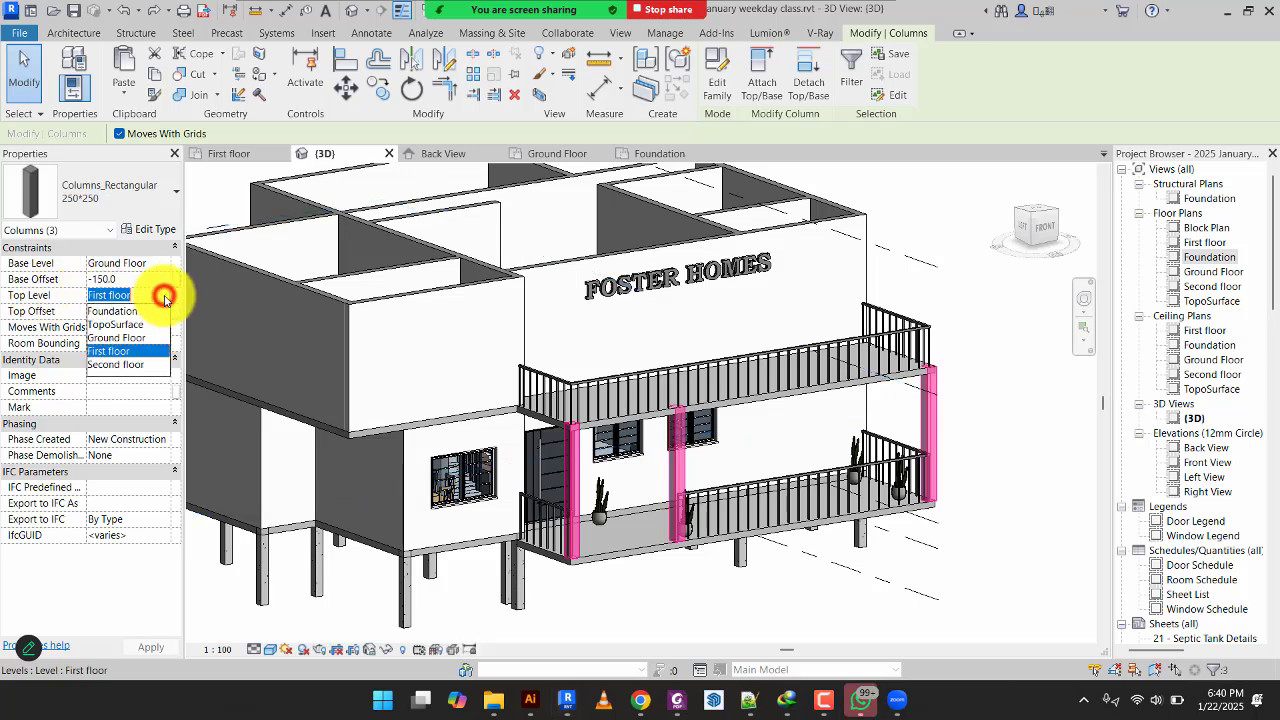
pyautogui.click(116, 362)
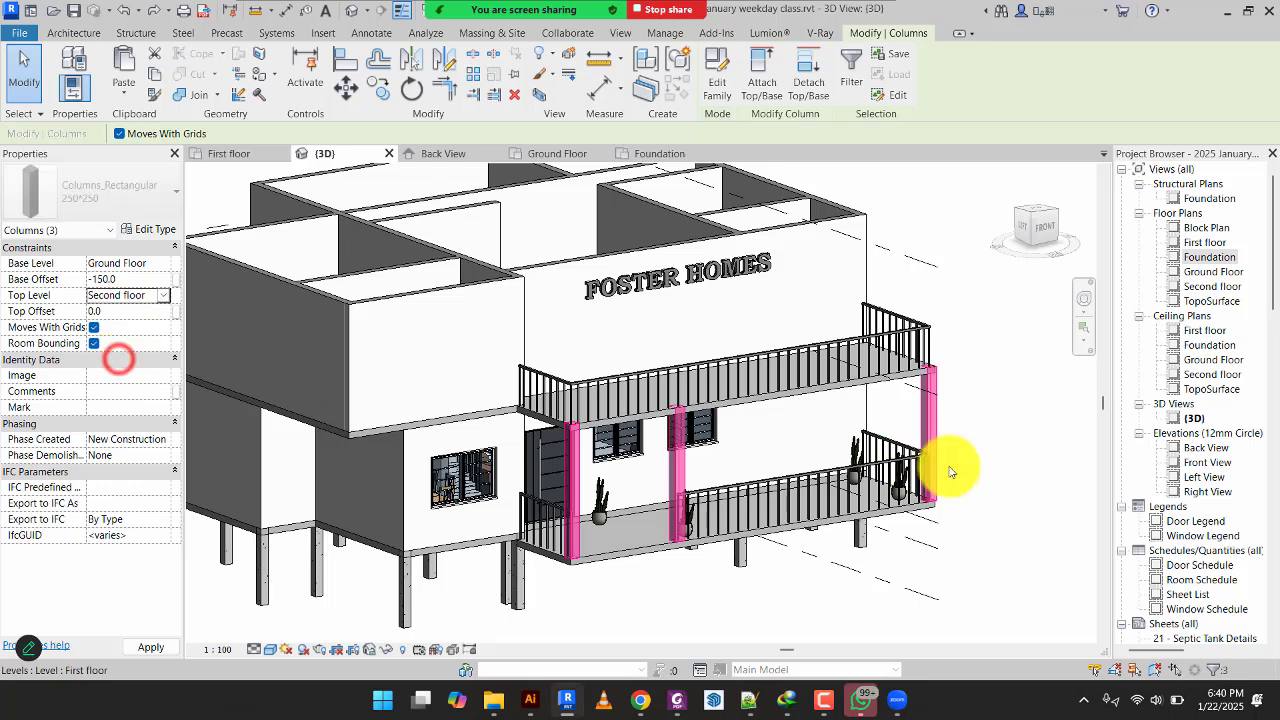
pyautogui.click(1016, 518)
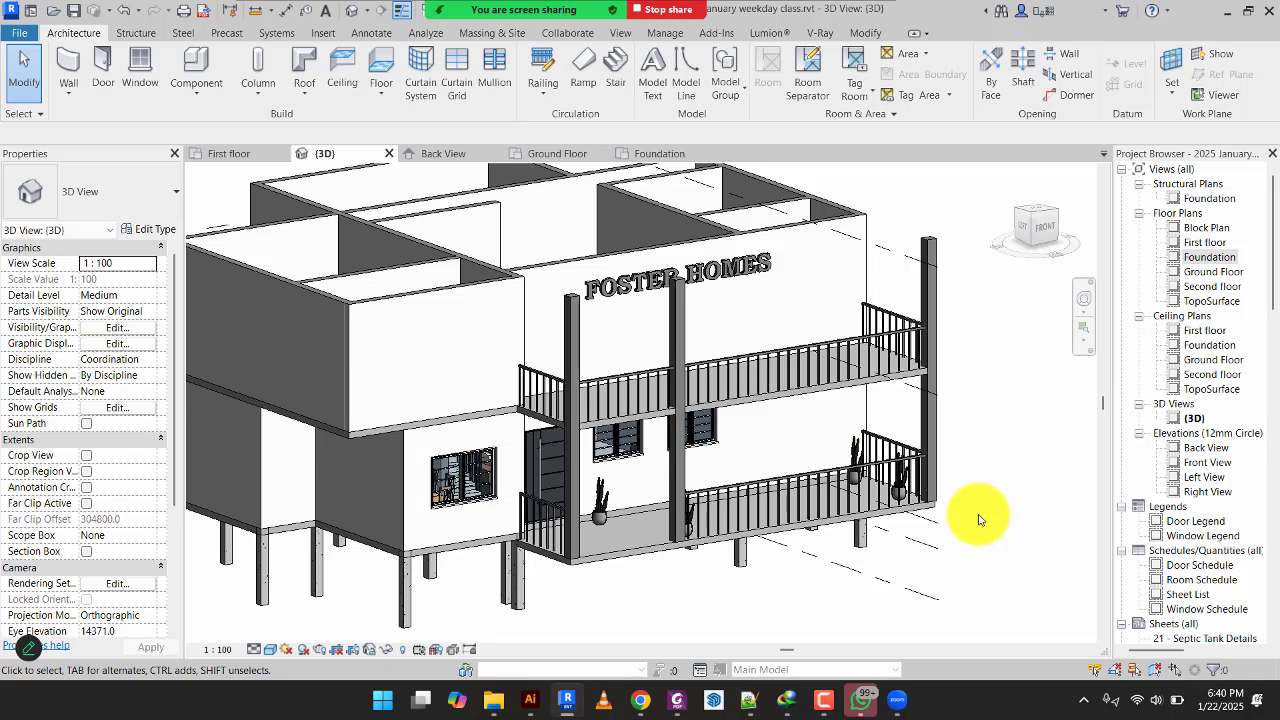
# Rename the Second floor level to Roof in the Back View elevation.
pyautogui.scroll(-3, 975, 515)
pyautogui.keyDown('shift'); pyautogui.moveTo(780, 545); pyautogui.dragTo(752, 587, button='middle'); pyautogui.keyUp('shift')
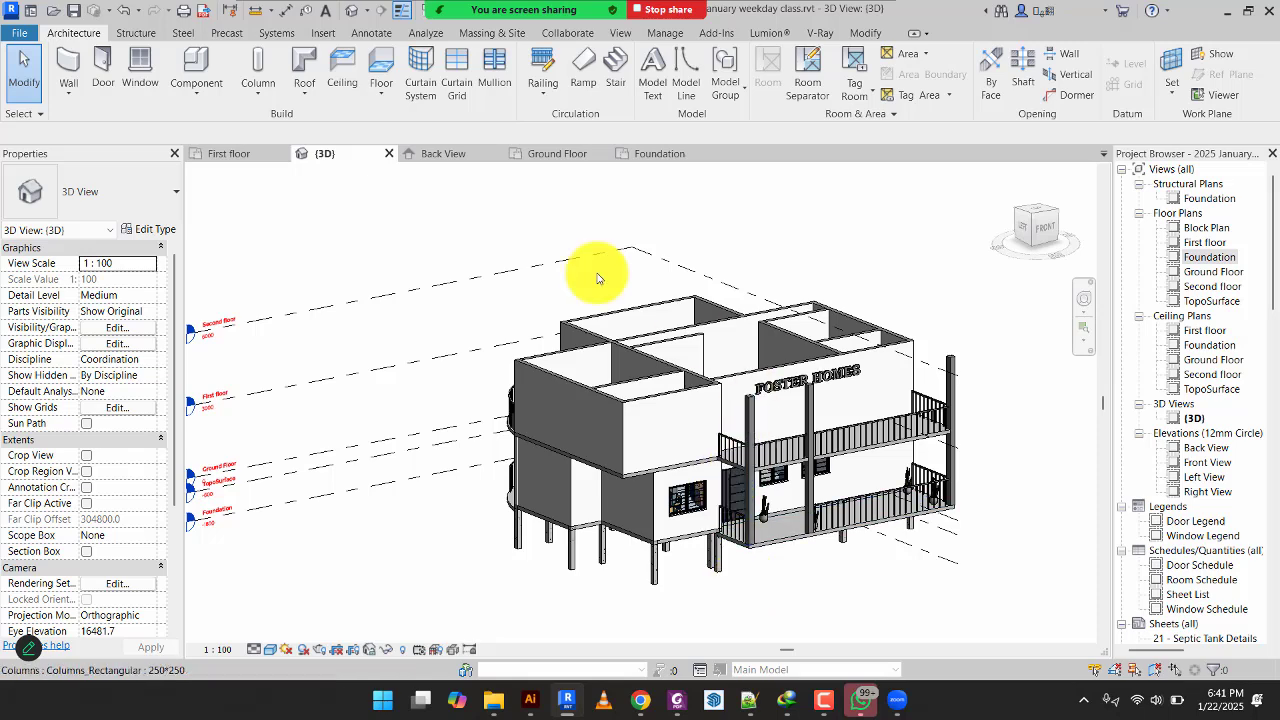
pyautogui.click(448, 156)
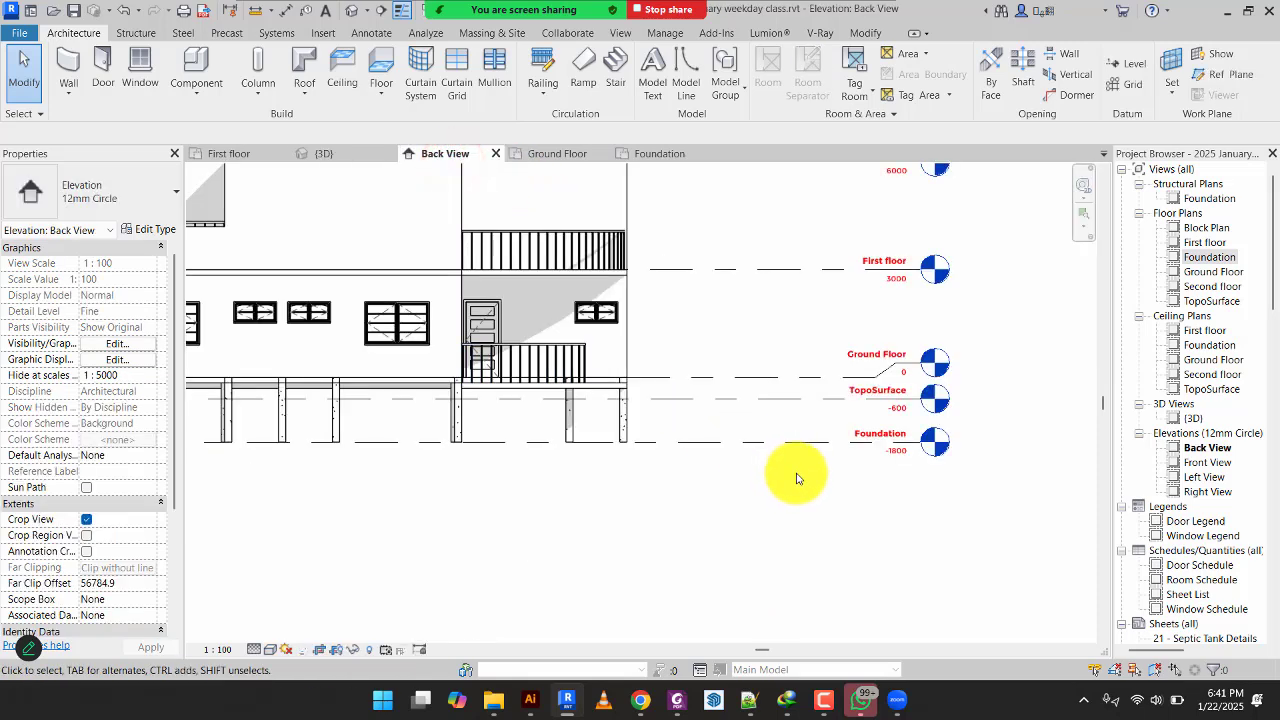
pyautogui.scroll(-3, 777, 449)
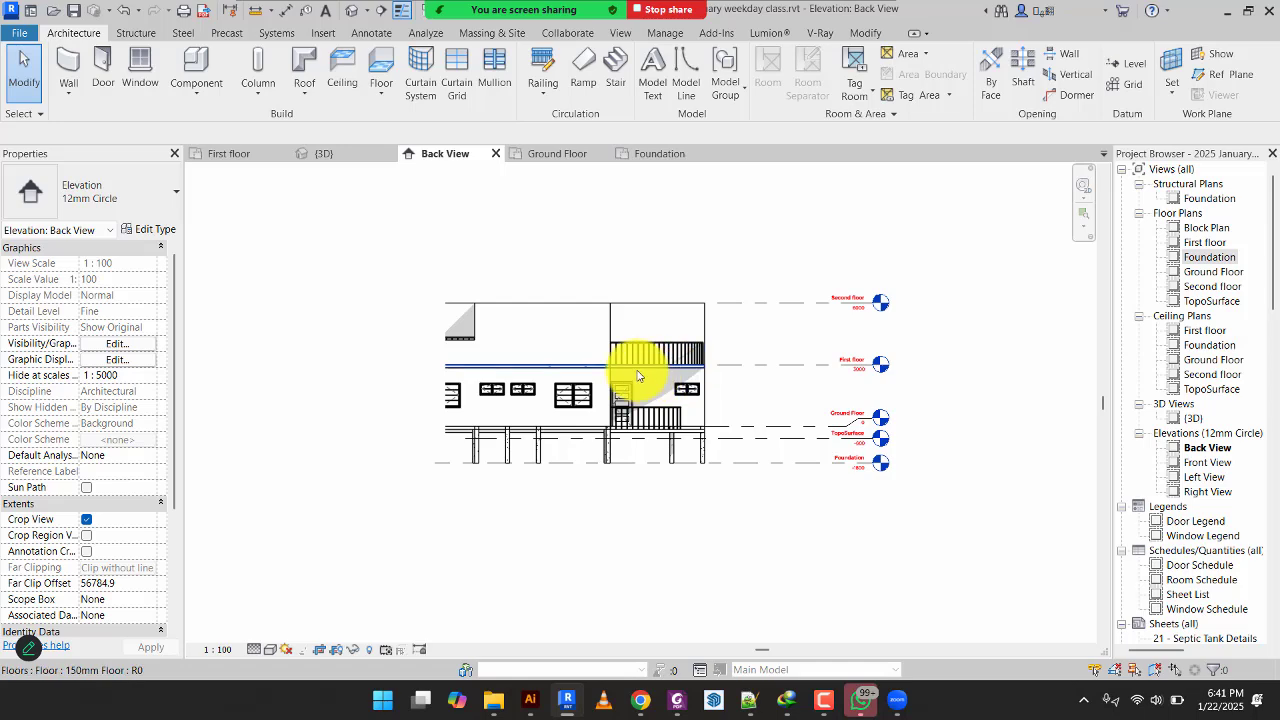
pyautogui.scroll(2, 638, 375)
pyautogui.moveTo(923, 323); pyautogui.dragTo(737, 372, button='middle')
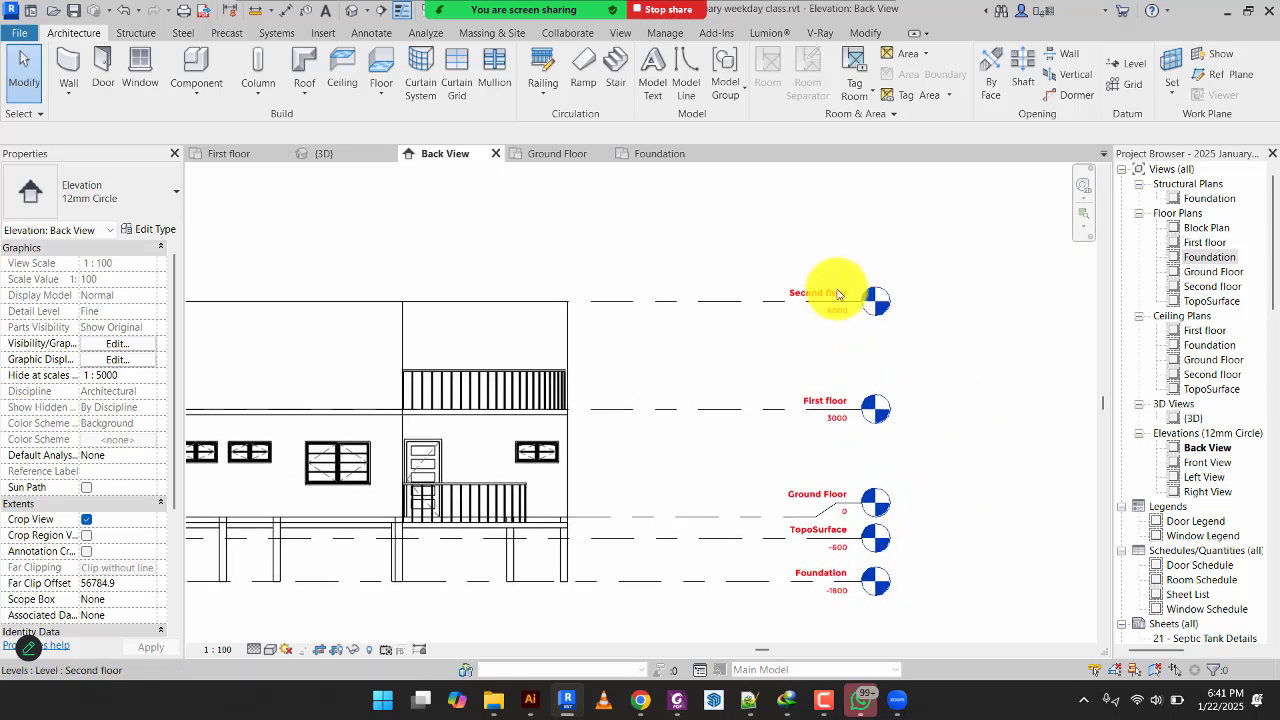
pyautogui.scroll(1, 835, 291)
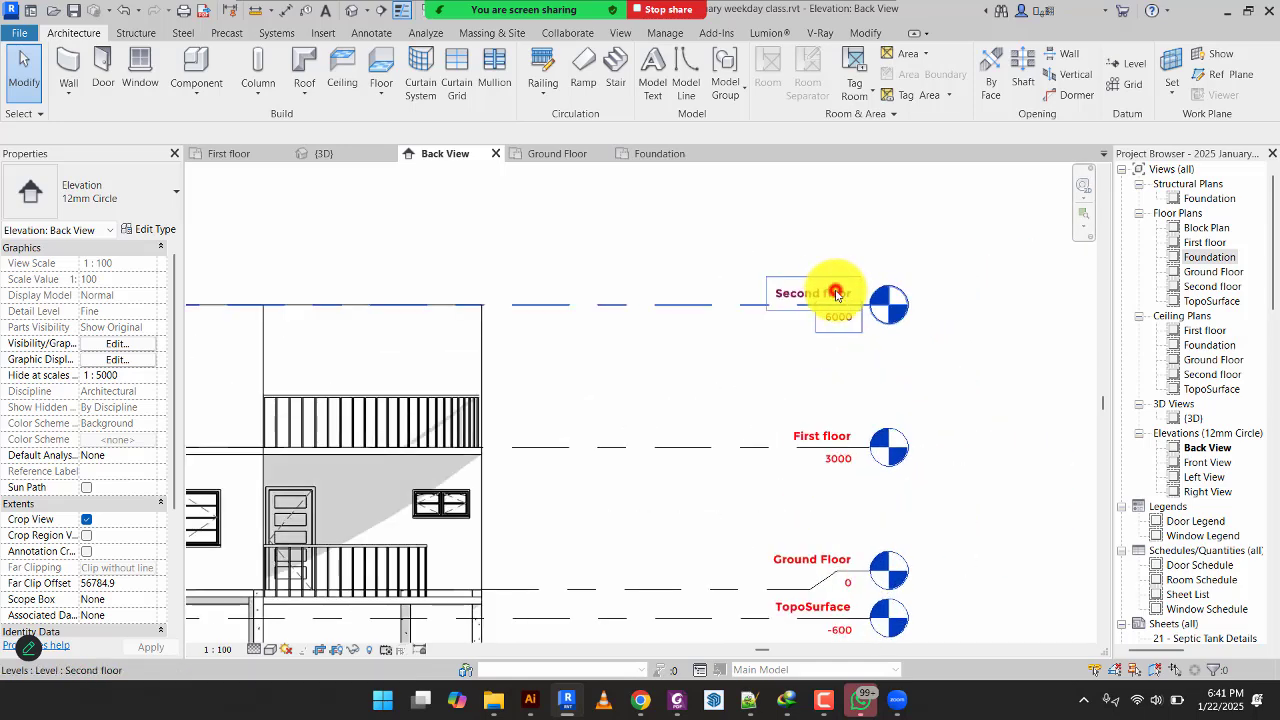
pyautogui.click(824, 289)
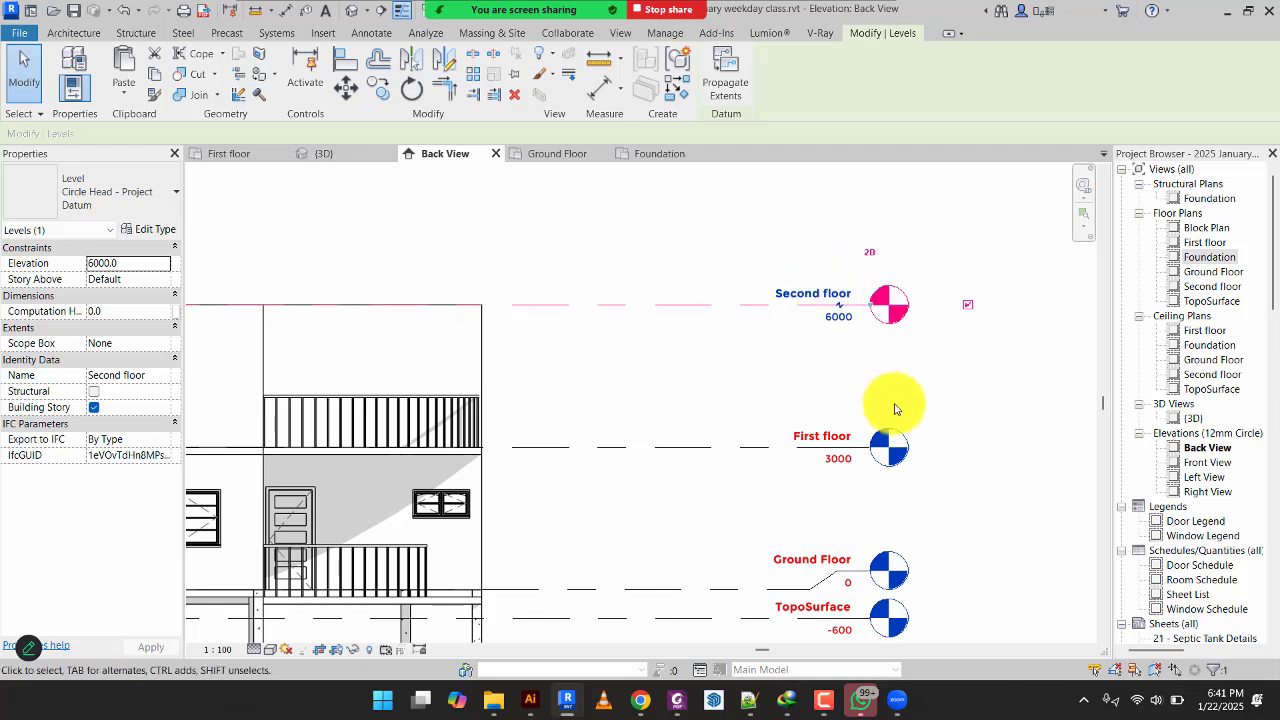
pyautogui.moveTo(894, 408); pyautogui.dragTo(882, 362, button='middle')
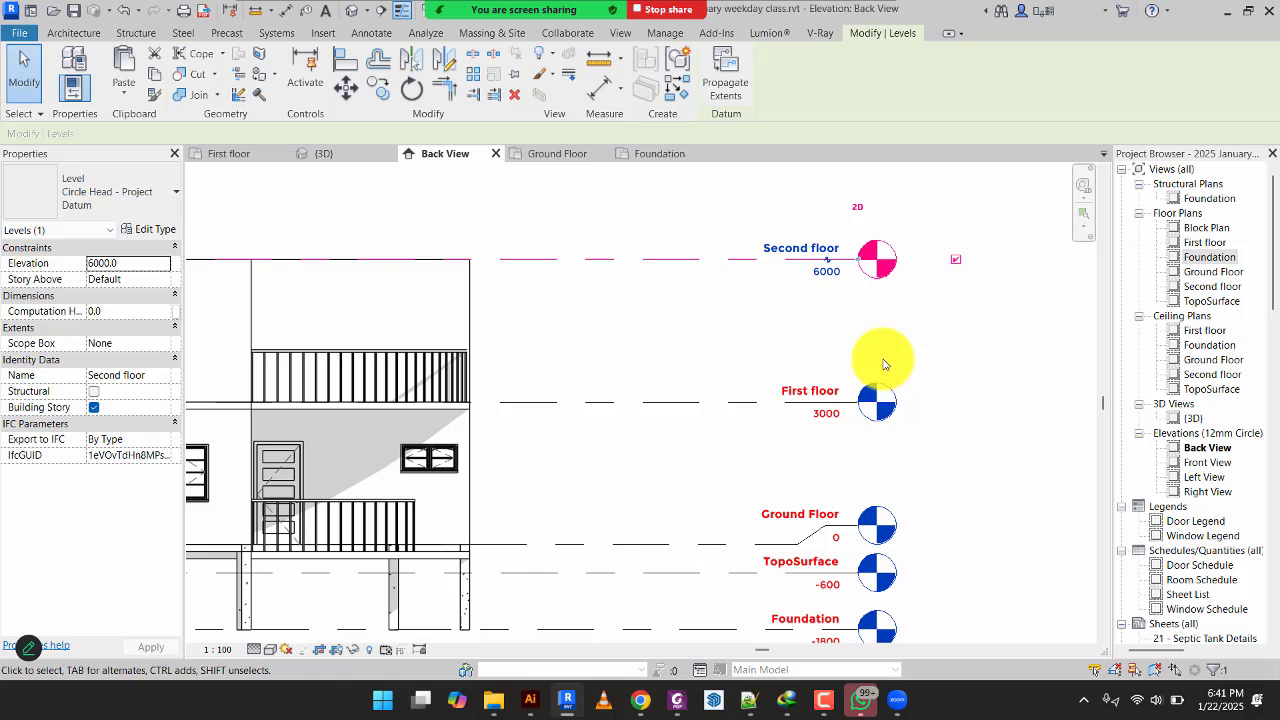
pyautogui.click(830, 246)
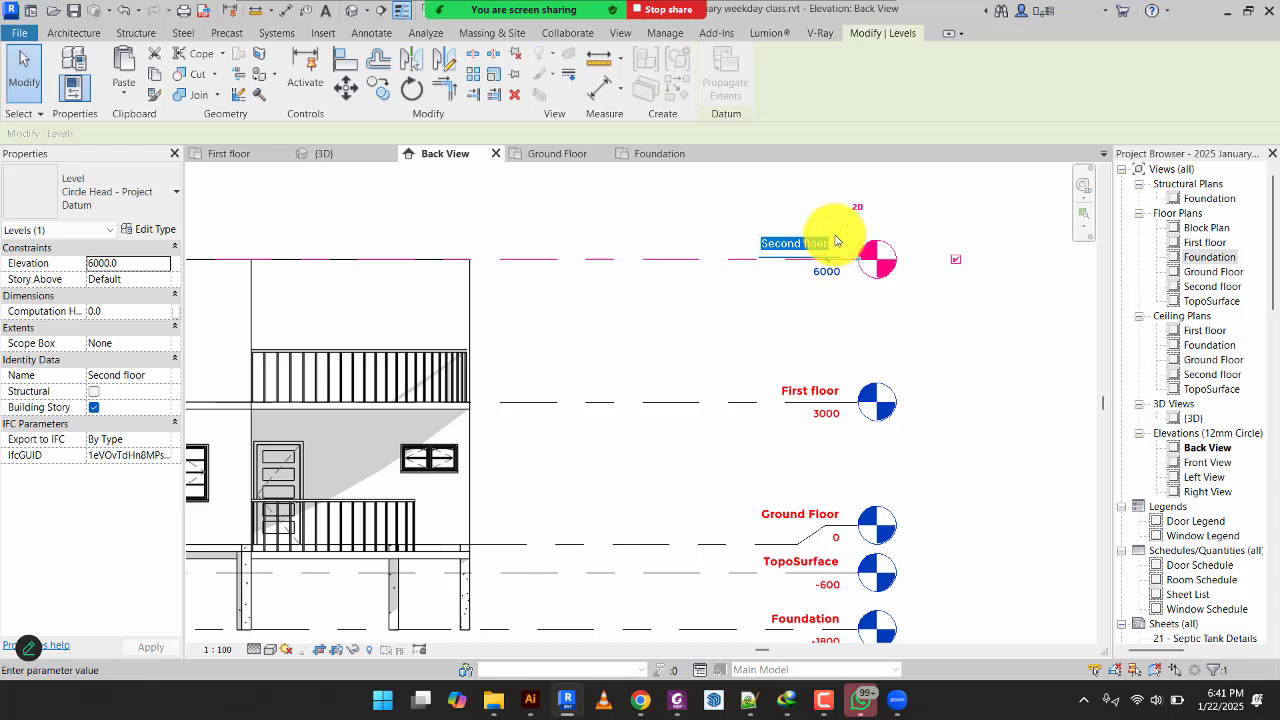
pyautogui.write('R')
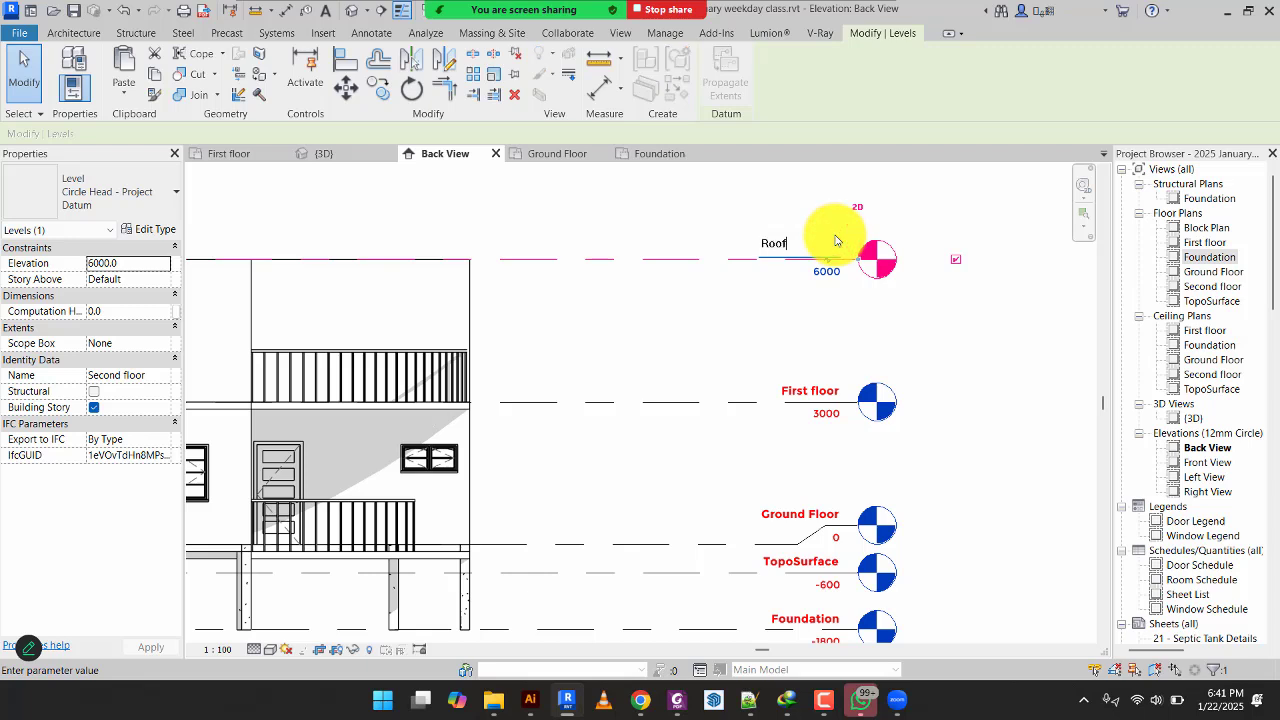
pyautogui.write('oof')
pyautogui.click(809, 331)
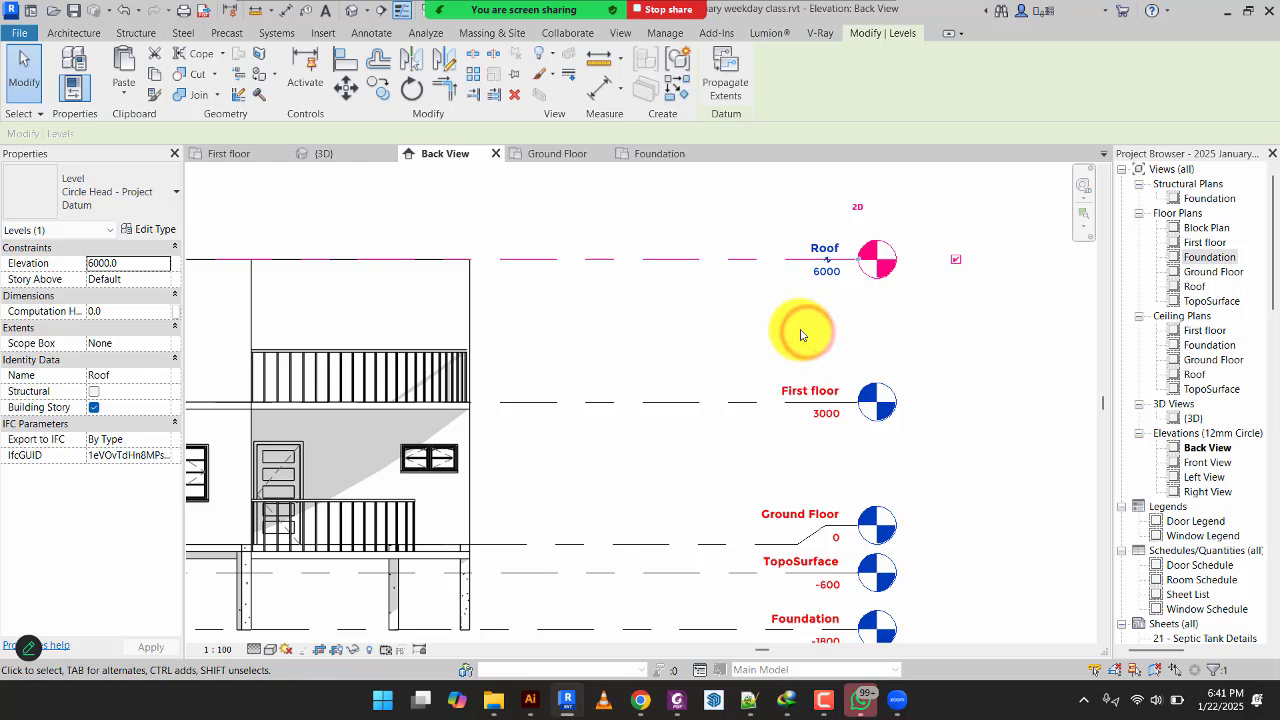
# Shorten the Roof level line and the aligned First floor, Ground Floor and TopoSurface lines so their heads sit closer to the house.
pyautogui.scroll(-2, 810, 395)
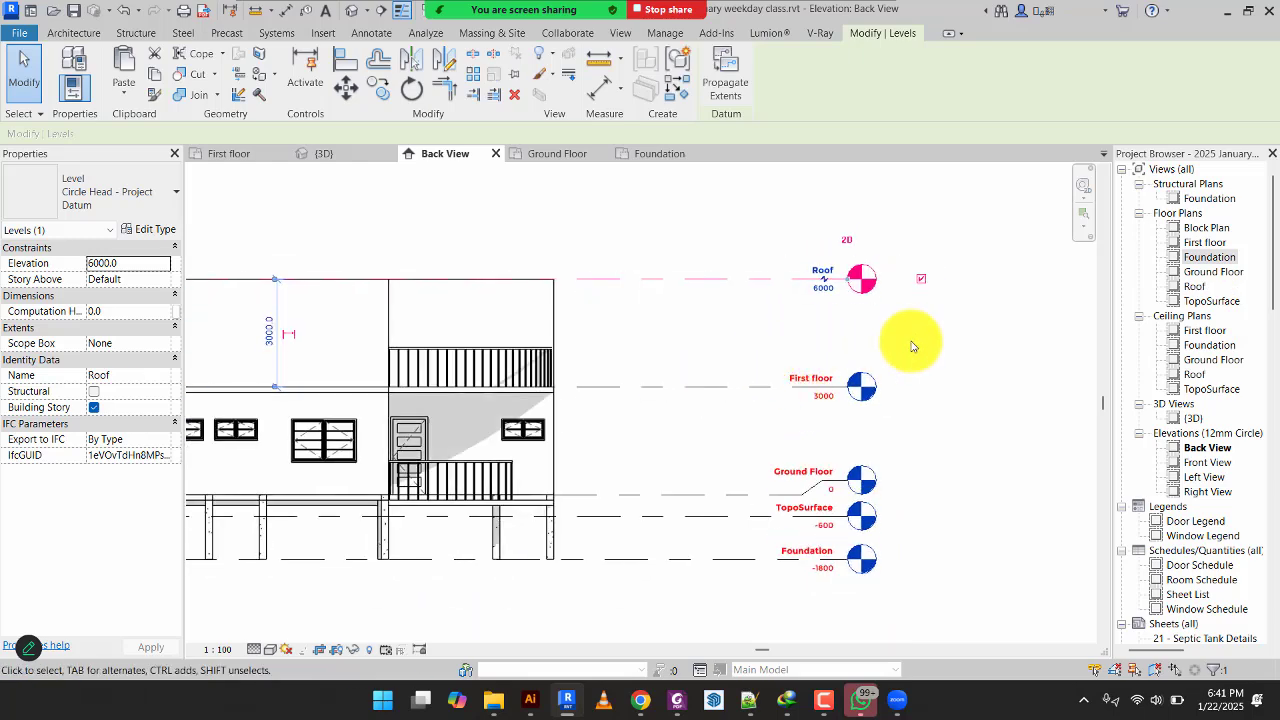
pyautogui.moveTo(850, 280); pyautogui.dragTo(684, 297)
pyautogui.click(700, 385)
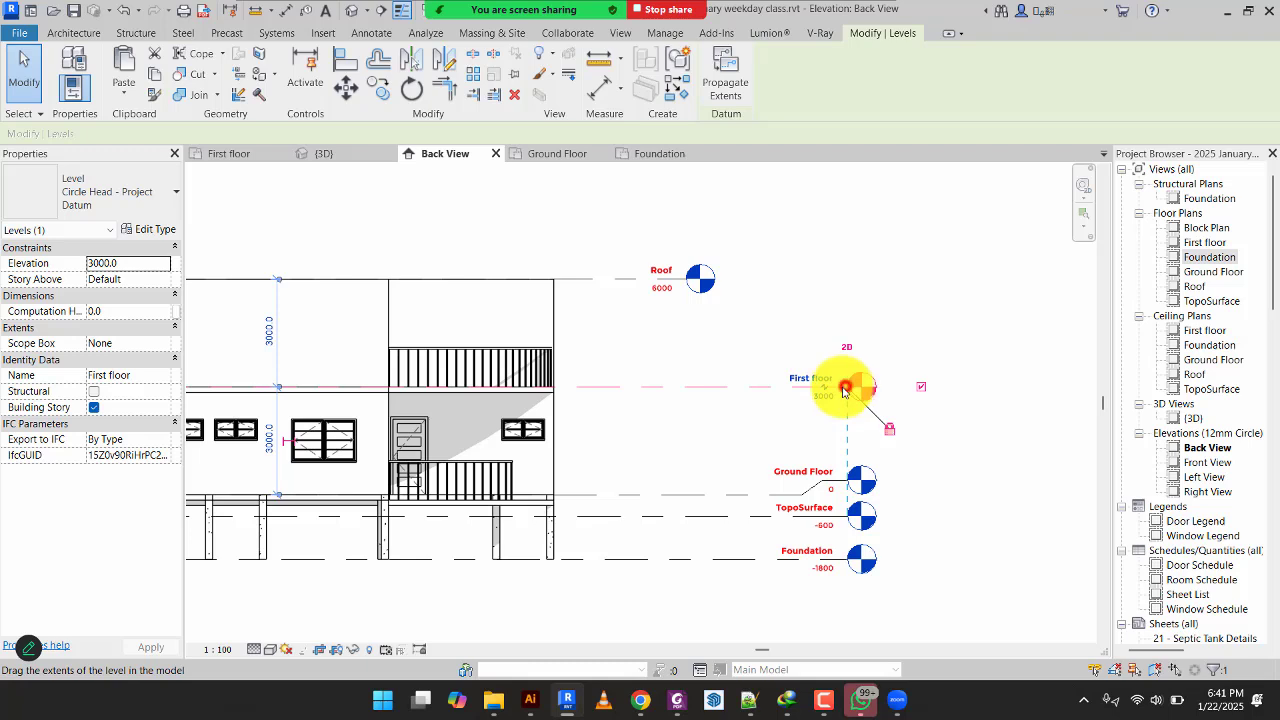
pyautogui.moveTo(846, 382); pyautogui.dragTo(688, 386)
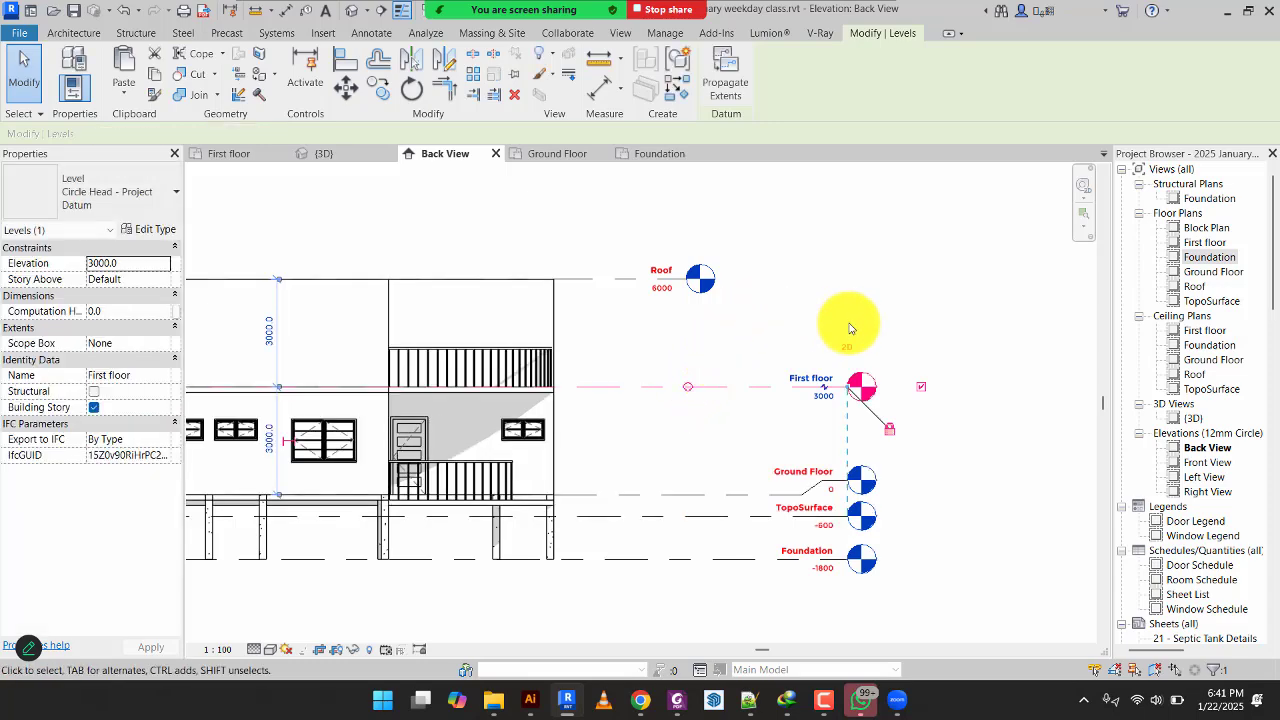
pyautogui.click(902, 262)
pyautogui.click(723, 386)
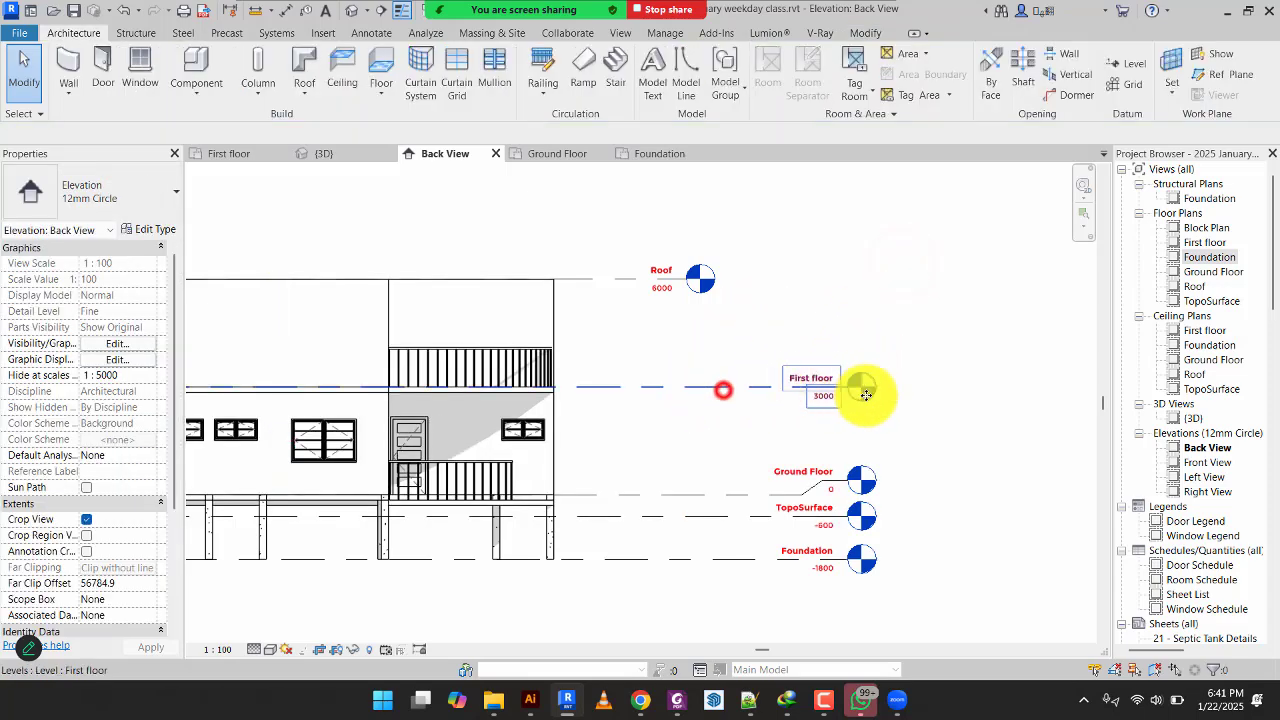
pyautogui.scroll(4, 865, 390)
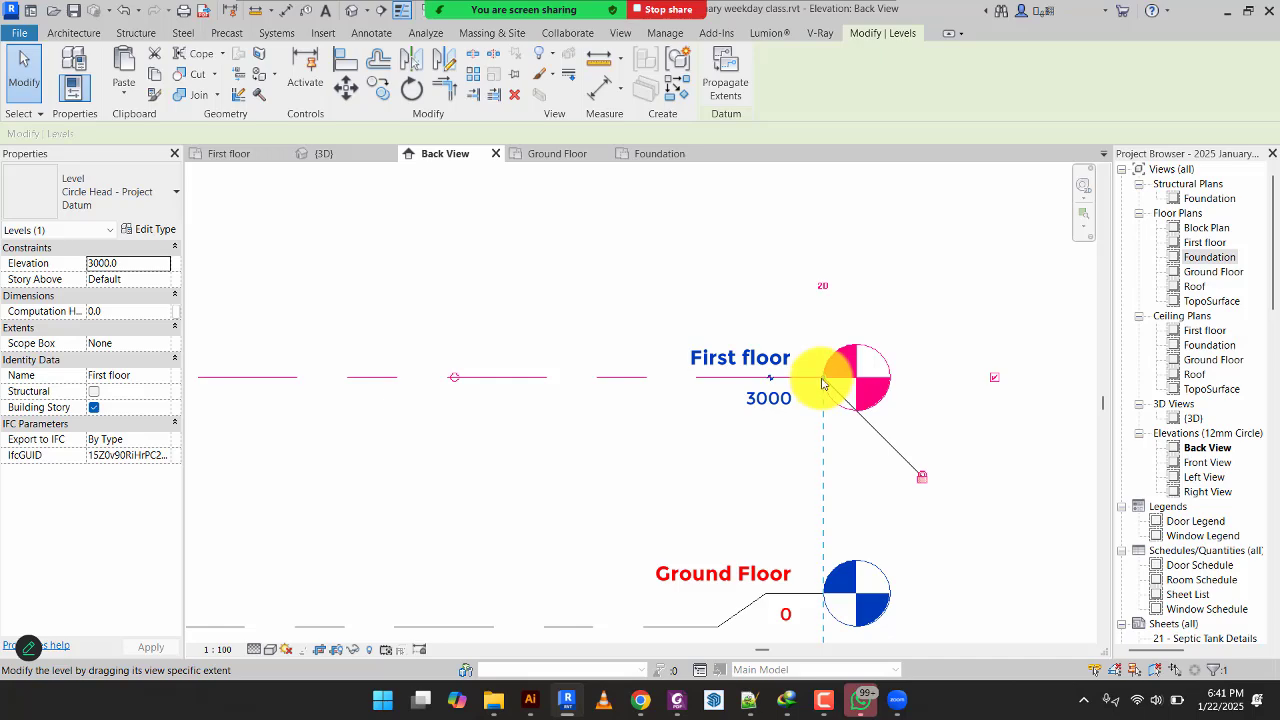
pyautogui.moveTo(822, 383); pyautogui.dragTo(371, 385)
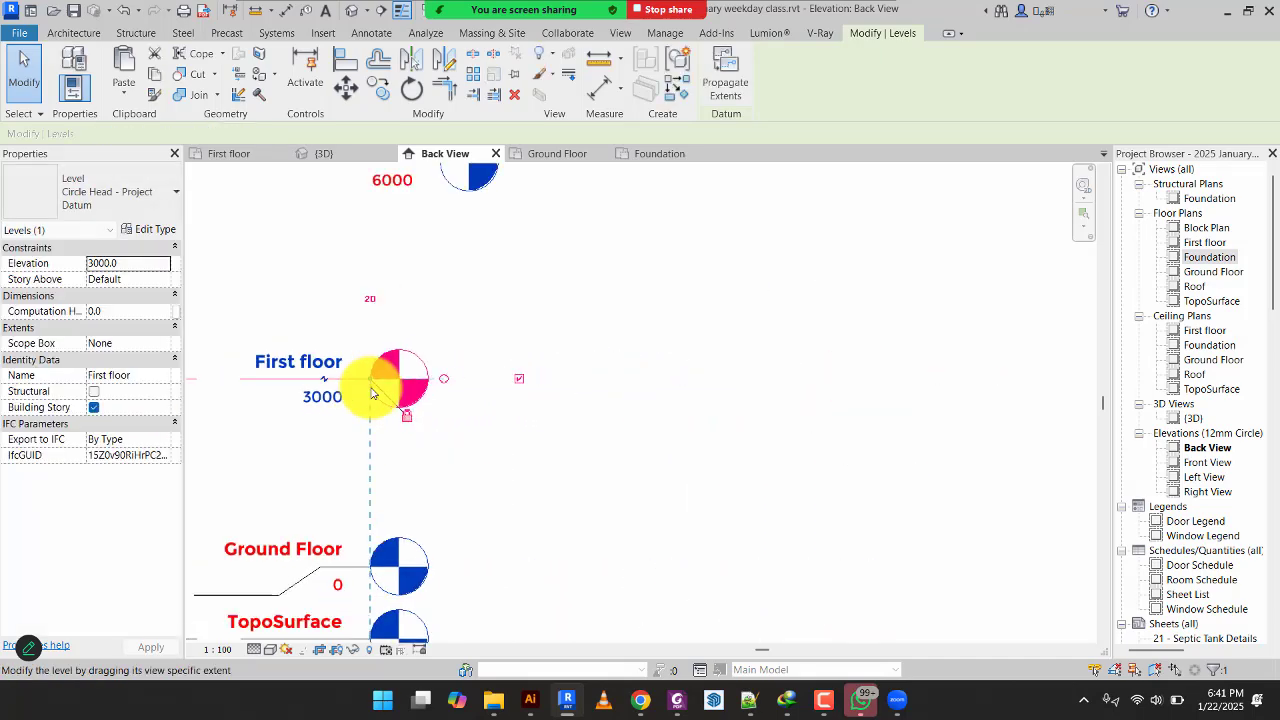
# Shorten the Foundation level line in the Back View so its head lines up with the TopoSurface and Ground Floor heads.
pyautogui.scroll(-3, 371, 390)
pyautogui.moveTo(373, 390); pyautogui.dragTo(630, 354, button='middle')
pyautogui.click(679, 518)
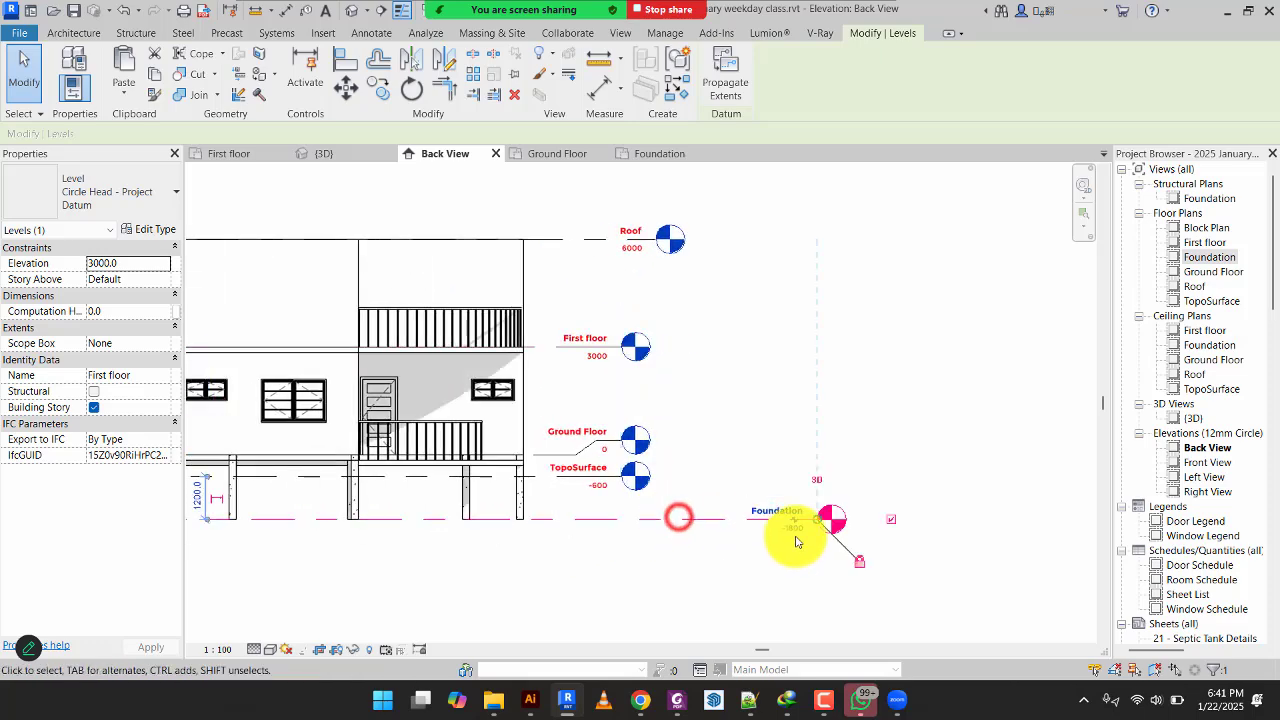
pyautogui.scroll(3, 796, 541)
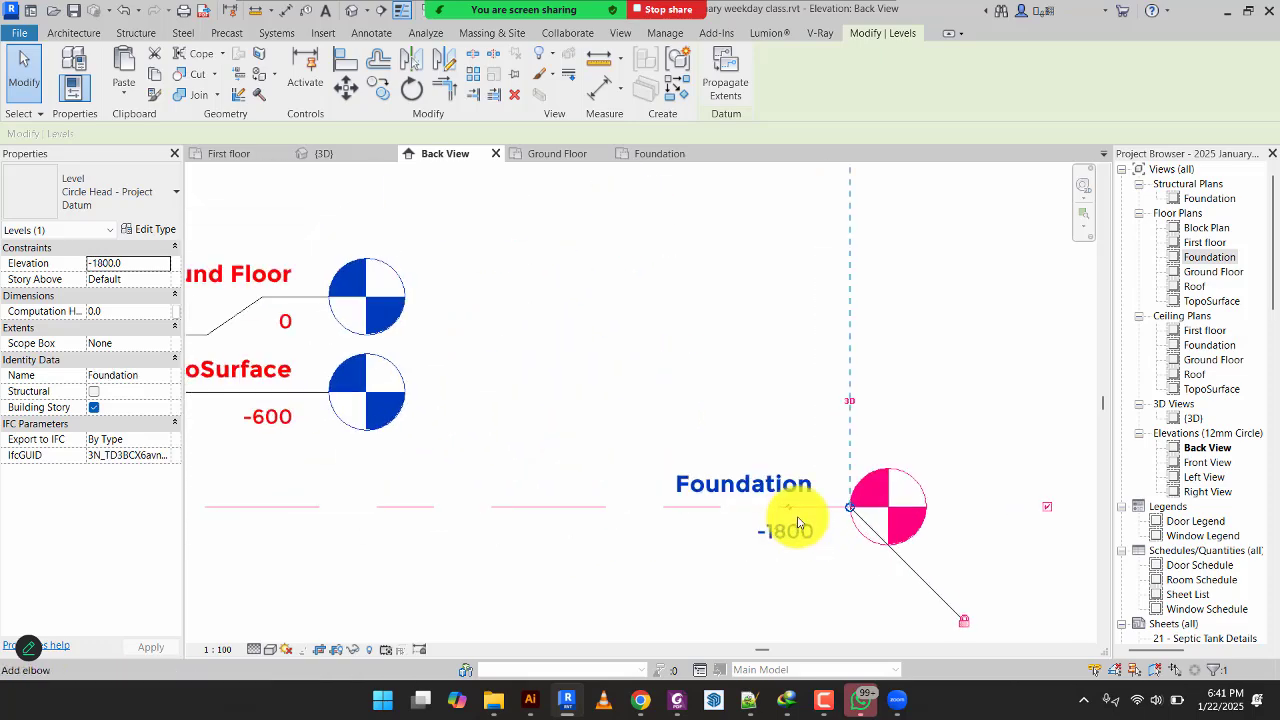
pyautogui.moveTo(849, 507); pyautogui.dragTo(331, 508)
pyautogui.click(551, 357)
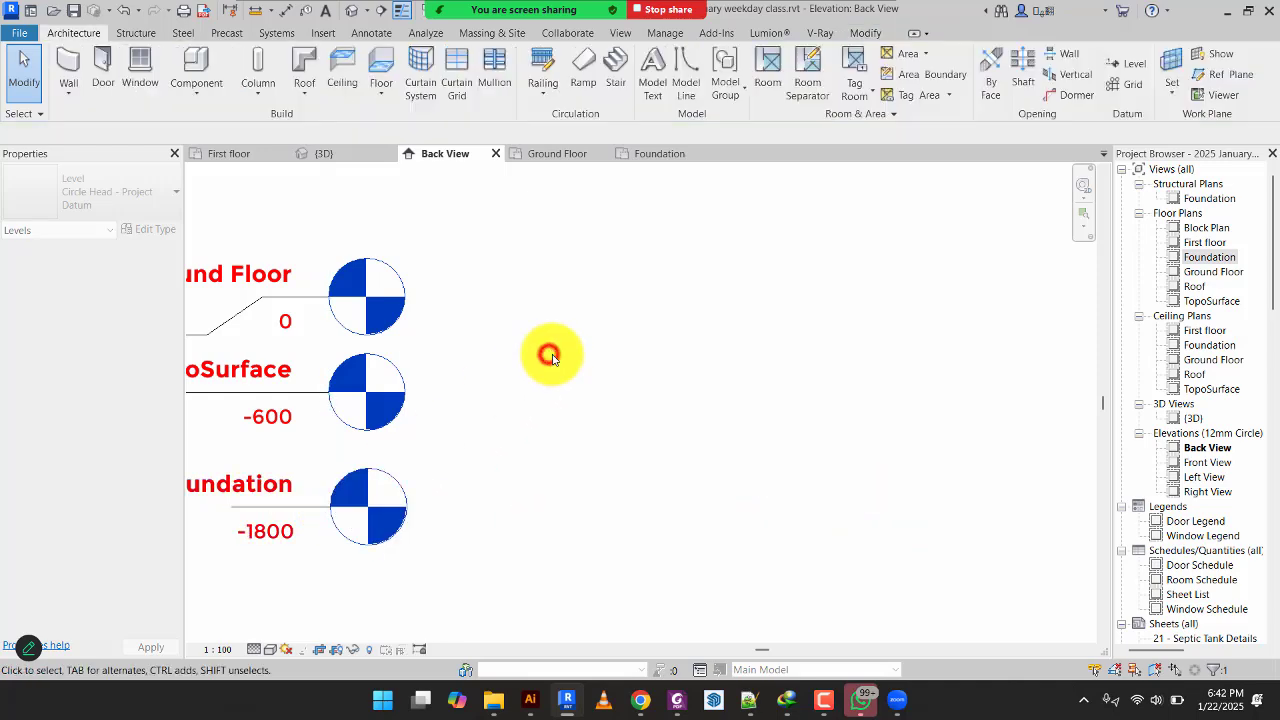
# Shorten the Roof level line so its head aligns vertically with the heads of the levels below.
pyautogui.click(286, 392)
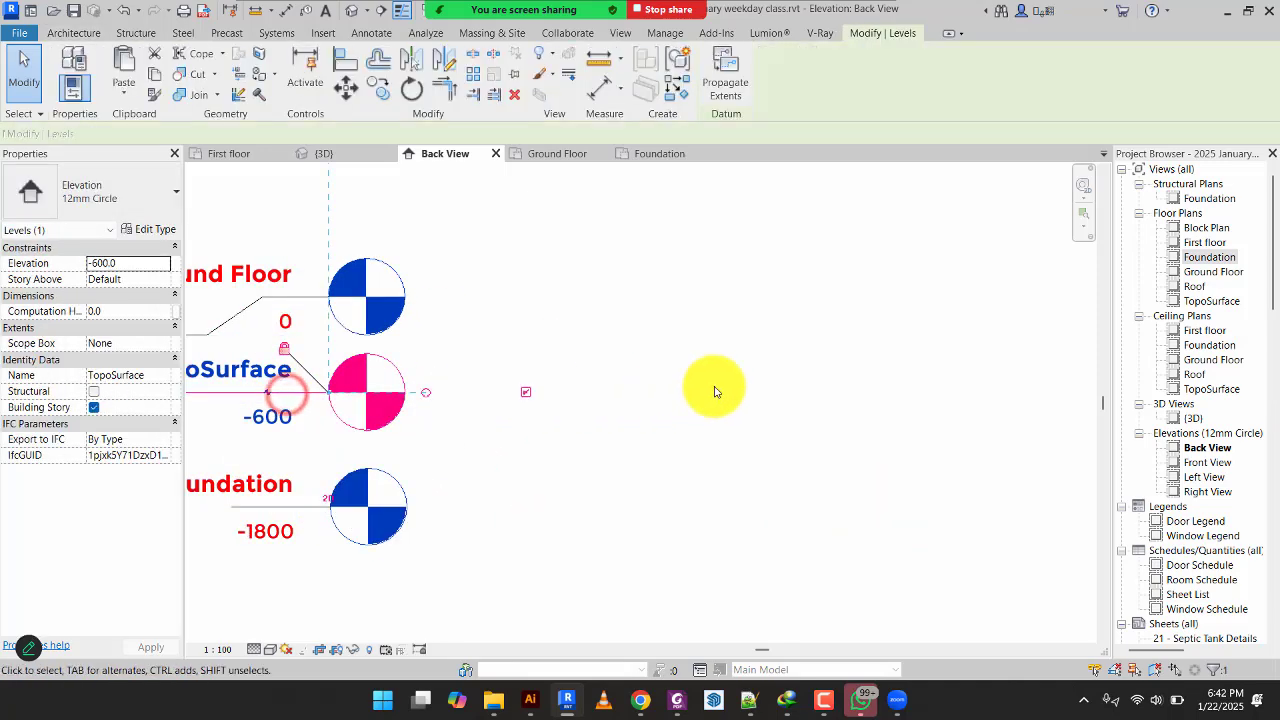
pyautogui.scroll(-6, 714, 391)
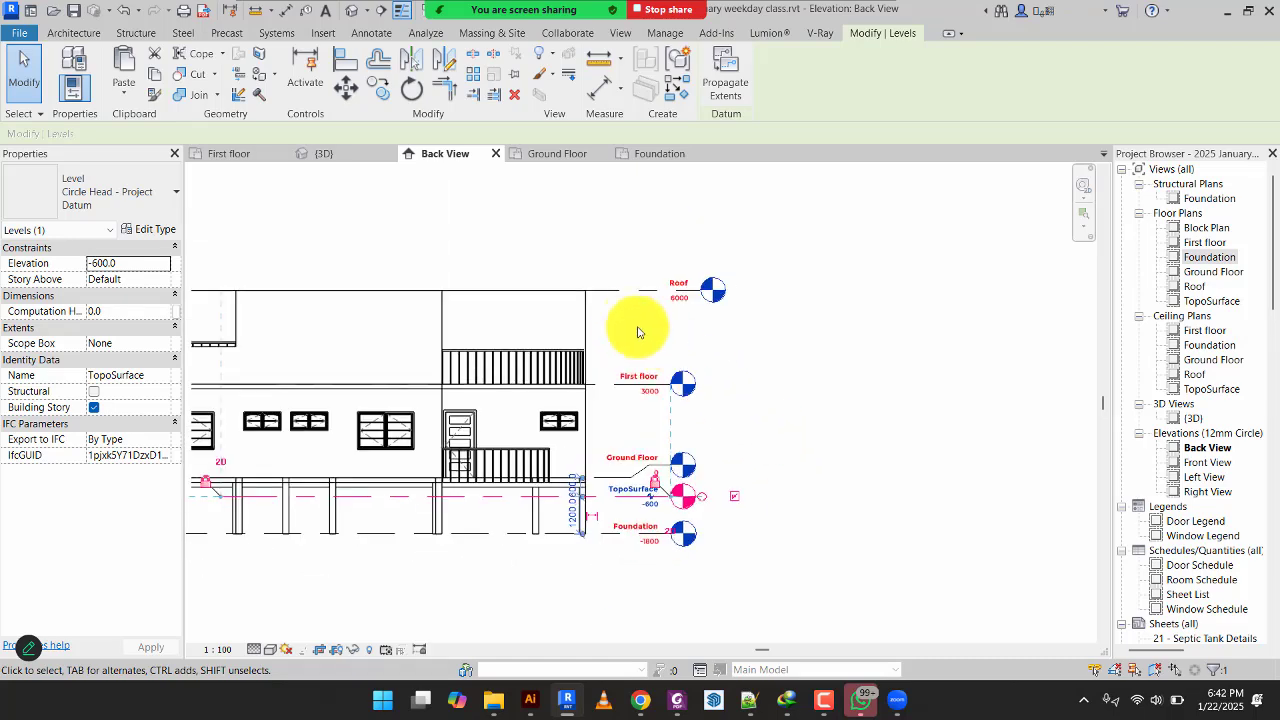
pyautogui.click(634, 289)
pyautogui.moveTo(694, 288)
pyautogui.mouseDown()
pyautogui.moveTo(672, 288)
pyautogui.moveTo(683, 290)
pyautogui.mouseUp()
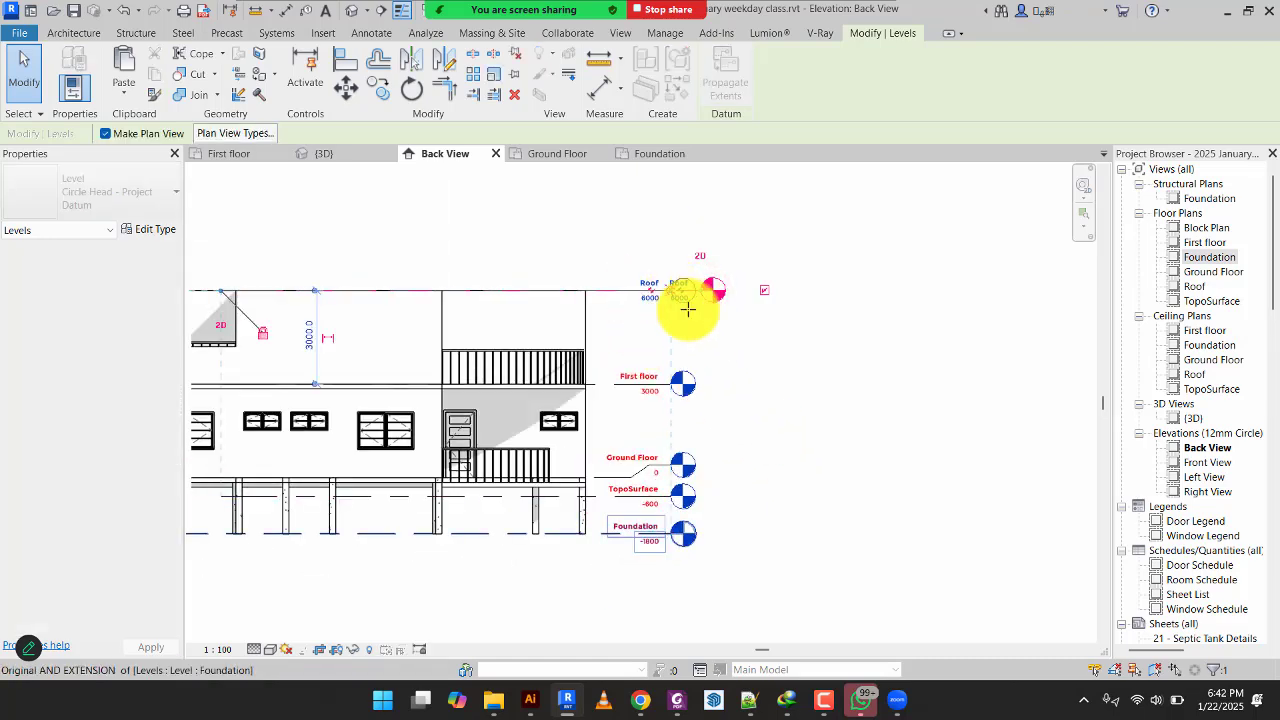
pyautogui.click(794, 408)
# Show and hide the Back View's crop region, and turn off cropping so the whole house is displayed.
pyautogui.scroll(-3, 523, 446)
pyautogui.moveTo(620, 442); pyautogui.dragTo(862, 384, button='middle')
pyautogui.scroll(2, 641, 413)
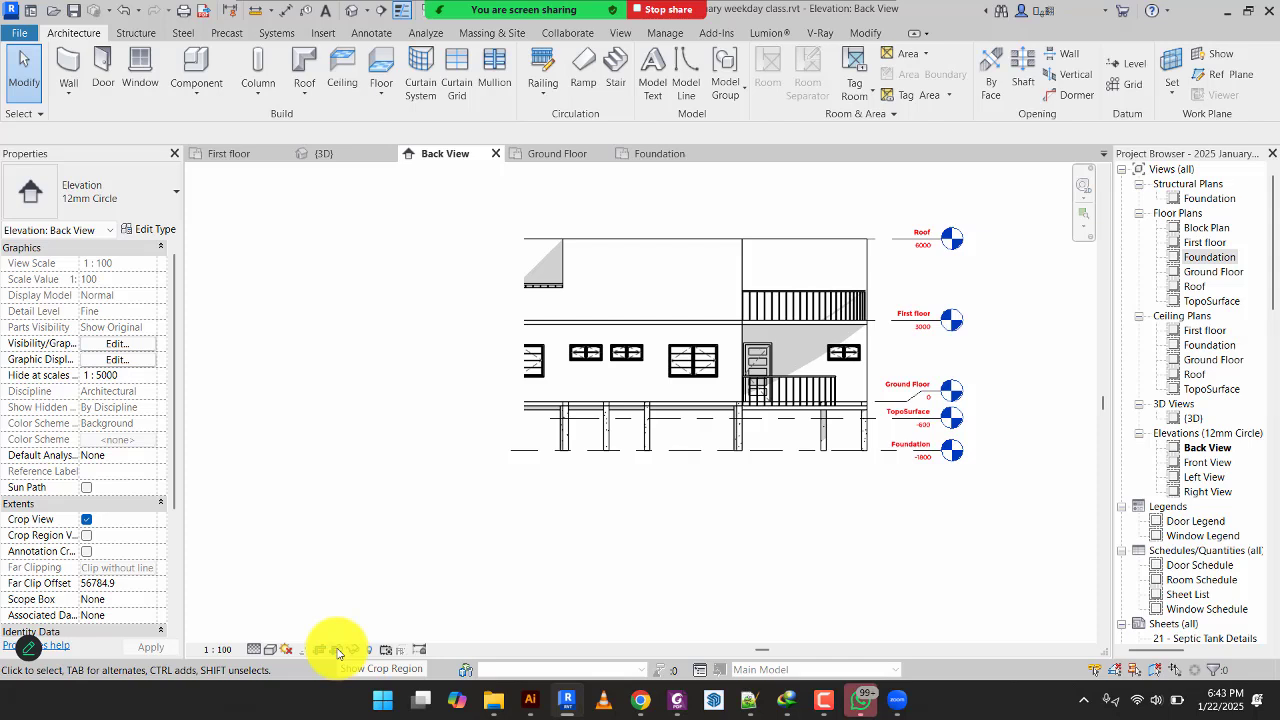
pyautogui.click(337, 651)
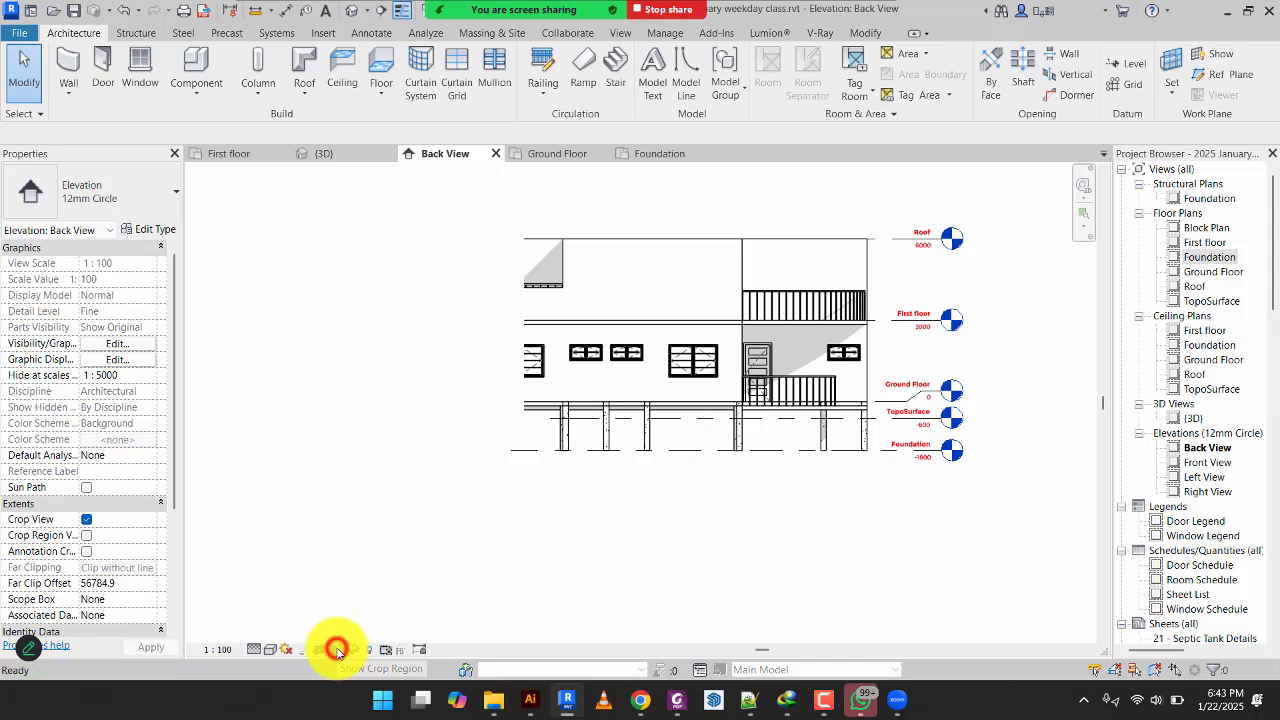
pyautogui.scroll(-1, 391, 594)
pyautogui.moveTo(643, 507); pyautogui.dragTo(633, 507, button='middle')
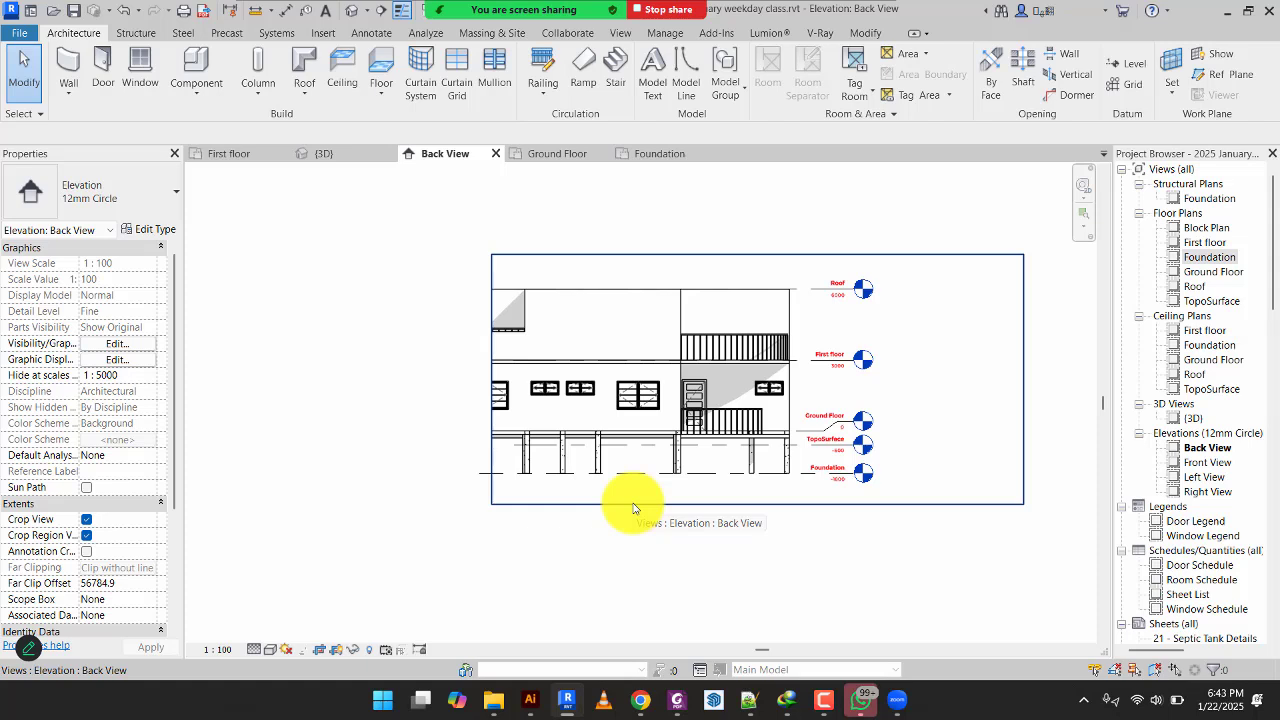
pyautogui.click(341, 649)
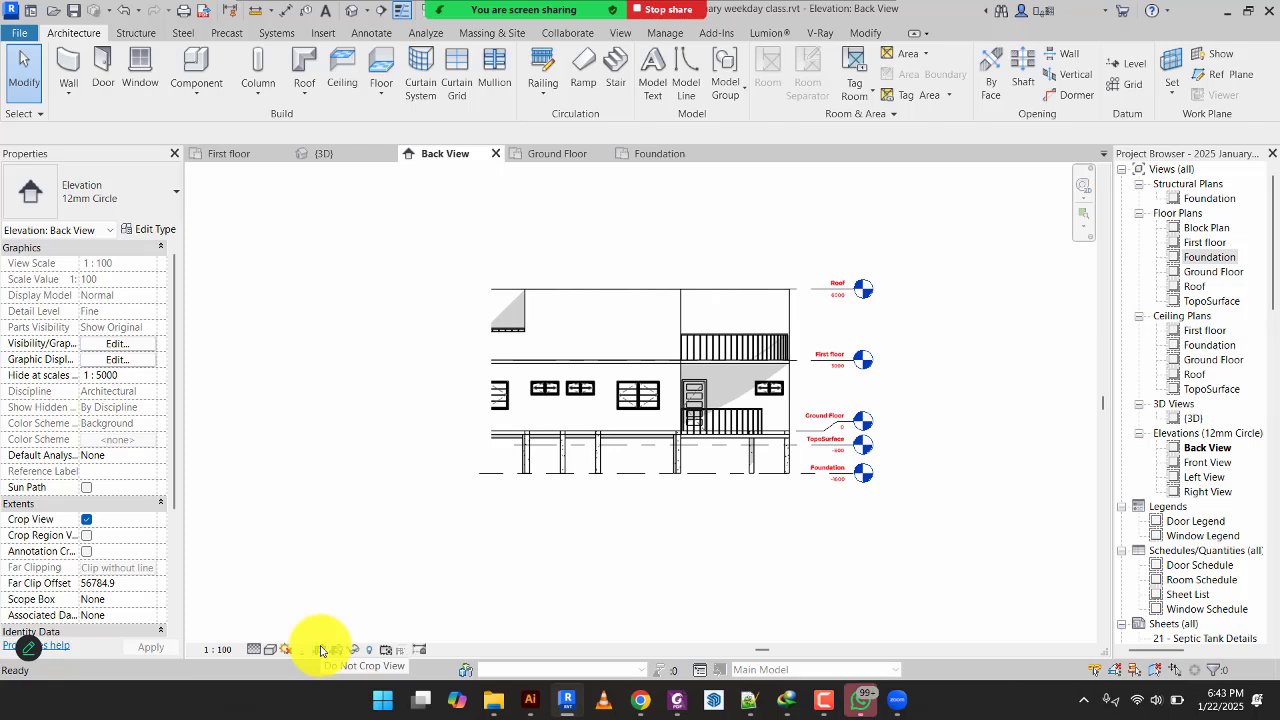
pyautogui.click(320, 651)
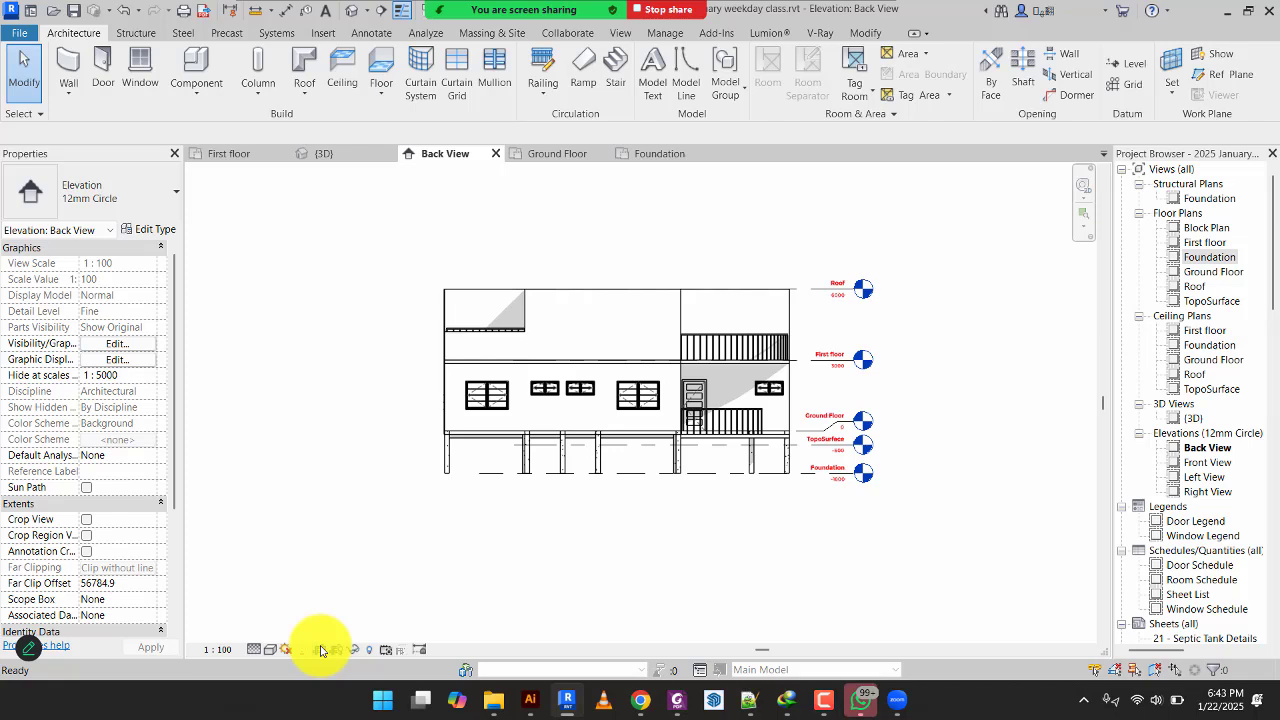
# Show the Back View's crop region, resize it to enclose the whole house, and hide it again.
pyautogui.click(333, 651)
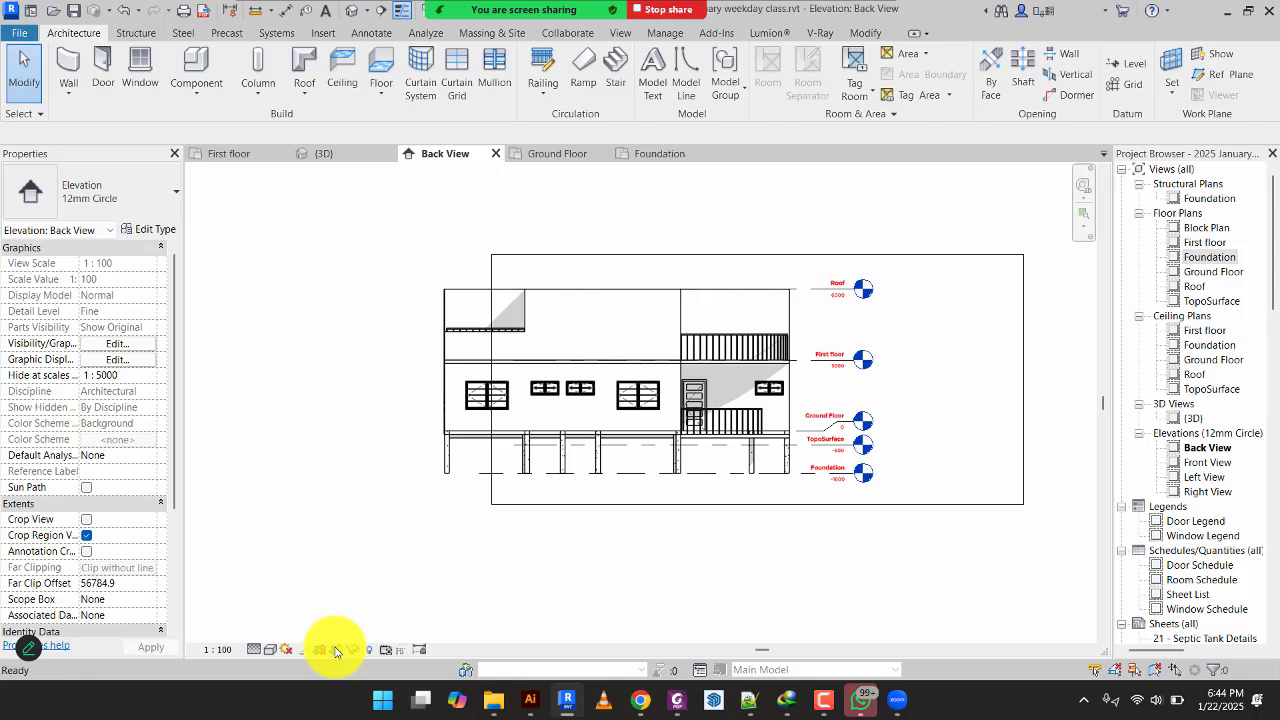
pyautogui.click(1023, 357)
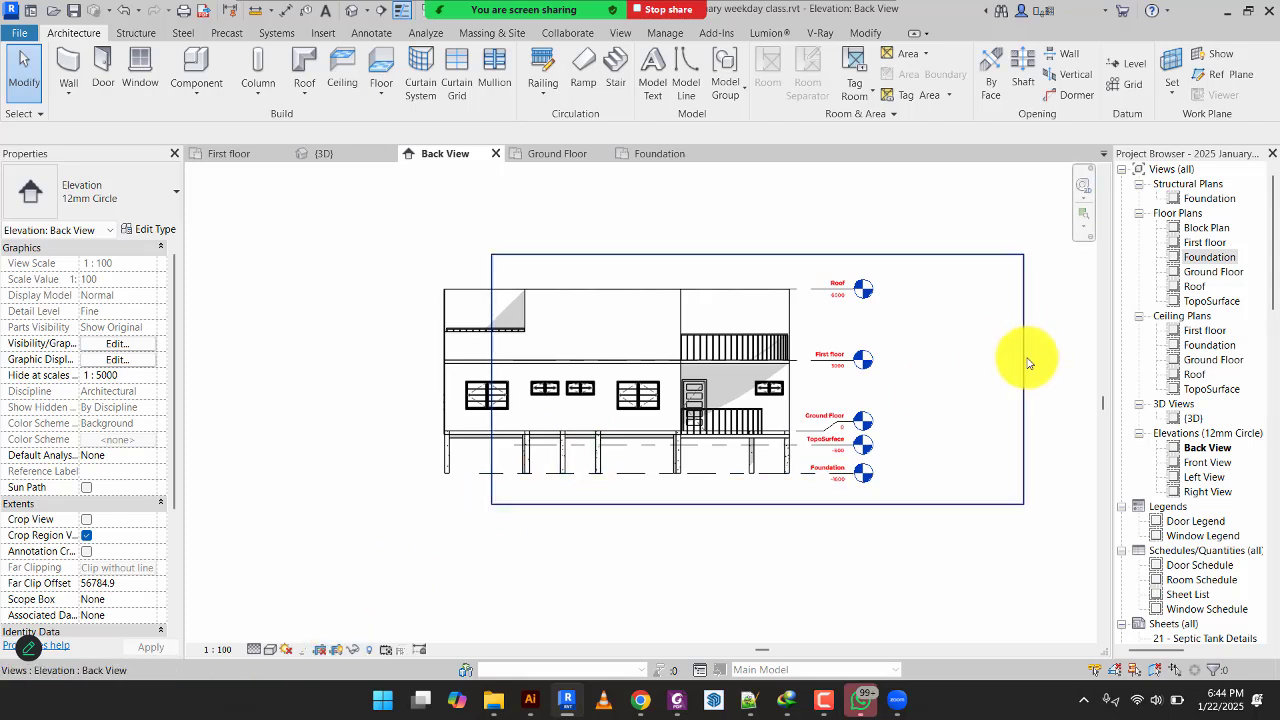
pyautogui.moveTo(905, 357); pyautogui.dragTo(808, 350)
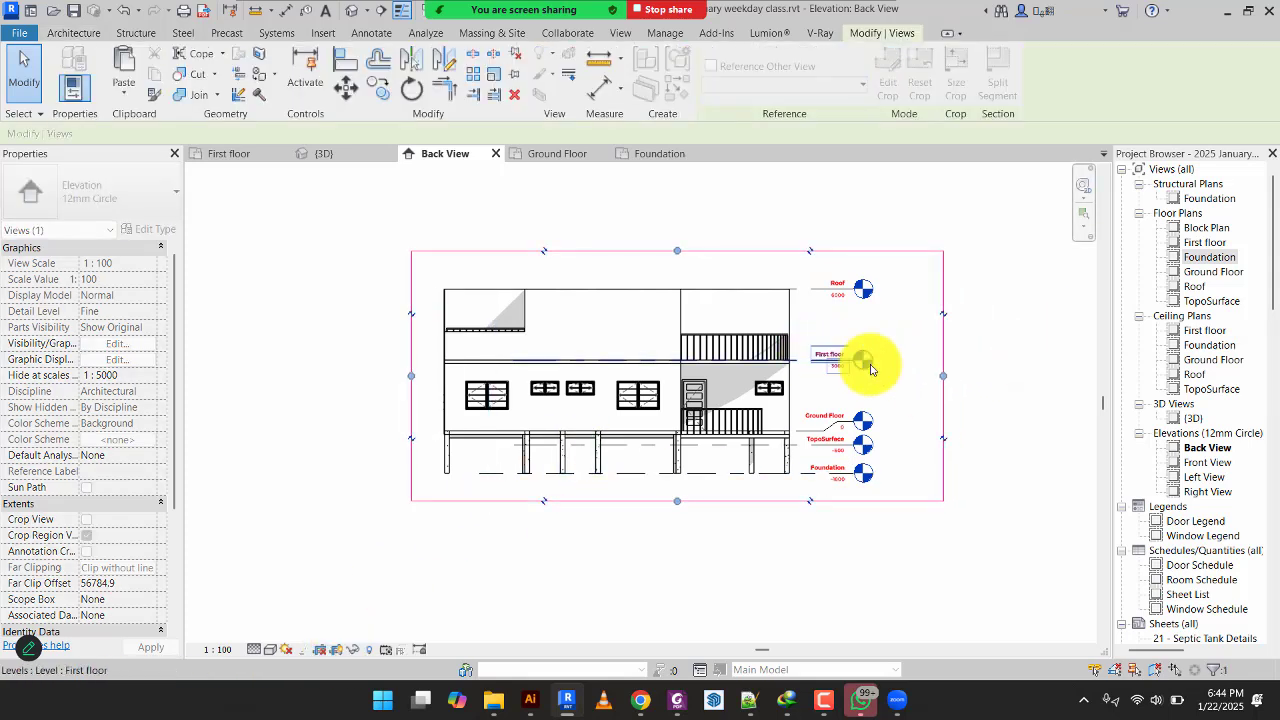
pyautogui.click(945, 377)
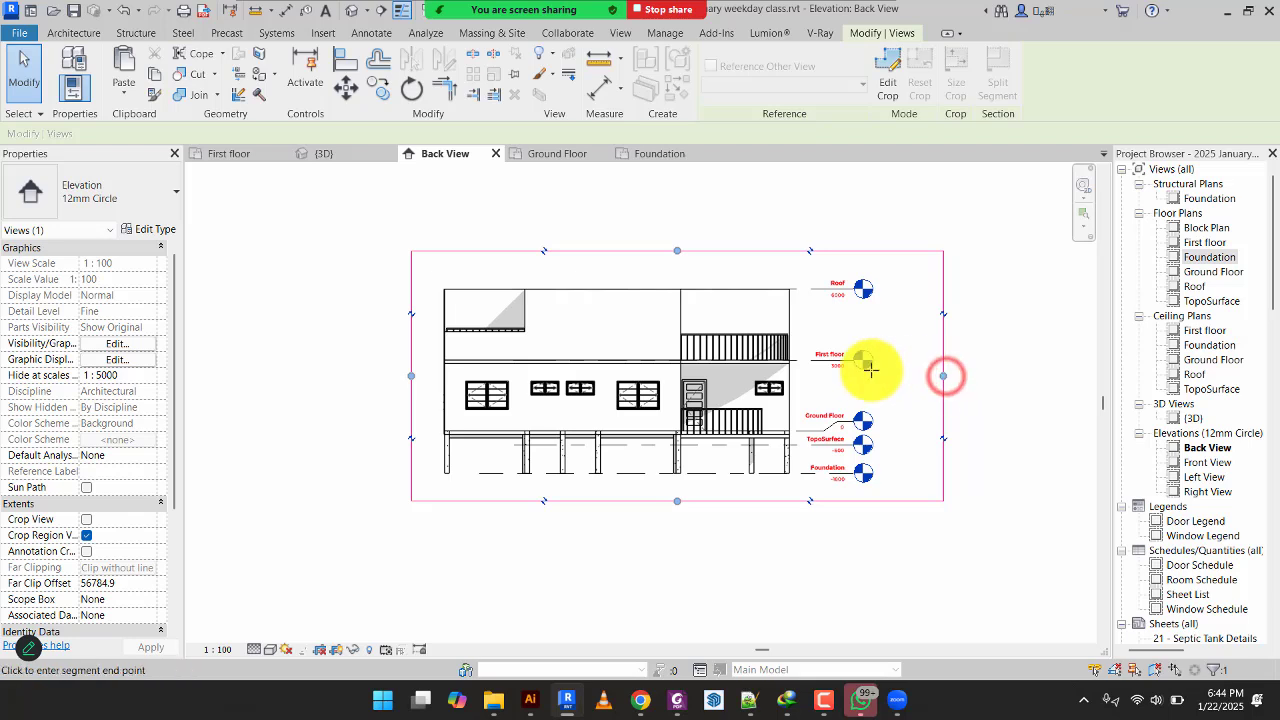
pyautogui.click(811, 374)
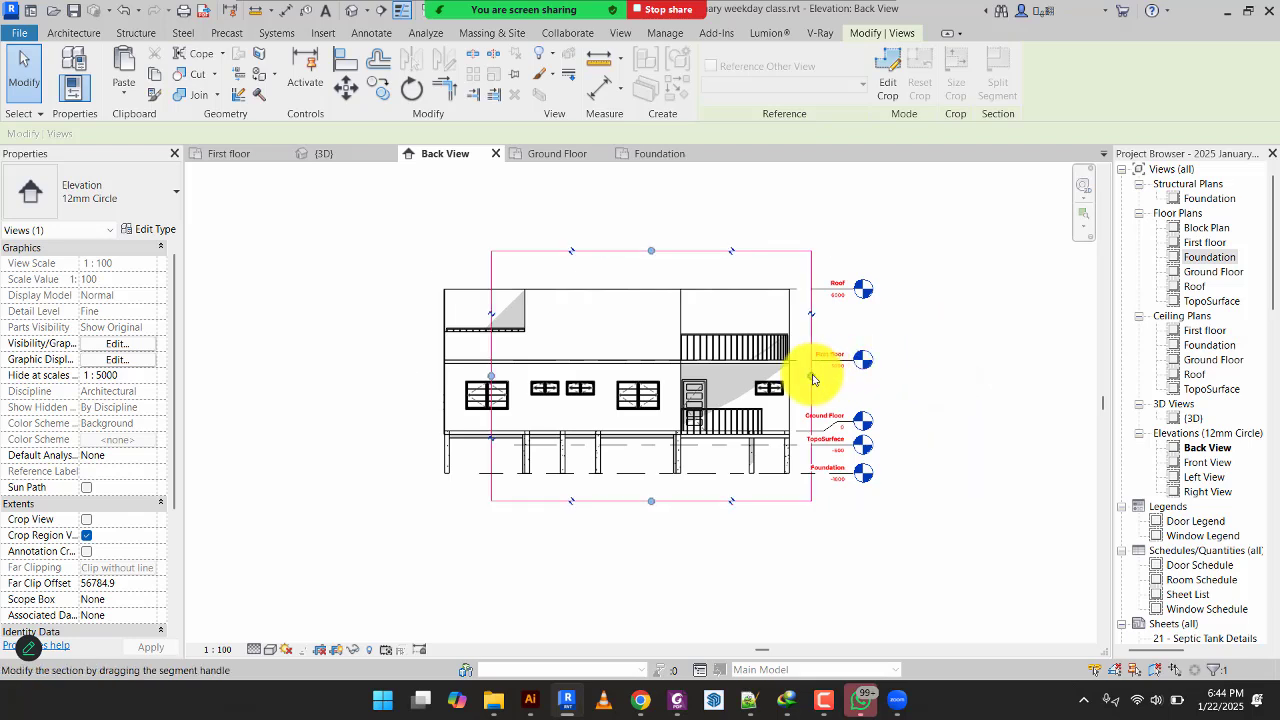
pyautogui.click(491, 376)
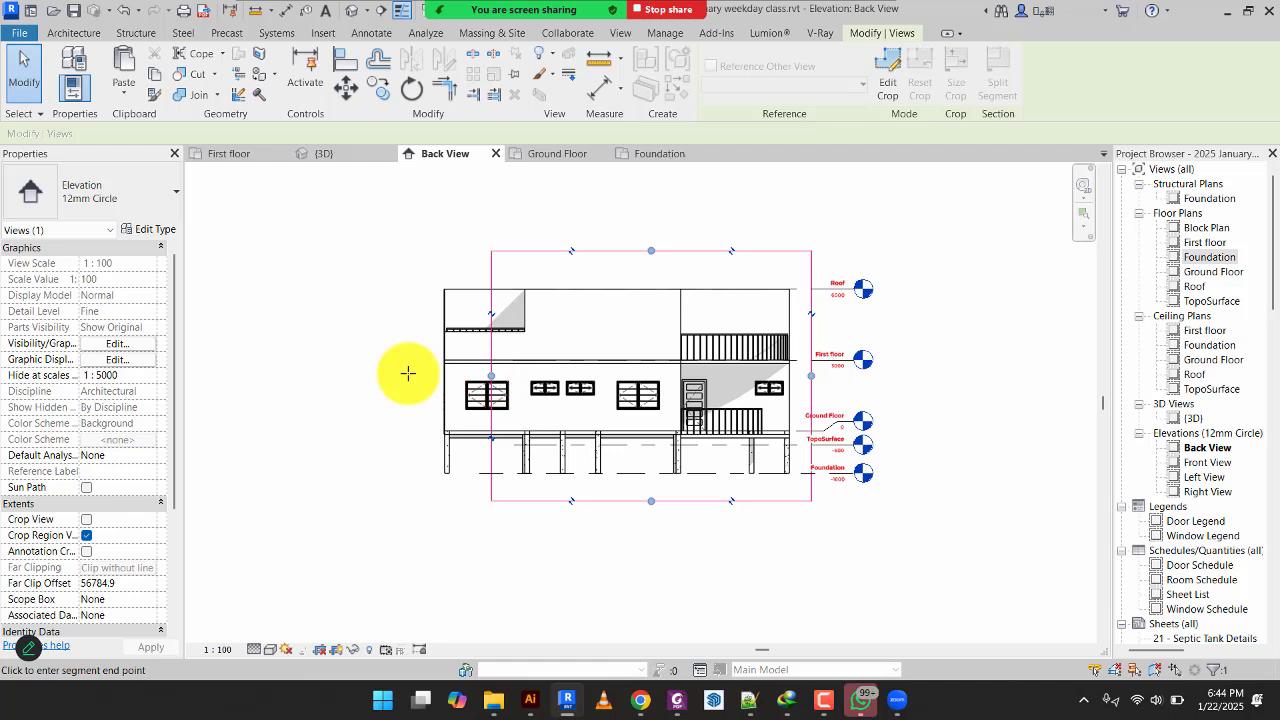
pyautogui.click(408, 375)
pyautogui.click(371, 557)
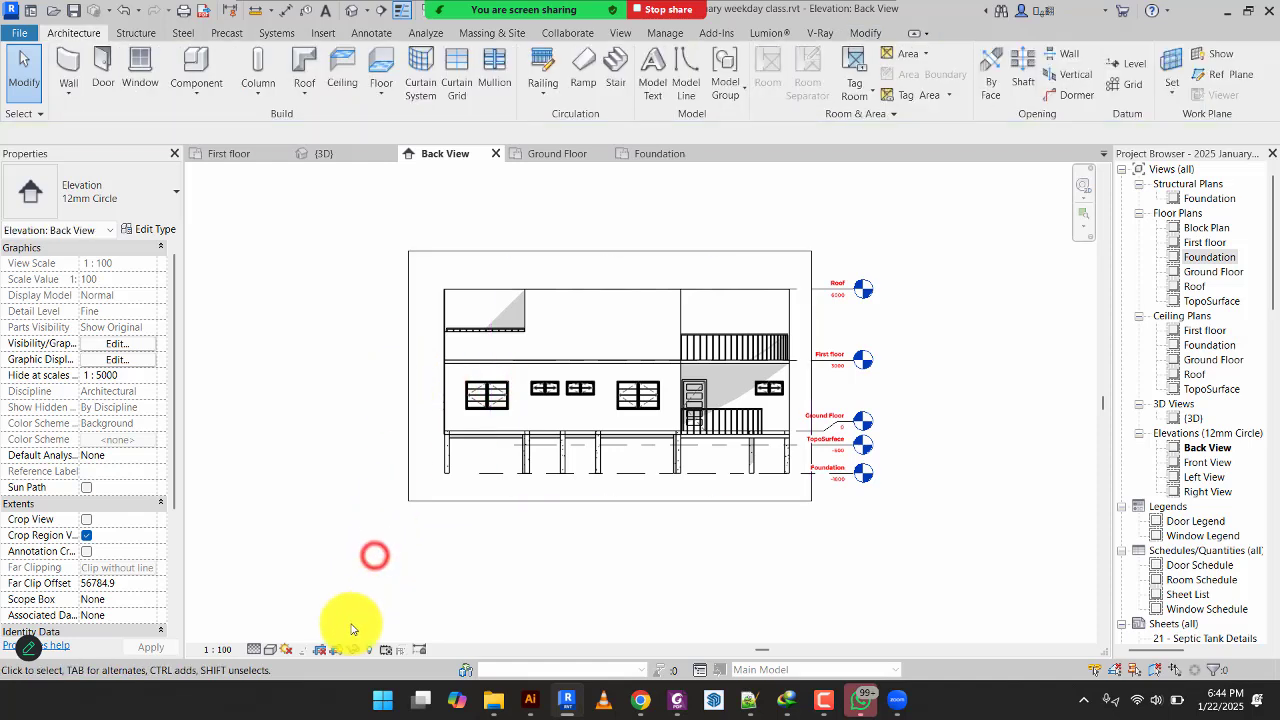
pyautogui.click(340, 652)
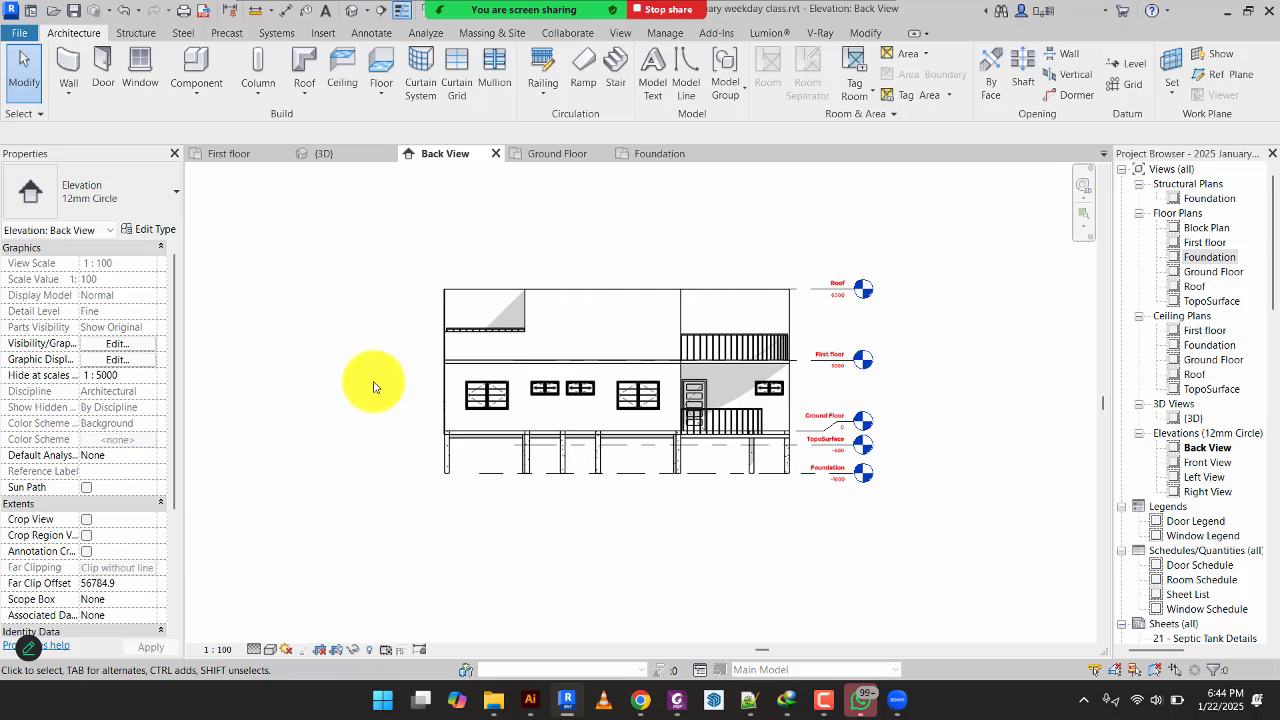
# Extend the headless end of the Roof level line and its aligned levels past the house's left wall.
pyautogui.click(810, 289)
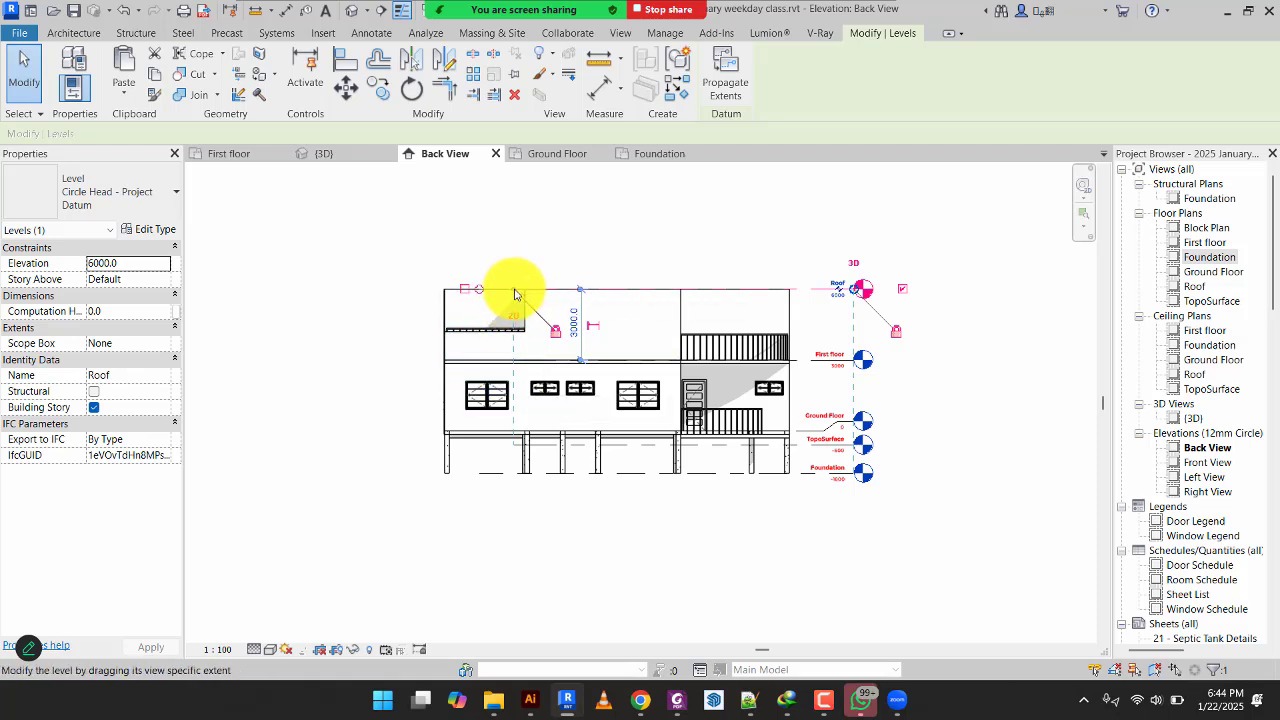
pyautogui.moveTo(515, 294); pyautogui.dragTo(413, 292)
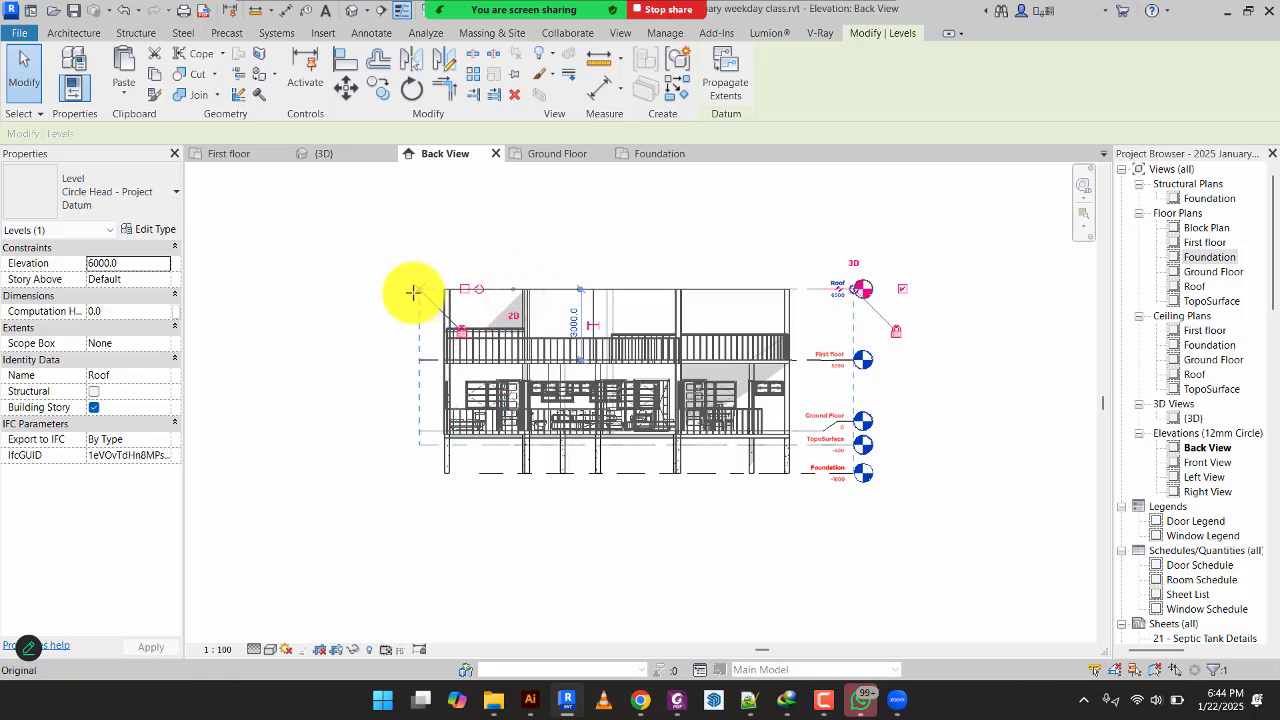
pyautogui.click(521, 227)
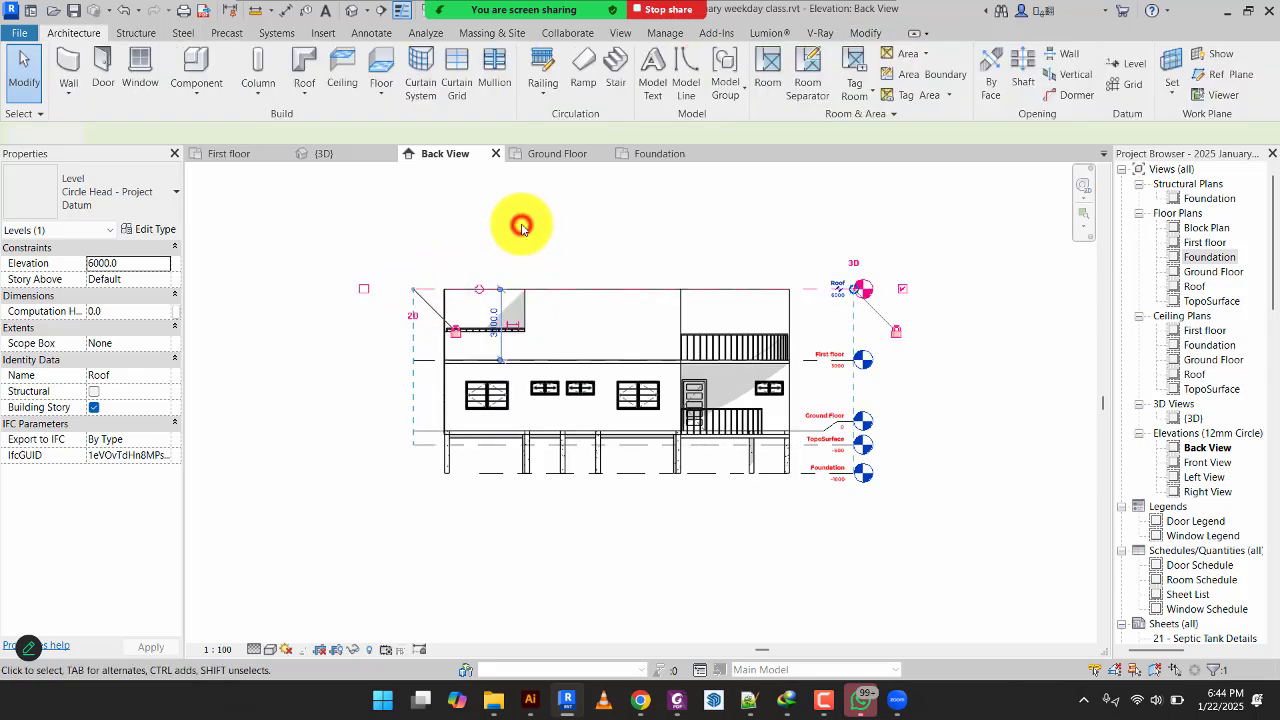
# Try displaying level heads at the left end of the Roof and First floor level lines.
pyautogui.click(418, 292)
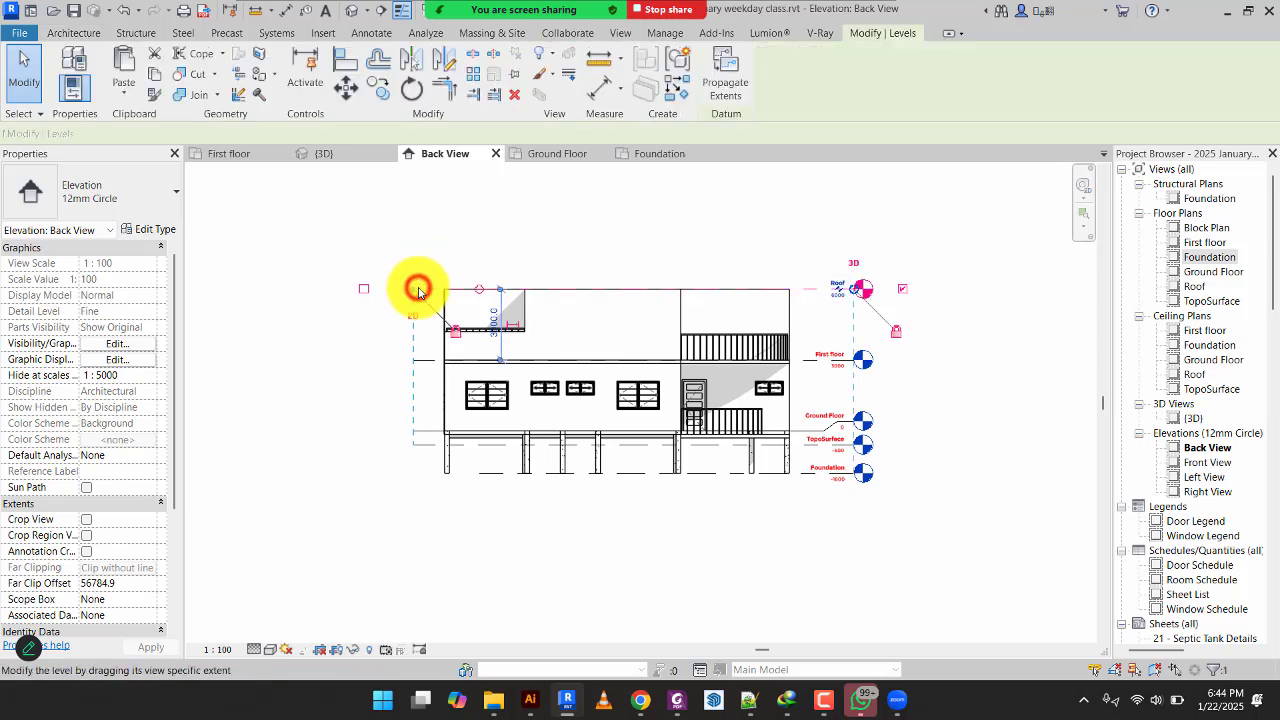
pyautogui.click(364, 291)
pyautogui.click(620, 208)
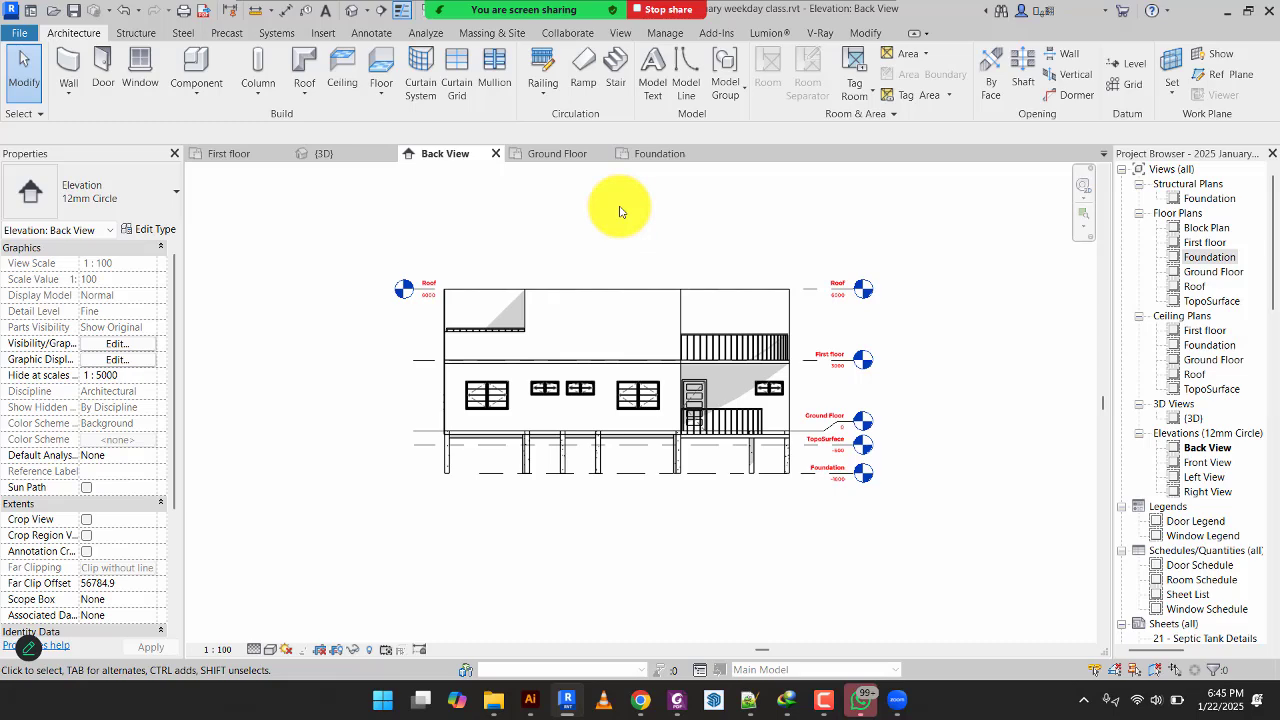
pyautogui.scroll(3, 429, 371)
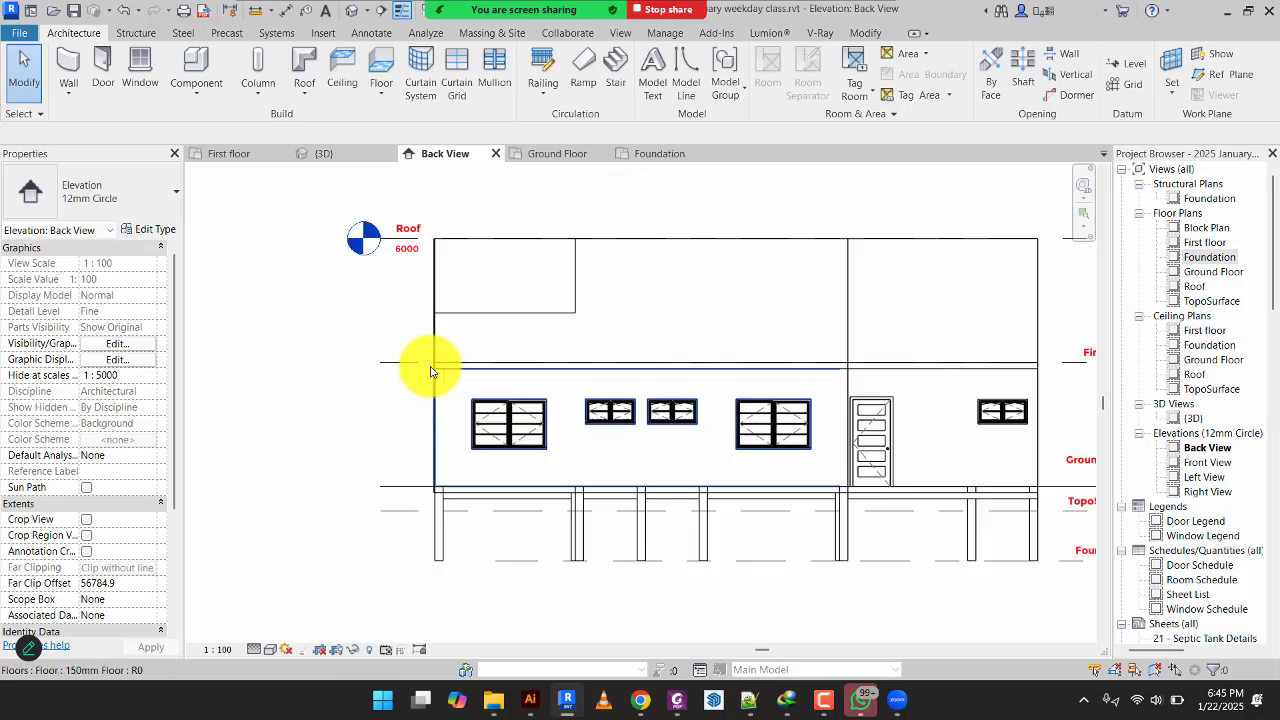
pyautogui.click(405, 364)
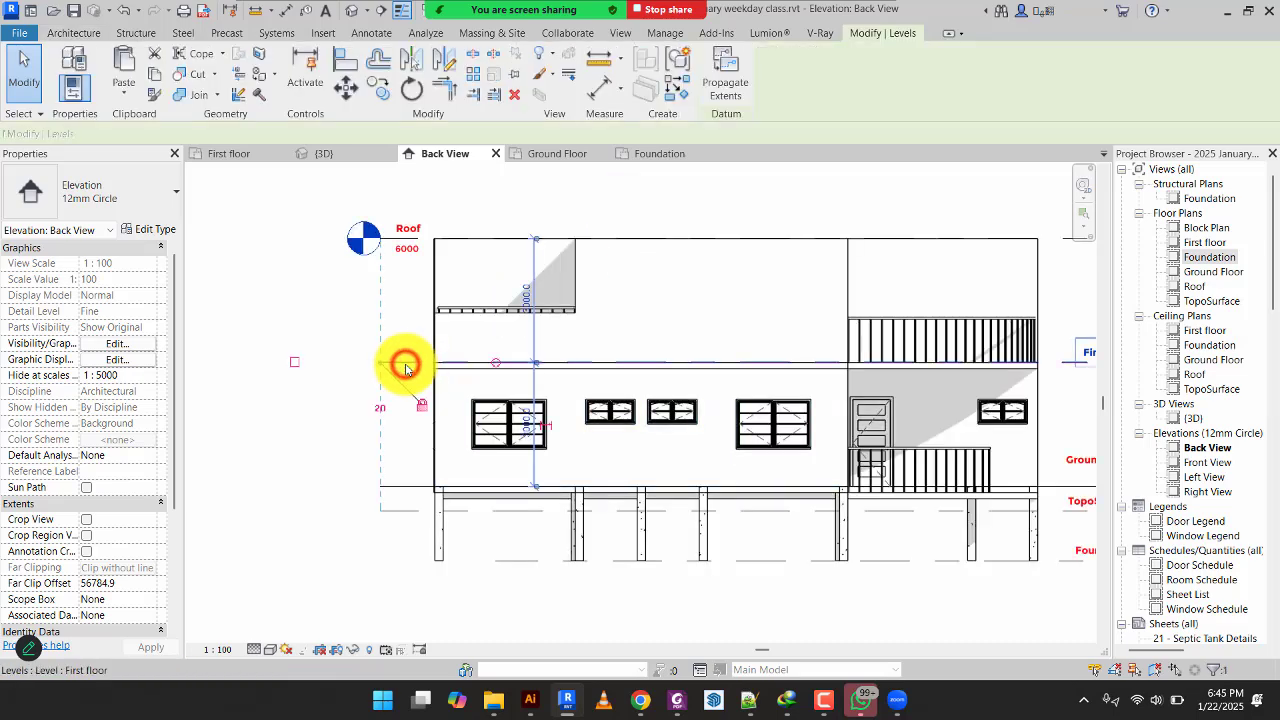
pyautogui.click(290, 365)
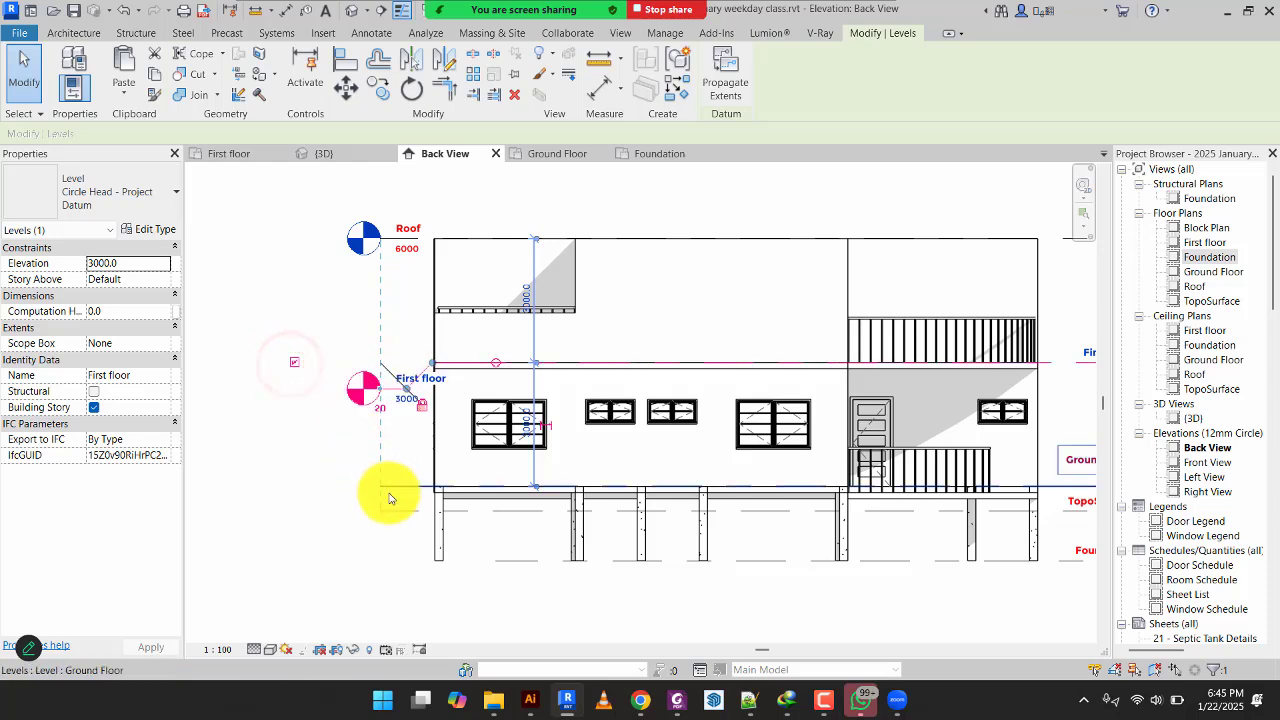
pyautogui.click(319, 479)
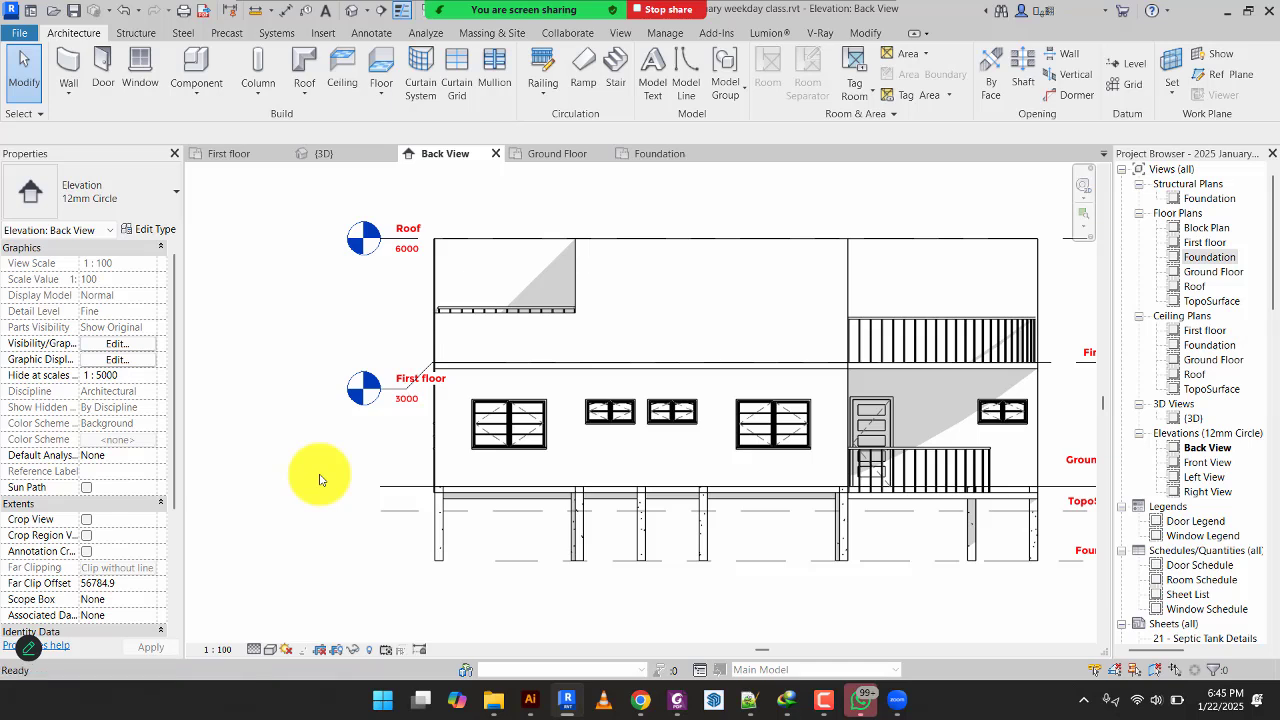
# Undo the level heads added at the left end, keeping the extended level lines.
pyautogui.hotkey('ctrl', 'z')
pyautogui.hotkey('ctrl', 'z')
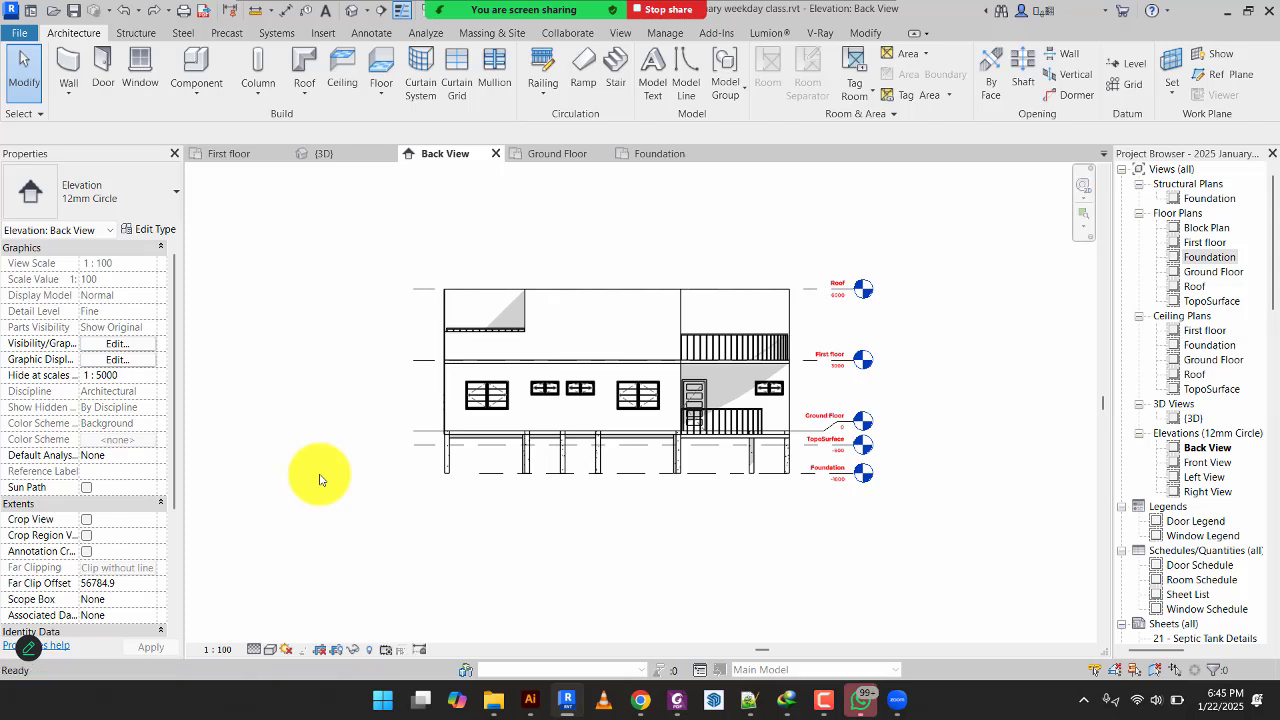
pyautogui.hotkey('ctrl', 'z')
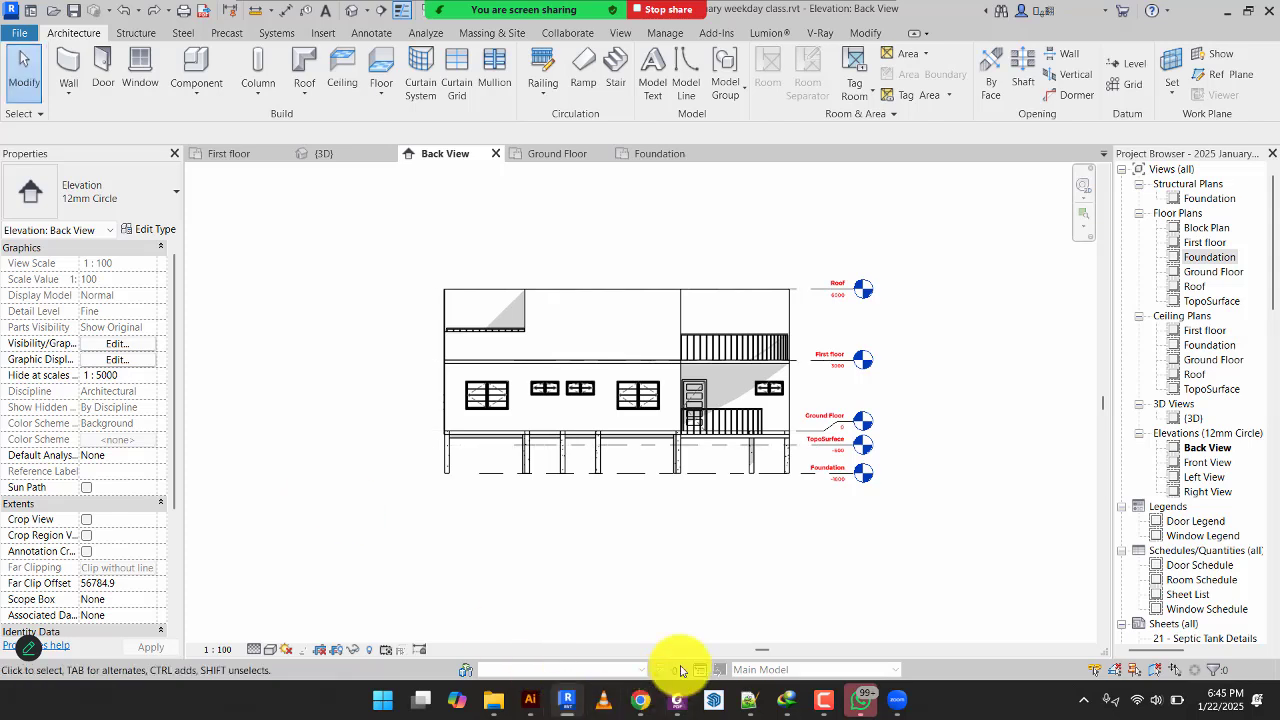
pyautogui.hotkey('ctrl', 'y')
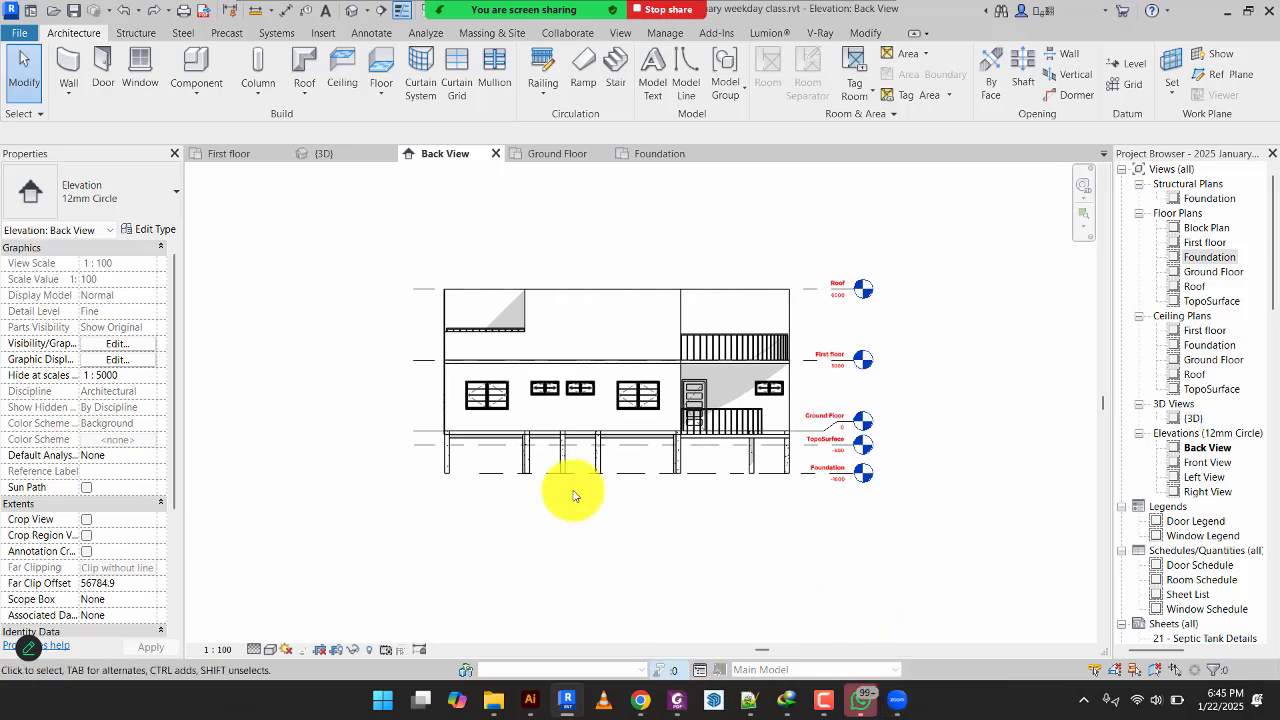
# Extend the left end of the Foundation level line past the house to align with the other level lines.
pyautogui.click(475, 472)
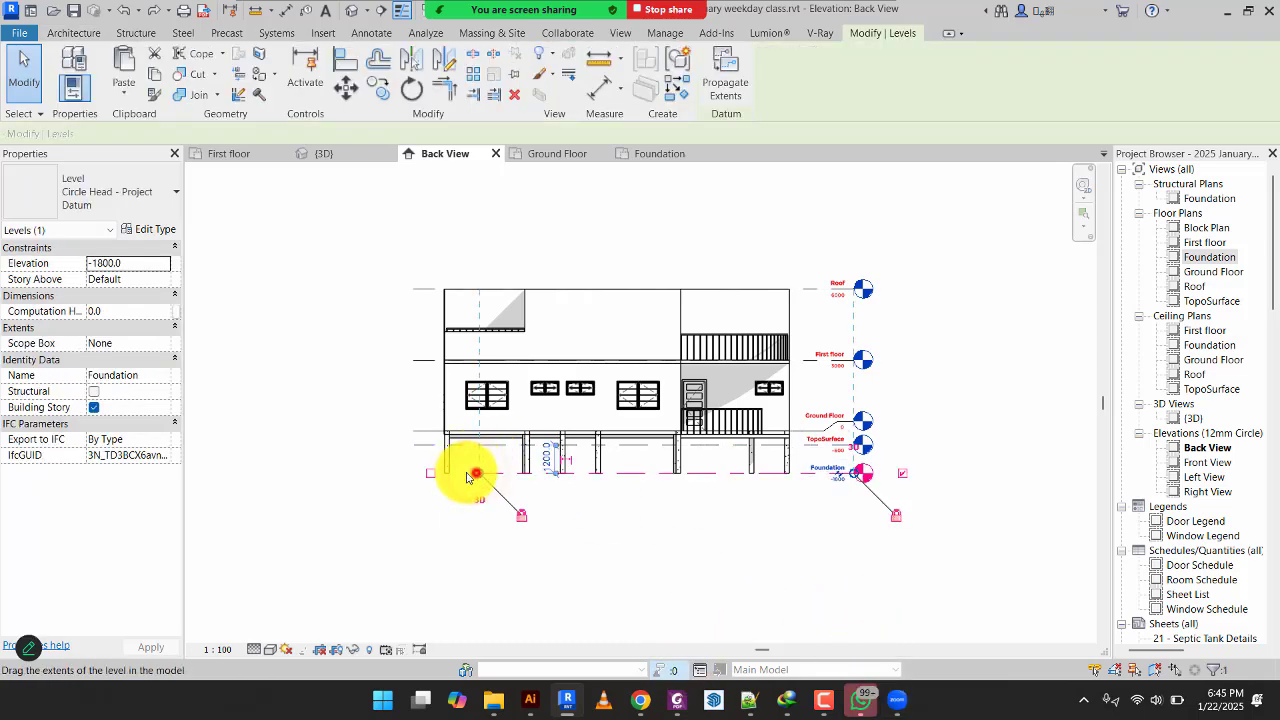
pyautogui.moveTo(475, 472); pyautogui.dragTo(414, 468)
pyautogui.click(300, 357)
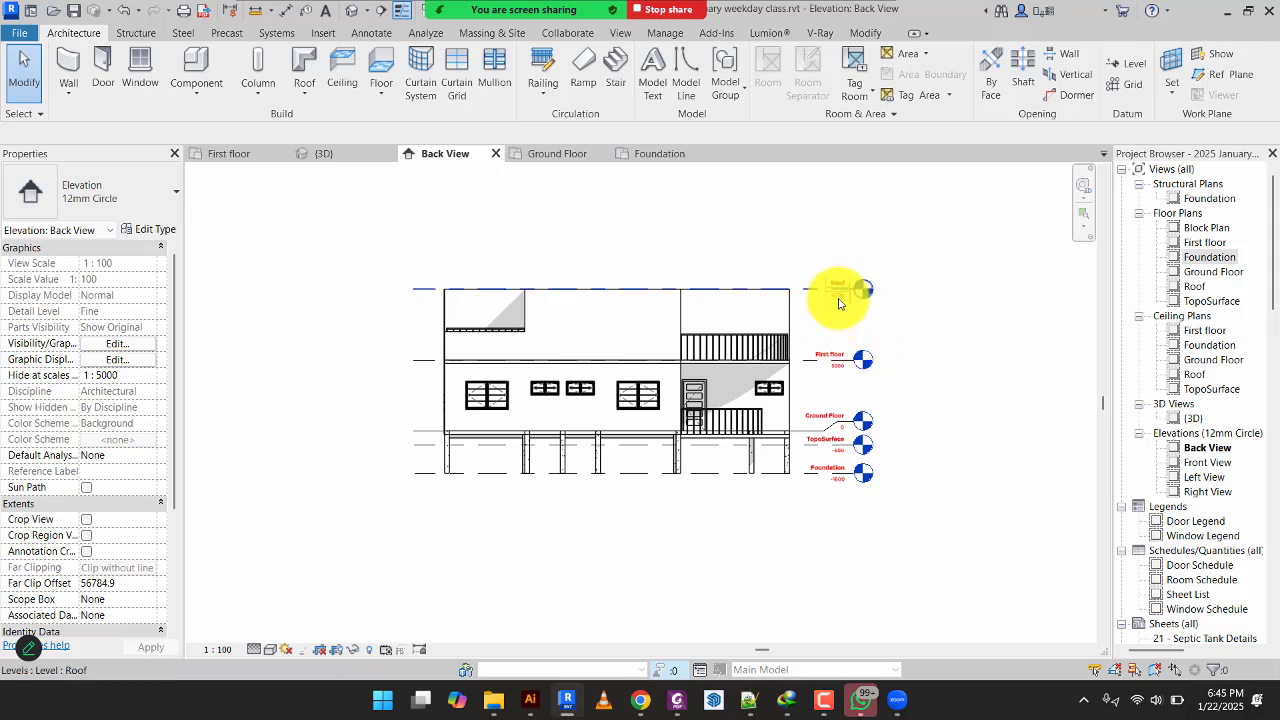
# Open the Roof floor plan view.
pyautogui.click(1200, 287)
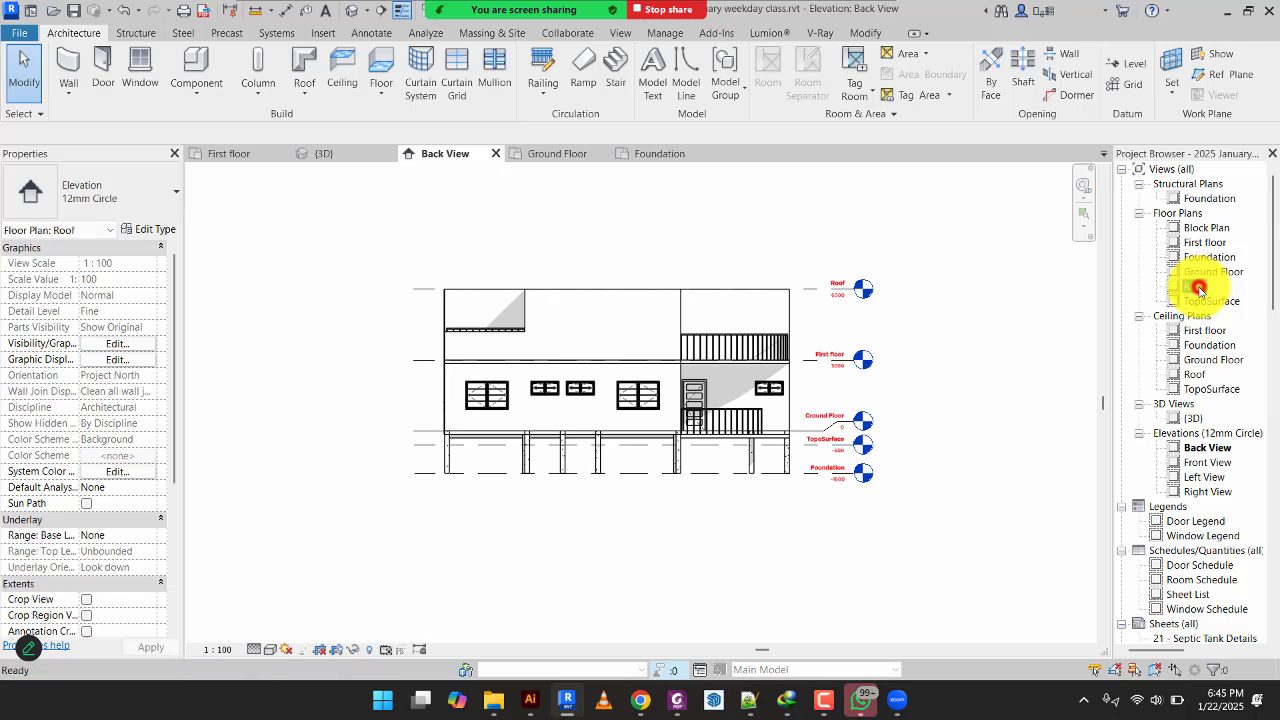
pyautogui.doubleClick(1200, 288)
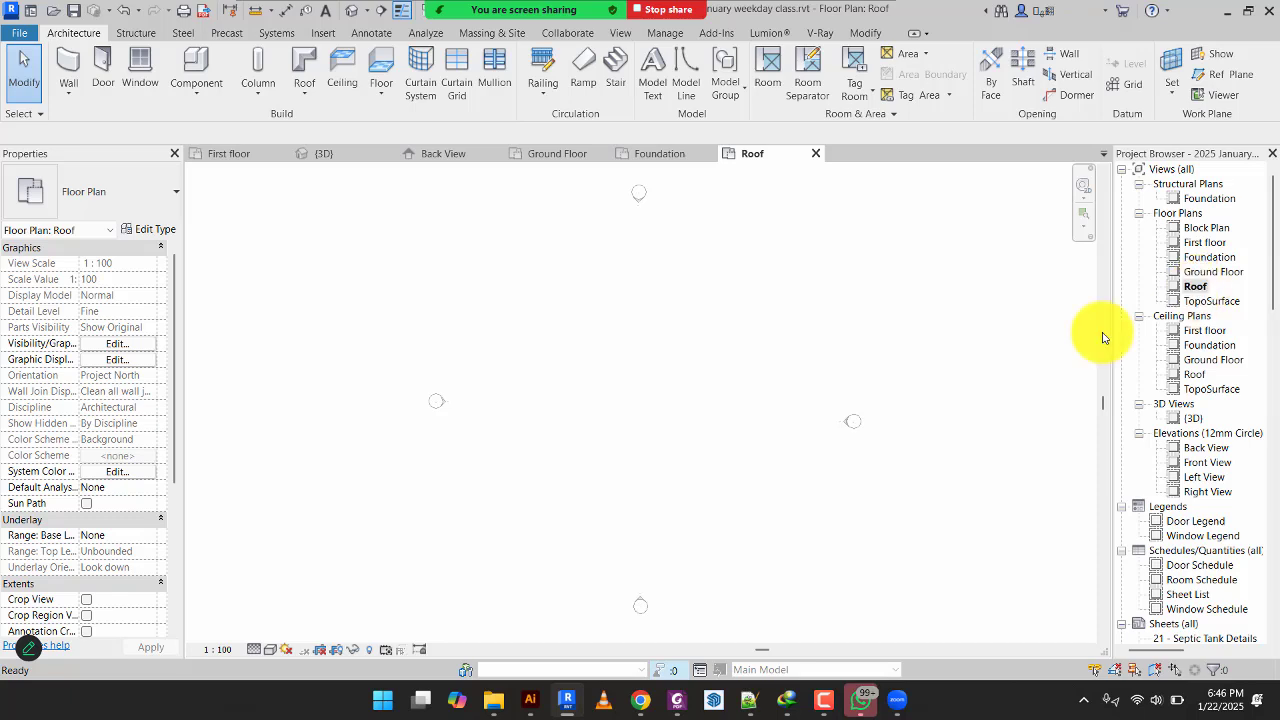
# Try showing the First floor as the Roof plan's underlay, and undo it.
pyautogui.click(850, 360)
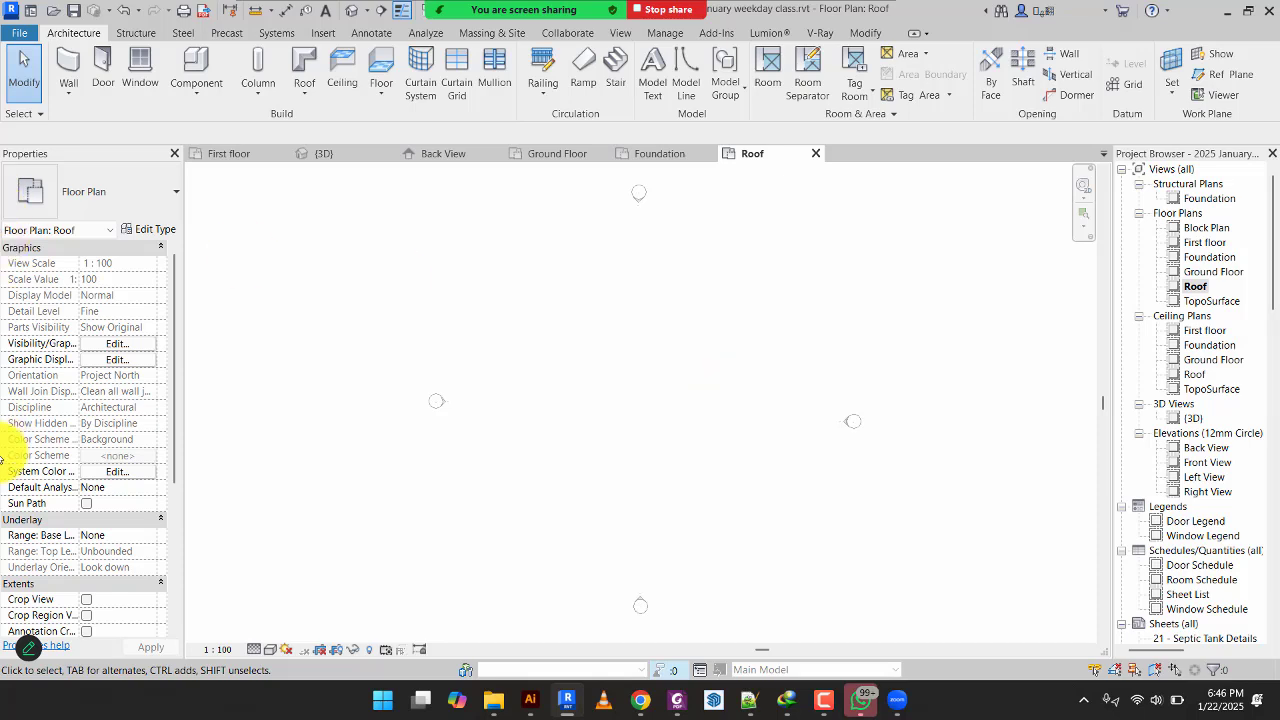
pyautogui.click(138, 534)
pyautogui.click(149, 536)
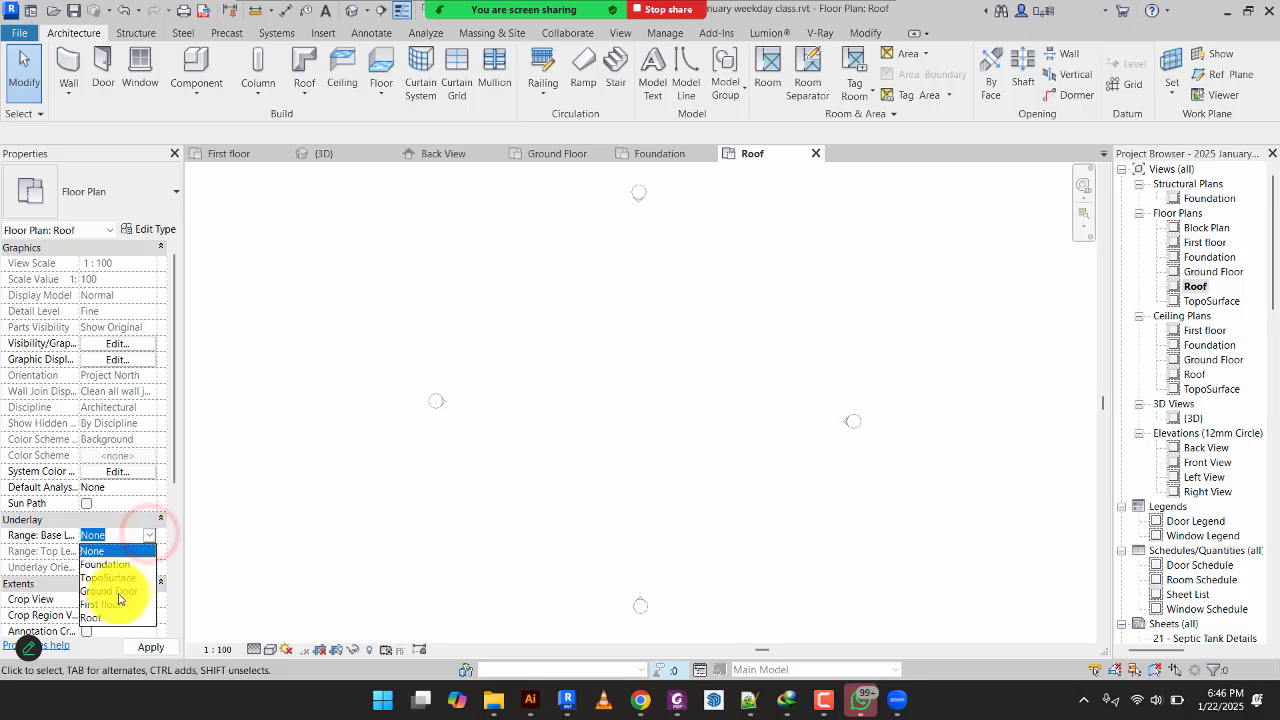
pyautogui.click(113, 601)
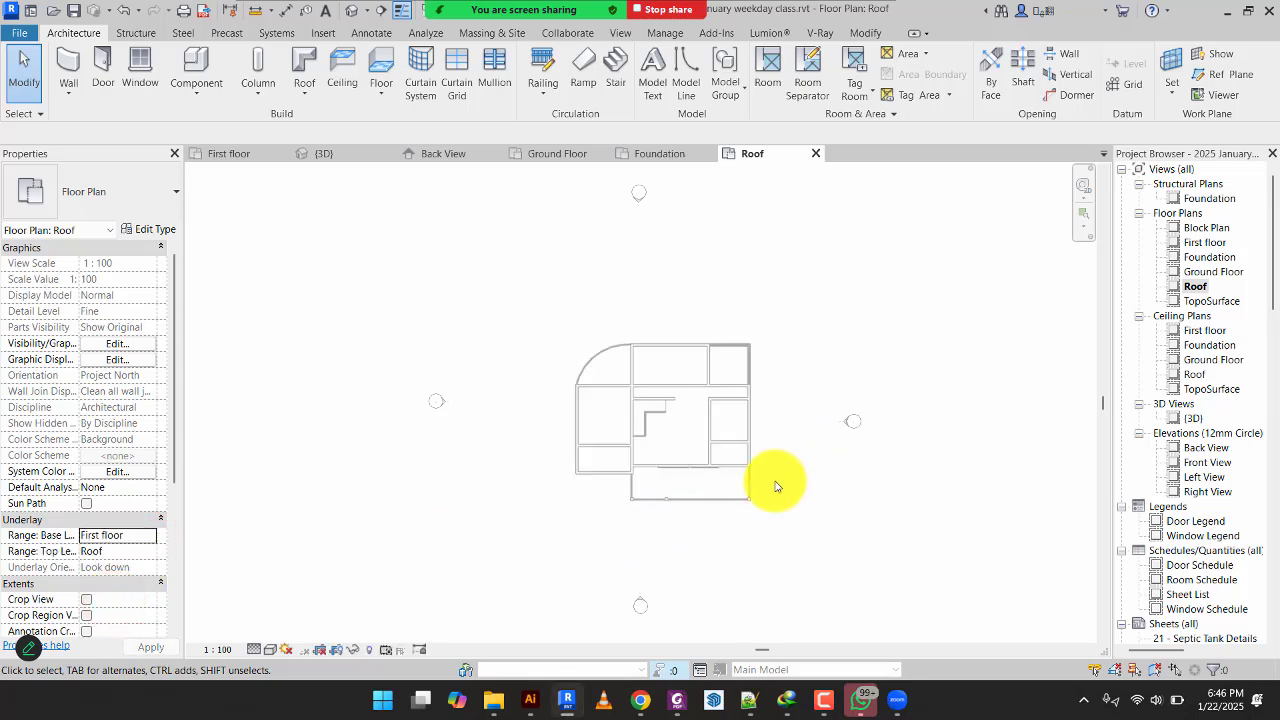
pyautogui.scroll(3, 754, 506)
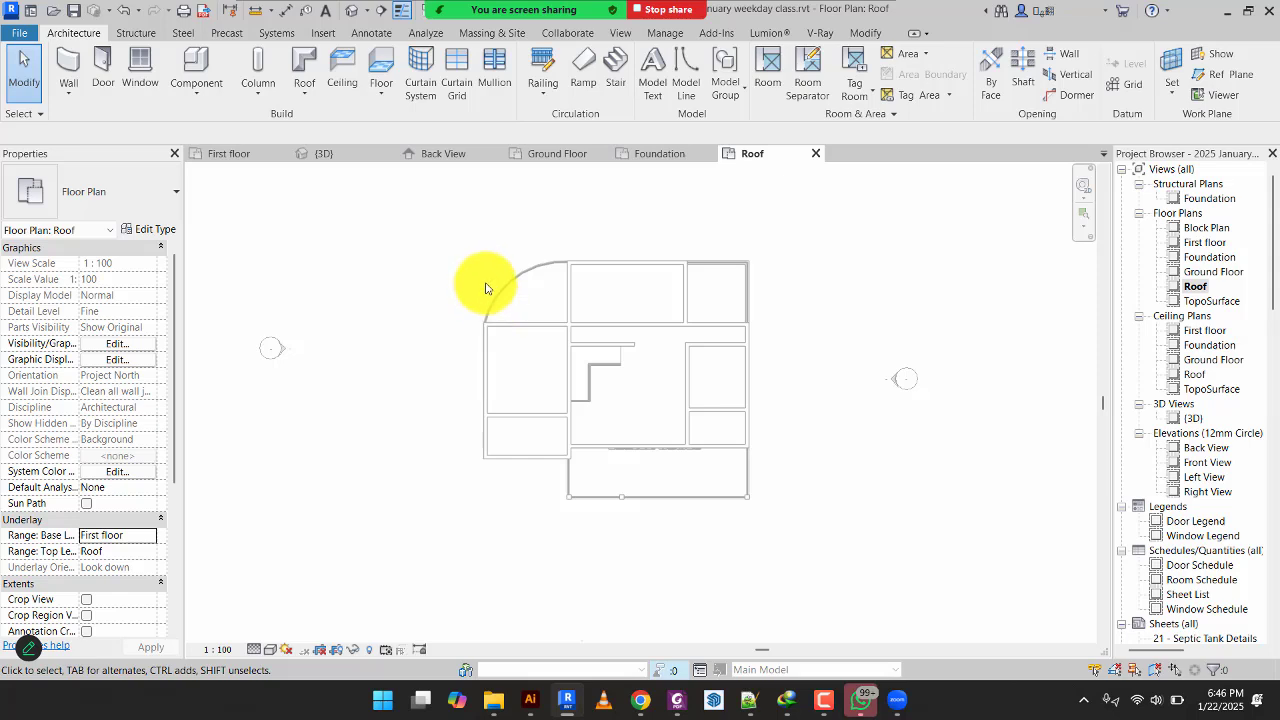
pyautogui.hotkey('ctrl', 'z')
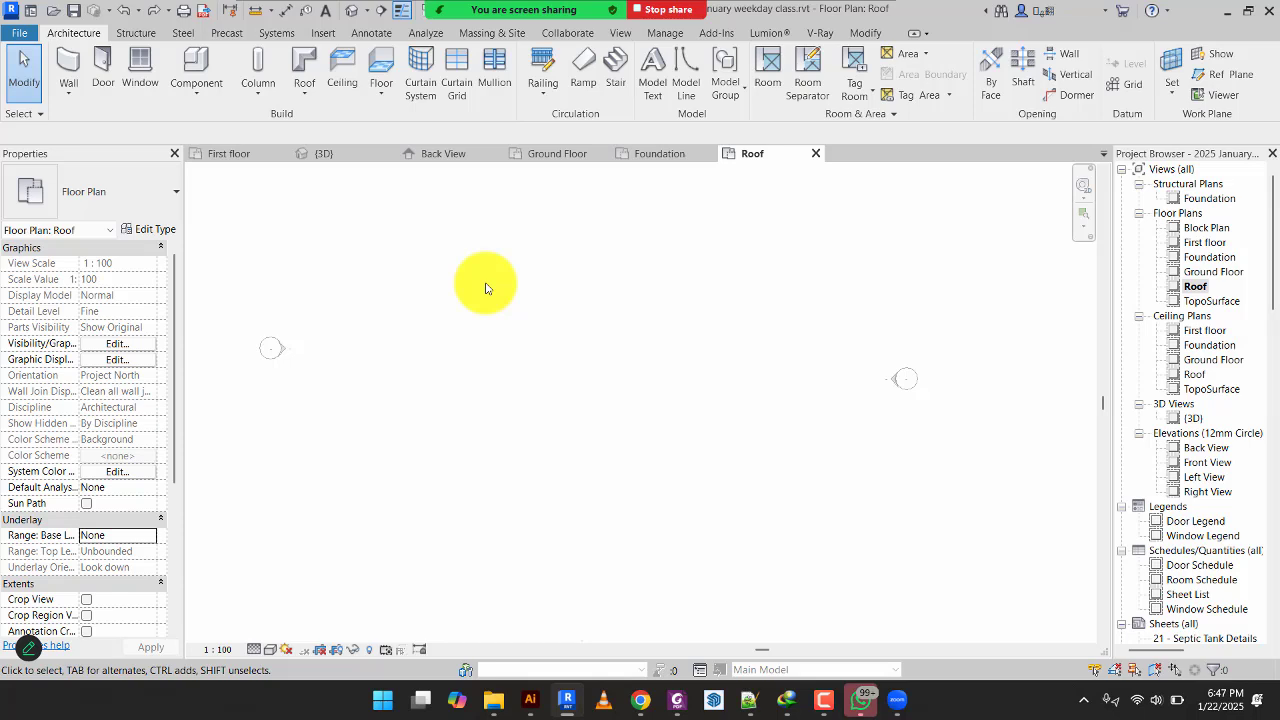
# Set the Roof plan's underlay base level to First floor.
pyautogui.click(150, 535)
pyautogui.click(107, 606)
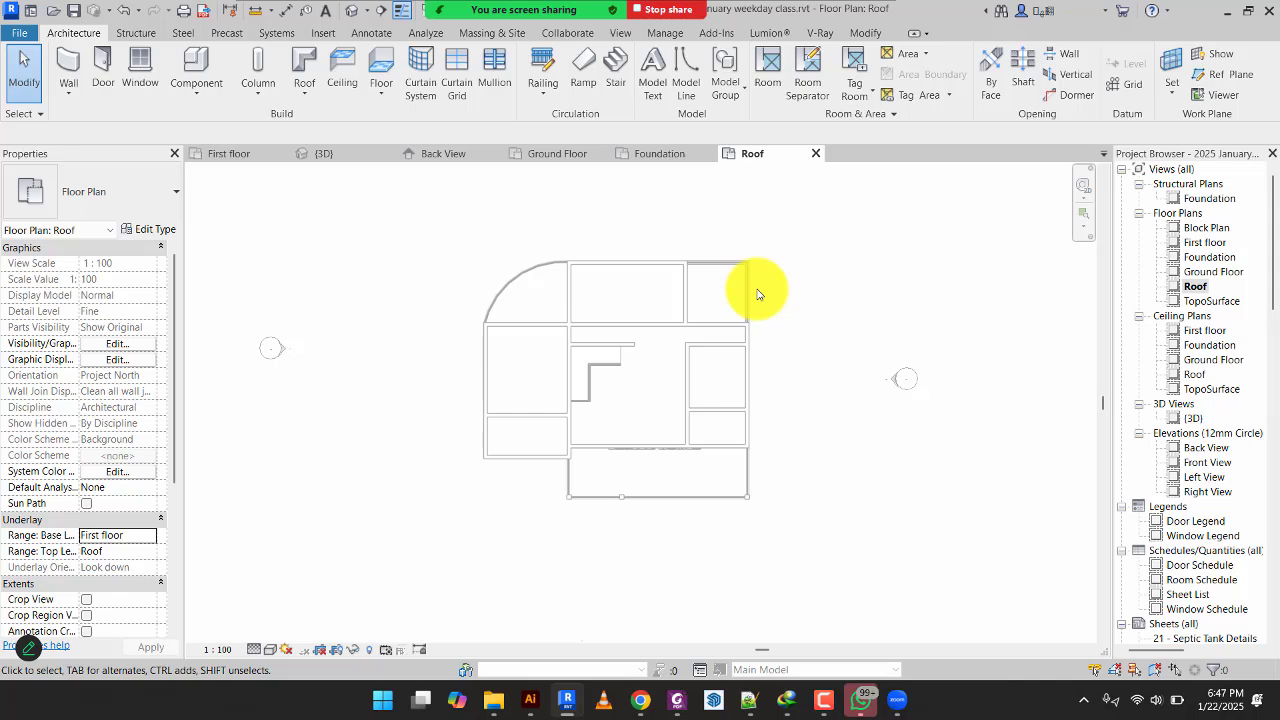
pyautogui.click(825, 703)
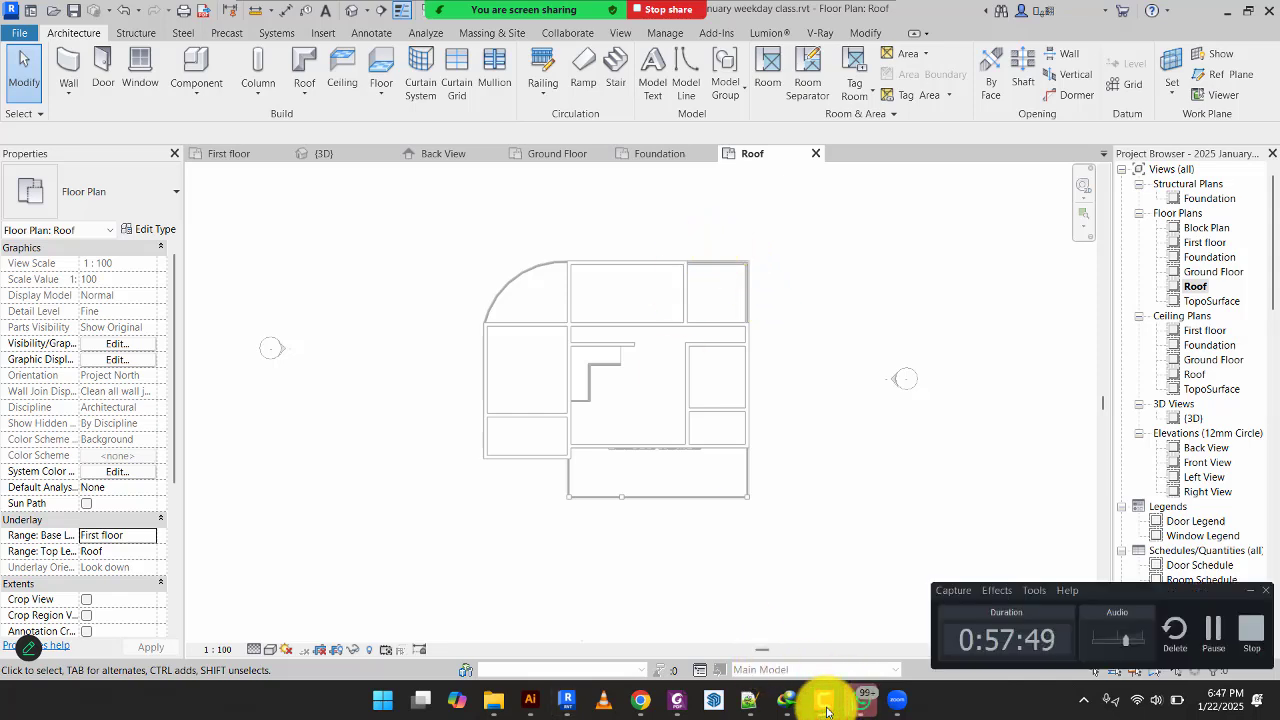
pyautogui.click(825, 705)
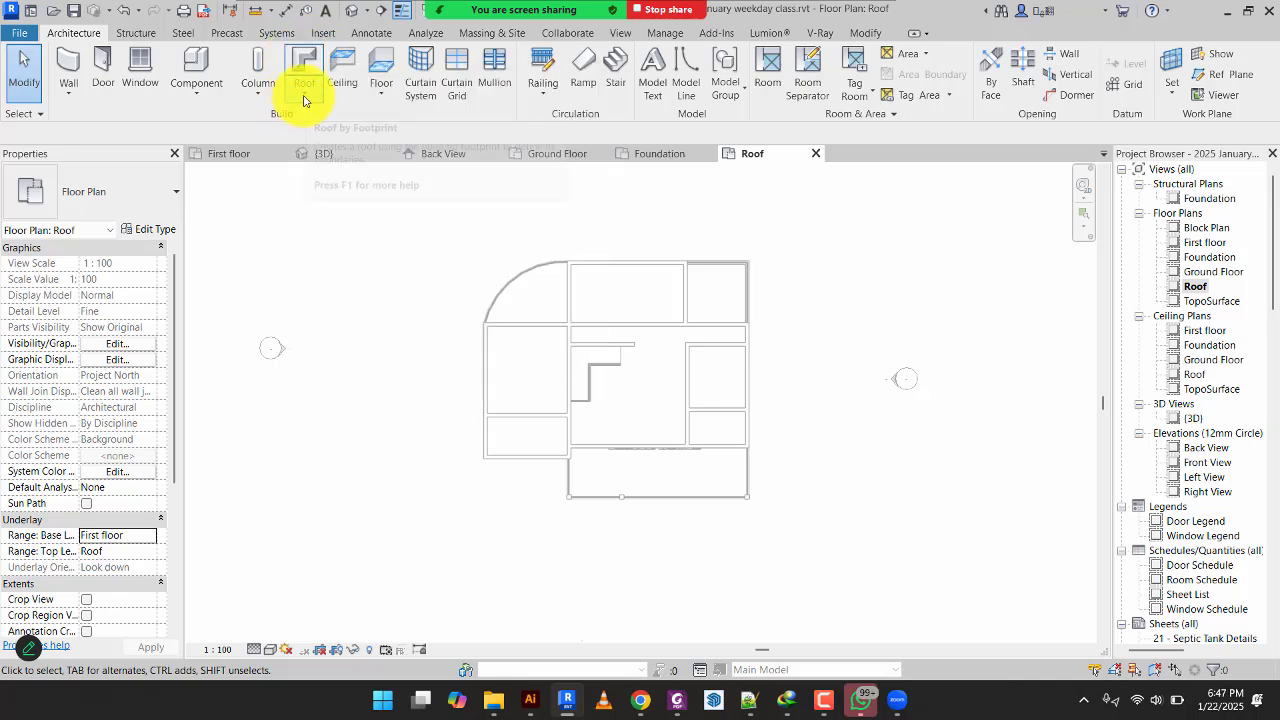
pyautogui.click(304, 100)
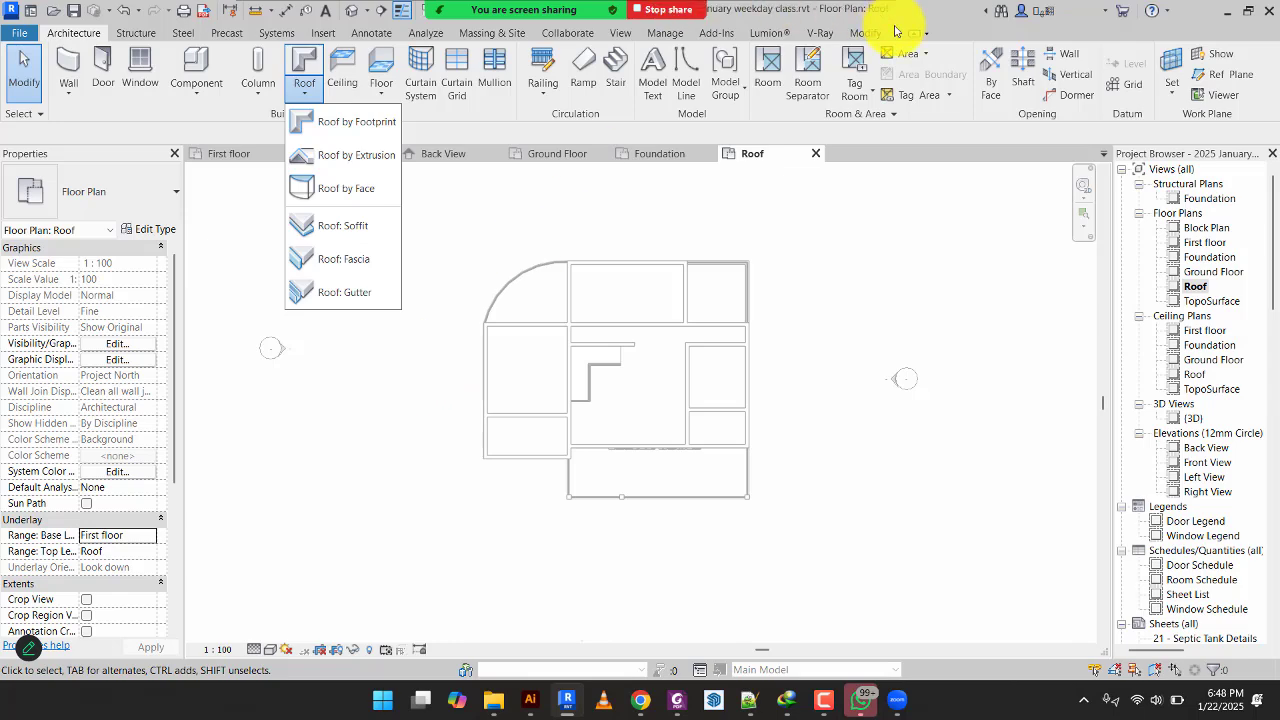
pyautogui.click(922, 10)
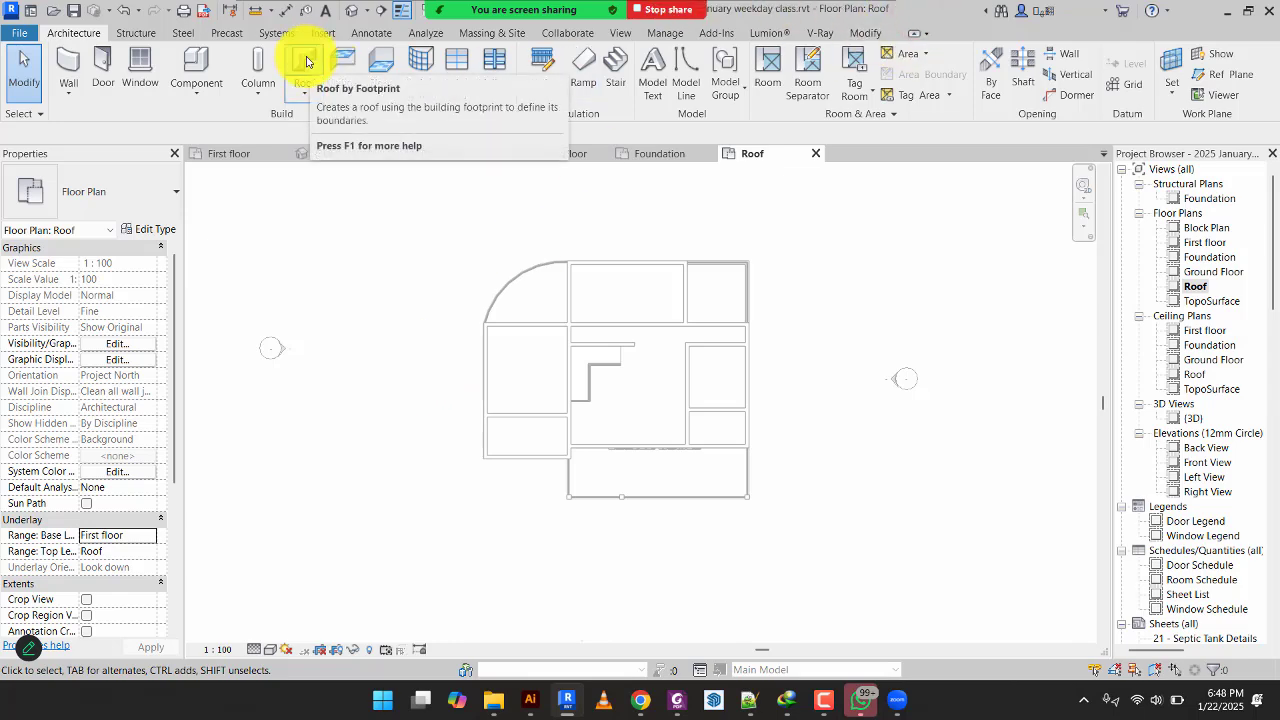
# Start a Roof by Footprint sketch with the boundary drawn by picking existing lines.
pyautogui.click(305, 62)
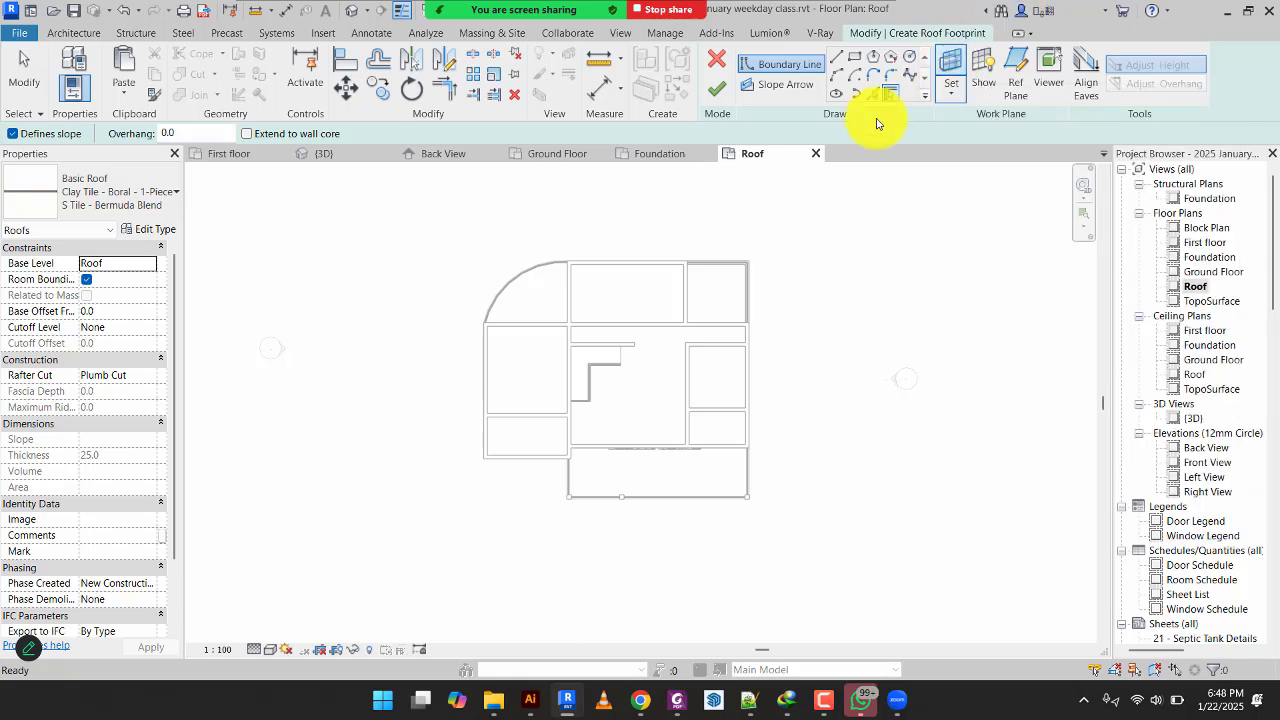
pyautogui.click(879, 95)
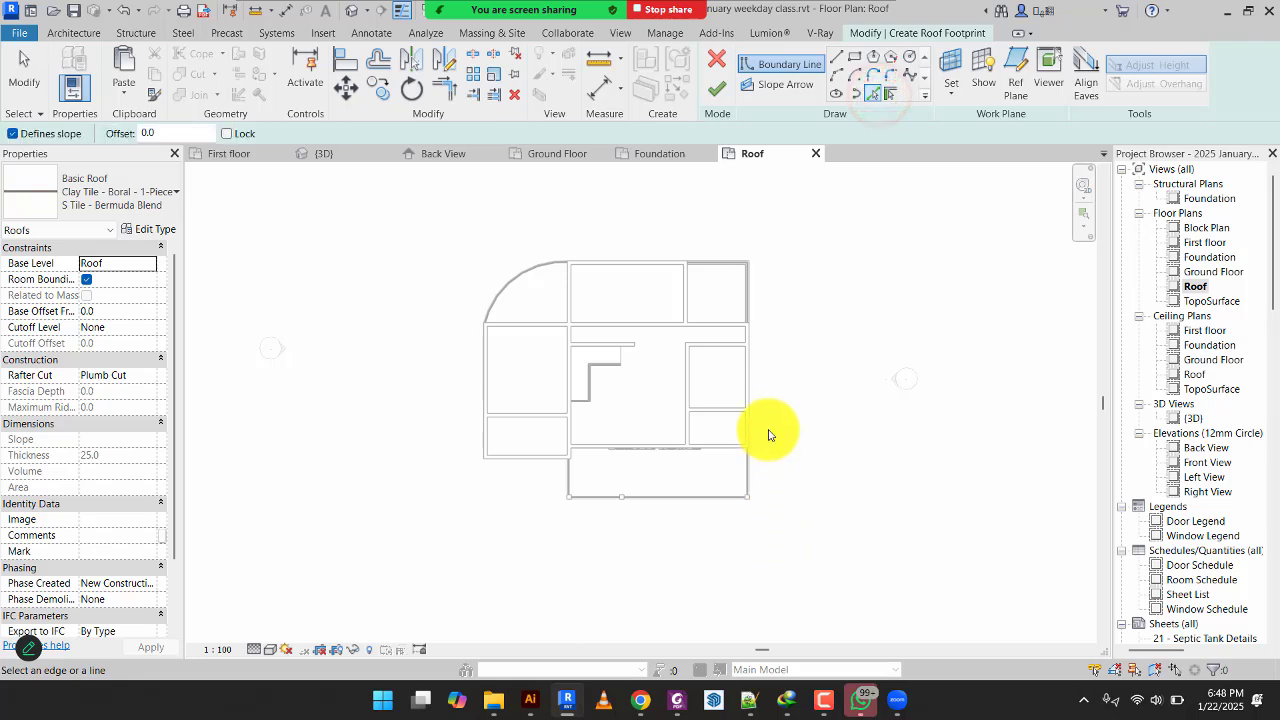
# Try a roof boundary line directly on the outer face of the house's right-hand wall without offset, and undo it.
pyautogui.scroll(5, 752, 360)
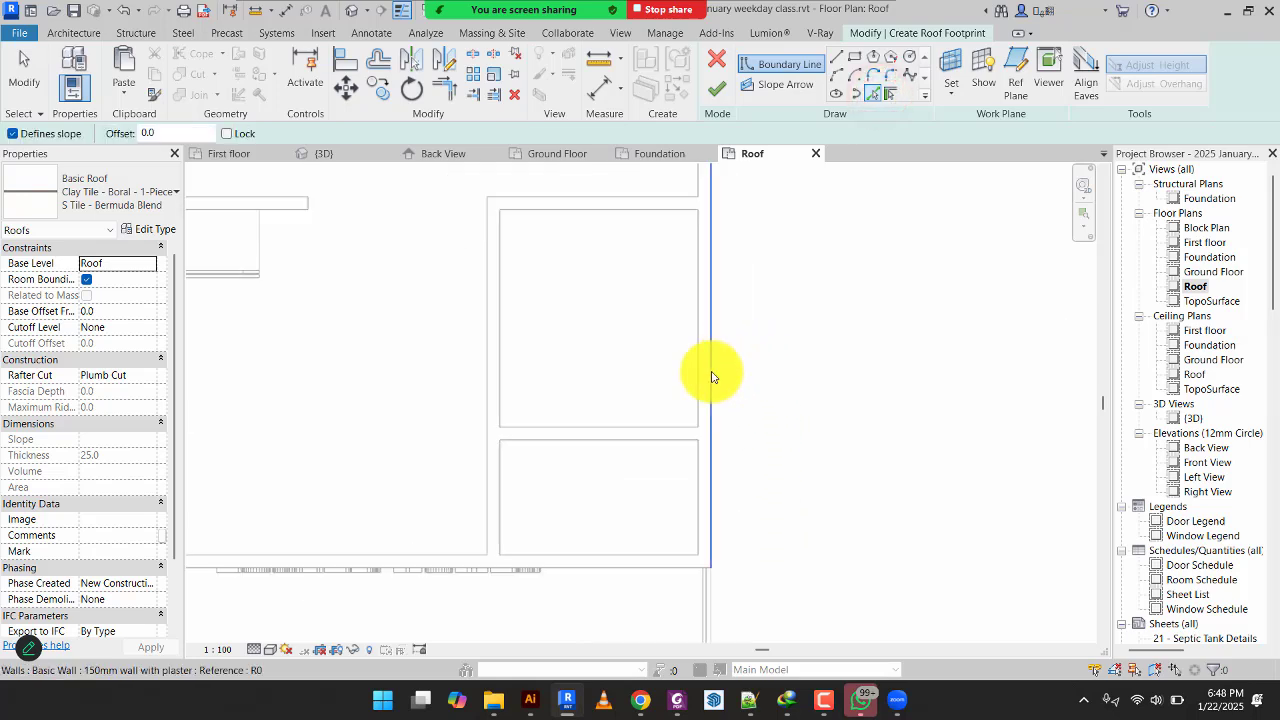
pyautogui.click(712, 377)
pyautogui.scroll(-2, 849, 376)
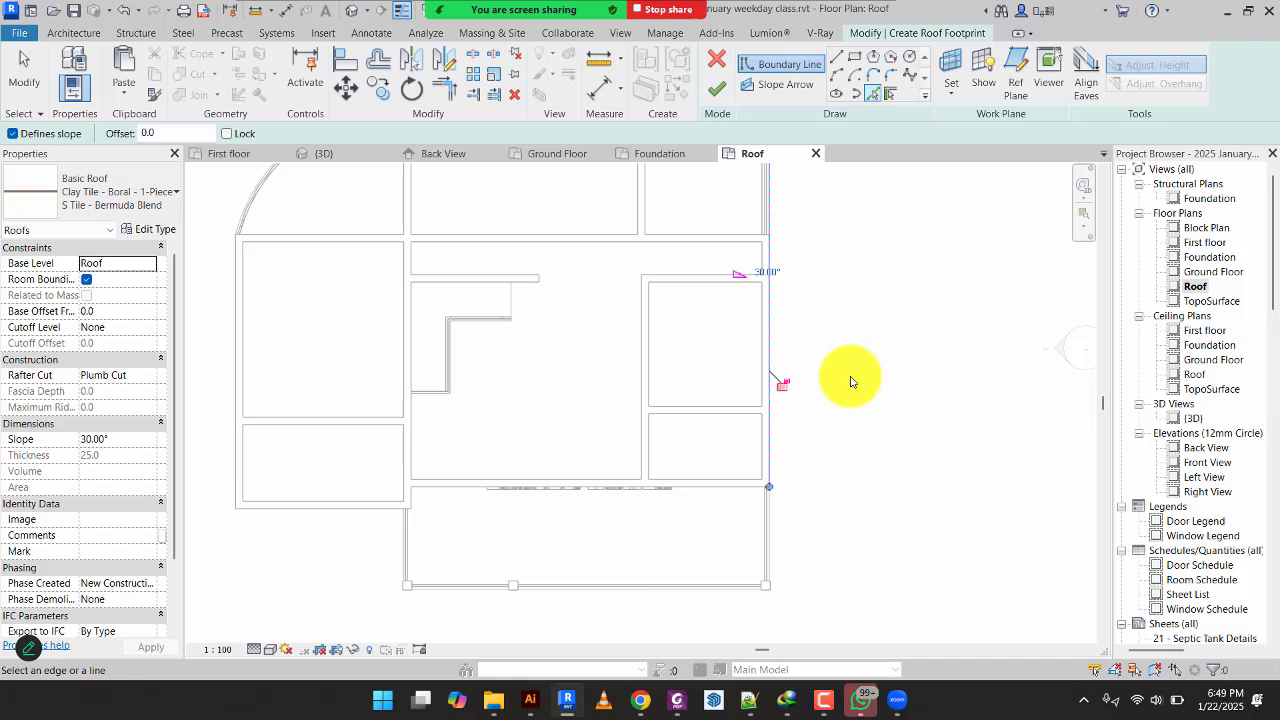
pyautogui.click(127, 12)
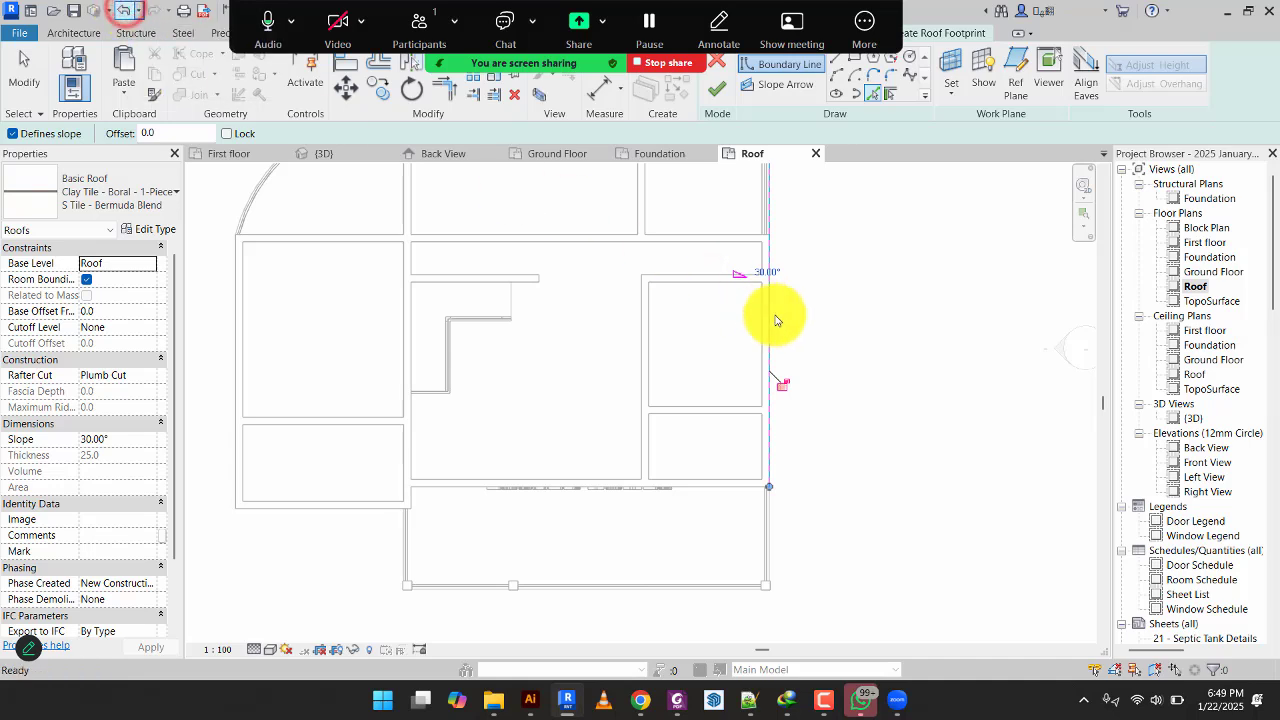
# Set the boundary offset to 600 and add slope-defining roof lines outside the house's right-hand and upper exterior walls.
pyautogui.scroll(-3, 845, 370)
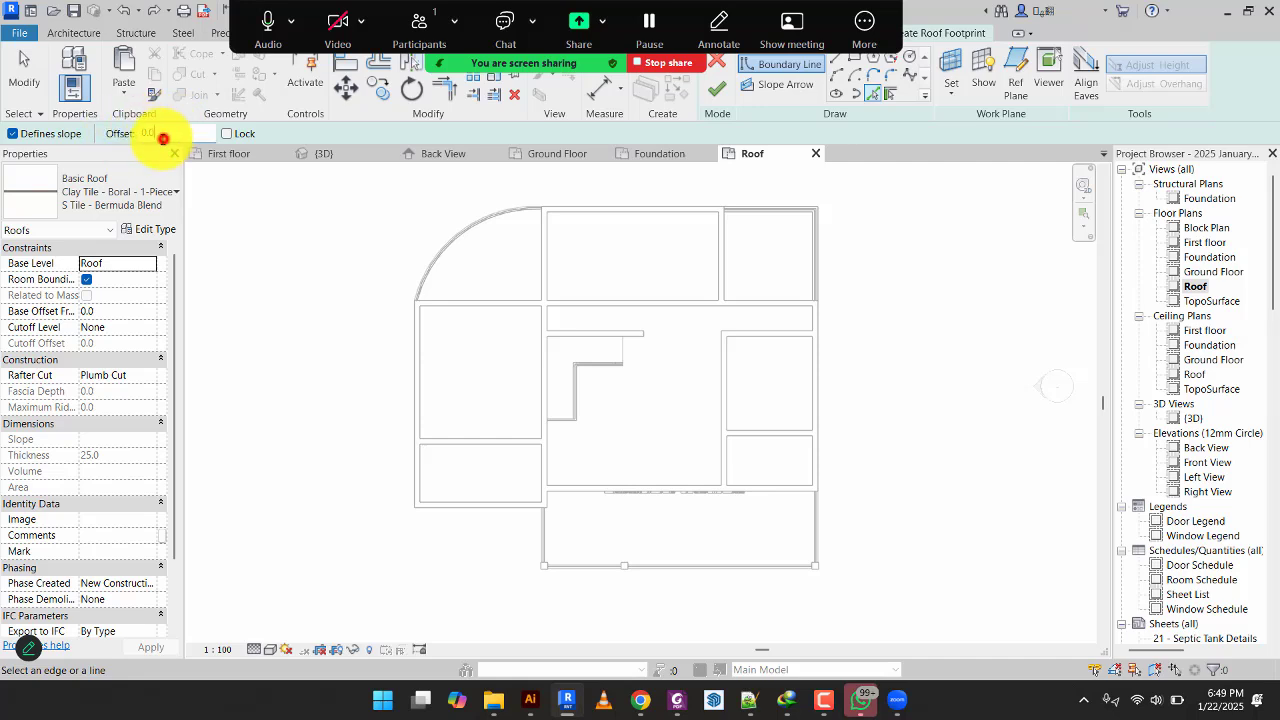
pyautogui.doubleClick(140, 133)
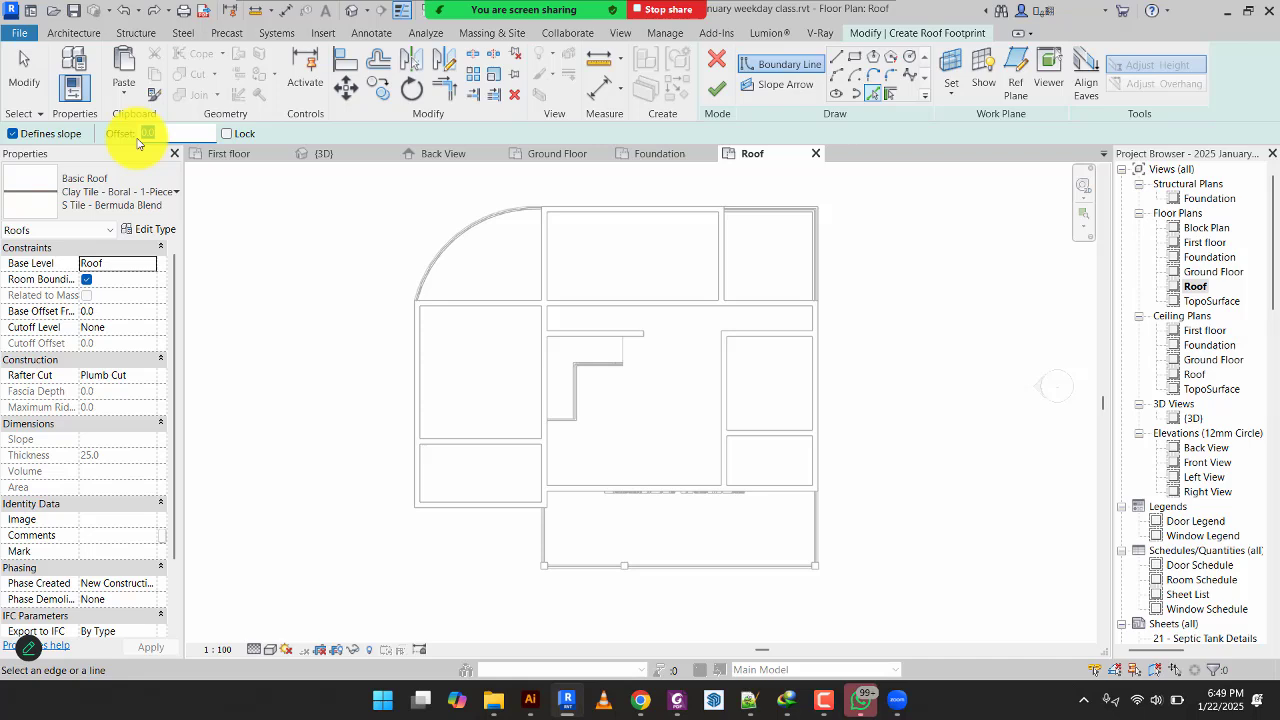
pyautogui.write('600')
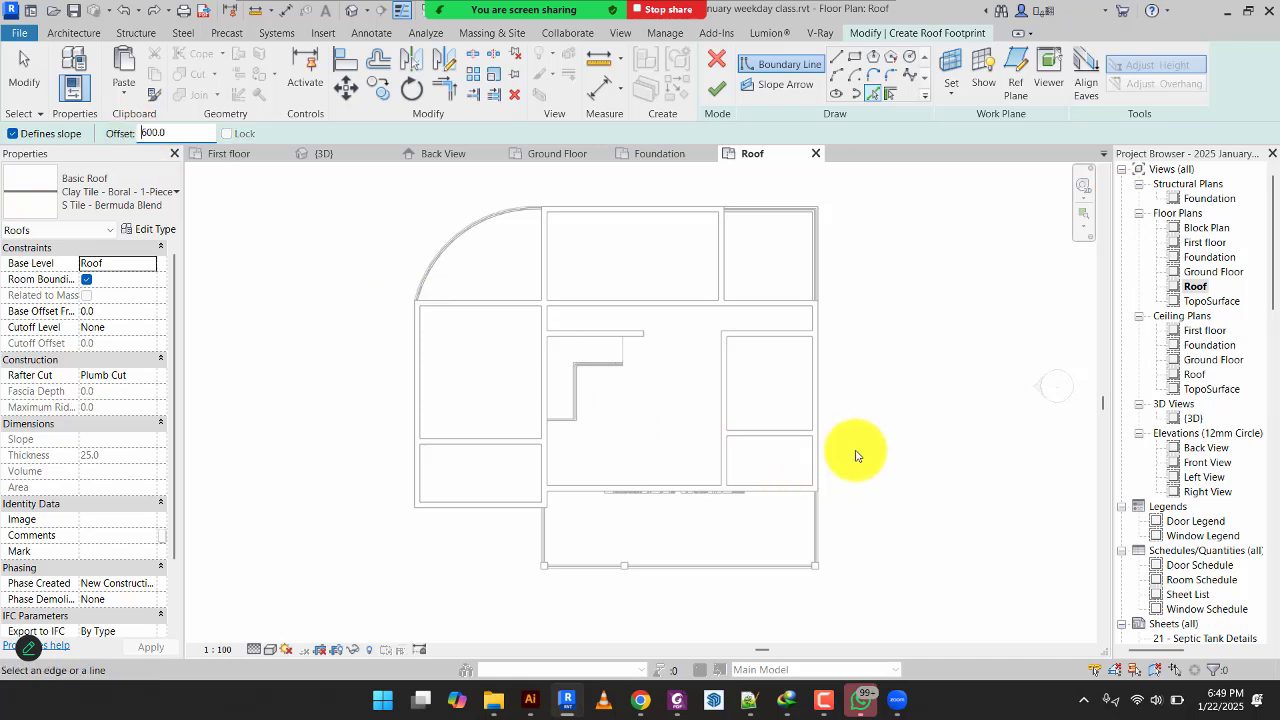
pyautogui.scroll(3, 853, 449)
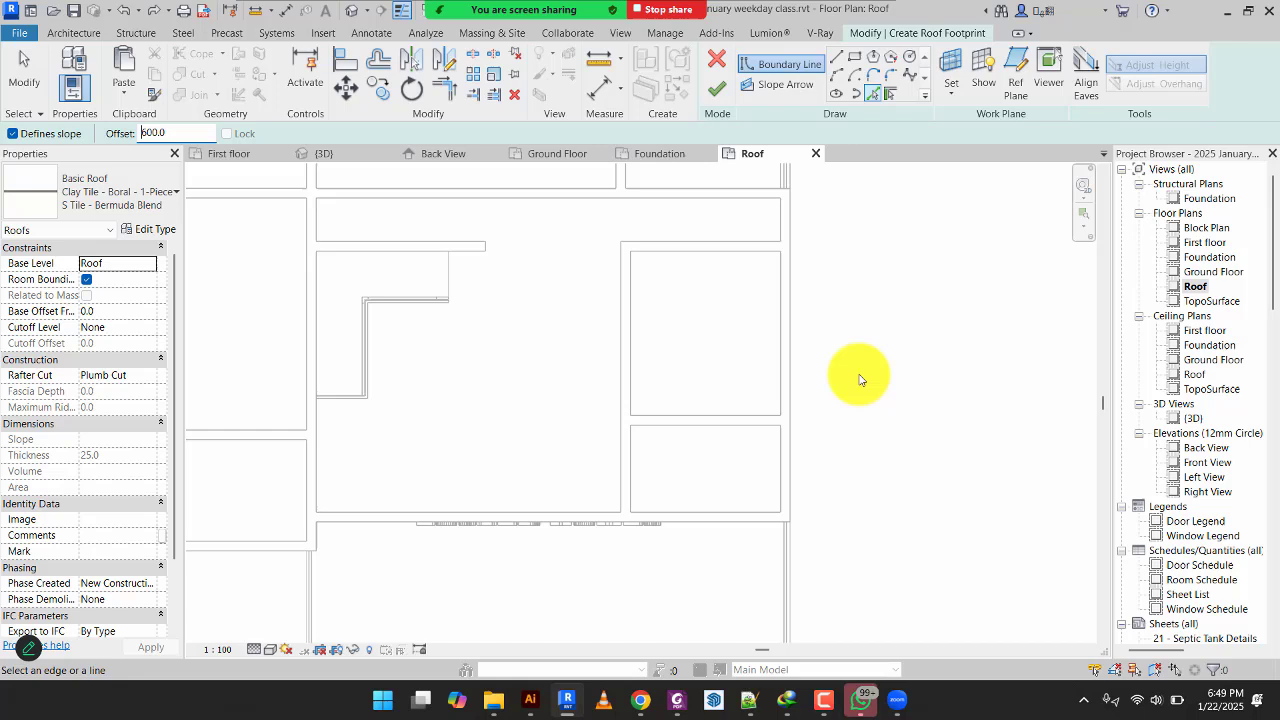
pyautogui.click(791, 397)
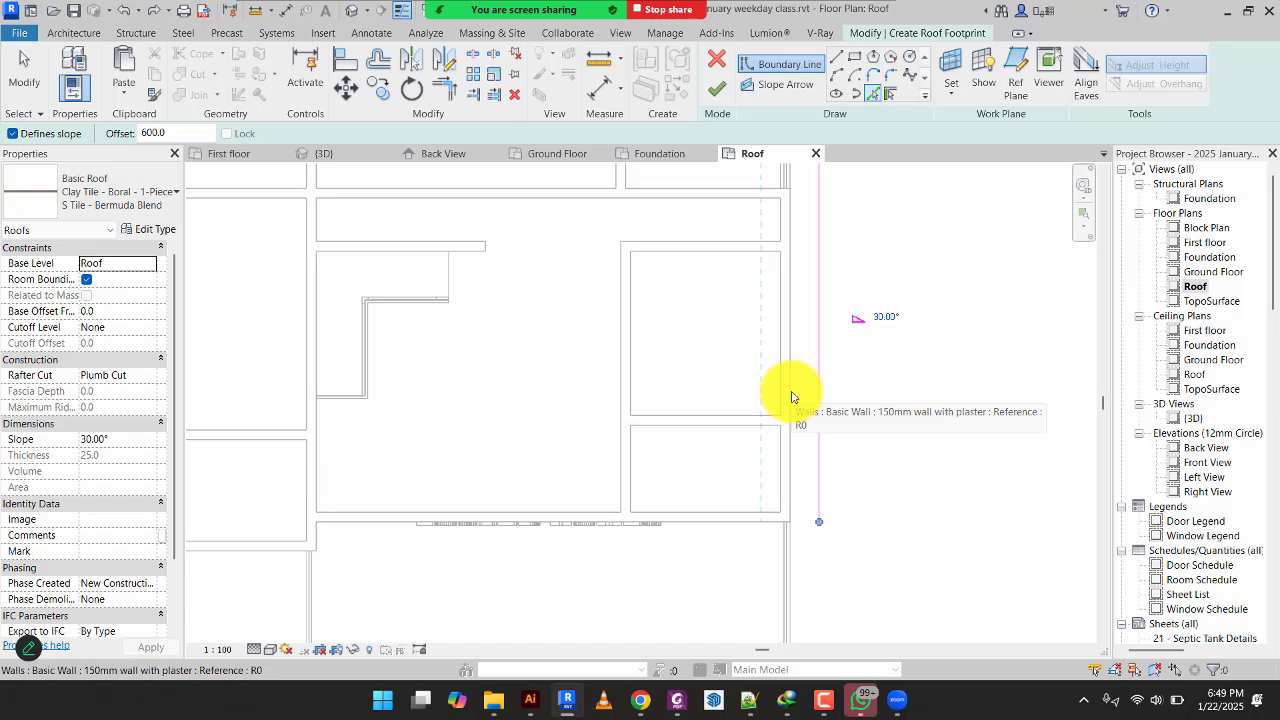
pyautogui.scroll(-2, 791, 397)
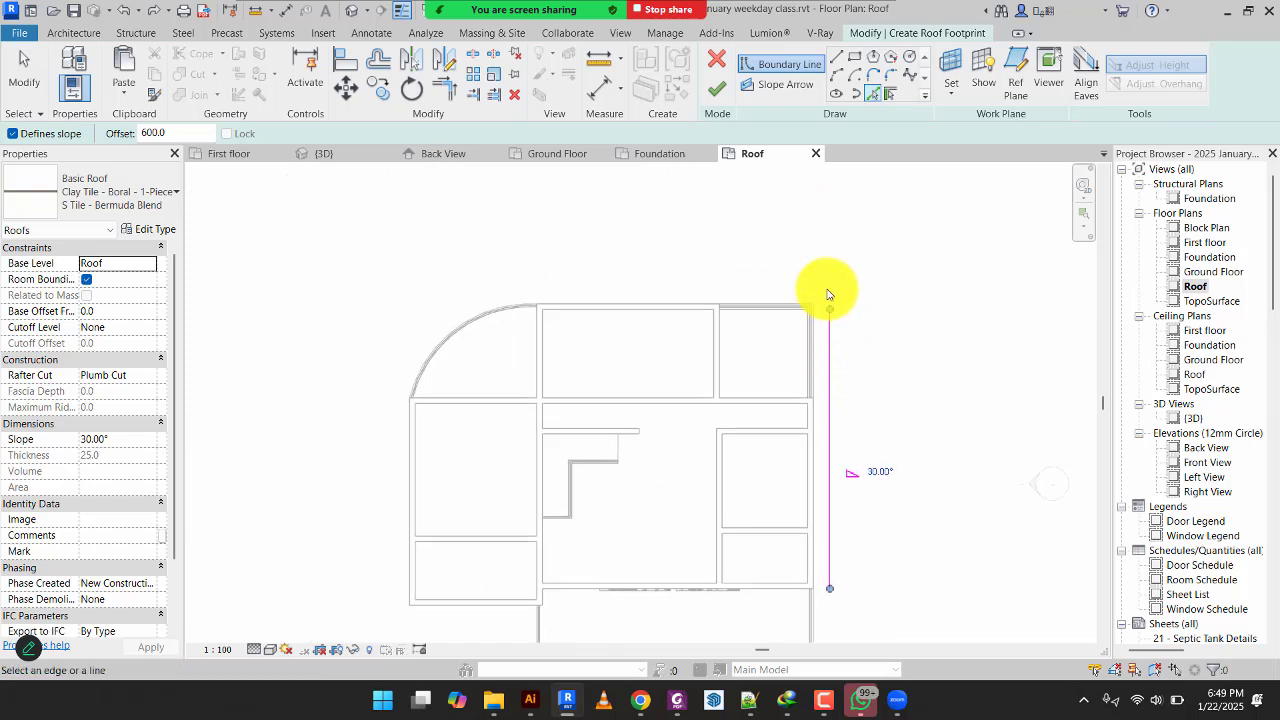
pyautogui.scroll(3, 827, 293)
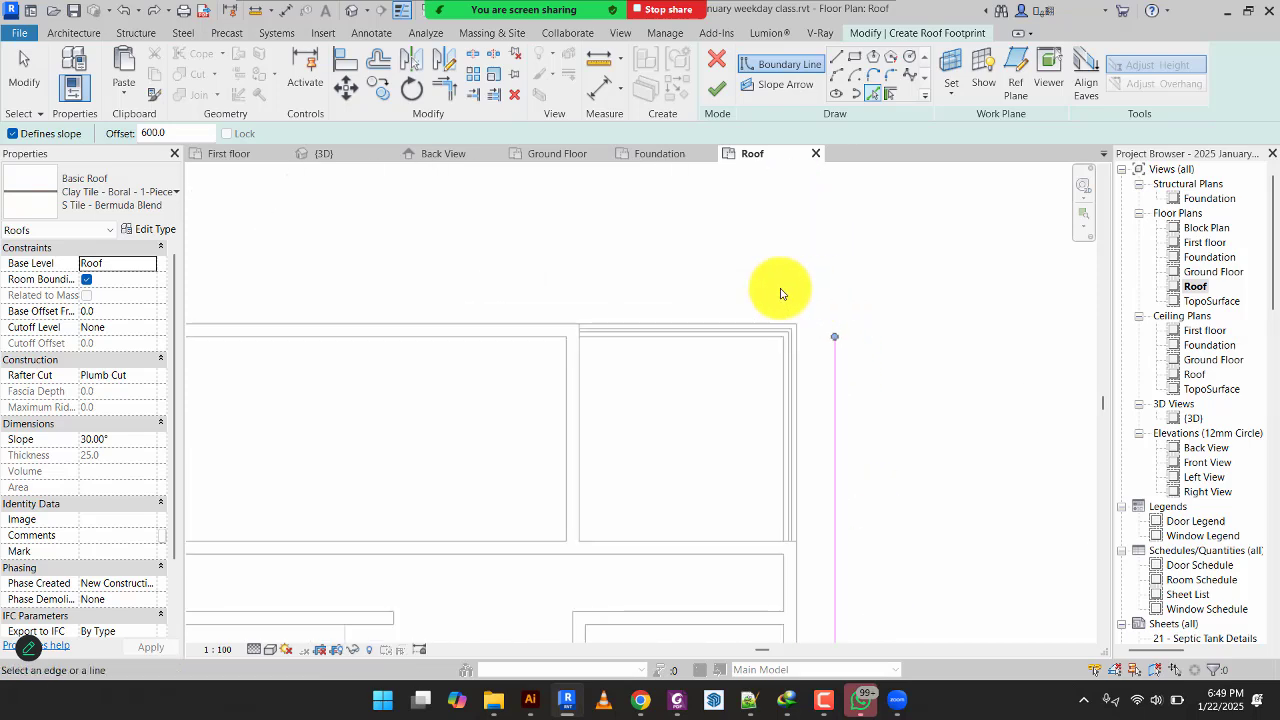
pyautogui.click(724, 323)
# Add roof boundary lines offset 600 outside the curved corner edge and the house's left-hand exterior wall.
pyautogui.scroll(-3, 714, 323)
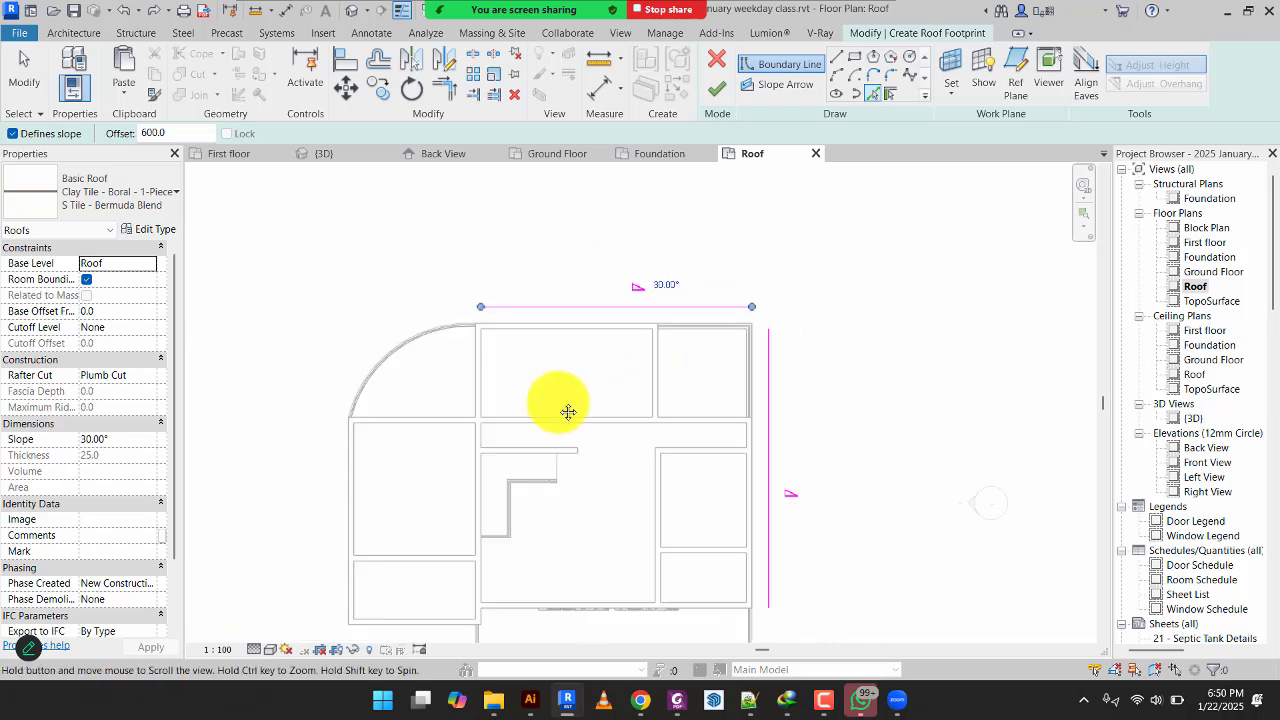
pyautogui.moveTo(568, 412); pyautogui.dragTo(671, 314, button='middle')
pyautogui.scroll(3, 529, 245)
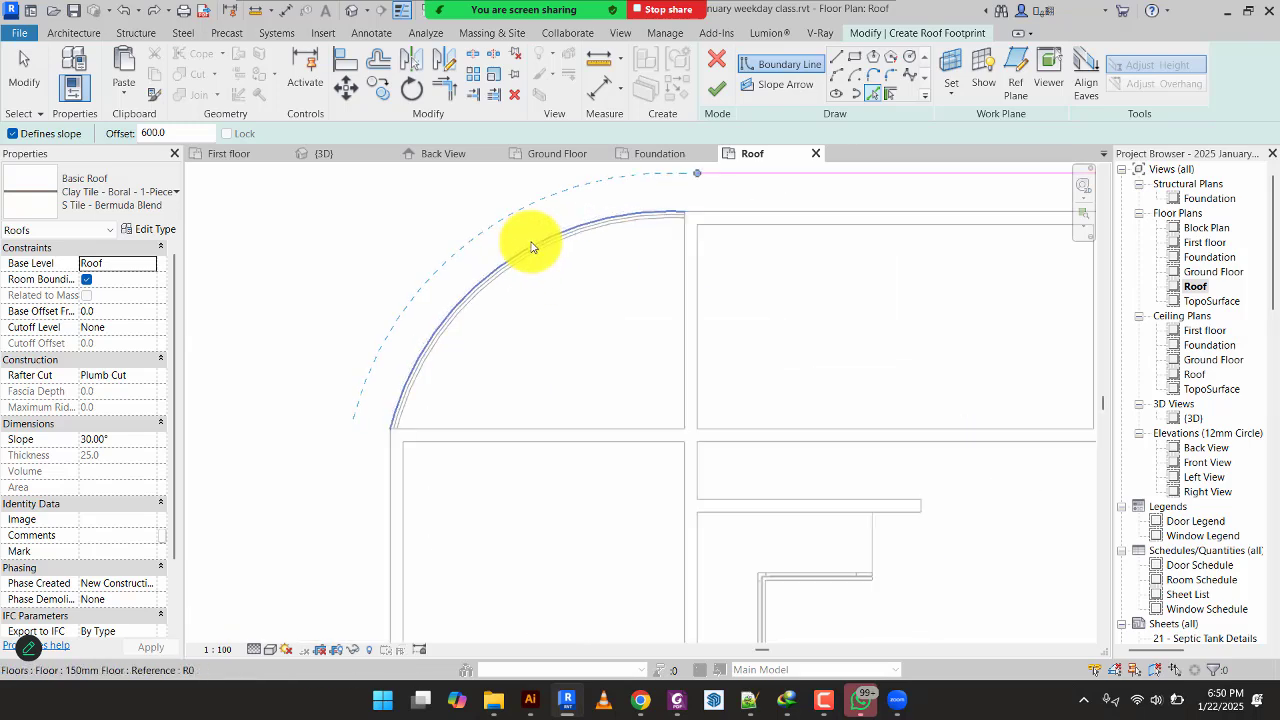
pyautogui.click(531, 247)
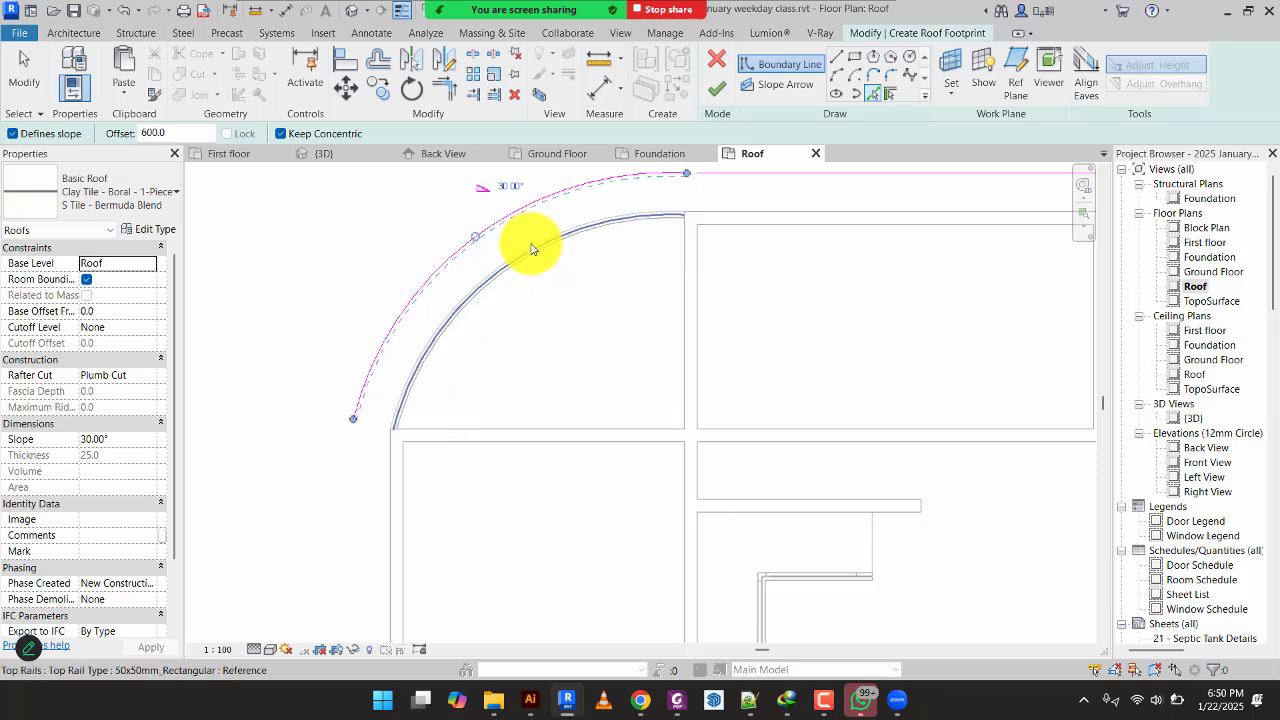
pyautogui.scroll(-2, 532, 248)
pyautogui.moveTo(535, 366); pyautogui.dragTo(566, 257, button='middle')
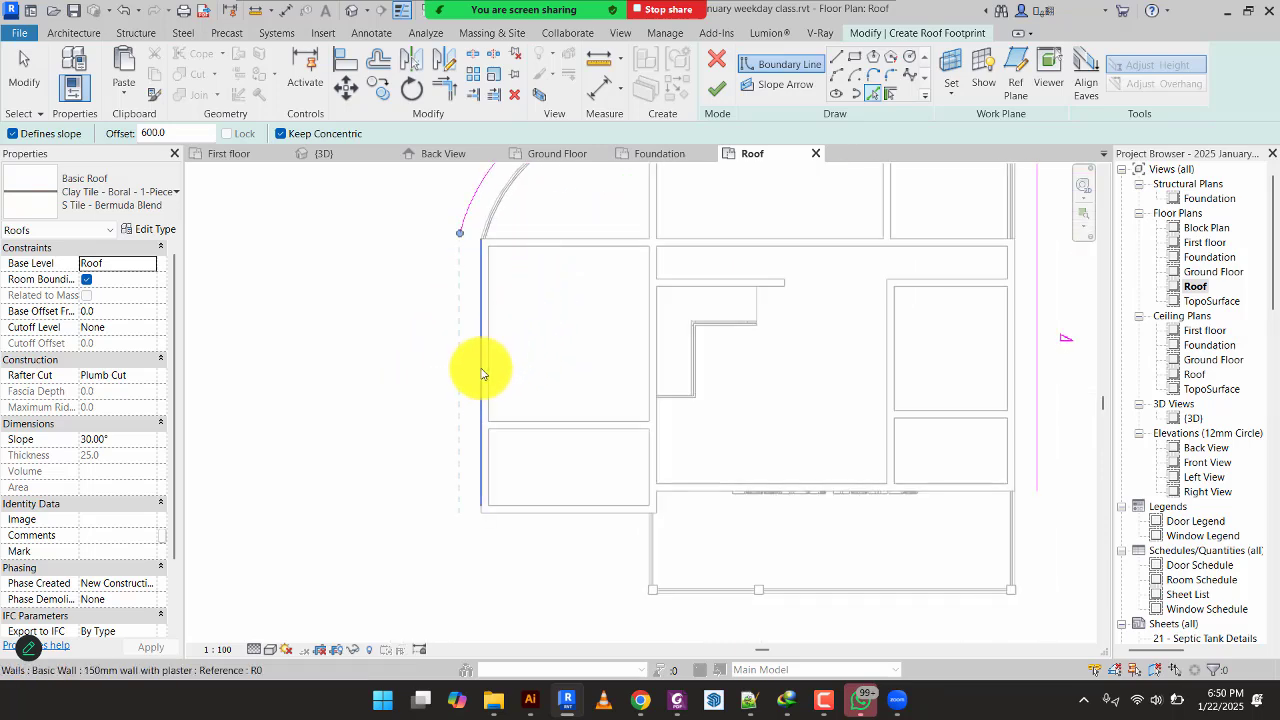
pyautogui.click(481, 374)
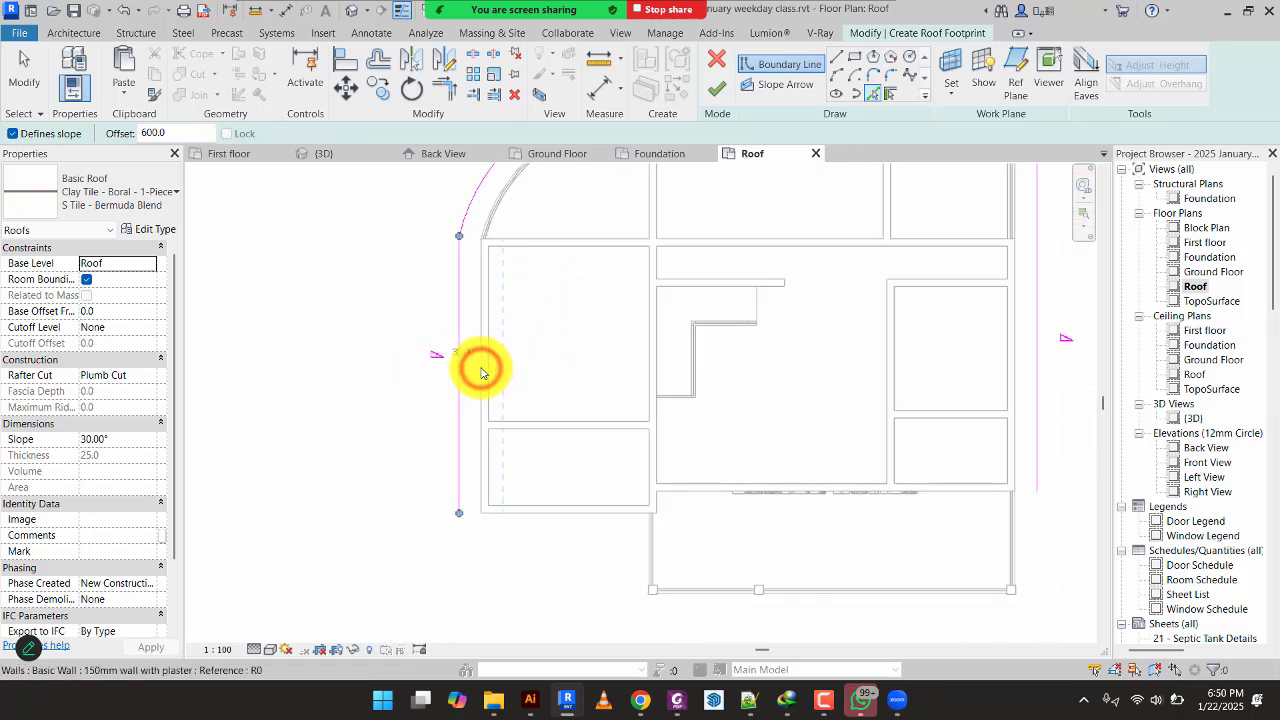
# Add roof boundary lines offset 600 outside the lower-left room's bottom wall and the balcony slab's left and front edges.
pyautogui.moveTo(593, 517); pyautogui.dragTo(537, 437, button='middle')
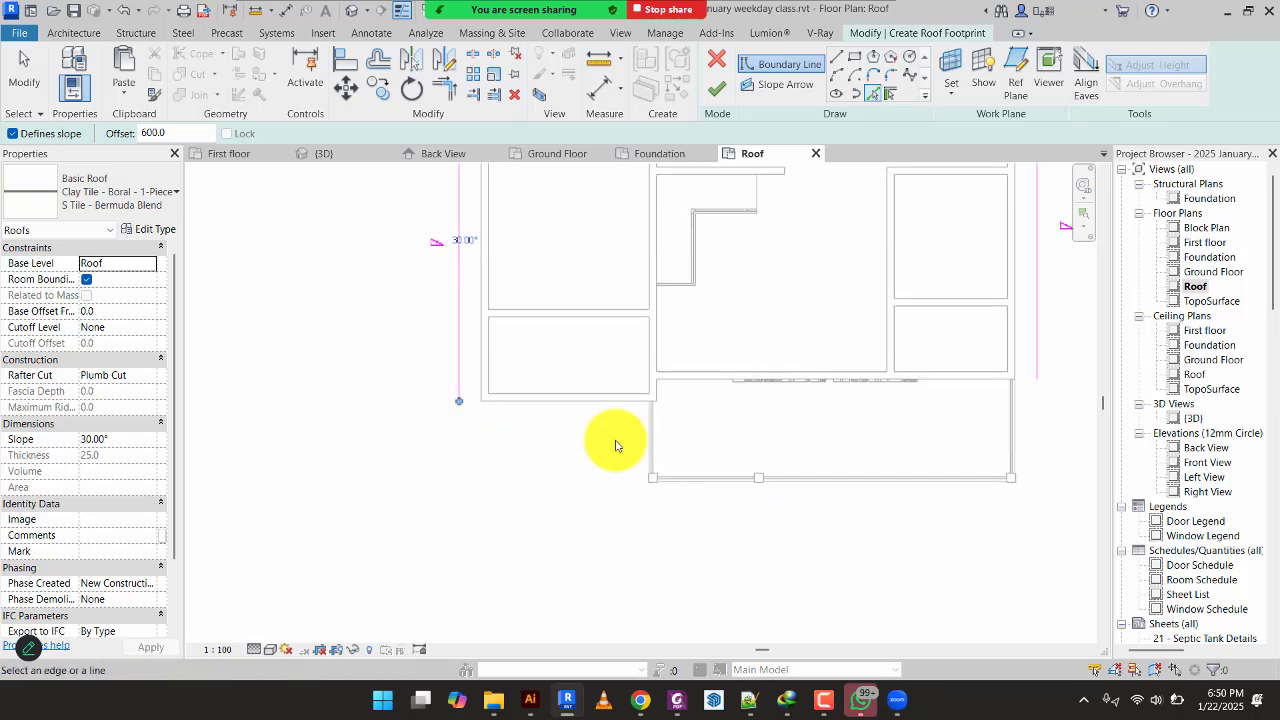
pyautogui.click(562, 405)
pyautogui.scroll(3, 645, 458)
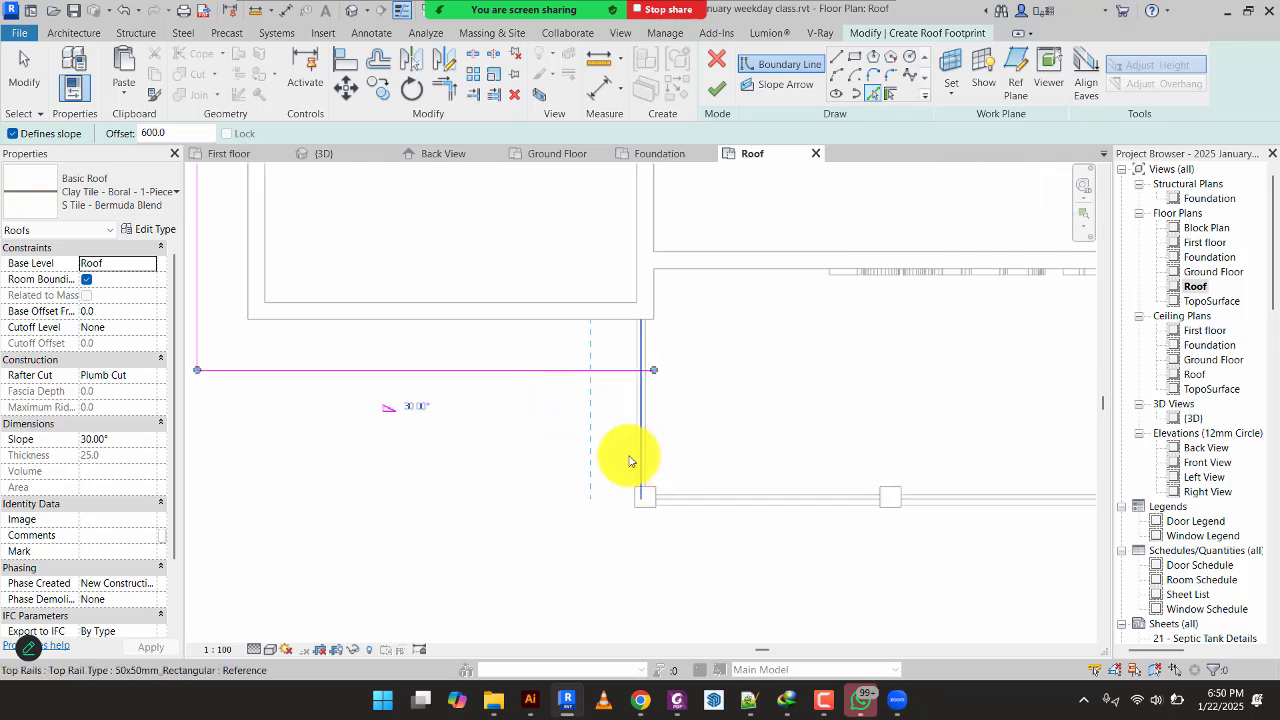
pyautogui.scroll(2, 625, 458)
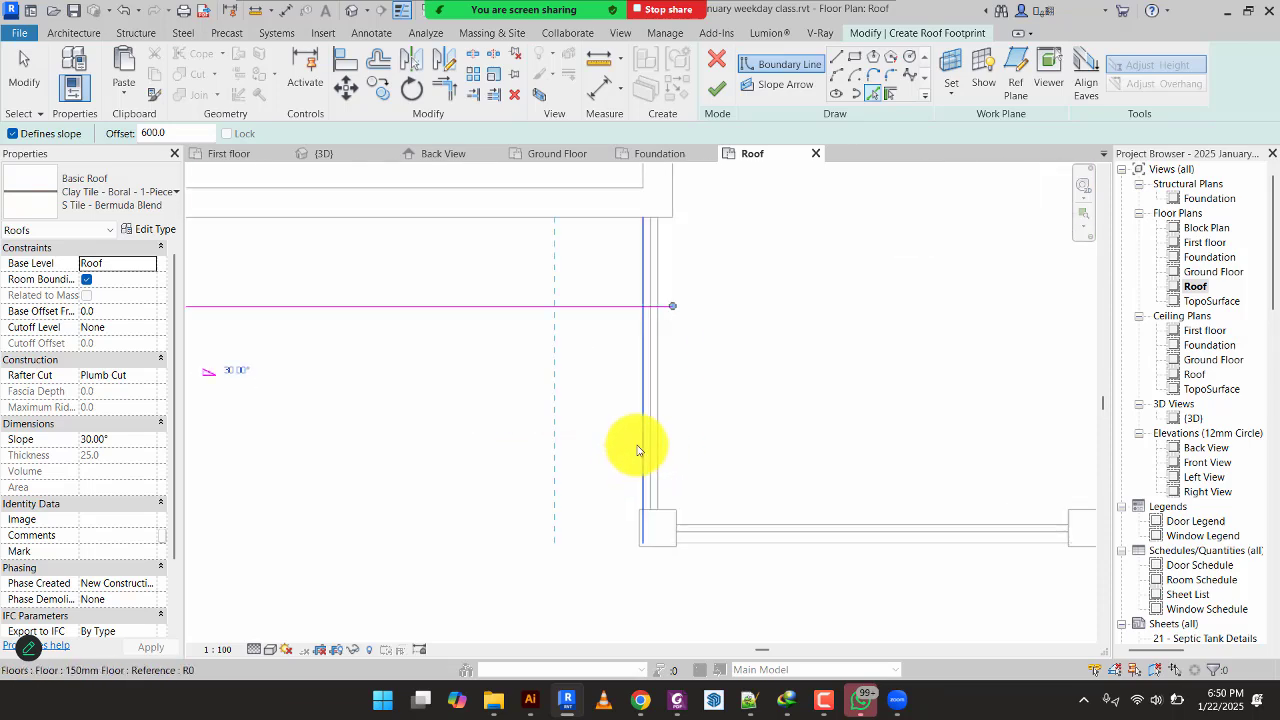
pyautogui.click(637, 450)
pyautogui.scroll(-4, 635, 445)
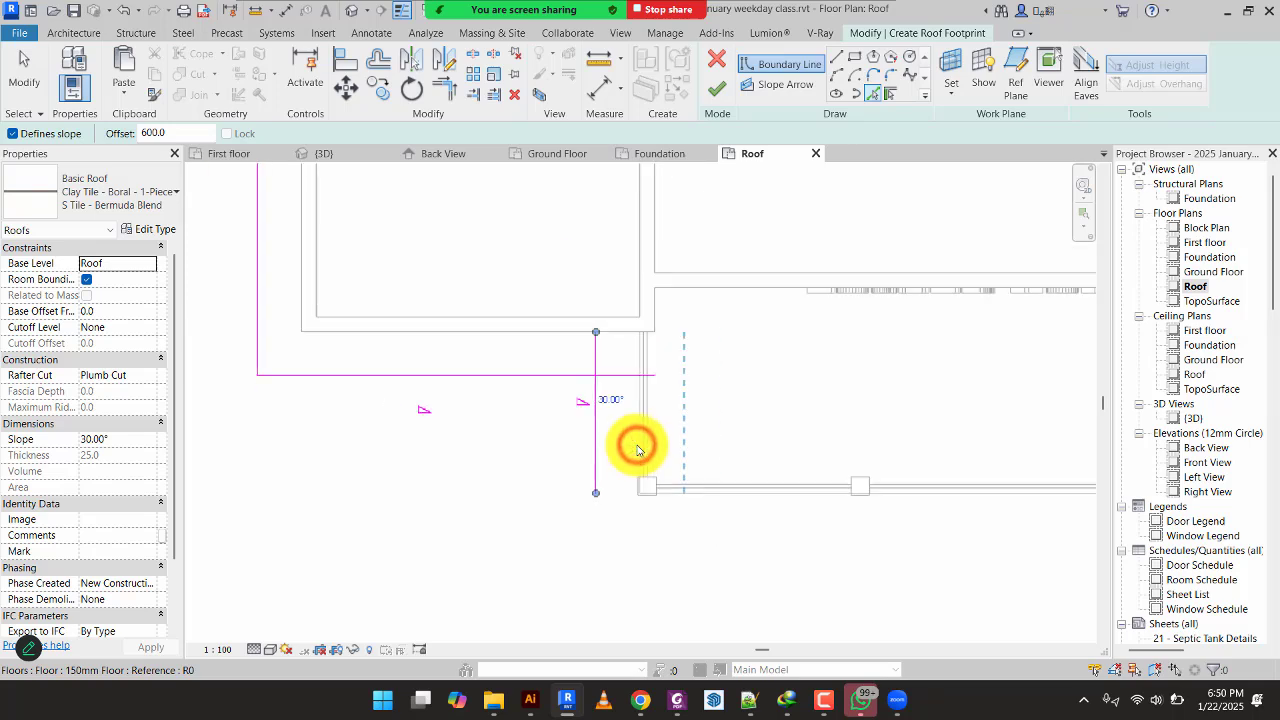
pyautogui.scroll(2, 680, 484)
pyautogui.click(687, 472)
pyautogui.scroll(-1, 688, 473)
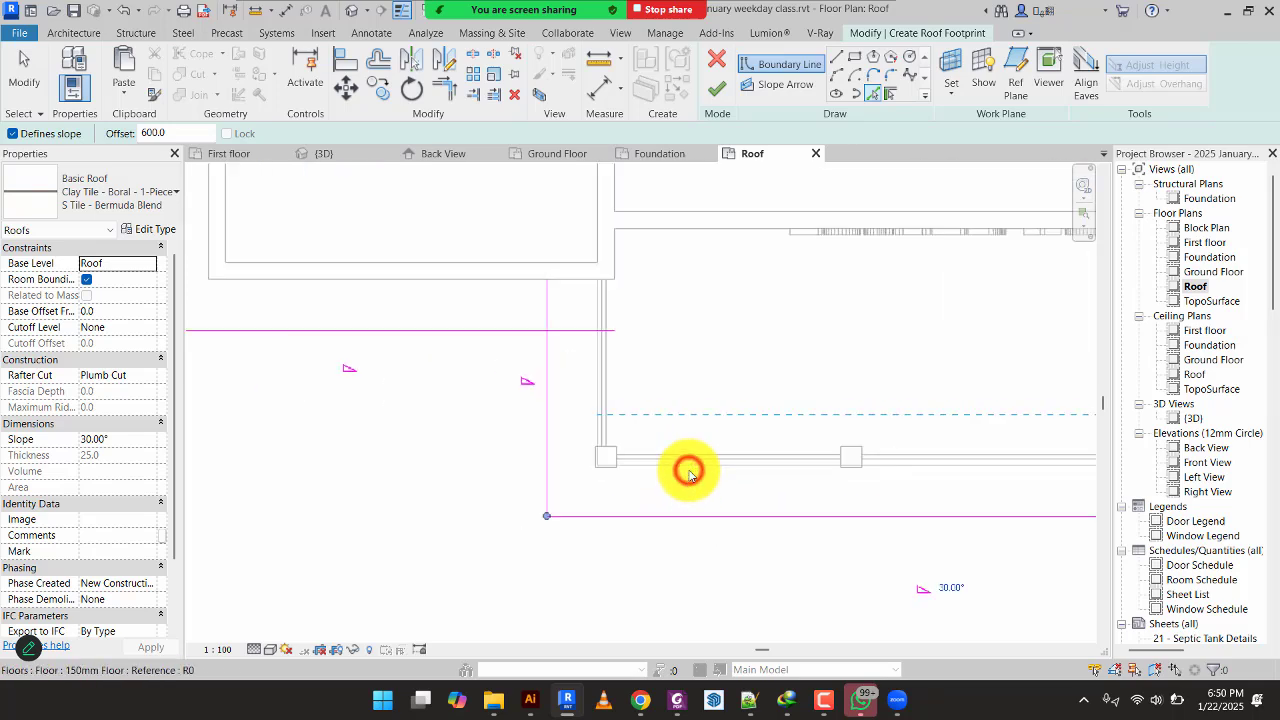
# Trim the roof boundary into corners at the balcony's lower-right corner and where the lower-left wall line meets the balcony's side line.
pyautogui.scroll(-4, 688, 473)
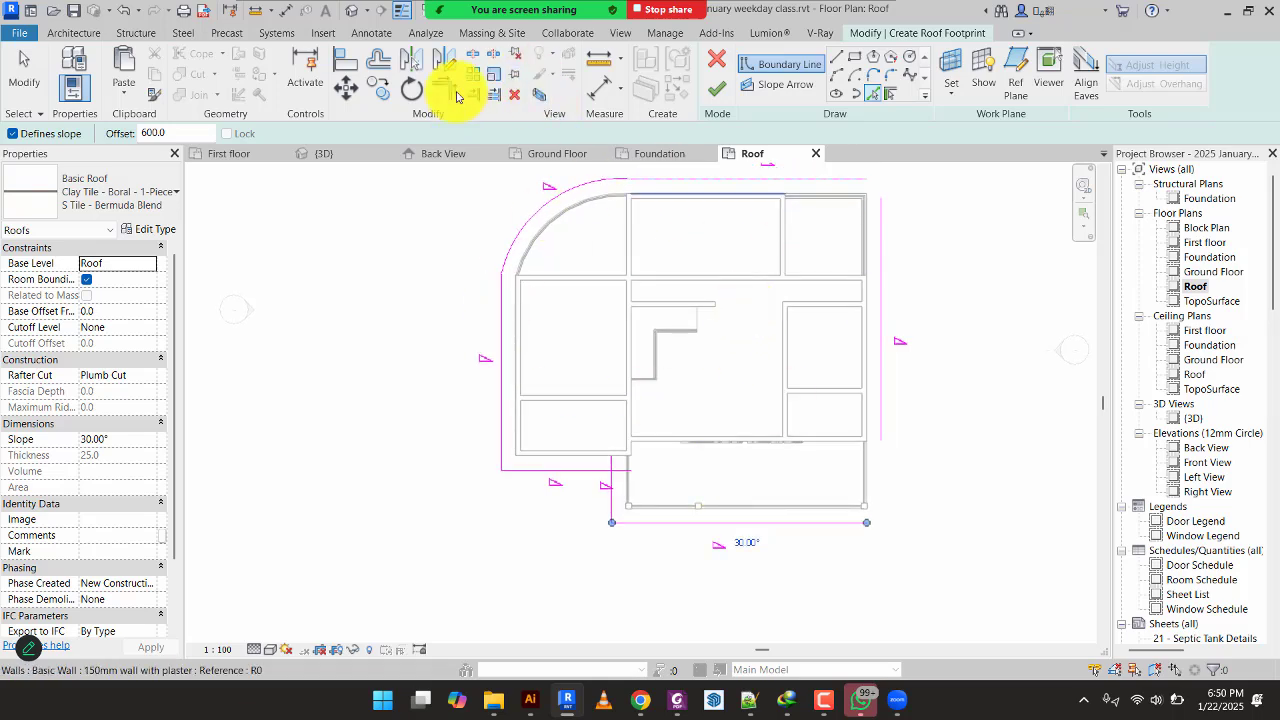
pyautogui.click(446, 88)
pyautogui.click(880, 405)
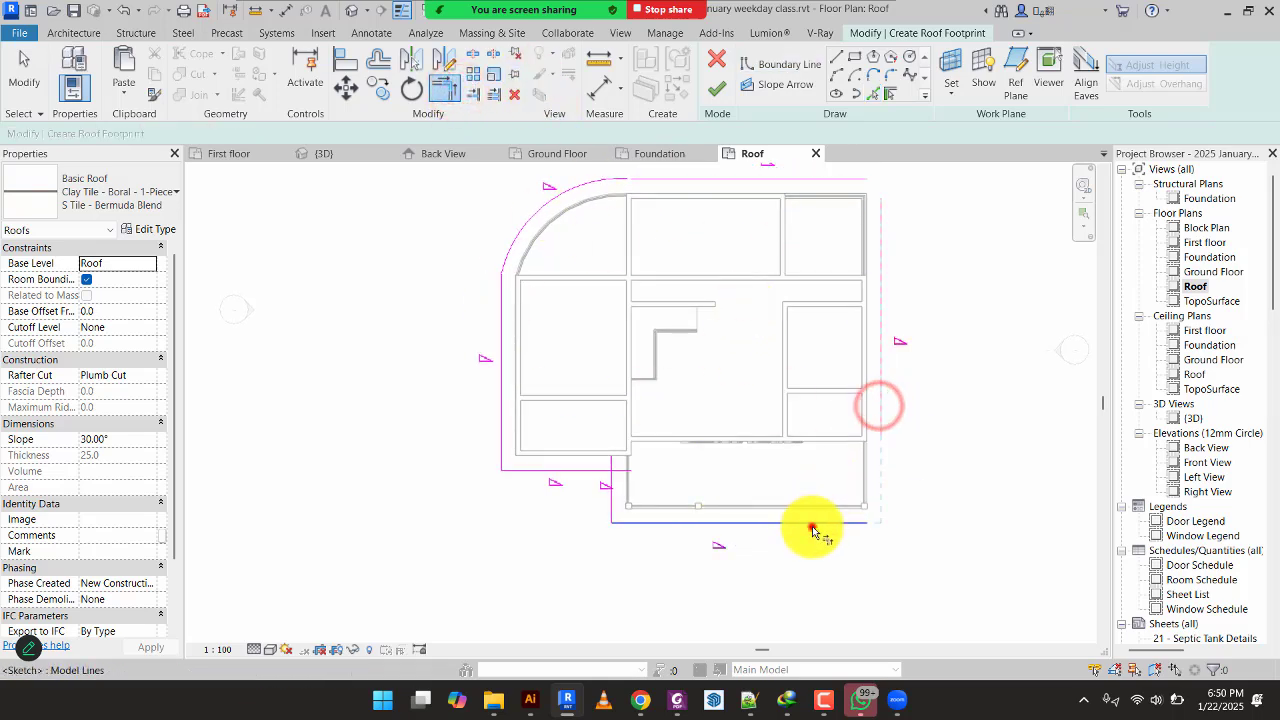
pyautogui.click(814, 522)
pyautogui.click(585, 470)
pyautogui.click(611, 505)
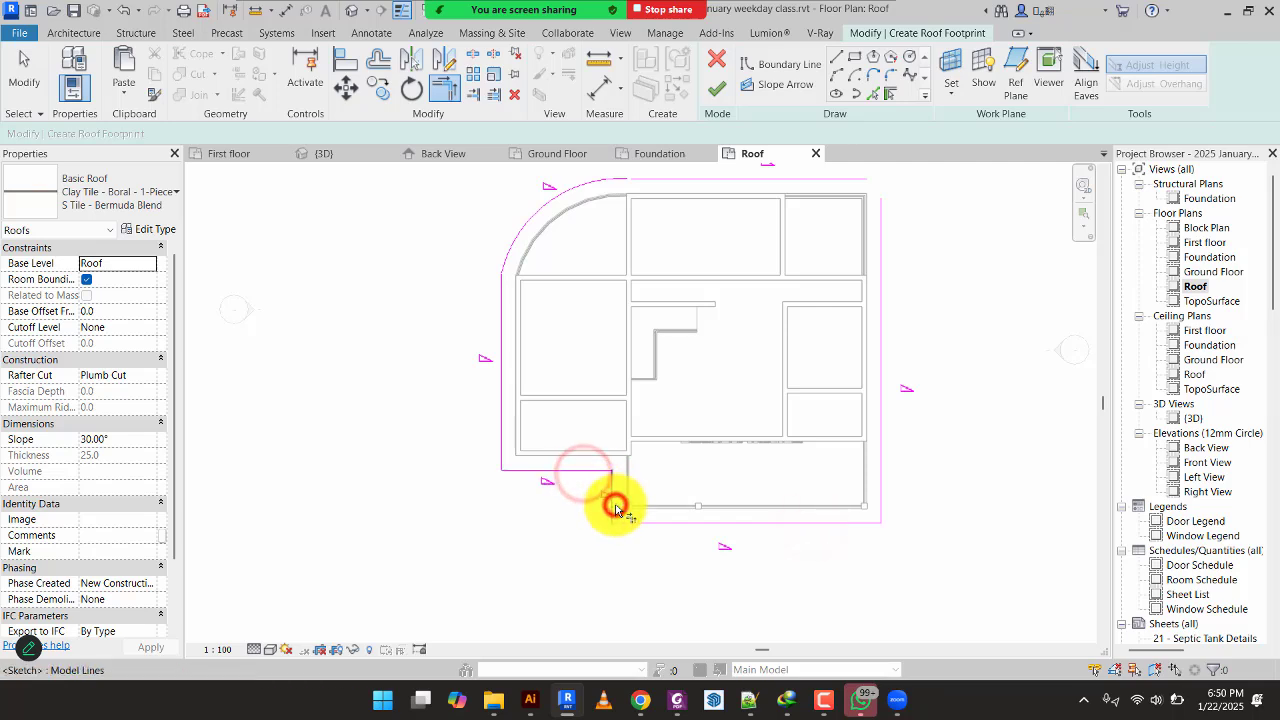
# Trim the roof boundary's upper line and right-hand line into a corner.
pyautogui.click(853, 181)
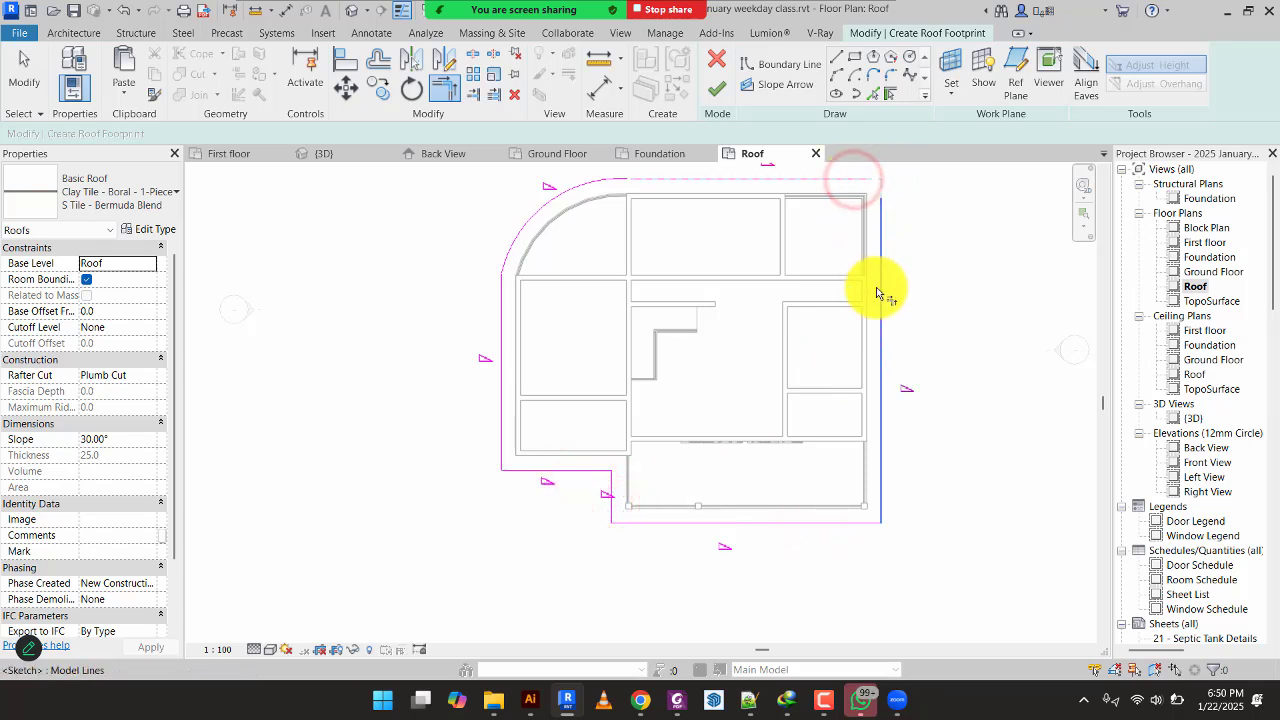
pyautogui.click(878, 288)
# Try to trim the upper roof boundary line to the curved corner line, and undo the trim.
pyautogui.scroll(2, 647, 185)
pyautogui.click(647, 181)
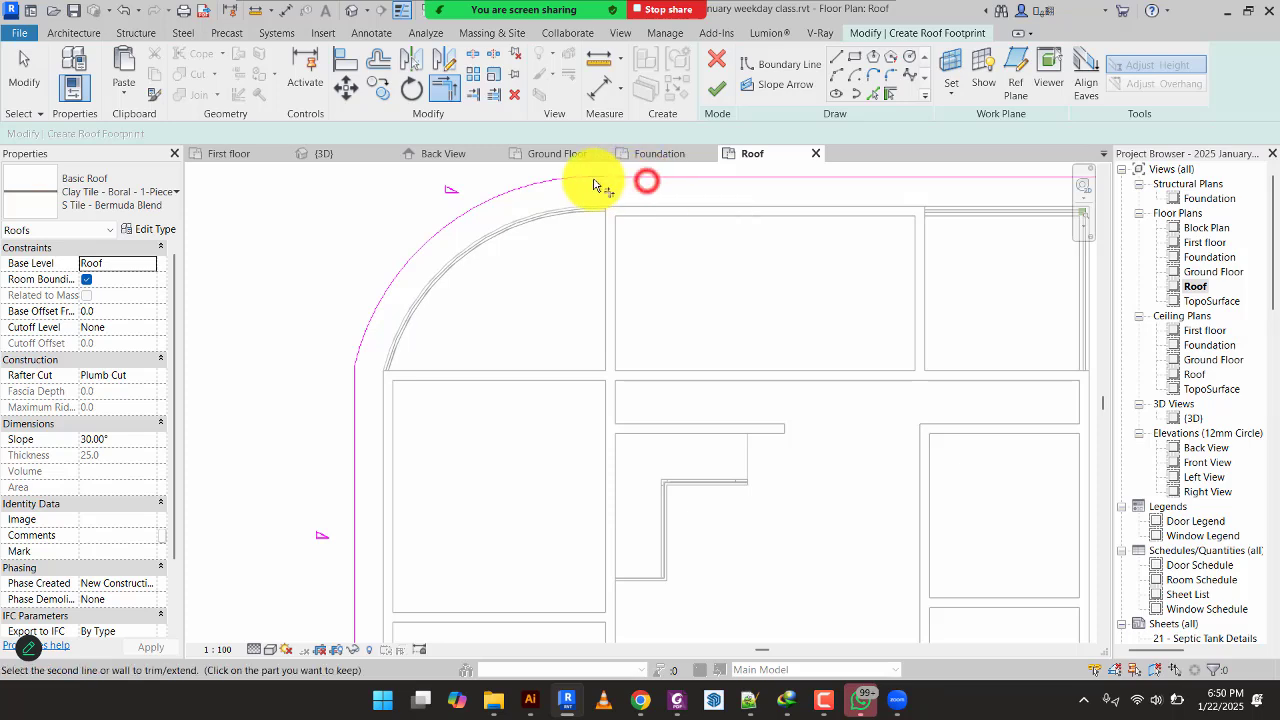
pyautogui.click(590, 180)
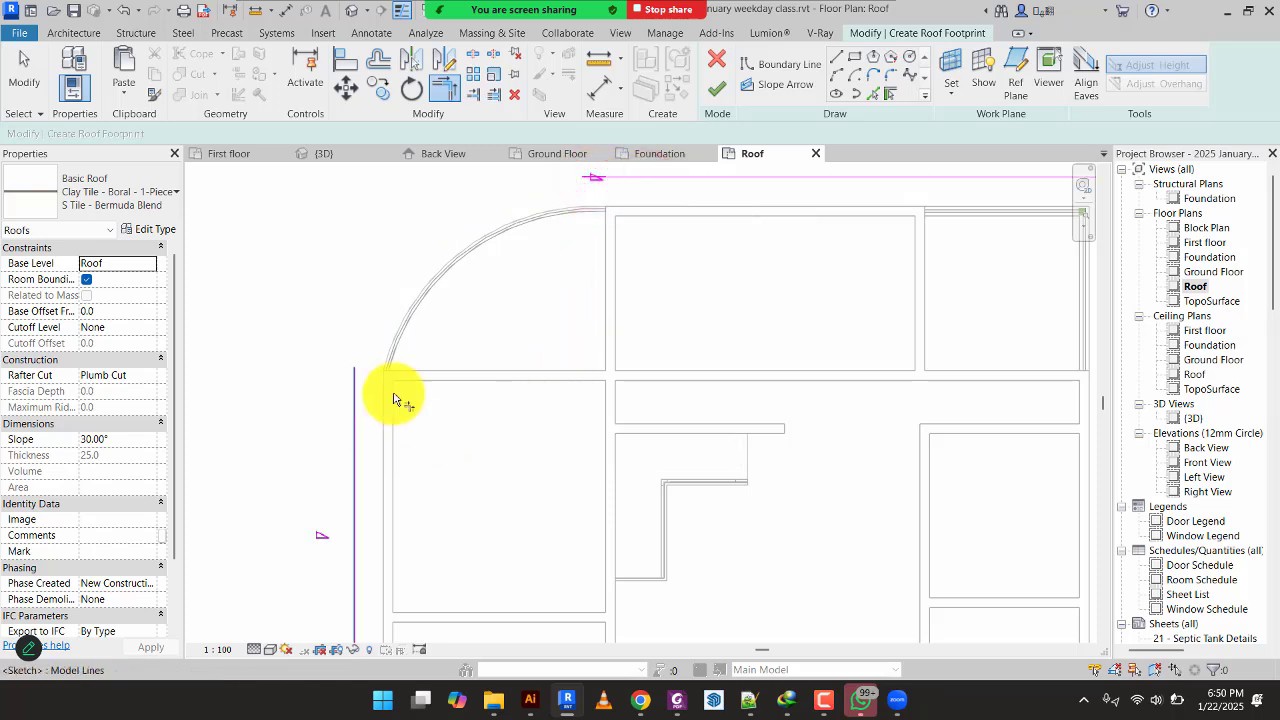
pyautogui.moveTo(577, 388); pyautogui.dragTo(630, 469, button='middle')
pyautogui.scroll(5, 688, 240)
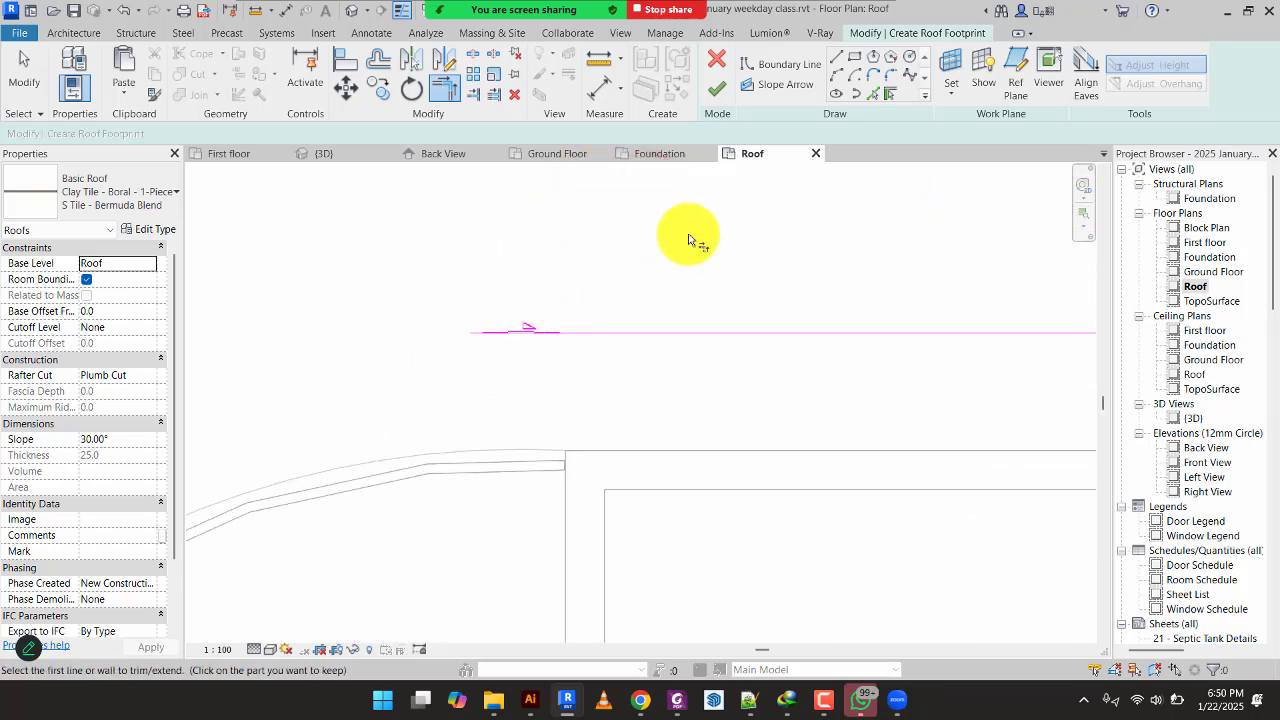
pyautogui.click(126, 13)
# Trim the curved corner line and the upper roof boundary line so their ends meet.
pyautogui.moveTo(592, 241); pyautogui.dragTo(645, 480, button='middle')
pyautogui.scroll(7, 671, 420)
pyautogui.scroll(3, 588, 420)
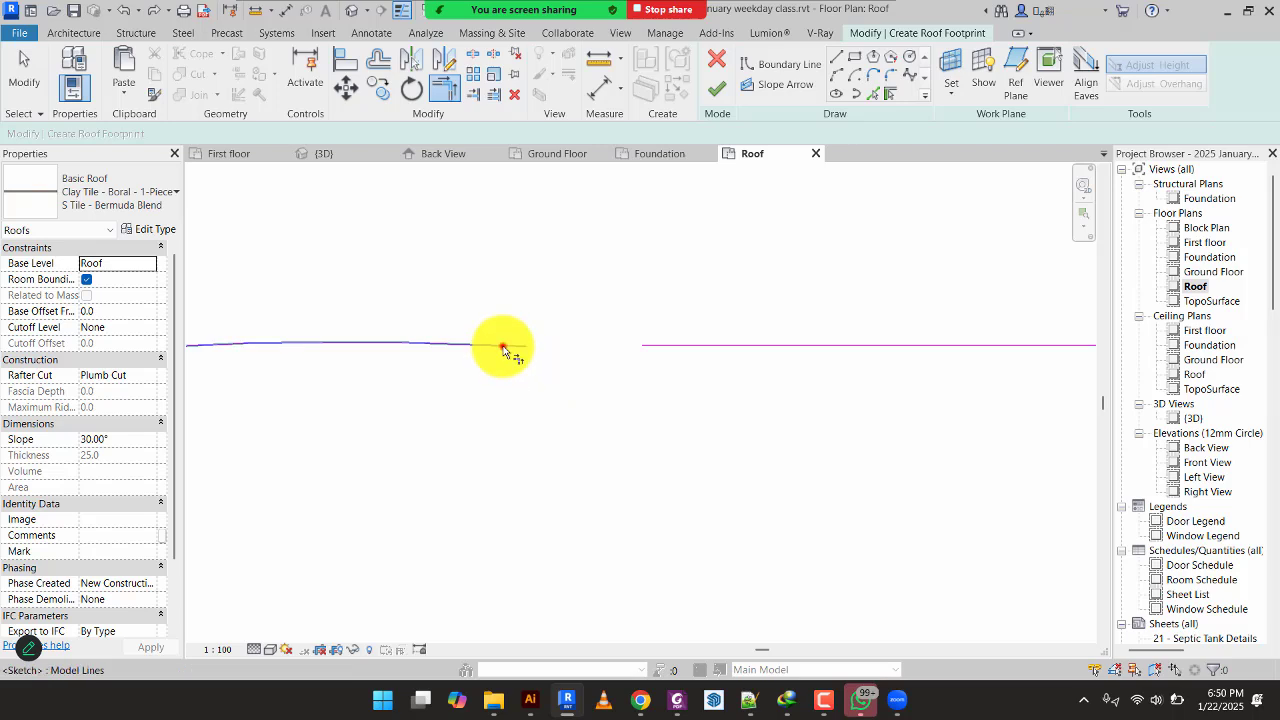
pyautogui.click(503, 346)
pyautogui.click(721, 347)
pyautogui.scroll(-5, 716, 400)
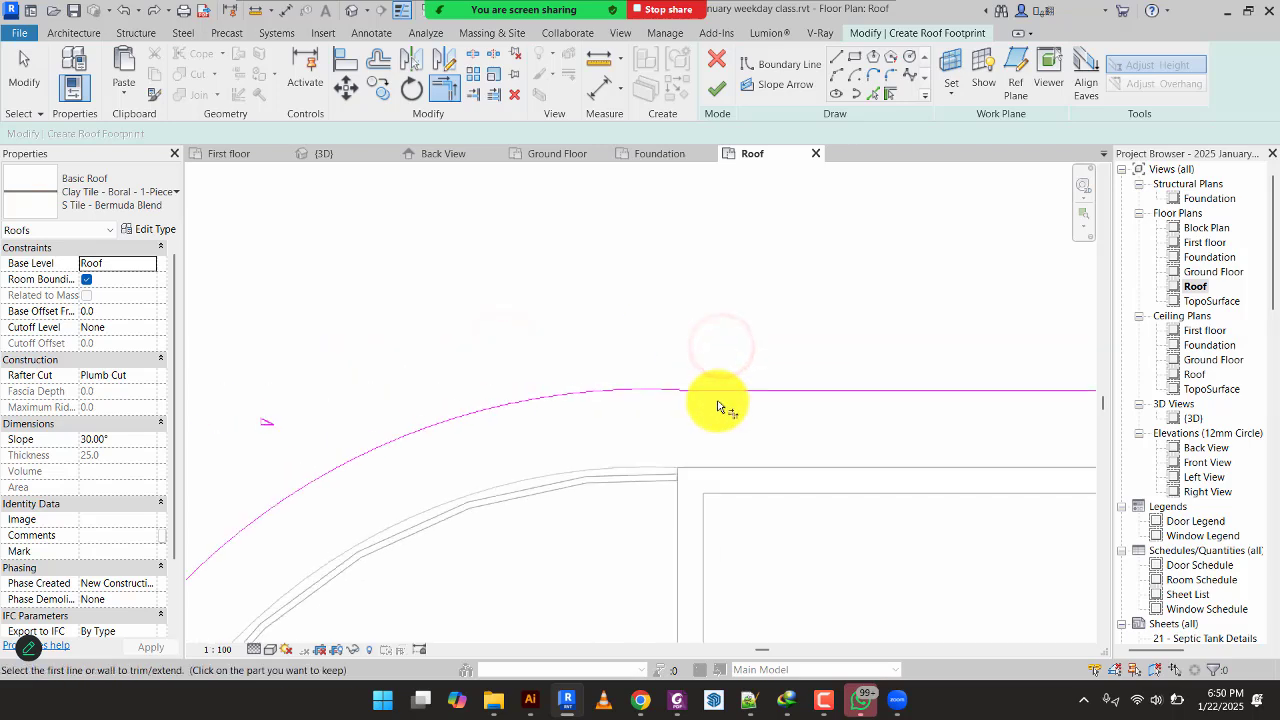
# Check the junction of the curved and left-hand boundary lines, and finish the roof footprint sketch.
pyautogui.scroll(-3, 725, 275)
pyautogui.moveTo(696, 361); pyautogui.dragTo(538, 330, button='middle')
pyautogui.scroll(7, 386, 366)
pyautogui.scroll(-2, 363, 342)
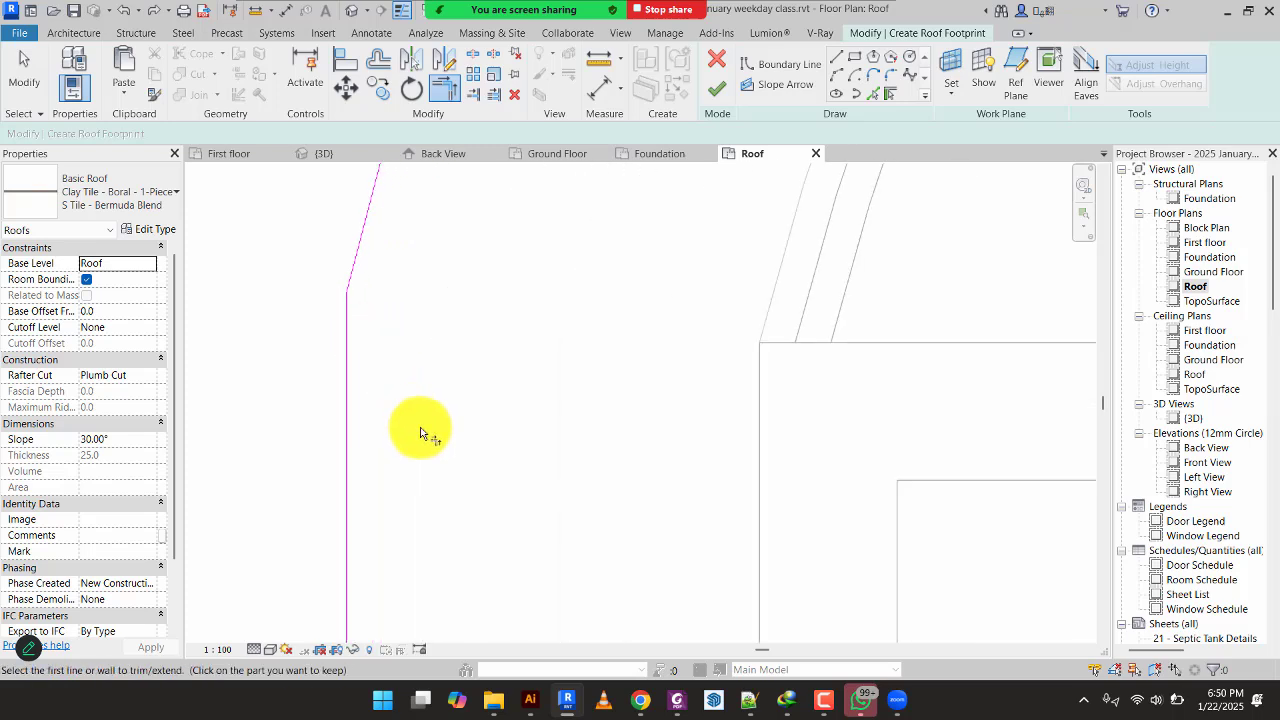
pyautogui.scroll(-4, 449, 409)
pyautogui.scroll(-3, 566, 377)
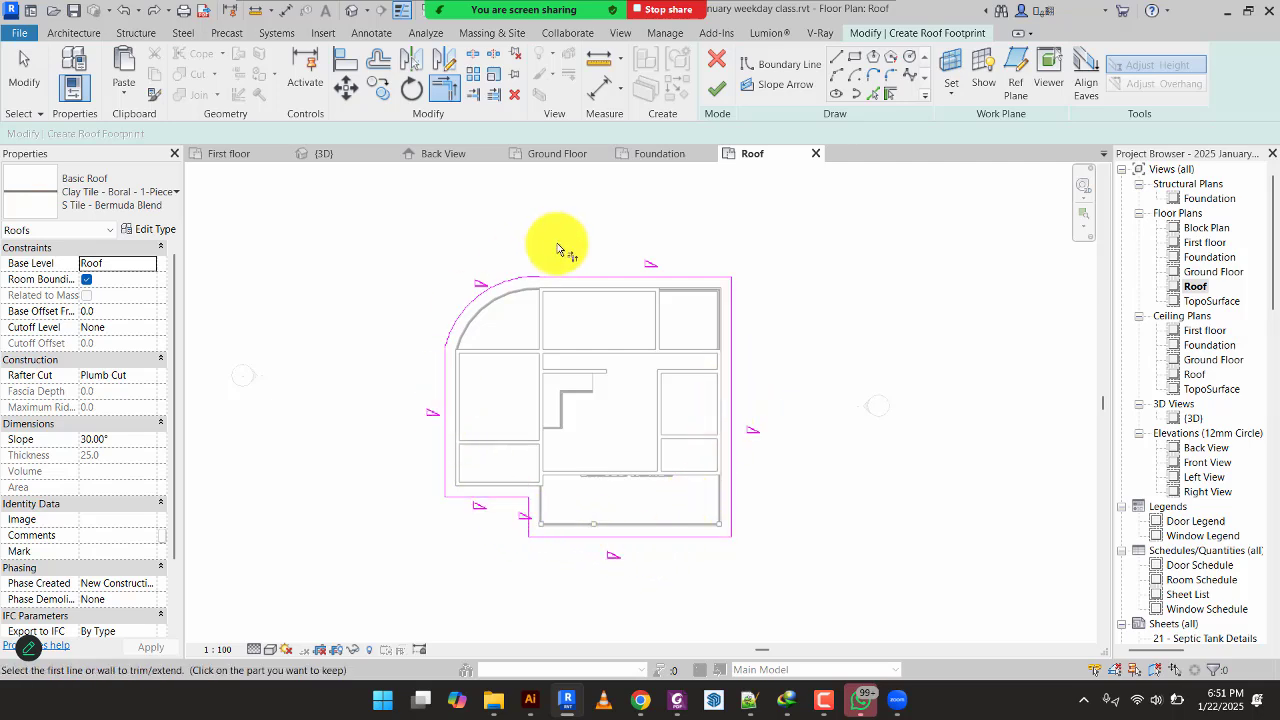
pyautogui.click(716, 88)
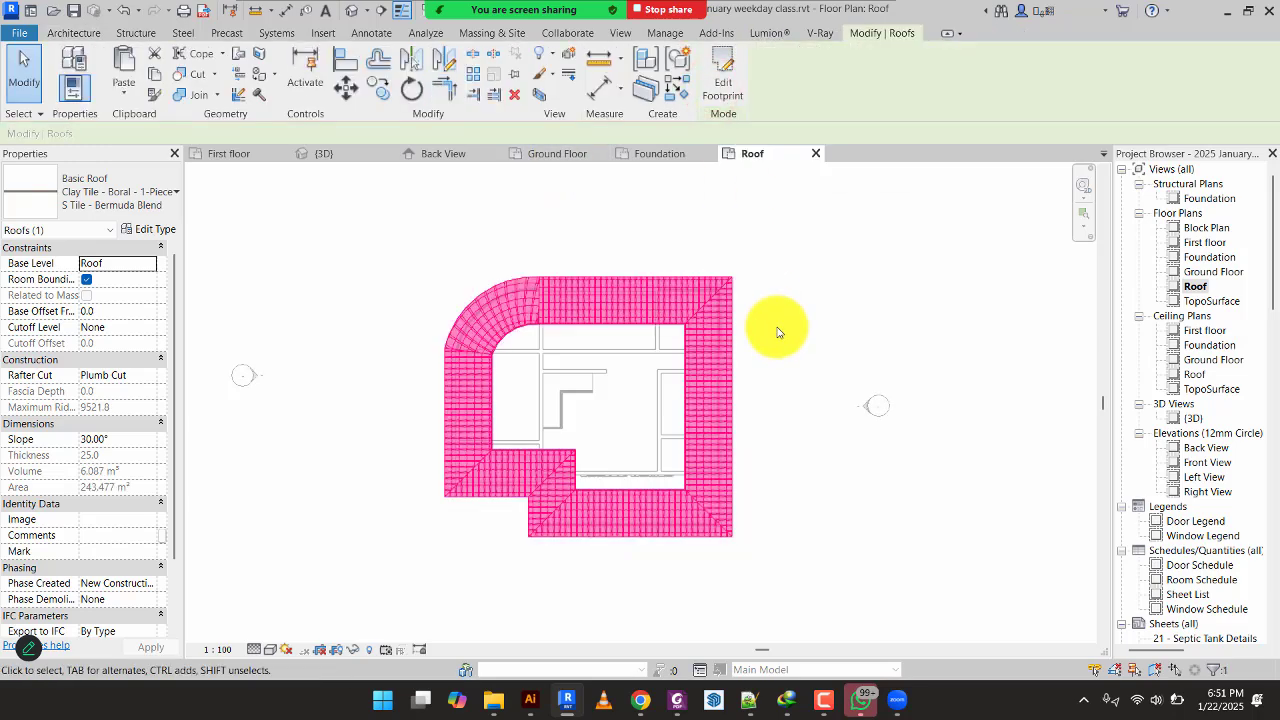
pyautogui.click(860, 298)
# Examine the tiled roof at the curved corner in plan and around the whole house in the 3D view.
pyautogui.scroll(3, 558, 308)
pyautogui.scroll(3, 558, 308)
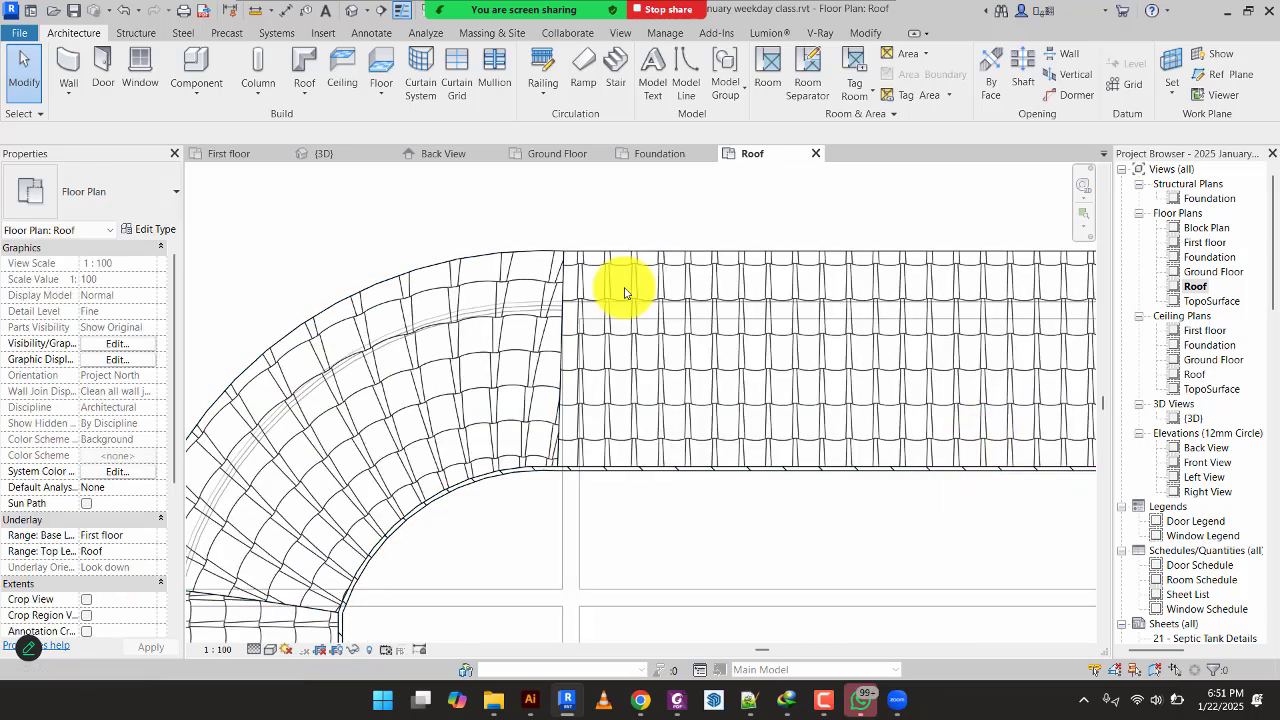
pyautogui.click(341, 156)
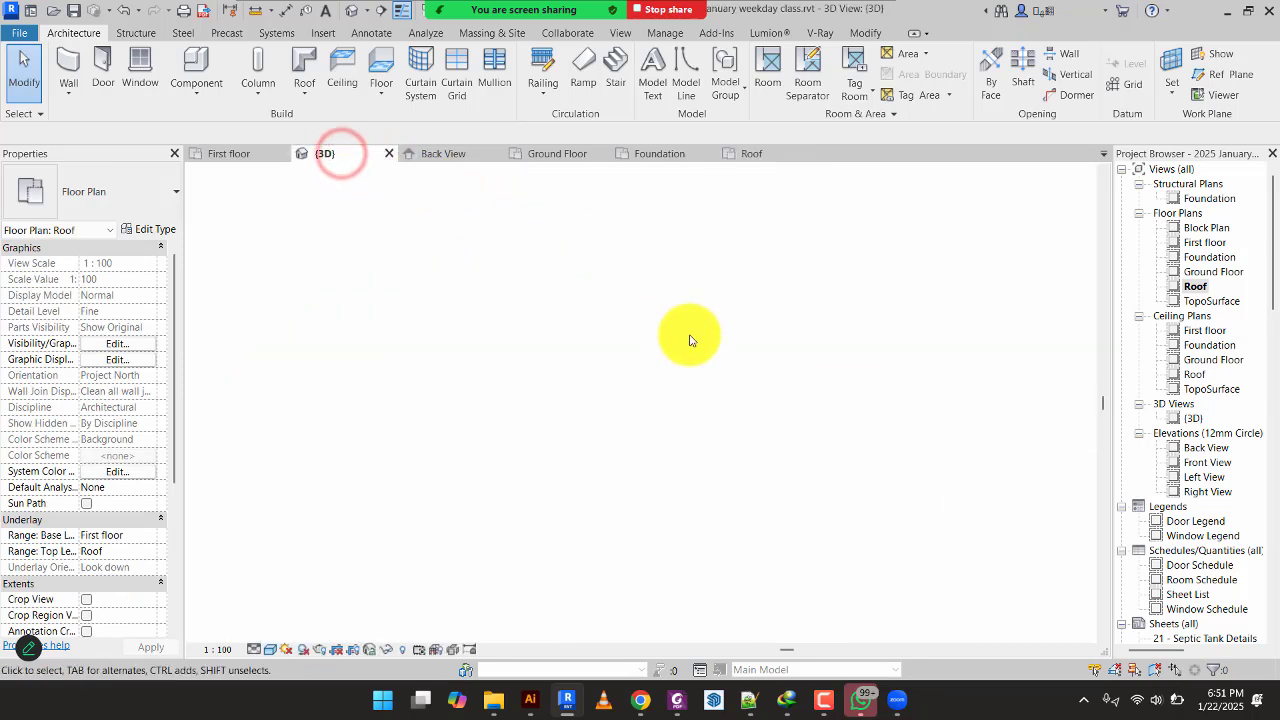
pyautogui.keyDown('shift'); pyautogui.moveTo(766, 438); pyautogui.dragTo(686, 418, button='middle'); pyautogui.keyUp('shift')
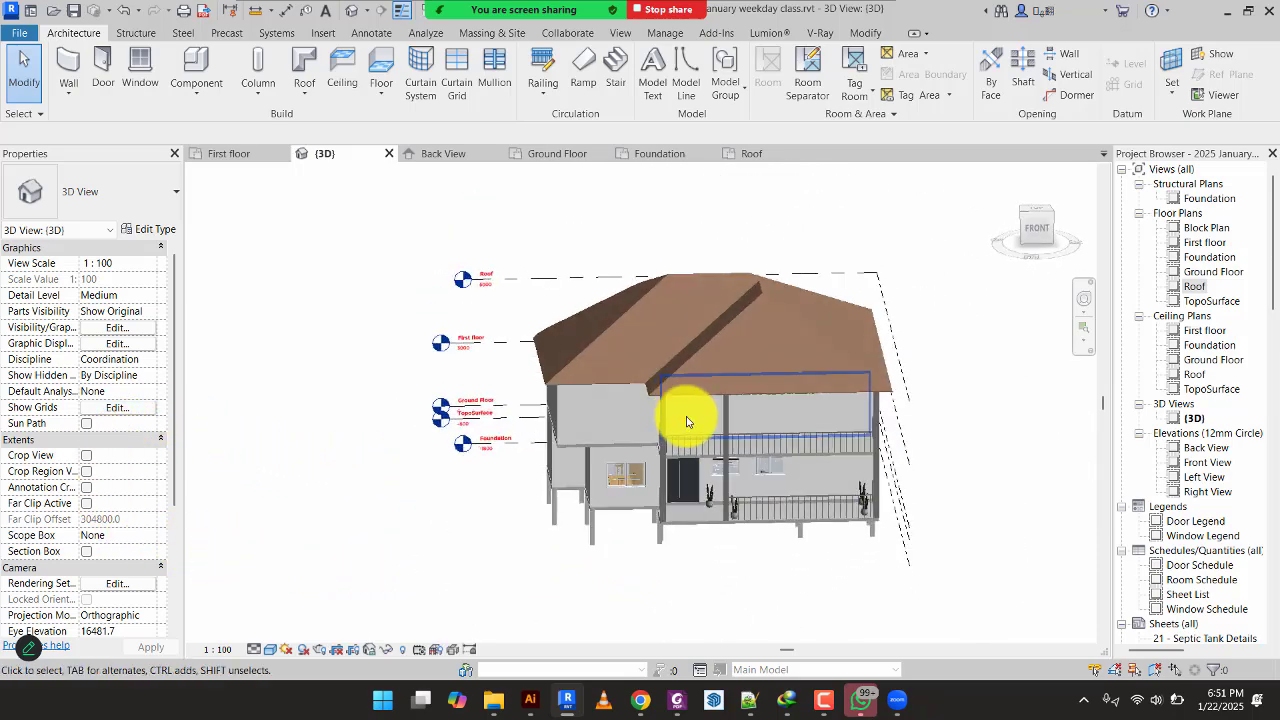
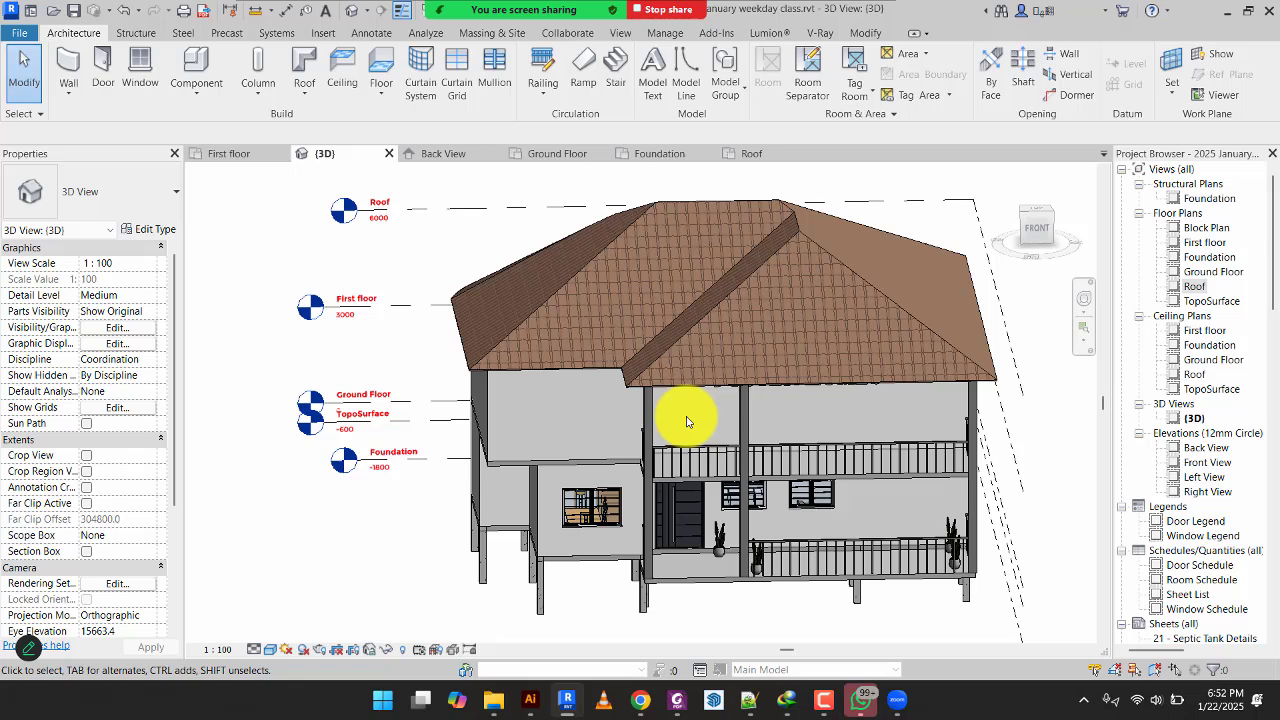
pyautogui.keyDown('shift'); pyautogui.moveTo(729, 403); pyautogui.dragTo(429, 194, button='middle'); pyautogui.keyUp('shift')
# Draw a circular 150mm wall with plaster, about 2203 mm in radius, to the right of the house on the Ground Floor plan.
pyautogui.click(240, 153)
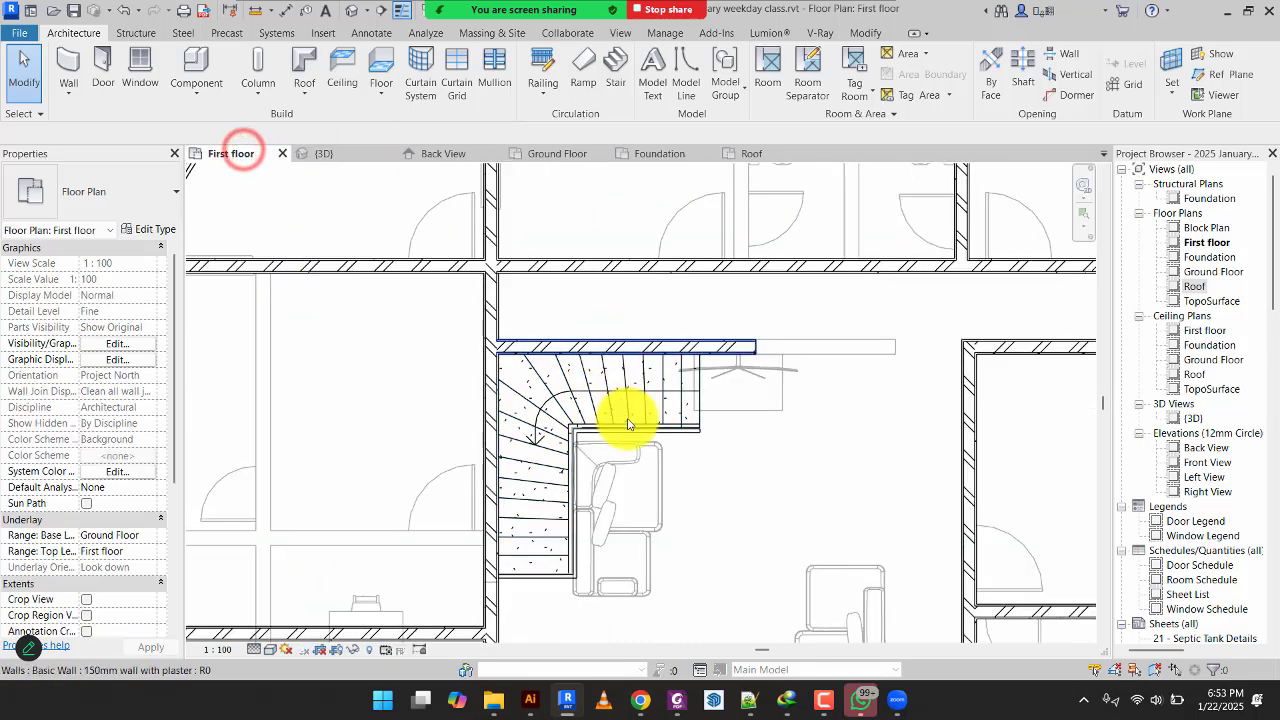
pyautogui.scroll(-5, 710, 400)
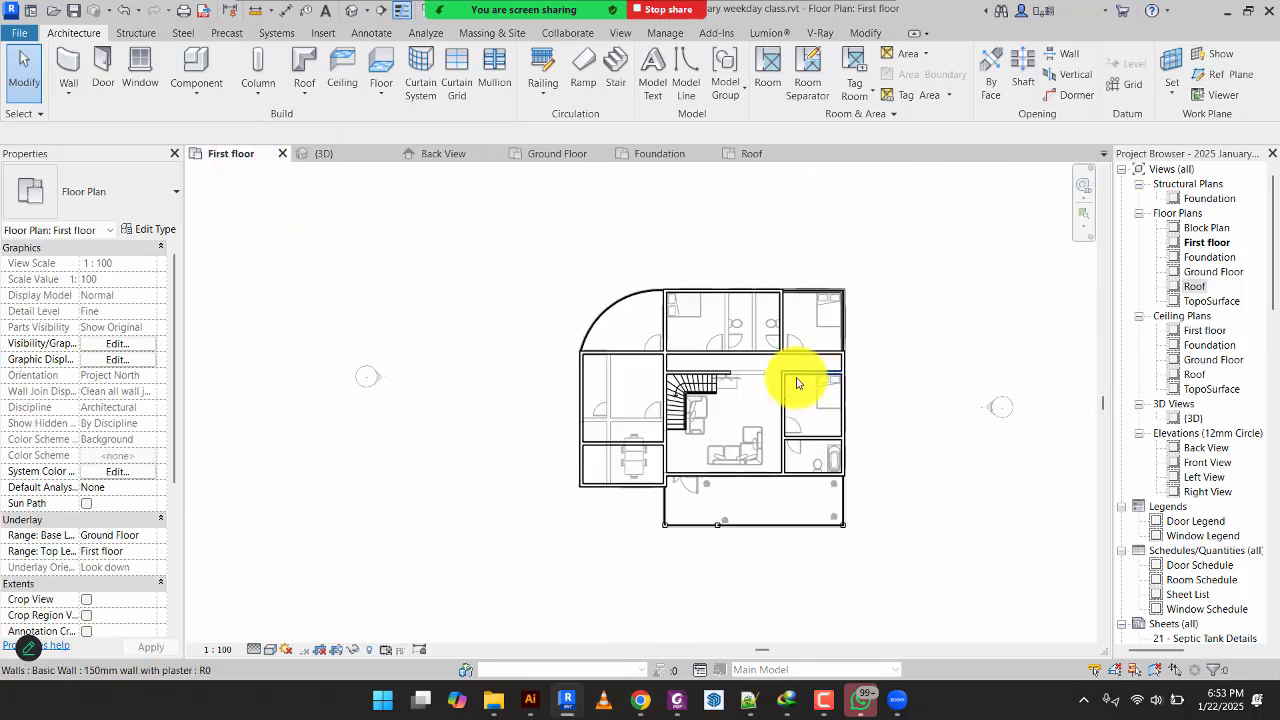
pyautogui.click(562, 156)
pyautogui.scroll(-5, 834, 386)
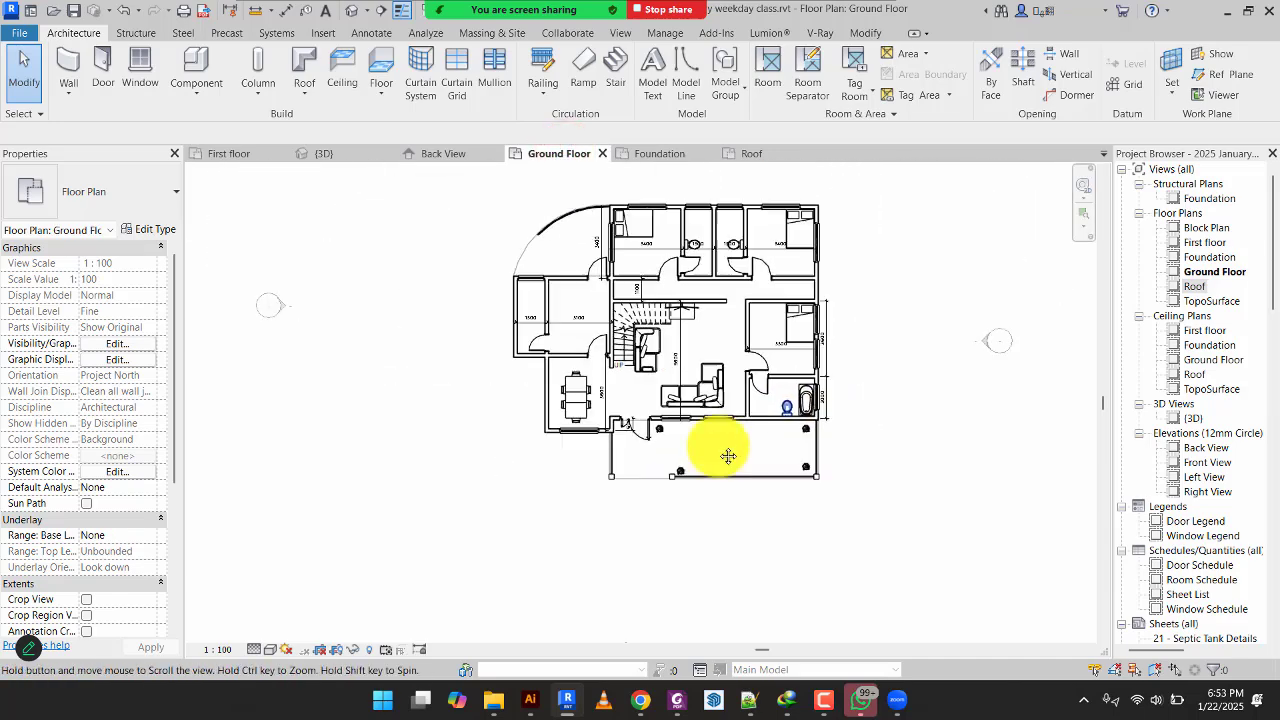
pyautogui.moveTo(728, 456); pyautogui.dragTo(611, 523, button='middle')
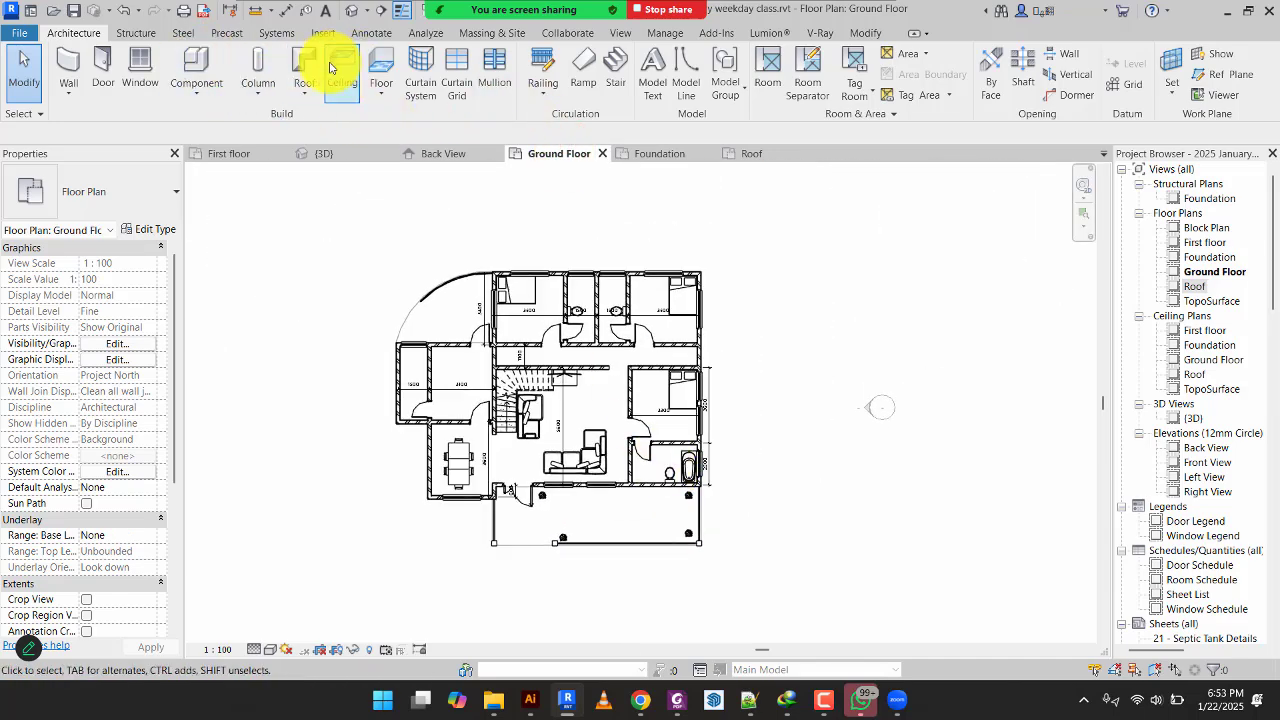
pyautogui.click(70, 56)
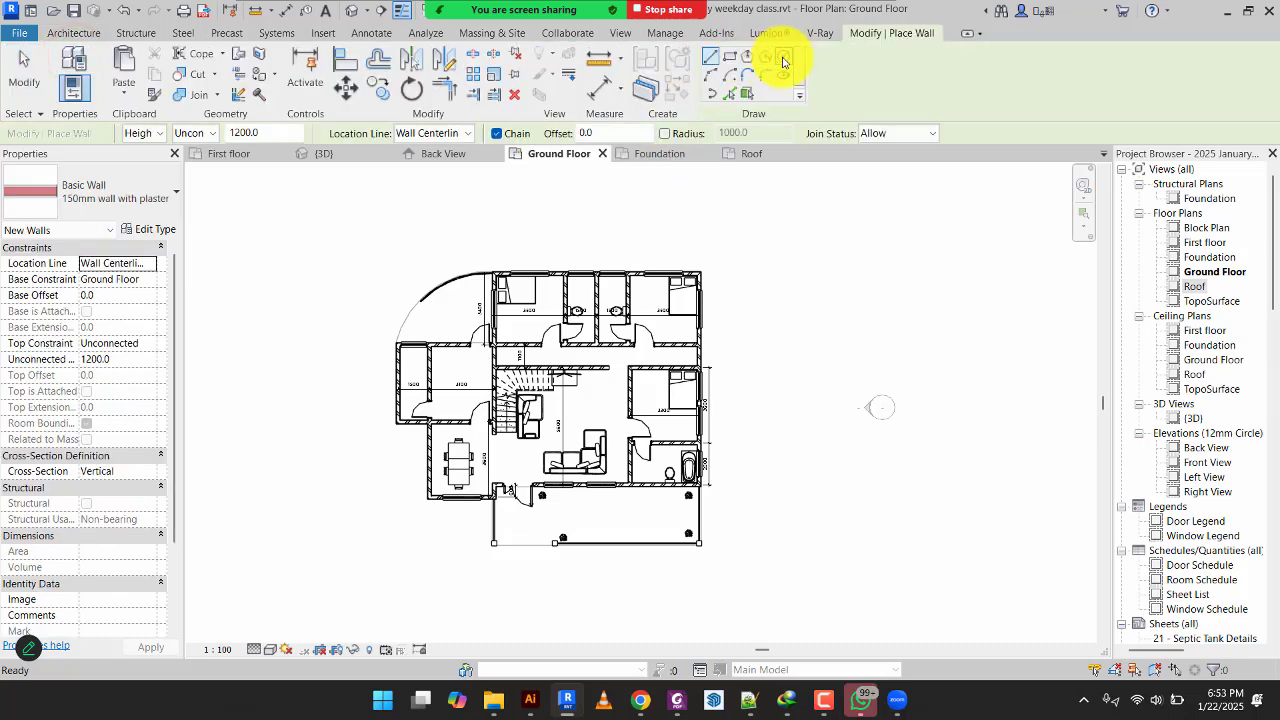
pyautogui.click(785, 57)
pyautogui.click(820, 298)
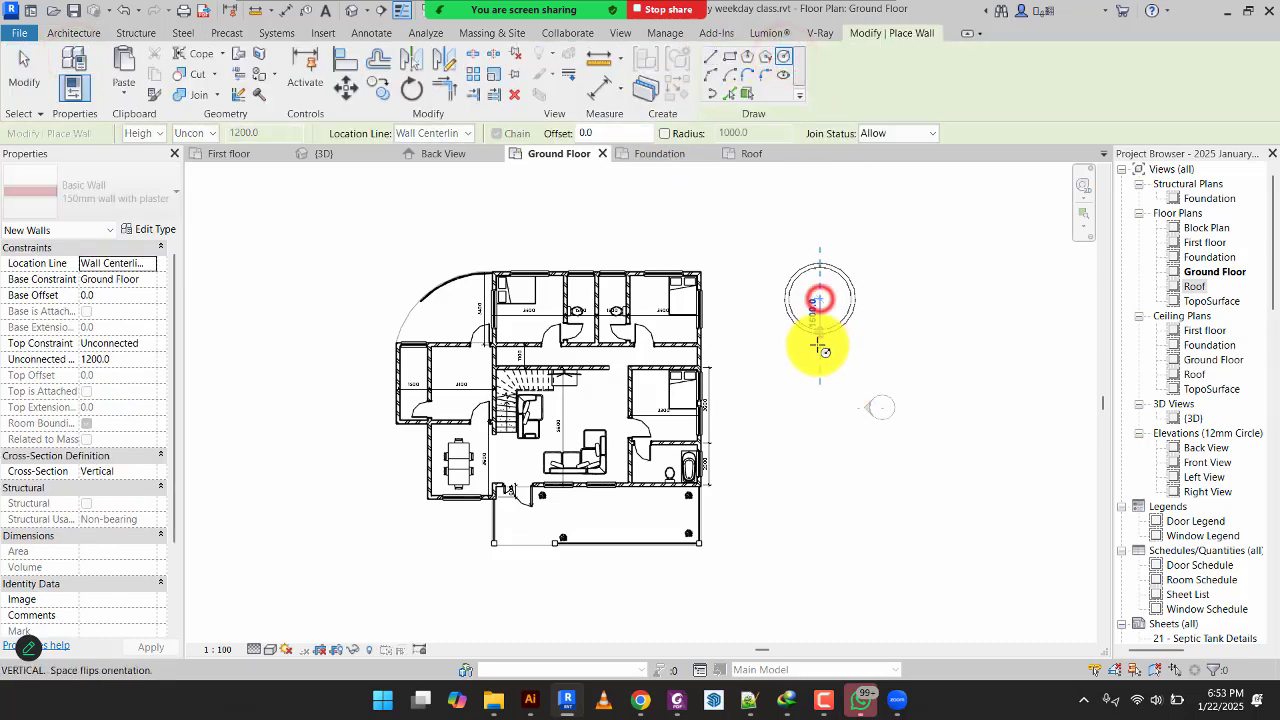
pyautogui.click(820, 346)
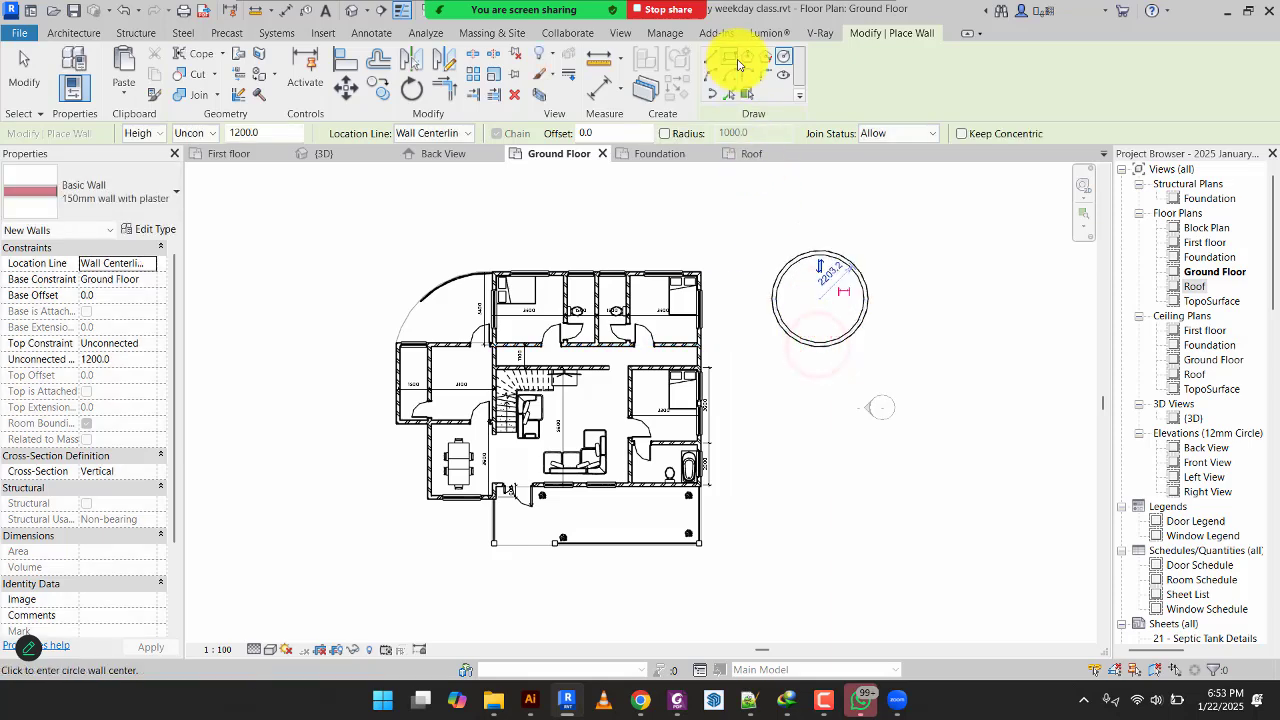
# Draw a six-sided polygon wall below the circular wall with the 150mm wall with plaster type.
pyautogui.click(747, 57)
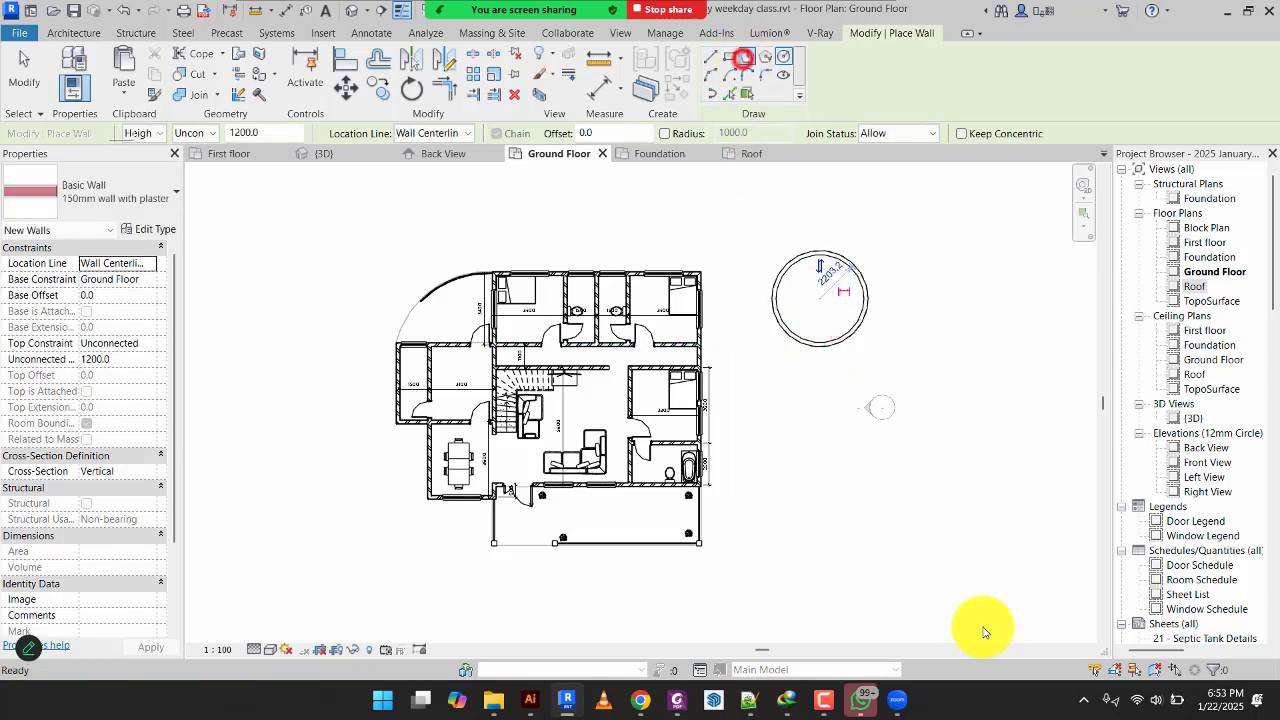
pyautogui.click(829, 474)
pyautogui.click(846, 524)
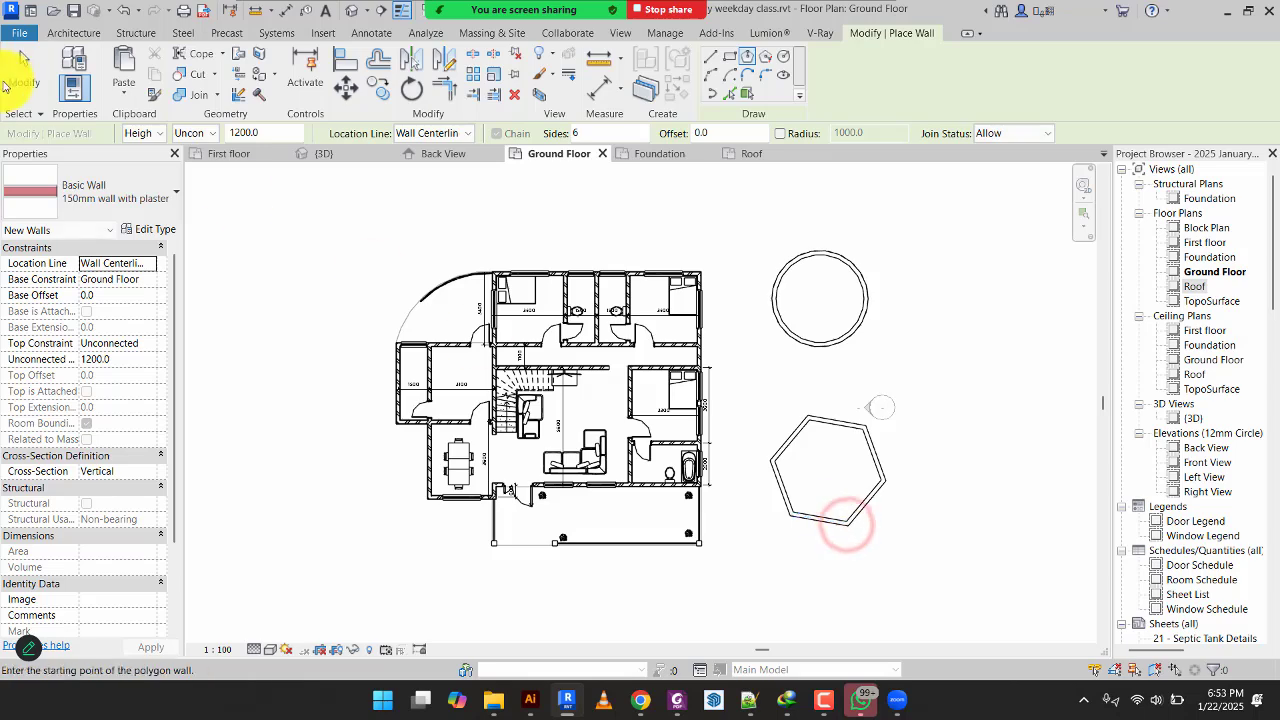
pyautogui.click(22, 75)
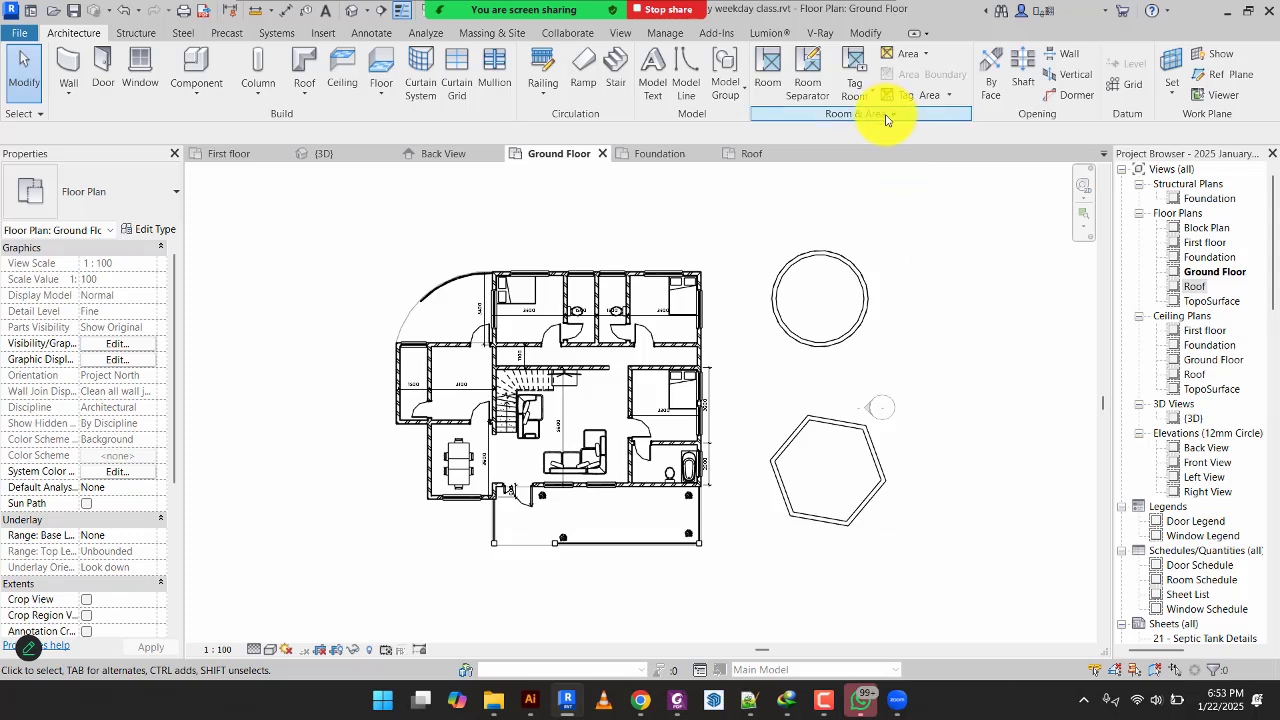
# In the Back View elevation, move the circular and hexagonal walls across to the other side of the house, beyond the level heads.
pyautogui.click(458, 155)
pyautogui.moveTo(483, 480); pyautogui.dragTo(688, 508, button='middle')
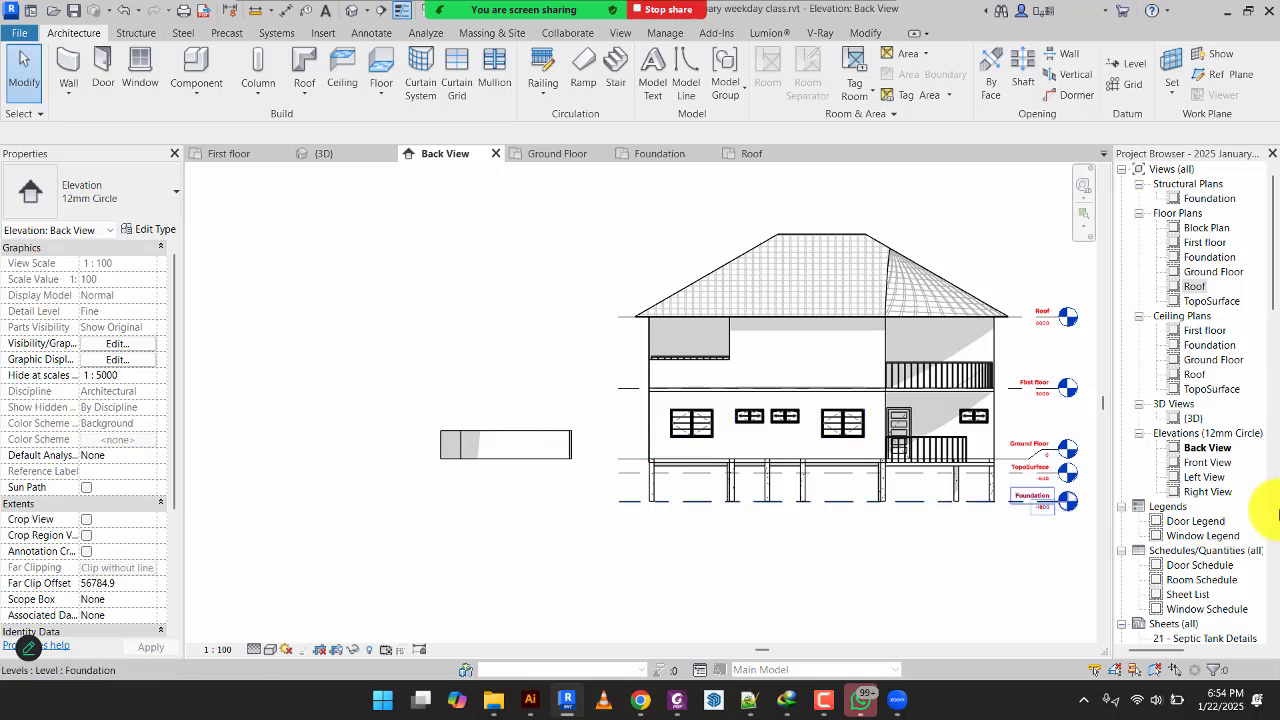
pyautogui.scroll(2, 985, 470)
pyautogui.moveTo(985, 470); pyautogui.dragTo(798, 481, button='middle')
pyautogui.scroll(1, 788, 483)
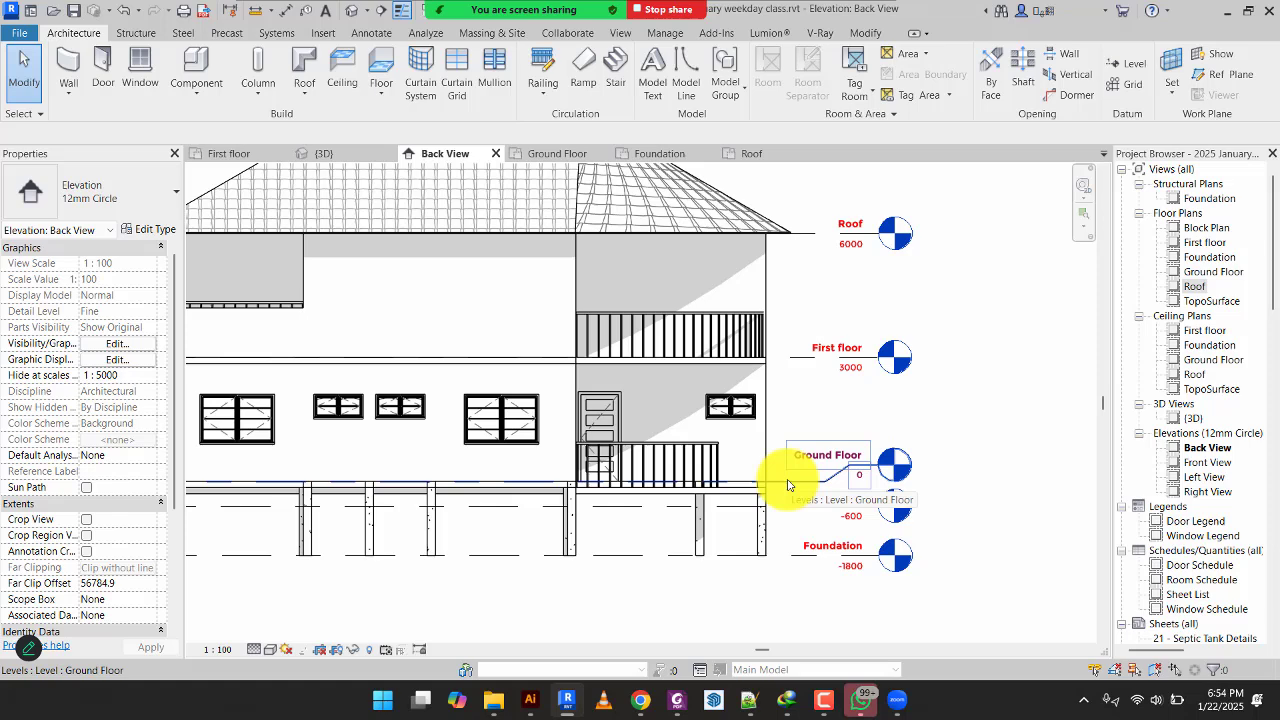
pyautogui.scroll(-5, 787, 485)
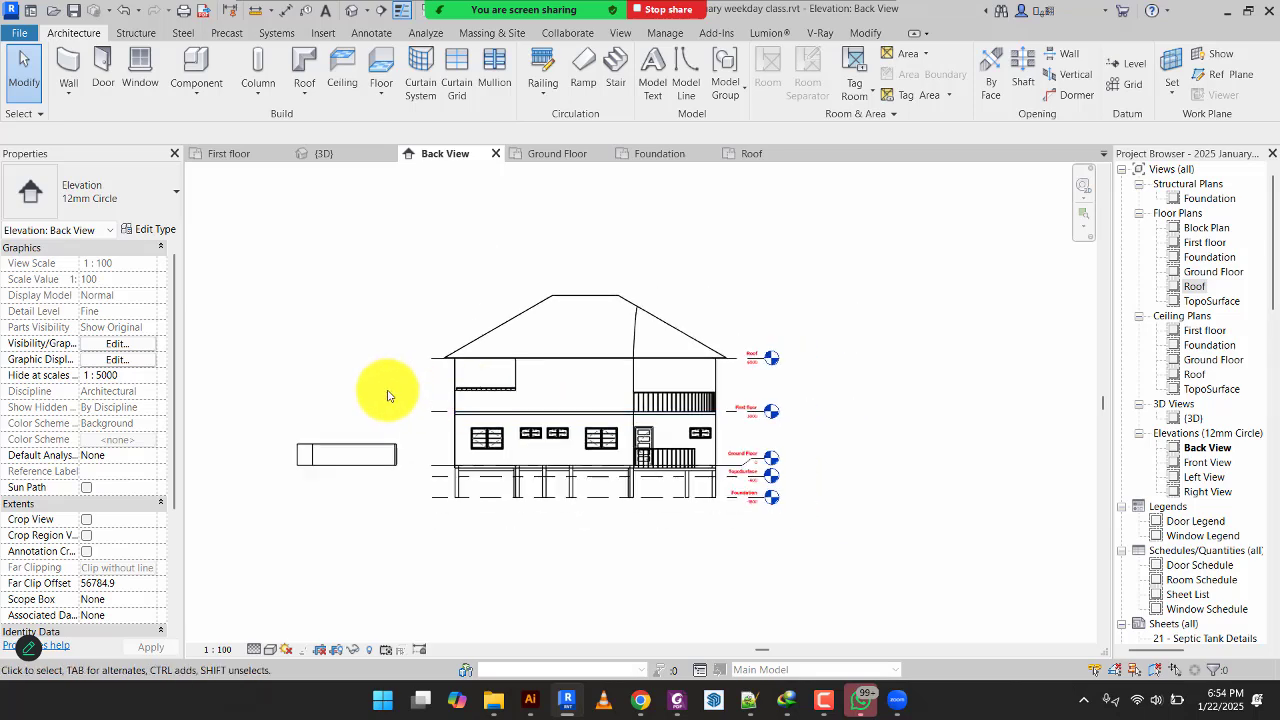
pyautogui.moveTo(260, 406); pyautogui.dragTo(385, 498)
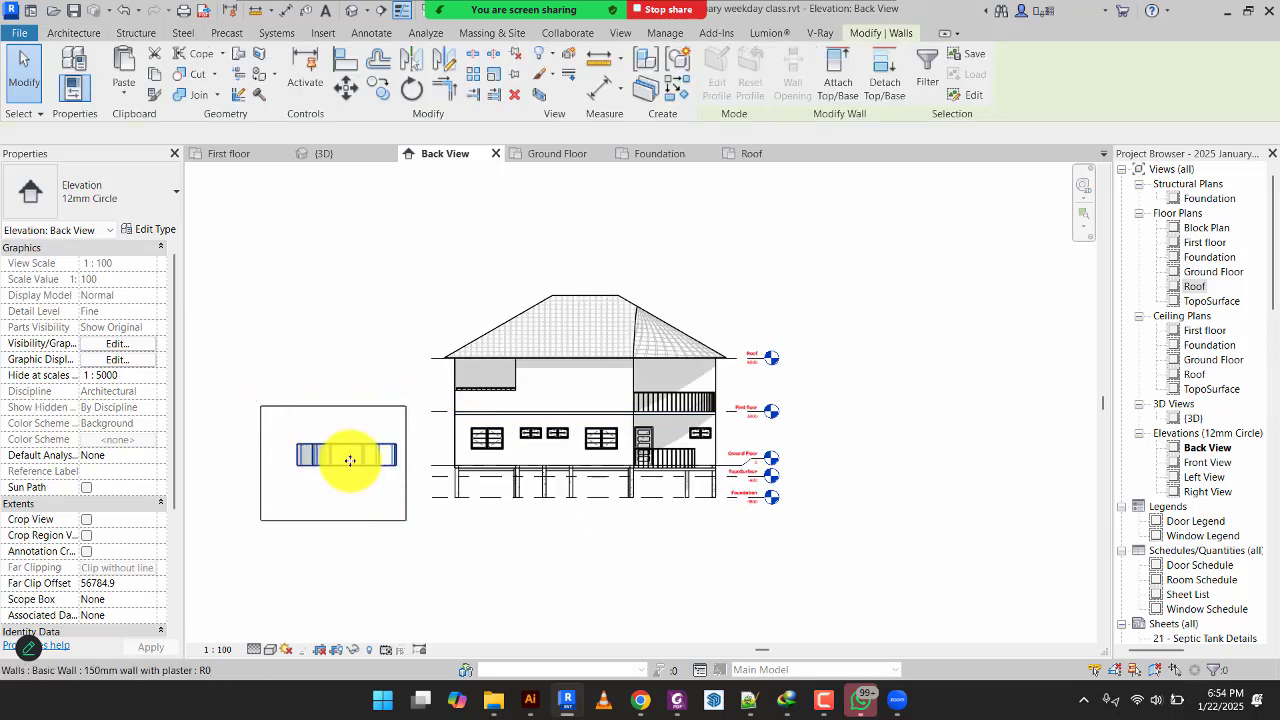
pyautogui.moveTo(343, 457); pyautogui.dragTo(836, 479)
pyautogui.click(903, 488)
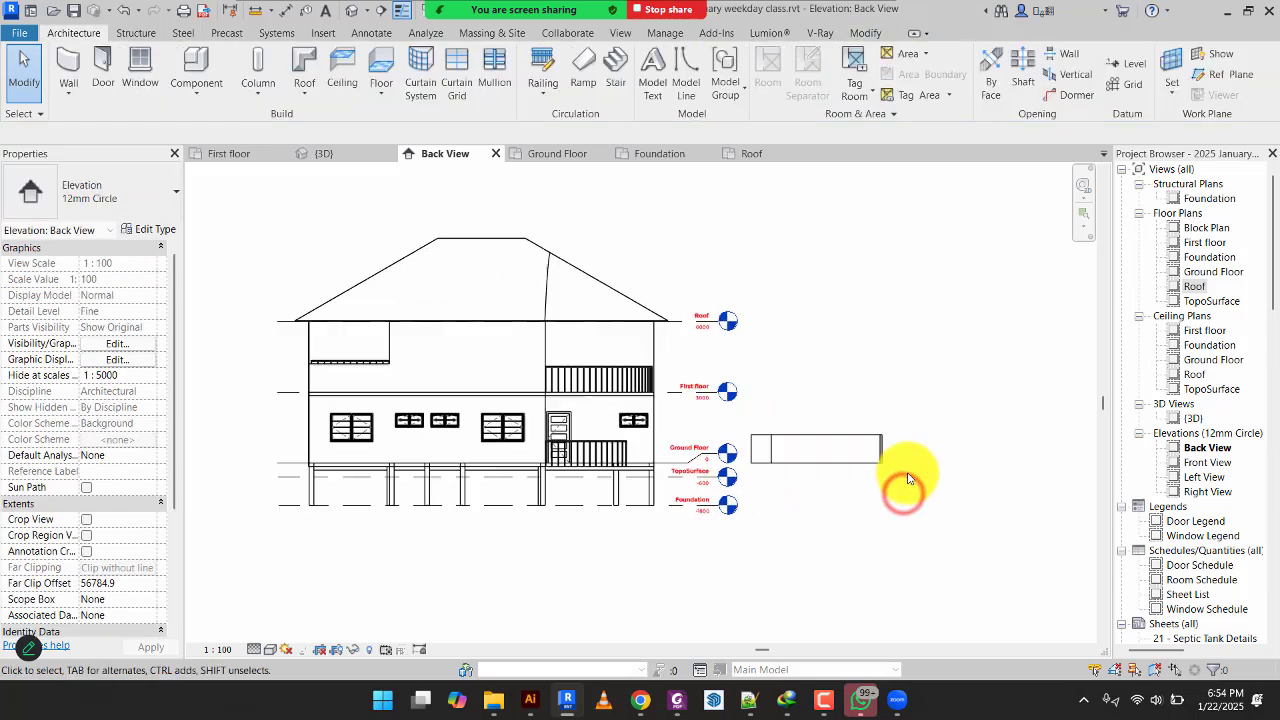
# Set the top constraint of the circular and hexagonal walls to Up to level: First floor.
pyautogui.scroll(4, 908, 482)
pyautogui.scroll(2, 940, 497)
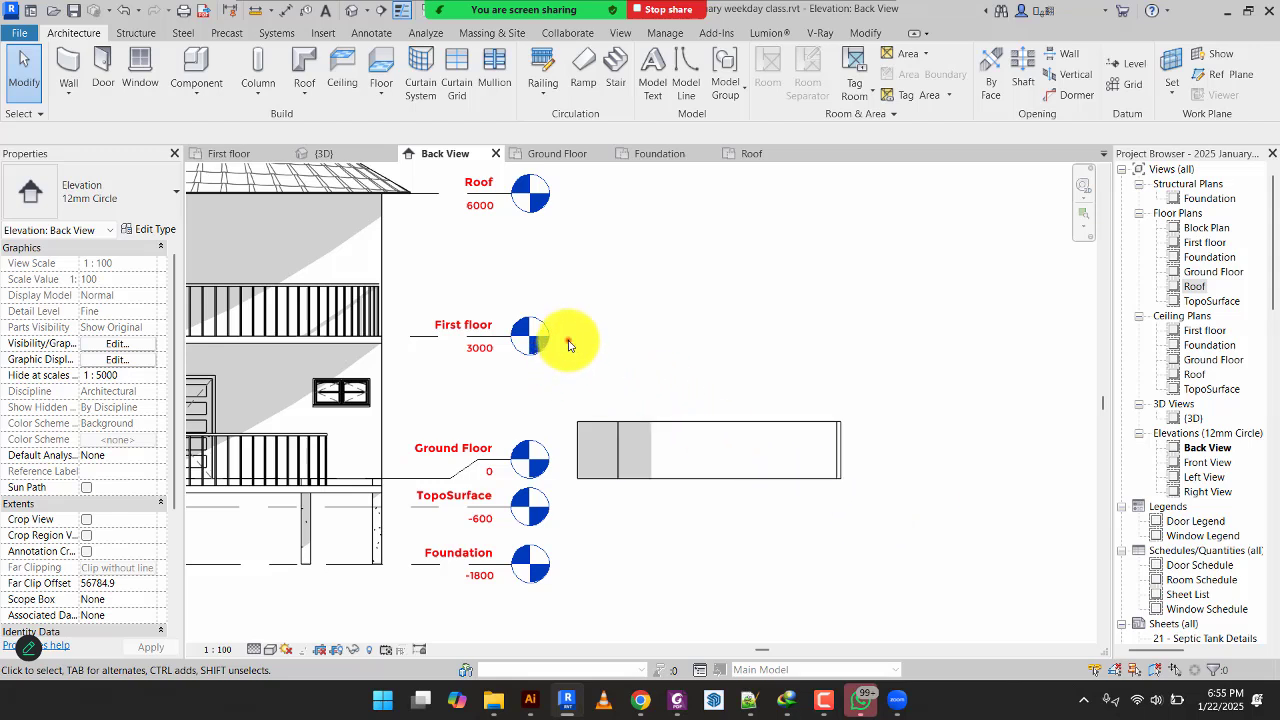
pyautogui.moveTo(567, 340); pyautogui.dragTo(920, 500)
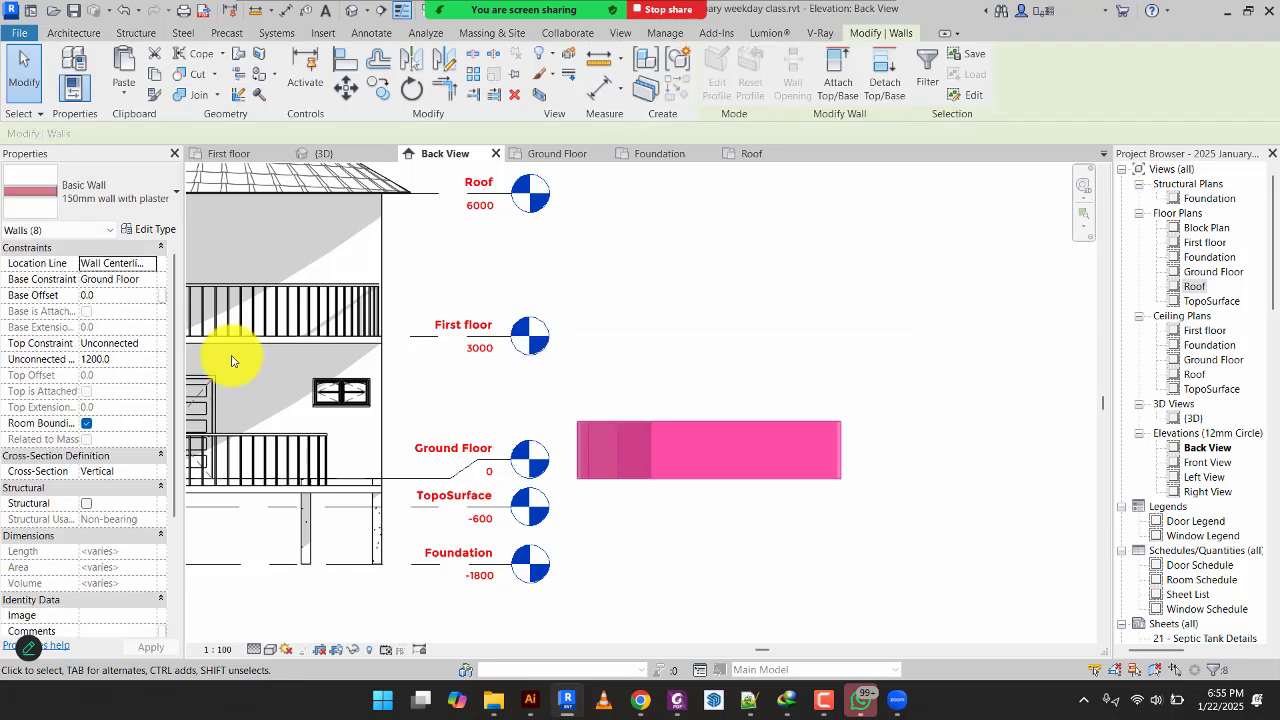
pyautogui.click(148, 344)
pyautogui.click(135, 412)
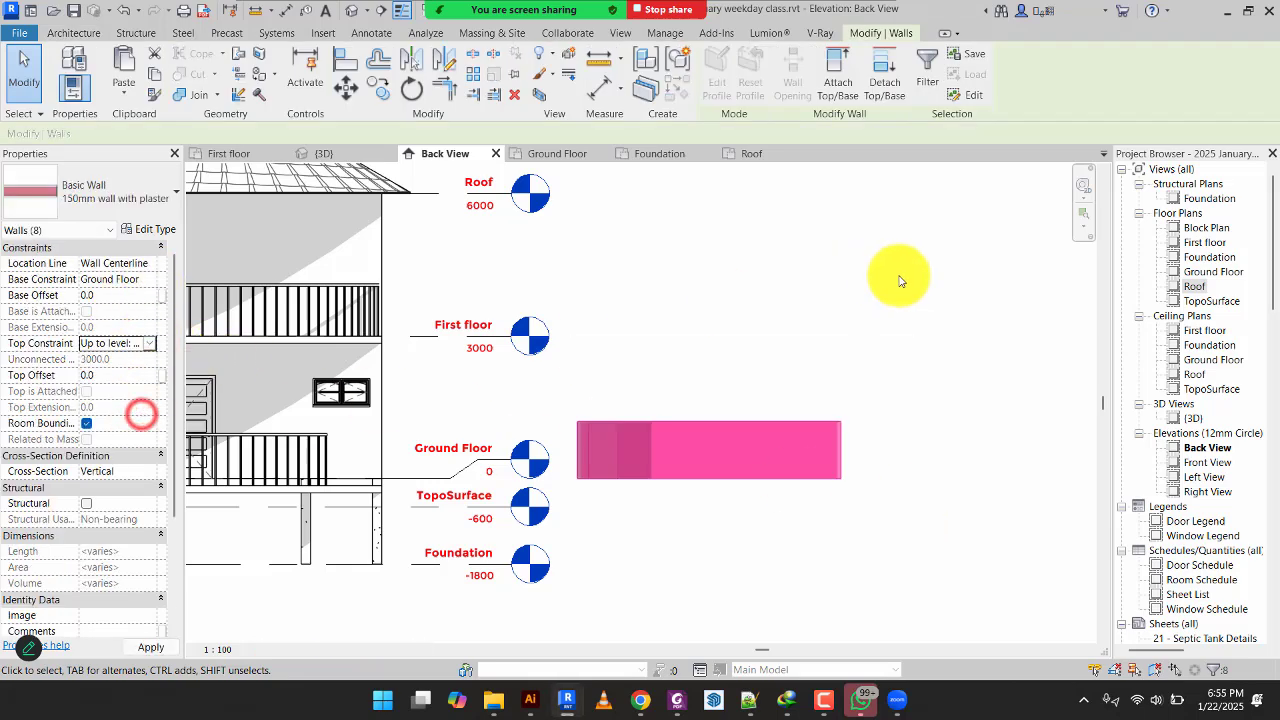
pyautogui.click(963, 294)
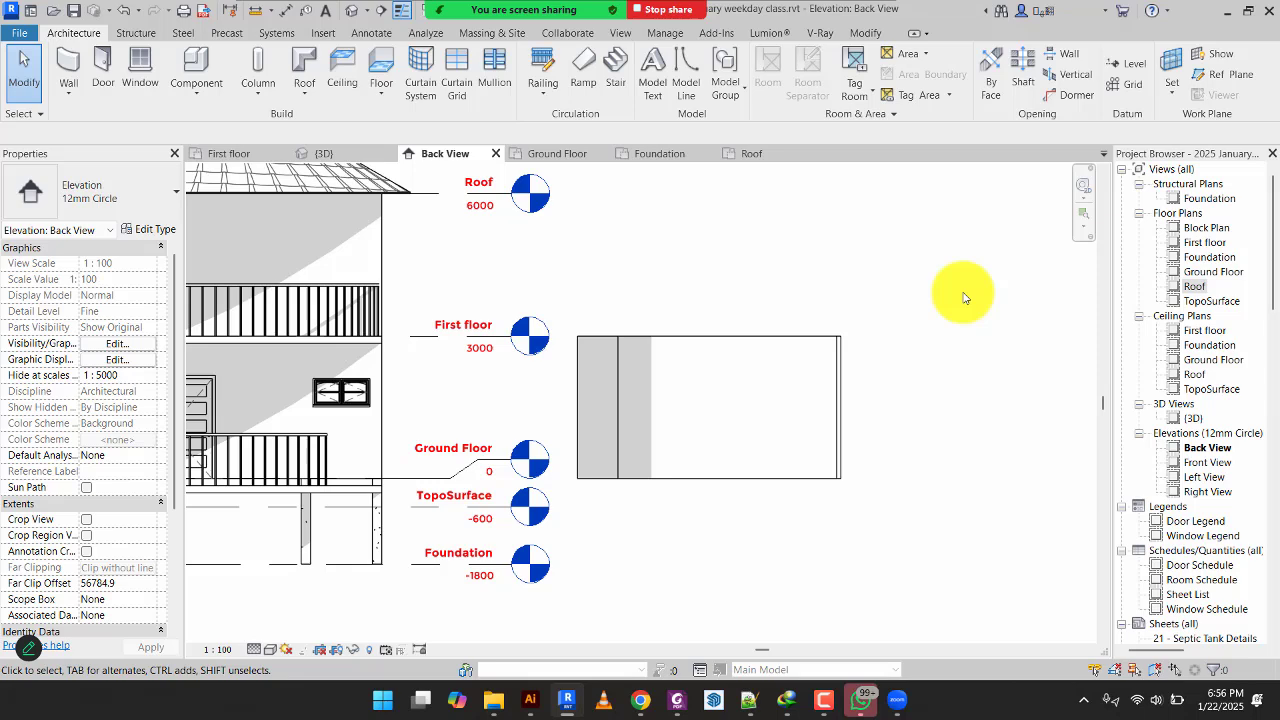
# In the First floor plan, create a slope-defining footprint roof over the circular wall, picking its outer face with a 600 mm offset.
pyautogui.scroll(-2, 963, 297)
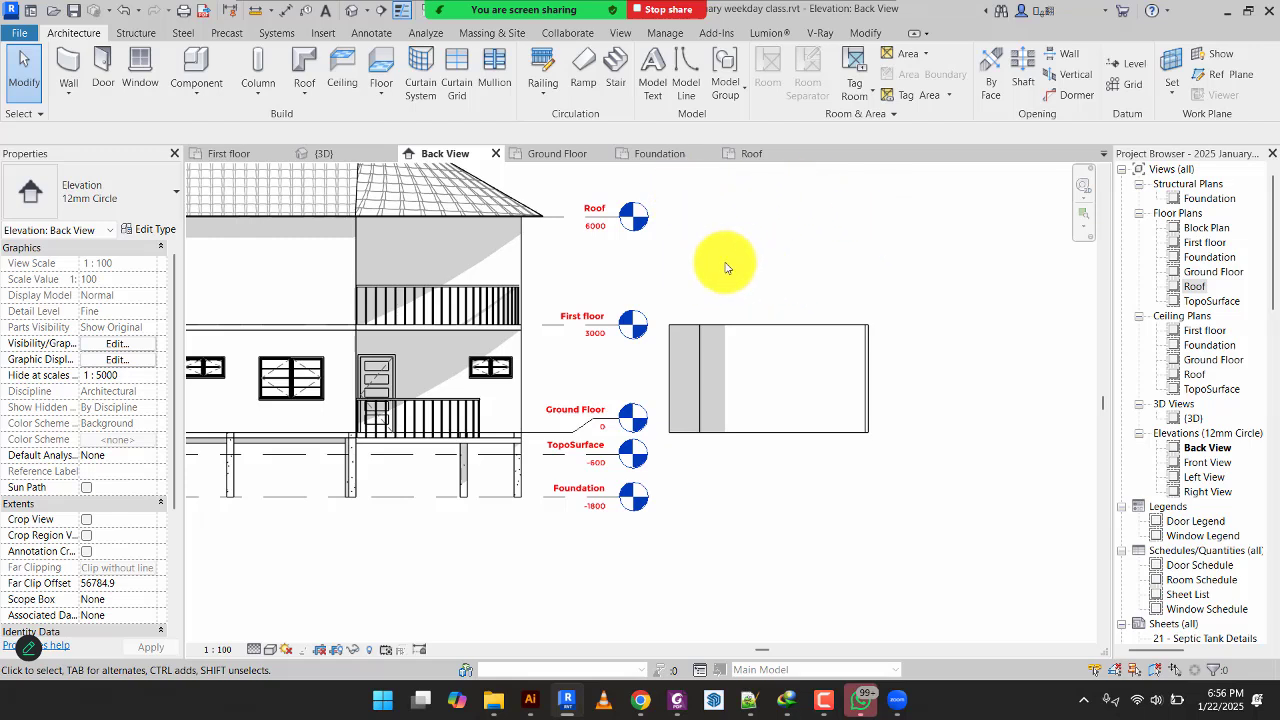
pyautogui.scroll(1, 725, 267)
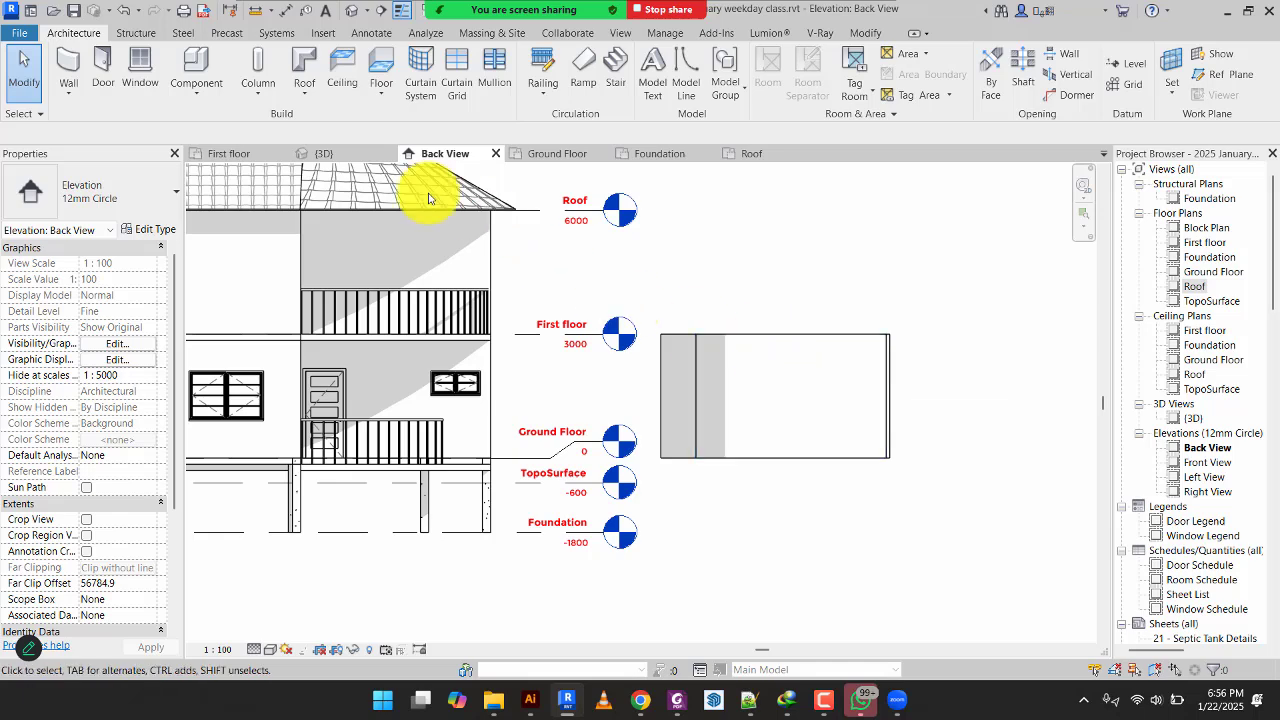
pyautogui.click(232, 155)
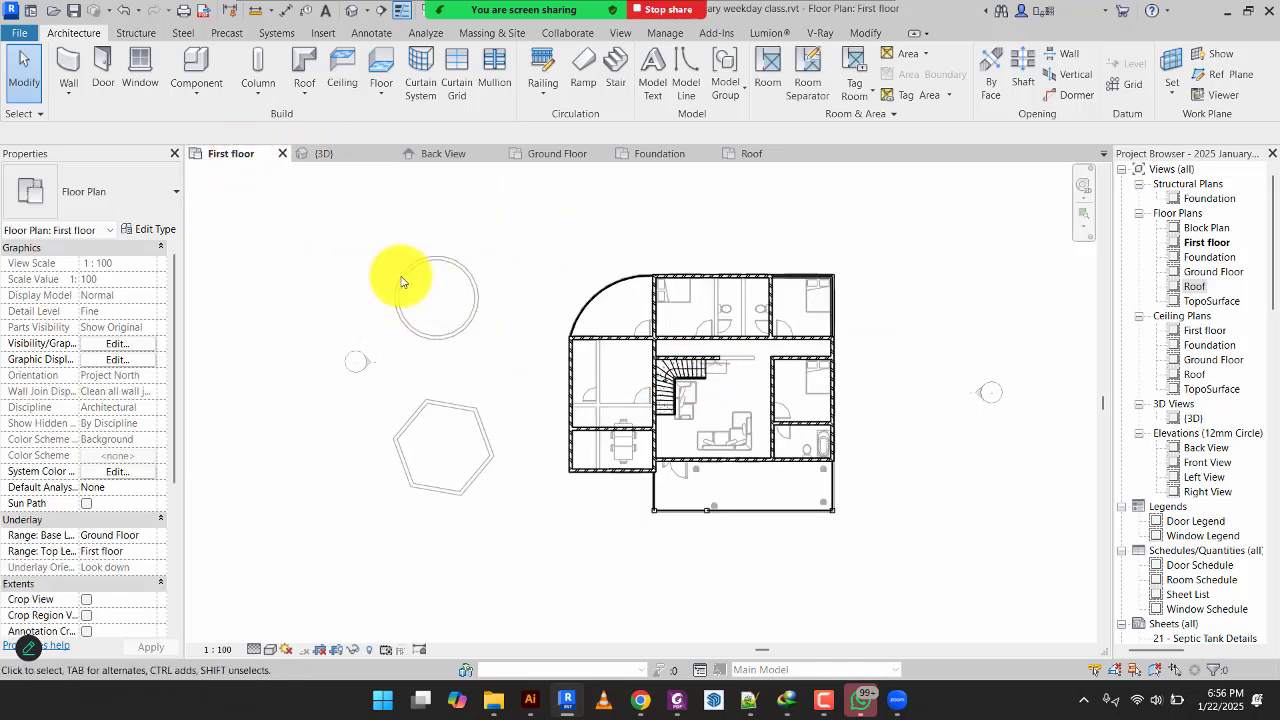
pyautogui.scroll(2, 410, 288)
pyautogui.scroll(2, 395, 230)
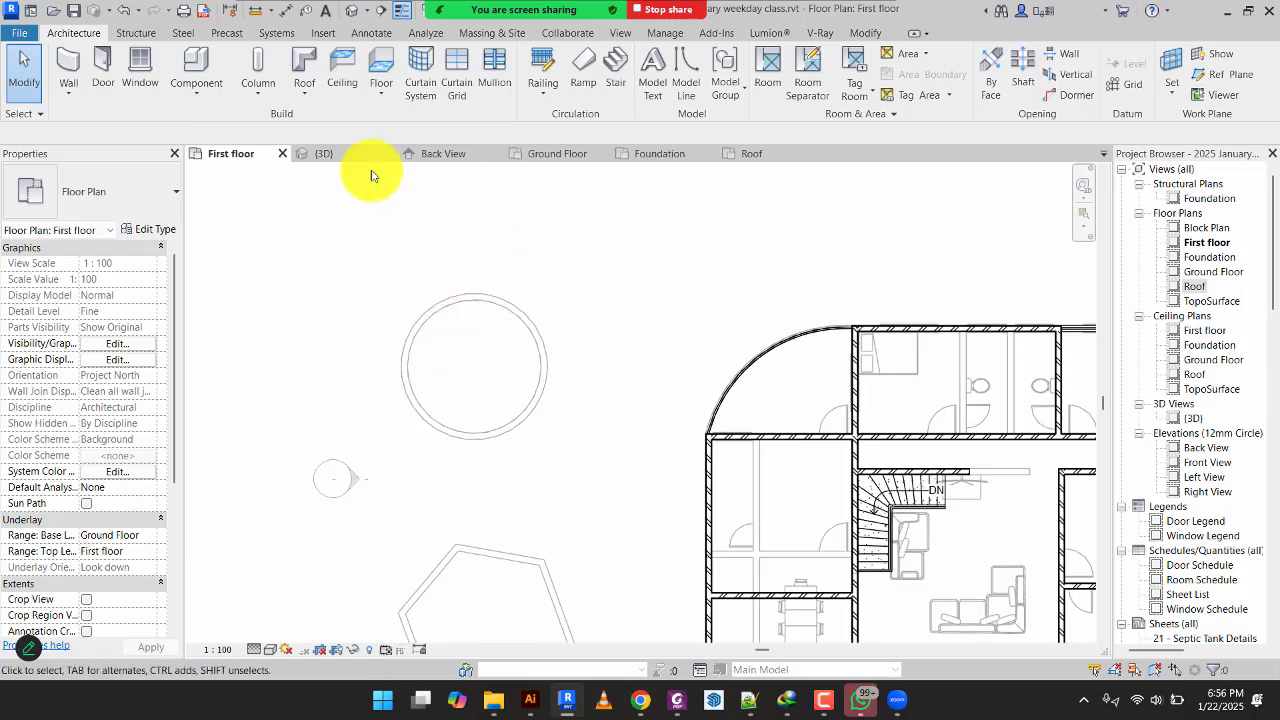
pyautogui.click(298, 56)
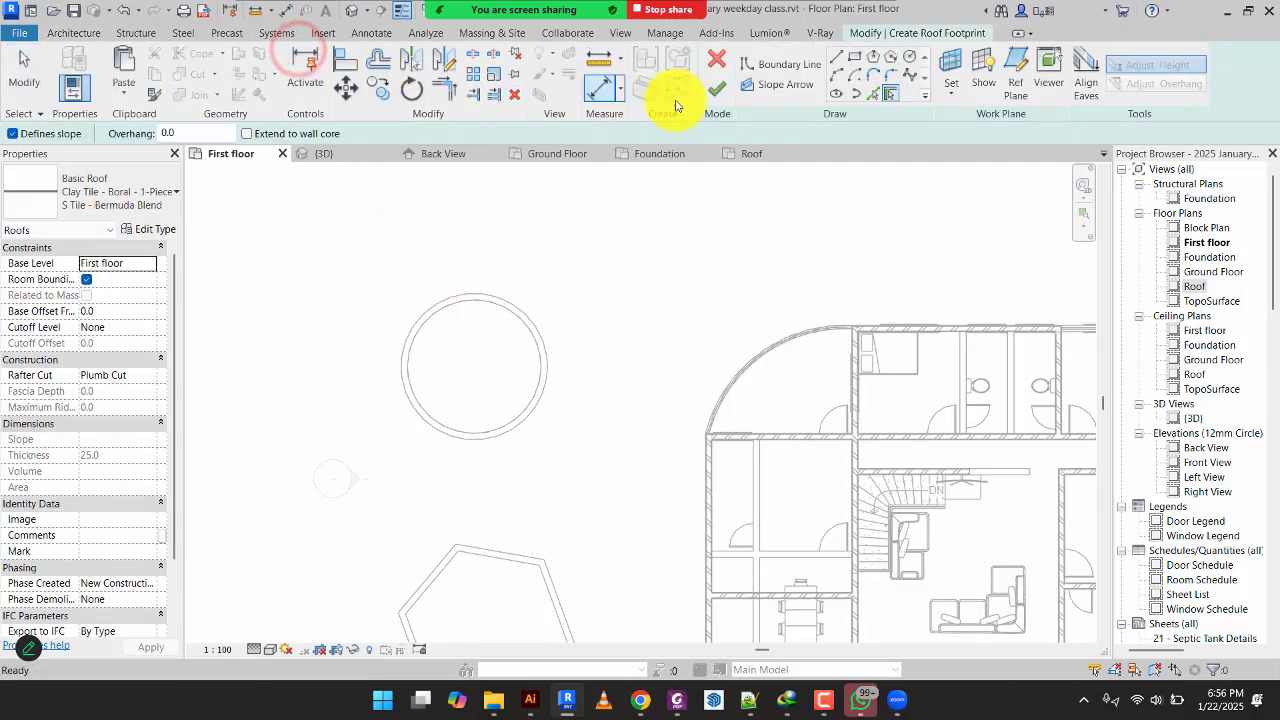
pyautogui.click(876, 96)
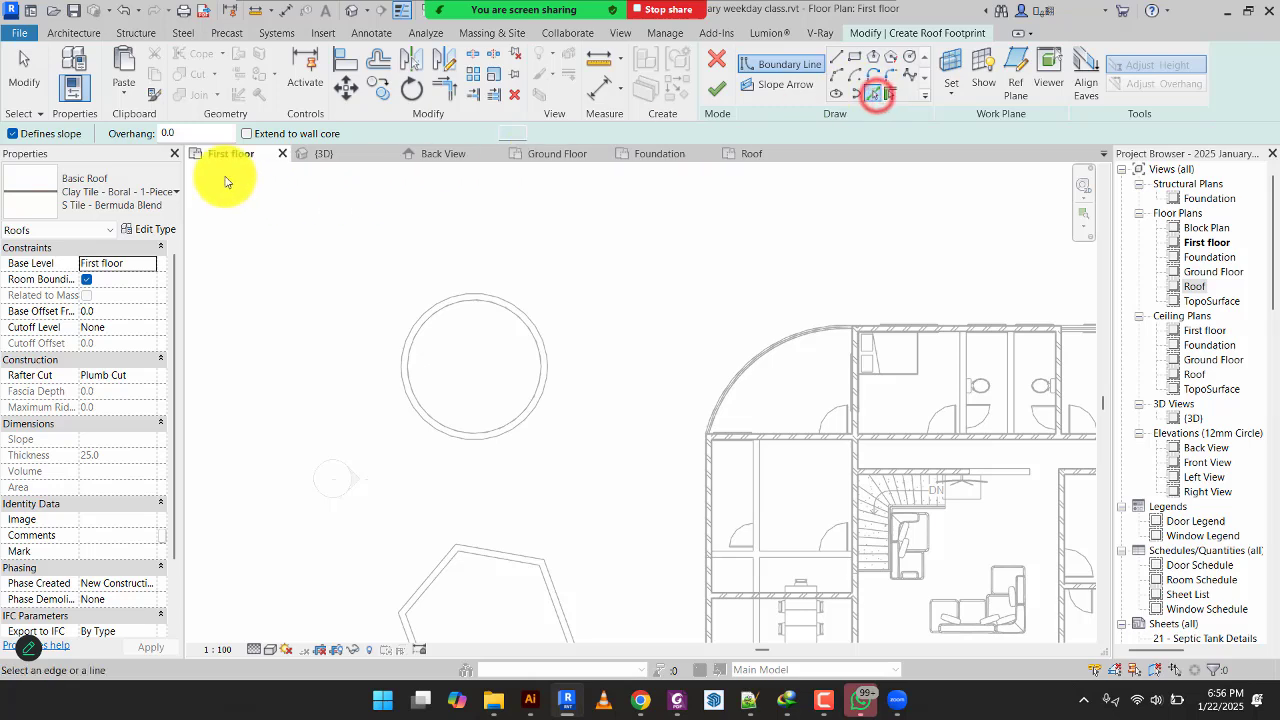
pyautogui.click(161, 133)
pyautogui.write('60')
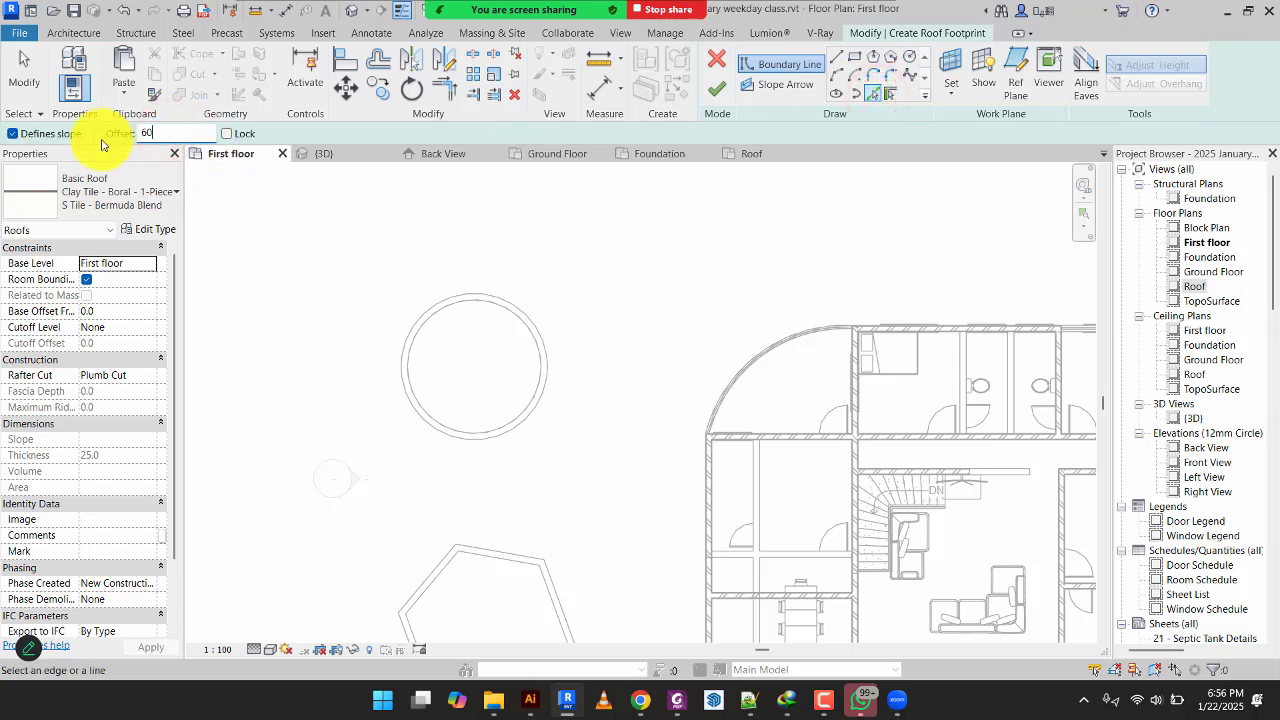
pyautogui.write('0')
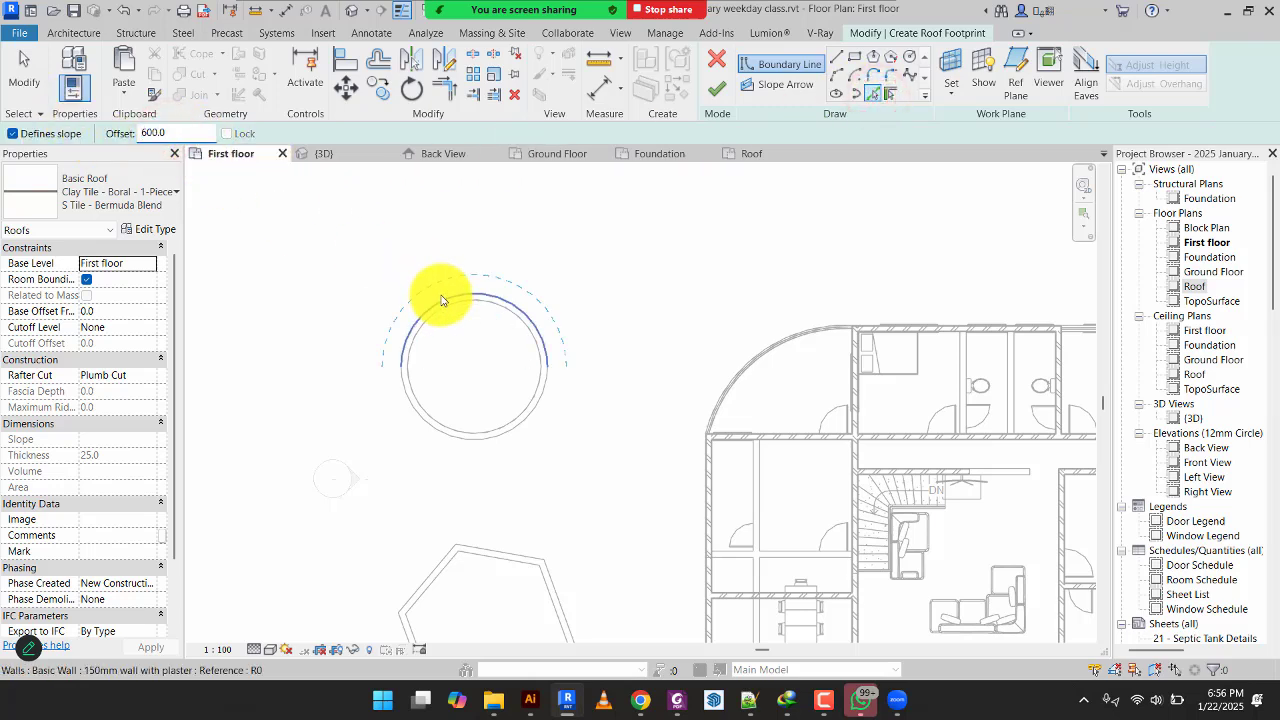
pyautogui.click(441, 299)
pyautogui.click(481, 442)
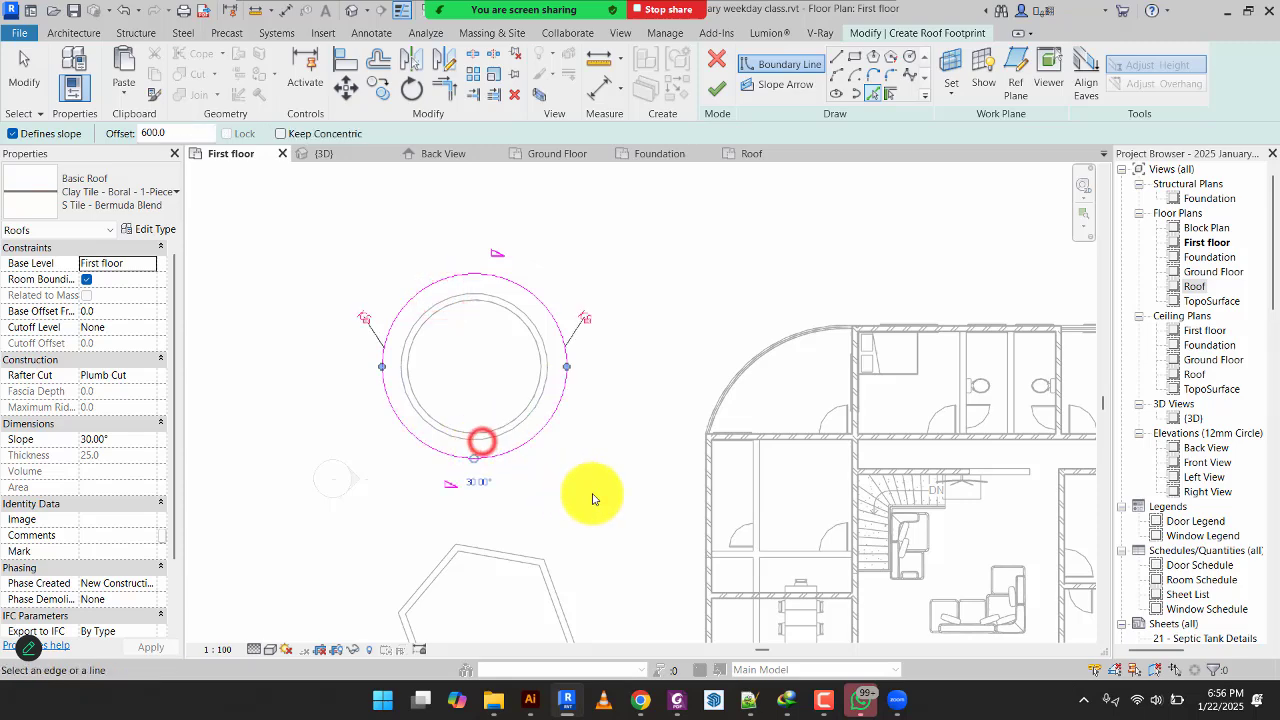
pyautogui.click(719, 88)
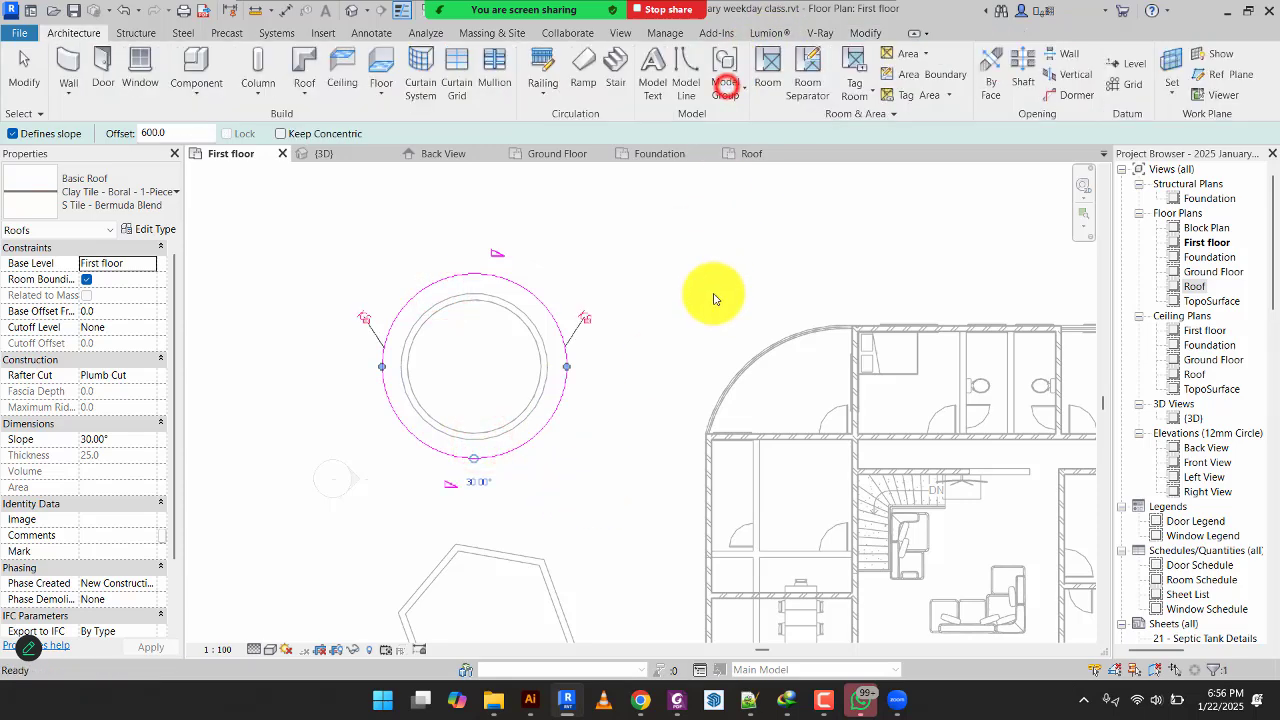
# Create a slope-defining footprint roof over the hexagonal wall by picking its six outer edges with a 600 mm offset.
pyautogui.scroll(-2, 713, 299)
pyautogui.moveTo(713, 297); pyautogui.dragTo(680, 150, button='middle')
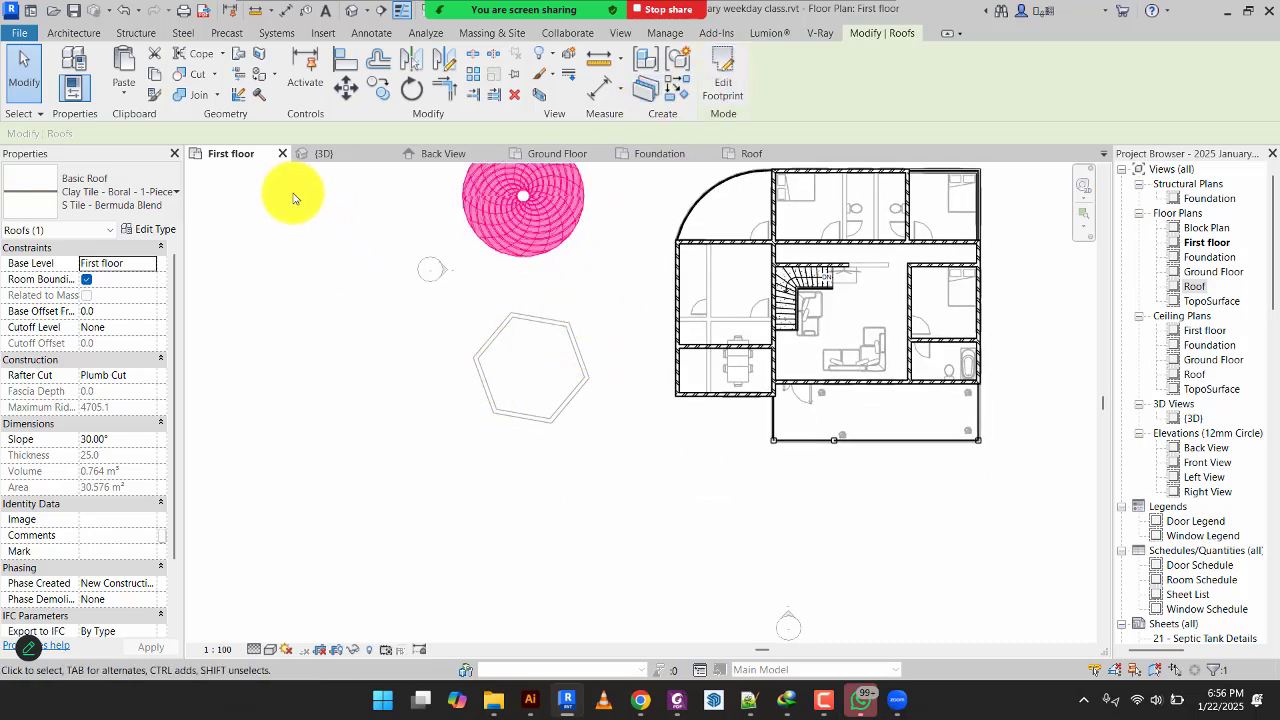
pyautogui.click(722, 80)
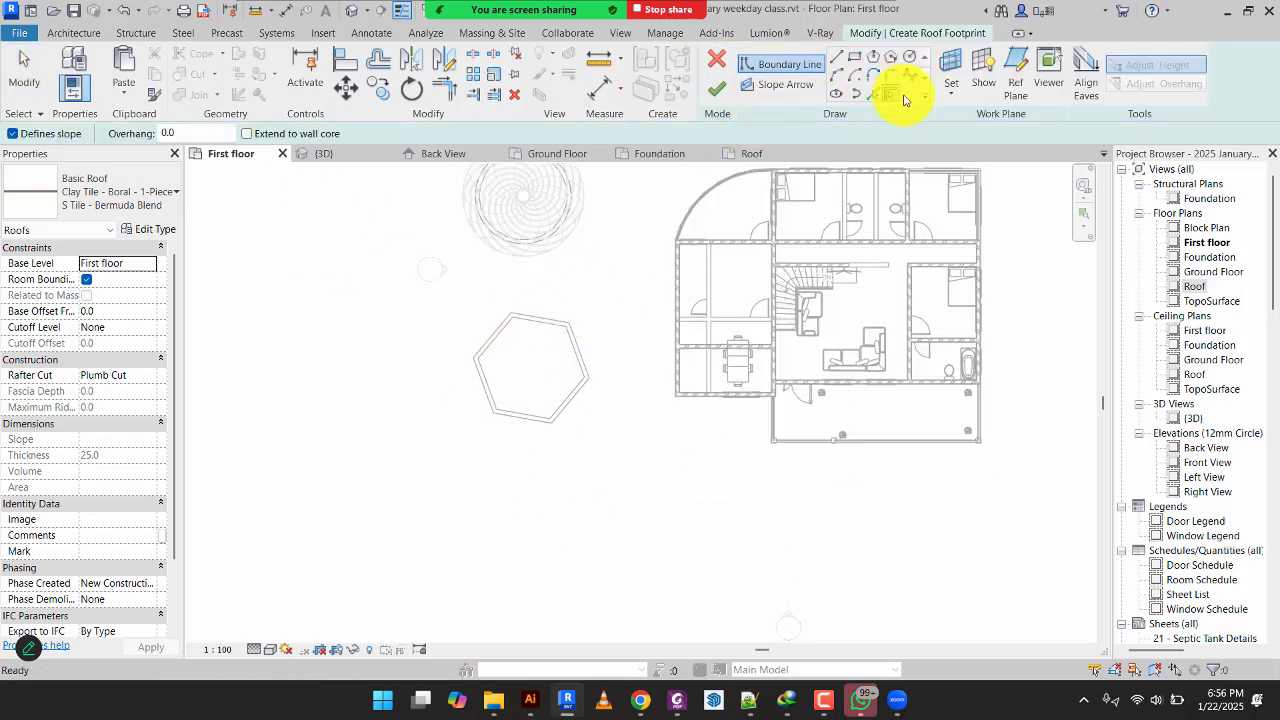
pyautogui.click(872, 93)
pyautogui.click(200, 128)
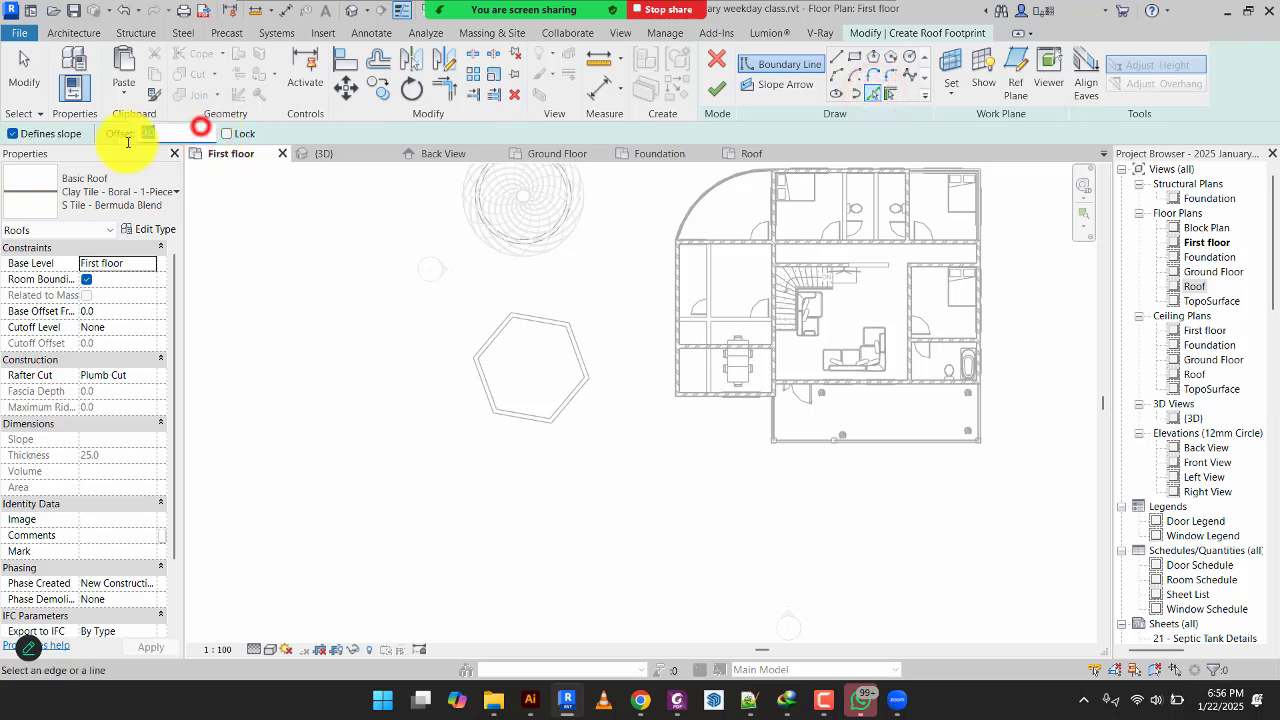
pyautogui.write('600')
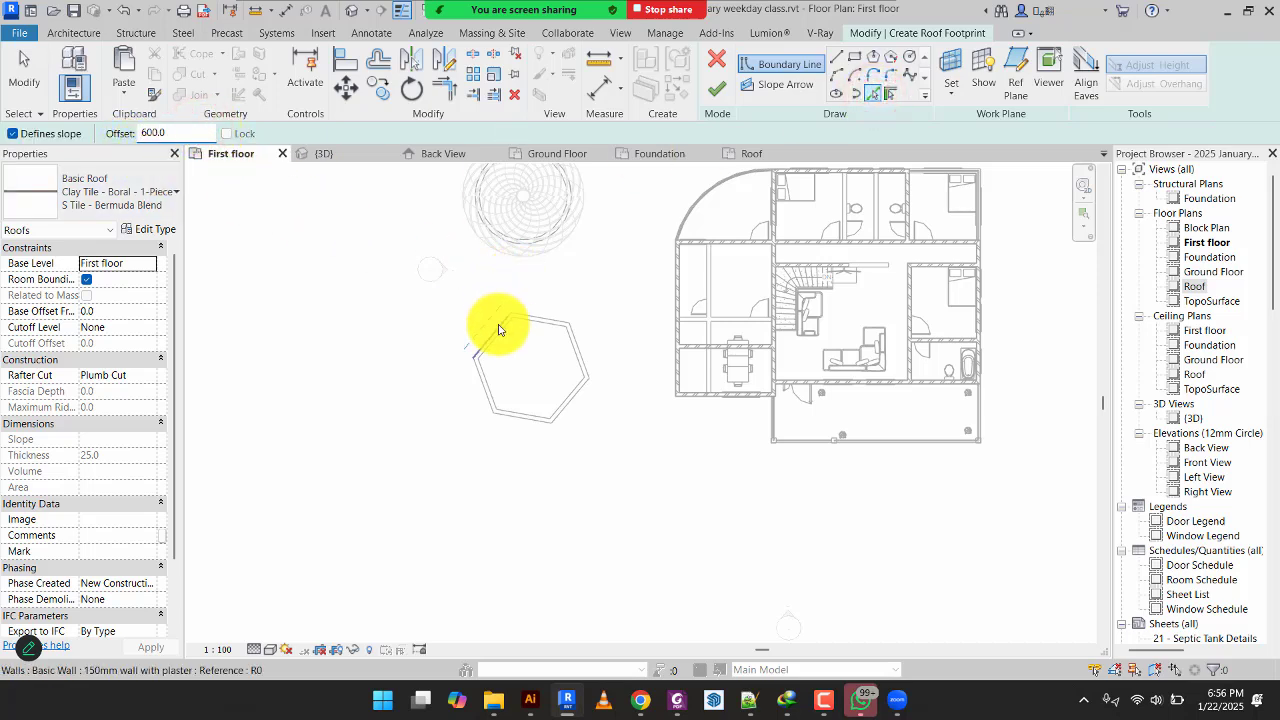
pyautogui.click(493, 323)
pyautogui.click(538, 306)
pyautogui.click(586, 351)
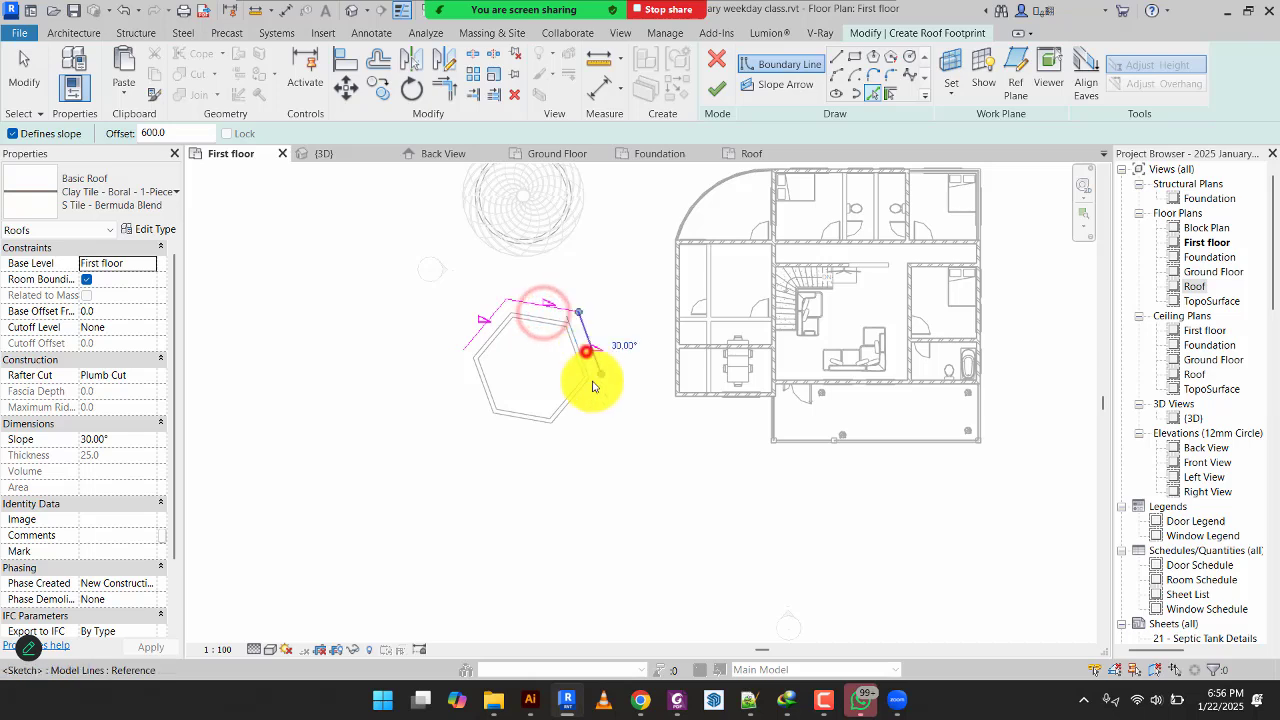
pyautogui.click(580, 400)
pyautogui.click(538, 421)
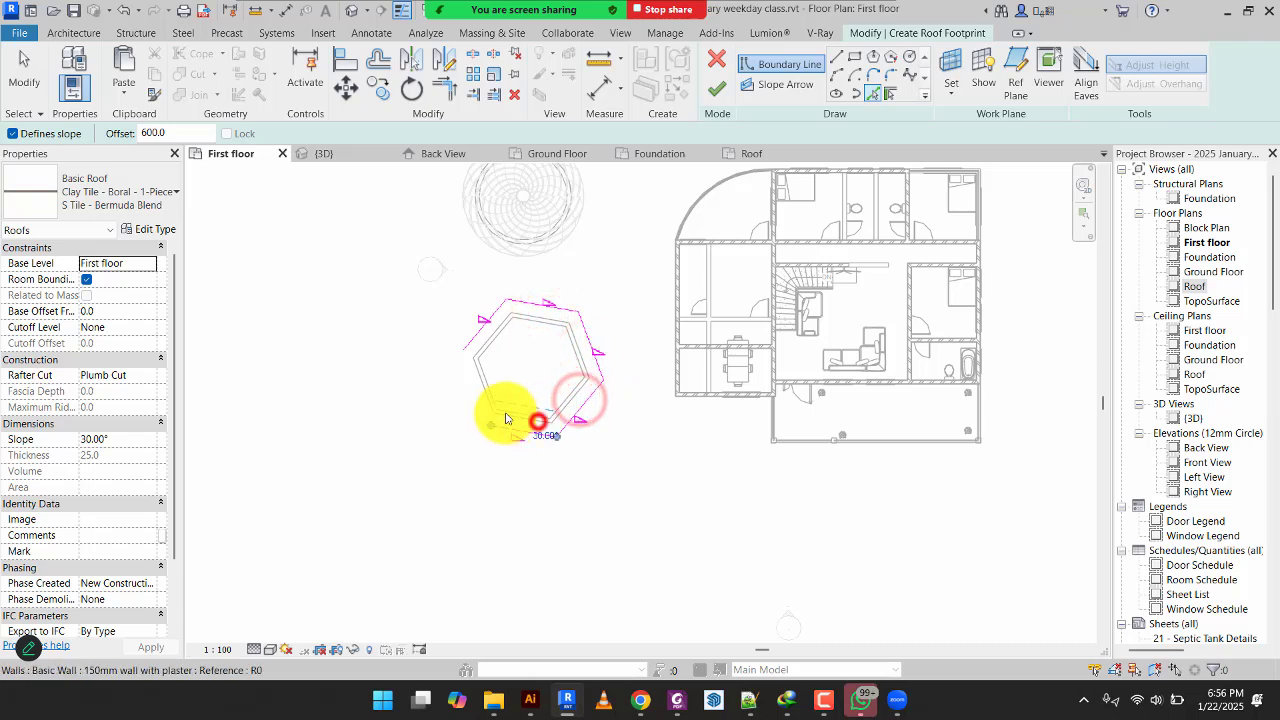
pyautogui.click(481, 394)
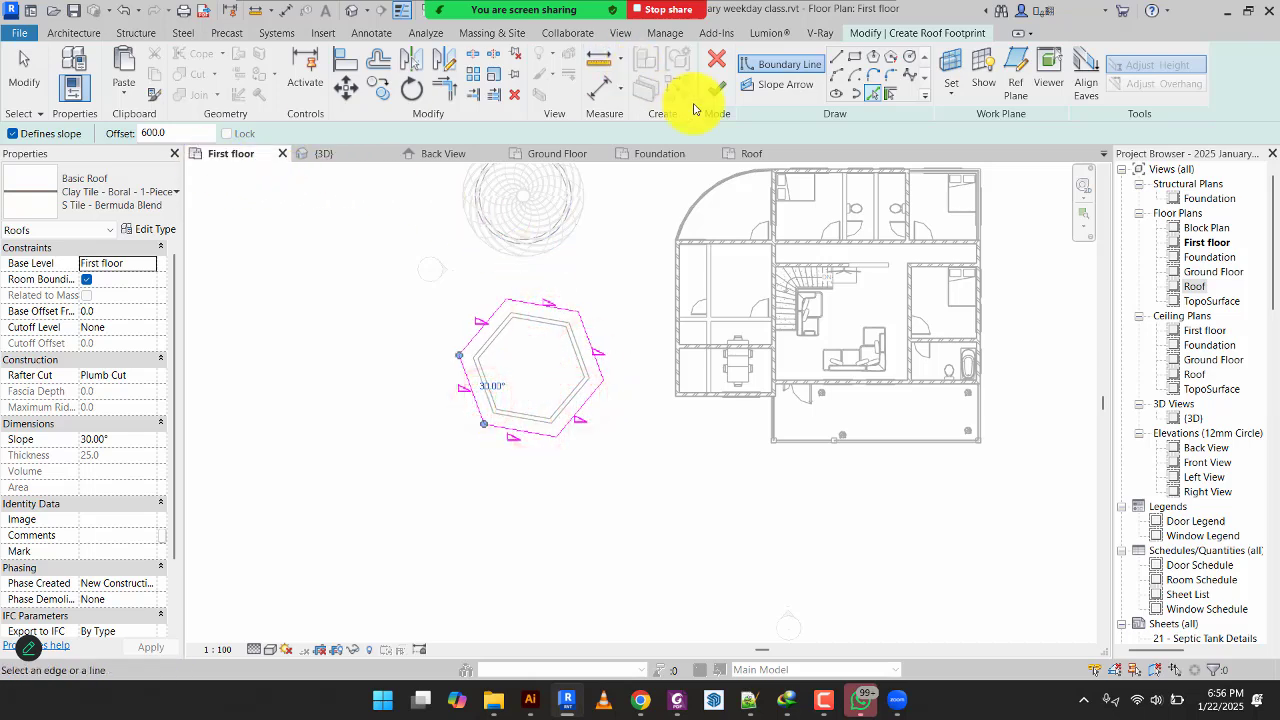
pyautogui.click(720, 90)
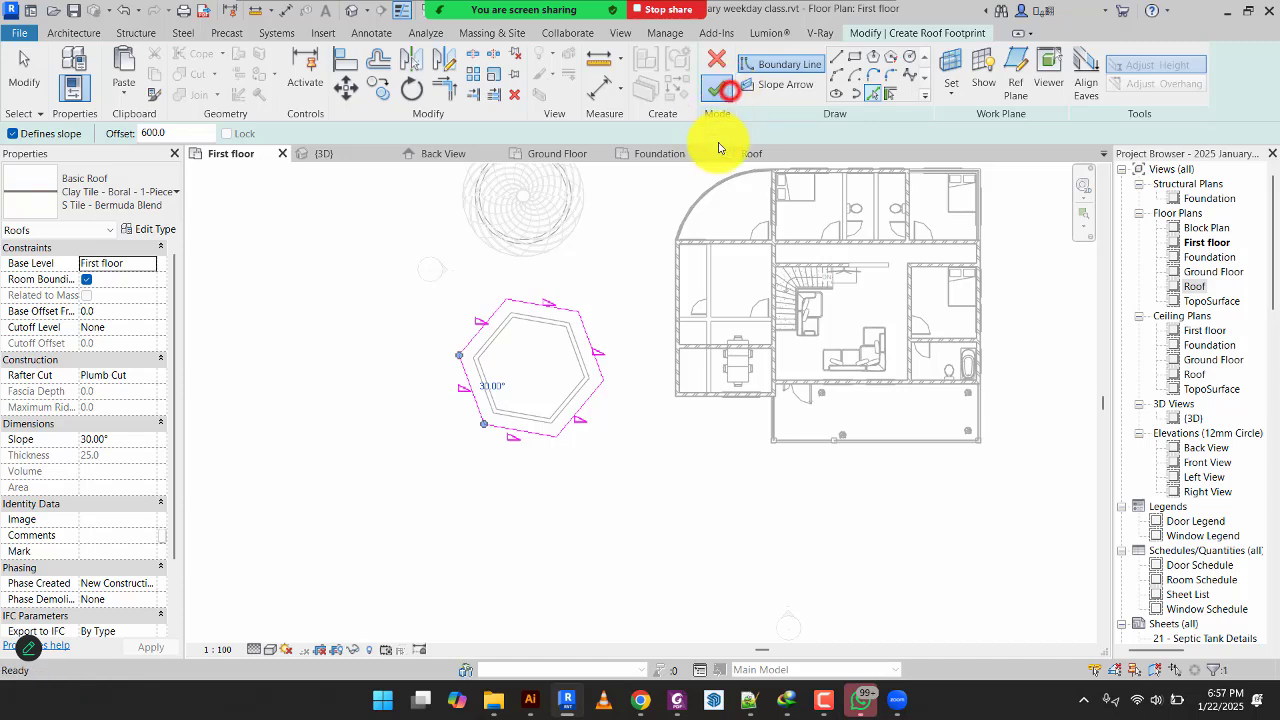
# Examine the circular and hexagonal roofs beside the house in the 3D view.
pyautogui.click(340, 155)
pyautogui.click(217, 240)
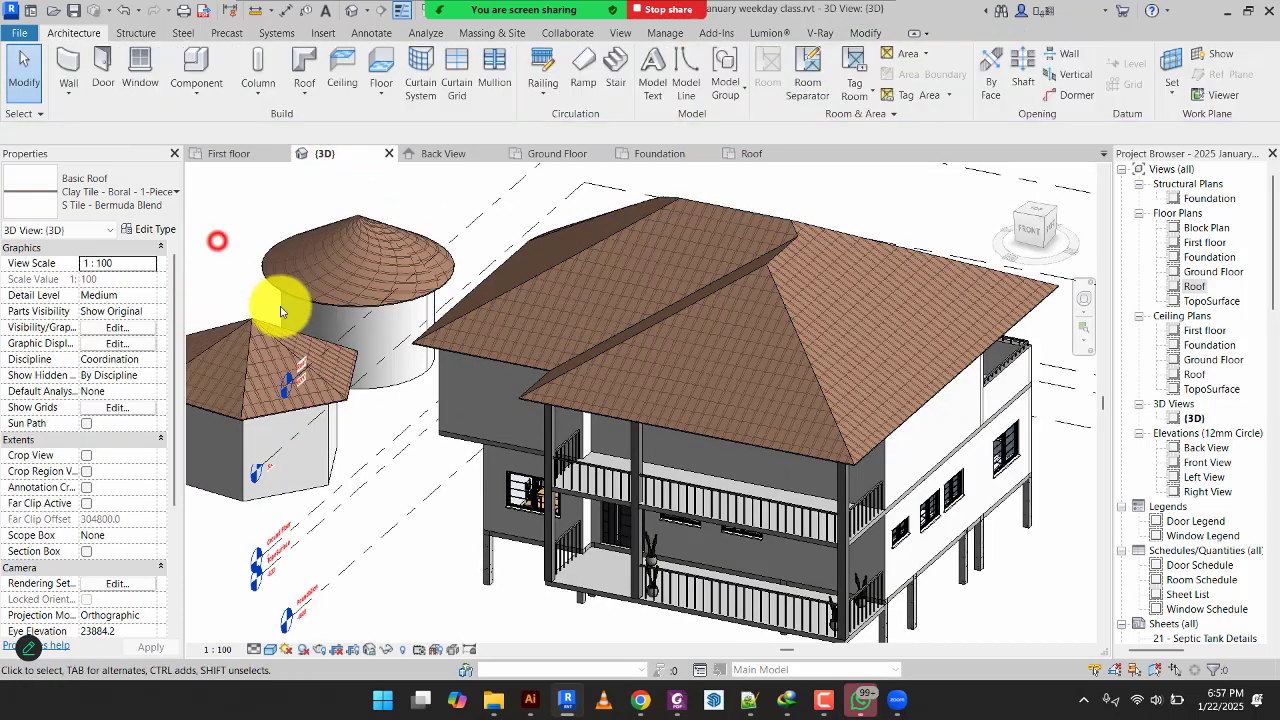
pyautogui.moveTo(280, 311); pyautogui.dragTo(372, 333, button='middle')
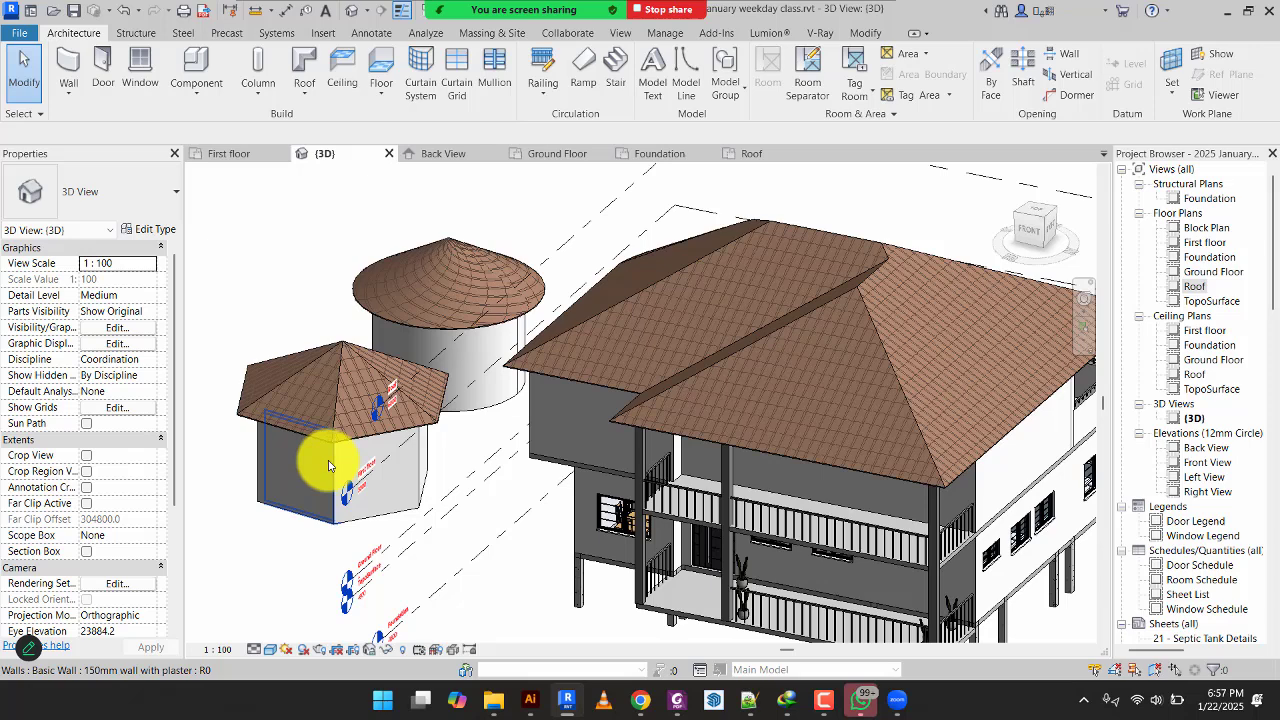
pyautogui.moveTo(351, 480); pyautogui.dragTo(392, 465, button='middle')
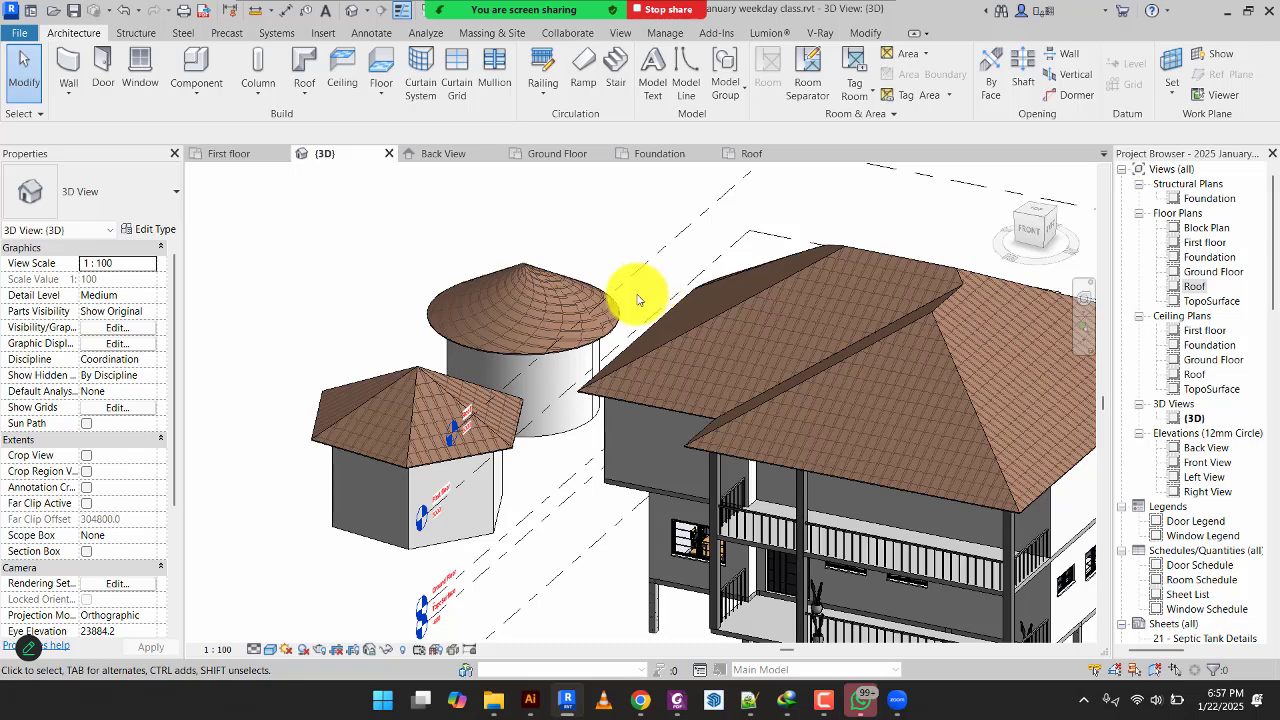
pyautogui.scroll(-4, 580, 340)
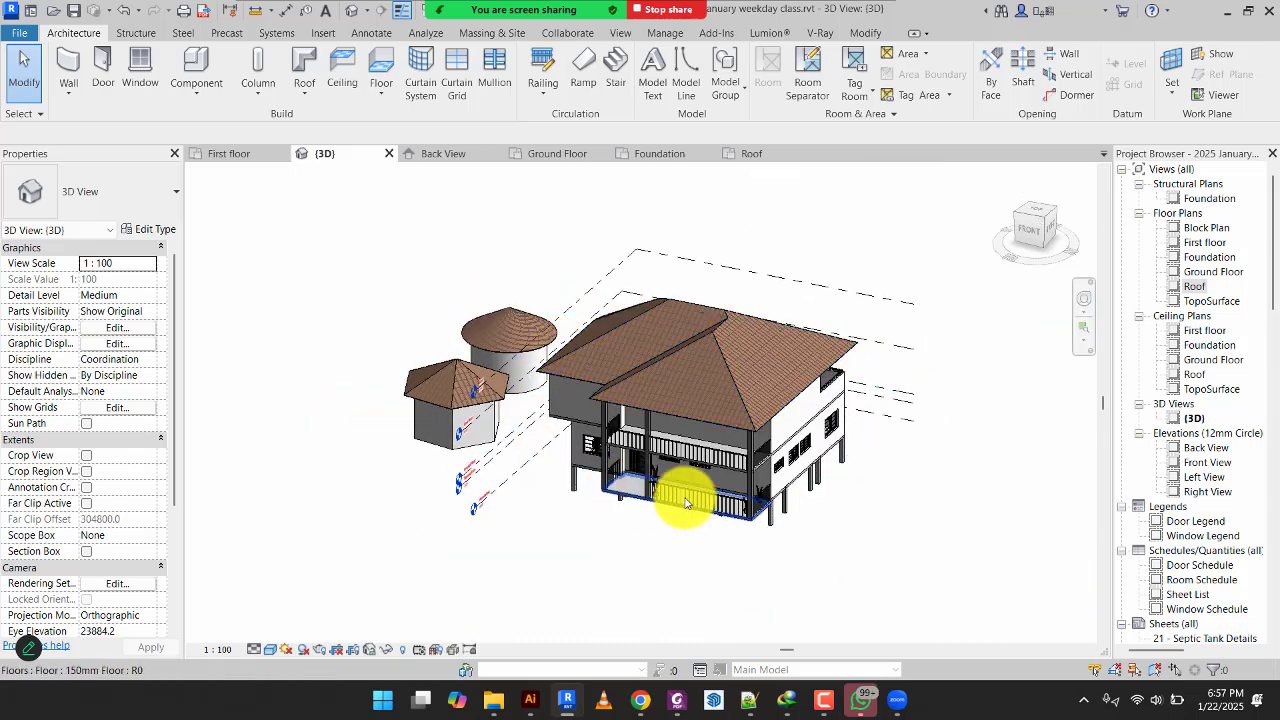
pyautogui.scroll(2, 628, 430)
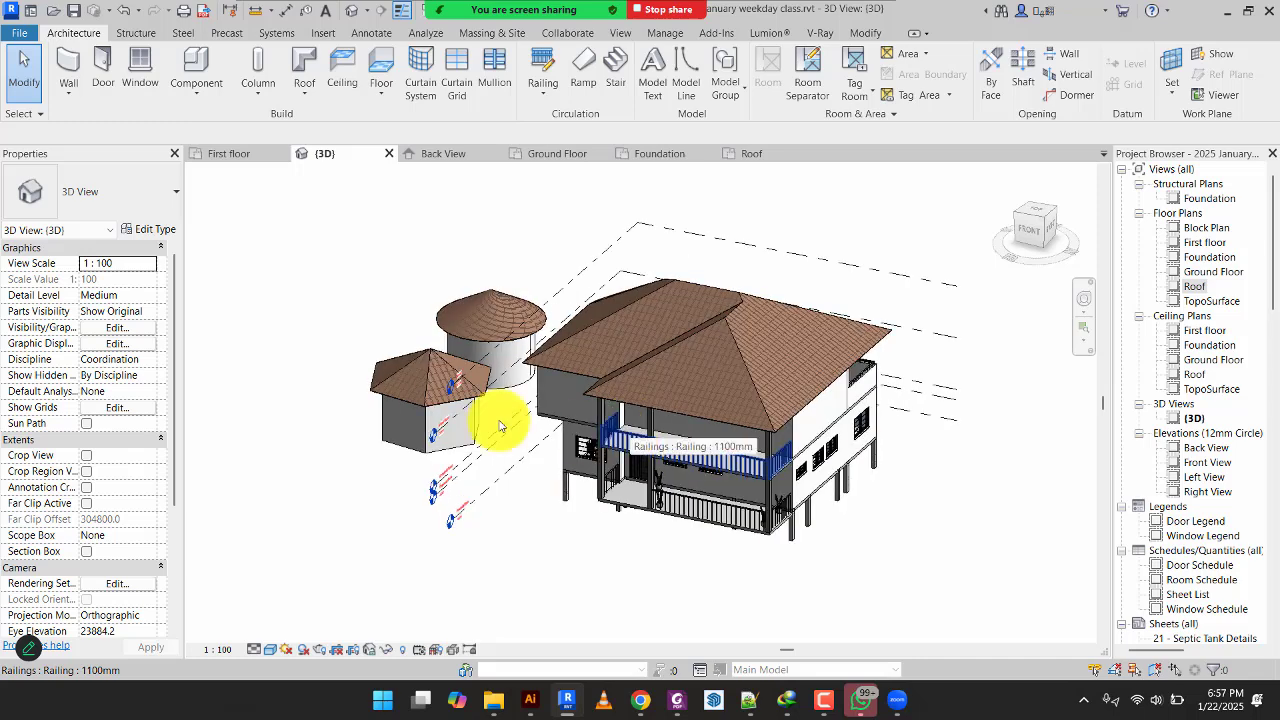
pyautogui.scroll(3, 420, 340)
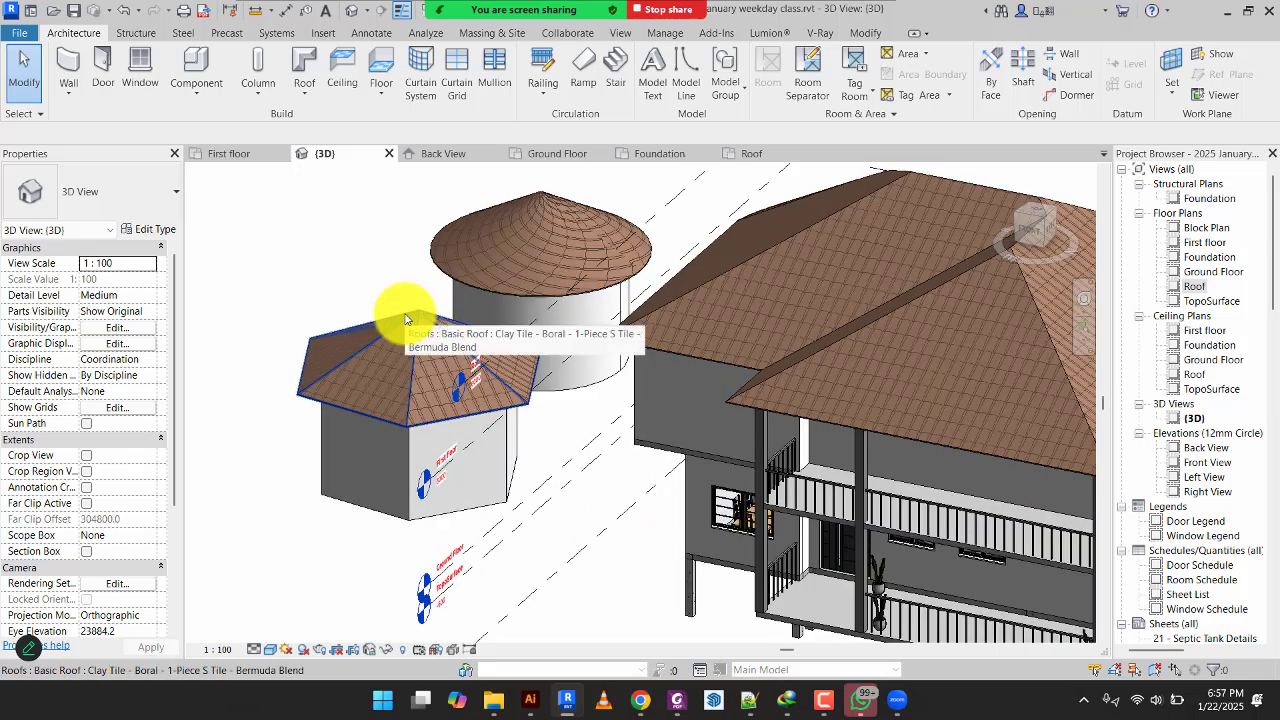
# Set the hexagonal roof's slope to 10°.
pyautogui.click(405, 318)
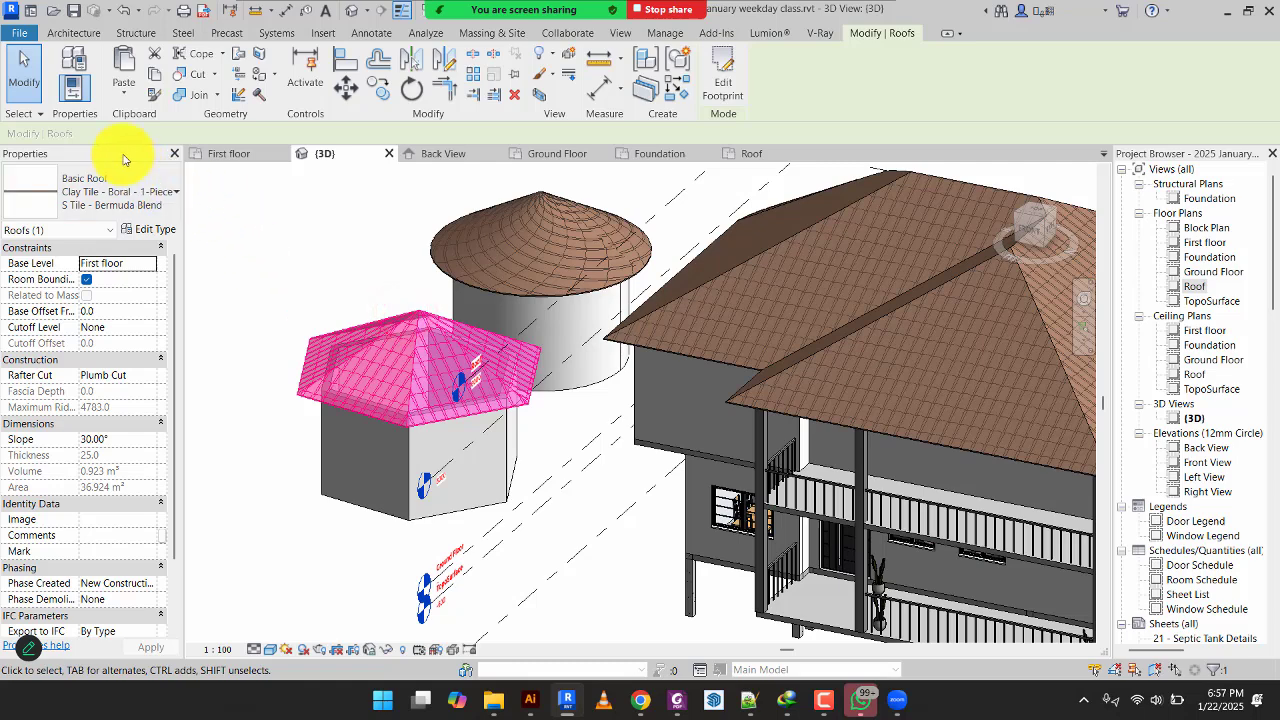
pyautogui.click(122, 440)
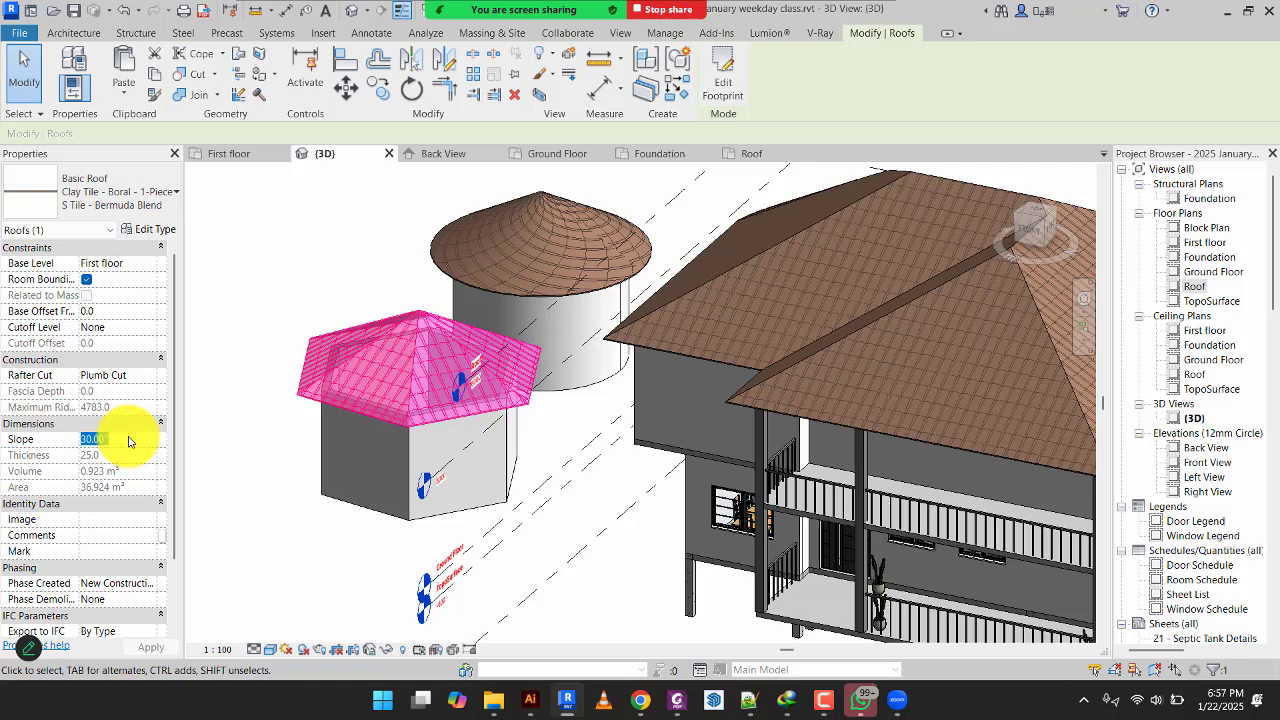
pyautogui.write('10')
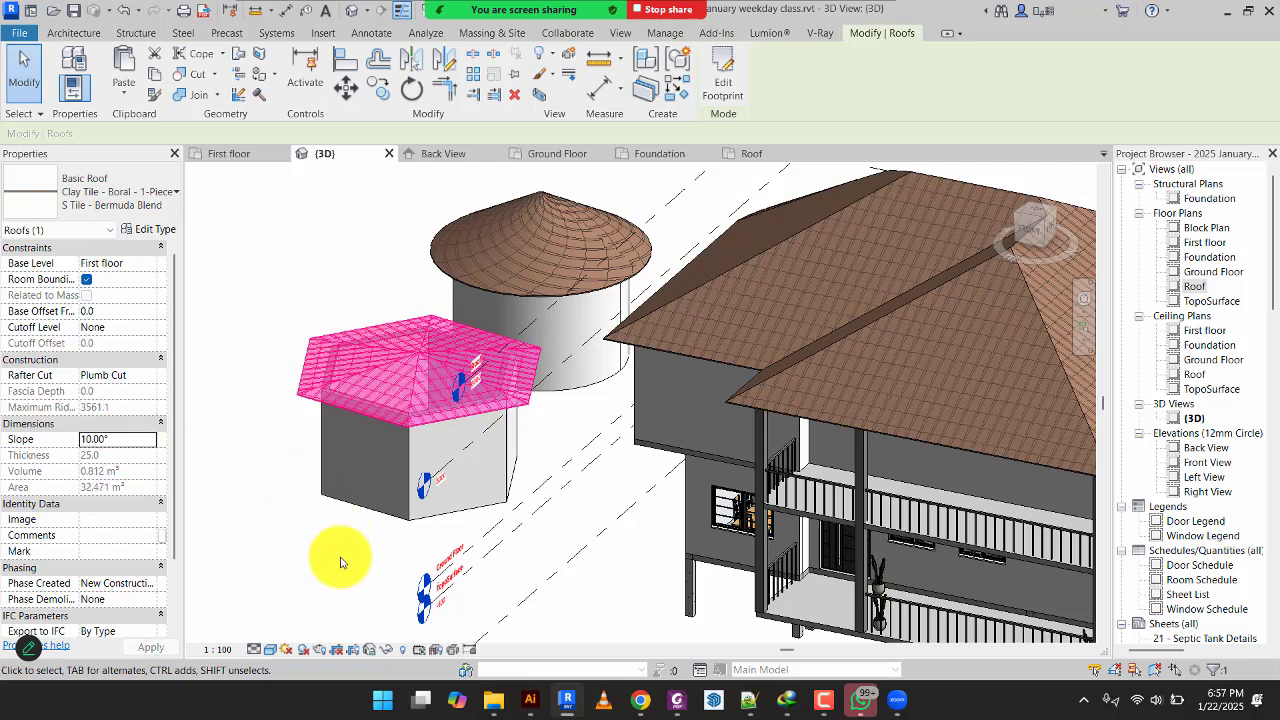
pyautogui.click(340, 556)
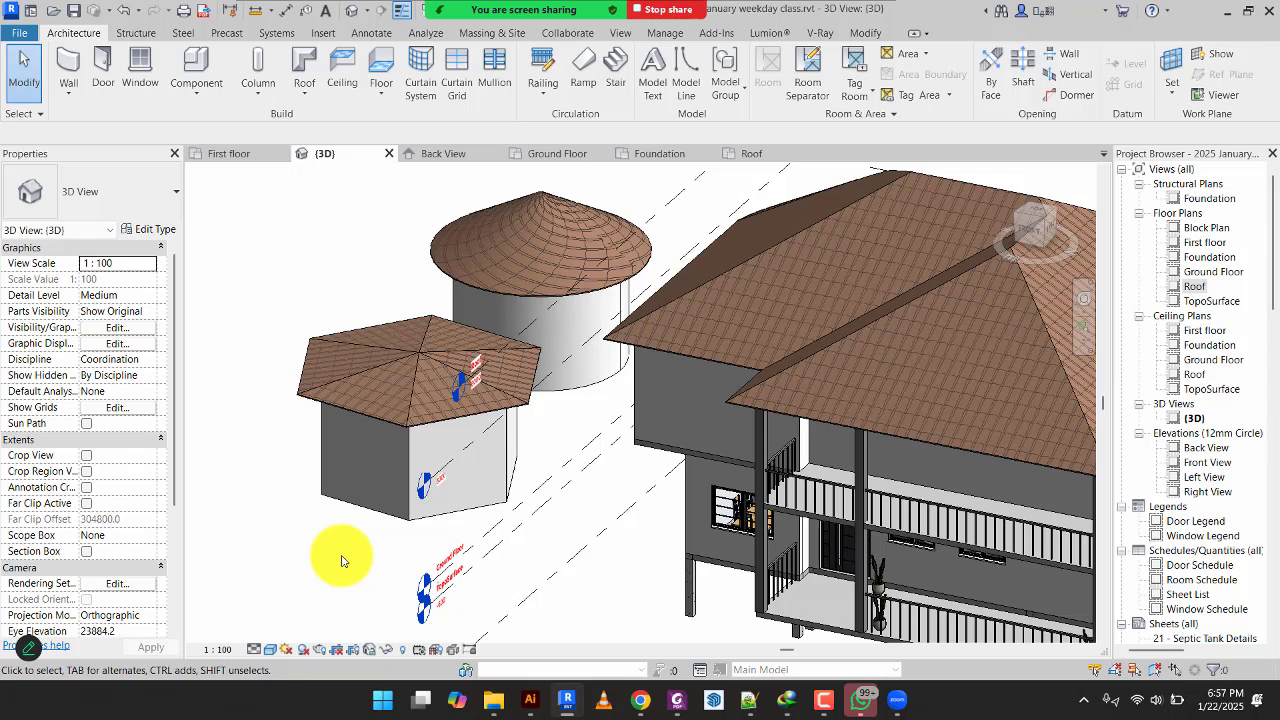
# Set the hexagonal roof's slope to 60°.
pyautogui.click(430, 365)
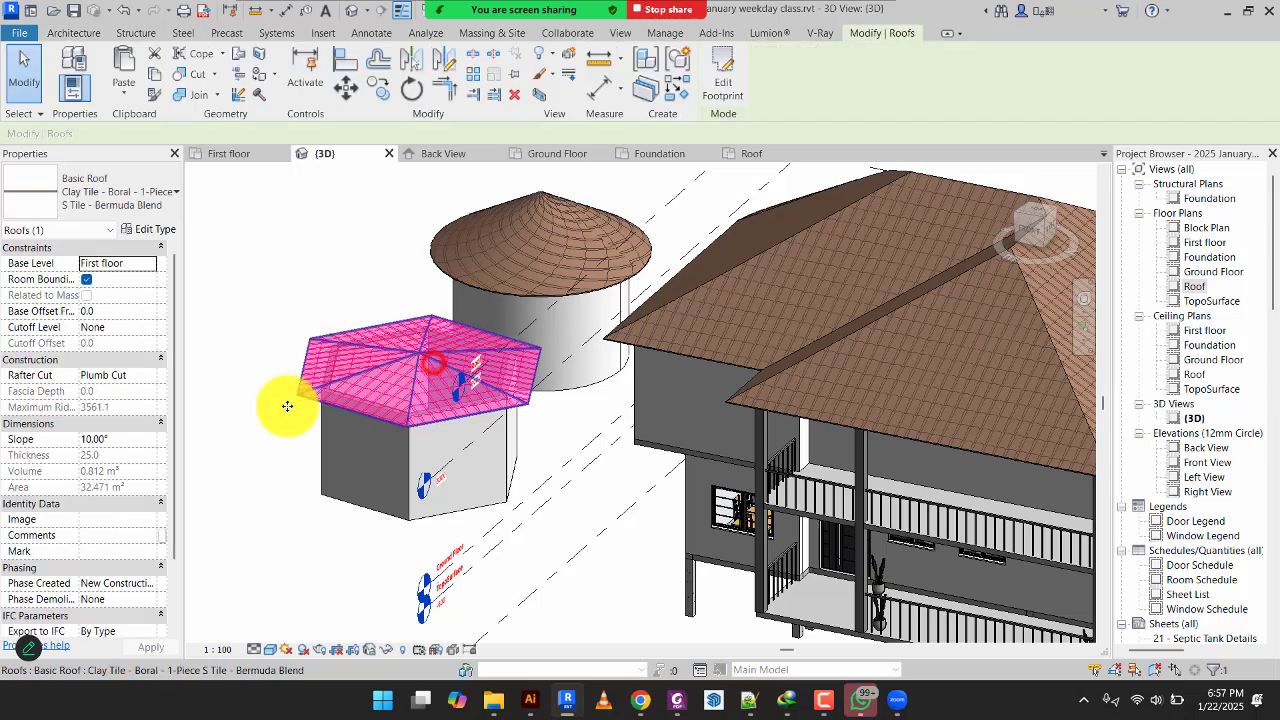
pyautogui.doubleClick(106, 439)
pyautogui.write('60')
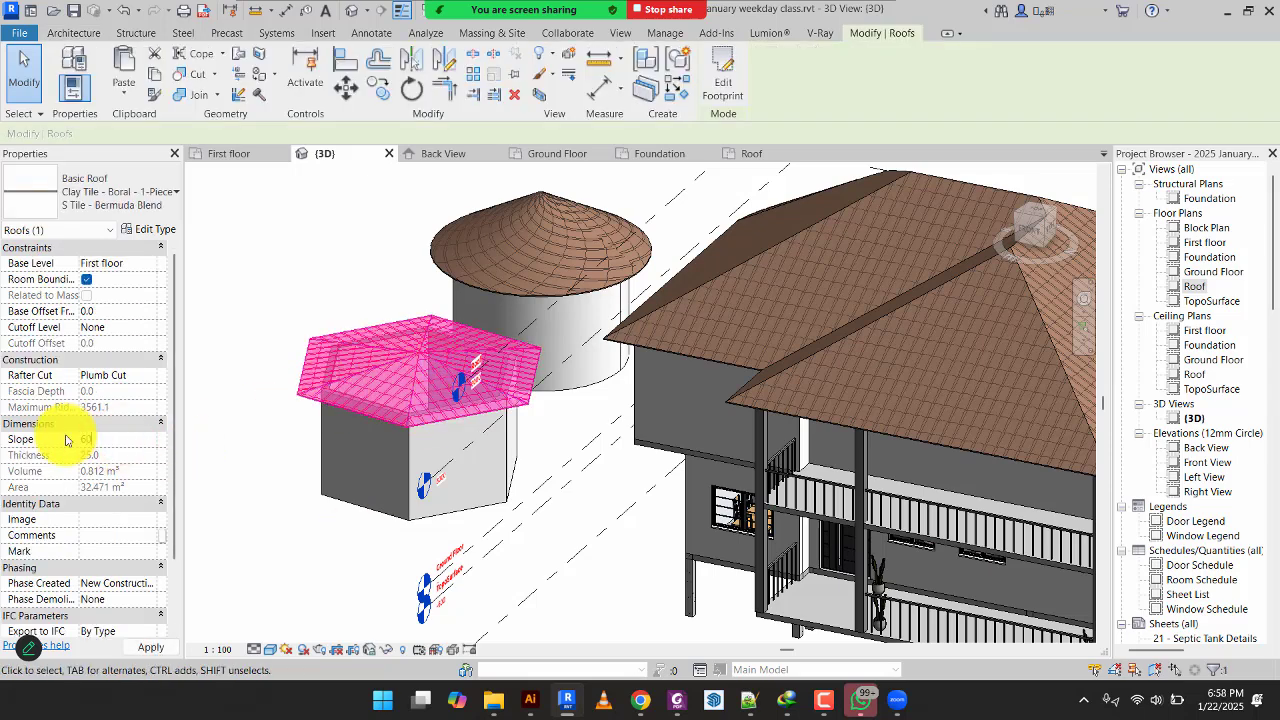
pyautogui.click(298, 566)
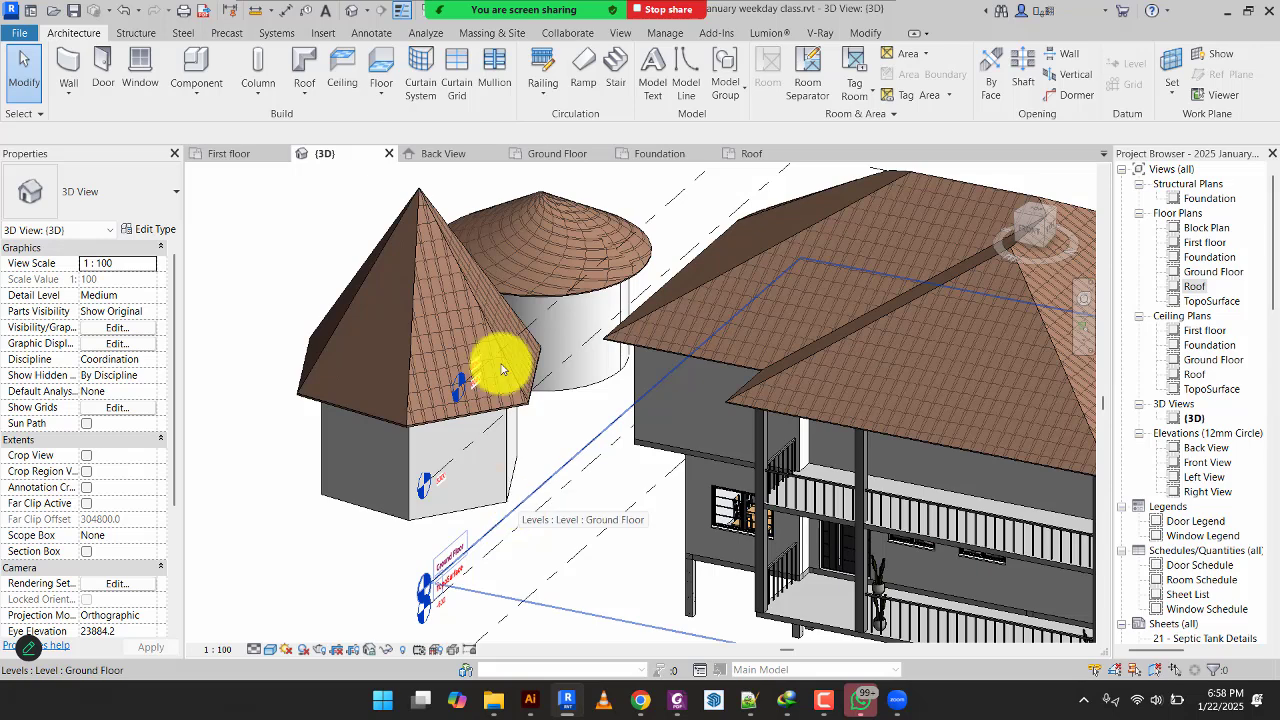
# Set the hexagonal roof's slope to 45°.
pyautogui.click(457, 251)
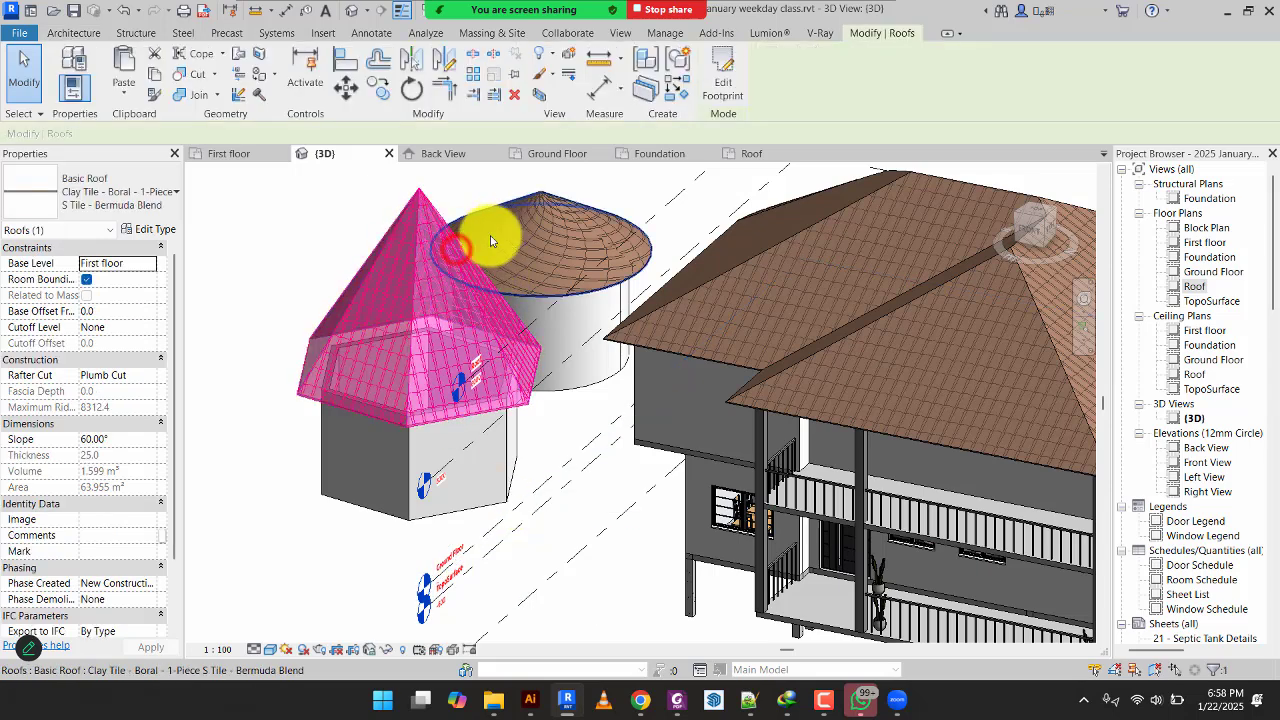
pyautogui.click(115, 439)
pyautogui.write('45')
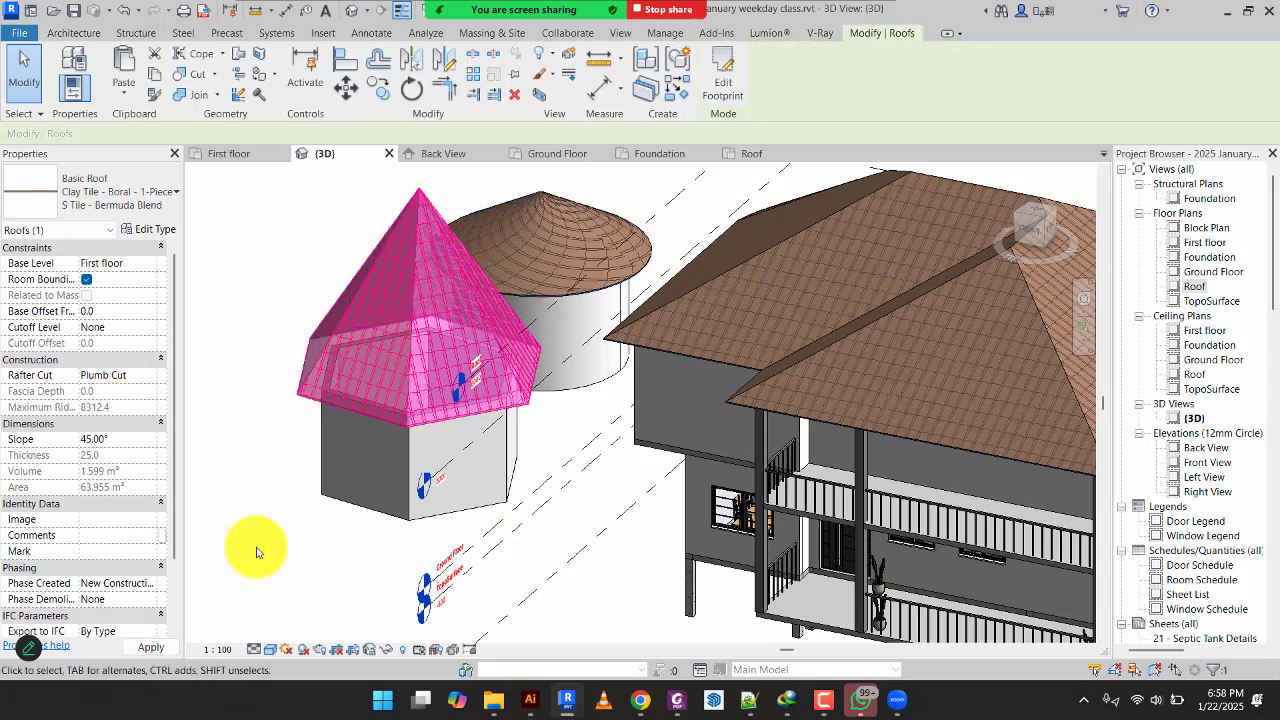
pyautogui.click(257, 540)
# Set the circular roof's slope to 45°.
pyautogui.keyDown('shift'); pyautogui.moveTo(306, 543); pyautogui.dragTo(499, 461, button='middle'); pyautogui.keyUp('shift')
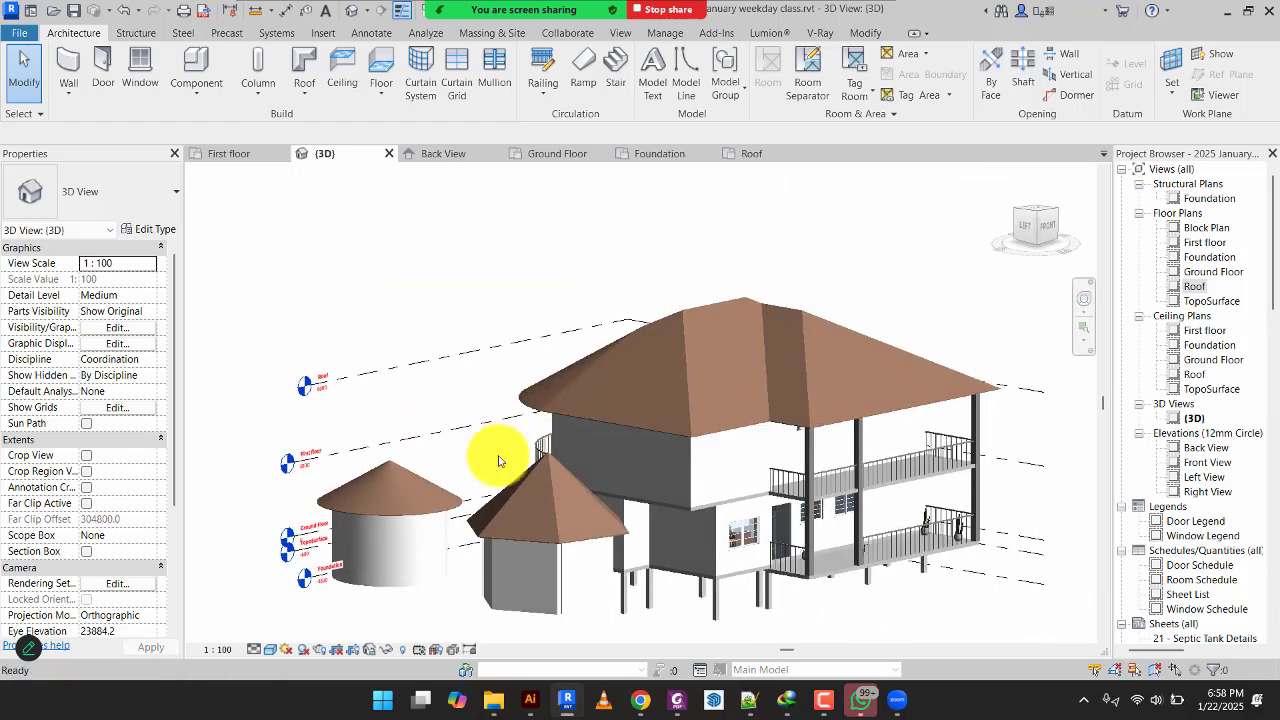
pyautogui.click(373, 459)
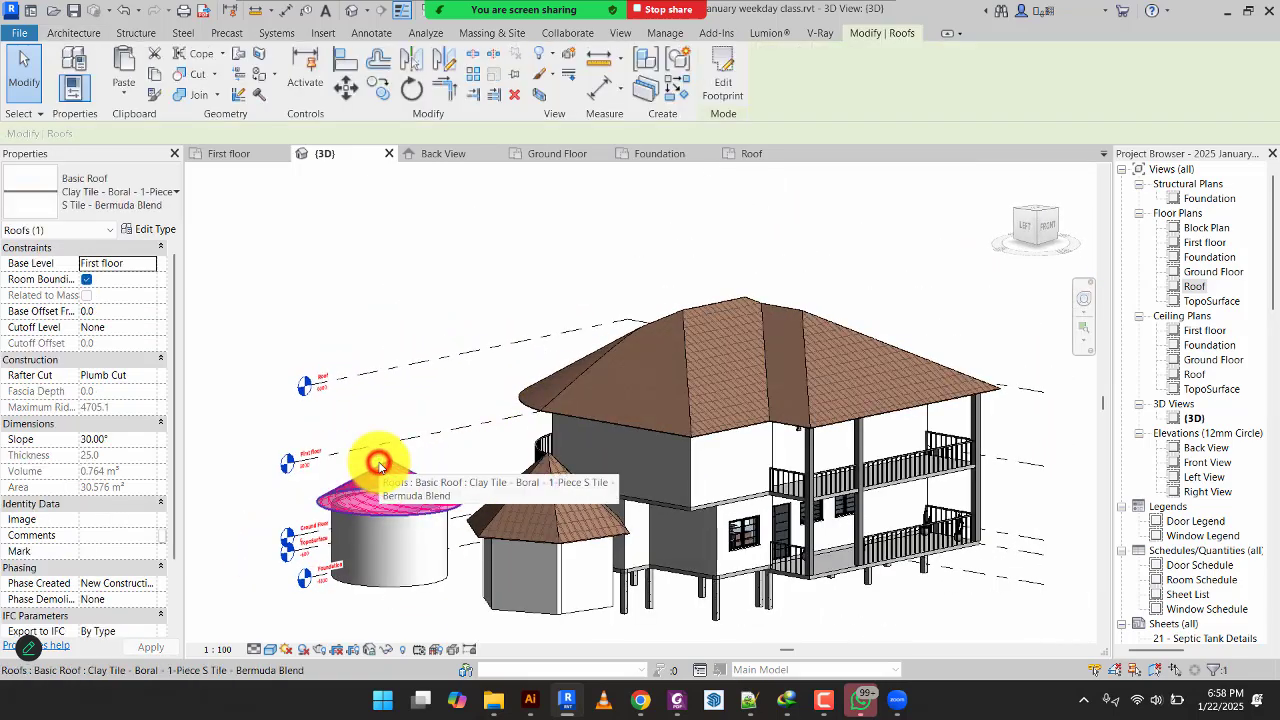
pyautogui.click(113, 443)
pyautogui.write('45')
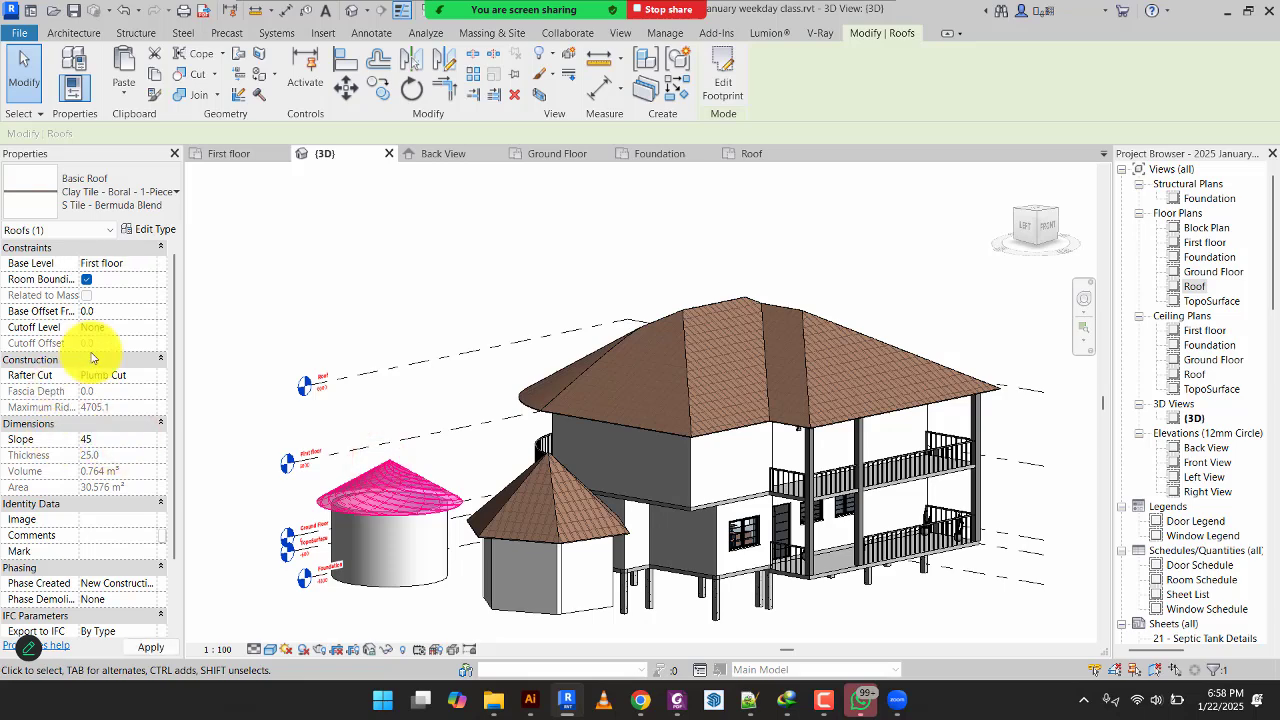
pyautogui.click(367, 264)
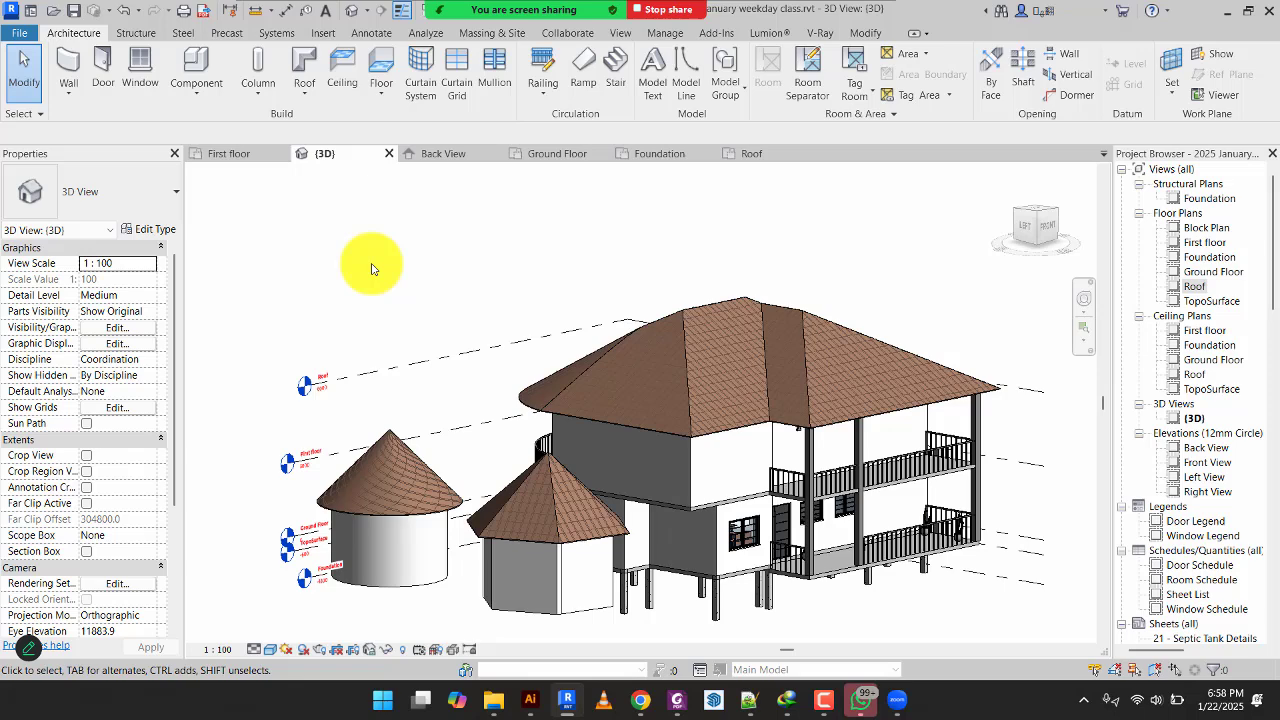
pyautogui.keyDown('shift'); pyautogui.moveTo(471, 429); pyautogui.dragTo(382, 540, button='middle'); pyautogui.keyUp('shift')
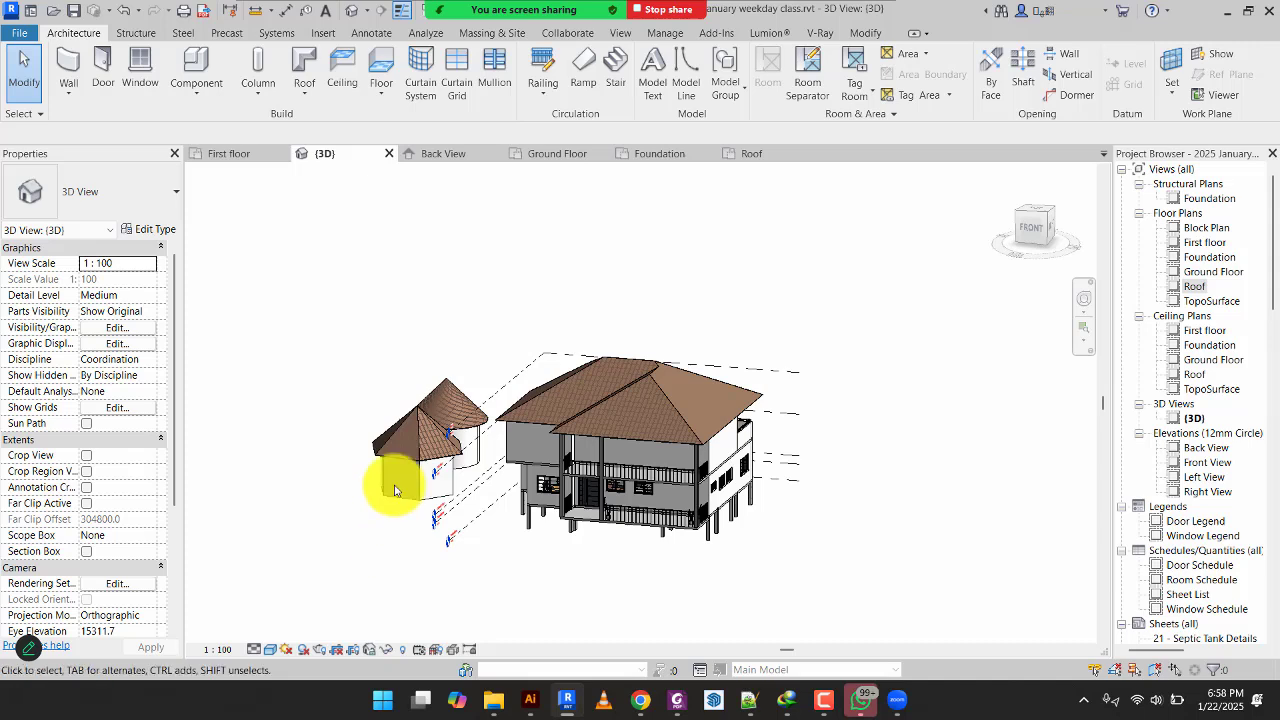
pyautogui.scroll(3, 380, 443)
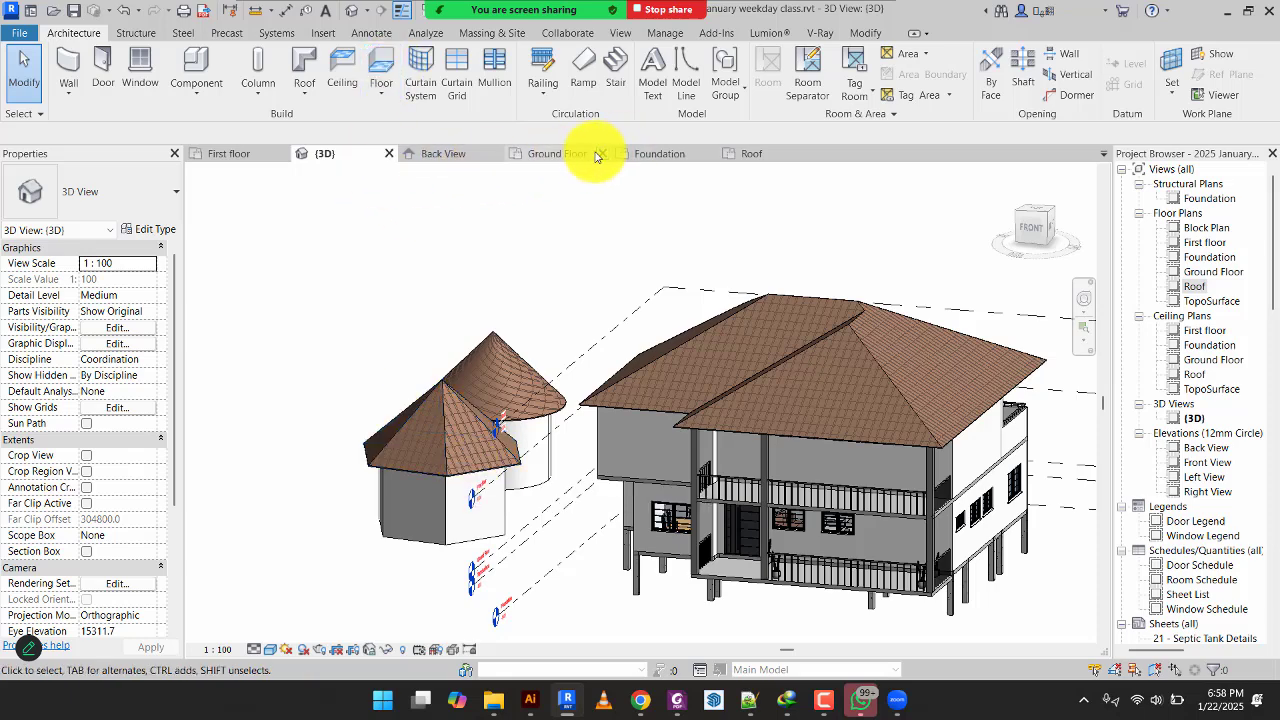
# On the Ground Floor plan, sketch three chained 150 mm plastered walls enclosing a room about 3600 mm long outside the dining room.
pyautogui.click(565, 153)
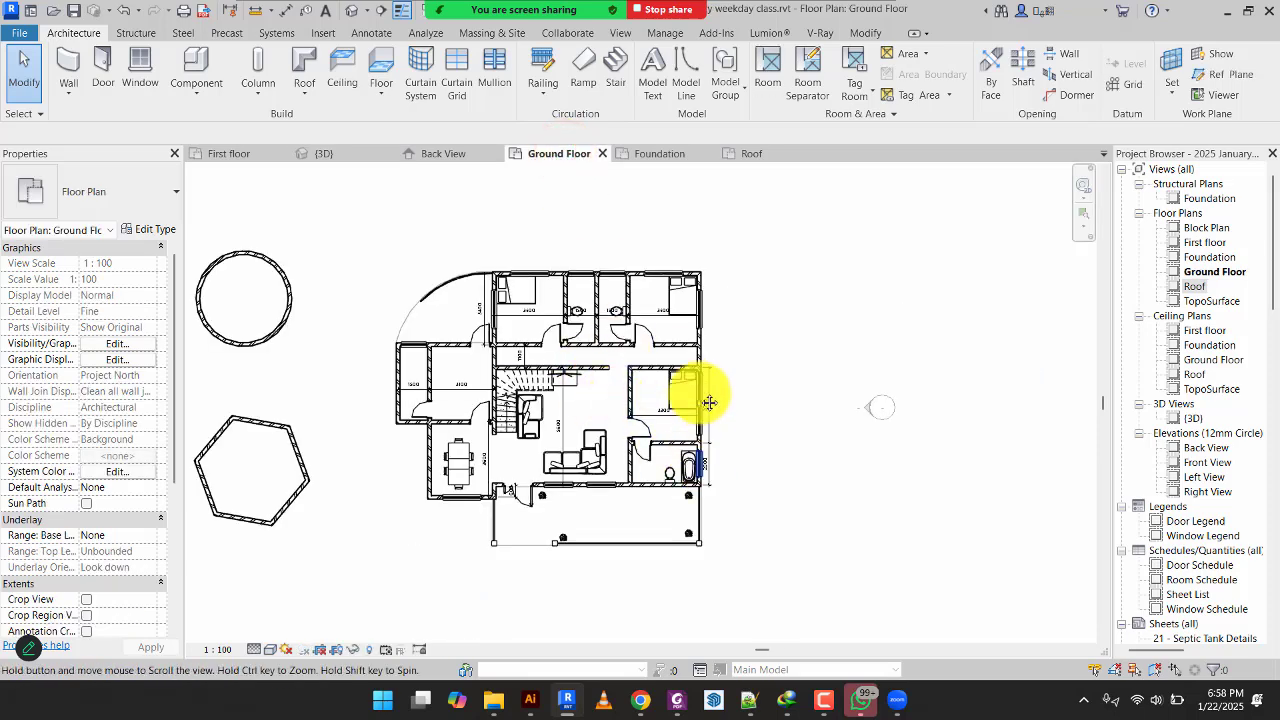
pyautogui.scroll(5, 738, 436)
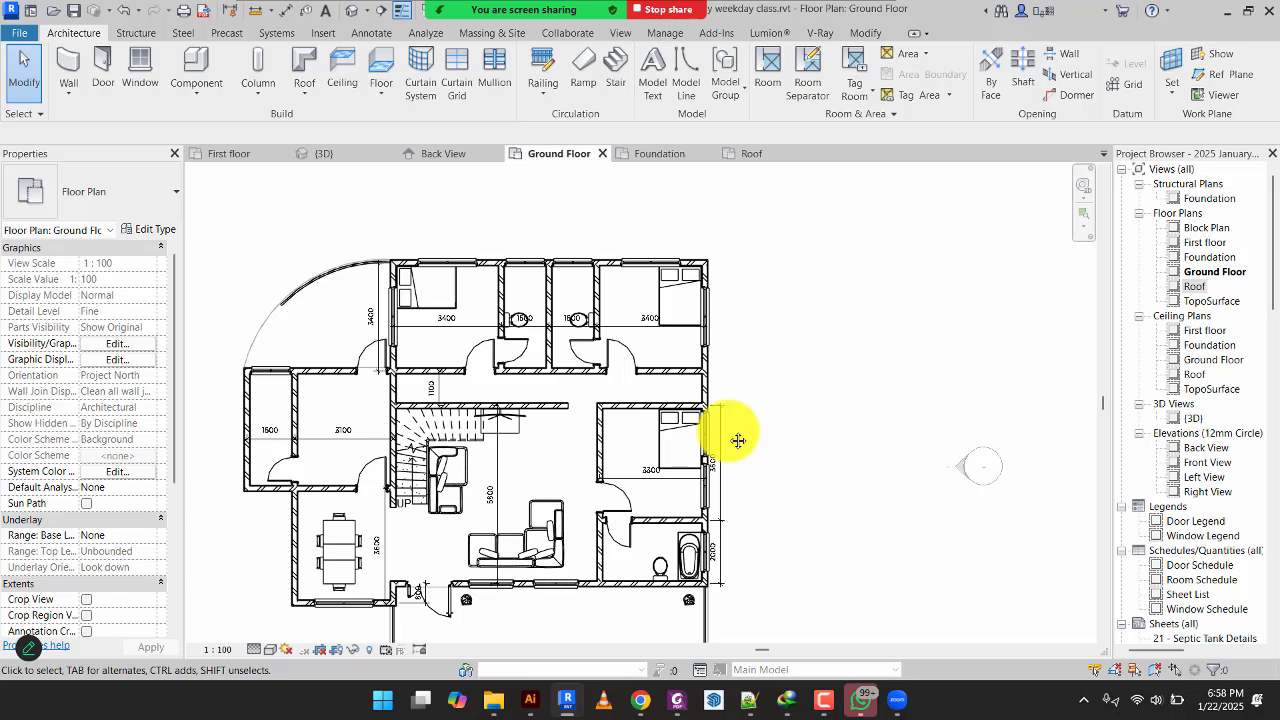
pyautogui.moveTo(583, 430); pyautogui.dragTo(754, 309, button='middle')
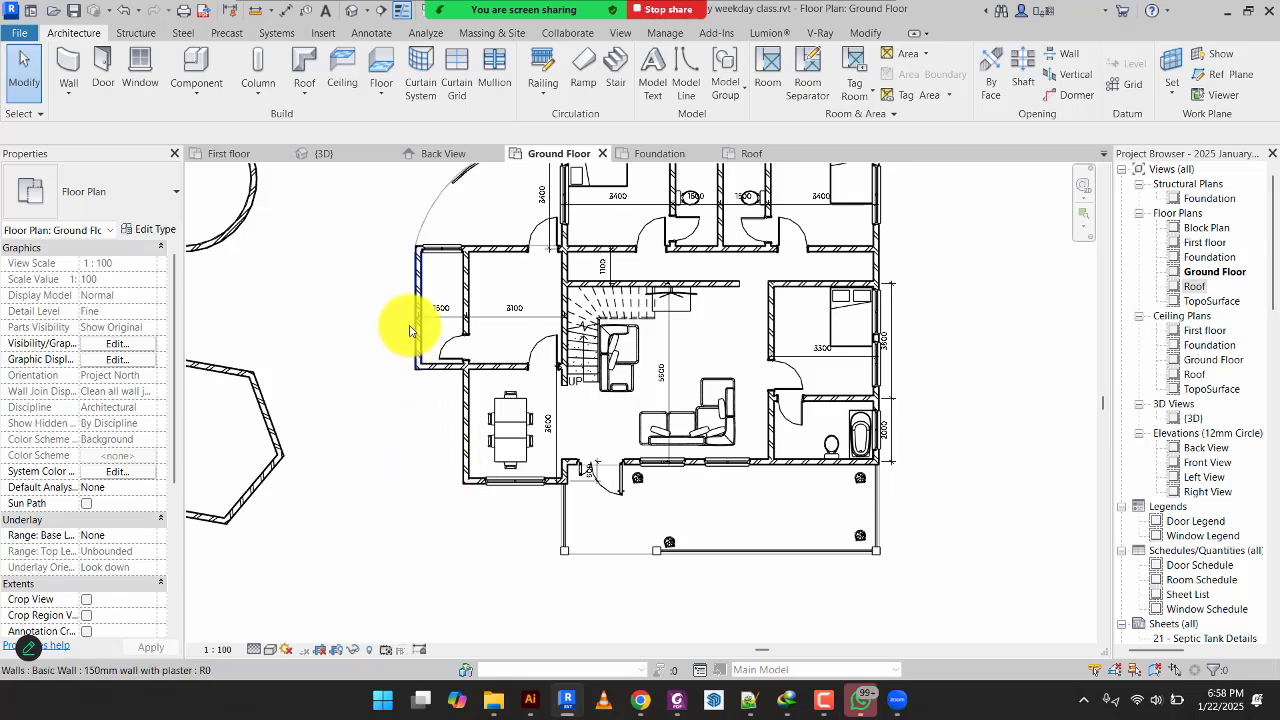
pyautogui.scroll(2, 420, 350)
pyautogui.click(424, 356)
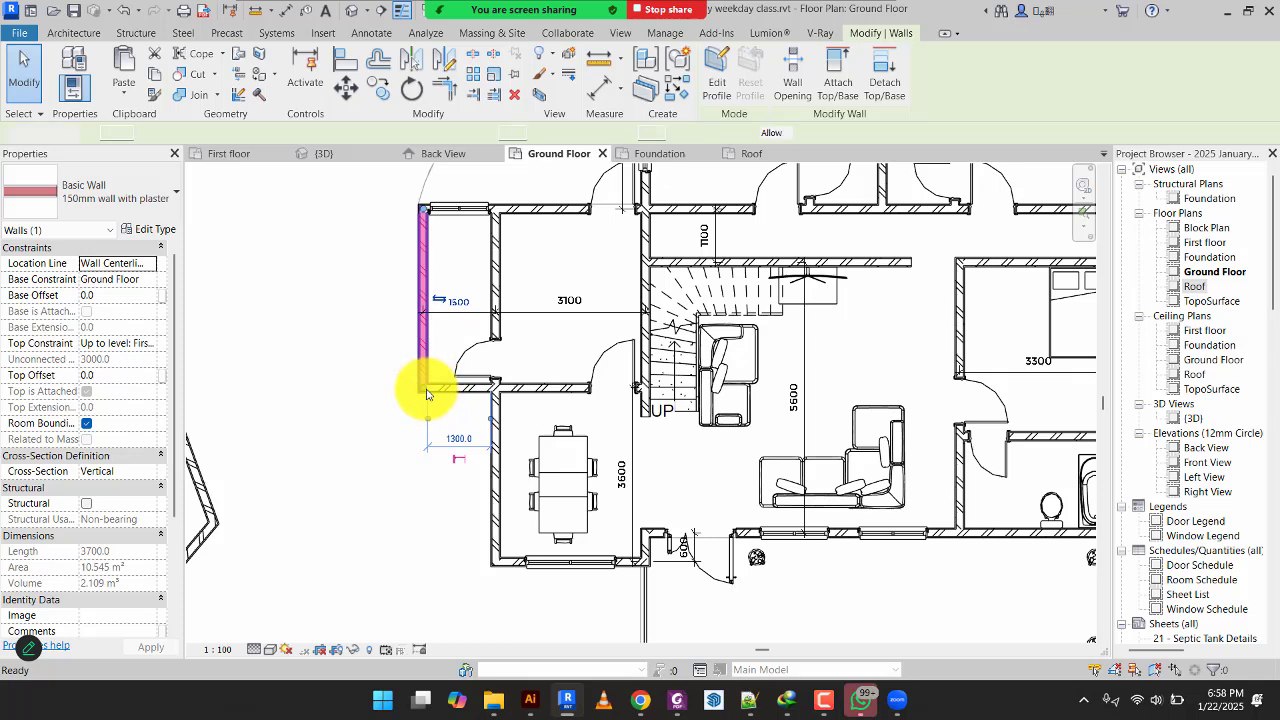
pyautogui.press('w')
pyautogui.press('a')
pyautogui.click(423, 388)
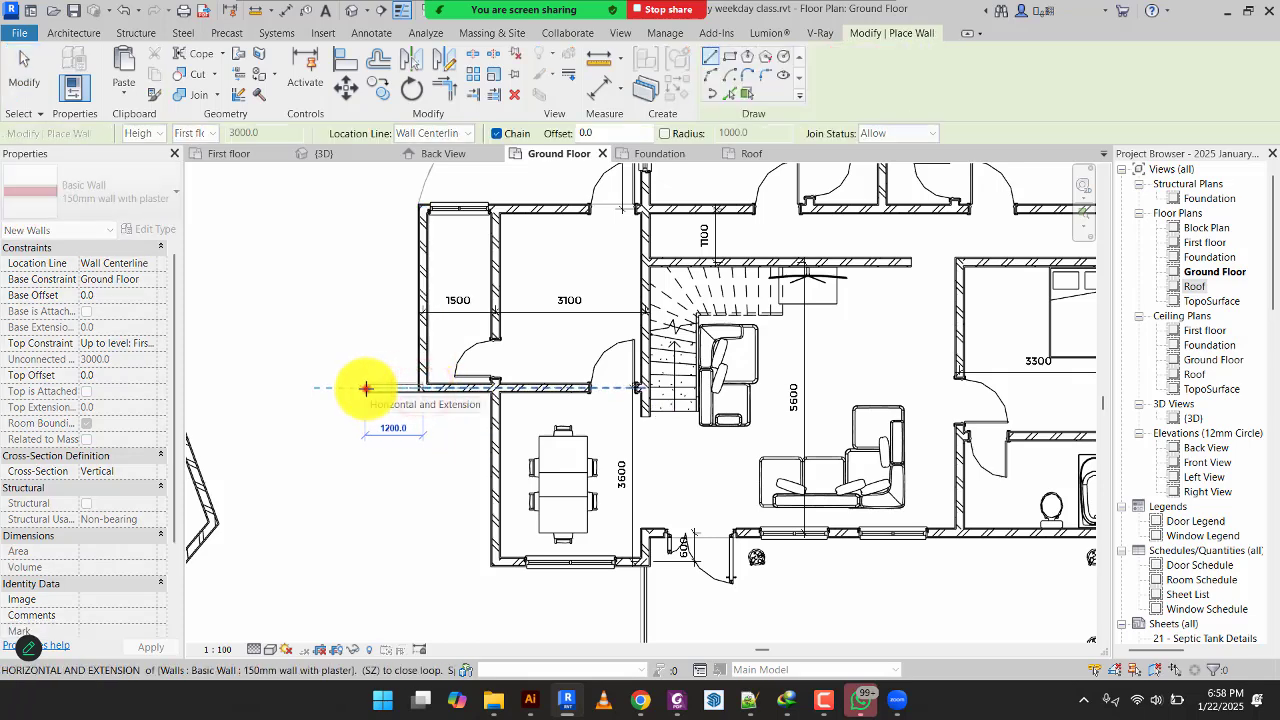
pyautogui.click(366, 388)
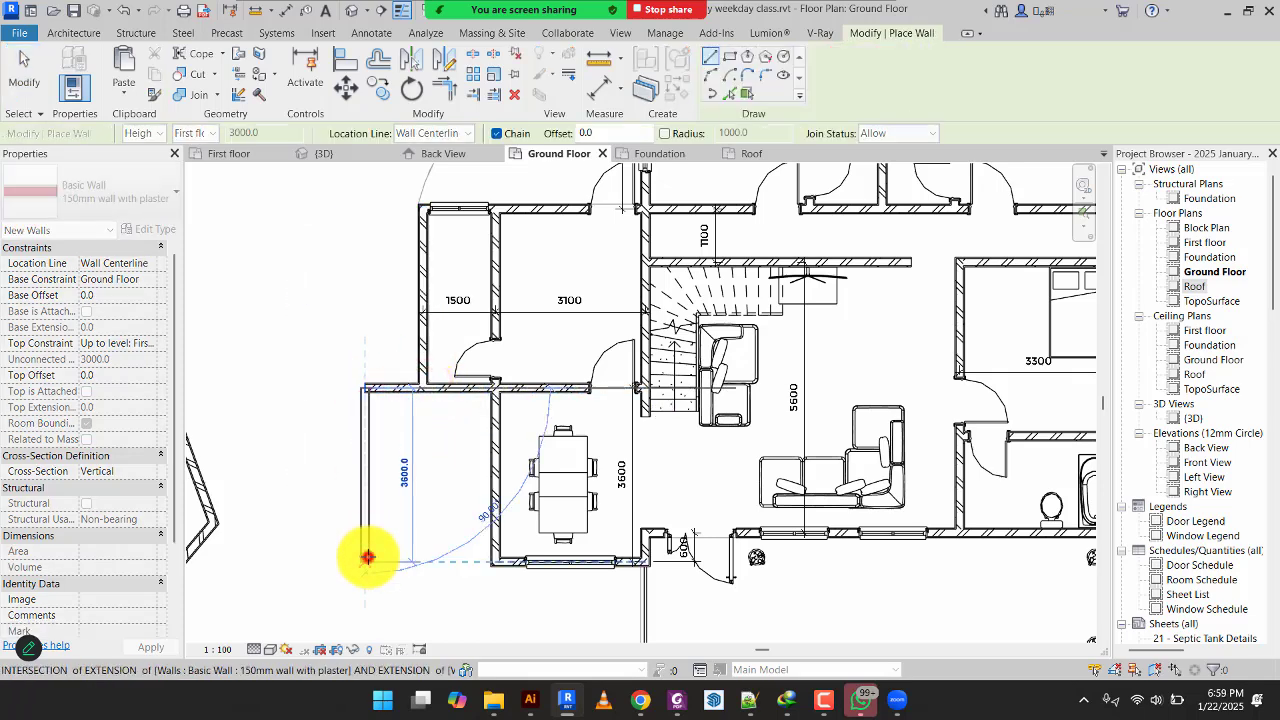
pyautogui.click(368, 557)
pyautogui.click(495, 558)
pyautogui.press('Escape')
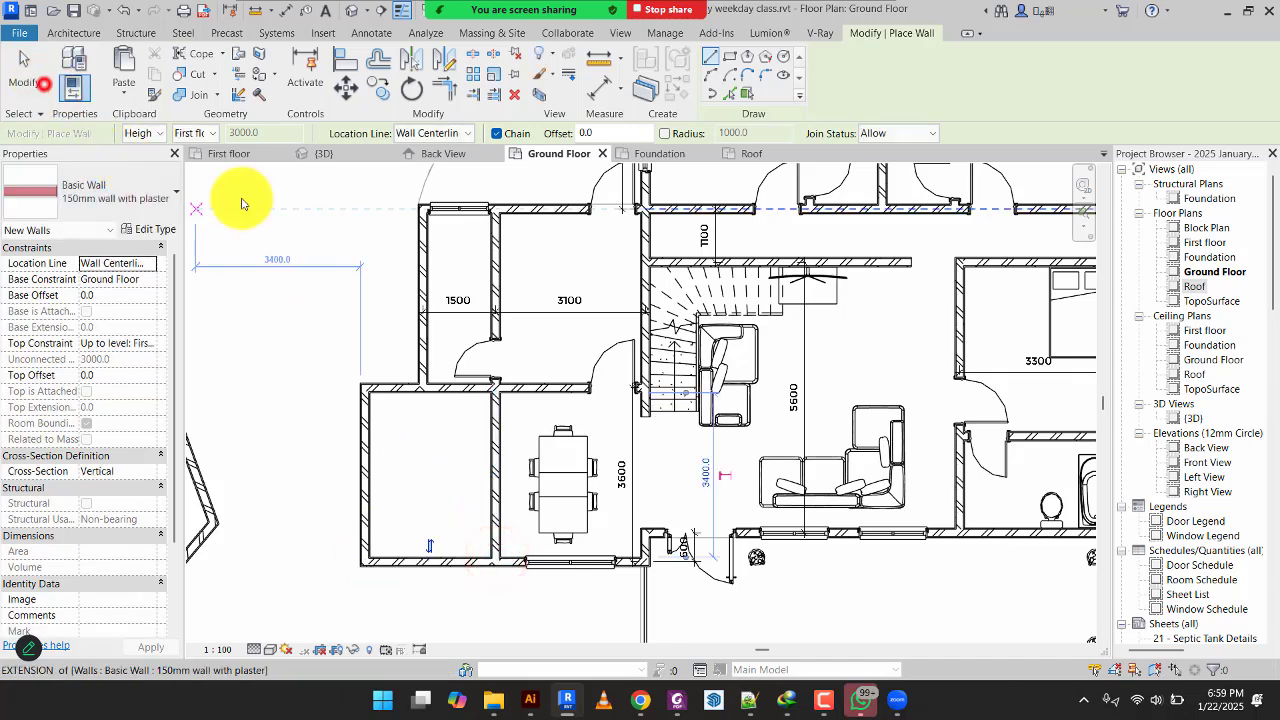
pyautogui.click(20, 80)
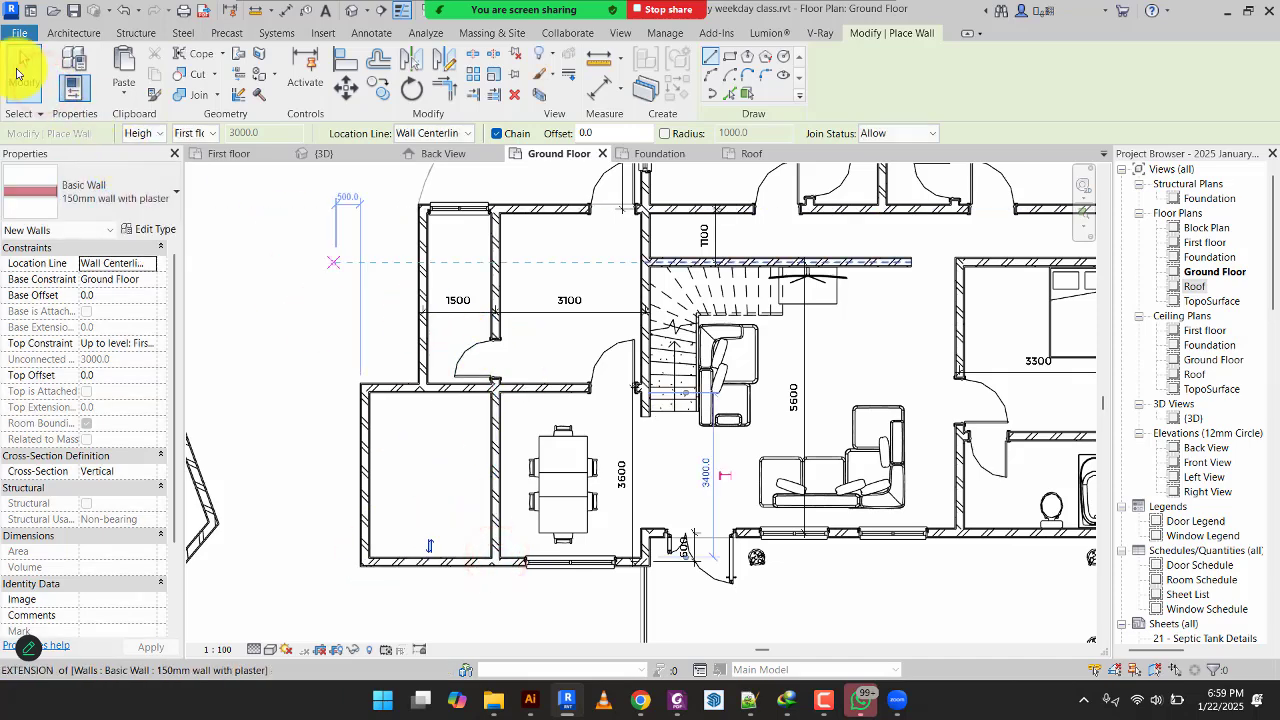
# Place another 750*2100 interior door, matching the store's door, in the new ground-floor room's short wall beside the store.
pyautogui.click(456, 358)
pyautogui.press('c')
pyautogui.press('s')
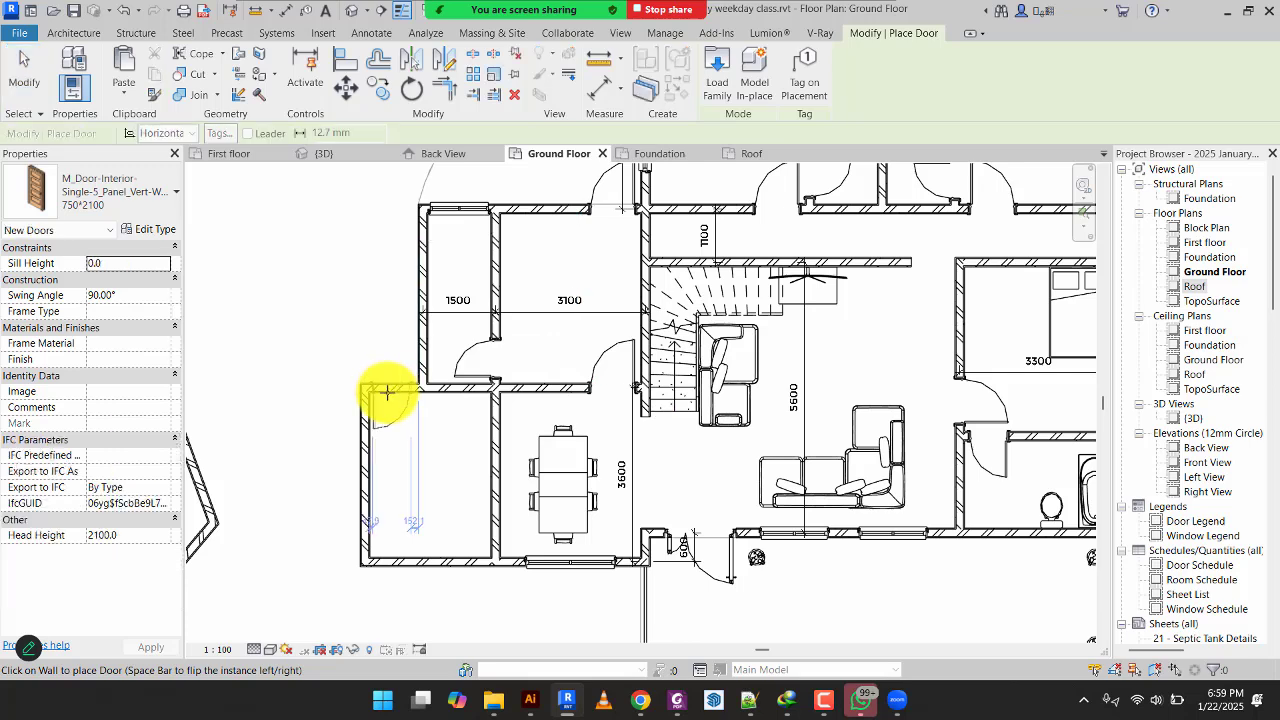
pyautogui.click(387, 392)
pyautogui.click(17, 75)
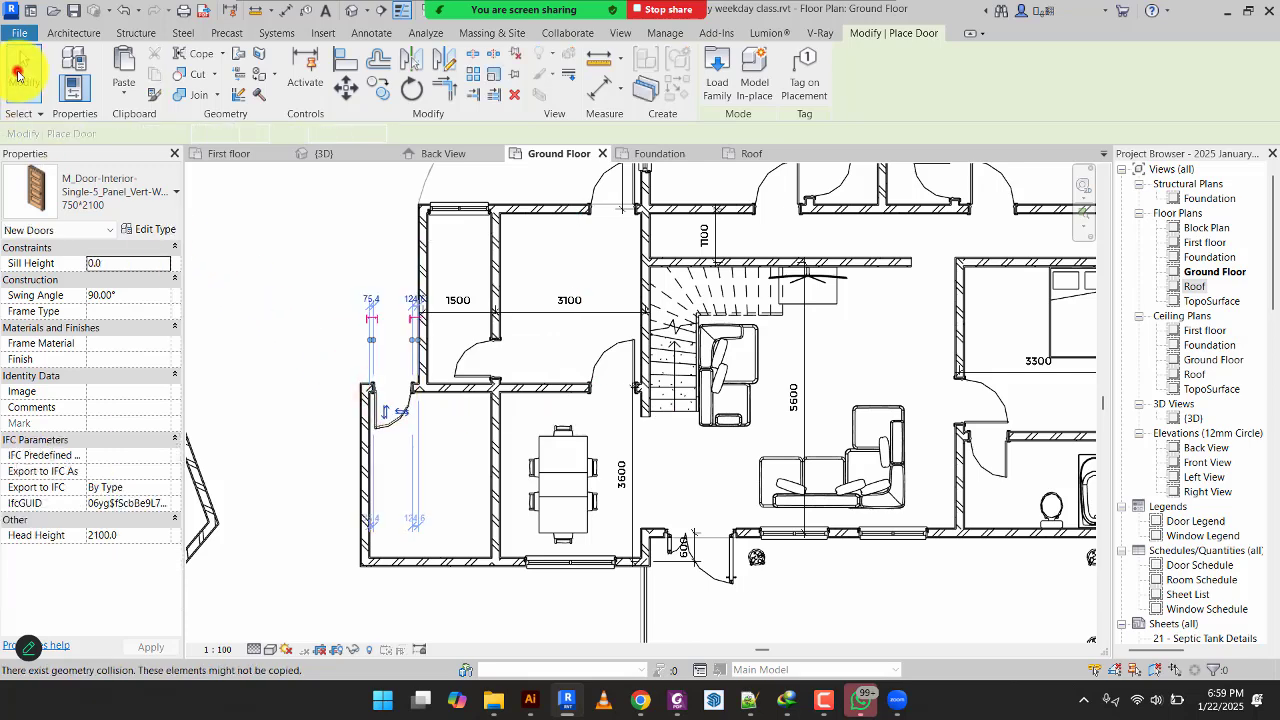
pyautogui.click(390, 413)
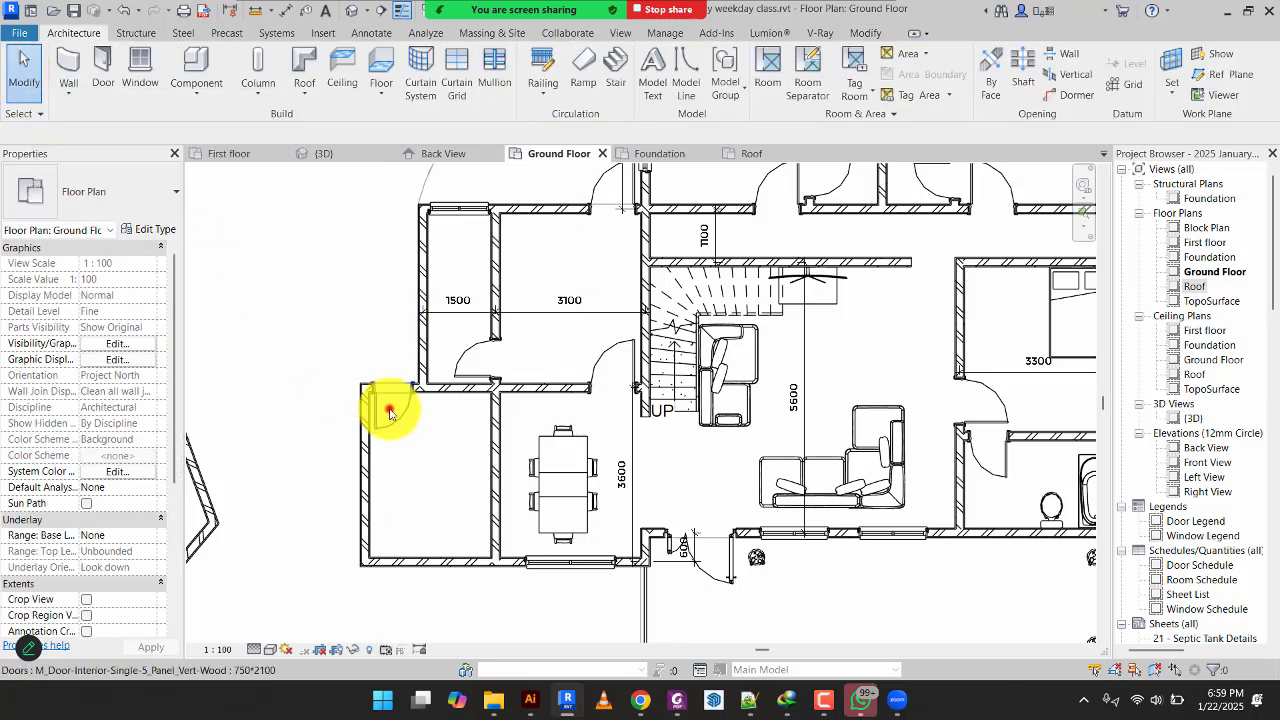
pyautogui.click(290, 267)
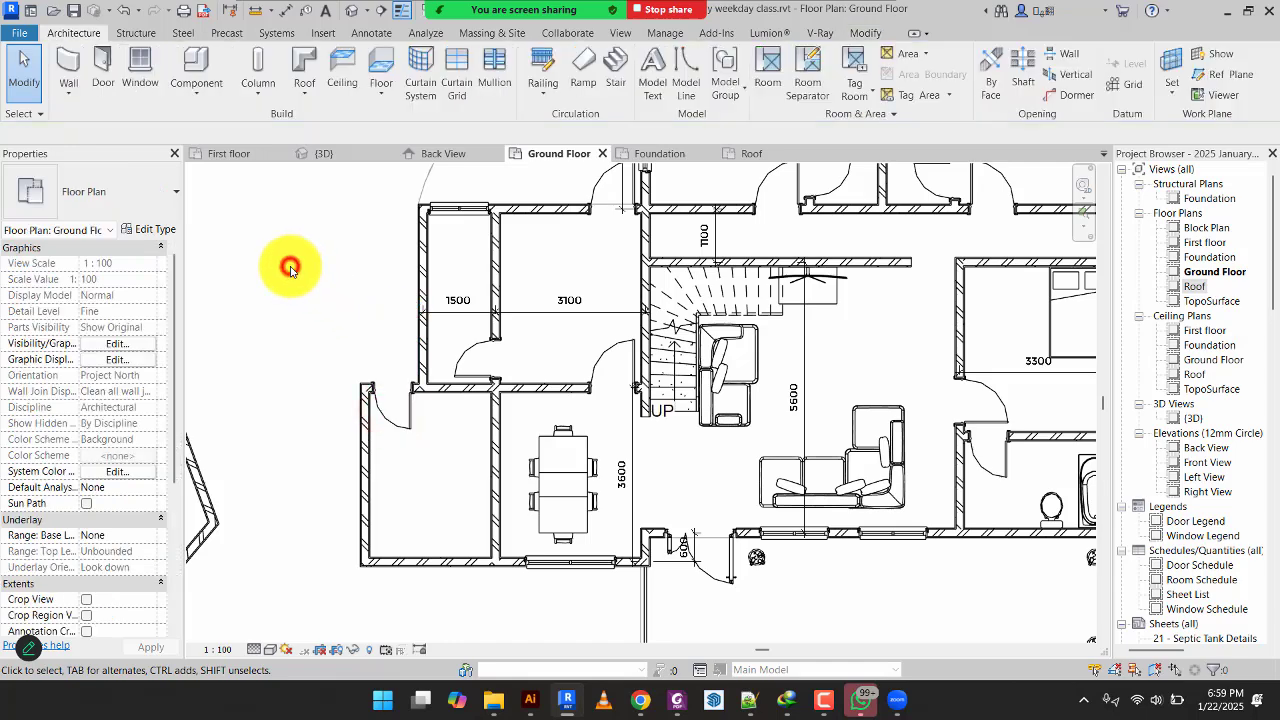
pyautogui.click(322, 153)
pyautogui.keyDown('shift'); pyautogui.moveTo(471, 429); pyautogui.dragTo(702, 567, button='middle'); pyautogui.keyUp('shift')
pyautogui.scroll(5, 592, 536)
pyautogui.scroll(-3, 591, 520)
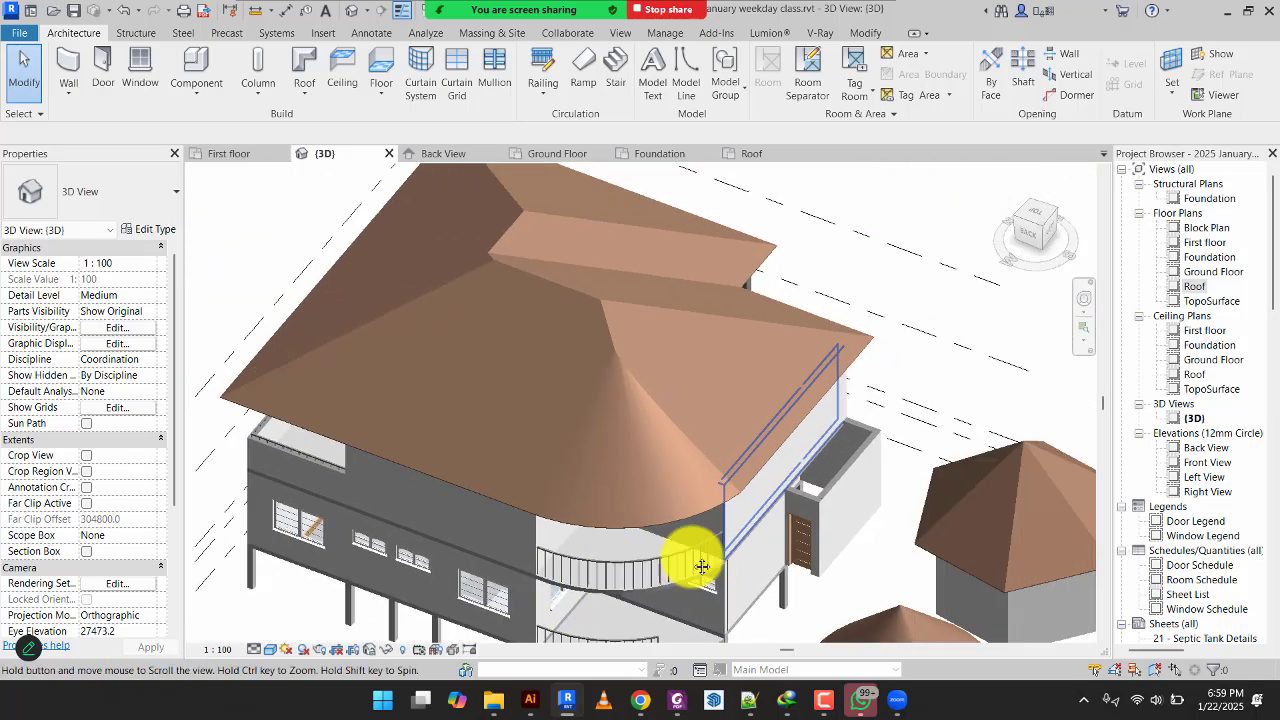
pyautogui.scroll(4, 730, 545)
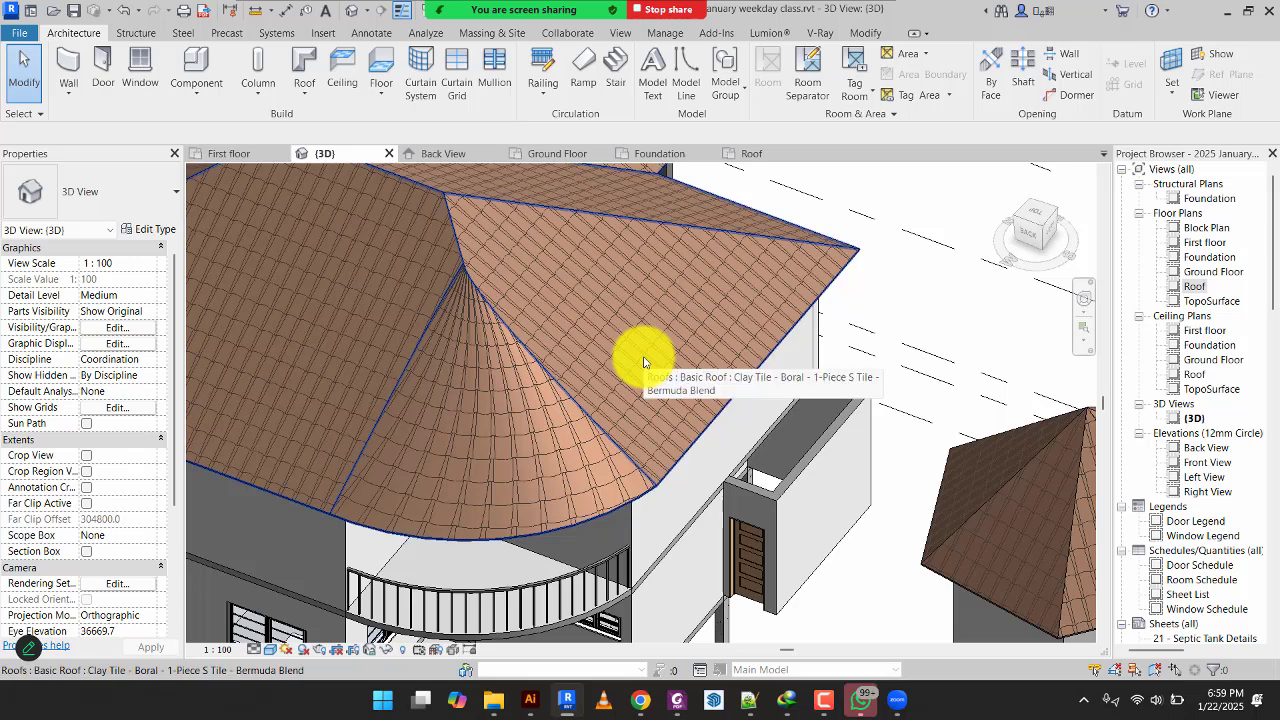
# Start a footprint roof on First floor, picking slope-defining boundary lines with a 200 mm offset from the extension's outer walls and the house wall.
pyautogui.click(245, 153)
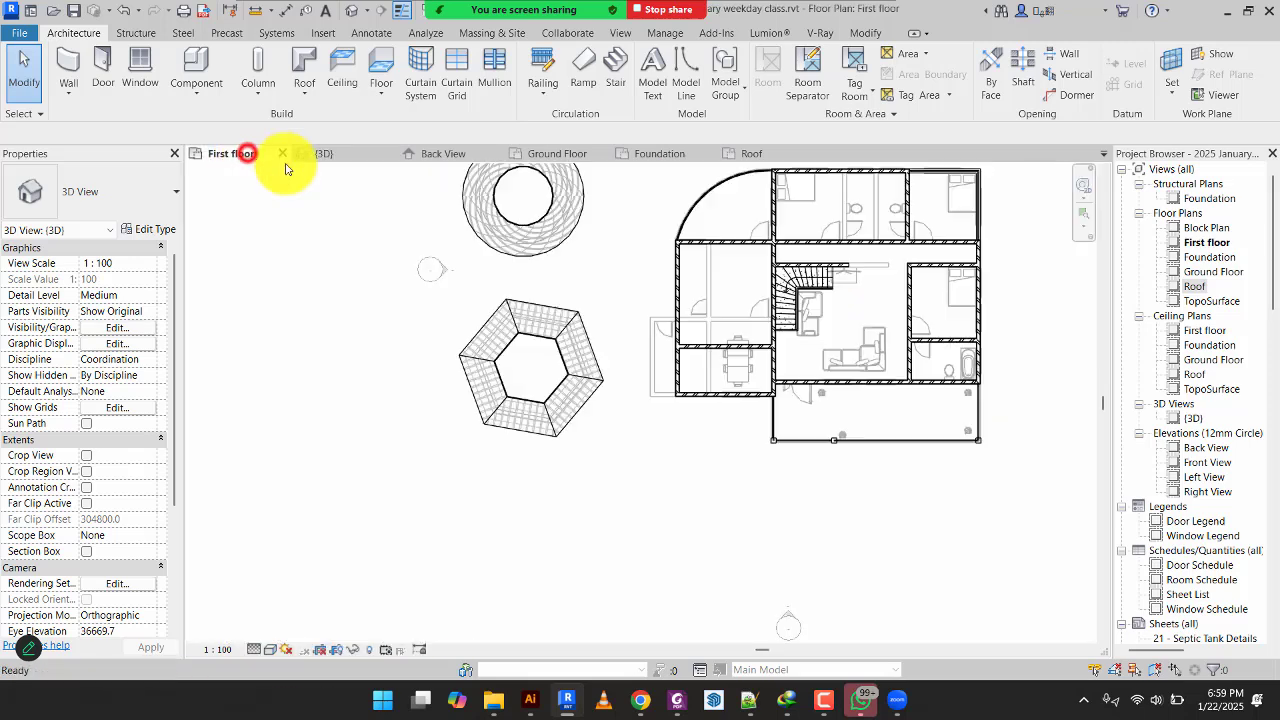
pyautogui.scroll(5, 634, 329)
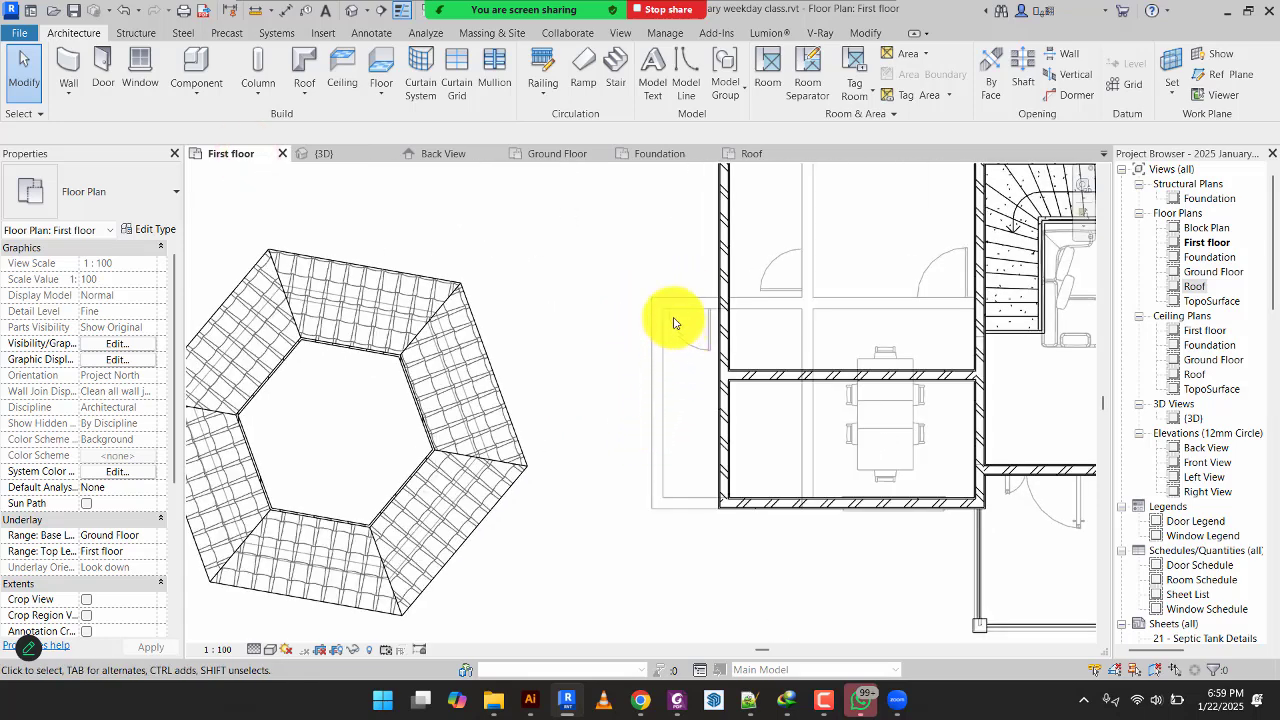
pyautogui.scroll(-4, 649, 388)
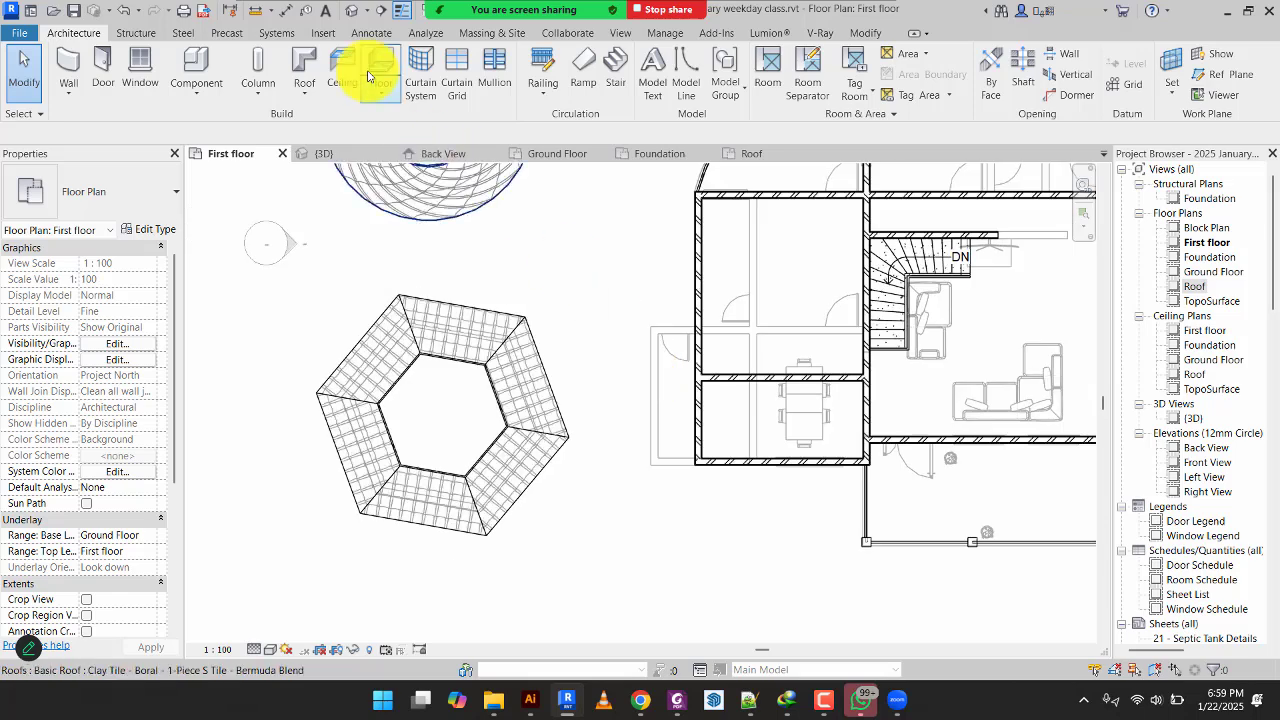
pyautogui.click(293, 62)
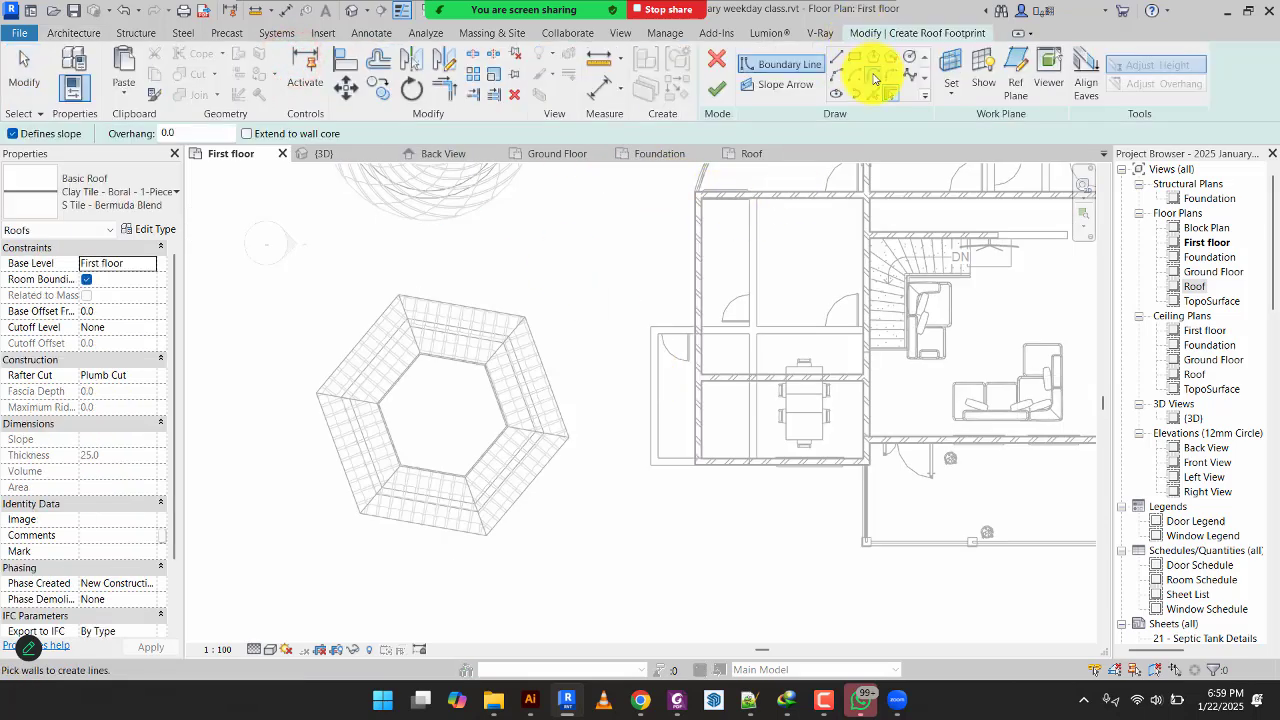
pyautogui.click(876, 94)
pyautogui.click(187, 133)
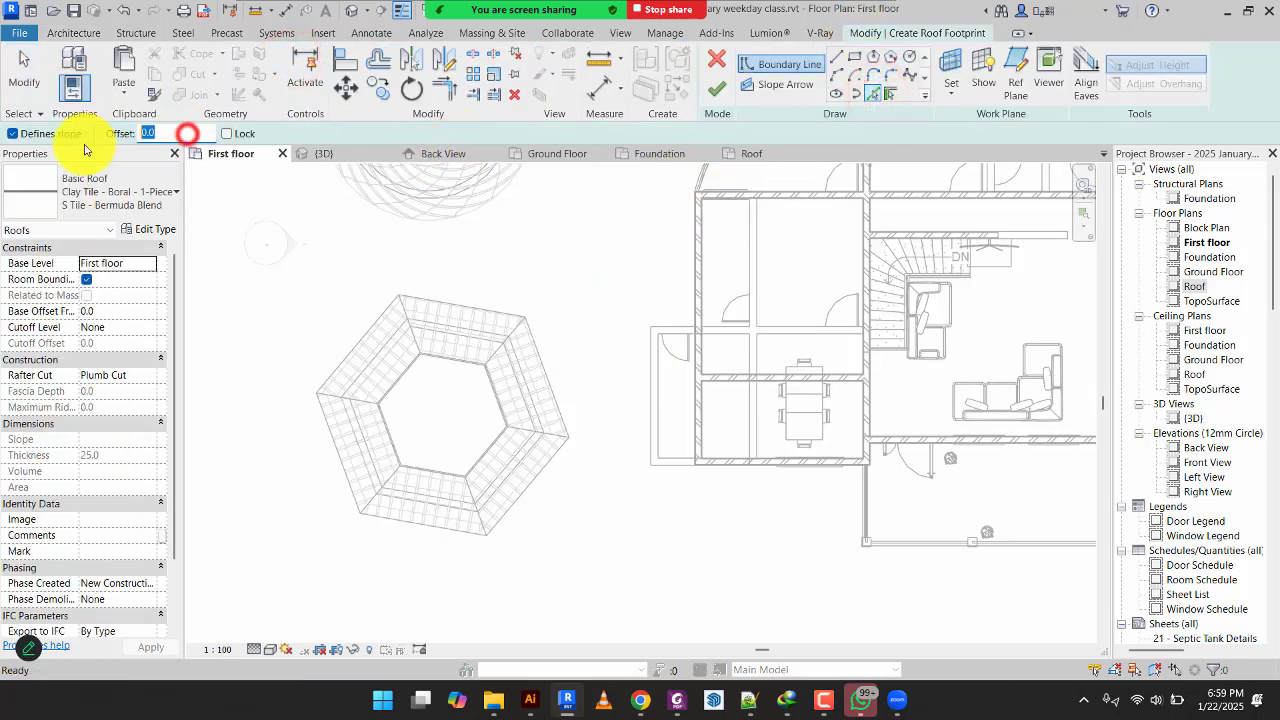
pyautogui.write('200')
pyautogui.scroll(3, 670, 310)
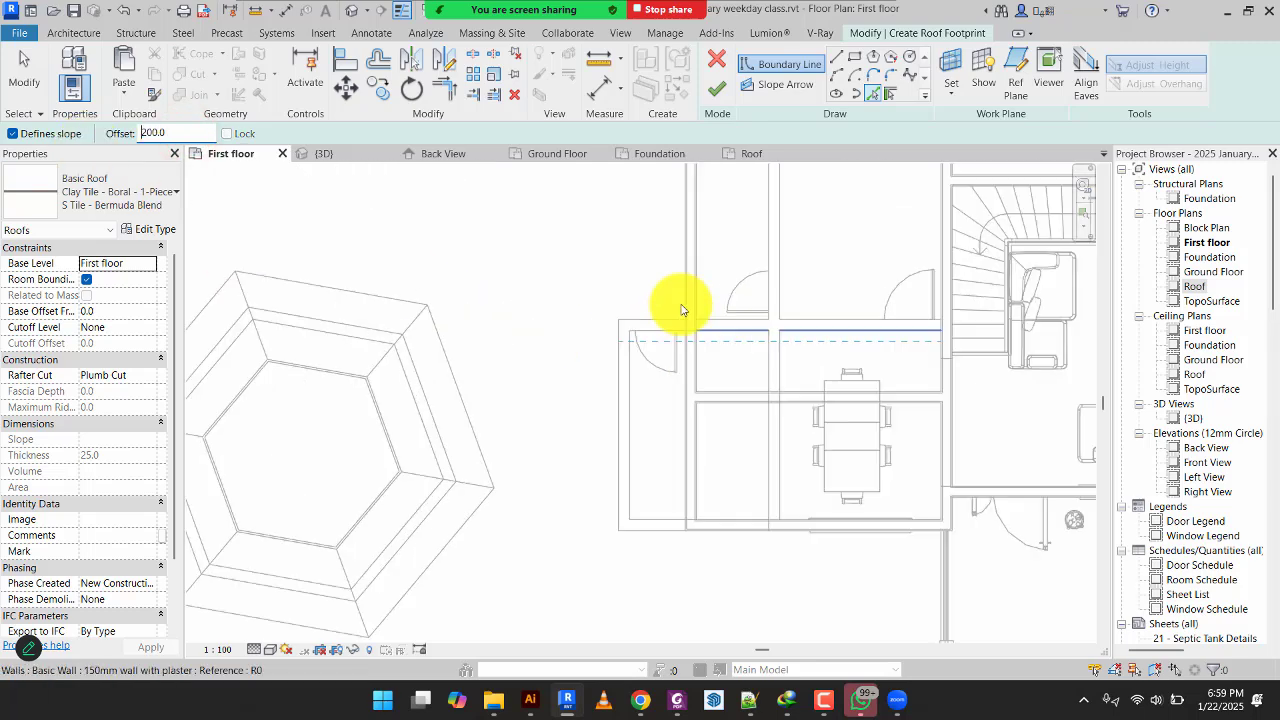
pyautogui.click(632, 318)
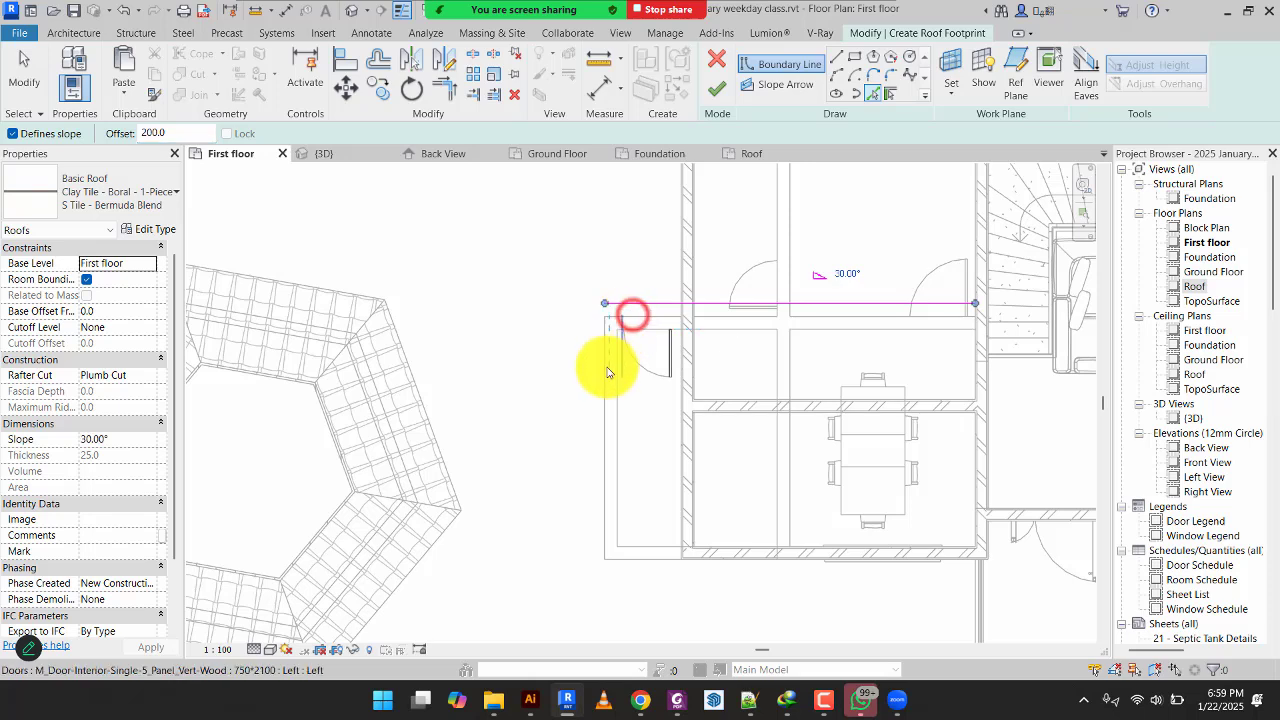
pyautogui.click(606, 370)
pyautogui.click(651, 563)
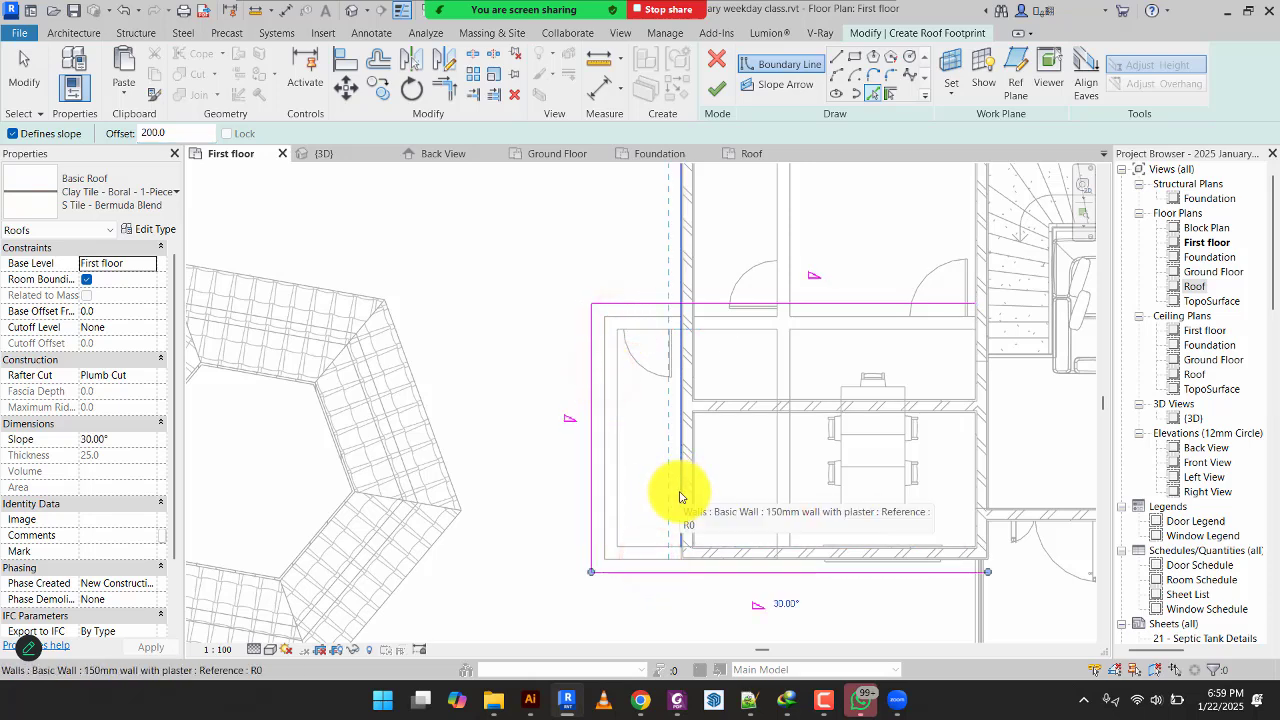
pyautogui.click(684, 497)
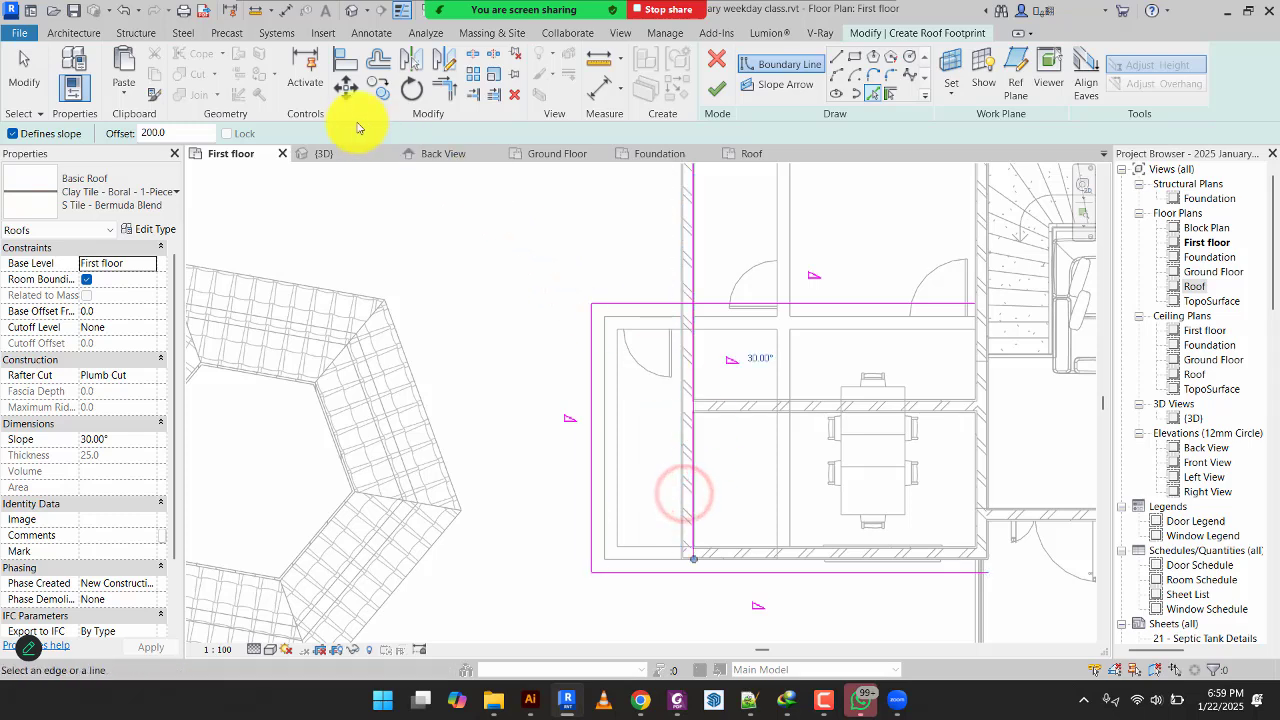
# Trim the two long roof boundary lines to the line along the house wall, closing the footprint into a rectangle.
pyautogui.click(457, 97)
pyautogui.click(660, 303)
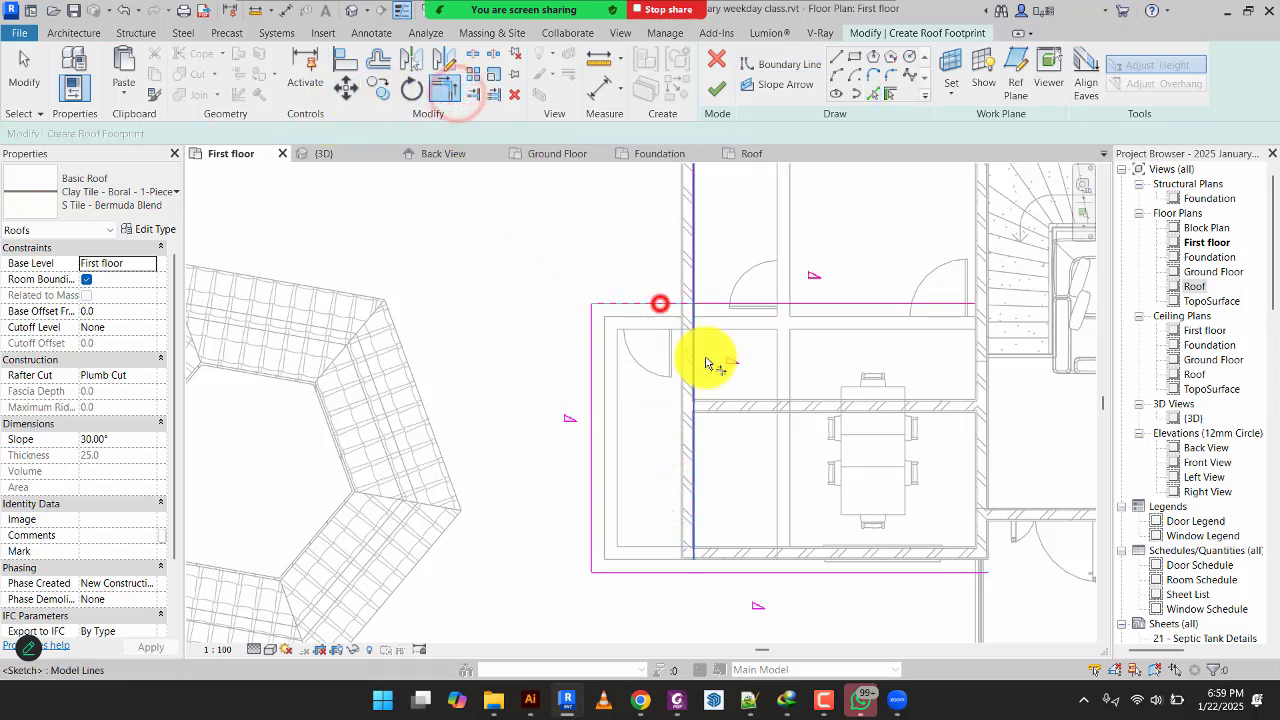
pyautogui.click(695, 366)
pyautogui.click(670, 570)
pyautogui.click(688, 522)
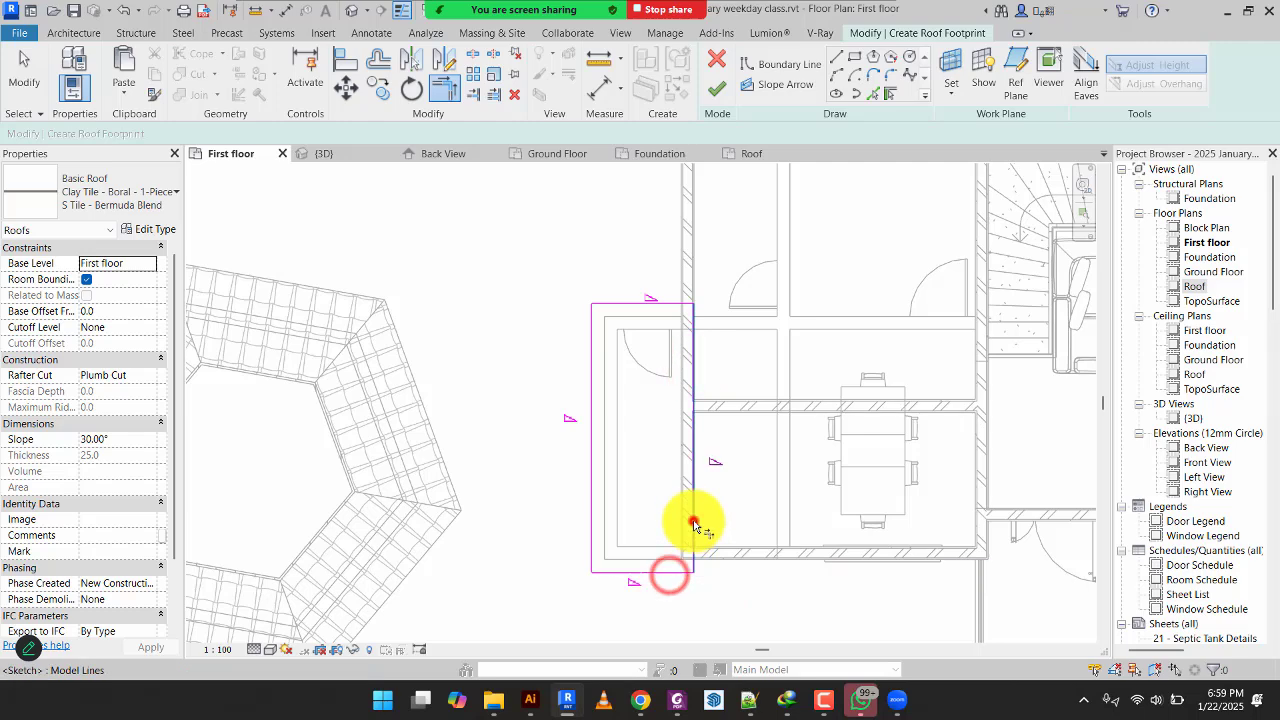
pyautogui.scroll(-2, 645, 488)
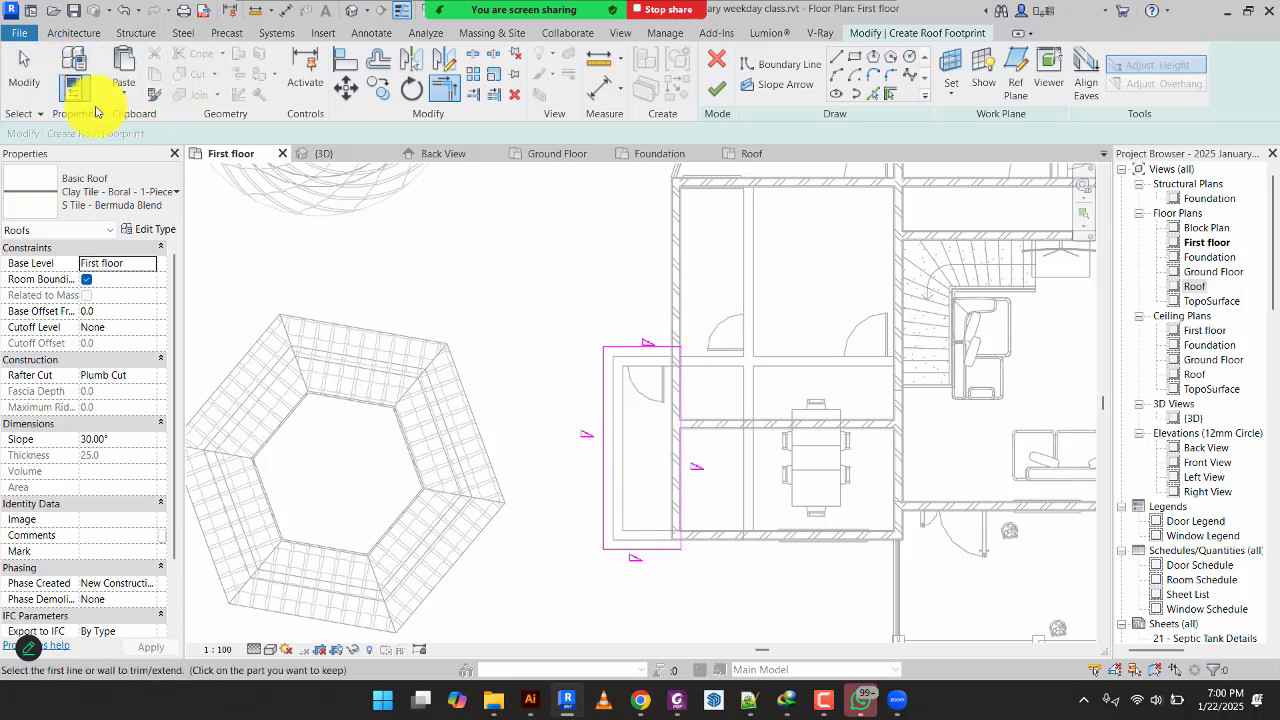
# Move the roof boundary line along the house wall onto that wall's outer face.
pyautogui.click(29, 68)
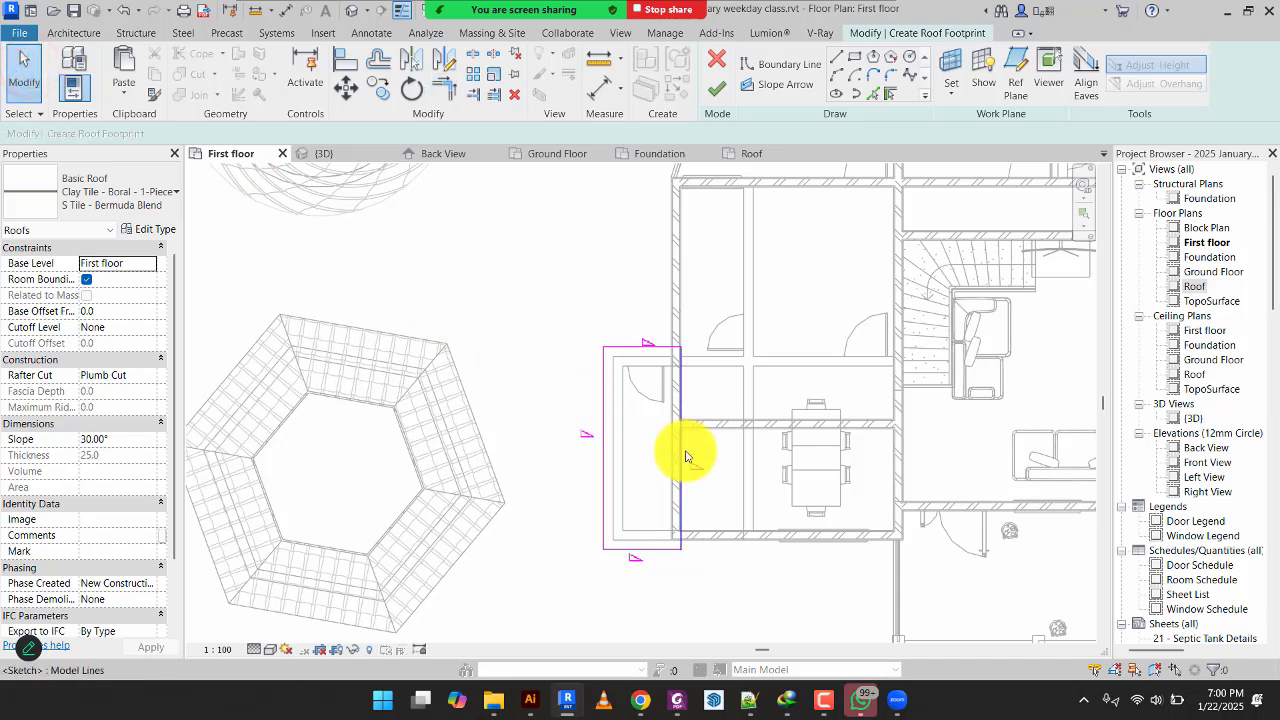
pyautogui.scroll(3, 676, 430)
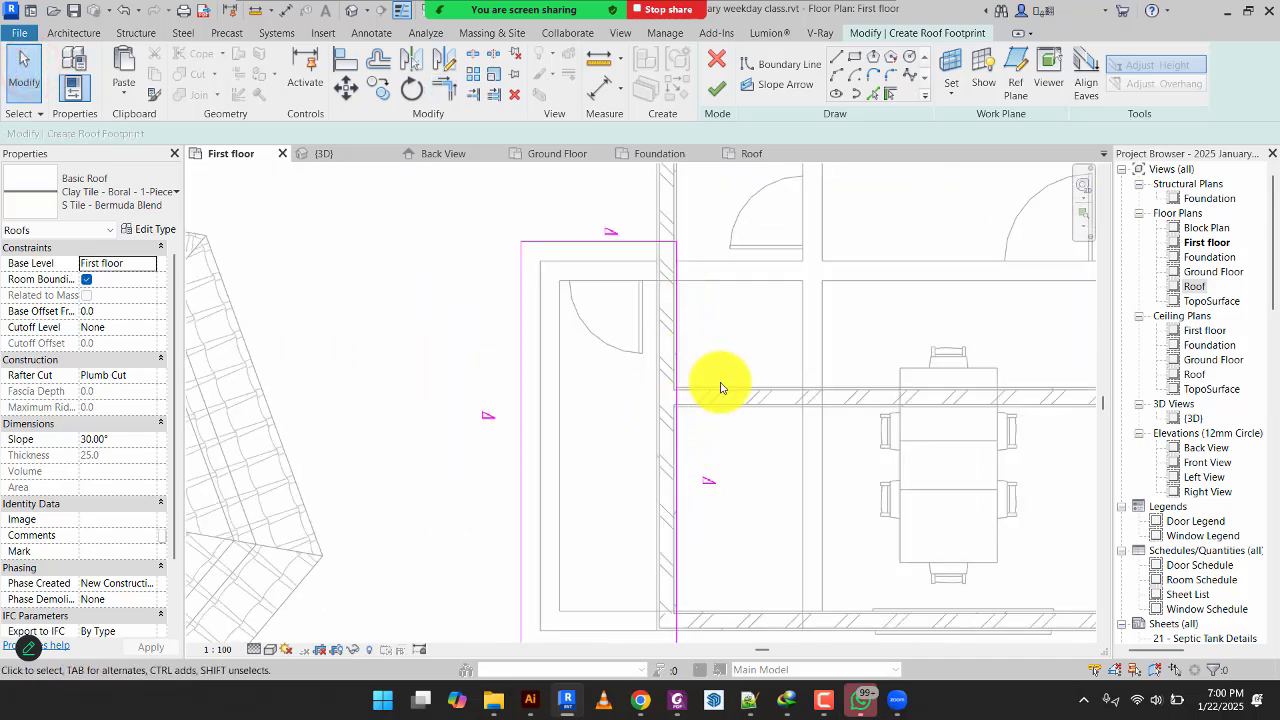
pyautogui.moveTo(679, 414)
pyautogui.mouseDown()
pyautogui.moveTo(643, 423)
pyautogui.moveTo(655, 420)
pyautogui.mouseUp()
pyautogui.click(424, 340)
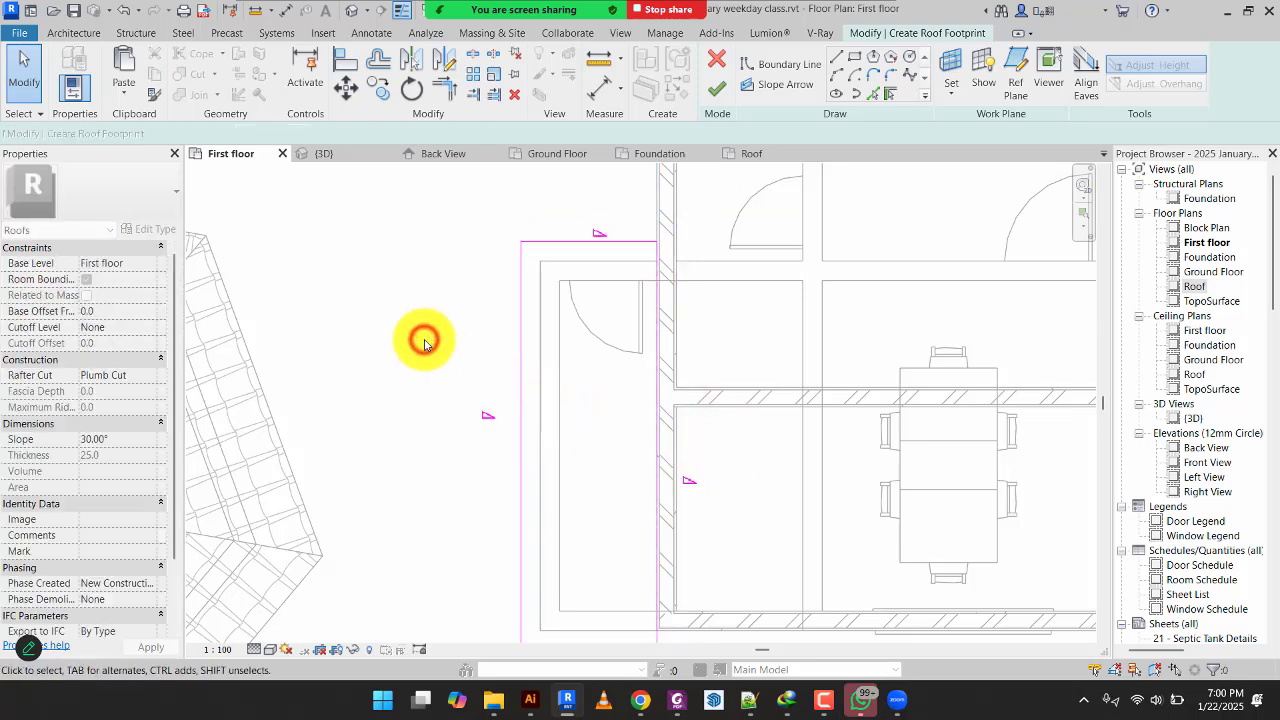
# Finish the extension's roof footprint sketch and inspect the hipped roof against the house wall in 3D.
pyautogui.scroll(-1, 424, 340)
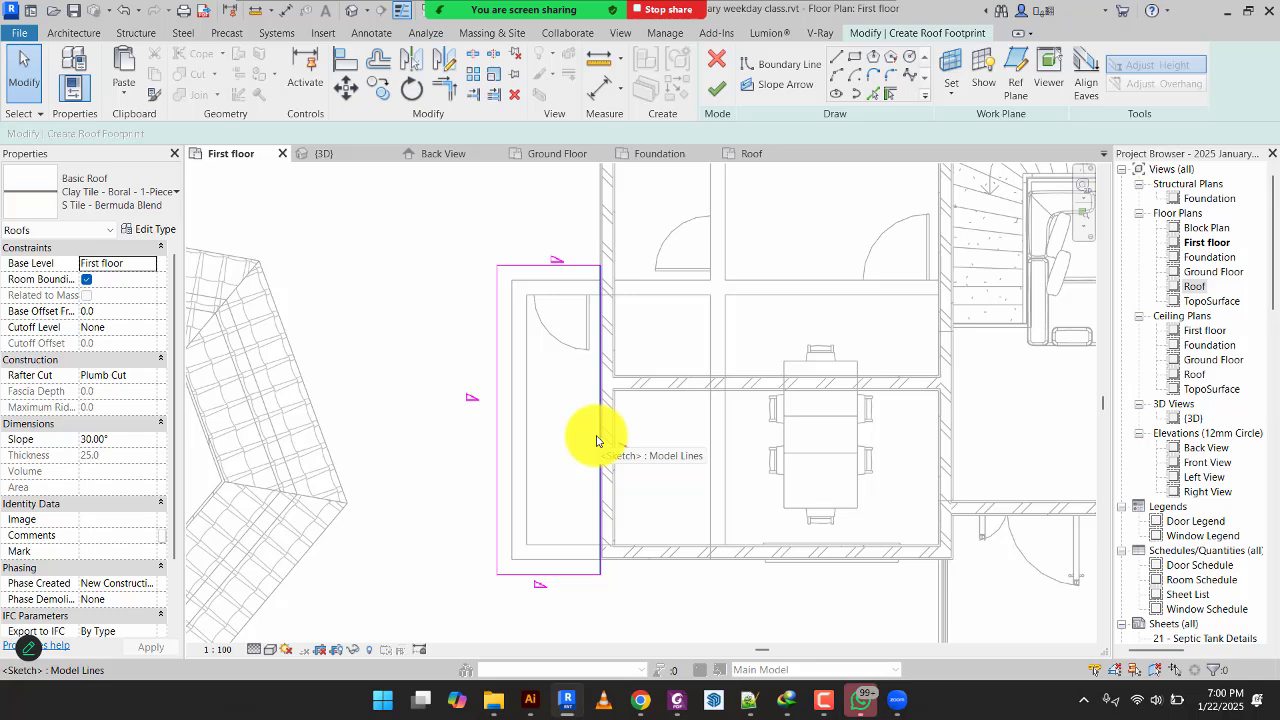
pyautogui.click(720, 89)
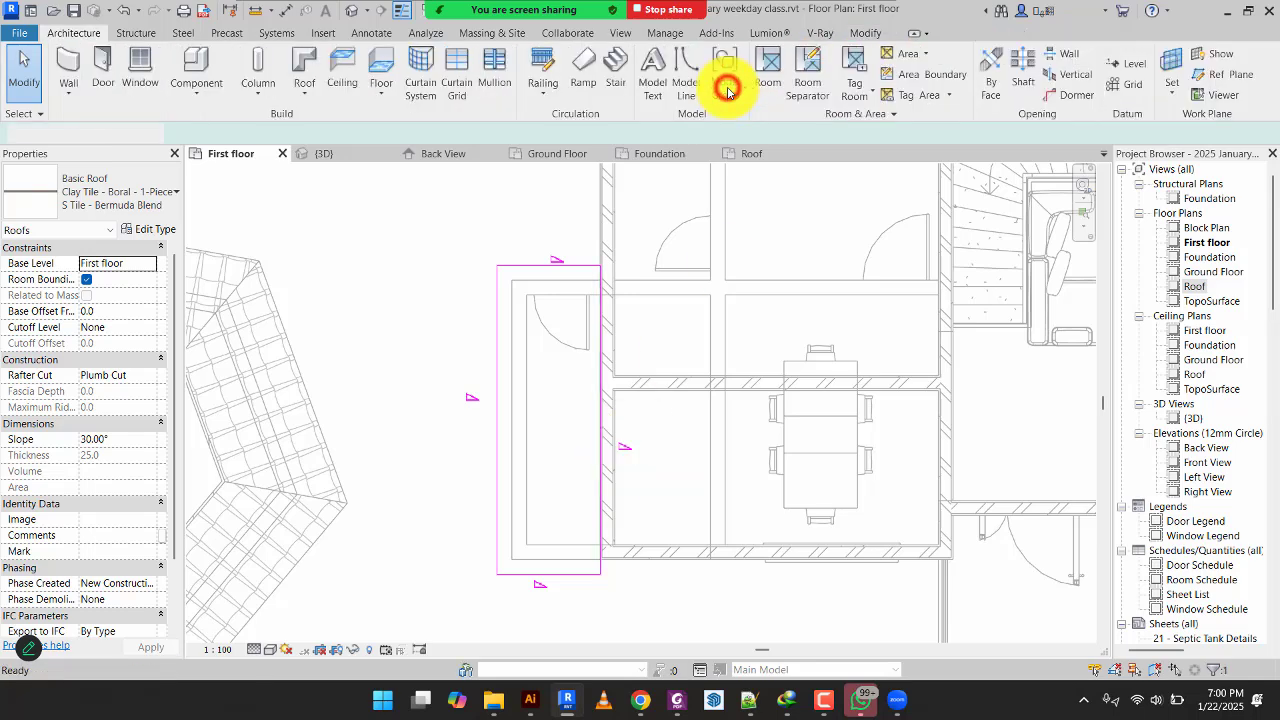
pyautogui.click(334, 153)
pyautogui.click(903, 468)
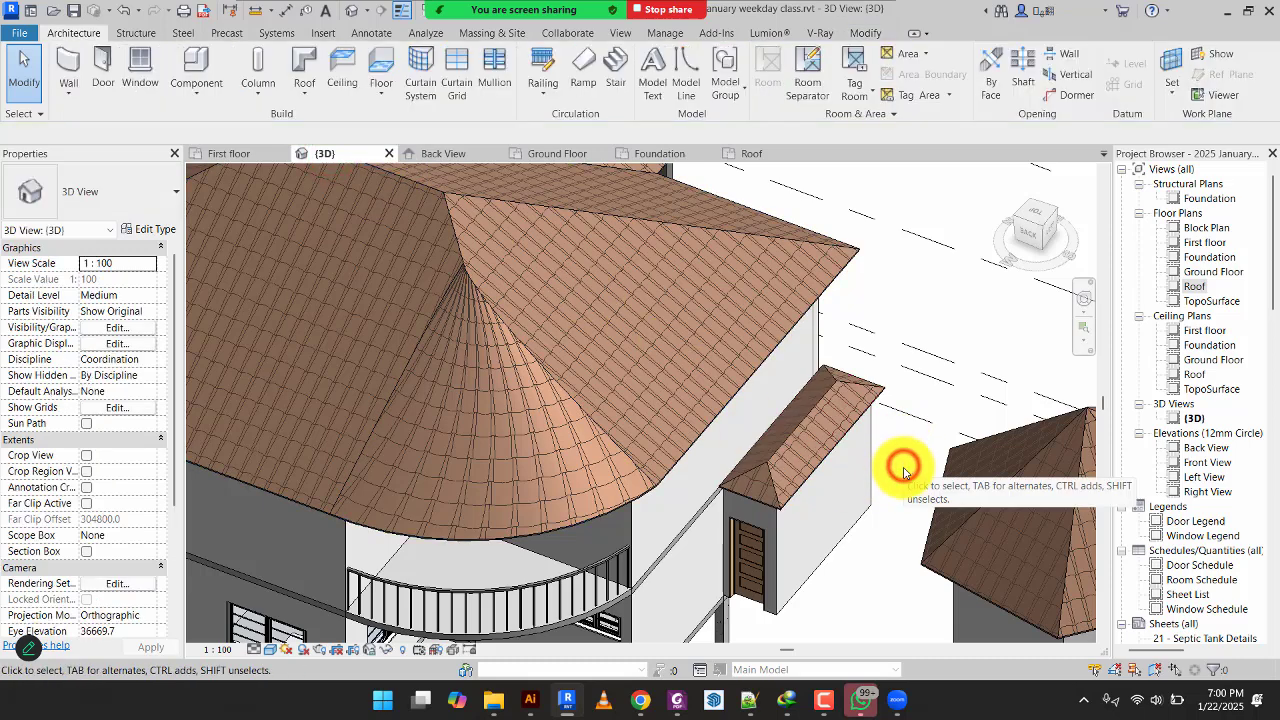
pyautogui.scroll(3, 777, 523)
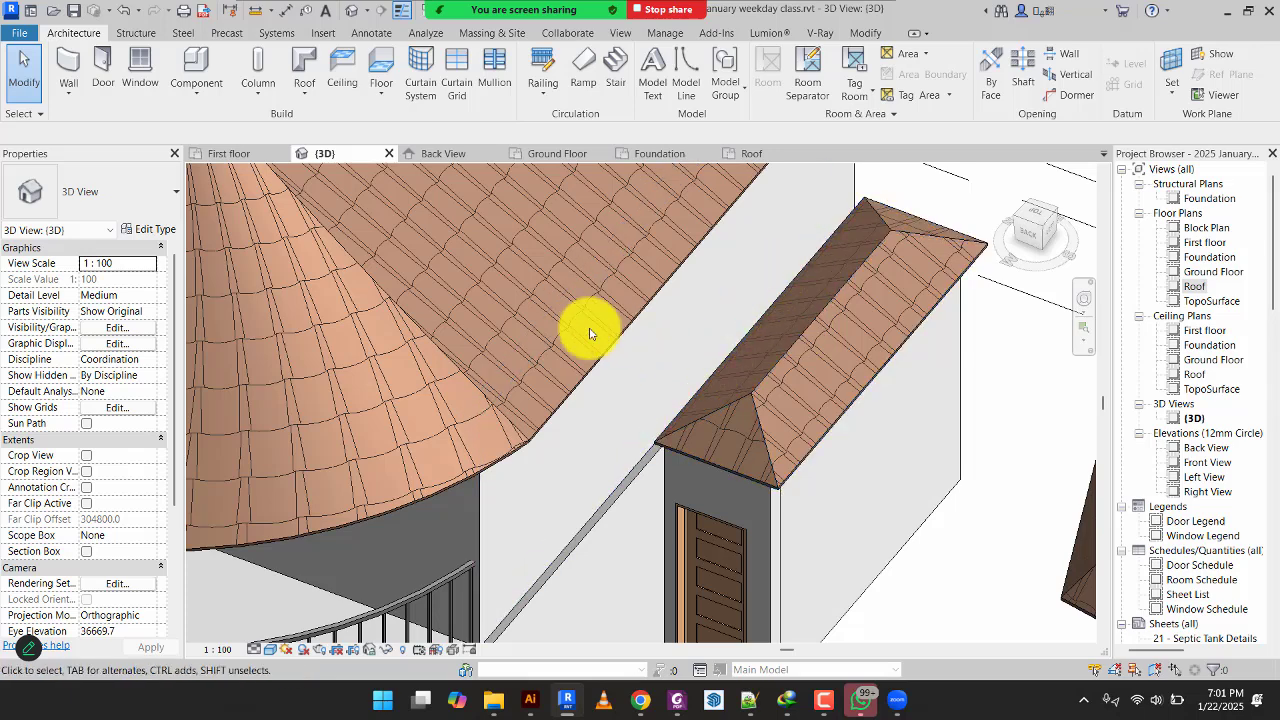
# Edit the extension roof's footprint on First floor, turning off Defines Slope for the boundary line along the house wall.
pyautogui.click(240, 153)
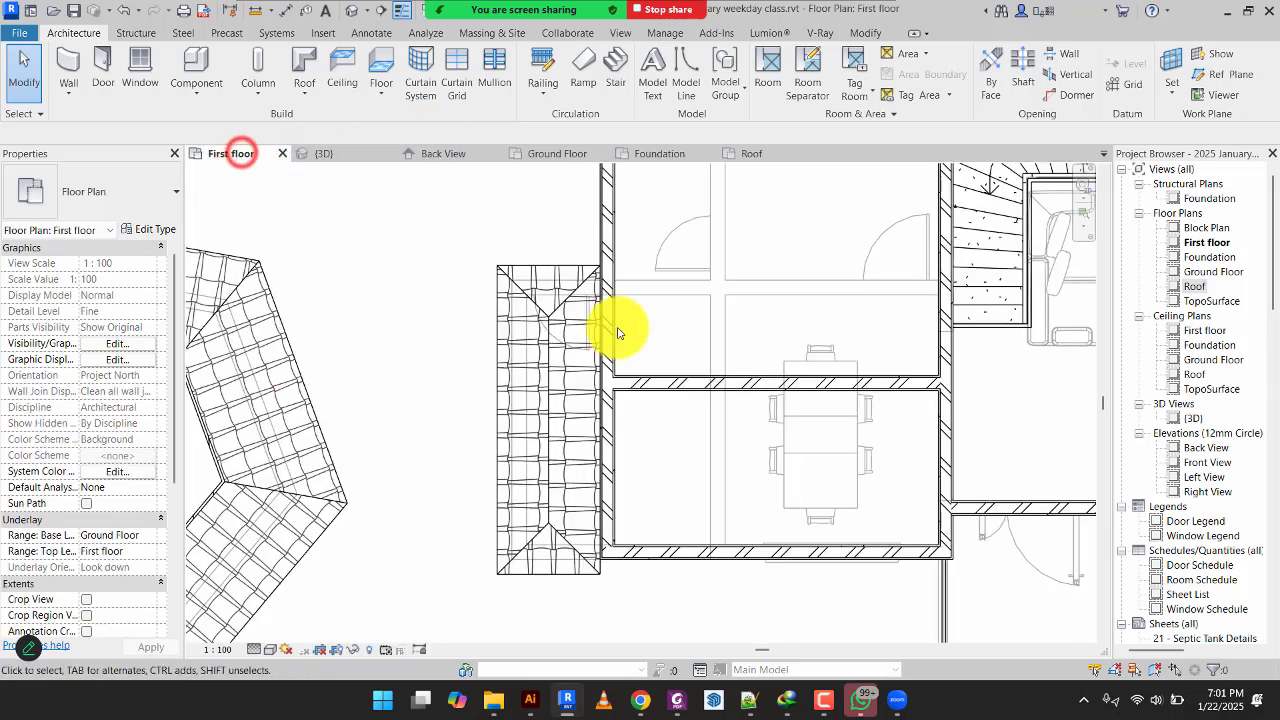
pyautogui.click(543, 320)
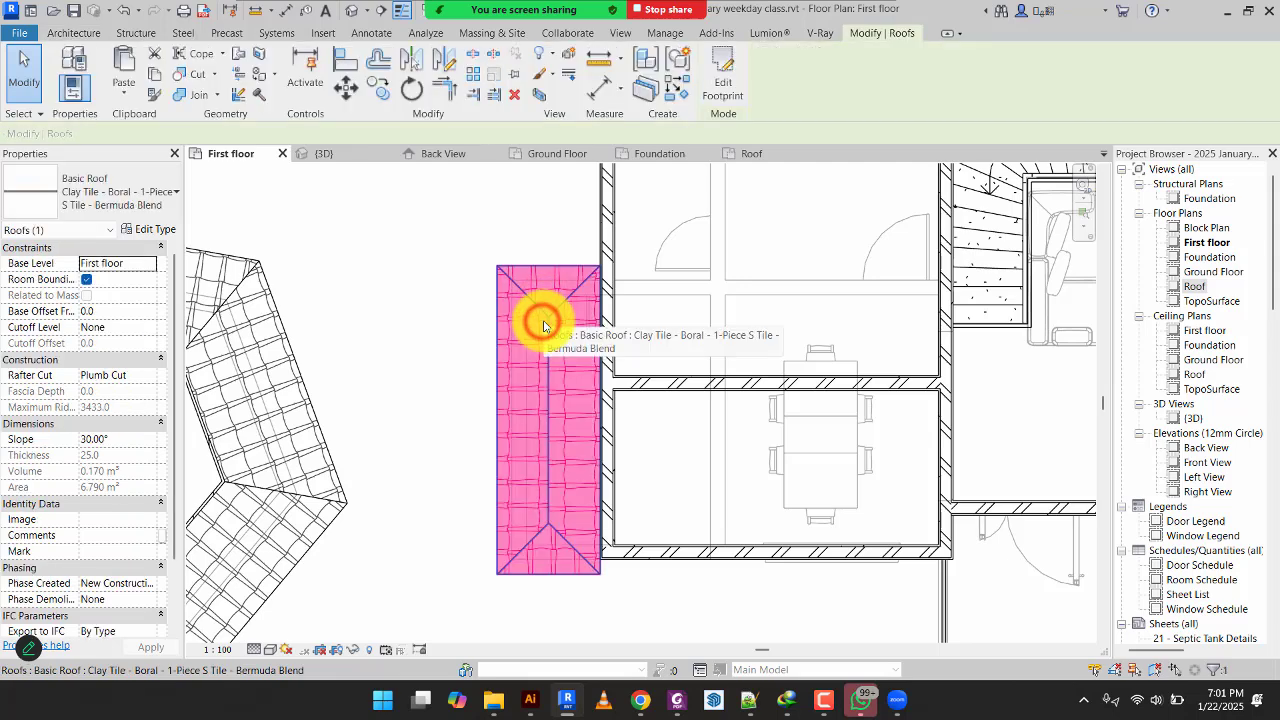
pyautogui.click(727, 89)
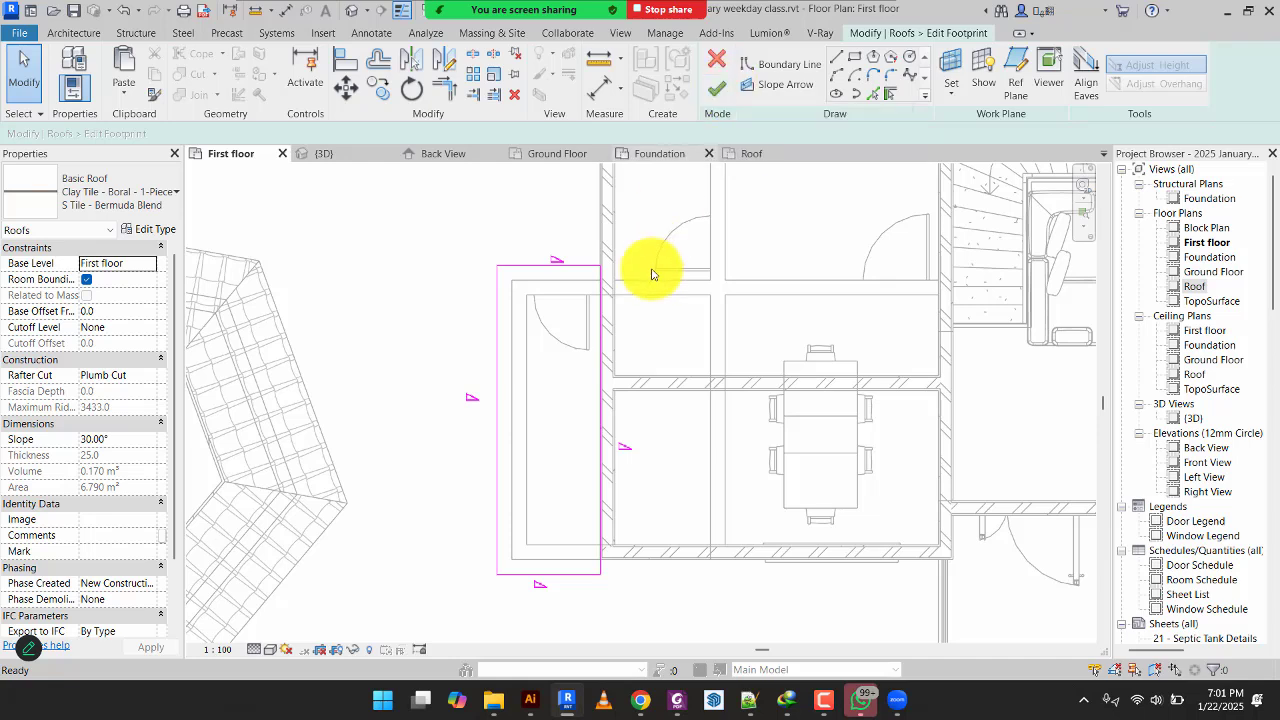
pyautogui.click(600, 396)
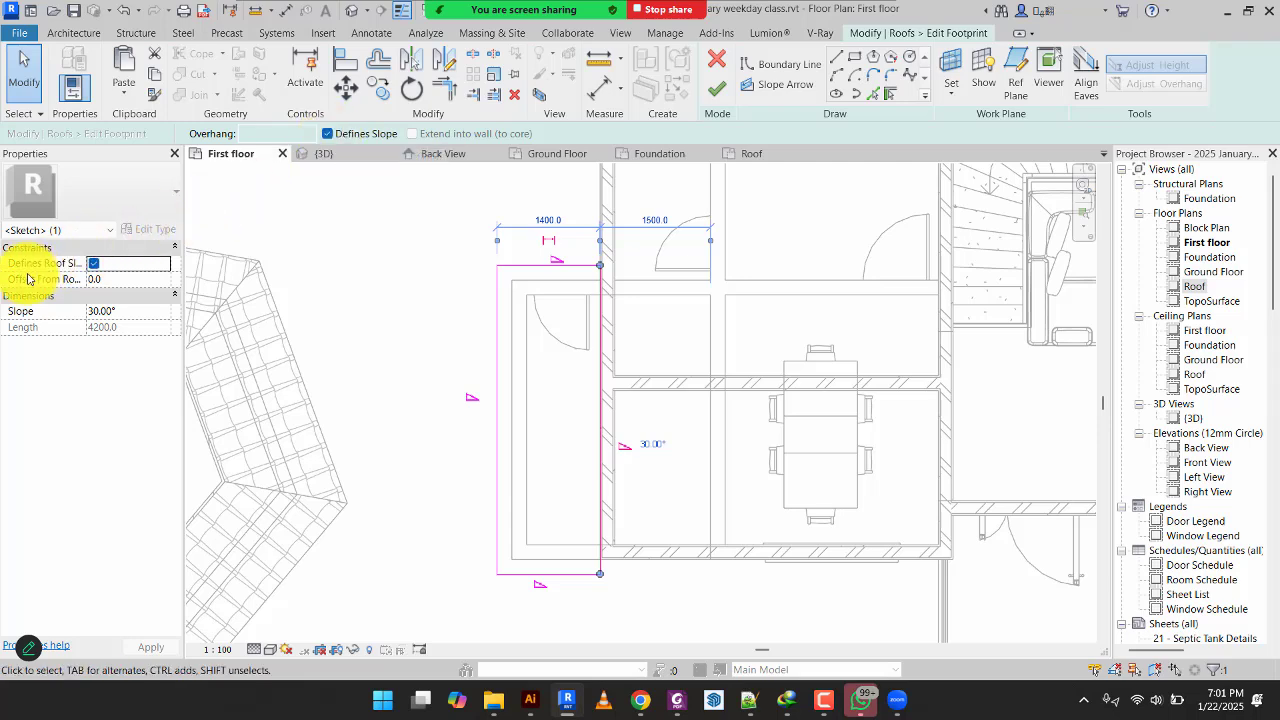
pyautogui.click(93, 264)
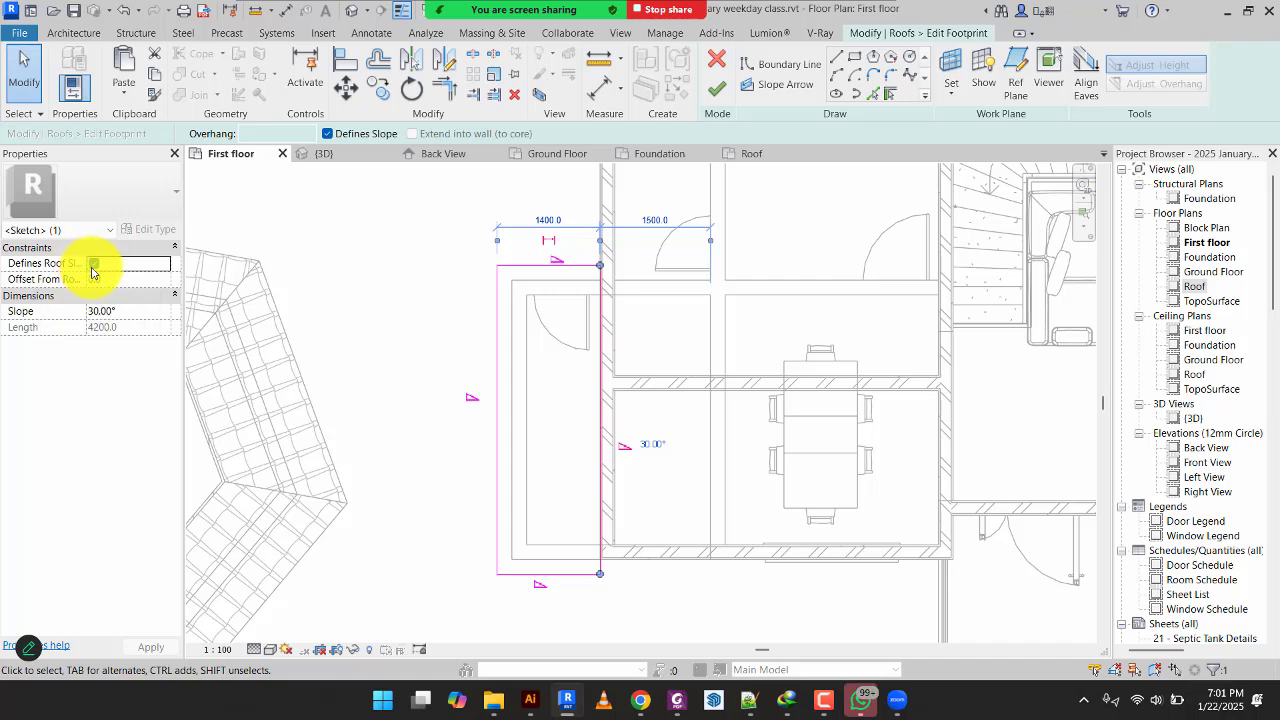
pyautogui.click(329, 135)
pyautogui.click(363, 254)
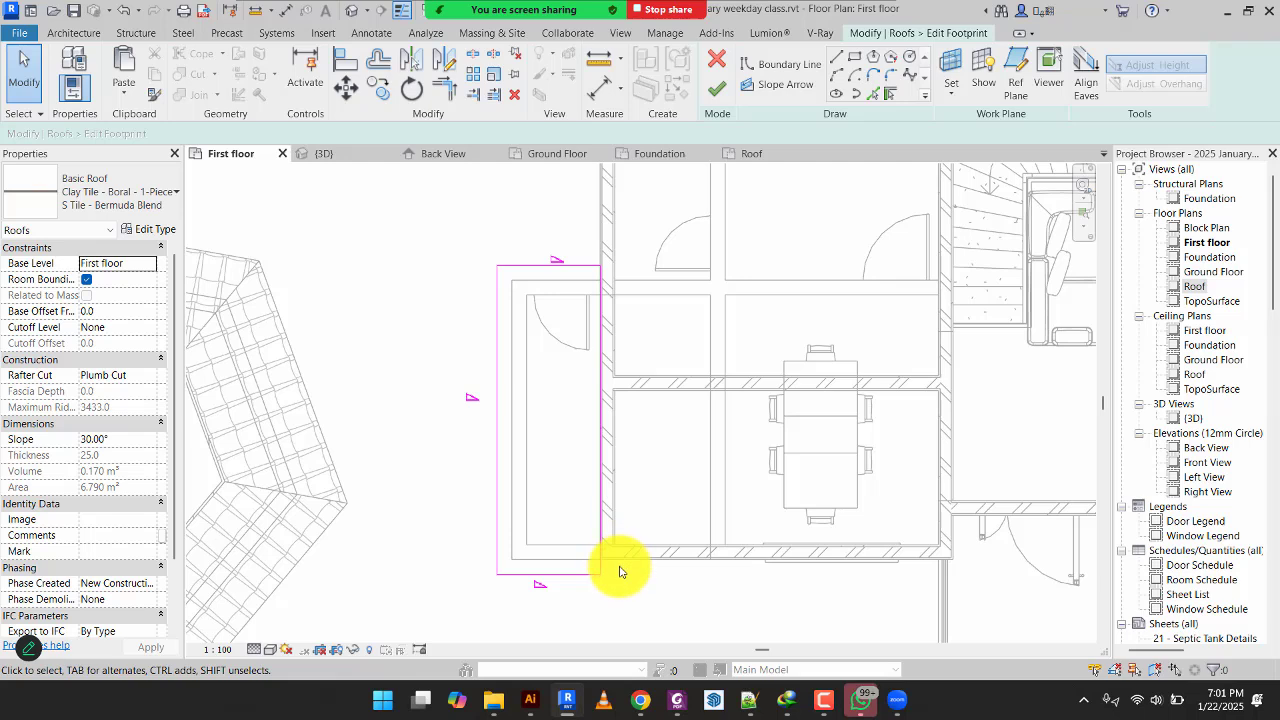
# Finish the footprint edit and inspect the extension roof from the house's left side in 3D.
pyautogui.click(722, 93)
pyautogui.click(434, 263)
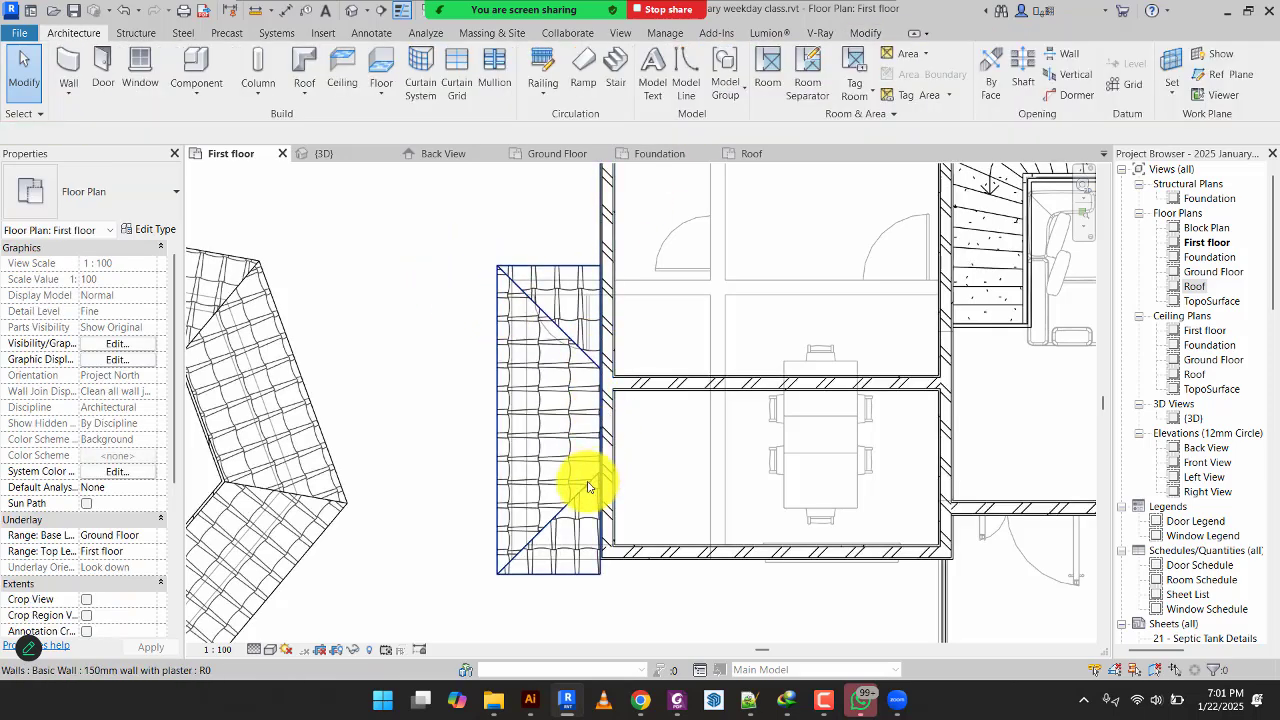
pyautogui.click(332, 153)
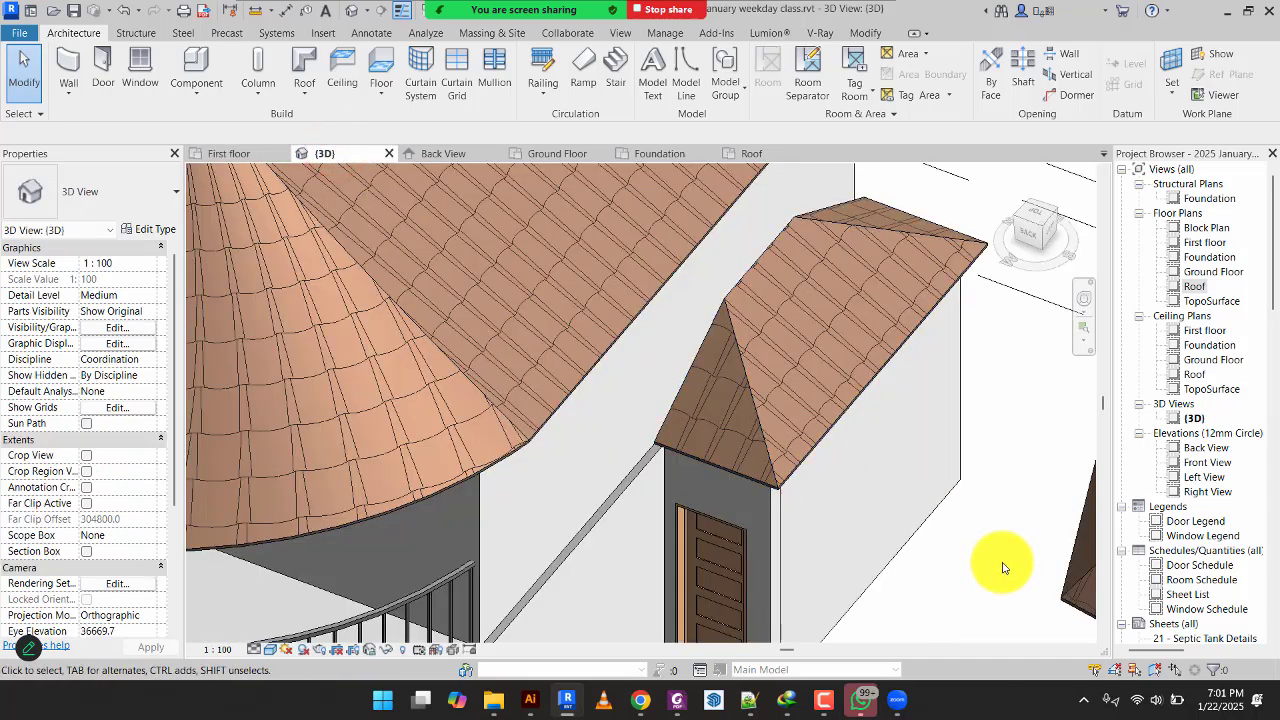
pyautogui.keyDown('shift'); pyautogui.moveTo(1001, 568); pyautogui.dragTo(851, 223, button='middle'); pyautogui.keyUp('shift')
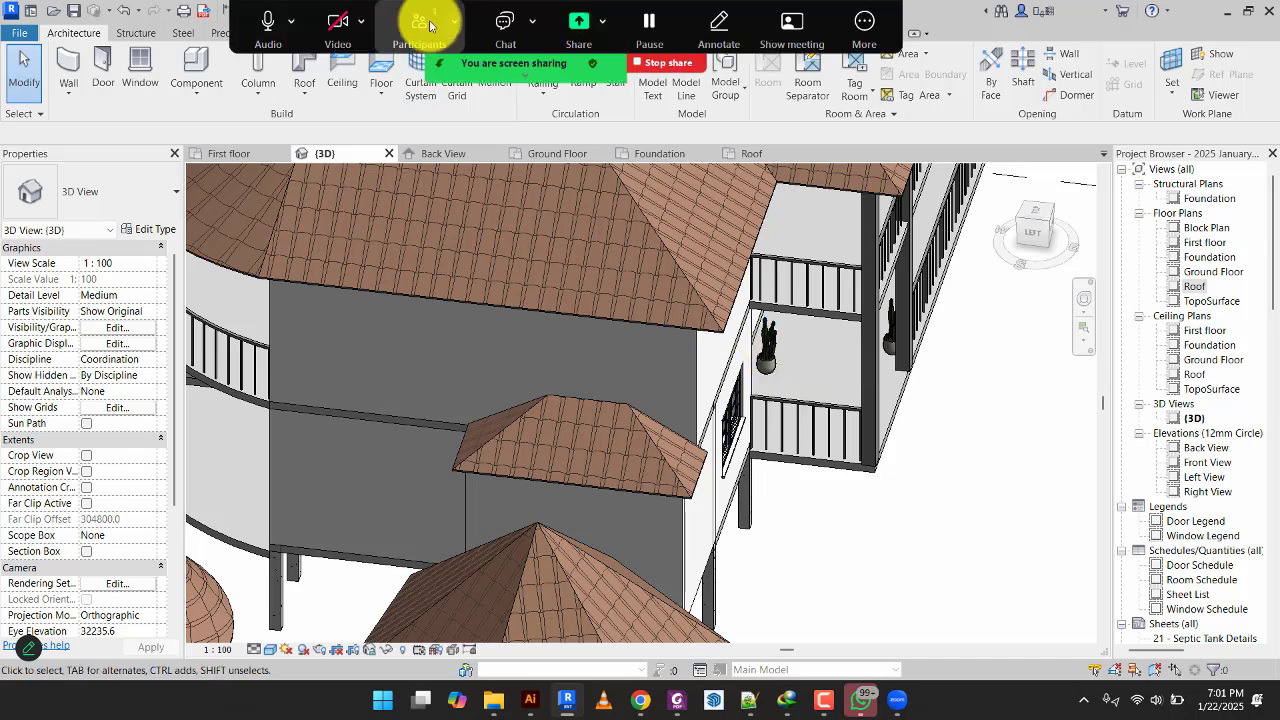
# Reopen the extension roof's footprint on First floor and turn off Defines Slope for its long outer boundary line.
pyautogui.click(229, 153)
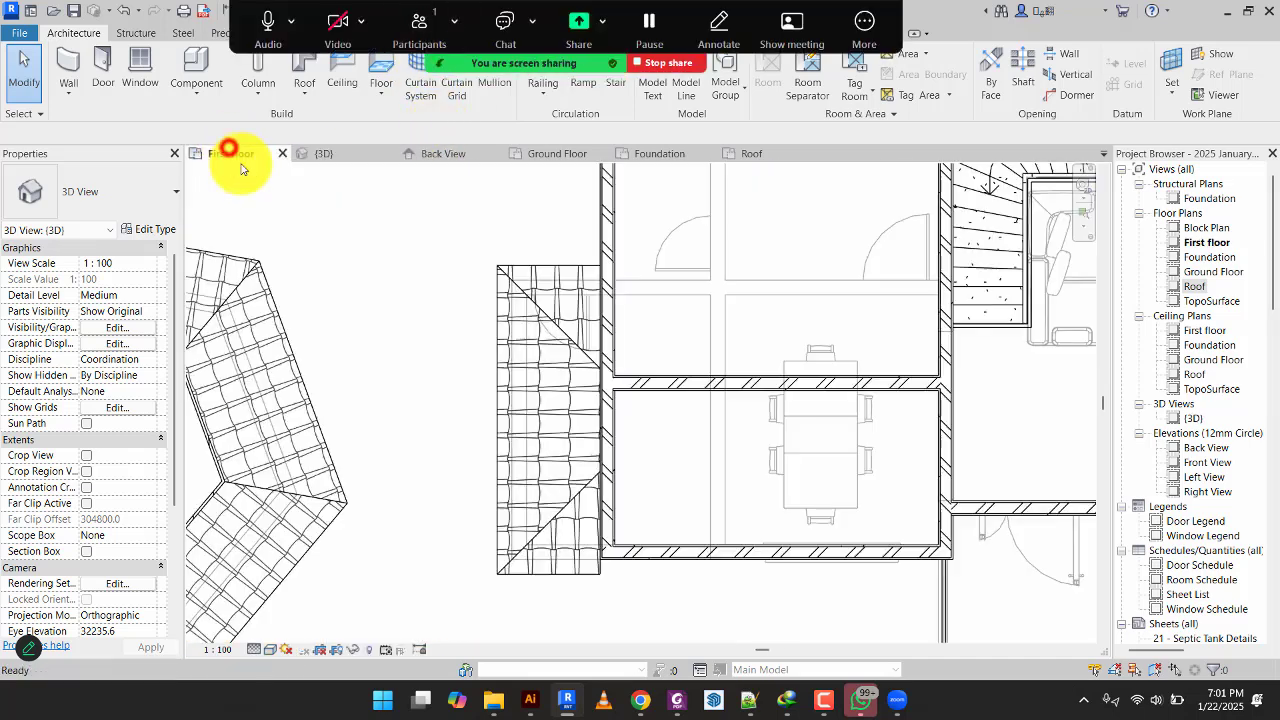
pyautogui.click(562, 325)
pyautogui.click(723, 98)
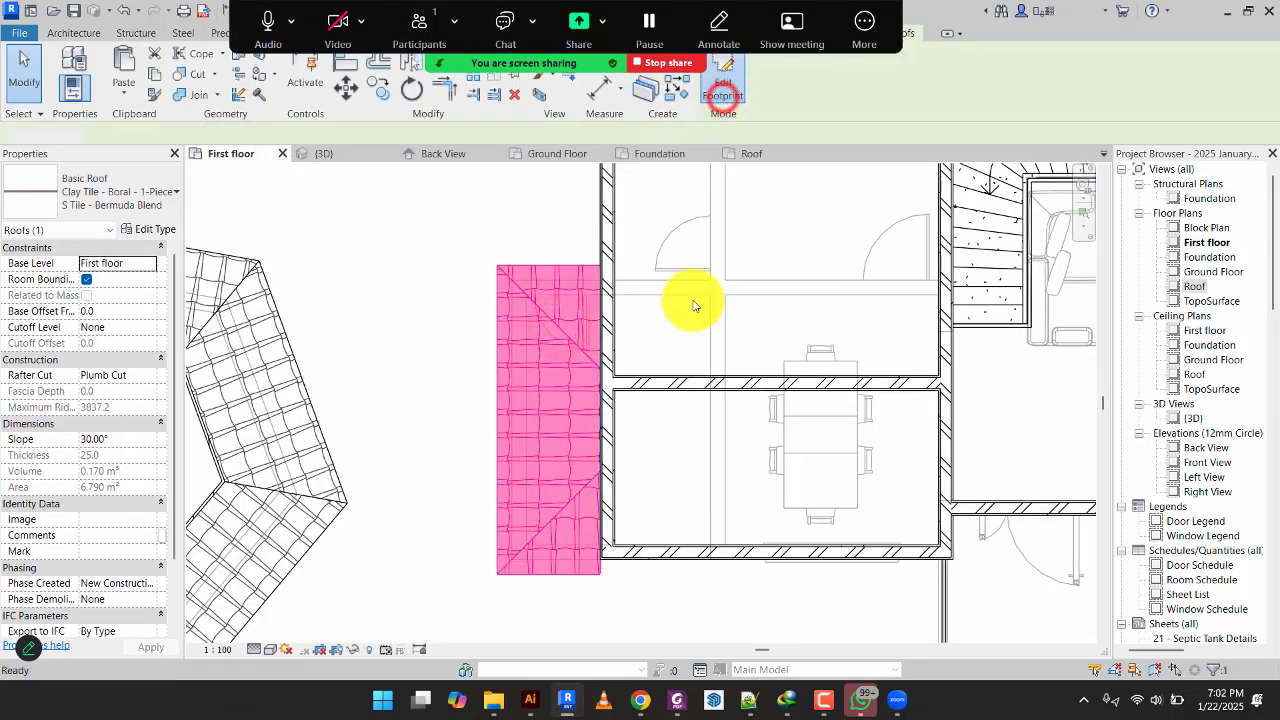
pyautogui.click(493, 424)
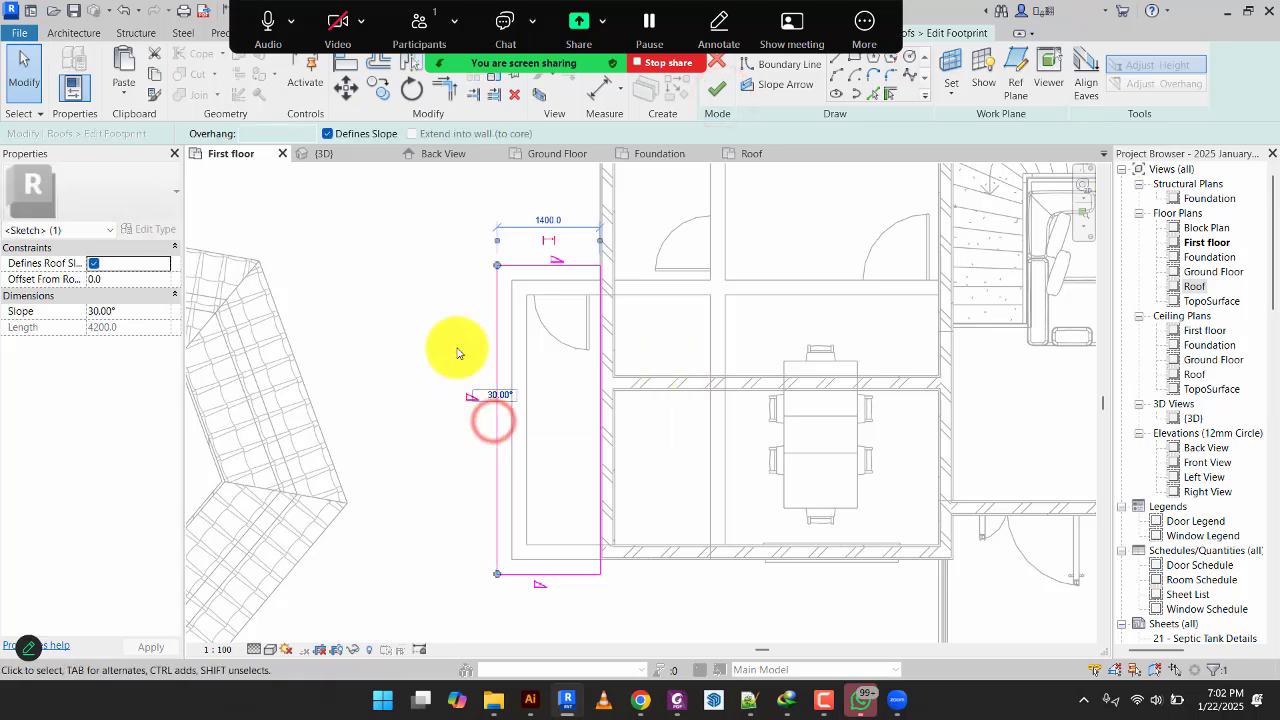
pyautogui.click(338, 133)
pyautogui.click(372, 263)
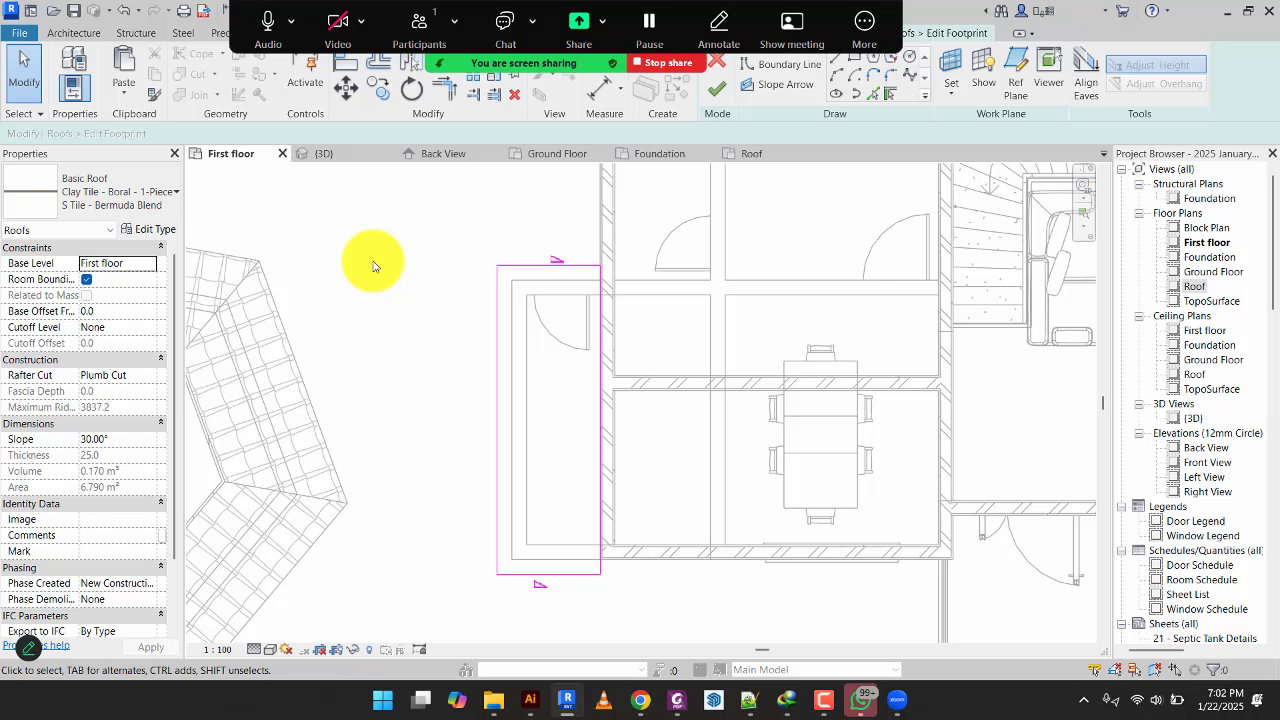
# Finish the footprint edit and examine the extension roof's open gable side in 3D.
pyautogui.click(710, 97)
pyautogui.click(321, 152)
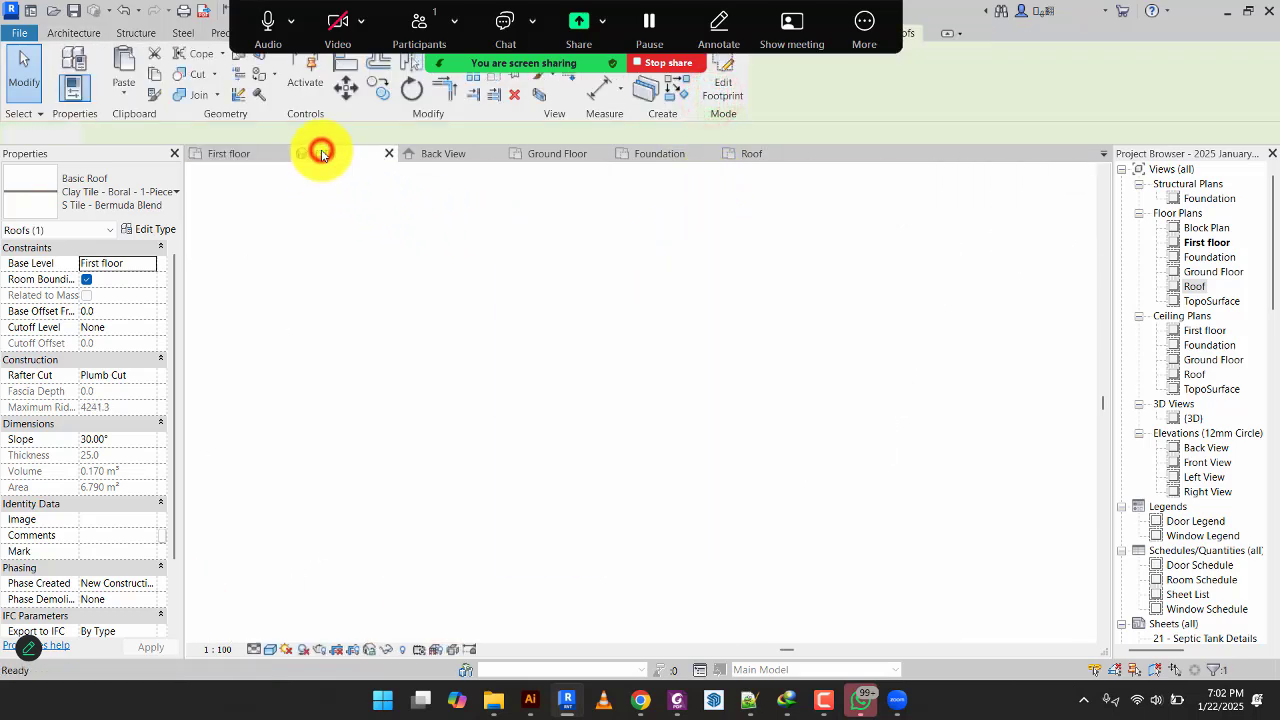
pyautogui.click(851, 577)
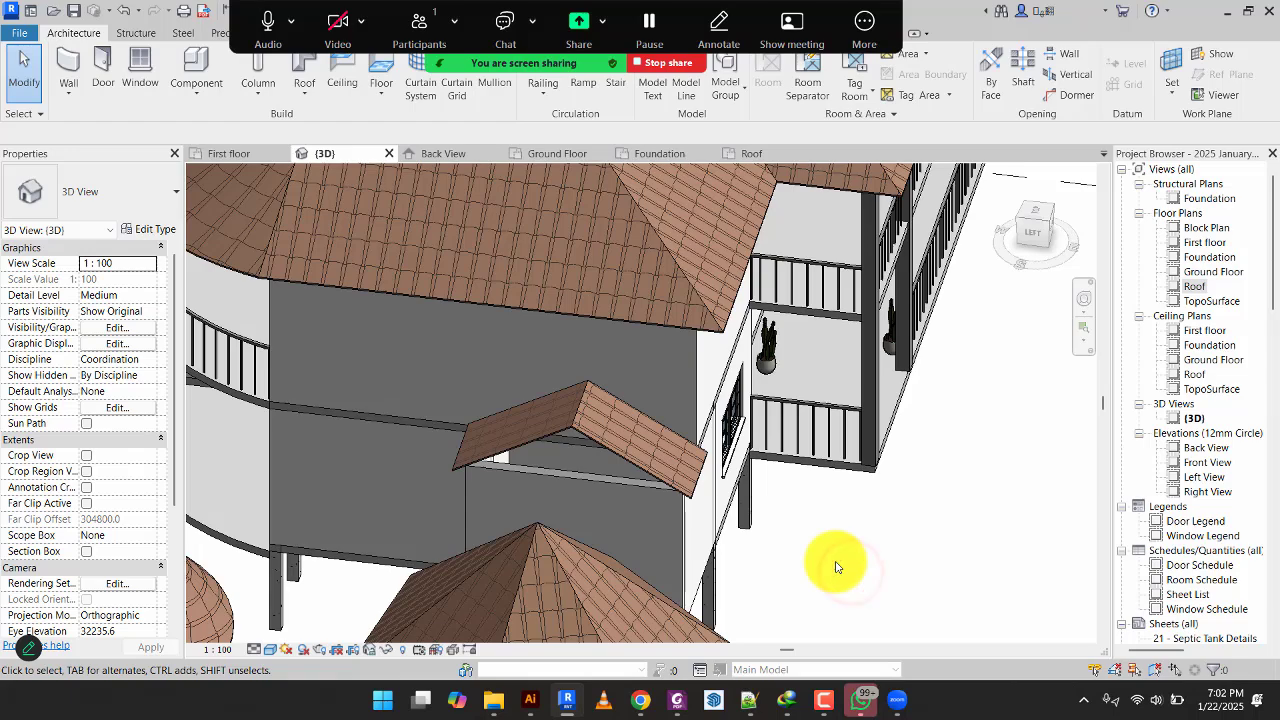
pyautogui.keyDown('shift'); pyautogui.moveTo(836, 567); pyautogui.dragTo(841, 597, button='middle'); pyautogui.keyUp('shift')
pyautogui.scroll(-2, 840, 598)
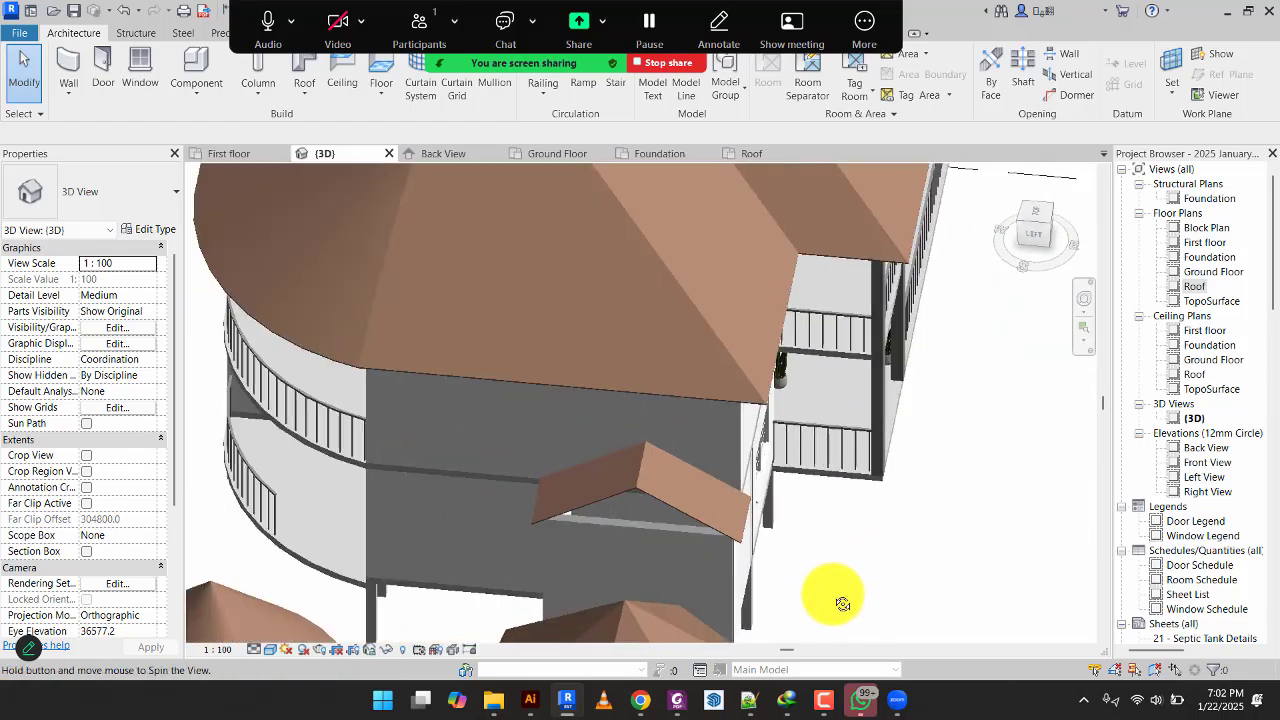
# Set the extension roof's slope to 20 degrees.
pyautogui.click(719, 483)
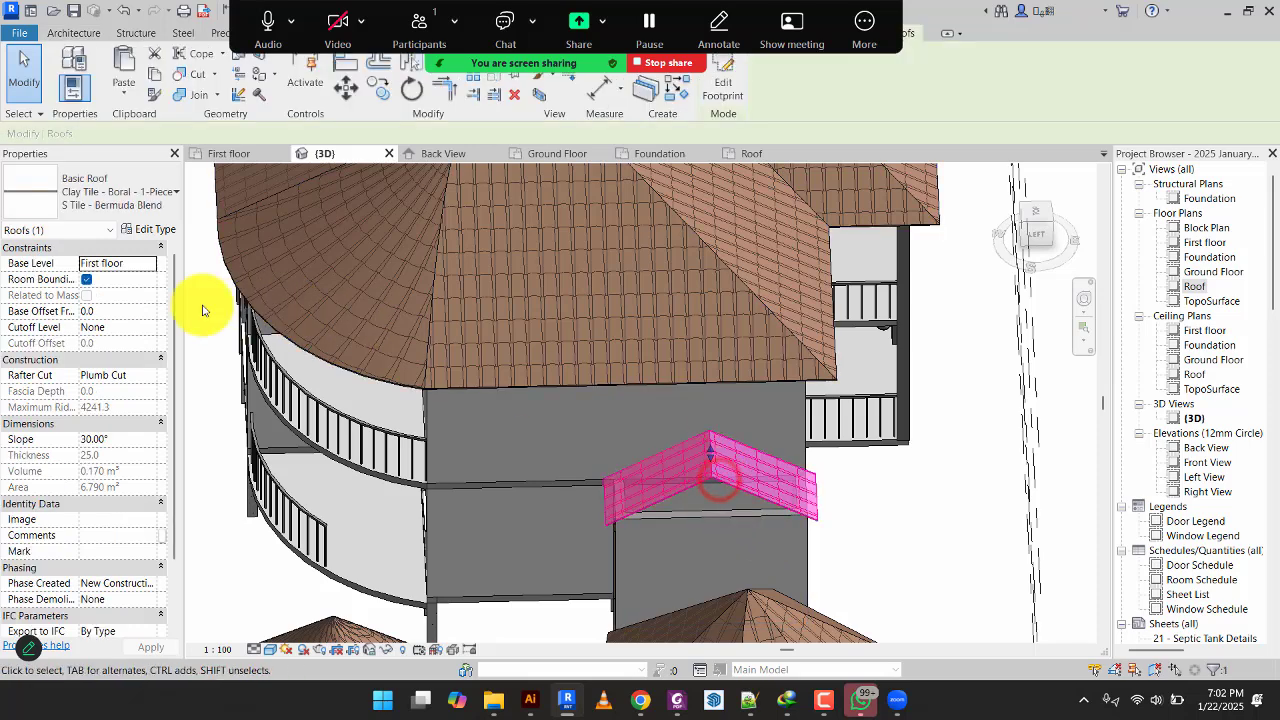
pyautogui.click(119, 440)
pyautogui.write('20')
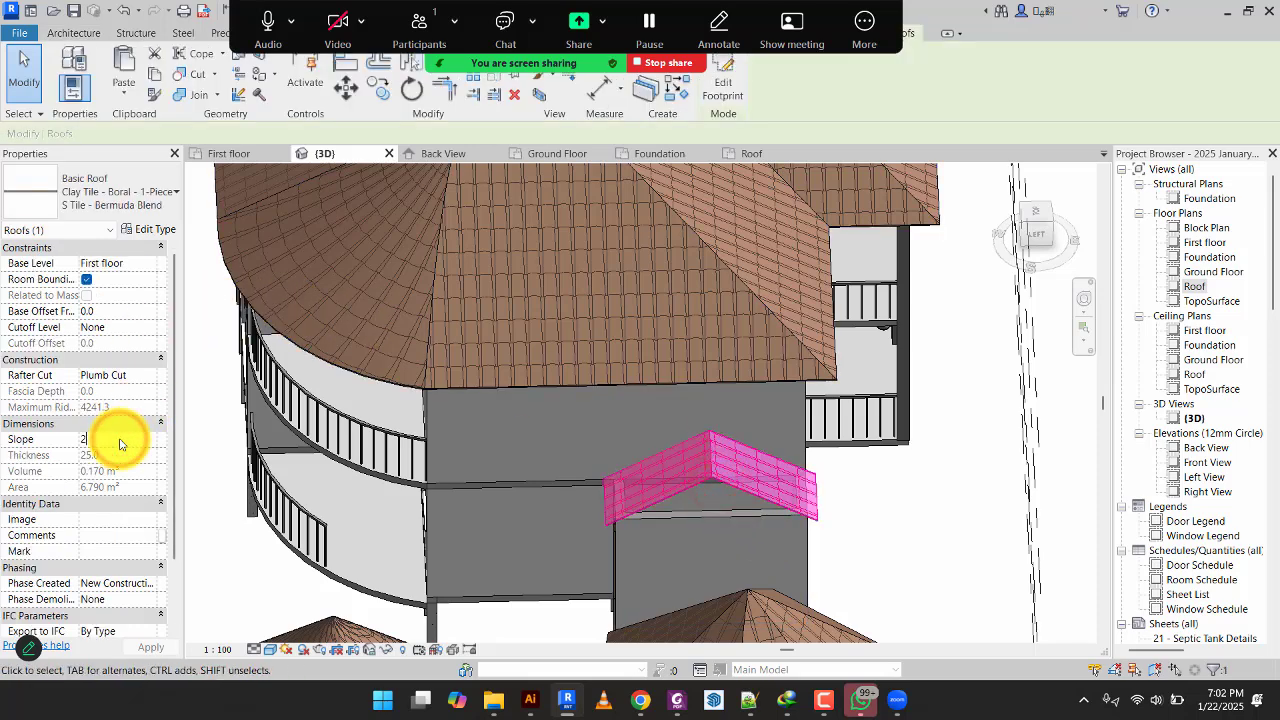
pyautogui.click(914, 552)
# Try attaching the top of the extension's long outer wall to the gable roof, hiding the floating meeting controls.
pyautogui.keyDown('shift'); pyautogui.moveTo(914, 552); pyautogui.dragTo(806, 491, button='middle'); pyautogui.keyUp('shift')
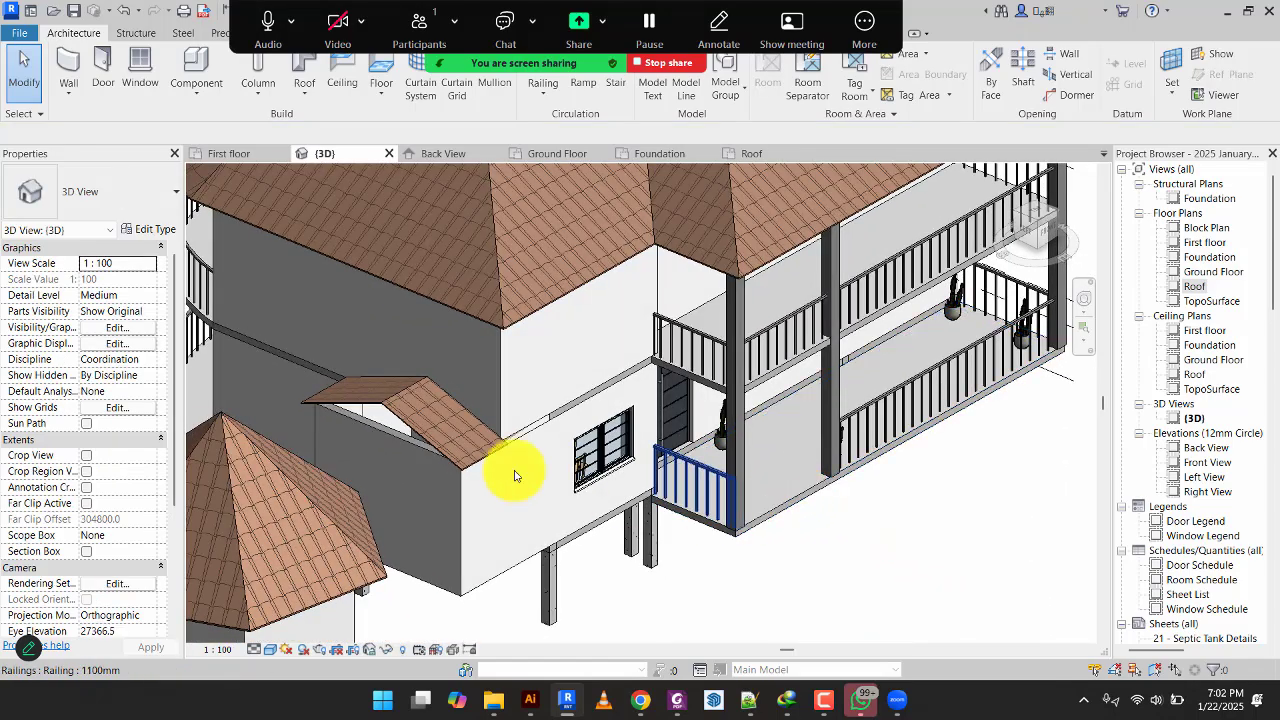
pyautogui.scroll(3, 363, 415)
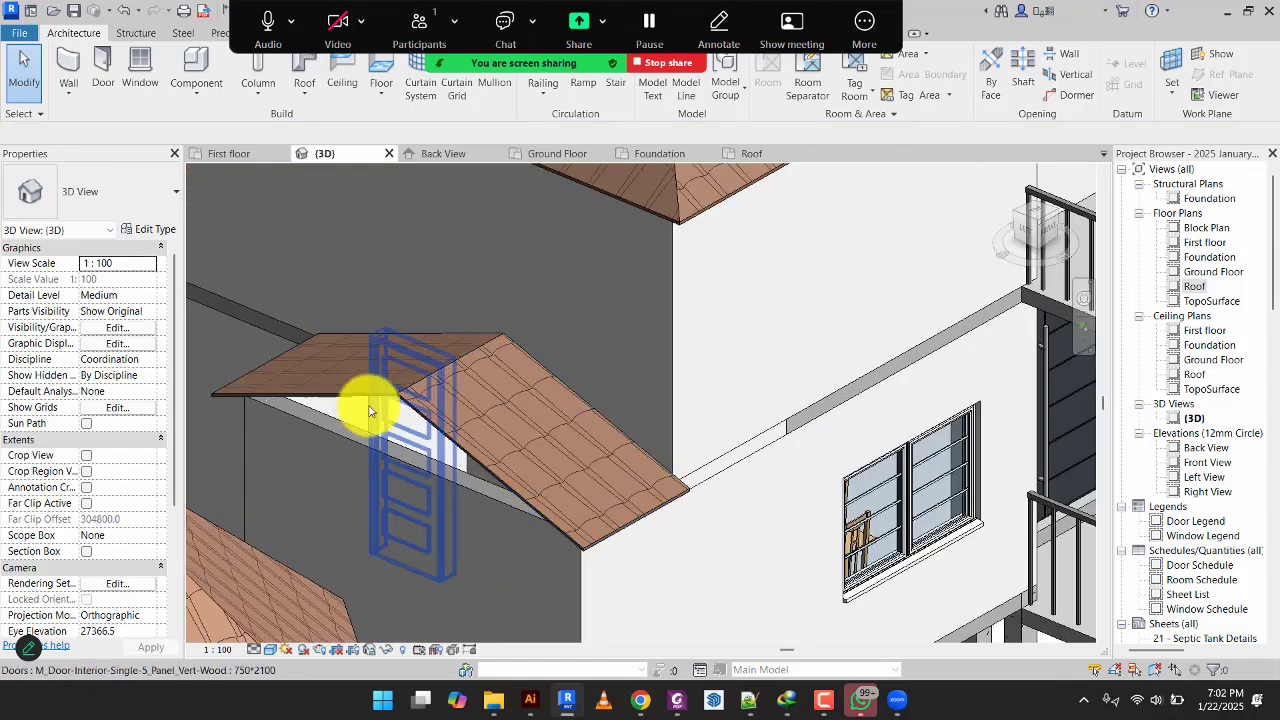
pyautogui.click(424, 460)
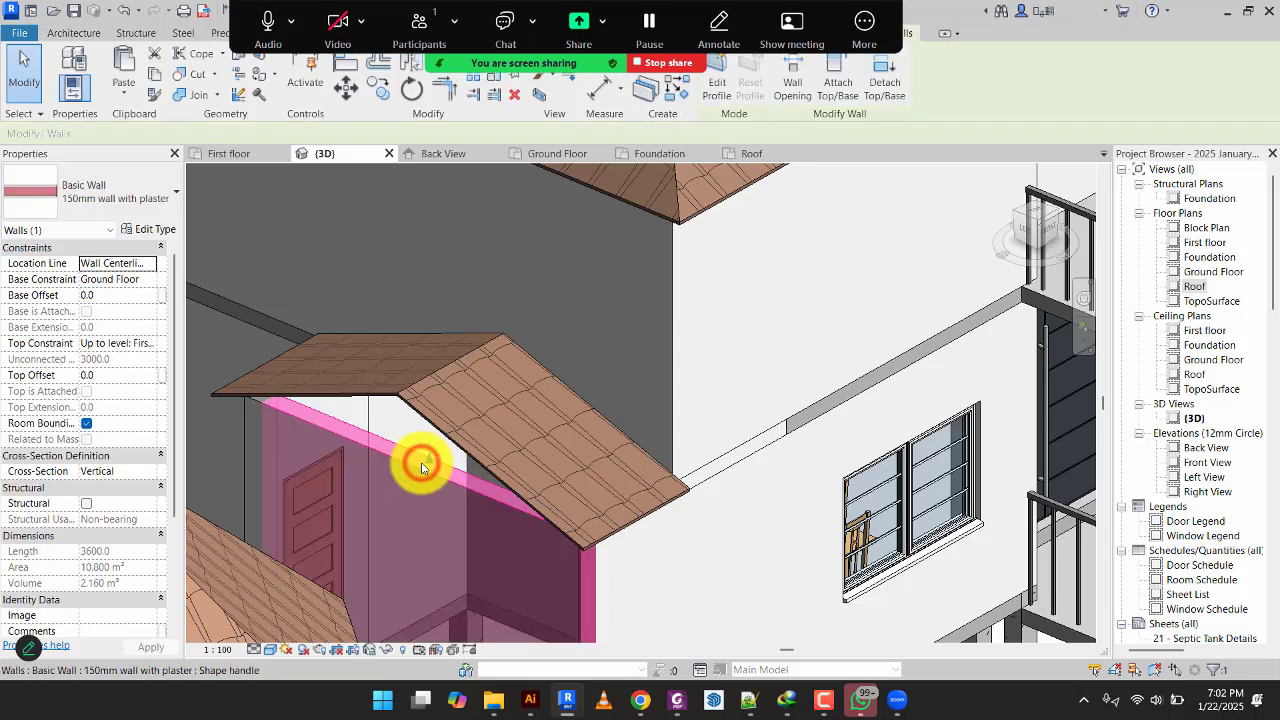
pyautogui.click(866, 24)
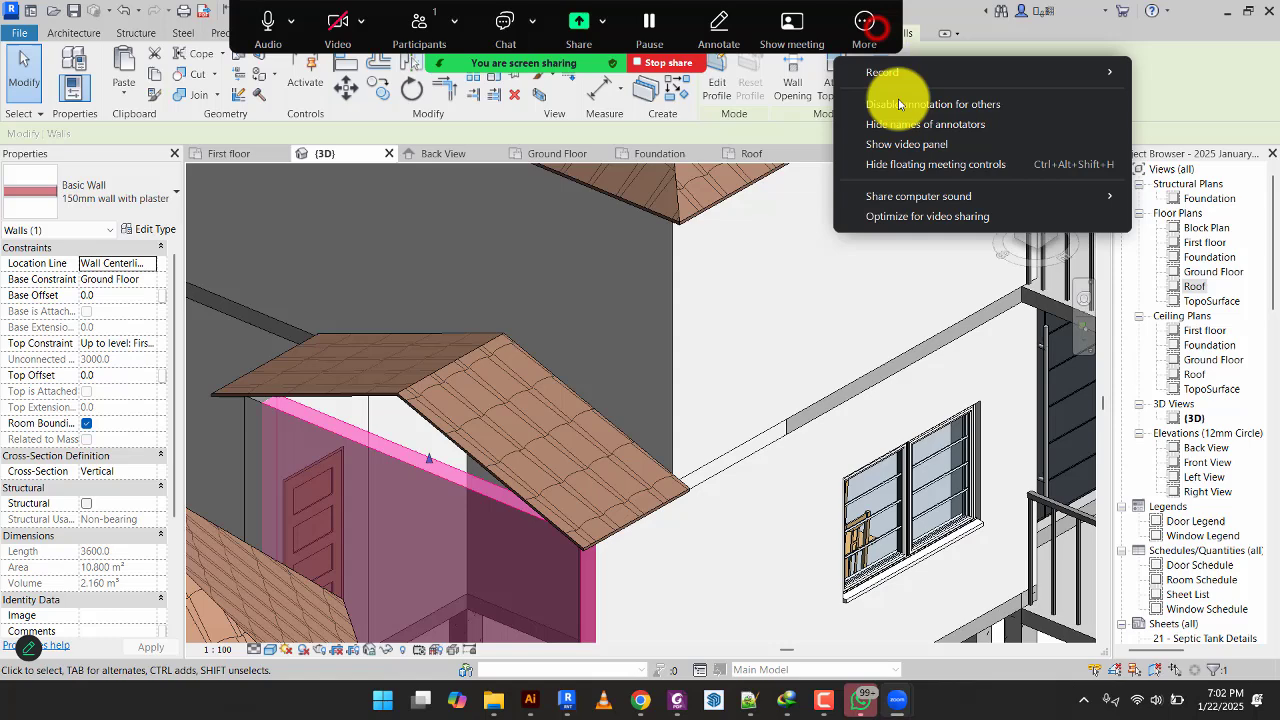
pyautogui.click(914, 158)
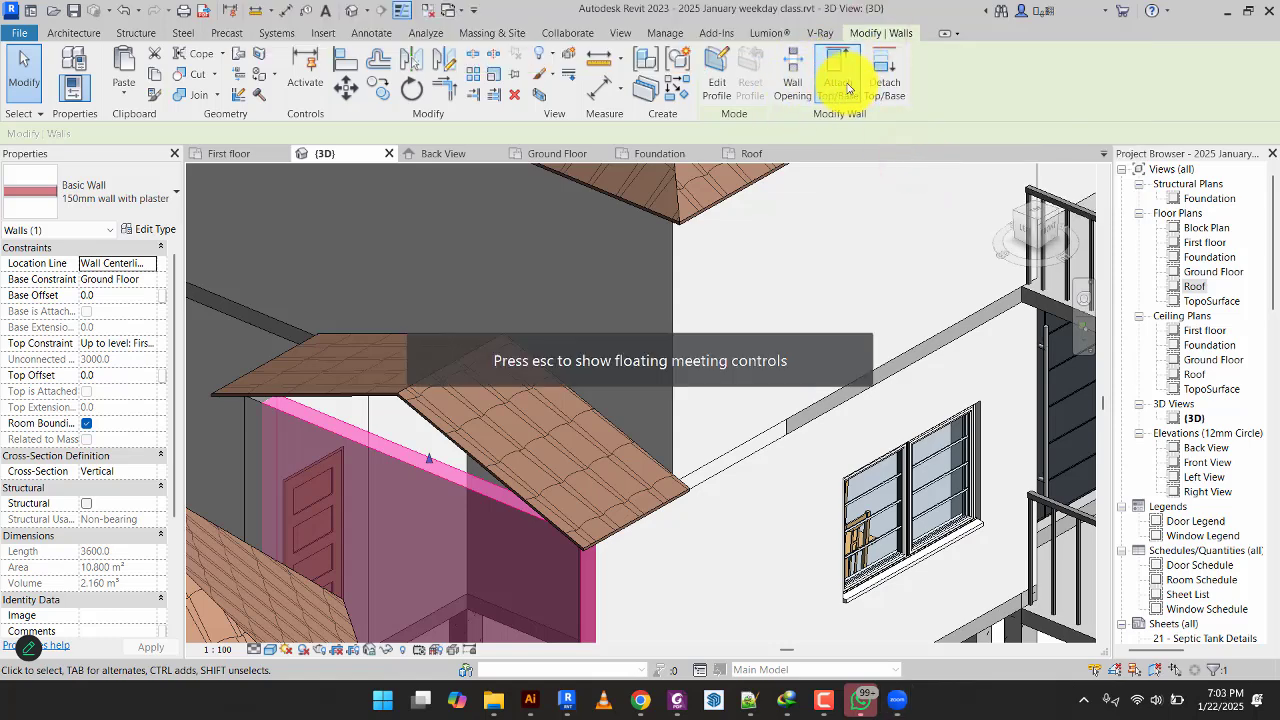
pyautogui.click(847, 88)
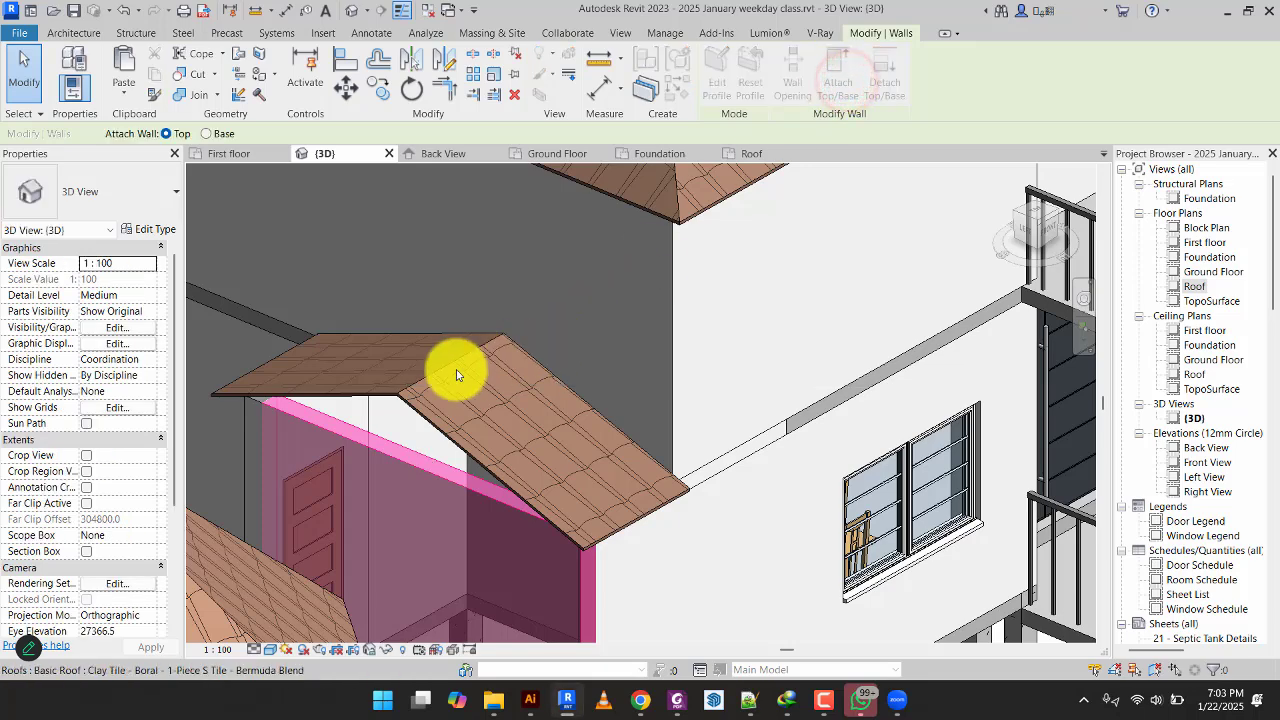
pyautogui.click(407, 385)
pyautogui.click(749, 298)
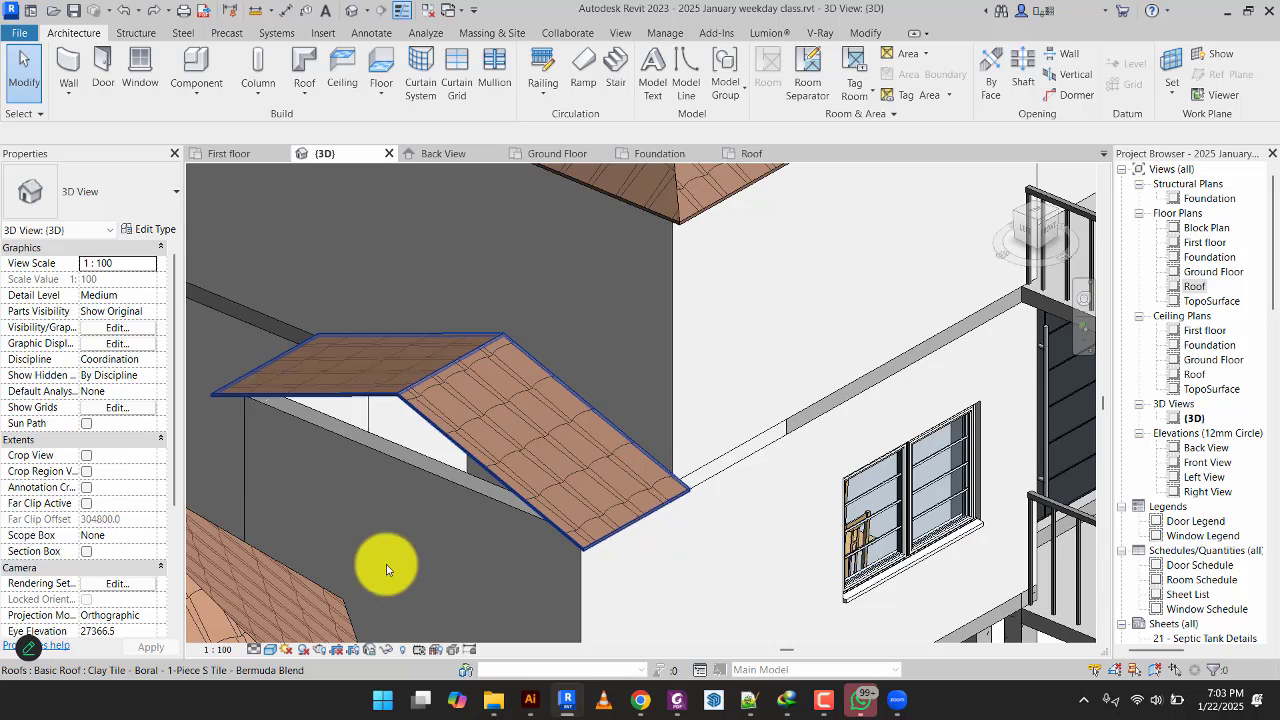
# Edit the extension roof's footprint on First floor, turning off Defines Slope for both short boundary lines.
pyautogui.click(231, 153)
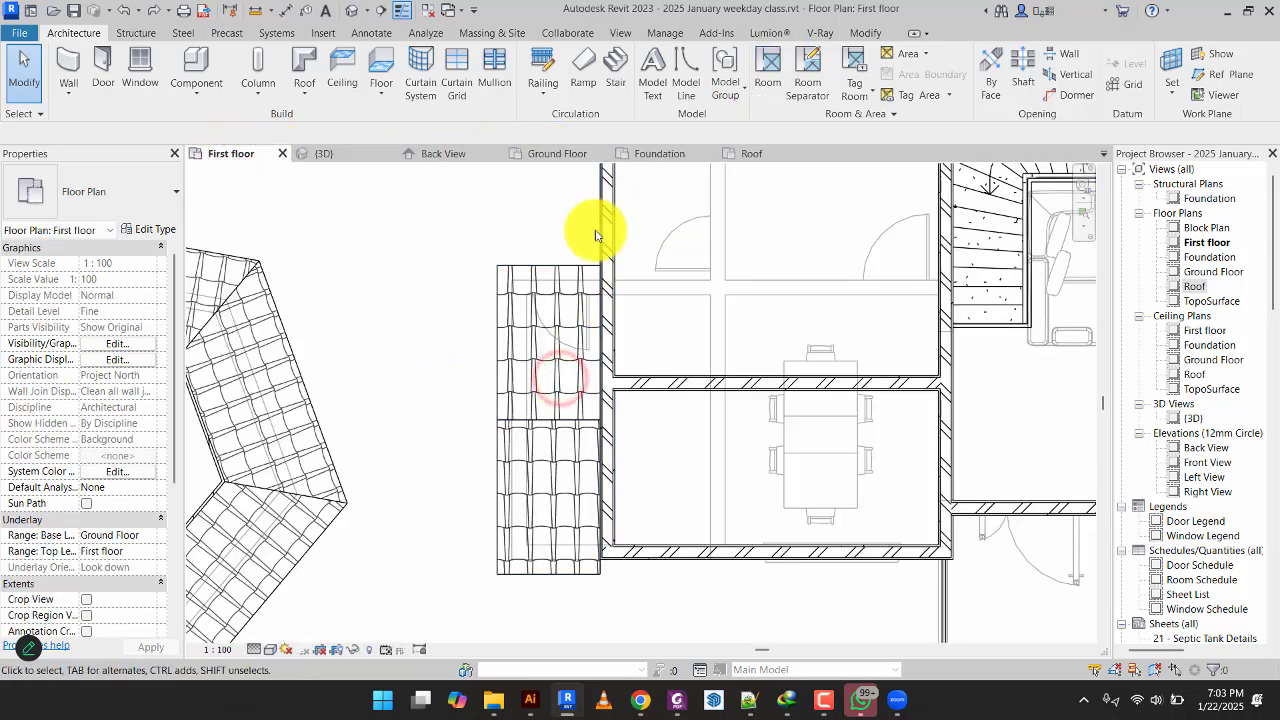
pyautogui.click(546, 258)
pyautogui.click(546, 260)
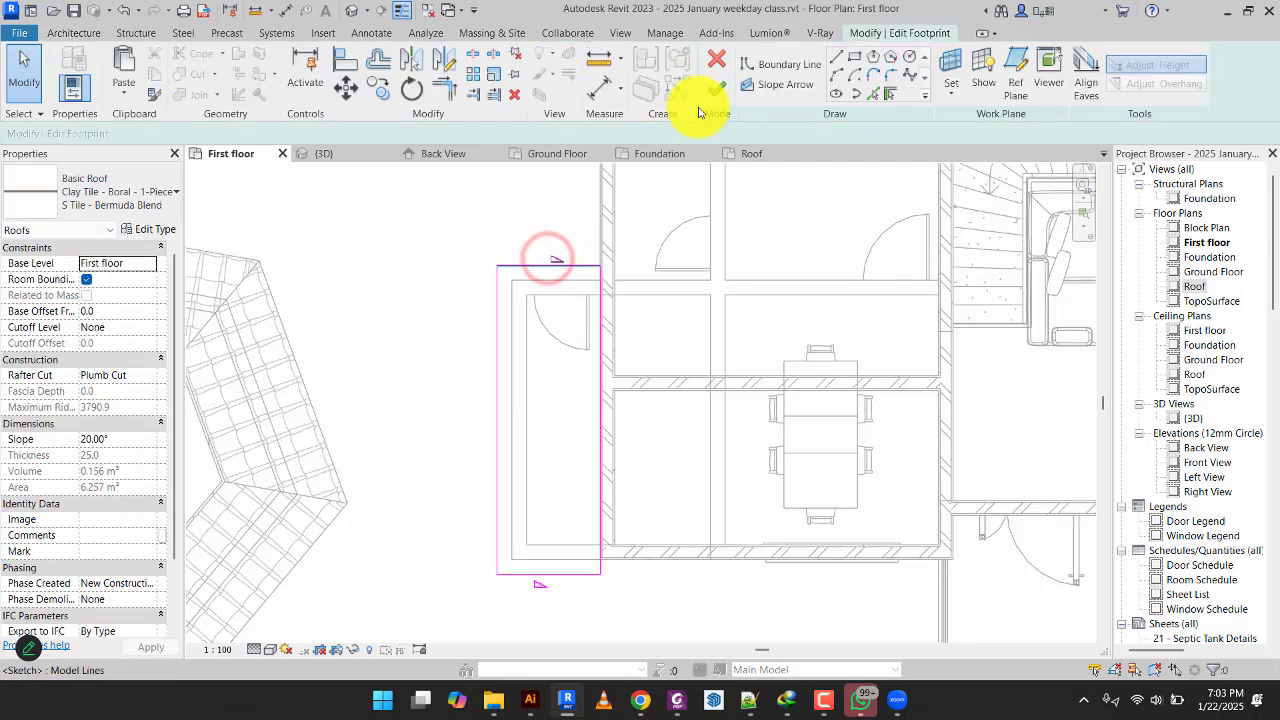
pyautogui.click(585, 266)
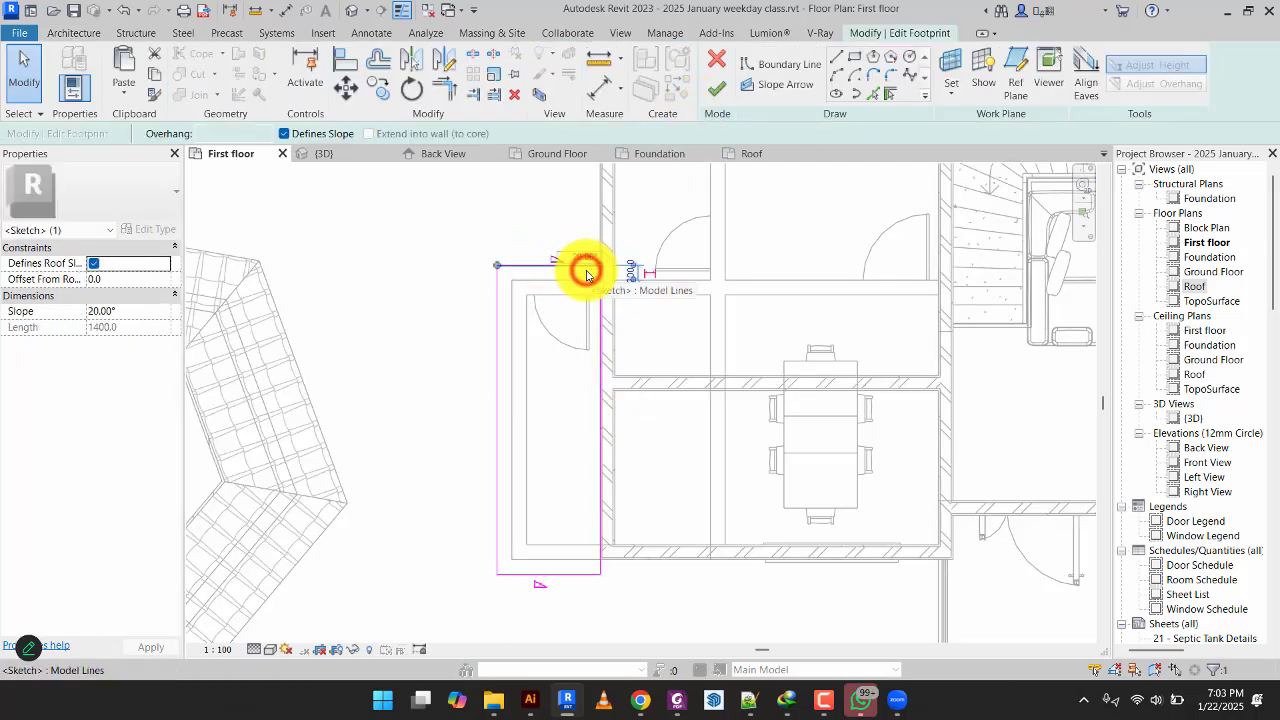
pyautogui.click(290, 133)
pyautogui.click(563, 572)
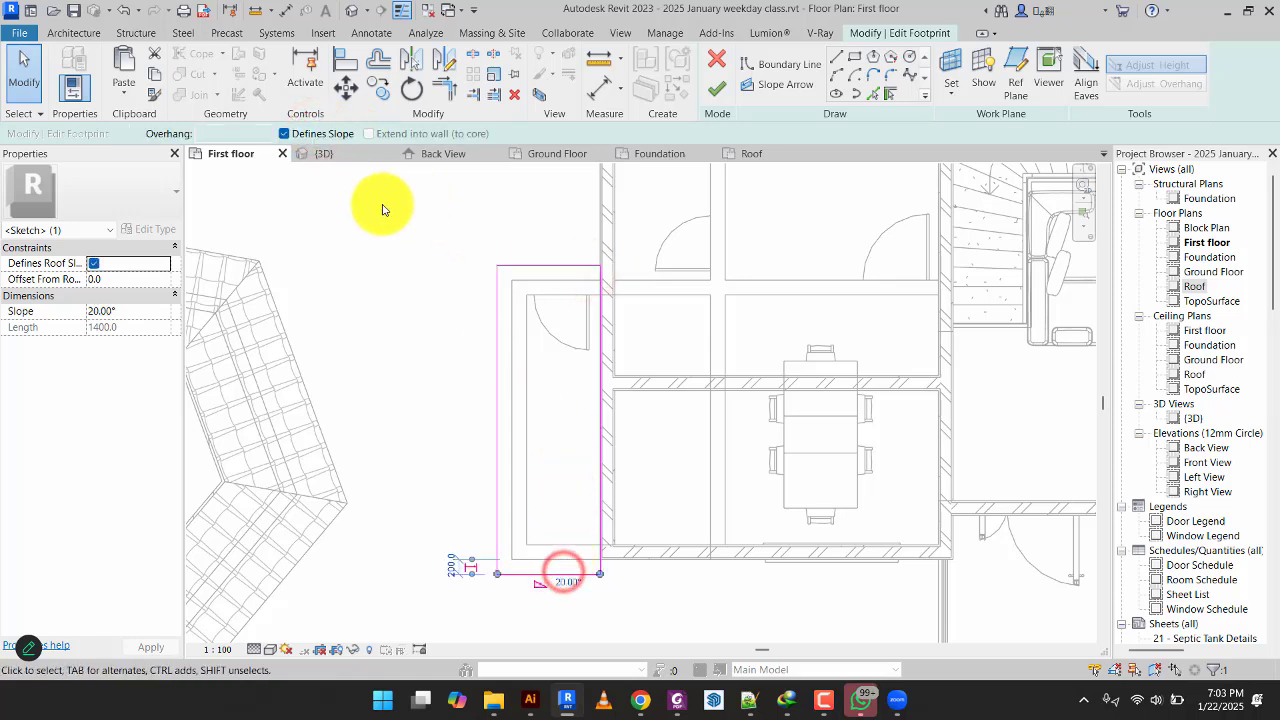
pyautogui.click(317, 128)
pyautogui.click(381, 262)
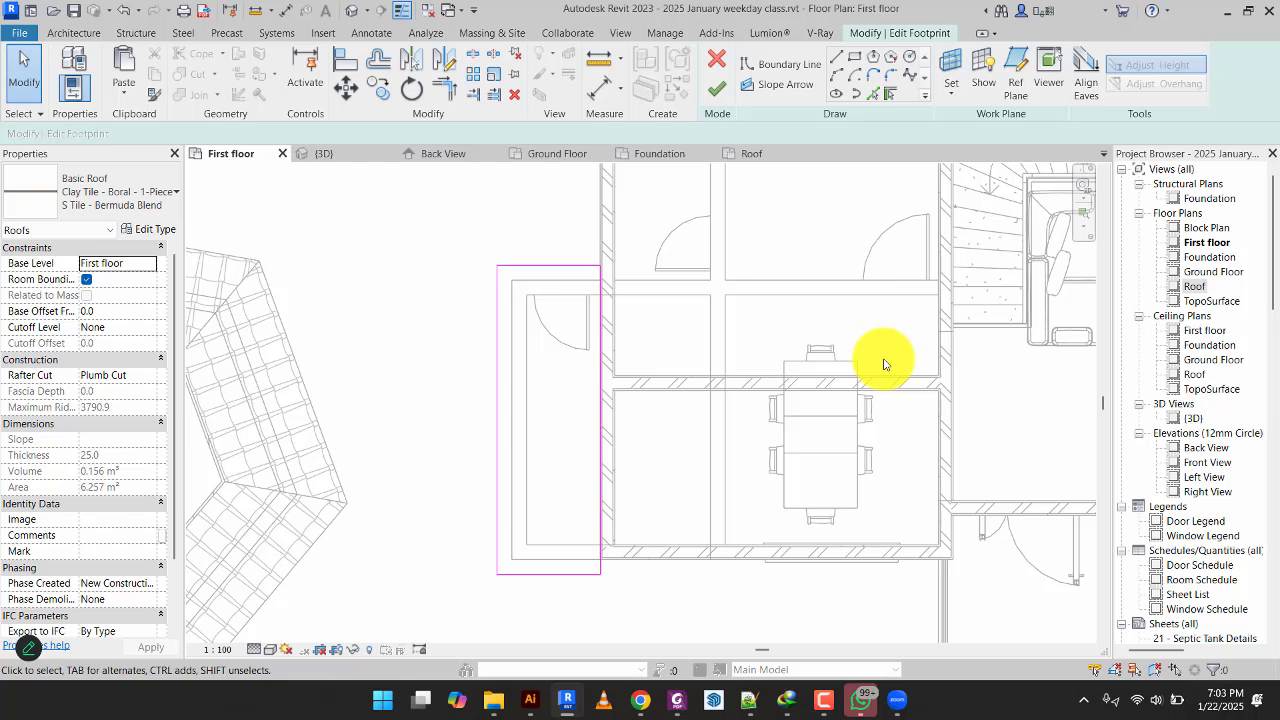
# Turn on Defines Slope for the footprint's long outer boundary line, set its slope to 5 degrees, and finish the footprint edit.
pyautogui.click(499, 432)
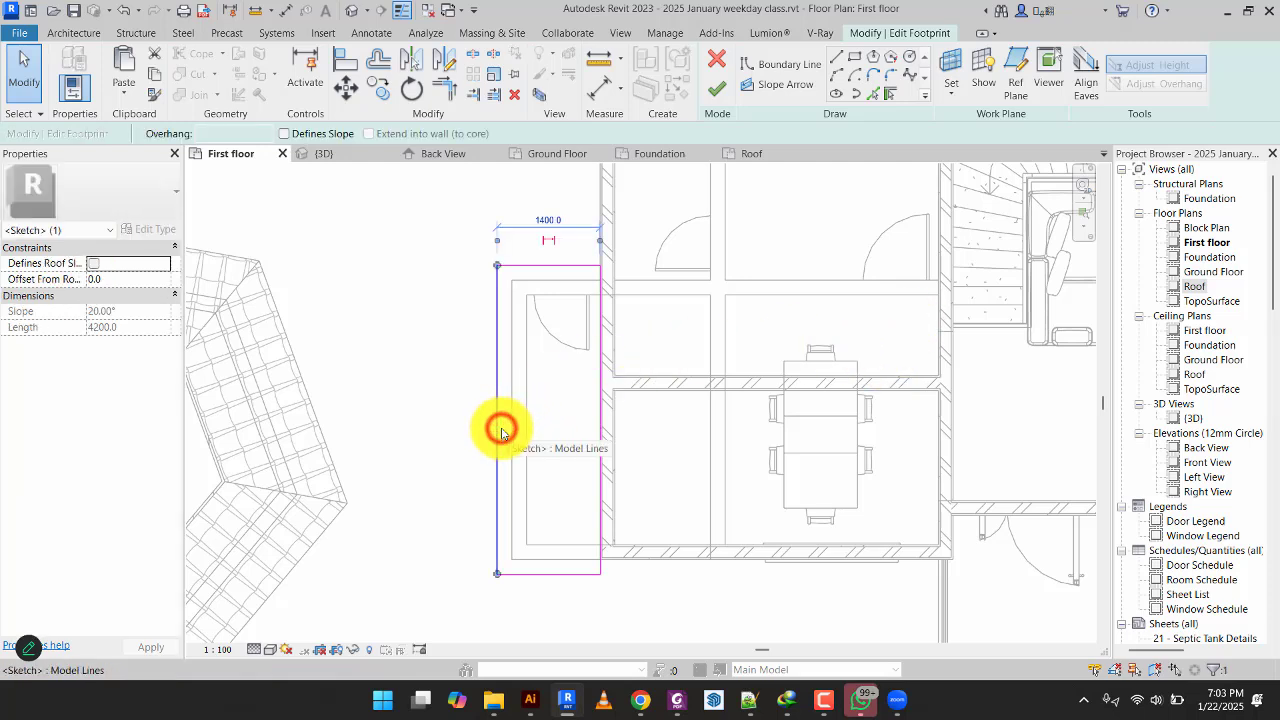
pyautogui.click(300, 134)
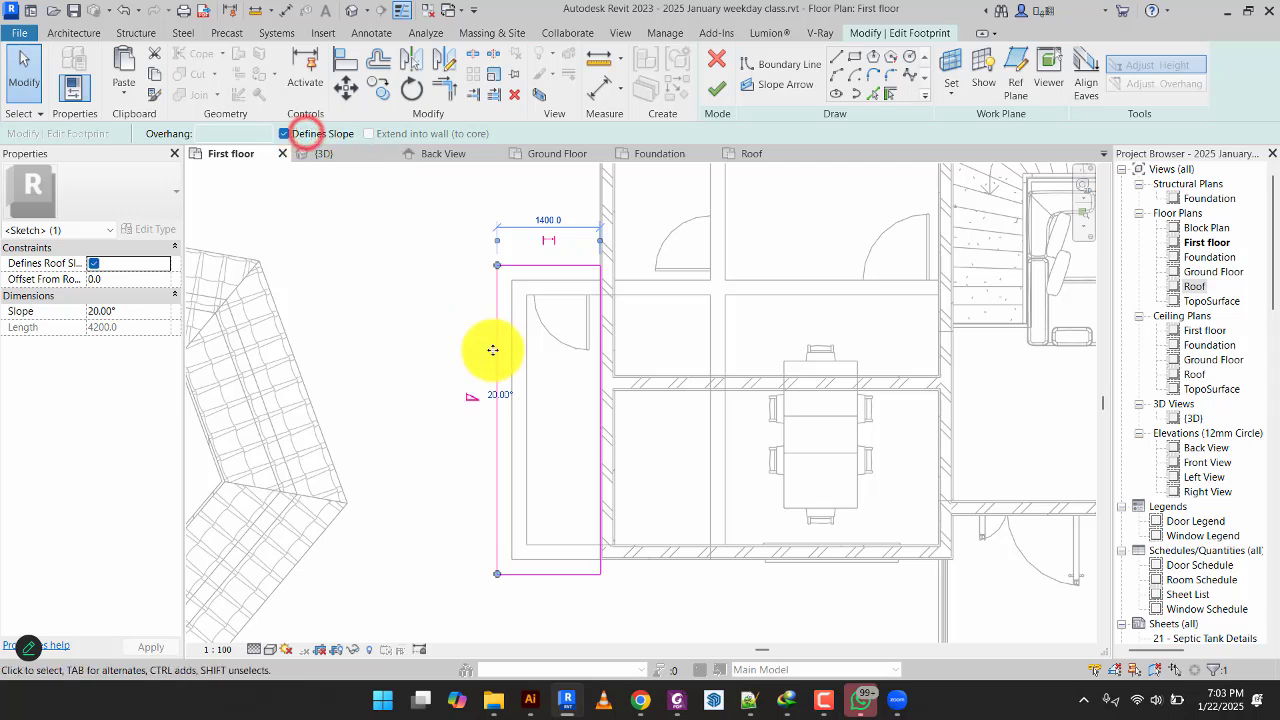
pyautogui.click(480, 425)
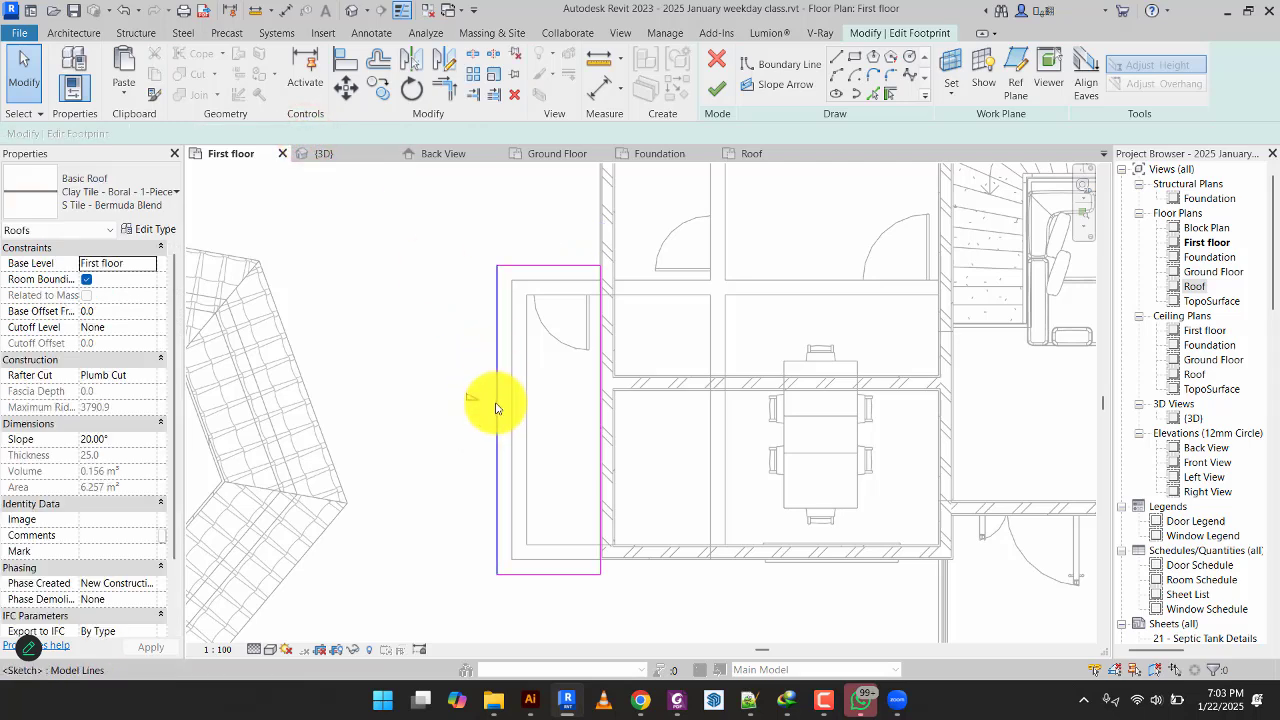
pyautogui.click(496, 405)
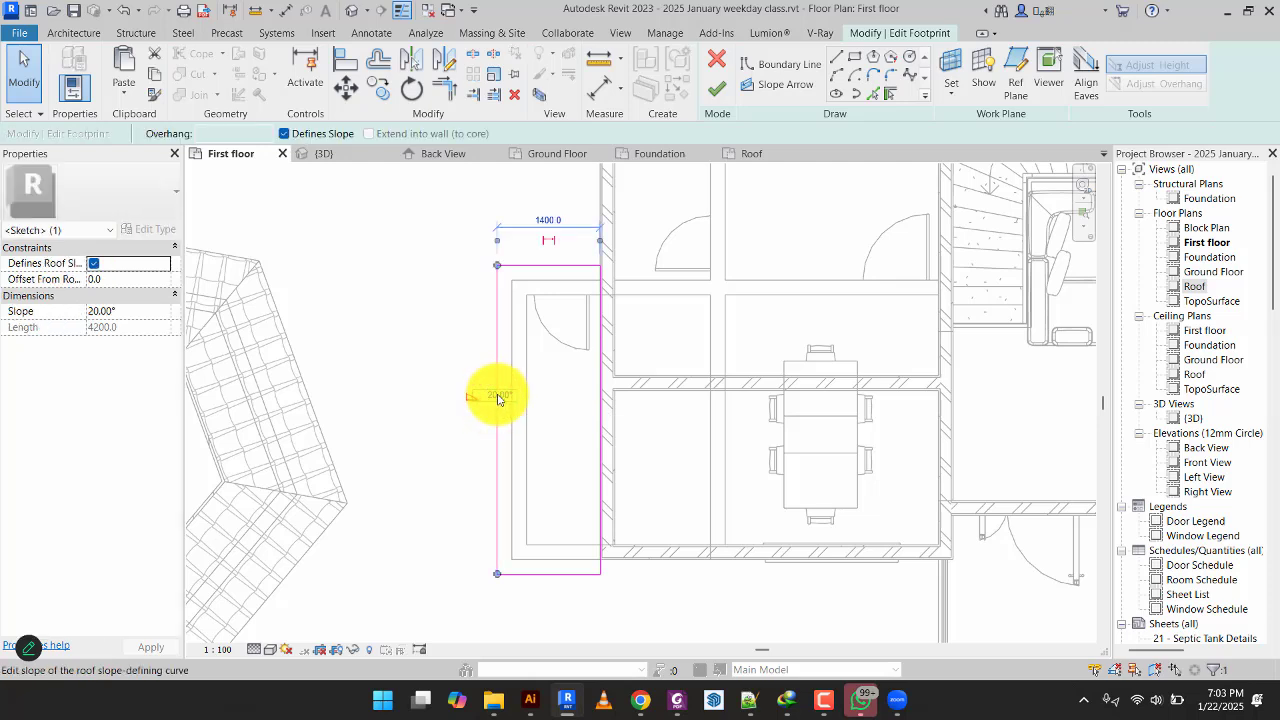
pyautogui.click(500, 396)
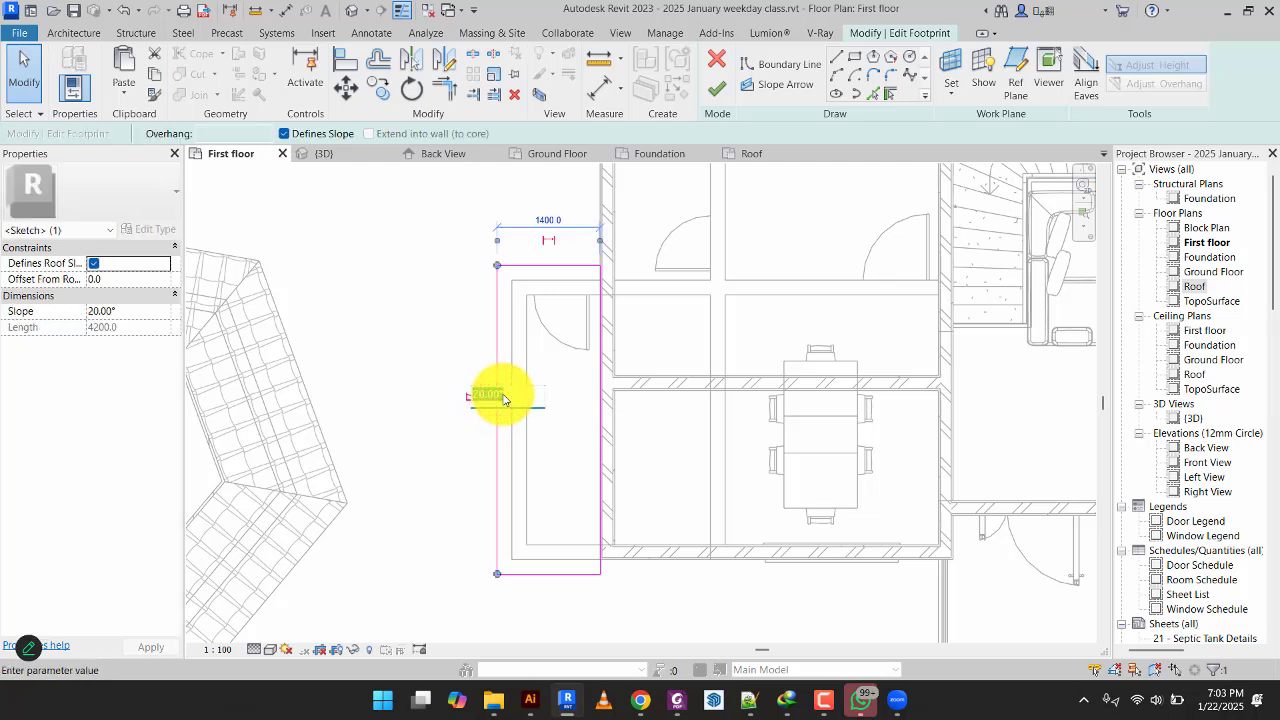
pyautogui.write('5')
pyautogui.click(432, 298)
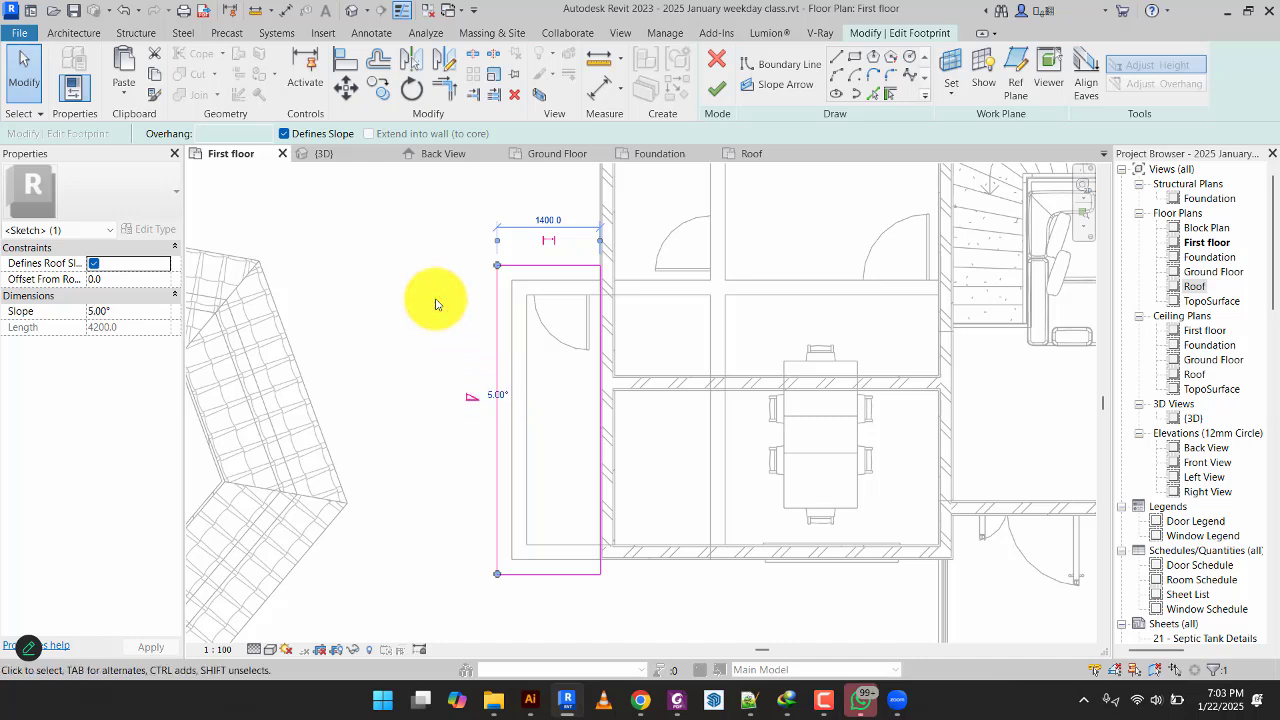
pyautogui.click(714, 90)
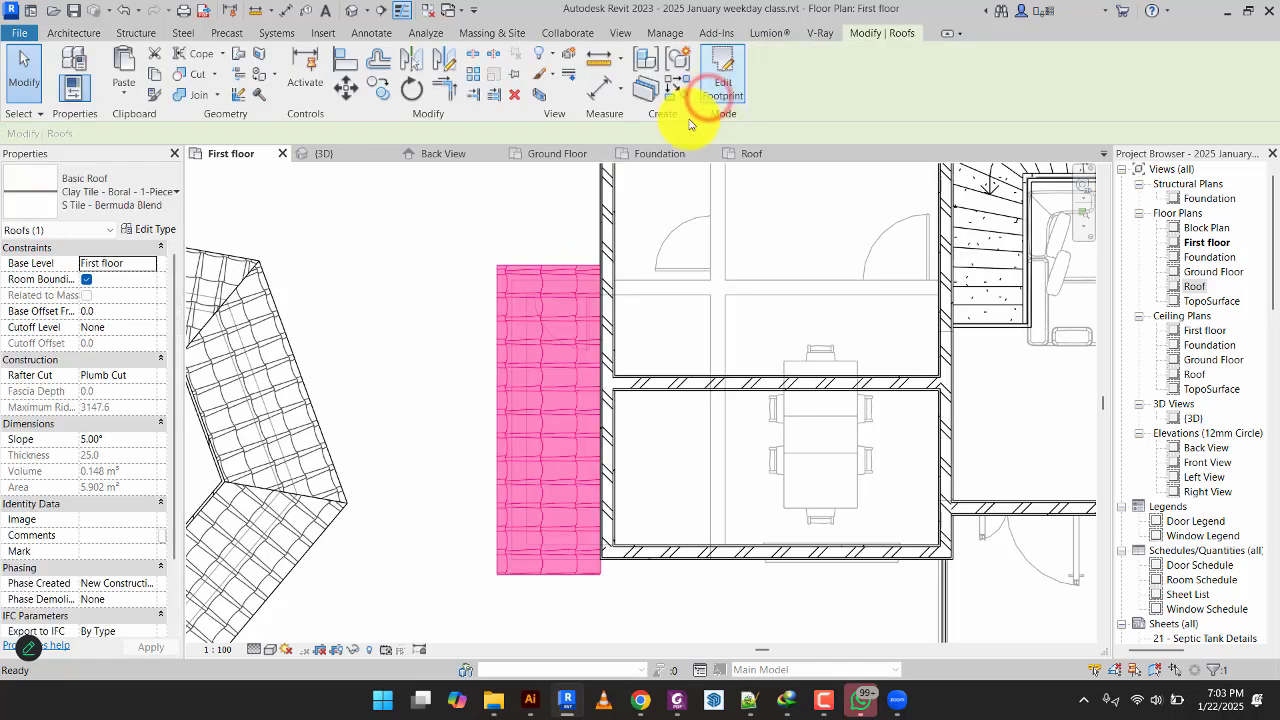
# Examine the extension's single-slope roof in 3D from several sides, checking how it meets the house wall and the extension walls below.
pyautogui.click(345, 152)
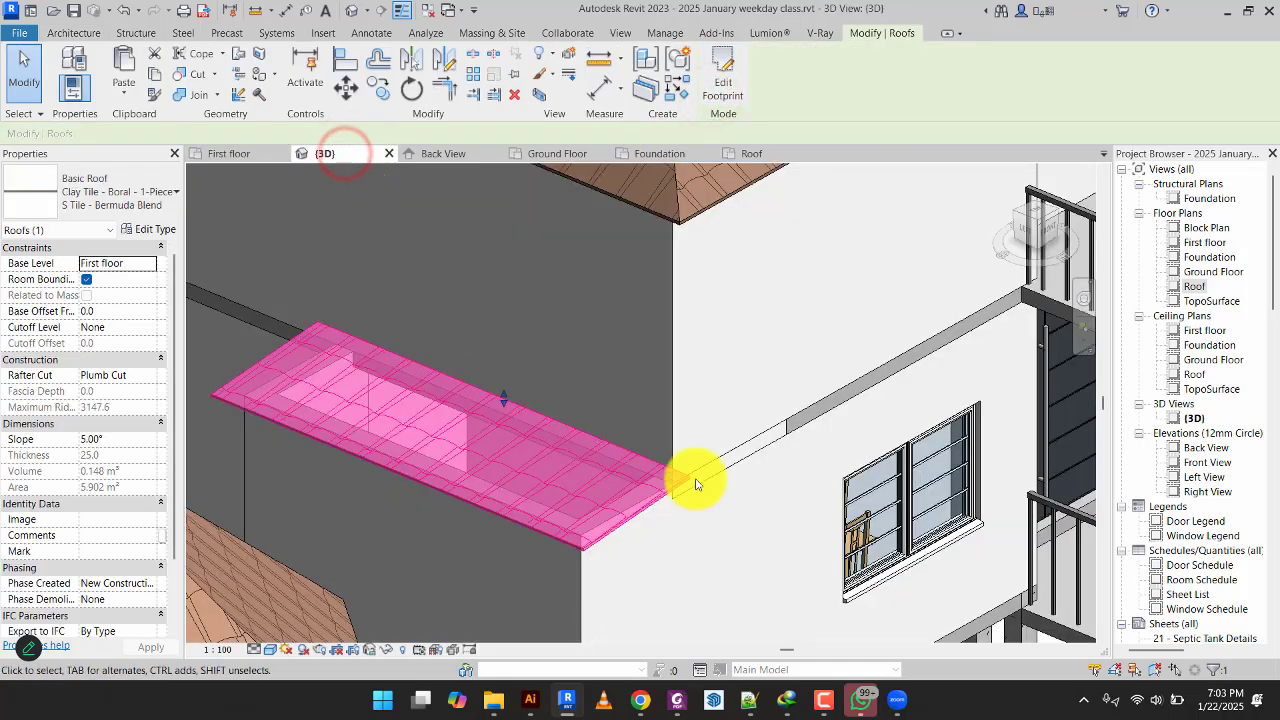
pyautogui.click(735, 381)
pyautogui.keyDown('shift'); pyautogui.moveTo(688, 511); pyautogui.dragTo(790, 420, button='middle'); pyautogui.keyUp('shift')
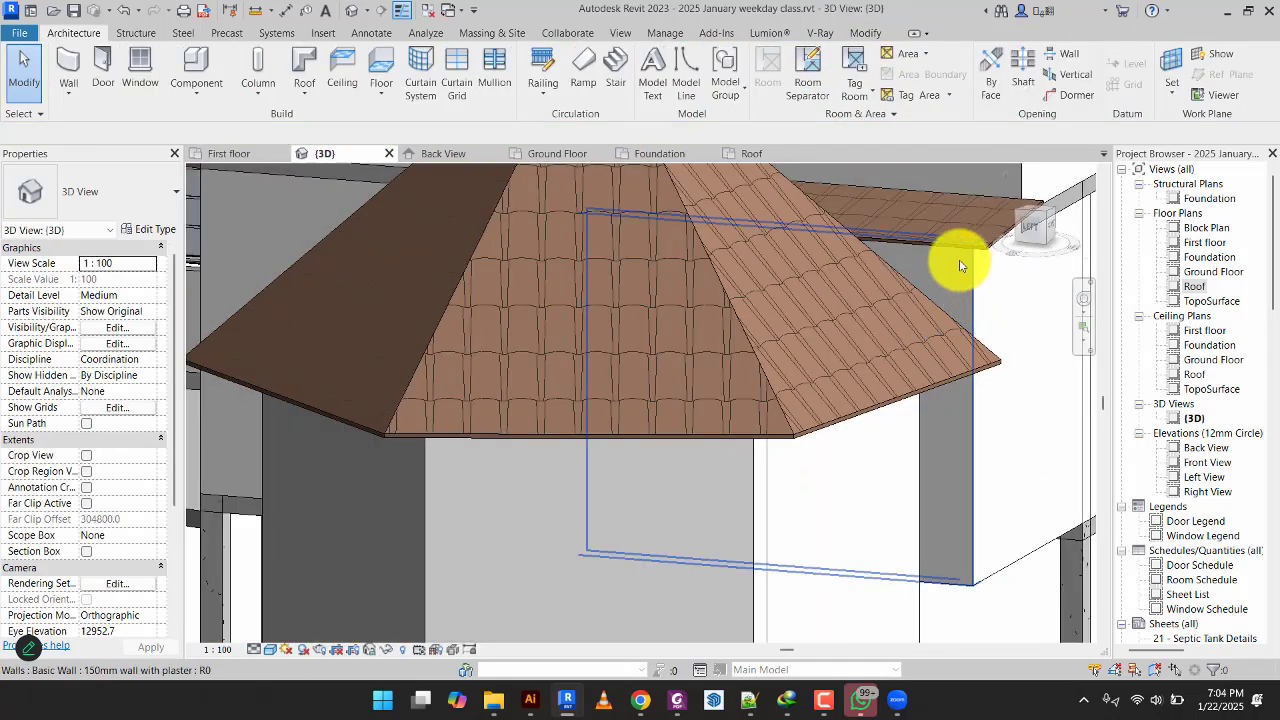
pyautogui.click(959, 265)
pyautogui.keyDown('shift'); pyautogui.moveTo(957, 251); pyautogui.dragTo(857, 277, button='middle'); pyautogui.keyUp('shift')
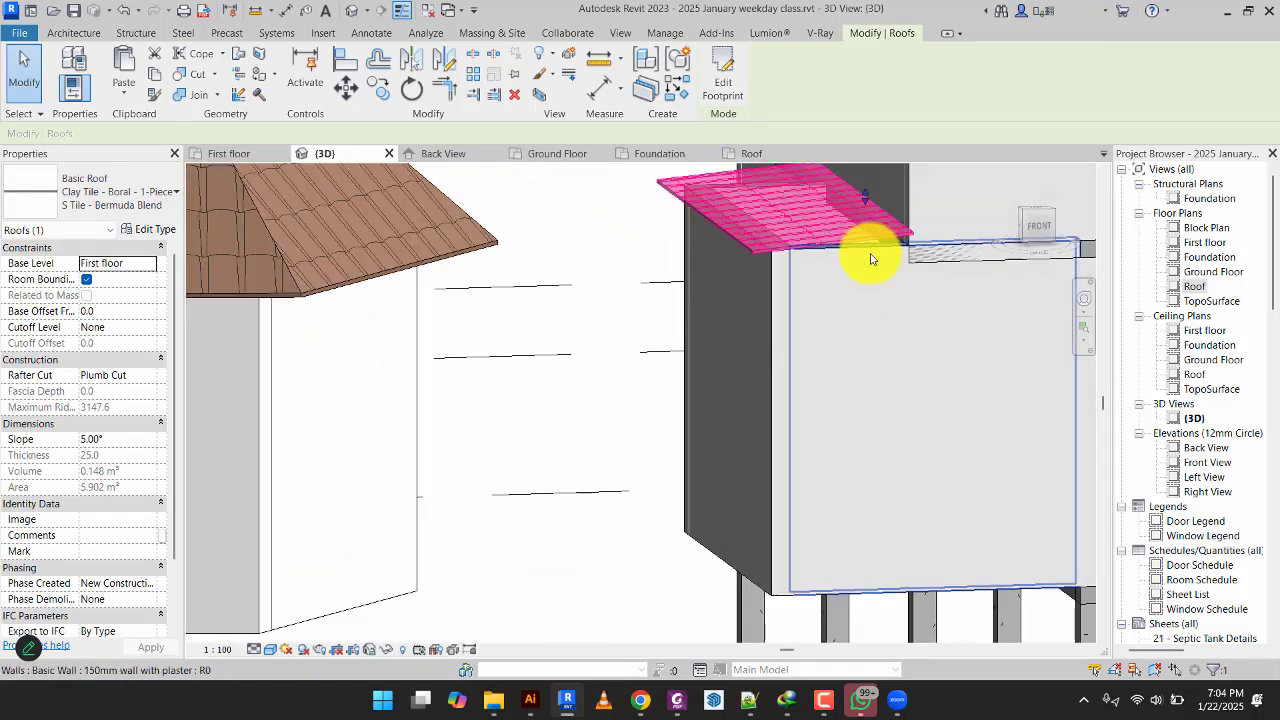
pyautogui.keyDown('shift'); pyautogui.moveTo(857, 246); pyautogui.dragTo(974, 351, button='middle'); pyautogui.keyUp('shift')
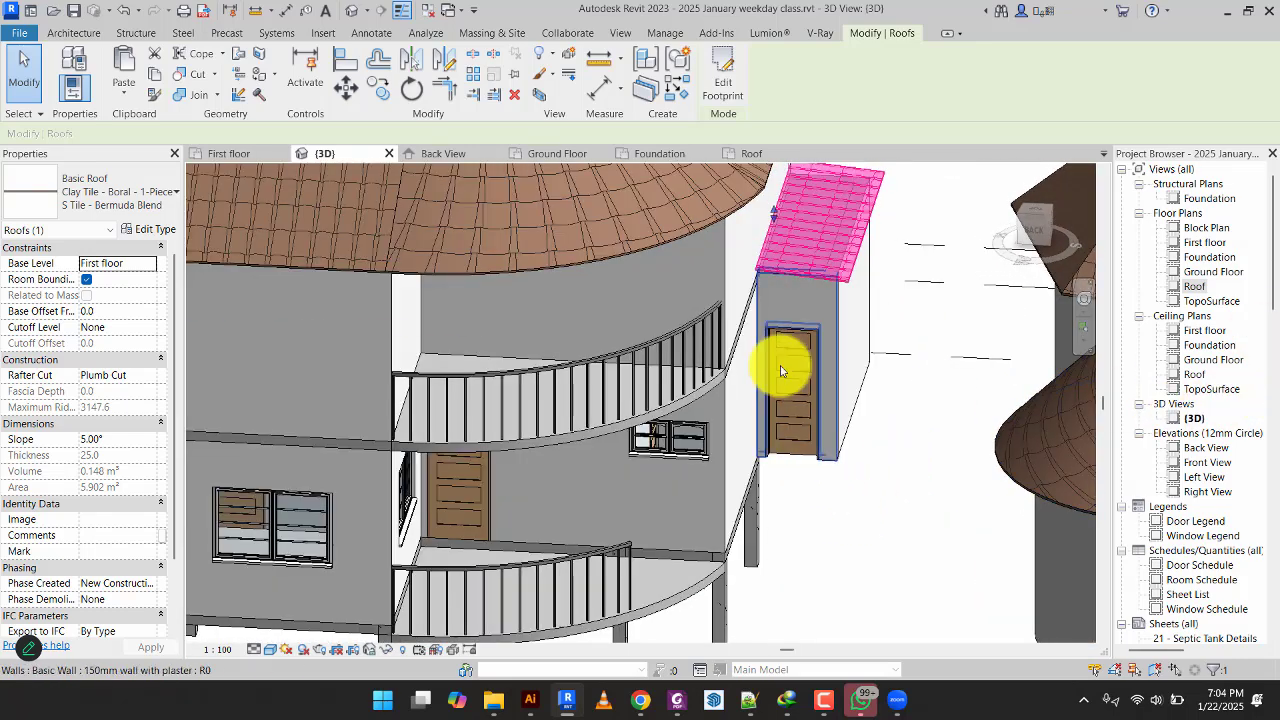
# Examine the small lean-to roof, its door wall, the outbuildings and the main hip roof from several angles in 3D.
pyautogui.click(759, 285)
pyautogui.keyDown('shift'); pyautogui.moveTo(838, 397); pyautogui.dragTo(806, 288, button='middle'); pyautogui.keyUp('shift')
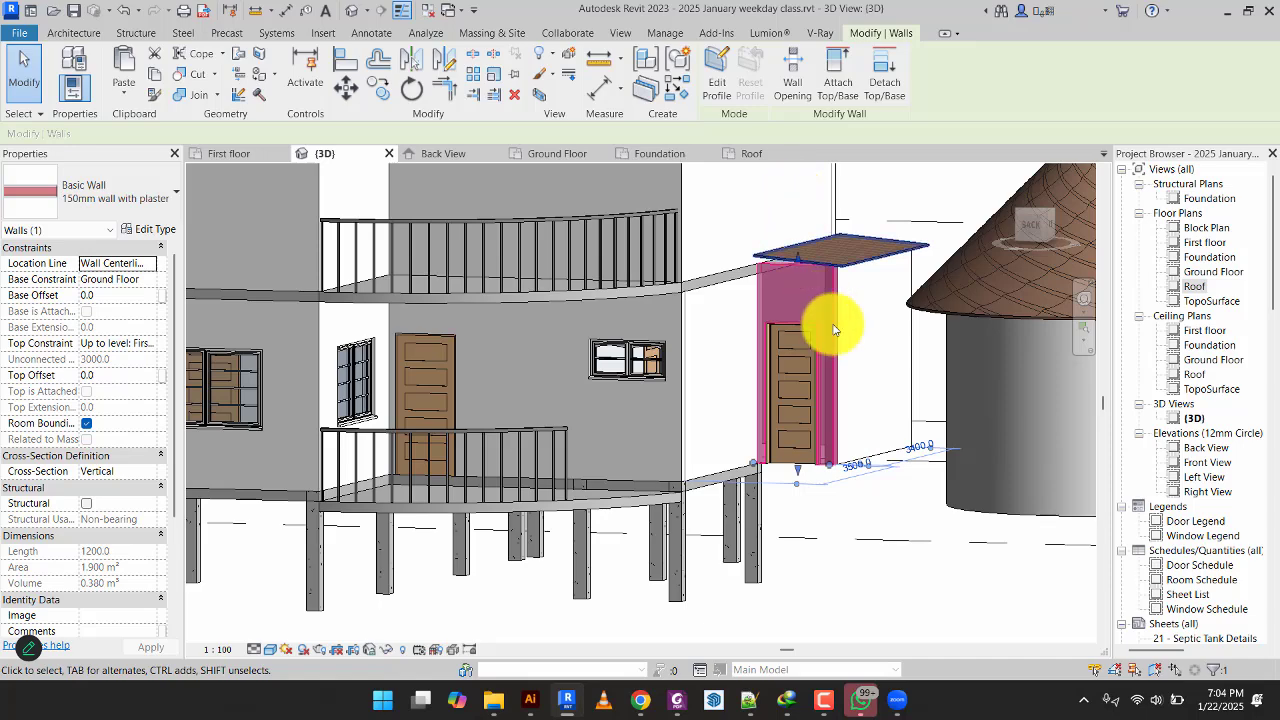
pyautogui.click(894, 515)
pyautogui.keyDown('shift'); pyautogui.moveTo(894, 509); pyautogui.dragTo(424, 484, button='middle'); pyautogui.keyUp('shift')
pyautogui.scroll(-4, 424, 484)
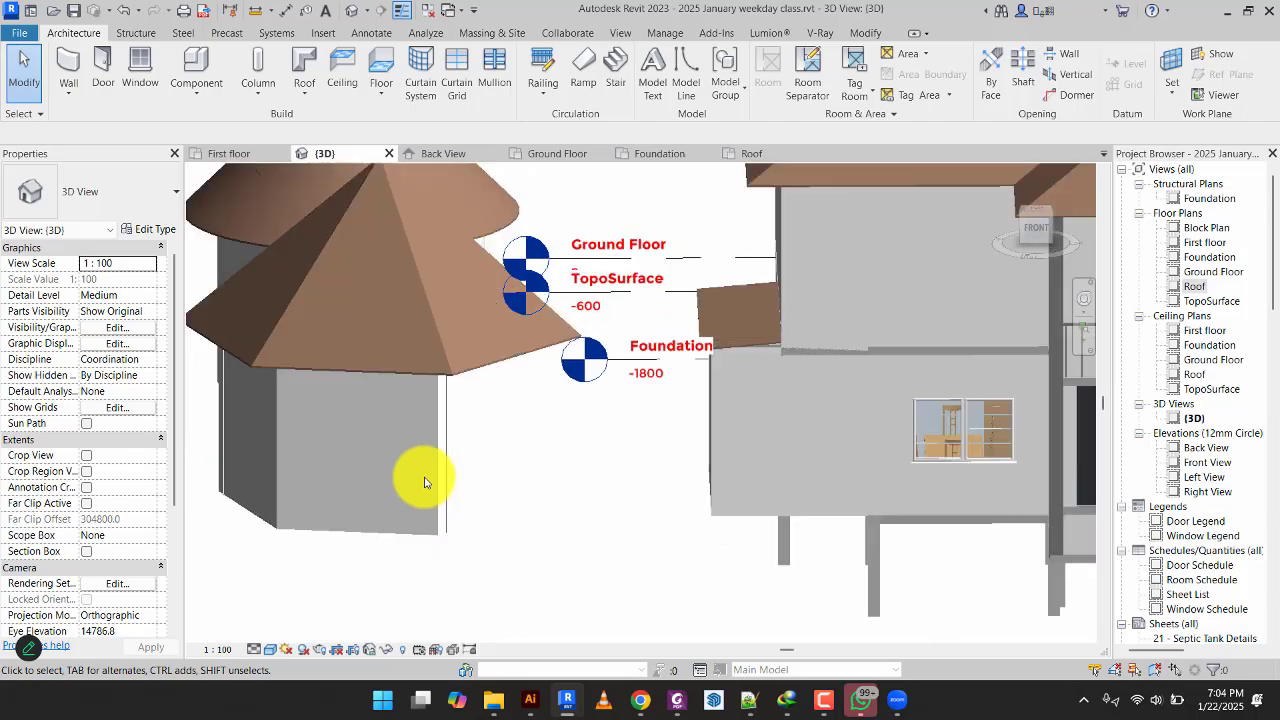
pyautogui.keyDown('shift'); pyautogui.moveTo(528, 432); pyautogui.dragTo(827, 566, button='middle'); pyautogui.keyUp('shift')
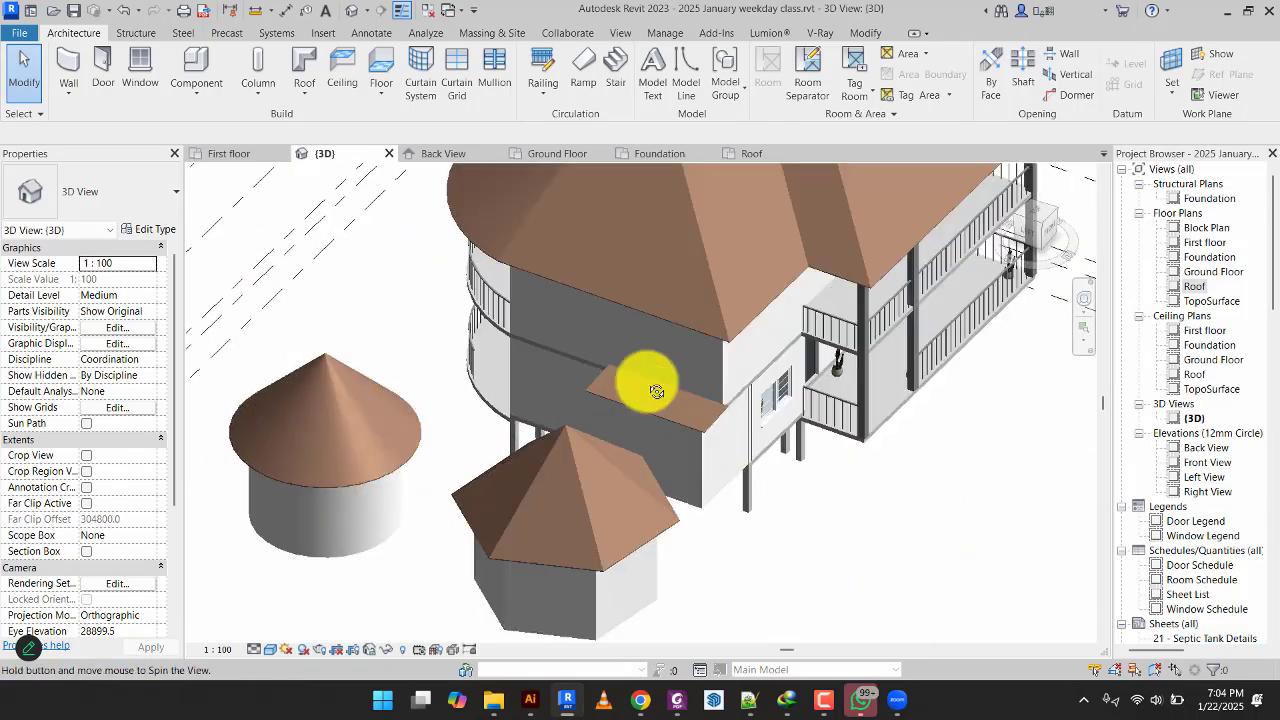
pyautogui.keyDown('shift'); pyautogui.moveTo(651, 386); pyautogui.dragTo(657, 512, button='middle'); pyautogui.keyUp('shift')
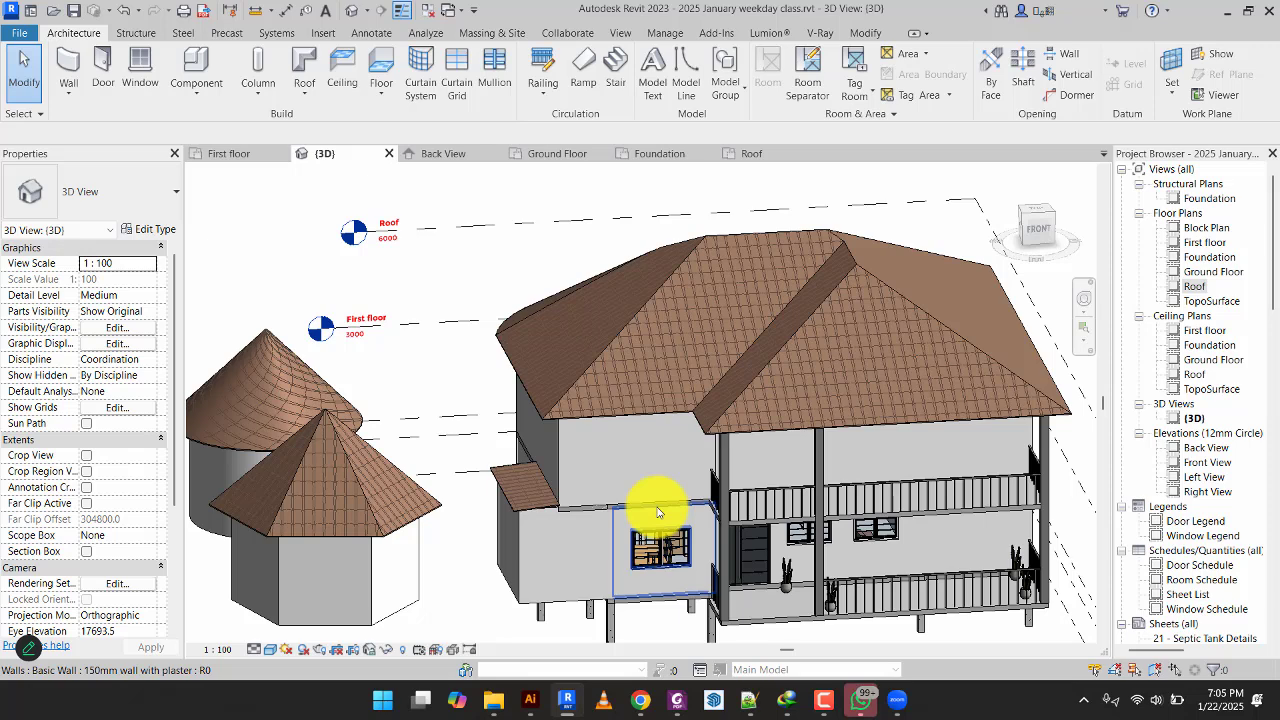
pyautogui.keyDown('shift'); pyautogui.moveTo(657, 512); pyautogui.dragTo(689, 454, button='middle'); pyautogui.keyUp('shift')
pyautogui.click(727, 432)
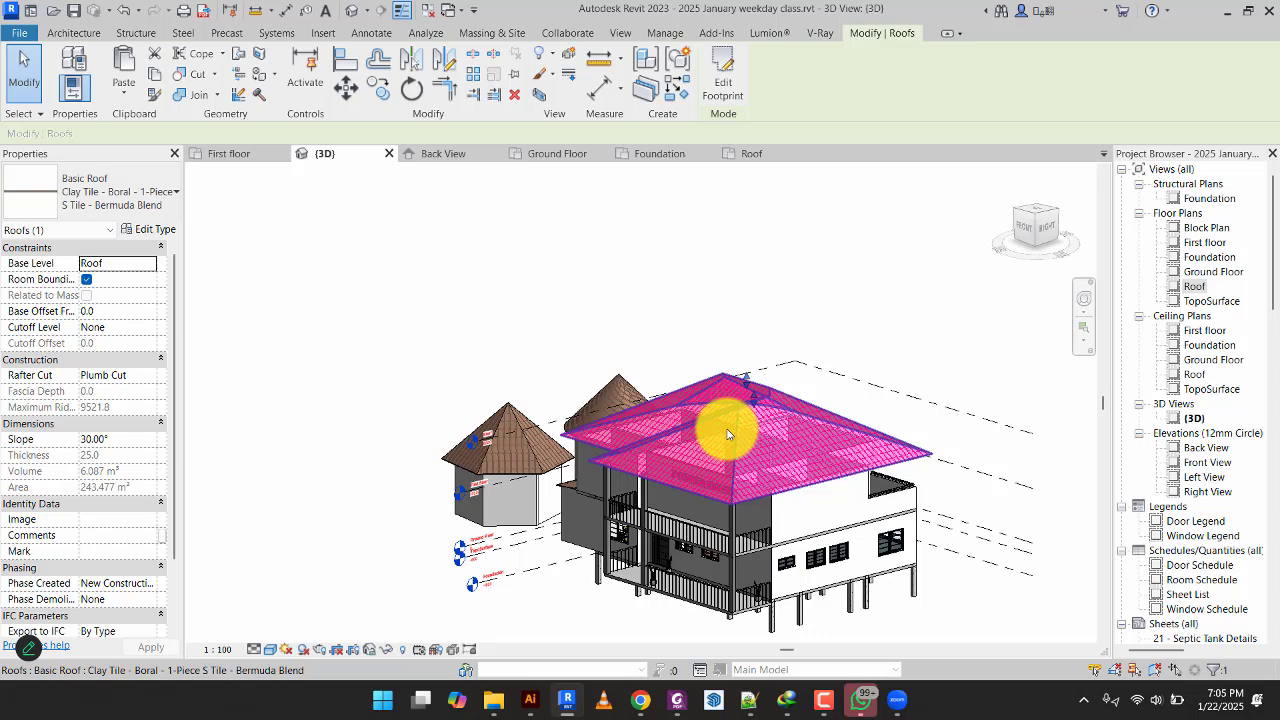
pyautogui.click(780, 278)
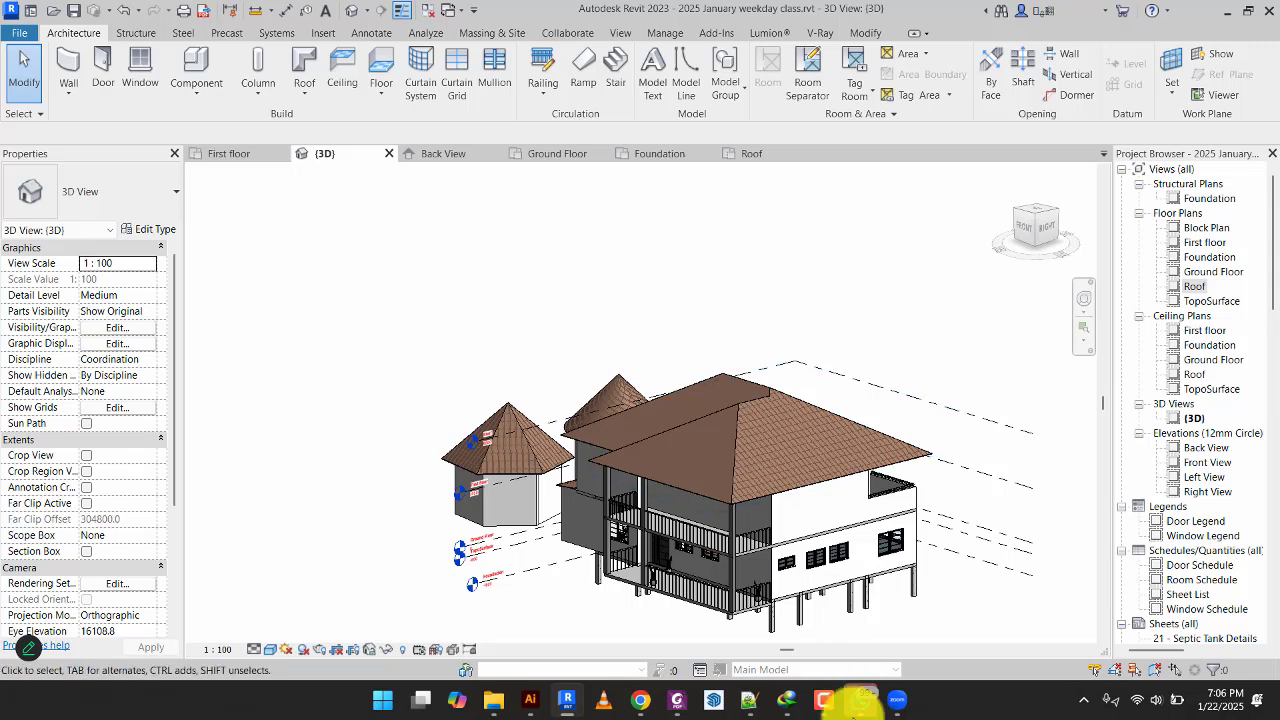
pyautogui.click(826, 703)
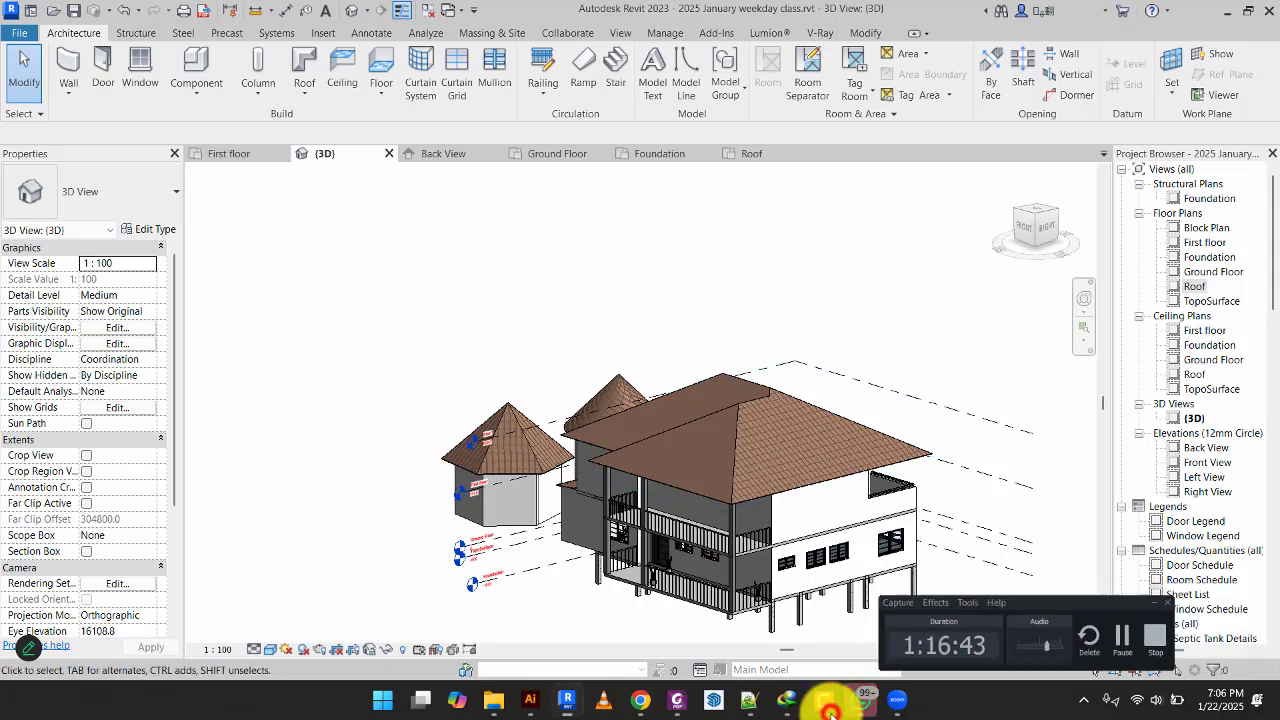
pyautogui.click(830, 712)
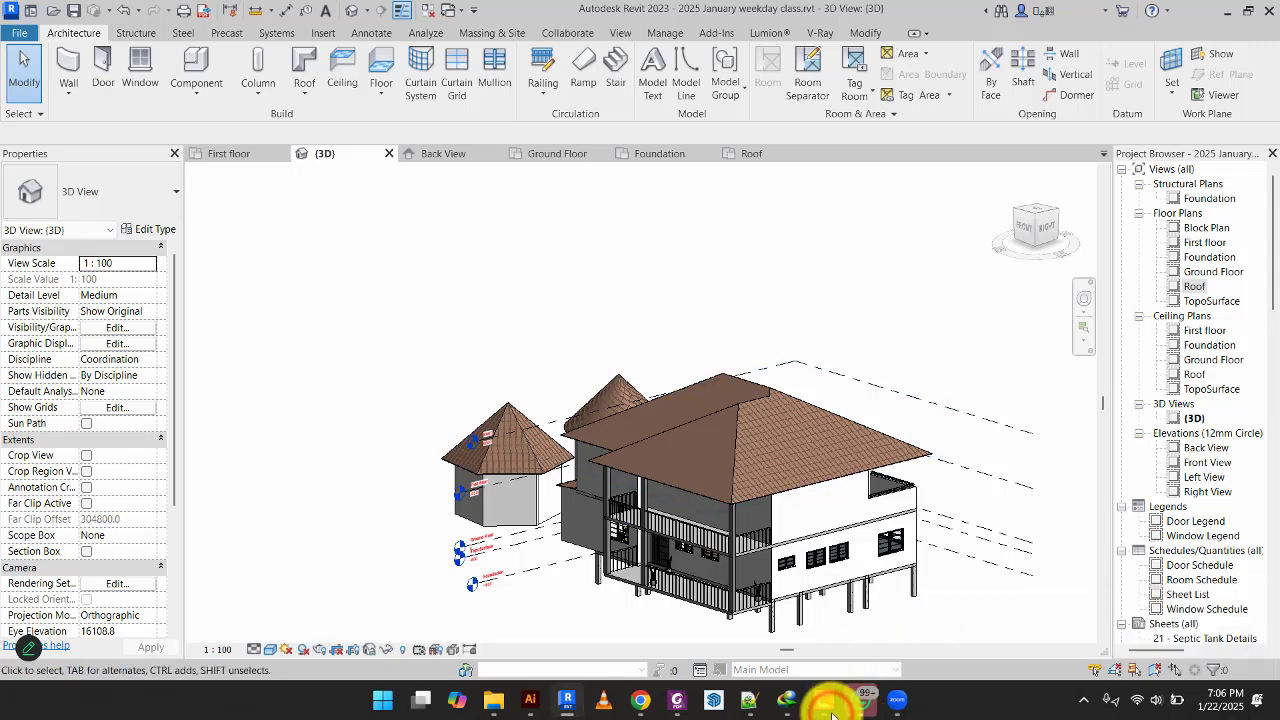
# View the house model from the front in 3D, then open the Back View elevation framed on the main house.
pyautogui.click(1028, 230)
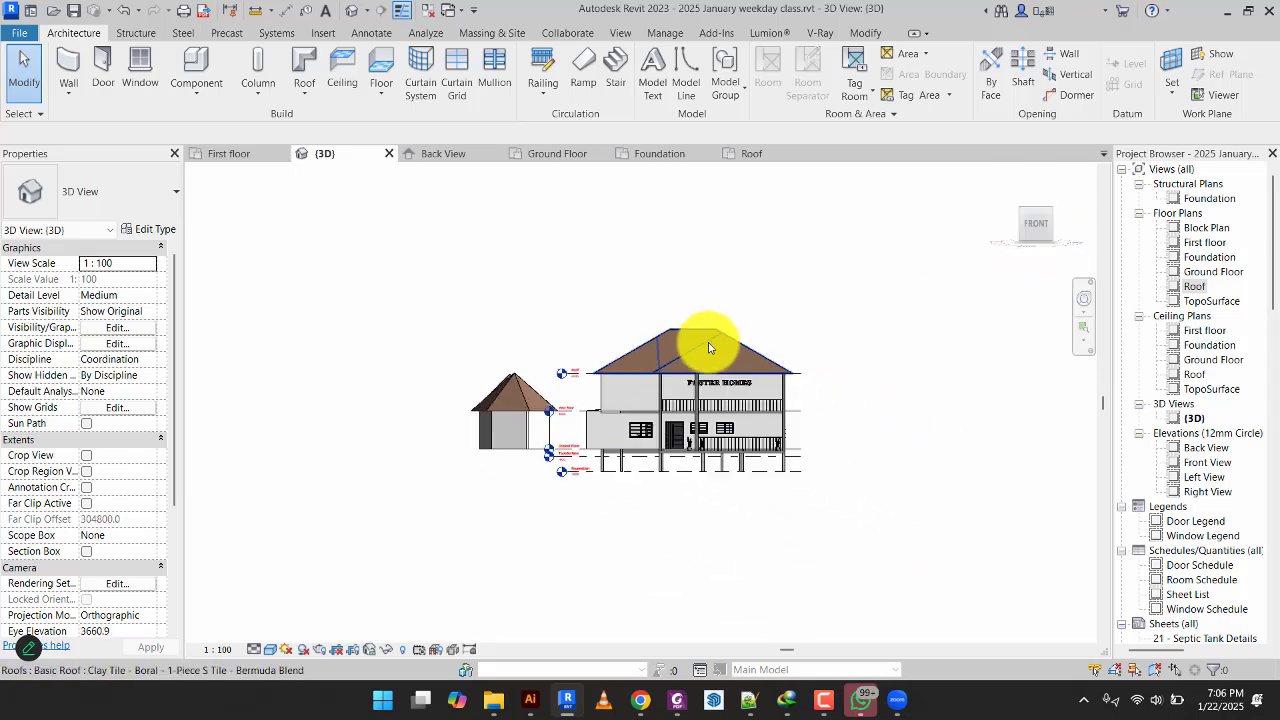
pyautogui.scroll(3, 708, 347)
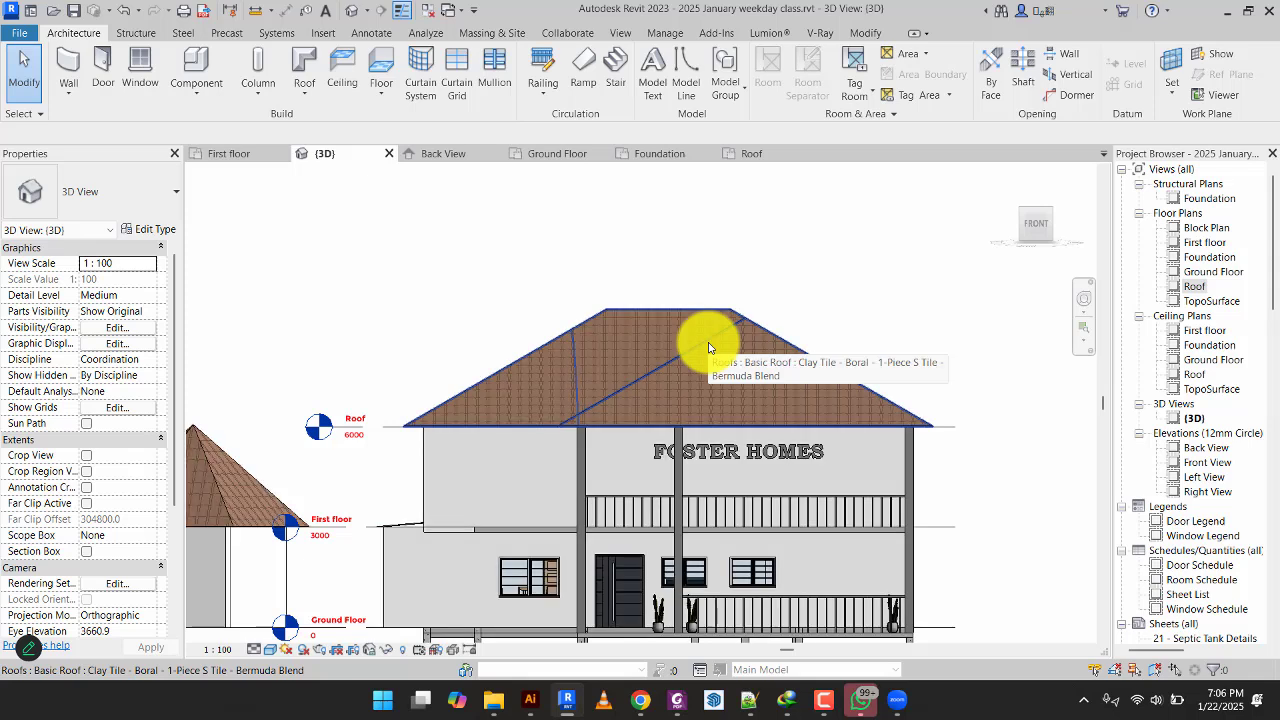
pyautogui.click(448, 153)
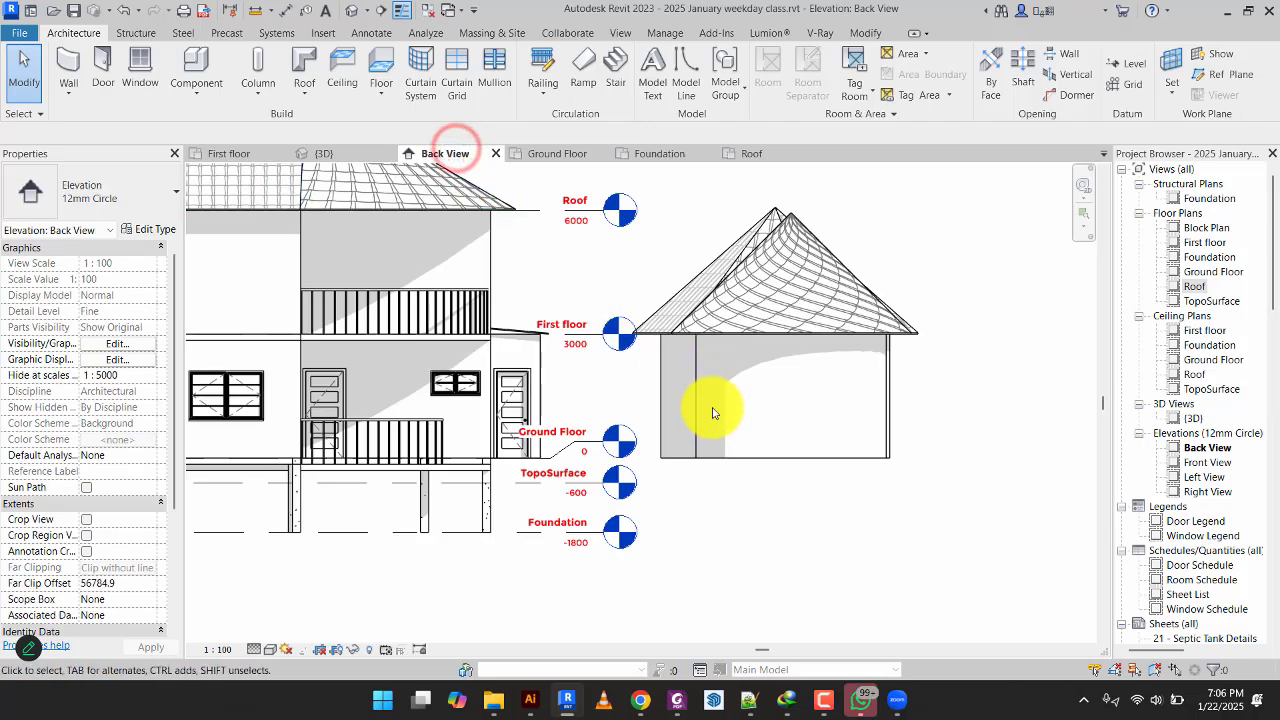
pyautogui.scroll(-3, 934, 531)
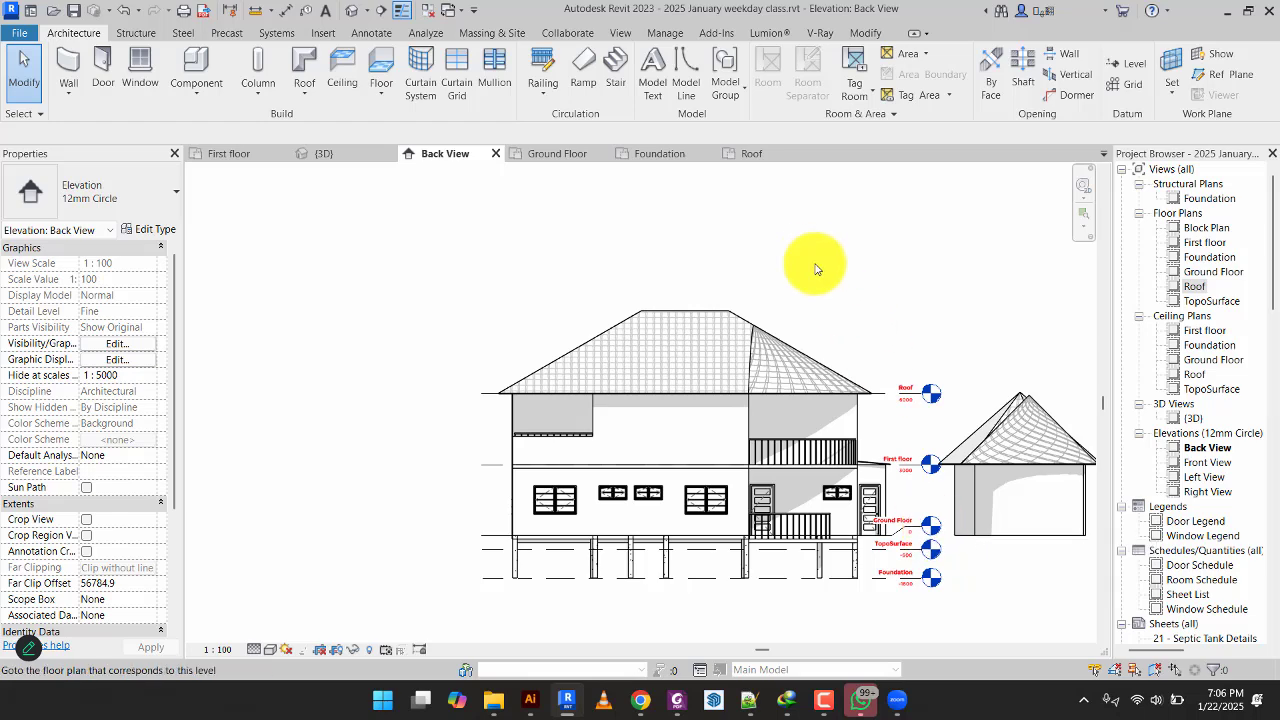
pyautogui.scroll(1, 729, 286)
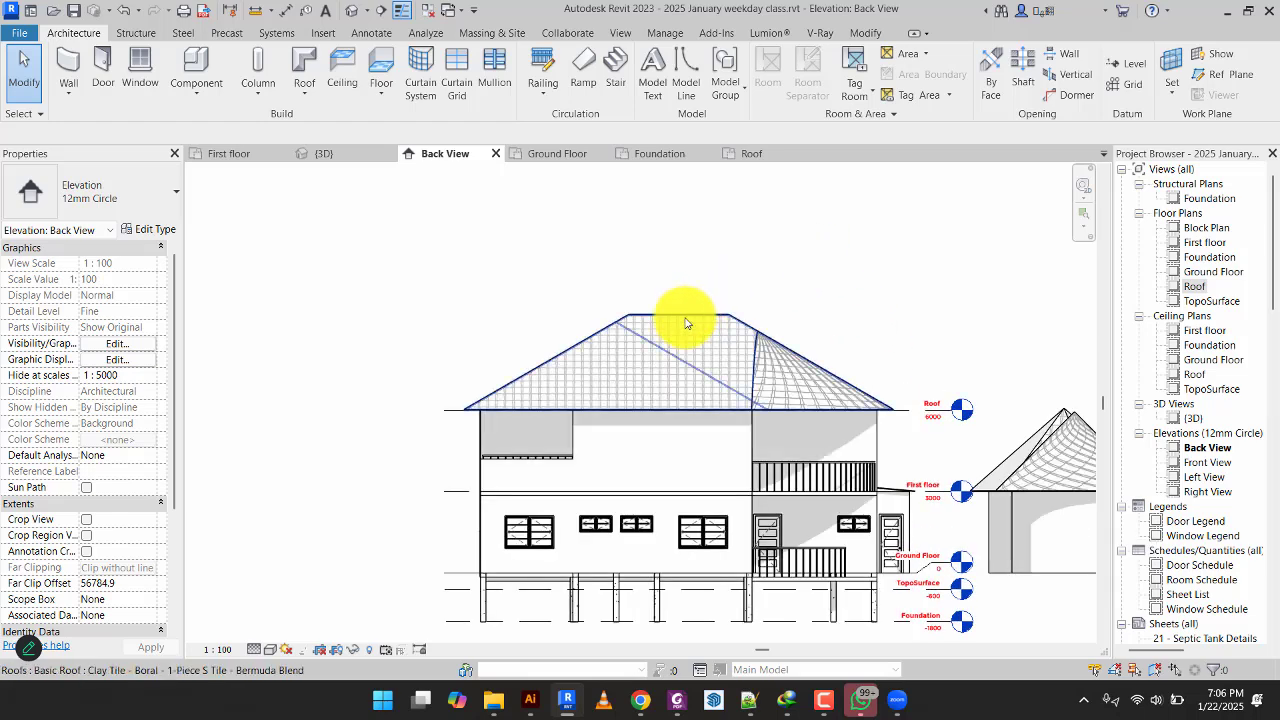
pyautogui.click(690, 316)
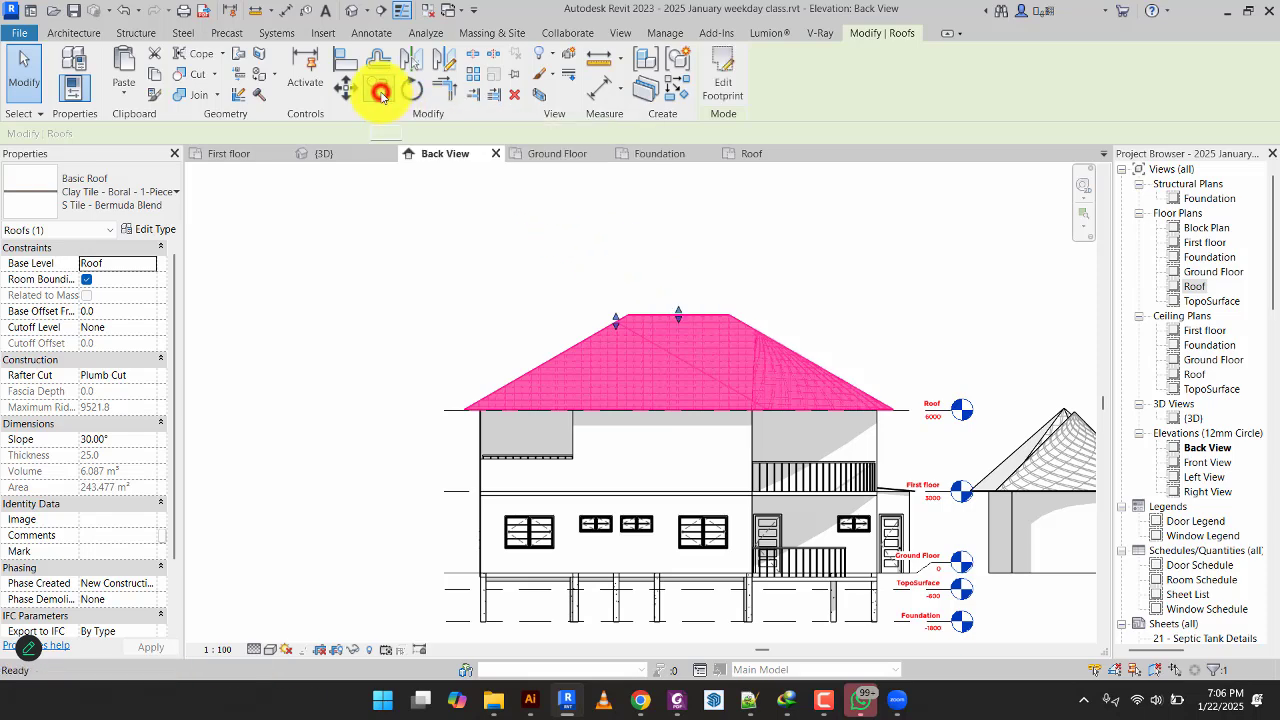
pyautogui.click(378, 90)
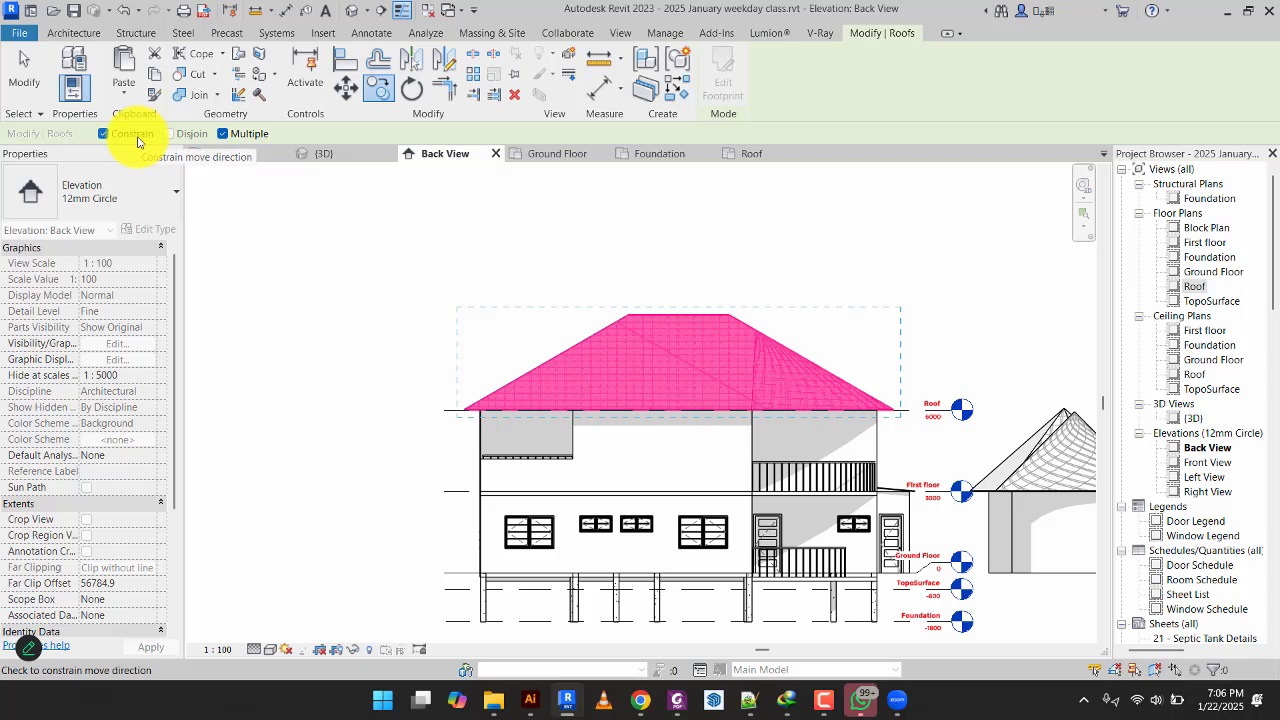
pyautogui.click(222, 133)
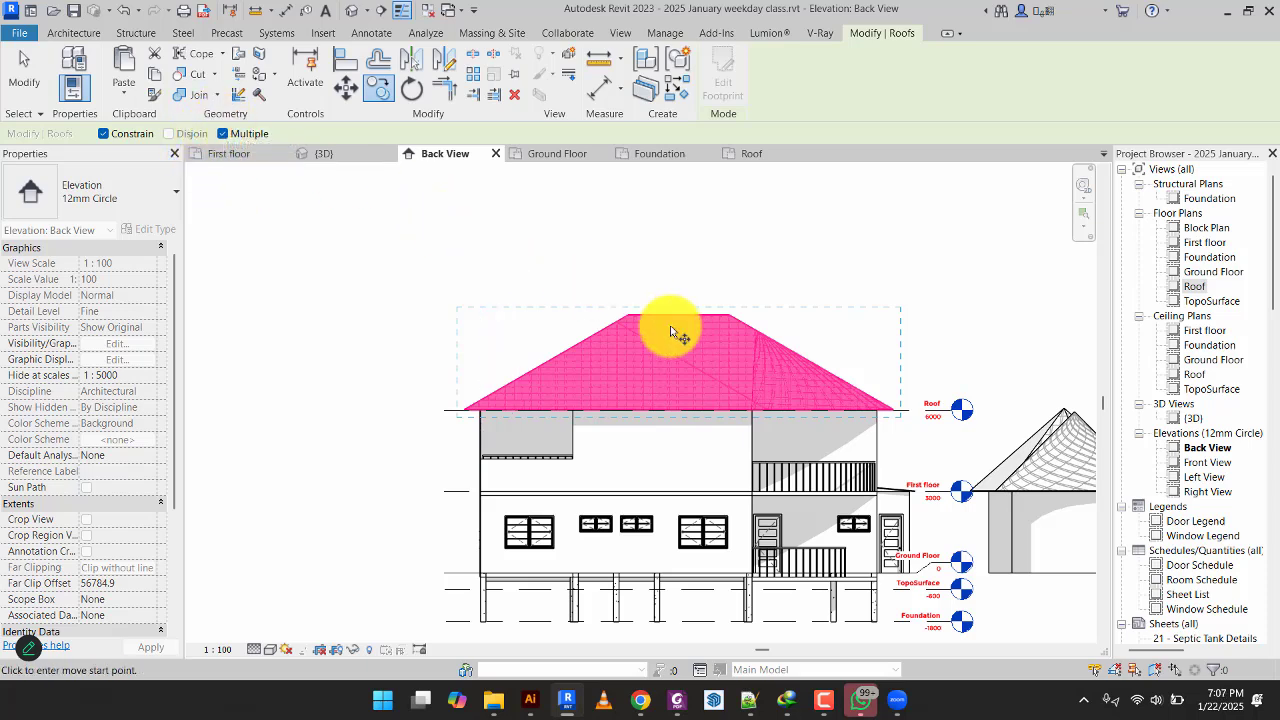
pyautogui.click(680, 410)
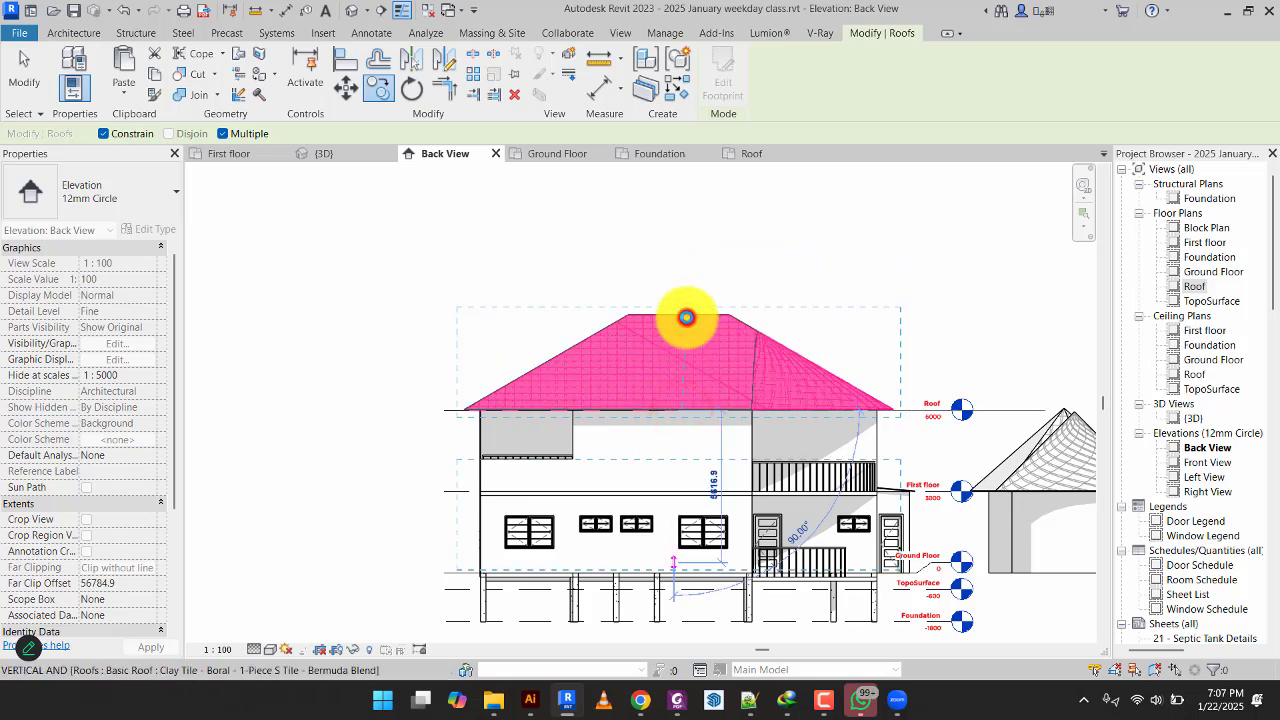
pyautogui.click(690, 316)
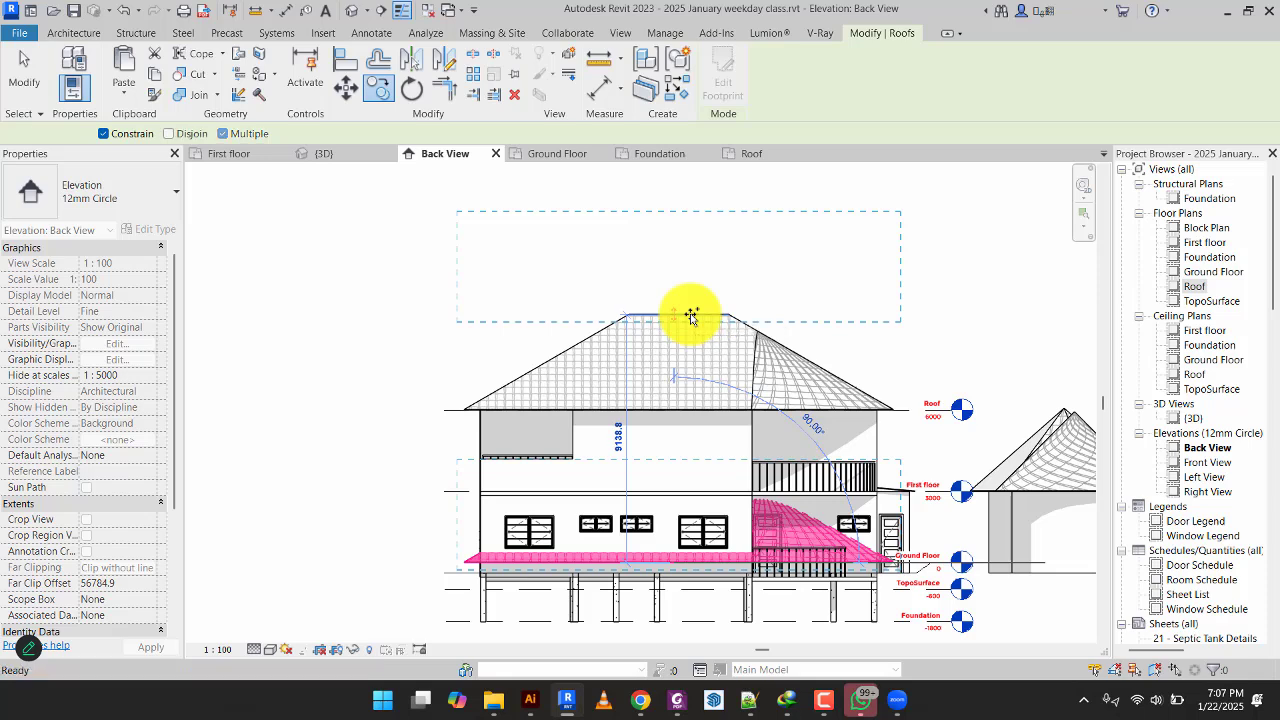
pyautogui.press('Escape')
pyautogui.press('Escape')
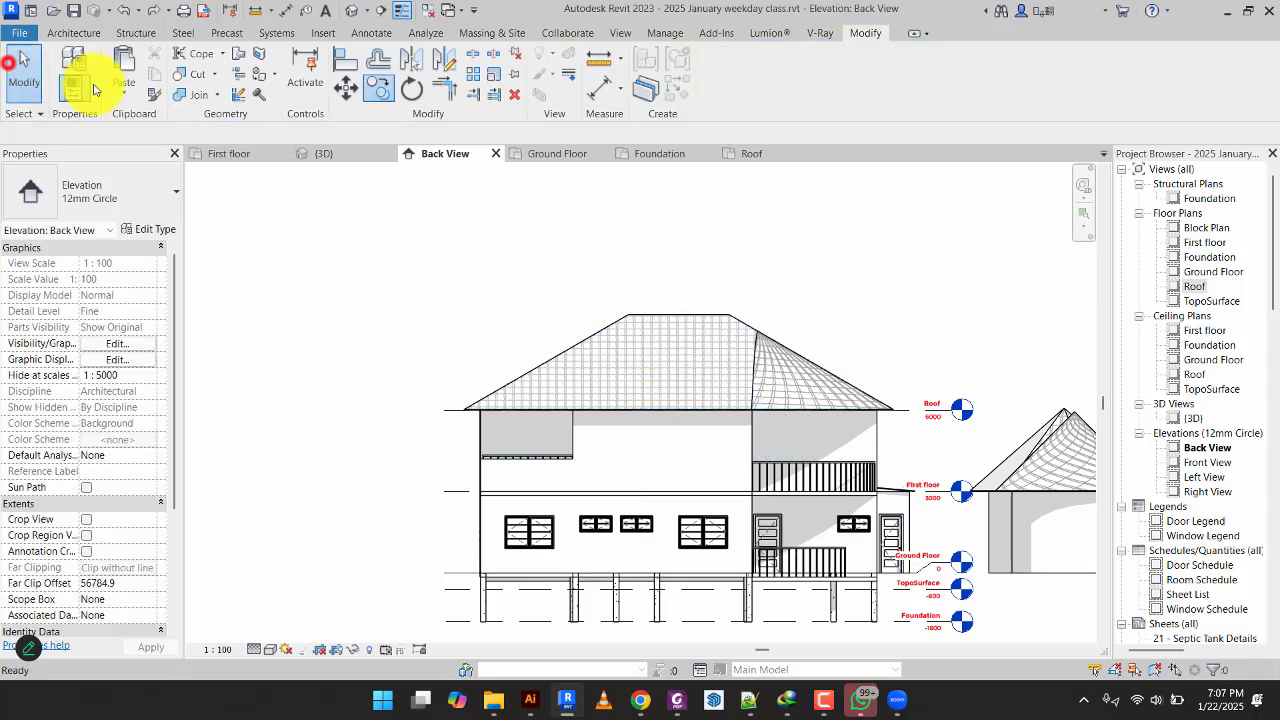
# Copy the main roof twice vertically above the house with Multiple enabled, placing the second copy about 4700 mm above the first.
pyautogui.click(642, 333)
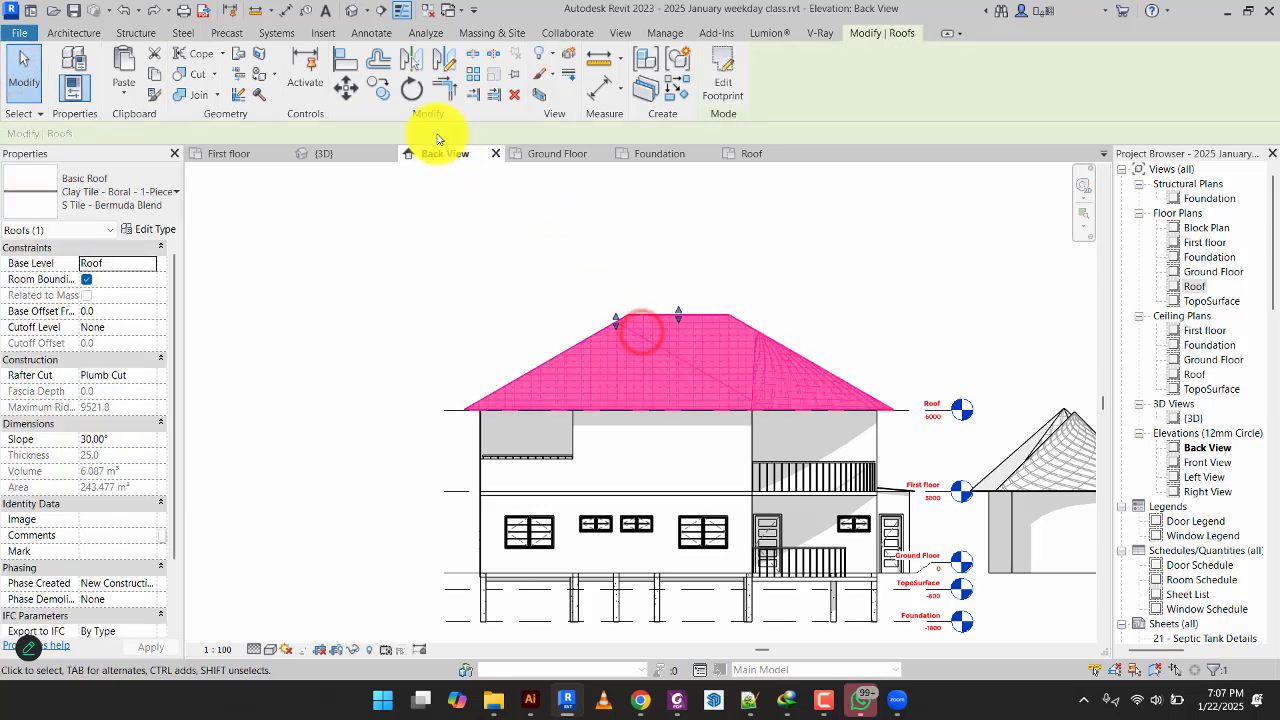
pyautogui.click(382, 88)
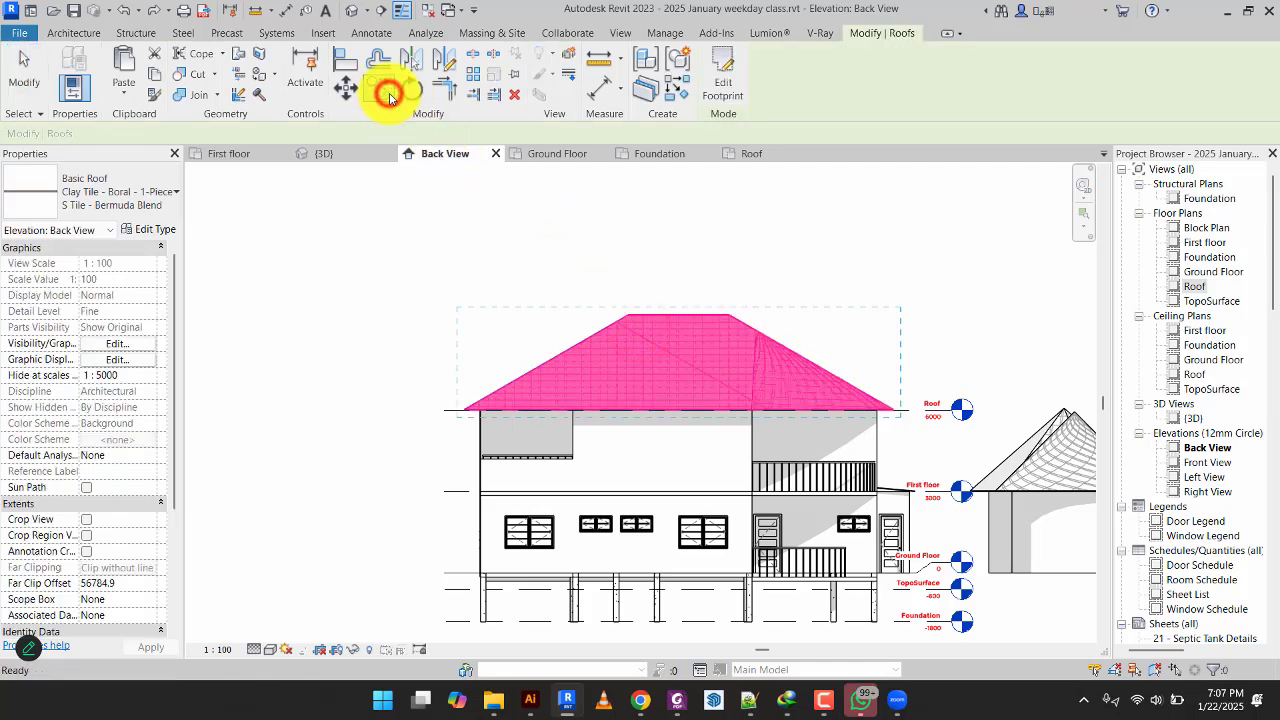
pyautogui.click(655, 403)
pyautogui.click(648, 289)
pyautogui.scroll(-3, 651, 300)
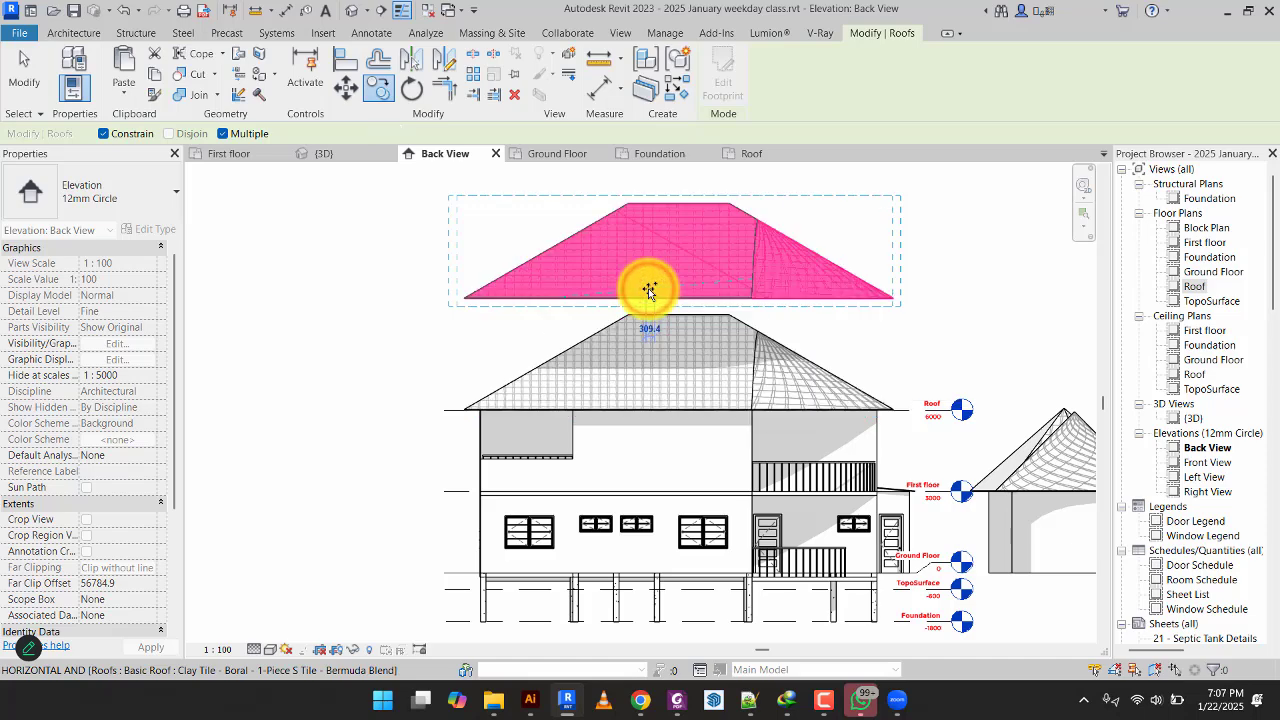
pyautogui.scroll(2, 655, 380)
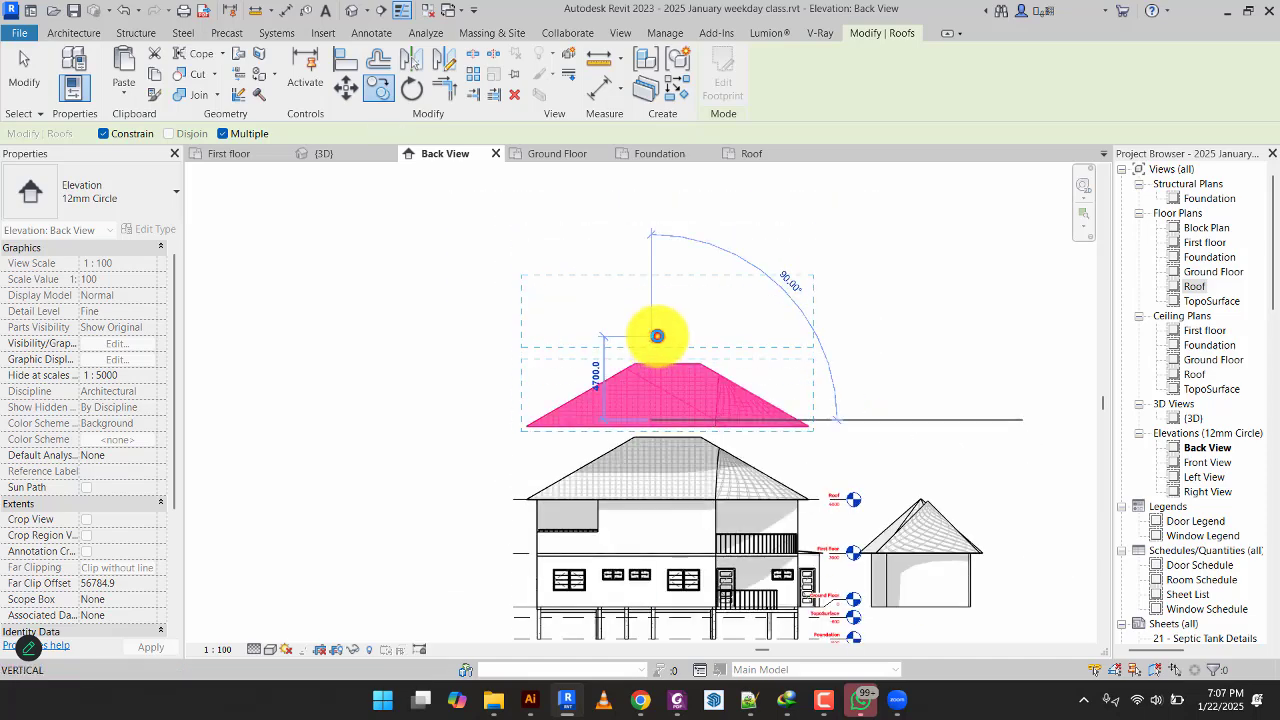
pyautogui.click(655, 334)
pyautogui.click(31, 87)
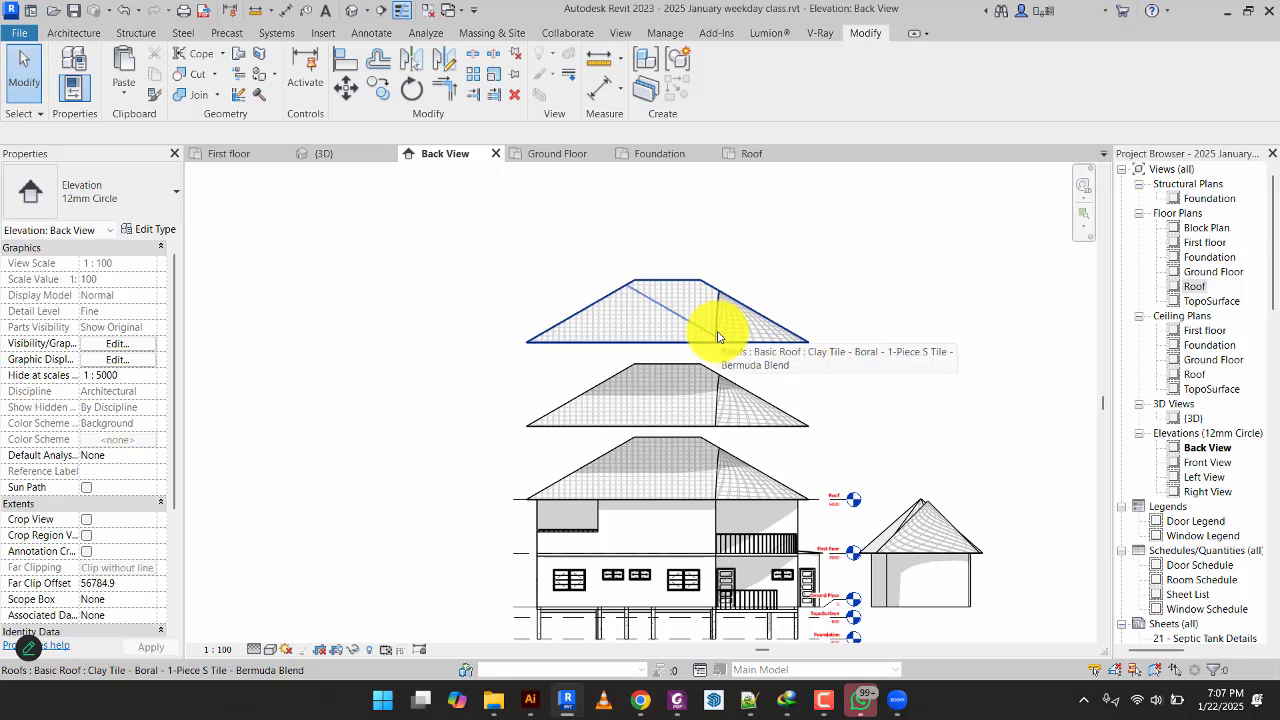
# Check the widely spaced roof copies in the 3D view and undo both of them.
pyautogui.click(352, 156)
pyautogui.scroll(-4, 590, 313)
pyautogui.keyDown('shift'); pyautogui.moveTo(788, 434); pyautogui.dragTo(676, 462, button='middle'); pyautogui.keyUp('shift')
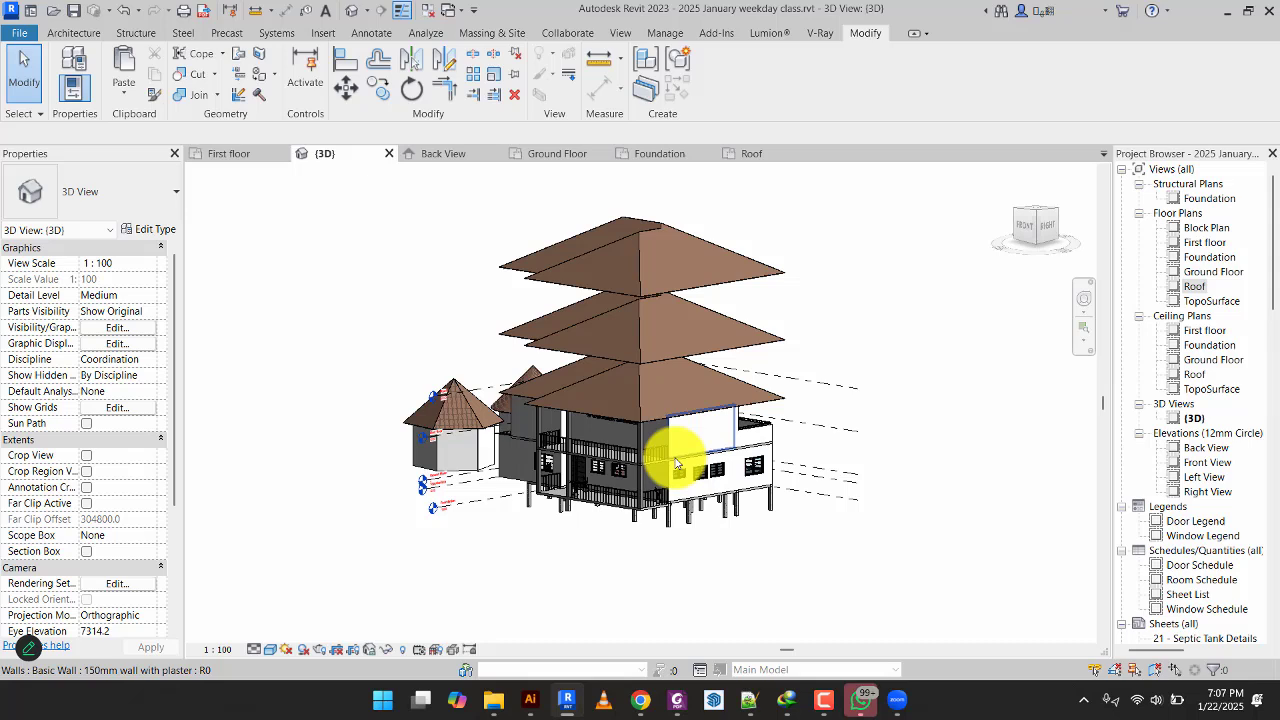
pyautogui.hotkey('ctrl', 'z')
pyautogui.hotkey('ctrl', 'z')
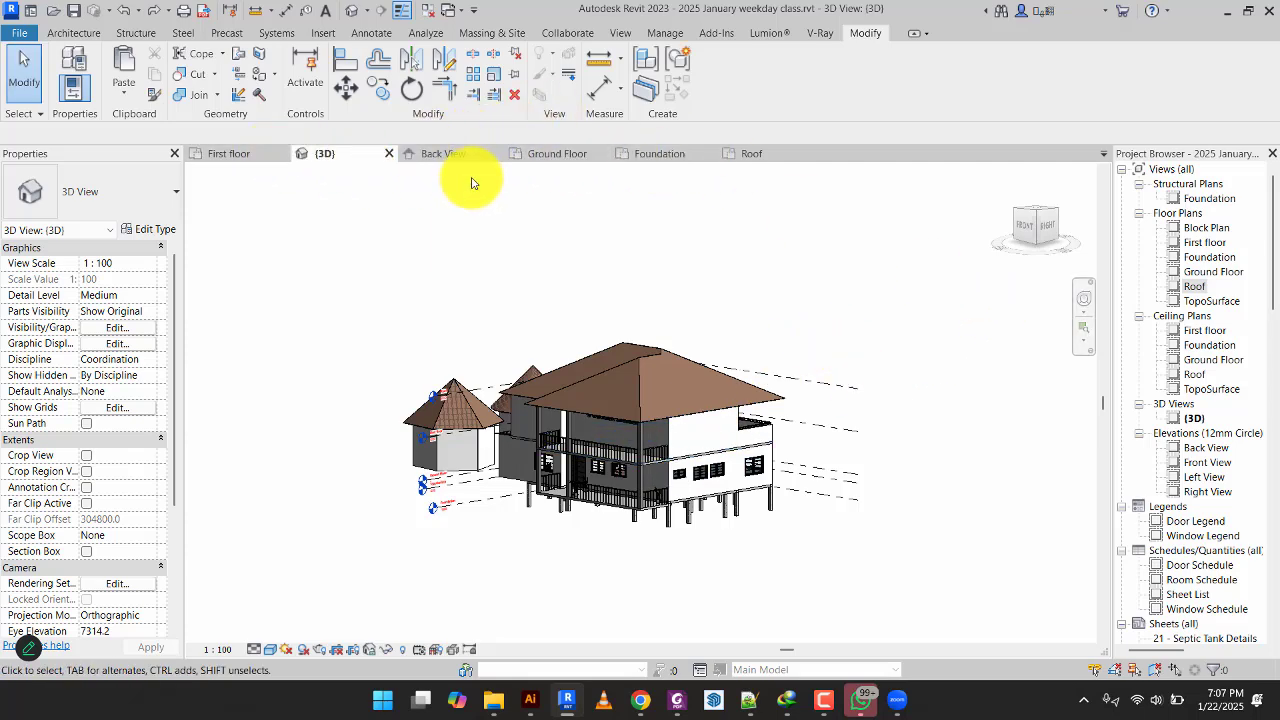
# In the Back View elevation, make two closely stacked copies of the main roof straight up, the first about 1300 mm above the original.
pyautogui.click(452, 151)
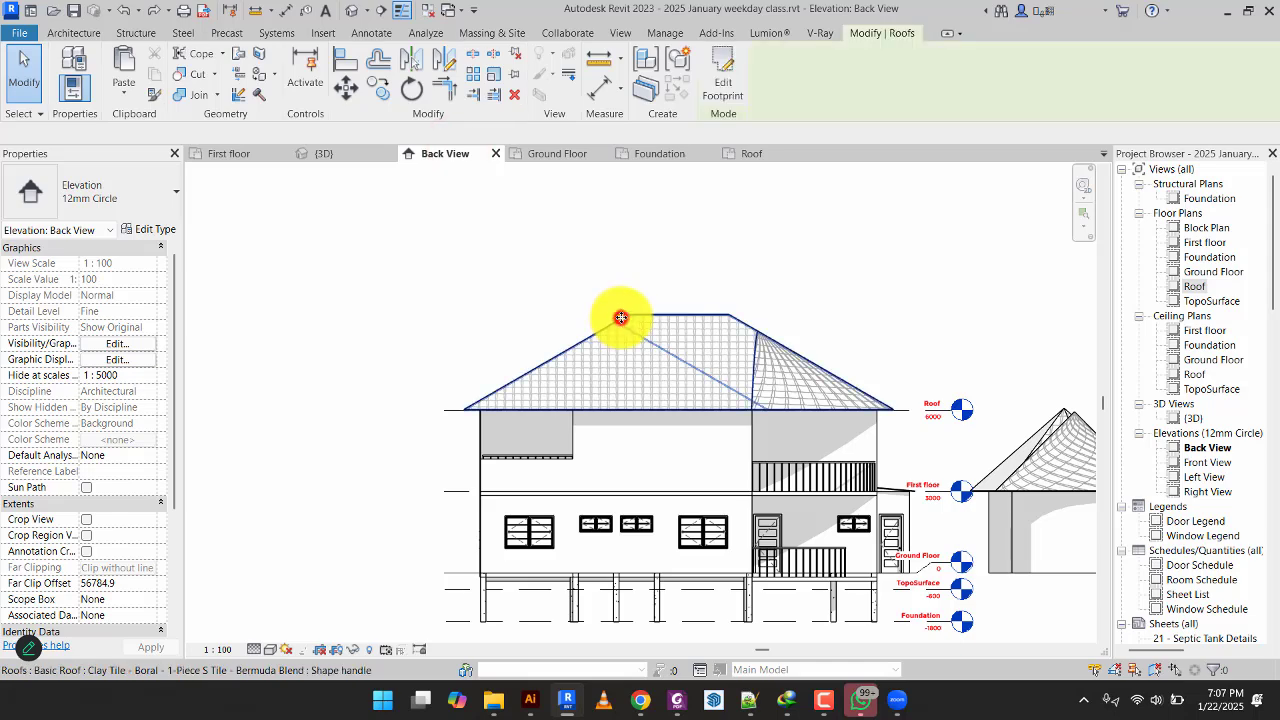
pyautogui.click(620, 314)
pyautogui.click(384, 89)
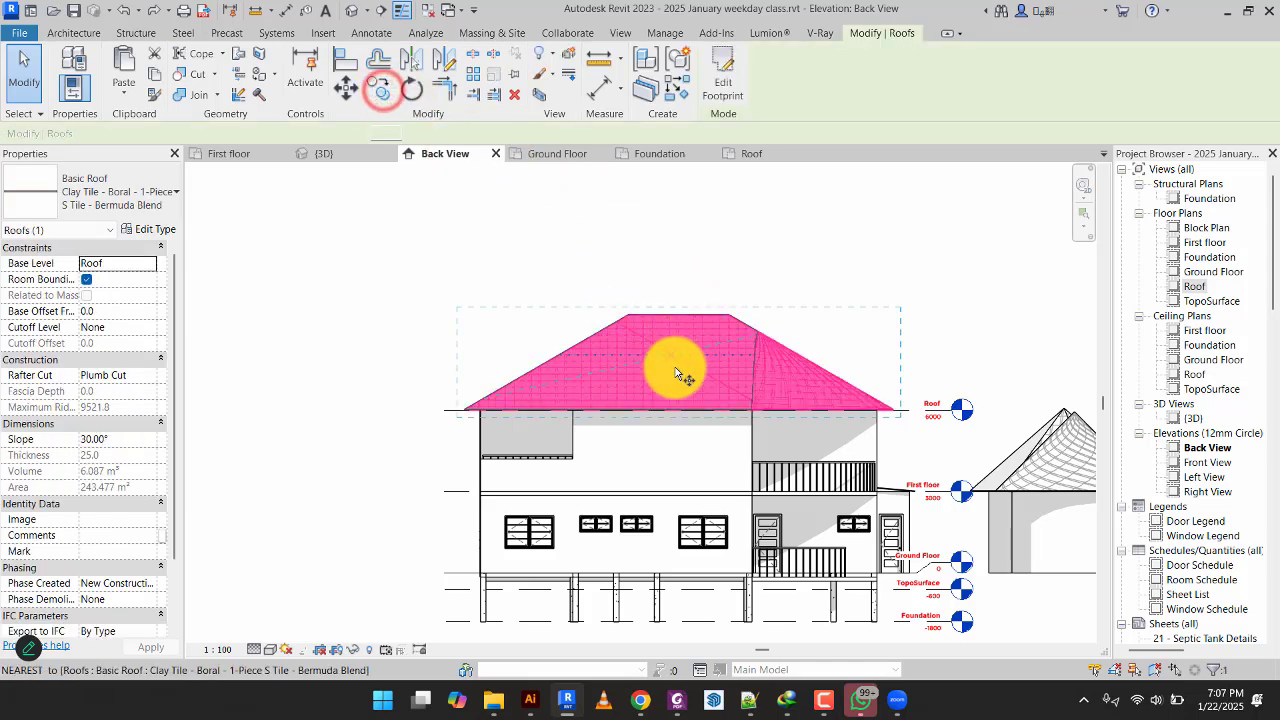
pyautogui.click(672, 413)
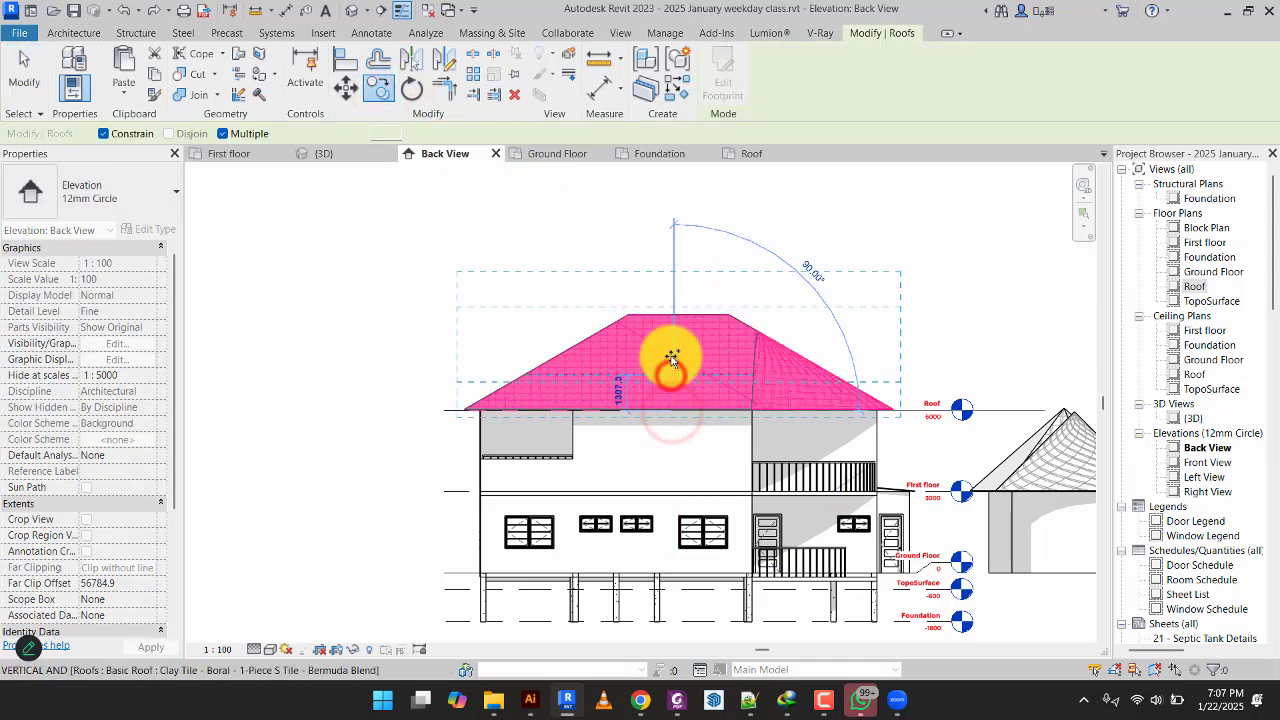
pyautogui.click(672, 372)
pyautogui.click(672, 345)
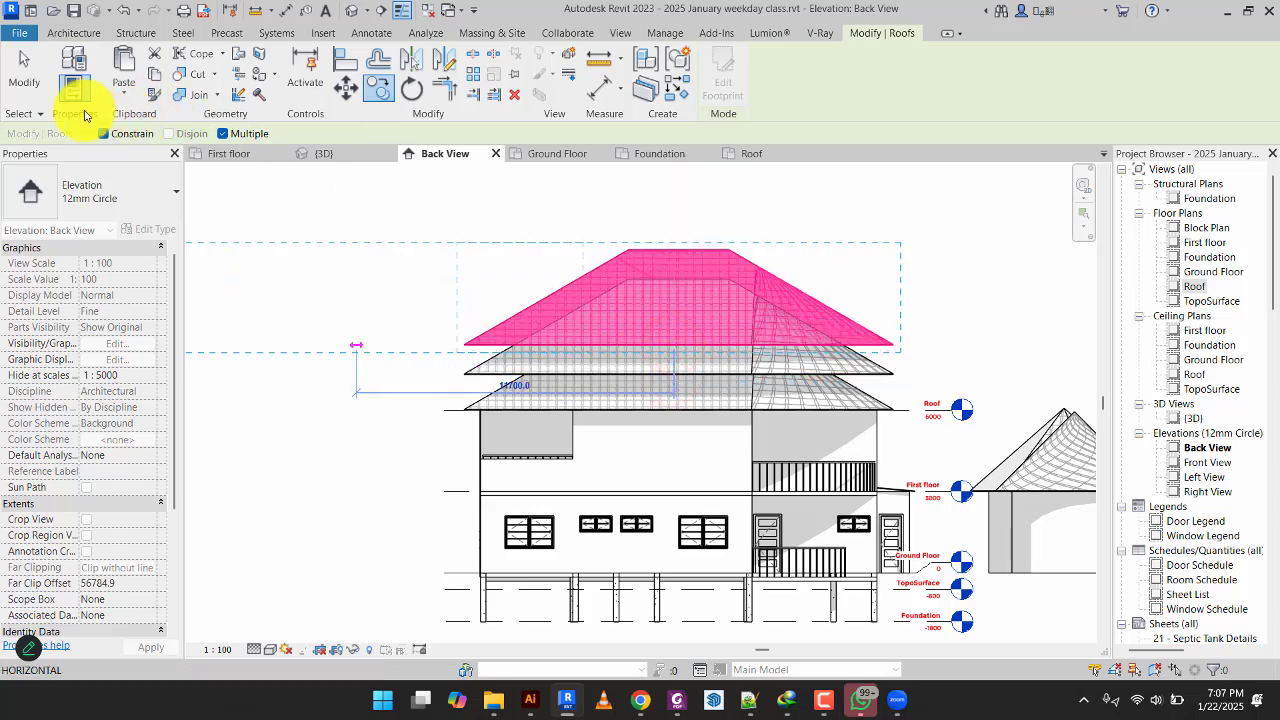
pyautogui.click(26, 70)
# In the 3D view, change the lowest of the three stacked main roofs to the Sloped Glazing type Rafters.
pyautogui.click(336, 156)
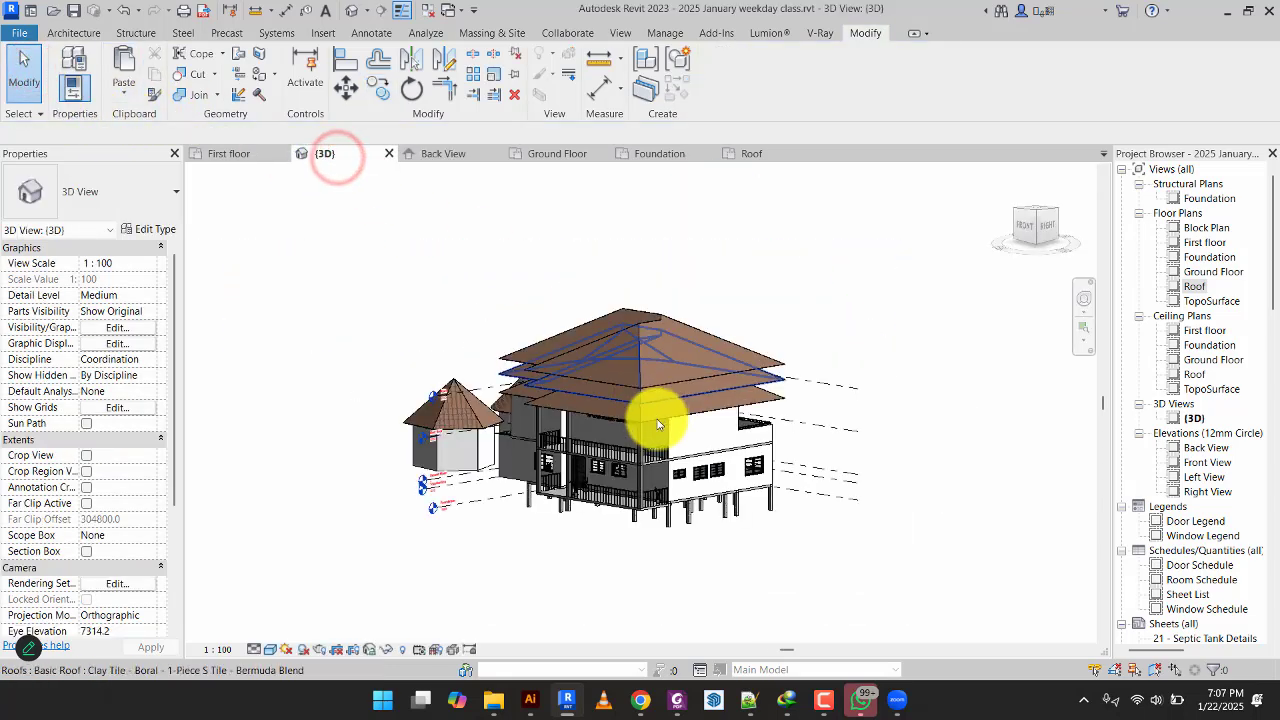
pyautogui.scroll(3, 656, 412)
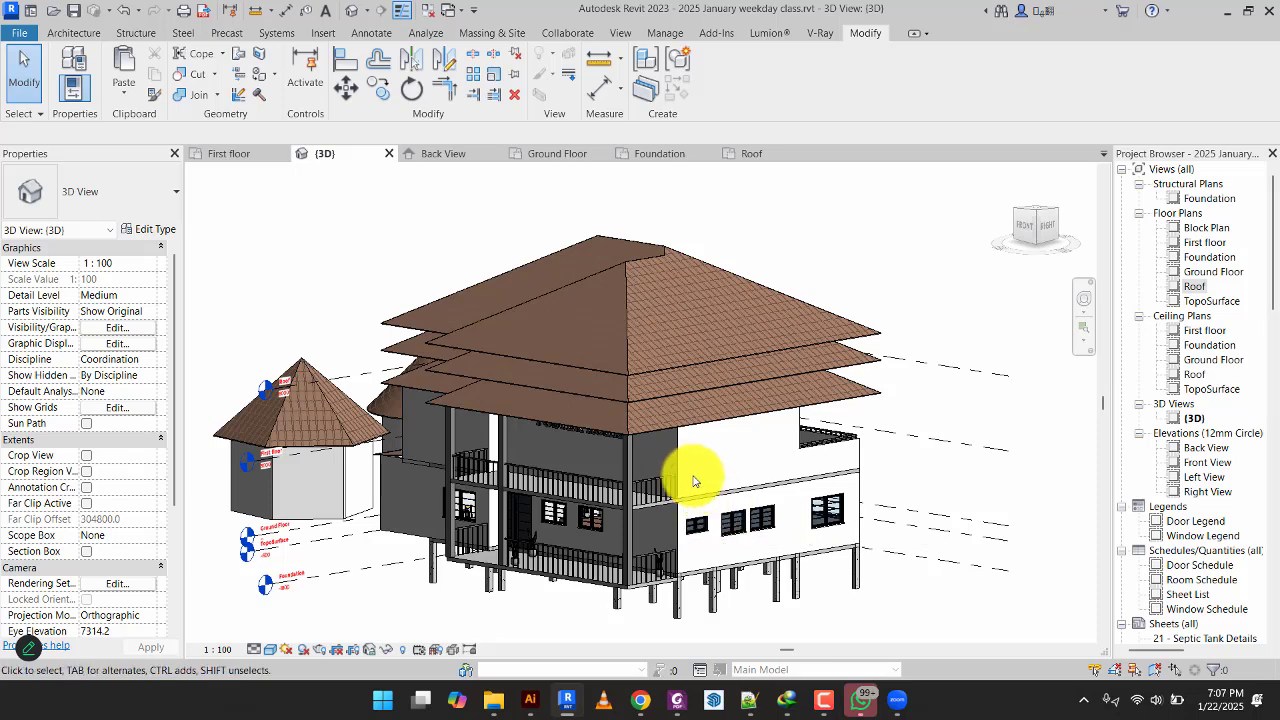
pyautogui.scroll(3, 674, 457)
pyautogui.click(606, 396)
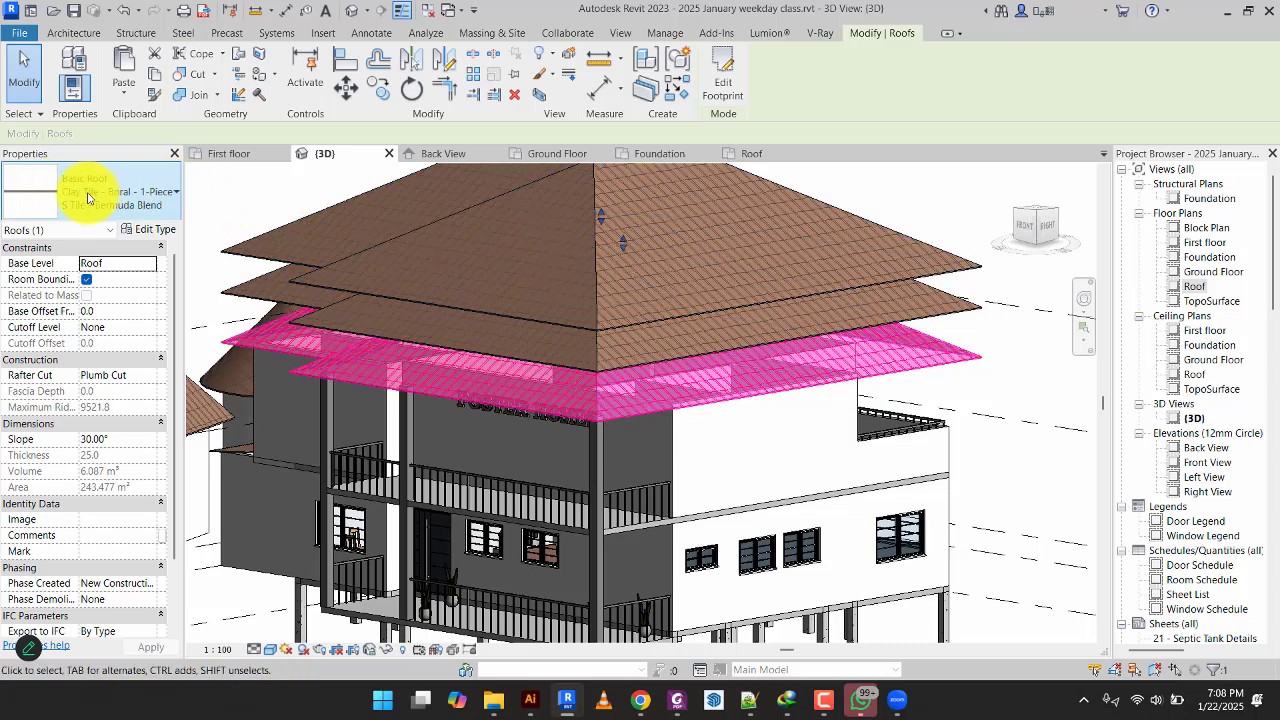
pyautogui.click(108, 194)
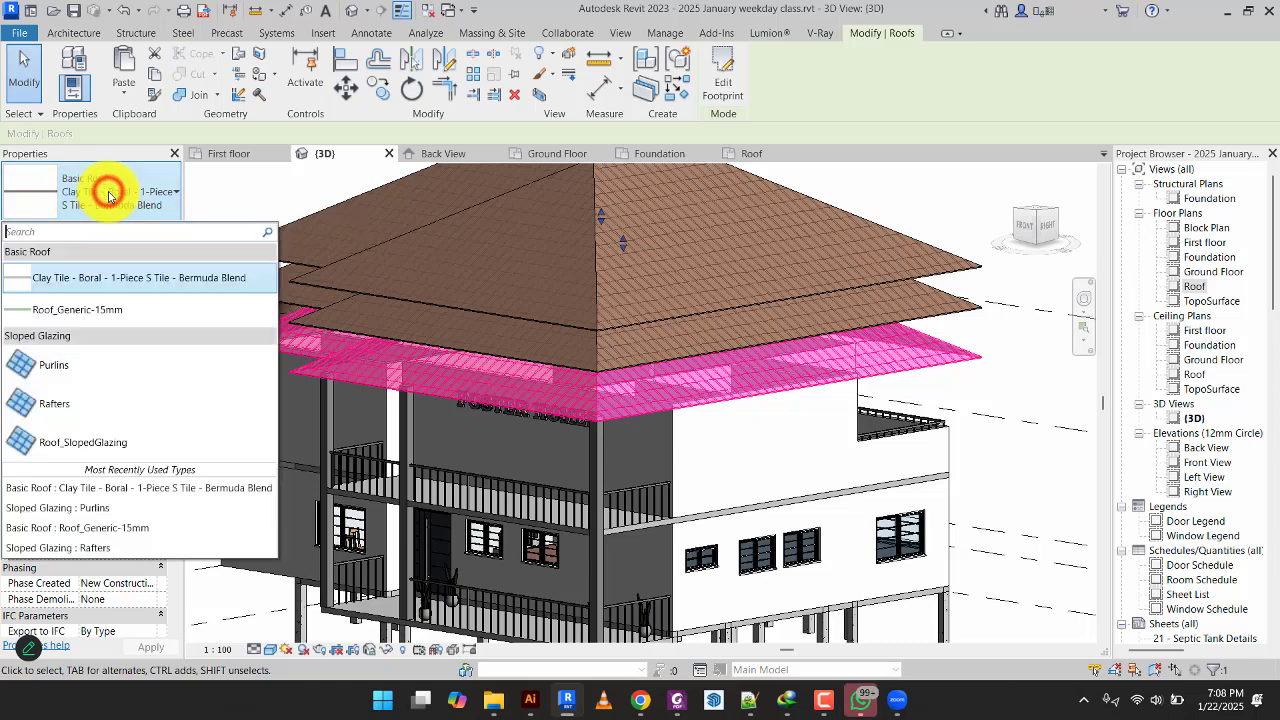
pyautogui.click(62, 416)
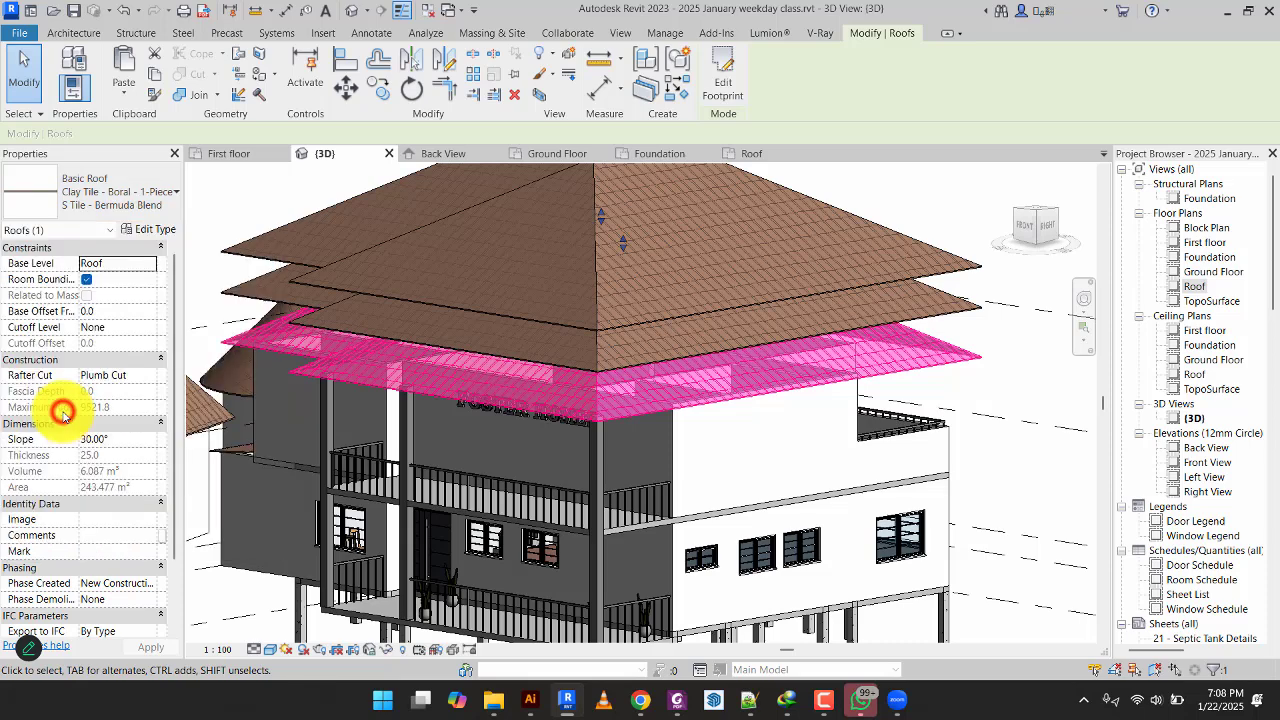
# Change the middle main roof to the Sloped Glazing type Purlins, deleting the "curtain wall empty" type and replacing the missing panels.
pyautogui.click(1014, 373)
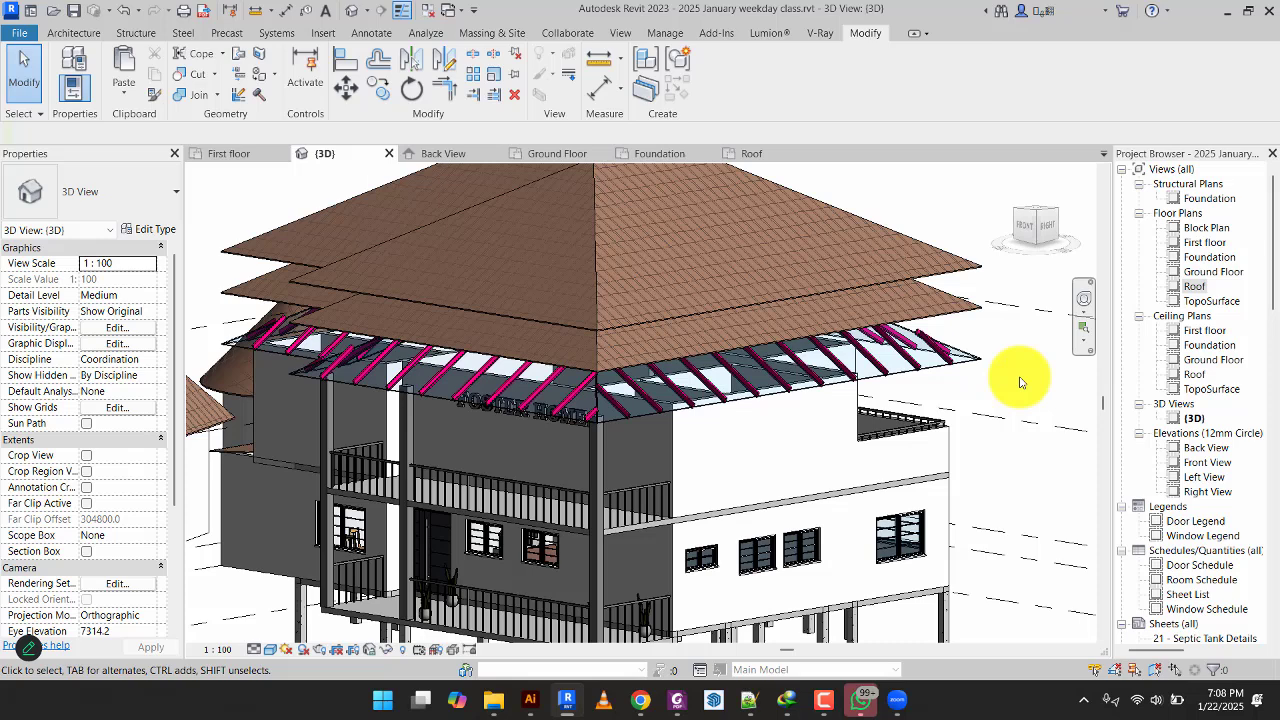
pyautogui.click(607, 358)
pyautogui.click(150, 200)
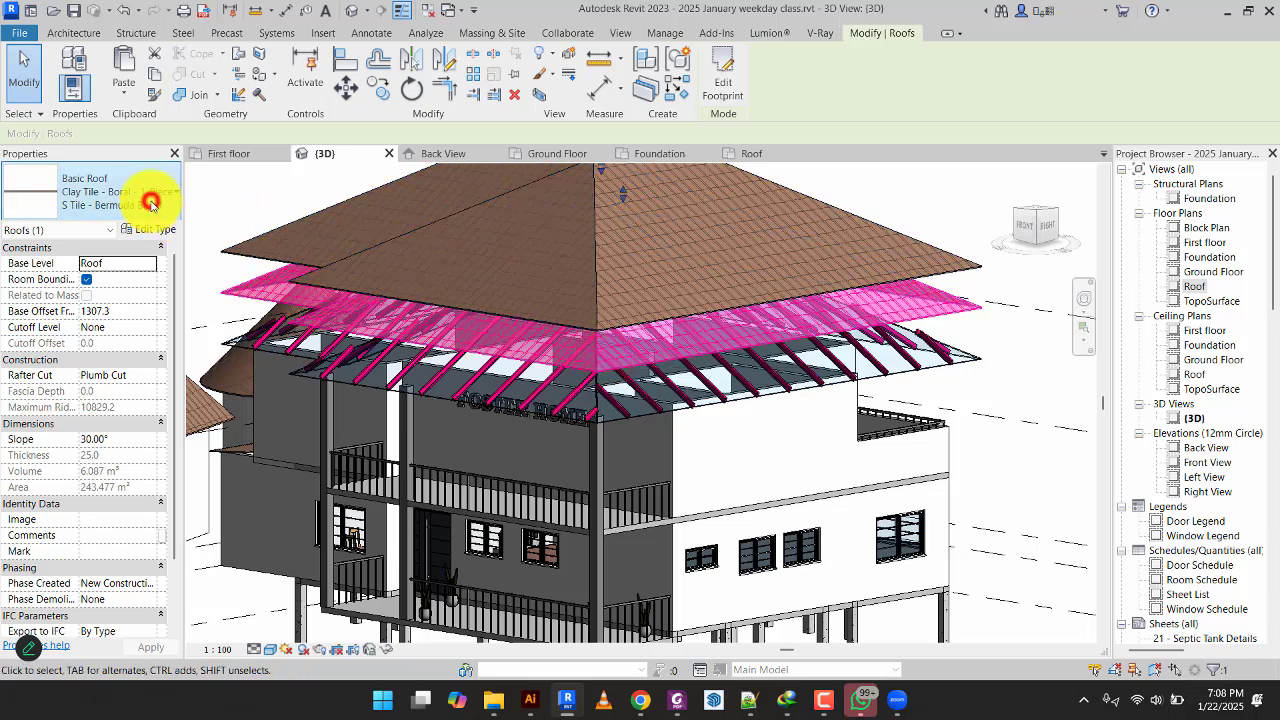
pyautogui.click(74, 361)
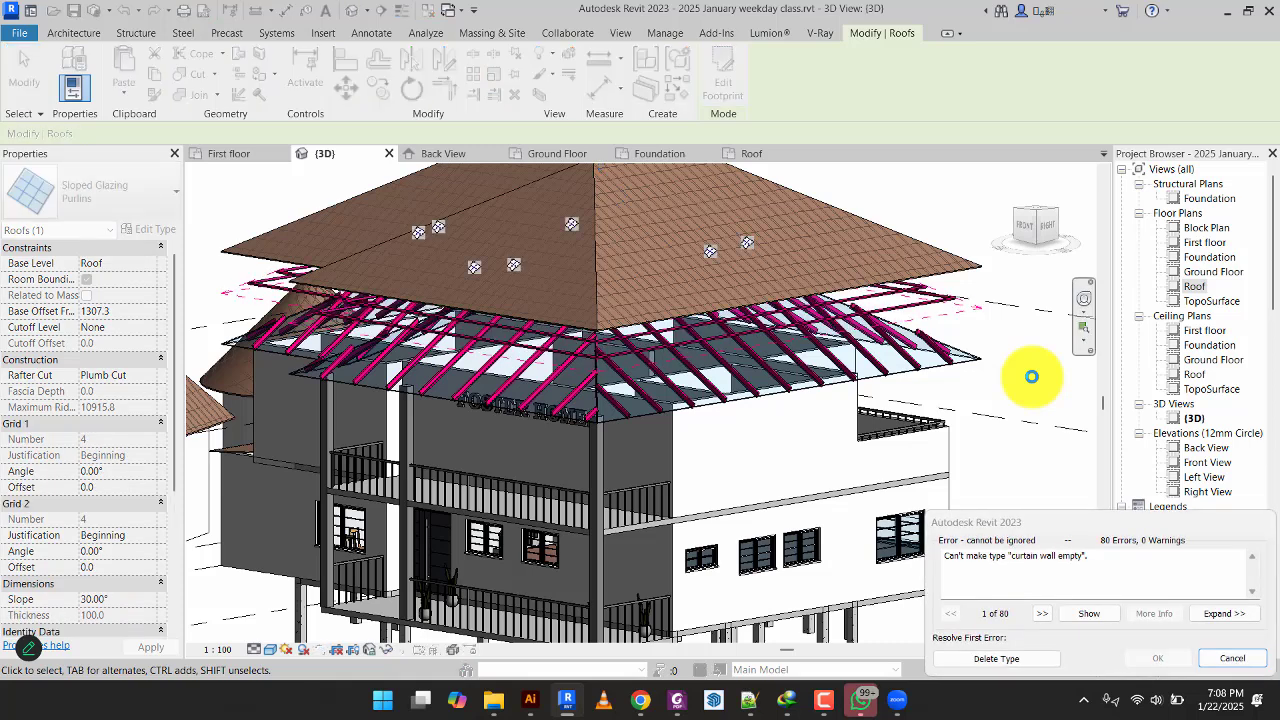
pyautogui.click(1030, 658)
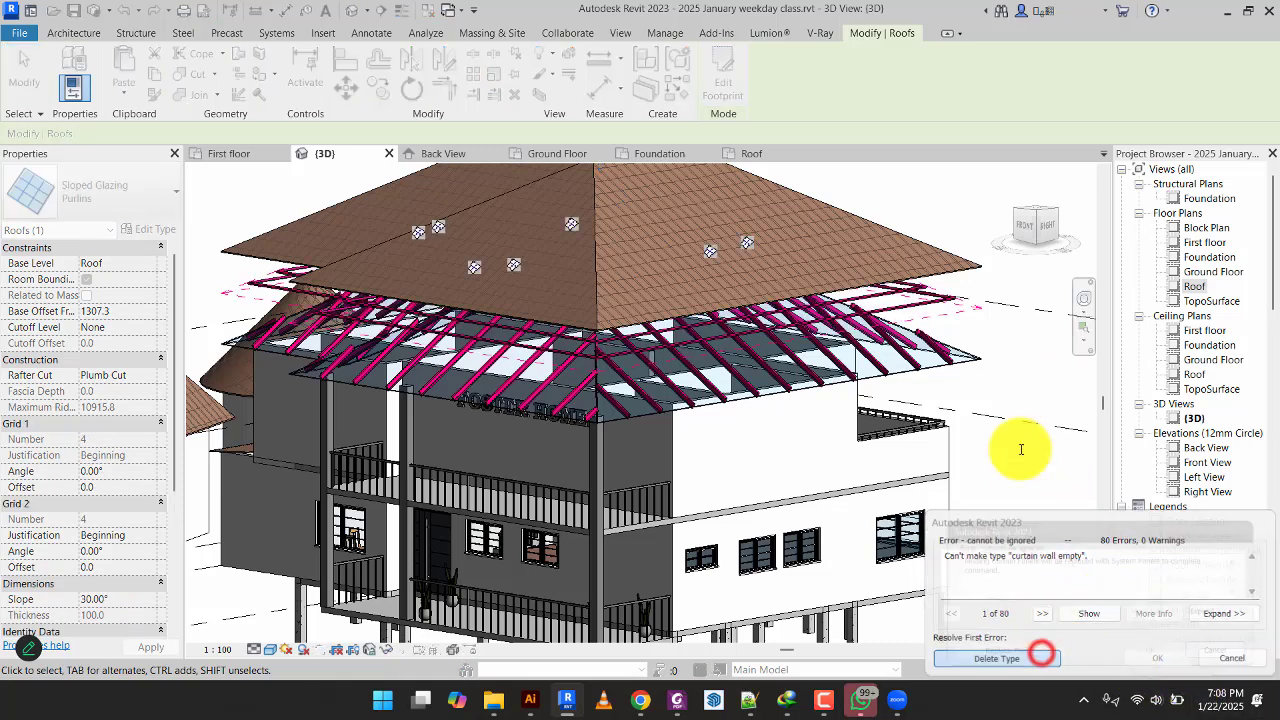
pyautogui.click(1014, 660)
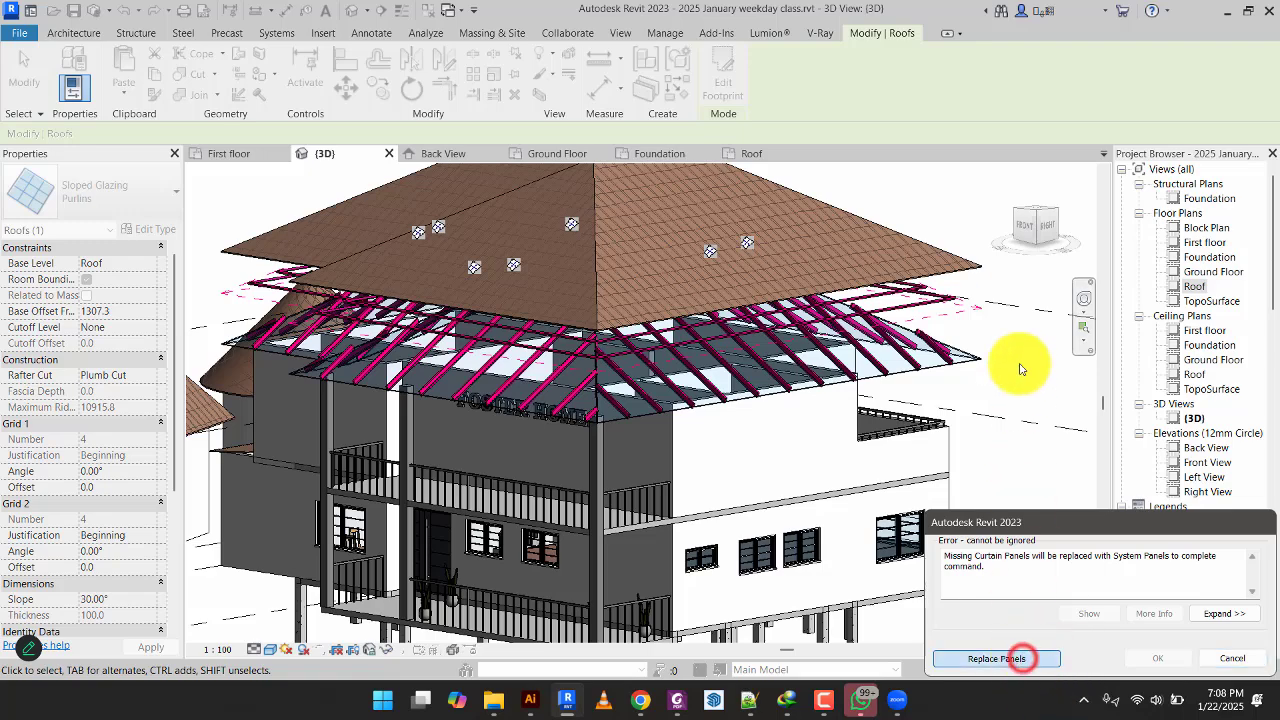
pyautogui.click(1020, 367)
pyautogui.scroll(5, 1010, 345)
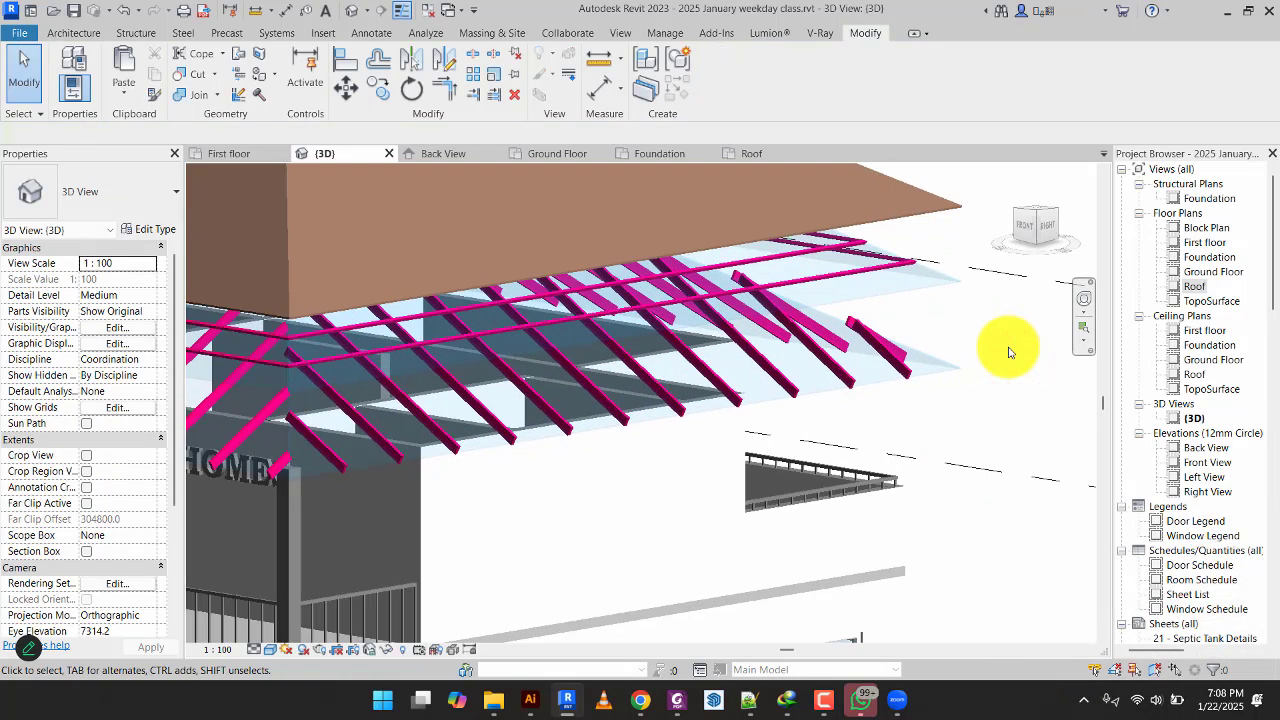
pyautogui.scroll(-5, 1000, 478)
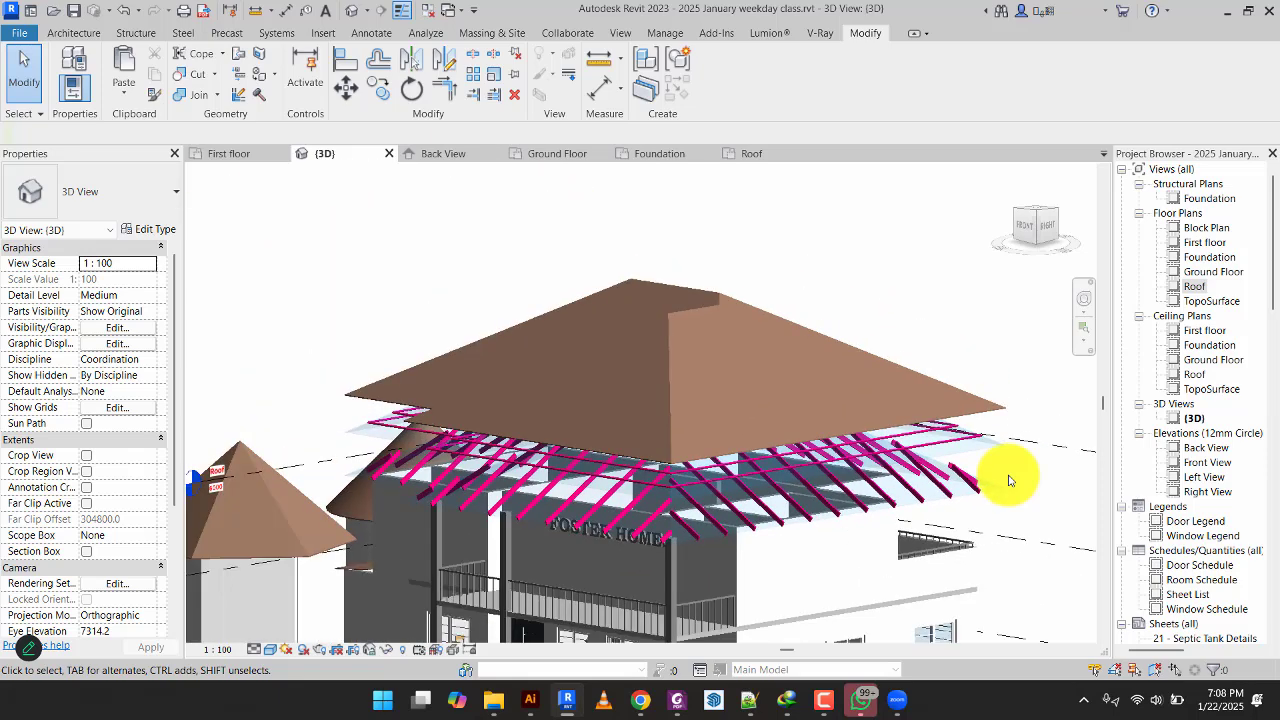
# In the Back View elevation, move the purlins roof straight down onto the rafters roof, to a base offset of about 21 mm.
pyautogui.click(714, 316)
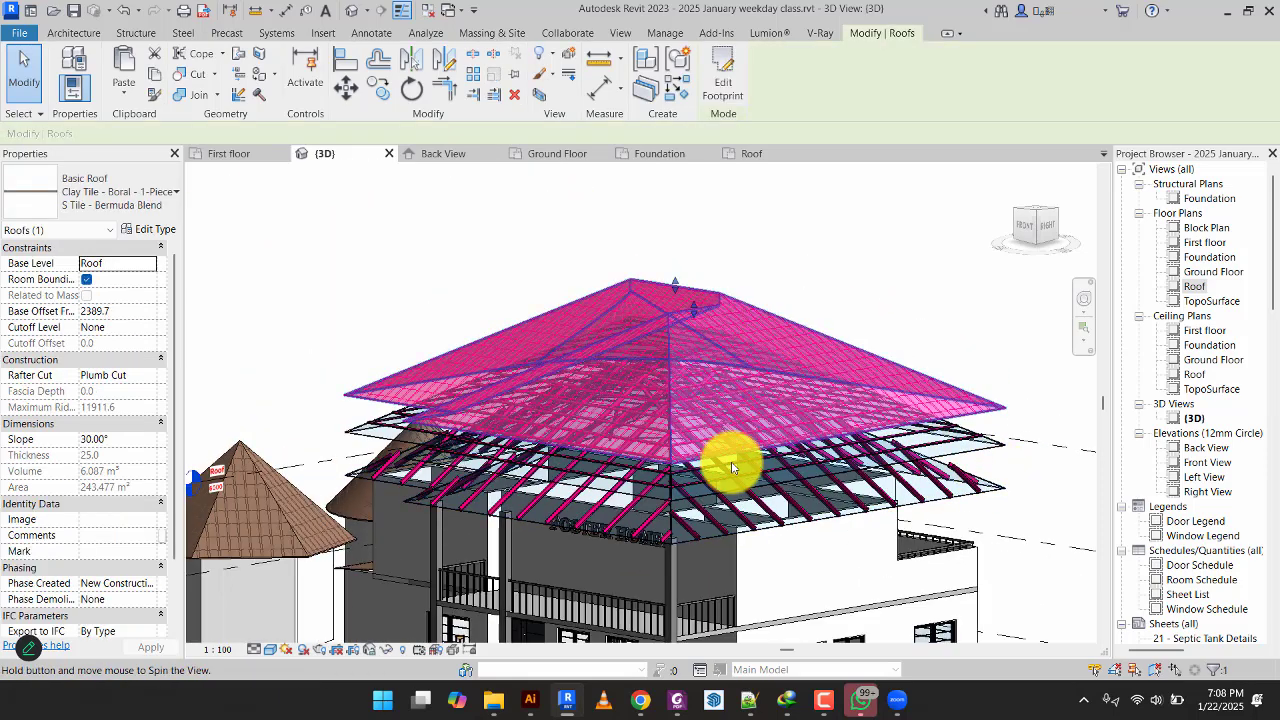
pyautogui.keyDown('shift'); pyautogui.moveTo(729, 457); pyautogui.dragTo(757, 443, button='middle'); pyautogui.keyUp('shift')
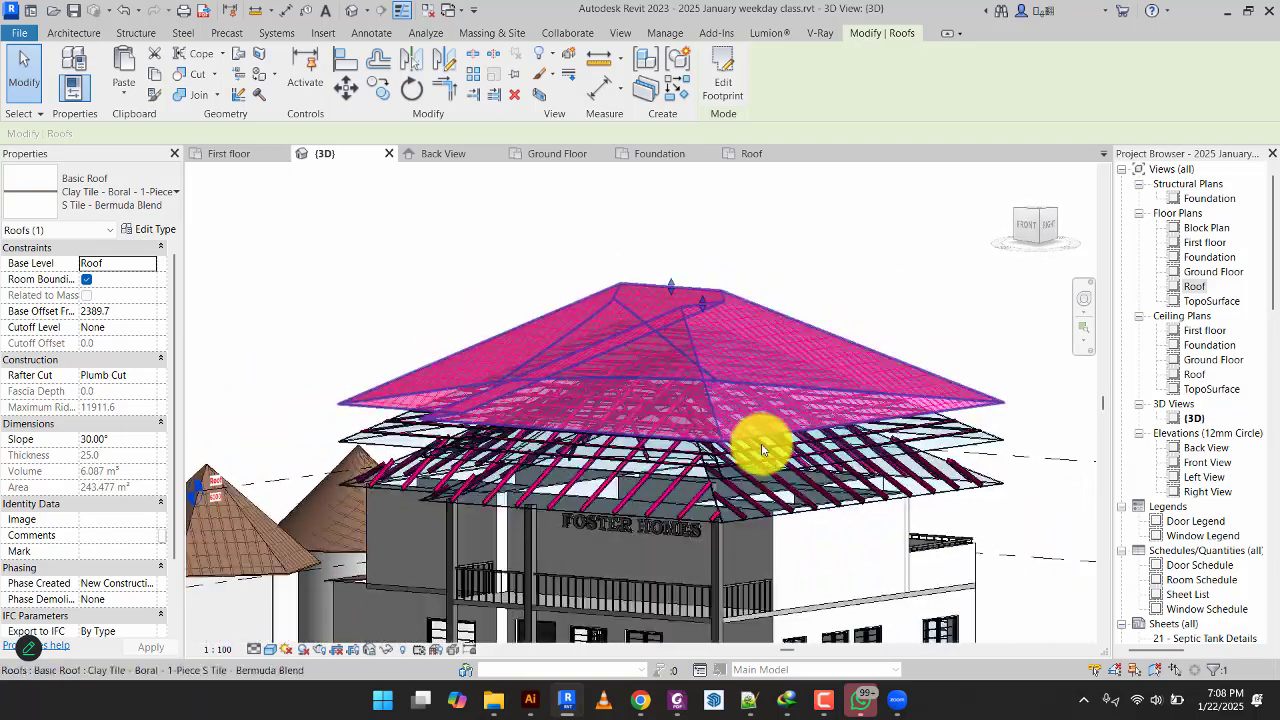
pyautogui.click(823, 463)
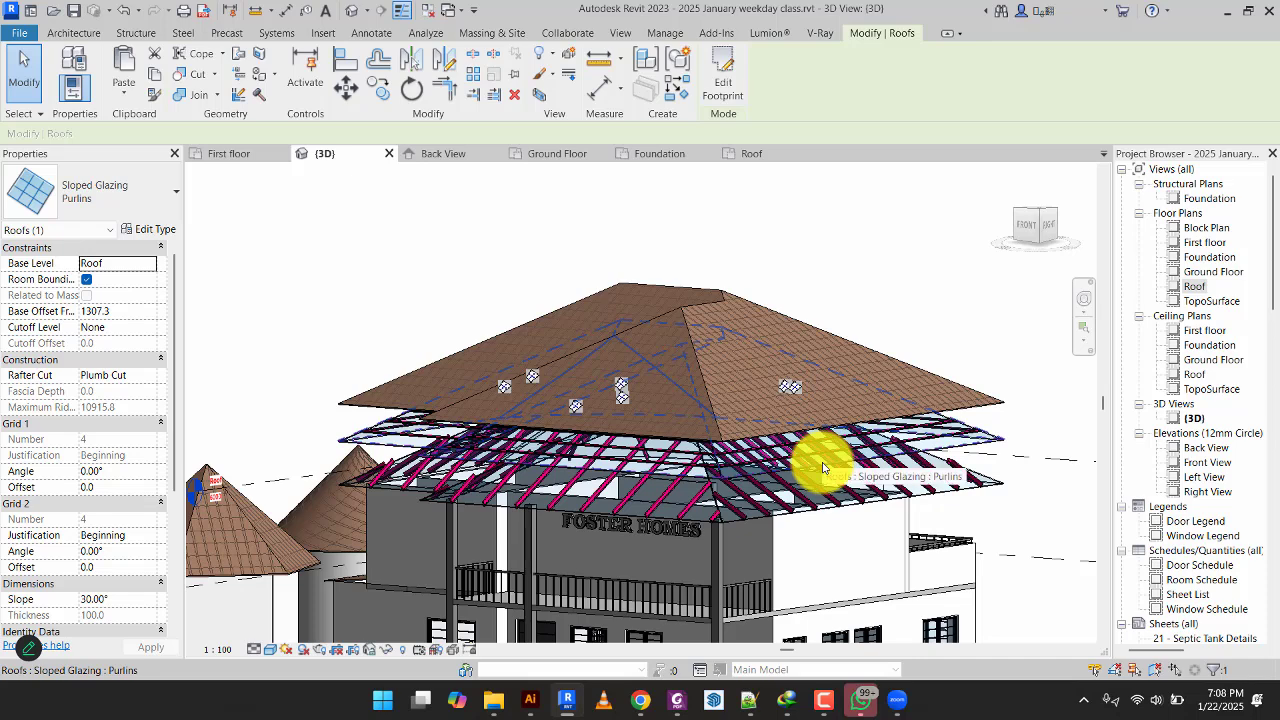
pyautogui.click(444, 155)
pyautogui.click(888, 238)
pyautogui.scroll(3, 668, 427)
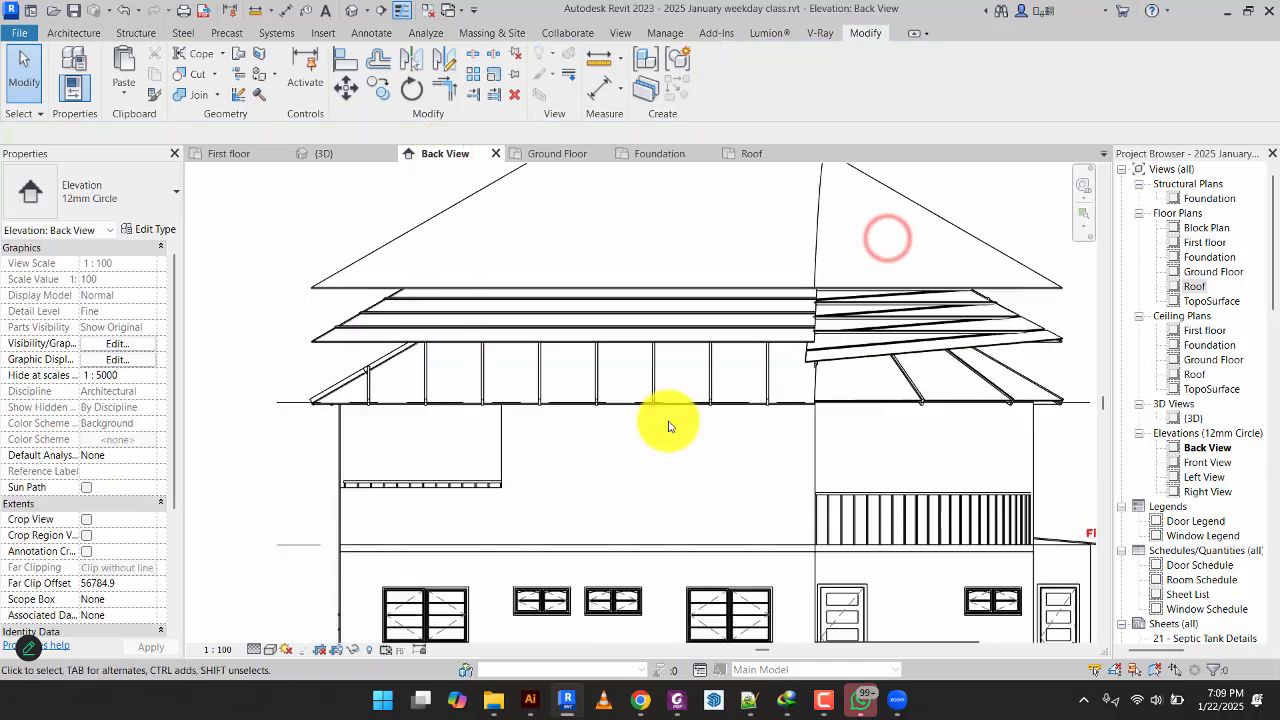
pyautogui.scroll(2, 668, 427)
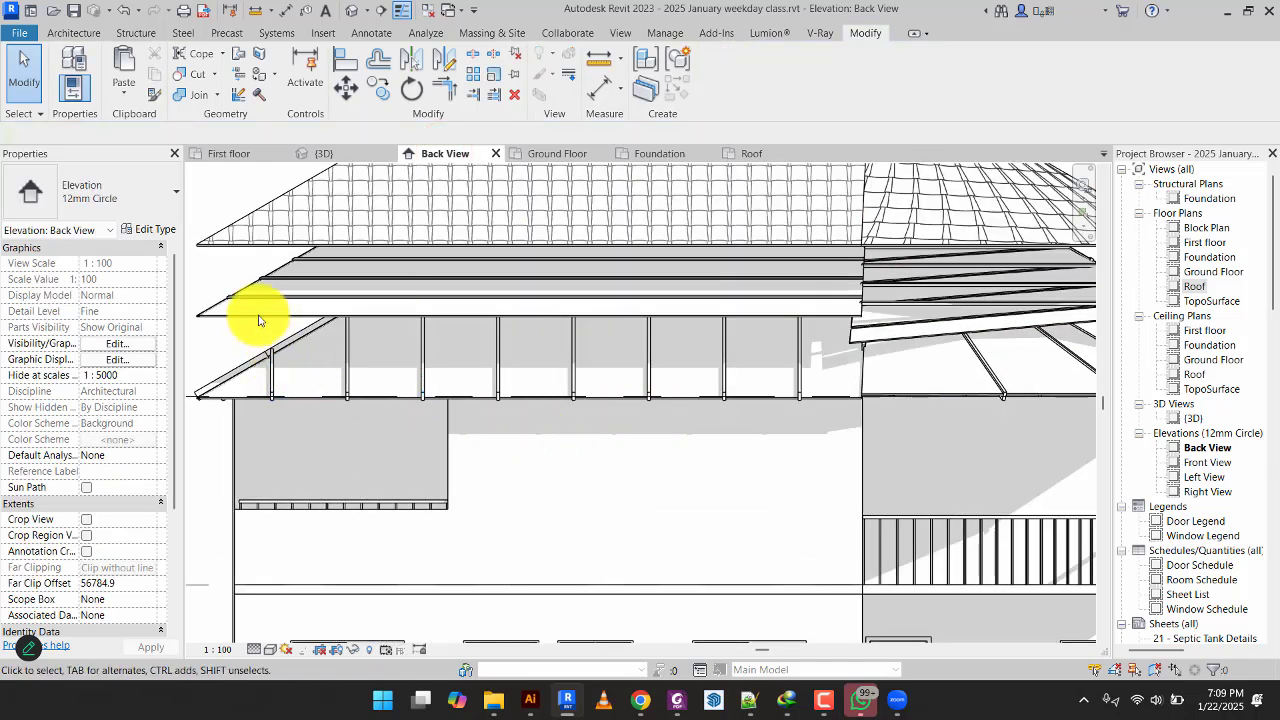
pyautogui.click(251, 314)
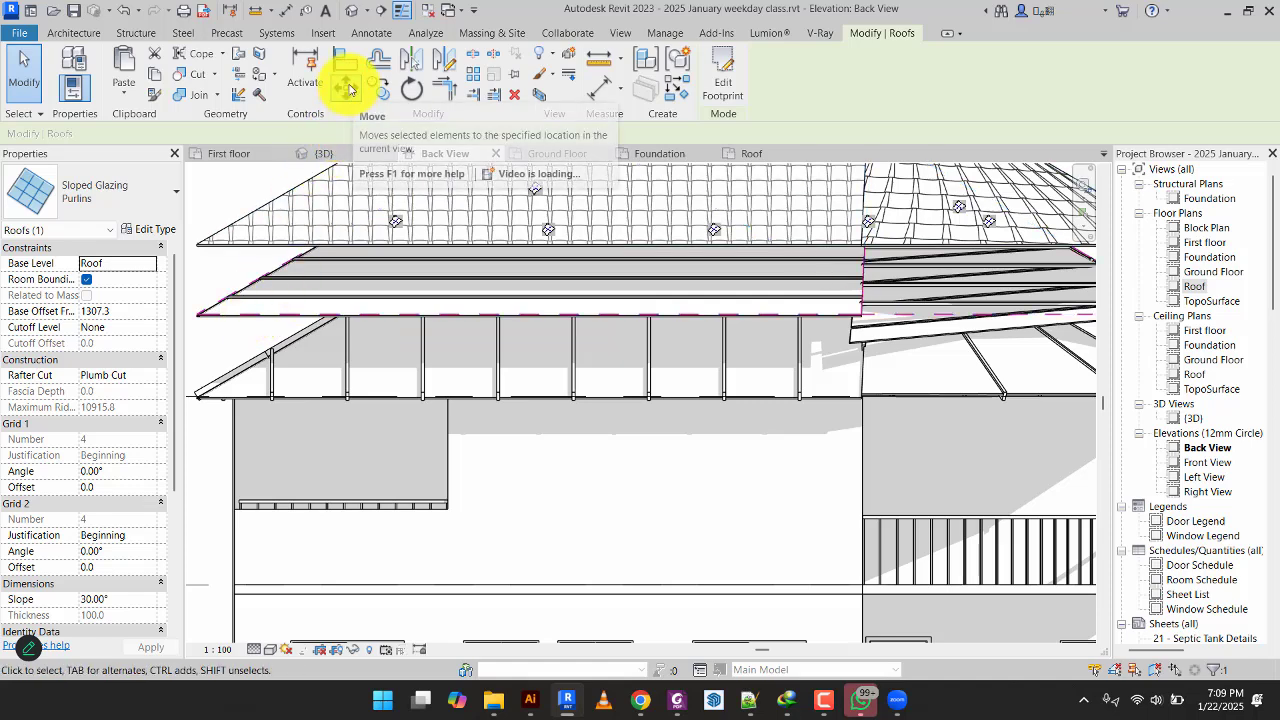
pyautogui.click(349, 90)
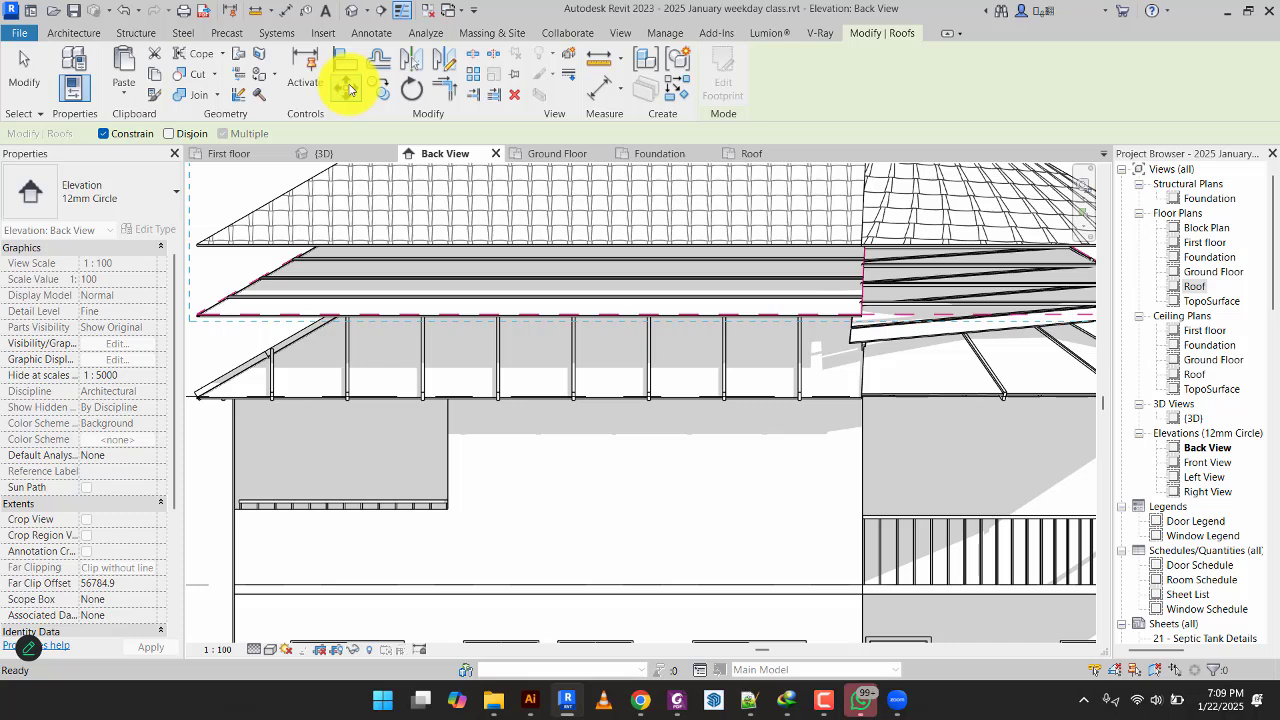
pyautogui.scroll(2, 380, 257)
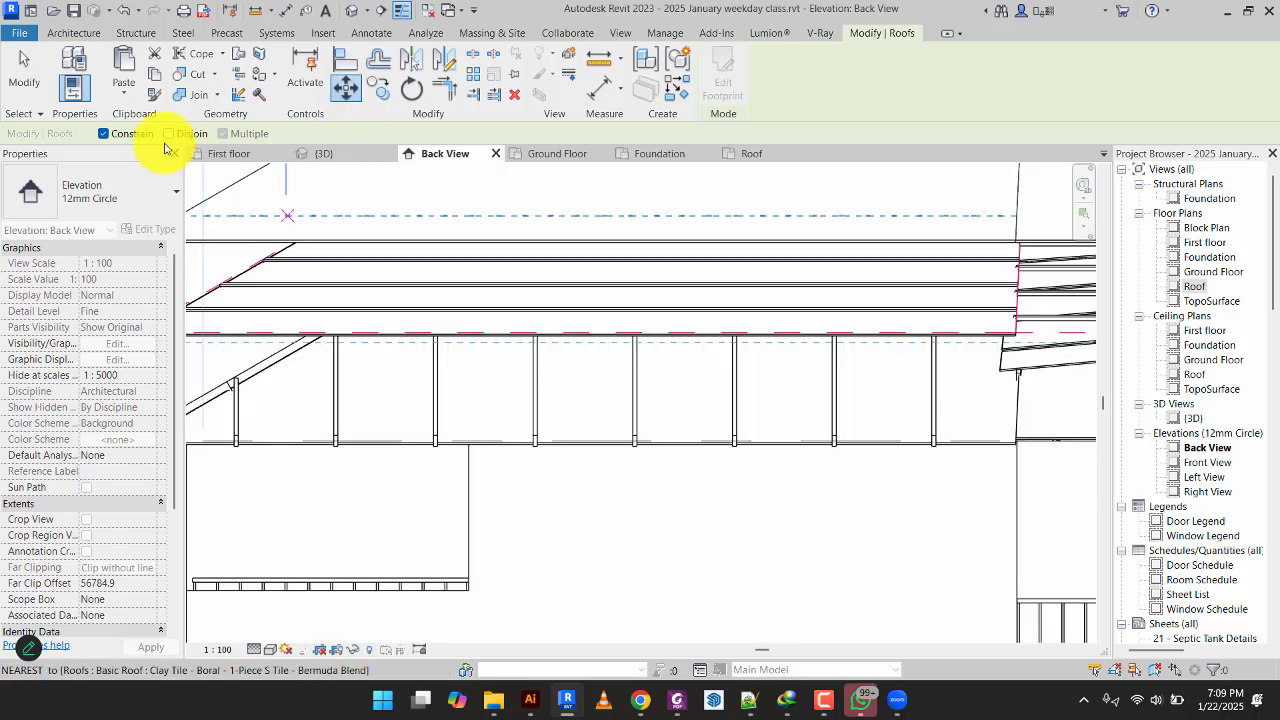
pyautogui.click(379, 335)
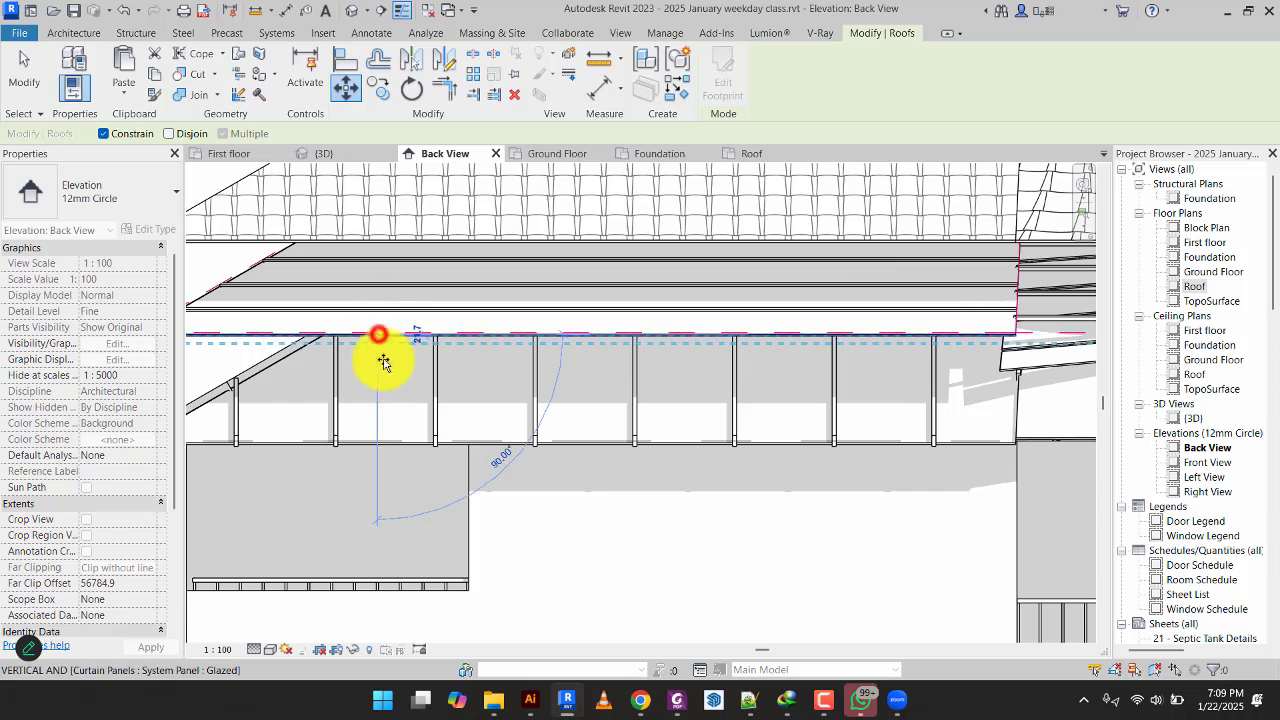
pyautogui.click(380, 433)
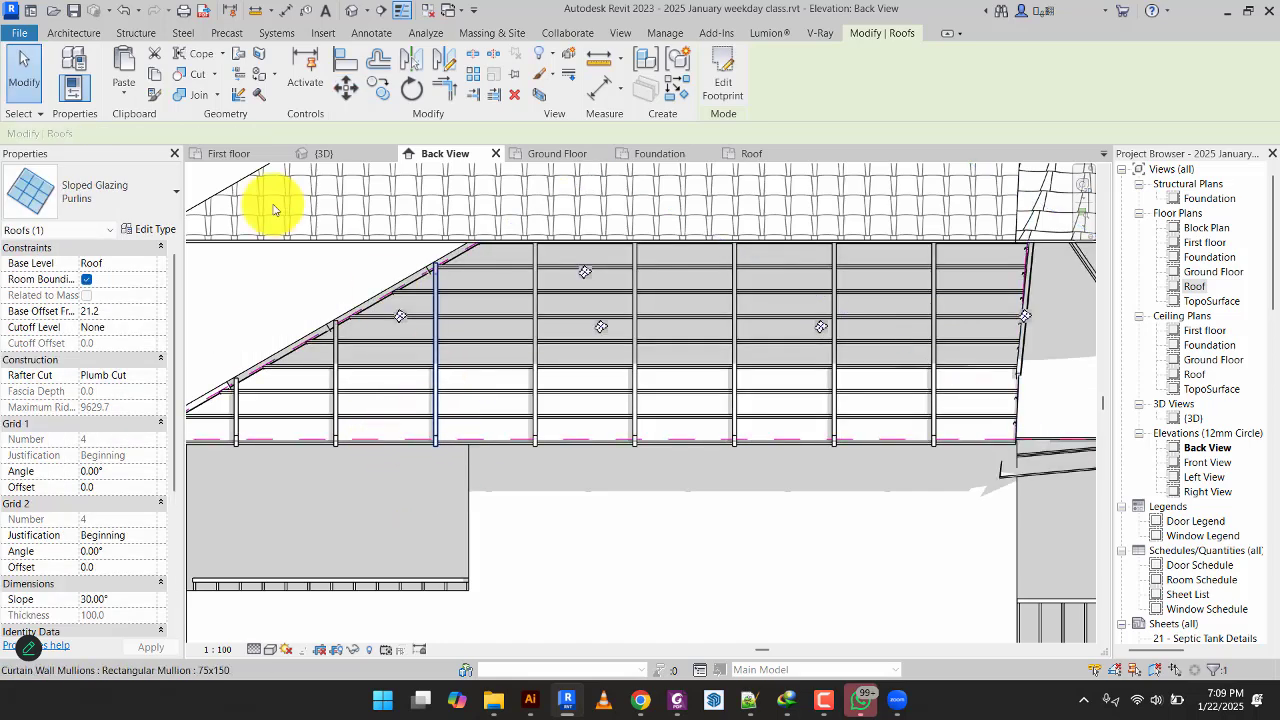
# Check where the purlins meet the rafters and, in the 3D view, set the purlins roof's base offset to 50 mm.
pyautogui.scroll(5, 310, 323)
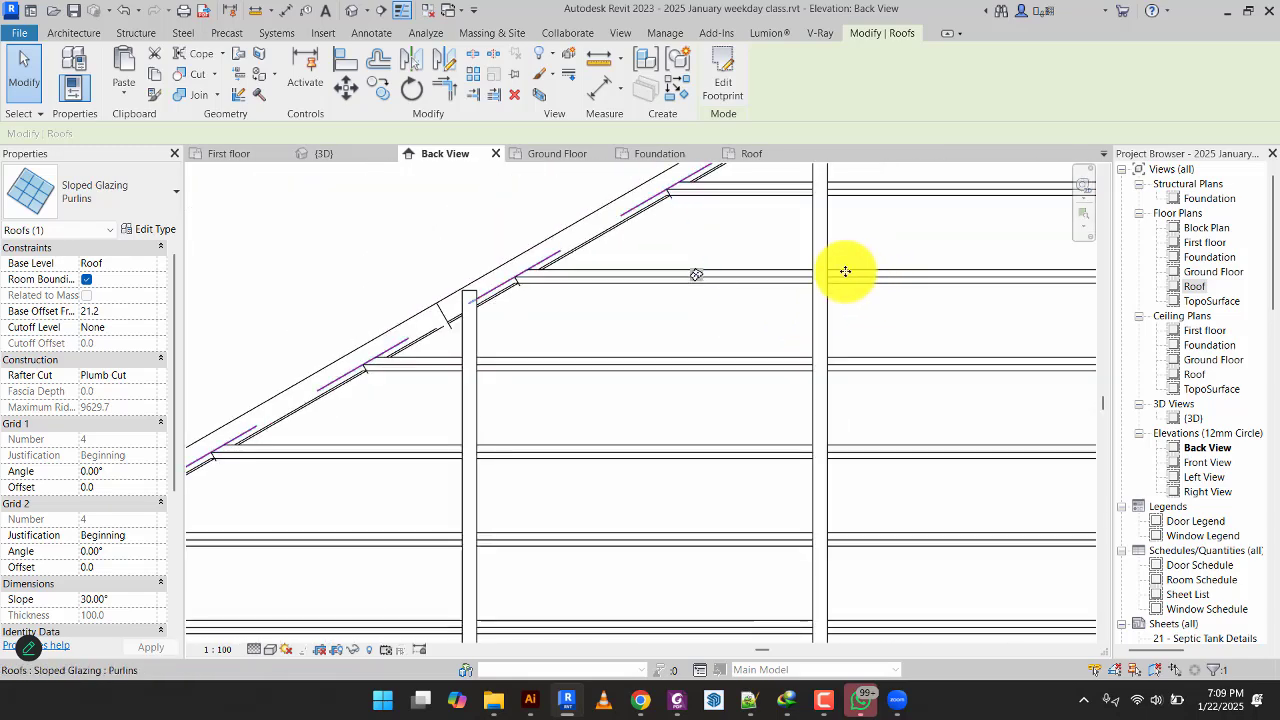
pyautogui.click(323, 153)
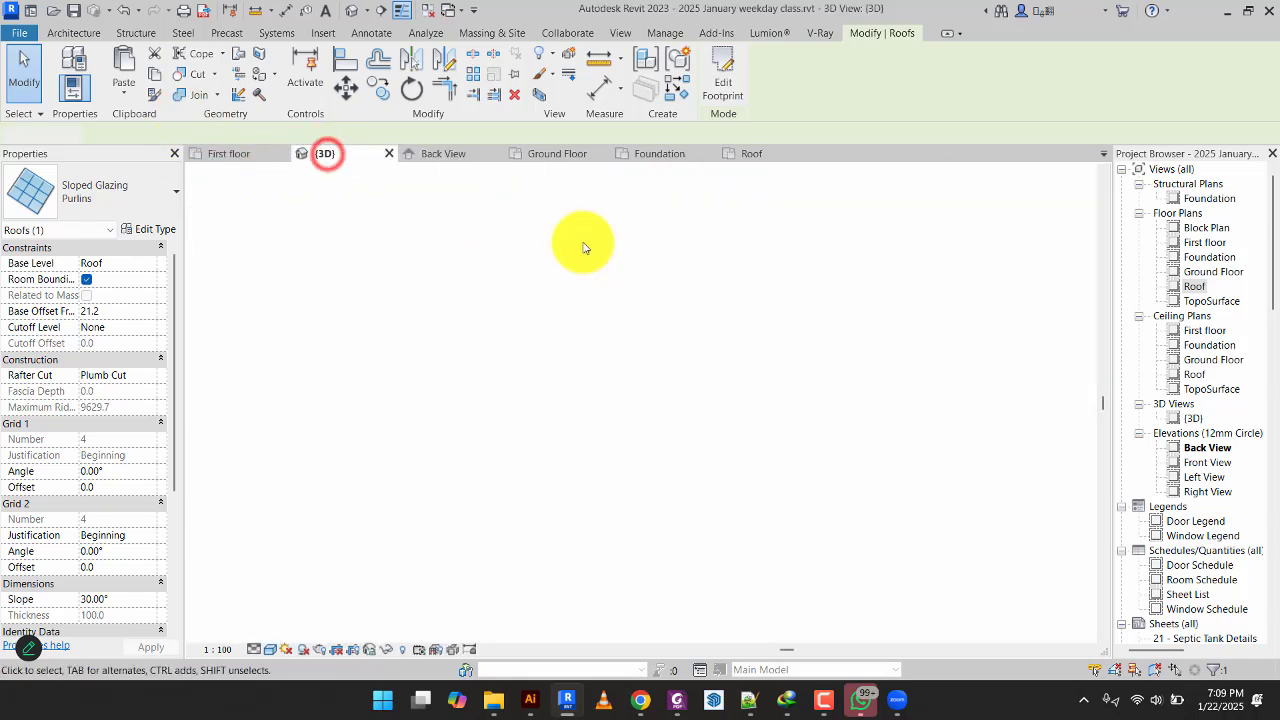
pyautogui.click(880, 280)
pyautogui.scroll(8, 740, 505)
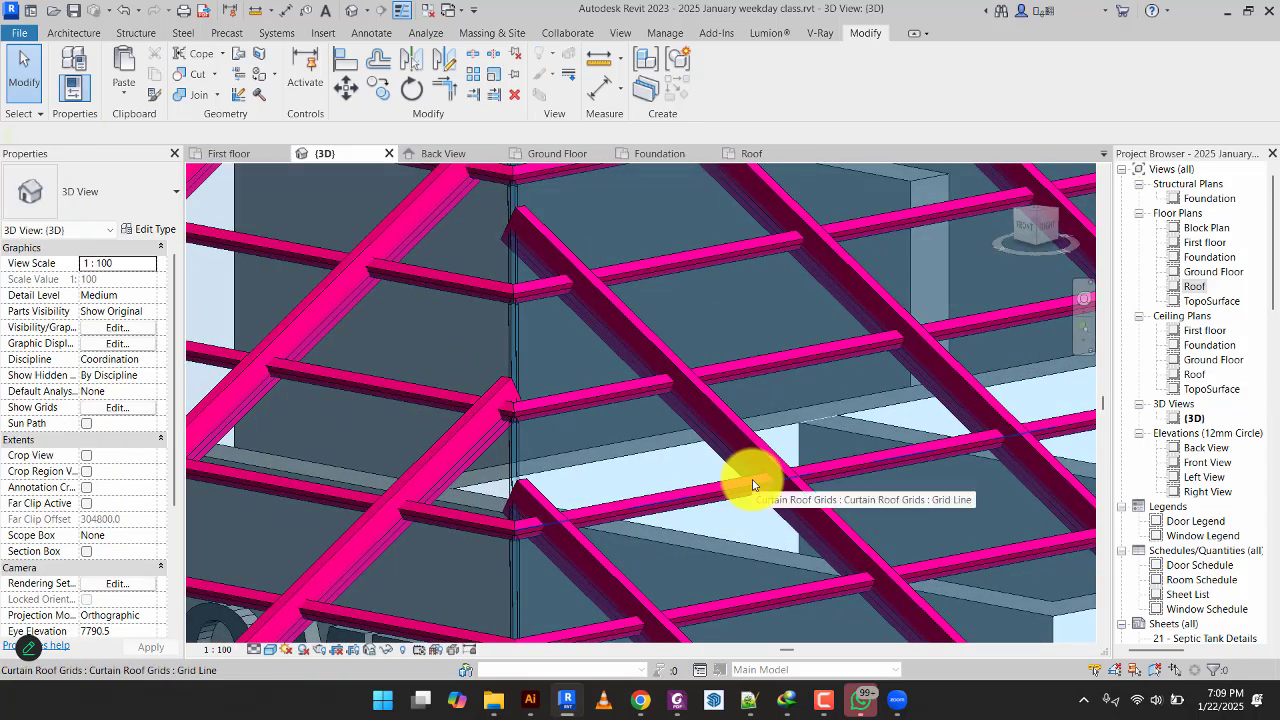
pyautogui.scroll(-6, 752, 485)
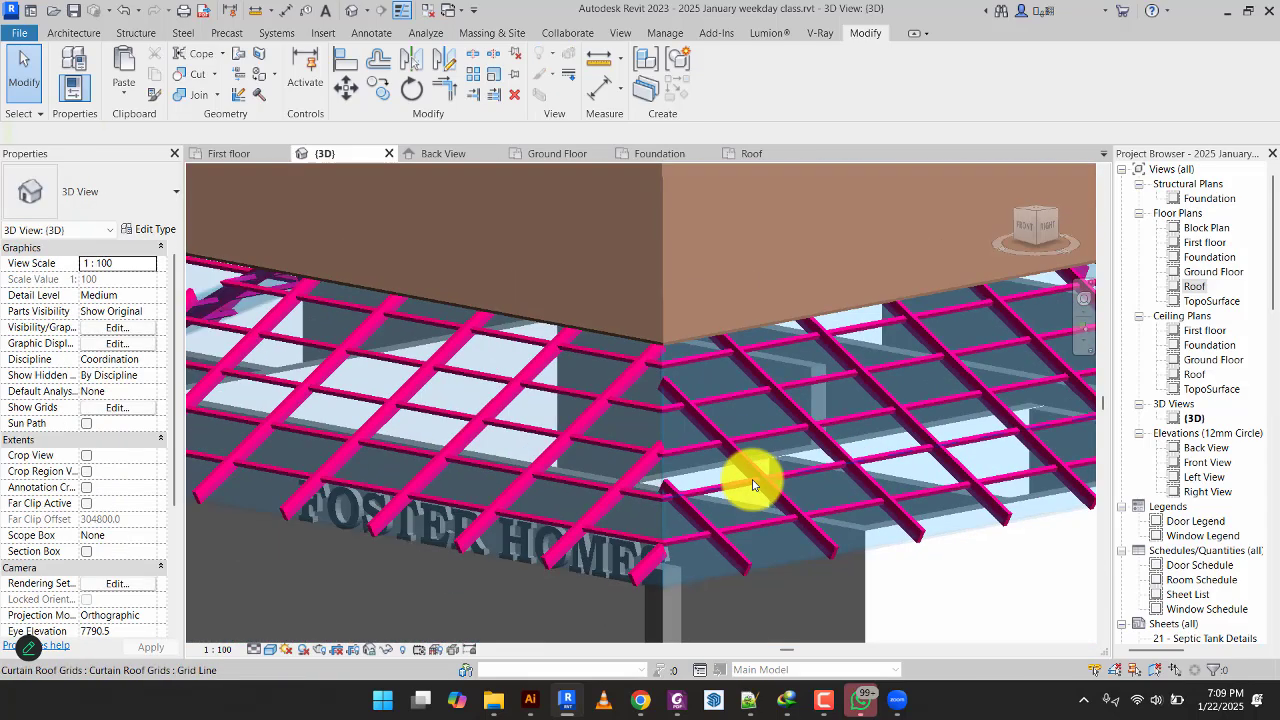
pyautogui.click(204, 194)
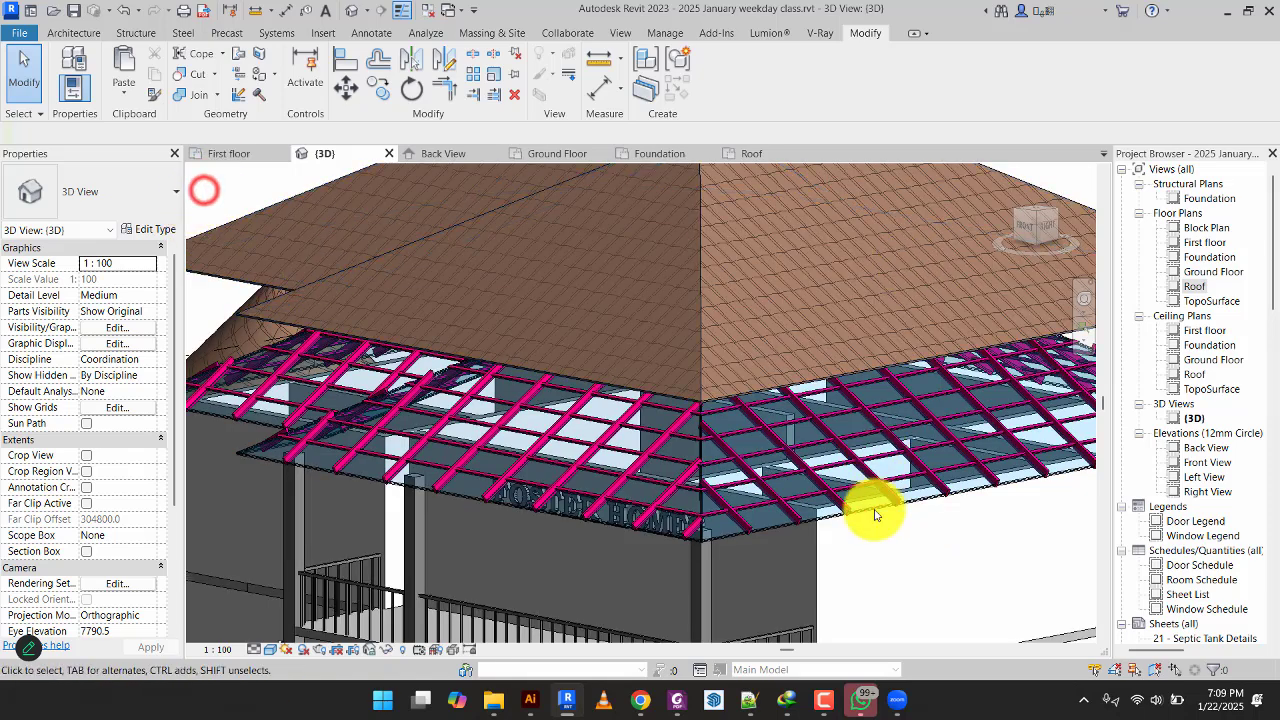
pyautogui.click(779, 533)
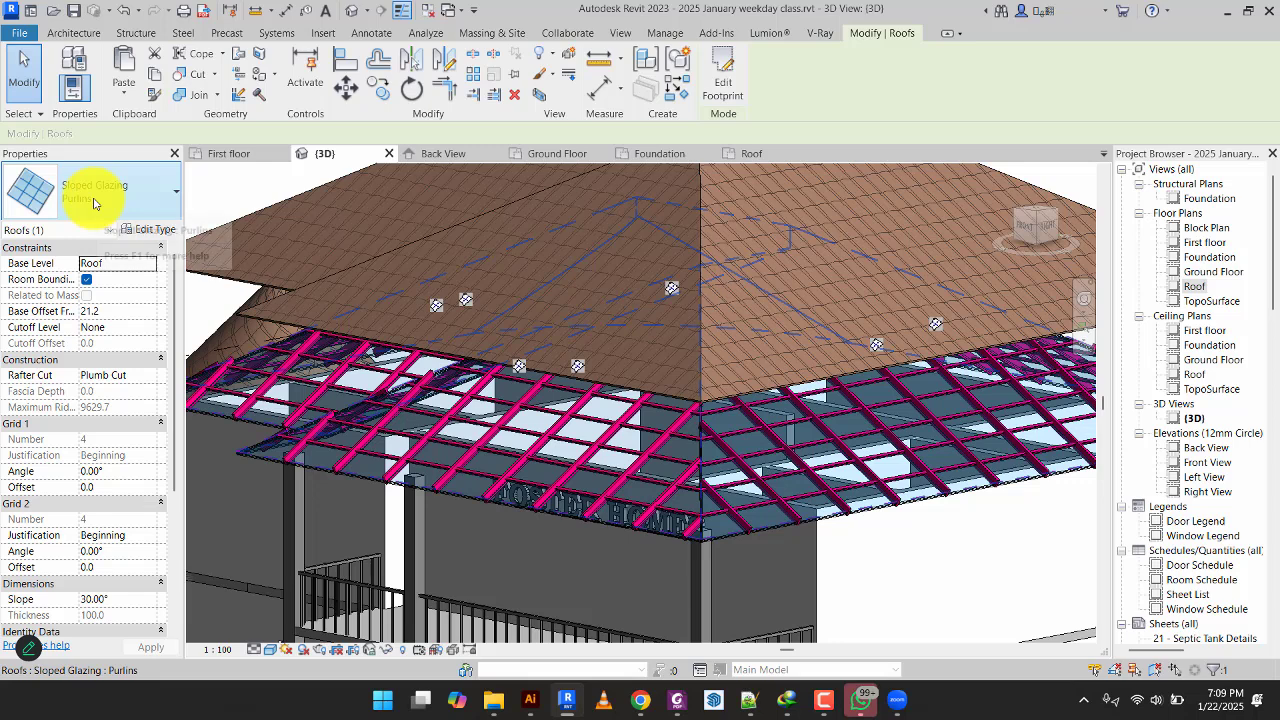
pyautogui.click(112, 313)
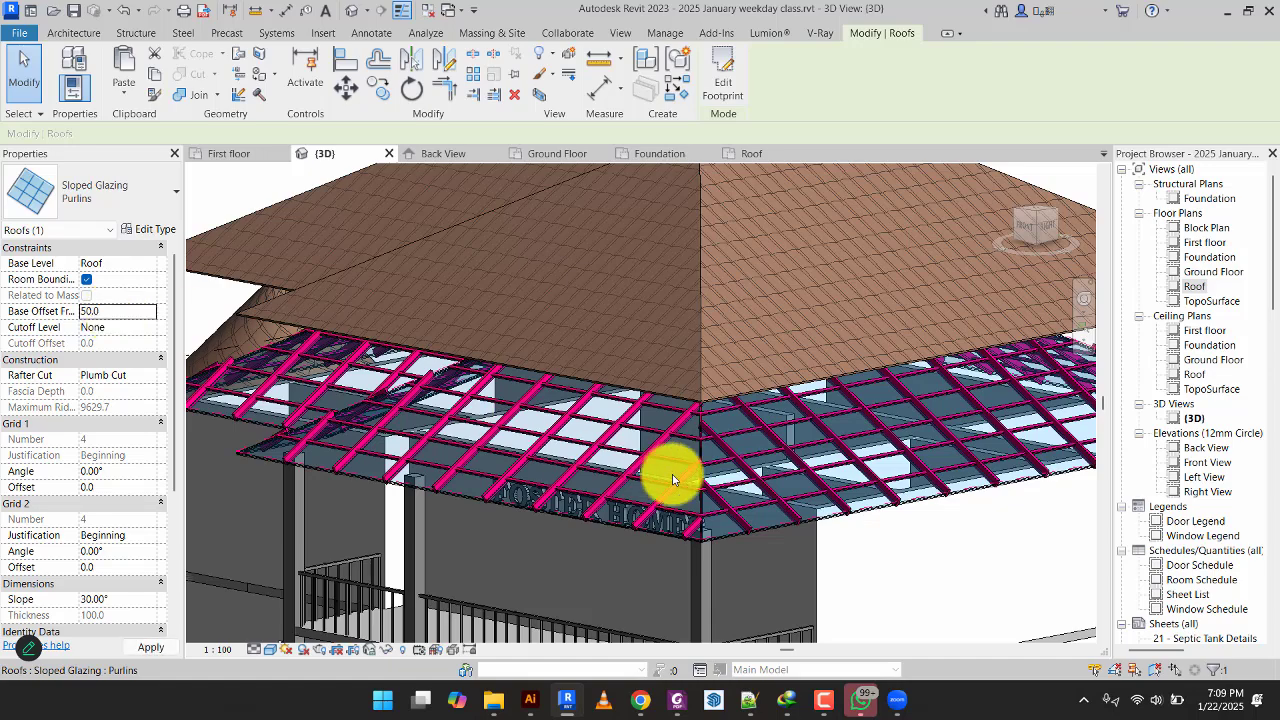
# Raise the purlins above the rafters by trying base offsets of 75, 120 and 150 mm and settling on 140 mm.
pyautogui.scroll(5, 629, 463)
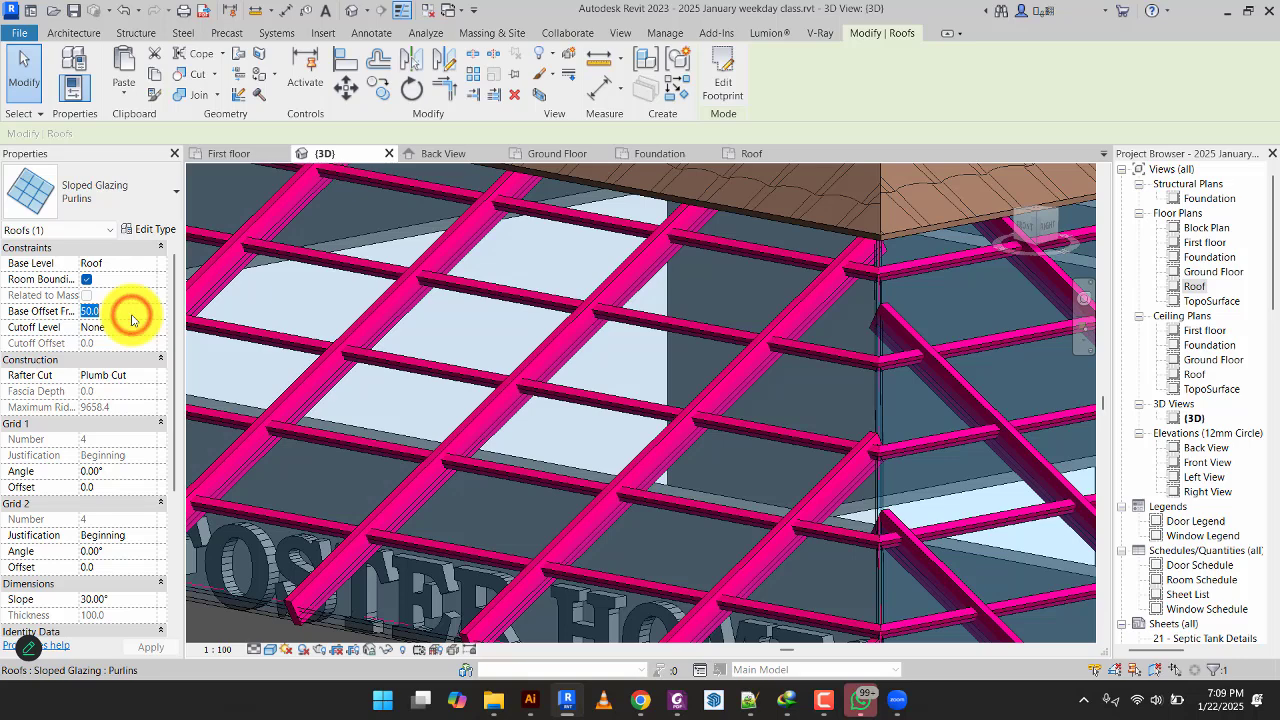
pyautogui.write('75')
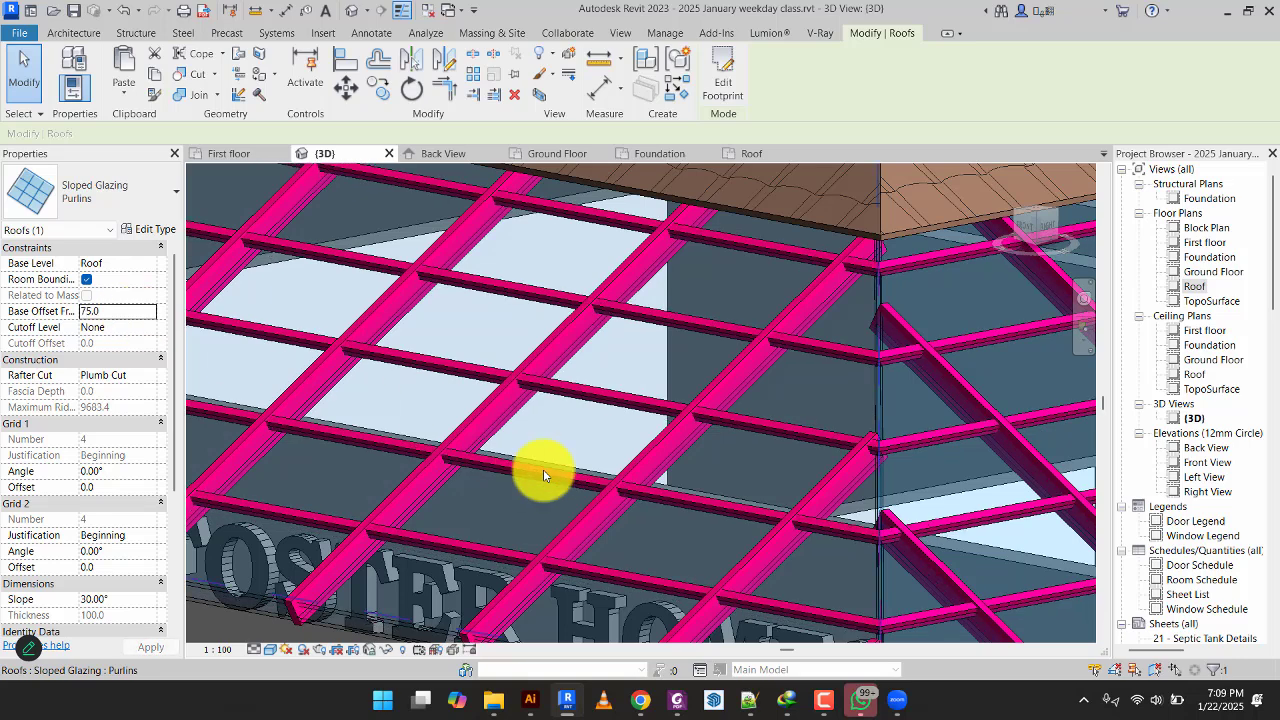
pyautogui.write('12')
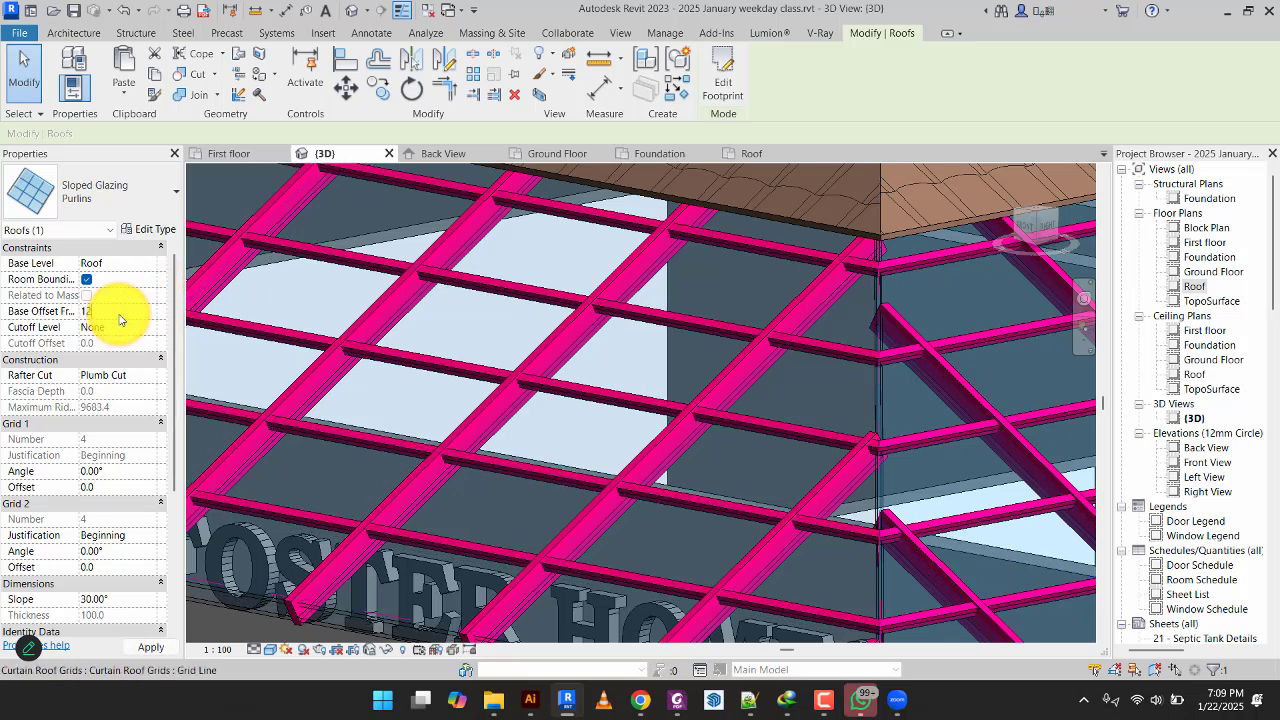
pyautogui.write('0')
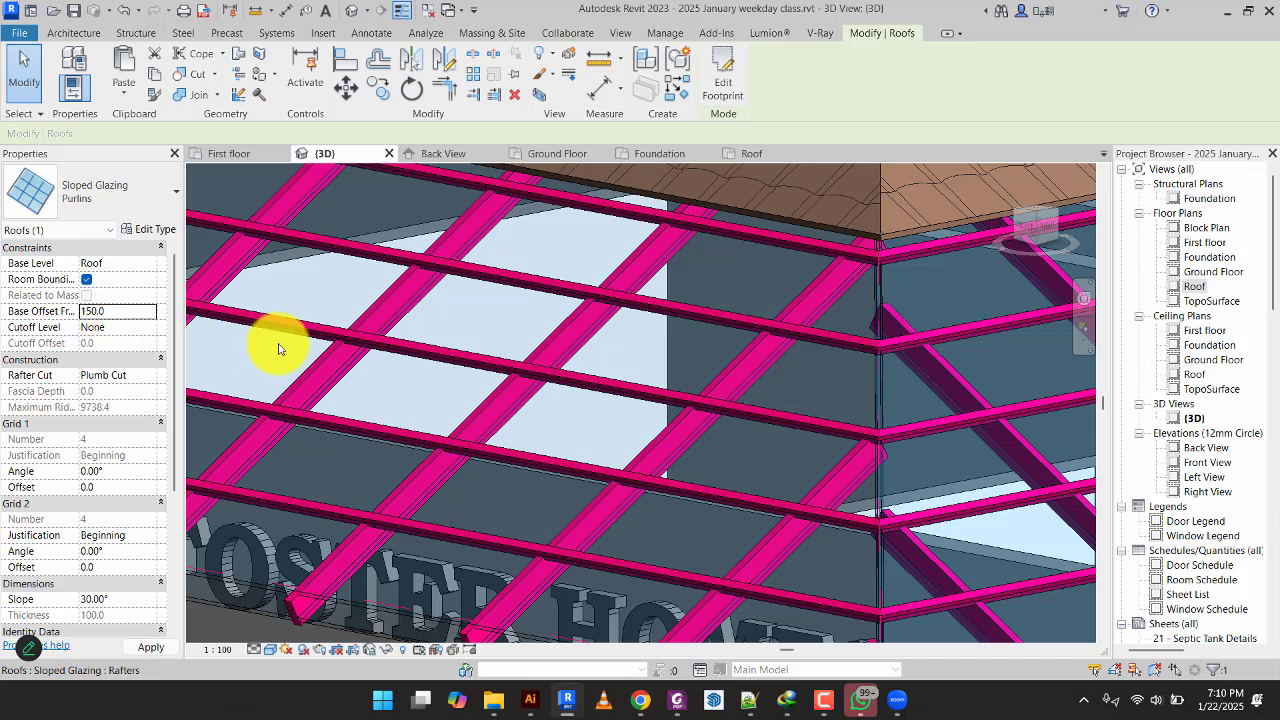
pyautogui.click(123, 314)
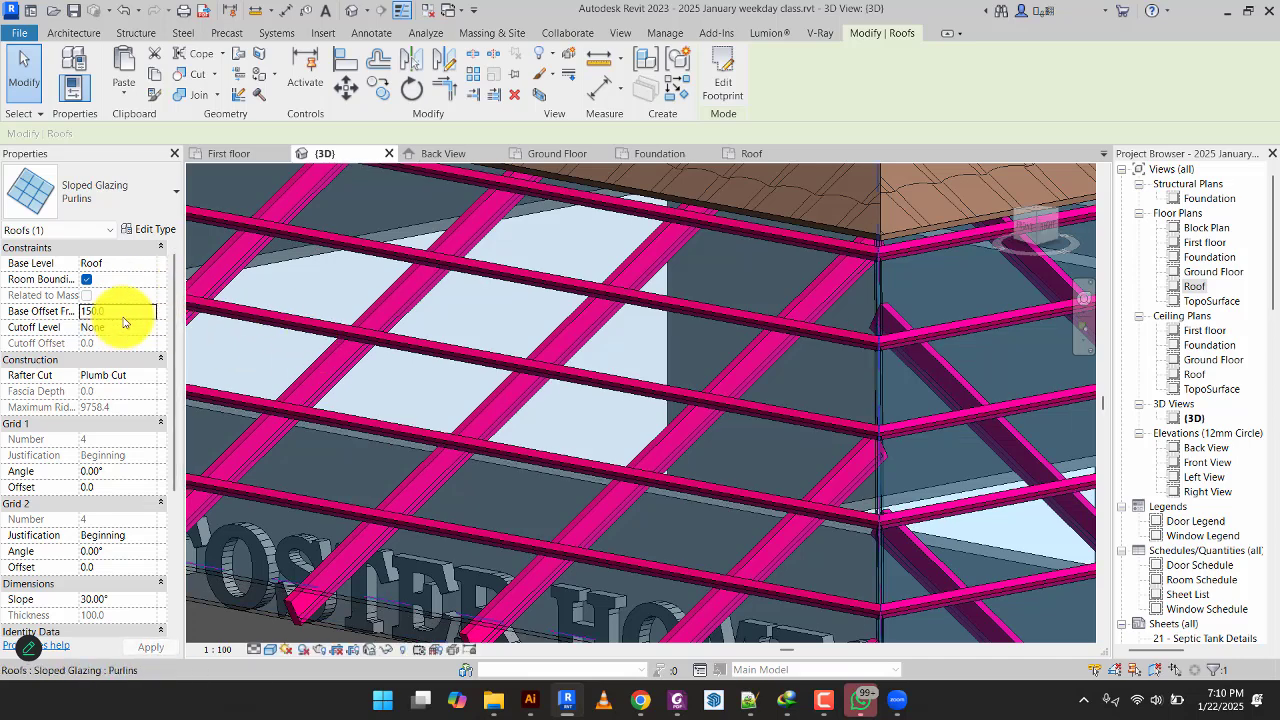
pyautogui.write('140')
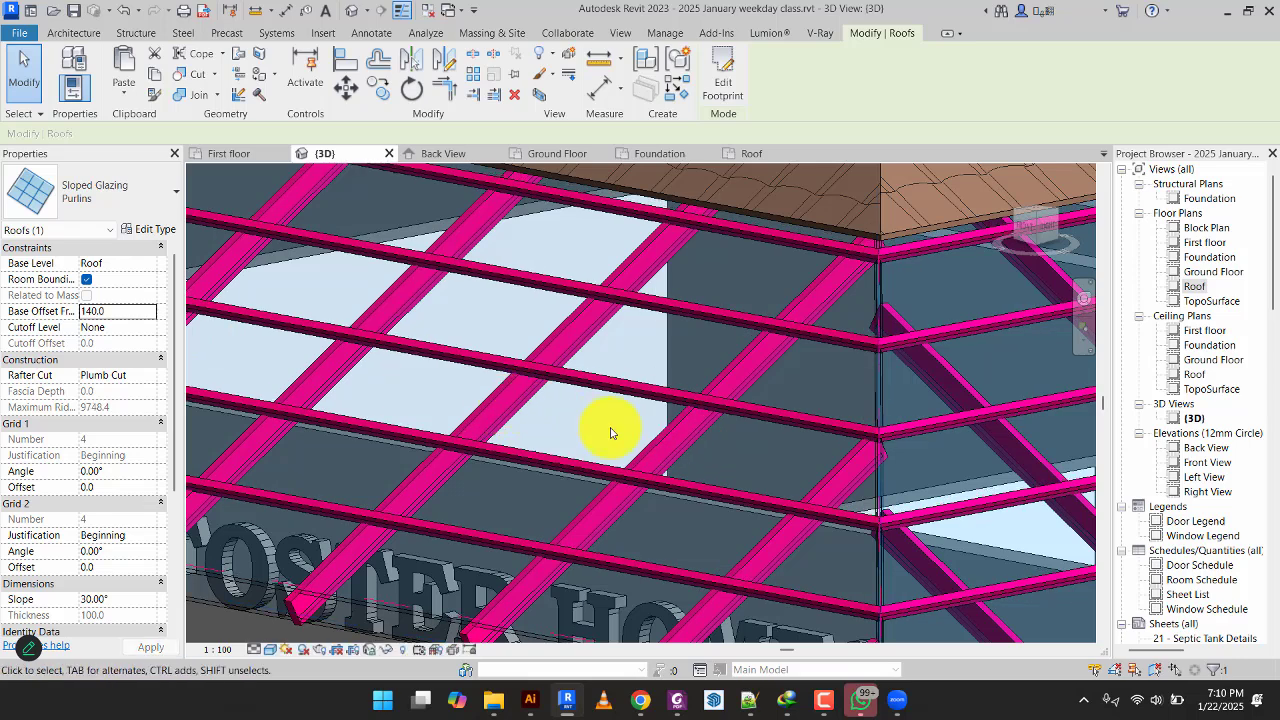
# Select the top clay tile roof and, in the Back View elevation, move it straight down to a base offset of about 365 mm.
pyautogui.scroll(-6, 610, 432)
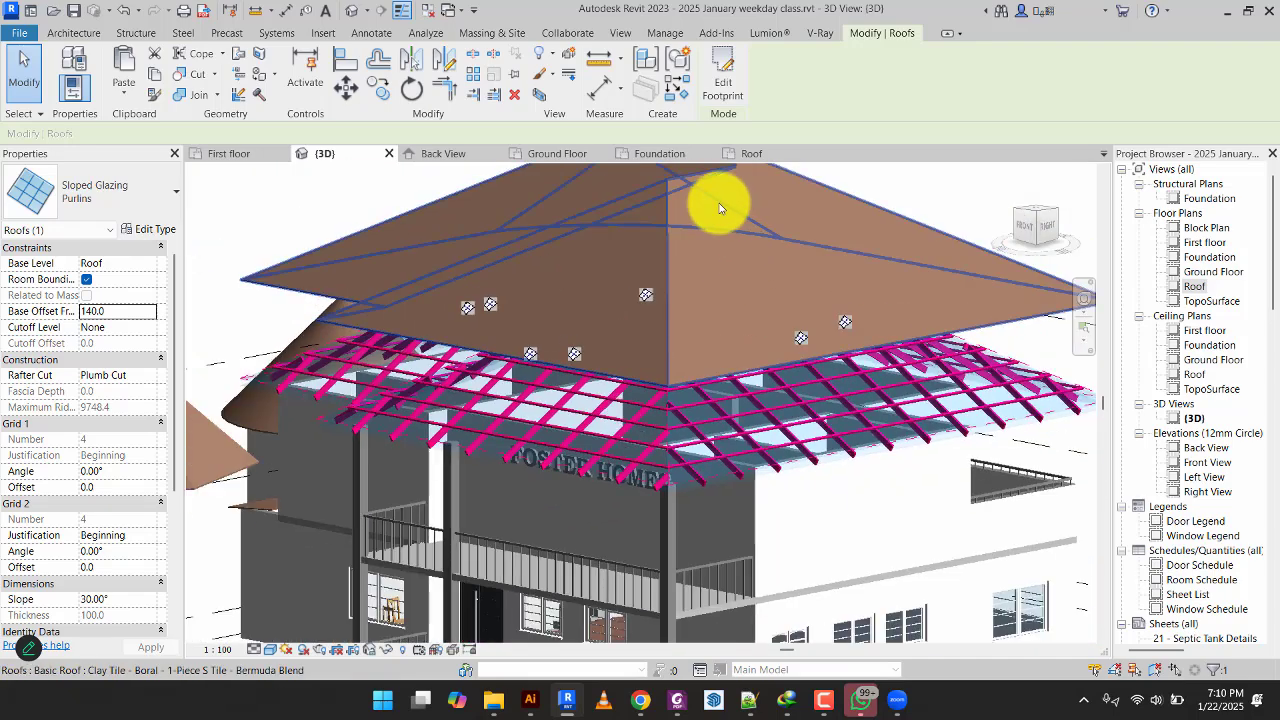
pyautogui.click(656, 234)
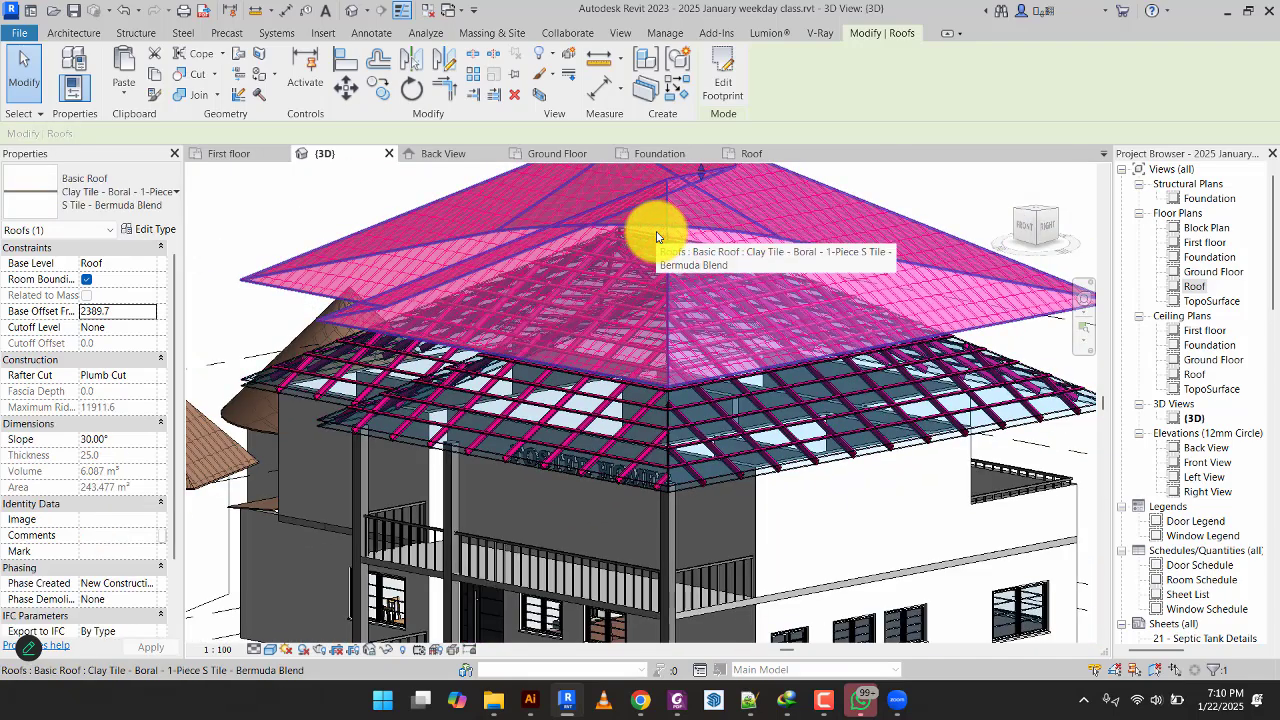
pyautogui.click(459, 155)
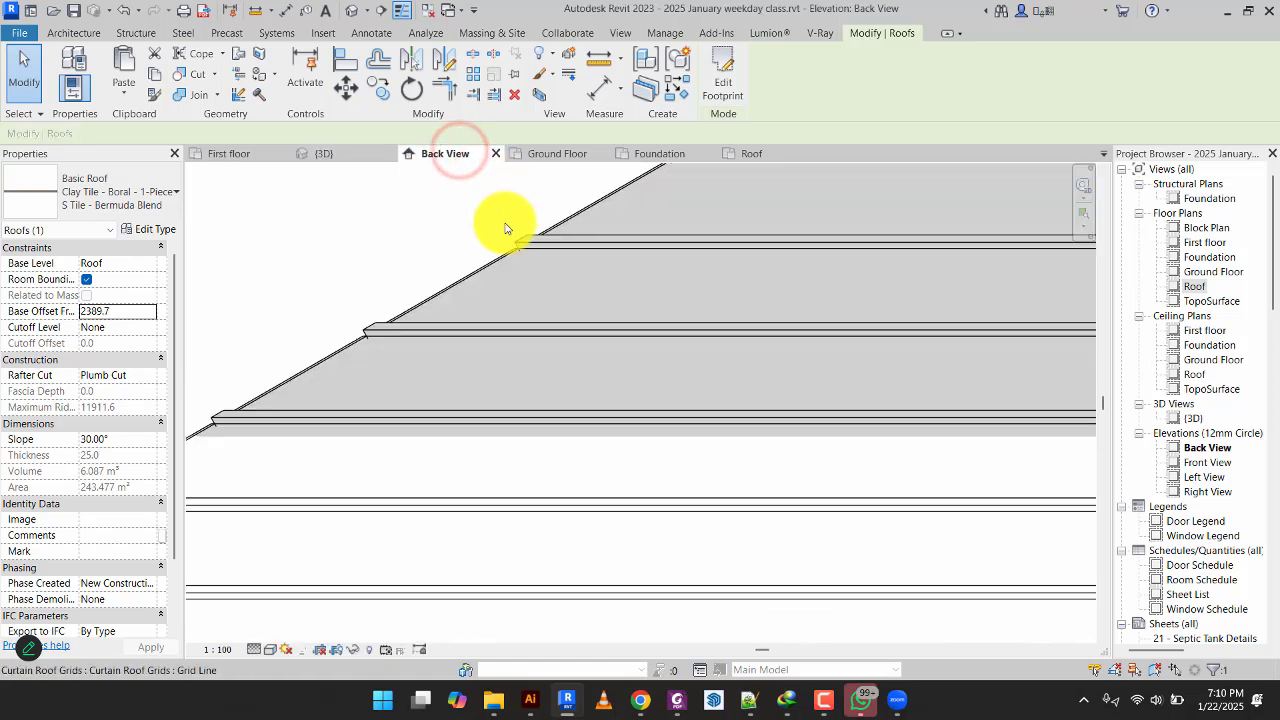
pyautogui.scroll(-2, 645, 268)
pyautogui.scroll(-3, 645, 268)
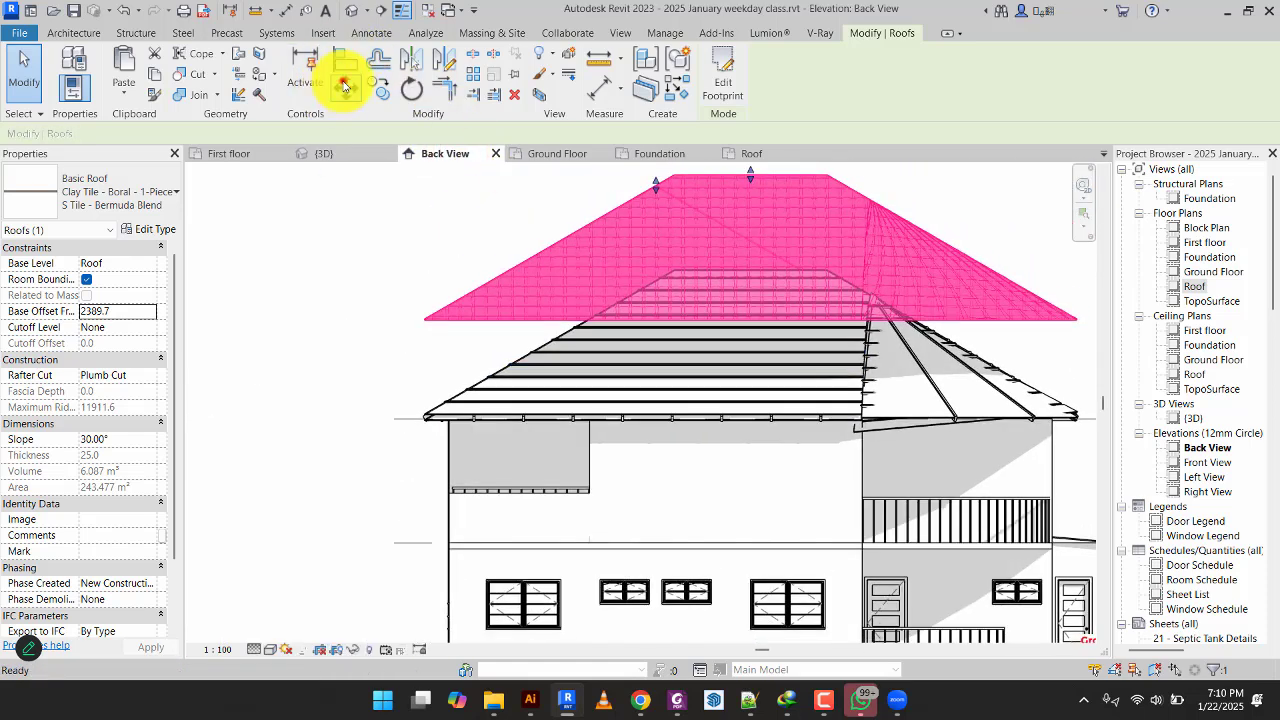
pyautogui.click(344, 86)
pyautogui.click(527, 313)
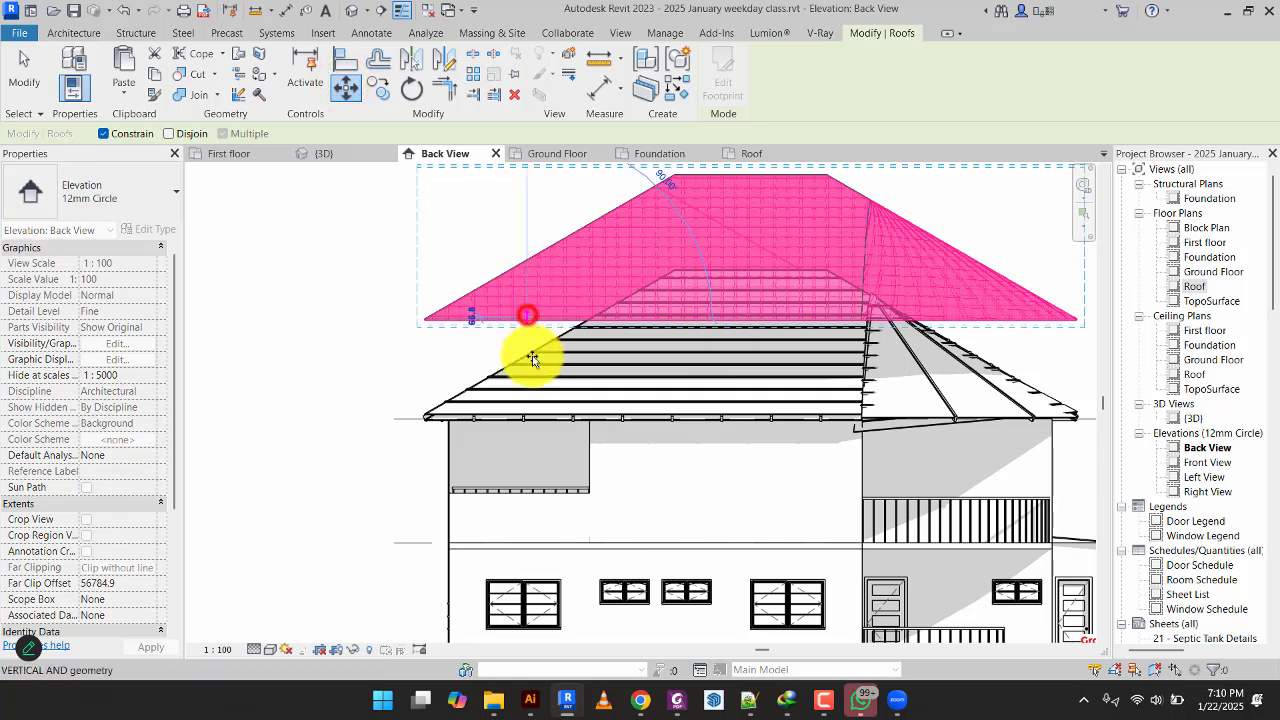
pyautogui.click(533, 408)
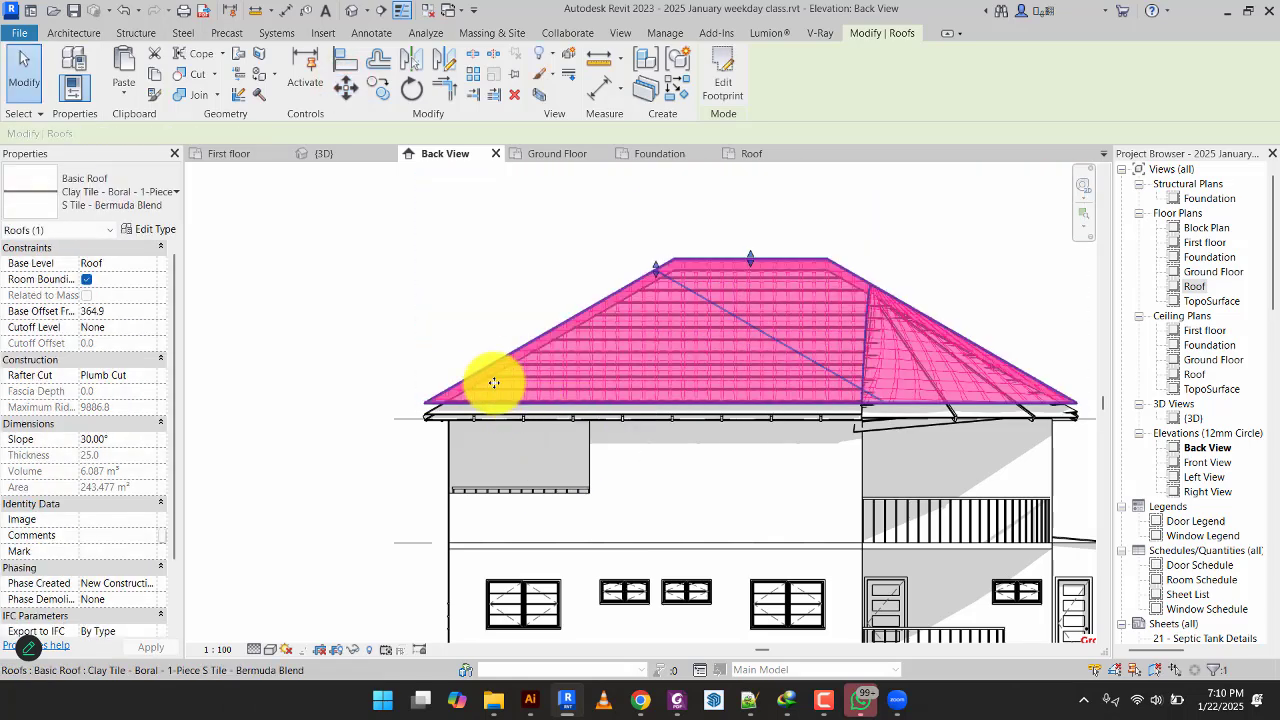
pyautogui.click(23, 78)
# Check the purlins roof's base offset in the elevation and set the clay tile roof's base offset to 150 mm.
pyautogui.scroll(5, 560, 434)
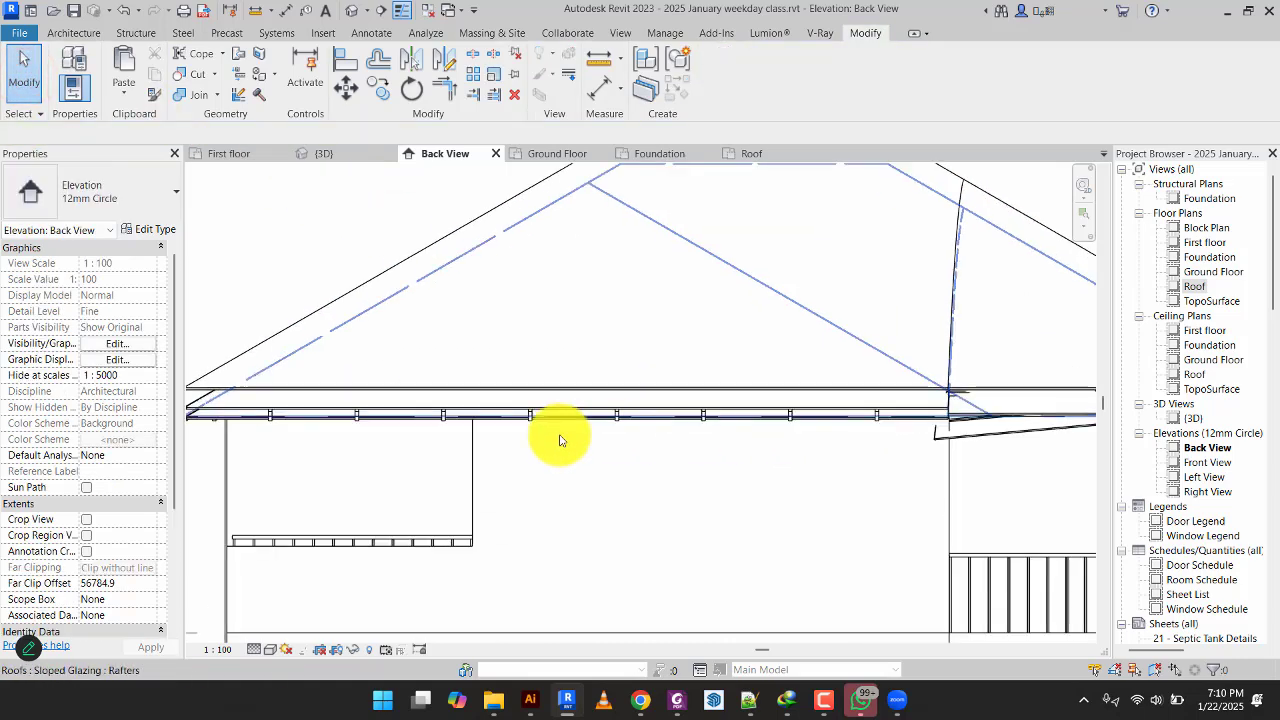
pyautogui.click(481, 400)
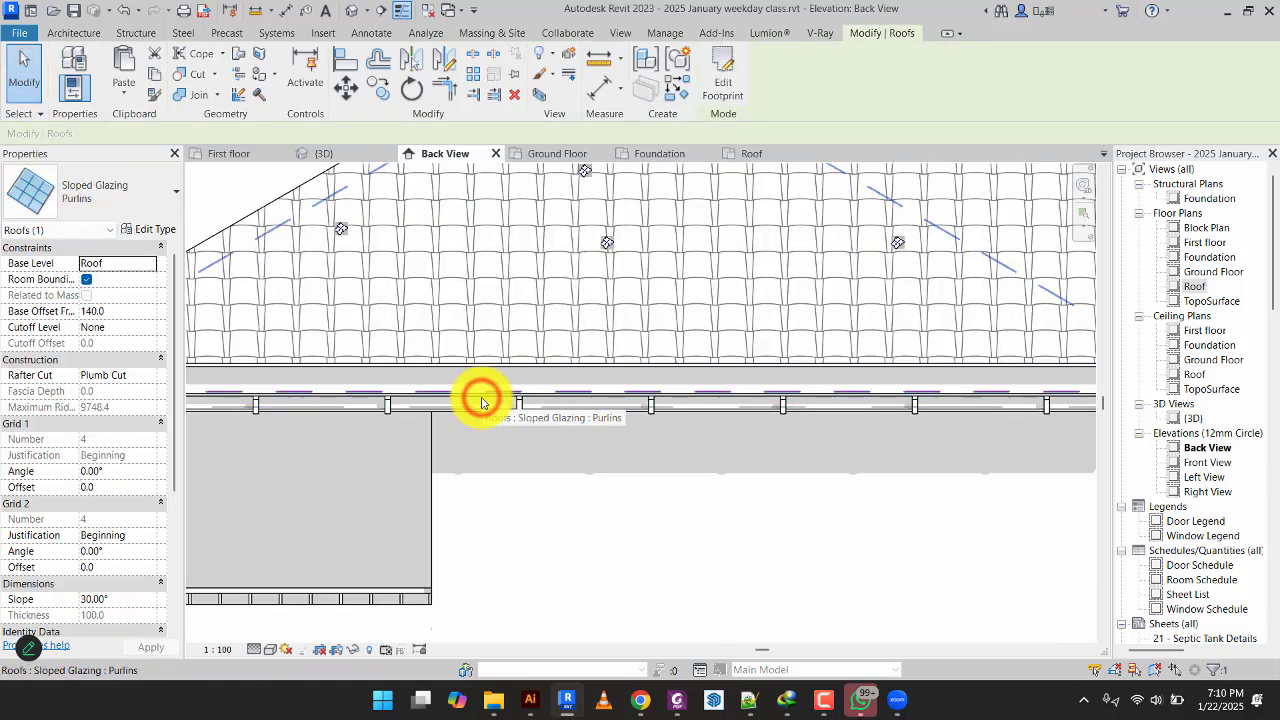
pyautogui.scroll(-5, 470, 394)
pyautogui.click(300, 232)
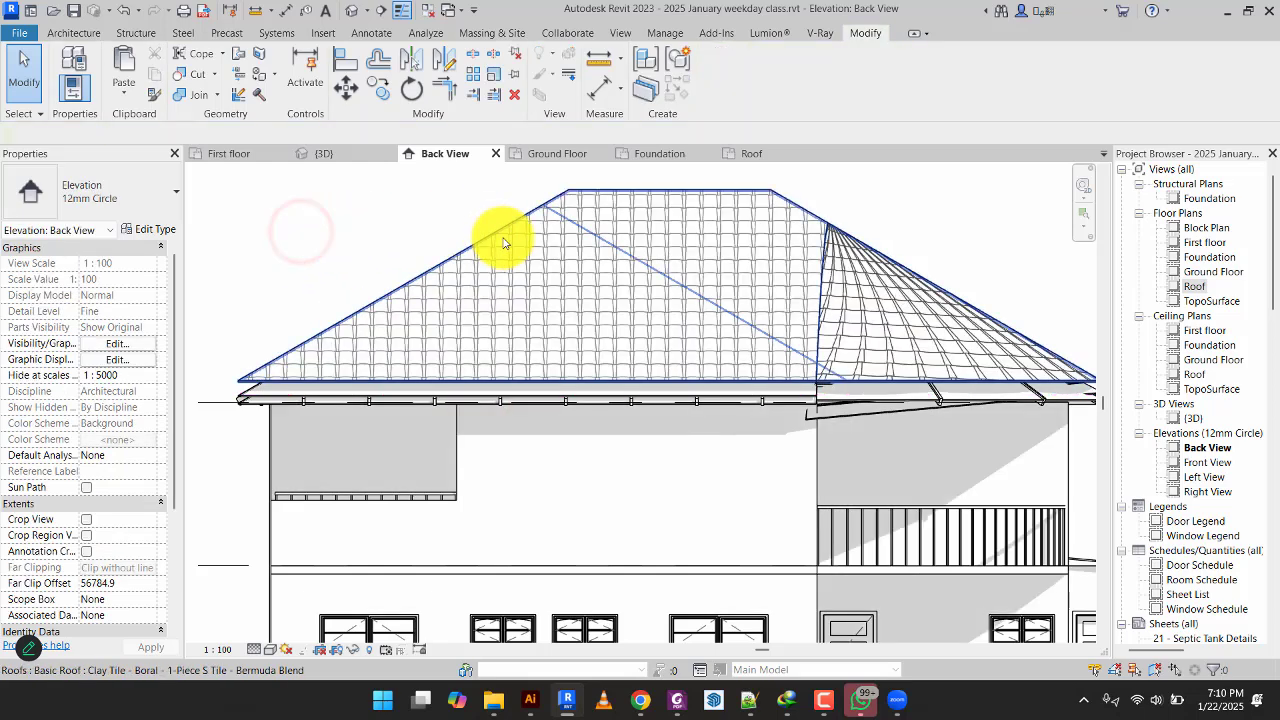
pyautogui.click(500, 238)
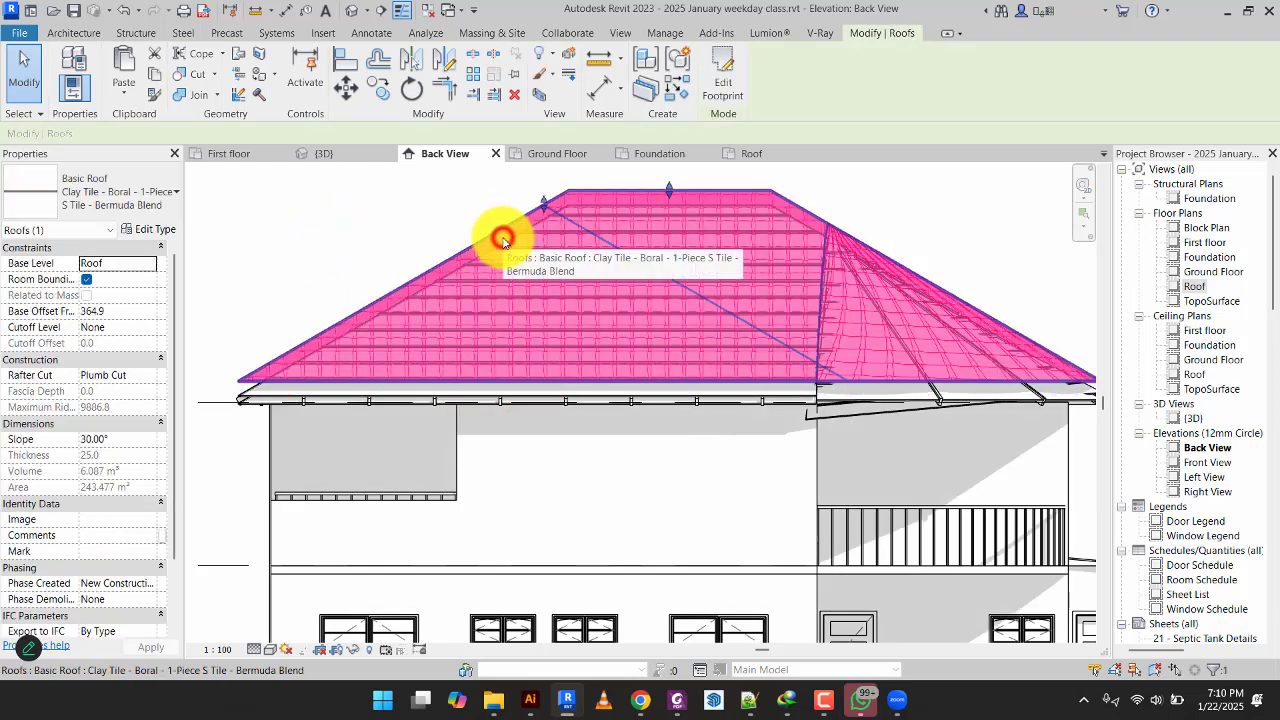
pyautogui.click(123, 317)
pyautogui.write('15')
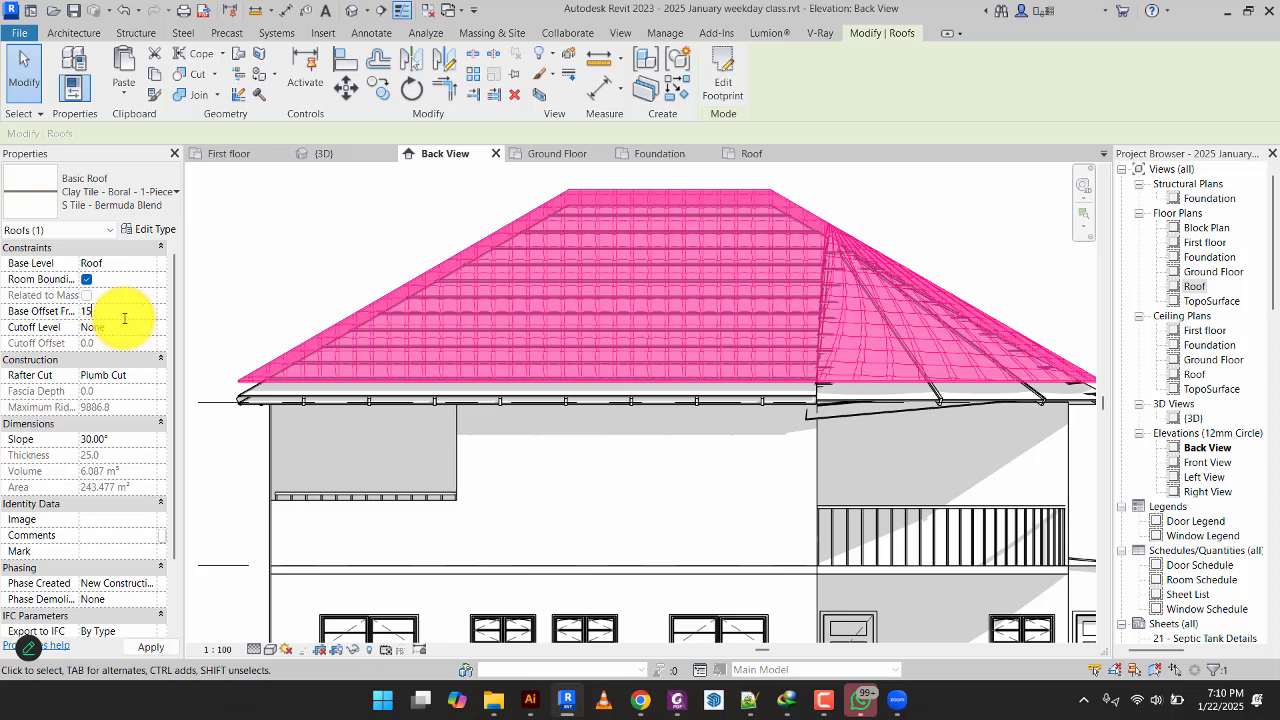
pyautogui.write('0')
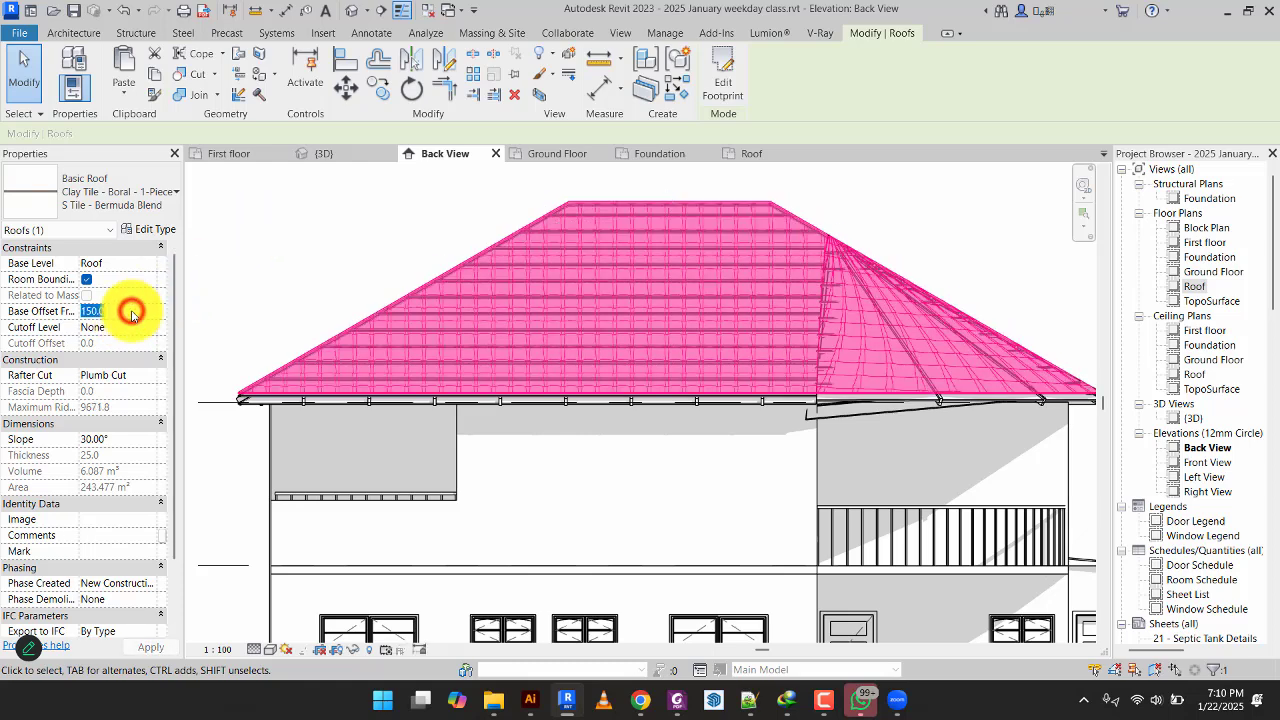
pyautogui.click(343, 231)
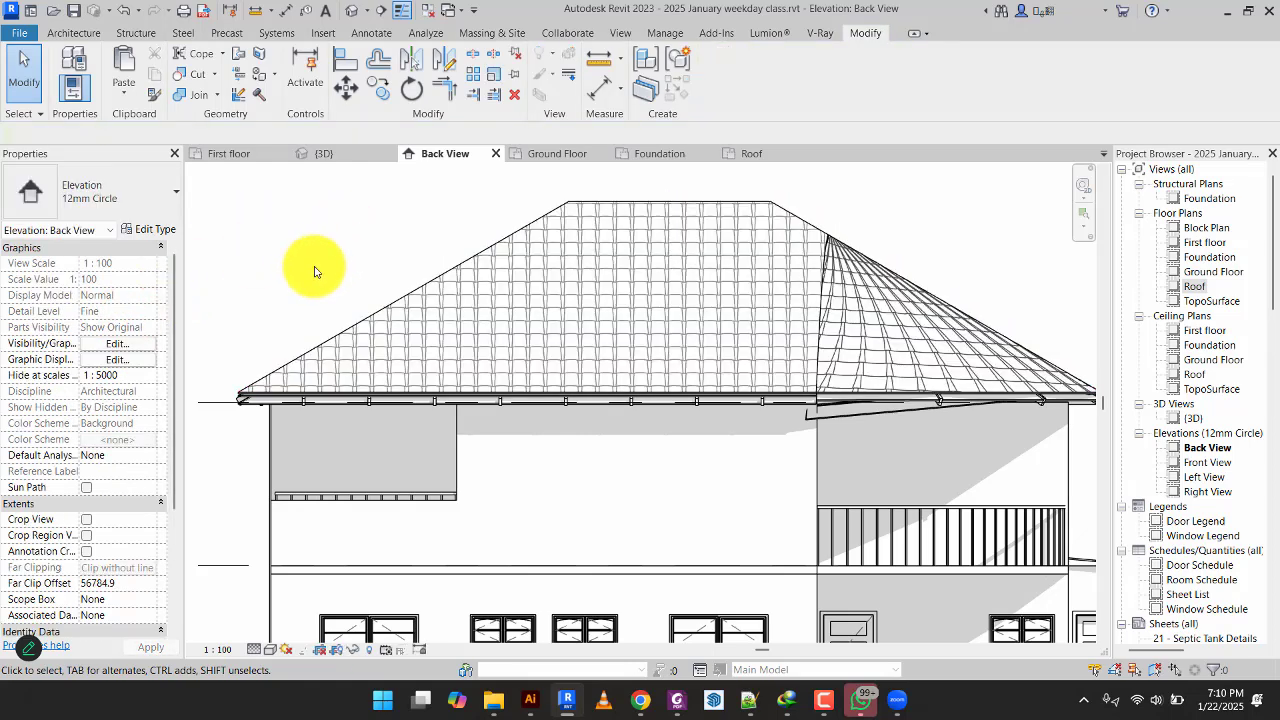
pyautogui.scroll(4, 310, 275)
# In the 3D view, lower the clay tile roof to a base offset of 140 mm.
pyautogui.click(326, 158)
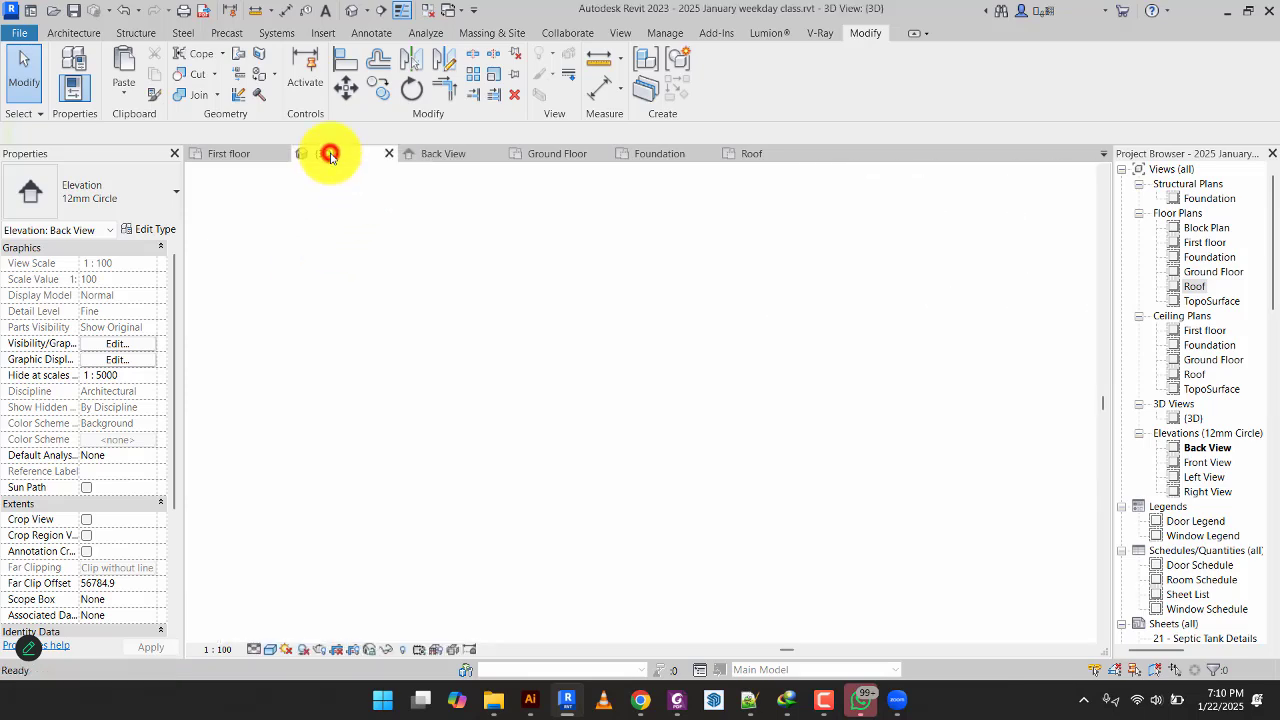
pyautogui.scroll(5, 690, 535)
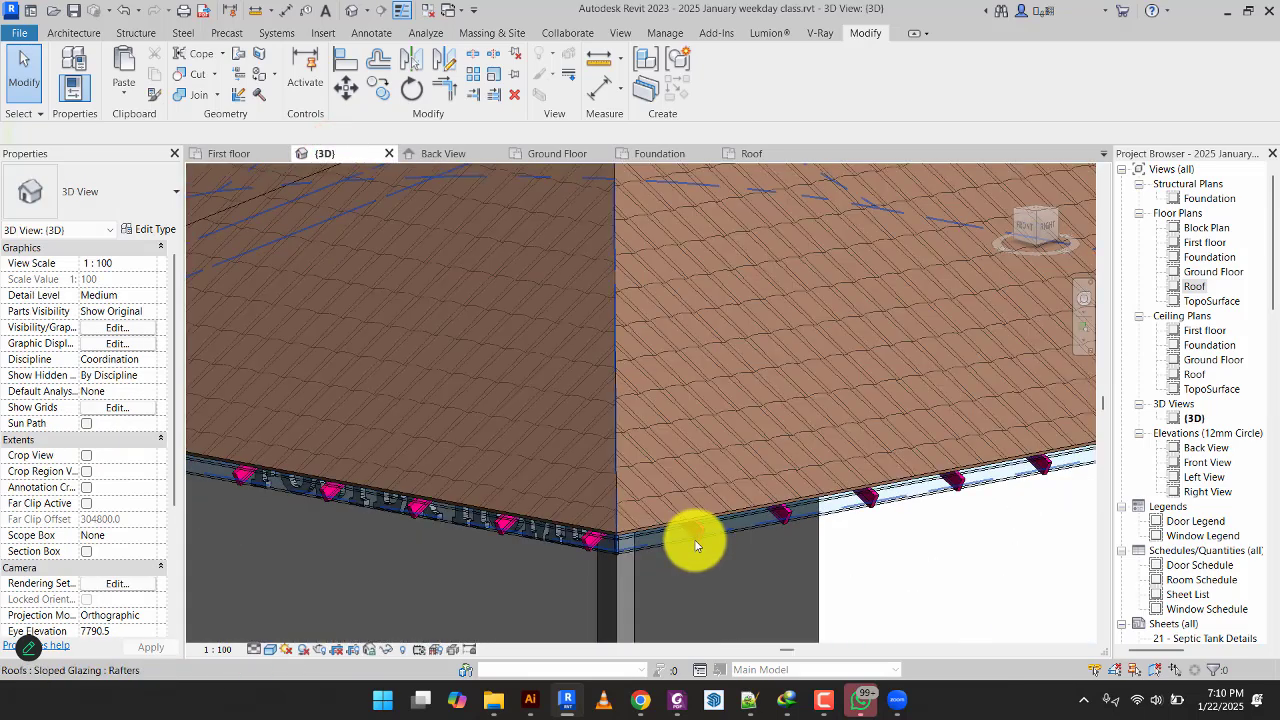
pyautogui.click(608, 323)
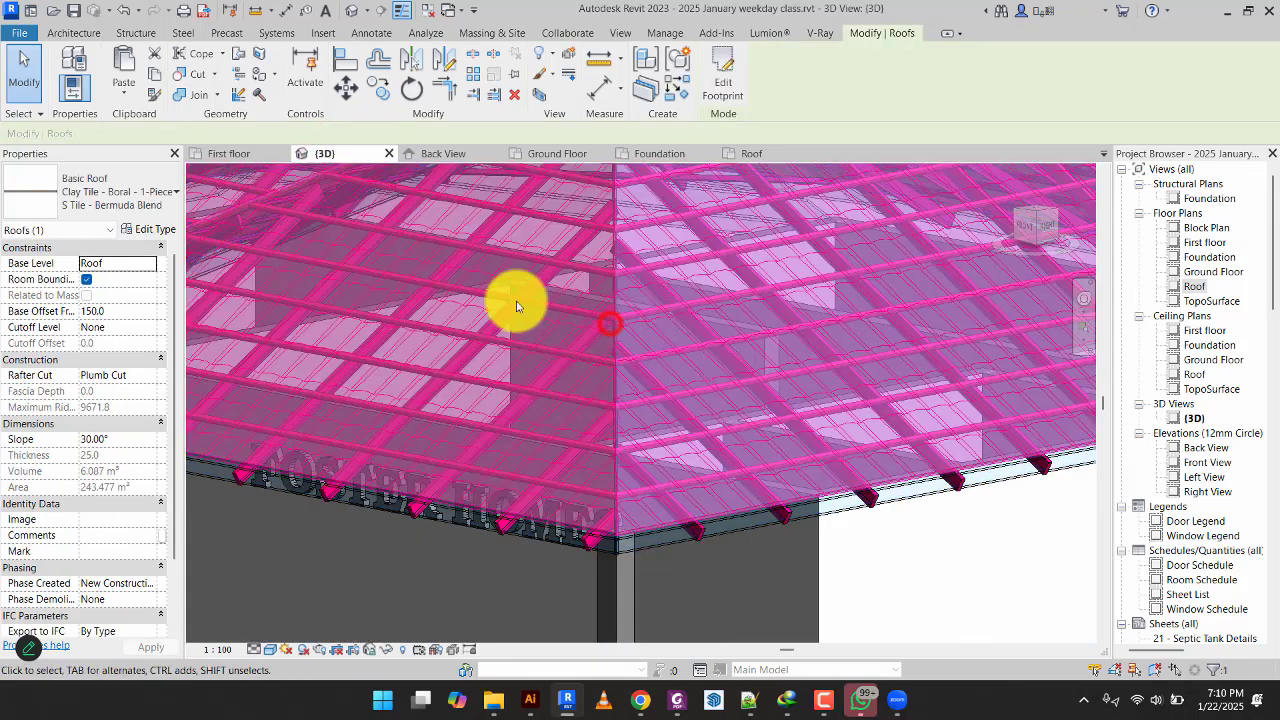
pyautogui.click(118, 311)
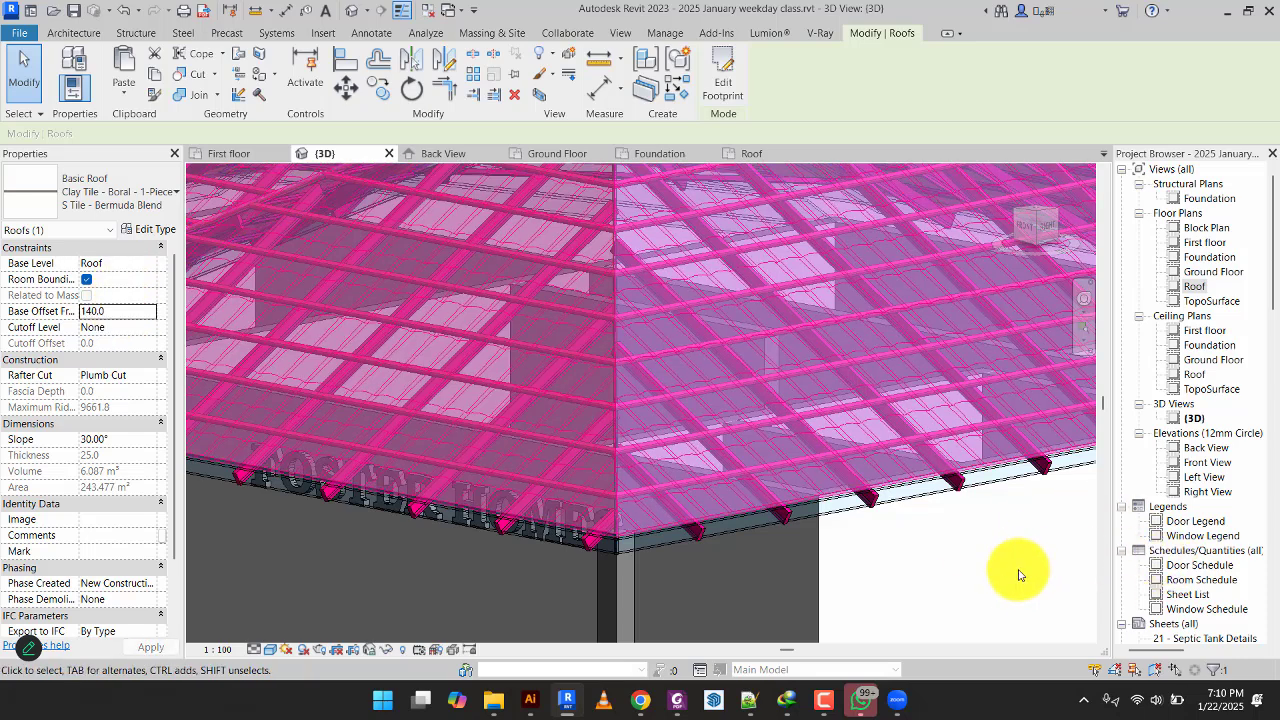
pyautogui.click(905, 578)
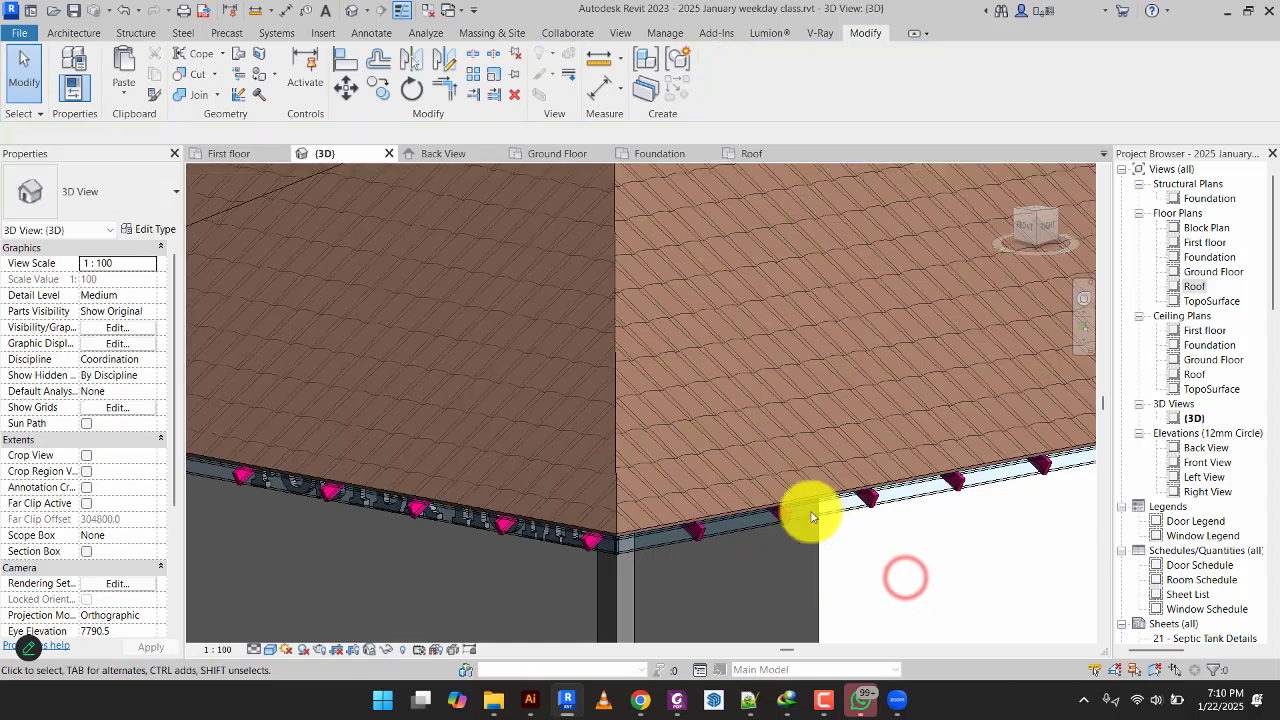
# Set the clay tile roof's base offset to 130 mm and check it against the purlins roof.
pyautogui.click(609, 334)
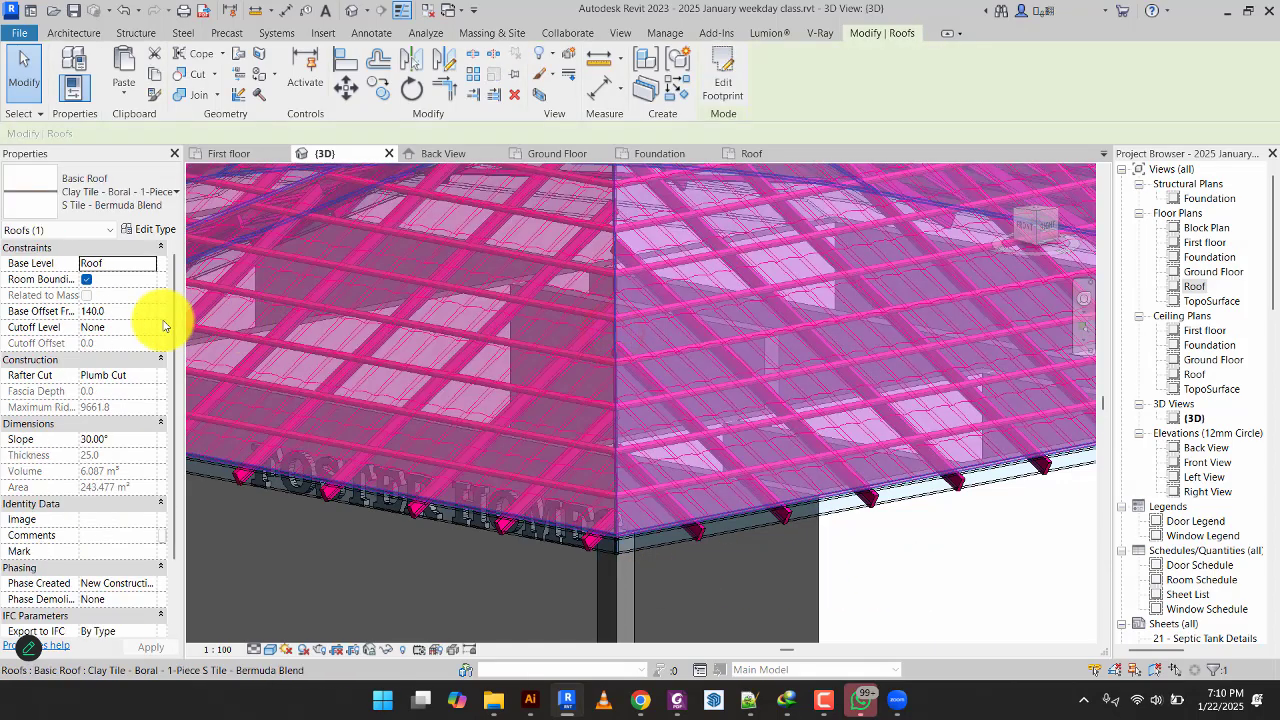
pyautogui.click(141, 314)
pyautogui.write('13')
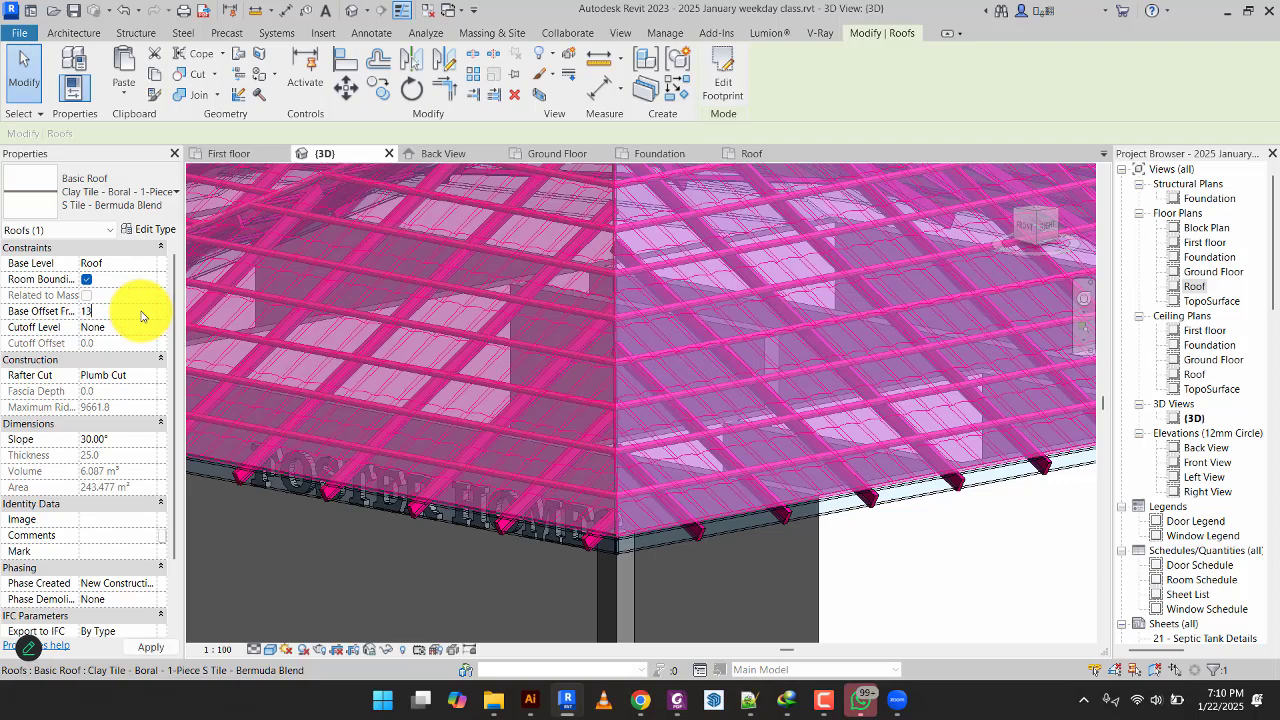
pyautogui.write('00')
pyautogui.click(940, 560)
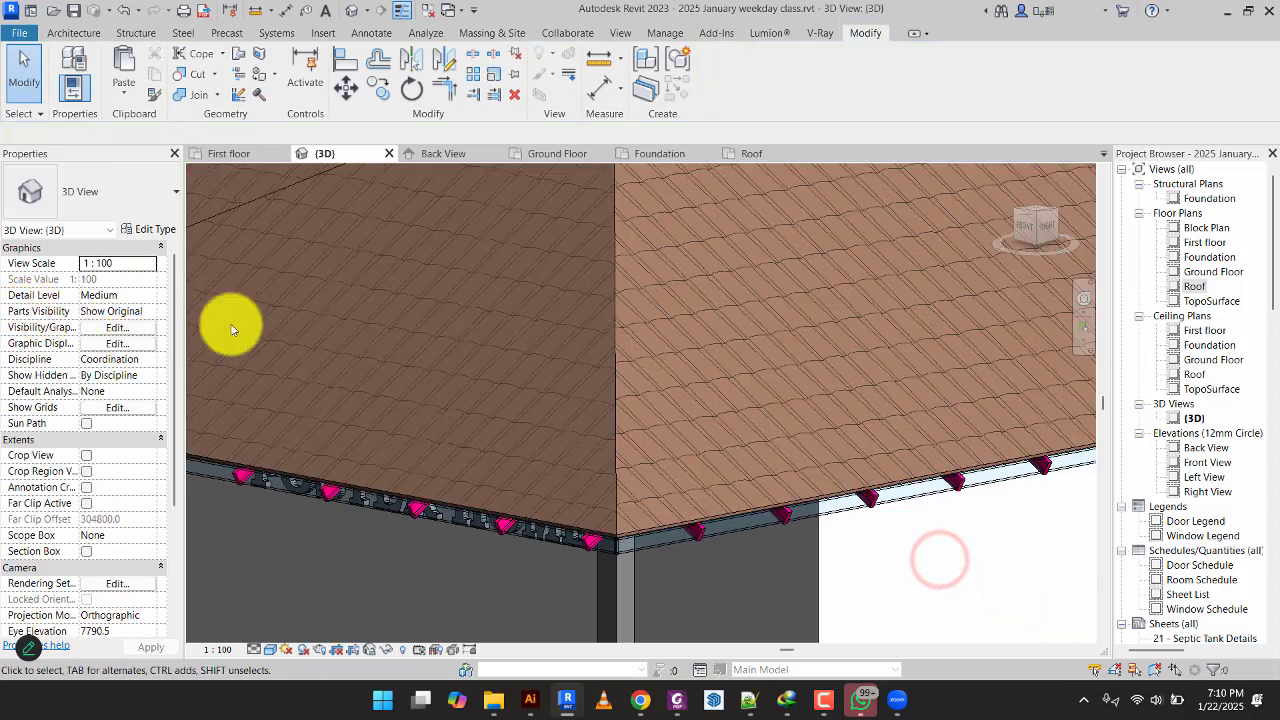
pyautogui.click(617, 306)
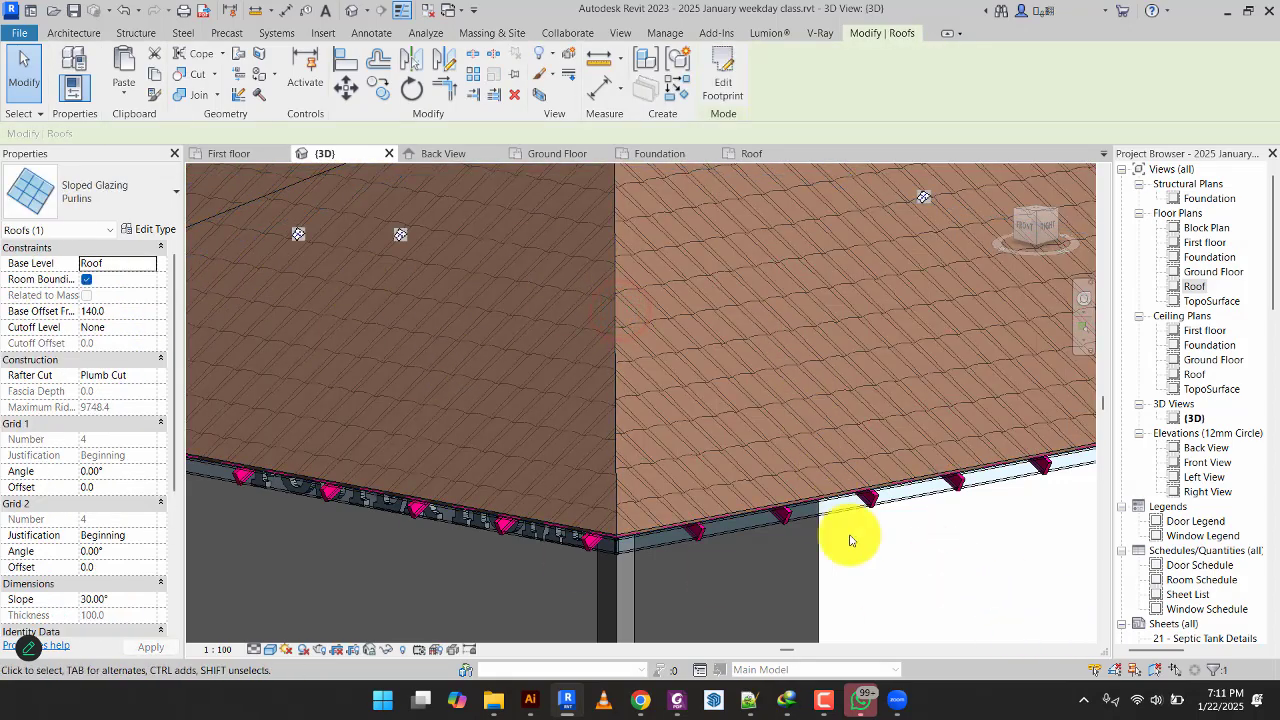
pyautogui.click(895, 574)
pyautogui.scroll(-2, 830, 368)
pyautogui.moveTo(826, 368); pyautogui.dragTo(843, 454, button='middle')
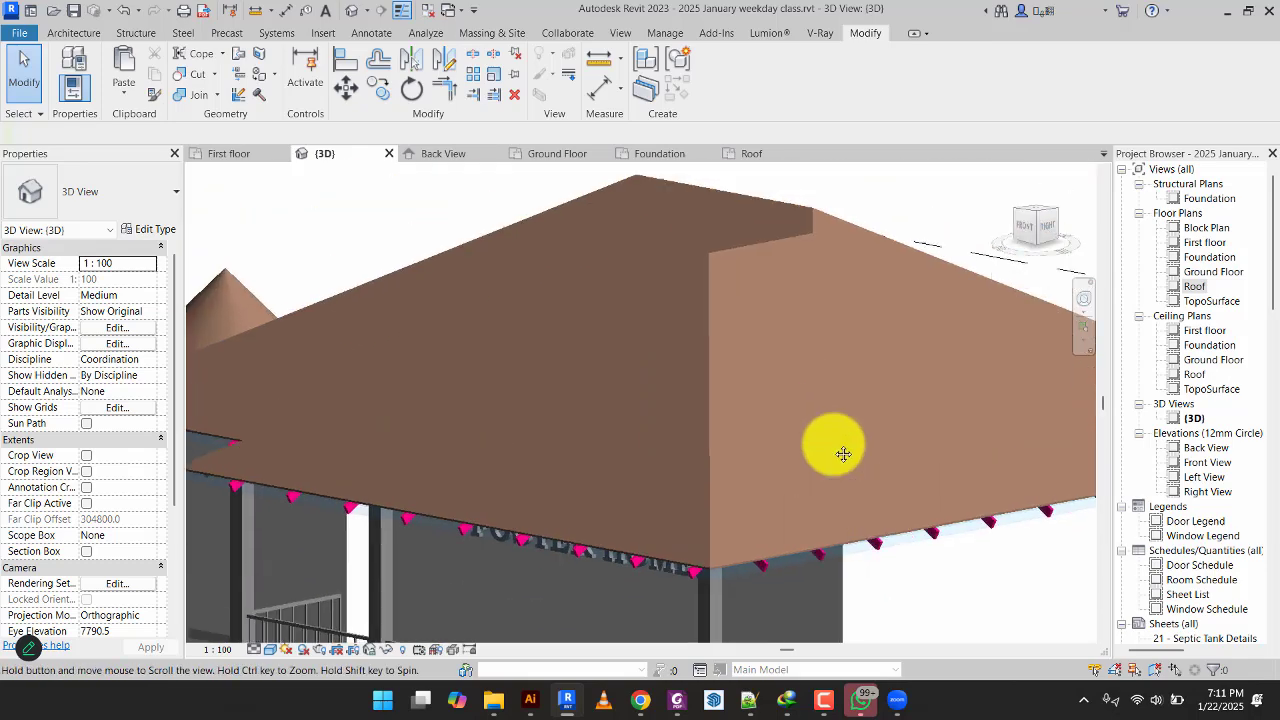
# Adjust the clay tile roof's height over the purlins by trying a base offset of 100 mm and settling on 120 mm.
pyautogui.click(729, 263)
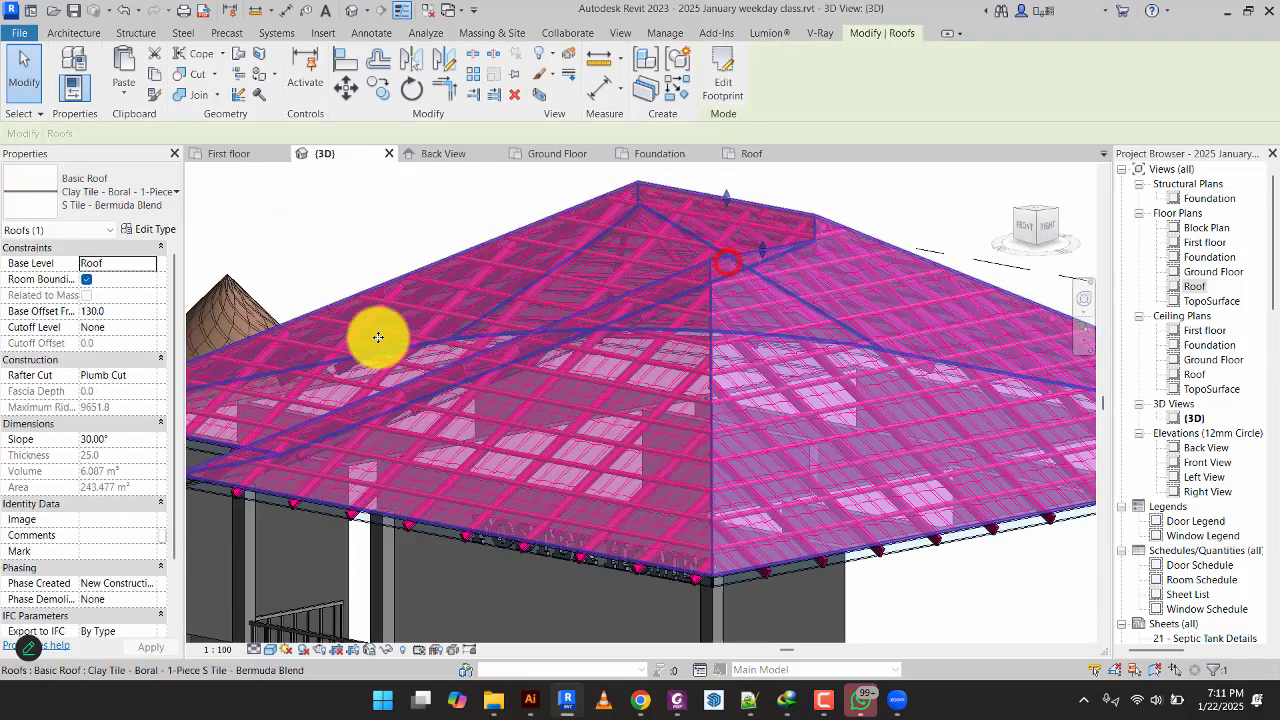
pyautogui.click(128, 312)
pyautogui.click(321, 220)
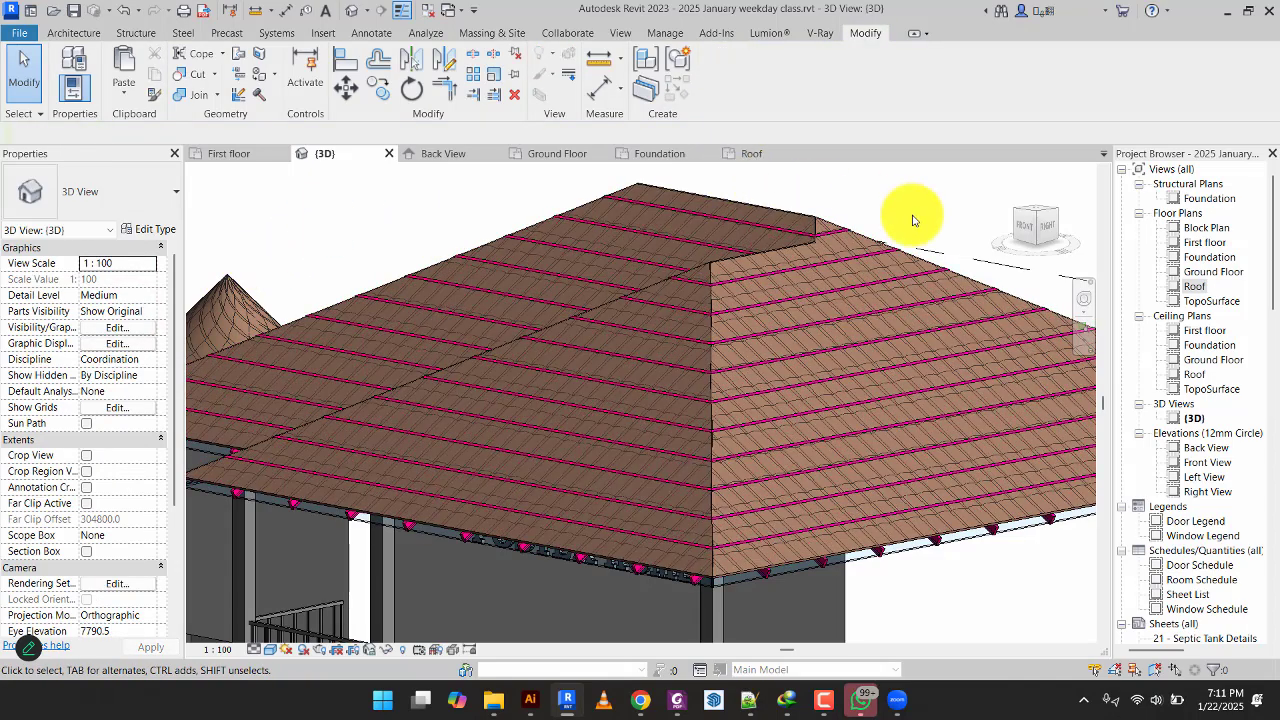
pyautogui.click(855, 243)
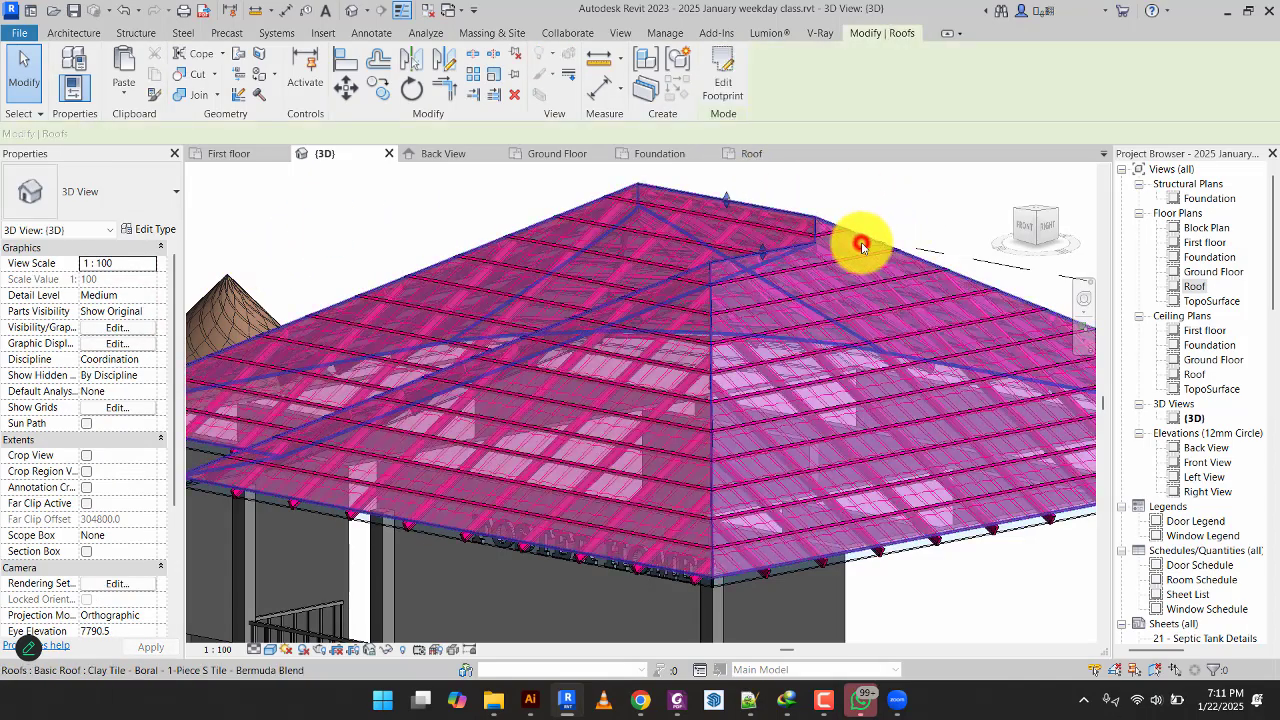
pyautogui.click(129, 307)
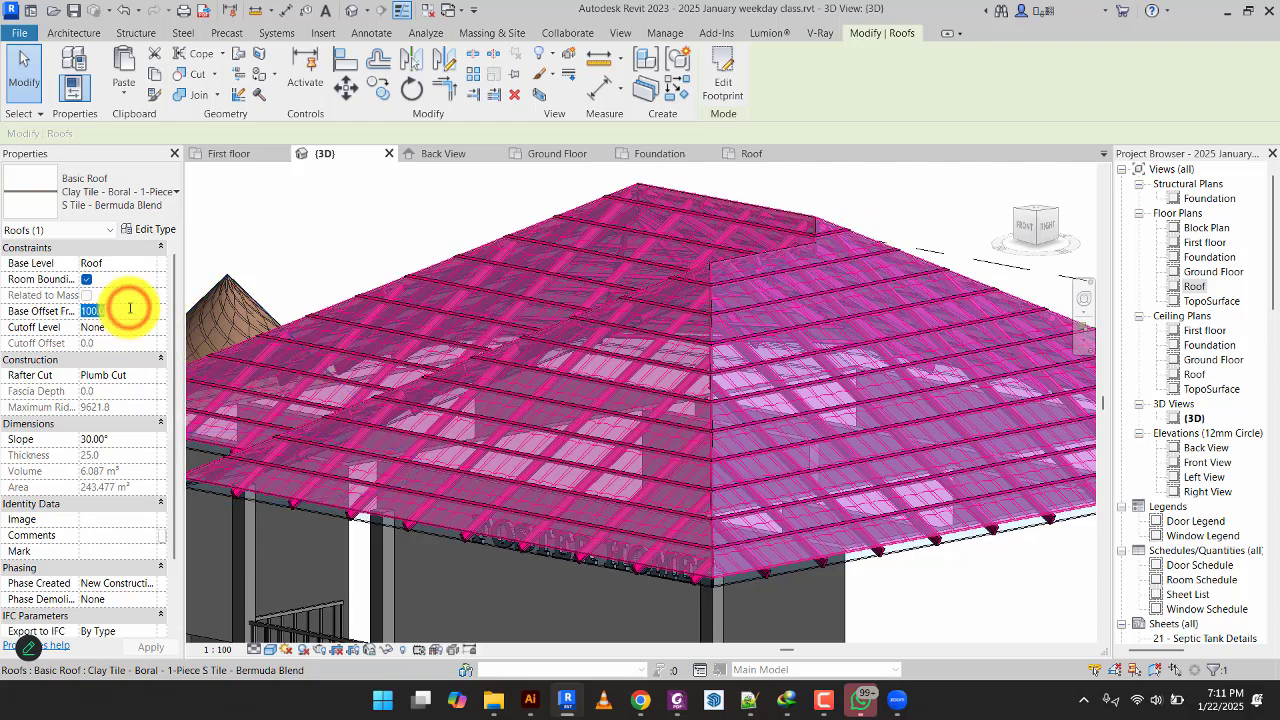
pyautogui.write('1200')
pyautogui.click(335, 200)
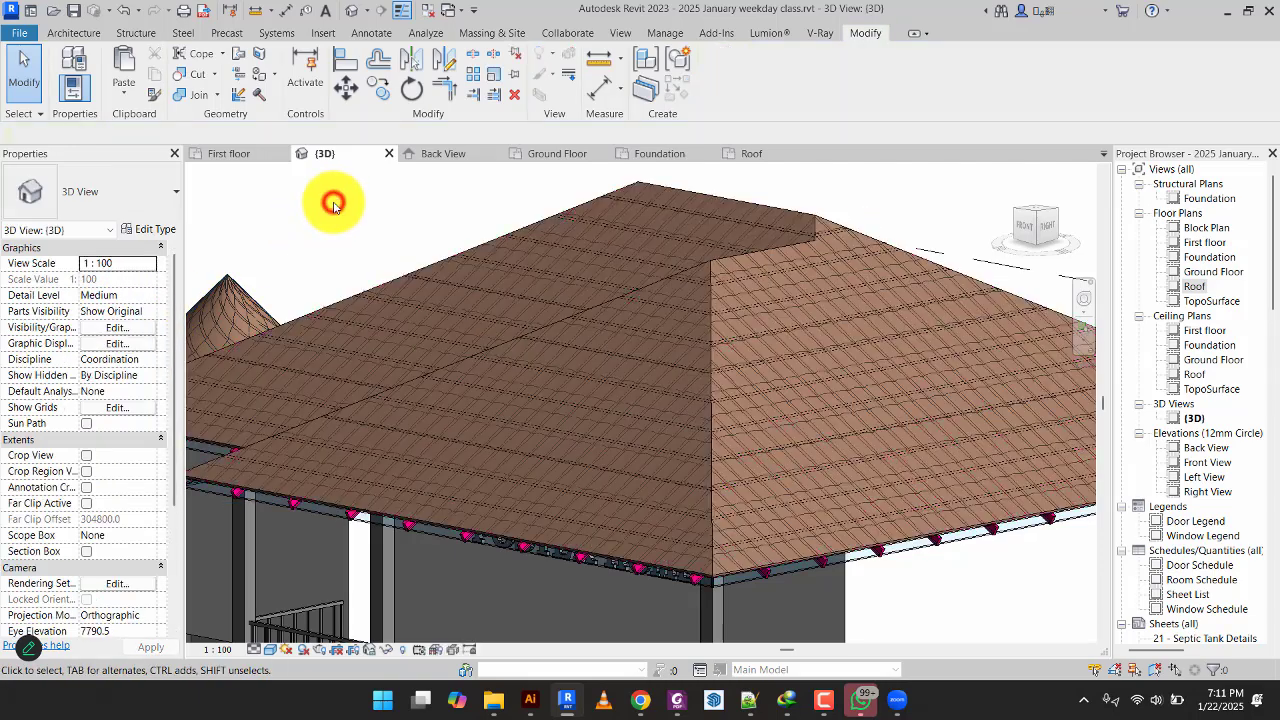
# Examine the stacked roof from several angles, including the front eaves, to check how the tiles sit on the purlins and rafters.
pyautogui.scroll(4, 705, 340)
pyautogui.scroll(-10, 722, 498)
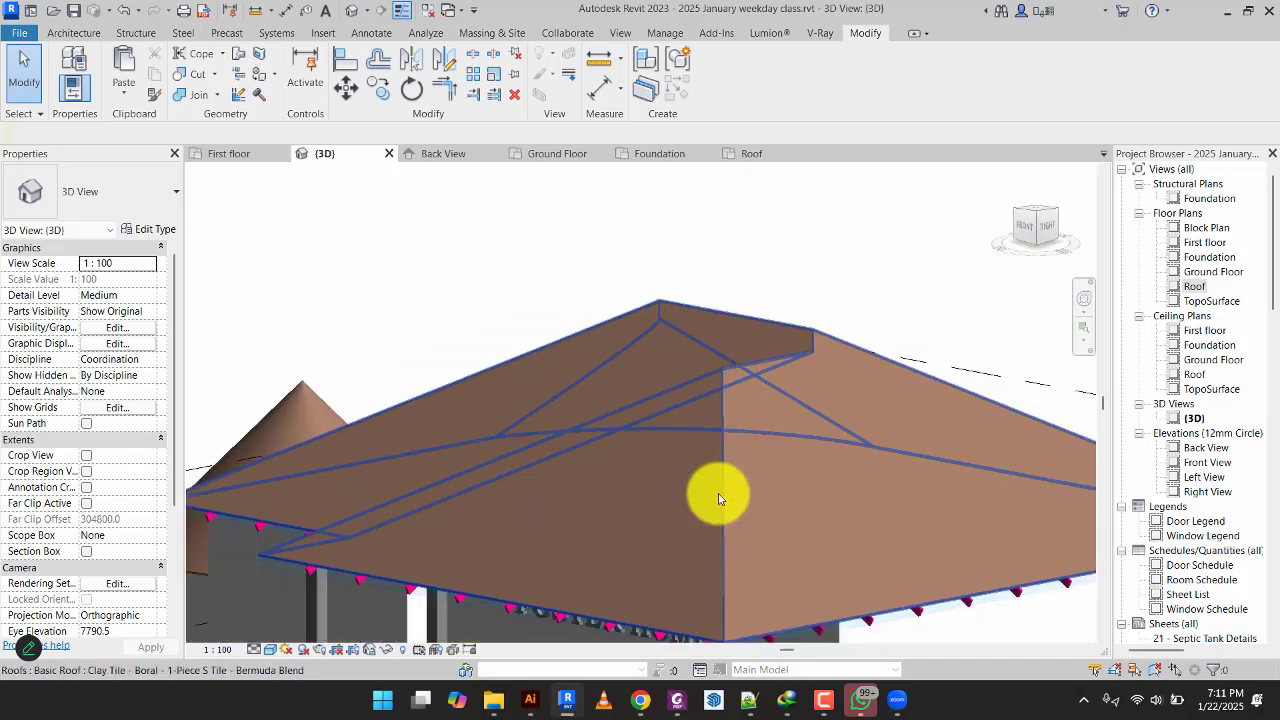
pyautogui.keyDown('shift'); pyautogui.moveTo(700, 532); pyautogui.dragTo(563, 476, button='middle'); pyautogui.keyUp('shift')
pyautogui.scroll(6, 693, 479)
pyautogui.keyDown('shift'); pyautogui.moveTo(693, 479); pyautogui.dragTo(813, 482, button='middle'); pyautogui.keyUp('shift')
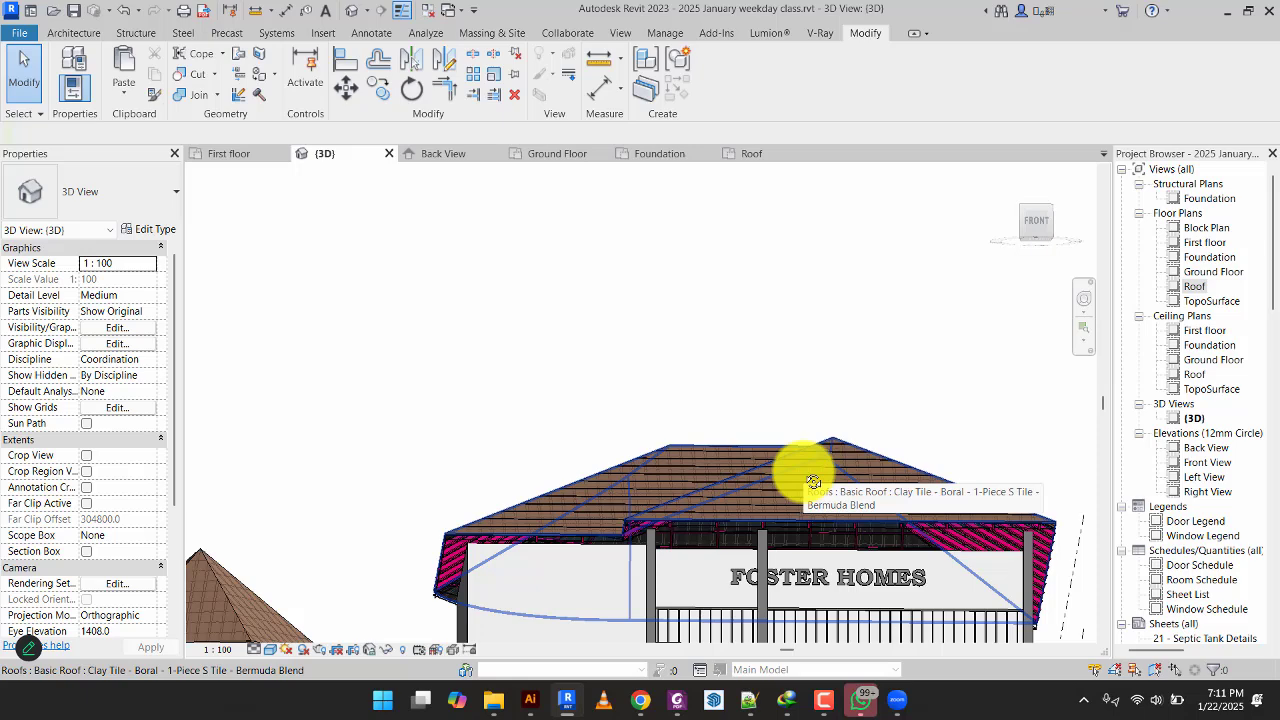
pyautogui.scroll(7, 843, 533)
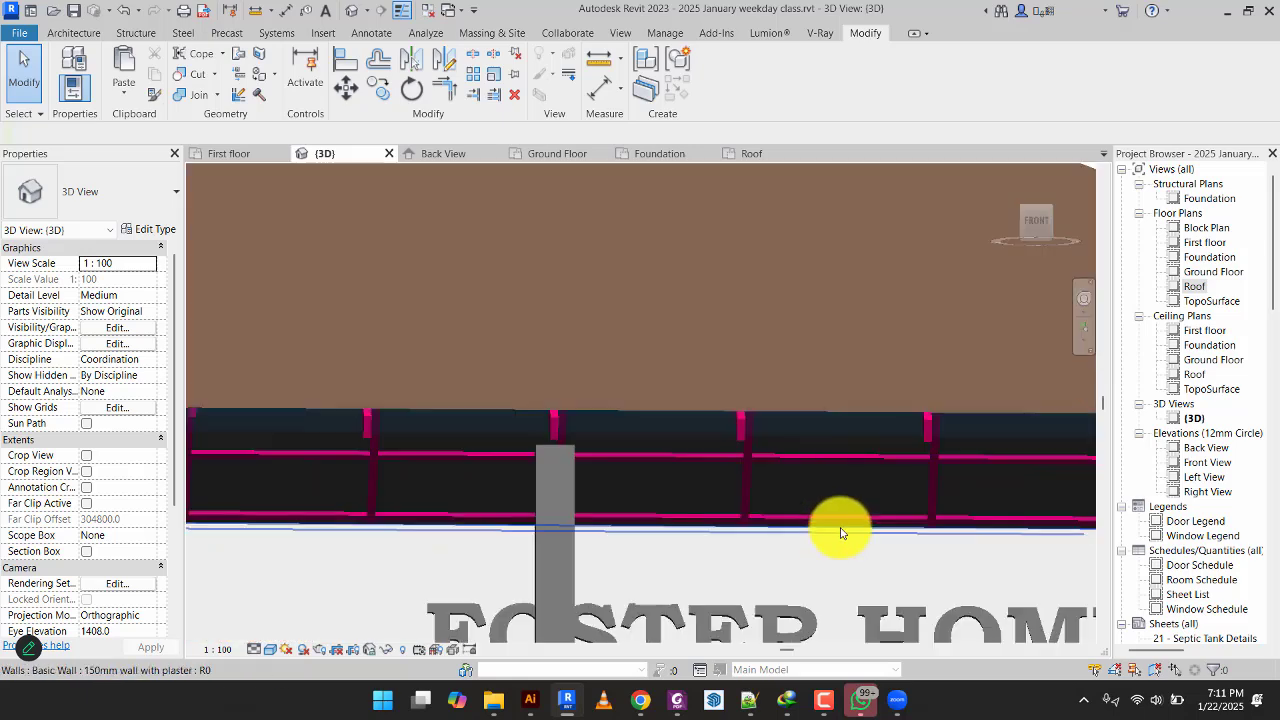
pyautogui.keyDown('shift'); pyautogui.moveTo(843, 531); pyautogui.dragTo(810, 559, button='middle'); pyautogui.keyUp('shift')
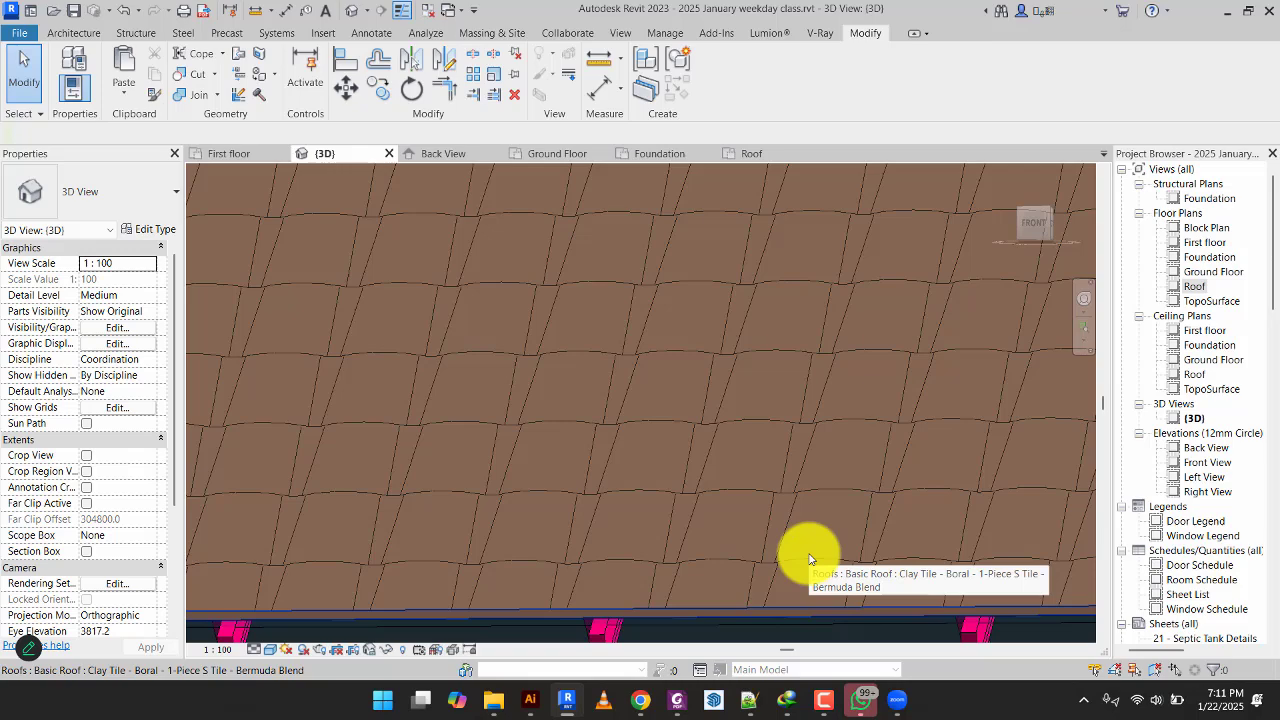
pyautogui.scroll(-8, 794, 457)
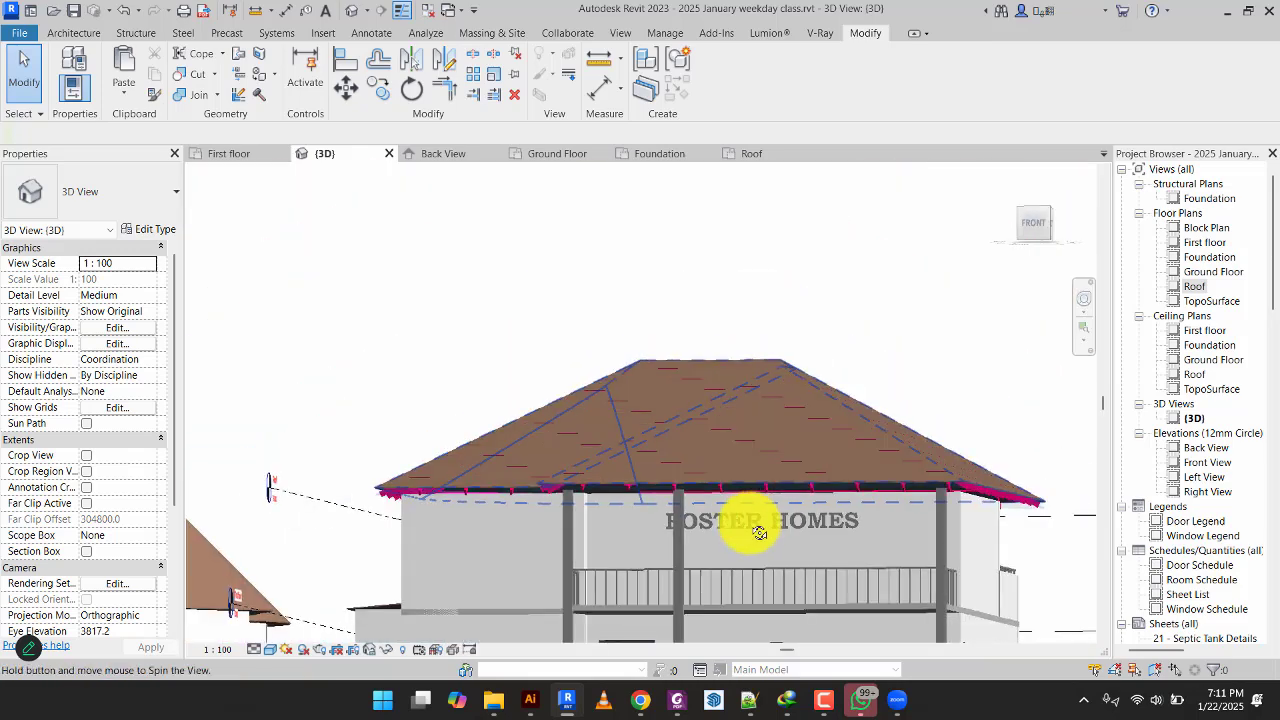
pyautogui.keyDown('shift'); pyautogui.moveTo(760, 533); pyautogui.dragTo(779, 249, button='middle'); pyautogui.keyUp('shift')
pyautogui.keyDown('shift'); pyautogui.moveTo(760, 400); pyautogui.dragTo(676, 582, button='middle'); pyautogui.keyUp('shift')
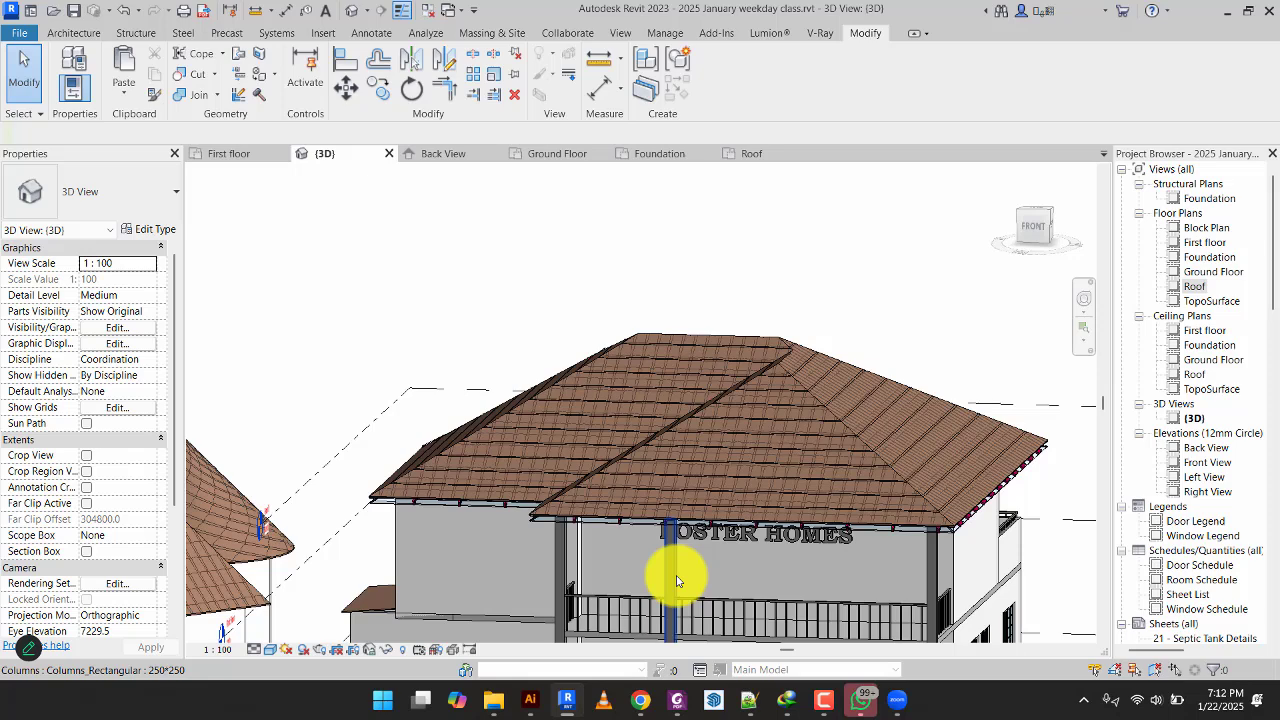
pyautogui.scroll(4, 957, 547)
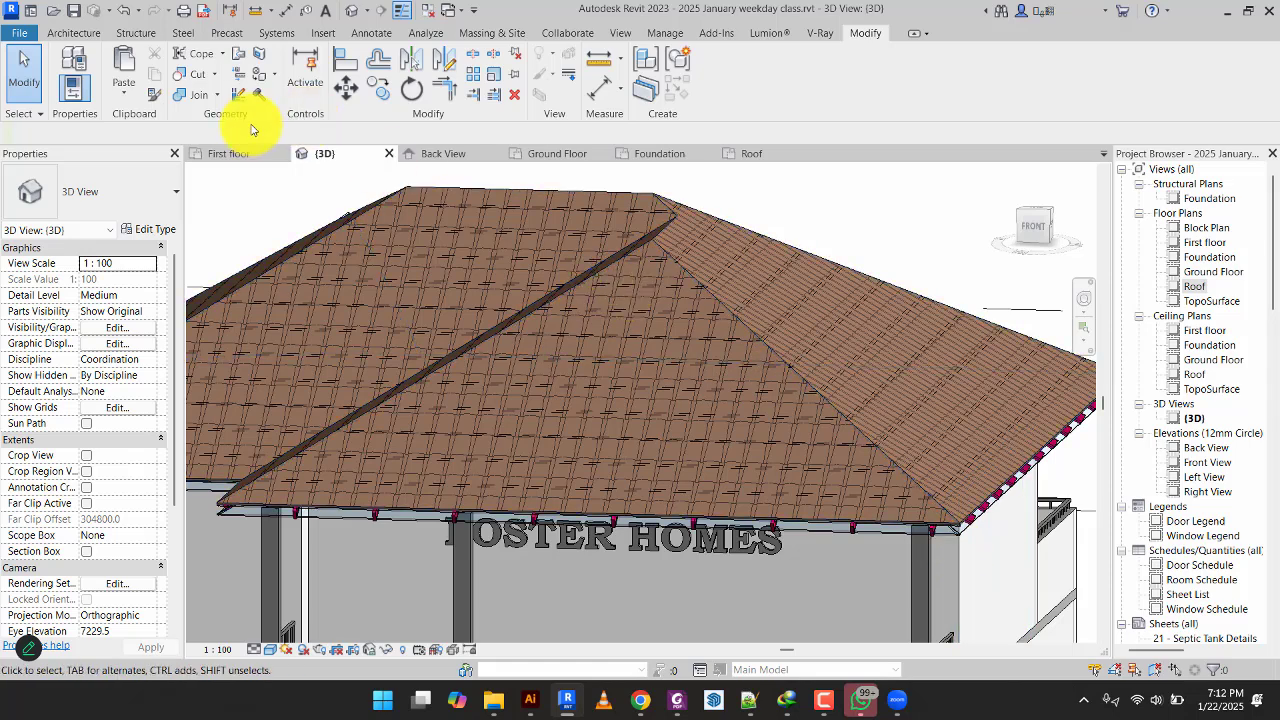
# Place a Standard fascia along the clay tile roof's right-side eave and leave fascia placement.
pyautogui.click(86, 33)
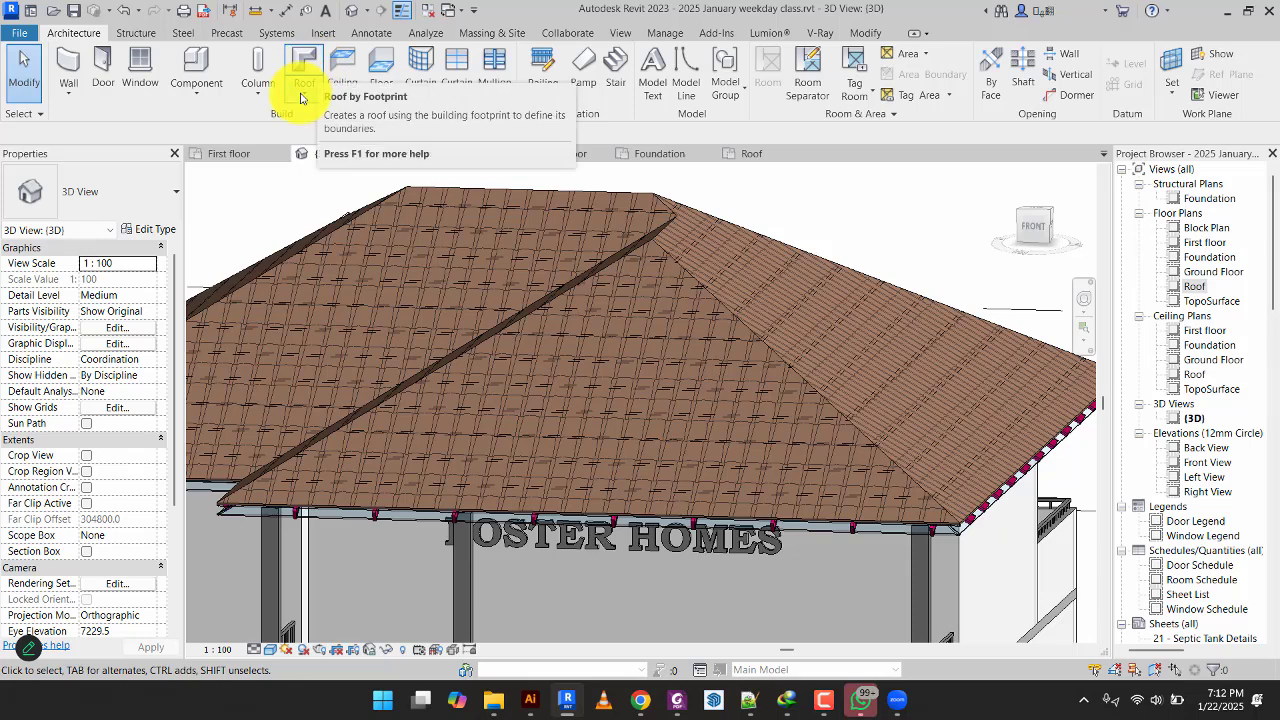
pyautogui.click(301, 97)
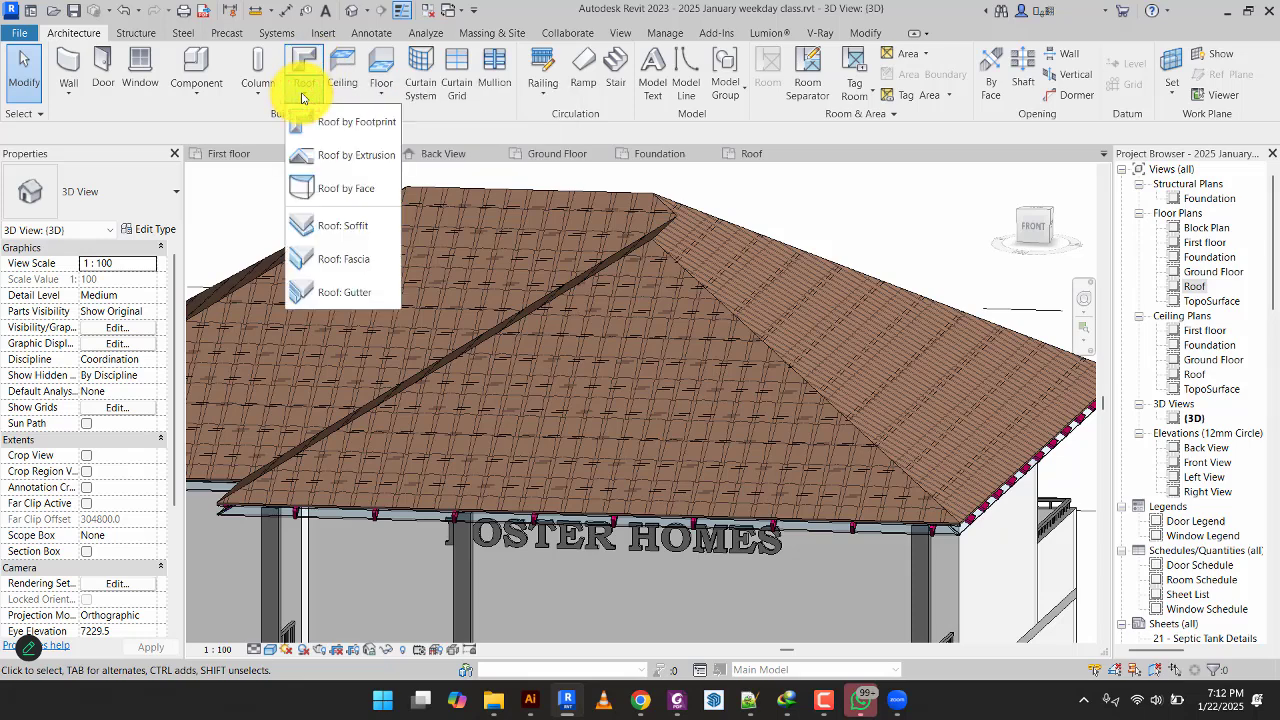
pyautogui.click(362, 262)
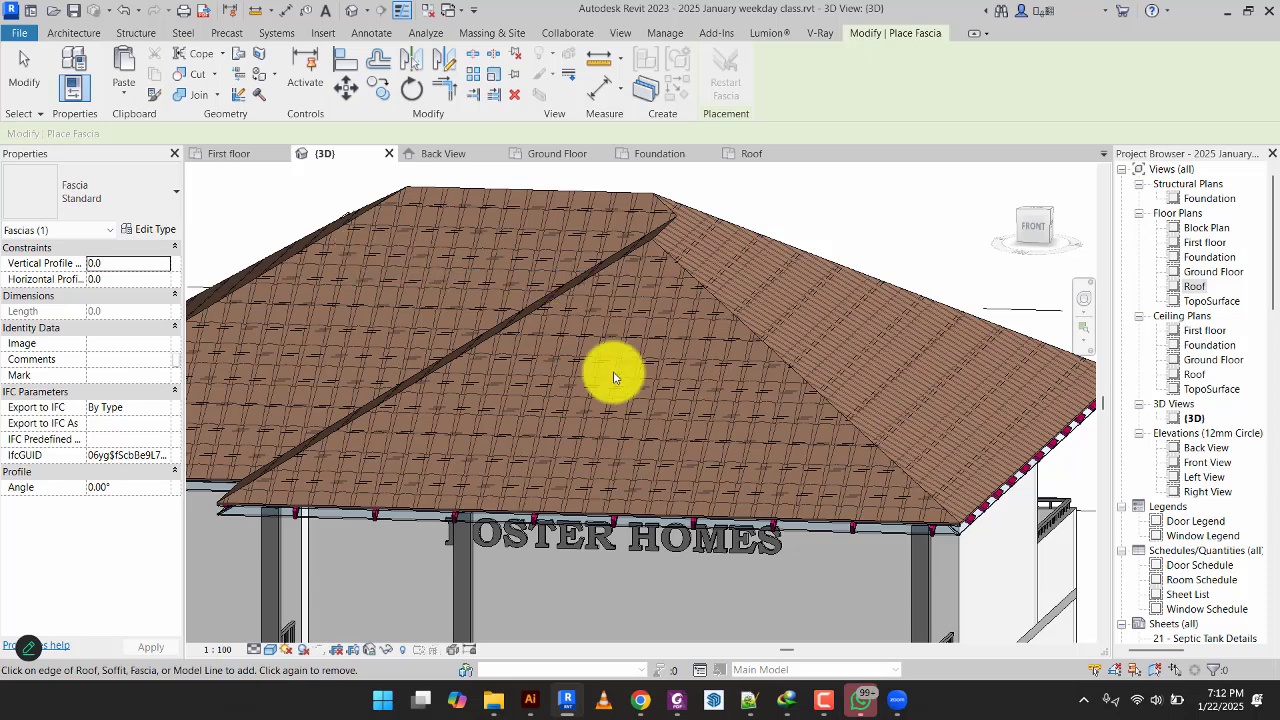
pyautogui.scroll(4, 982, 545)
pyautogui.scroll(5, 941, 499)
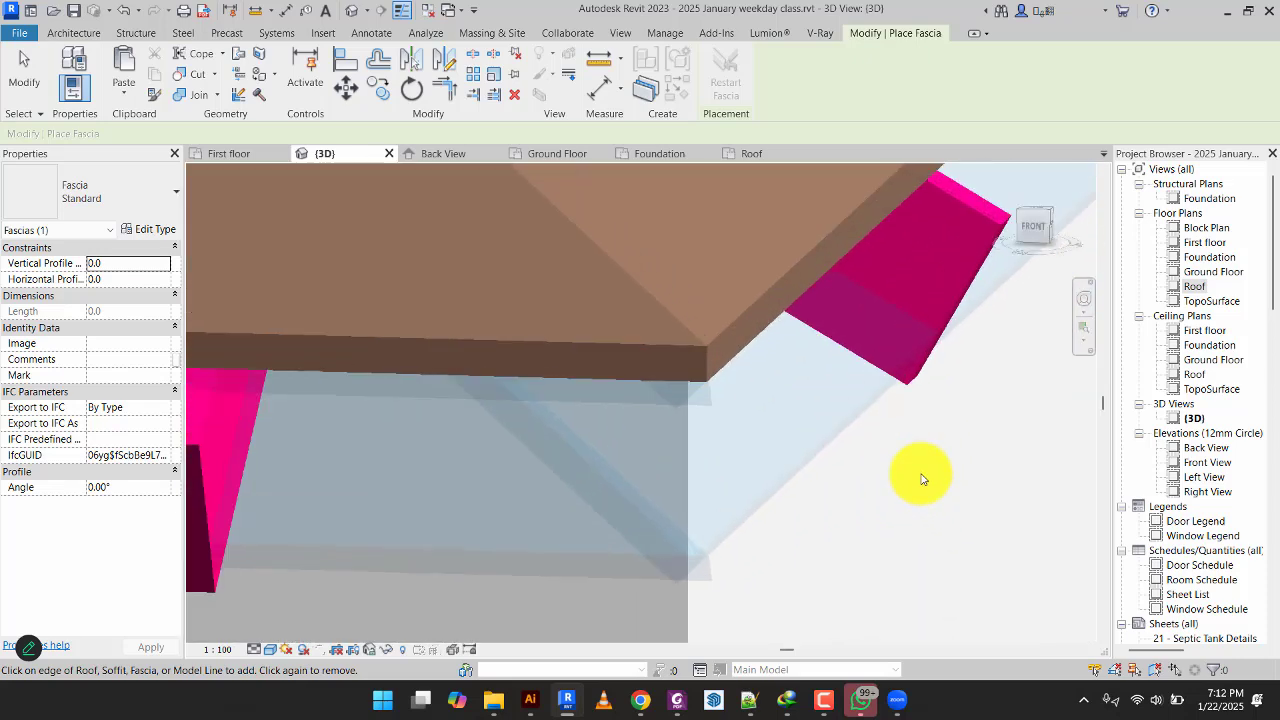
pyautogui.scroll(-2, 904, 496)
pyautogui.moveTo(903, 496); pyautogui.dragTo(840, 523, button='middle')
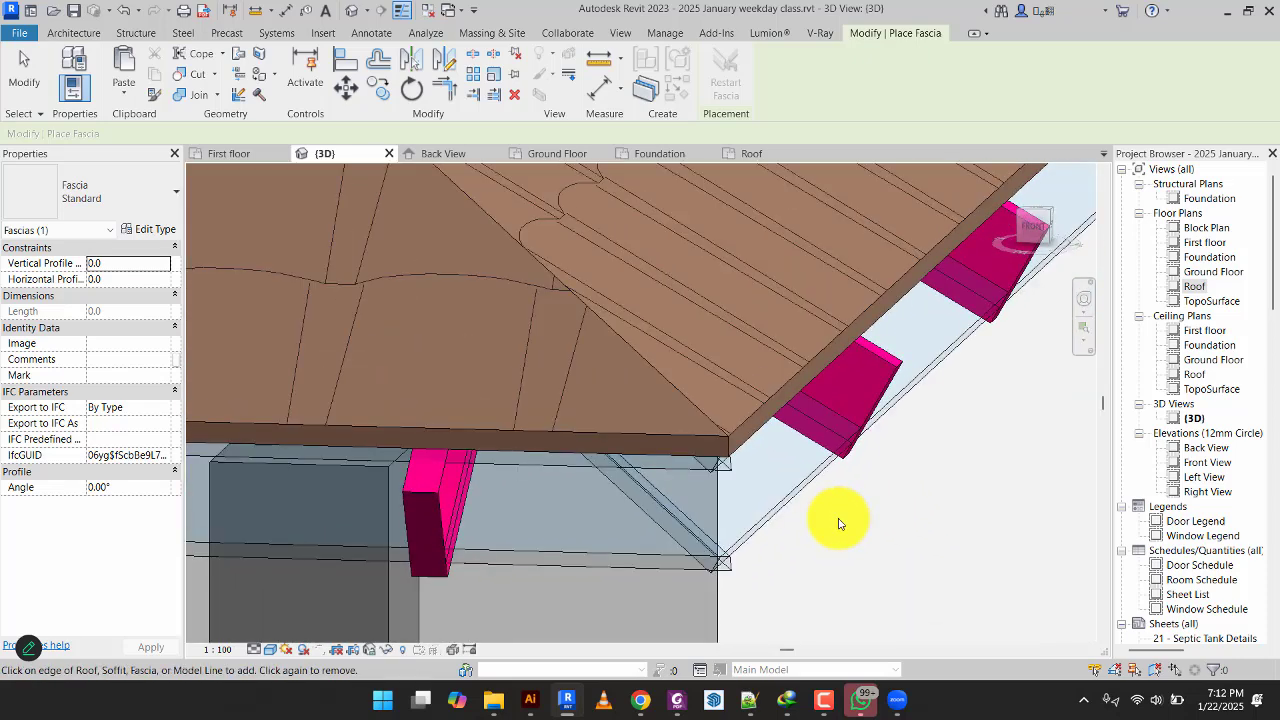
pyautogui.click(754, 437)
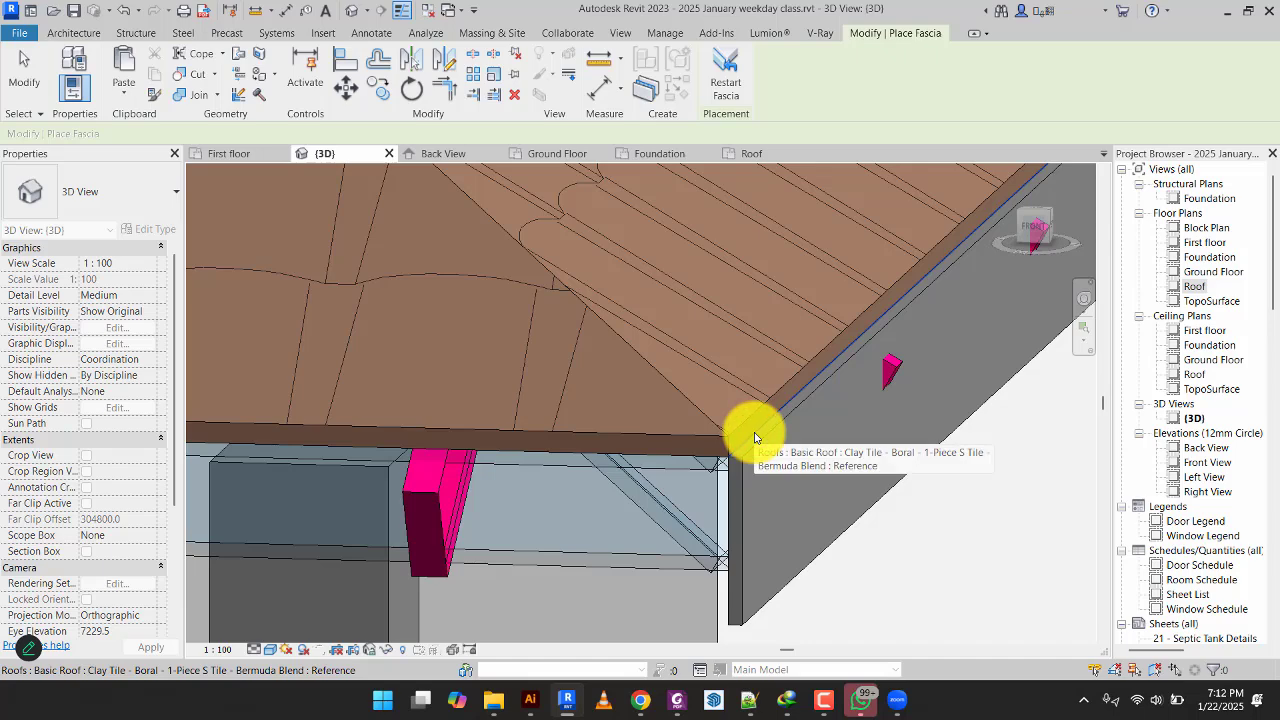
pyautogui.scroll(-5, 754, 437)
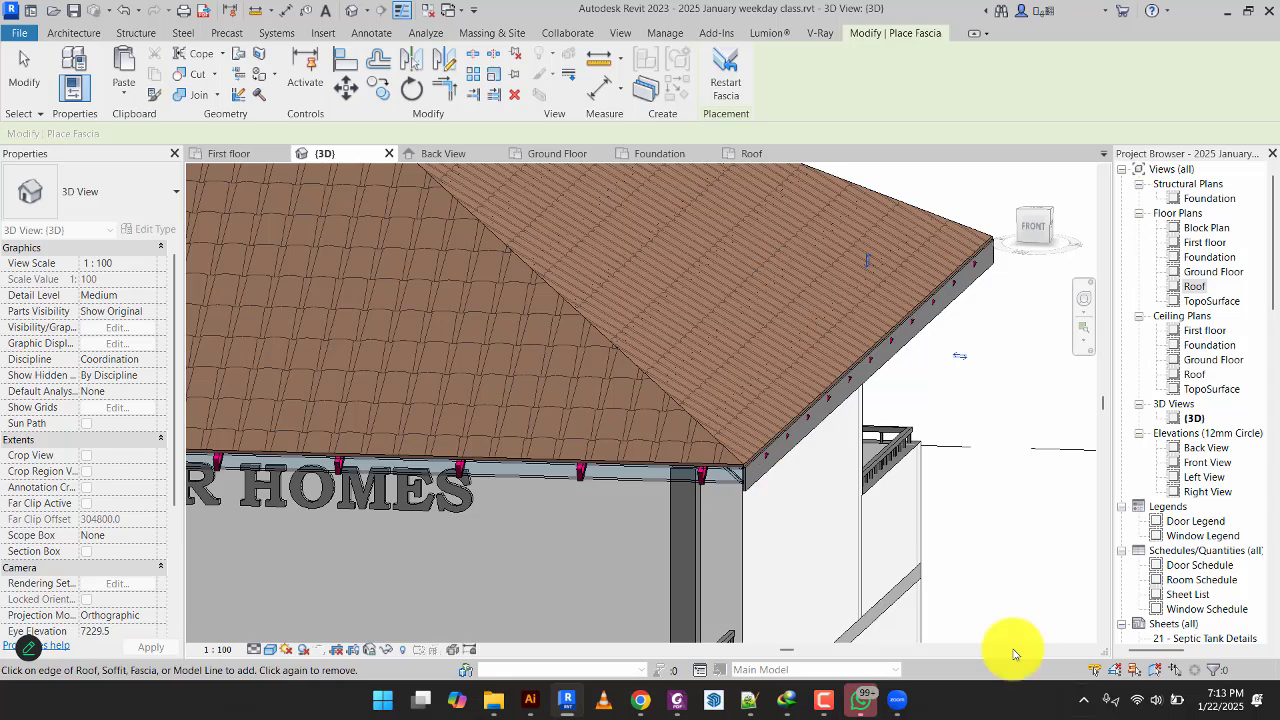
pyautogui.moveTo(745, 703)
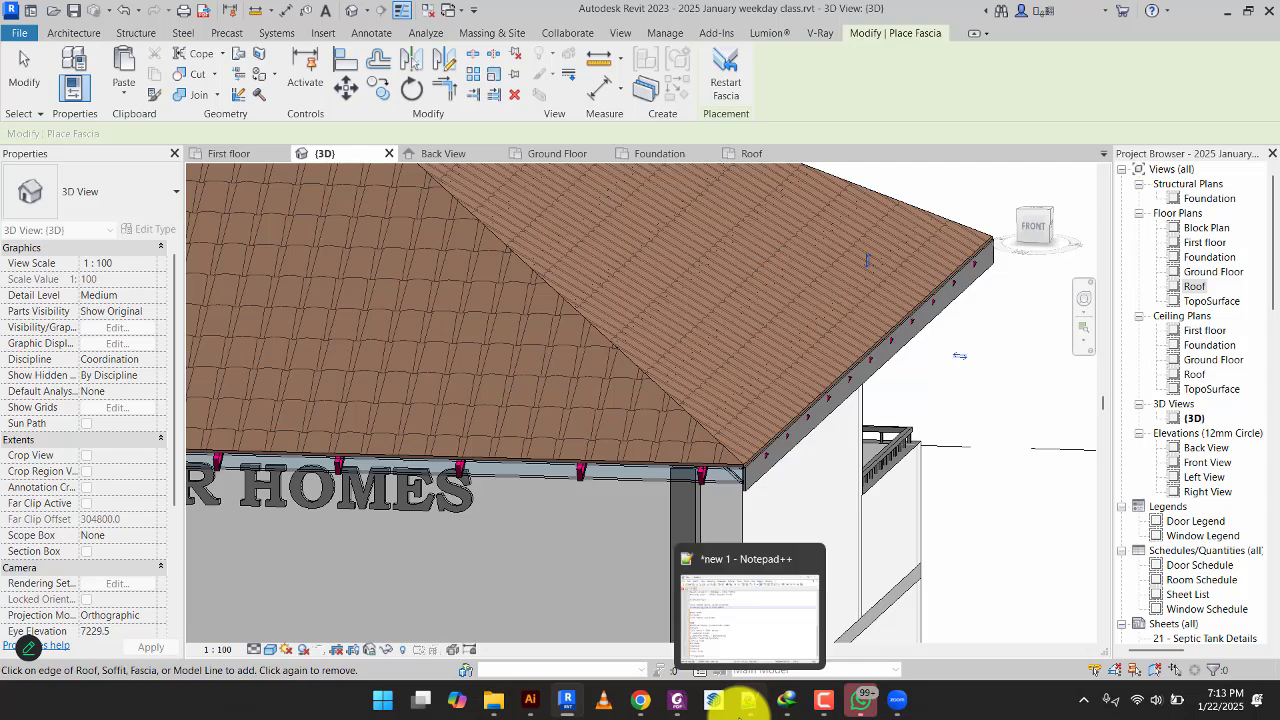
pyautogui.click(22, 68)
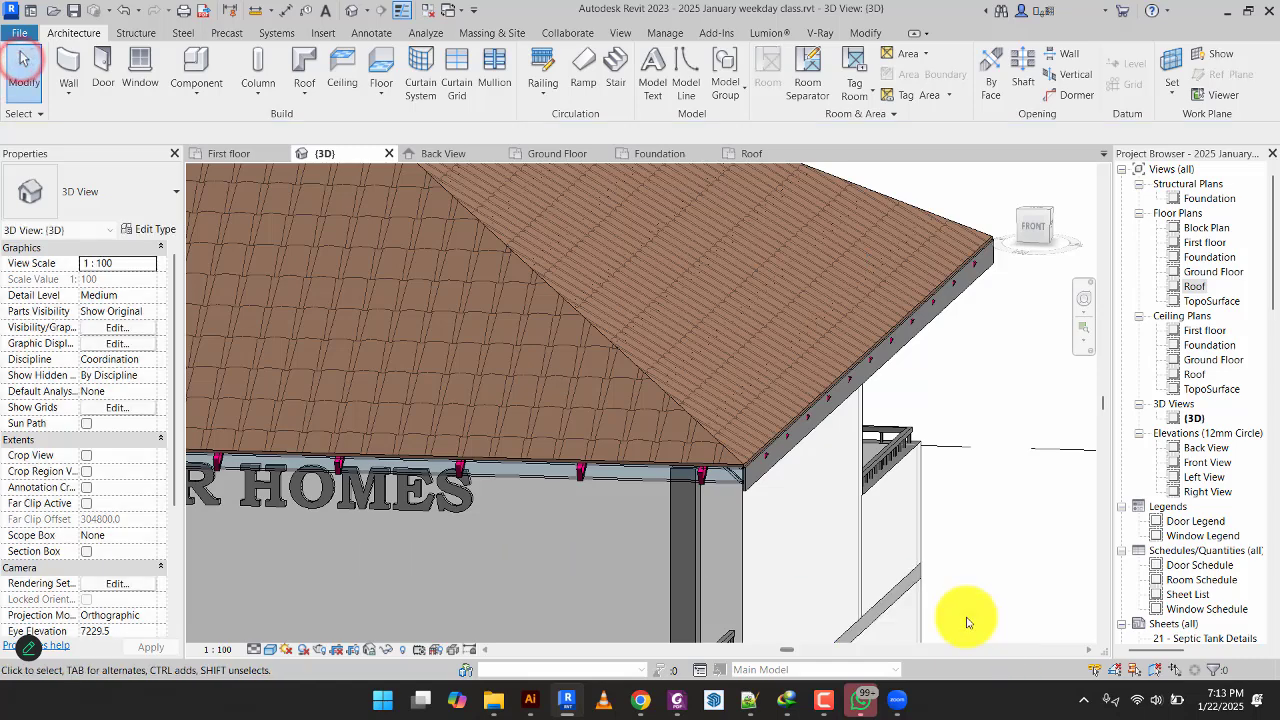
# Set the right-side eave fascia's Horizontal Profile Offset to -75 so it moves in beneath the roof edge.
pyautogui.click(777, 452)
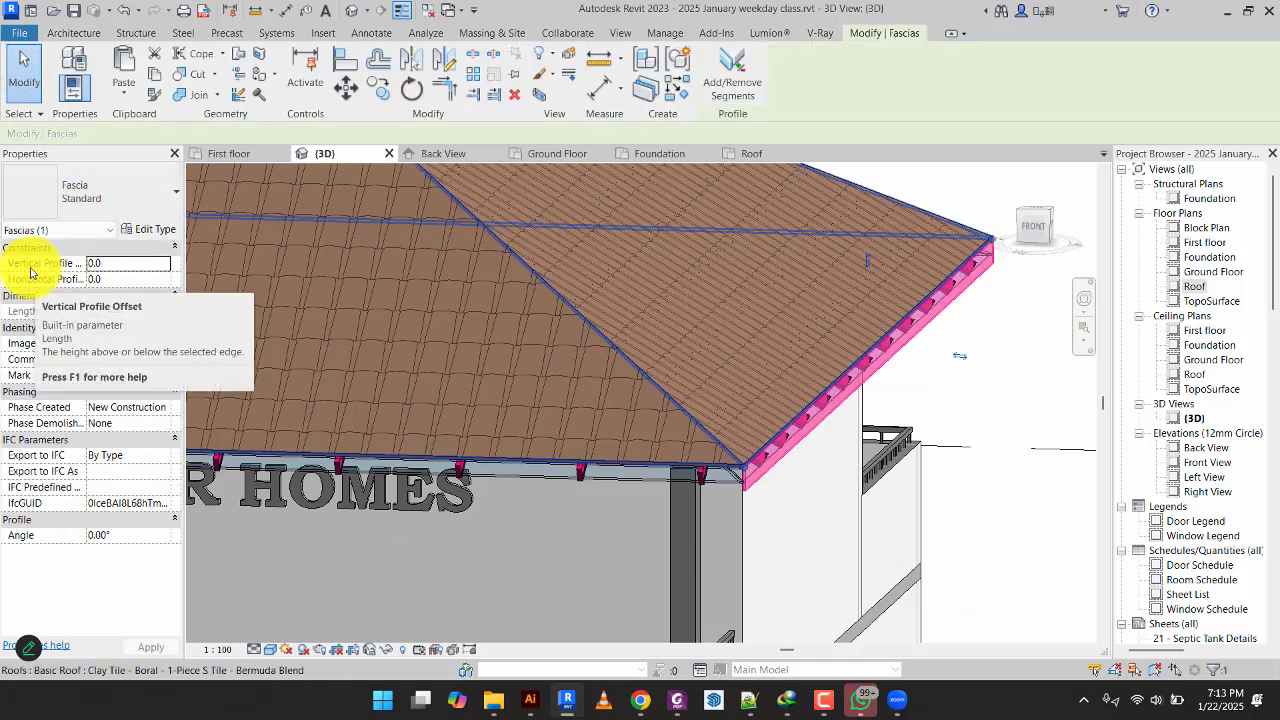
pyautogui.click(103, 262)
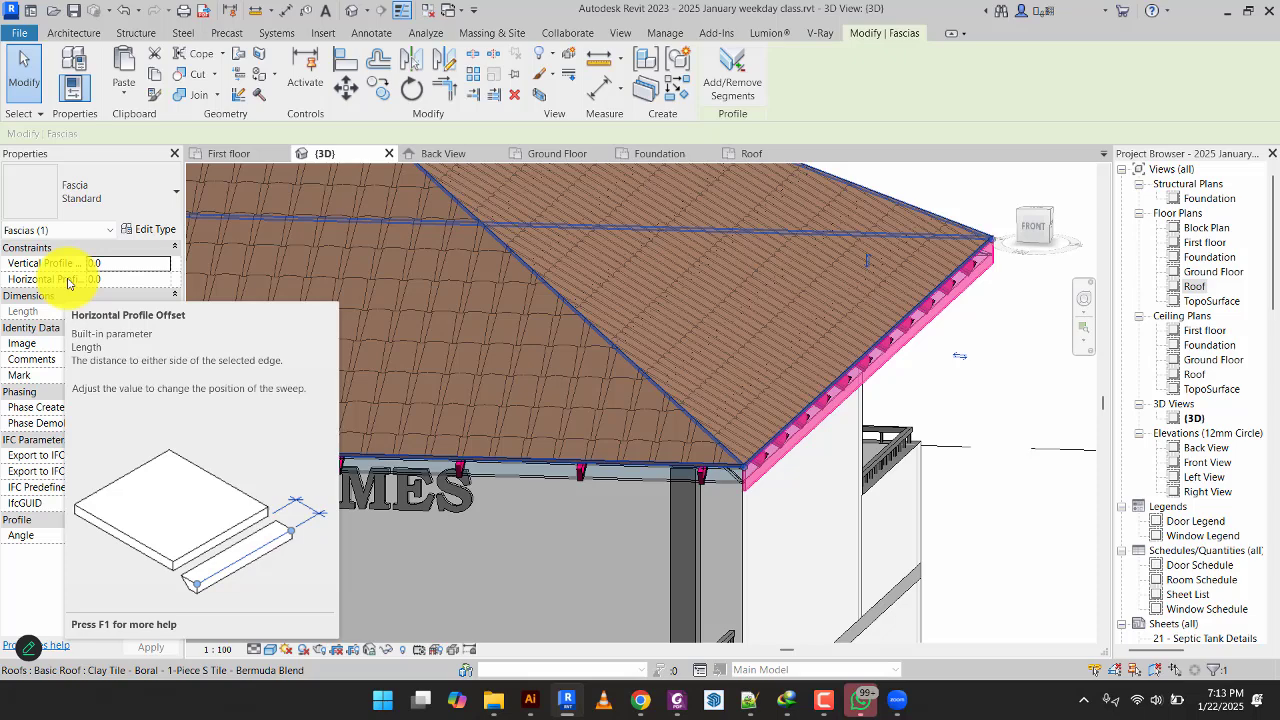
pyautogui.click(122, 282)
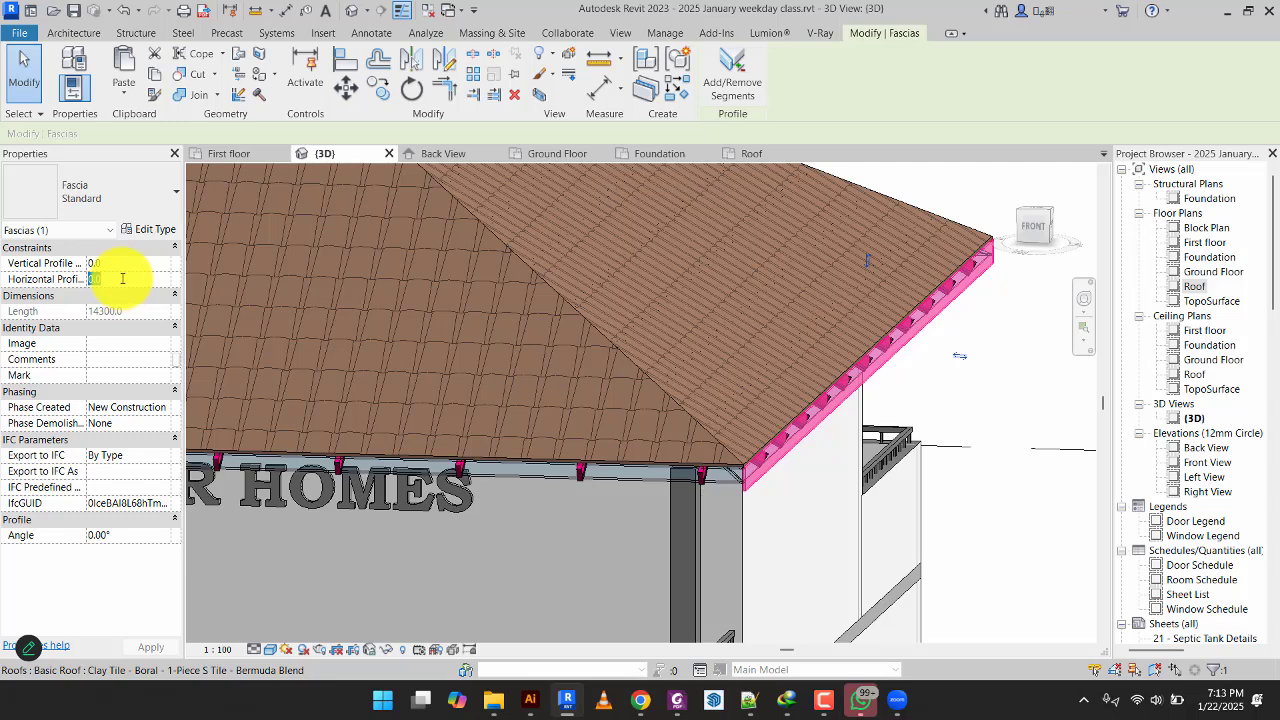
pyautogui.write('-75')
pyautogui.press('Return')
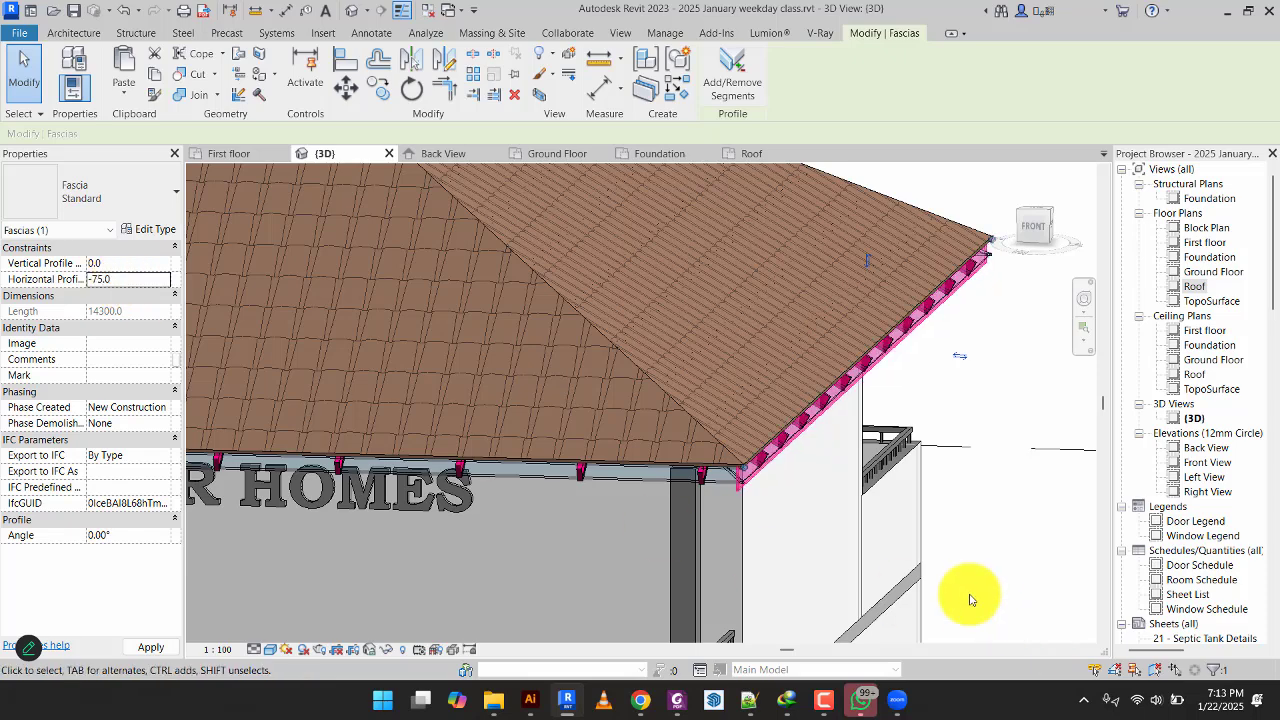
pyautogui.click(1010, 516)
pyautogui.scroll(5, 737, 484)
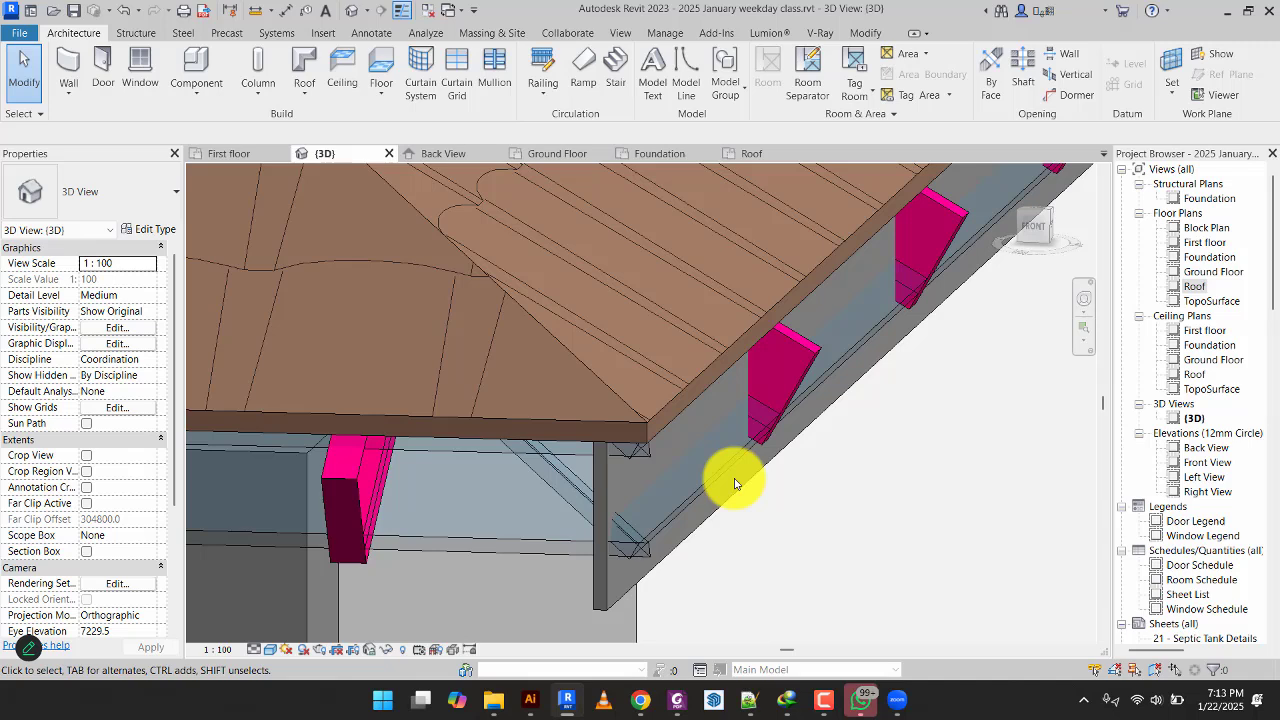
# Compare the roof corner in the Hidden Line and Shaded visual styles to inspect the offset fascia, ending in Shaded.
pyautogui.click(272, 650)
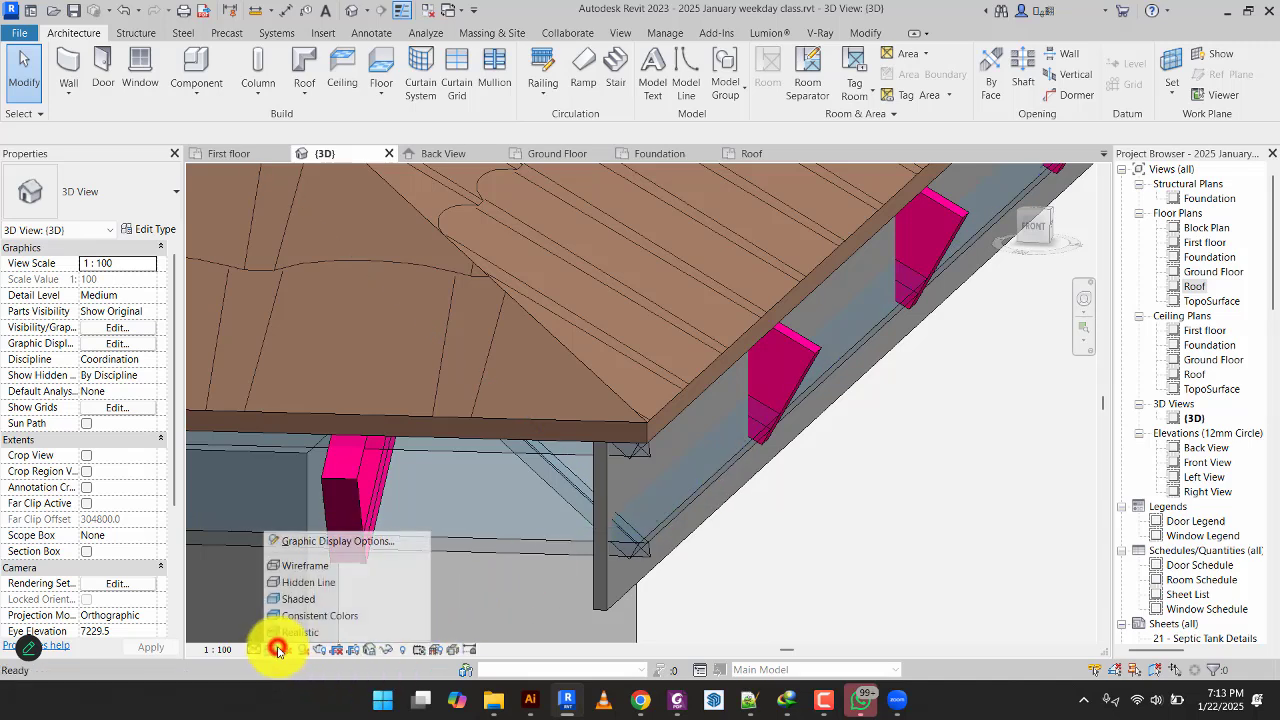
pyautogui.click(302, 566)
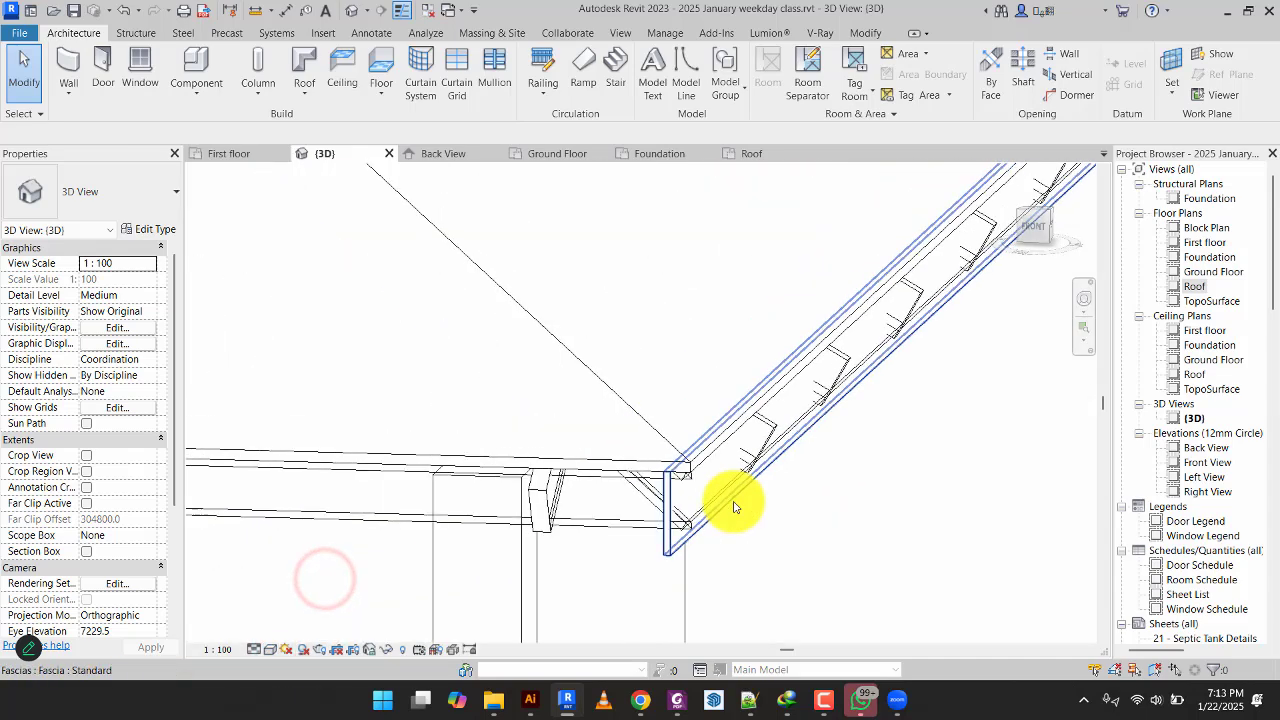
pyautogui.scroll(-4, 740, 489)
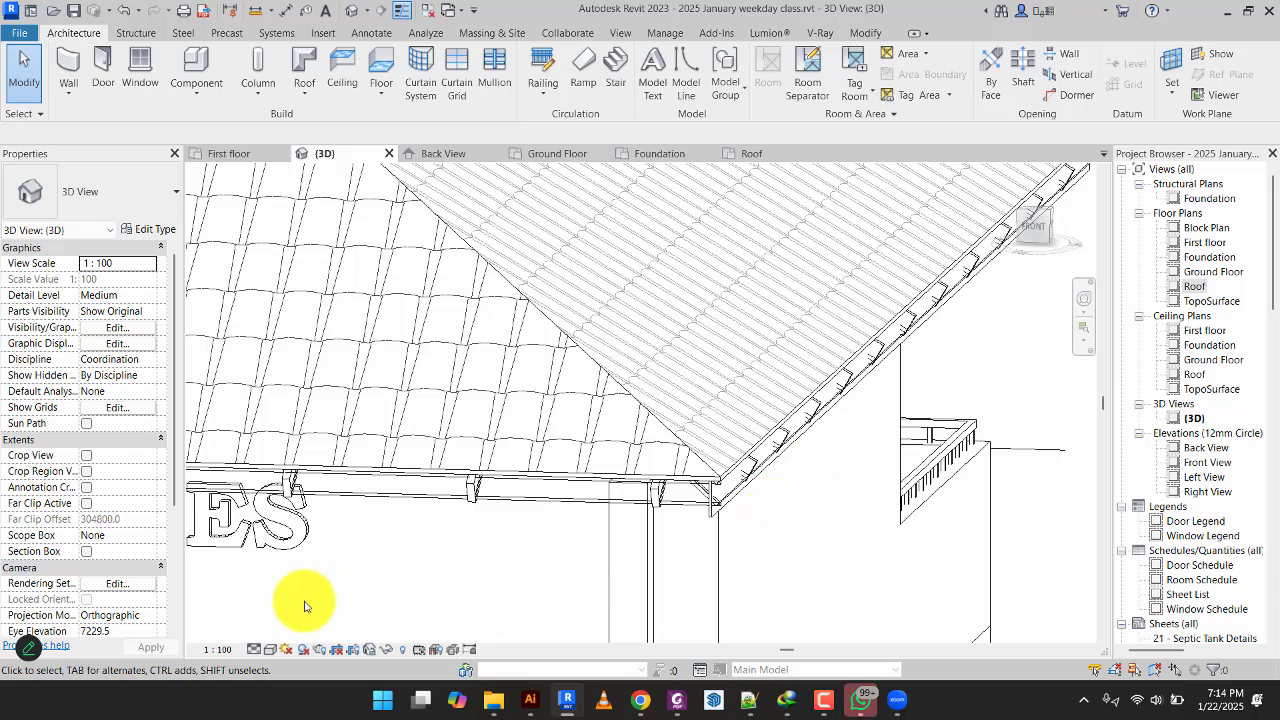
pyautogui.click(269, 650)
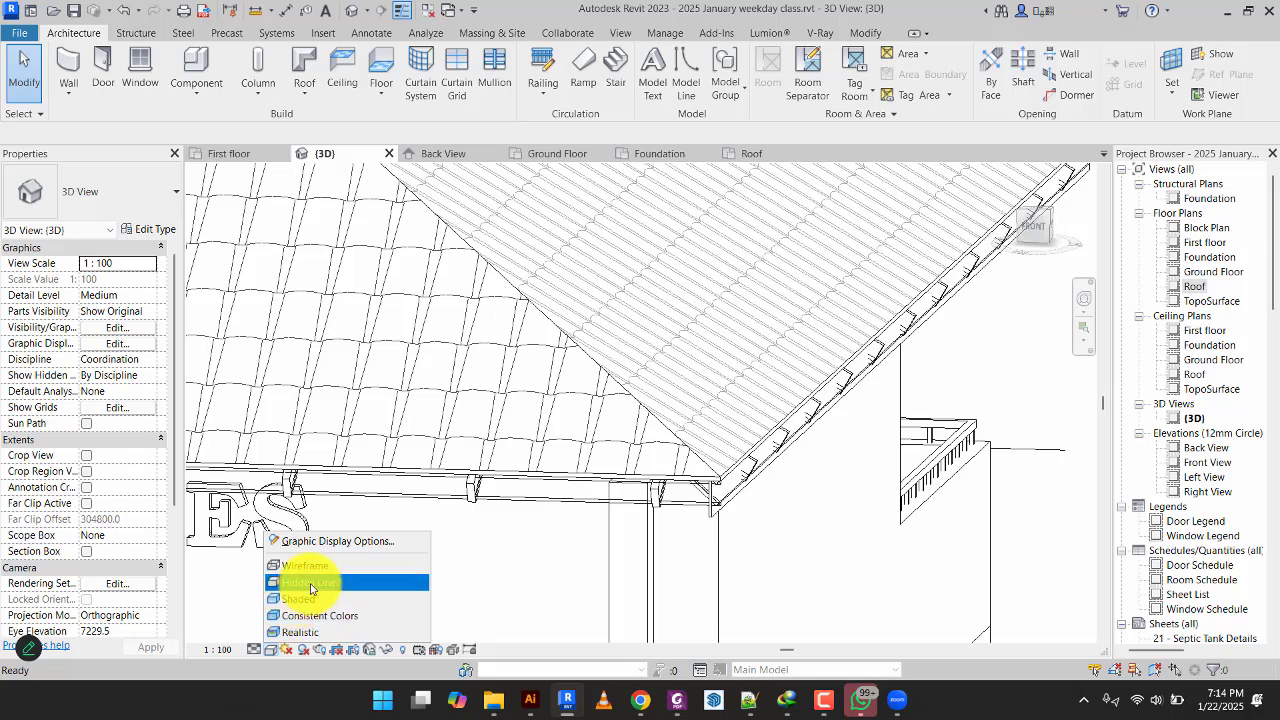
pyautogui.click(306, 597)
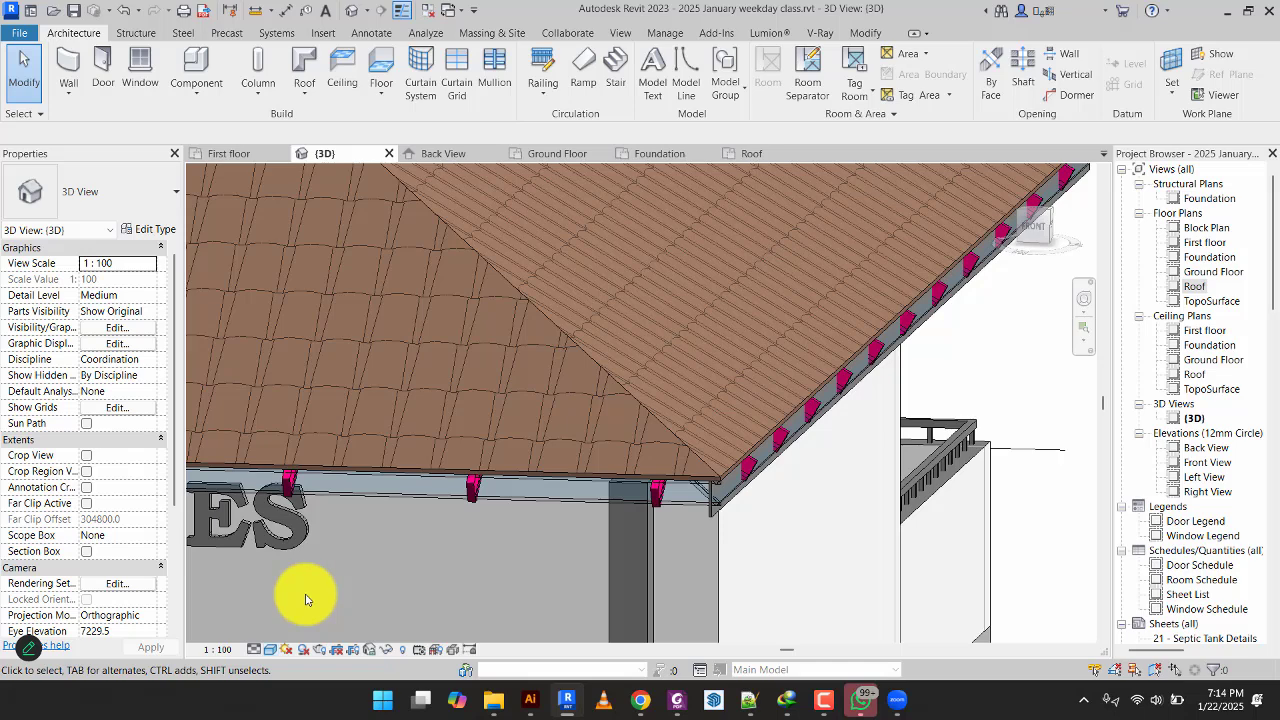
pyautogui.click(270, 650)
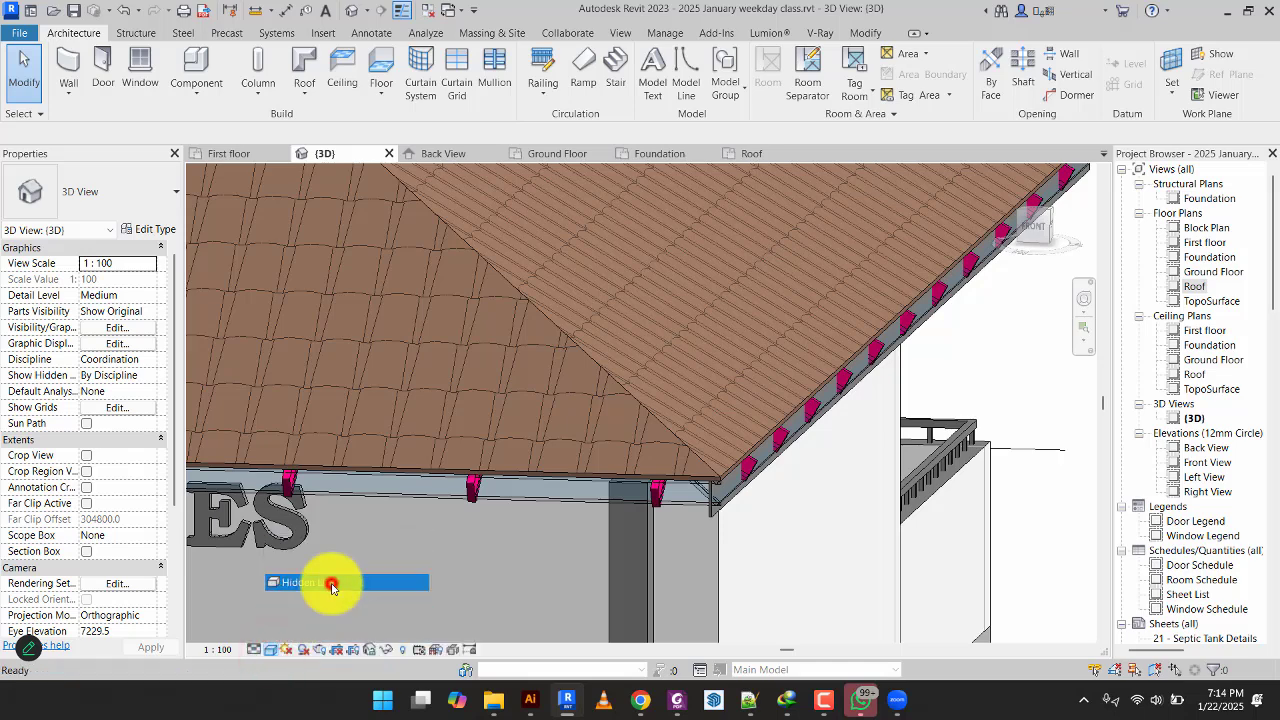
pyautogui.click(331, 586)
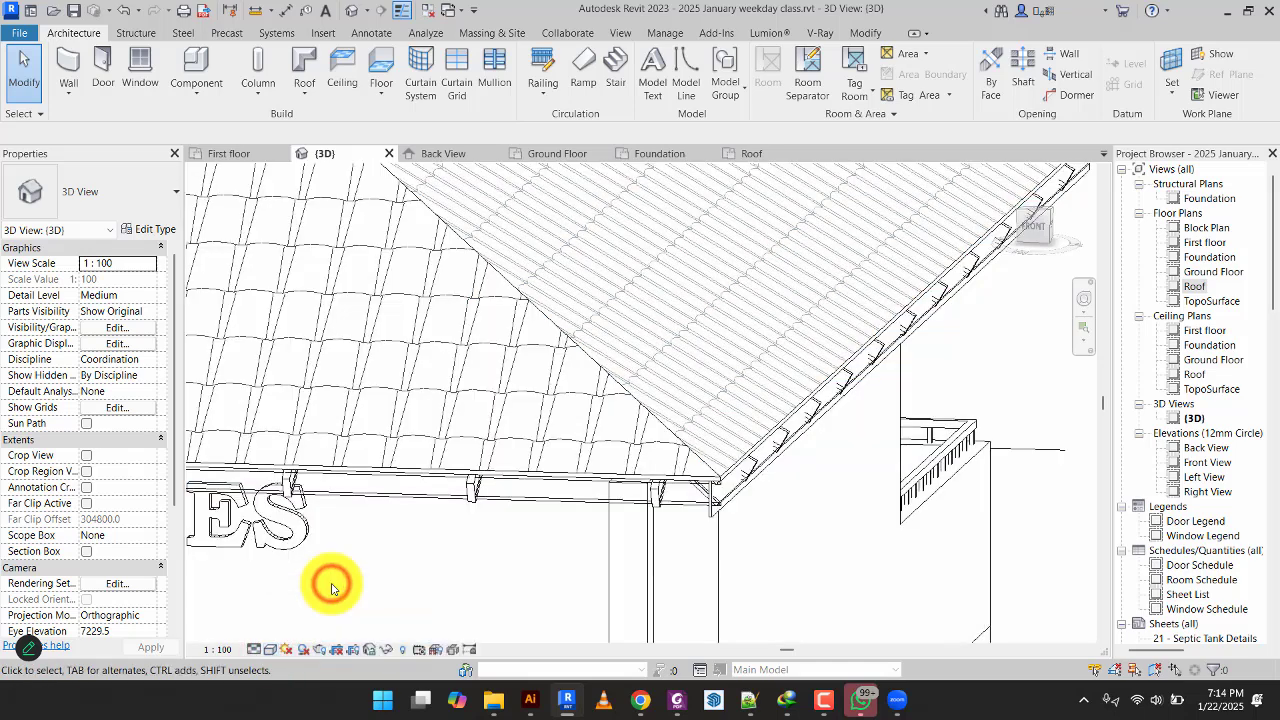
pyautogui.click(267, 650)
pyautogui.click(270, 650)
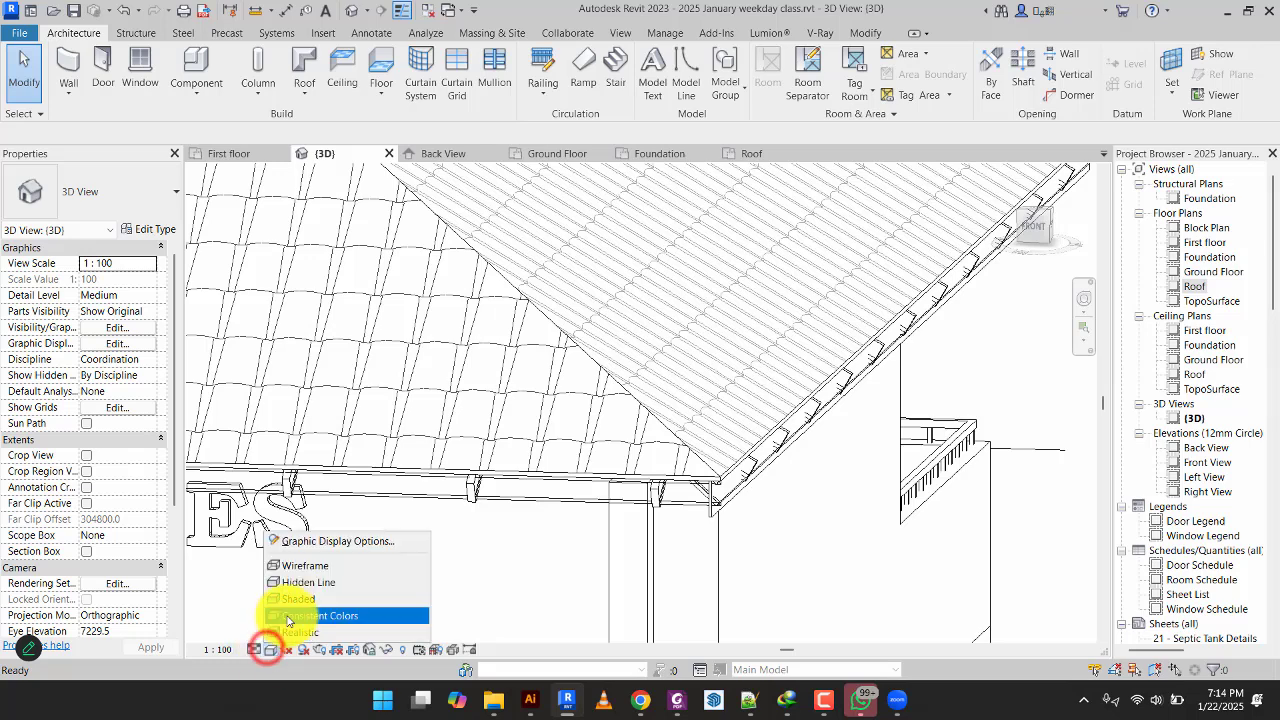
pyautogui.click(298, 600)
pyautogui.scroll(5, 881, 526)
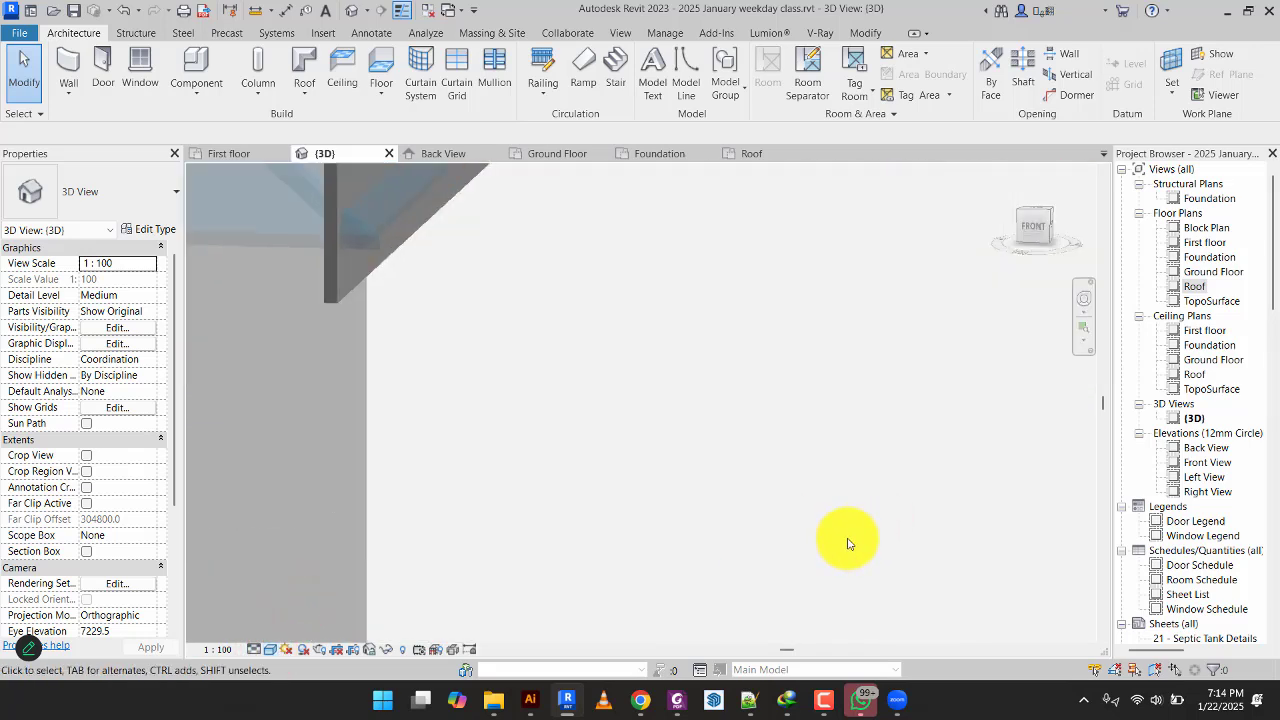
pyautogui.scroll(-3, 803, 474)
pyautogui.moveTo(806, 458); pyautogui.dragTo(823, 523, button='middle')
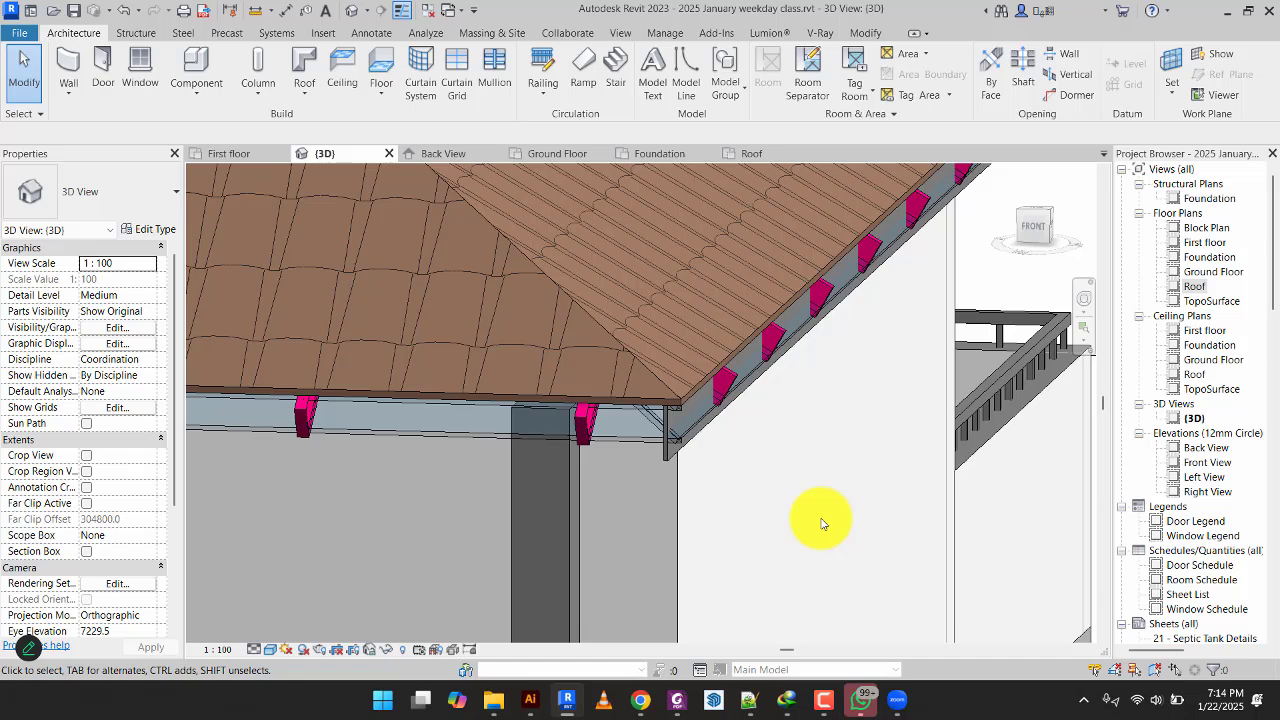
# Try to add a Standard fascia along the clay tile roof's front eave with a Horizontal Profile Offset of -75.
pyautogui.click(184, 90)
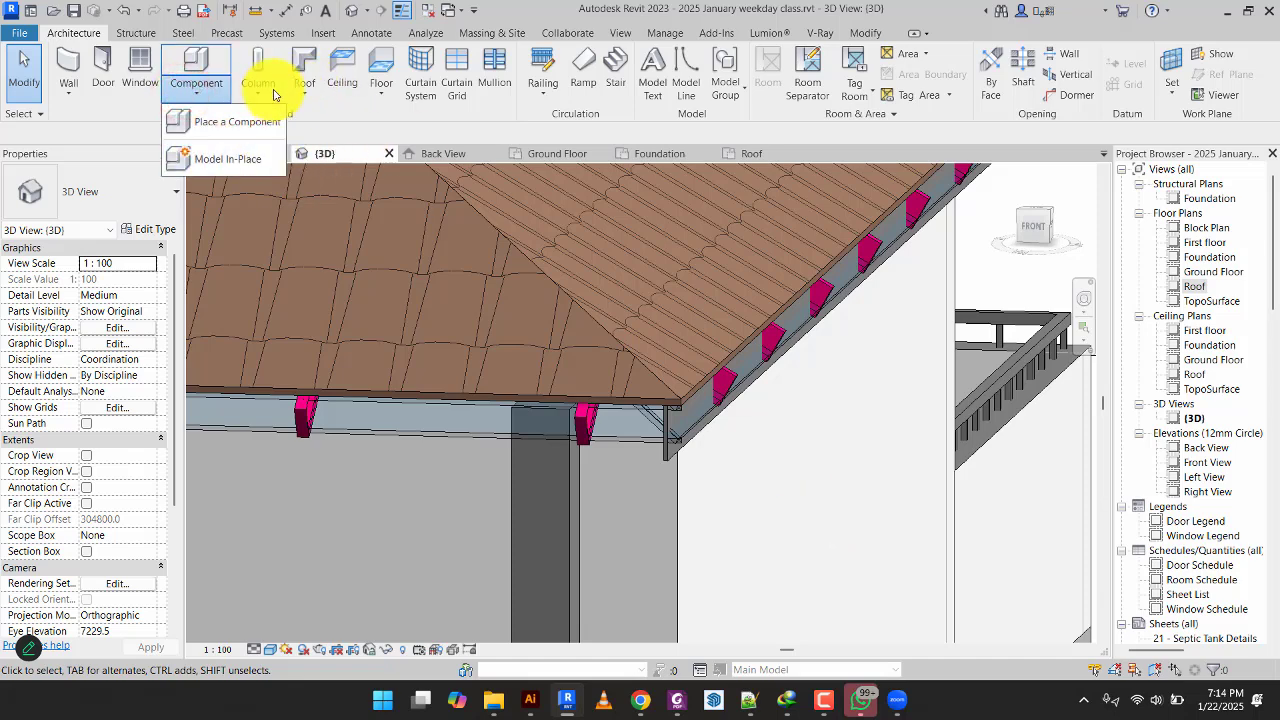
pyautogui.click(306, 99)
pyautogui.click(318, 256)
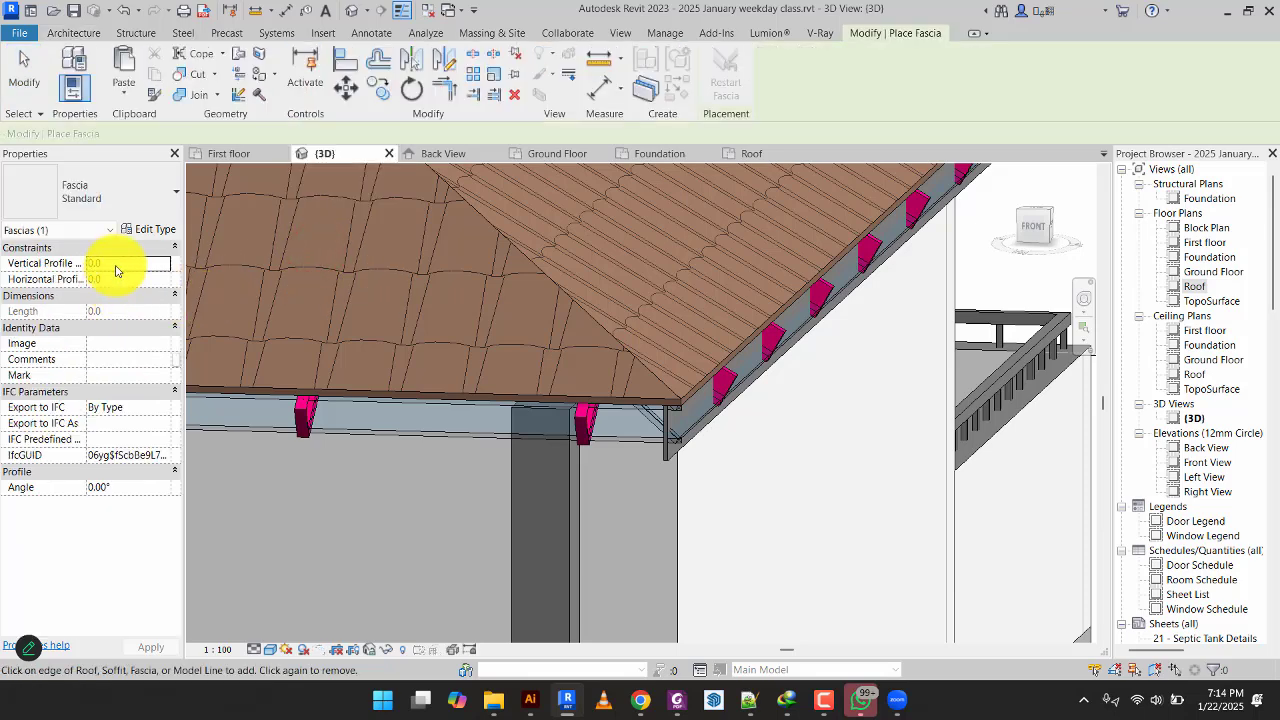
pyautogui.click(115, 279)
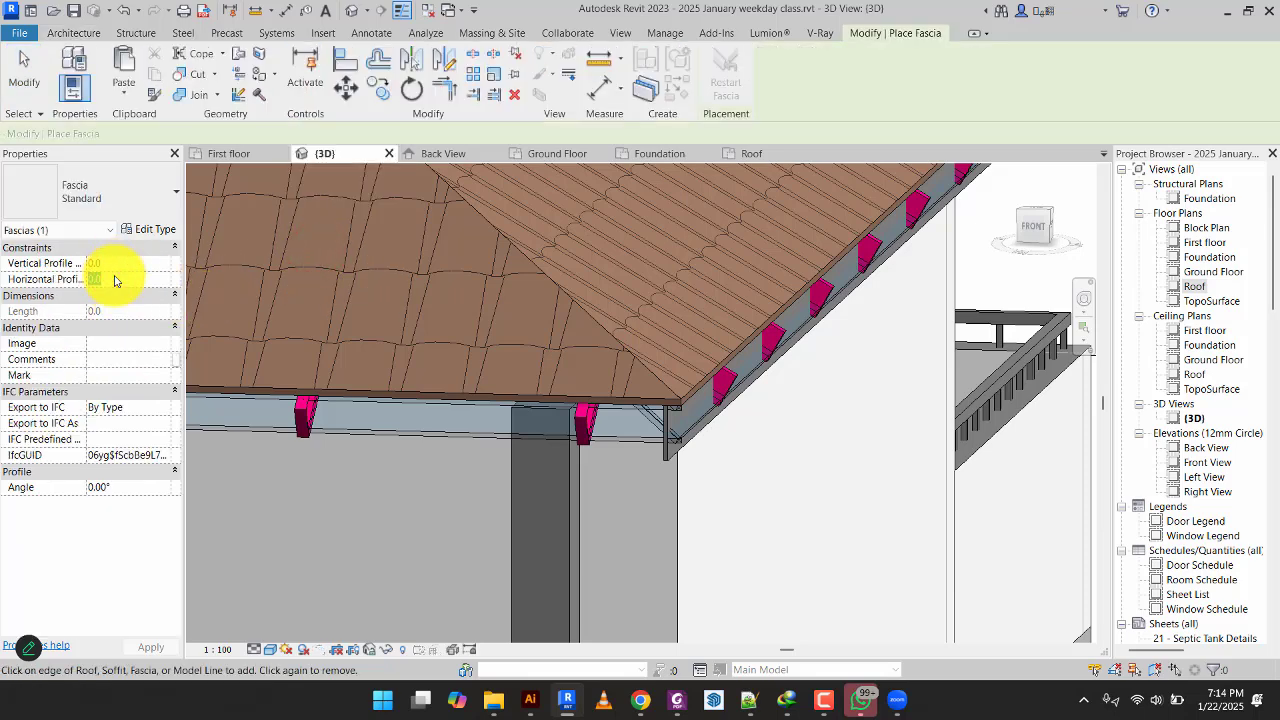
pyautogui.write('-42')
pyautogui.press('BackSpace')
pyautogui.press('BackSpace')
pyautogui.write('75')
pyautogui.scroll(5, 675, 410)
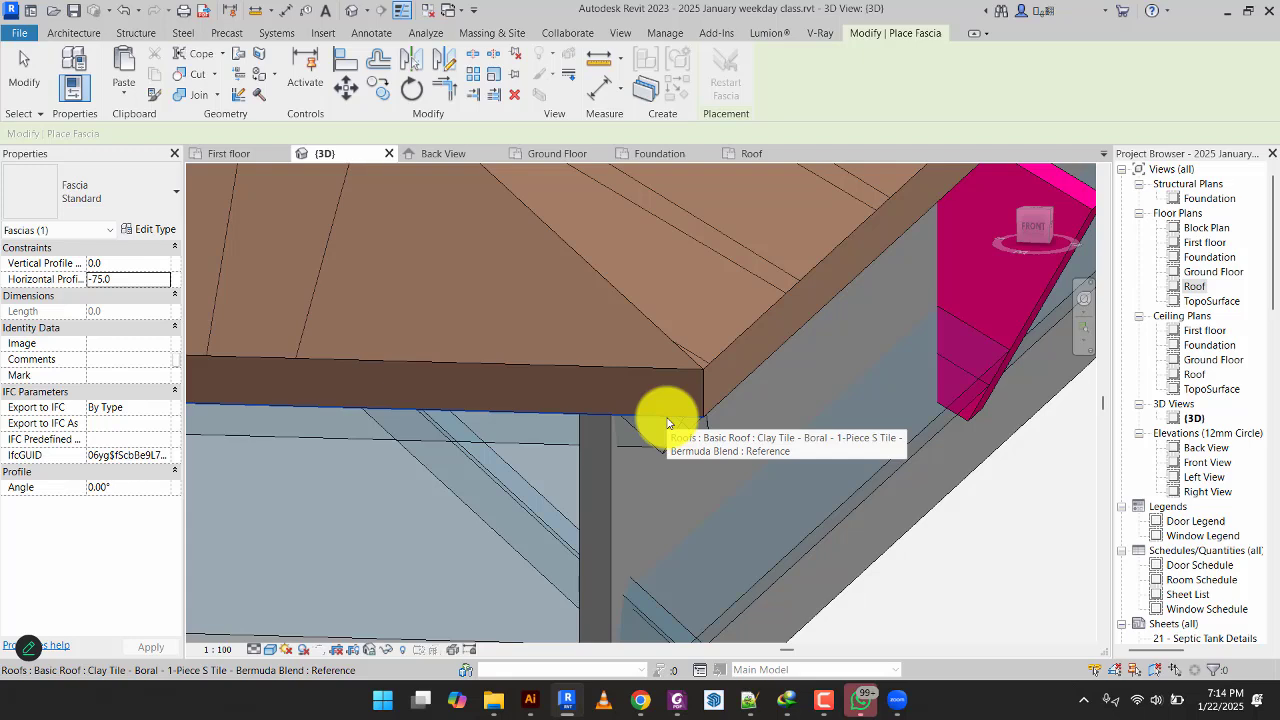
pyautogui.click(664, 418)
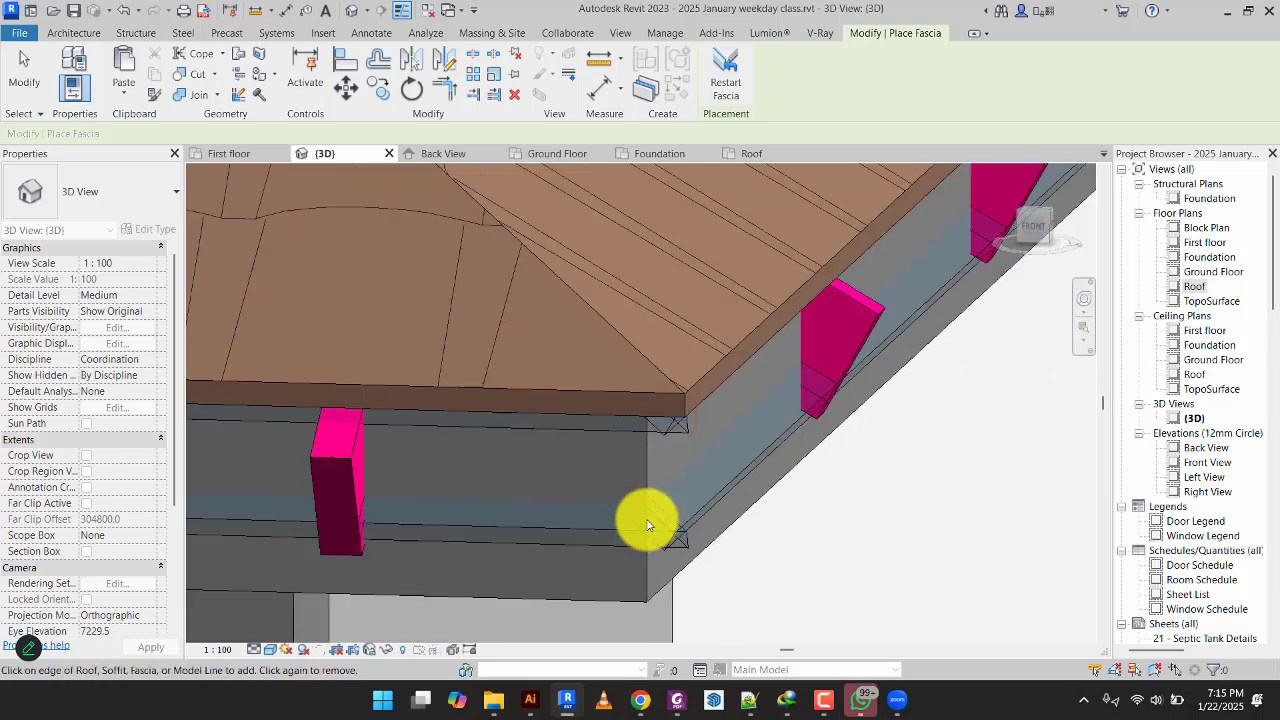
# Try to continue the fascia along the short left-side eave beside the front porch corner, checking how the corner meets.
pyautogui.scroll(-3, 656, 553)
pyautogui.scroll(-5, 656, 553)
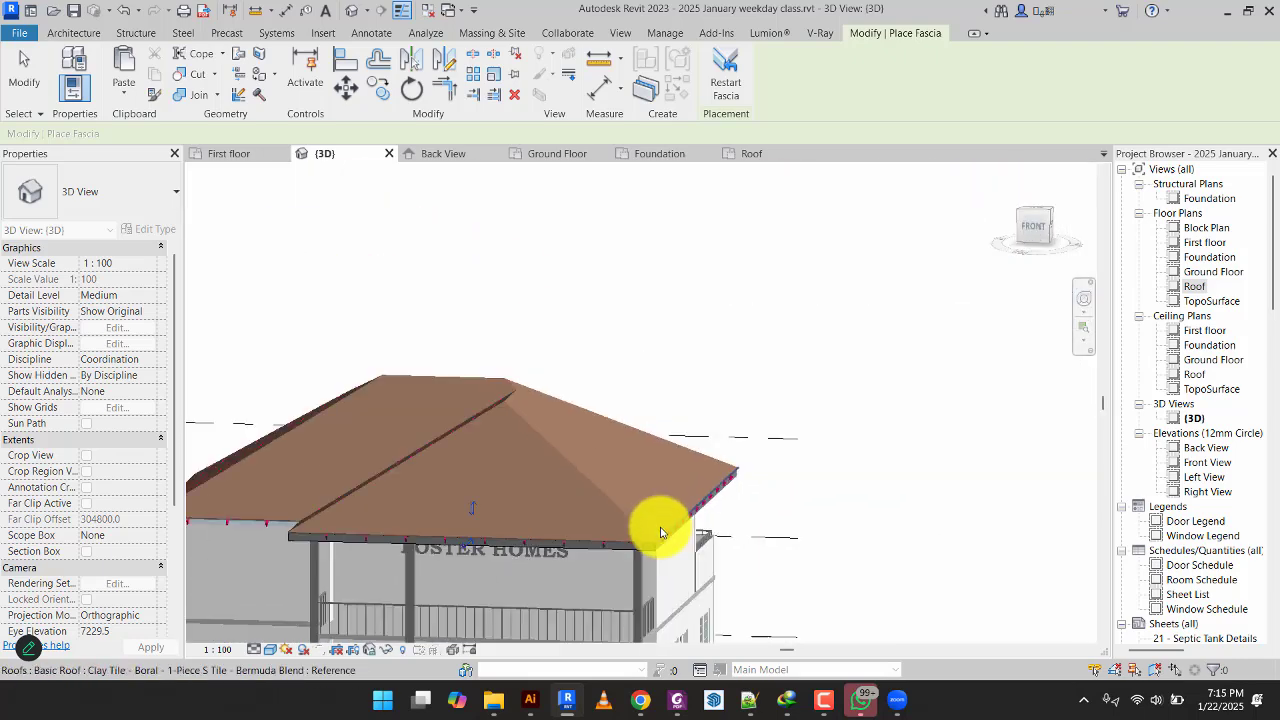
pyautogui.moveTo(657, 529); pyautogui.dragTo(752, 612, button='middle')
pyautogui.scroll(8, 628, 569)
pyautogui.scroll(-3, 677, 386)
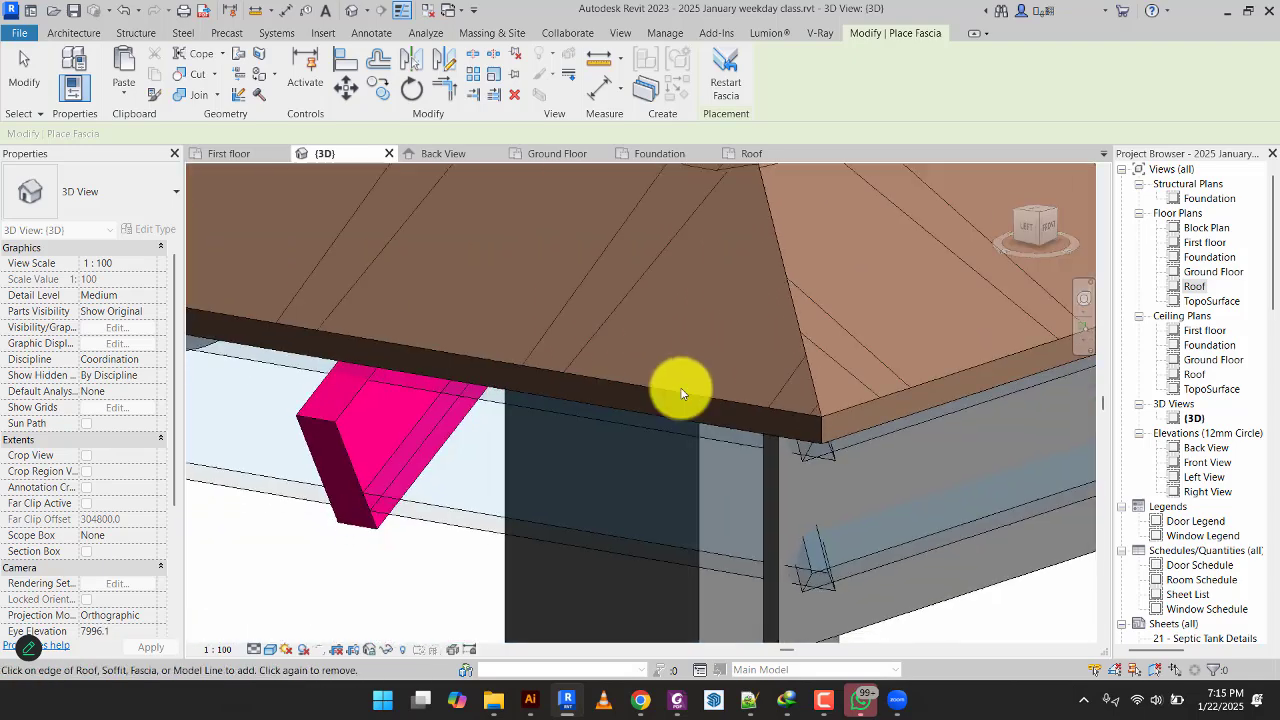
pyautogui.click(773, 409)
pyautogui.scroll(-2, 760, 435)
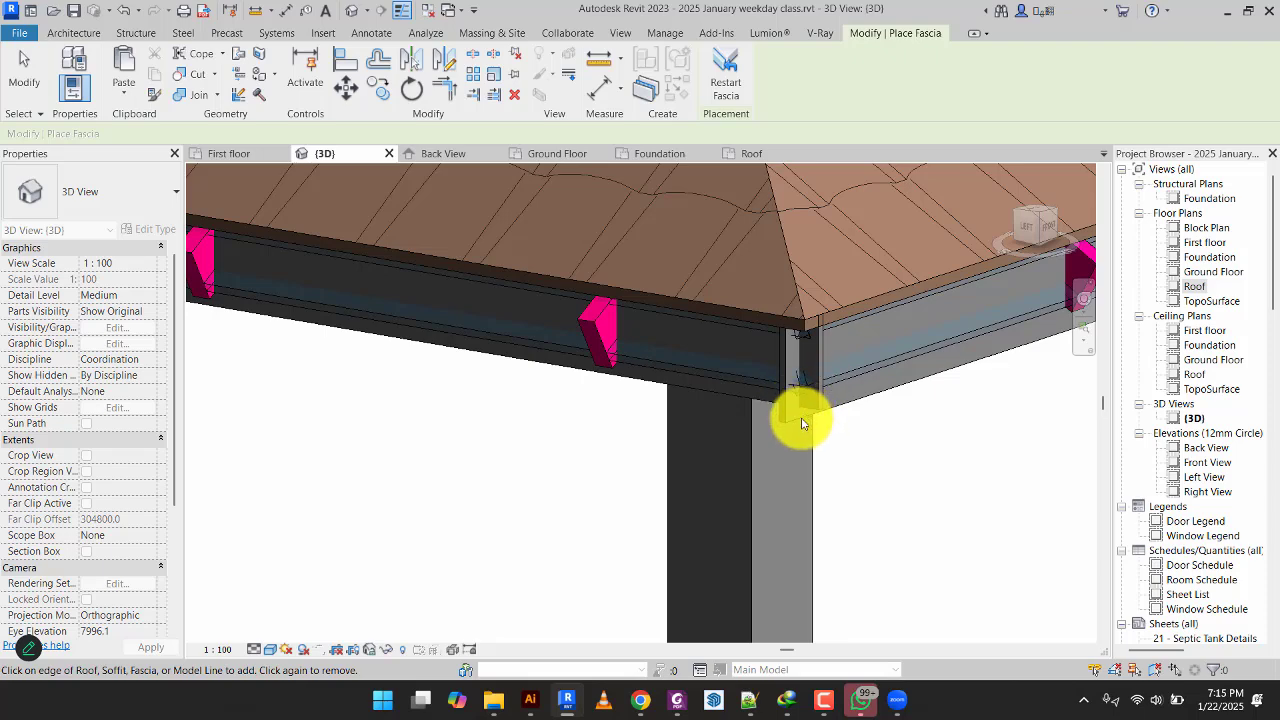
pyautogui.scroll(-3, 800, 425)
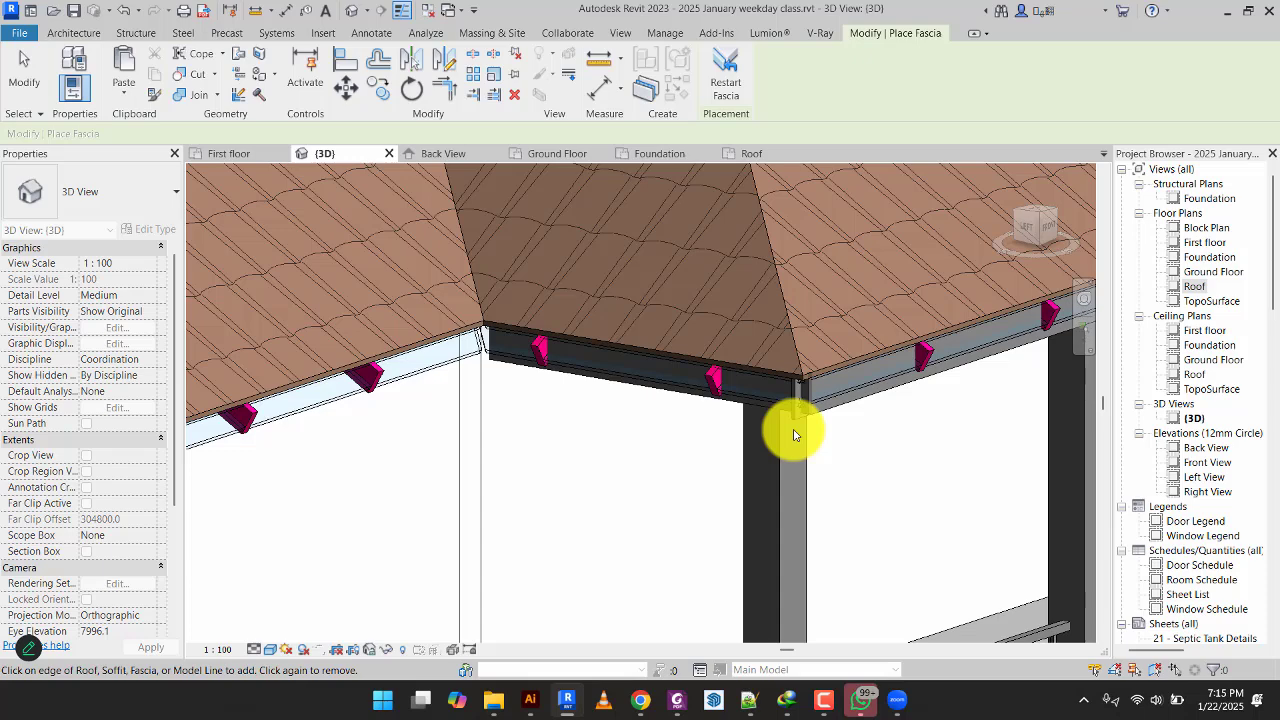
# Undo the fascias added along the front and left-side eaves and leave fascia placement.
pyautogui.click(794, 434)
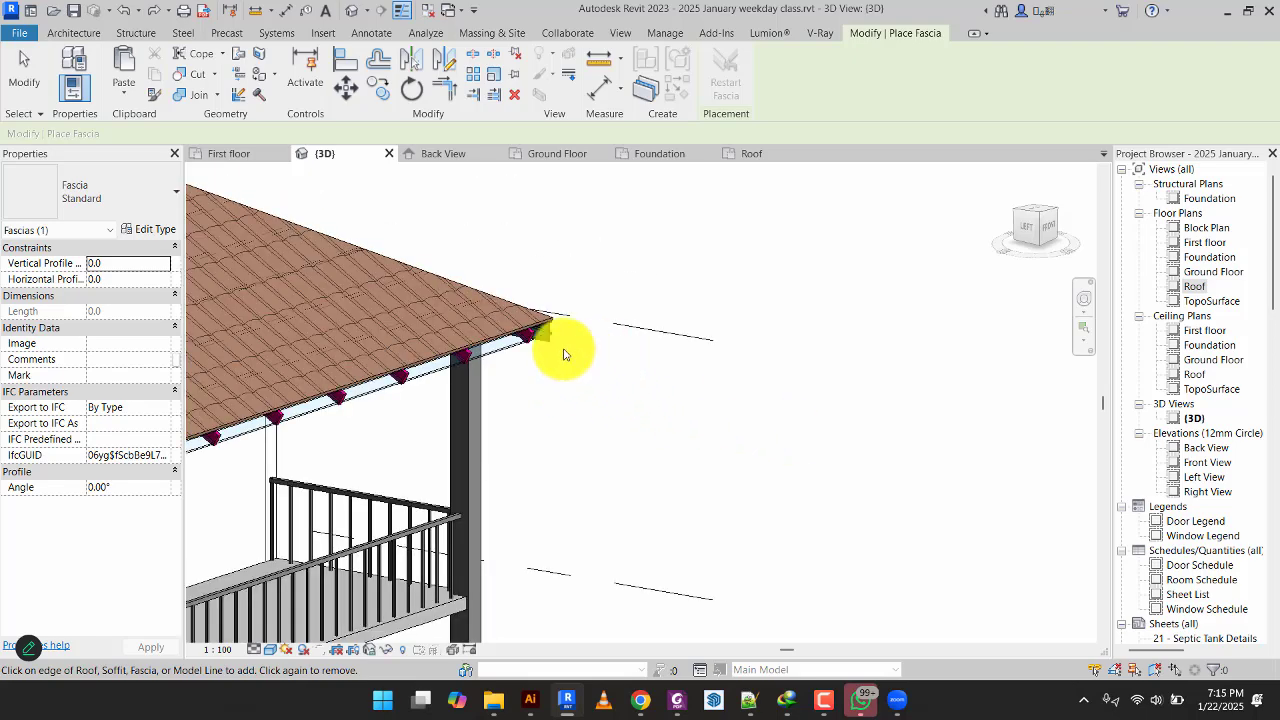
pyautogui.press('Escape')
pyautogui.press('Escape')
pyautogui.scroll(5, 565, 354)
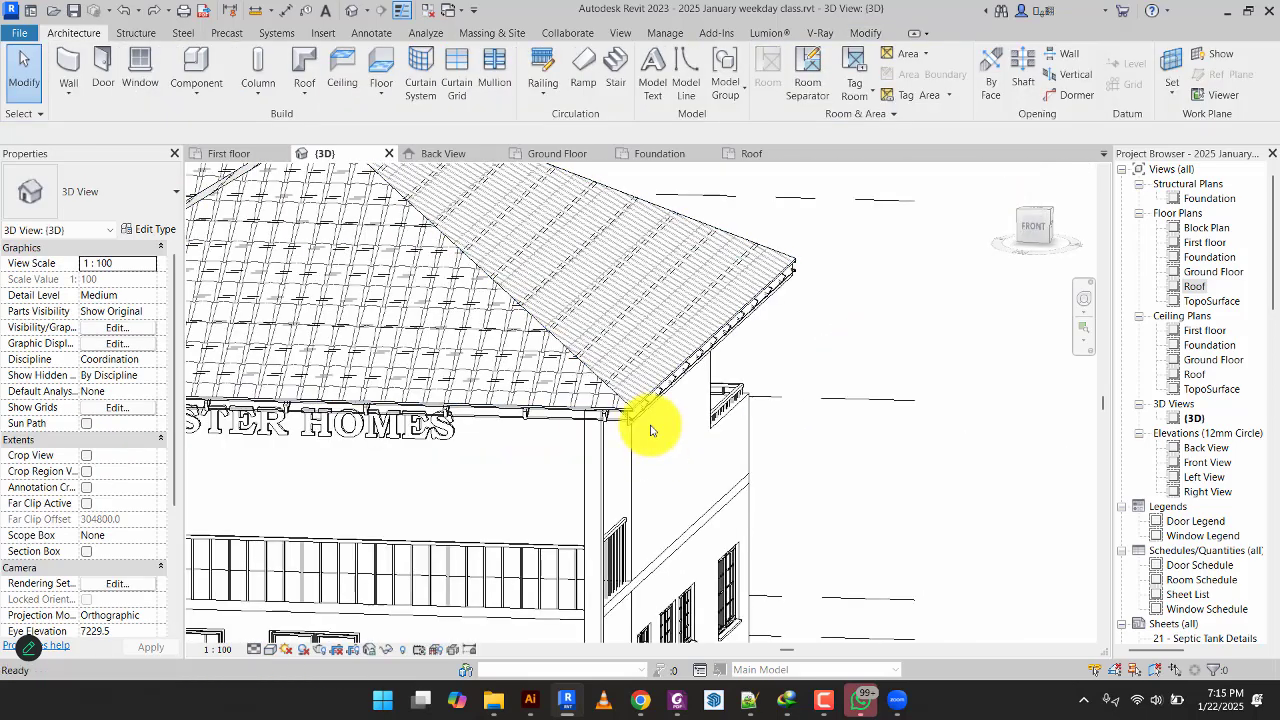
# Add a Standard fascia along the clay tile roof's whole connected eave edge with a Horizontal Profile Offset of -75.
pyautogui.scroll(3, 714, 508)
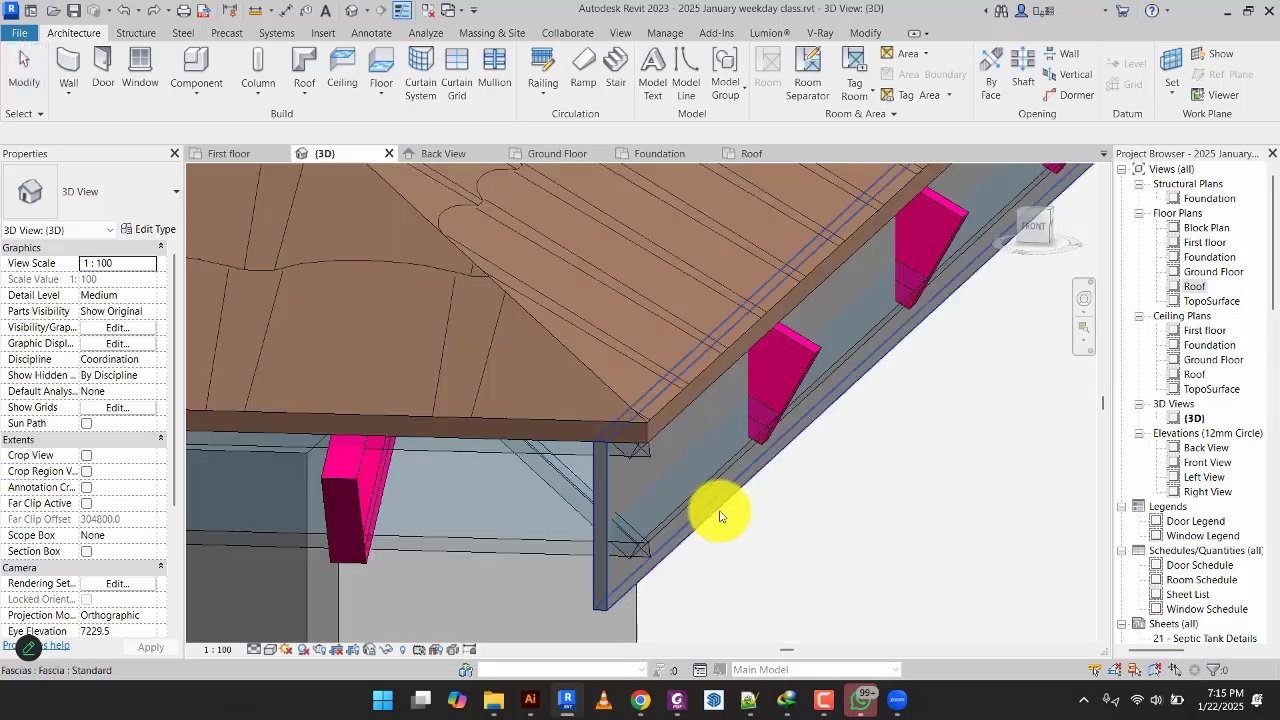
pyautogui.scroll(-5, 720, 515)
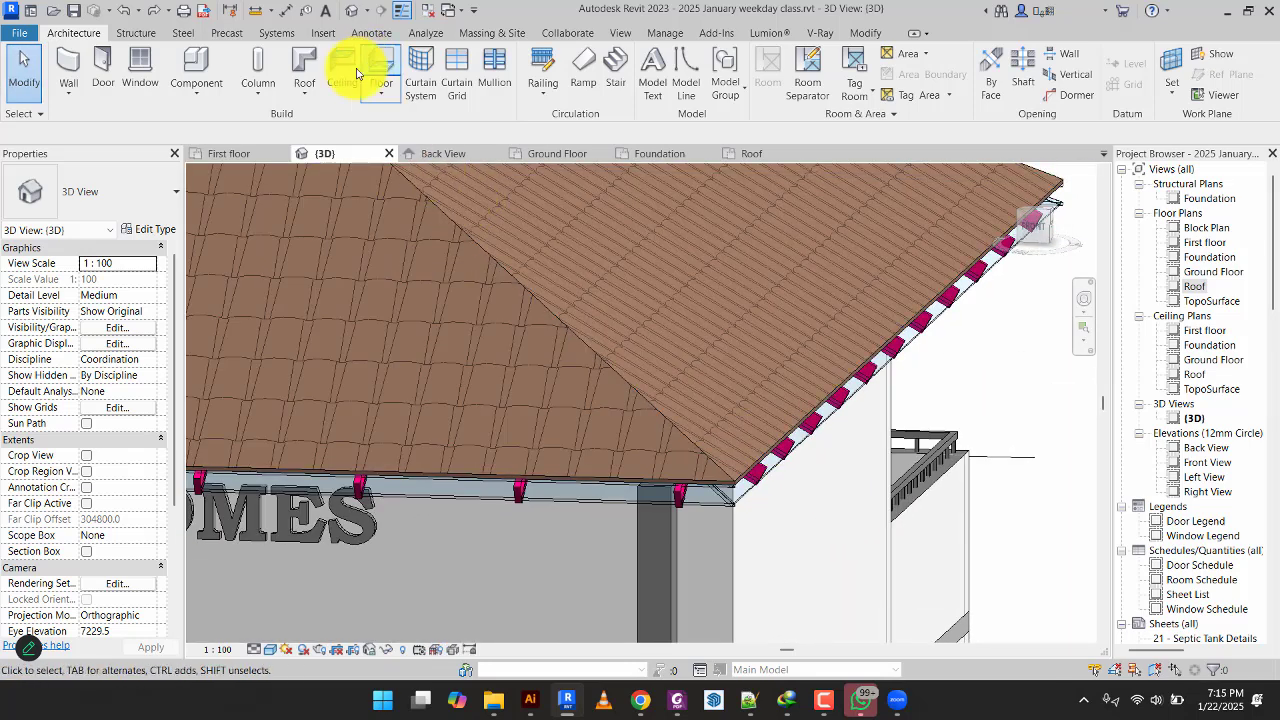
pyautogui.click(304, 93)
pyautogui.click(338, 260)
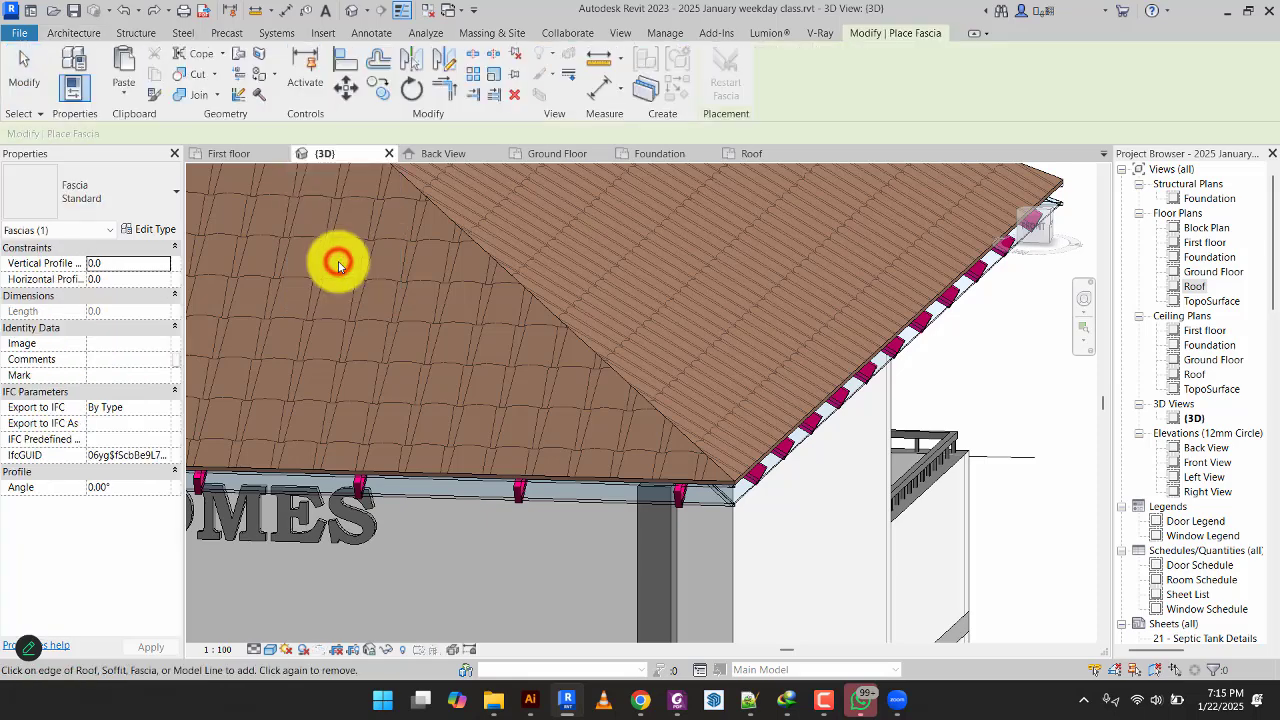
pyautogui.click(138, 281)
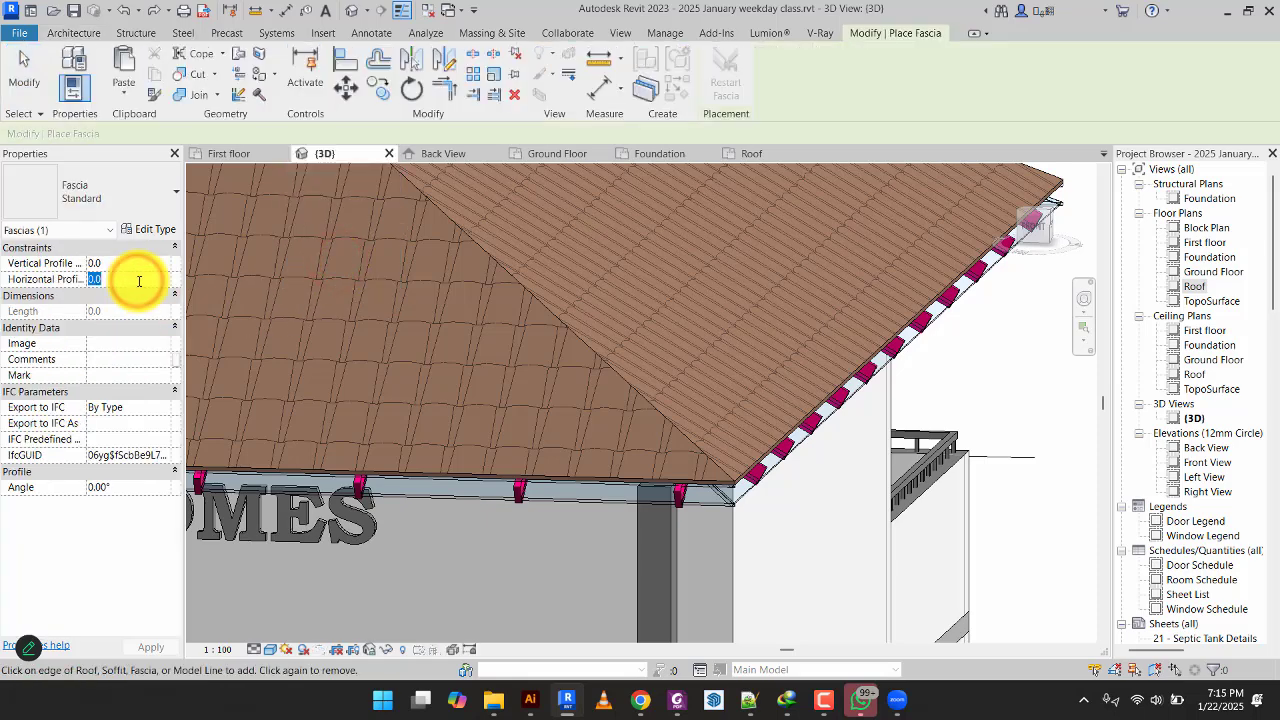
pyautogui.write('-75')
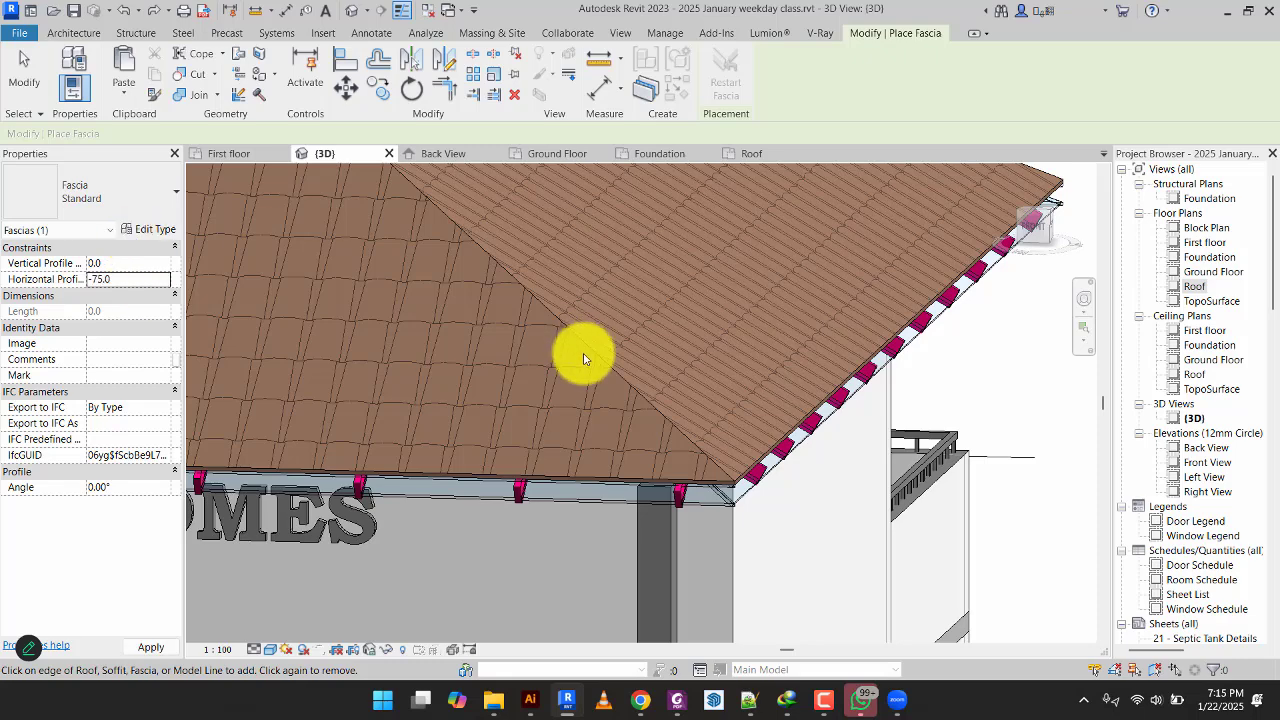
pyautogui.scroll(5, 740, 490)
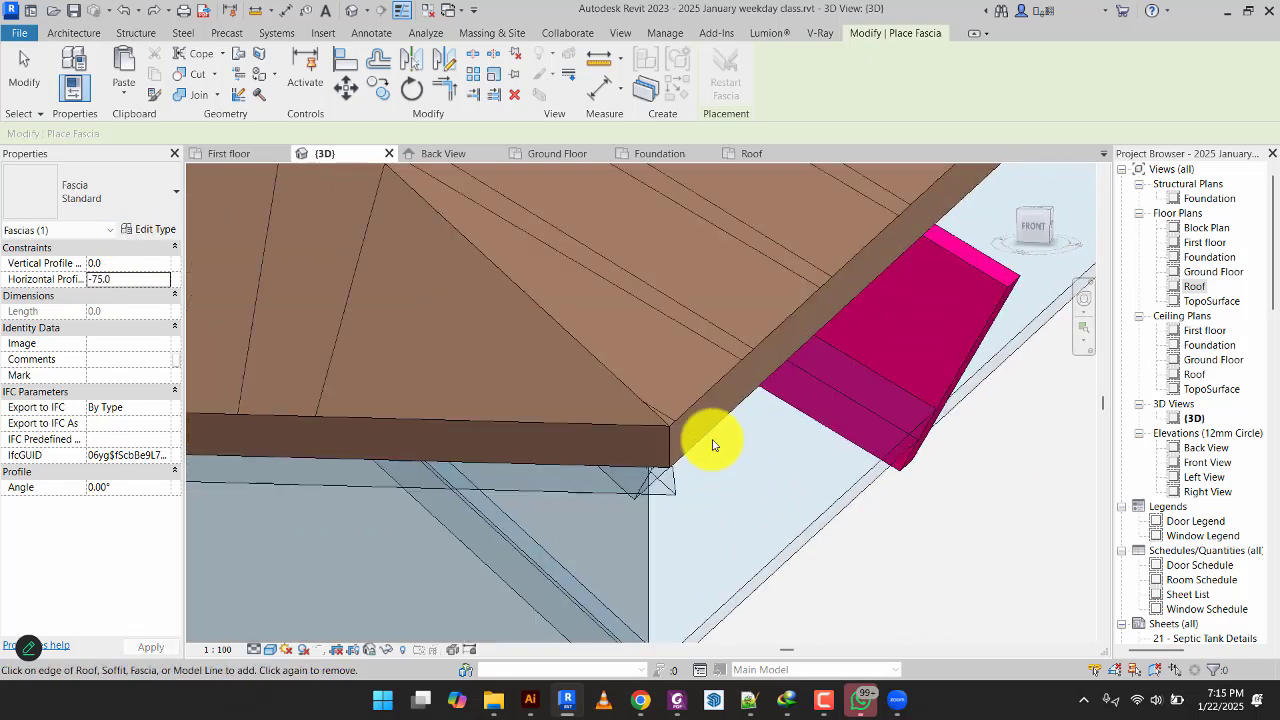
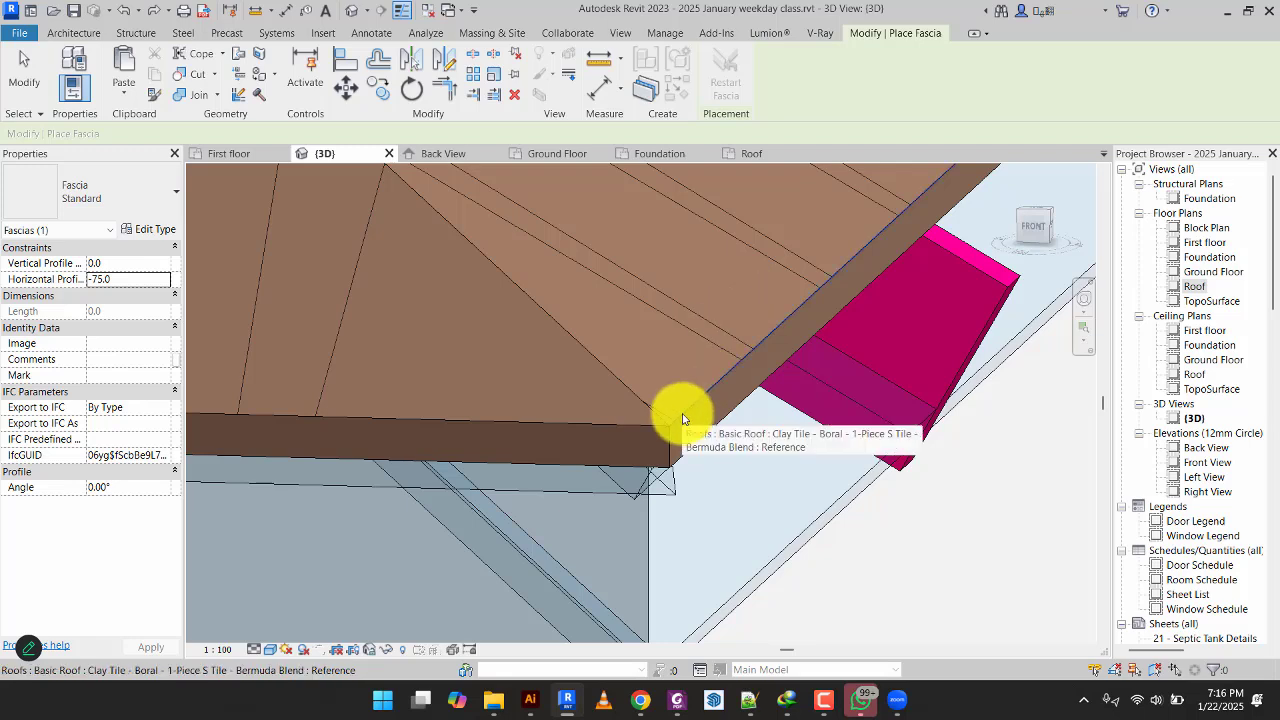
pyautogui.press('Tab')
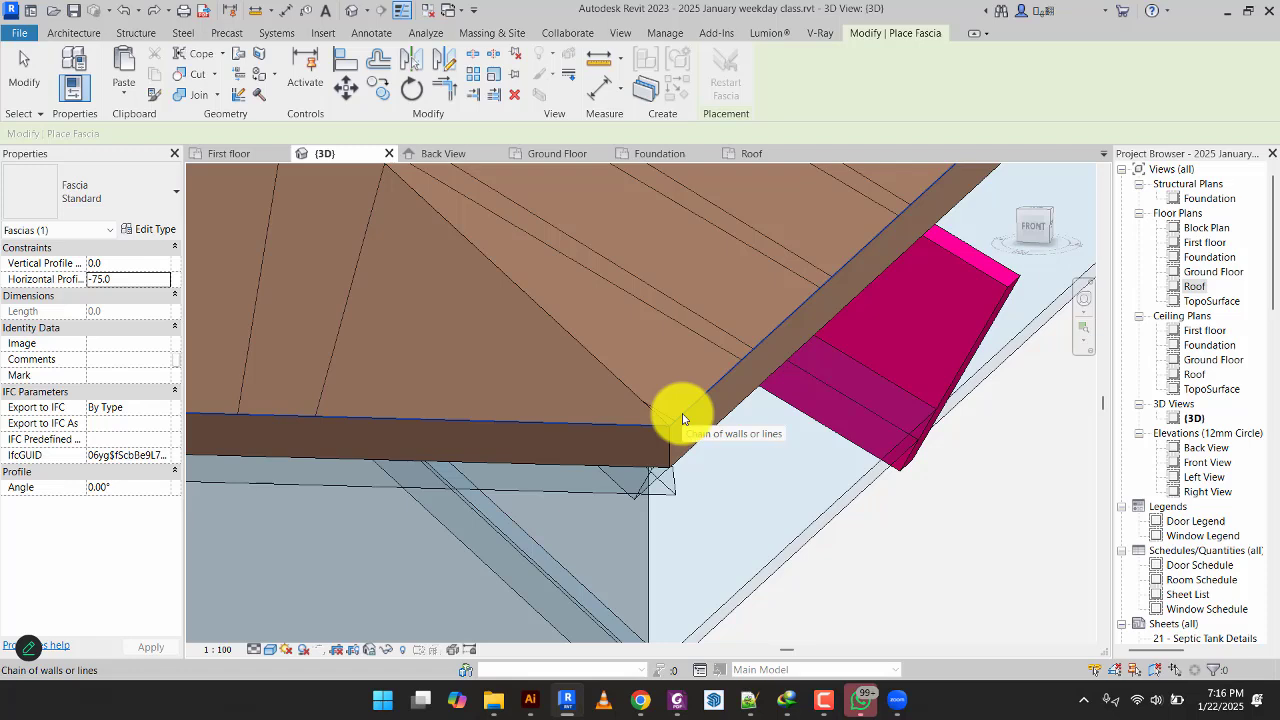
pyautogui.click(683, 419)
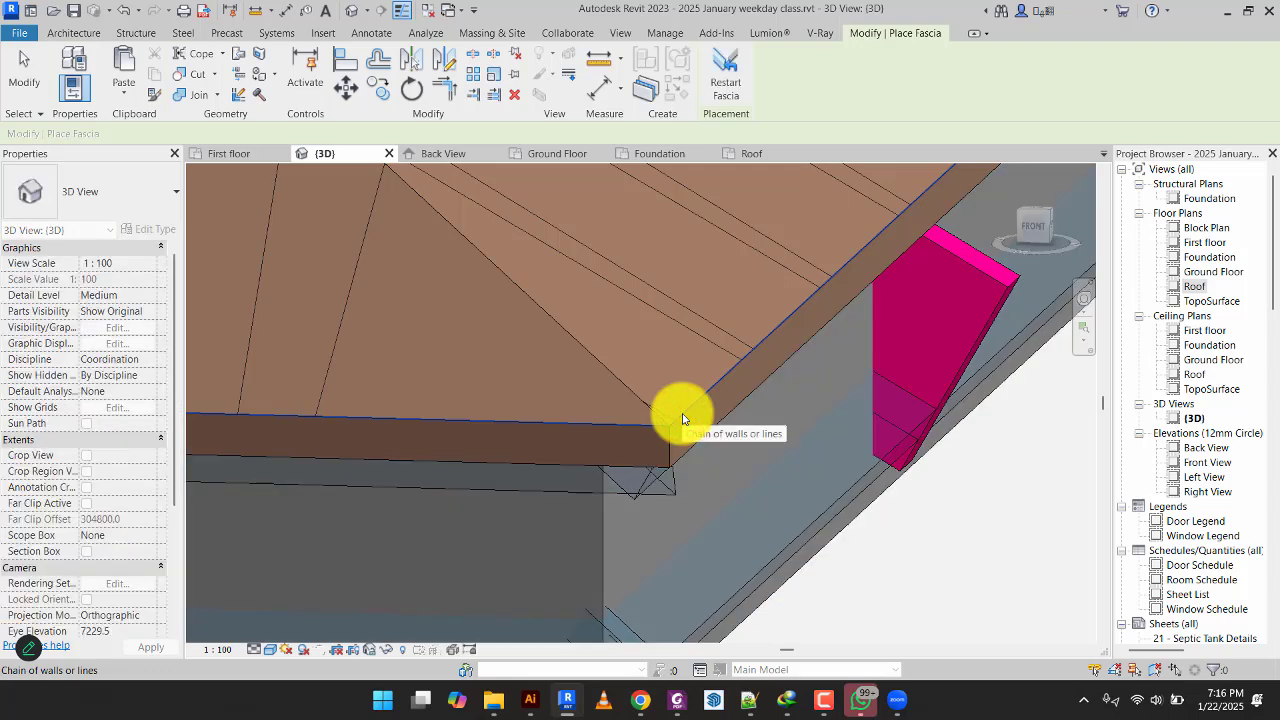
pyautogui.click(14, 66)
# Examine the front roof corner from several angles to see how the new fascia meets the rafter ends.
pyautogui.scroll(-5, 597, 521)
pyautogui.scroll(-6, 949, 366)
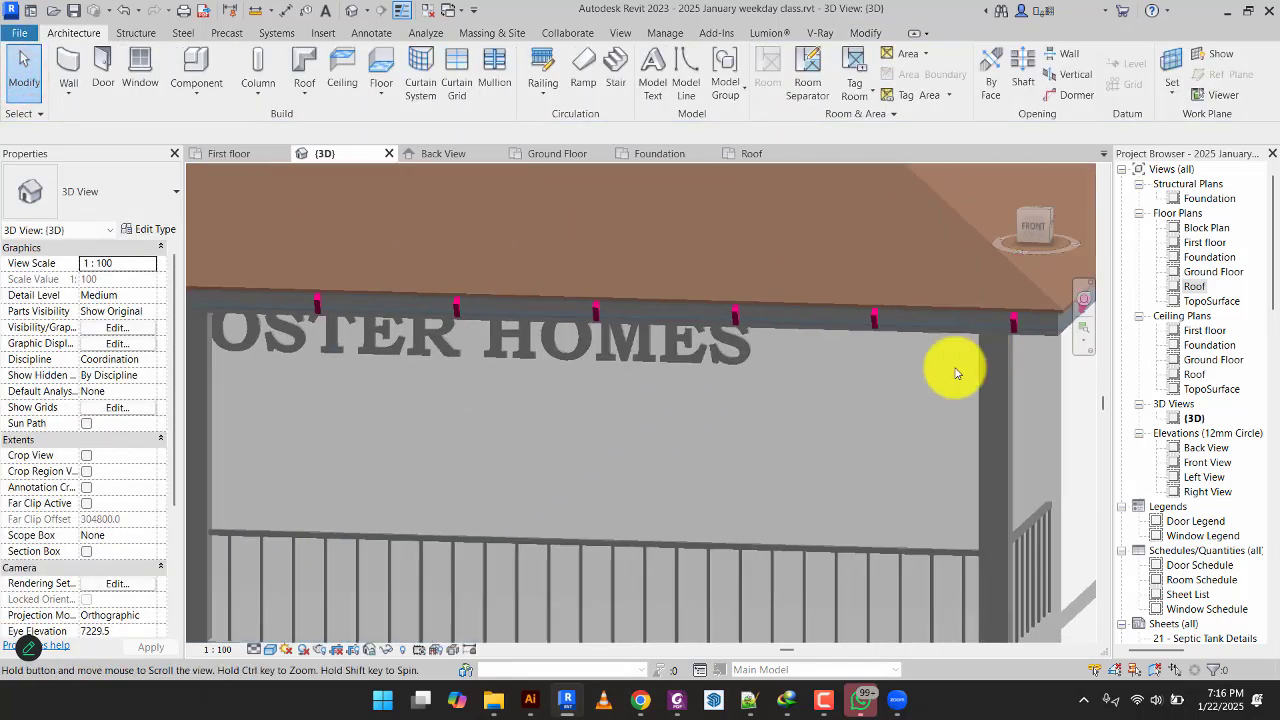
pyautogui.keyDown('shift'); pyautogui.moveTo(509, 394); pyautogui.dragTo(694, 337, button='middle'); pyautogui.keyUp('shift')
pyautogui.scroll(5, 712, 432)
pyautogui.scroll(3, 712, 432)
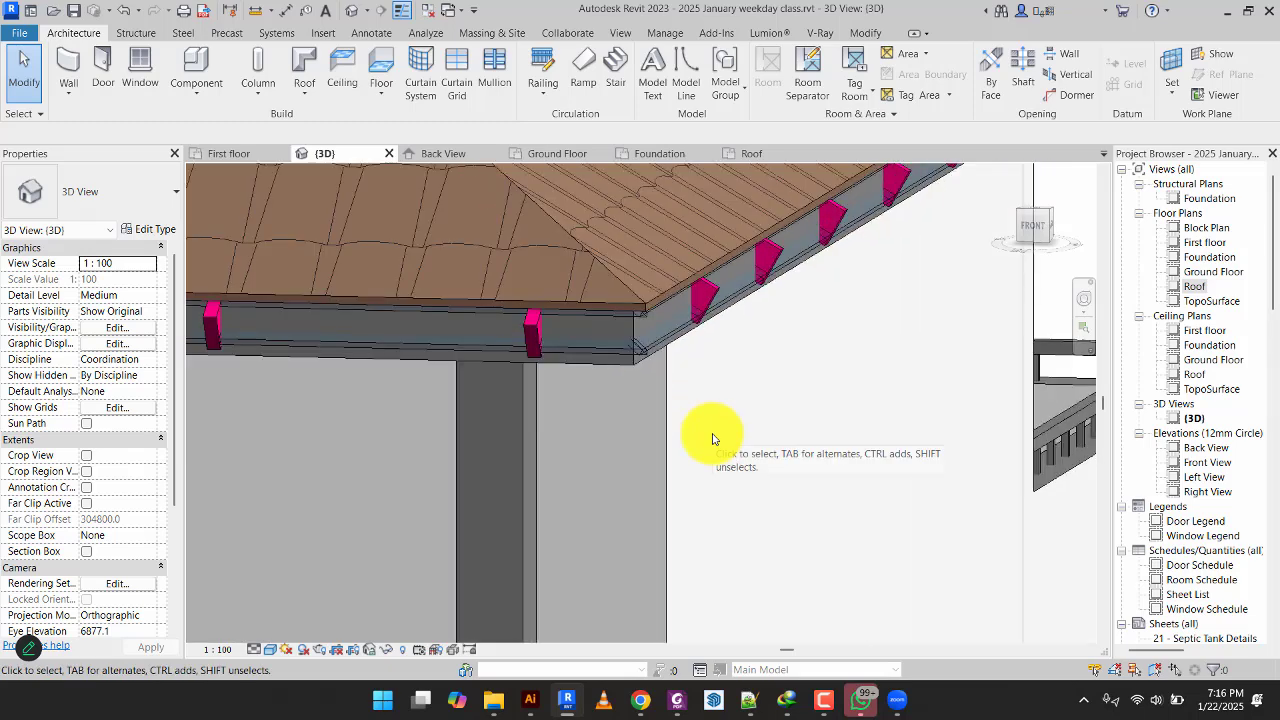
pyautogui.scroll(4, 706, 350)
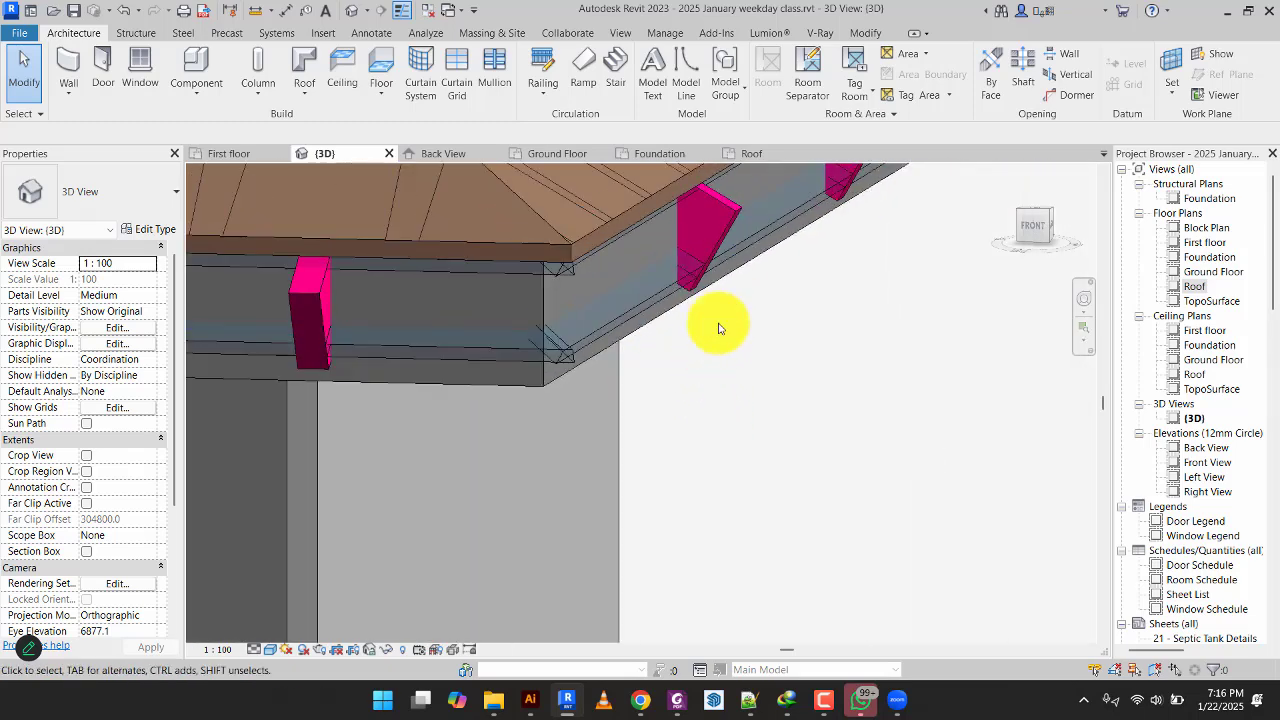
pyautogui.scroll(-3, 718, 342)
pyautogui.moveTo(732, 419); pyautogui.dragTo(736, 370, button='middle')
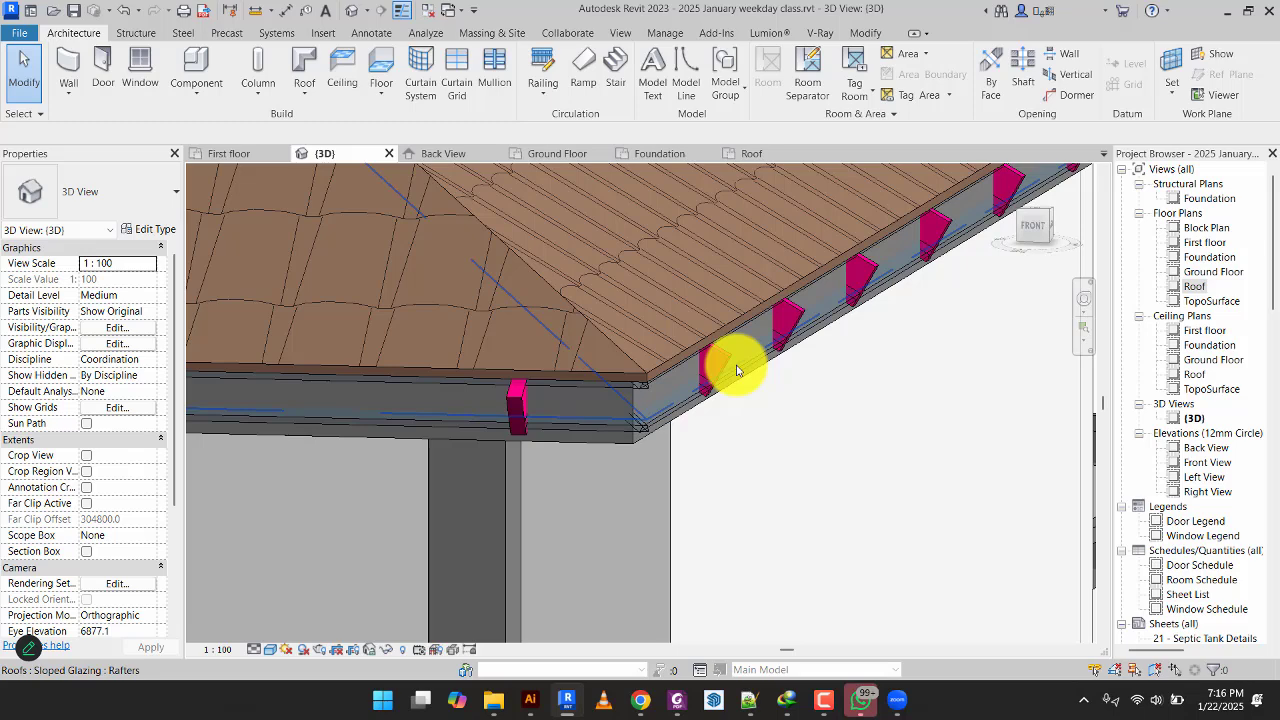
pyautogui.scroll(-4, 884, 450)
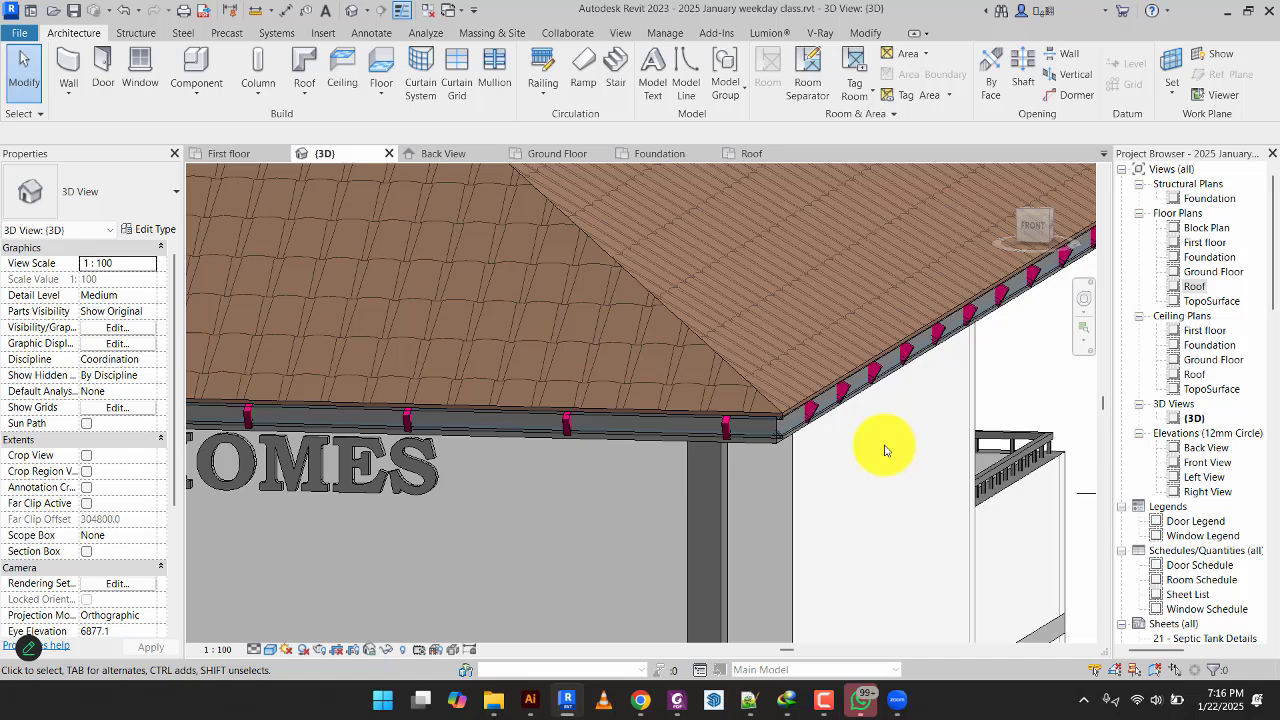
# Open the Rafters sloped glazing roof's footprint for editing and show it in the Roof floor plan.
pyautogui.click(834, 412)
pyautogui.scroll(-4, 834, 412)
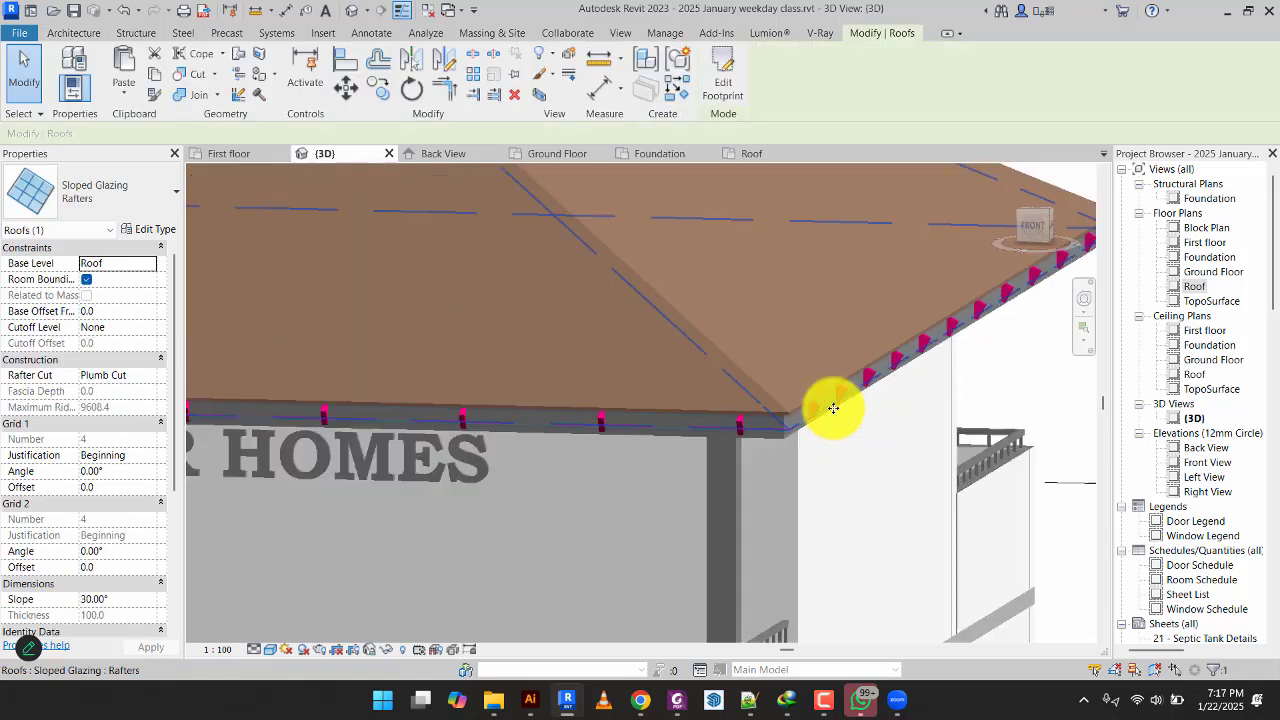
pyautogui.click(731, 76)
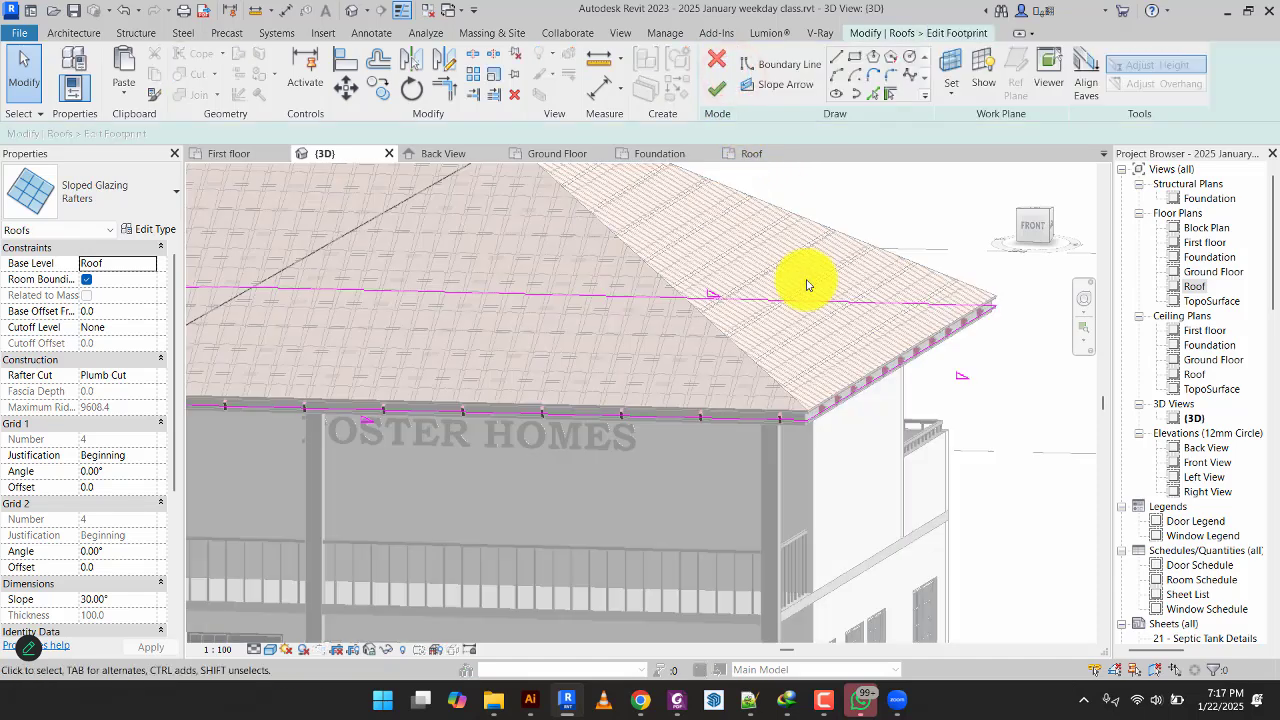
pyautogui.click(749, 150)
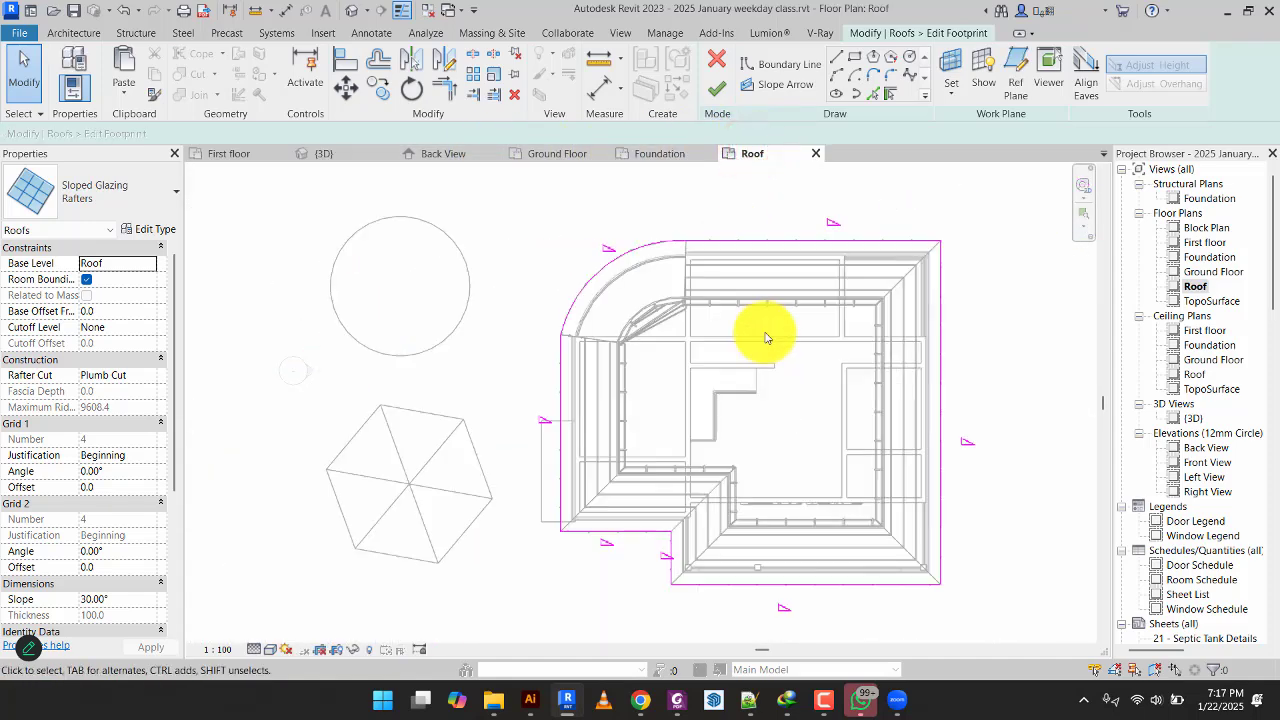
pyautogui.moveTo(765, 338); pyautogui.dragTo(740, 332, button='middle')
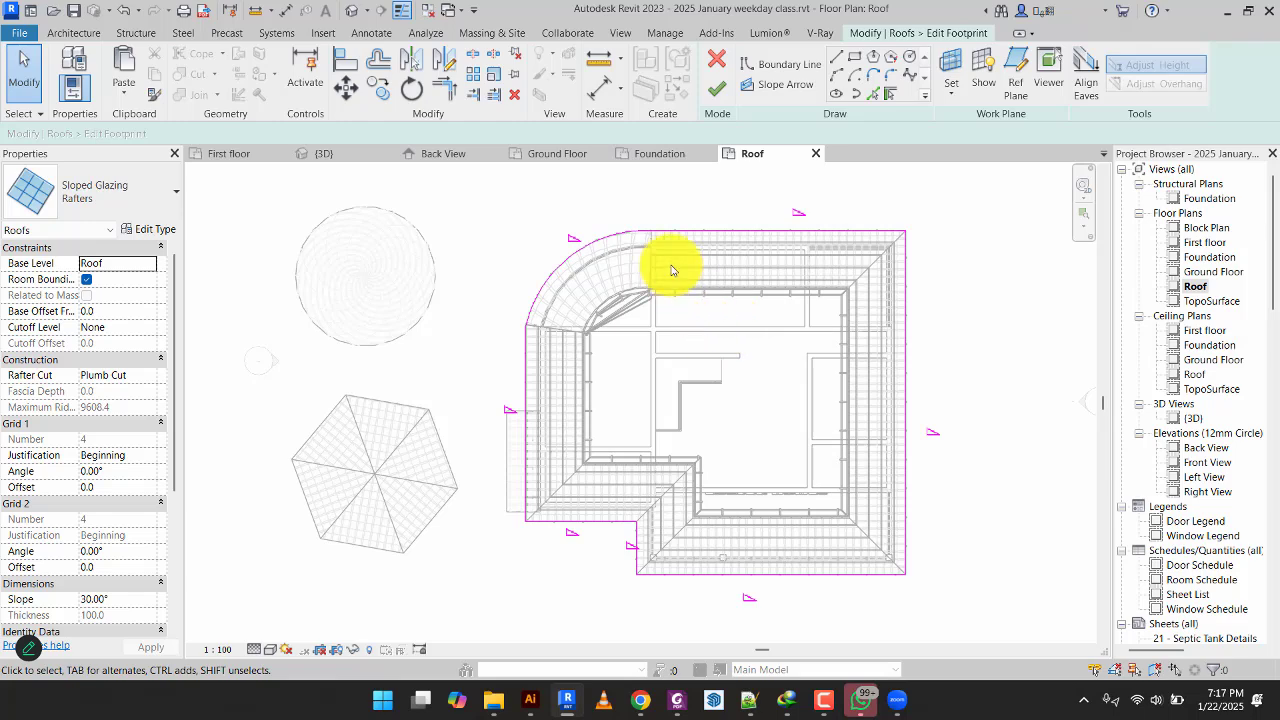
pyautogui.scroll(5, 666, 250)
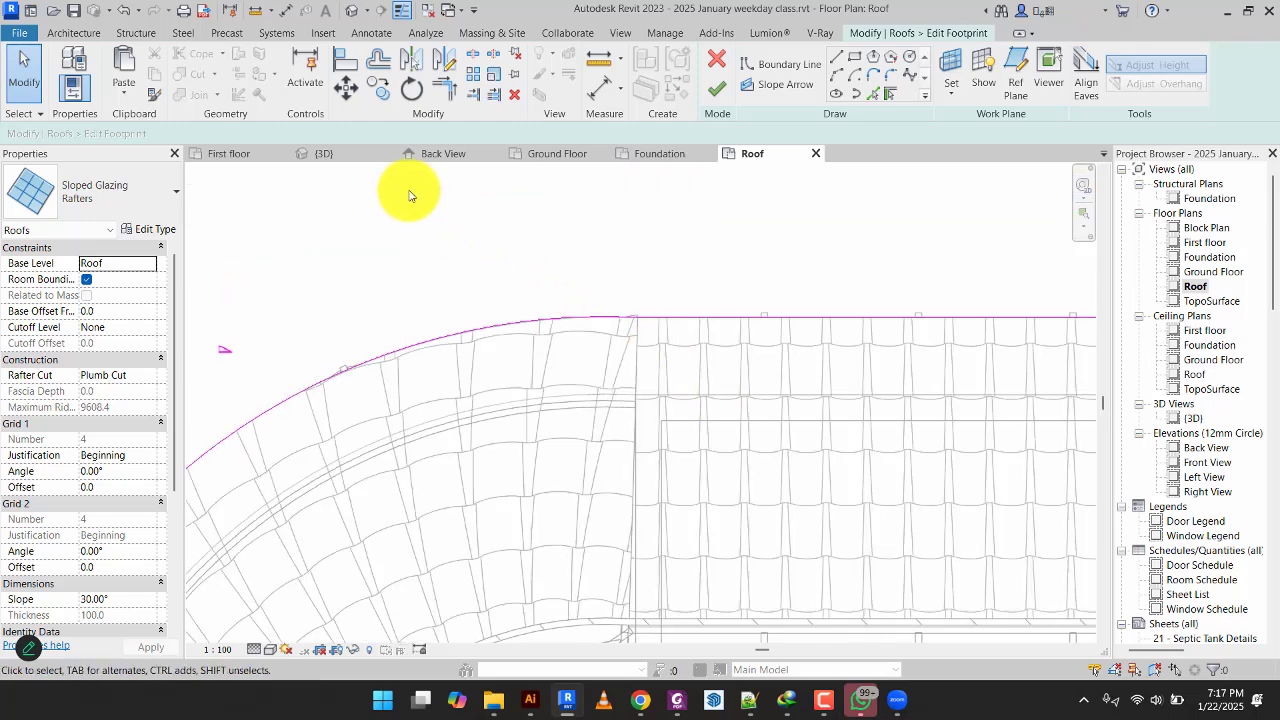
# Offset the whole Rafters footprint boundary inward by 100 without keeping a copy, and finish the footprint edit.
pyautogui.click(377, 60)
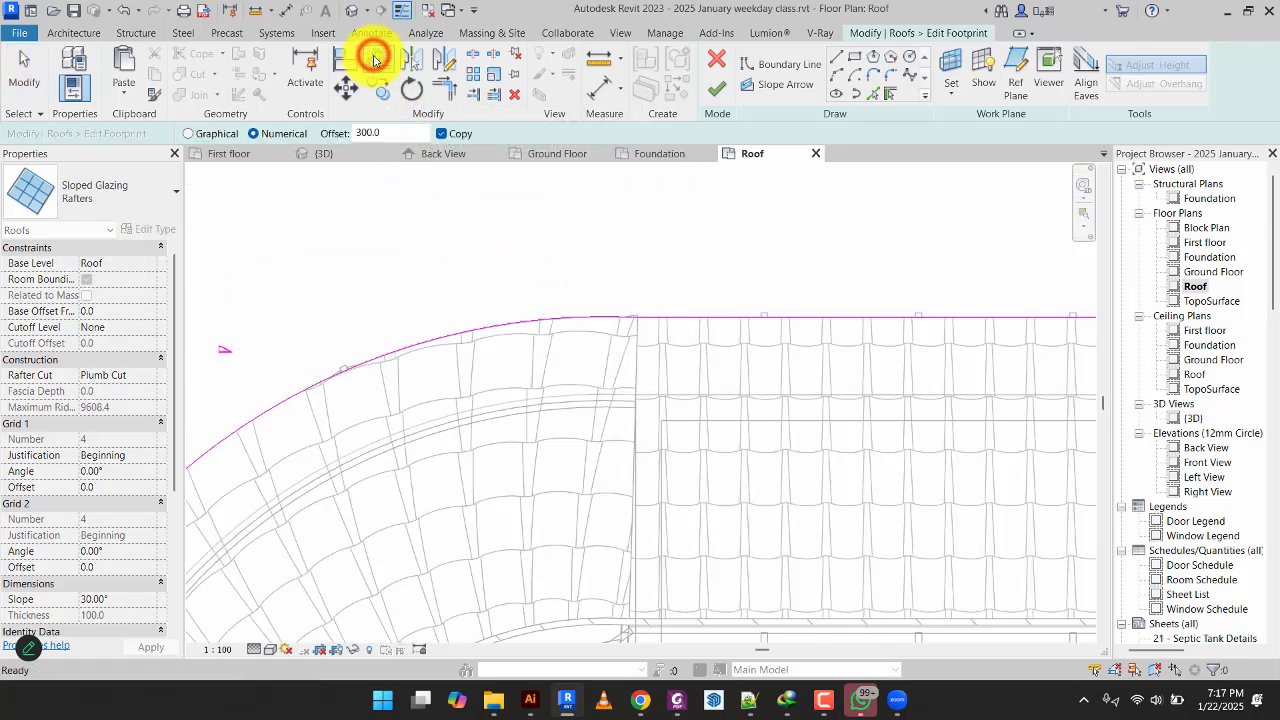
pyautogui.click(386, 132)
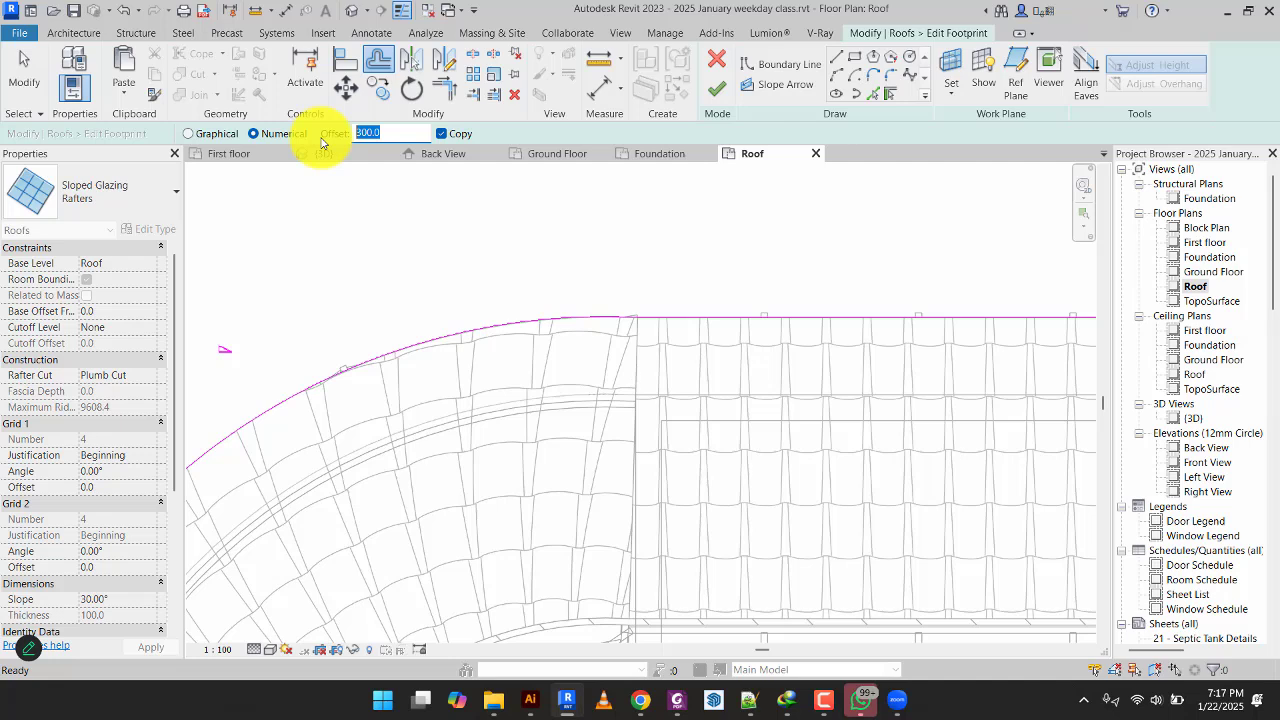
pyautogui.write('100')
pyautogui.press('Return')
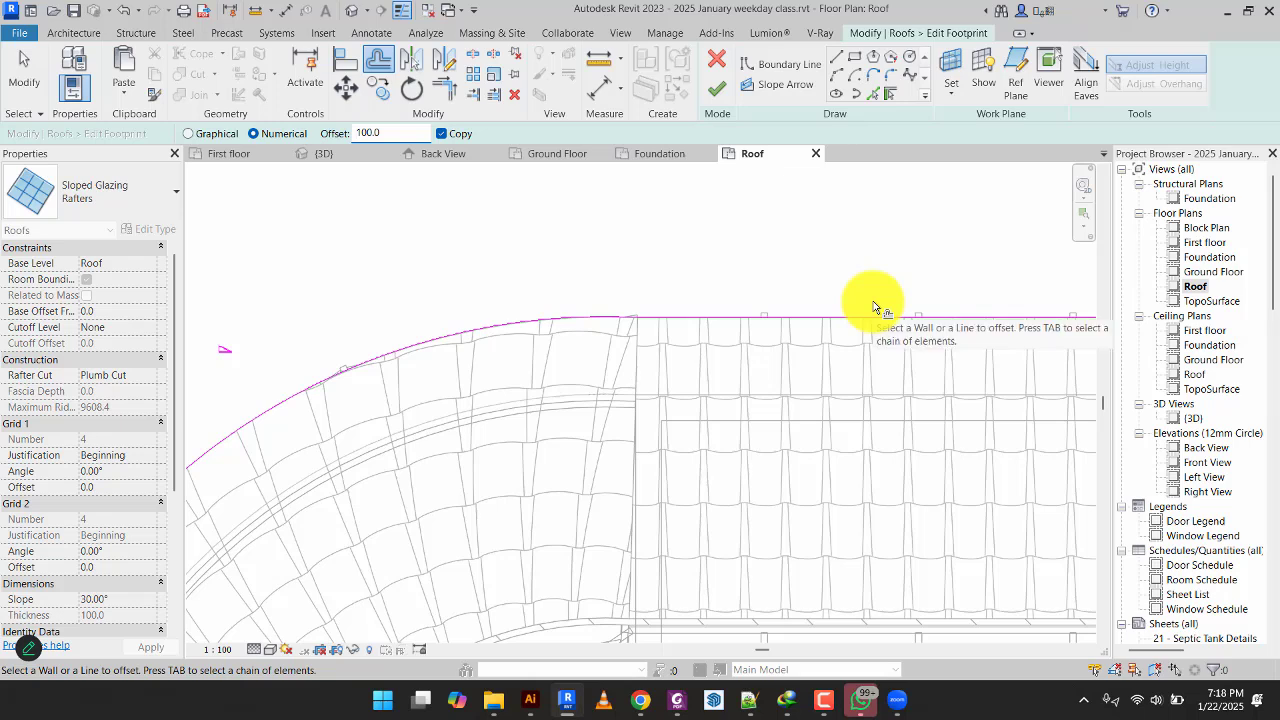
pyautogui.click(443, 133)
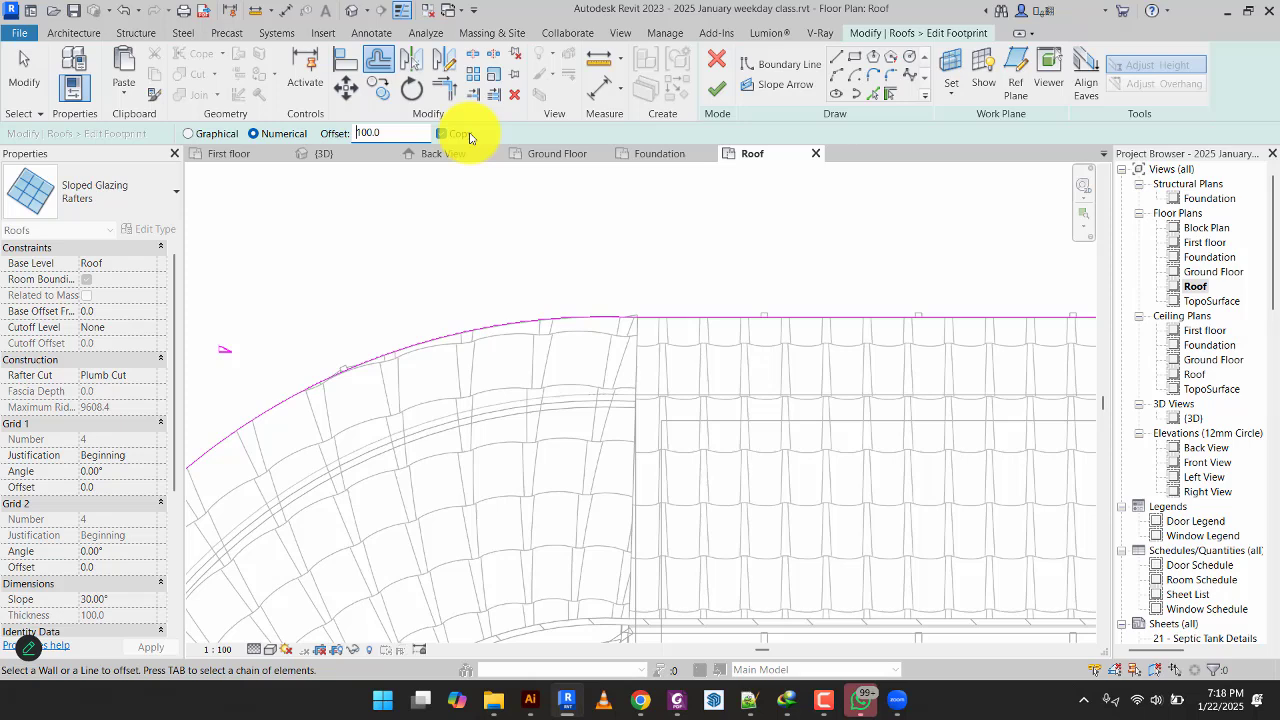
pyautogui.click(469, 136)
pyautogui.scroll(2, 745, 275)
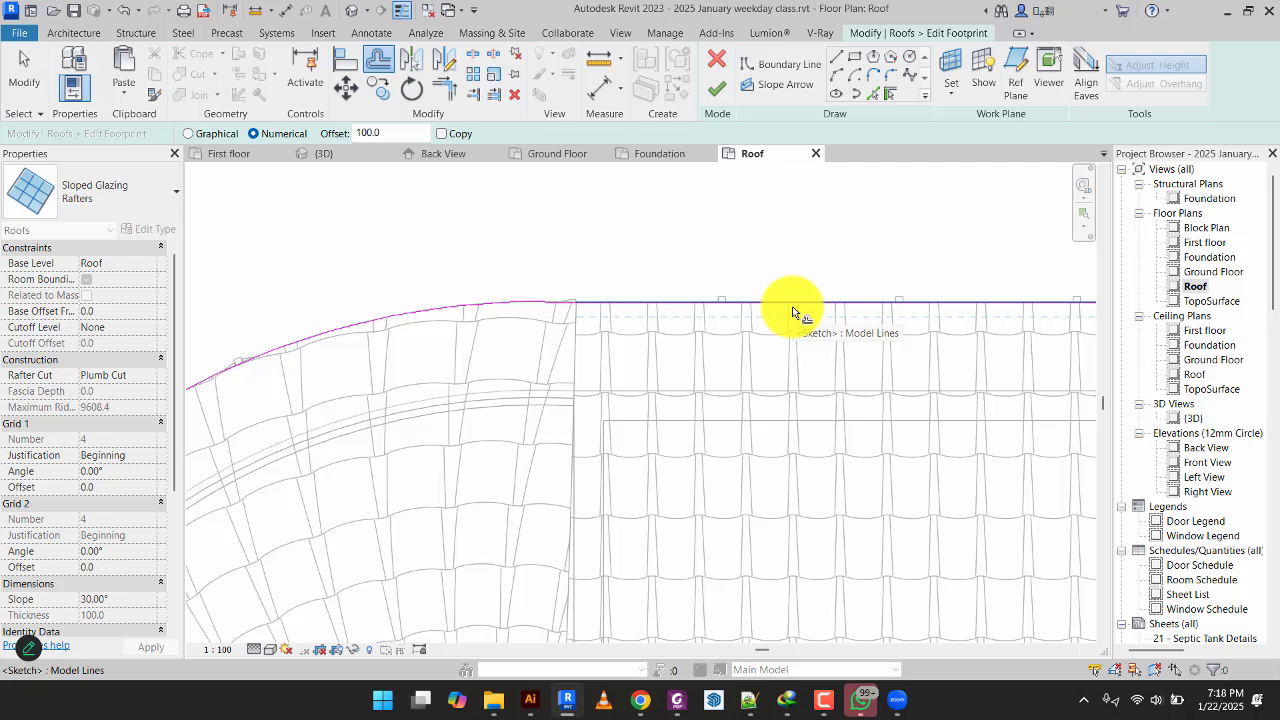
pyautogui.press('Tab')
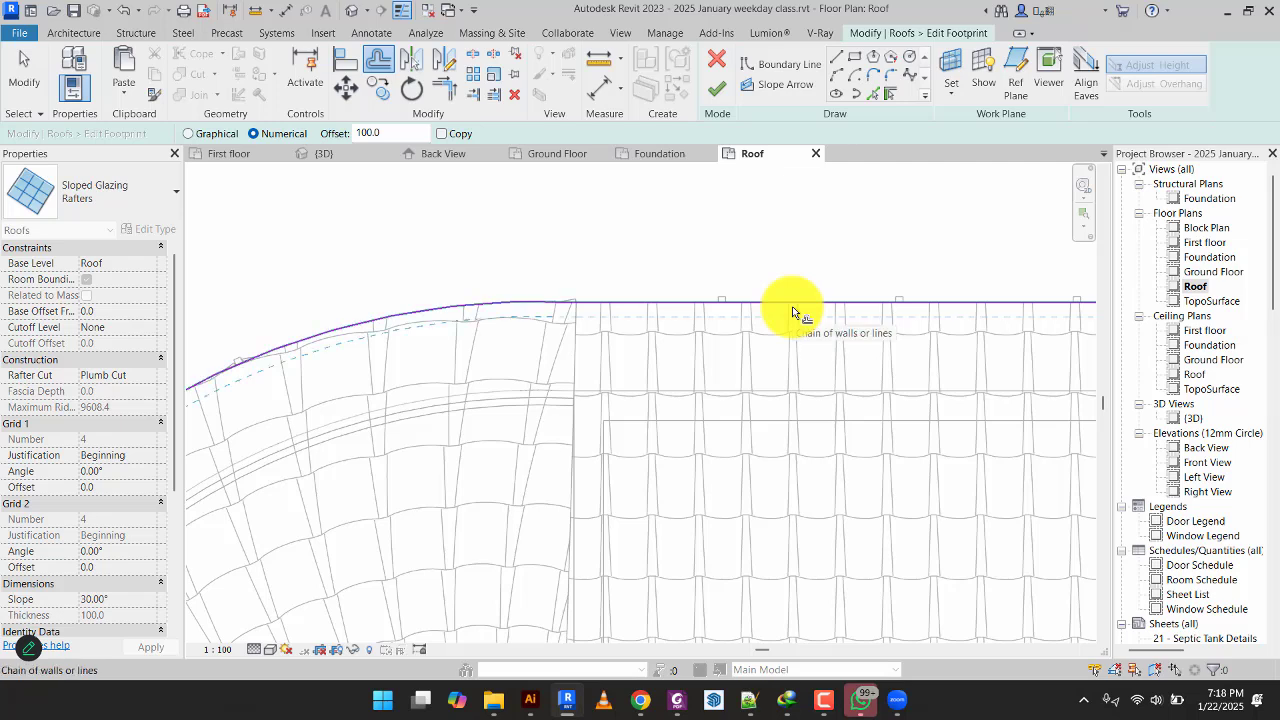
pyautogui.click(792, 311)
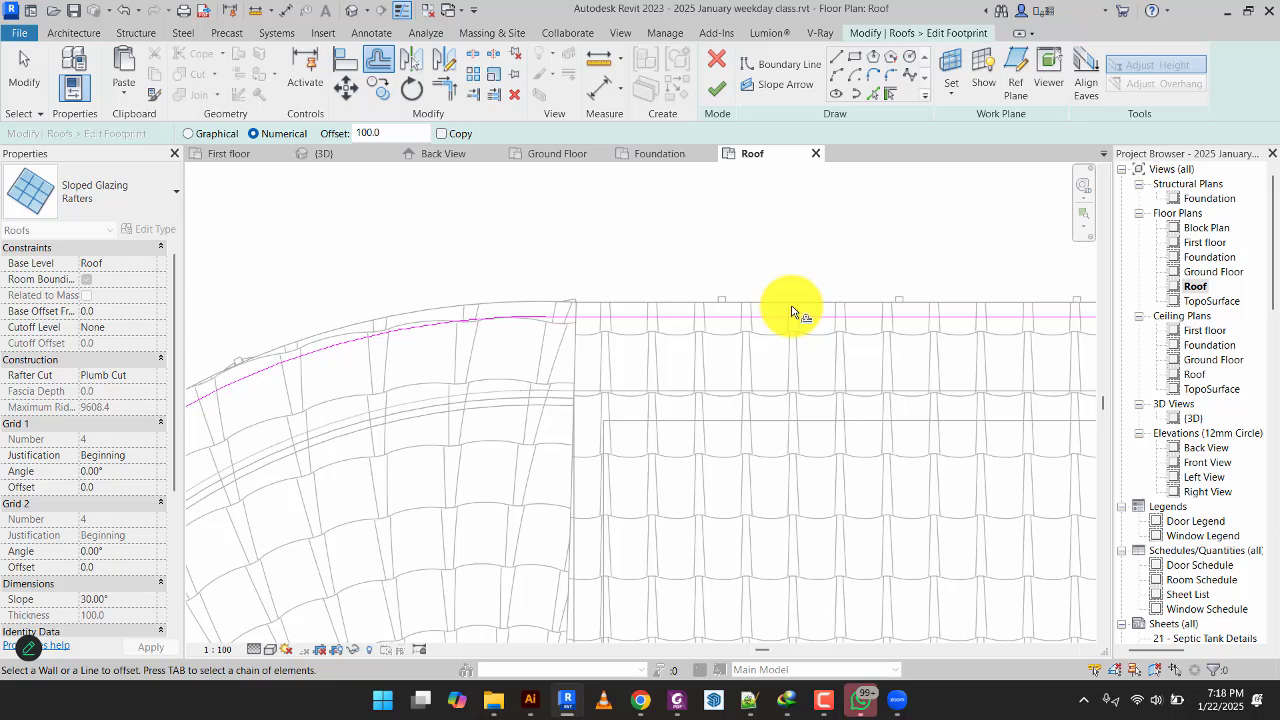
pyautogui.click(717, 88)
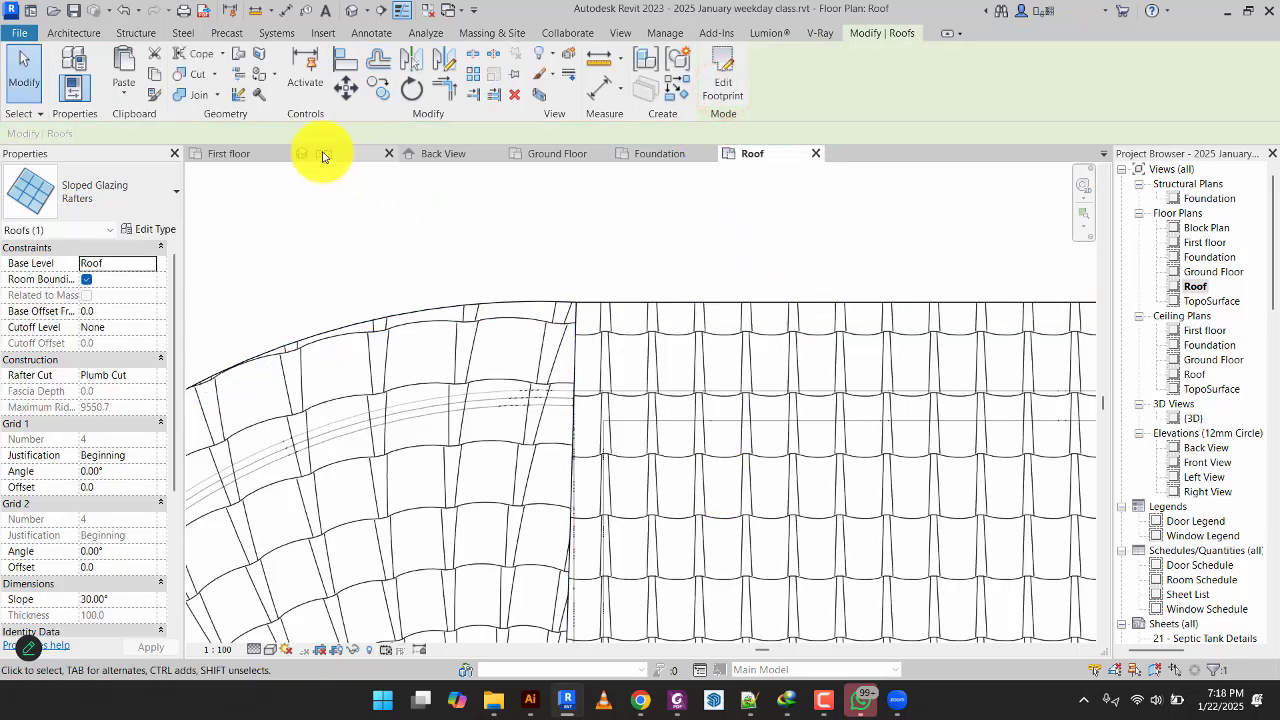
# Select the Purlins sloped glazing roof at the front corner in the 3D view and open its footprint for editing.
pyautogui.click(322, 152)
pyautogui.scroll(5, 760, 385)
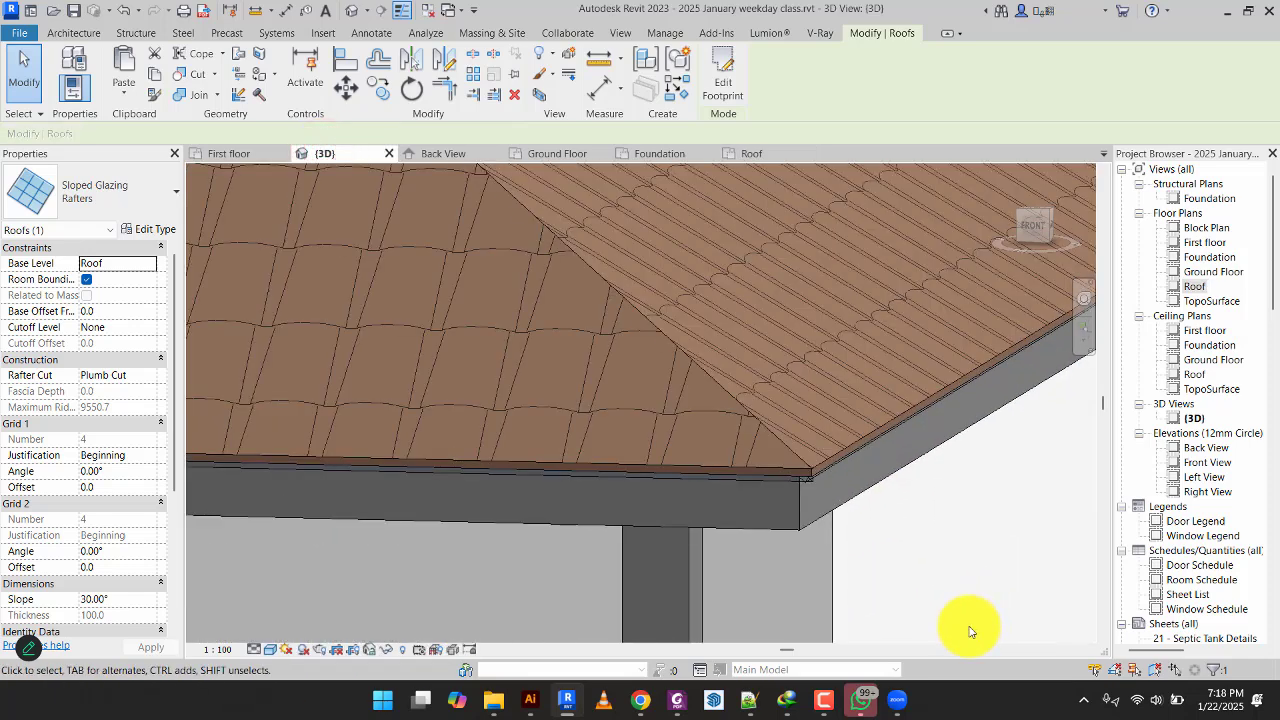
pyautogui.scroll(-2, 895, 585)
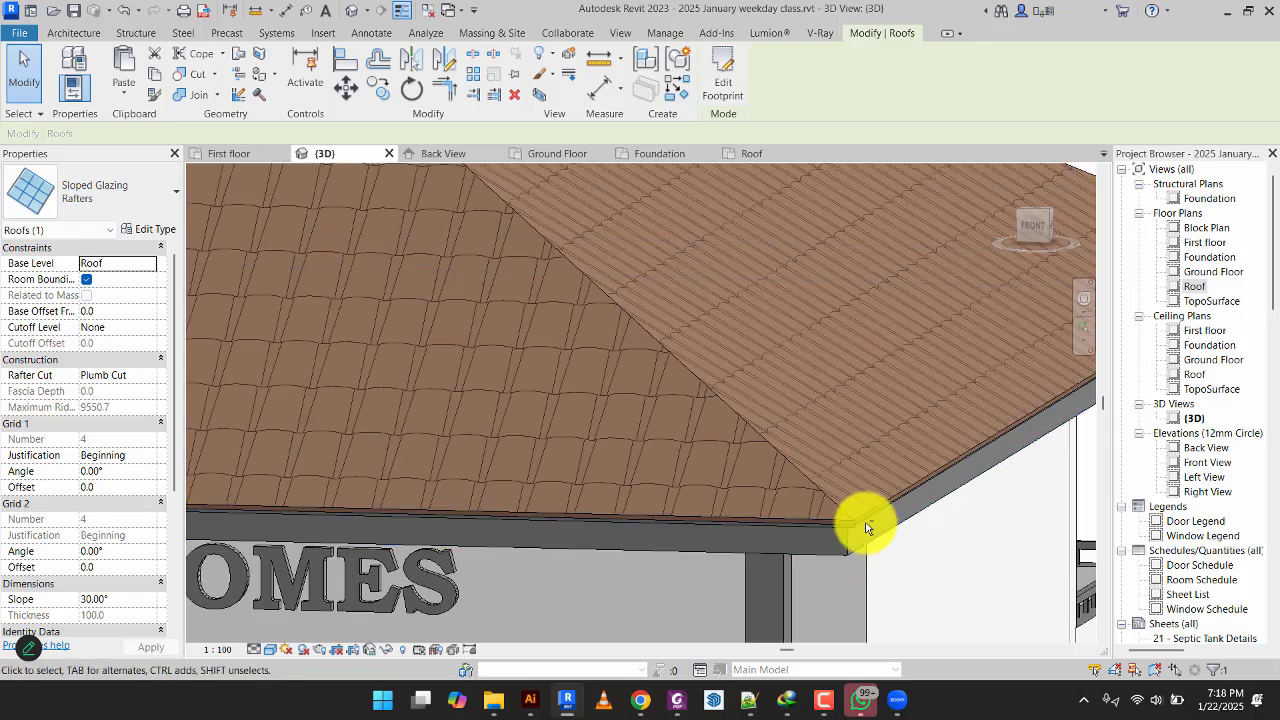
pyautogui.moveTo(860, 523)
pyautogui.keyDown('shift'); pyautogui.mouseDown(button='middle')
pyautogui.moveTo(868, 405)
pyautogui.moveTo(849, 334)
pyautogui.mouseUp(button='middle'); pyautogui.keyUp('shift')
pyautogui.click(845, 333)
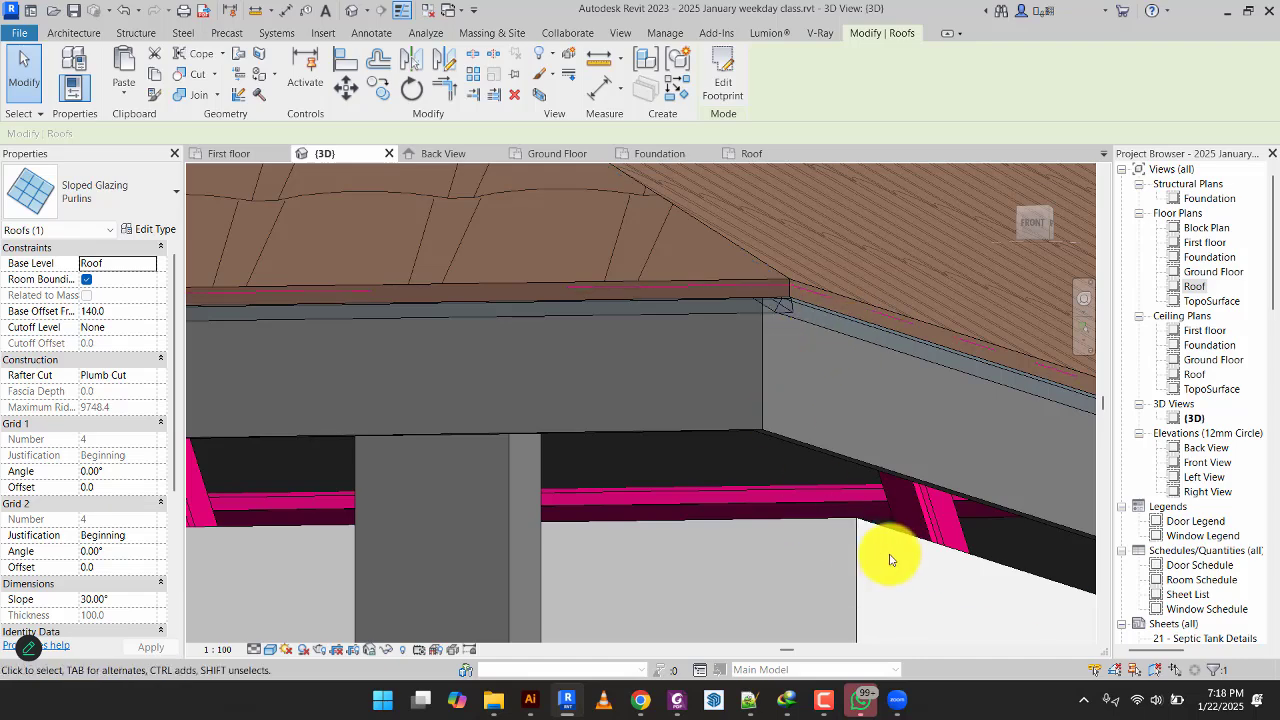
pyautogui.keyDown('shift'); pyautogui.moveTo(890, 560); pyautogui.dragTo(752, 141, button='middle'); pyautogui.keyUp('shift')
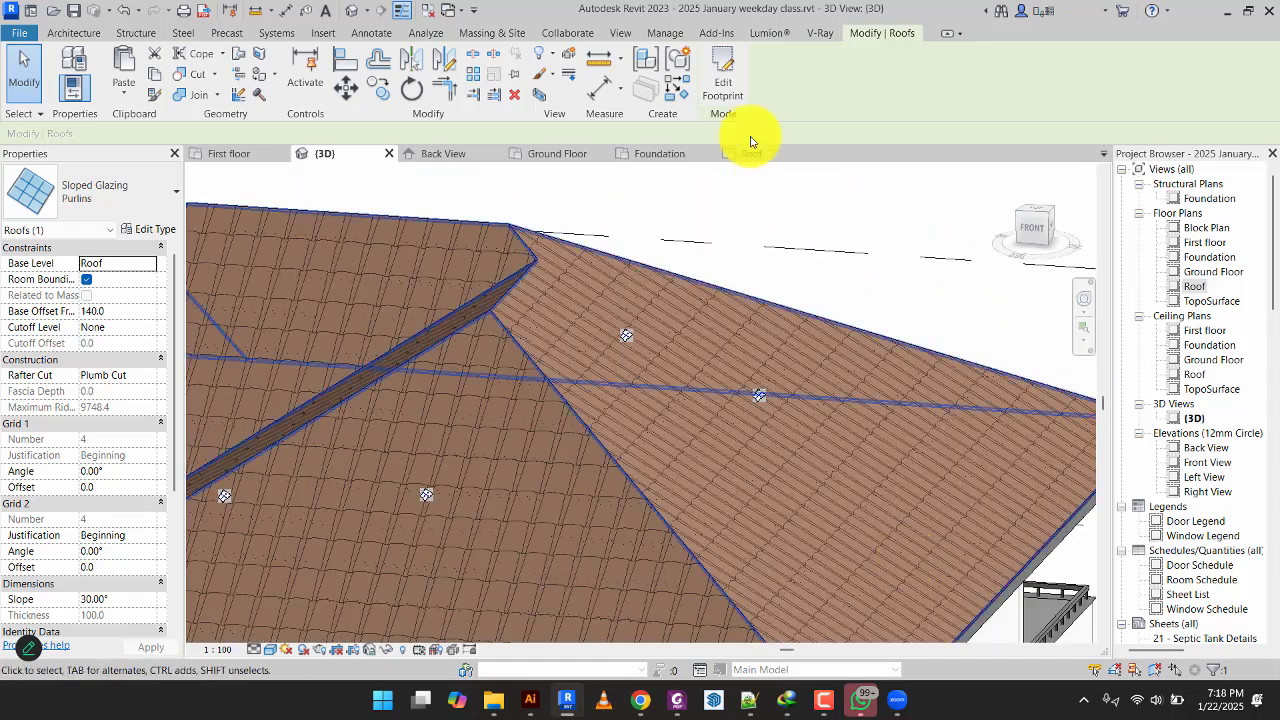
pyautogui.click(726, 68)
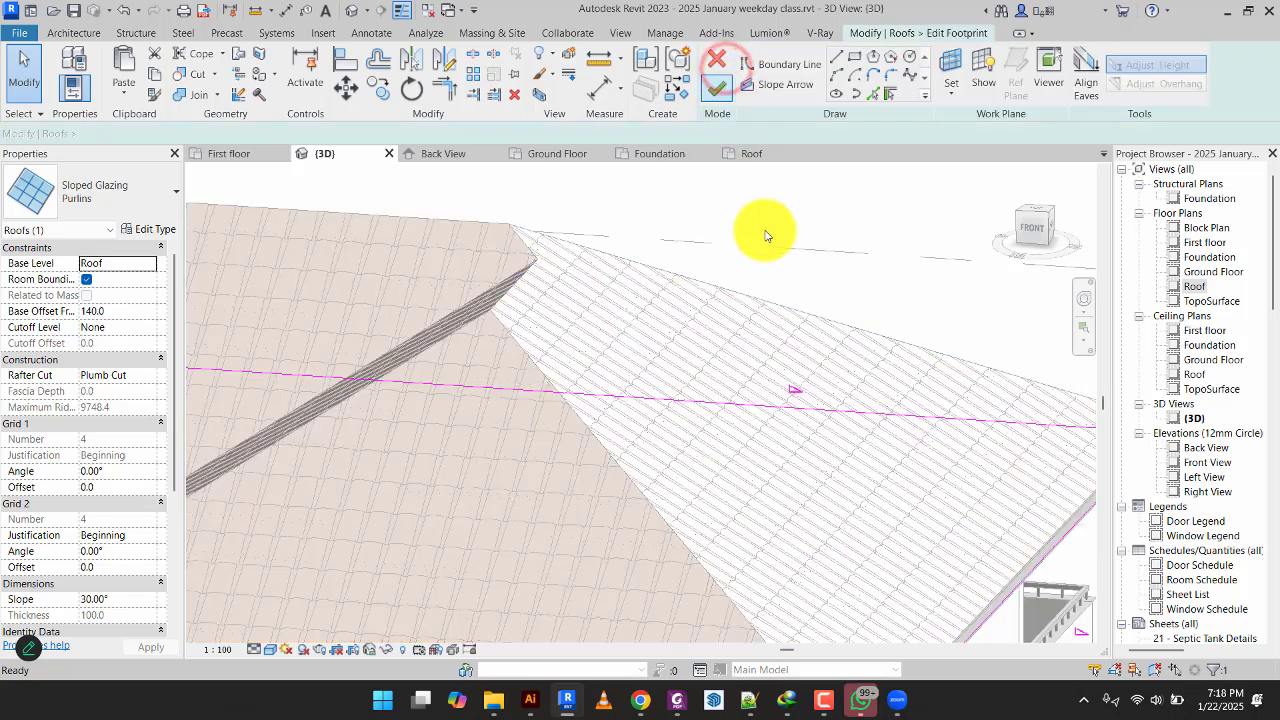
# Offset the whole Purlins footprint boundary inward by 100 without keeping a copy, and finish the footprint edit.
pyautogui.click(378, 57)
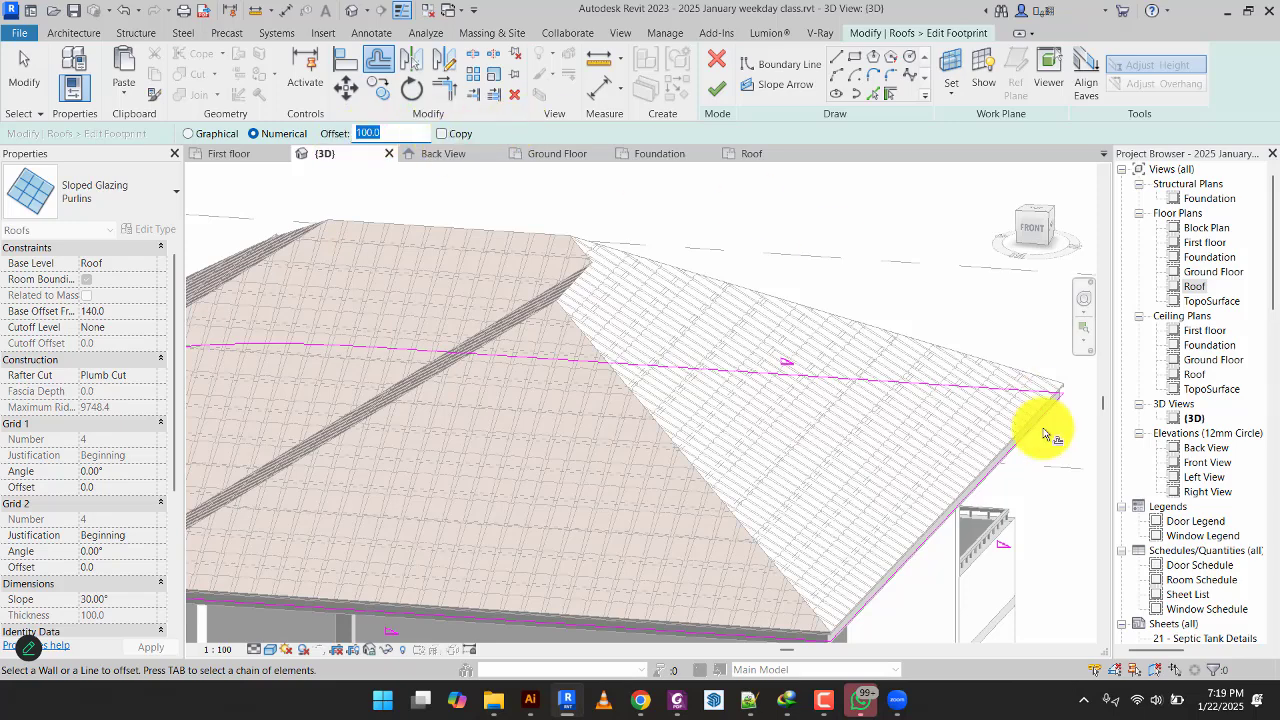
pyautogui.click(468, 136)
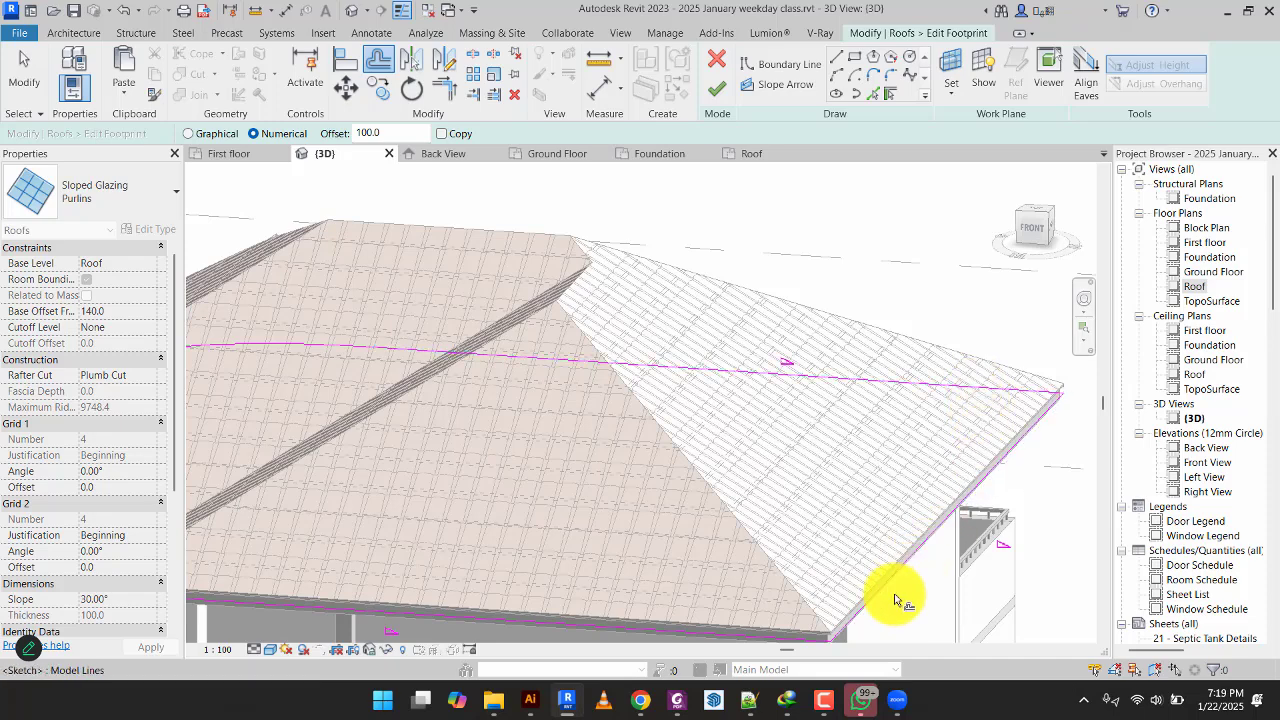
pyautogui.scroll(2, 870, 575)
pyautogui.scroll(3, 846, 565)
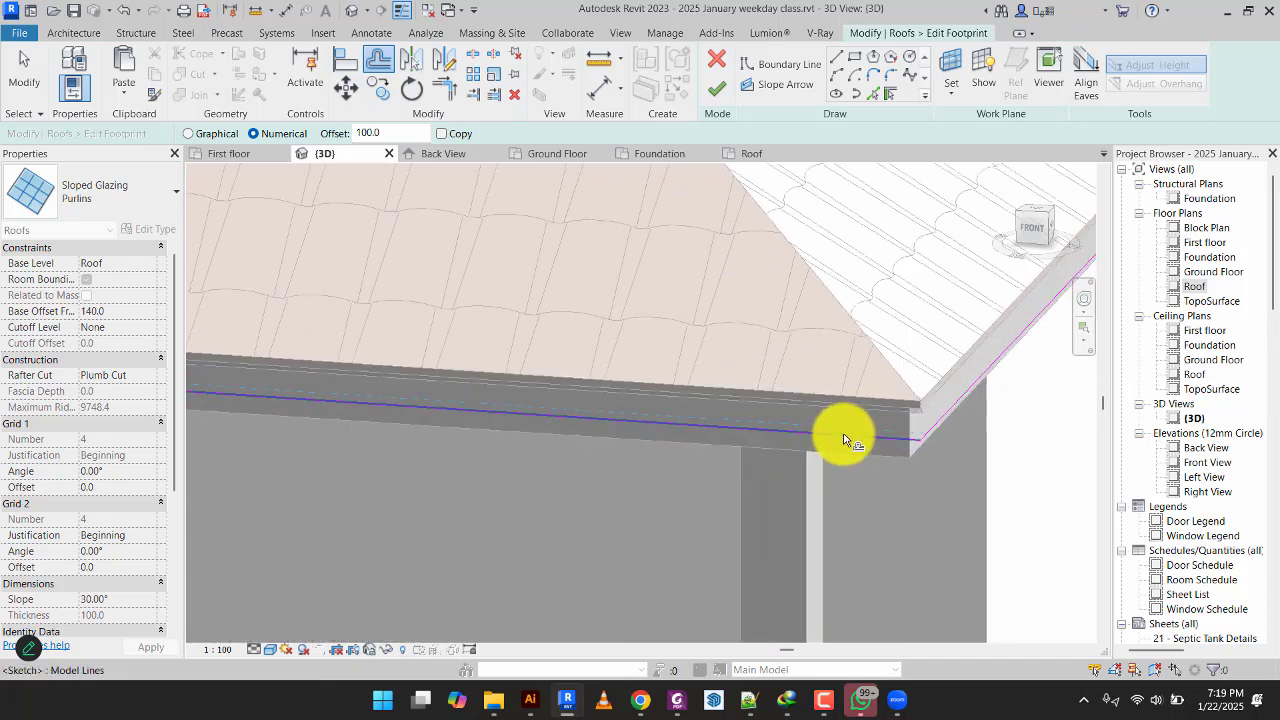
pyautogui.press('Tab')
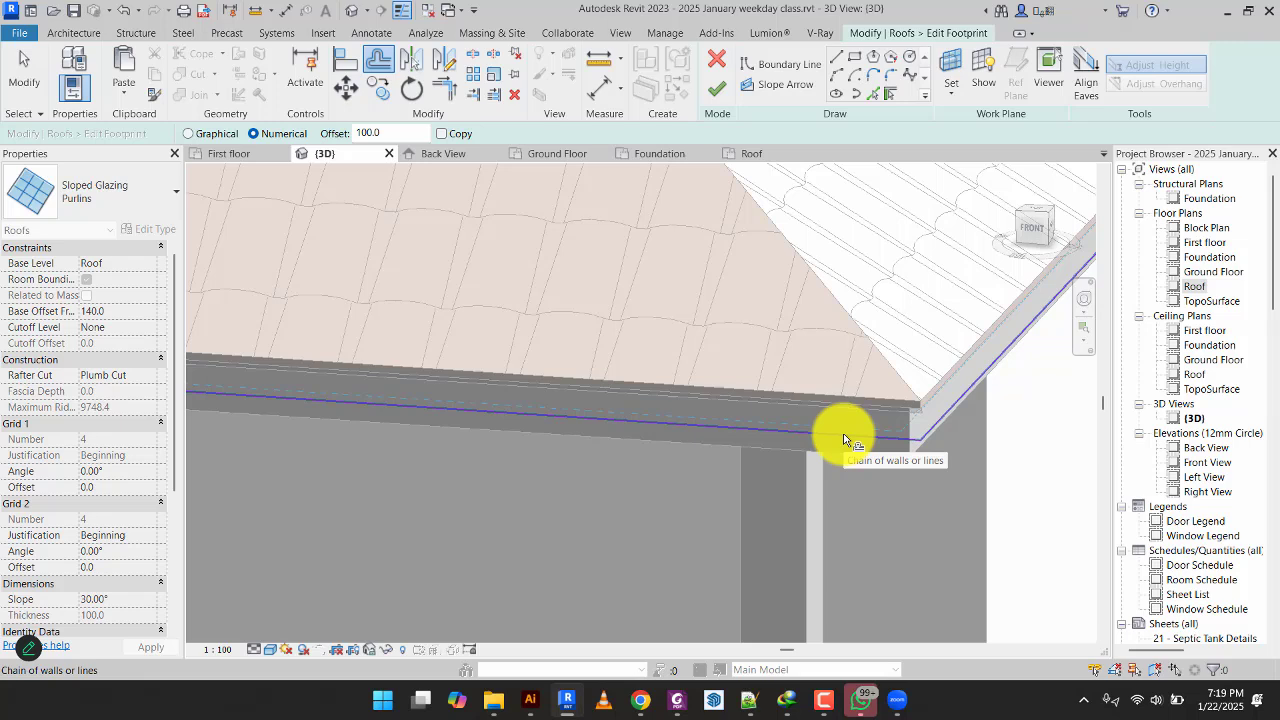
pyautogui.click(843, 437)
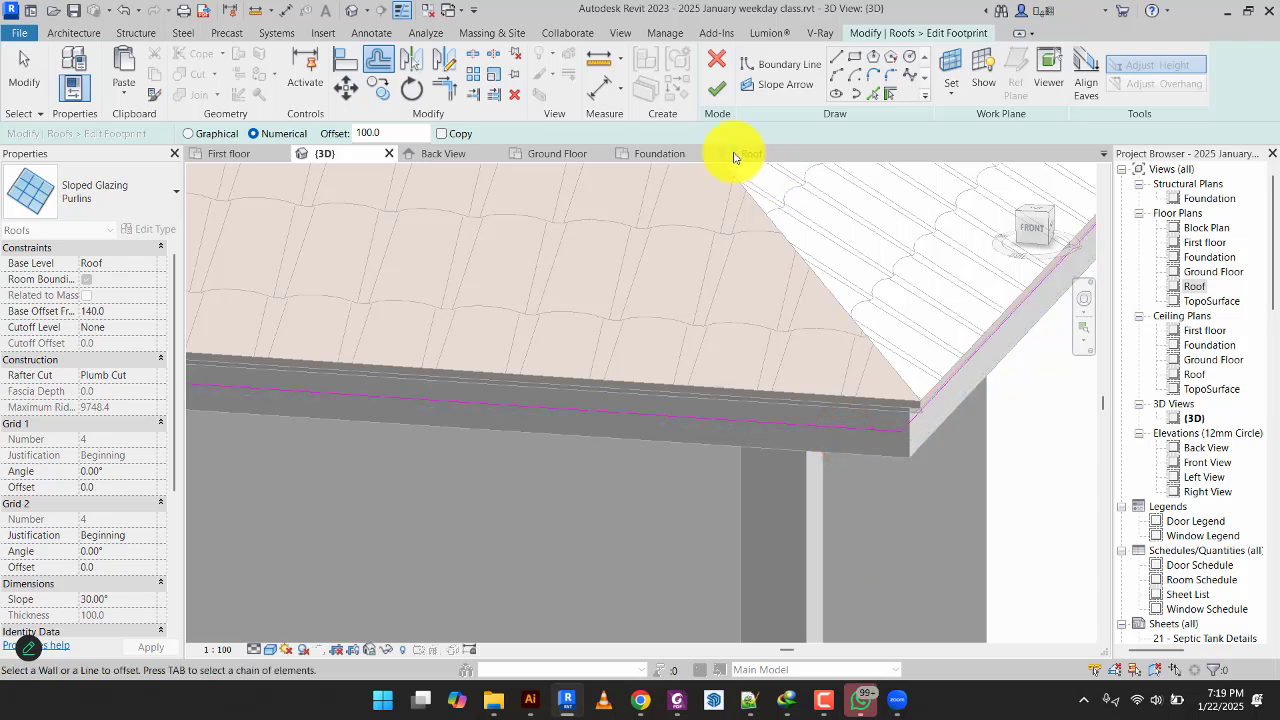
pyautogui.click(709, 95)
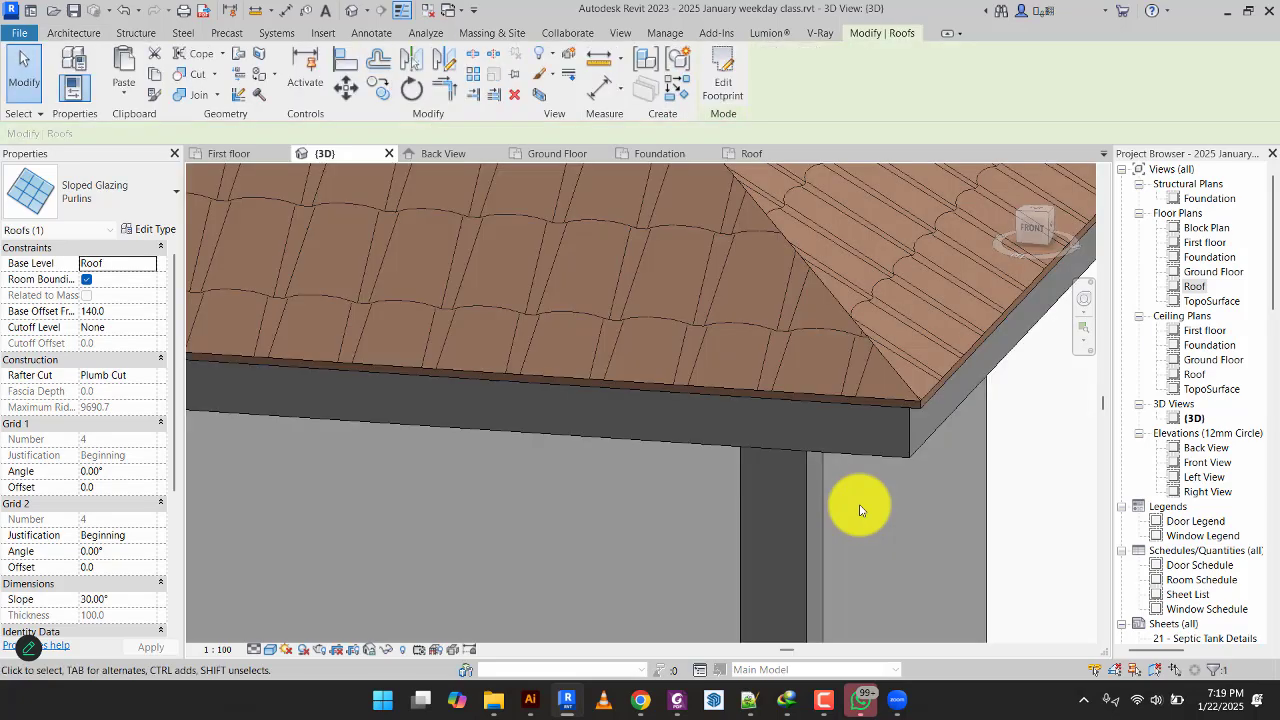
# Examine the eaves from below and the whole roof from the front to see how the framing sits behind the fascia.
pyautogui.scroll(-6, 859, 510)
pyautogui.keyDown('shift'); pyautogui.moveTo(829, 529); pyautogui.dragTo(498, 357, button='middle'); pyautogui.keyUp('shift')
pyautogui.click(689, 323)
pyautogui.scroll(6, 497, 384)
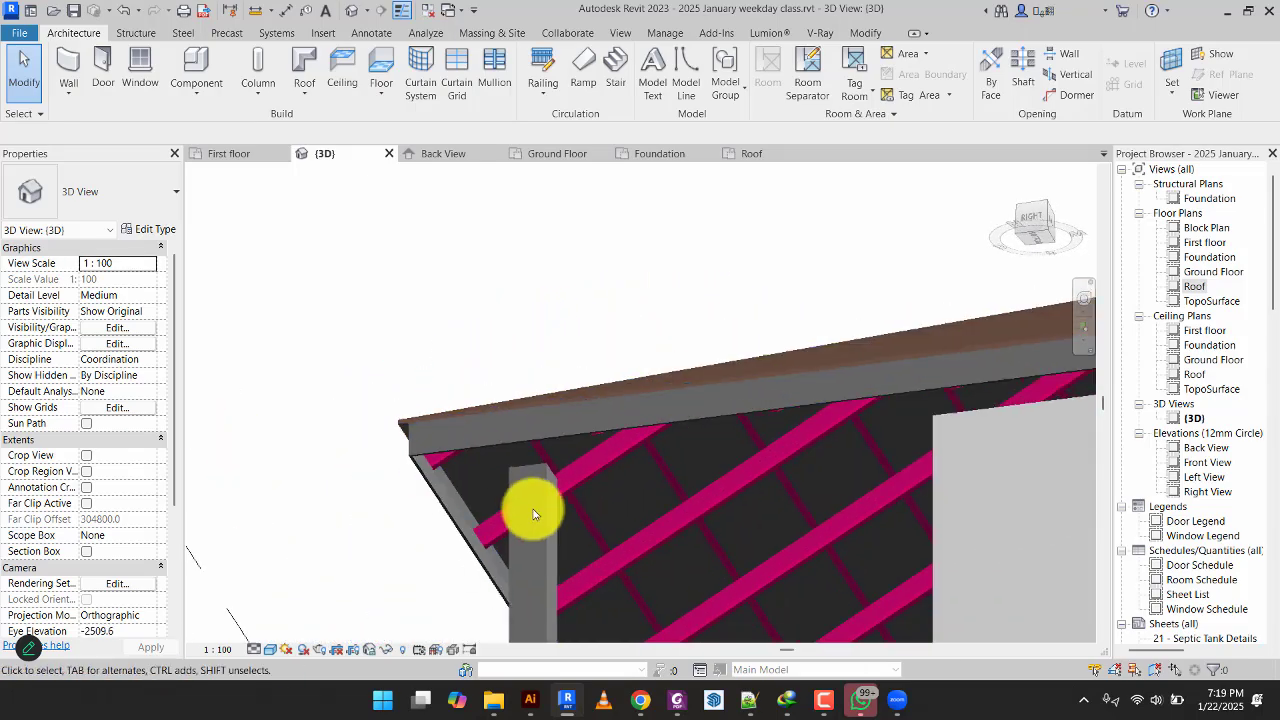
pyautogui.scroll(-4, 534, 513)
pyautogui.keyDown('shift'); pyautogui.moveTo(780, 539); pyautogui.dragTo(641, 451, button='middle'); pyautogui.keyUp('shift')
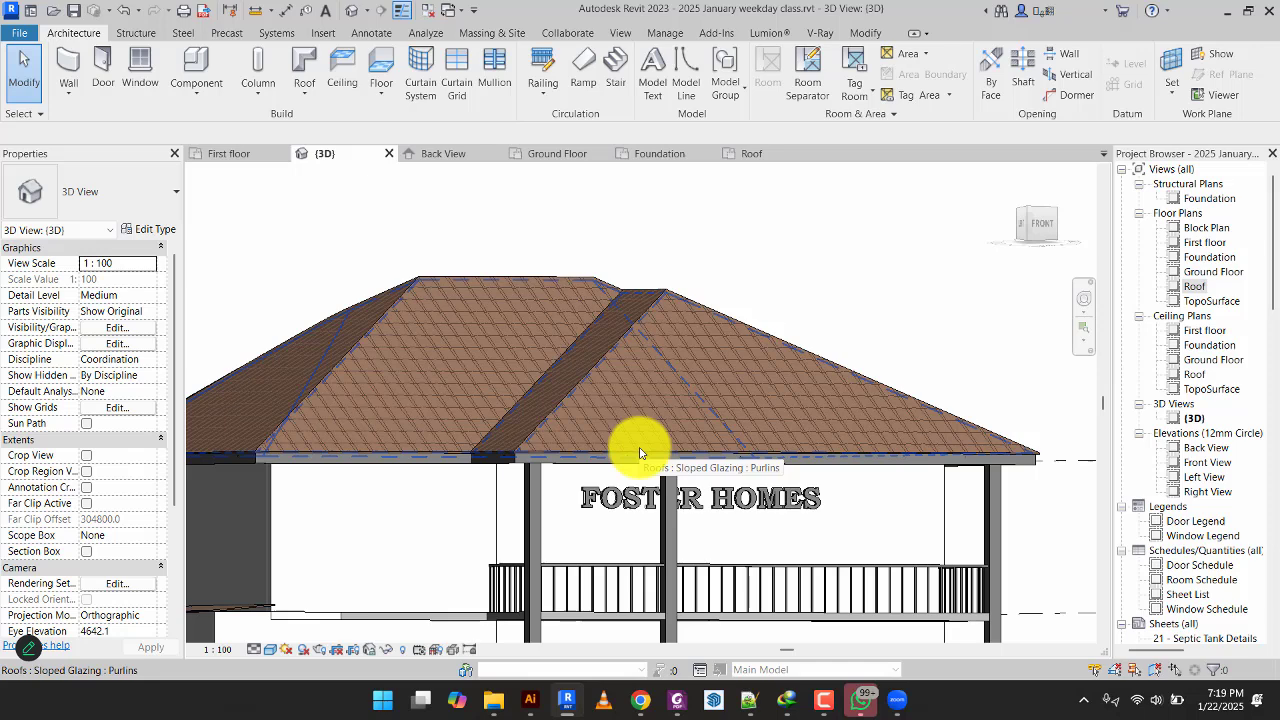
pyautogui.keyDown('shift'); pyautogui.moveTo(641, 451); pyautogui.dragTo(778, 498, button='middle'); pyautogui.keyUp('shift')
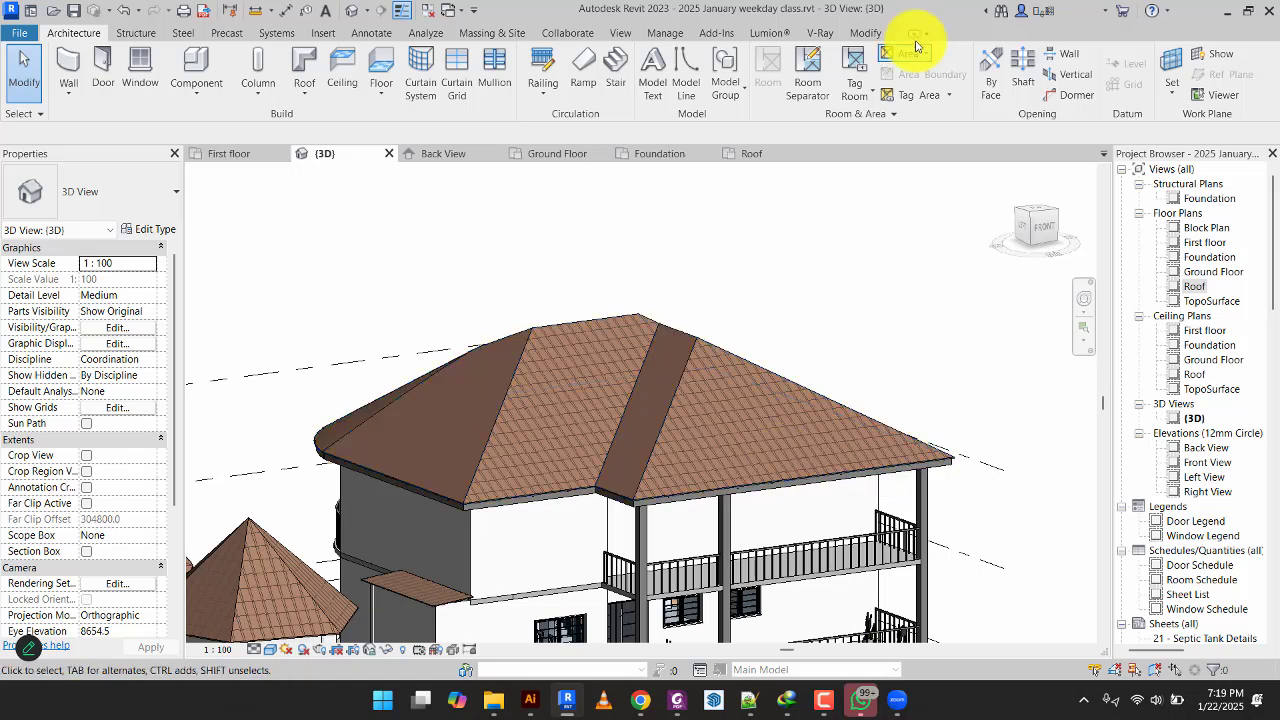
# Show the Roof floor plan and check which roof layer forms the inner and outer edges around the curved and square corners.
pyautogui.click(752, 153)
pyautogui.scroll(-5, 766, 423)
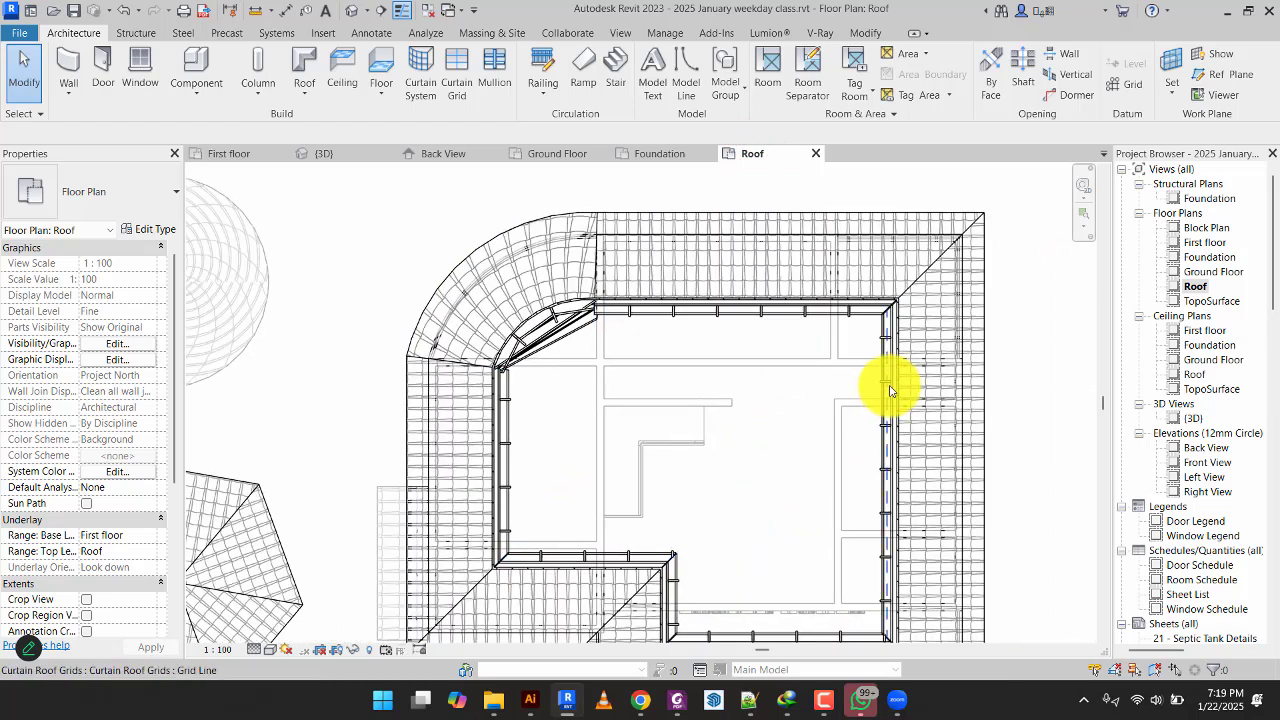
pyautogui.scroll(4, 891, 380)
pyautogui.scroll(2, 837, 323)
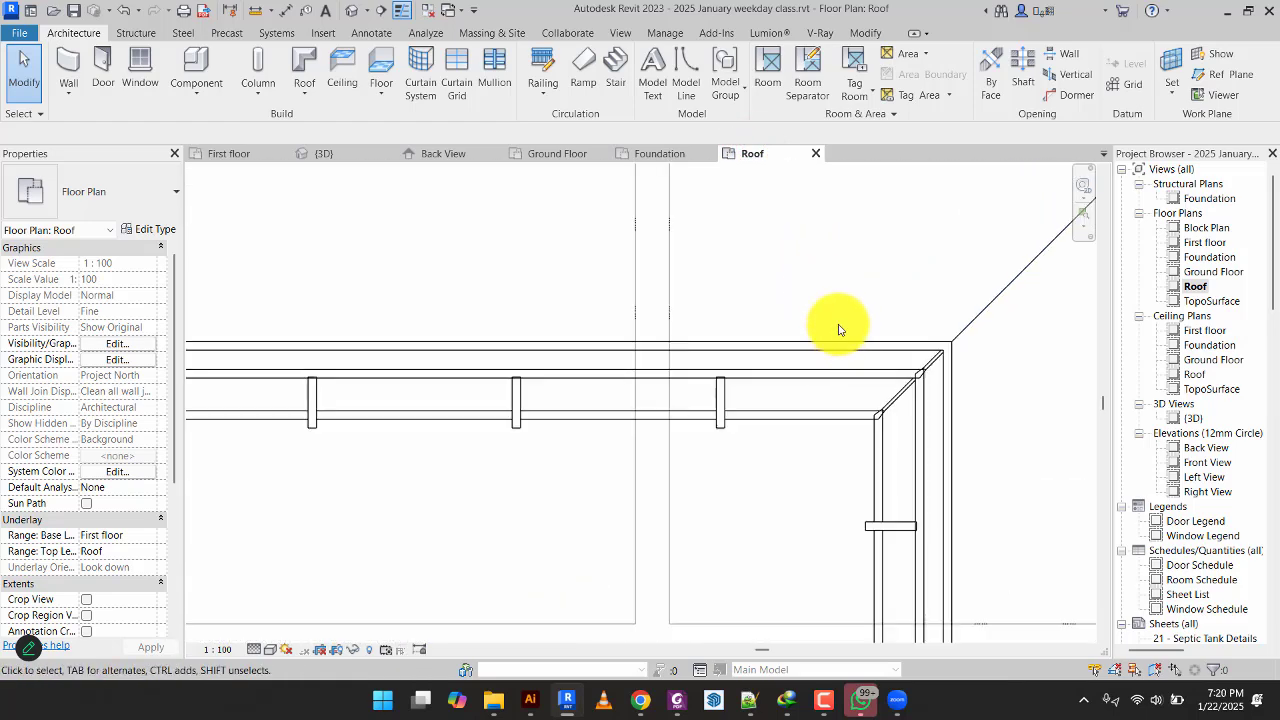
pyautogui.click(845, 350)
pyautogui.scroll(-5, 829, 429)
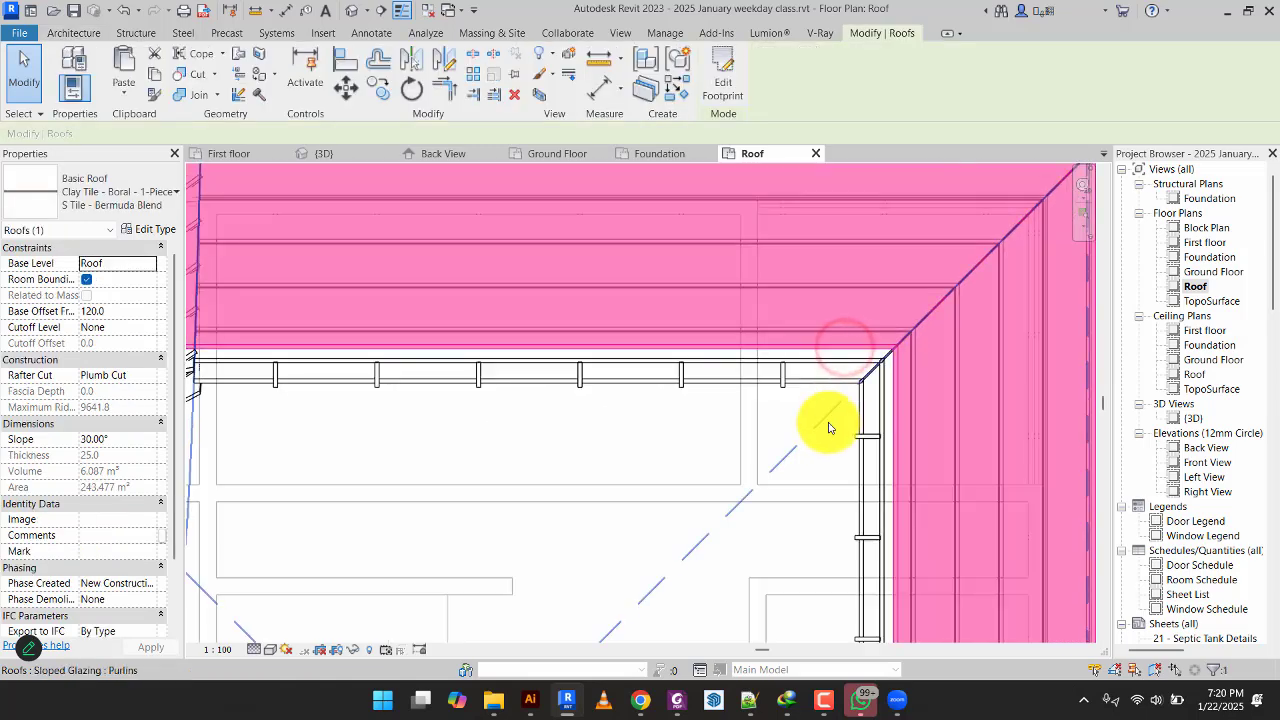
pyautogui.click(754, 297)
pyautogui.scroll(5, 720, 377)
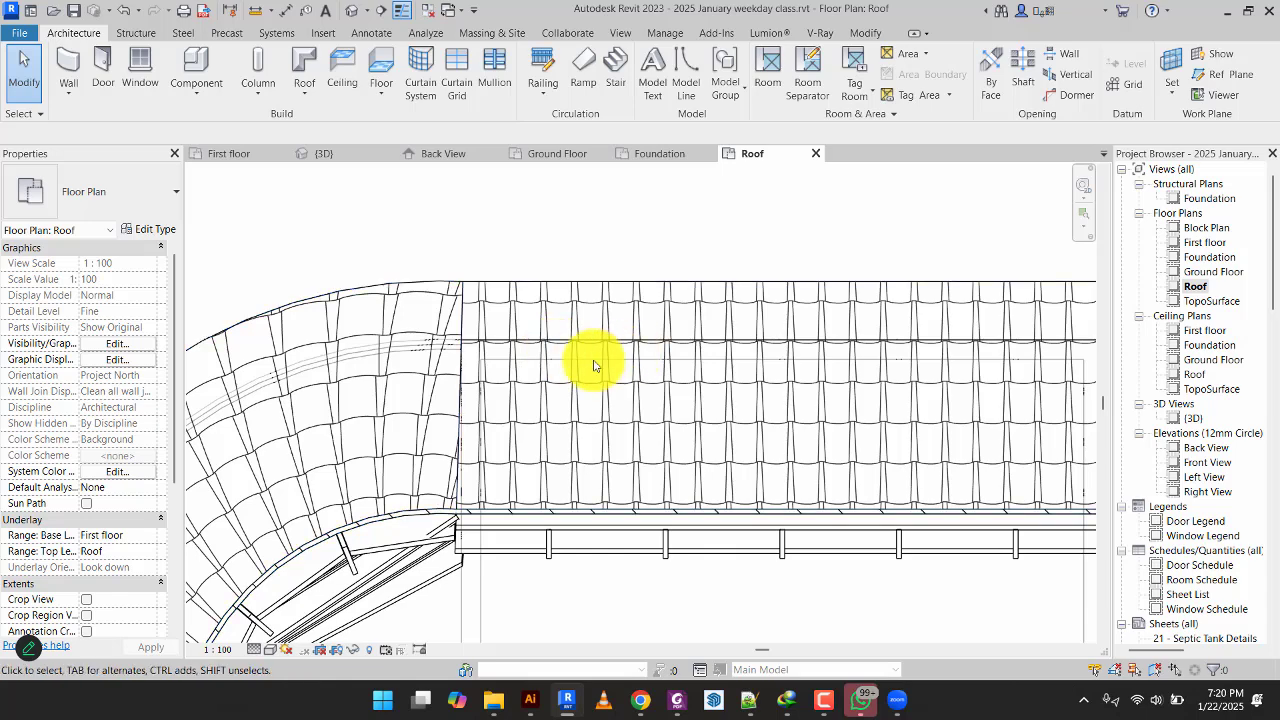
pyautogui.scroll(-3, 630, 340)
pyautogui.click(668, 316)
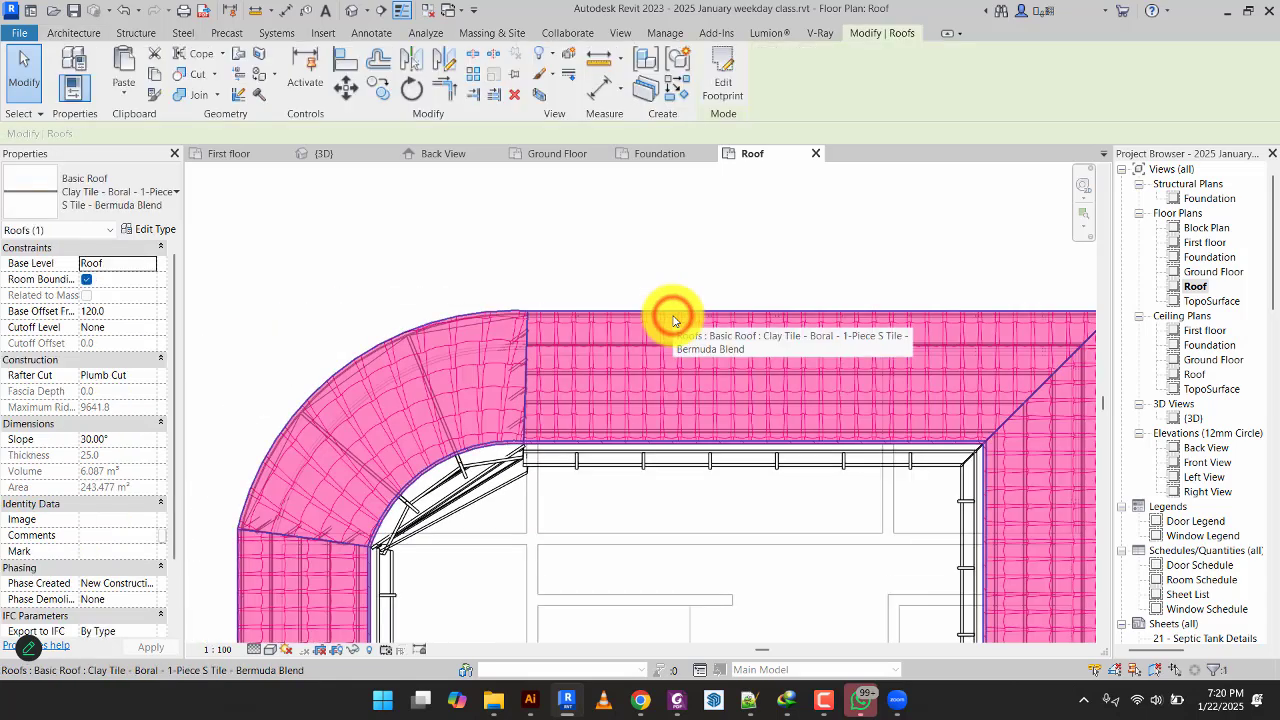
pyautogui.scroll(3, 635, 328)
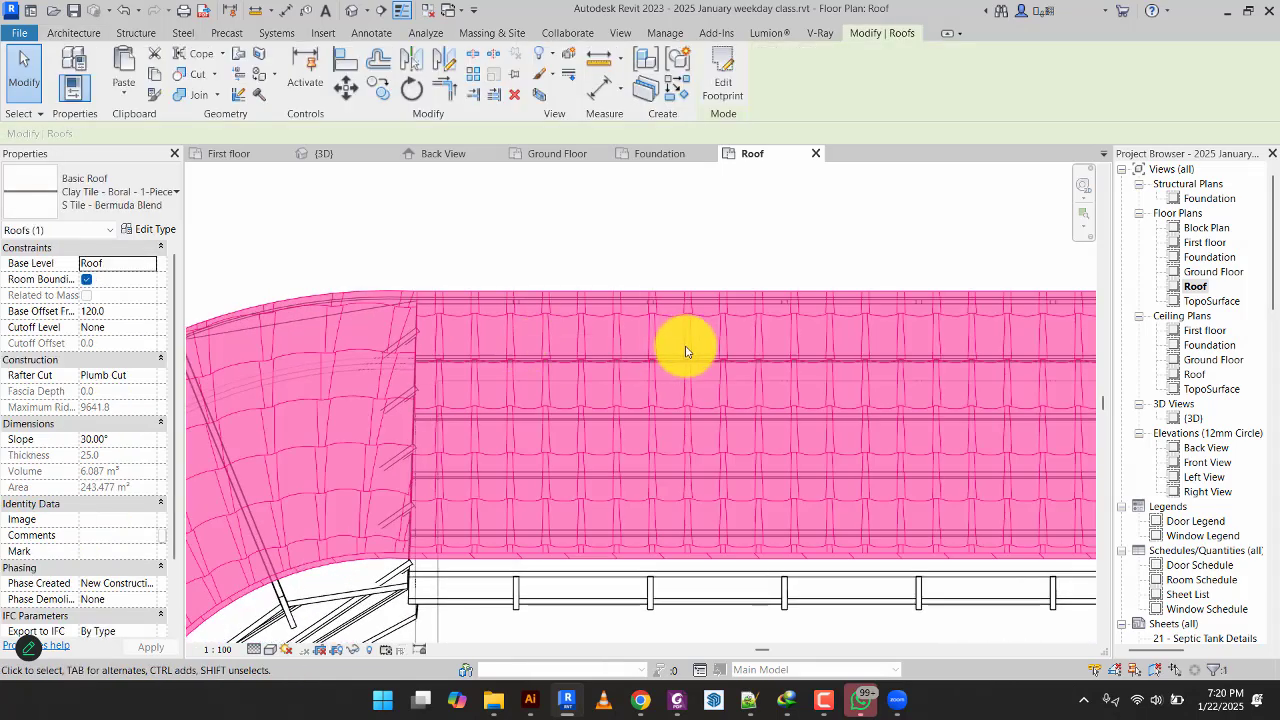
pyautogui.scroll(-5, 687, 351)
pyautogui.scroll(-1, 740, 370)
pyautogui.click(986, 387)
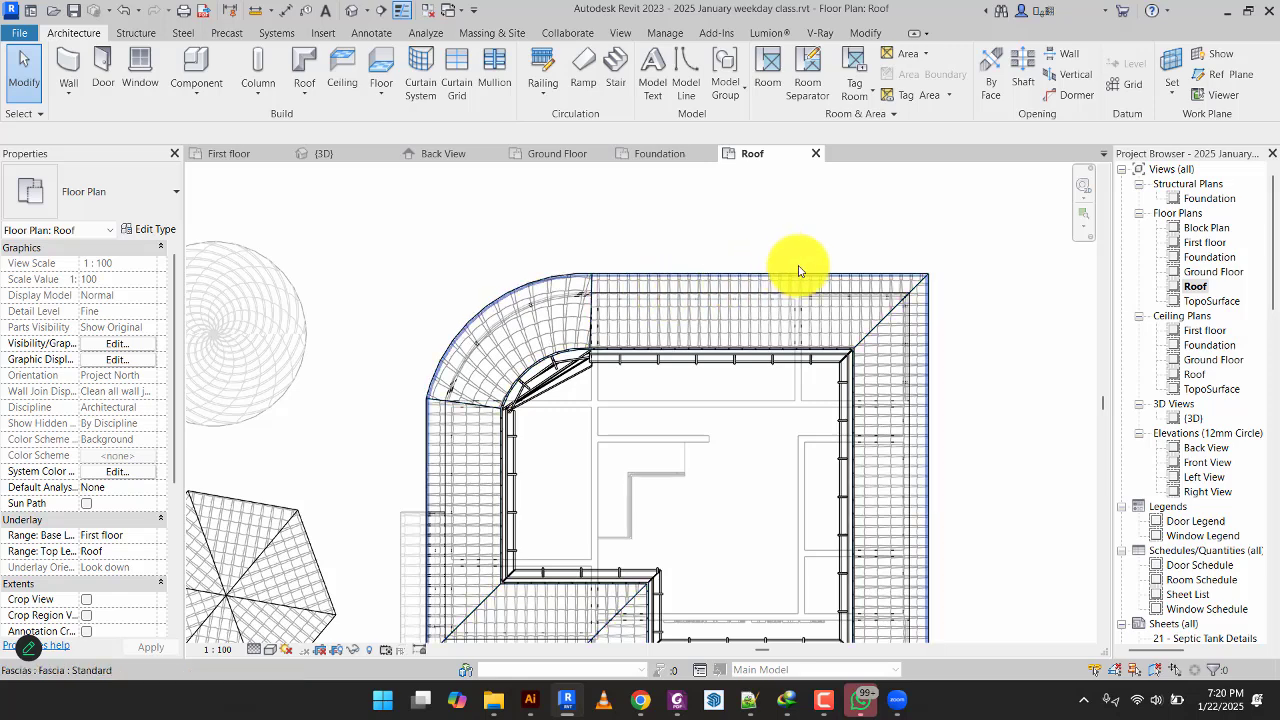
# Examine the eaves around the whole roof in plan, comparing the clay tile edge with the wall lines beneath.
pyautogui.scroll(5, 953, 312)
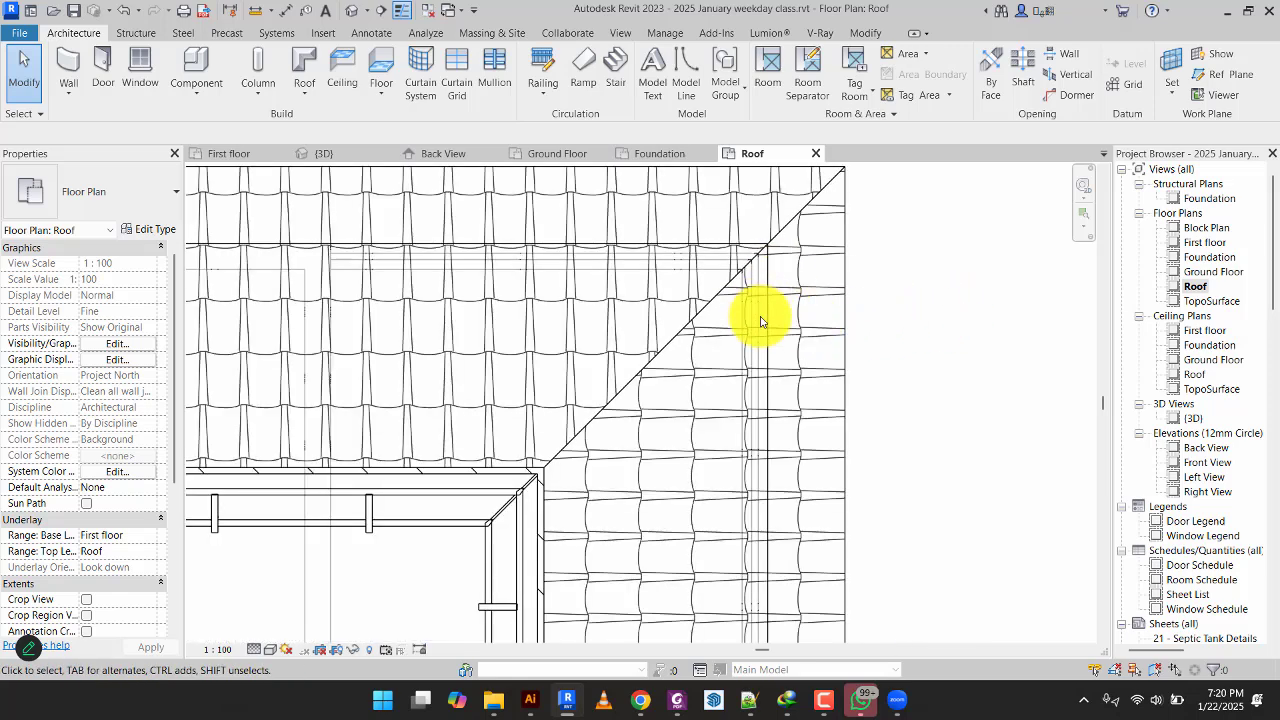
pyautogui.scroll(-2, 790, 435)
pyautogui.moveTo(794, 441); pyautogui.dragTo(799, 27, button='middle')
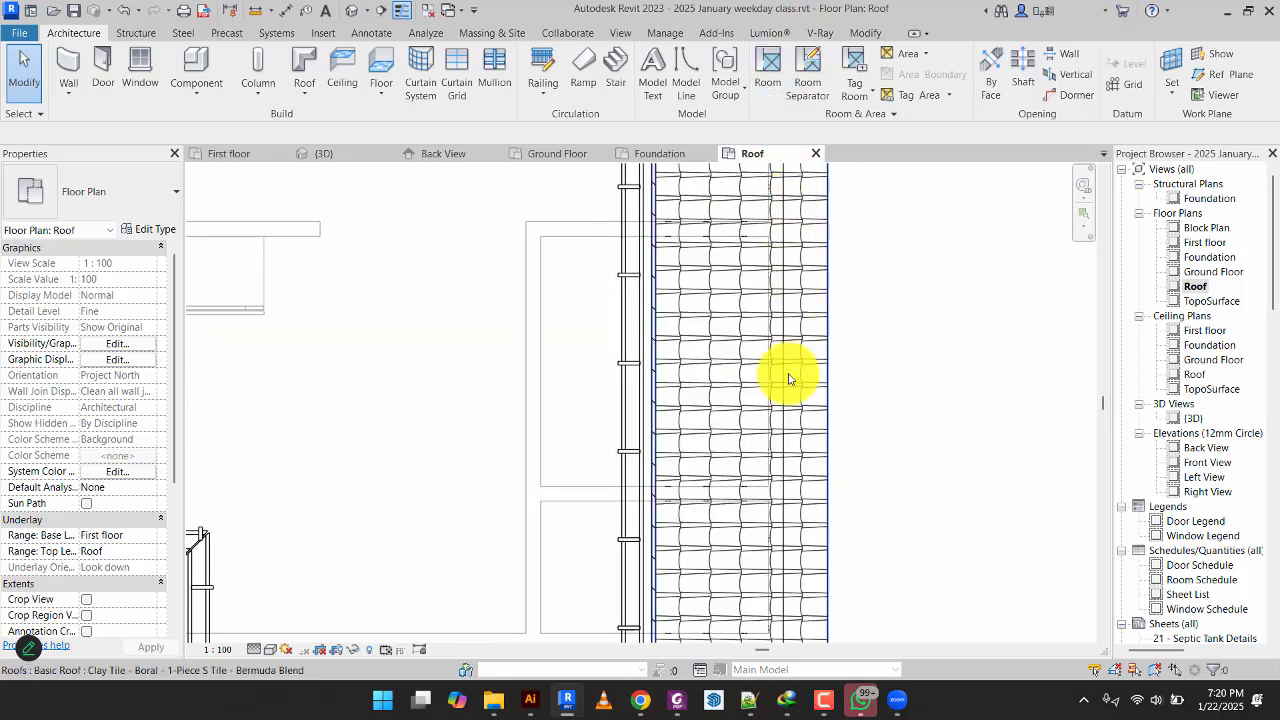
pyautogui.scroll(-3, 789, 380)
pyautogui.moveTo(803, 403); pyautogui.dragTo(814, 155, button='middle')
pyautogui.scroll(2, 792, 348)
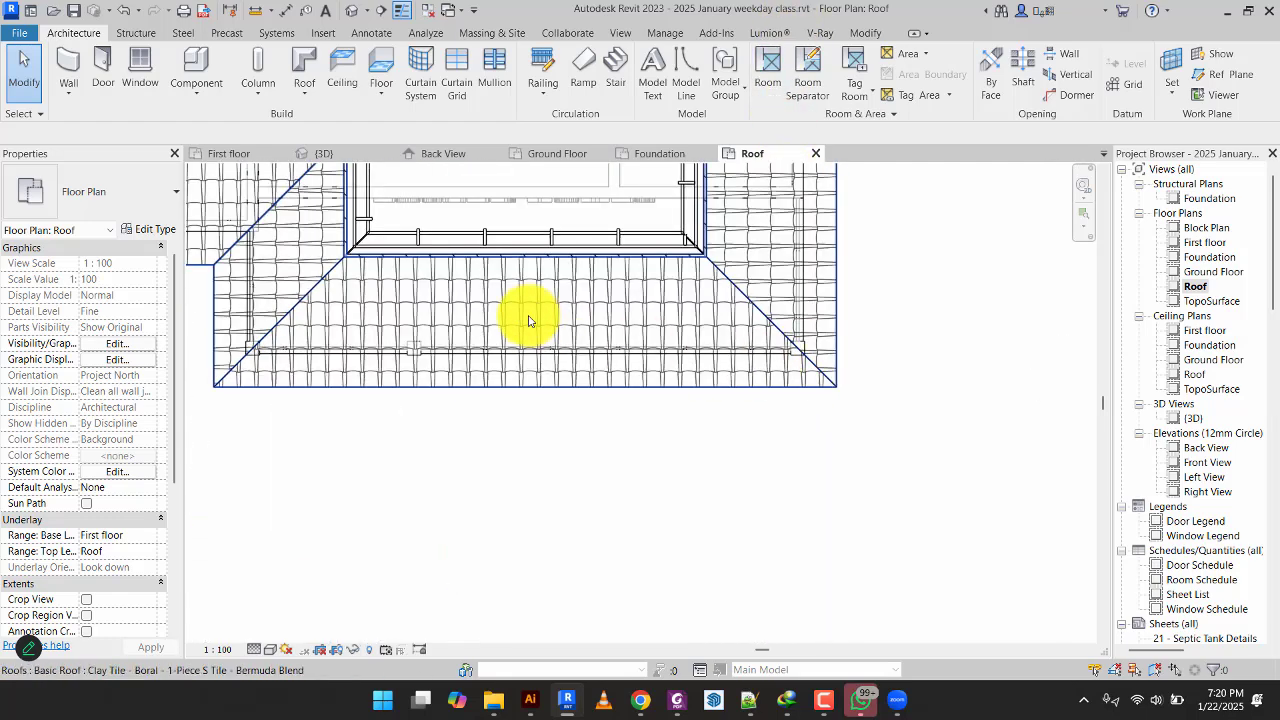
pyautogui.moveTo(774, 426); pyautogui.dragTo(958, 524, button='middle')
pyautogui.moveTo(366, 326); pyautogui.dragTo(646, 394, button='middle')
pyautogui.scroll(3, 466, 404)
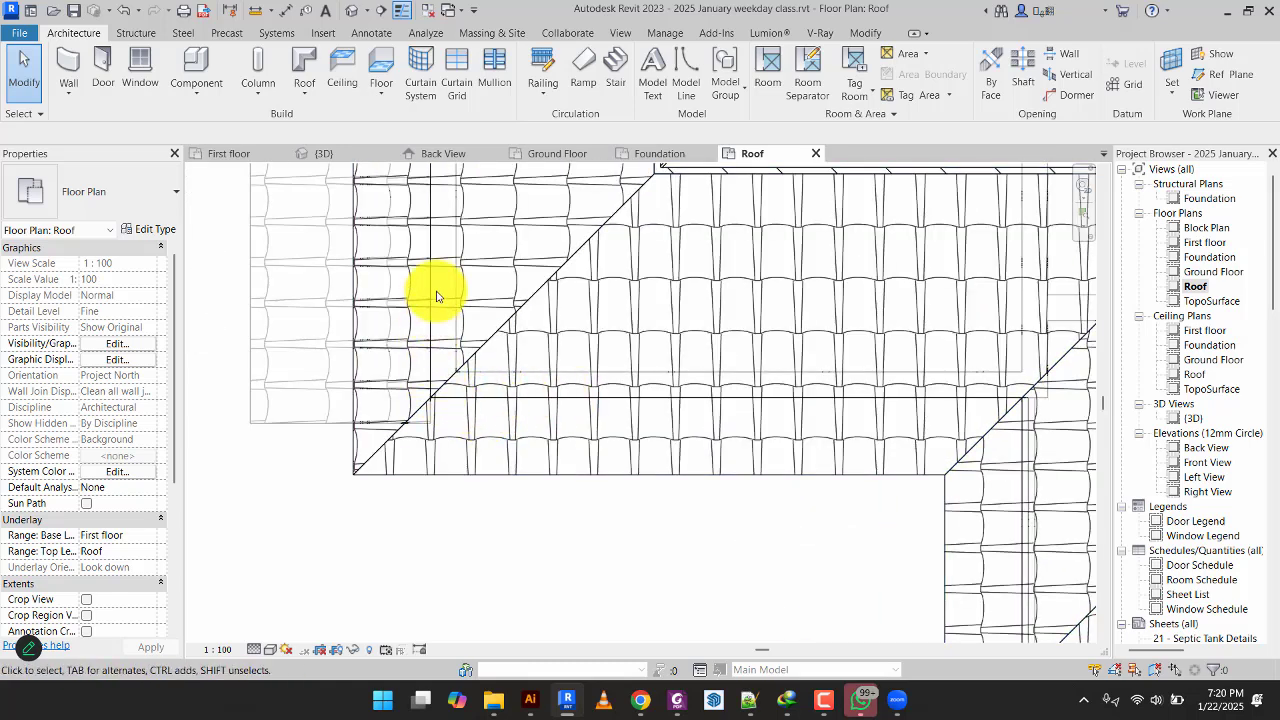
pyautogui.scroll(-3, 436, 296)
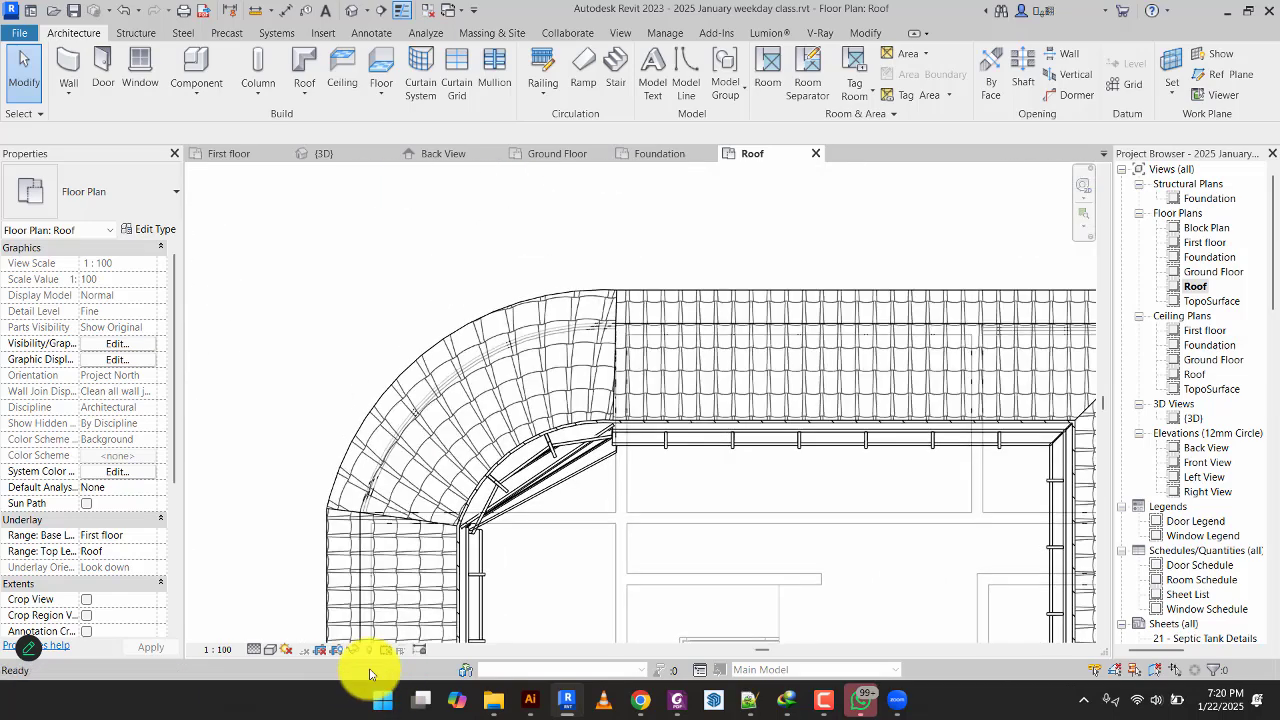
pyautogui.scroll(4, 389, 586)
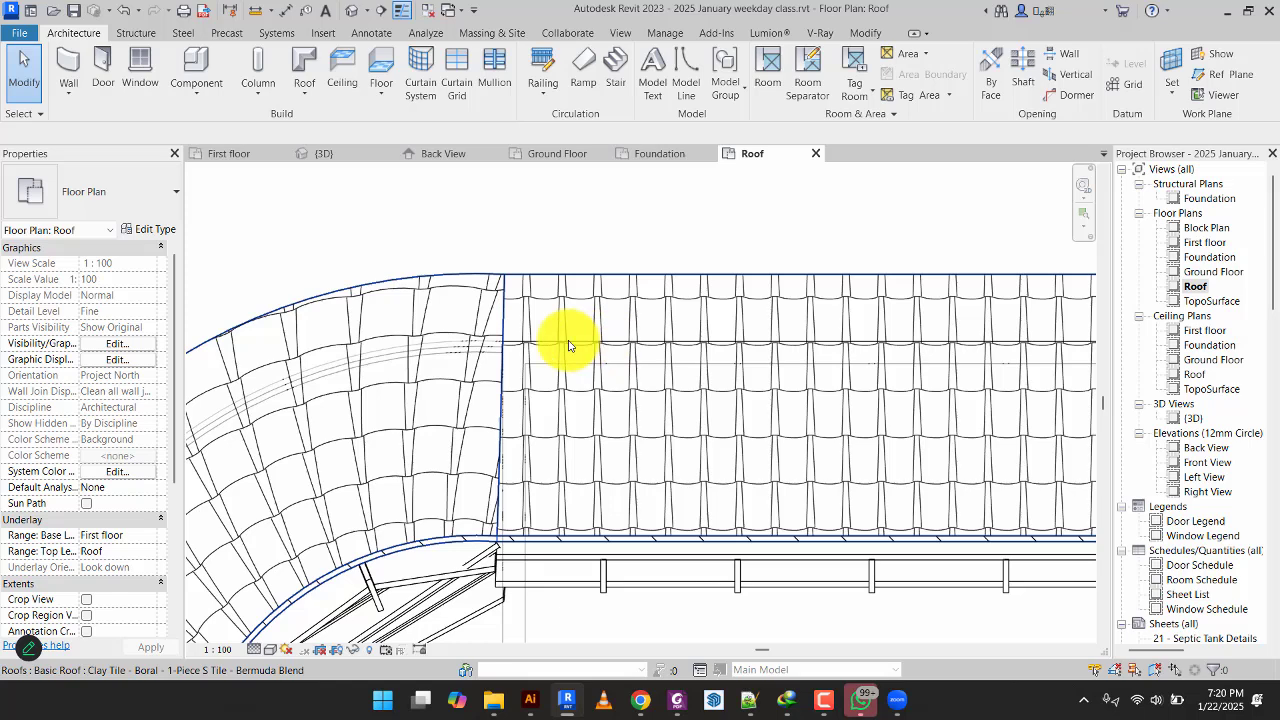
pyautogui.scroll(2, 568, 345)
pyautogui.scroll(2, 572, 340)
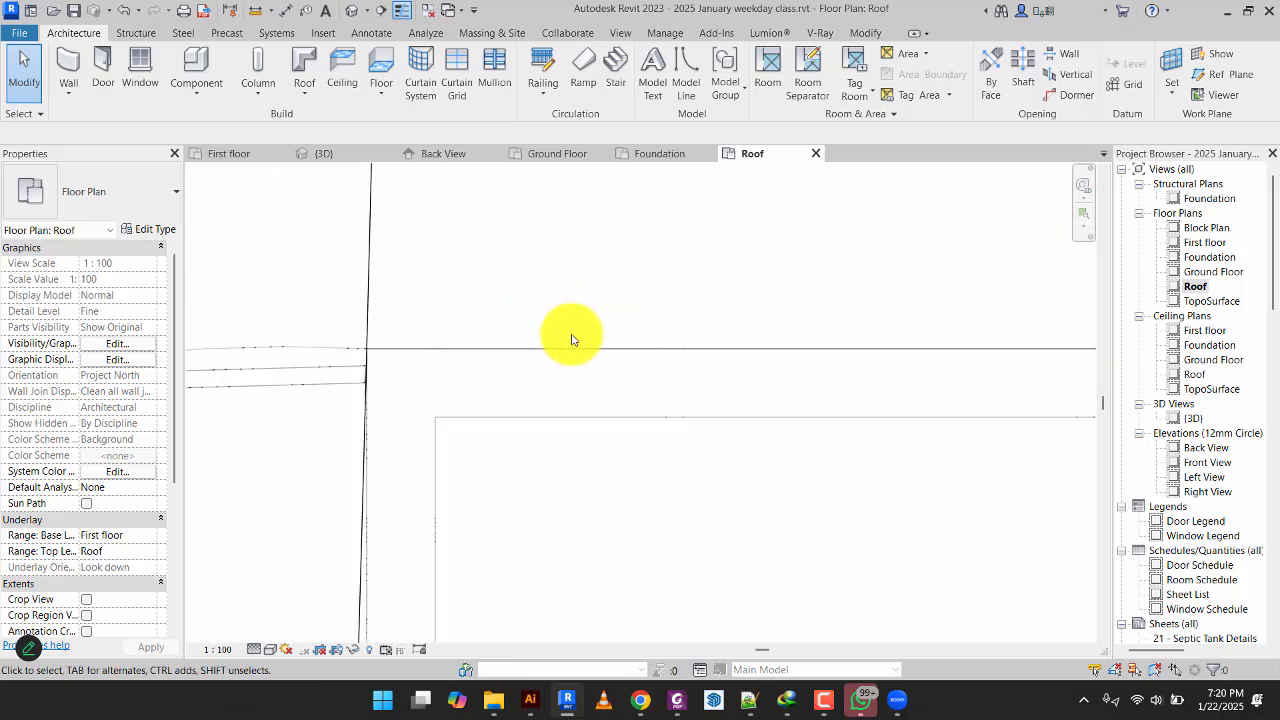
pyautogui.scroll(-2, 571, 340)
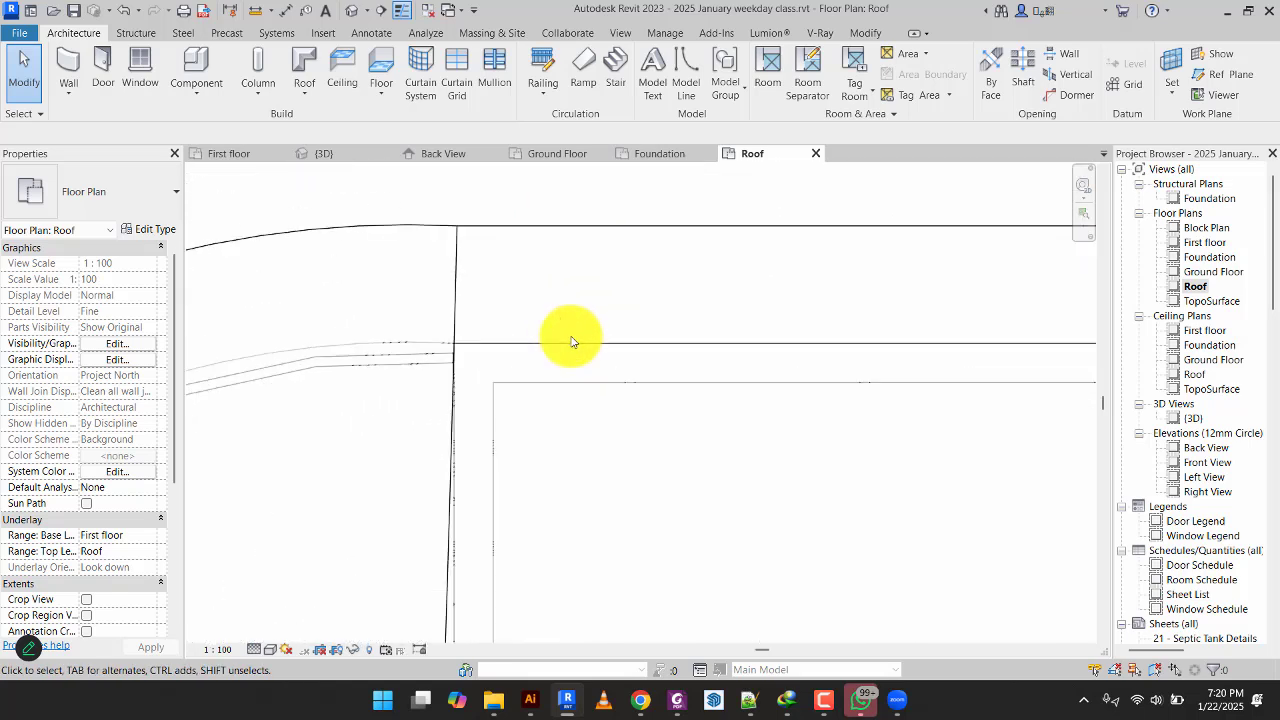
pyautogui.scroll(-1, 571, 341)
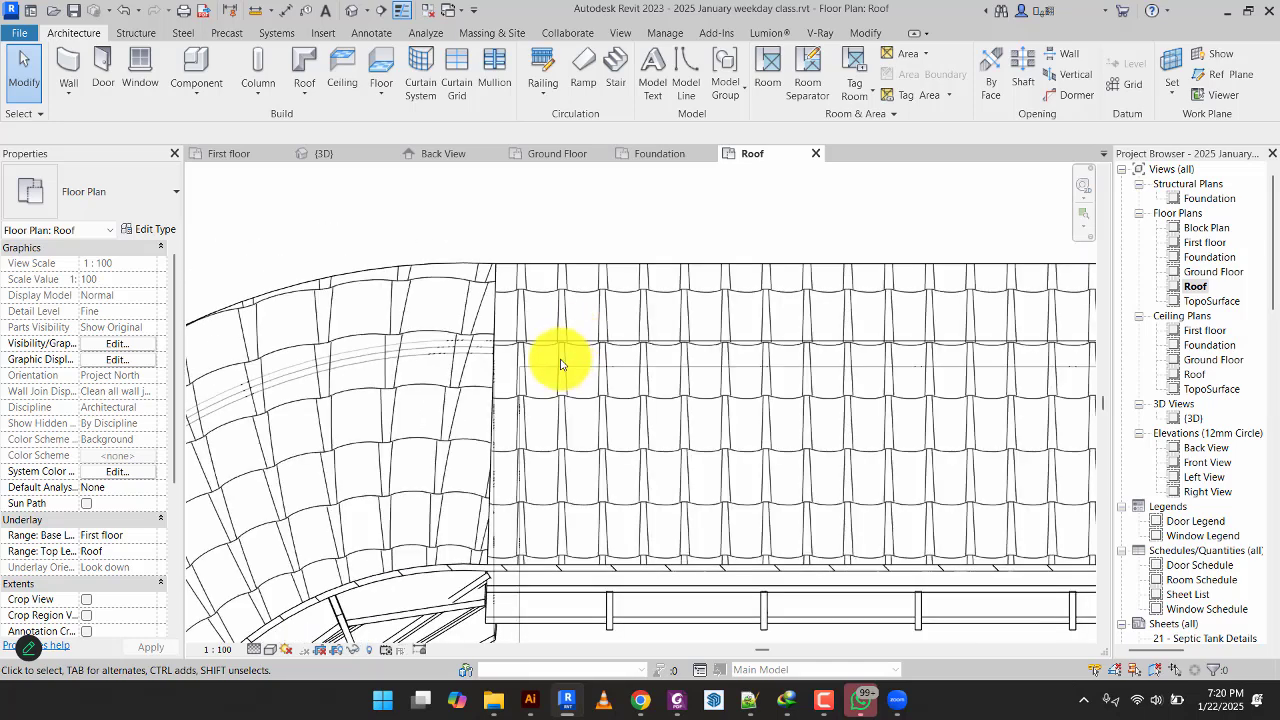
pyautogui.scroll(-1, 561, 364)
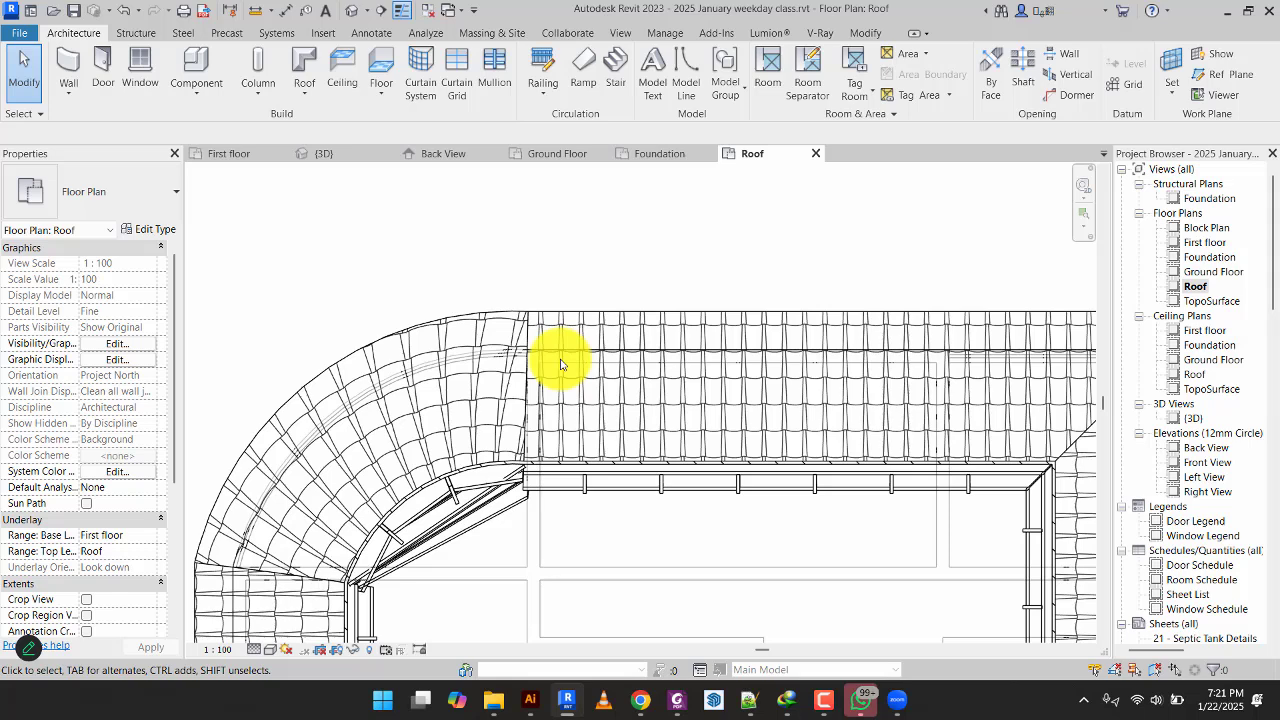
# Hide the clay tile roof element in the Roof floor plan.
pyautogui.click(597, 306)
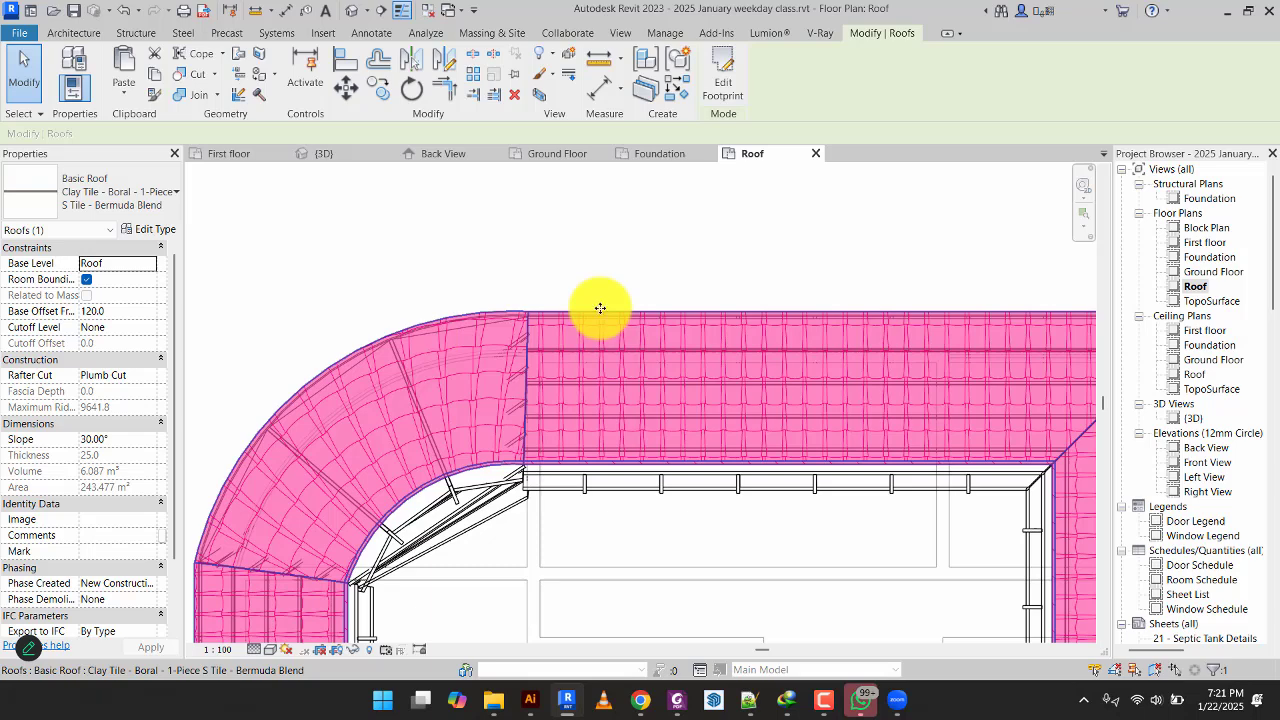
pyautogui.click(651, 266)
pyautogui.click(636, 306)
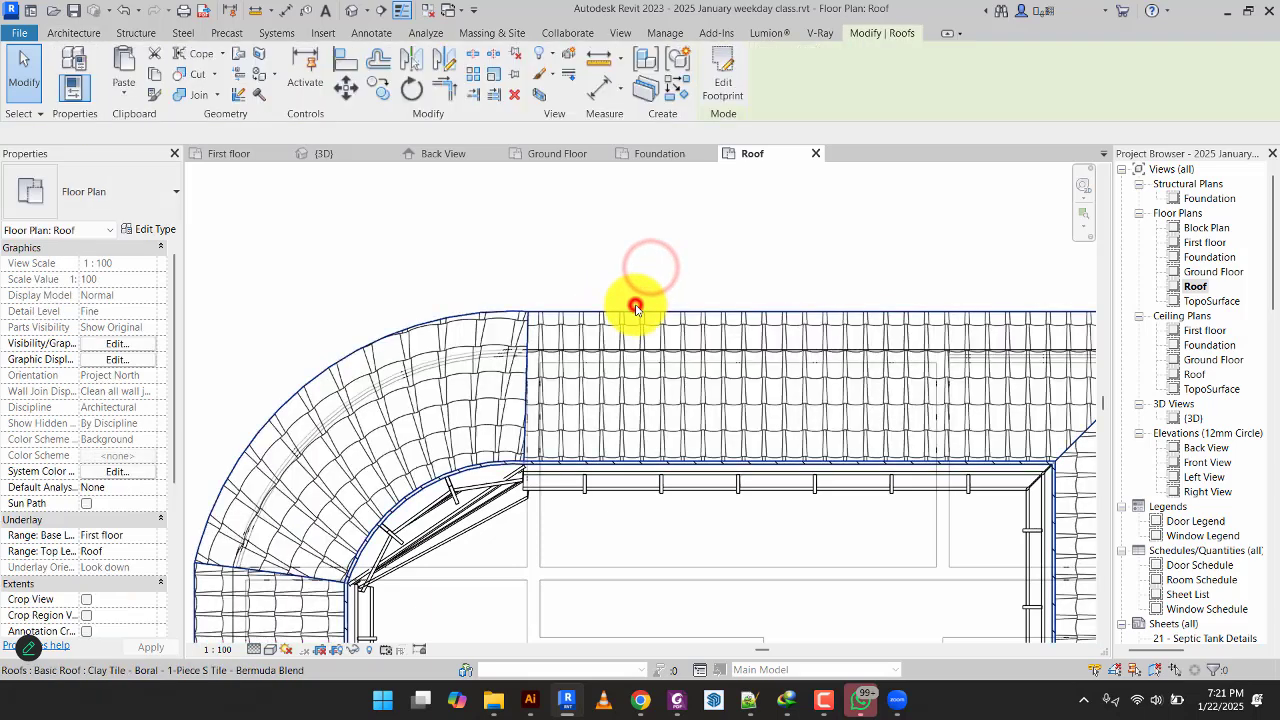
pyautogui.rightClick(636, 305)
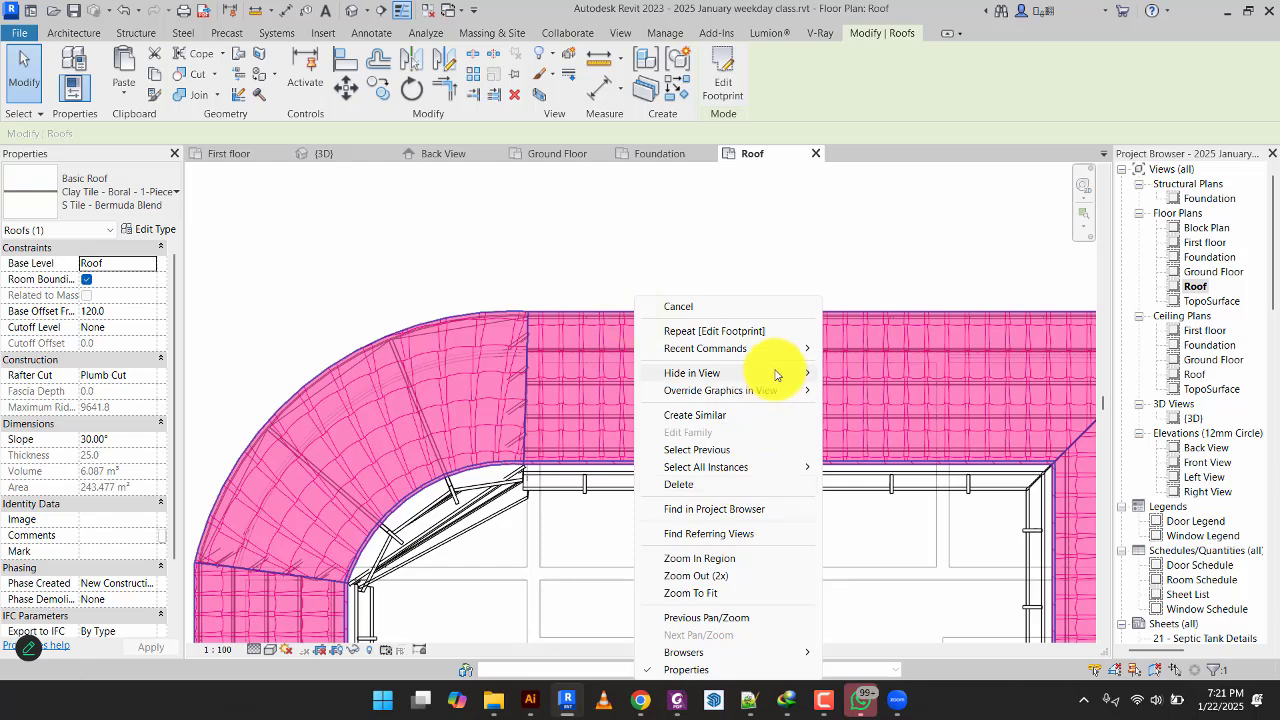
pyautogui.moveTo(778, 373)
pyautogui.click(856, 370)
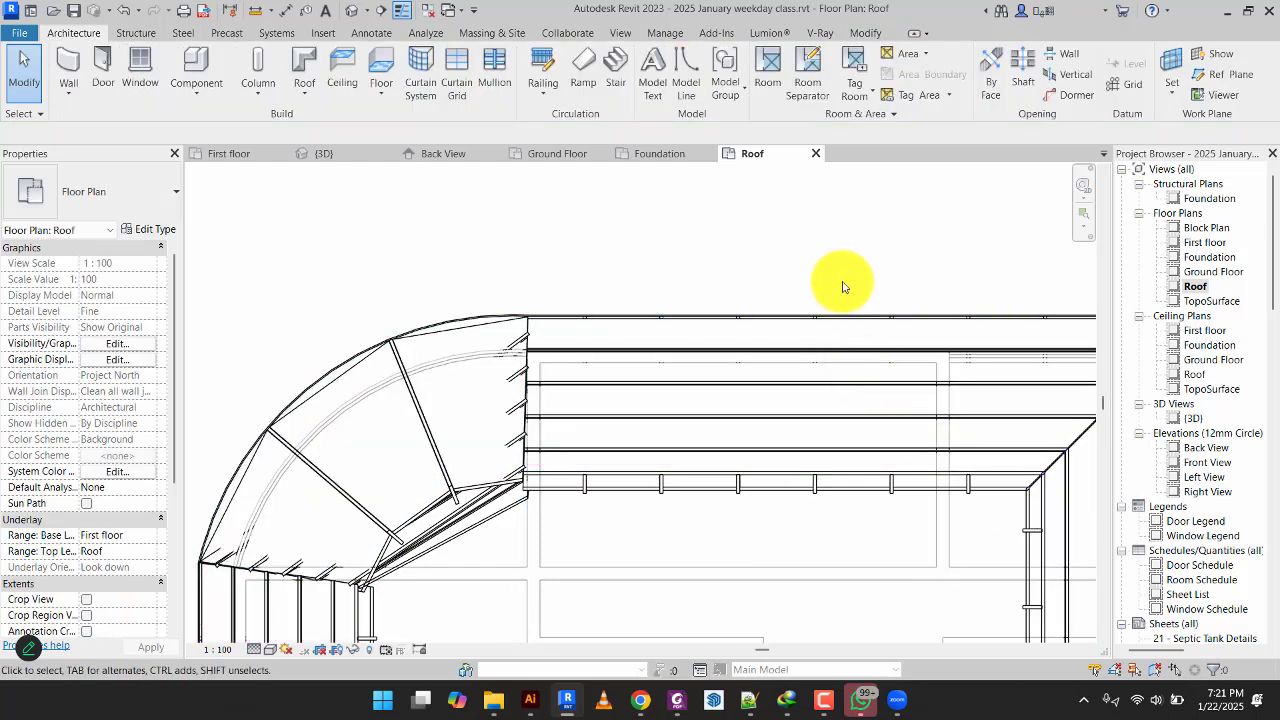
# Examine the exposed purlins and rafters along the straight eaves and the curved corner in plan.
pyautogui.scroll(-3, 842, 287)
pyautogui.scroll(3, 906, 289)
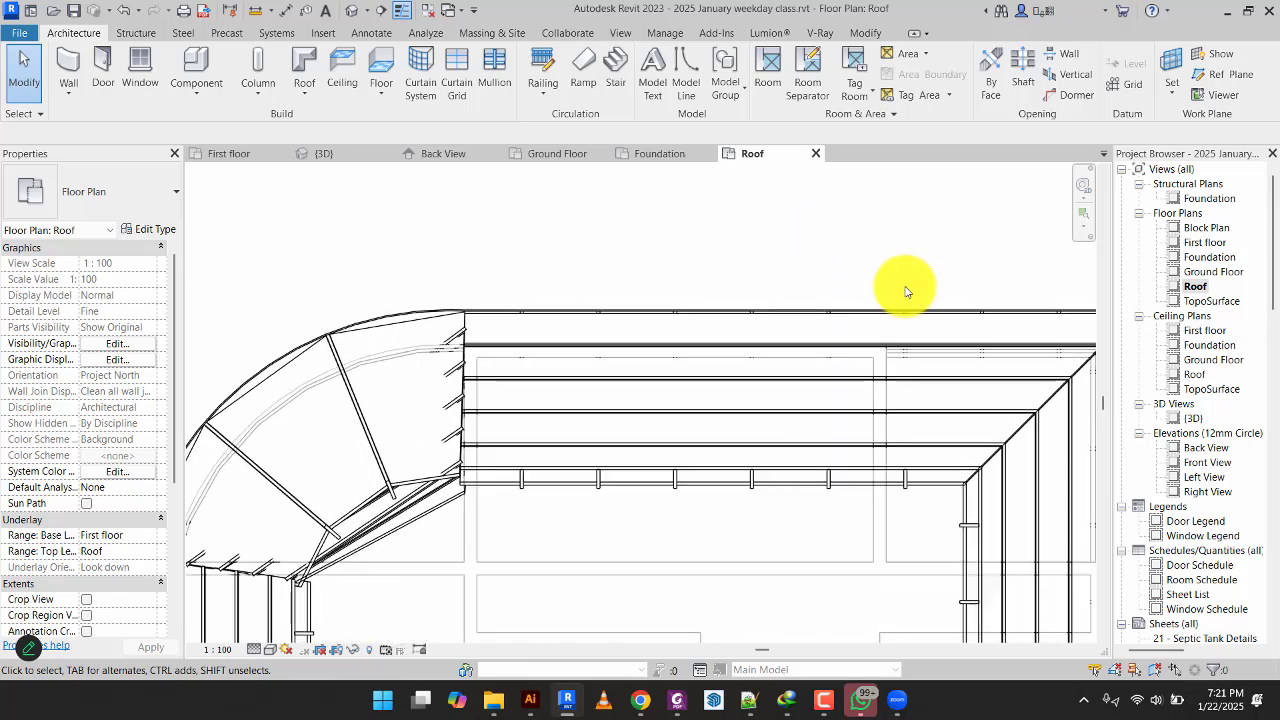
pyautogui.scroll(4, 660, 360)
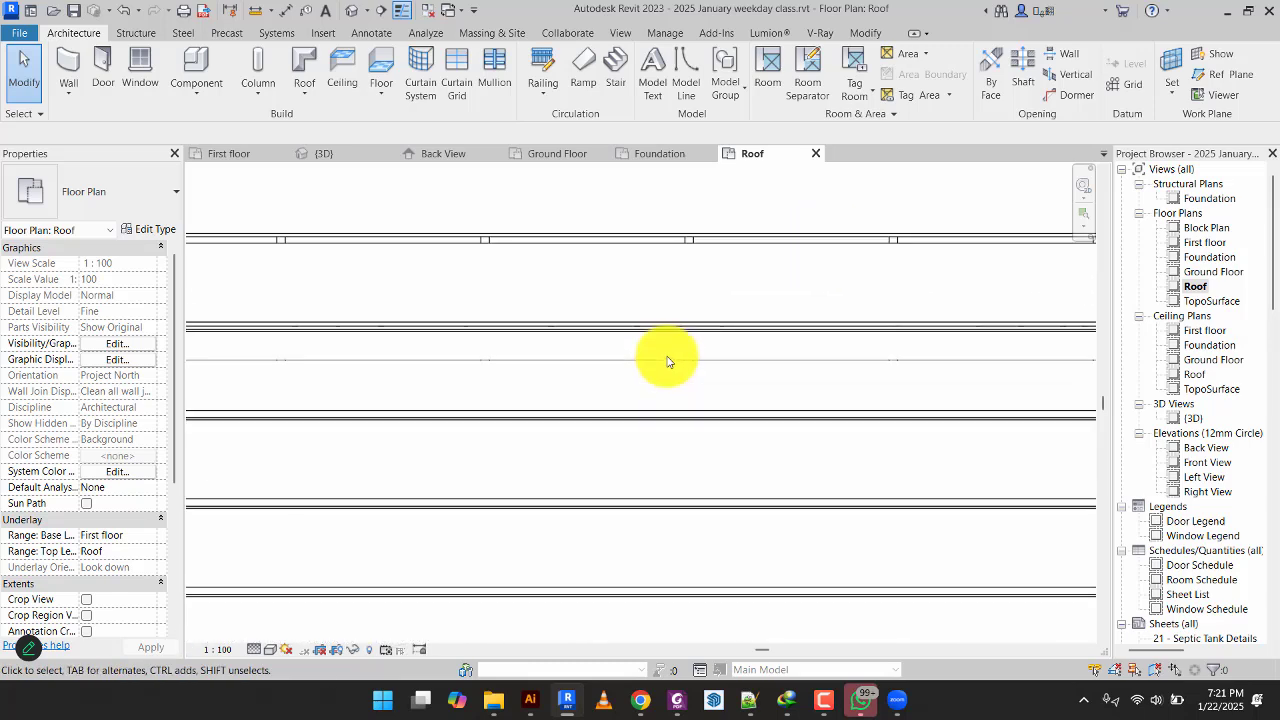
pyautogui.scroll(-2, 655, 365)
pyautogui.scroll(2, 425, 379)
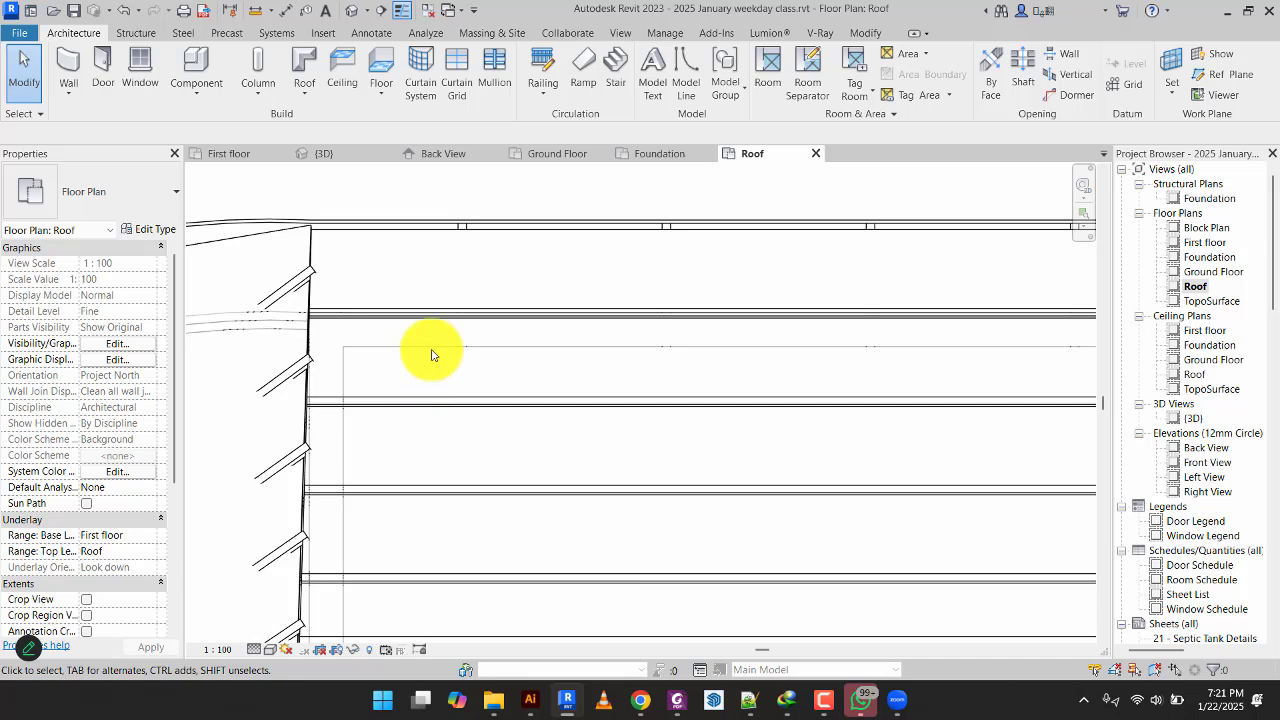
pyautogui.scroll(-4, 466, 344)
pyautogui.moveTo(777, 376); pyautogui.dragTo(709, 300, button='middle')
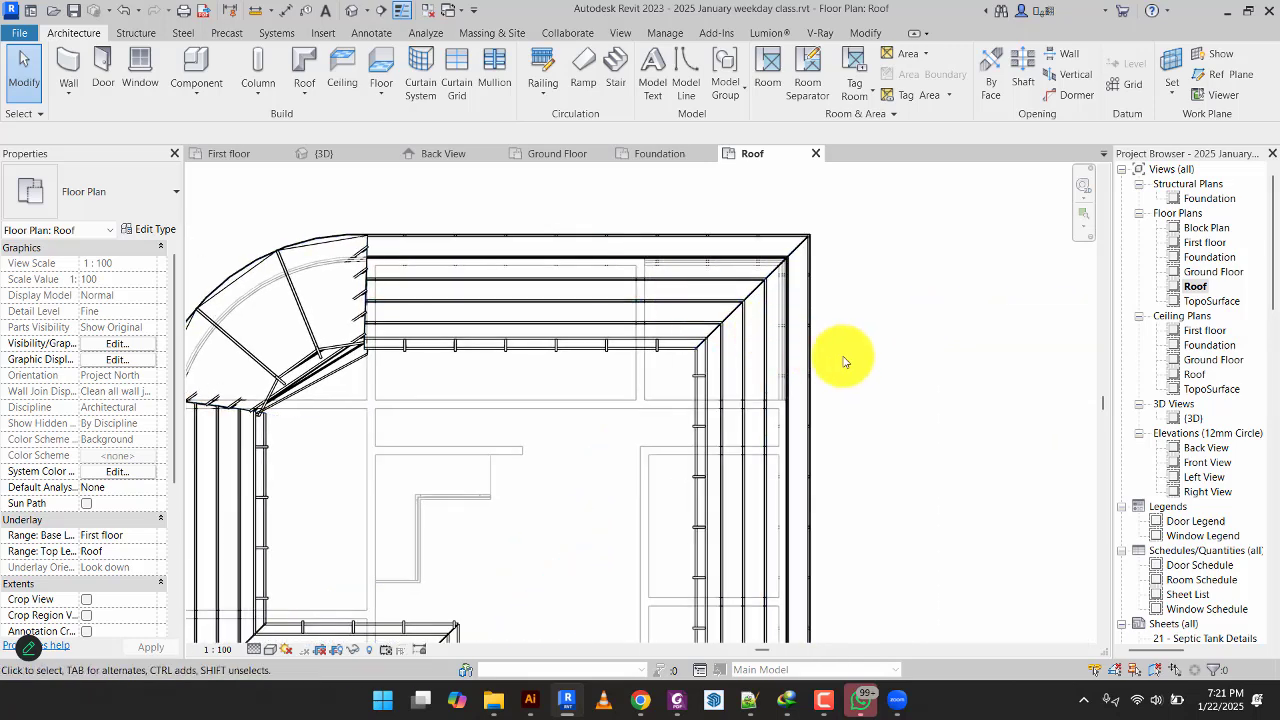
pyautogui.moveTo(829, 393); pyautogui.dragTo(846, 286, button='middle')
pyautogui.scroll(4, 857, 424)
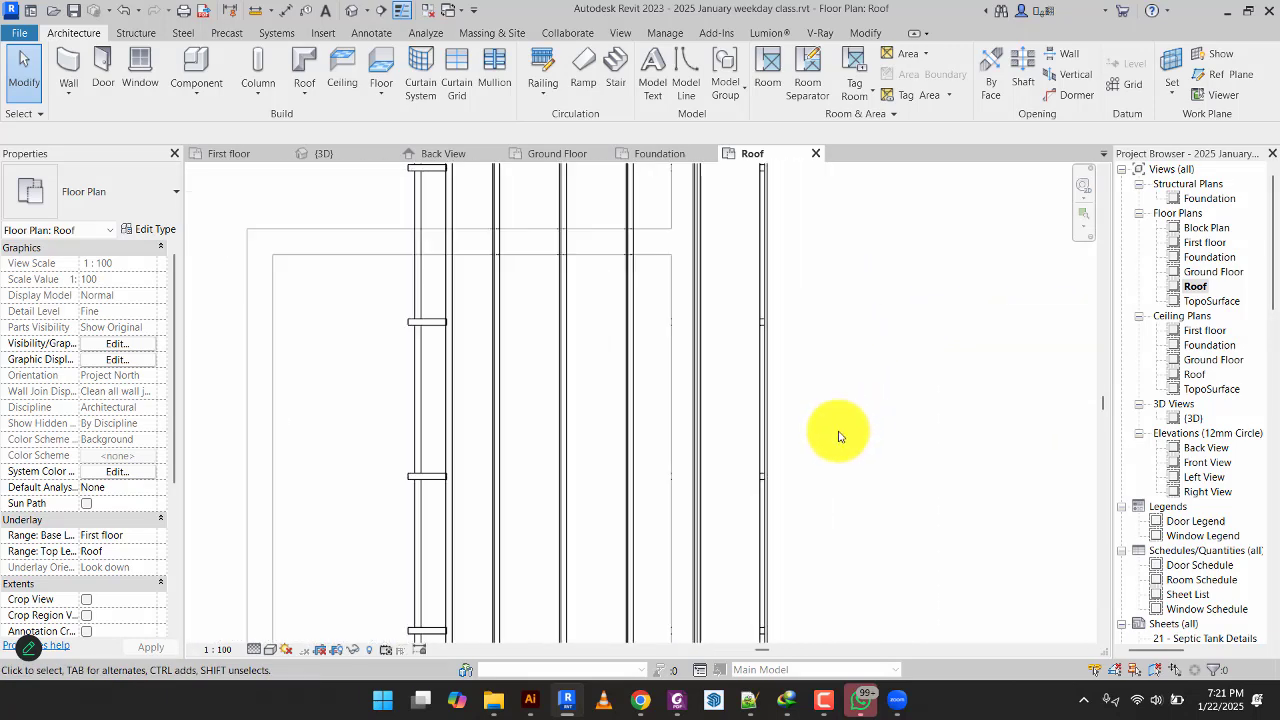
# Examine the fascia along the straight eaves and the square corner in plan, checking its position against the purlins and rafter ends.
pyautogui.scroll(-3, 838, 434)
pyautogui.moveTo(826, 423); pyautogui.dragTo(860, 282, button='middle')
pyautogui.scroll(5, 860, 474)
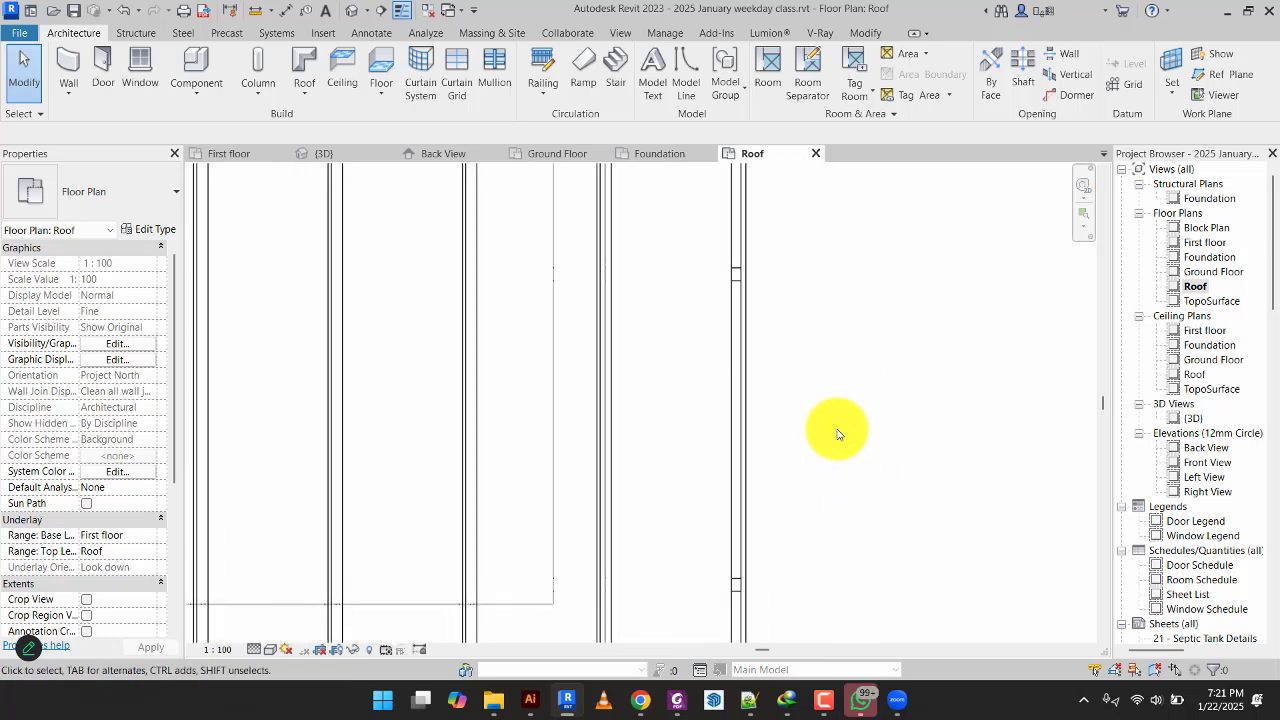
pyautogui.scroll(2, 745, 440)
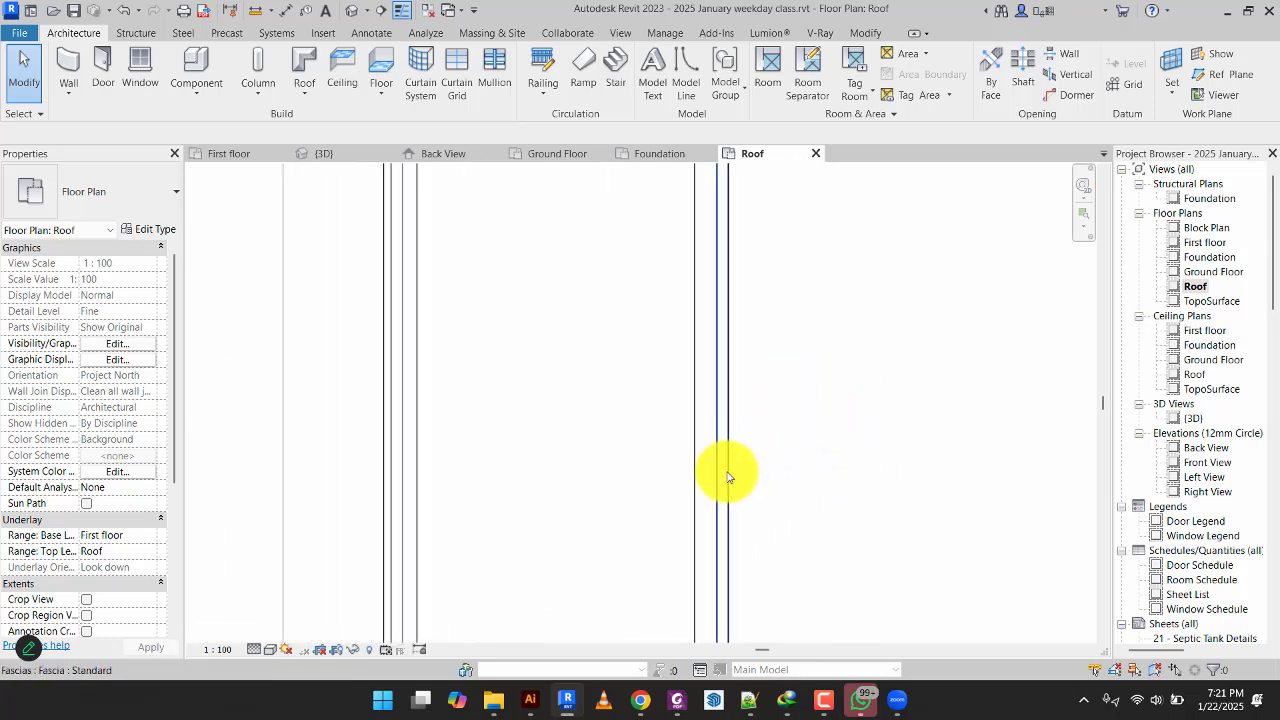
pyautogui.click(727, 475)
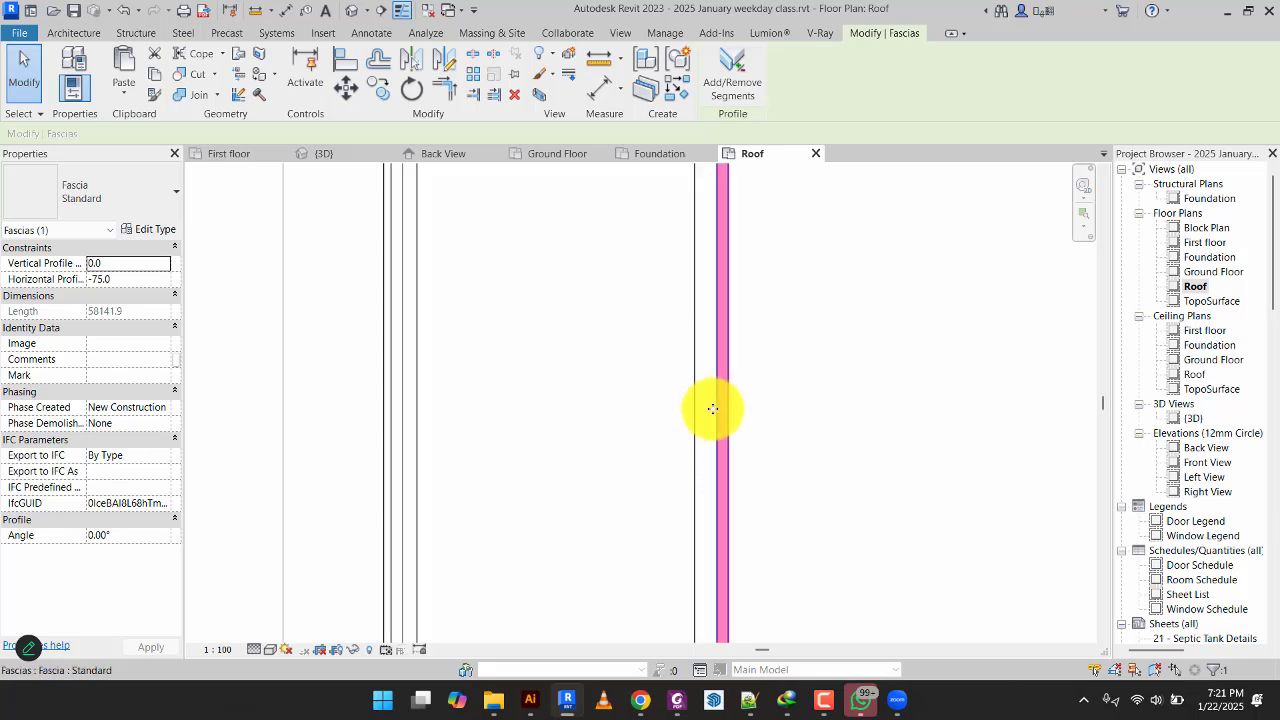
pyautogui.scroll(-3, 800, 410)
pyautogui.click(871, 401)
pyautogui.scroll(-3, 832, 503)
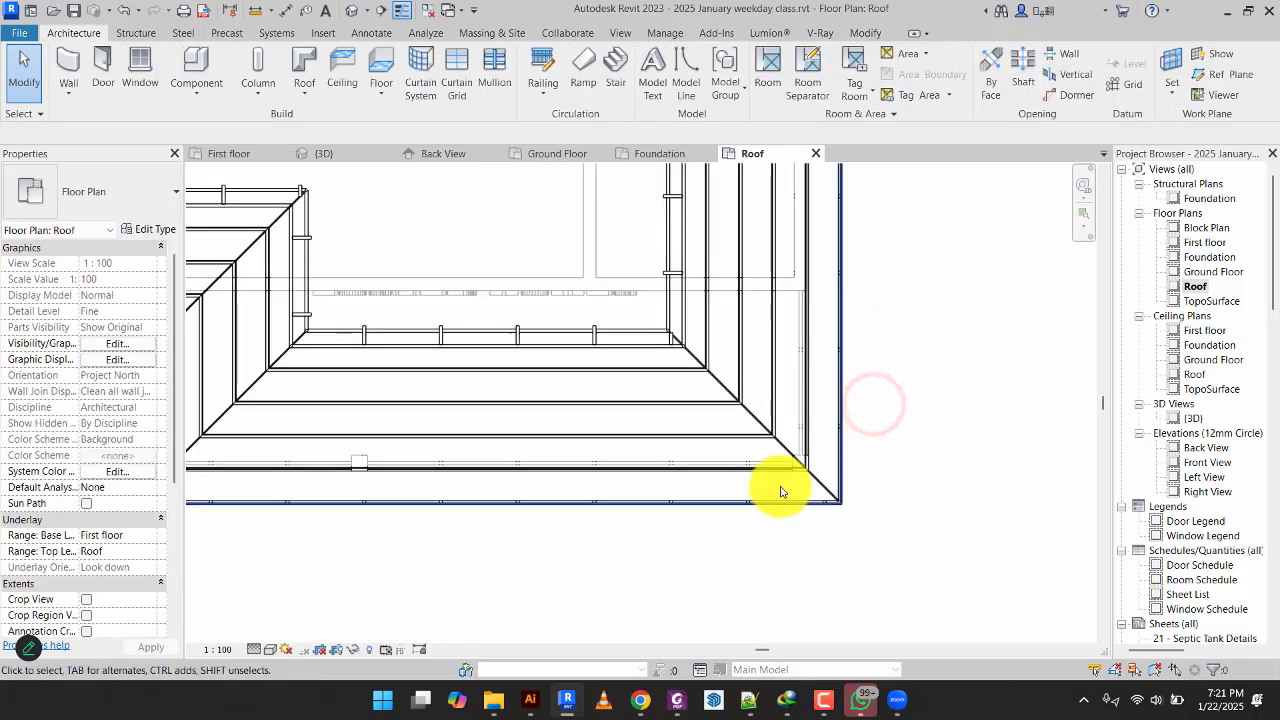
pyautogui.scroll(4, 780, 491)
pyautogui.click(790, 430)
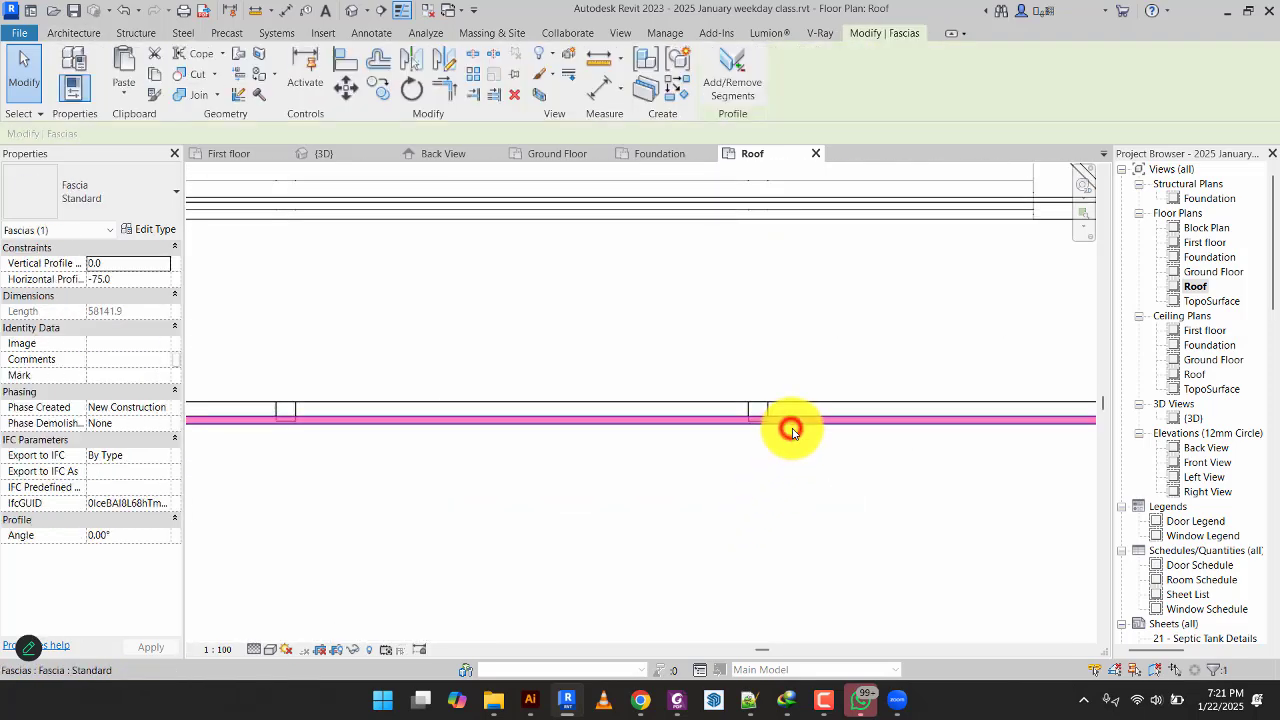
pyautogui.scroll(-3, 790, 430)
pyautogui.click(668, 519)
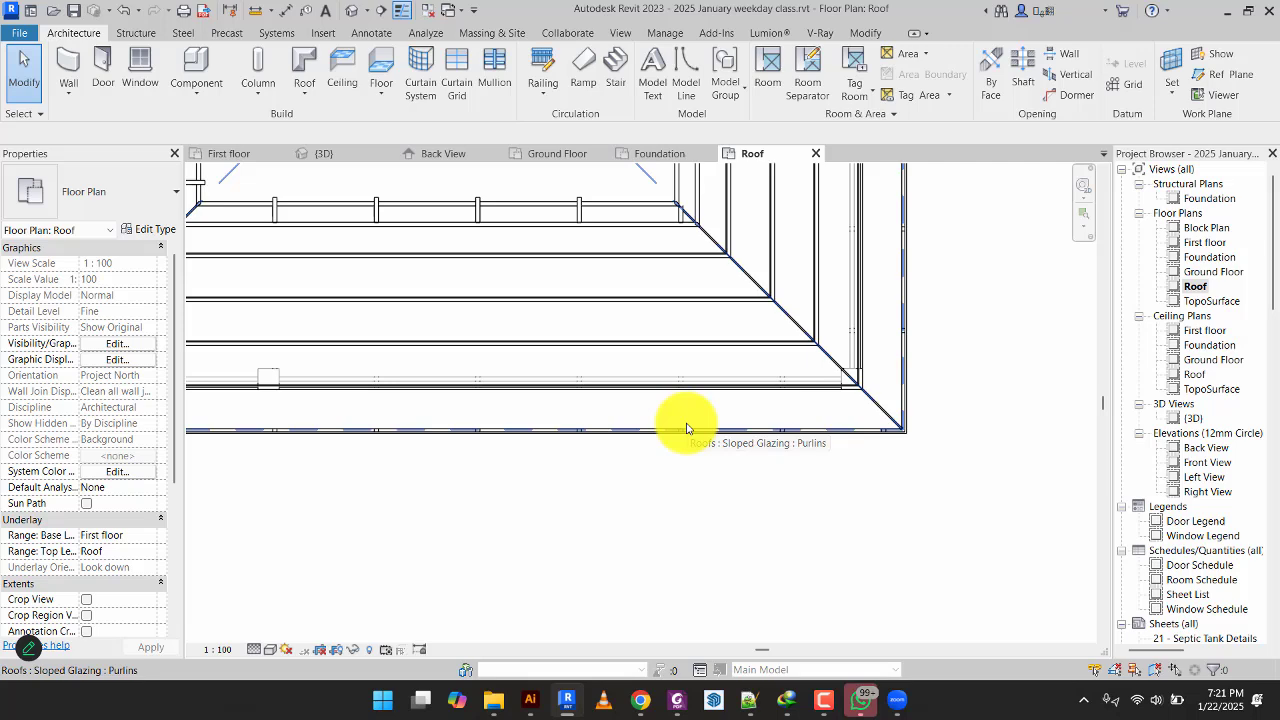
pyautogui.scroll(-2, 686, 428)
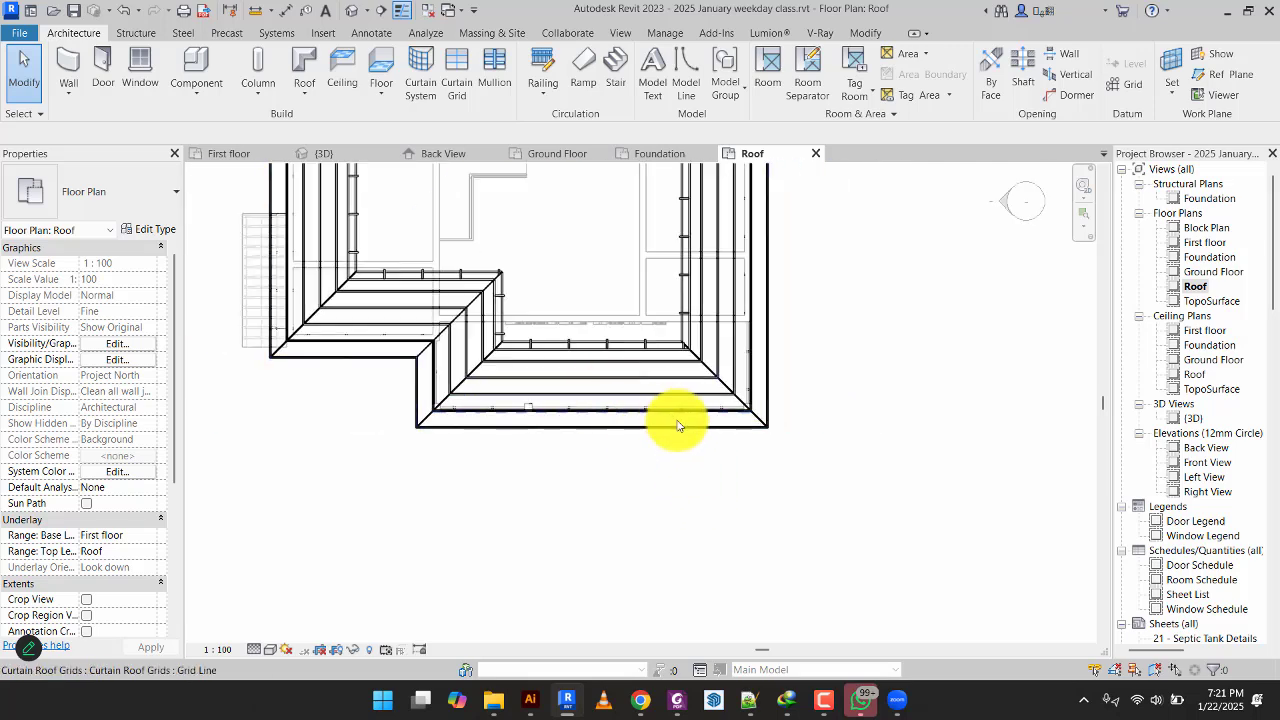
pyautogui.scroll(-1, 674, 420)
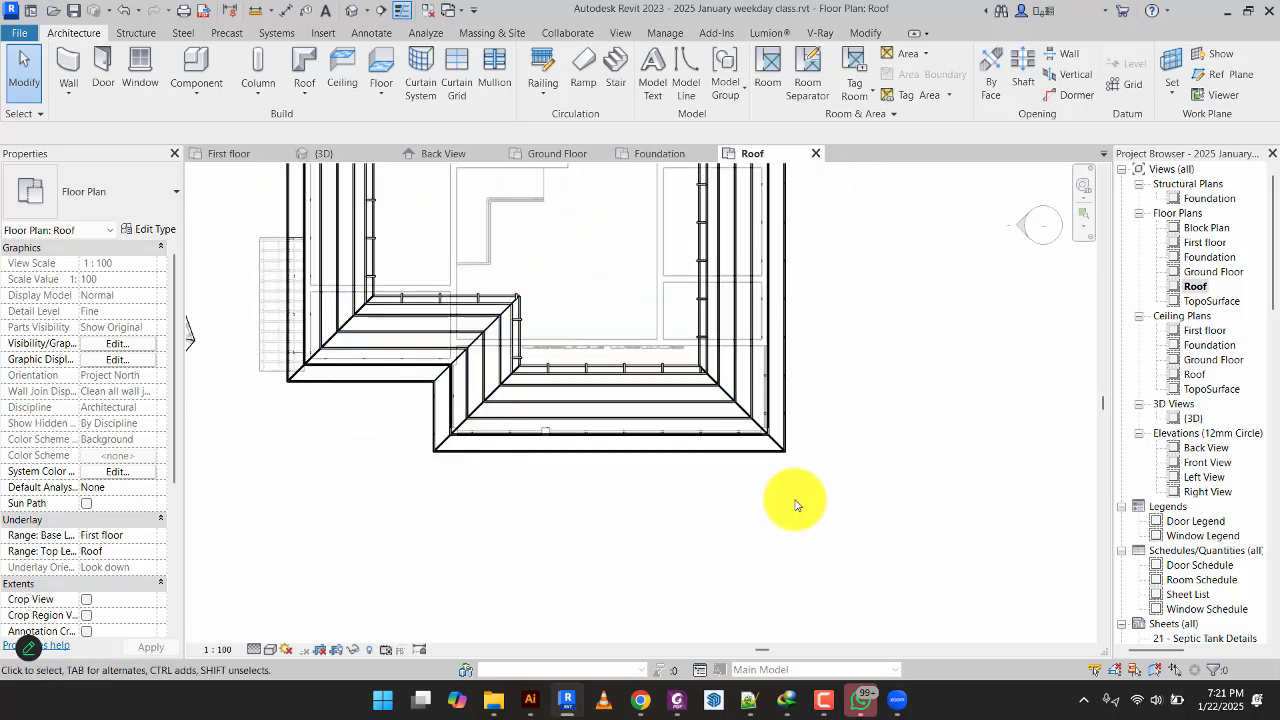
# Begin a roof soffit on the Roof level and set its boundary lines to be picked from existing edges.
pyautogui.click(309, 95)
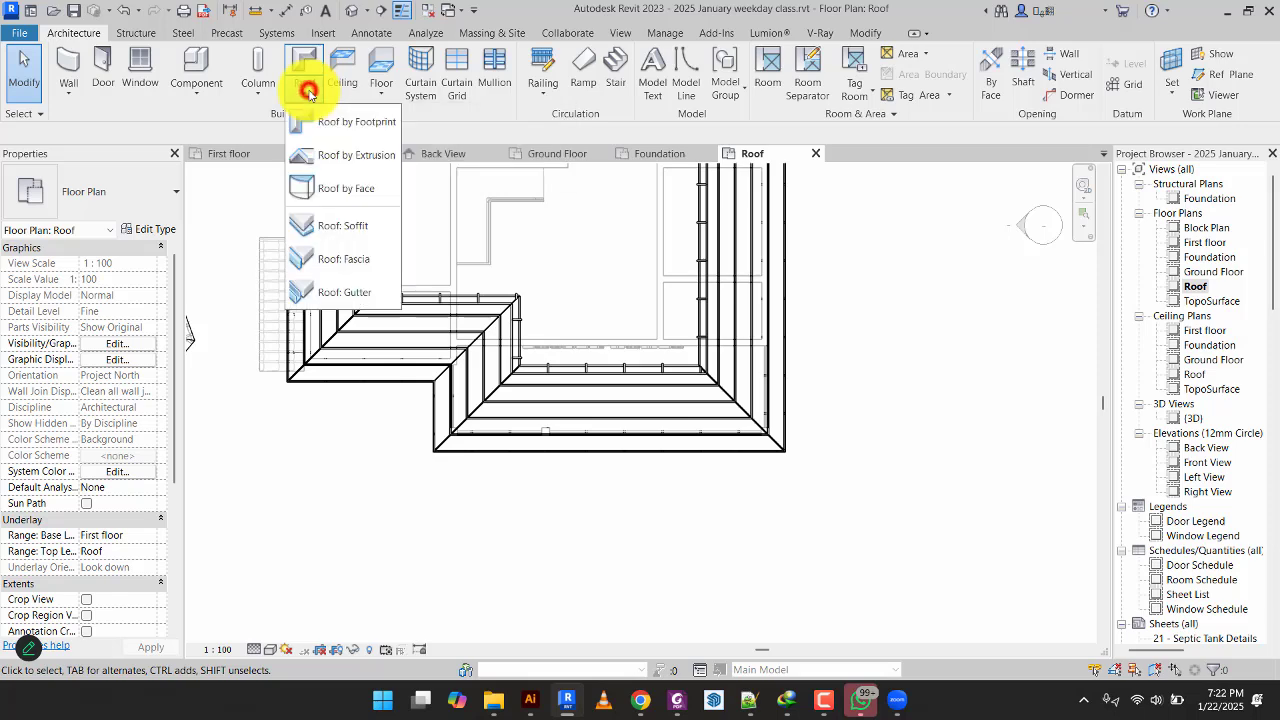
pyautogui.click(357, 233)
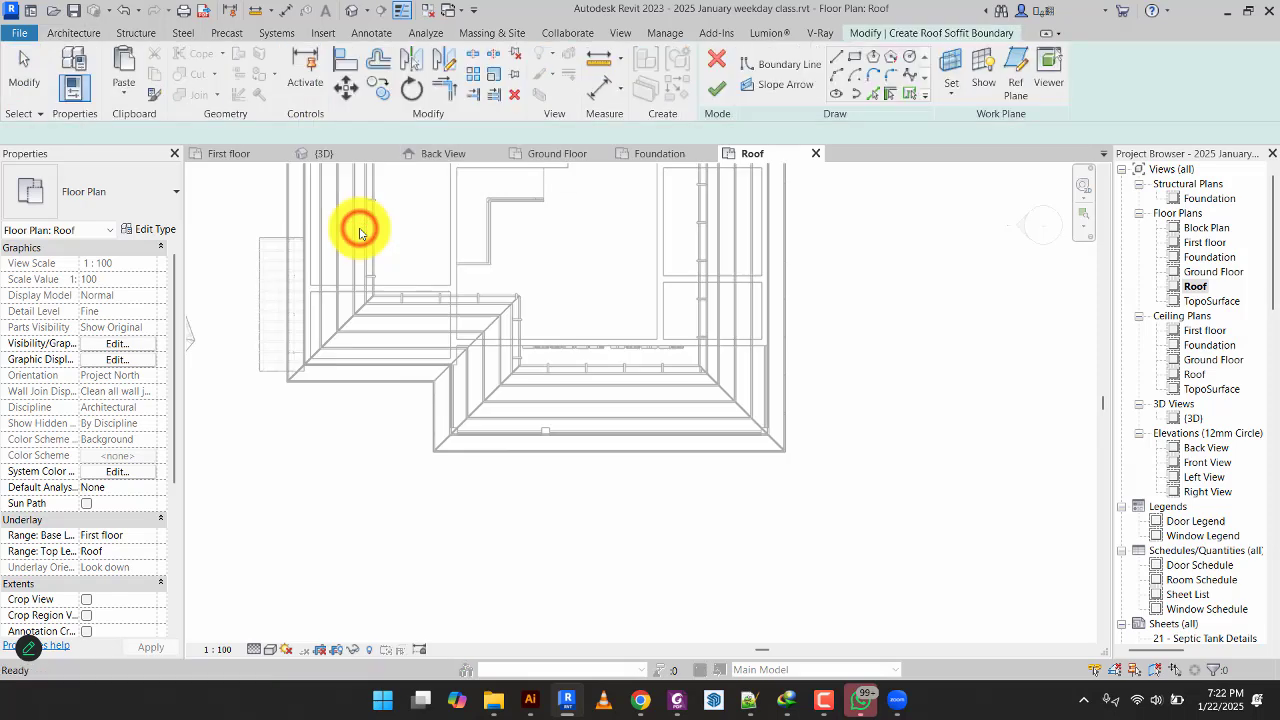
pyautogui.scroll(-2, 894, 316)
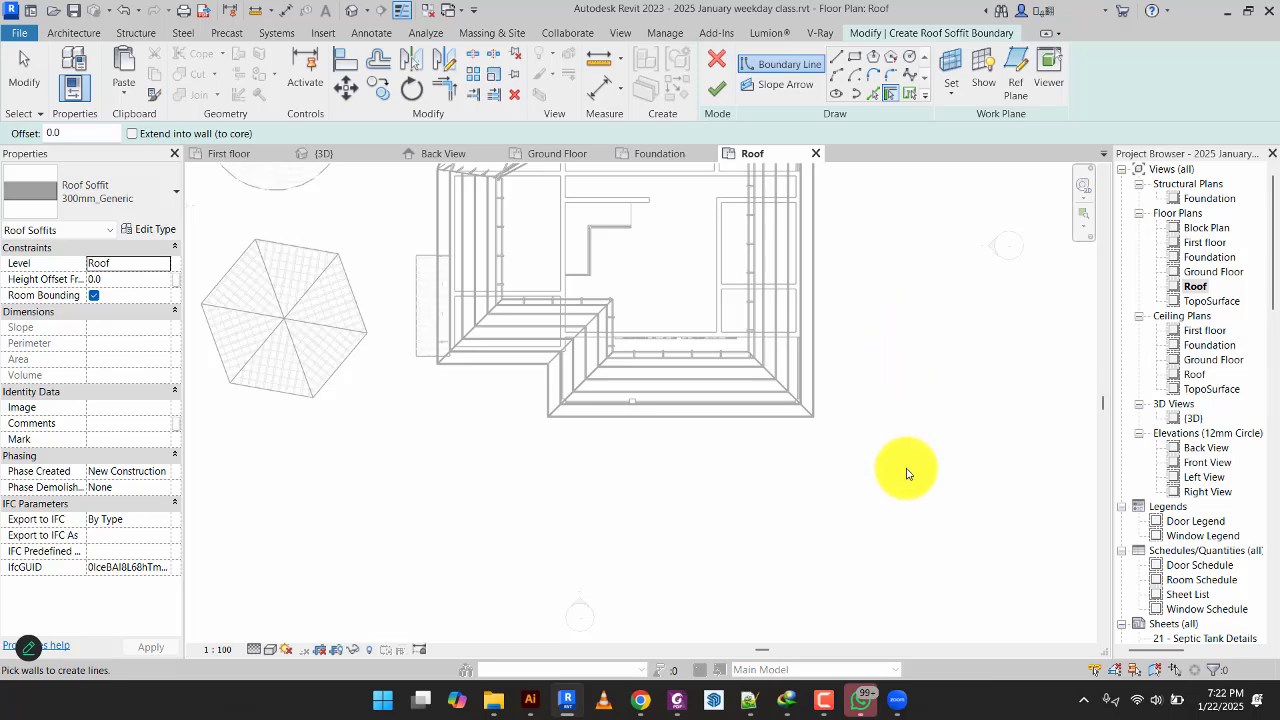
pyautogui.moveTo(909, 471); pyautogui.dragTo(950, 573, button='middle')
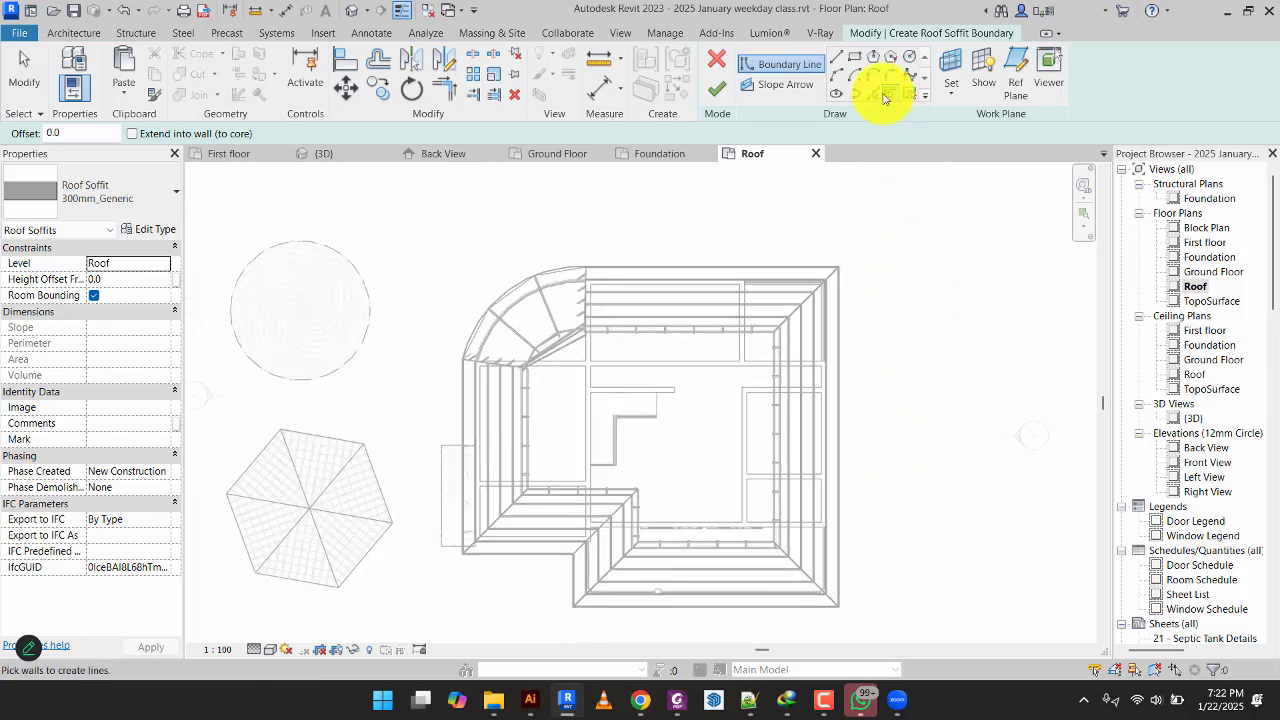
pyautogui.click(874, 93)
# Examine the overlapping fascia, purlin and wall lines where the curved corner meets the straight north eave.
pyautogui.scroll(4, 600, 300)
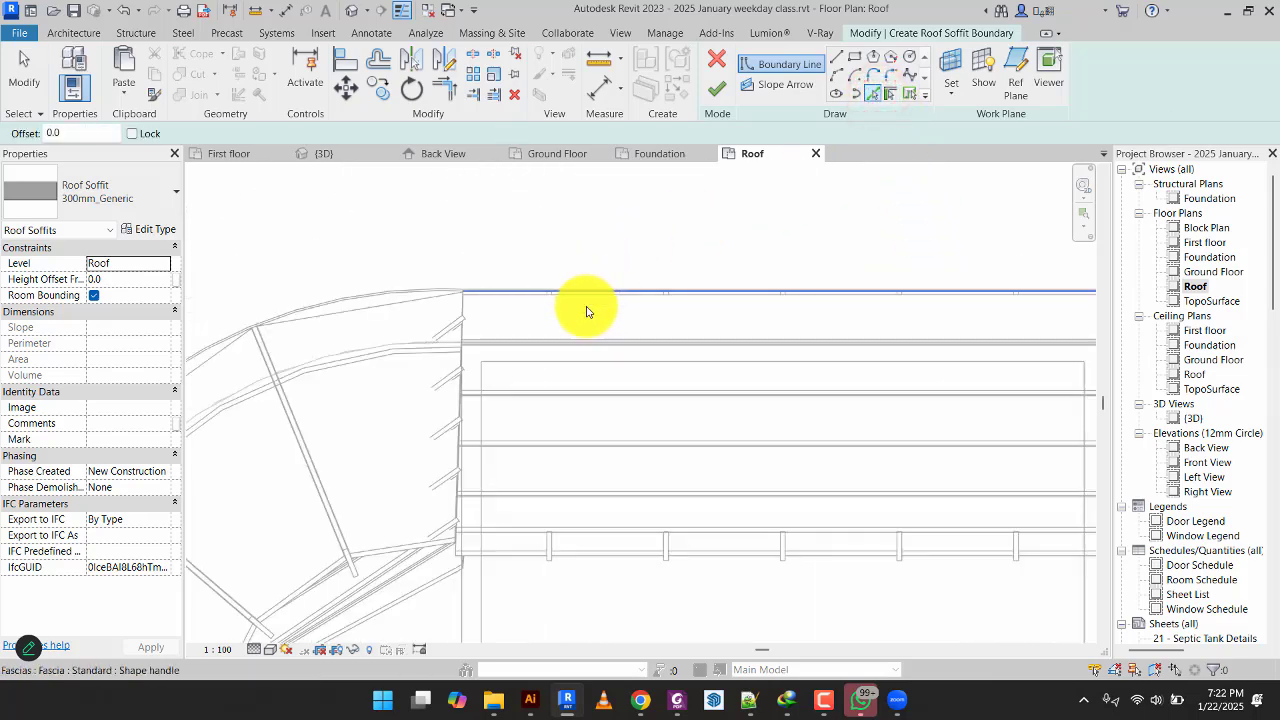
pyautogui.scroll(2, 568, 343)
pyautogui.scroll(-2, 534, 357)
pyautogui.moveTo(534, 357); pyautogui.dragTo(718, 378, button='middle')
pyautogui.scroll(4, 549, 411)
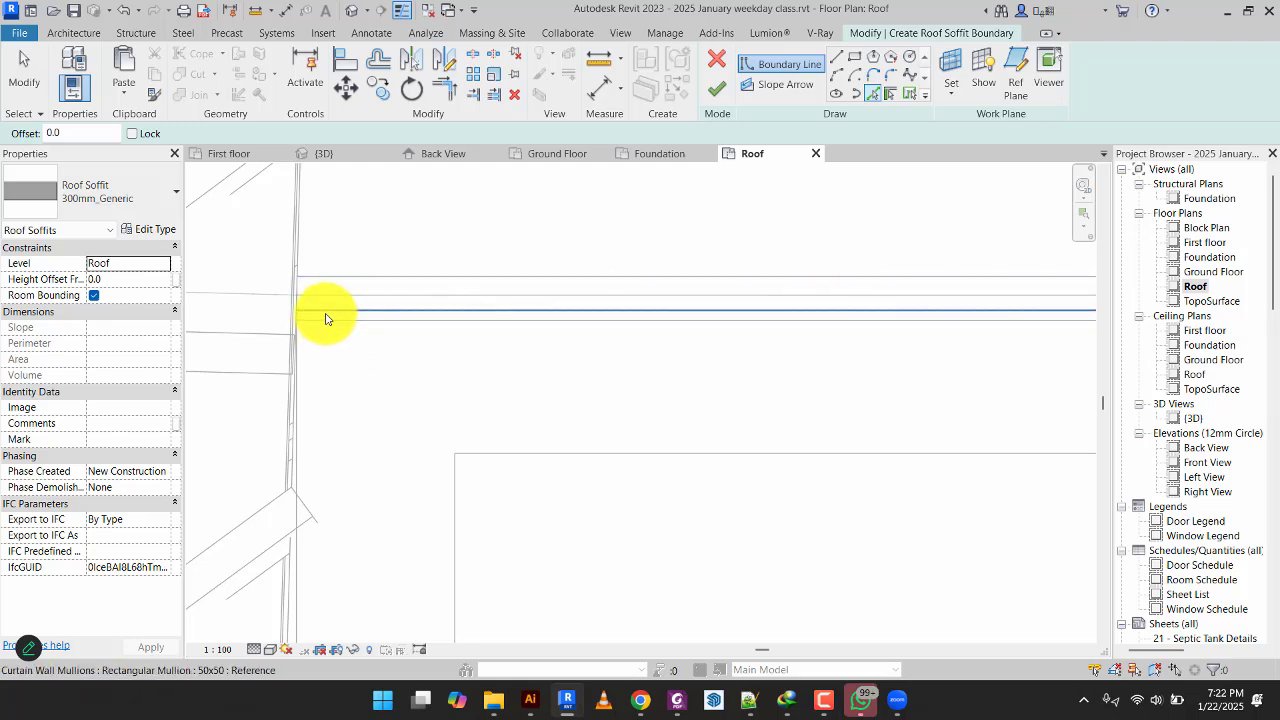
pyautogui.scroll(-1, 527, 325)
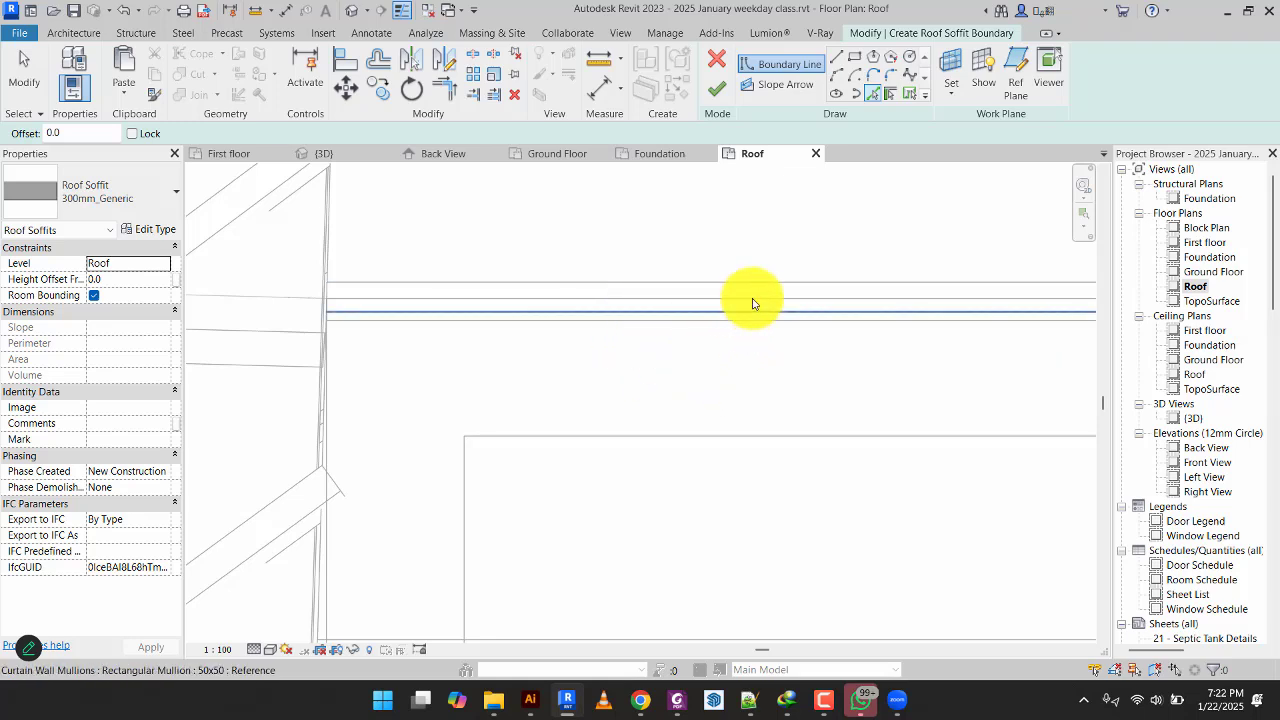
pyautogui.scroll(-2, 753, 303)
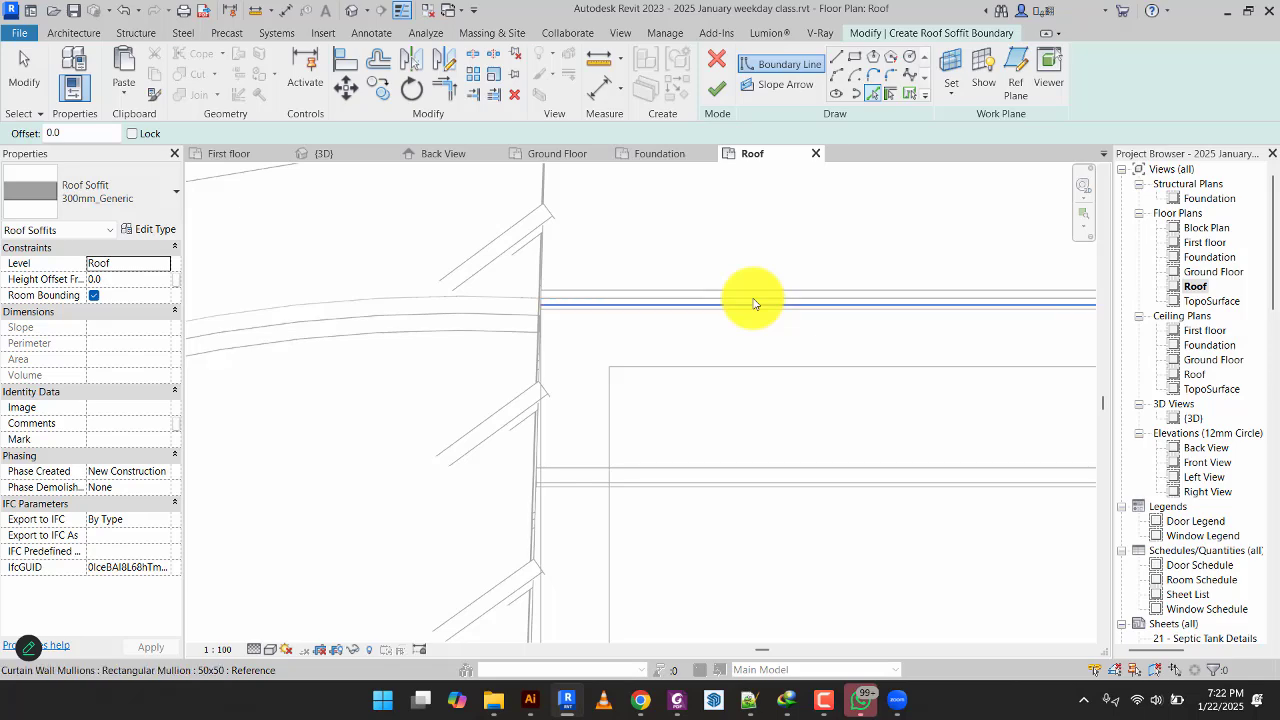
pyautogui.moveTo(753, 303); pyautogui.dragTo(543, 323, button='middle')
pyautogui.scroll(-3, 543, 323)
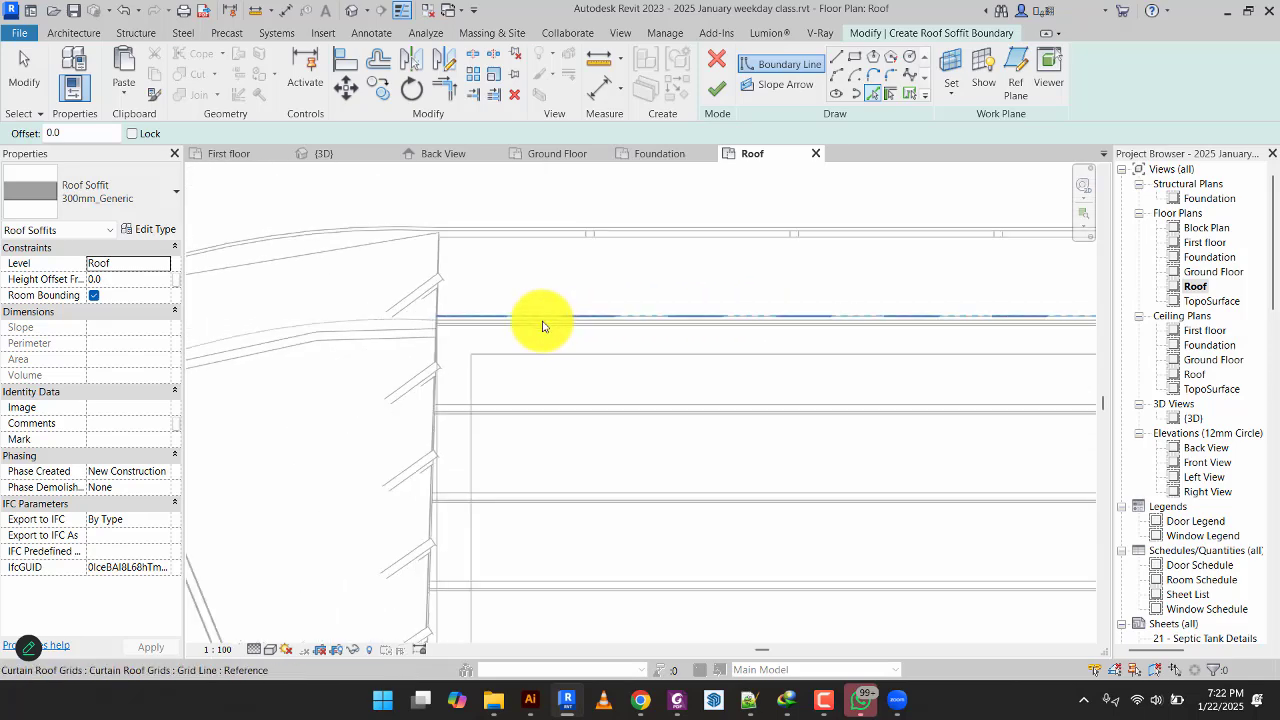
pyautogui.scroll(-2, 771, 392)
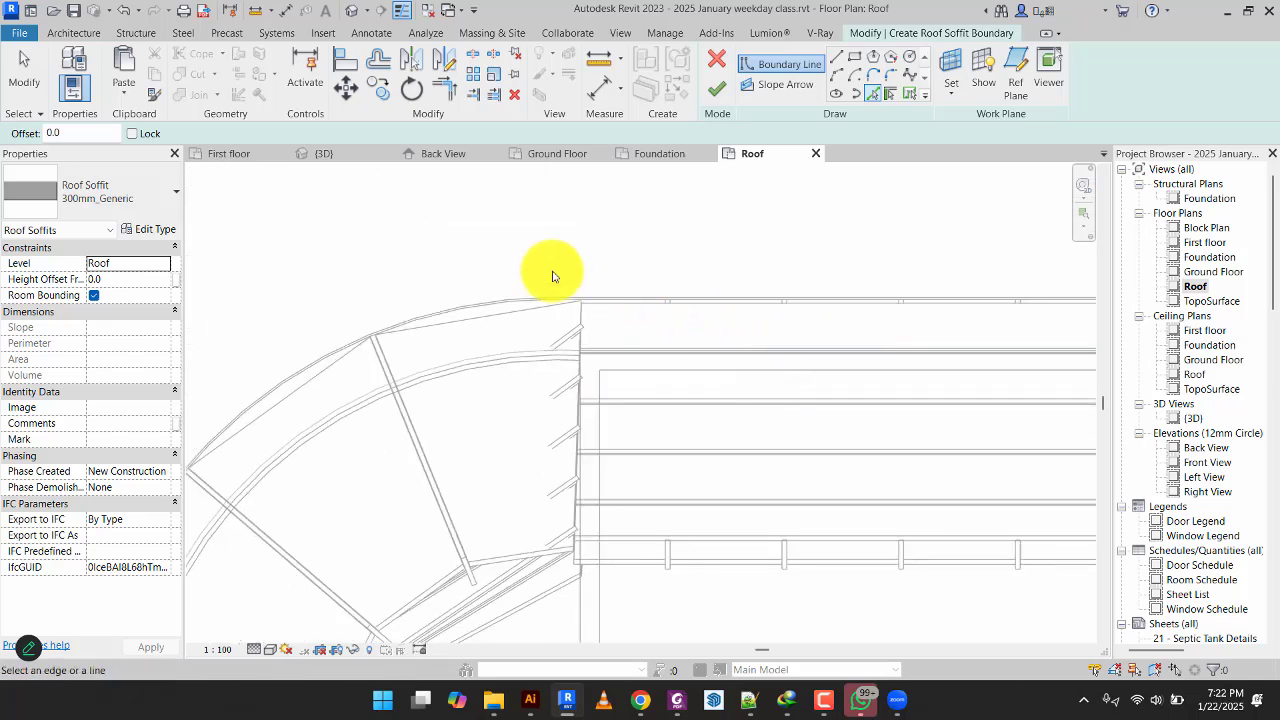
pyautogui.moveTo(764, 348); pyautogui.dragTo(403, 309, button='middle')
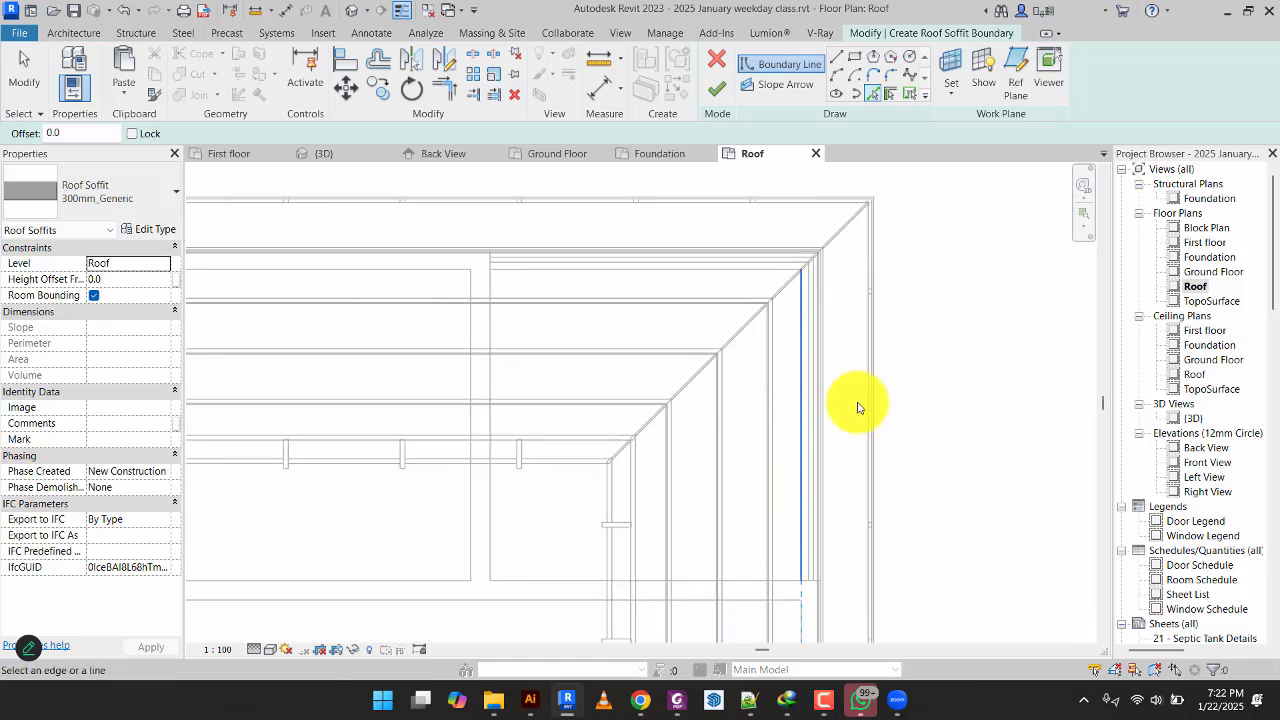
# Add a soffit boundary line along the roof grid line beside the outer wall on the east side.
pyautogui.moveTo(838, 447); pyautogui.dragTo(853, 186, button='middle')
pyautogui.scroll(1, 836, 447)
pyautogui.moveTo(836, 447); pyautogui.dragTo(903, 60, button='middle')
pyautogui.scroll(-3, 905, 472)
pyautogui.moveTo(901, 494); pyautogui.dragTo(901, 198, button='middle')
pyautogui.scroll(3, 882, 450)
pyautogui.moveTo(895, 491); pyautogui.dragTo(932, 397, button='middle')
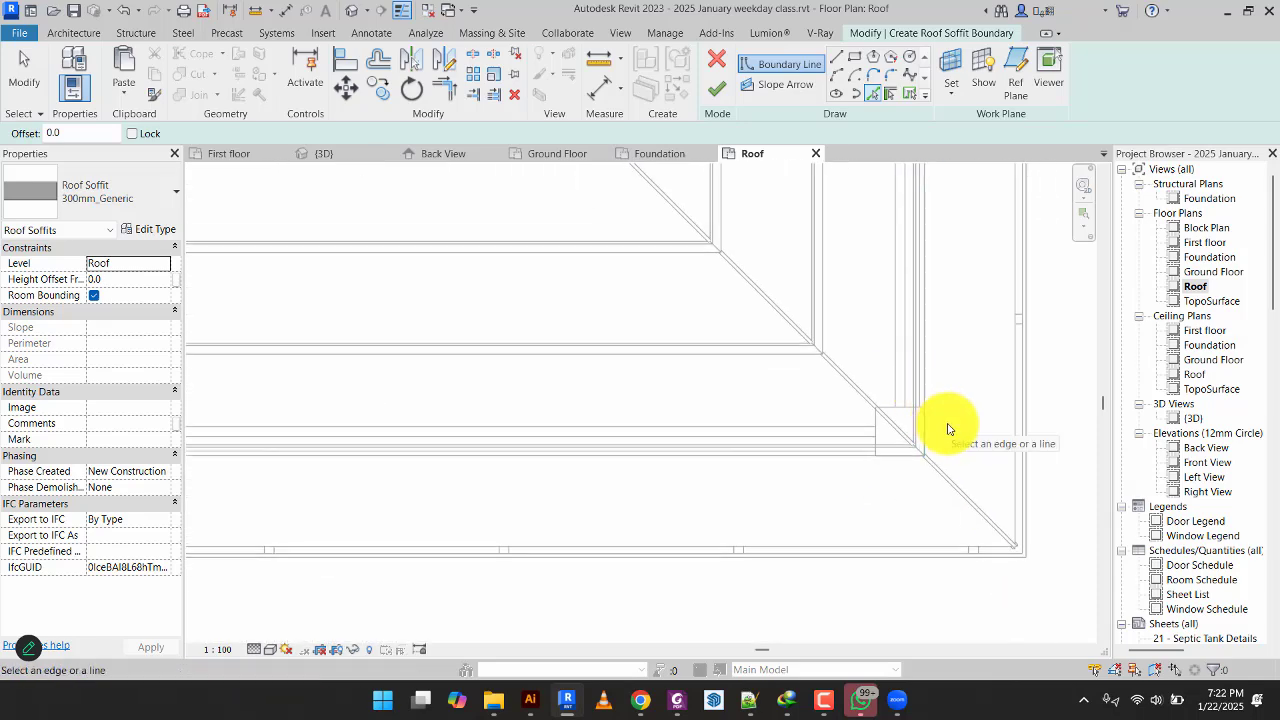
pyautogui.scroll(-1, 948, 429)
pyautogui.scroll(3, 934, 437)
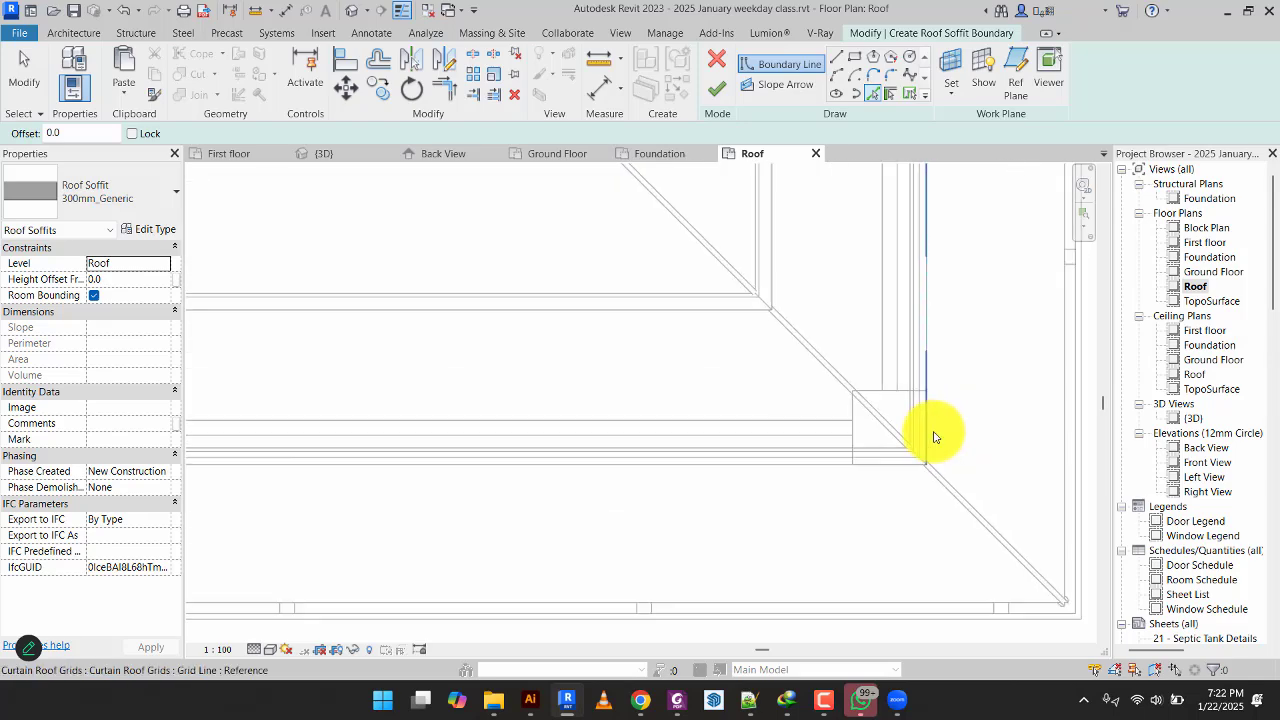
pyautogui.scroll(-5, 931, 437)
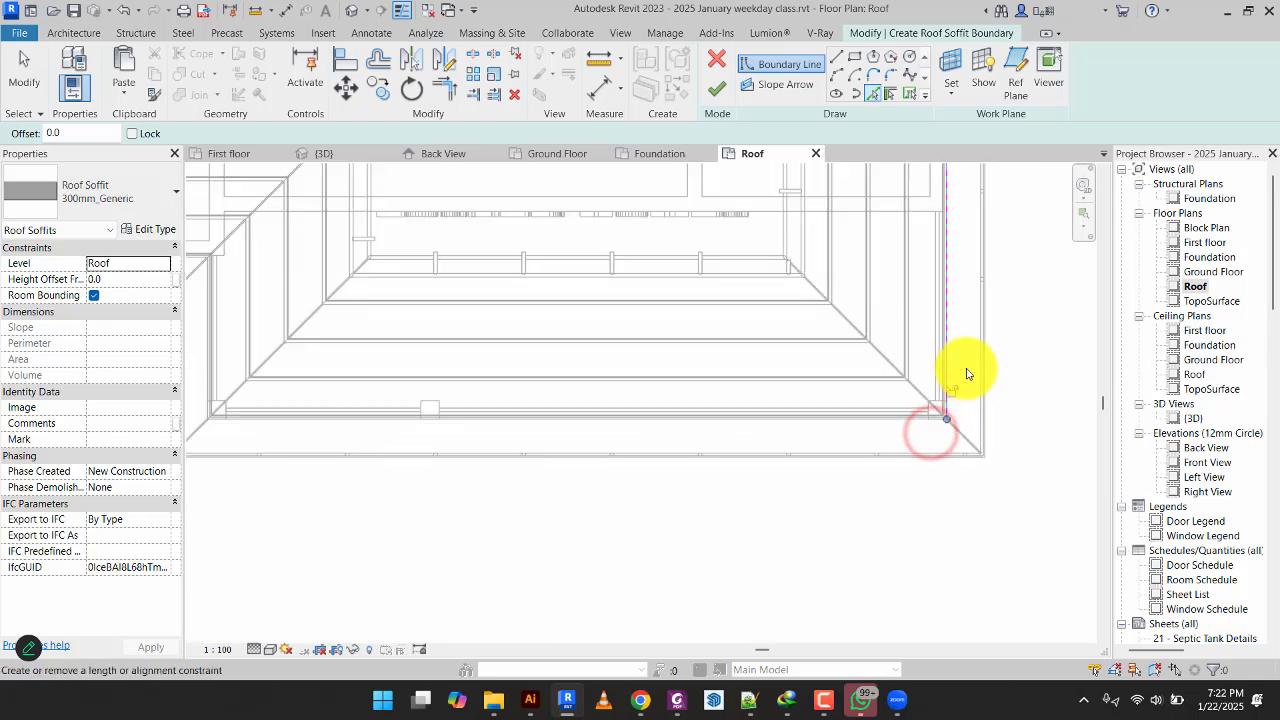
# Add a soffit boundary line along the roof grid line beside the outer wall on the north side.
pyautogui.scroll(6, 917, 481)
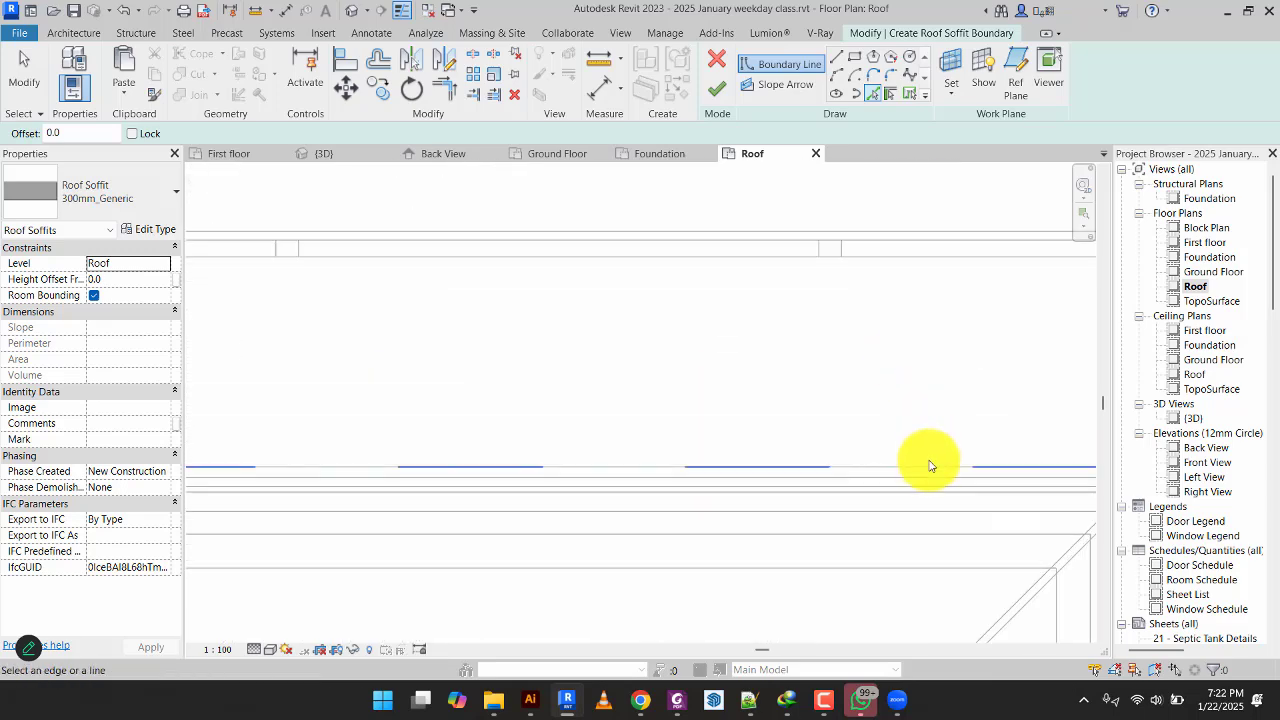
pyautogui.click(929, 465)
pyautogui.scroll(-4, 846, 471)
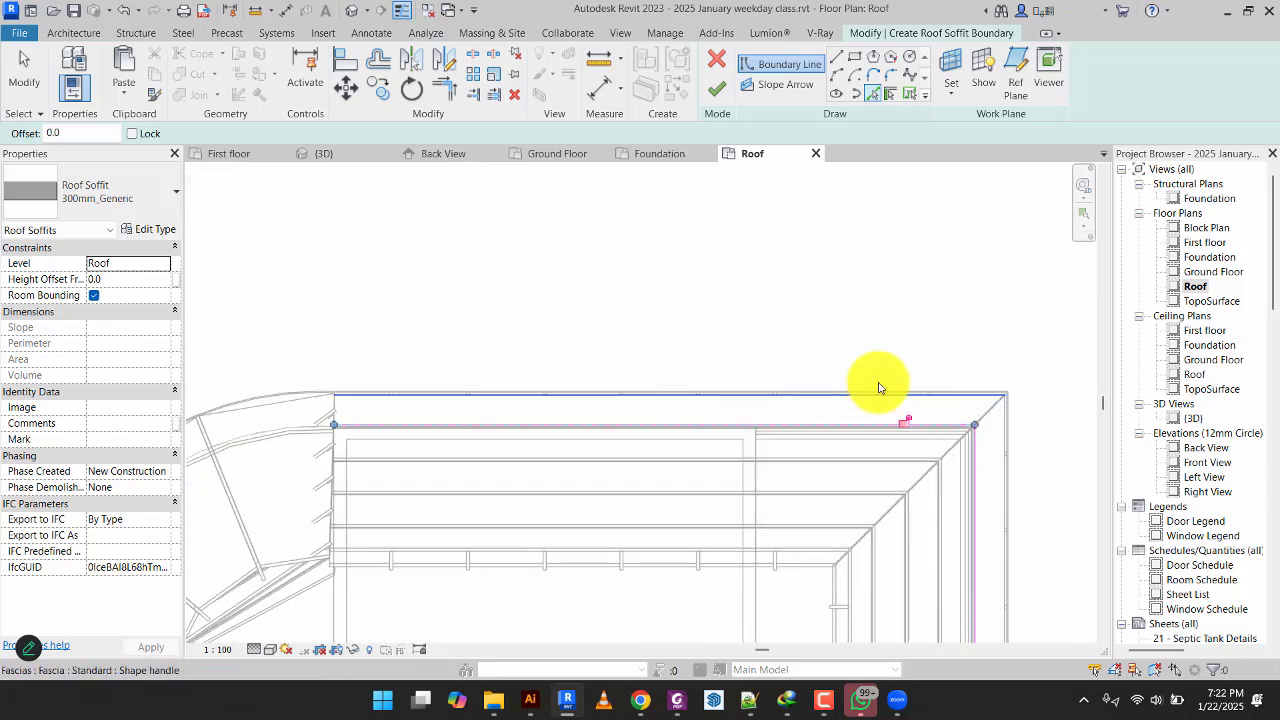
# Add soffit boundary lines along the two 150 mm wall faces that enclose the curved corner on its inner side.
pyautogui.moveTo(438, 436); pyautogui.dragTo(591, 396, button='middle')
pyautogui.scroll(5, 480, 404)
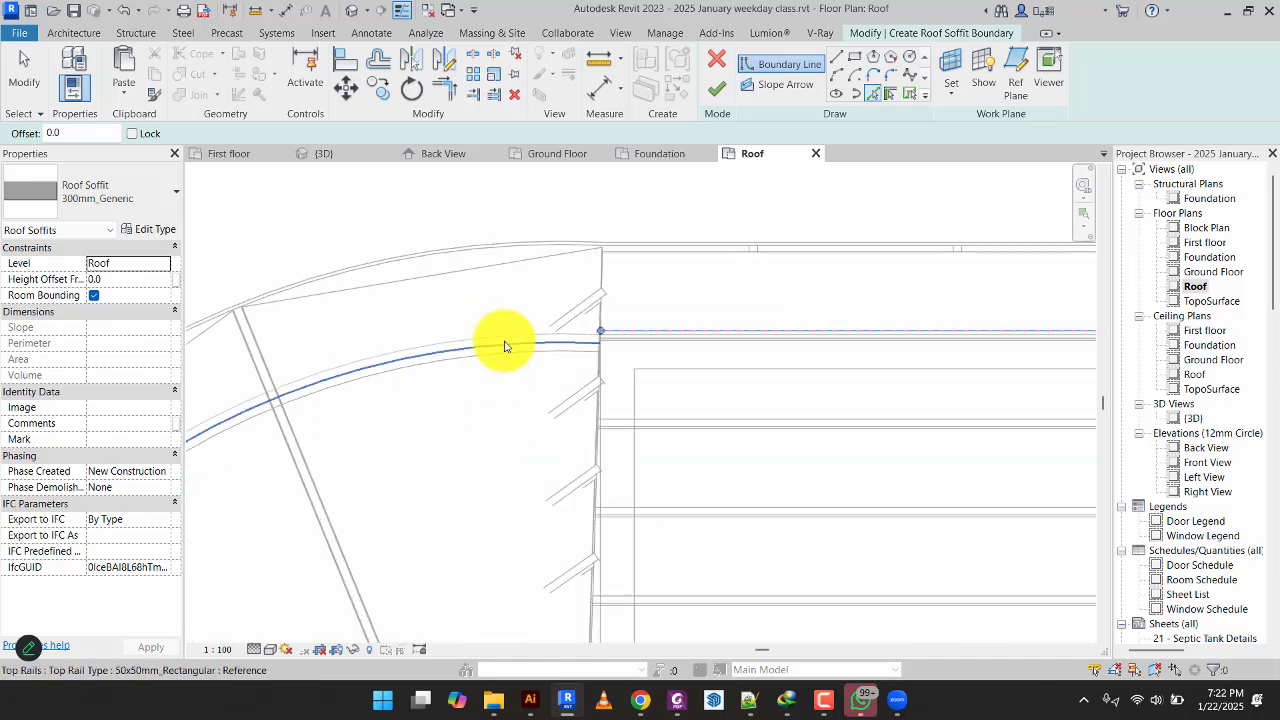
pyautogui.scroll(-3, 519, 330)
pyautogui.moveTo(508, 351); pyautogui.dragTo(686, 271, button='middle')
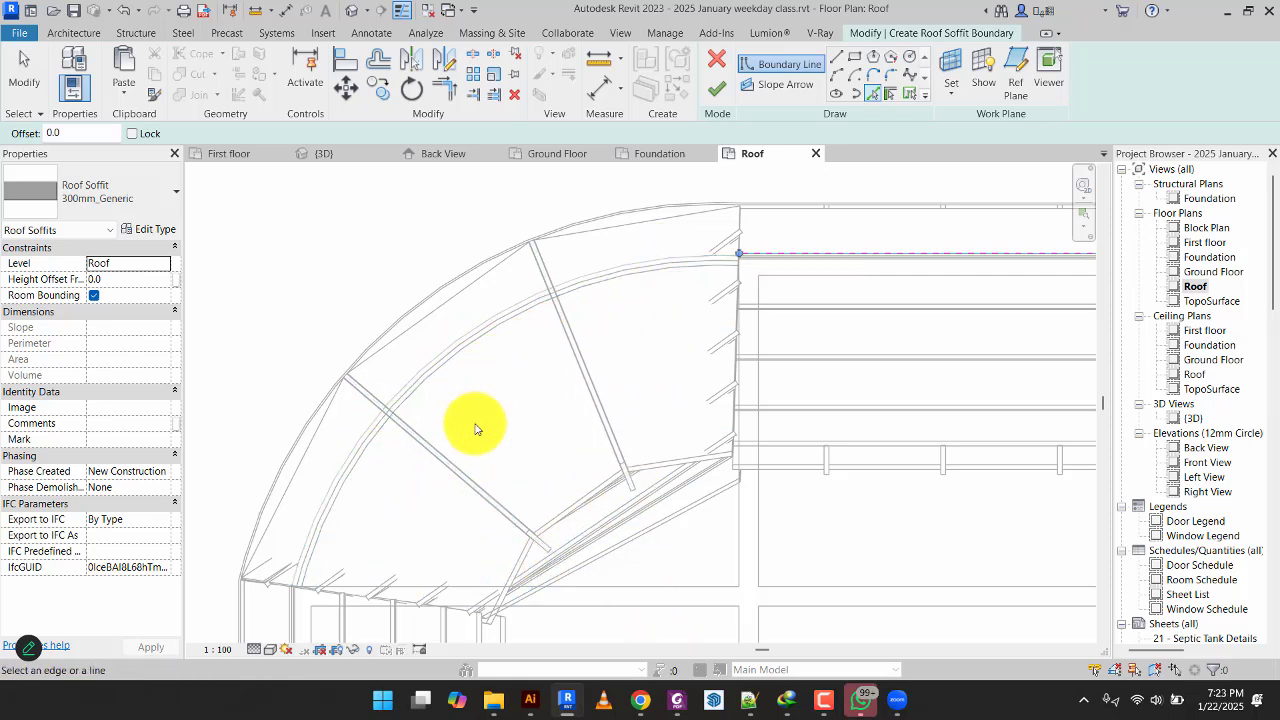
pyautogui.scroll(-2, 628, 251)
pyautogui.scroll(3, 728, 410)
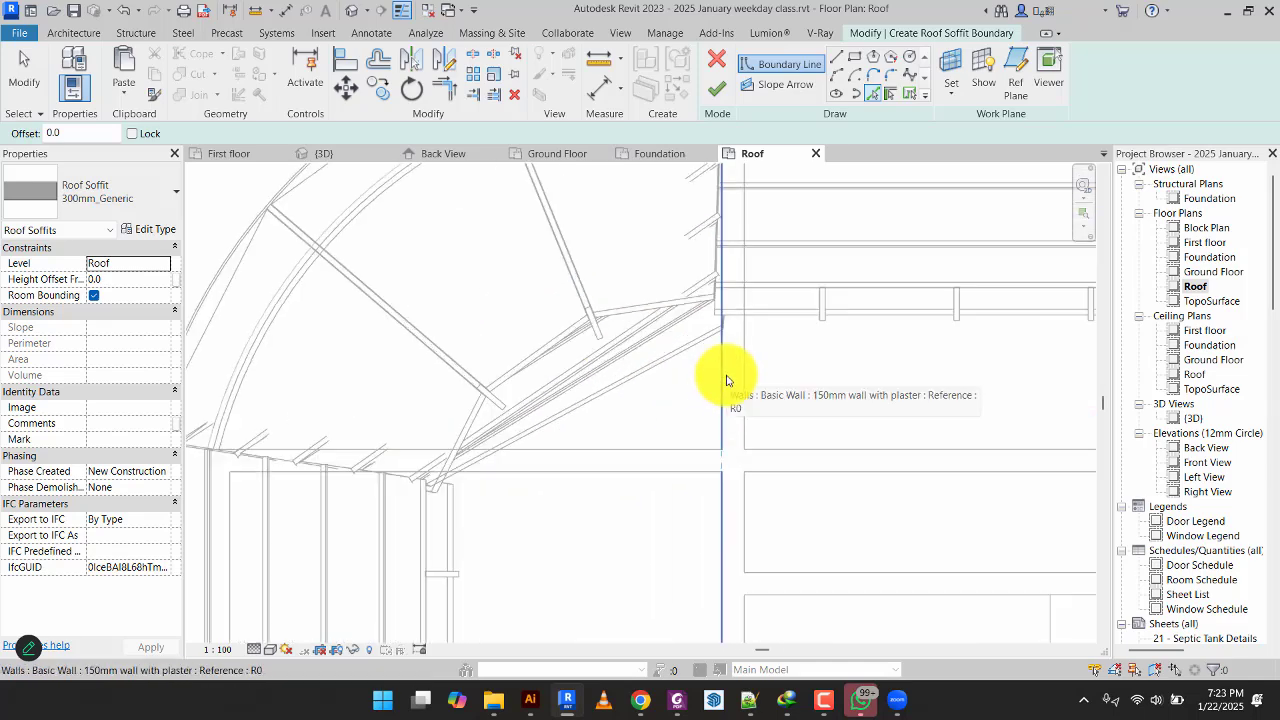
pyautogui.click(726, 378)
pyautogui.click(593, 450)
pyautogui.scroll(-4, 594, 451)
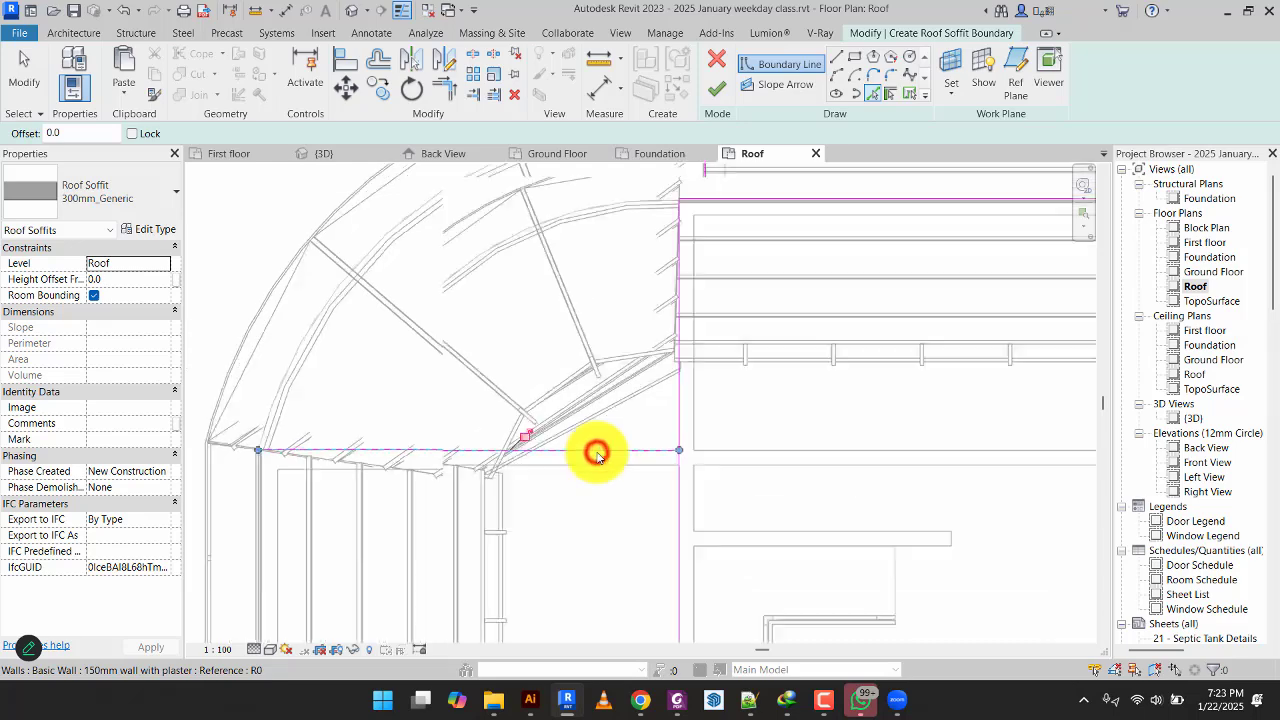
# Add soffit boundary lines beside the outer walls along the west side and the short south-west side.
pyautogui.scroll(5, 510, 425)
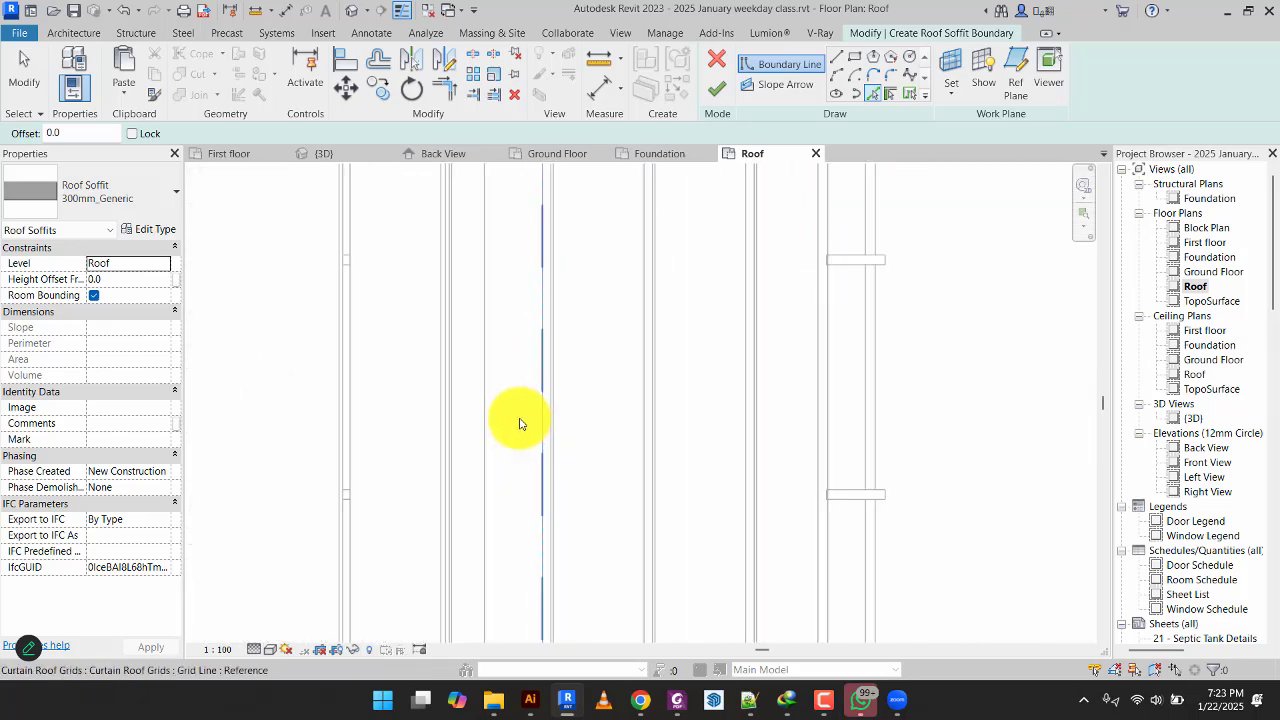
pyautogui.click(441, 484)
pyautogui.scroll(-4, 475, 472)
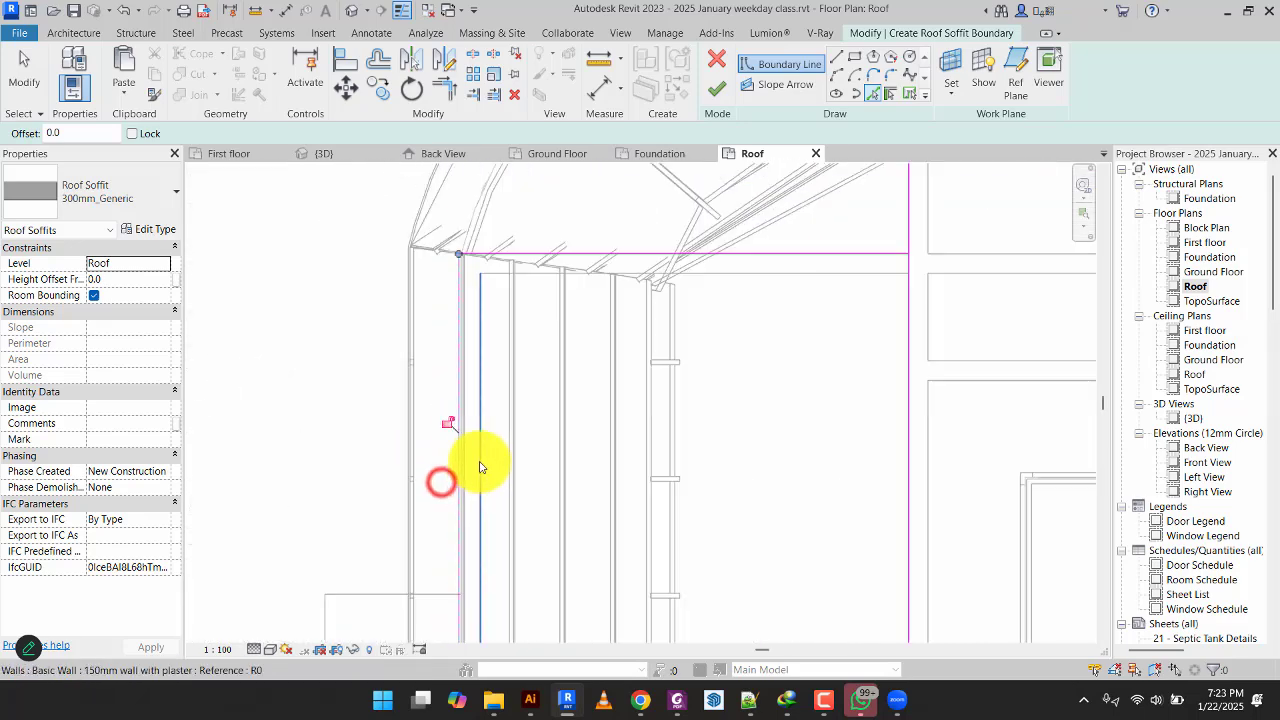
pyautogui.moveTo(482, 455); pyautogui.dragTo(532, 130, button='middle')
pyautogui.scroll(3, 544, 468)
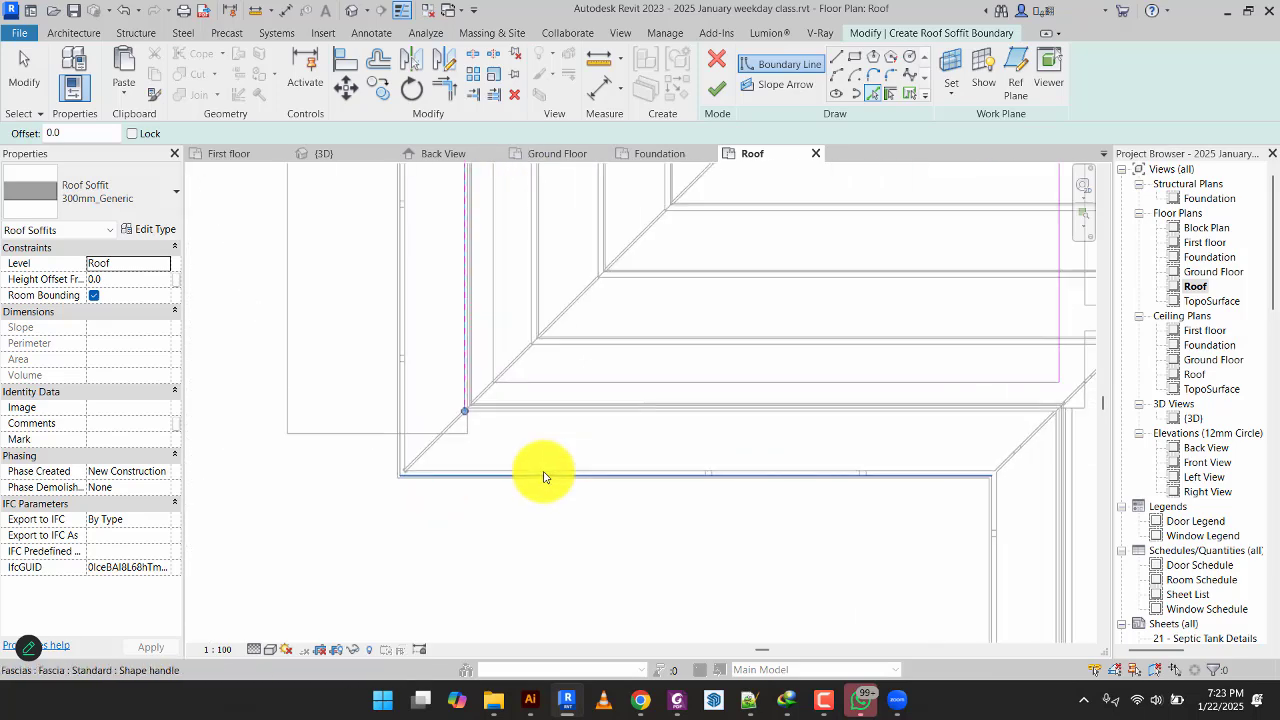
pyautogui.click(534, 420)
# Add a soffit boundary line beside the wall along the short stepped return between the two south sides.
pyautogui.scroll(-2, 683, 428)
pyautogui.moveTo(683, 428); pyautogui.dragTo(612, 297, button='middle')
pyautogui.scroll(5, 775, 458)
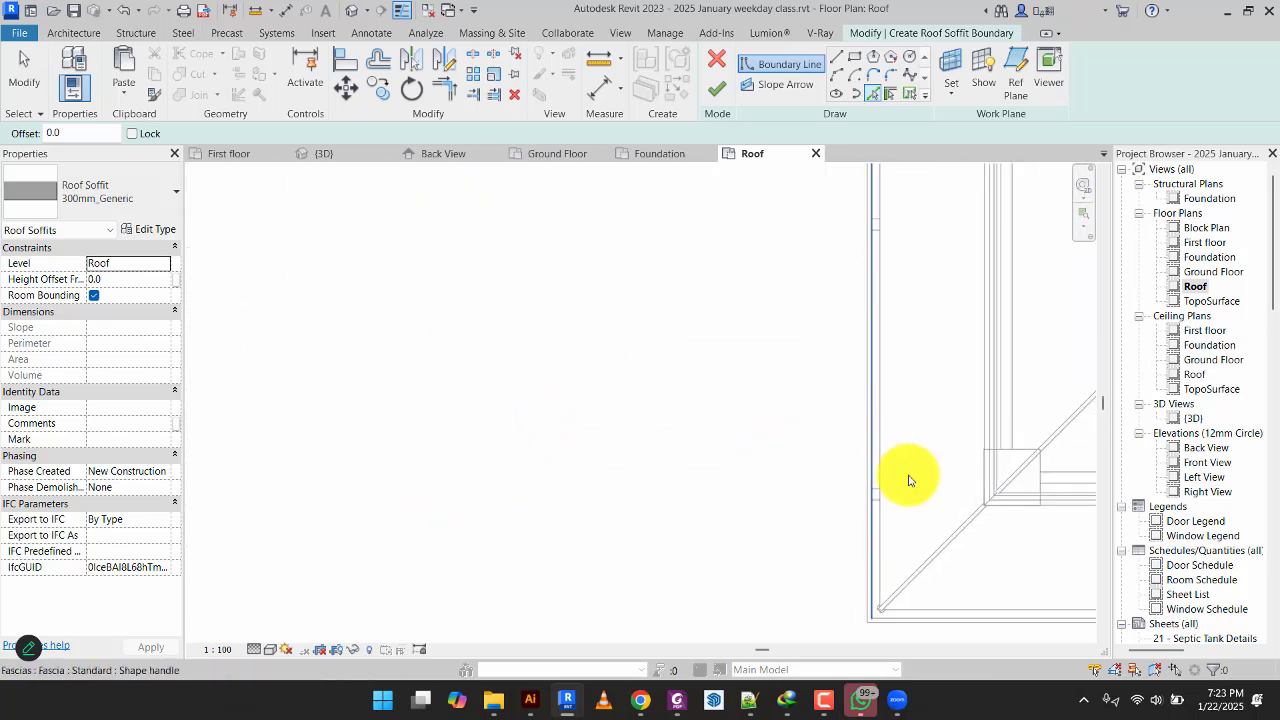
pyautogui.click(984, 476)
pyautogui.scroll(-3, 920, 443)
pyautogui.moveTo(914, 428); pyautogui.dragTo(757, 506, button='middle')
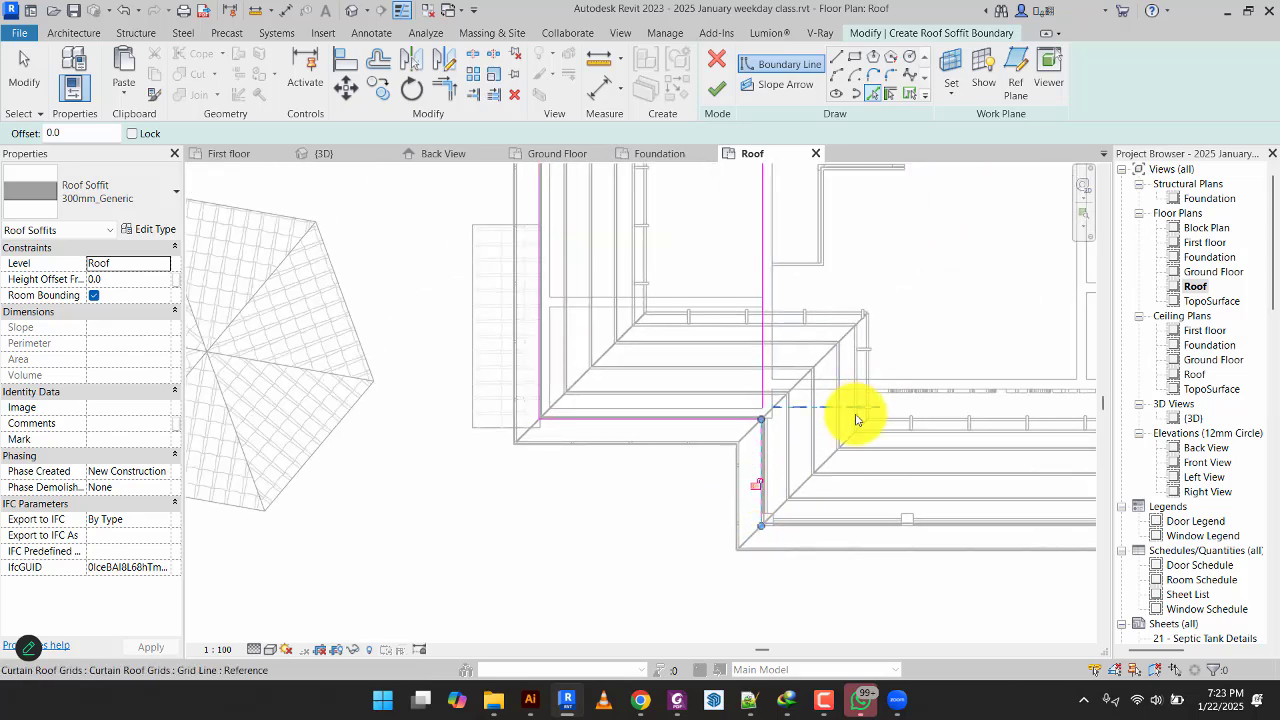
# Trim the two inner soffit boundary lines behind the curved corner so they meet at the wall intersection.
pyautogui.scroll(-2, 838, 396)
pyautogui.moveTo(836, 394); pyautogui.dragTo(786, 517, button='middle')
pyautogui.scroll(4, 750, 271)
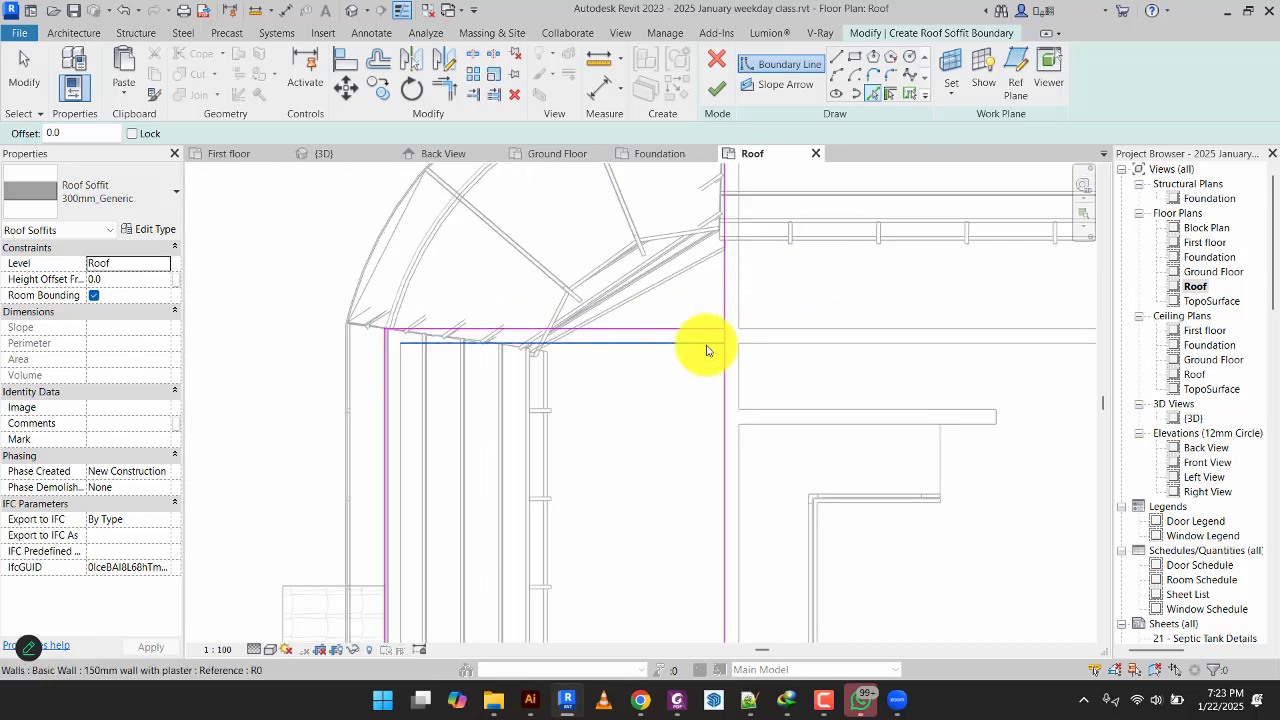
pyautogui.click(446, 95)
pyautogui.click(634, 329)
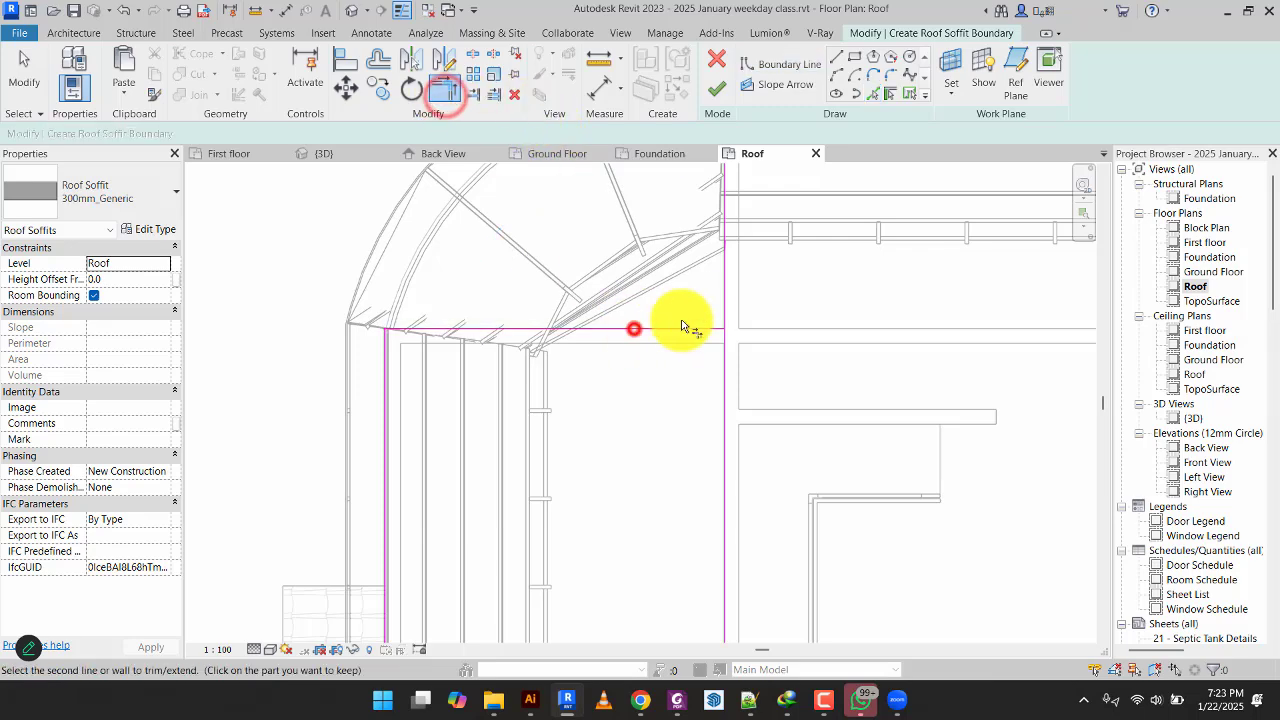
pyautogui.click(719, 303)
# Add a soffit boundary line along the outer wall edge on the main south side.
pyautogui.scroll(-1, 810, 399)
pyautogui.scroll(-3, 810, 398)
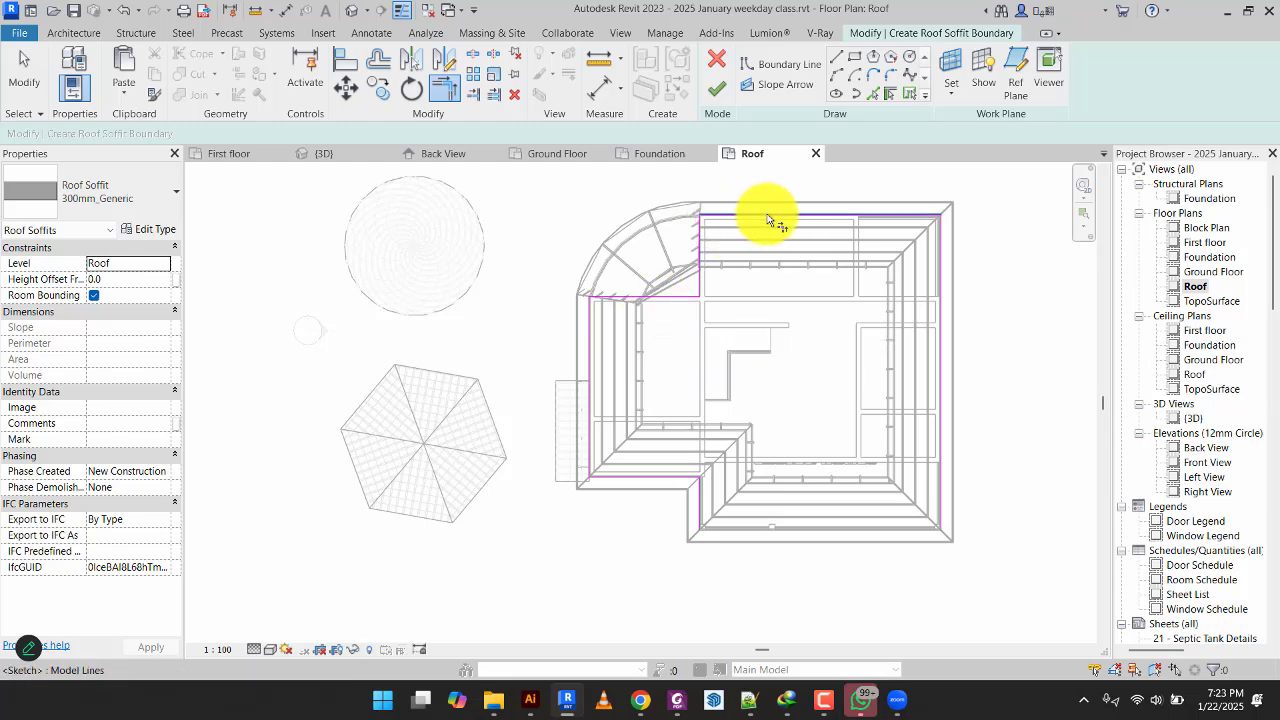
pyautogui.scroll(4, 786, 543)
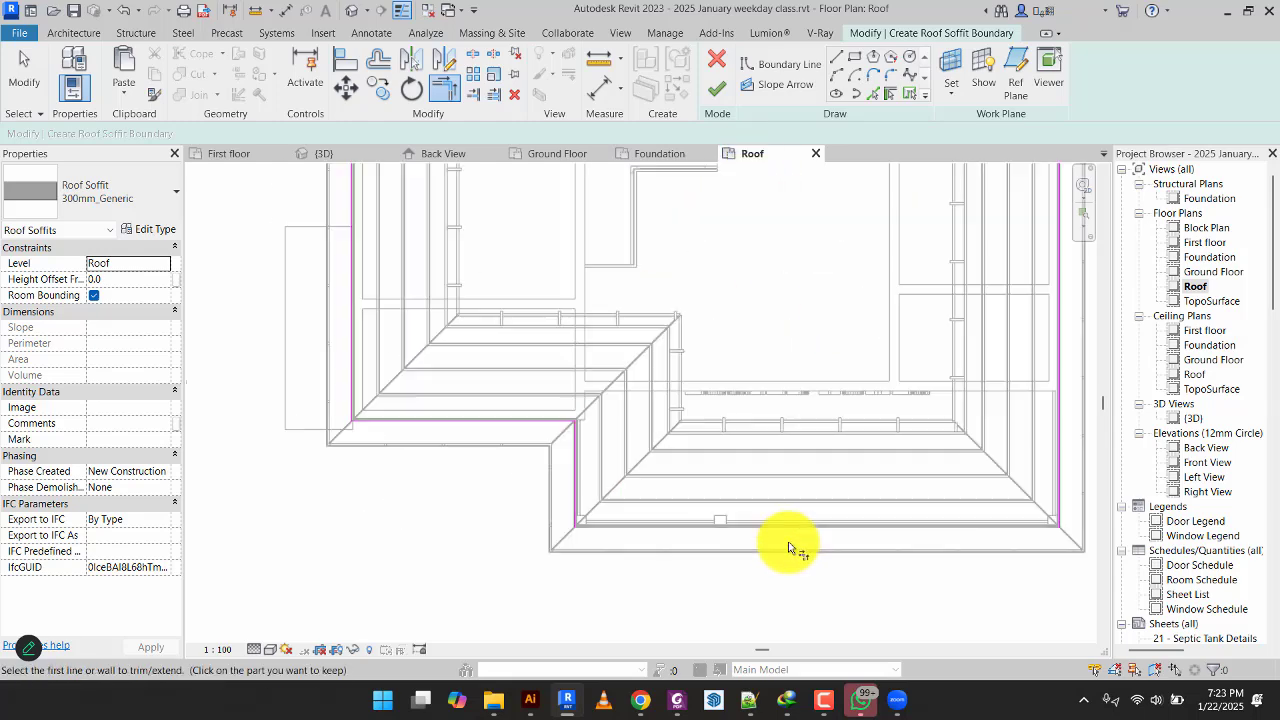
pyautogui.scroll(2, 446, 528)
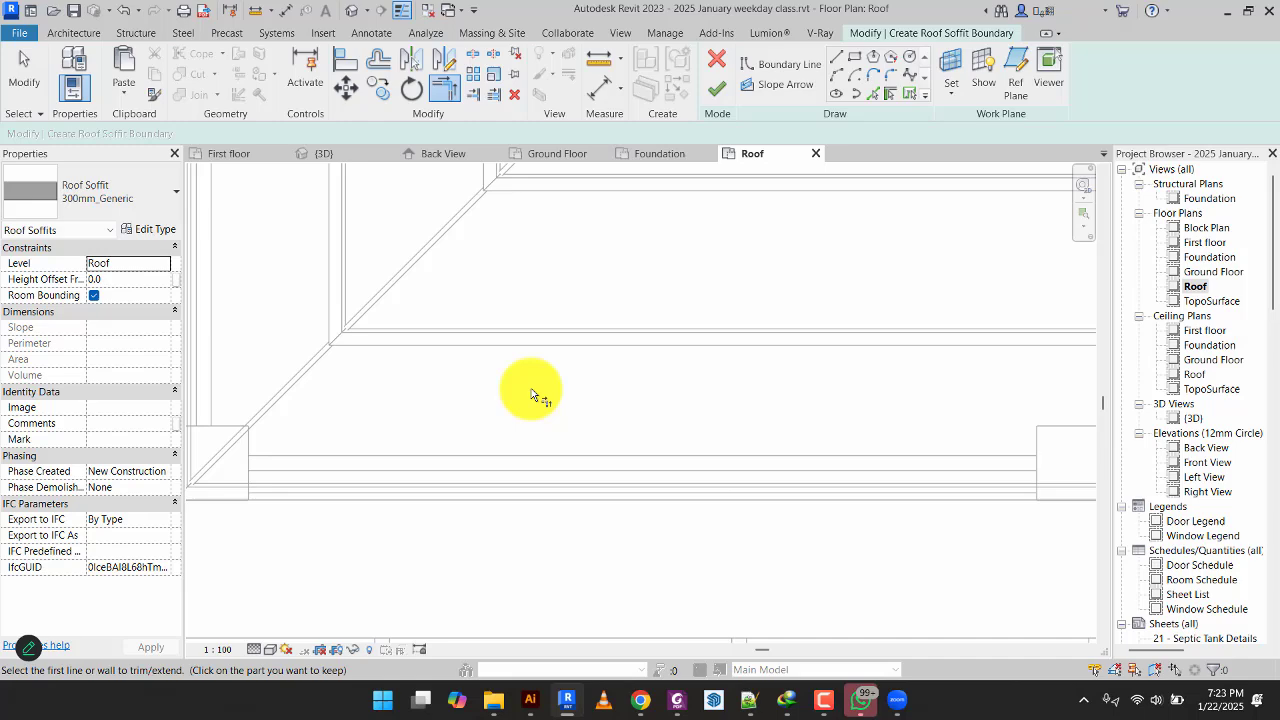
pyautogui.click(874, 97)
pyautogui.click(478, 503)
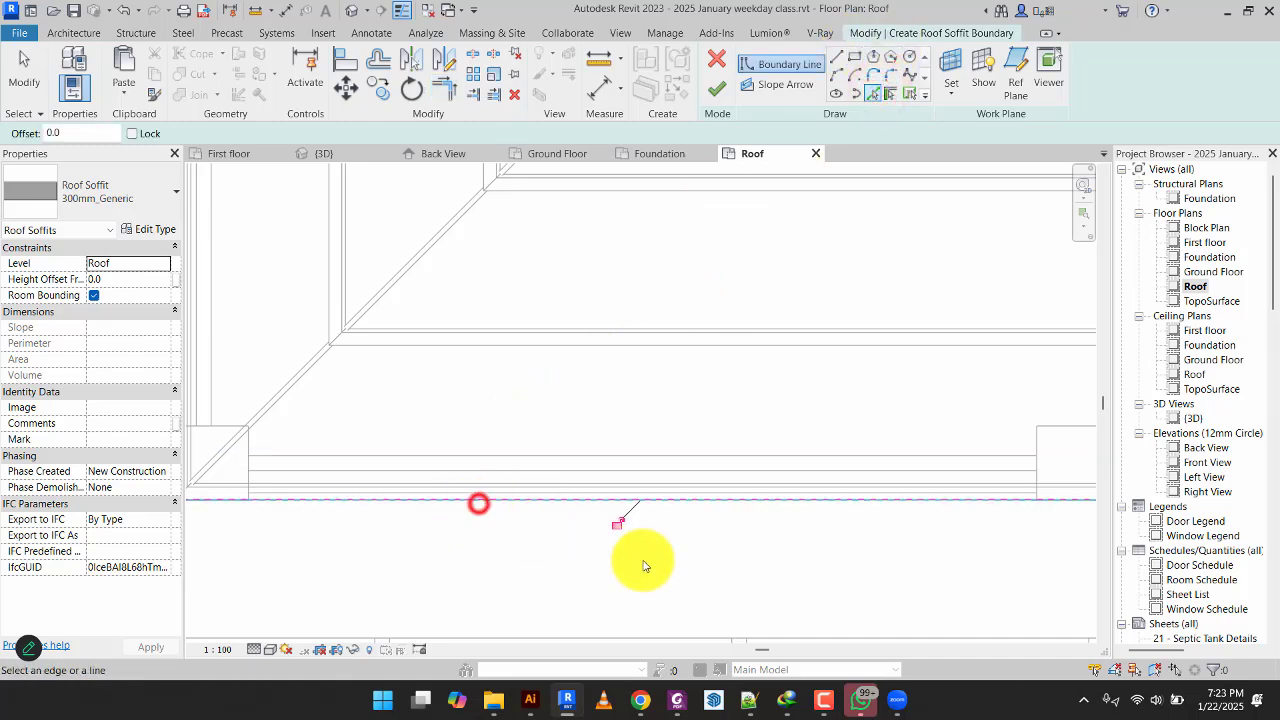
# Add outer soffit boundary lines along the fascia on the north side and around the curved corner.
pyautogui.scroll(-2, 645, 562)
pyautogui.scroll(-6, 647, 560)
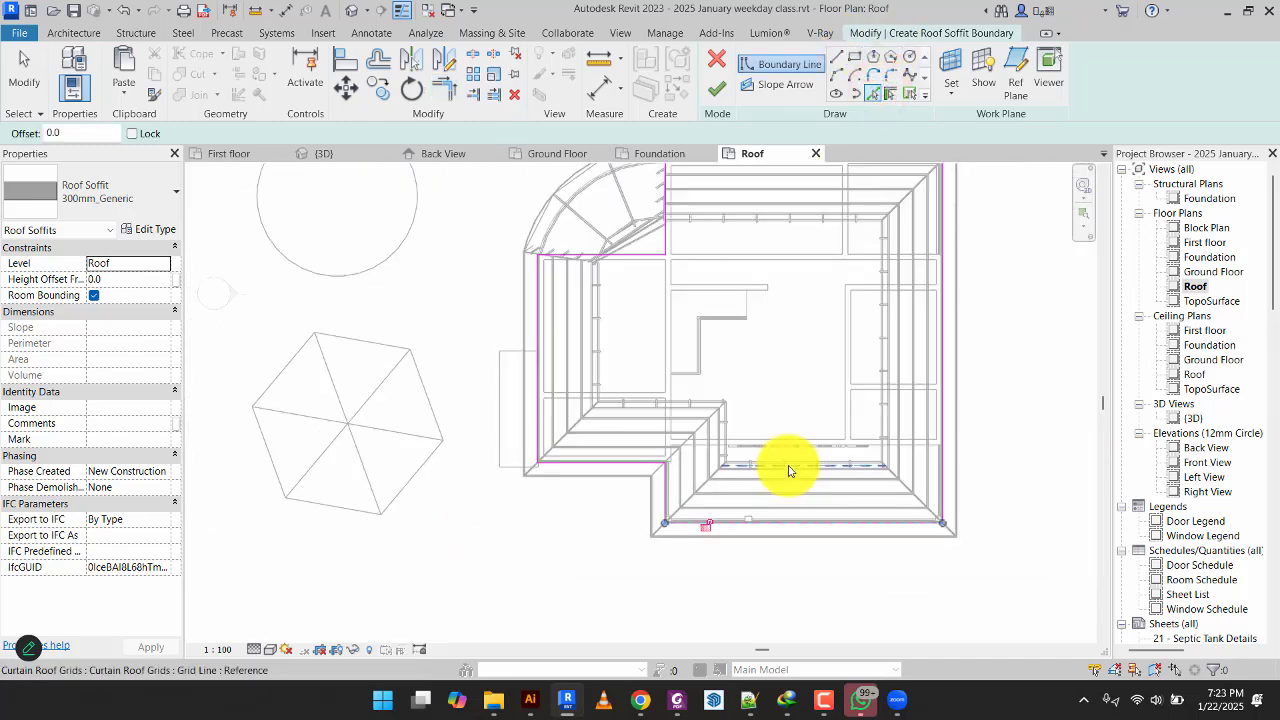
pyautogui.moveTo(923, 451); pyautogui.dragTo(936, 503, button='middle')
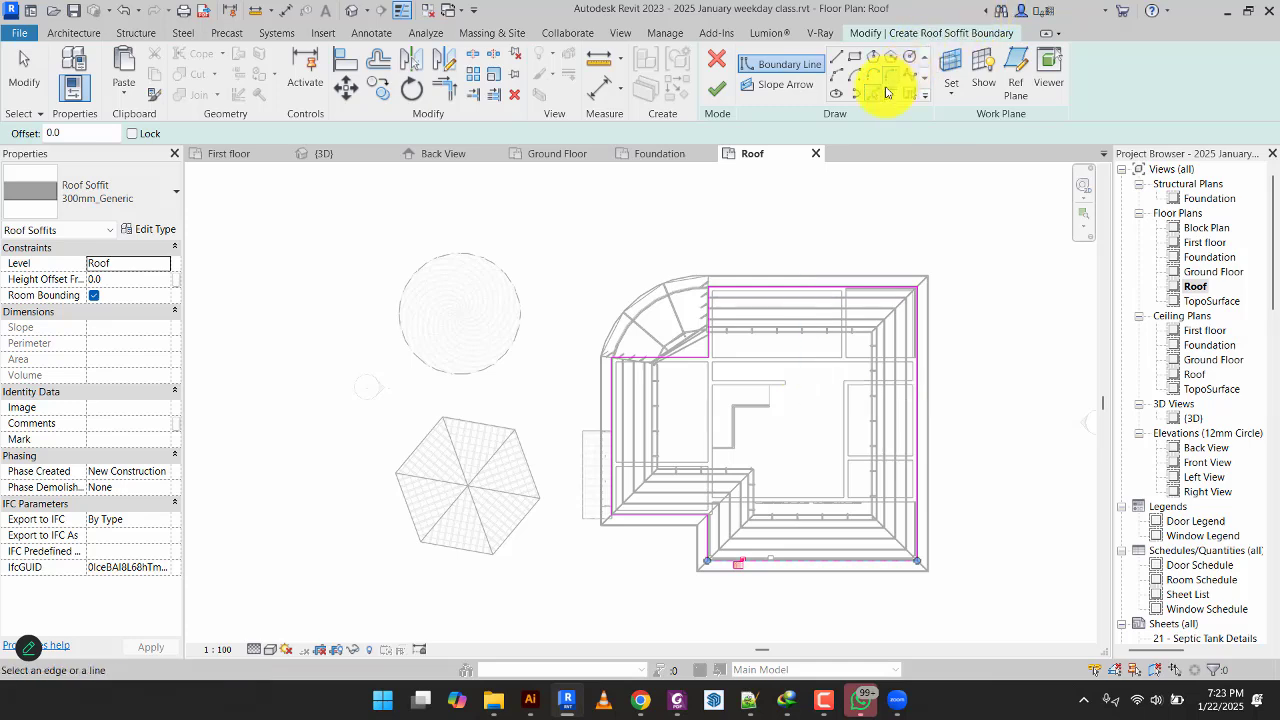
pyautogui.scroll(5, 748, 277)
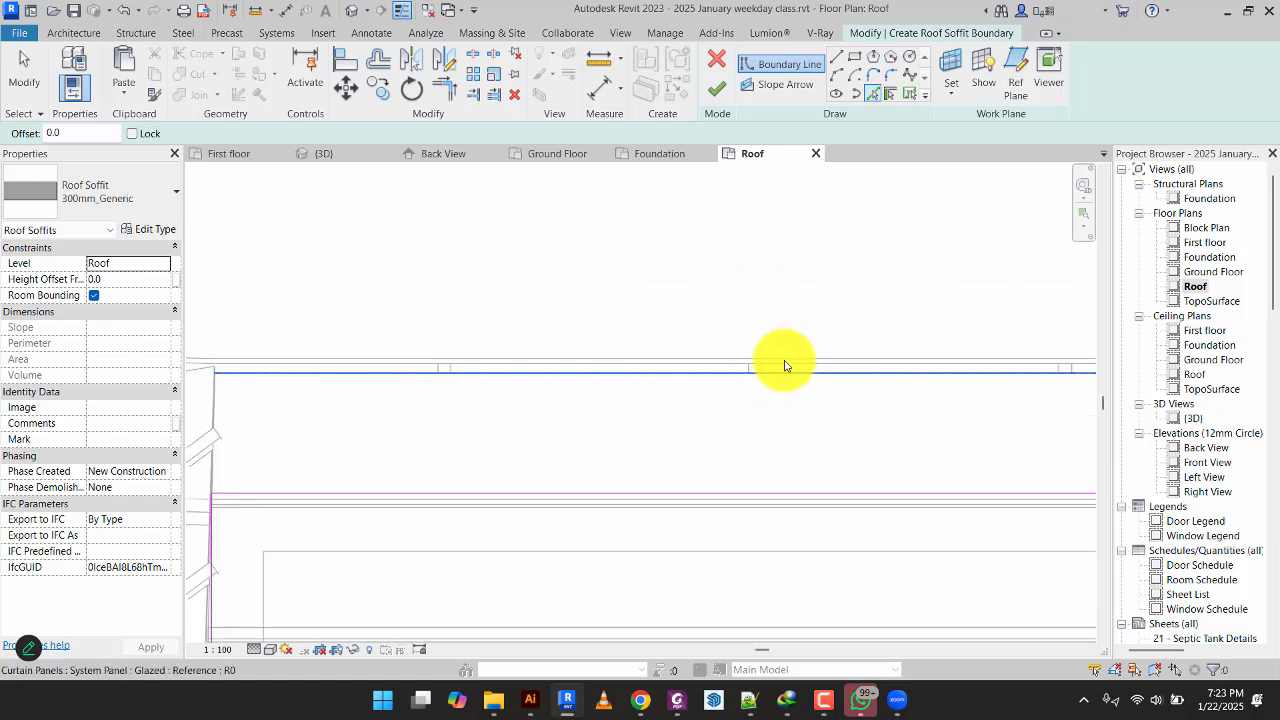
pyautogui.scroll(3, 784, 366)
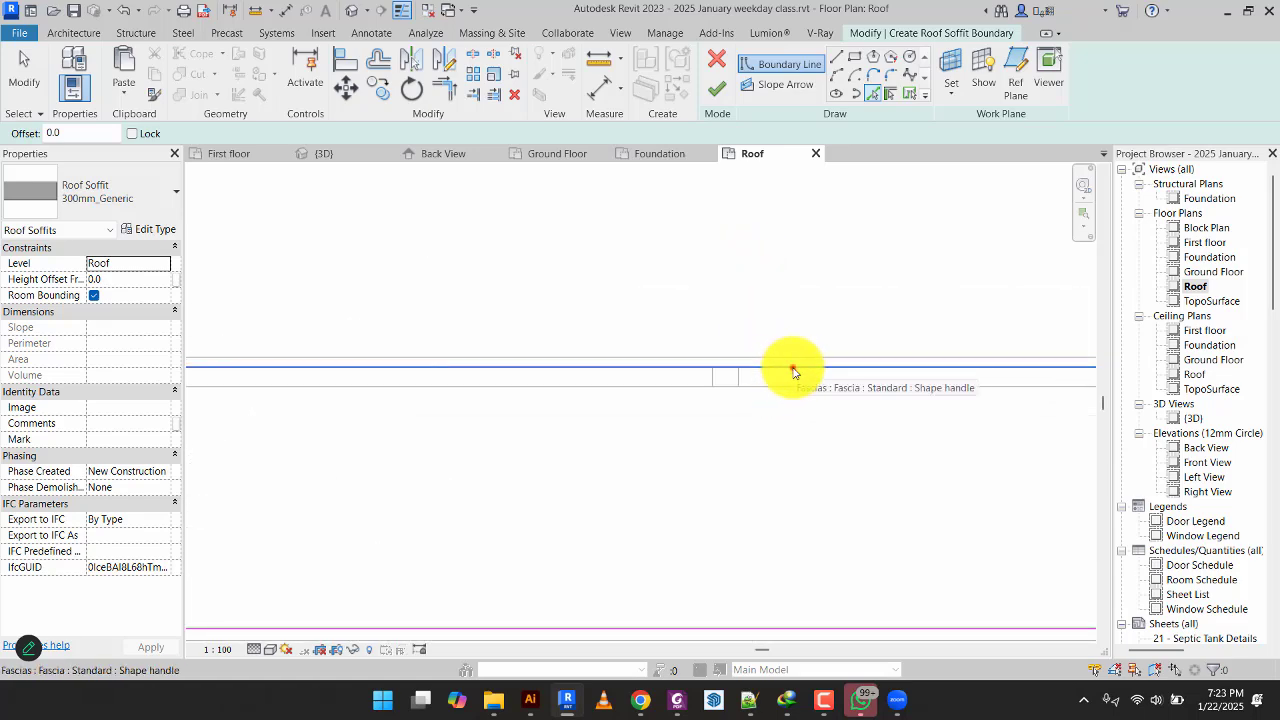
pyautogui.click(793, 373)
pyautogui.scroll(-4, 793, 370)
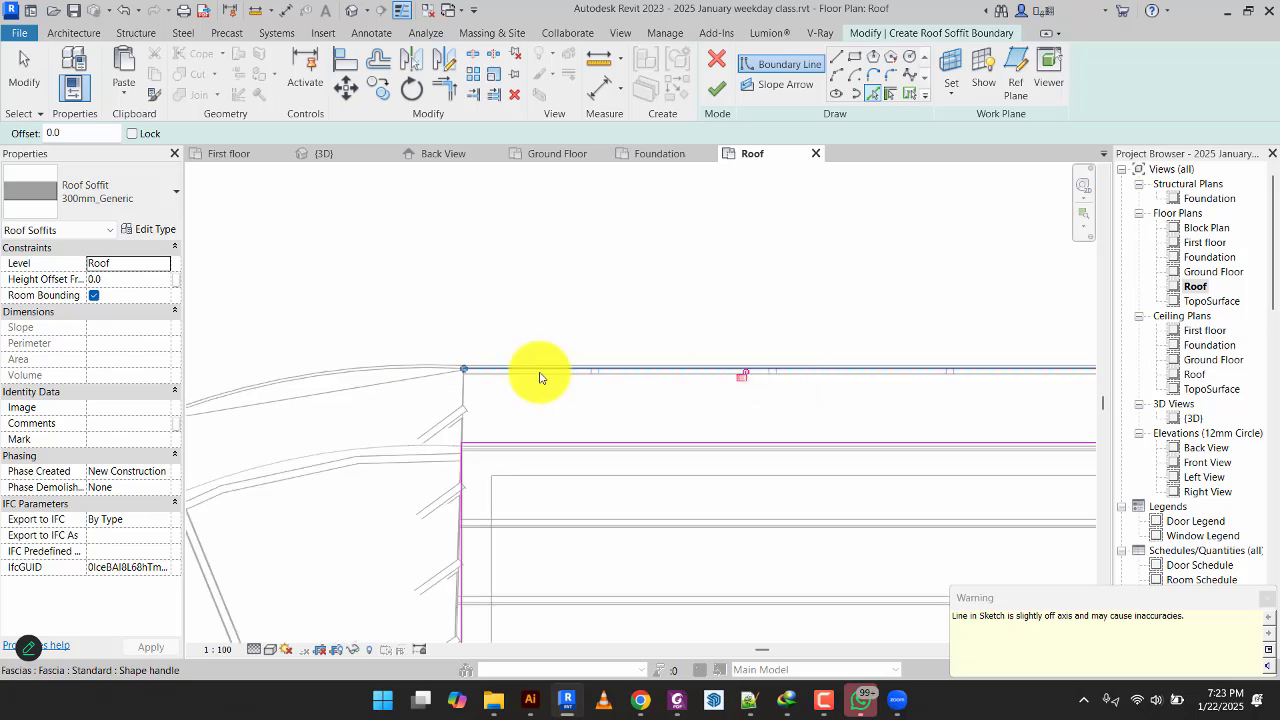
pyautogui.moveTo(654, 366); pyautogui.dragTo(958, 297, button='middle')
pyautogui.scroll(3, 579, 325)
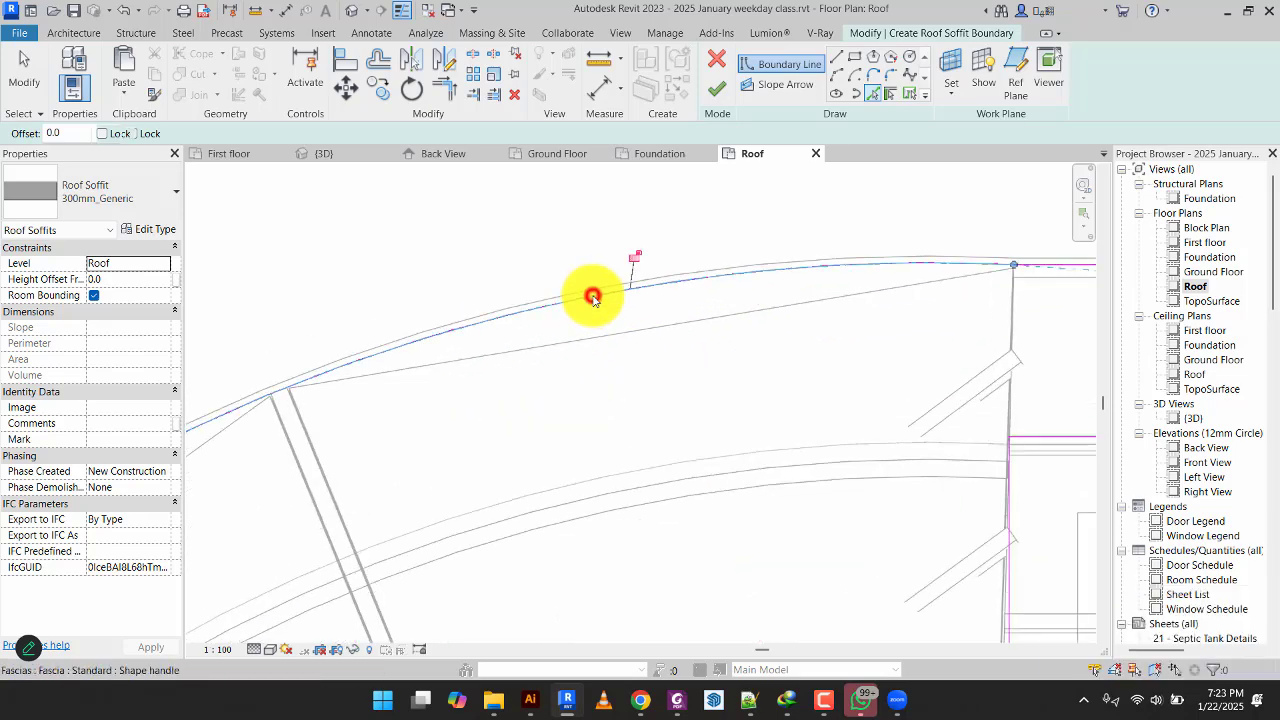
pyautogui.click(593, 298)
# Add outer soffit boundary lines along the fascia on the west side and the short south-west side.
pyautogui.scroll(-5, 576, 325)
pyautogui.moveTo(505, 438); pyautogui.dragTo(637, 206, button='middle')
pyautogui.scroll(5, 358, 487)
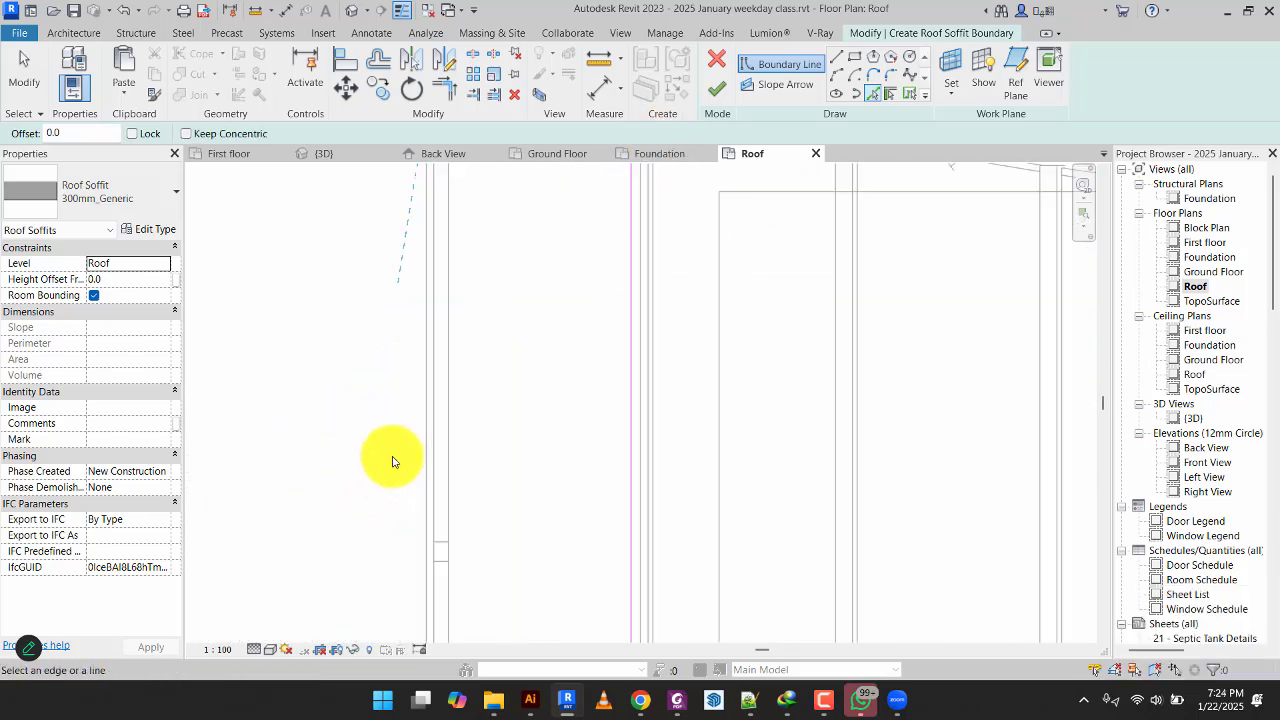
pyautogui.click(437, 429)
pyautogui.scroll(-5, 482, 429)
pyautogui.moveTo(532, 352); pyautogui.dragTo(518, 180, button='middle')
pyautogui.moveTo(518, 539); pyautogui.dragTo(516, 285, button='middle')
pyautogui.scroll(5, 466, 429)
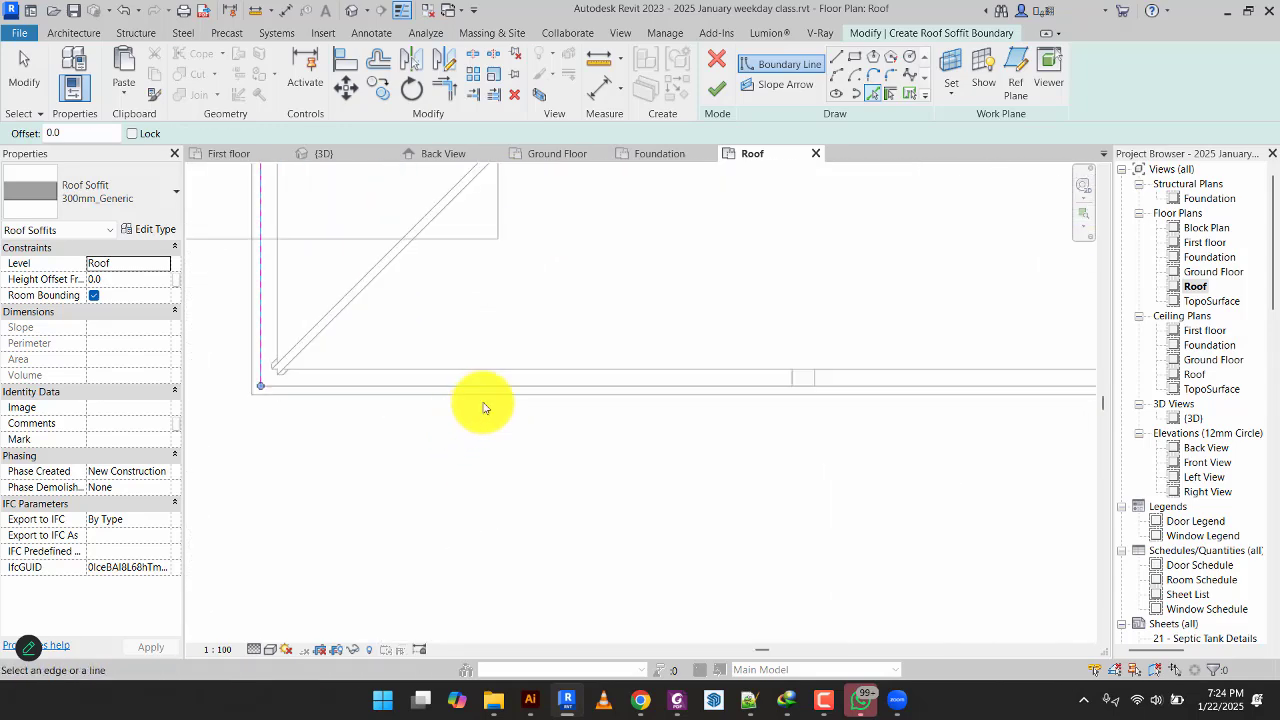
pyautogui.click(499, 386)
# Add outer soffit boundary lines along the fascia on the stepped return and the main south side.
pyautogui.scroll(-4, 627, 426)
pyautogui.moveTo(876, 486); pyautogui.dragTo(280, 360, button='middle')
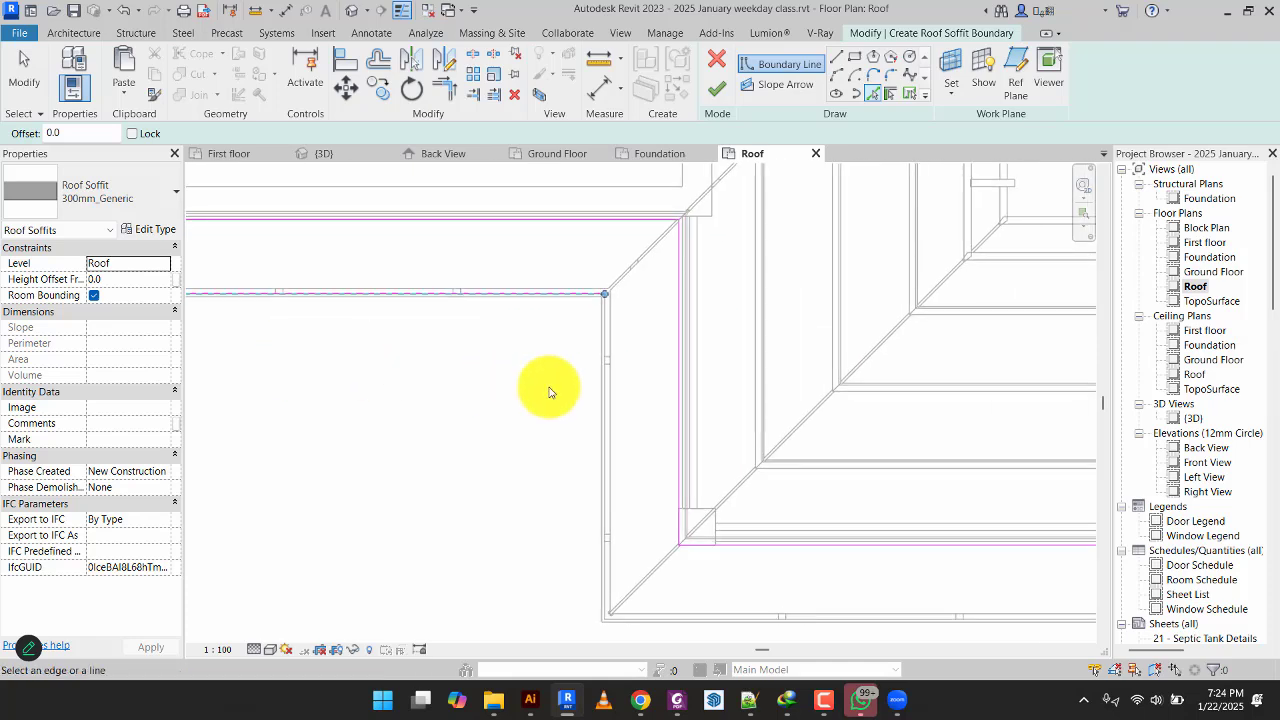
pyautogui.scroll(3, 590, 370)
pyautogui.scroll(2, 658, 354)
pyautogui.click(577, 238)
pyautogui.scroll(-5, 626, 349)
pyautogui.moveTo(626, 349); pyautogui.dragTo(420, 145, button='middle')
pyautogui.scroll(1, 441, 381)
pyautogui.scroll(3, 438, 380)
pyautogui.click(412, 423)
# Close the outer soffit boundary with a line along the fascia on the east side.
pyautogui.scroll(-3, 786, 394)
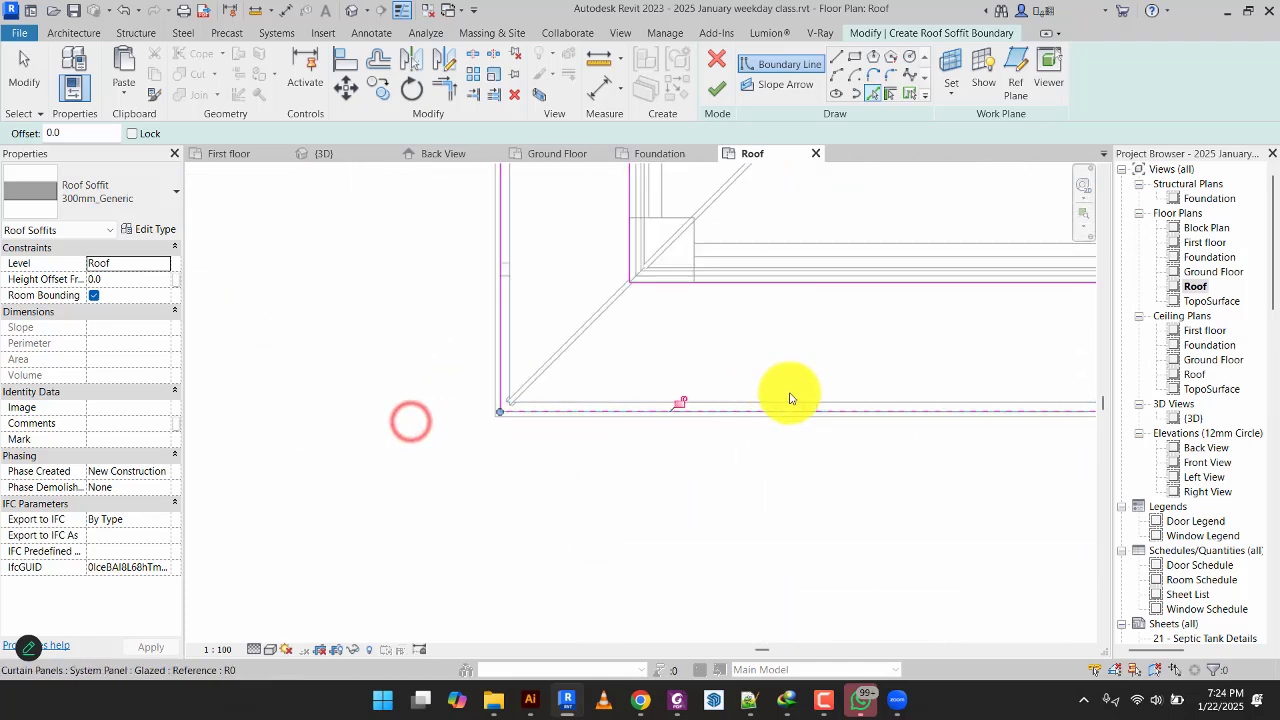
pyautogui.moveTo(786, 394); pyautogui.dragTo(303, 422, button='middle')
pyautogui.scroll(-2, 670, 404)
pyautogui.moveTo(891, 417); pyautogui.dragTo(500, 462, button='middle')
pyautogui.scroll(5, 767, 468)
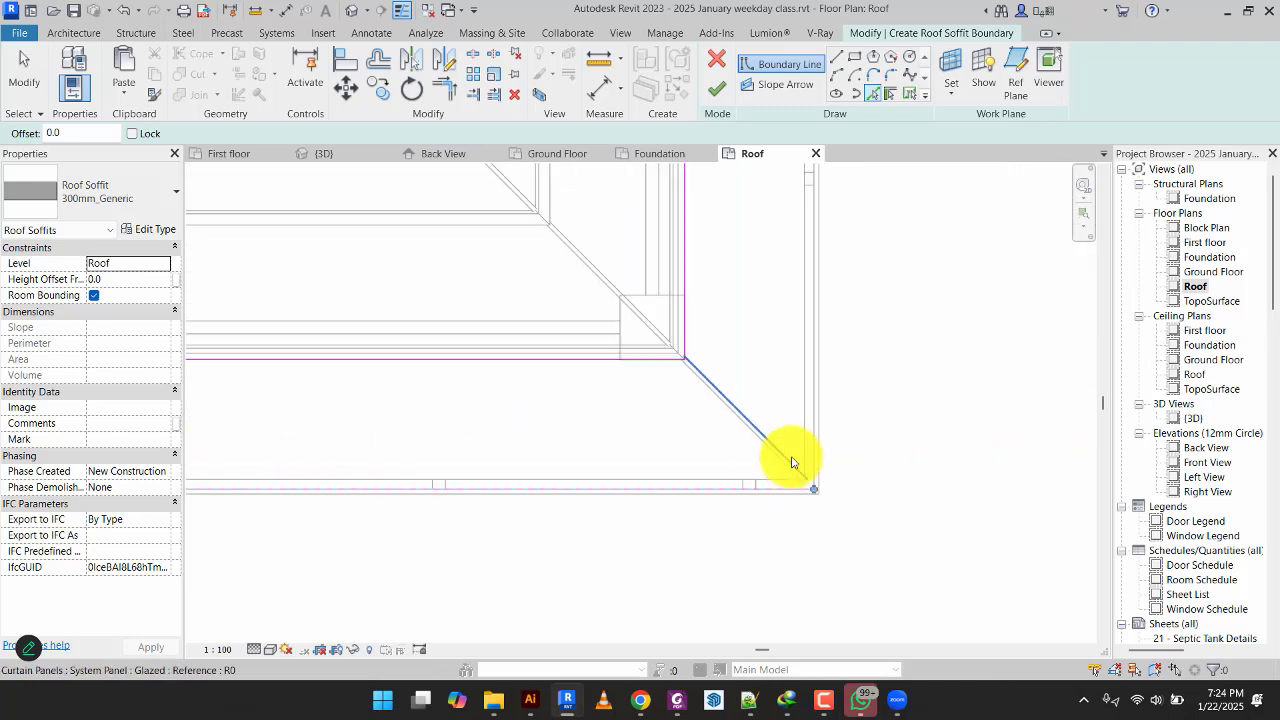
pyautogui.click(838, 412)
# Finish the roof soffit sketch and show the new soffit at the eaves in the 3D view.
pyautogui.scroll(-5, 913, 405)
pyautogui.moveTo(911, 368); pyautogui.dragTo(829, 676, button='middle')
pyautogui.scroll(-5, 874, 408)
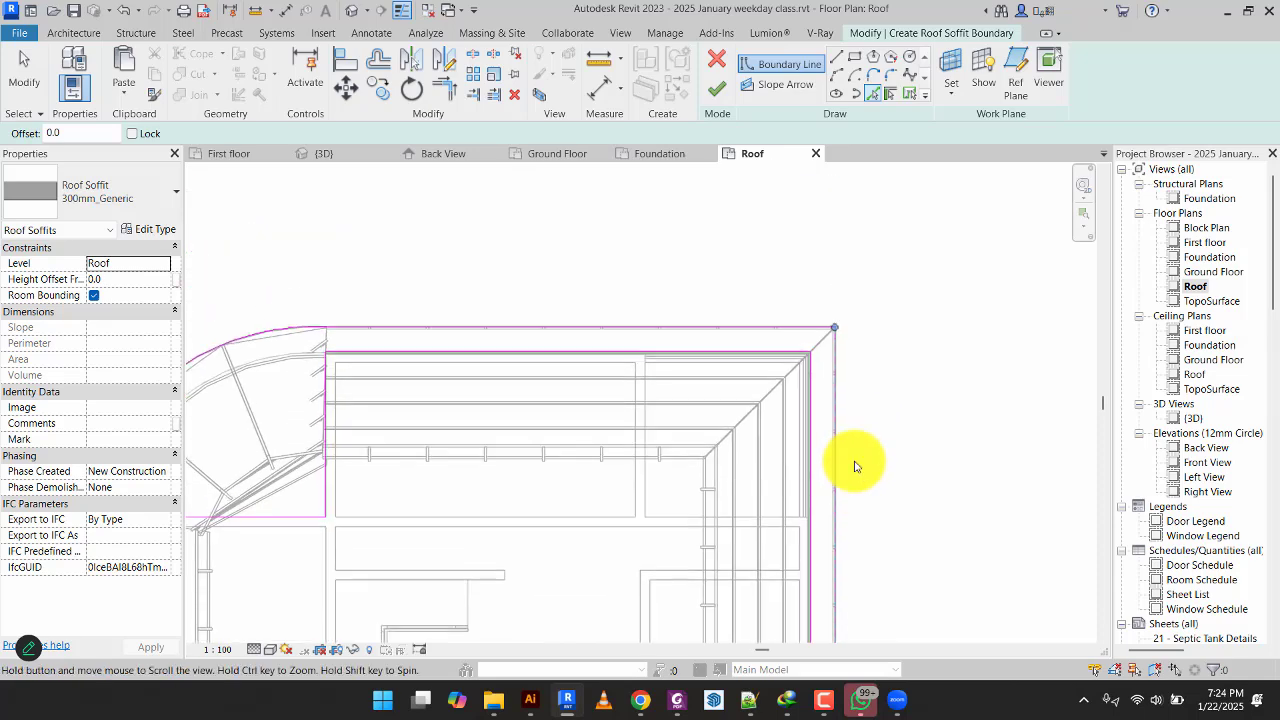
pyautogui.scroll(-1, 508, 408)
pyautogui.moveTo(537, 422); pyautogui.dragTo(729, 241, button='middle')
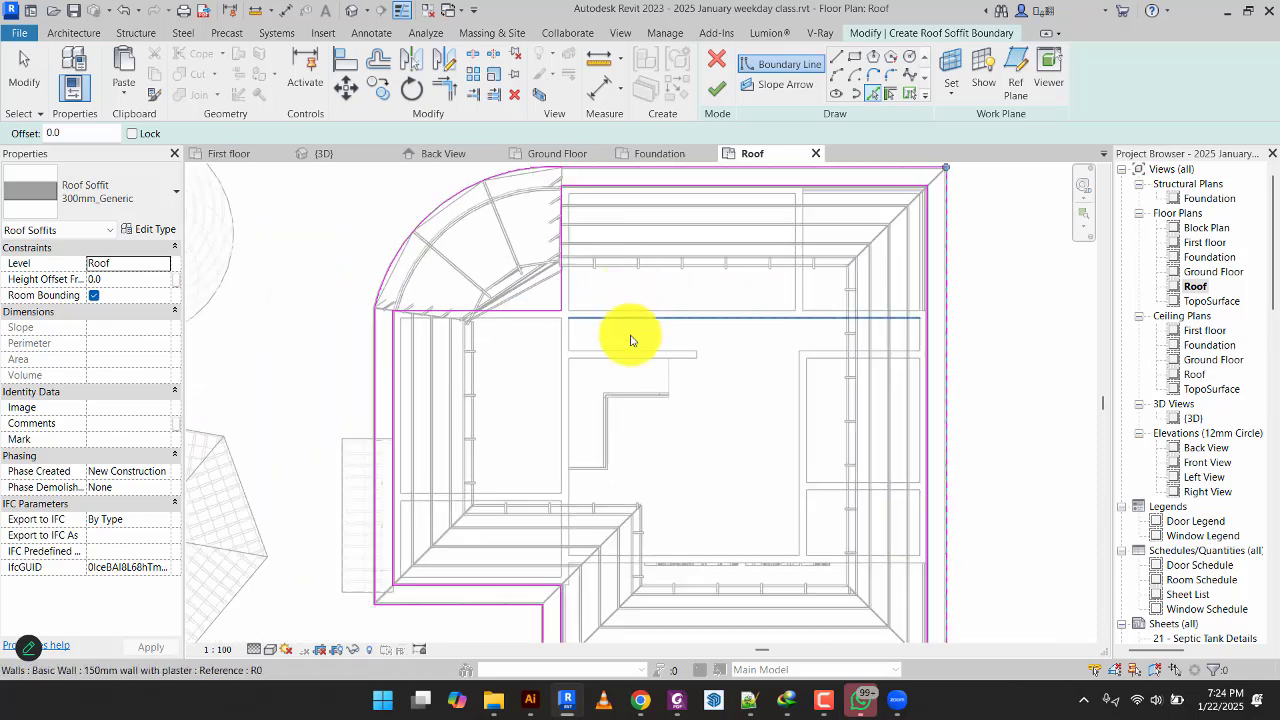
pyautogui.scroll(-1, 709, 368)
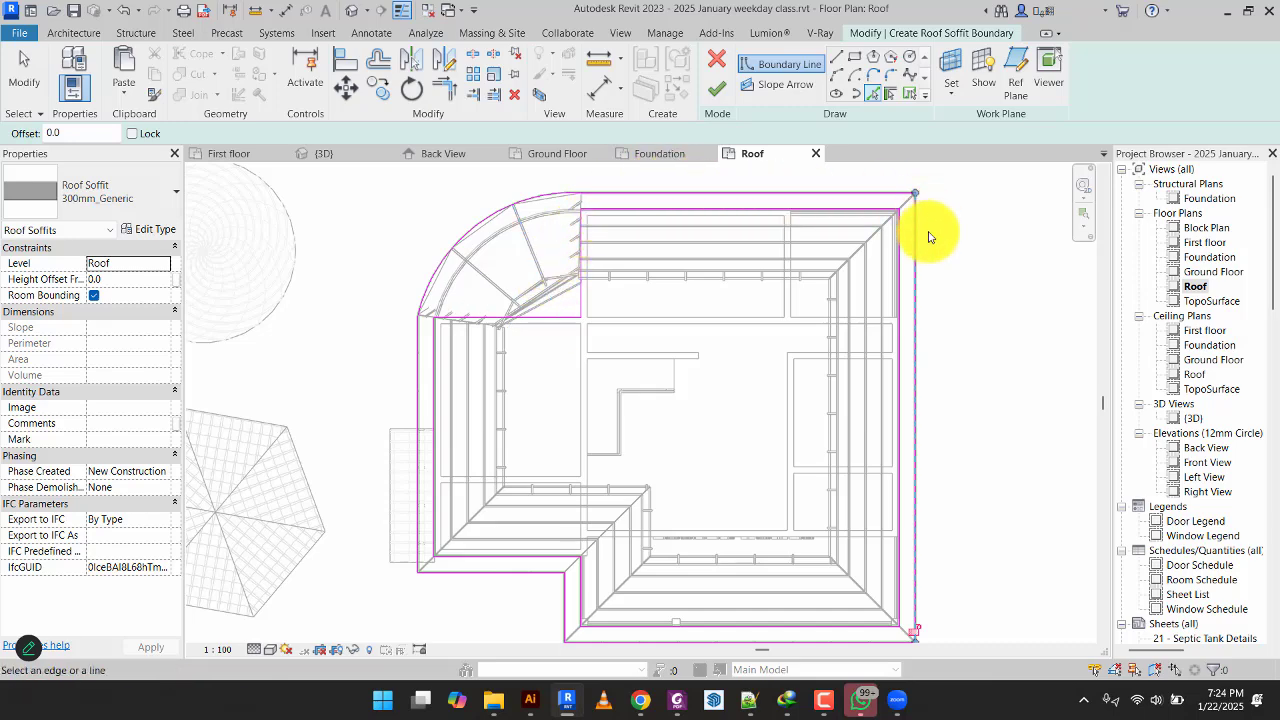
pyautogui.click(890, 622)
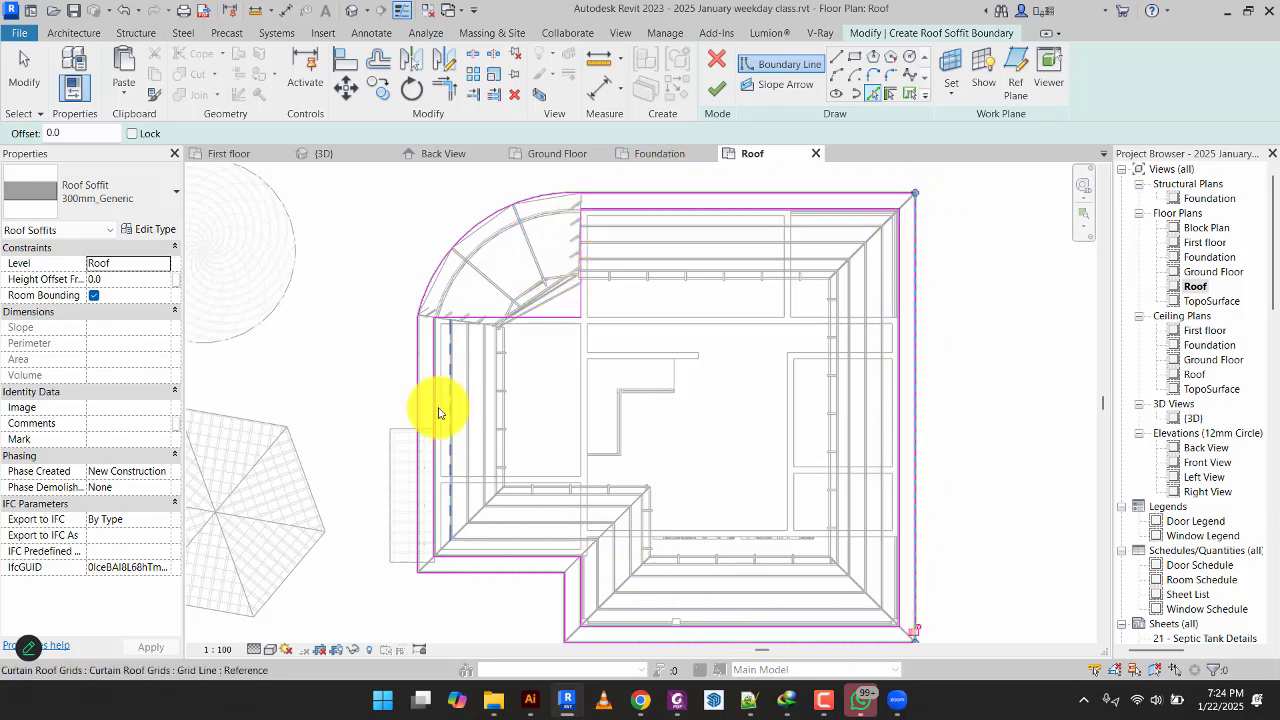
pyautogui.click(729, 87)
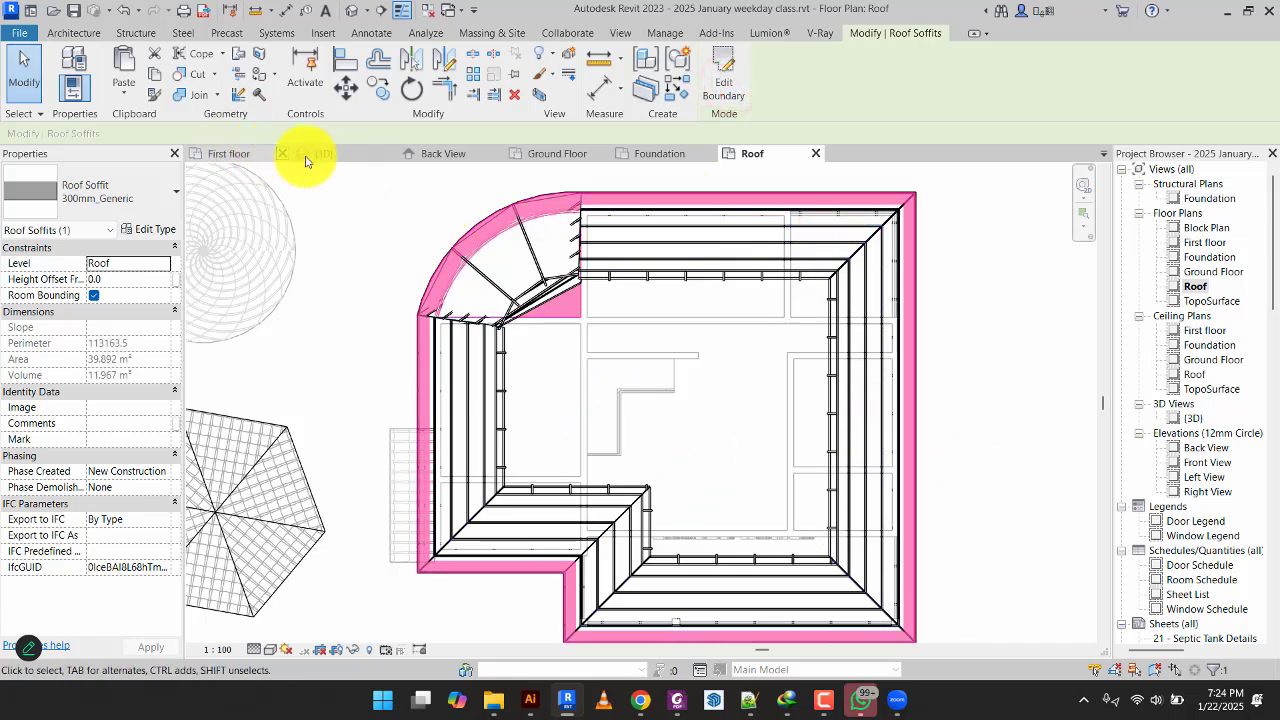
pyautogui.click(336, 155)
pyautogui.scroll(5, 457, 509)
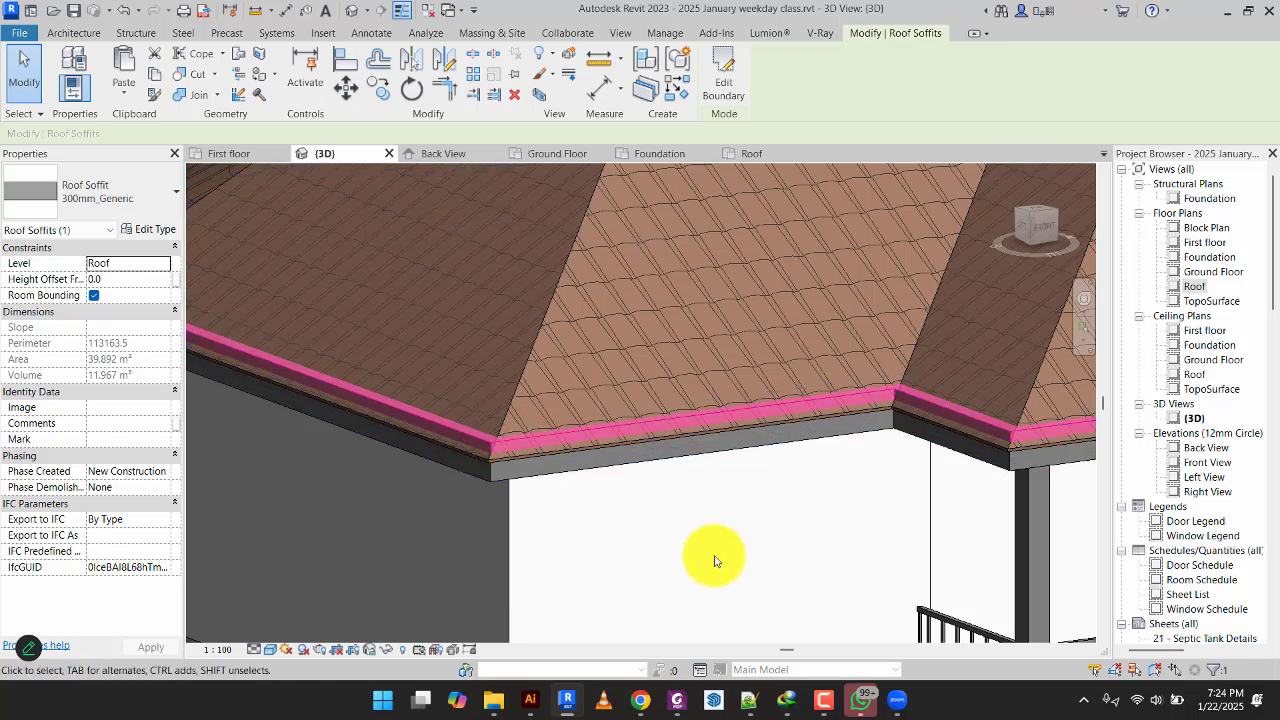
# Switch to Notepad++, note "fascia thick", "columns" and "view ran" on separate lines, and return to the Revit model.
pyautogui.click(755, 708)
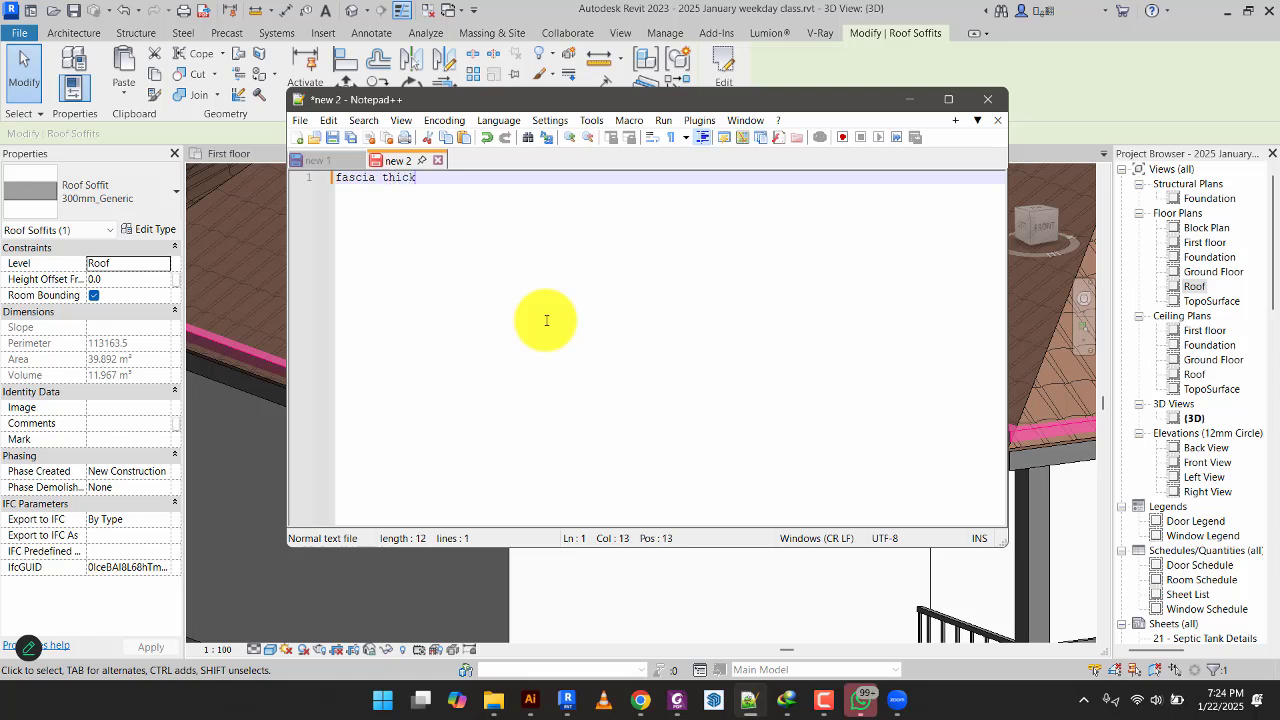
pyautogui.press('Return')
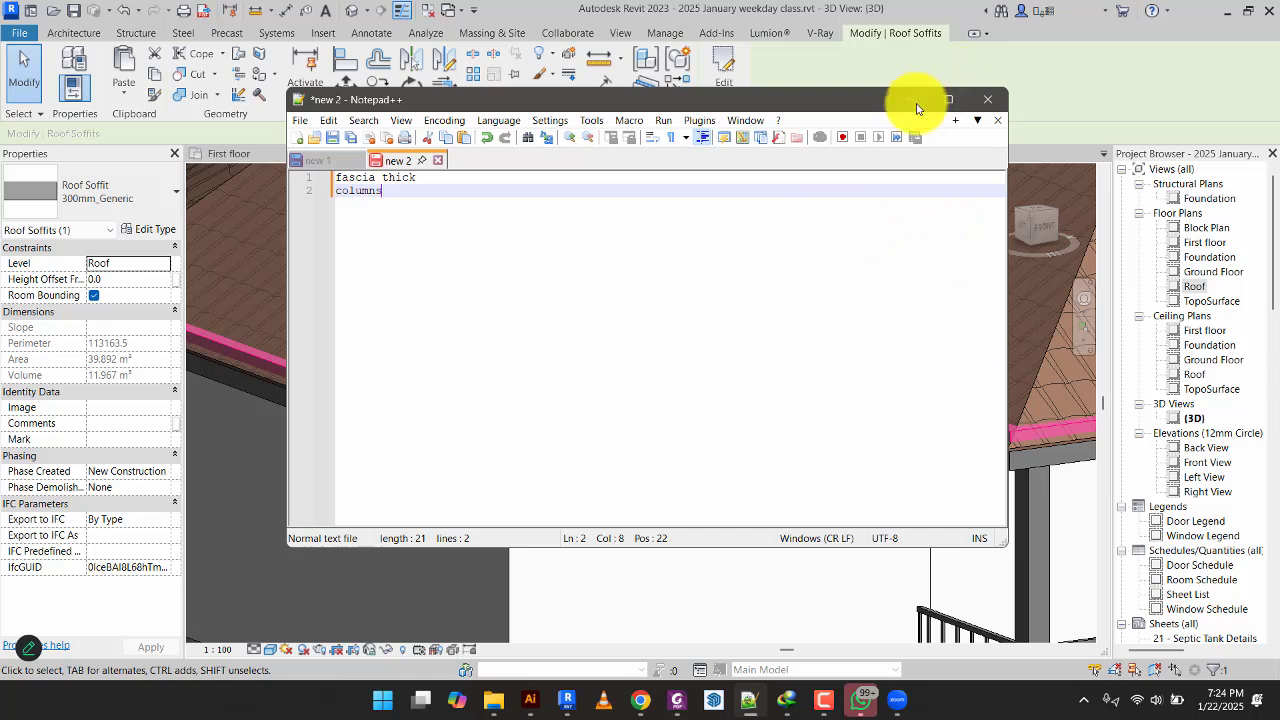
pyautogui.press('Return')
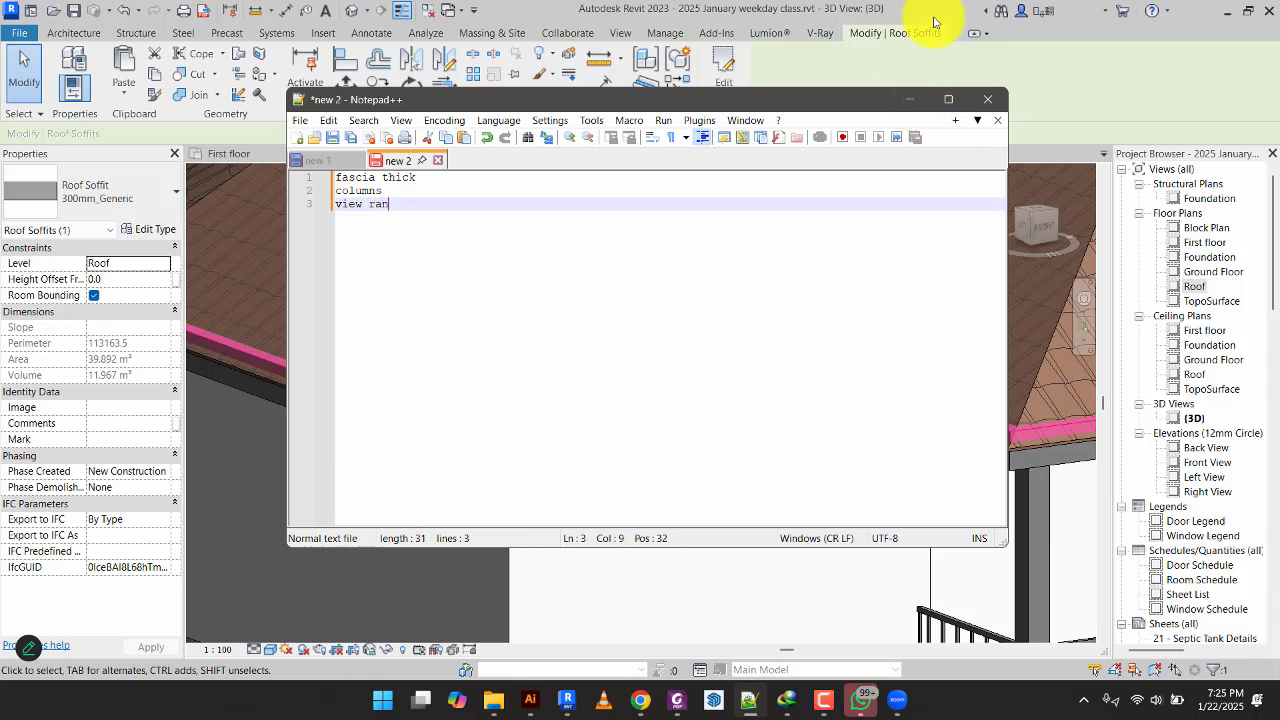
pyautogui.click(907, 98)
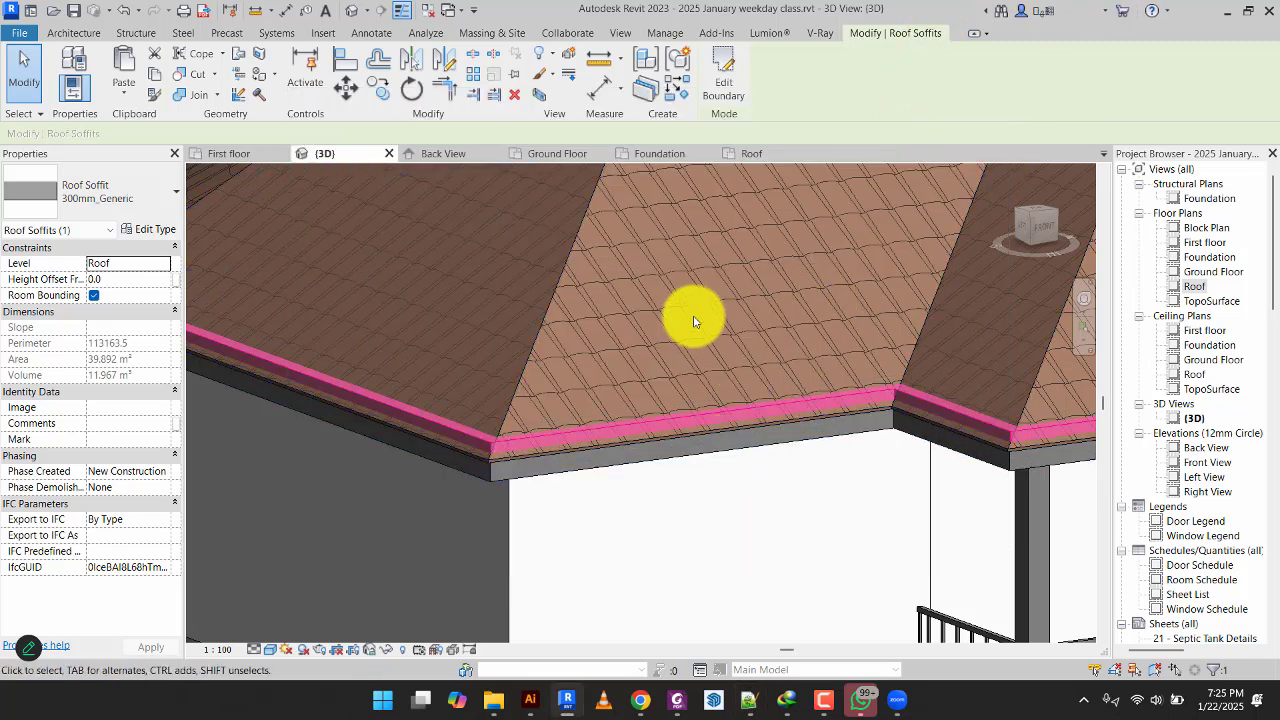
# Duplicate the soffit type 300mm_Generic under the suggested name and set its structure layer thickness to 25 mm.
pyautogui.click(155, 231)
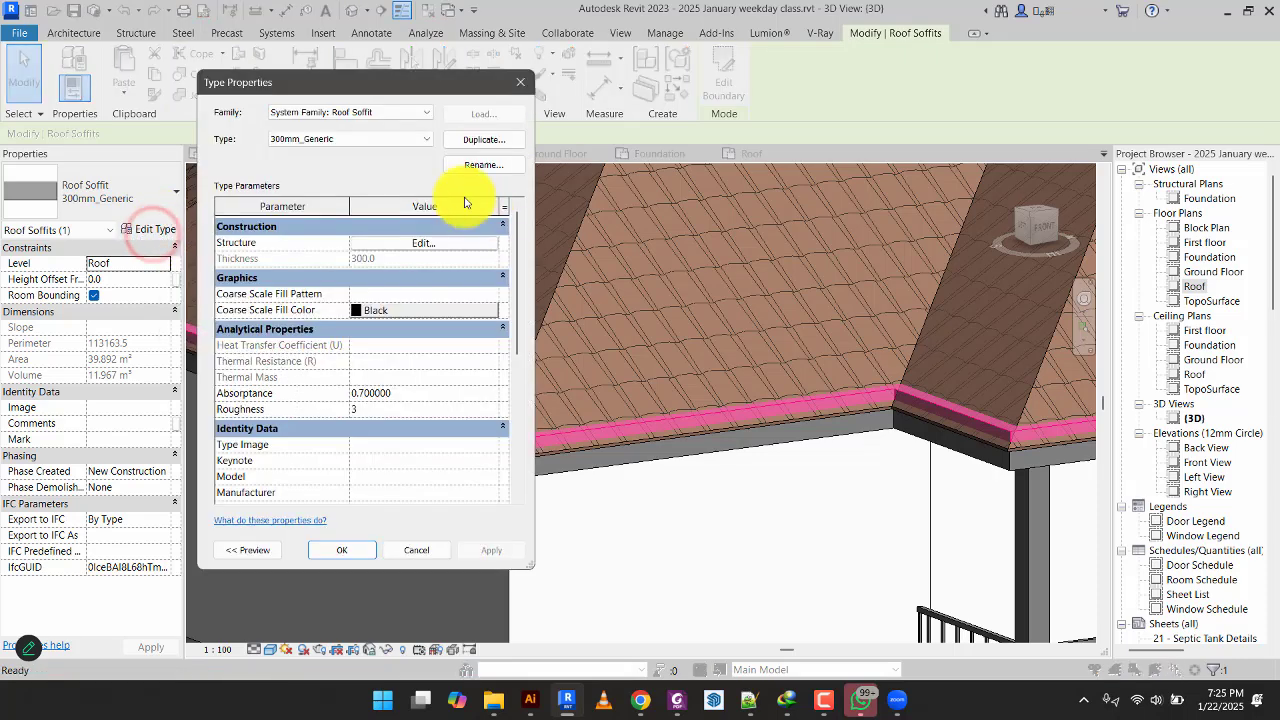
pyautogui.click(491, 149)
pyautogui.click(368, 352)
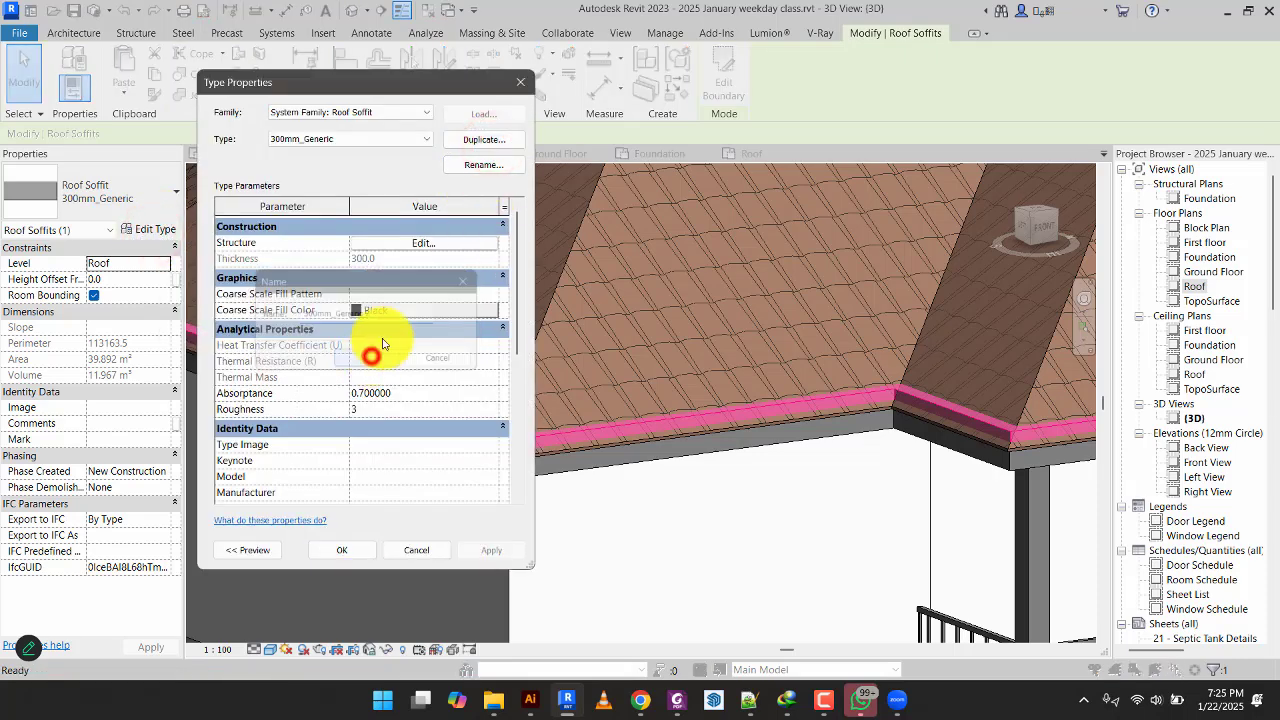
pyautogui.click(416, 245)
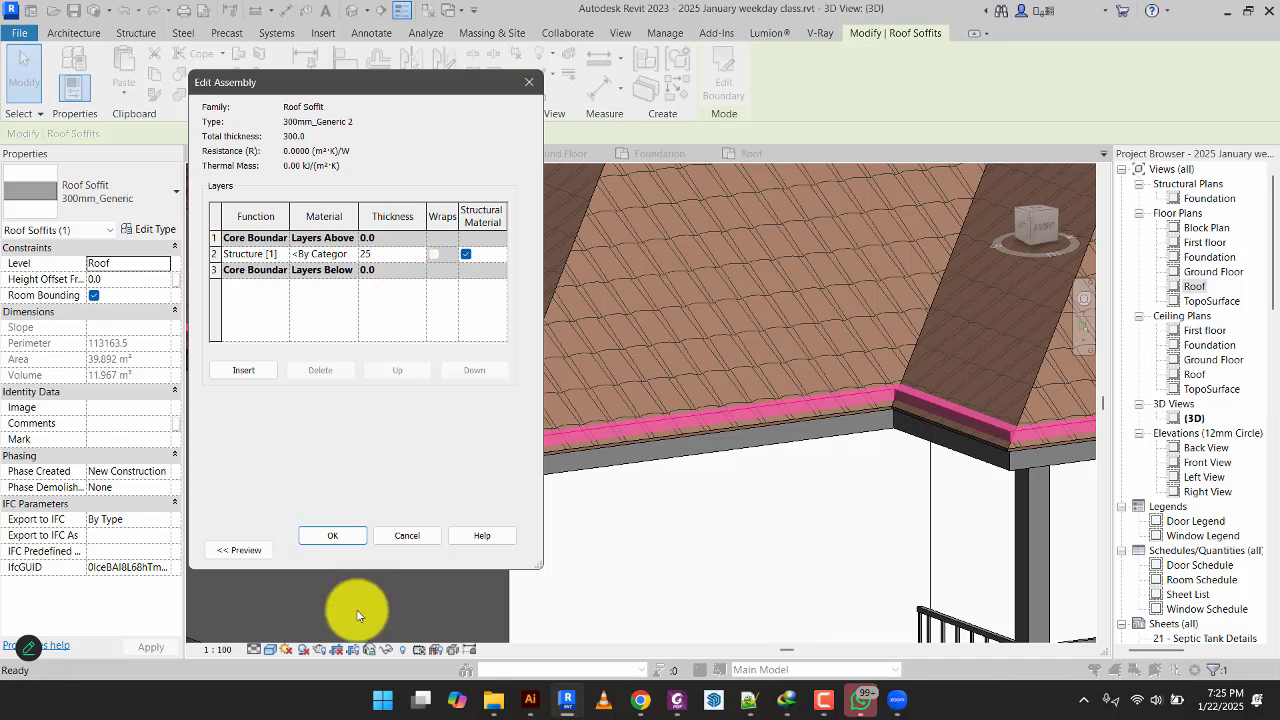
pyautogui.click(348, 536)
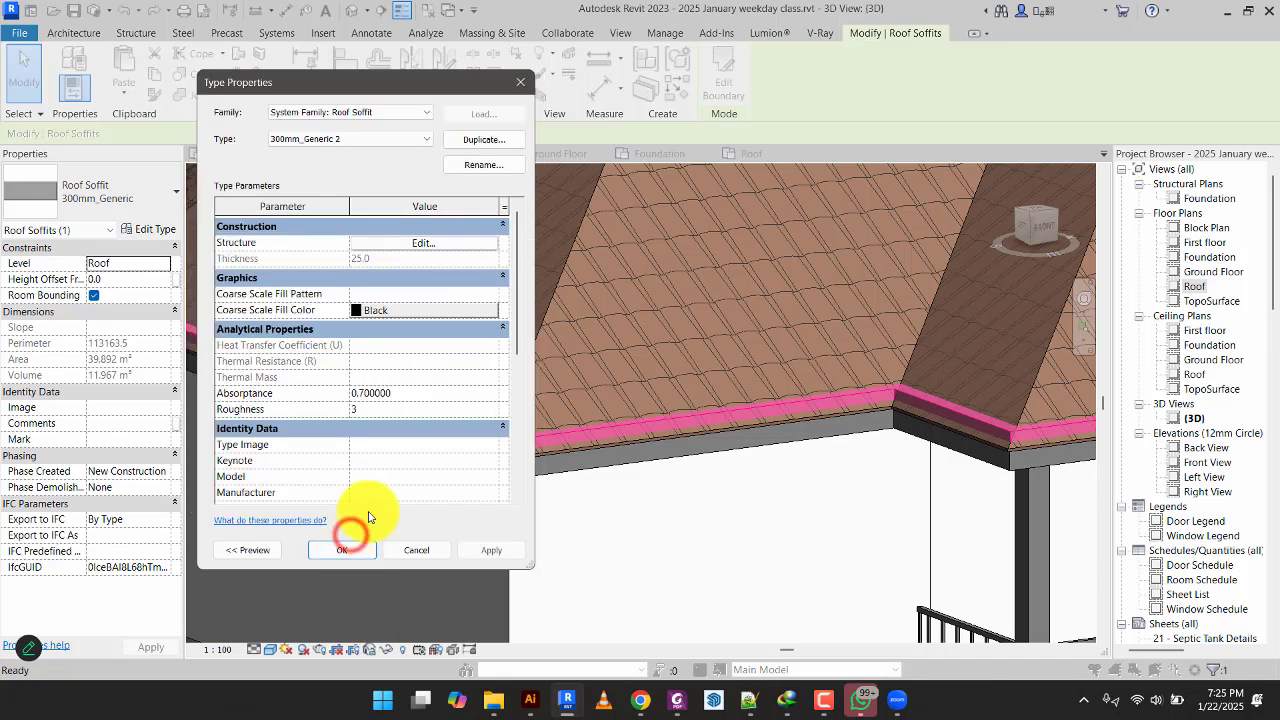
pyautogui.click(346, 552)
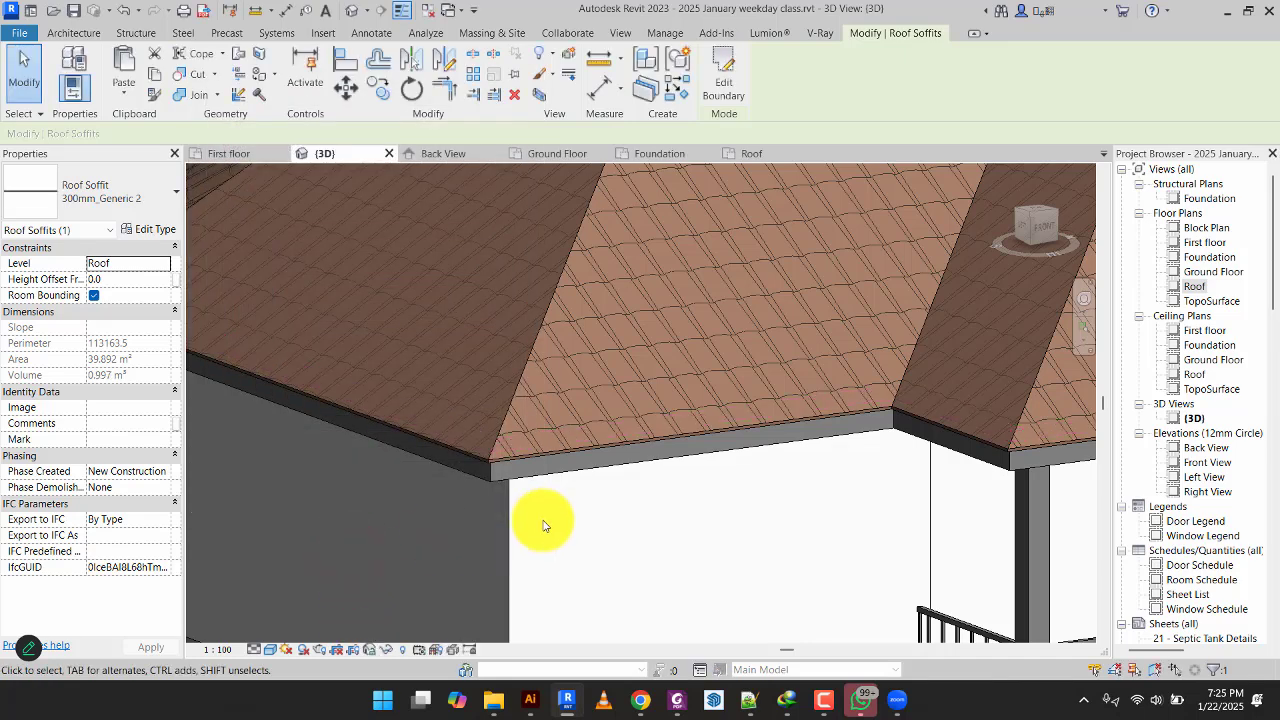
# Examine the soffit from below in 3D around the front balcony eaves and select it.
pyautogui.keyDown('shift'); pyautogui.moveTo(540, 520); pyautogui.dragTo(609, 298, button='middle'); pyautogui.keyUp('shift')
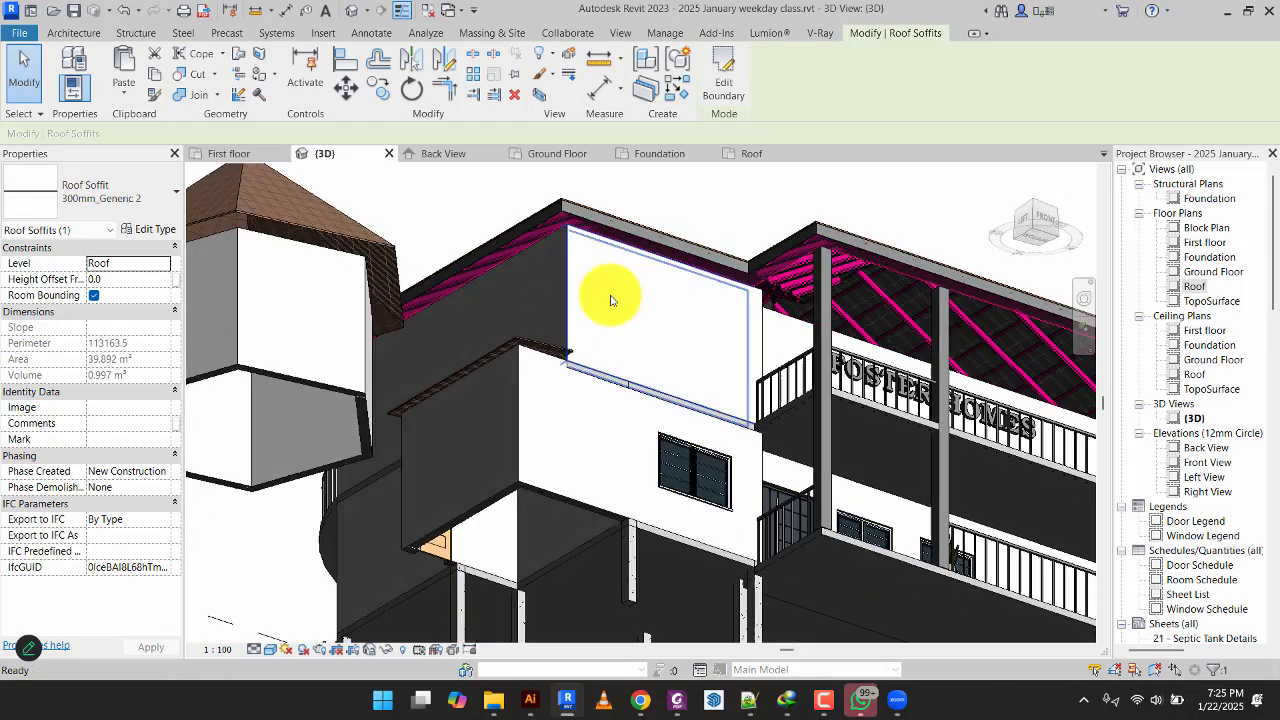
pyautogui.click(742, 182)
pyautogui.scroll(1, 882, 232)
pyautogui.scroll(2, 882, 232)
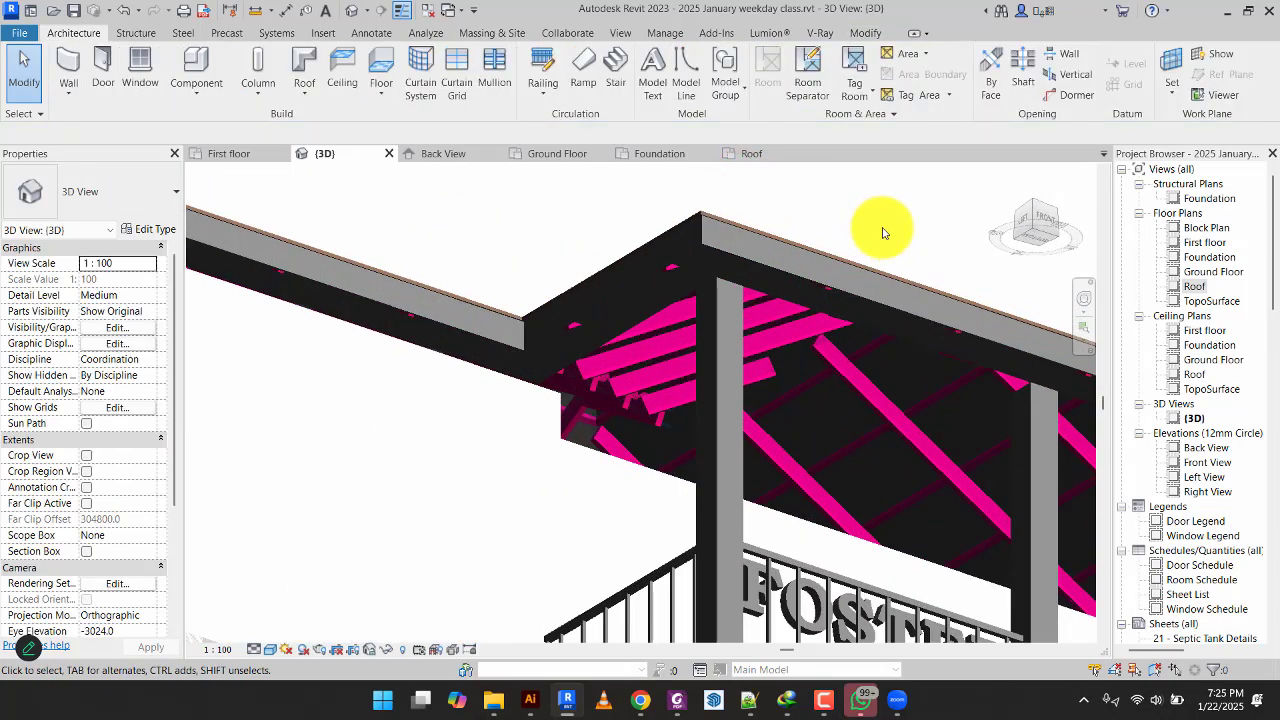
pyautogui.click(843, 311)
pyautogui.scroll(-2, 842, 388)
pyautogui.scroll(-5, 842, 388)
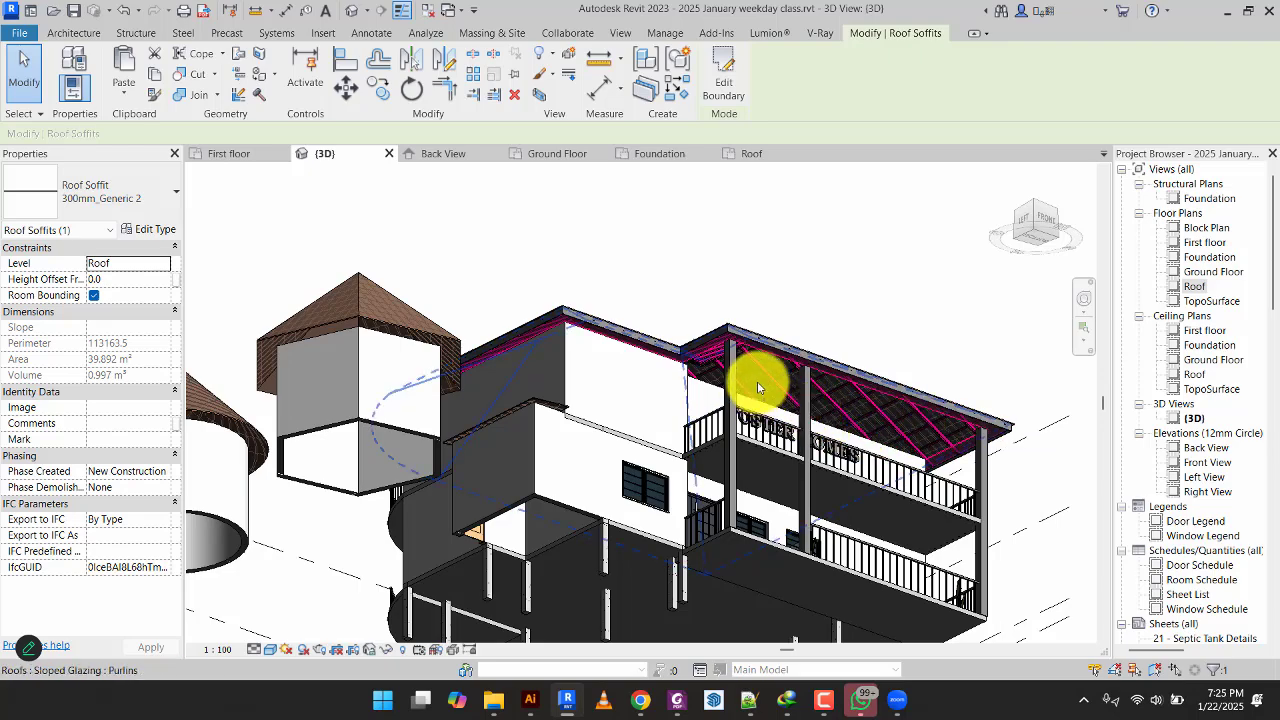
# Select the roof soffit at the front balcony eaves and open its boundary for editing in the Roof floor plan.
pyautogui.keyDown('shift'); pyautogui.moveTo(823, 386); pyautogui.dragTo(871, 400, button='middle'); pyautogui.keyUp('shift')
pyautogui.scroll(4, 608, 294)
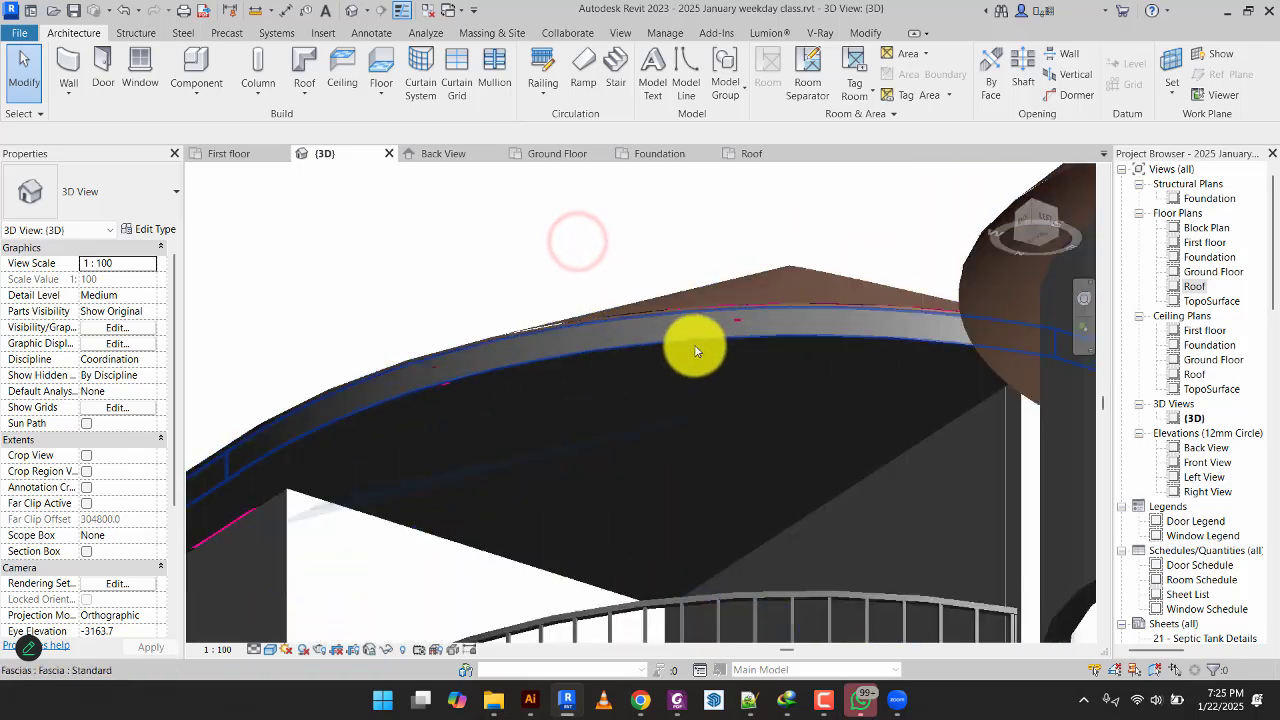
pyautogui.keyDown('shift'); pyautogui.moveTo(795, 422); pyautogui.dragTo(431, 491, button='middle'); pyautogui.keyUp('shift')
pyautogui.moveTo(862, 514); pyautogui.dragTo(635, 330, button='middle')
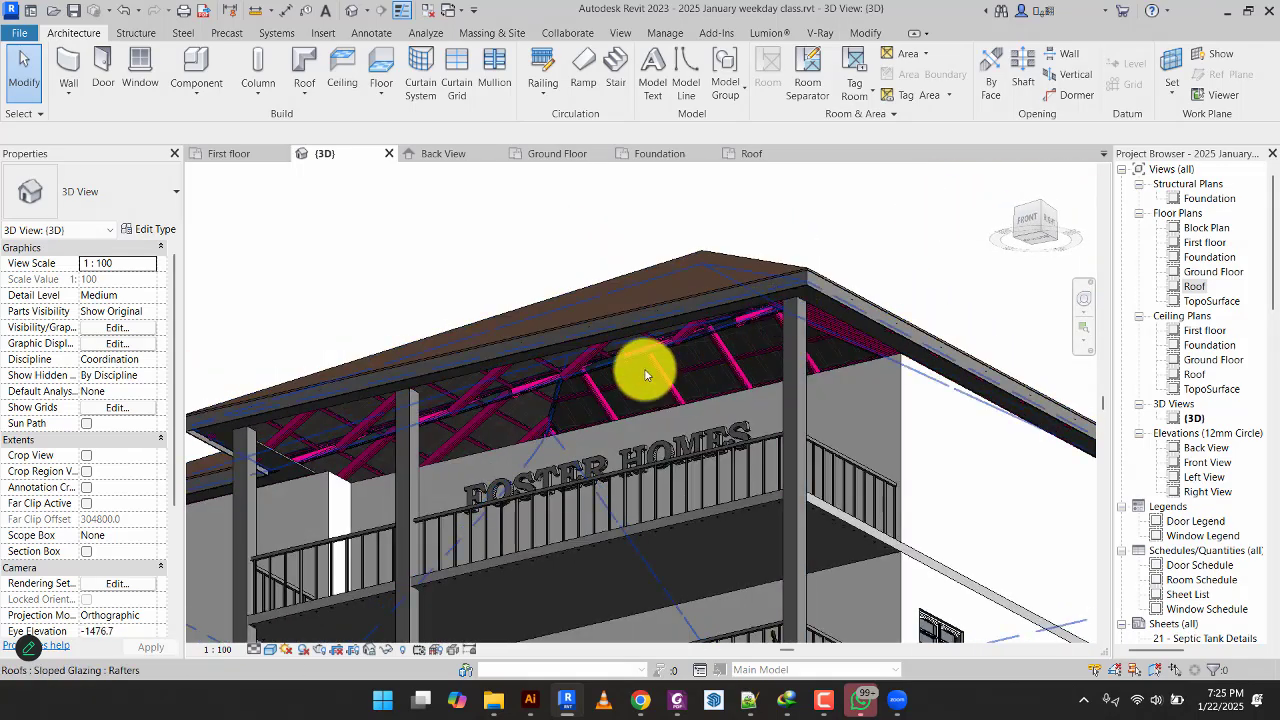
pyautogui.scroll(5, 808, 309)
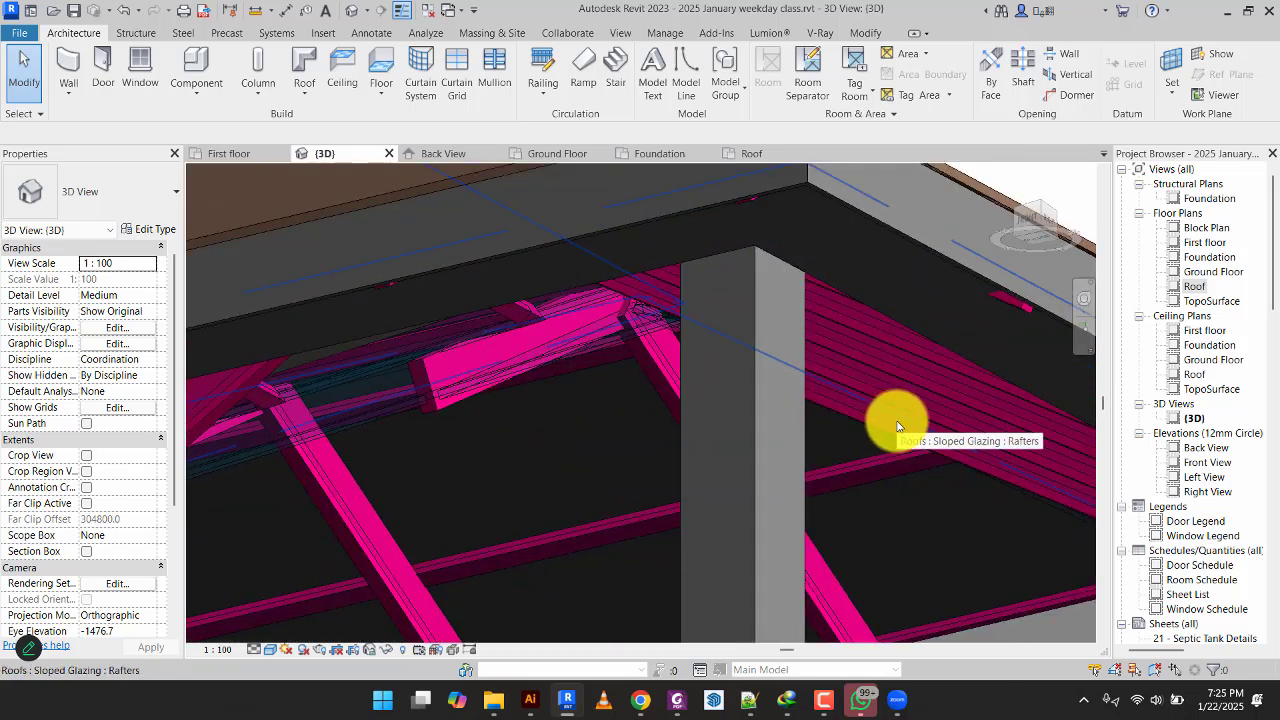
pyautogui.click(823, 274)
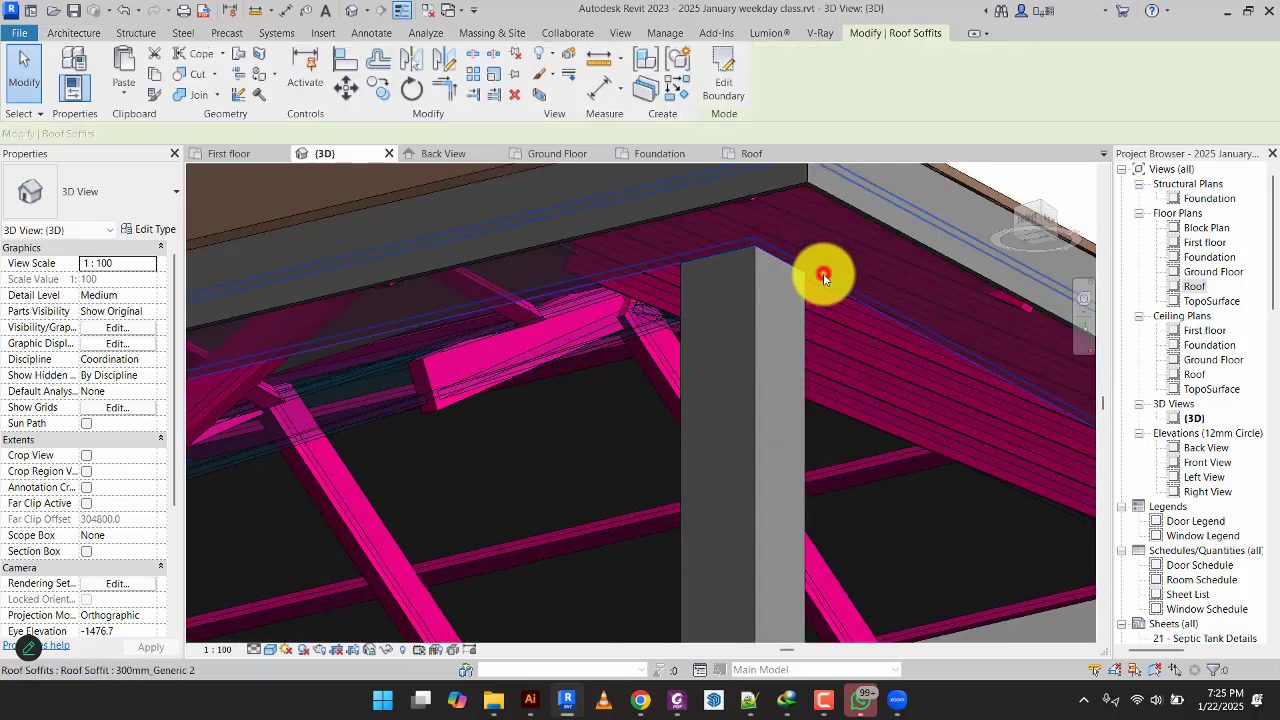
pyautogui.click(723, 85)
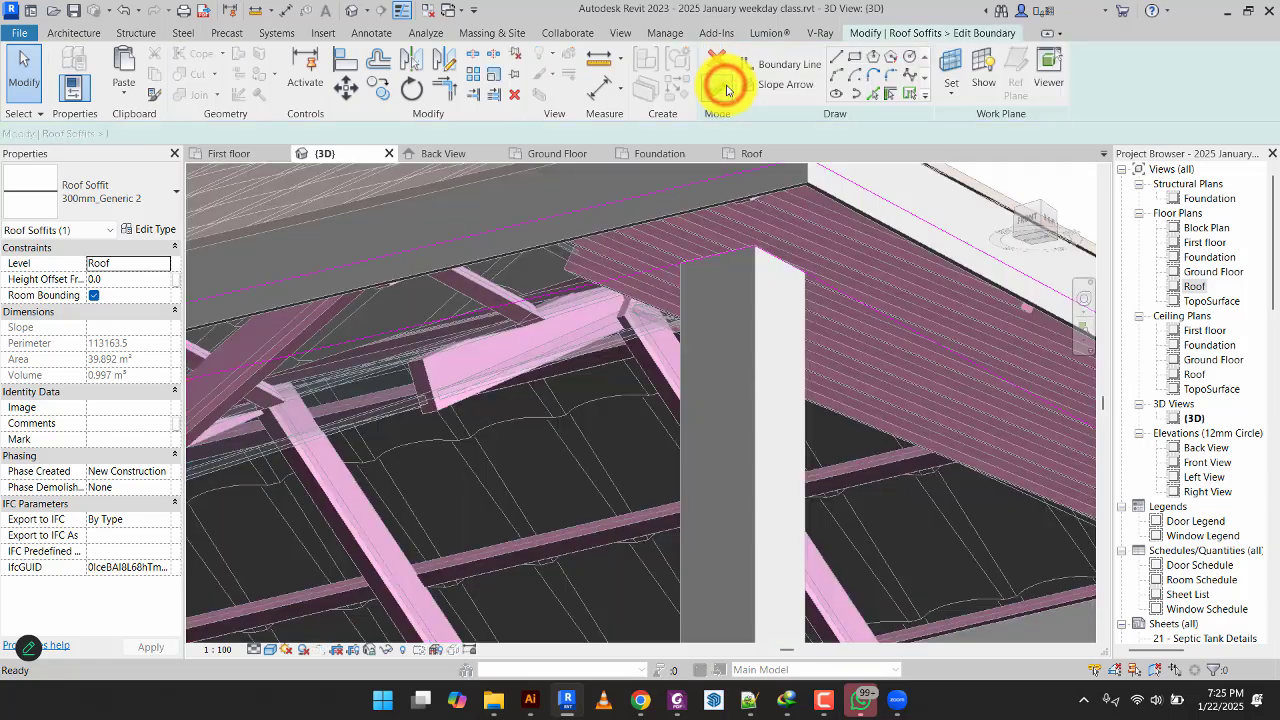
pyautogui.click(742, 151)
pyautogui.scroll(-2, 791, 373)
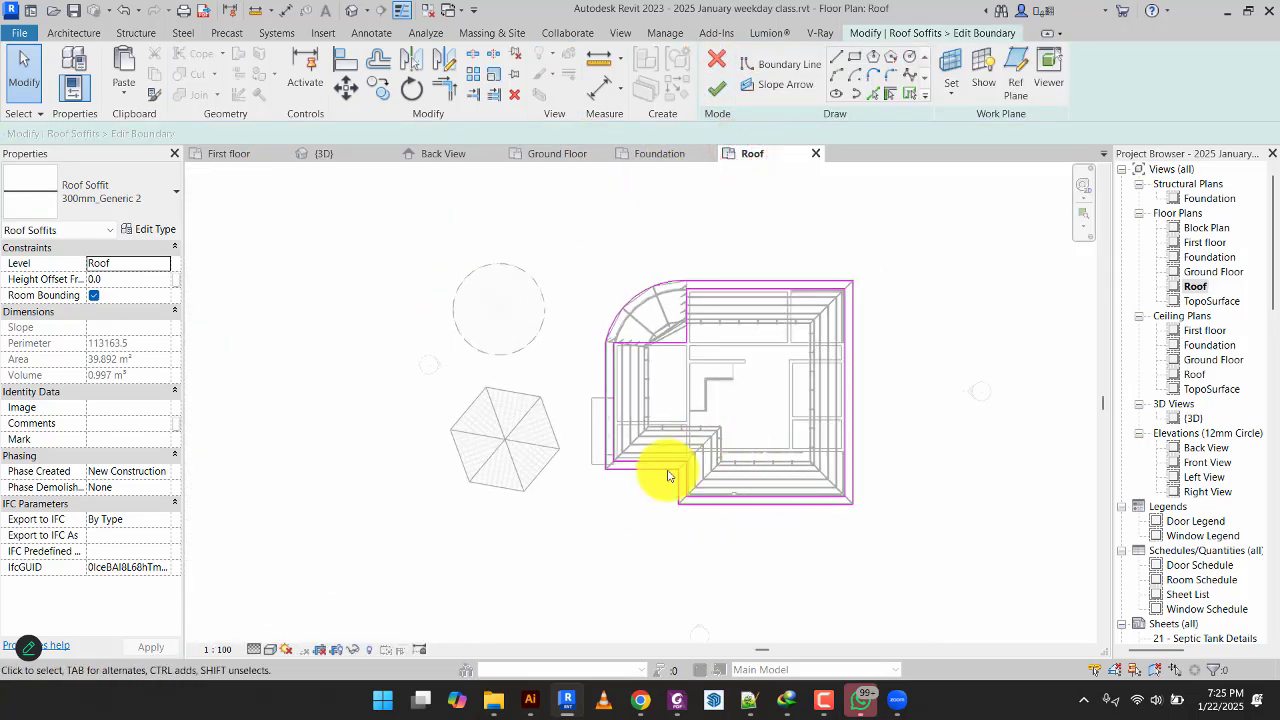
pyautogui.scroll(5, 686, 494)
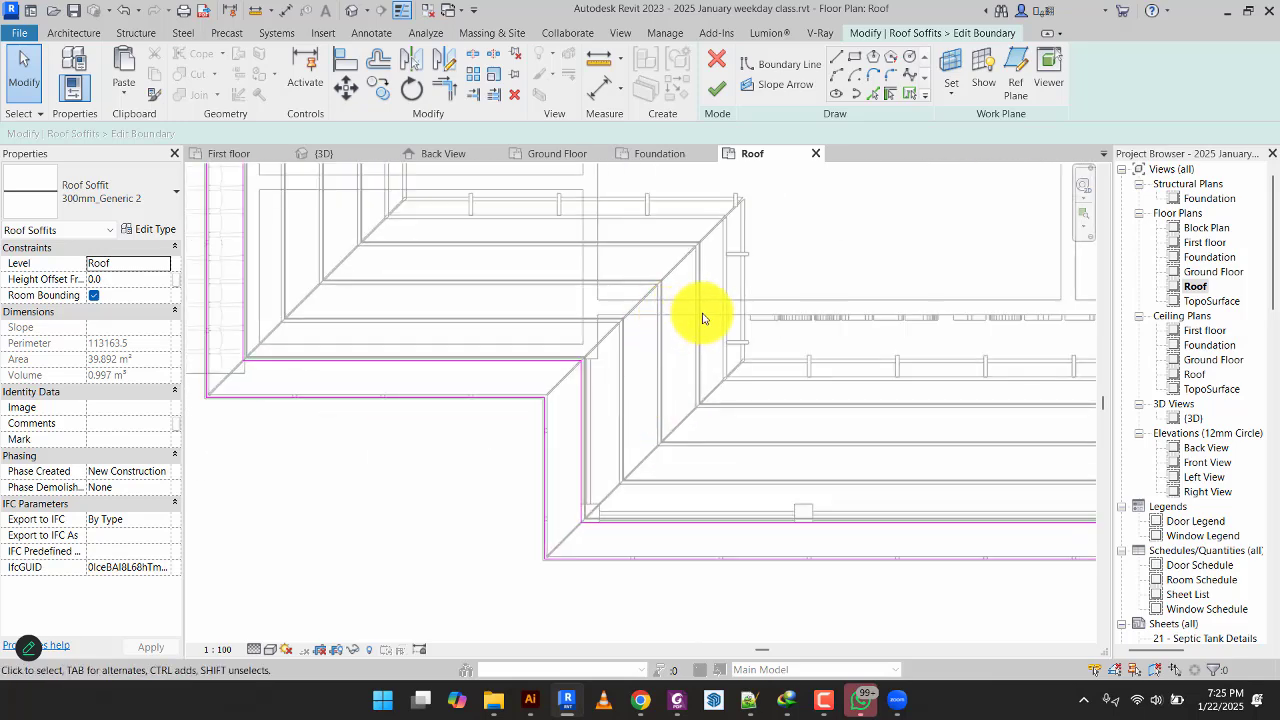
# Pick the front-corner wall edges and the face of the wall behind the front balcony as new soffit boundary lines.
pyautogui.click(873, 95)
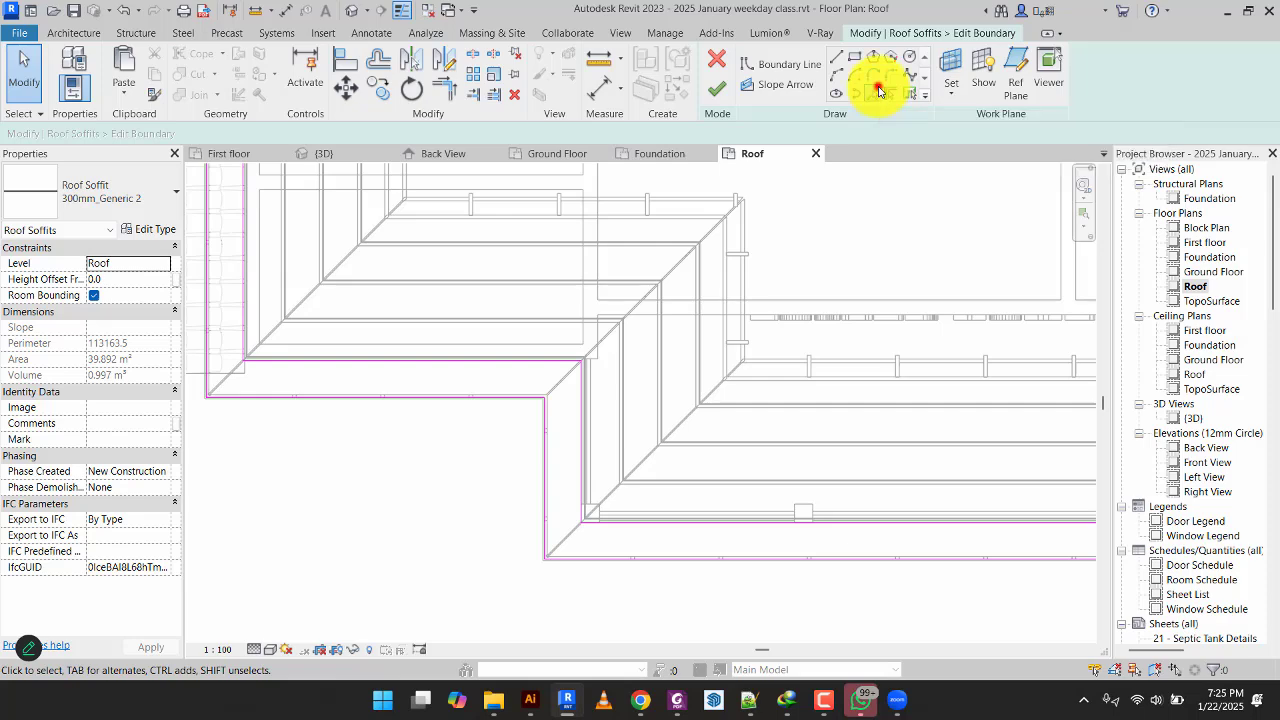
pyautogui.scroll(3, 592, 370)
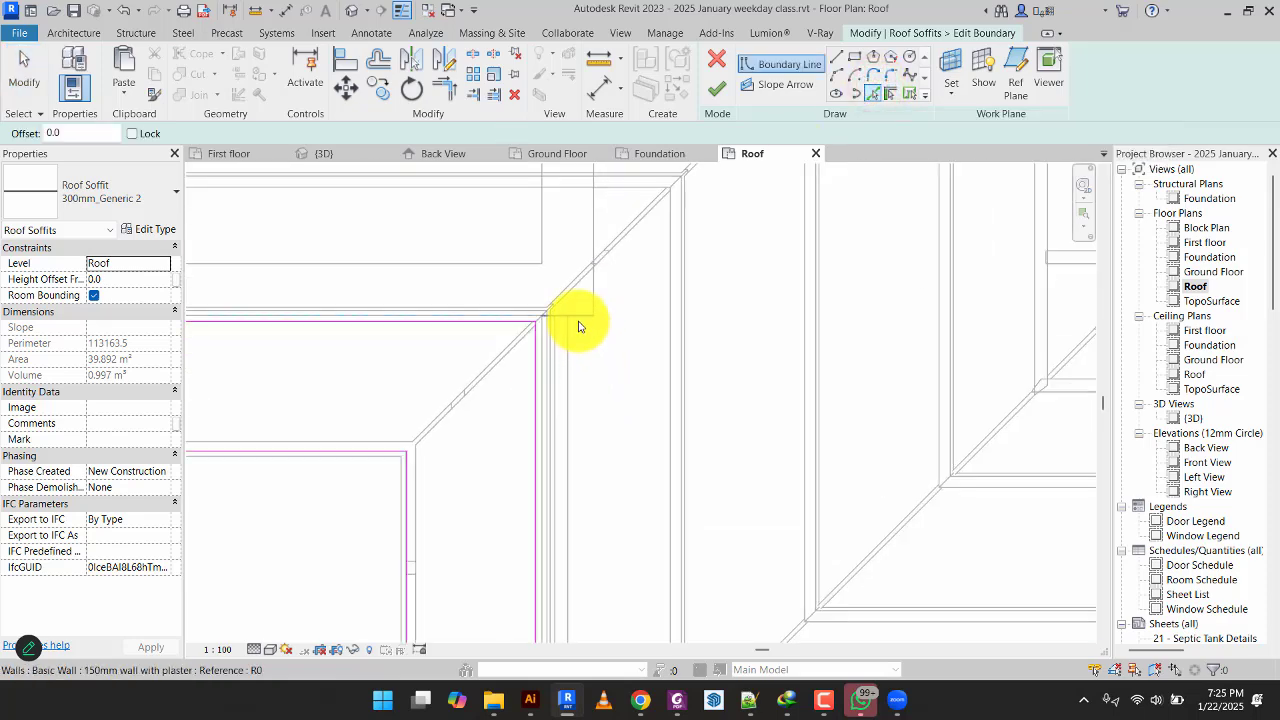
pyautogui.click(600, 222)
pyautogui.scroll(-2, 644, 264)
pyautogui.moveTo(709, 306); pyautogui.dragTo(567, 378, button='middle')
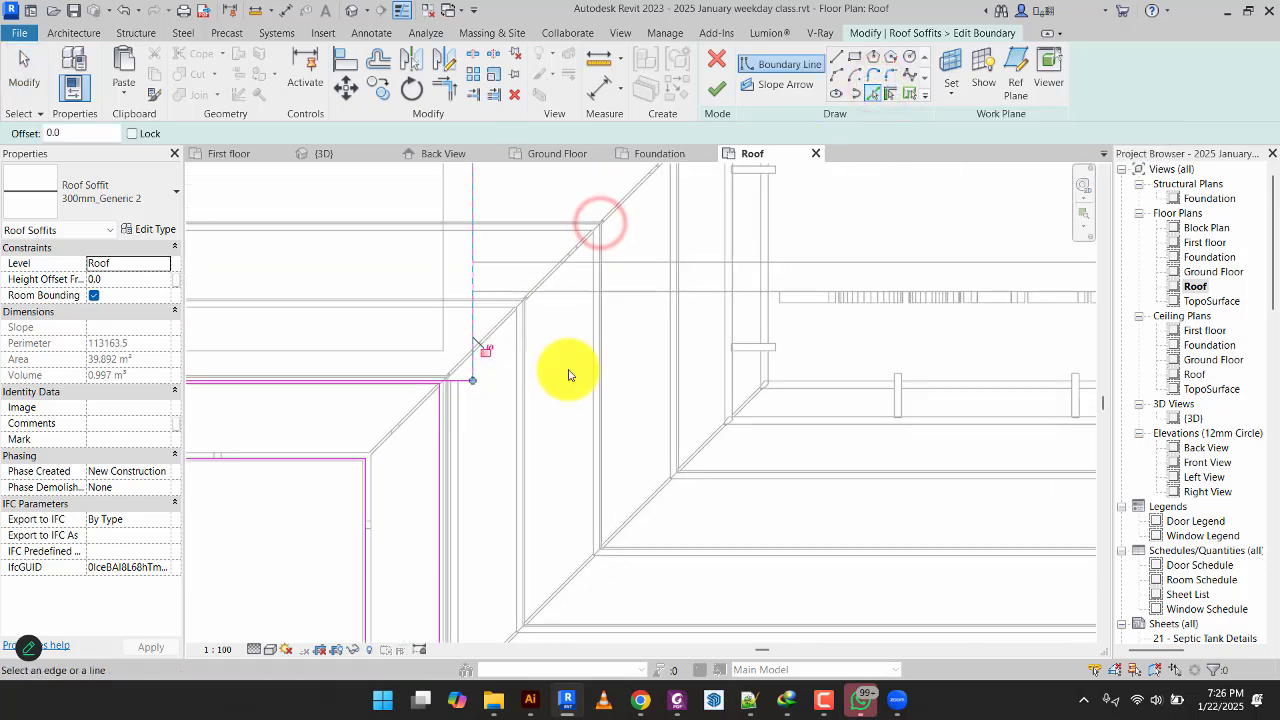
pyautogui.click(575, 293)
pyautogui.scroll(-3, 755, 334)
pyautogui.moveTo(920, 357); pyautogui.dragTo(445, 448, button='middle')
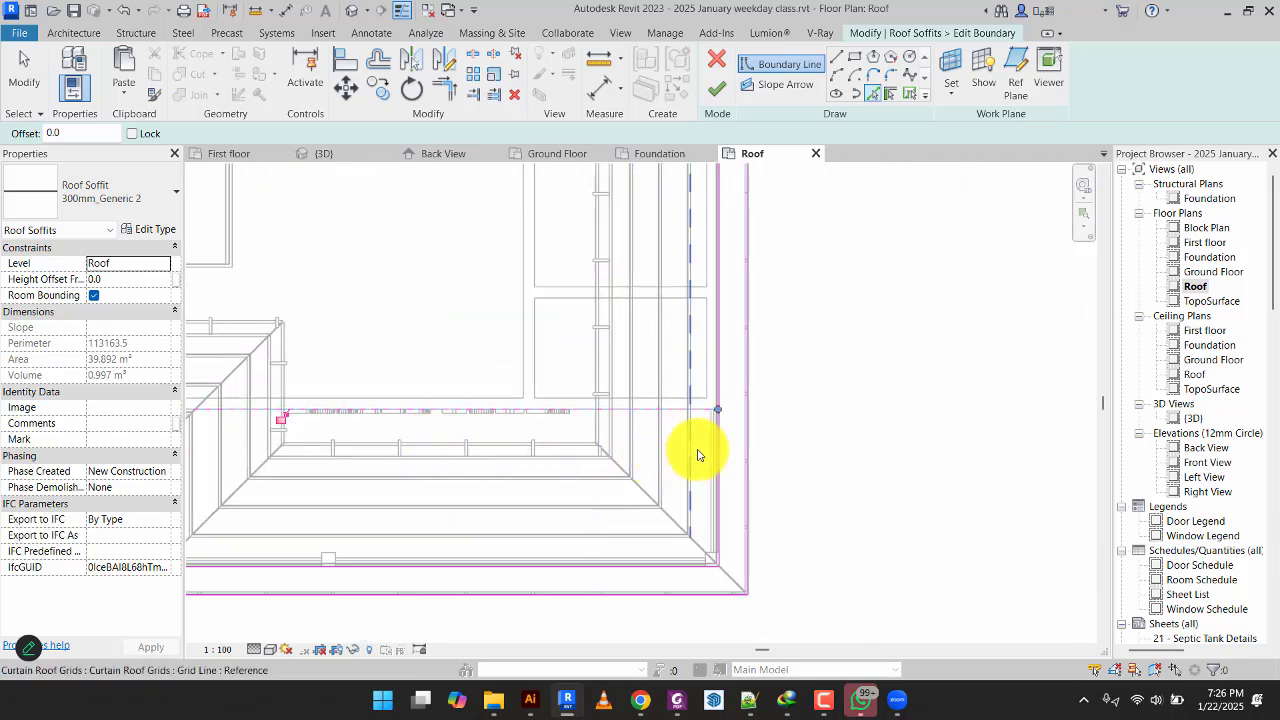
pyautogui.moveTo(708, 455); pyautogui.dragTo(797, 429, button='middle')
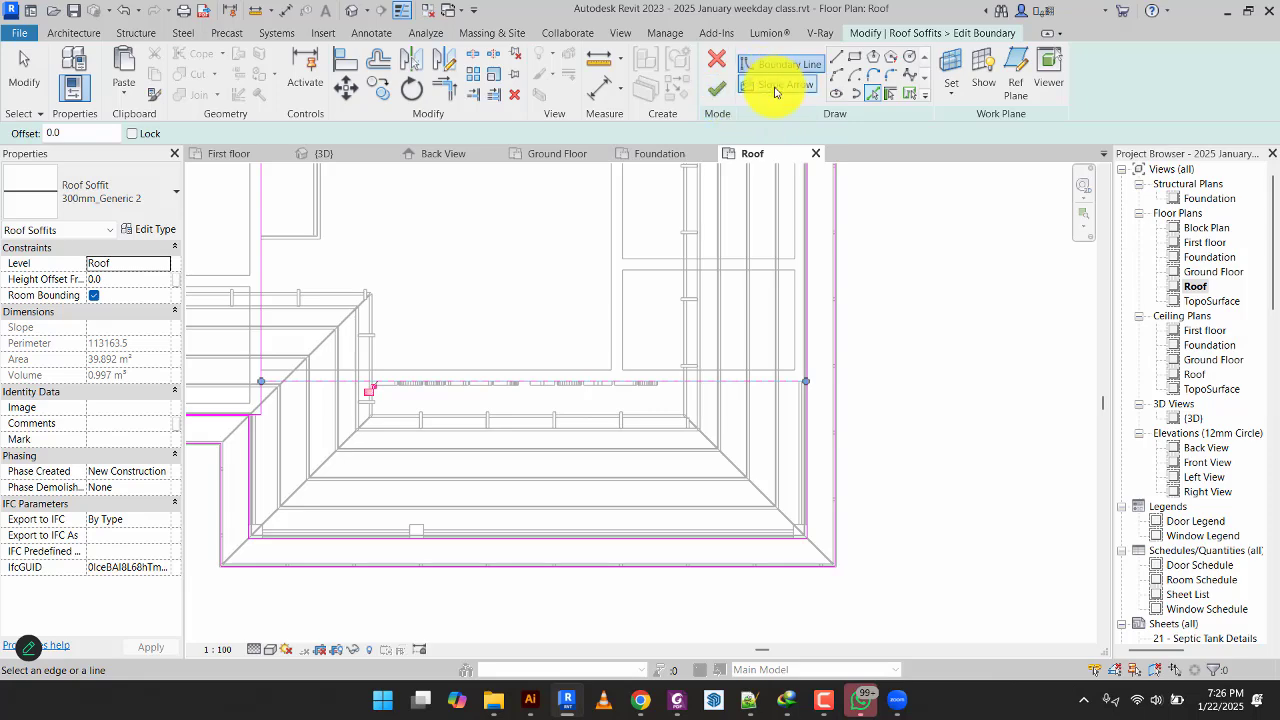
# Trim the boundary line behind the front balcony to the inner side line and the side wall line at its two ends.
pyautogui.click(440, 90)
pyautogui.scroll(2, 795, 340)
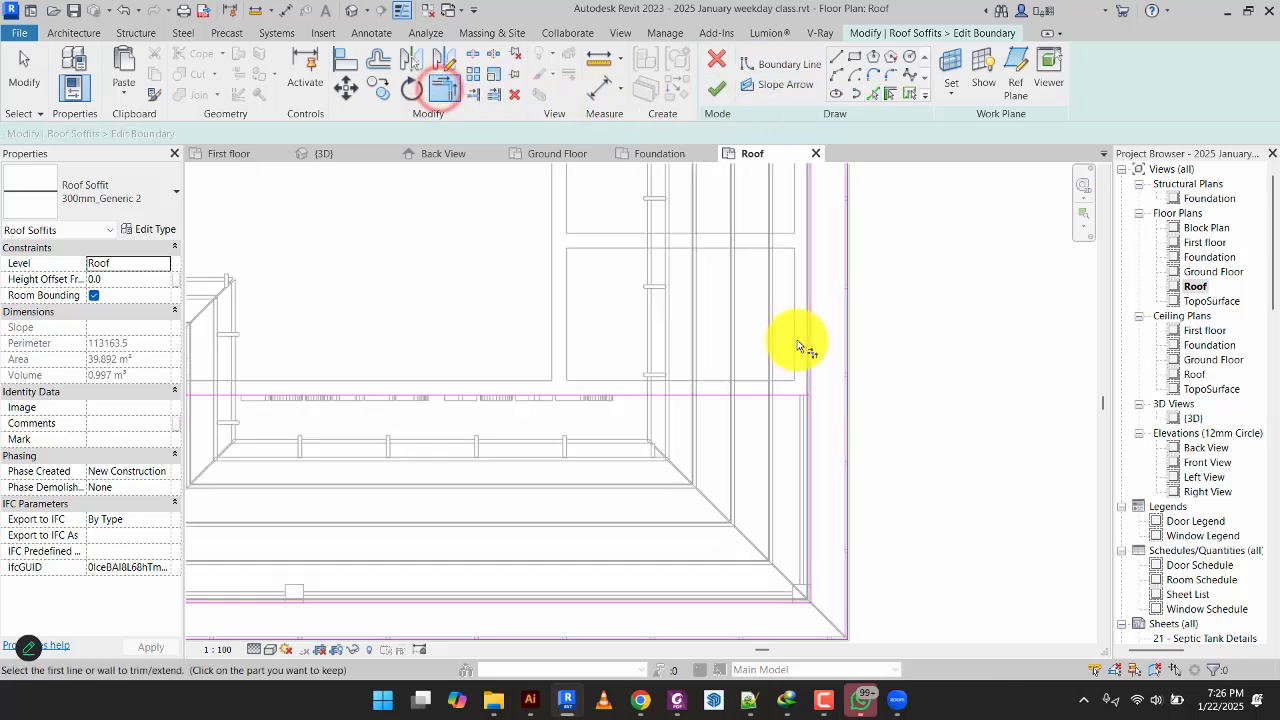
pyautogui.click(808, 361)
pyautogui.click(774, 390)
pyautogui.scroll(-2, 733, 414)
pyautogui.moveTo(664, 417); pyautogui.dragTo(1006, 395, button='middle')
pyautogui.scroll(2, 686, 418)
pyautogui.click(658, 351)
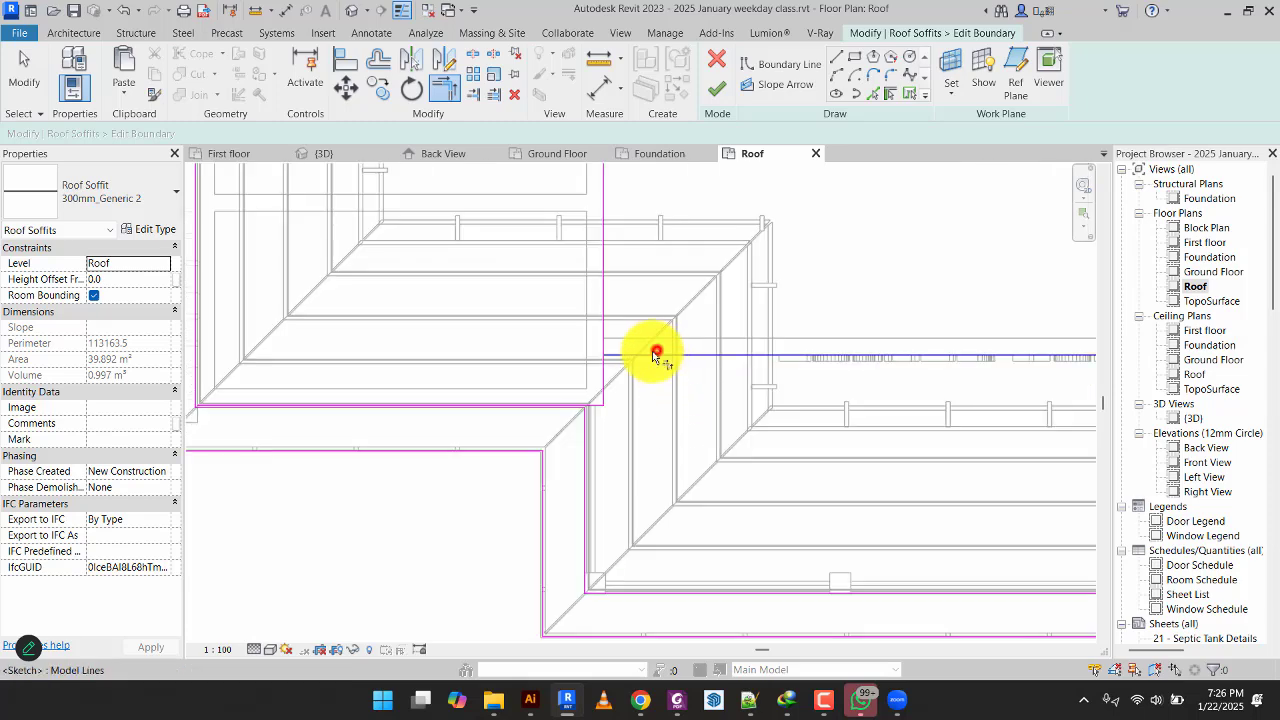
pyautogui.click(598, 370)
pyautogui.scroll(4, 590, 453)
pyautogui.scroll(-3, 590, 455)
pyautogui.moveTo(590, 457); pyautogui.dragTo(702, 424, button='middle')
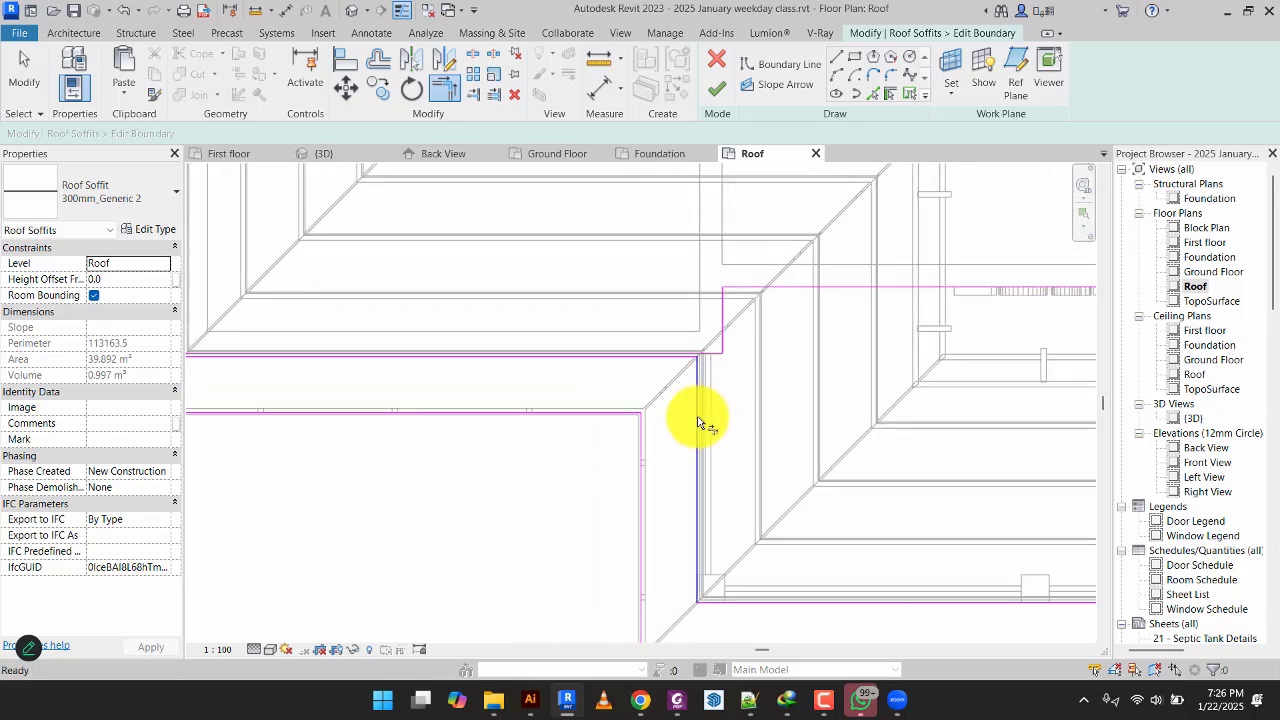
# Trim the new front wall line of the narrower wing to meet the inner side boundary line at the outer corner.
pyautogui.scroll(-2, 550, 447)
pyautogui.moveTo(371, 418); pyautogui.dragTo(503, 402, button='middle')
pyautogui.scroll(3, 487, 394)
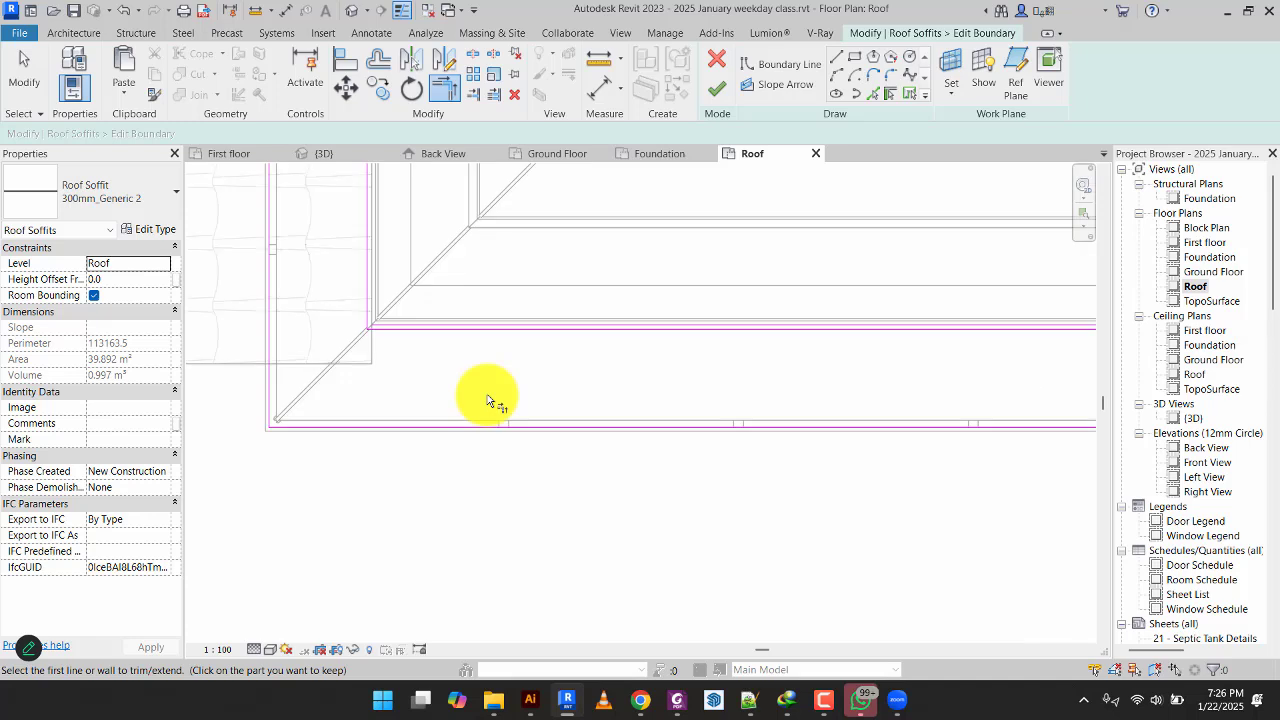
pyautogui.click(360, 303)
pyautogui.click(397, 321)
# Delete the three old inner boundary lines along the narrower wing's front, the step in the plan and the balcony's outer edge.
pyautogui.click(24, 75)
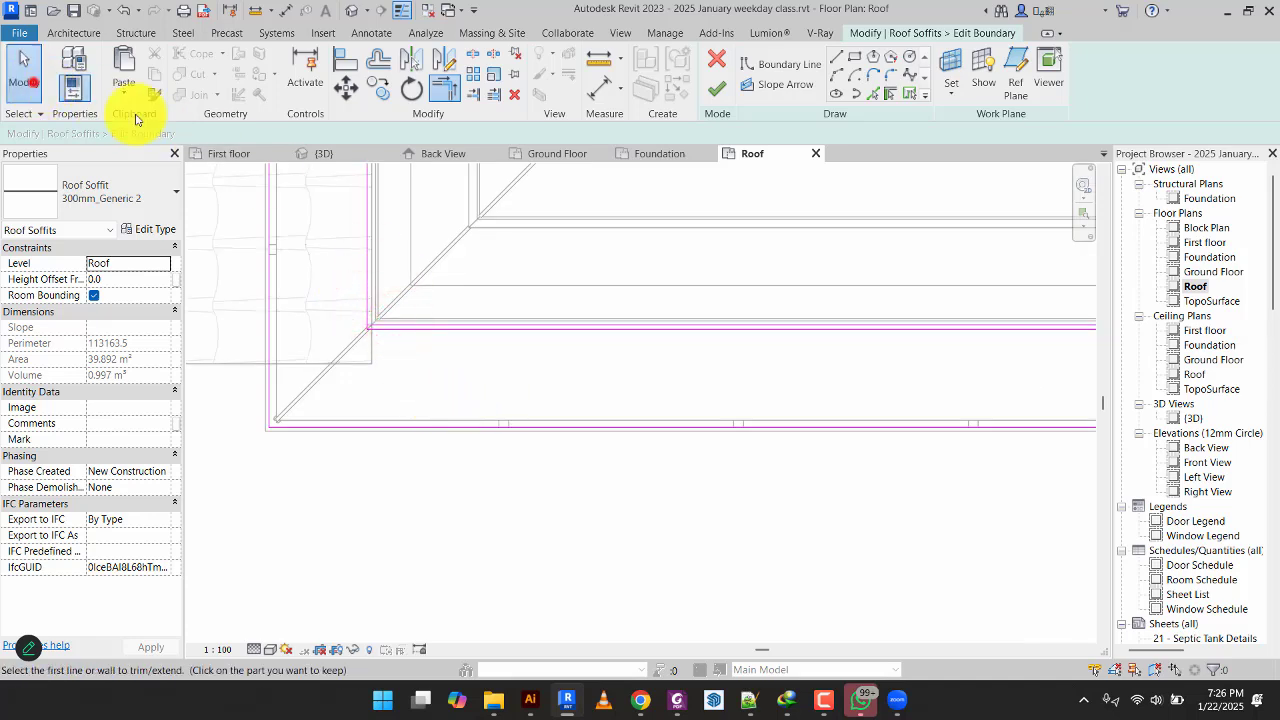
pyautogui.click(529, 329)
pyautogui.press('Delete')
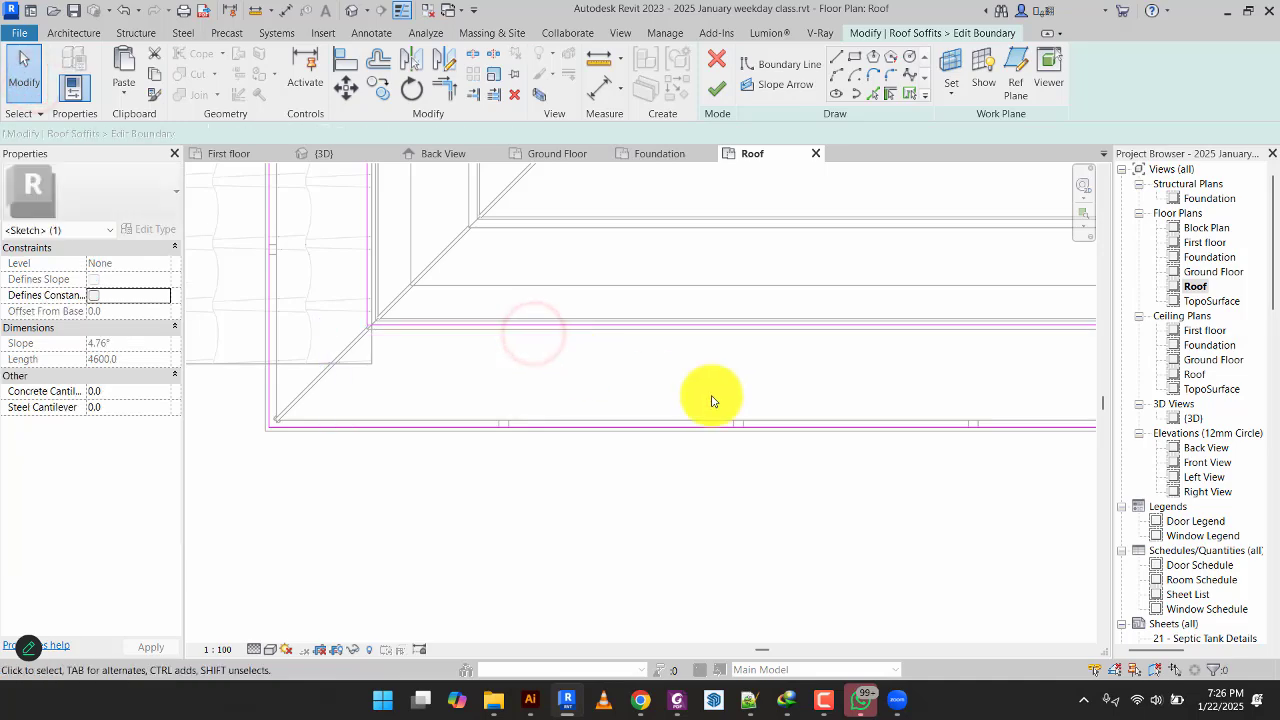
pyautogui.scroll(-1, 718, 402)
pyautogui.moveTo(730, 433)
pyautogui.mouseDown(button='middle')
pyautogui.moveTo(748, 437)
pyautogui.moveTo(445, 491)
pyautogui.mouseUp(button='middle')
pyautogui.scroll(1, 843, 404)
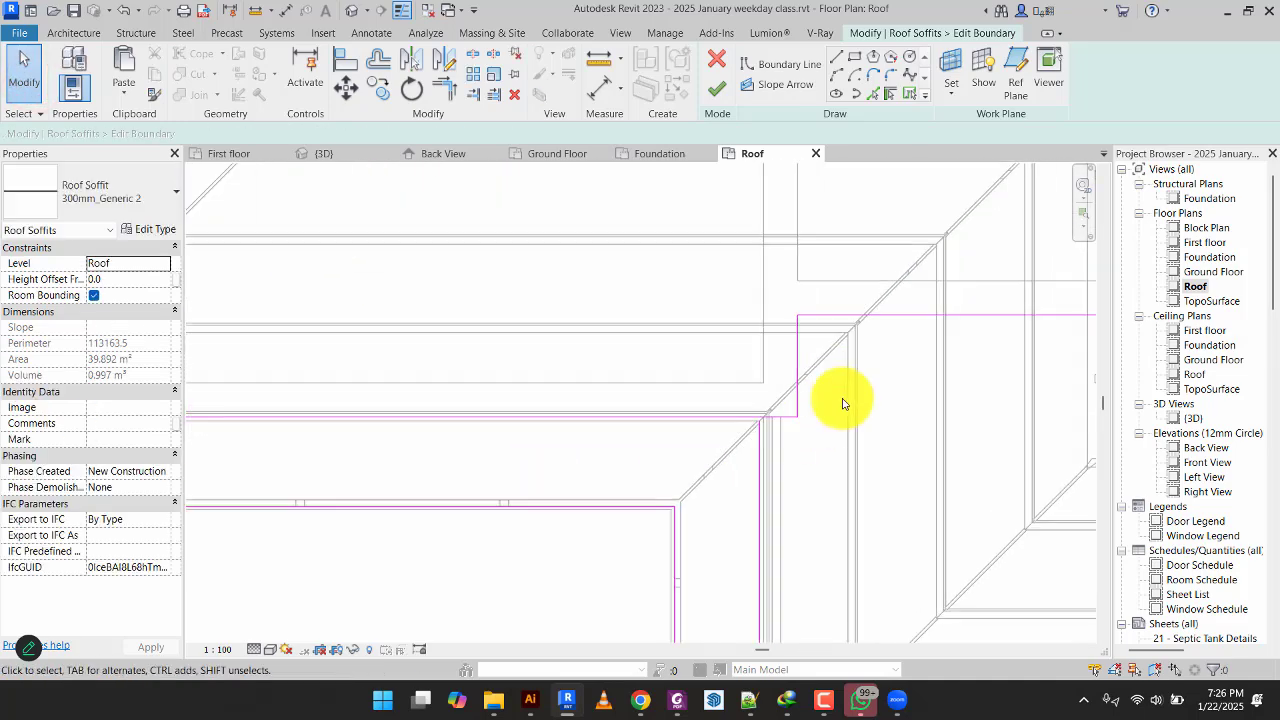
pyautogui.click(758, 472)
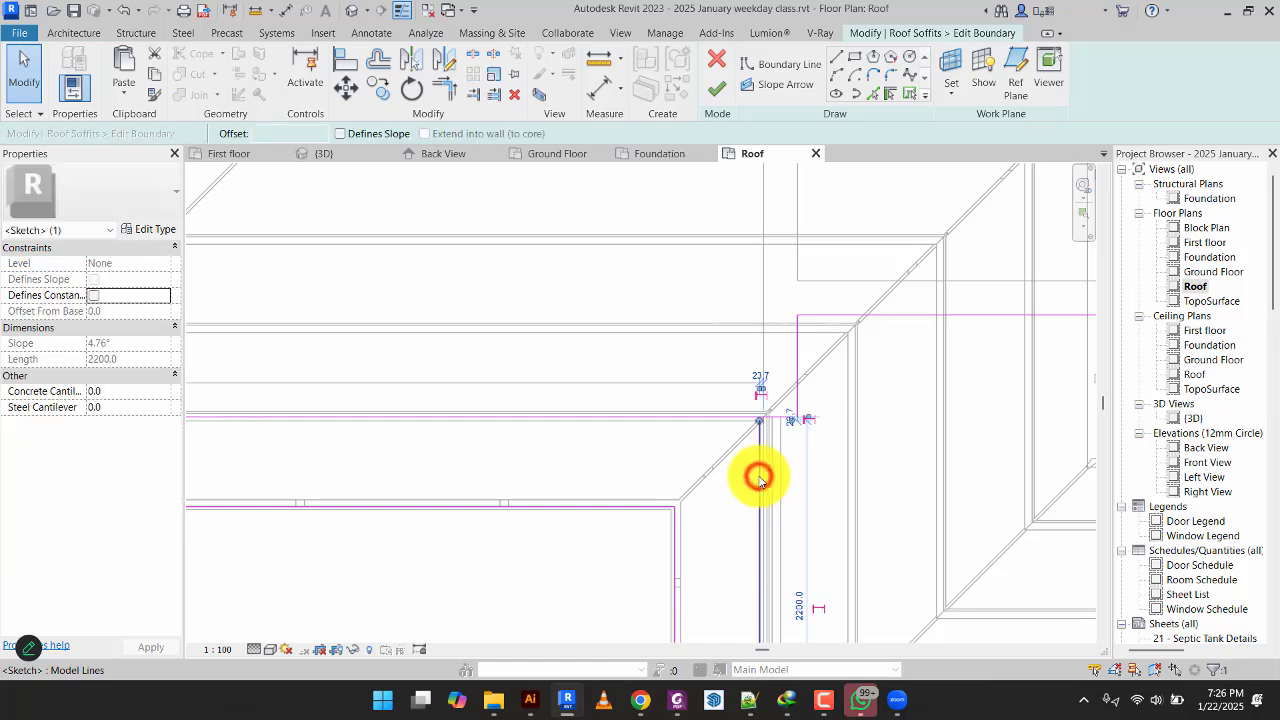
pyautogui.press('Delete')
pyautogui.scroll(-3, 785, 484)
pyautogui.moveTo(794, 464); pyautogui.dragTo(766, 308, button='middle')
pyautogui.scroll(-2, 760, 322)
pyautogui.moveTo(760, 385); pyautogui.dragTo(732, 411, button='middle')
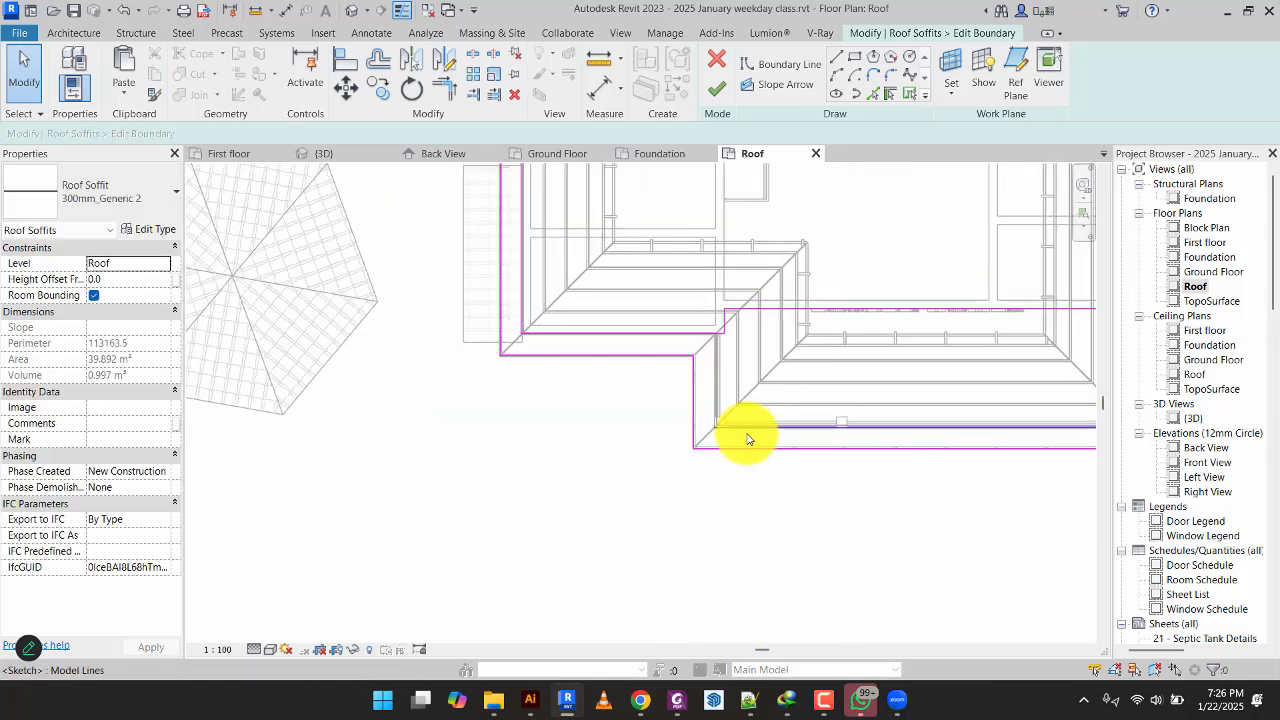
pyautogui.scroll(2, 748, 435)
pyautogui.click(748, 435)
pyautogui.press('Delete')
pyautogui.scroll(-2, 591, 529)
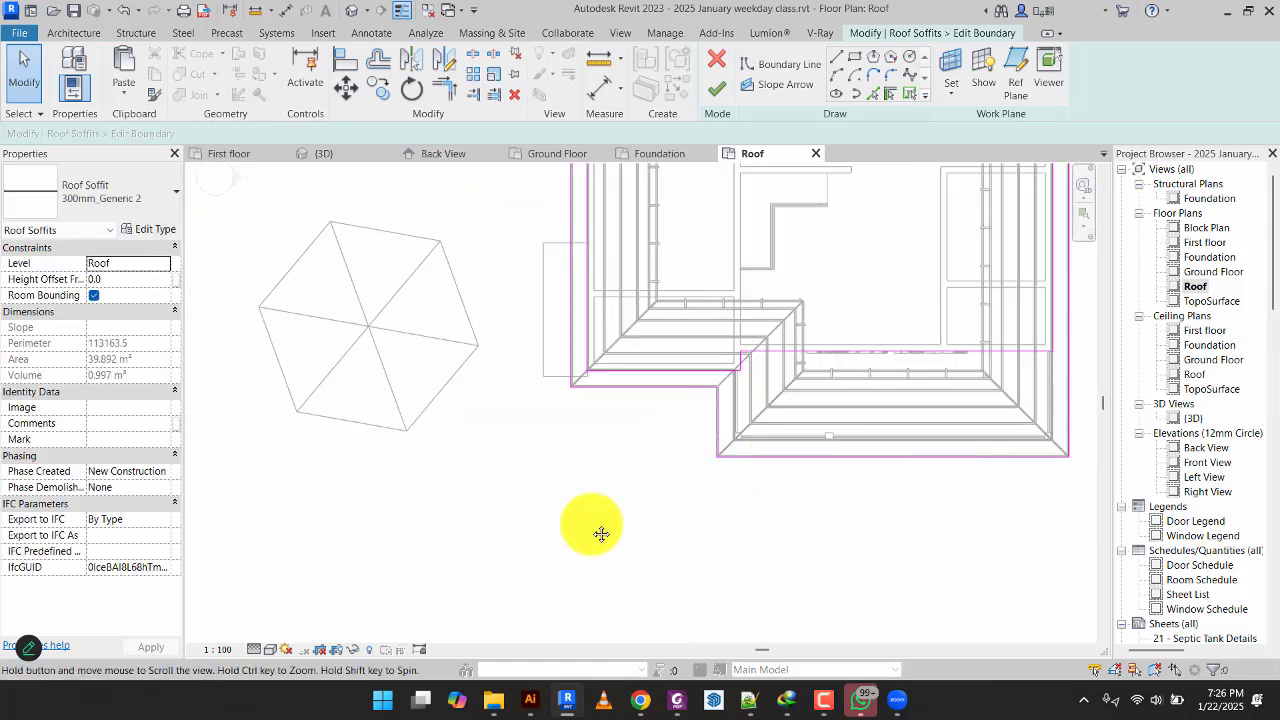
# Finish the soffit boundary edit and show the front balcony eaves in the 3D view.
pyautogui.scroll(2, 763, 490)
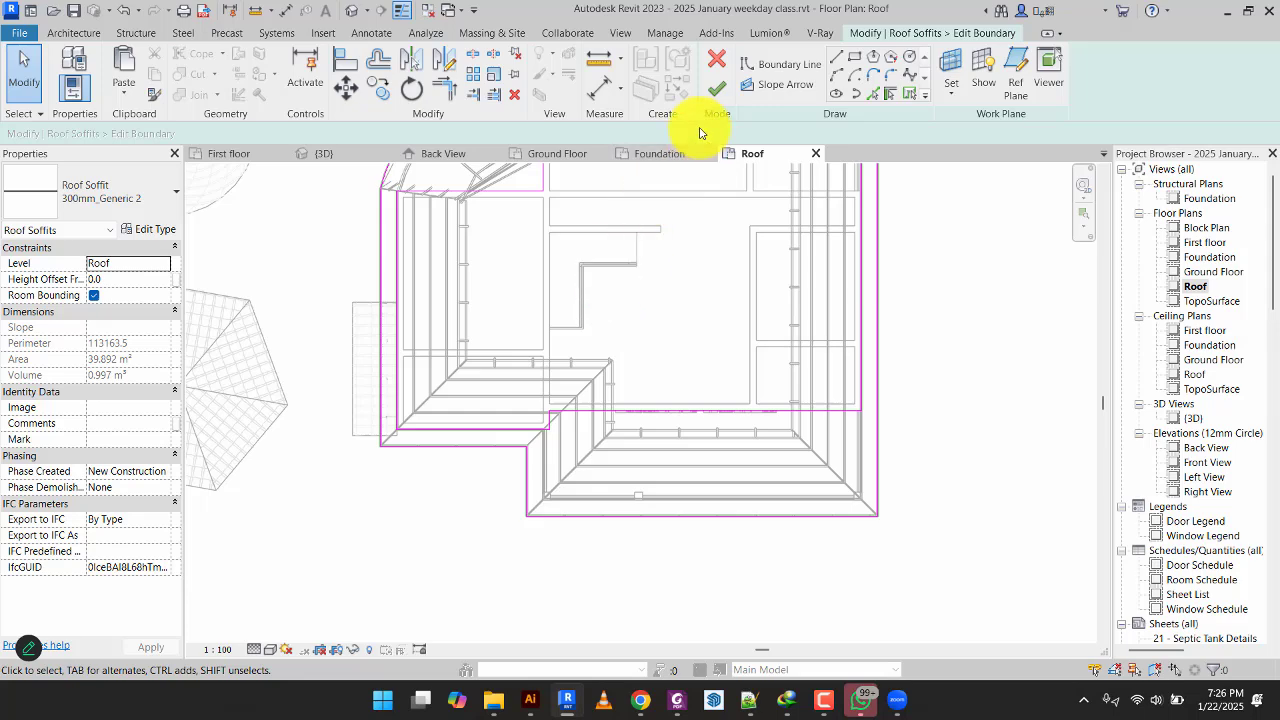
pyautogui.click(716, 88)
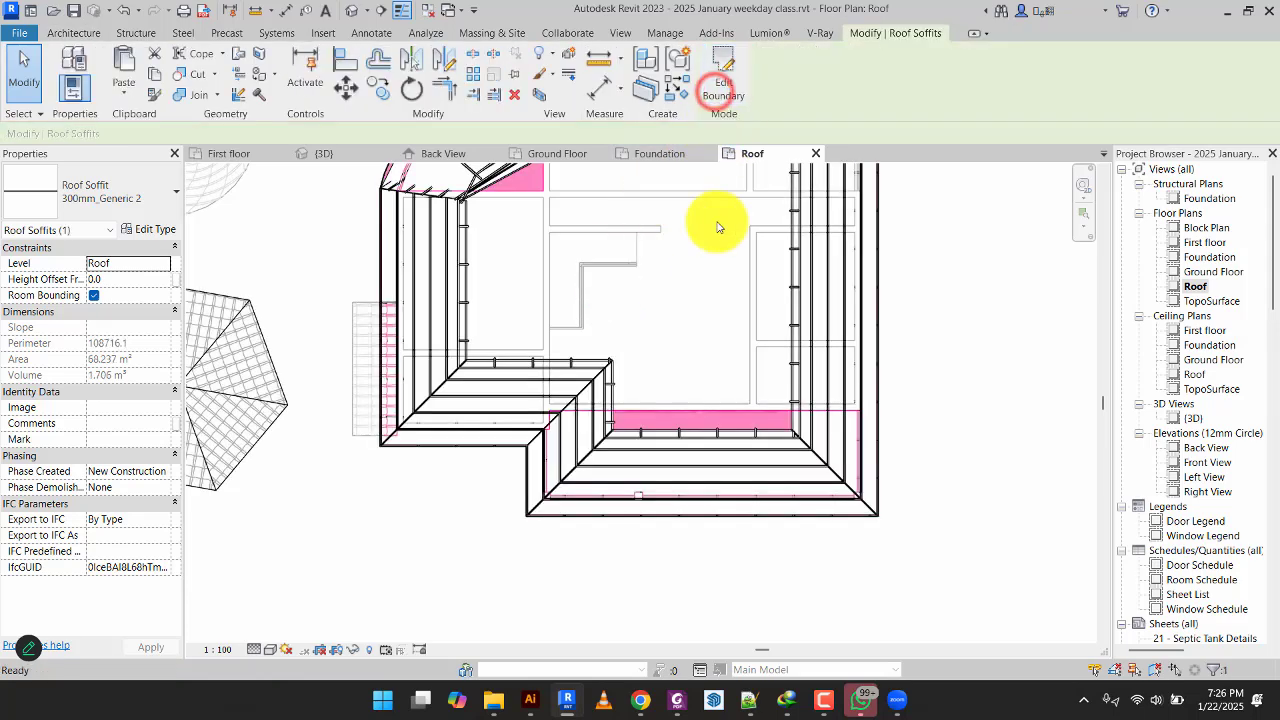
pyautogui.click(326, 155)
pyautogui.scroll(-5, 711, 362)
pyautogui.click(814, 249)
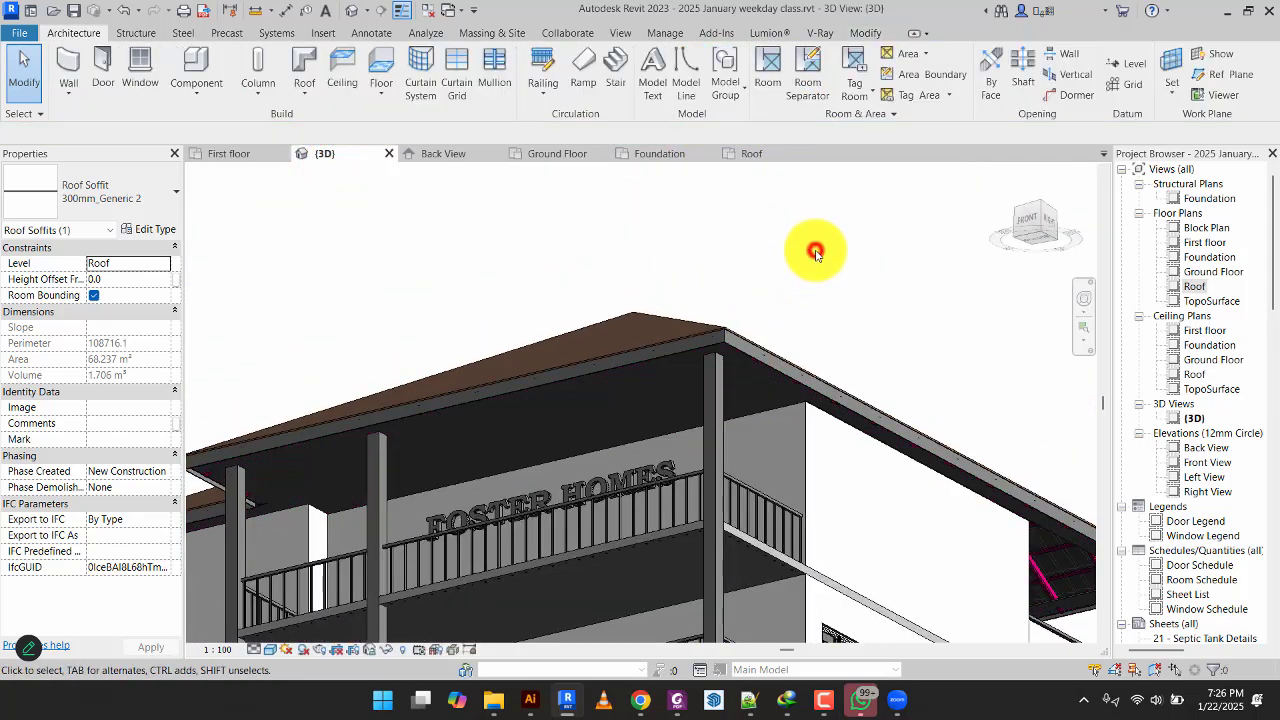
pyautogui.moveTo(438, 520); pyautogui.dragTo(782, 450, button='middle')
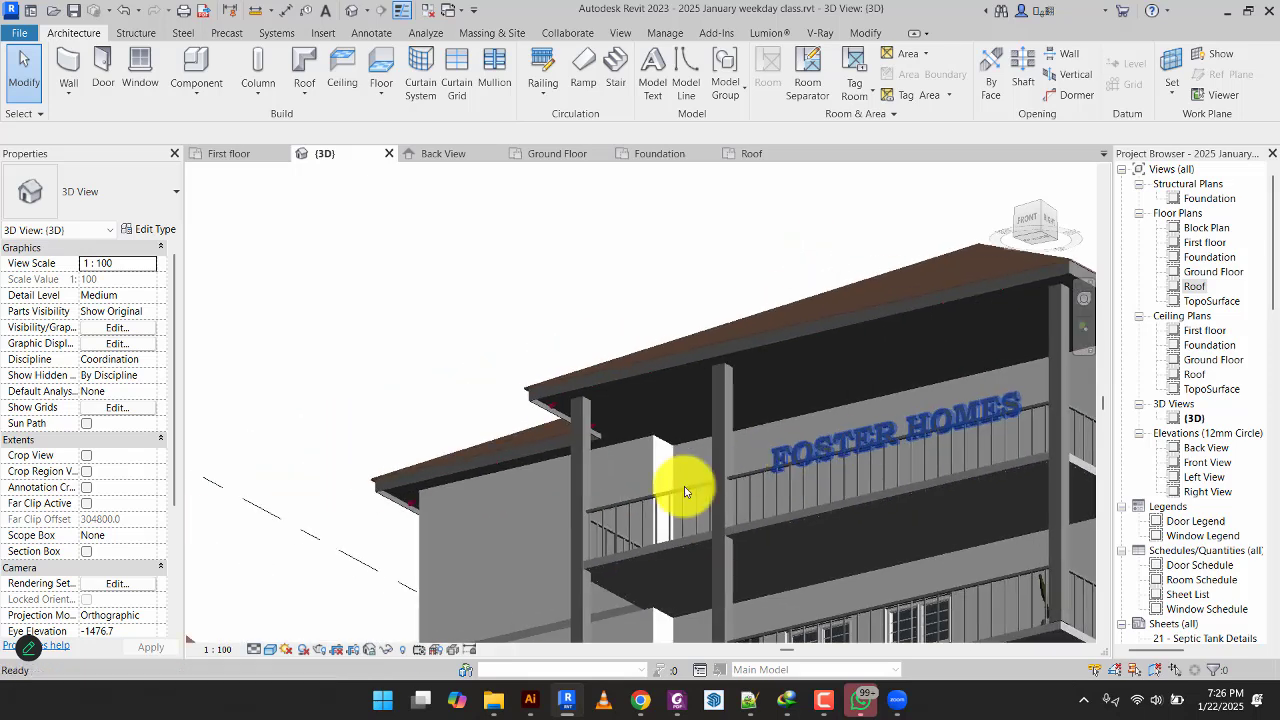
# Examine from below how the soffit, fascia and rafter ends meet at the front balcony's eaves corner.
pyautogui.scroll(4, 494, 391)
pyautogui.scroll(3, 639, 466)
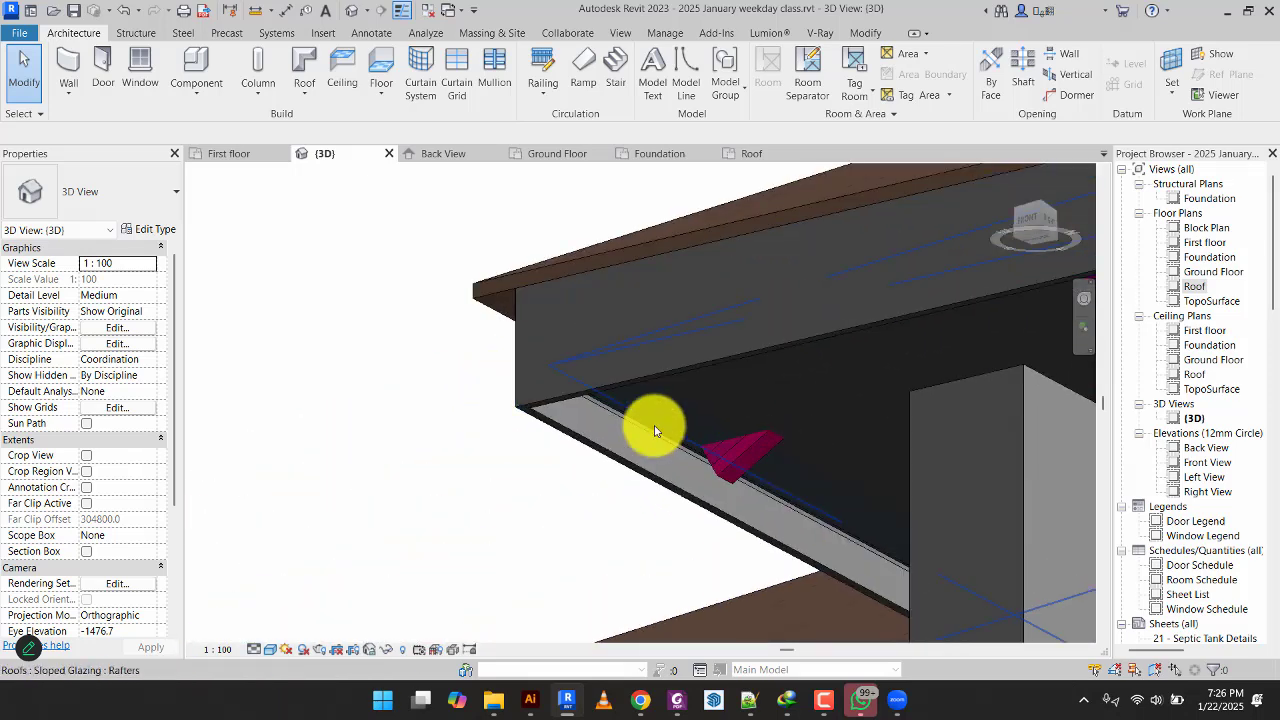
pyautogui.click(654, 425)
pyautogui.click(444, 478)
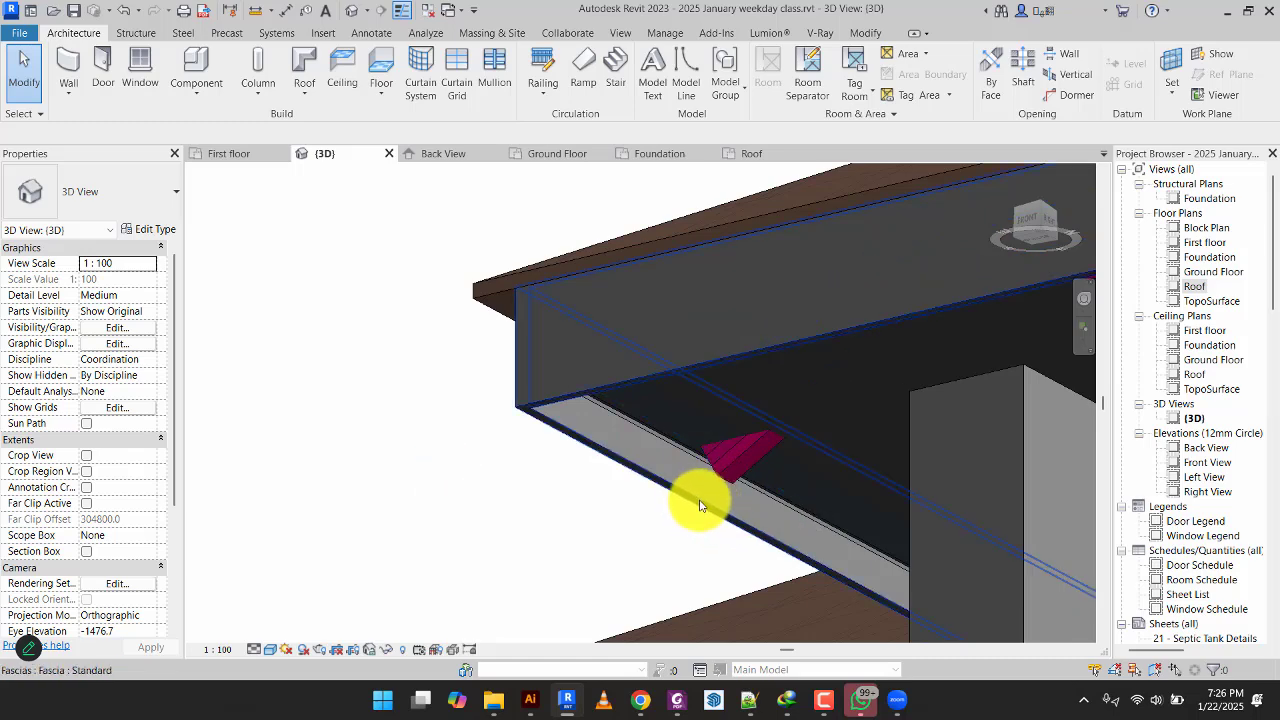
pyautogui.scroll(-3, 700, 505)
pyautogui.moveTo(607, 398); pyautogui.dragTo(449, 235, button='middle')
pyautogui.scroll(3, 451, 323)
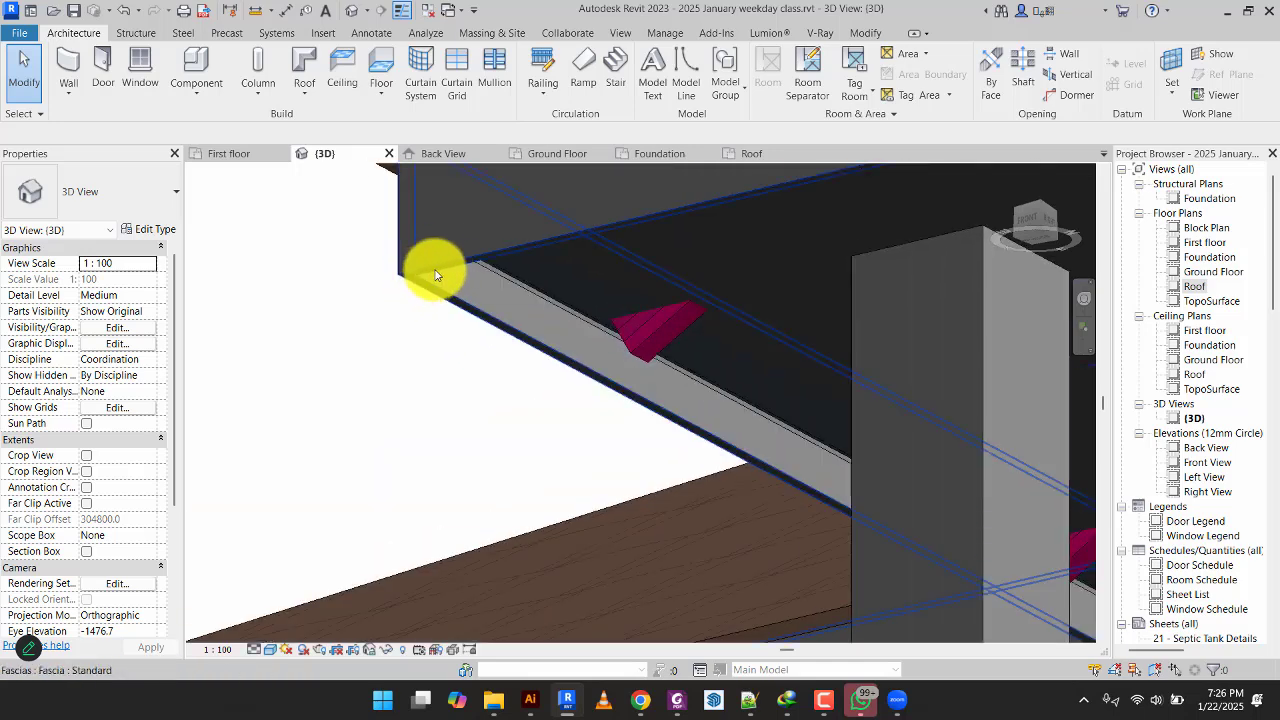
pyautogui.scroll(-2, 440, 270)
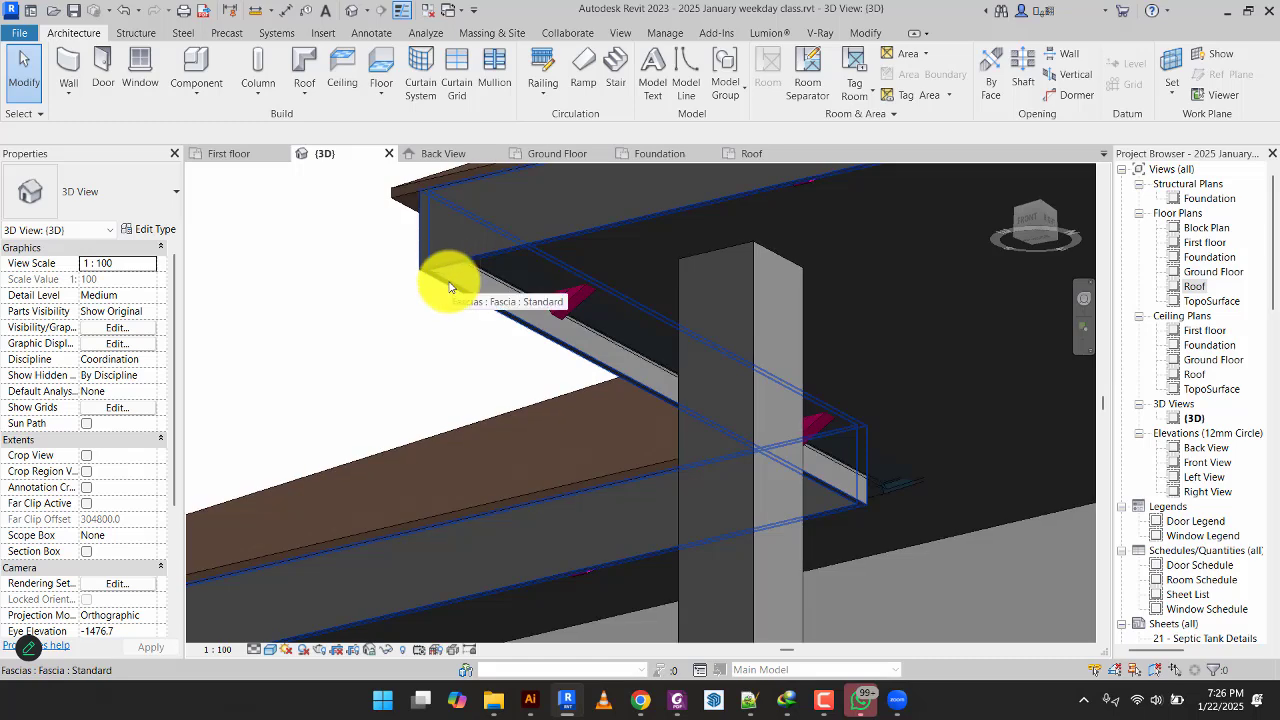
# Select the roof soffit and set its height offset from level to -50, checking it at the eaves corner.
pyautogui.click(943, 529)
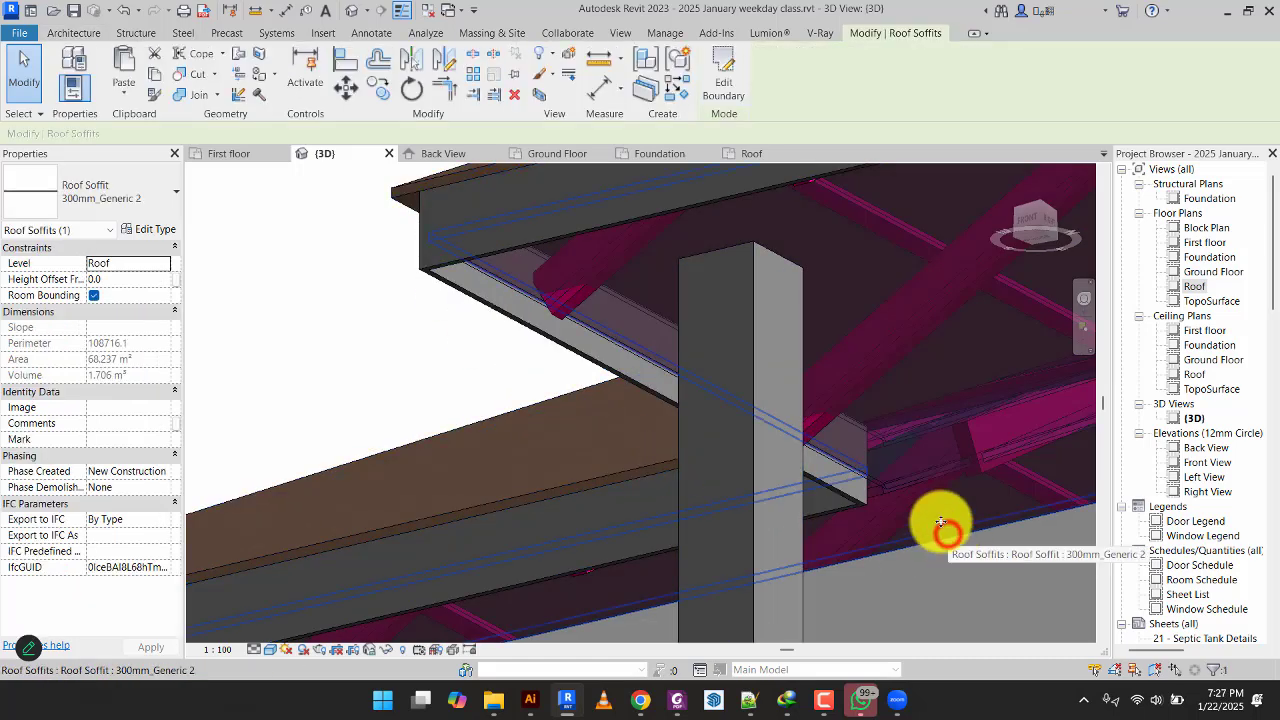
pyautogui.scroll(2, 443, 265)
pyautogui.scroll(-2, 737, 406)
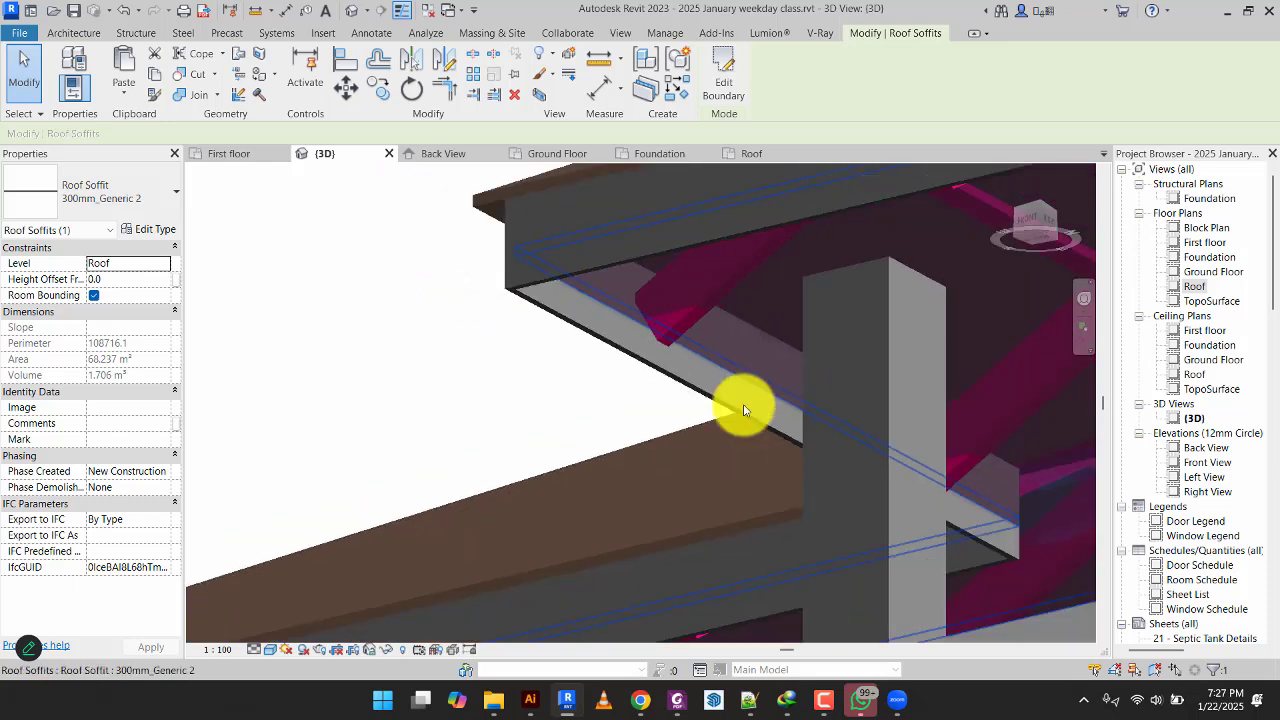
pyautogui.scroll(-2, 363, 286)
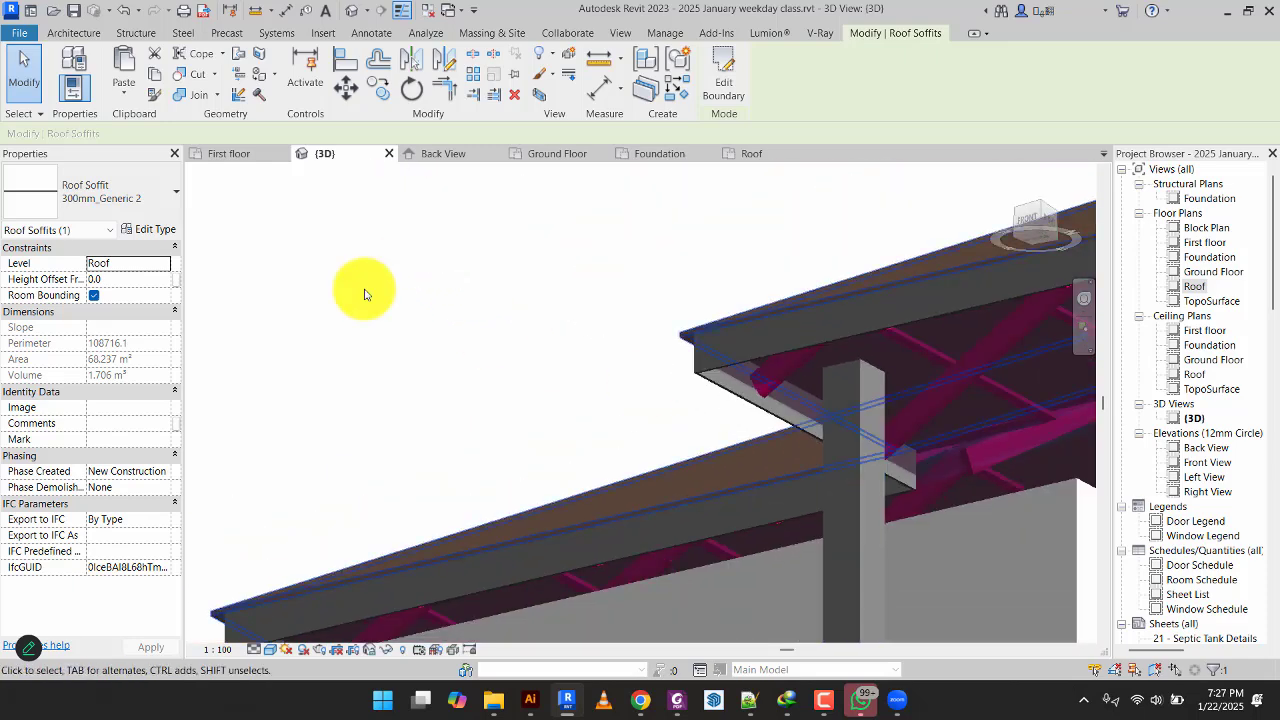
pyautogui.click(119, 282)
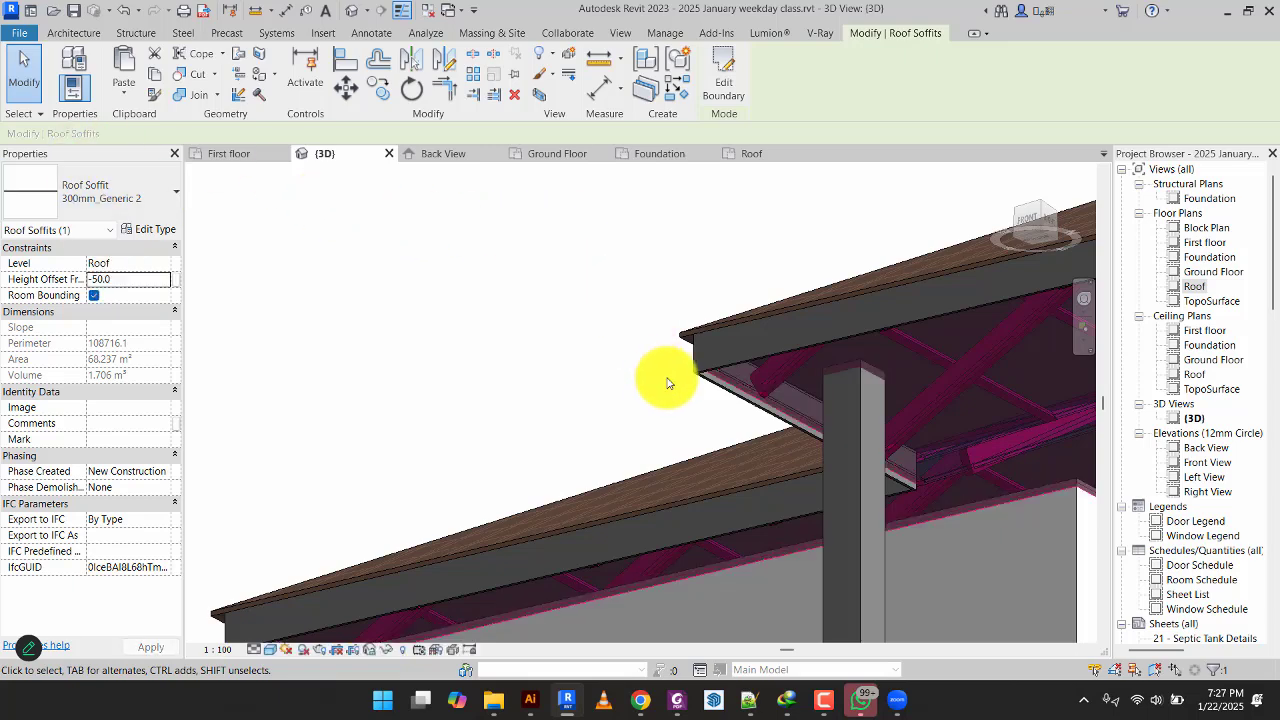
pyautogui.scroll(2, 666, 377)
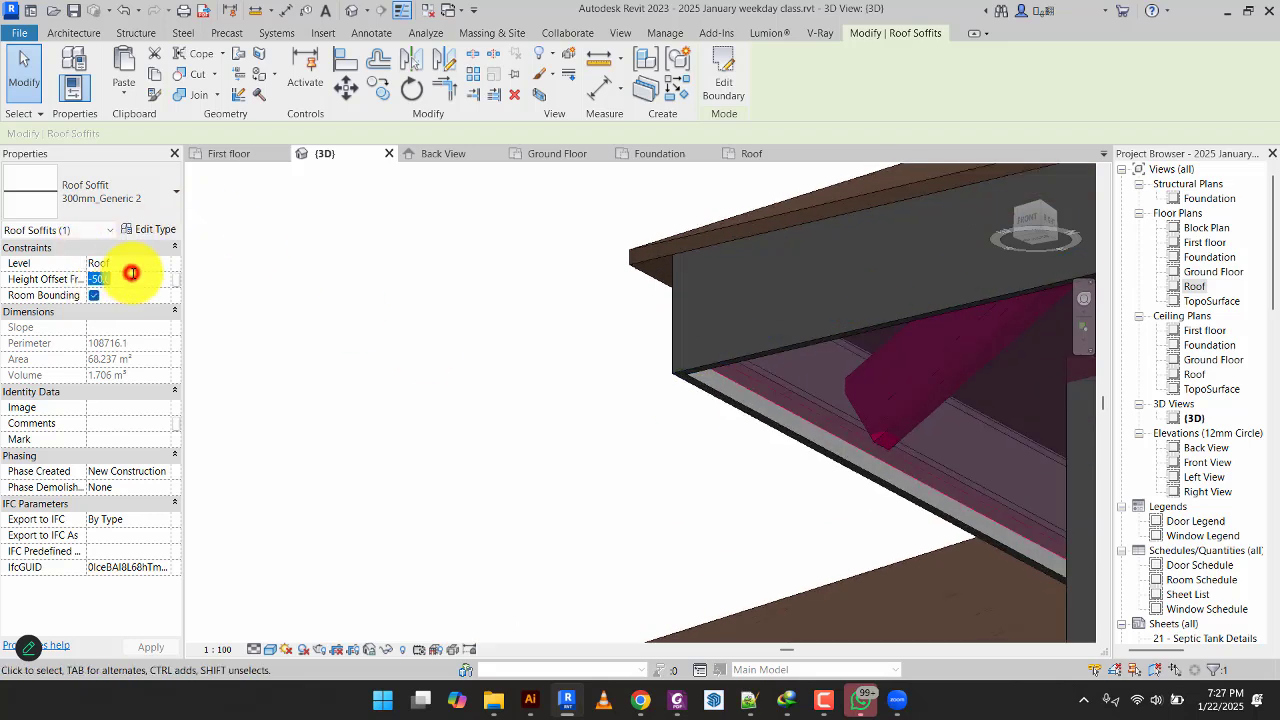
# Try height offsets from level of -100 and -80 for the selected roof soffit.
pyautogui.press('BackSpace')
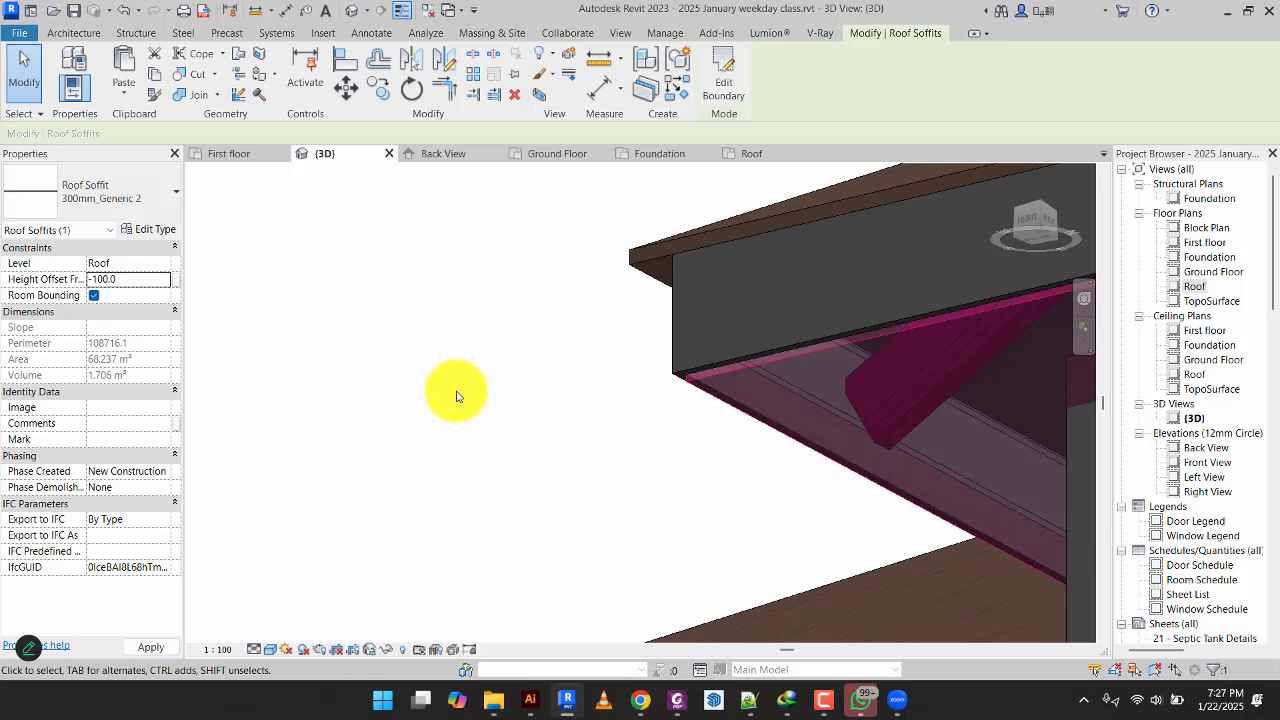
pyautogui.click(154, 282)
pyautogui.write('-8')
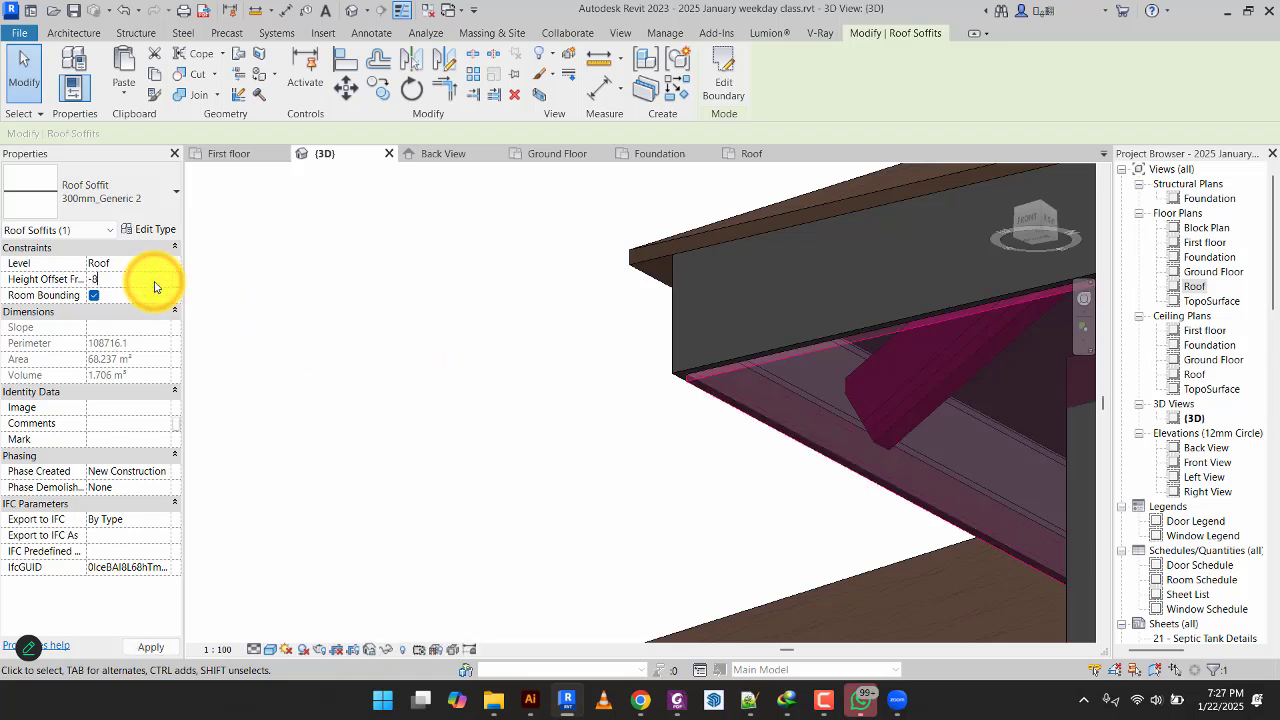
pyautogui.write('00')
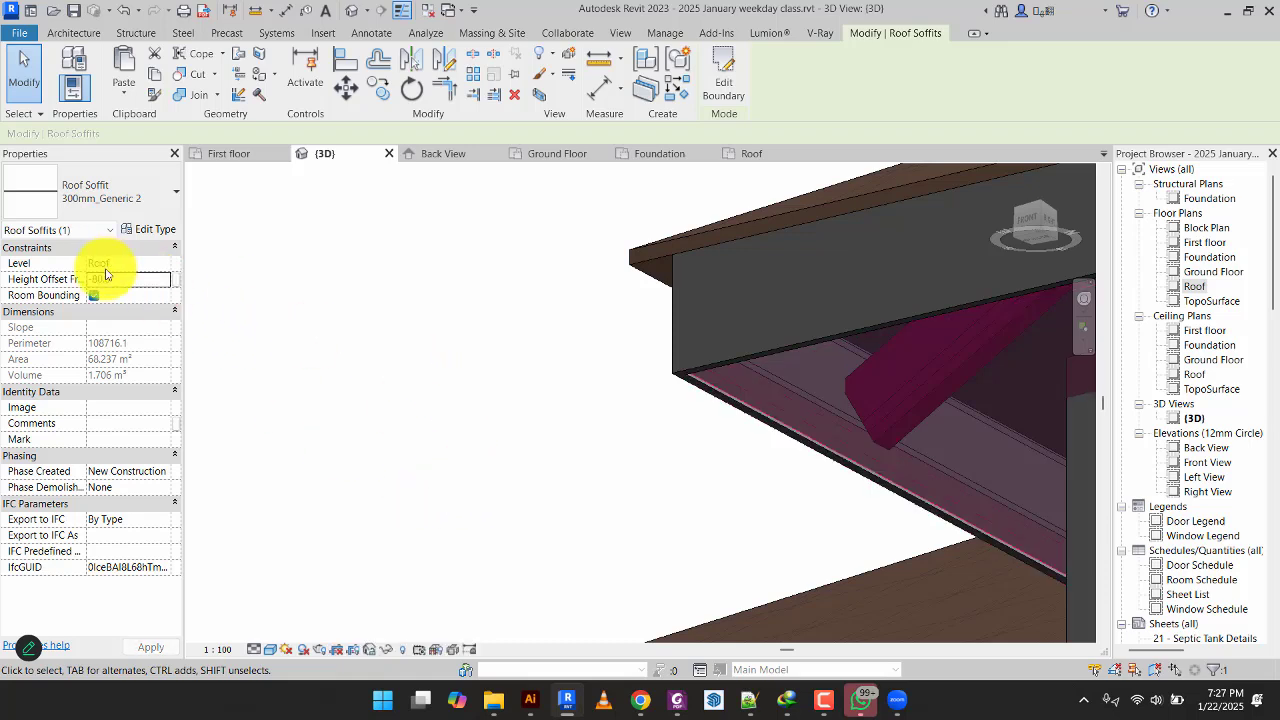
# Set the roof soffit's height offset from level to -90 and deselect it.
pyautogui.click(120, 282)
pyautogui.write('-')
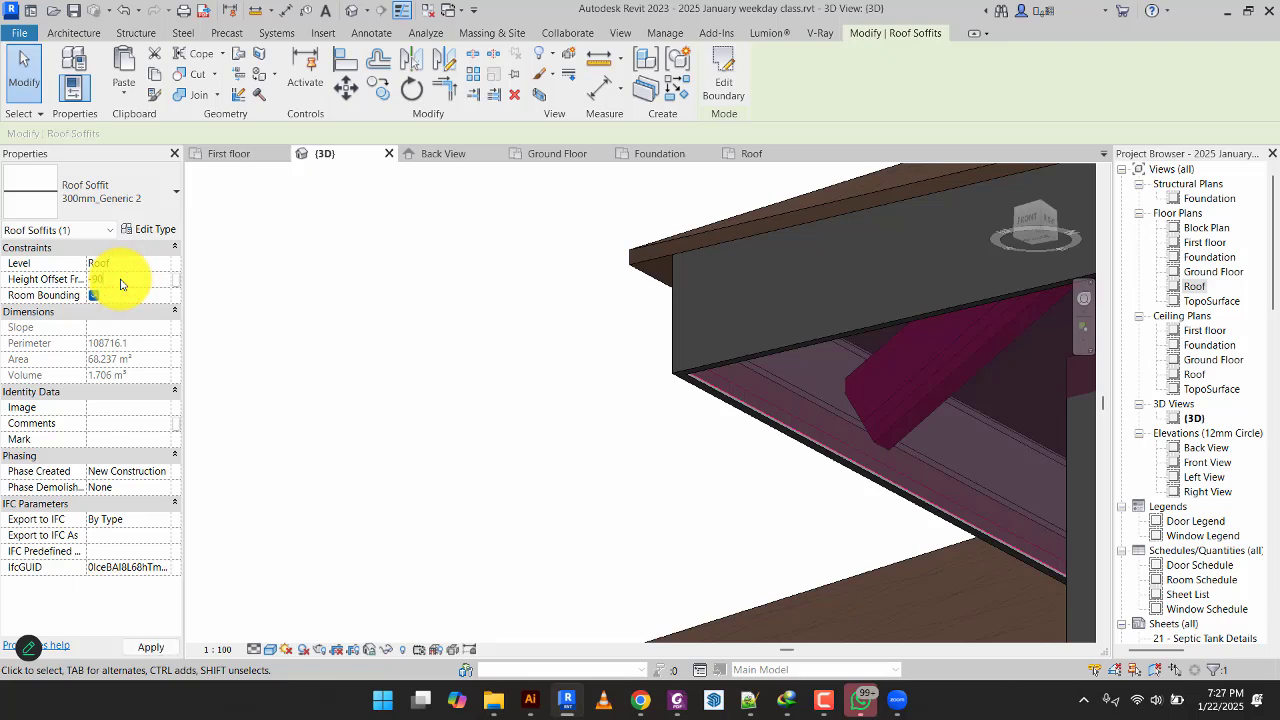
pyautogui.write('90')
pyautogui.click(420, 458)
# Place a Standard gutter with a horizontal profile offset of -50 along the whole chain of the tiled roof's lower edges.
pyautogui.scroll(-5, 586, 491)
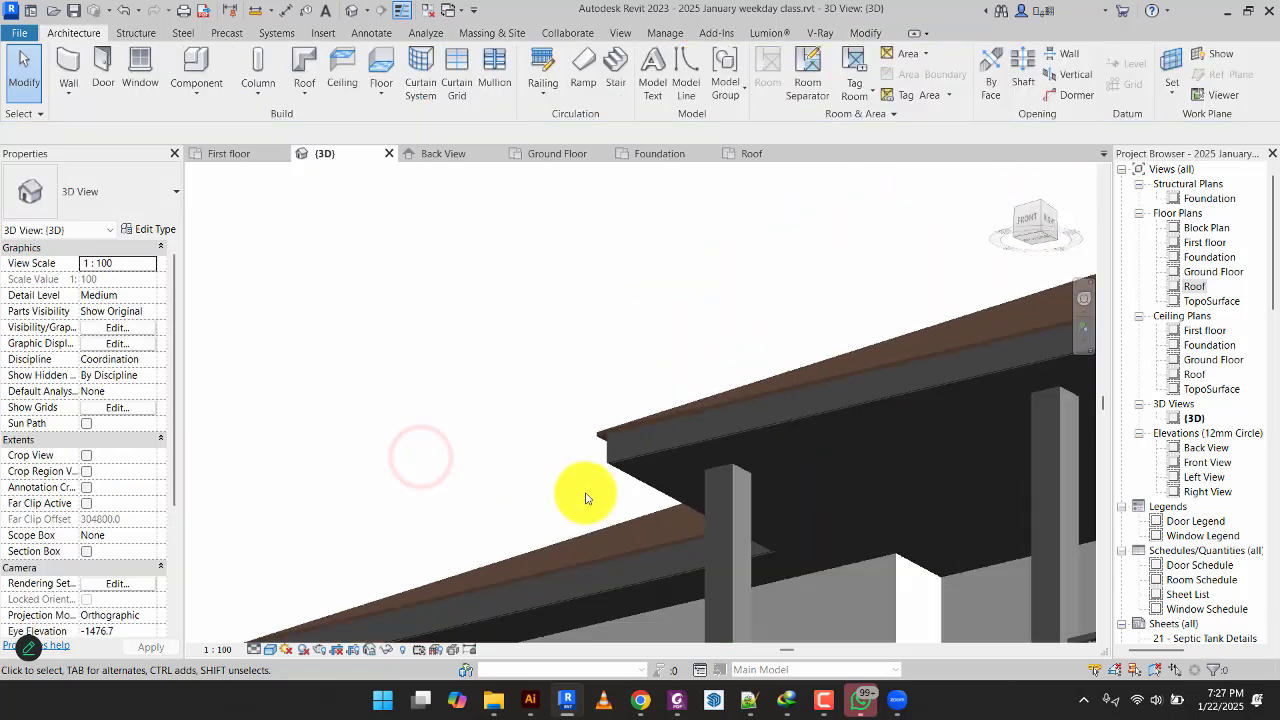
pyautogui.scroll(-2, 586, 497)
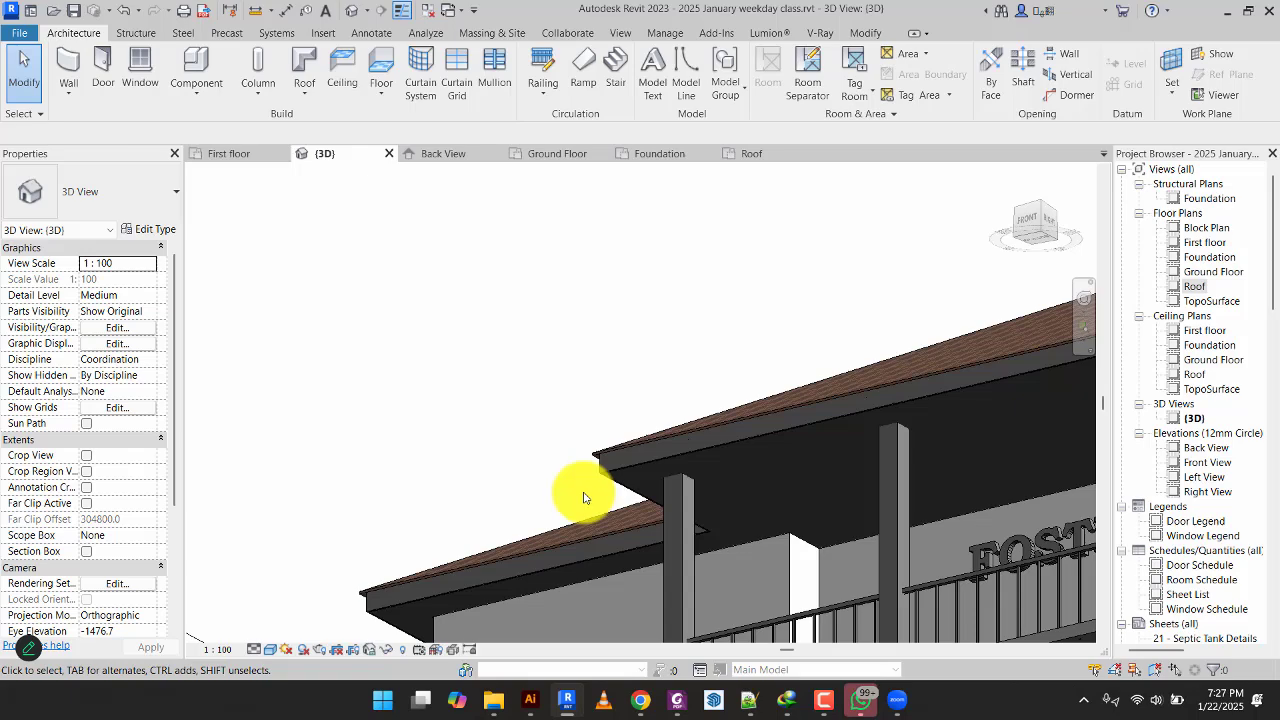
pyautogui.scroll(-3, 585, 497)
pyautogui.keyDown('shift'); pyautogui.moveTo(571, 491); pyautogui.dragTo(822, 594, button='middle'); pyautogui.keyUp('shift')
pyautogui.scroll(4, 780, 572)
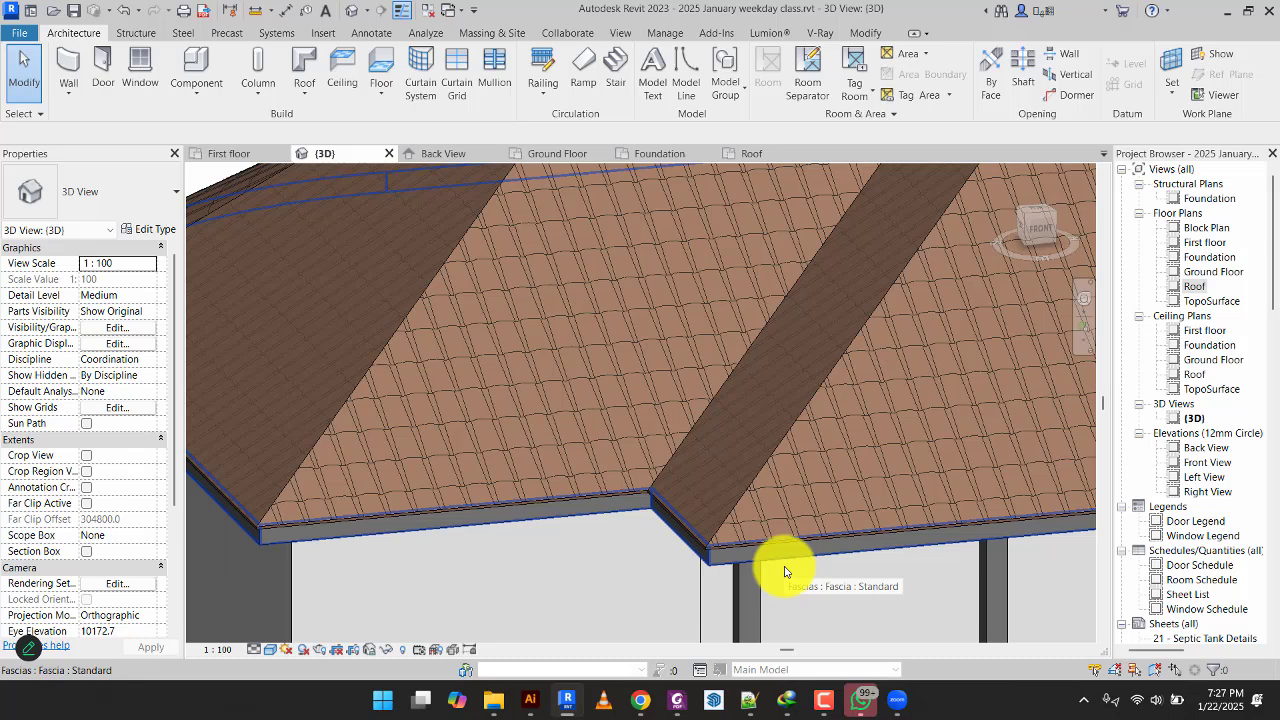
pyautogui.click(296, 91)
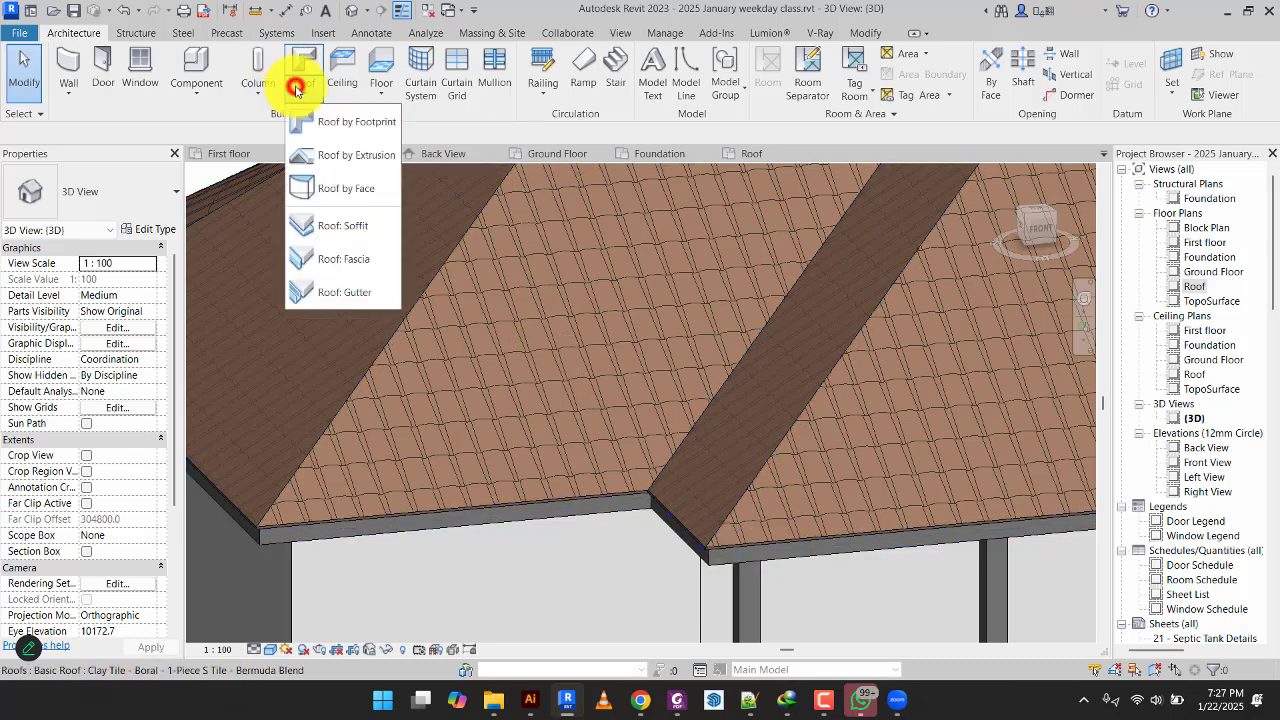
pyautogui.click(341, 292)
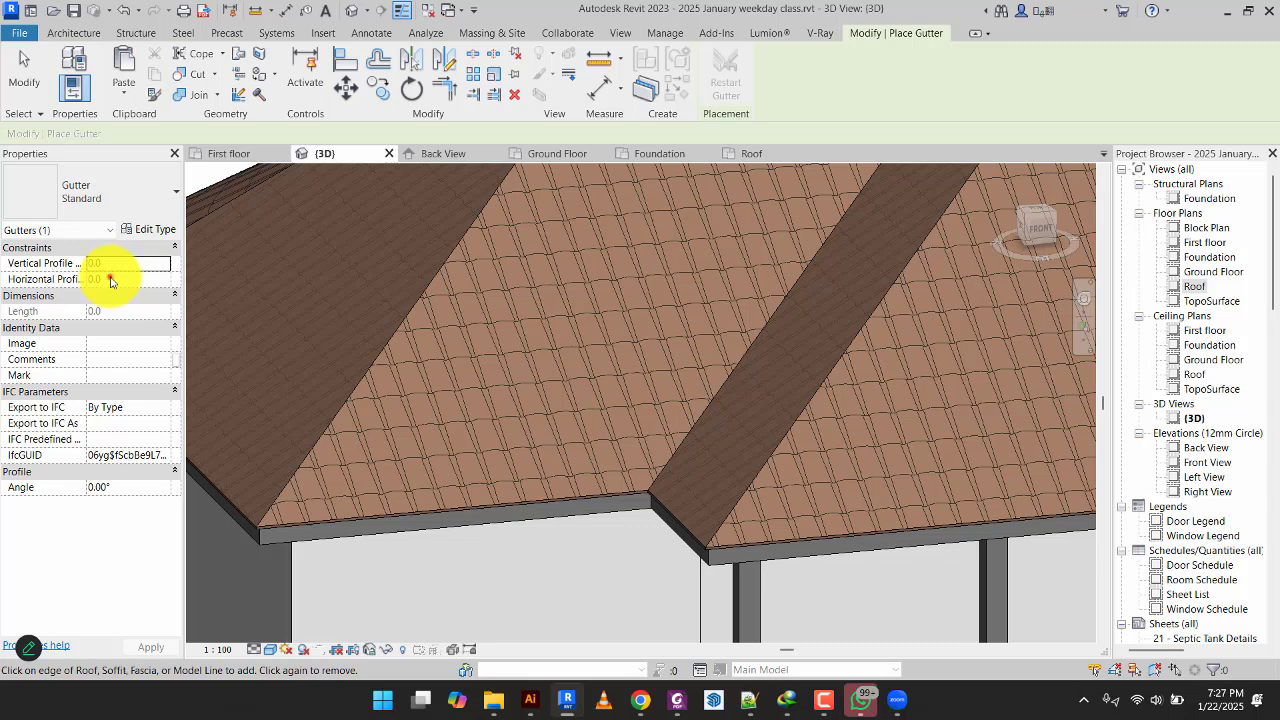
pyautogui.click(110, 280)
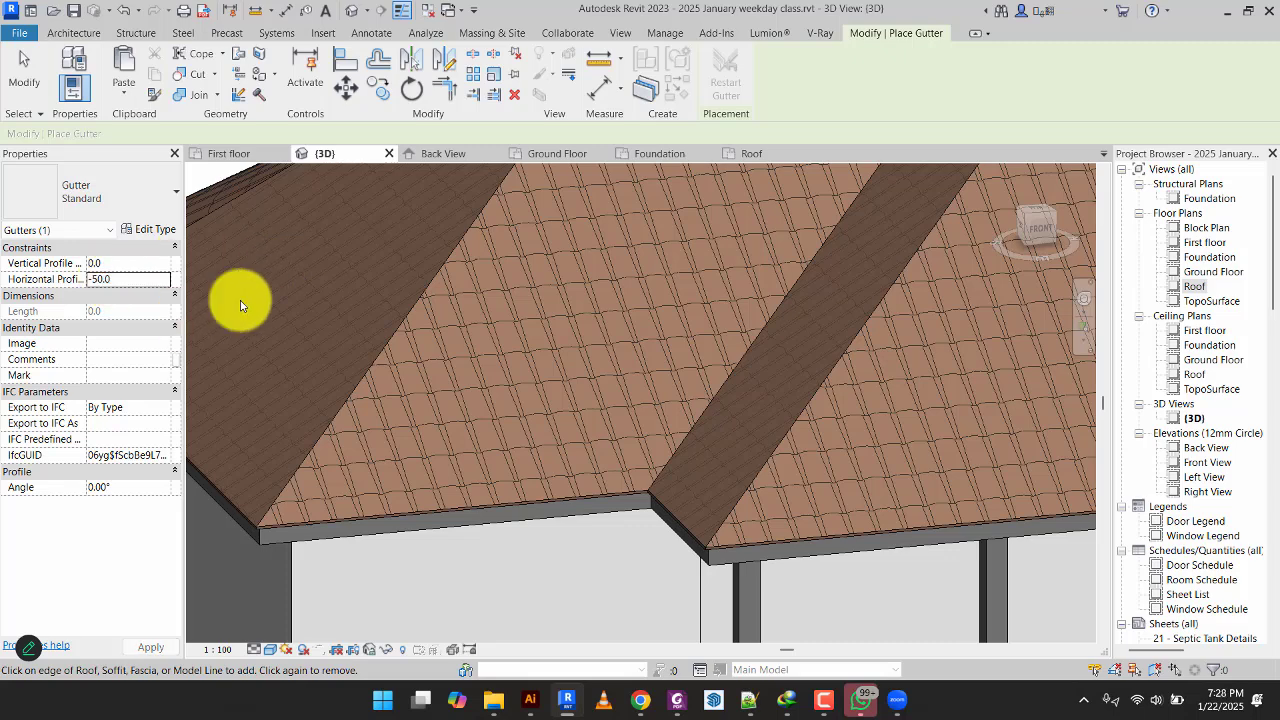
pyautogui.scroll(4, 789, 569)
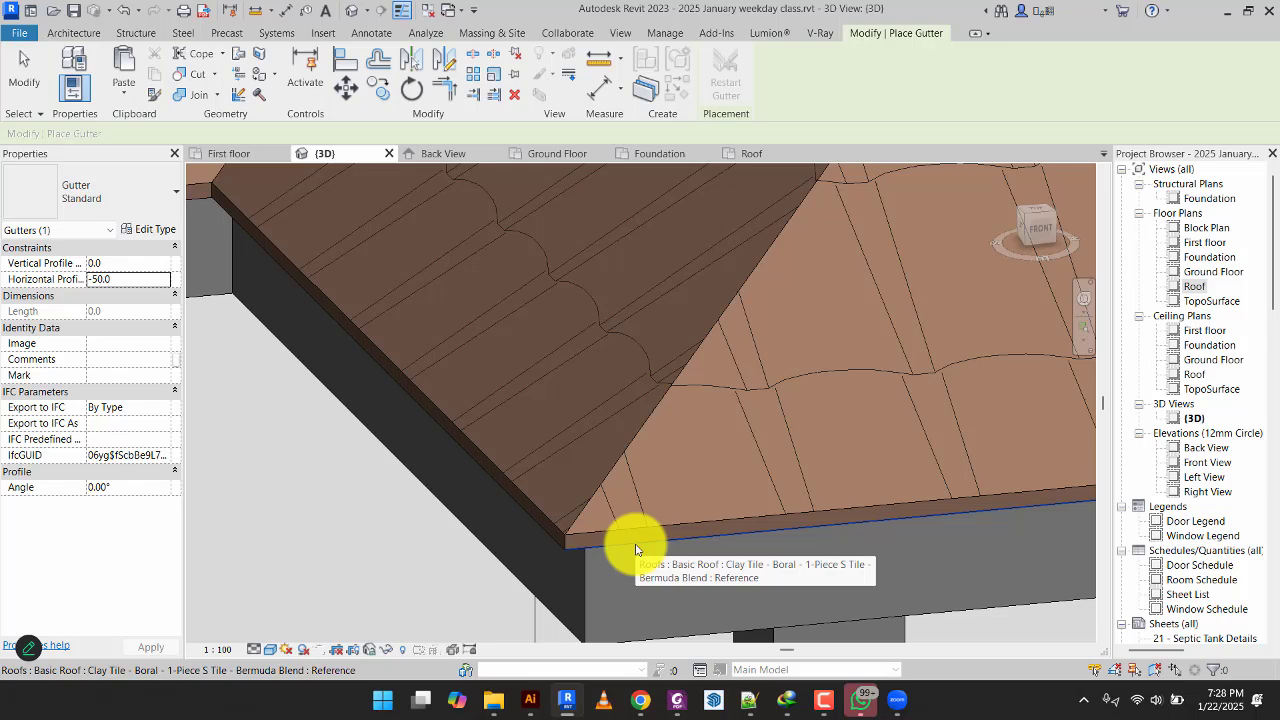
pyautogui.press('Tab')
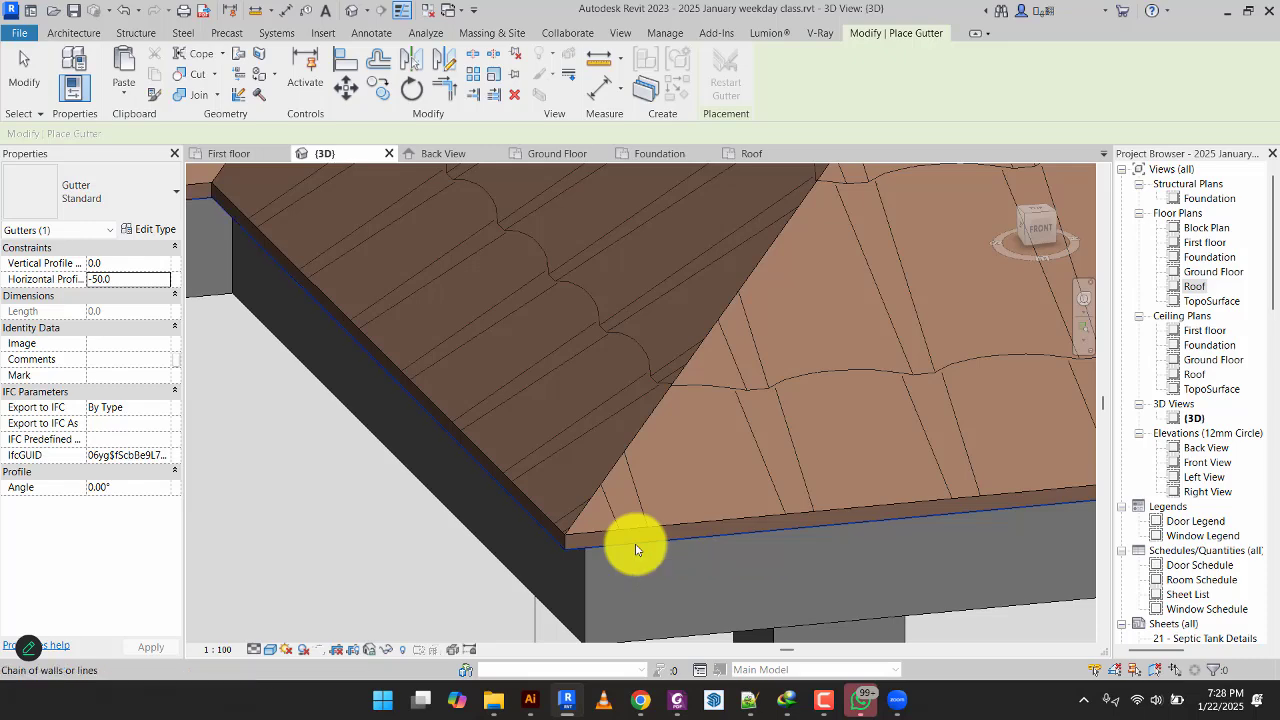
pyautogui.click(635, 549)
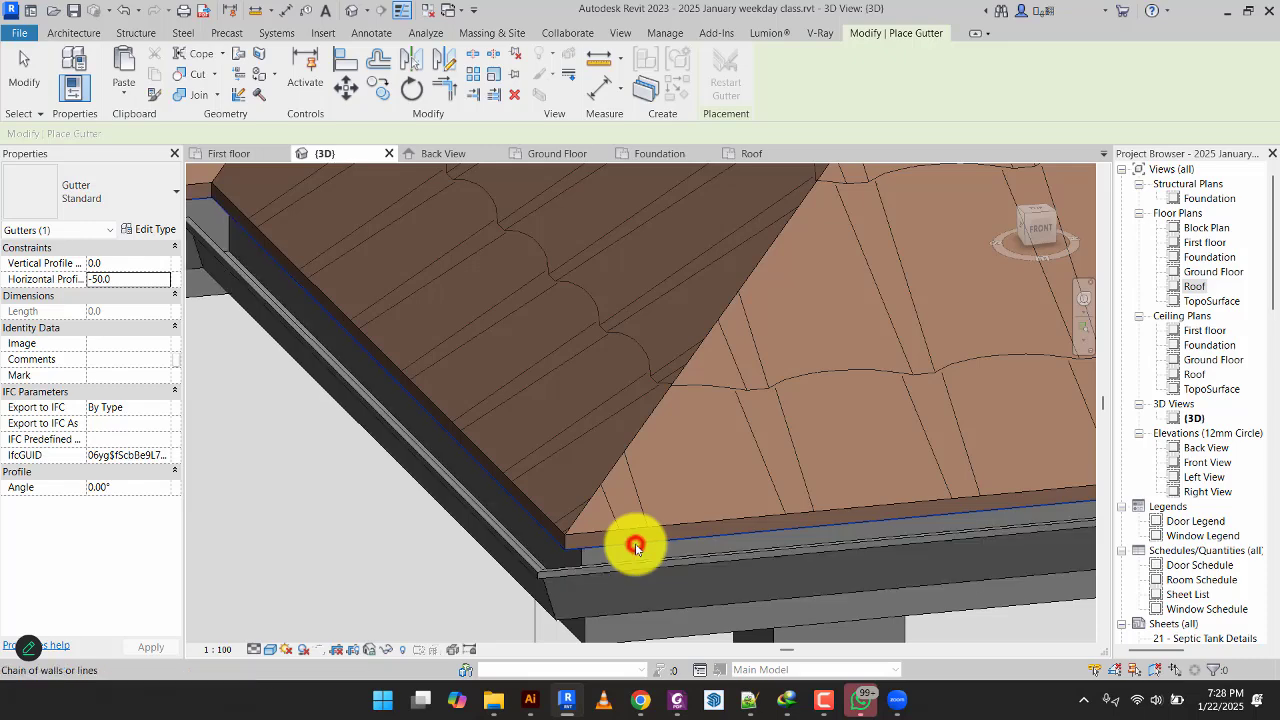
pyautogui.click(19, 66)
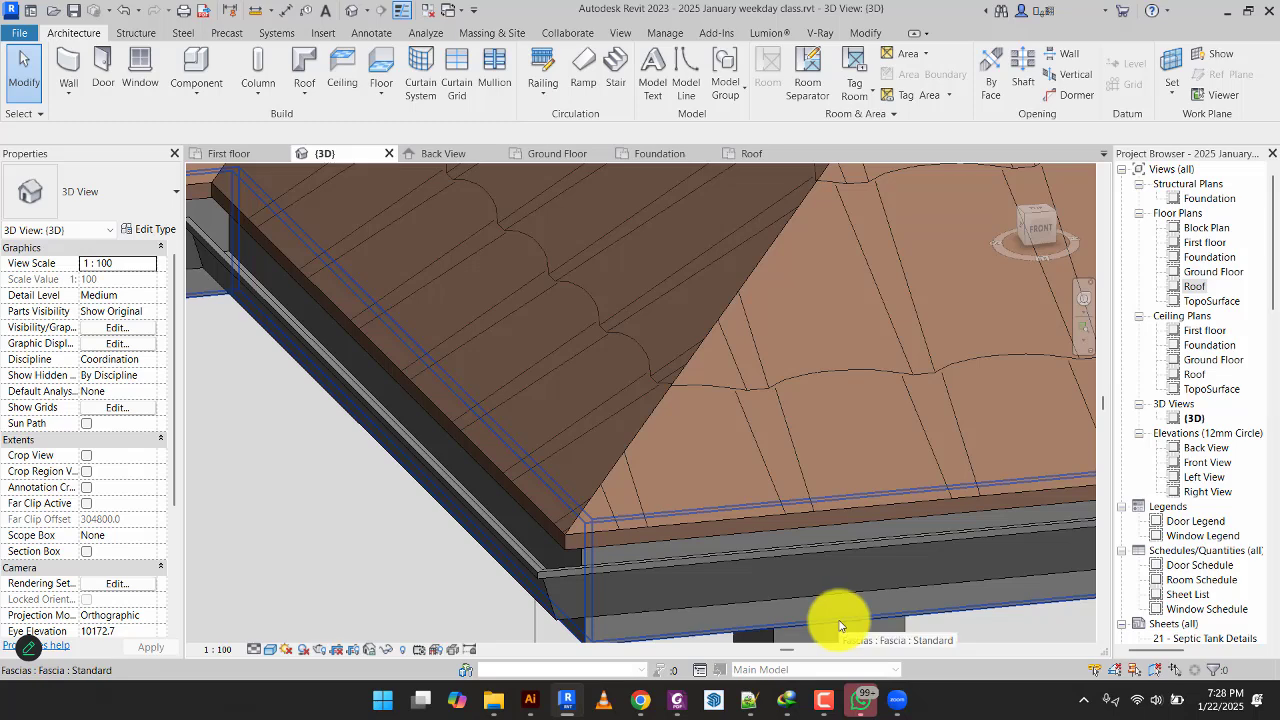
# Draw a horizontal building section line across the entire house in the Ground Floor plan, passing through the staircase.
pyautogui.scroll(-10, 838, 625)
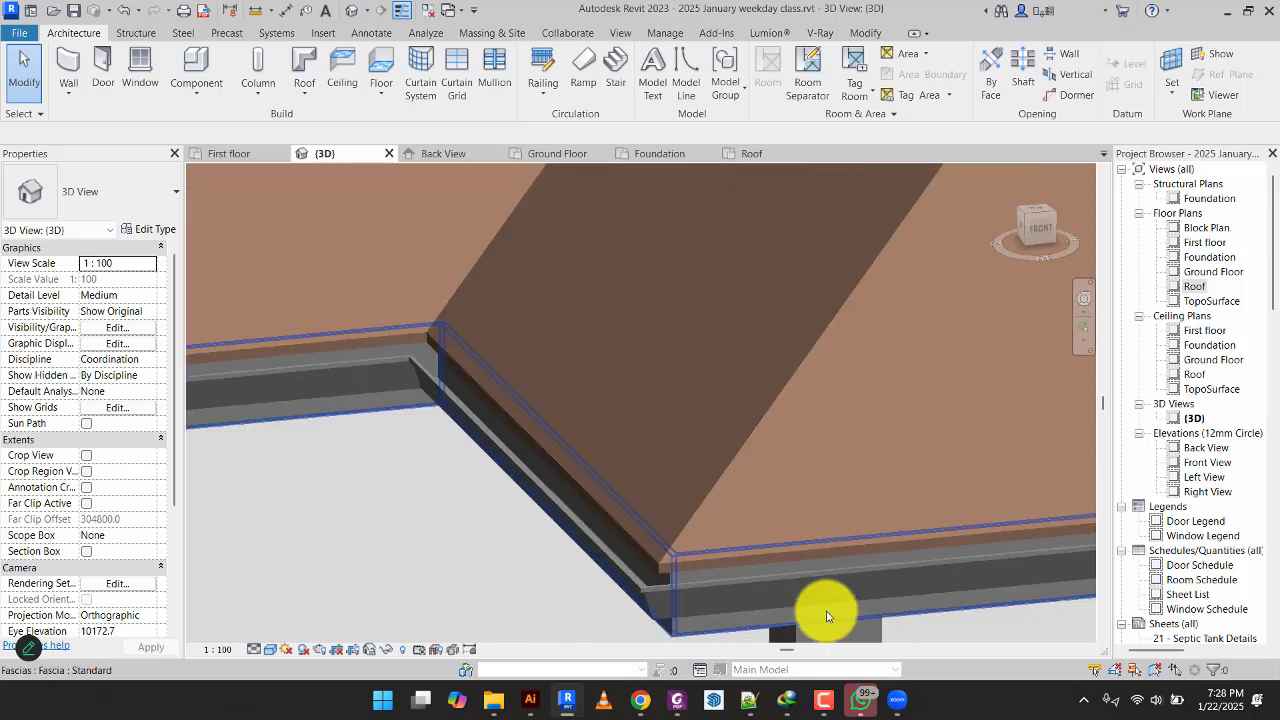
pyautogui.moveTo(730, 437); pyautogui.dragTo(680, 329, button='middle')
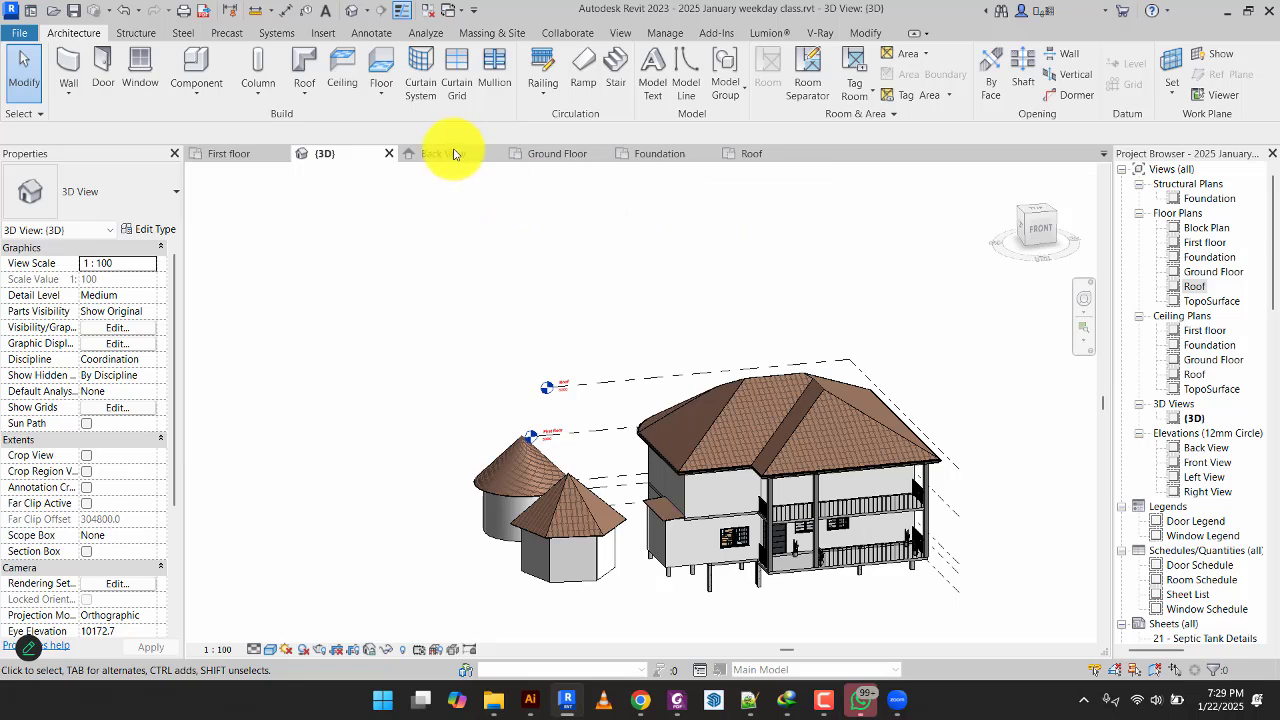
pyautogui.click(552, 155)
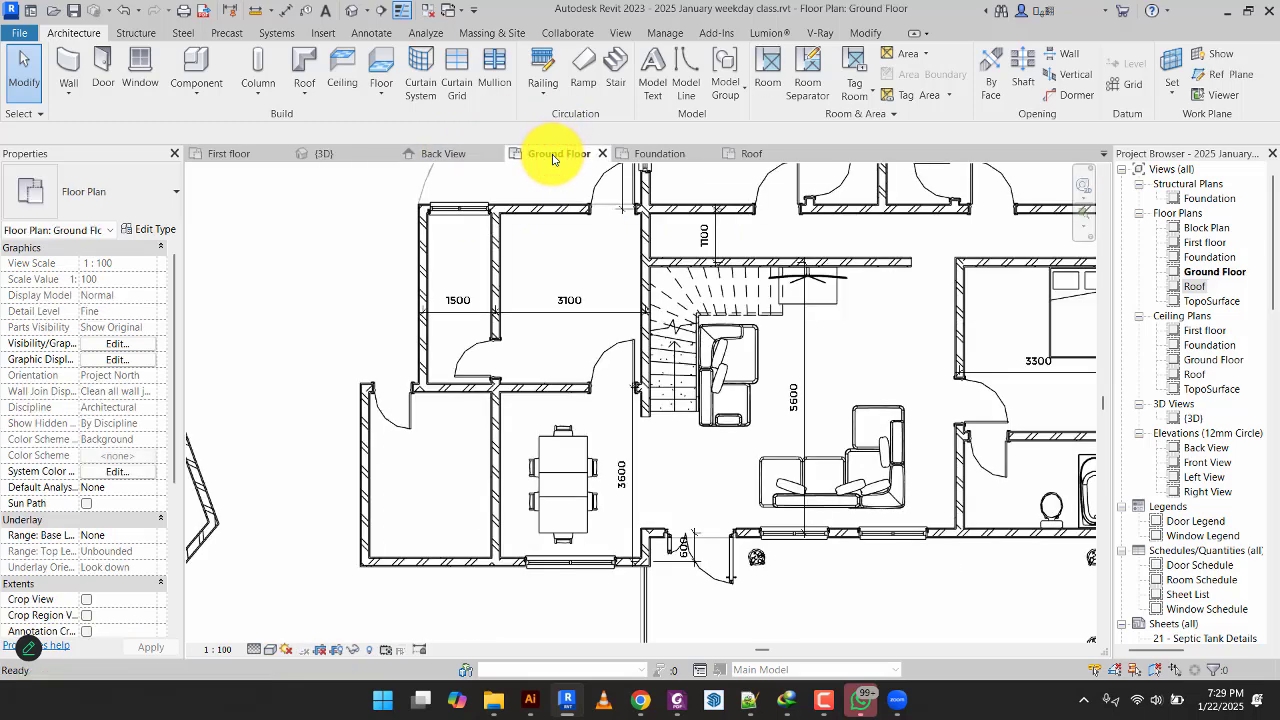
pyautogui.scroll(-4, 605, 285)
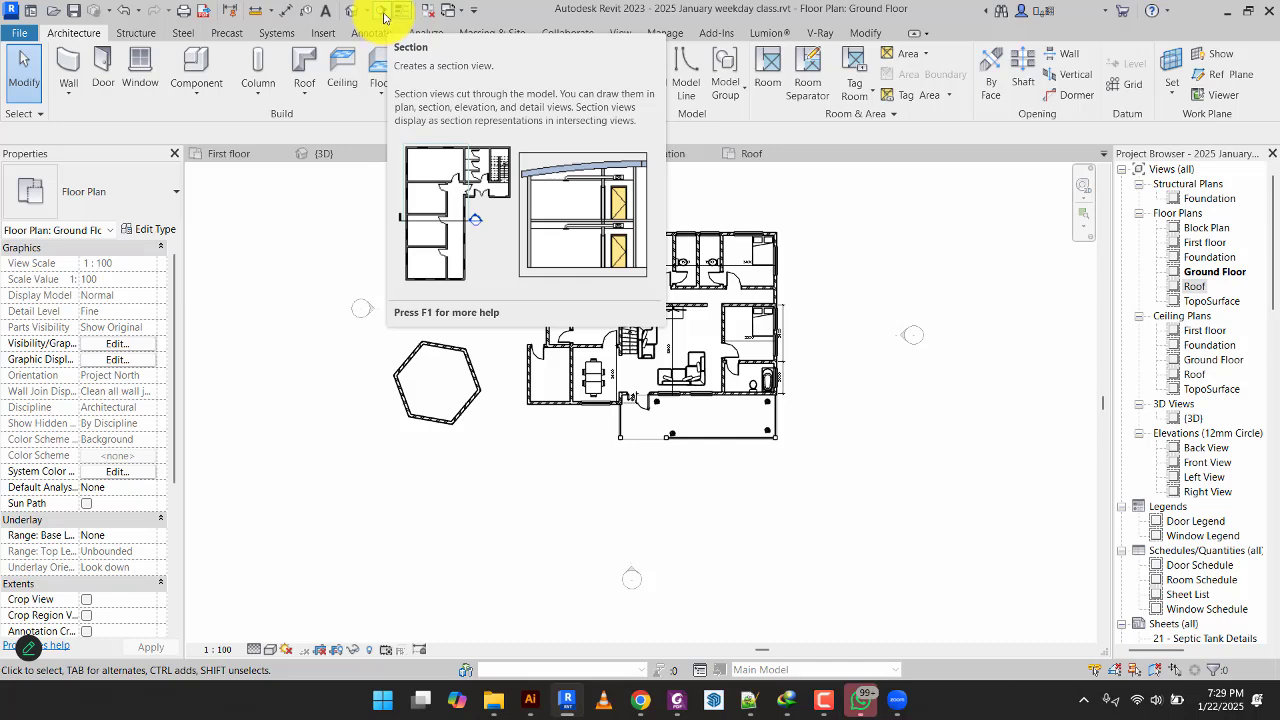
pyautogui.click(382, 14)
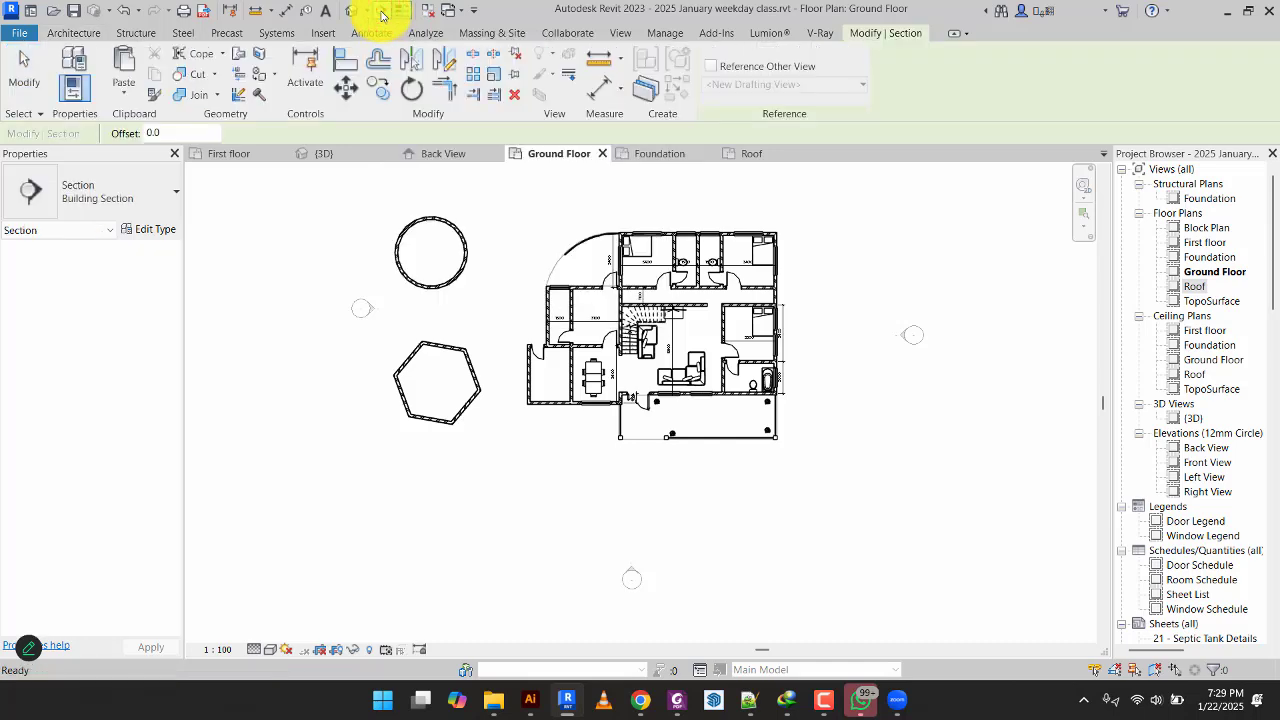
pyautogui.click(515, 322)
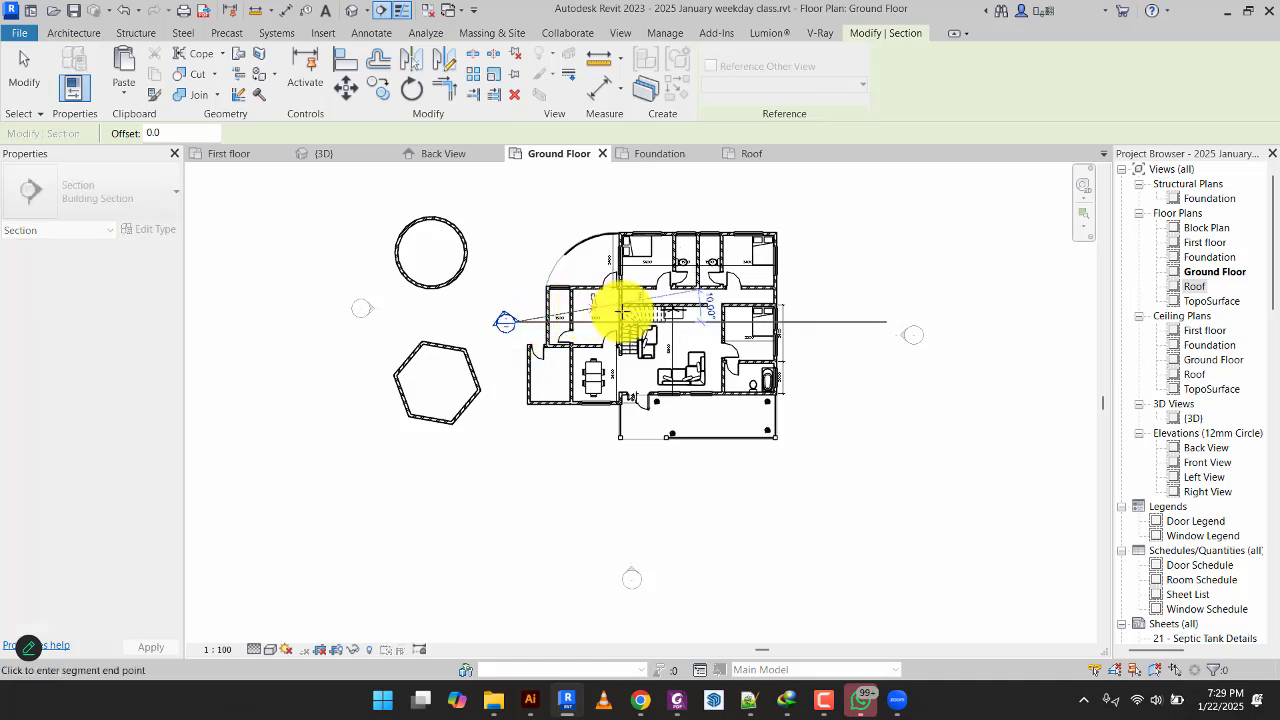
pyautogui.click(818, 322)
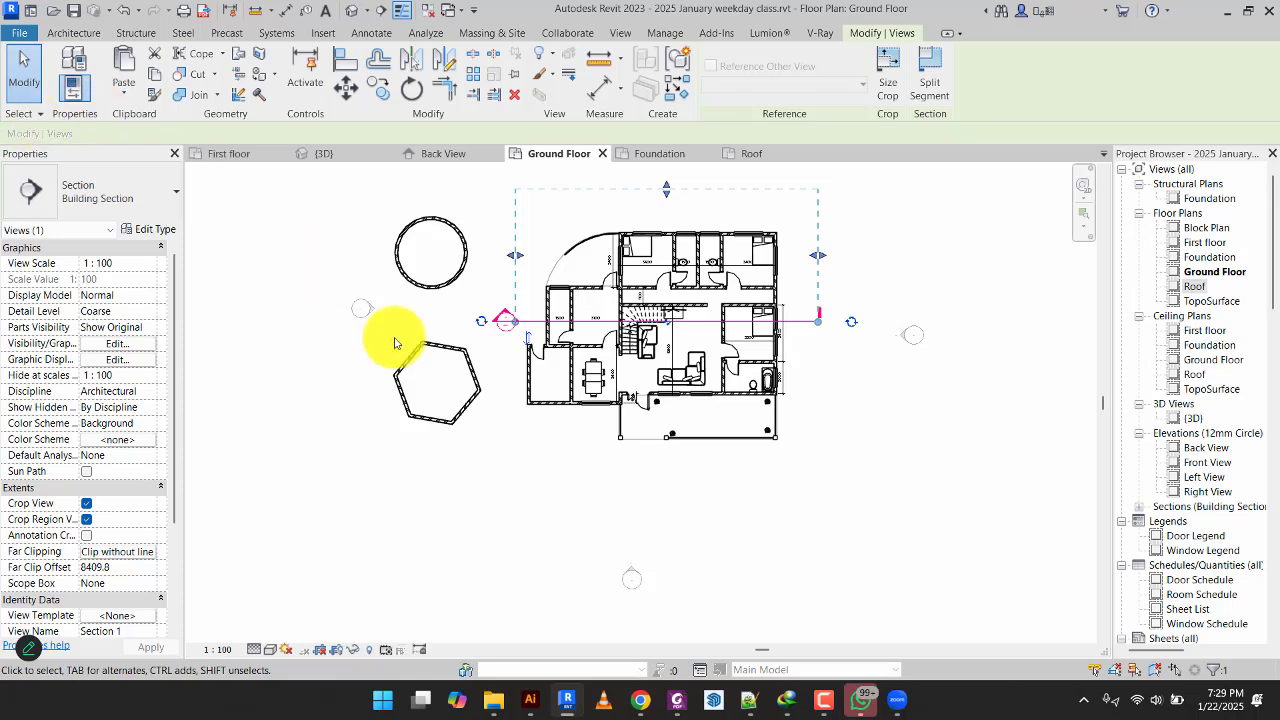
pyautogui.scroll(4, 749, 275)
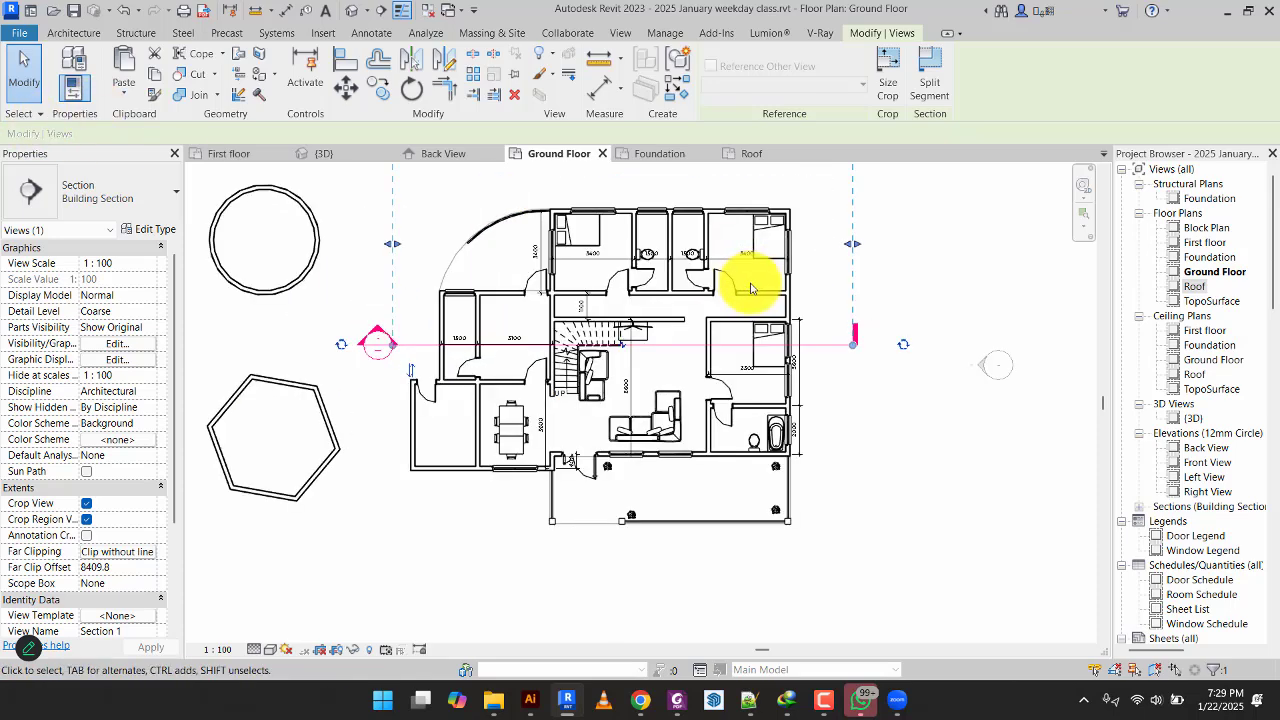
pyautogui.scroll(2, 634, 418)
pyautogui.scroll(1, 635, 418)
pyautogui.scroll(-2, 730, 421)
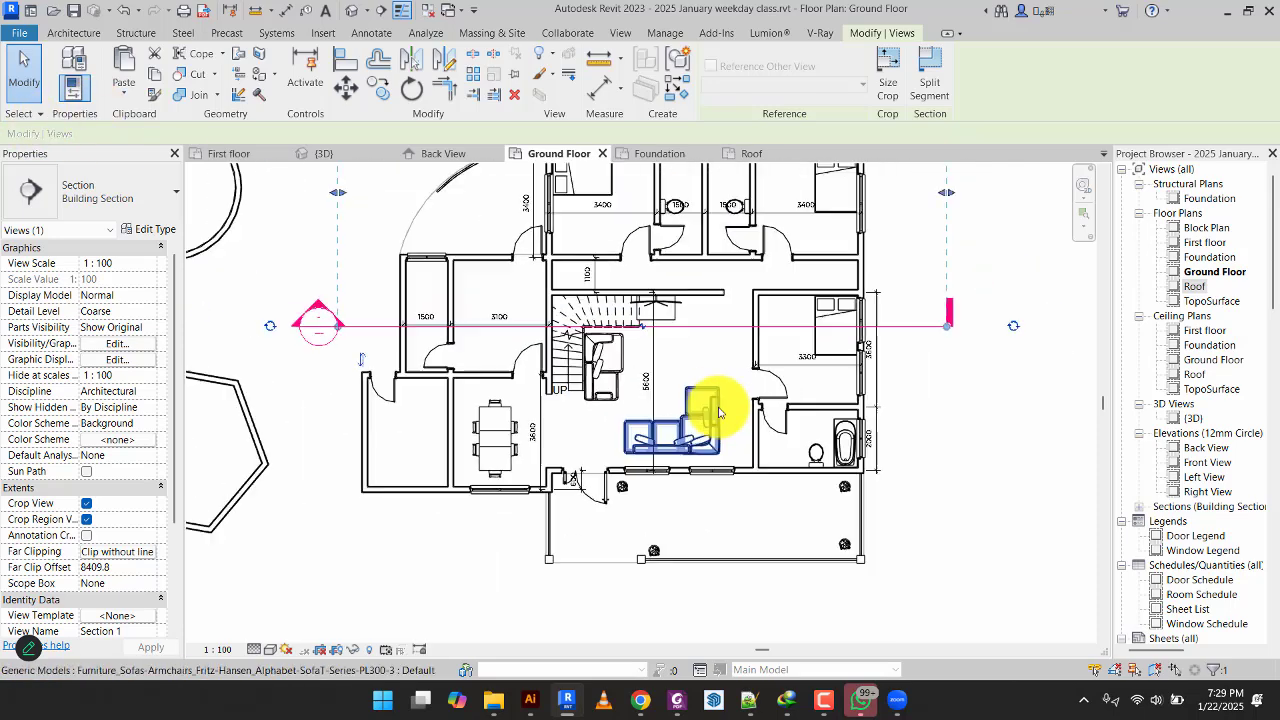
pyautogui.moveTo(790, 424); pyautogui.dragTo(789, 420, button='middle')
pyautogui.scroll(1, 790, 424)
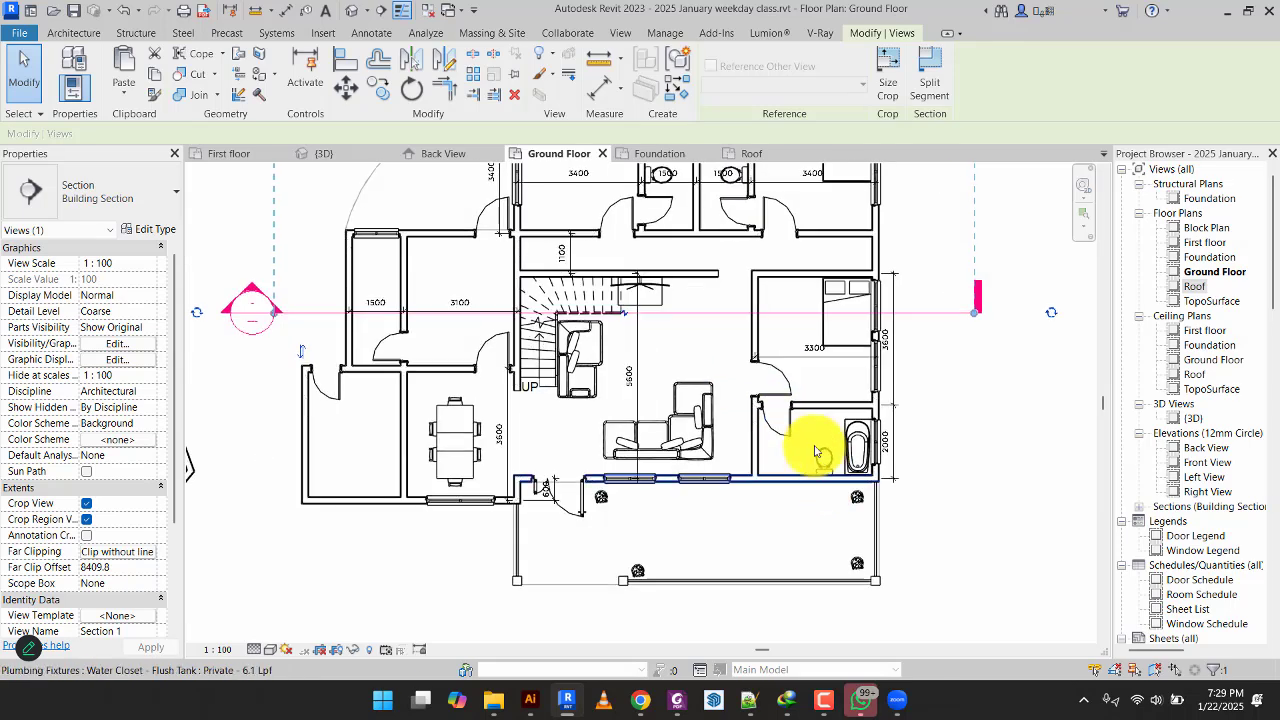
pyautogui.scroll(-2, 816, 448)
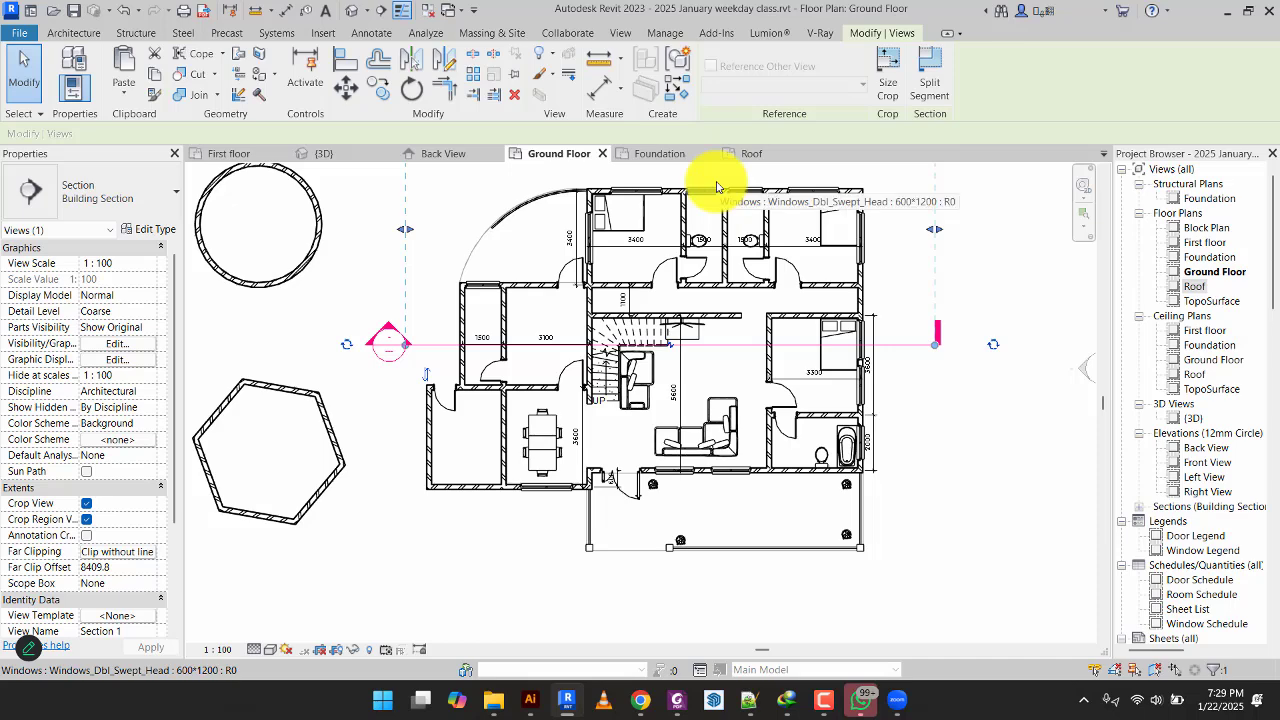
# Flip the section's viewing direction towards the front balcony, and flip it back towards the rear bedrooms.
pyautogui.click(346, 269)
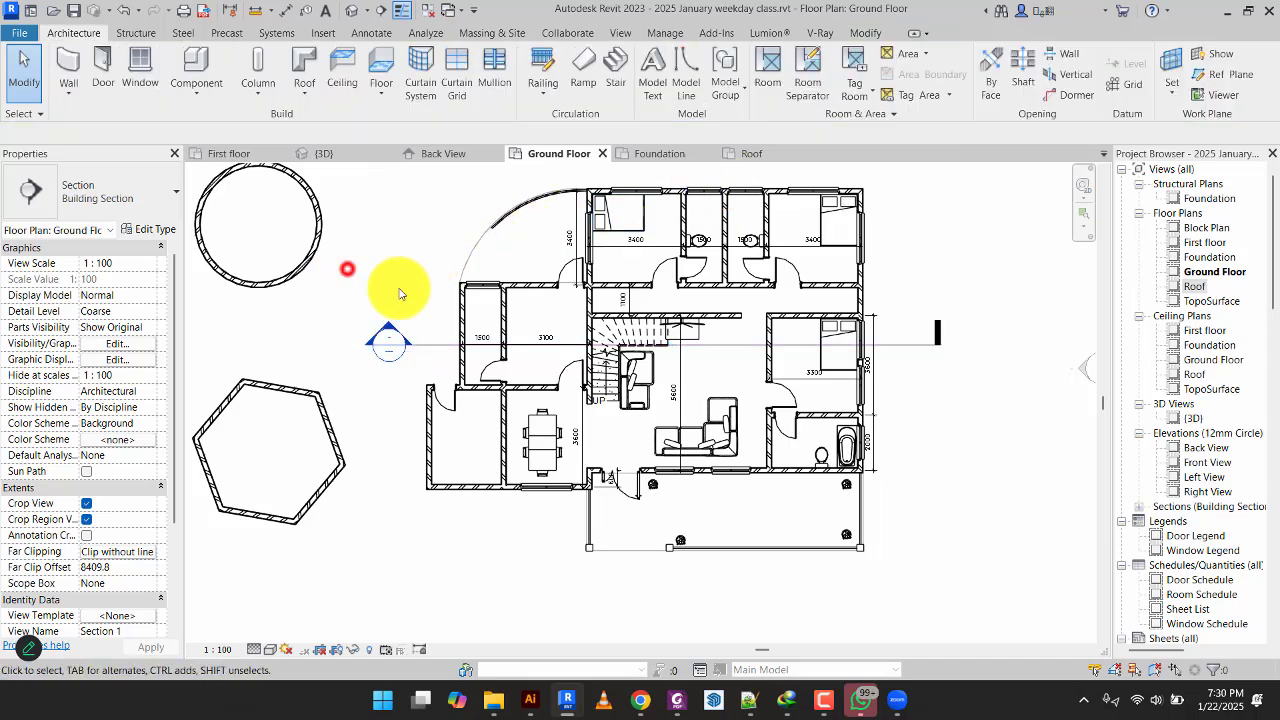
pyautogui.click(420, 348)
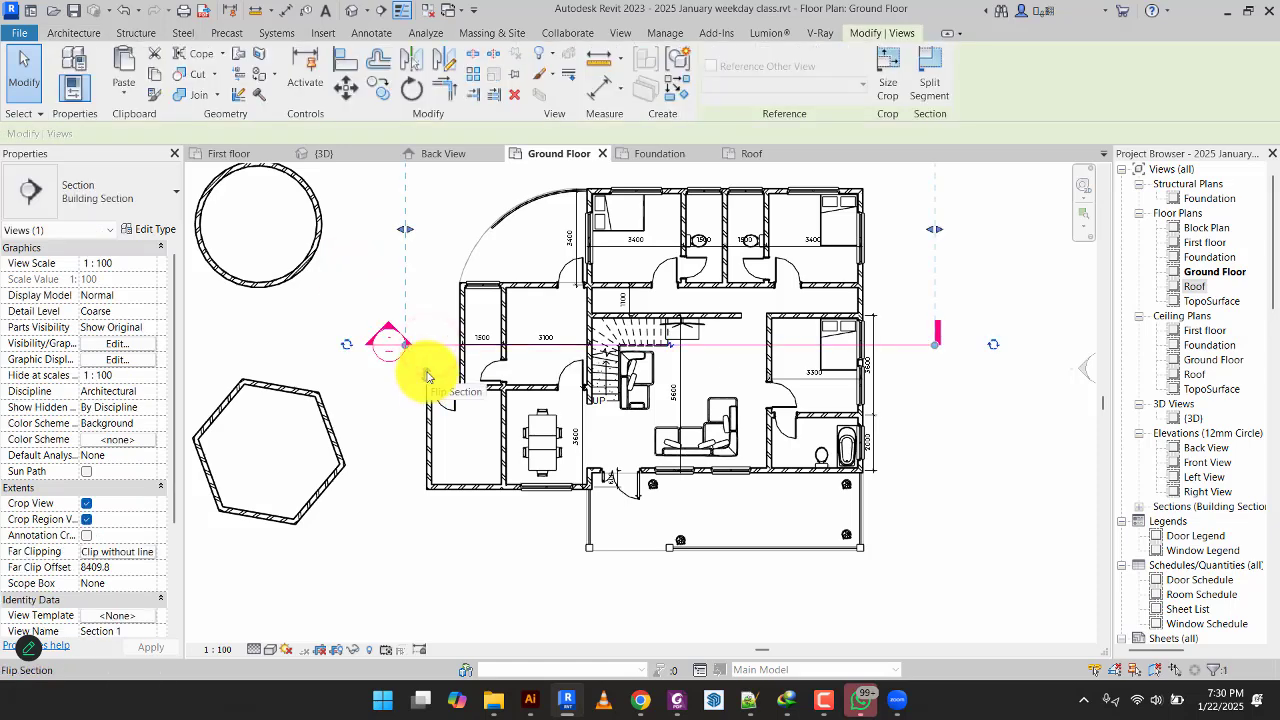
pyautogui.click(427, 376)
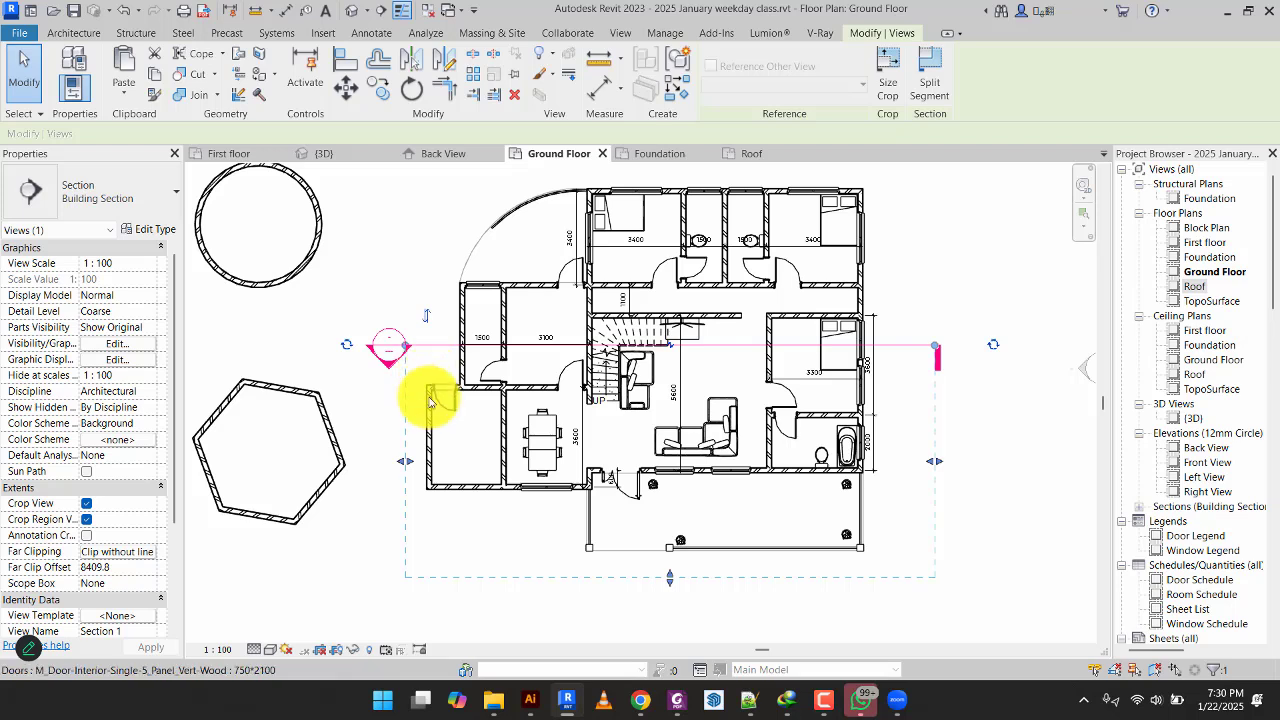
pyautogui.click(427, 316)
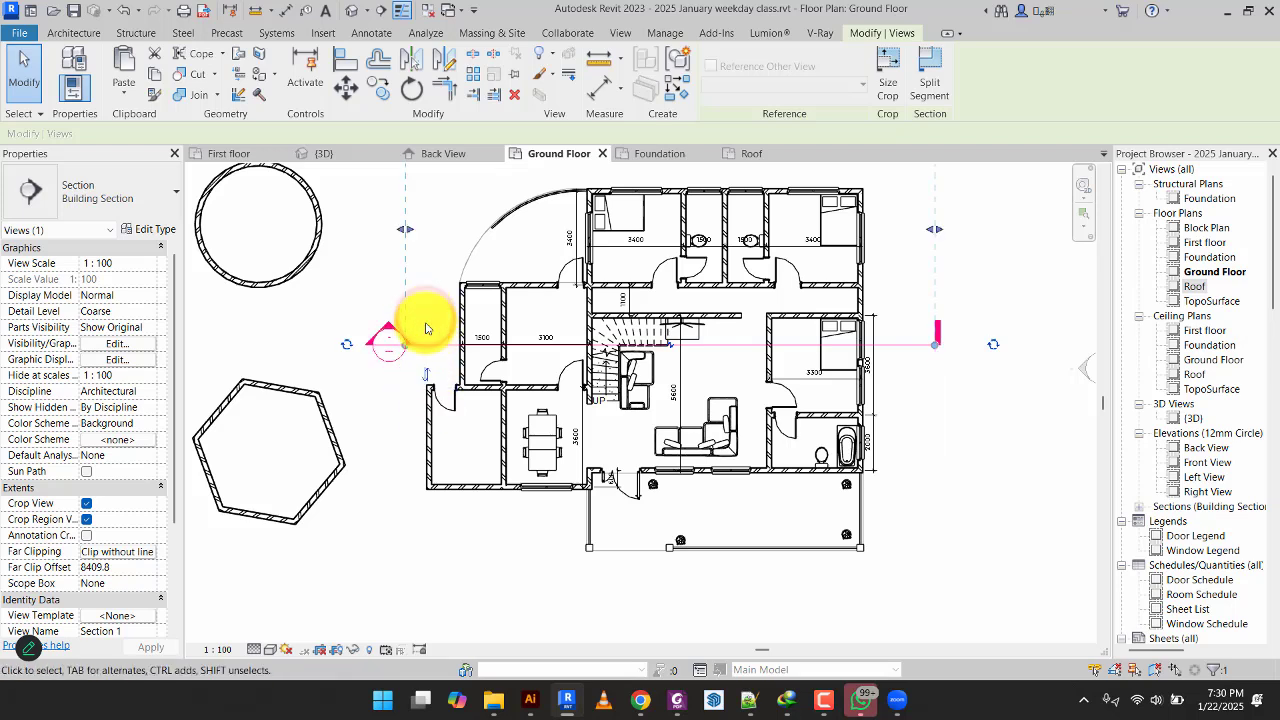
# Deselect the section line and open the Section 1 view from the building sections.
pyautogui.scroll(-1, 541, 402)
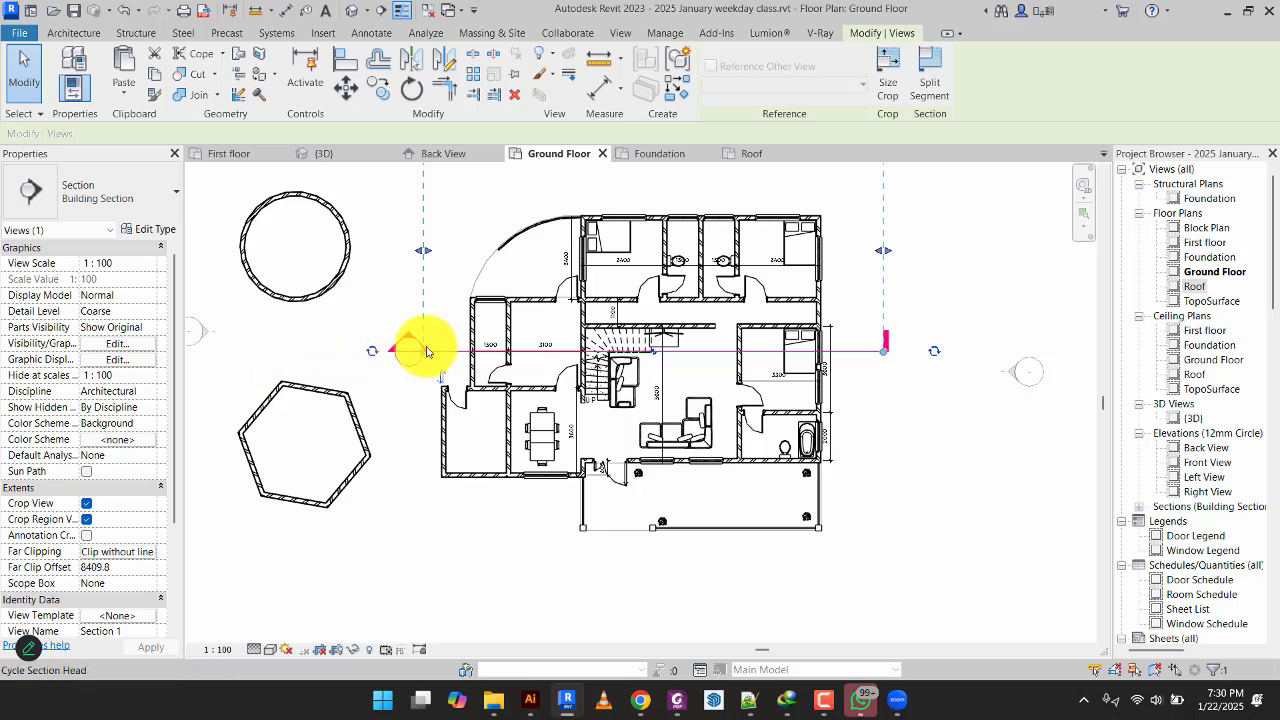
pyautogui.click(972, 466)
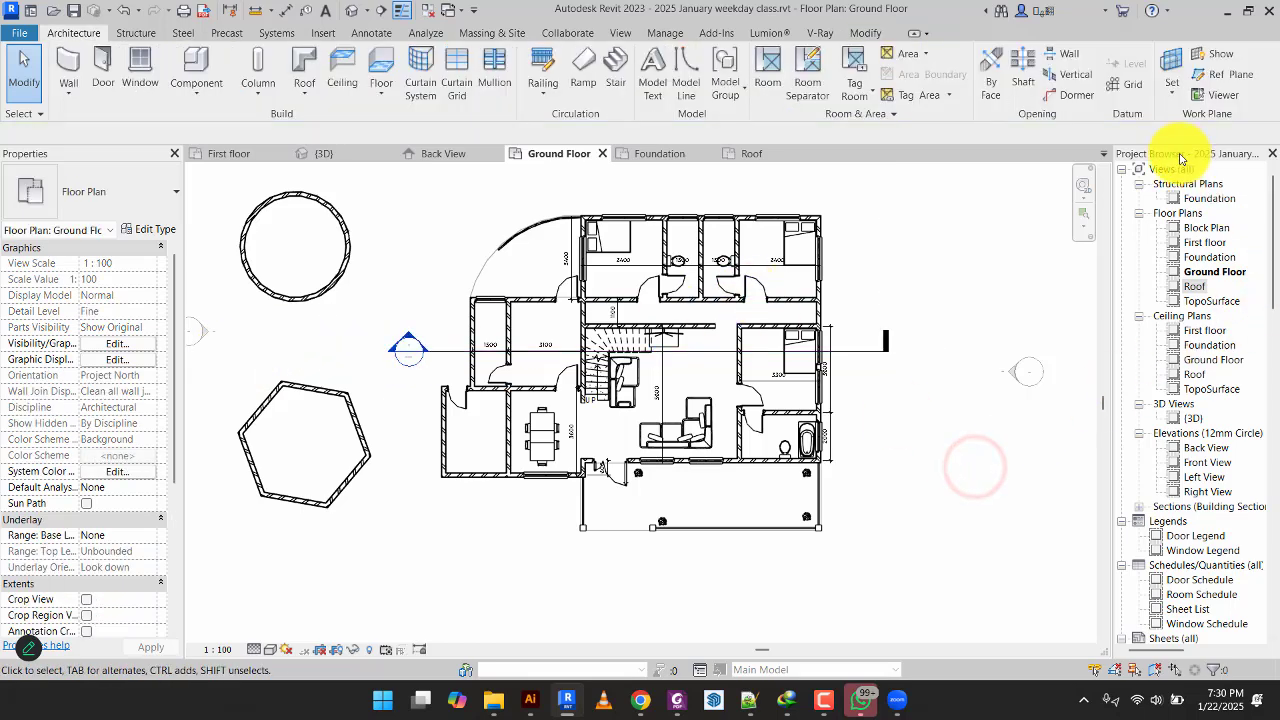
pyautogui.click(1190, 508)
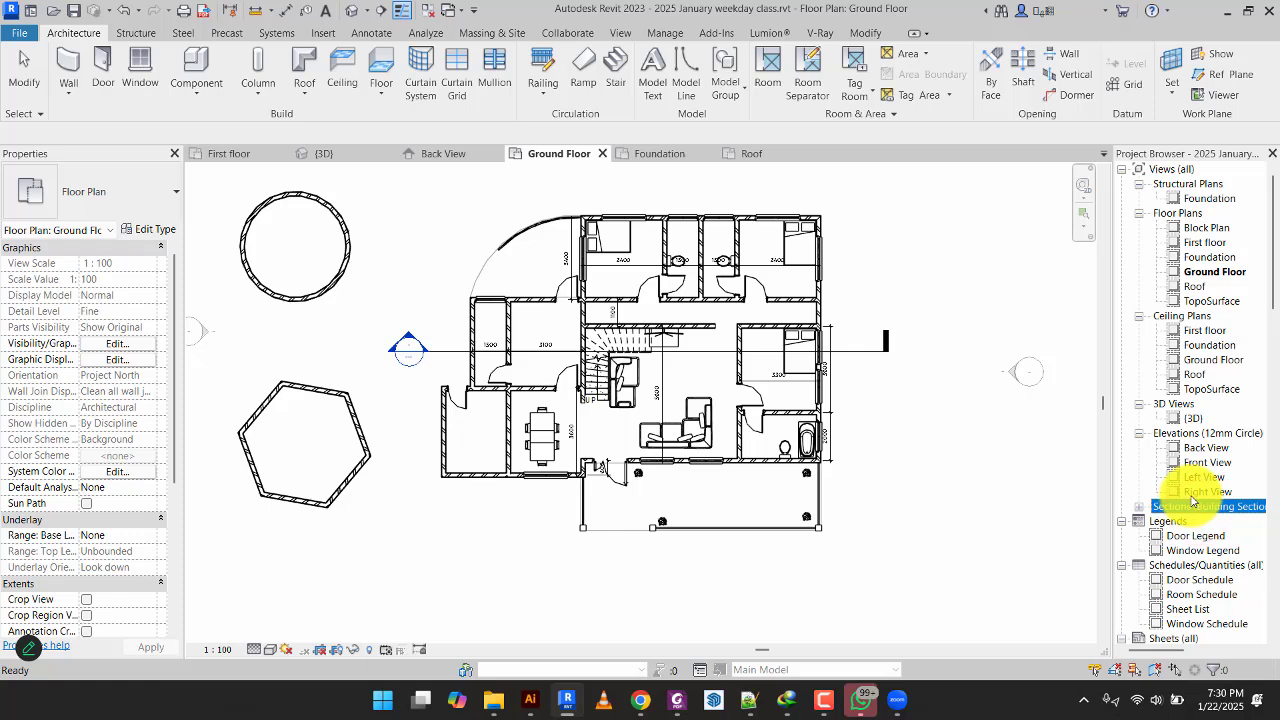
pyautogui.click(1139, 507)
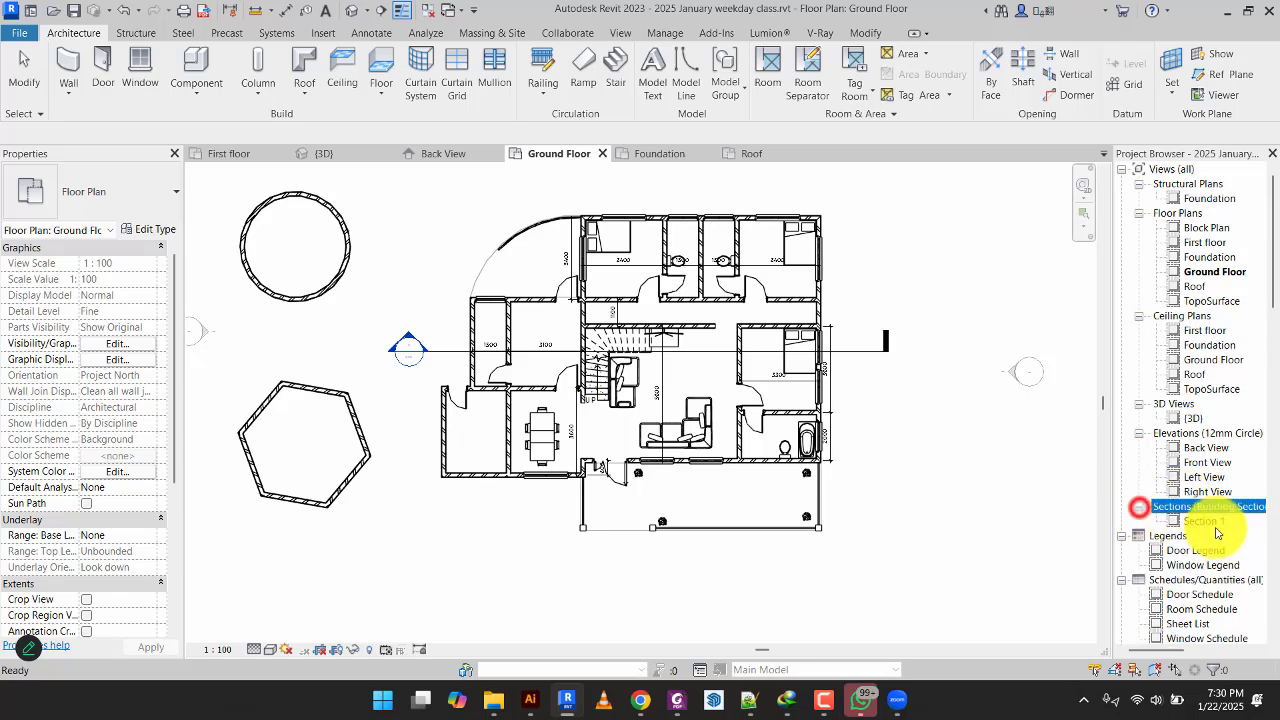
pyautogui.click(1206, 523)
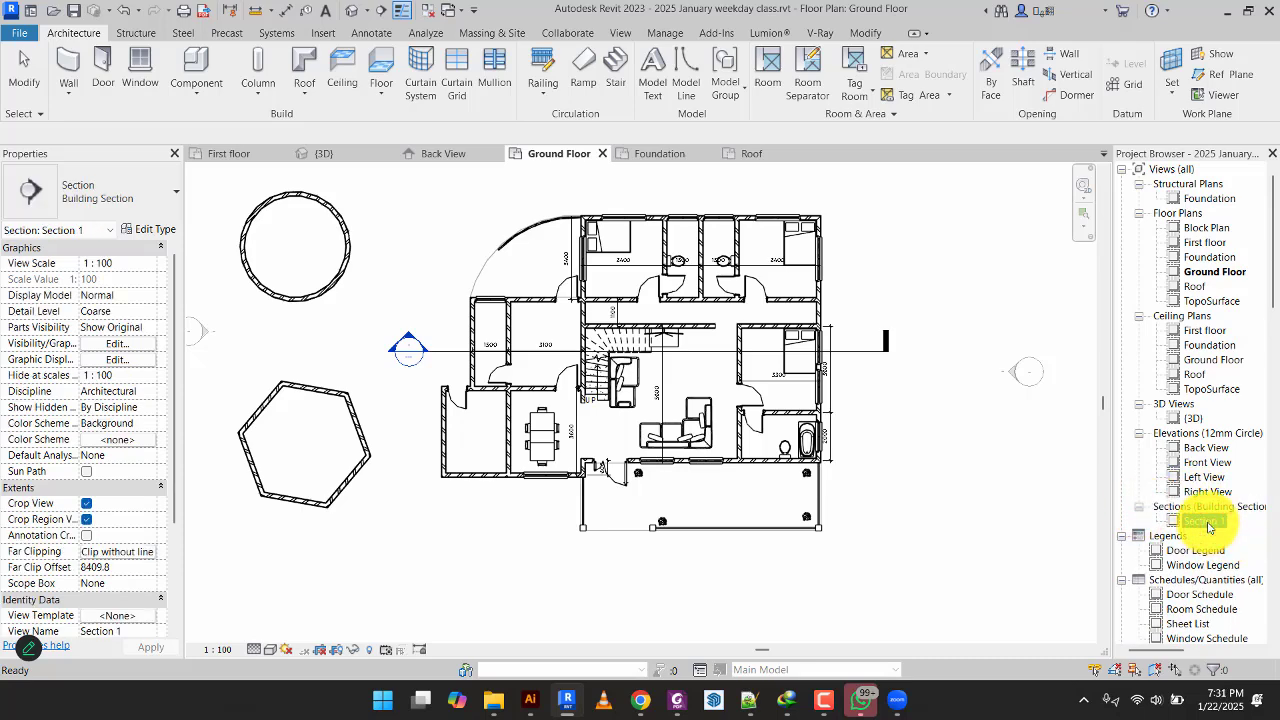
pyautogui.doubleClick(1207, 523)
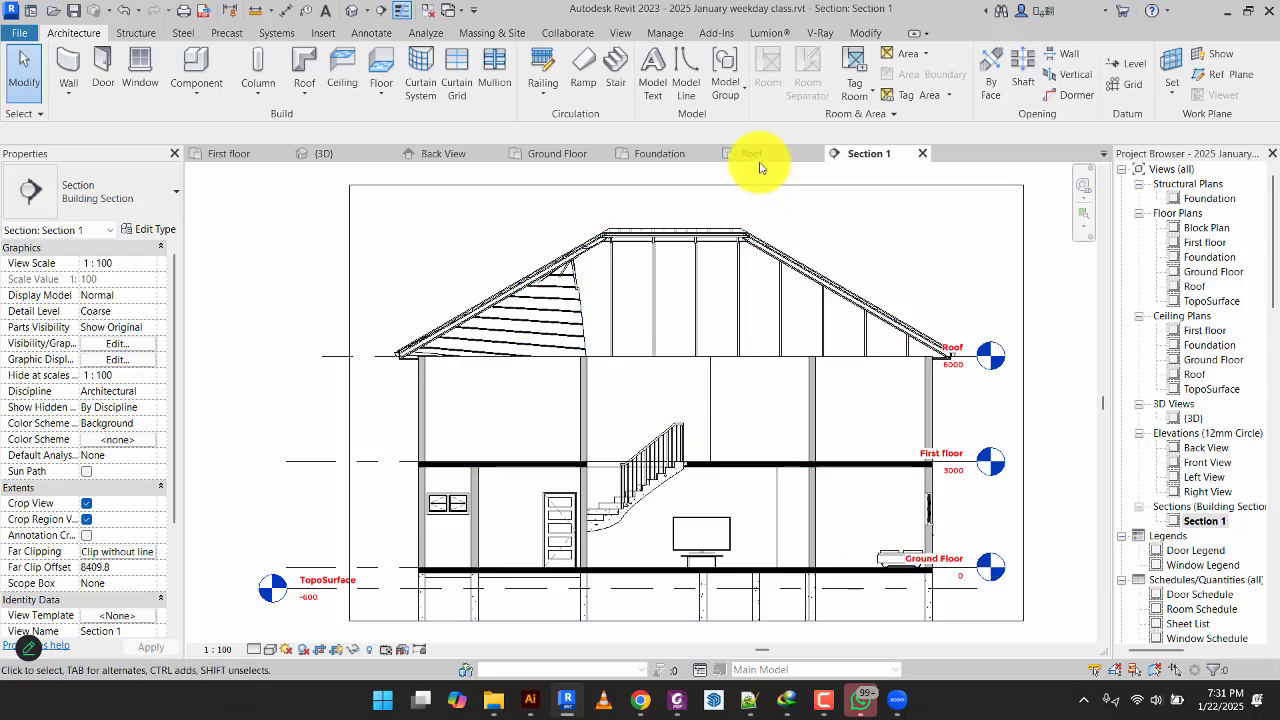
# Flip the horizontal section line's viewing direction towards the front balcony in the First floor plan and open the Section 1 view.
pyautogui.click(546, 153)
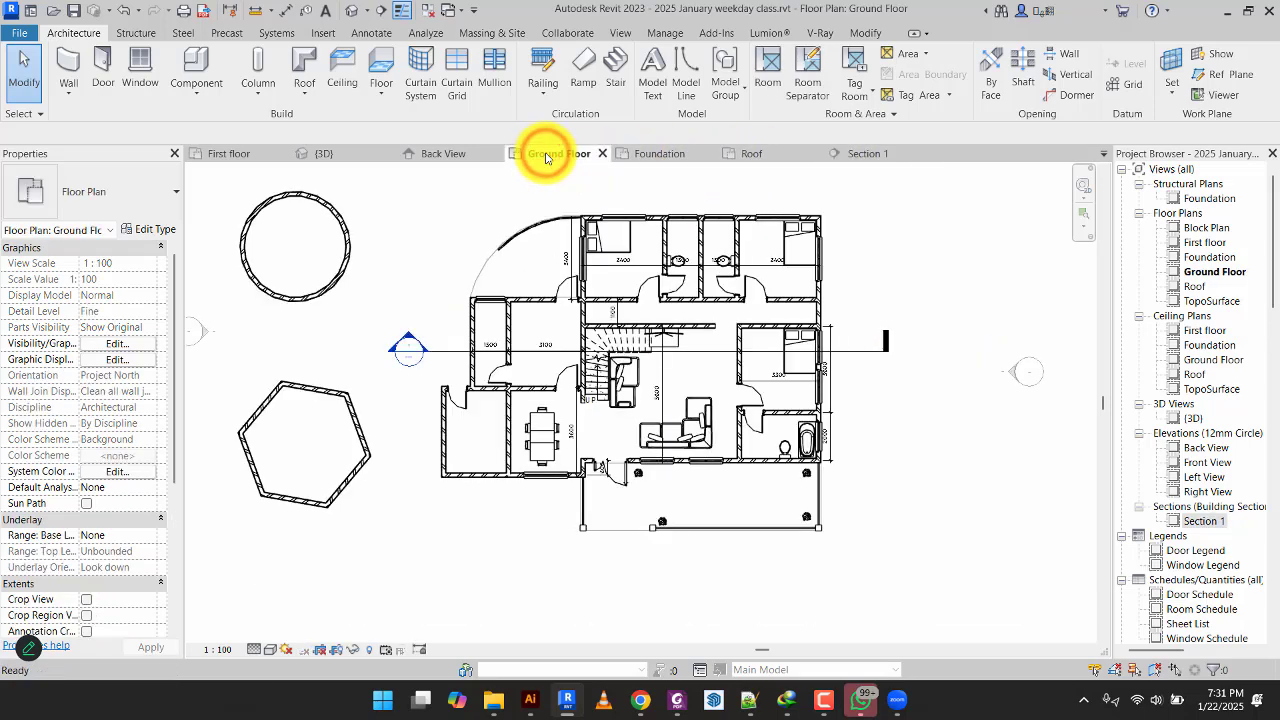
pyautogui.click(250, 156)
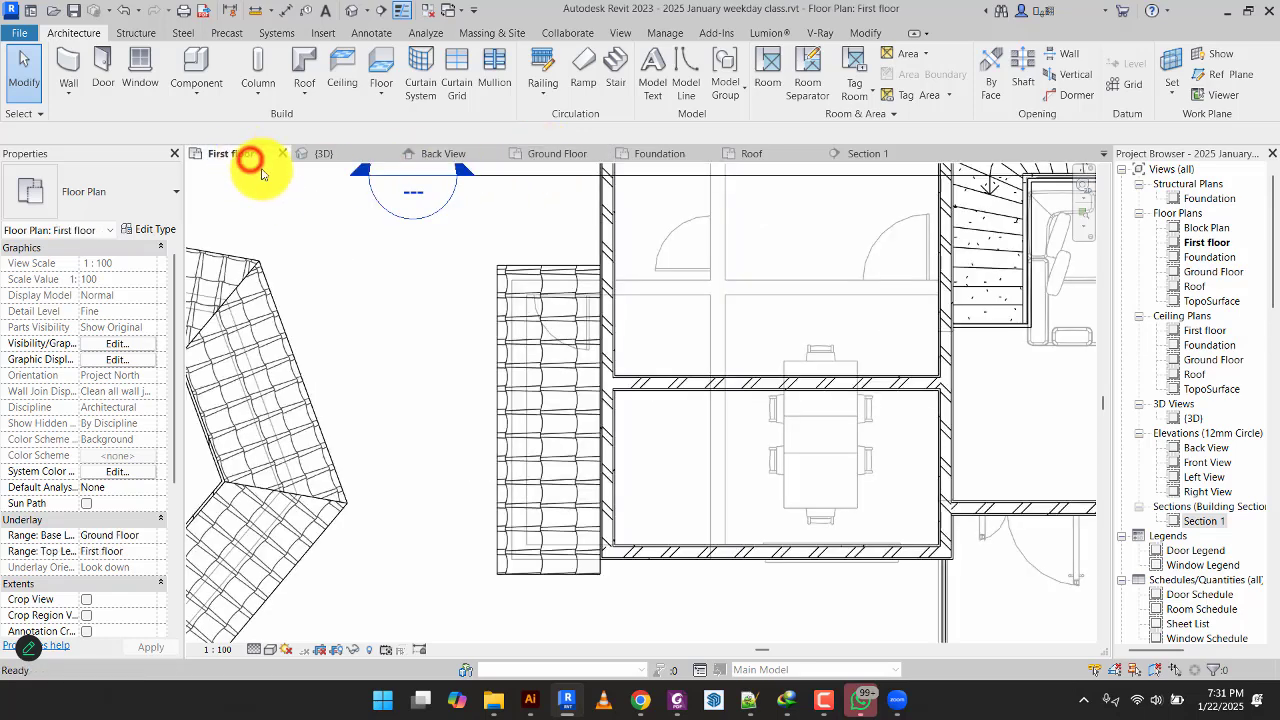
pyautogui.scroll(-2, 497, 242)
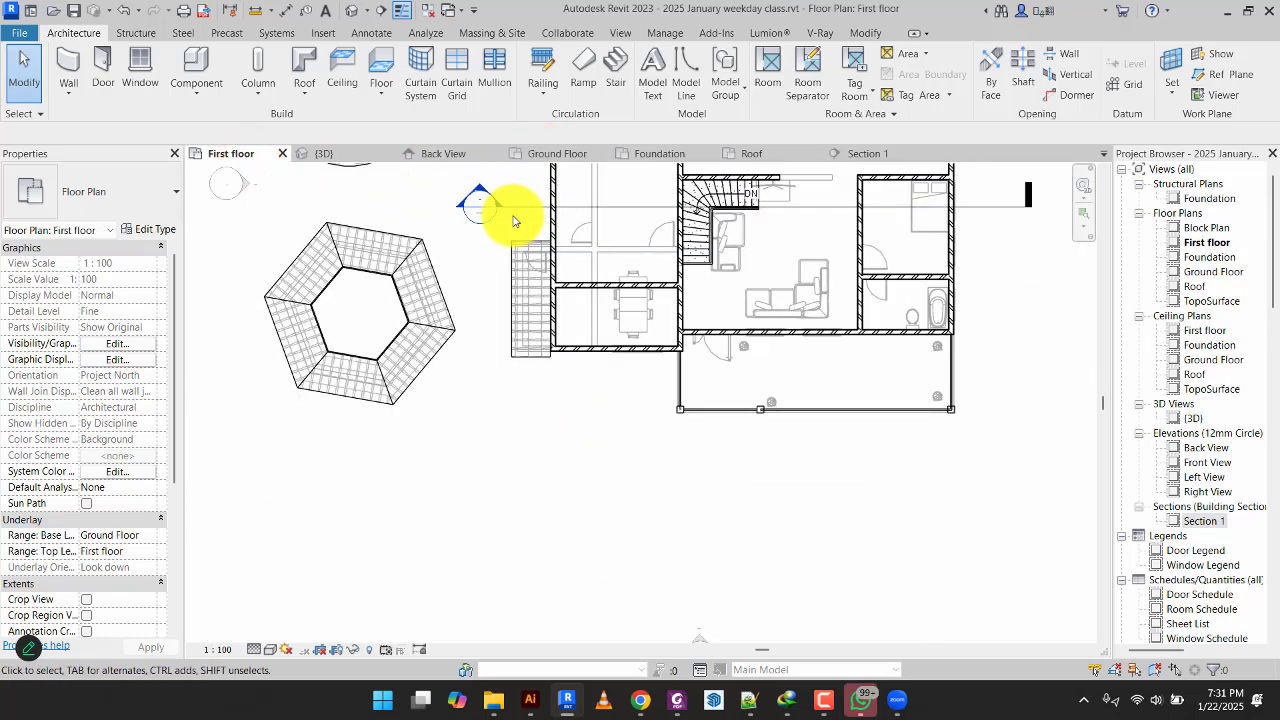
pyautogui.moveTo(492, 300); pyautogui.dragTo(469, 334, button='middle')
pyautogui.scroll(1, 602, 342)
pyautogui.moveTo(608, 350); pyautogui.dragTo(518, 508, button='middle')
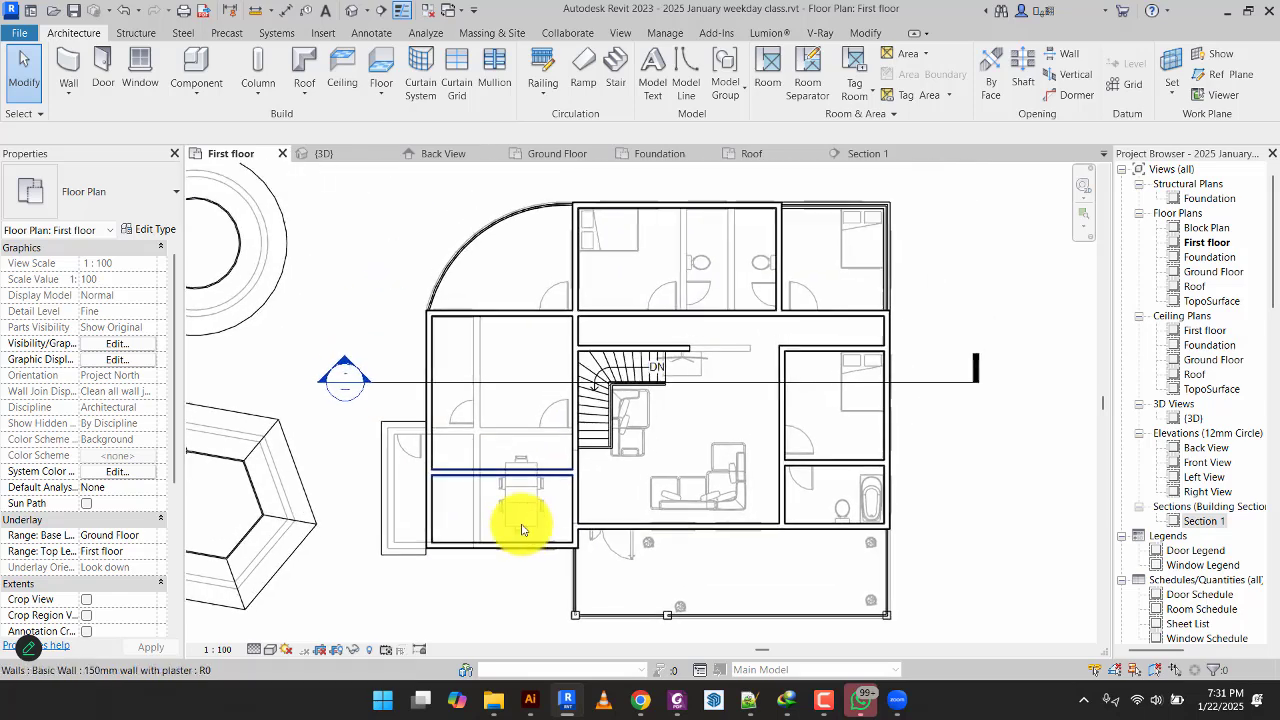
pyautogui.click(407, 395)
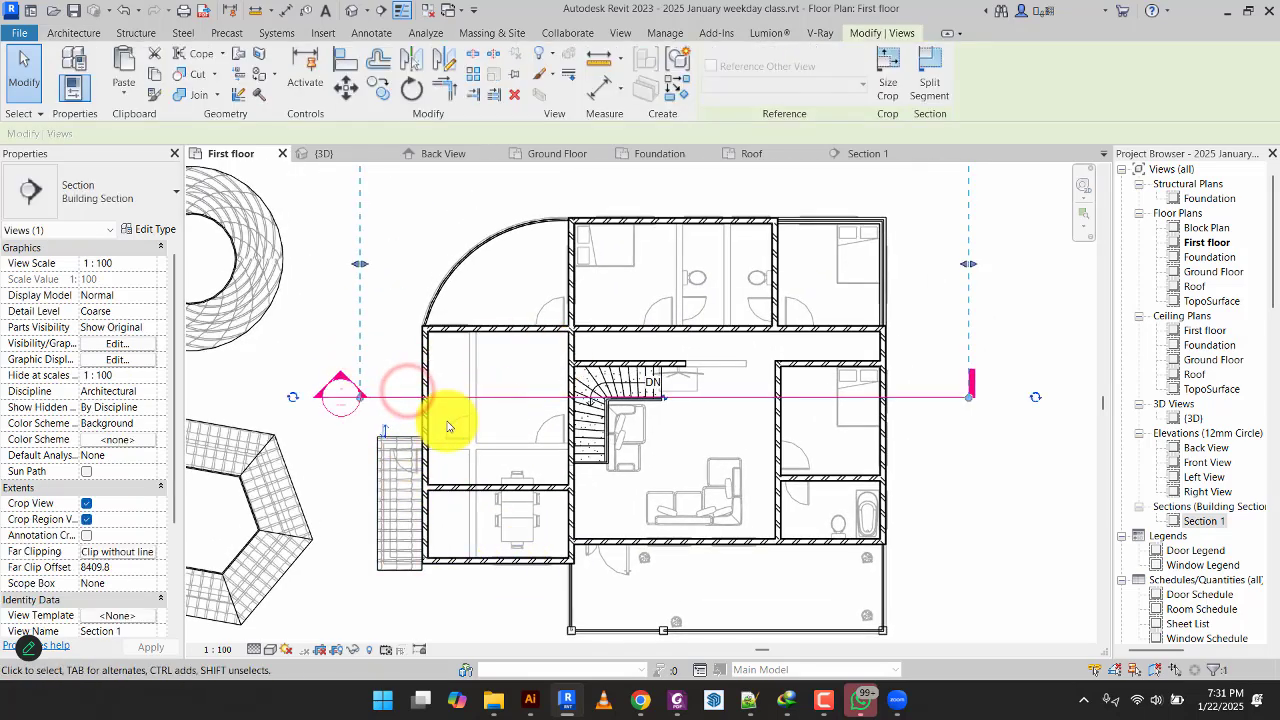
pyautogui.click(385, 430)
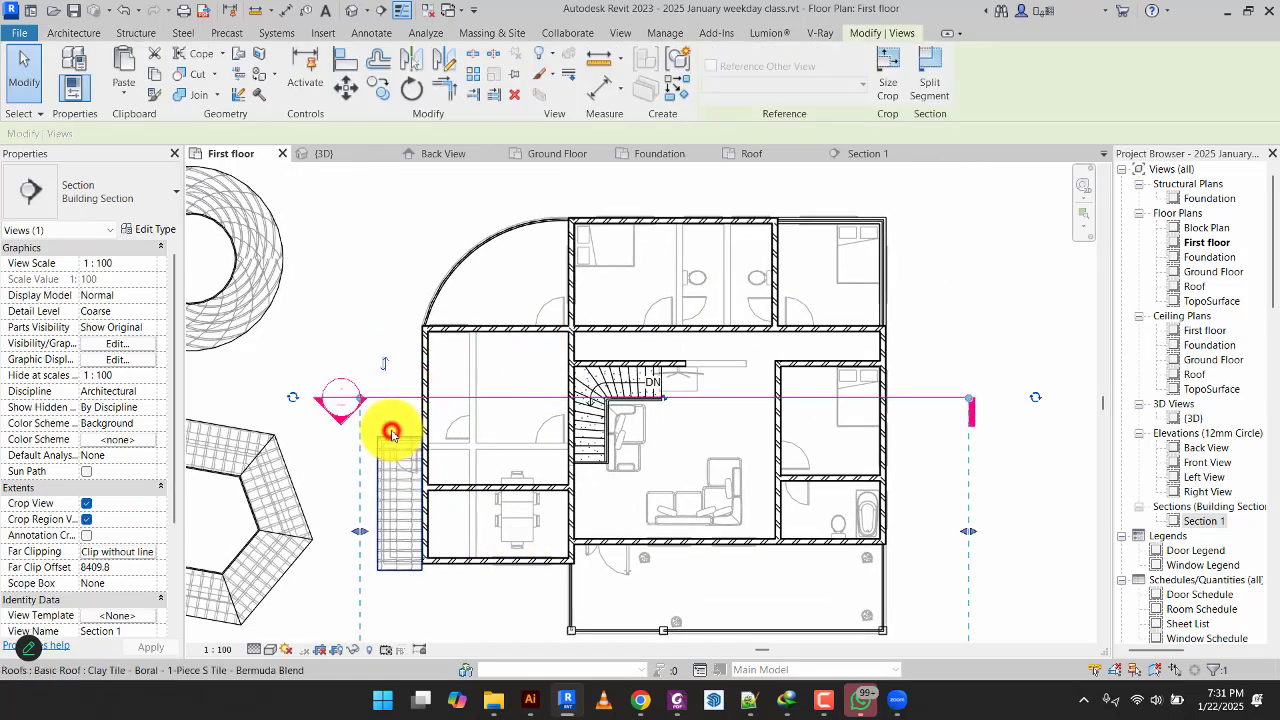
pyautogui.click(875, 153)
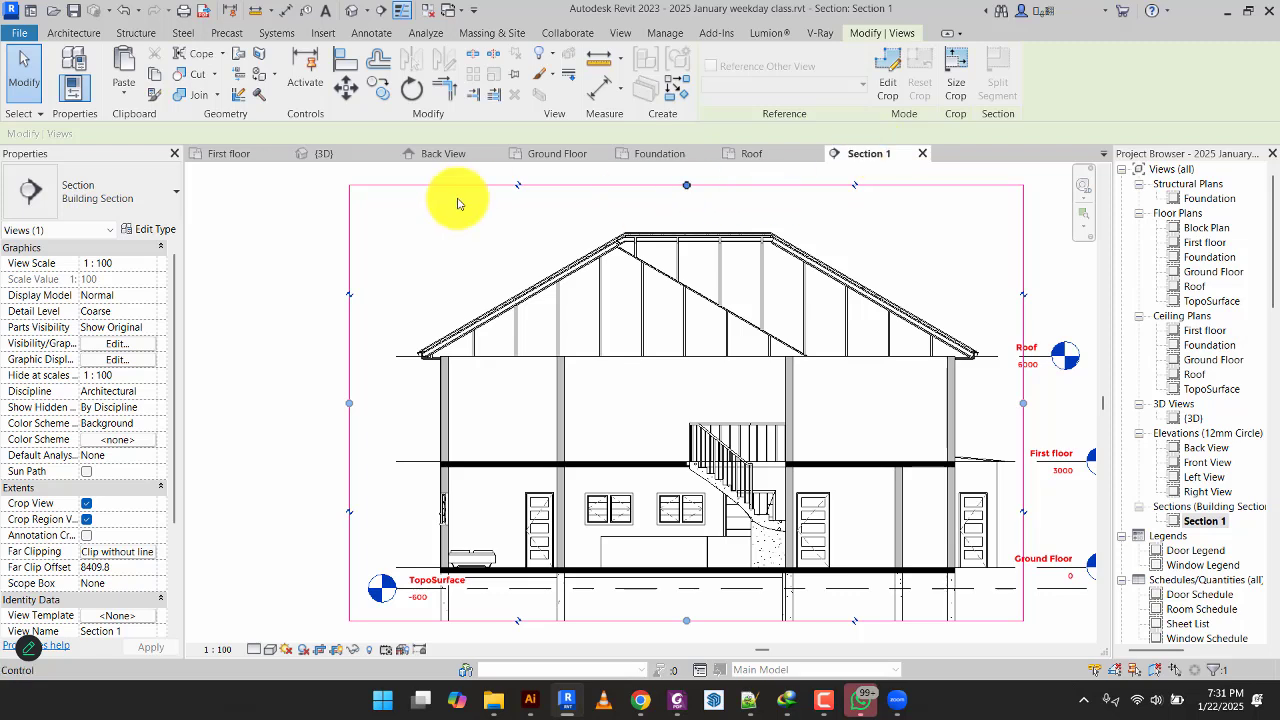
# Create a similar building section running vertically across the whole house in the First floor plan, just beside the staircase, and open its view.
pyautogui.click(247, 158)
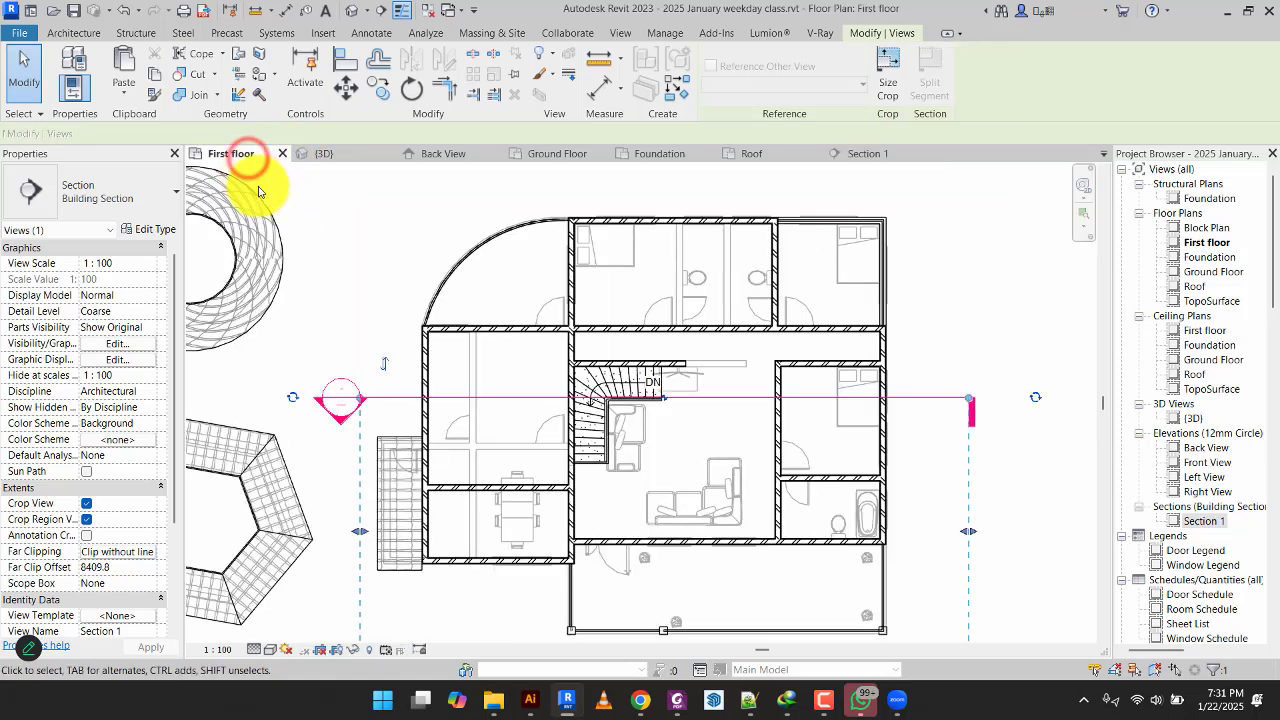
pyautogui.scroll(-3, 542, 345)
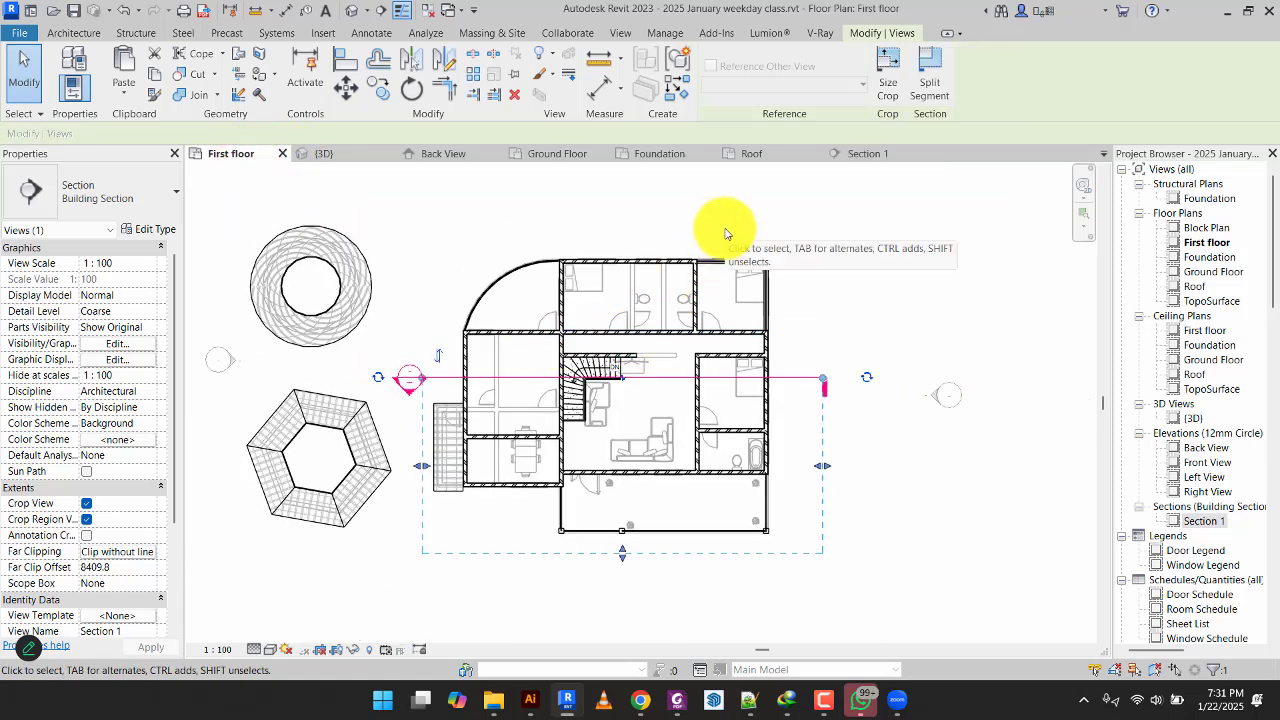
pyautogui.press('c')
pyautogui.press('s')
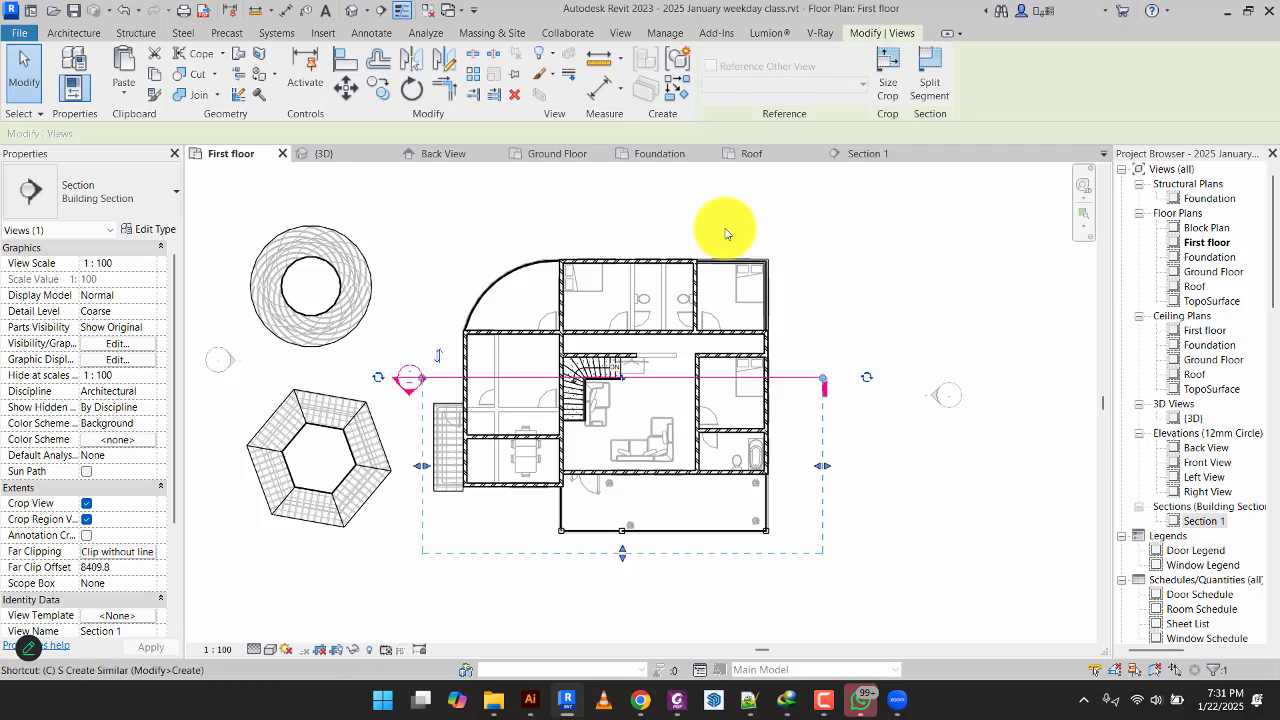
pyautogui.click(632, 214)
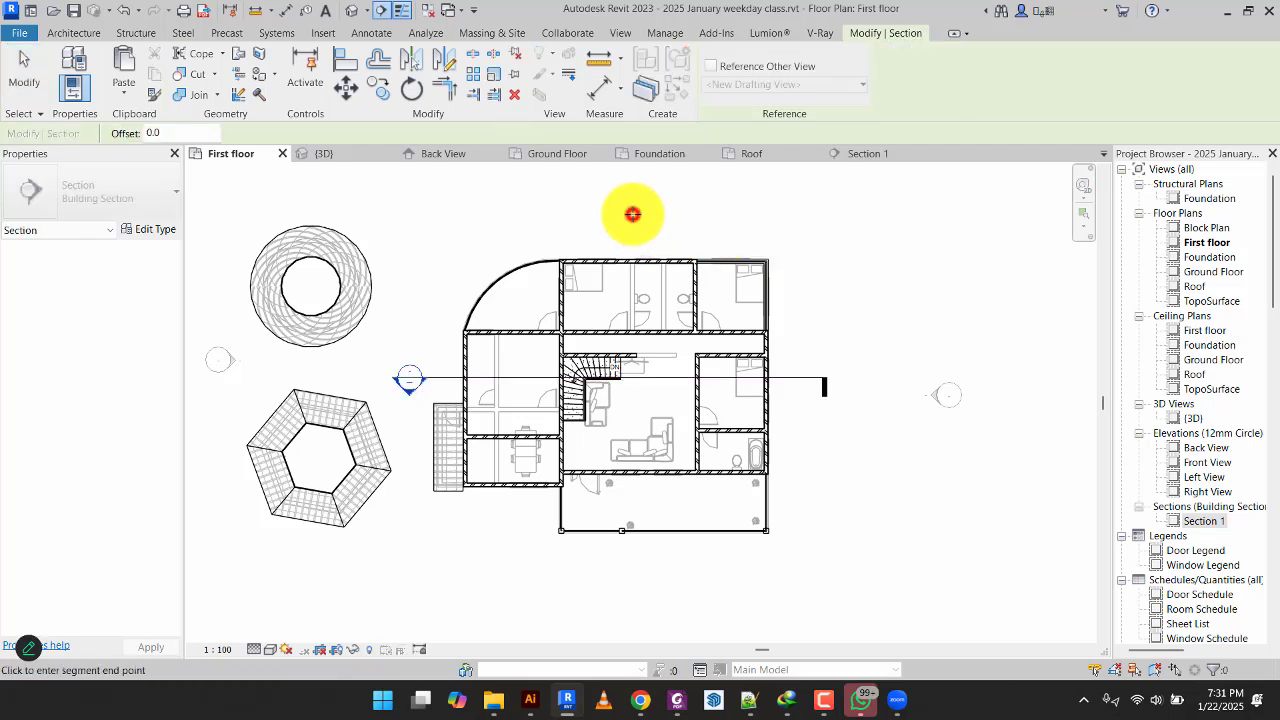
pyautogui.click(628, 586)
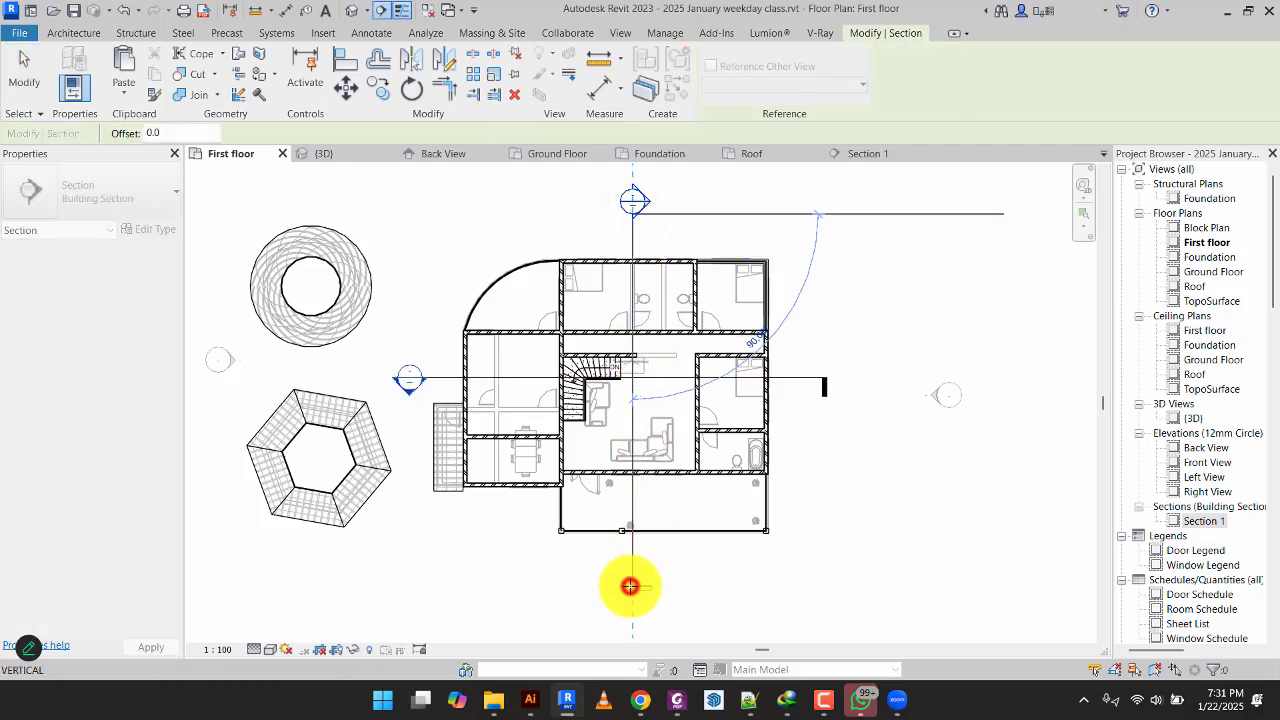
pyautogui.click(20, 78)
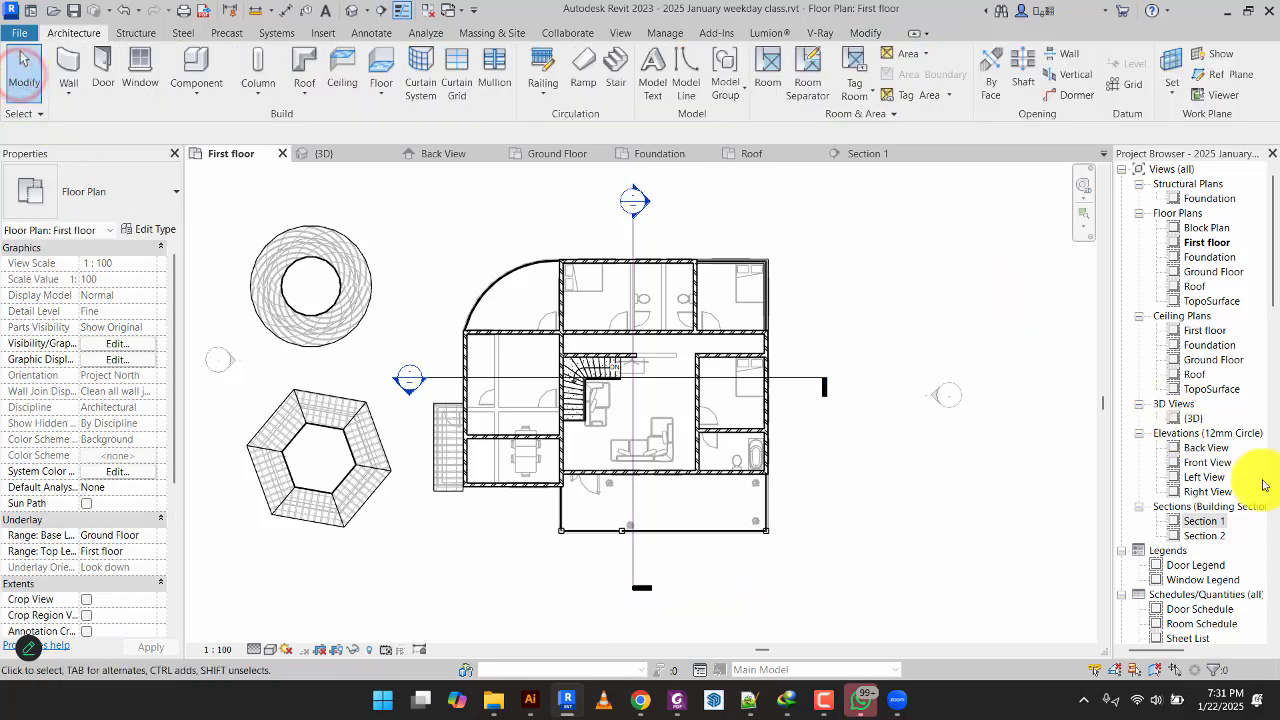
pyautogui.click(1209, 537)
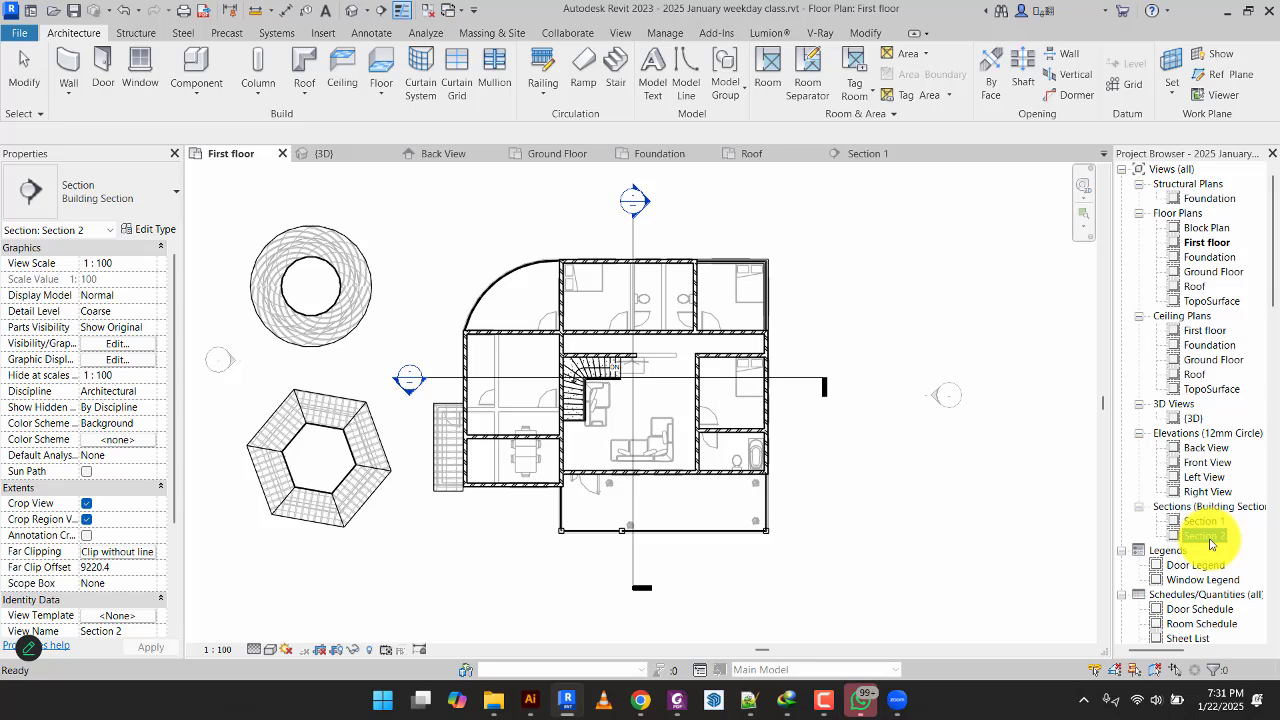
pyautogui.doubleClick(1209, 537)
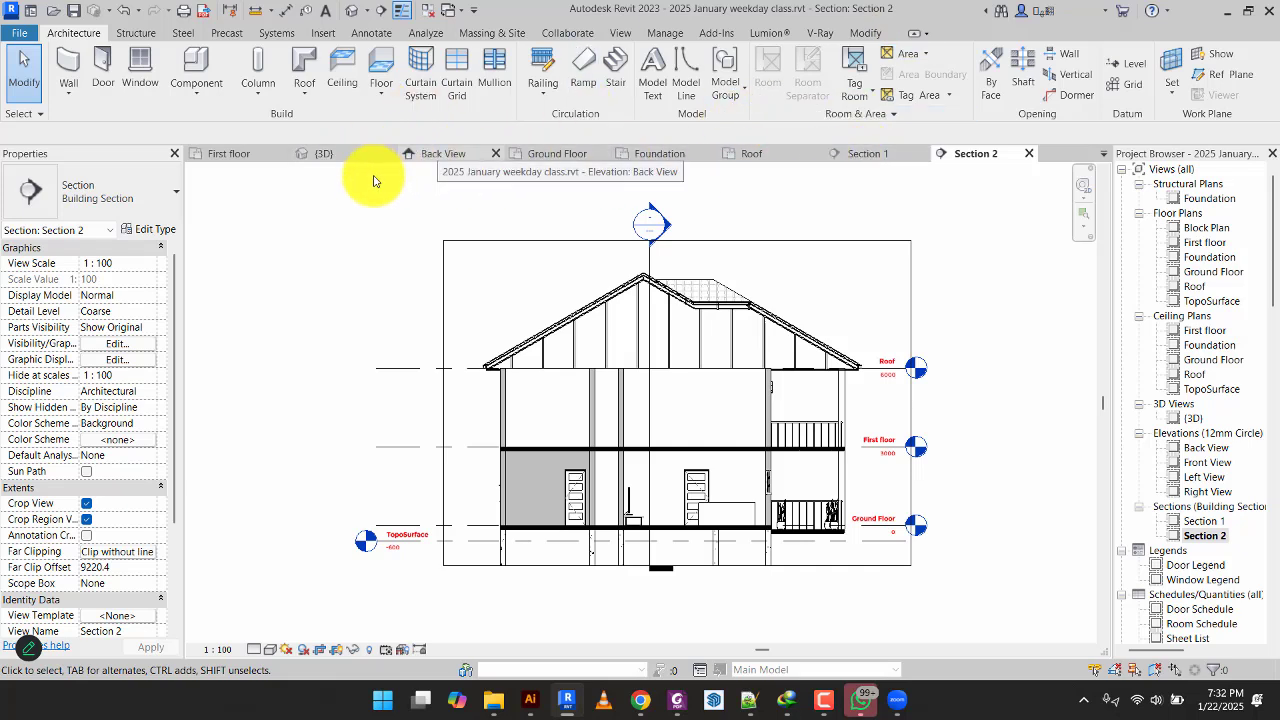
# Draw a short vertical section through the dining room in the Ground Floor plan, looking towards the dining table, and open its view.
pyautogui.click(544, 156)
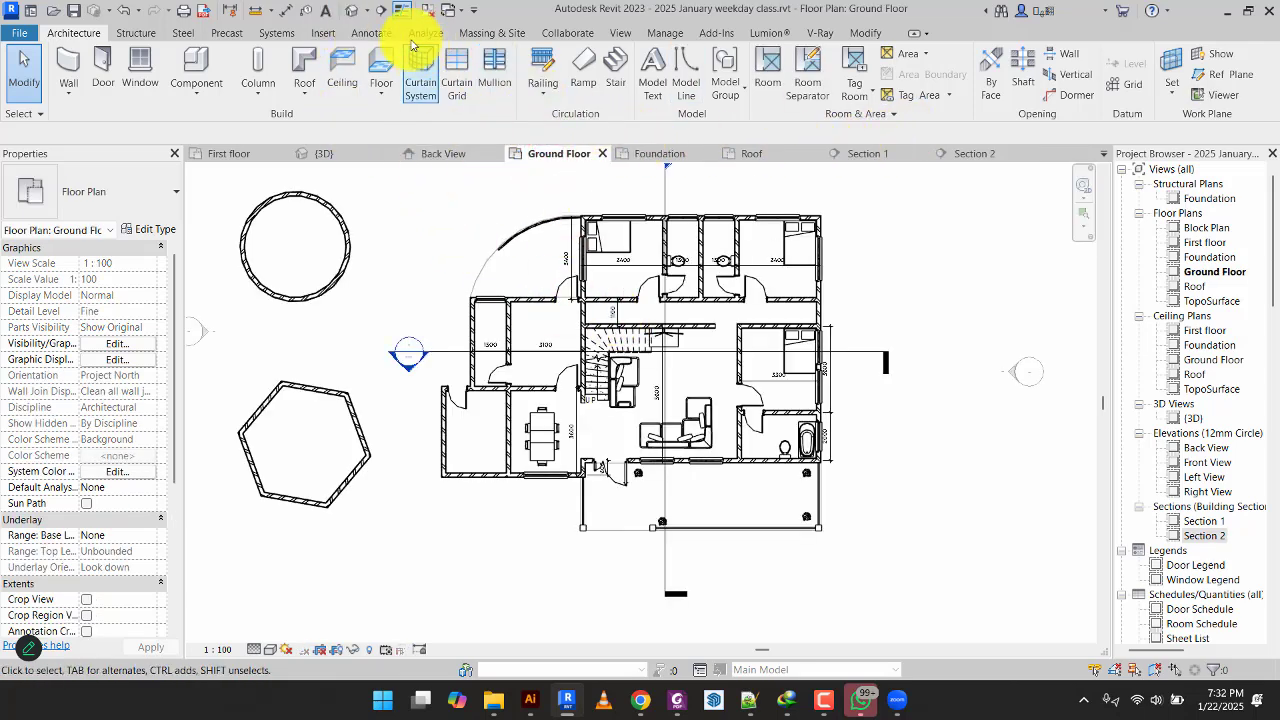
pyautogui.click(381, 10)
pyautogui.scroll(1, 668, 425)
pyautogui.scroll(2, 668, 425)
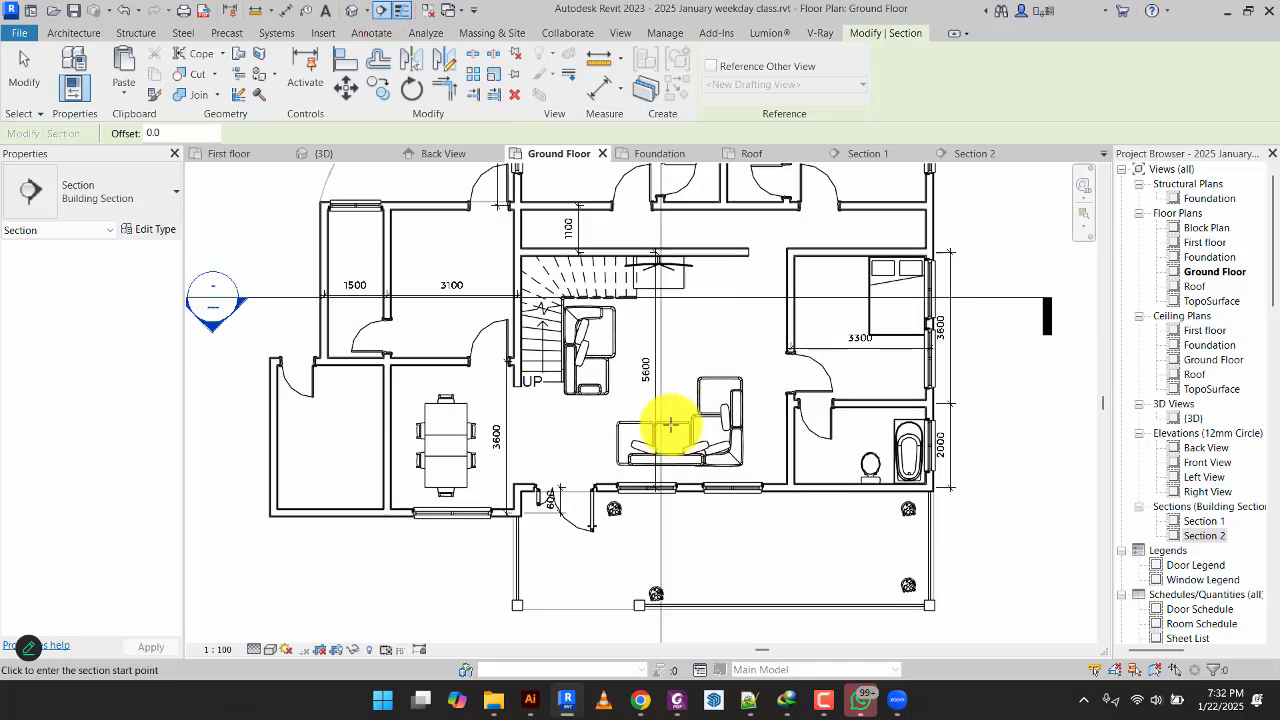
pyautogui.click(366, 362)
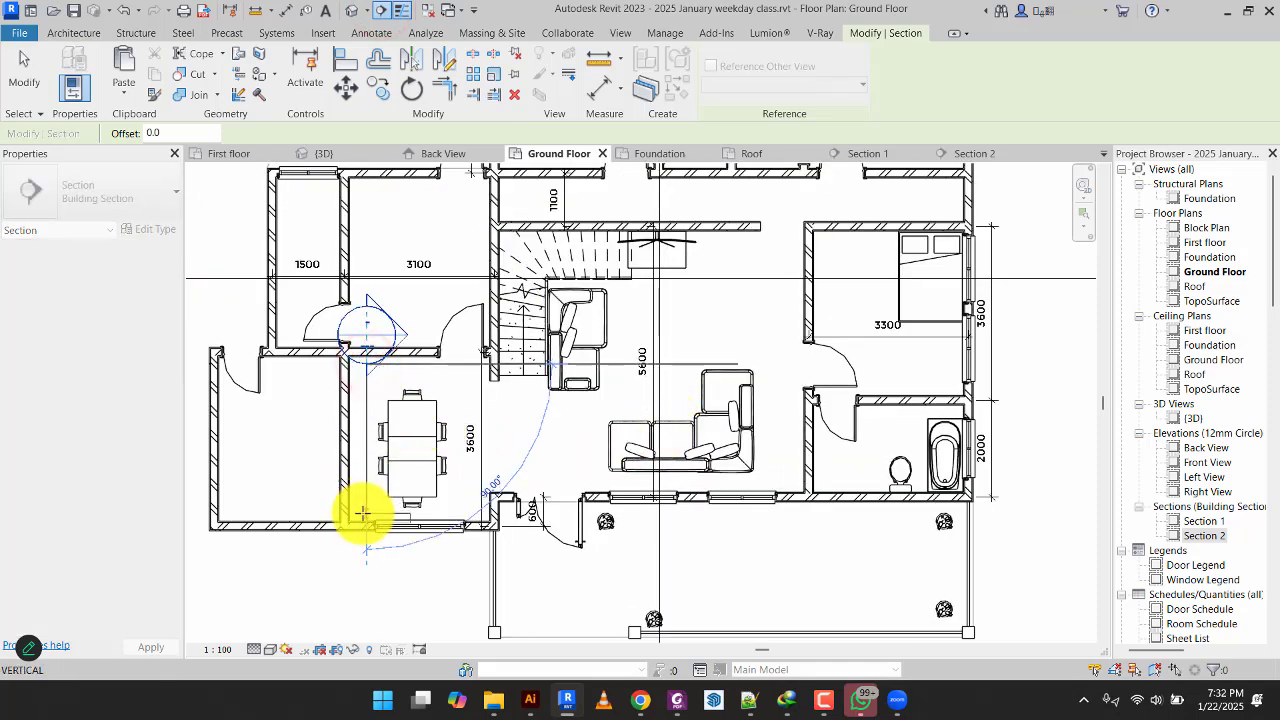
pyautogui.click(360, 514)
pyautogui.press('Escape')
pyautogui.click(32, 72)
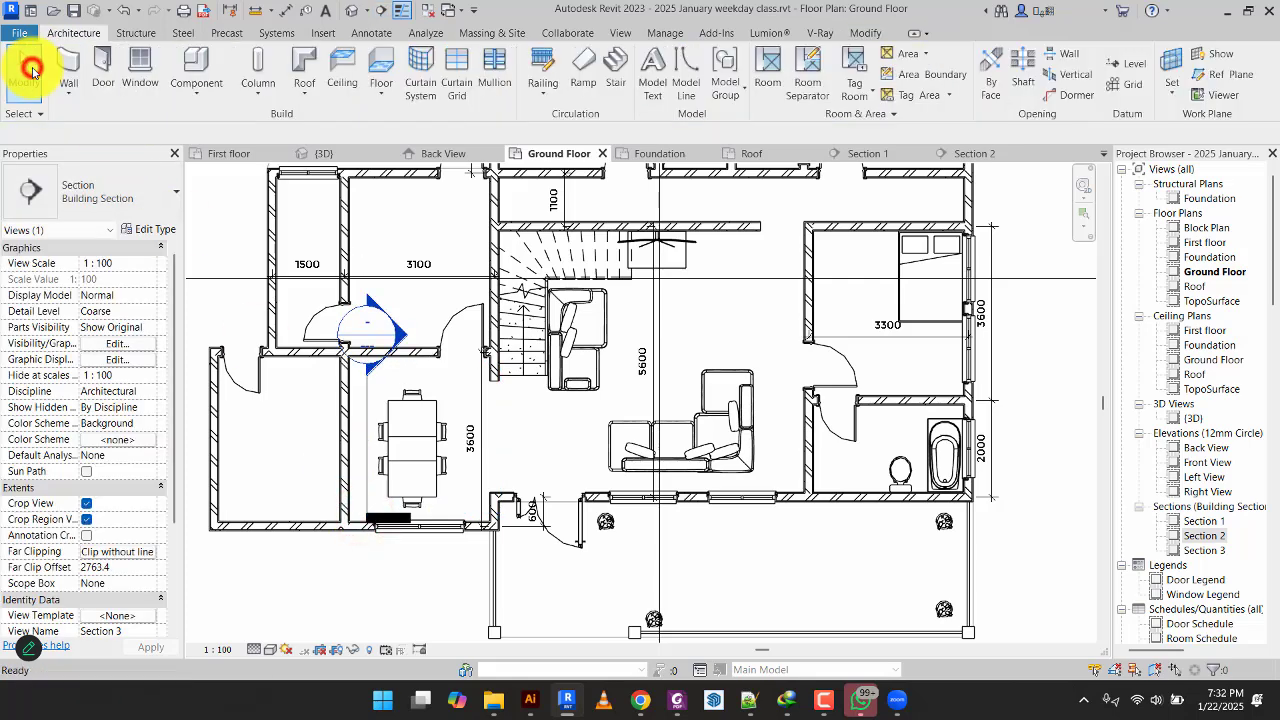
pyautogui.doubleClick(1218, 549)
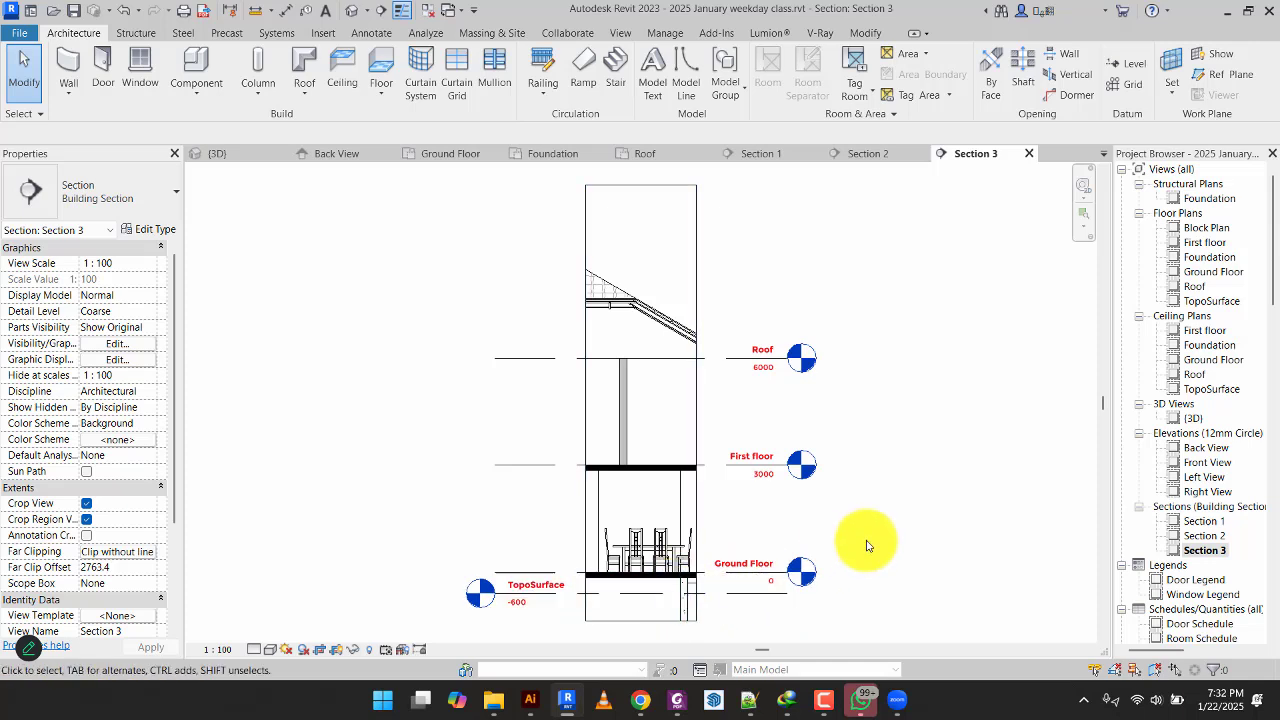
# Shrink the dining room section's crop region to the ground floor storey and turn on shadows in the view.
pyautogui.click(639, 186)
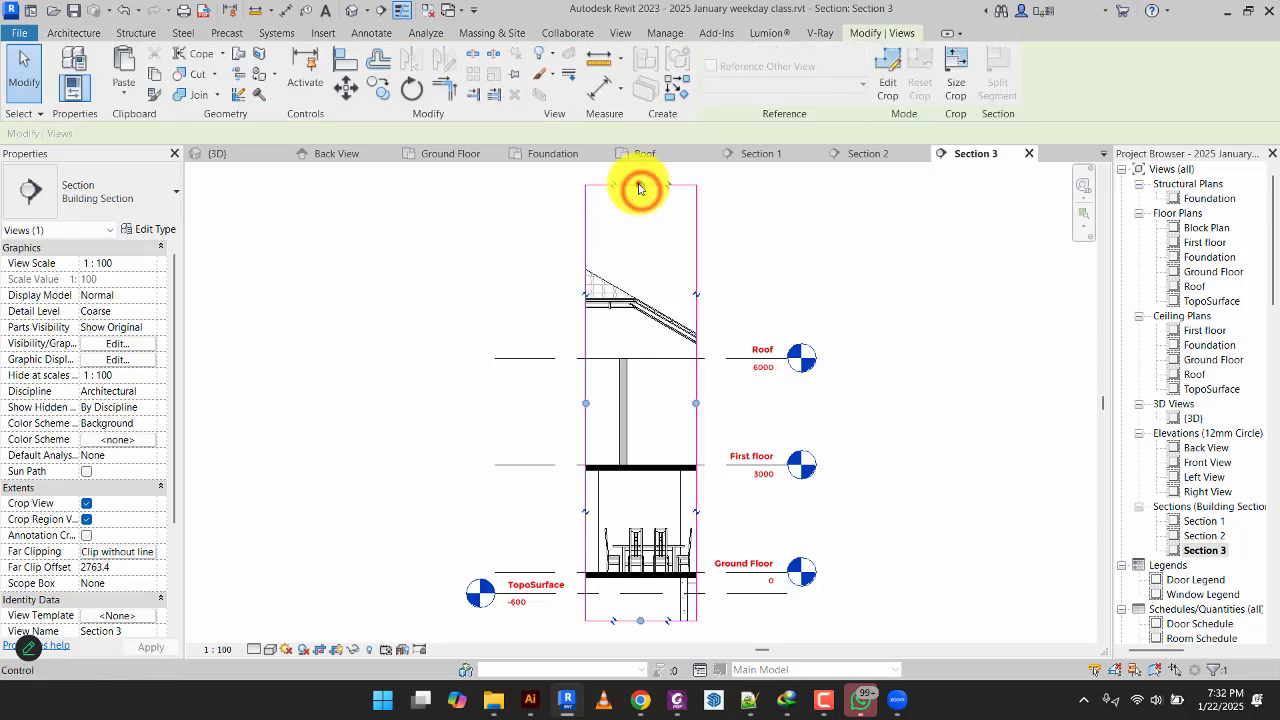
pyautogui.moveTo(639, 186); pyautogui.dragTo(668, 465)
pyautogui.moveTo(640, 615); pyautogui.dragTo(686, 563)
pyautogui.scroll(3, 686, 563)
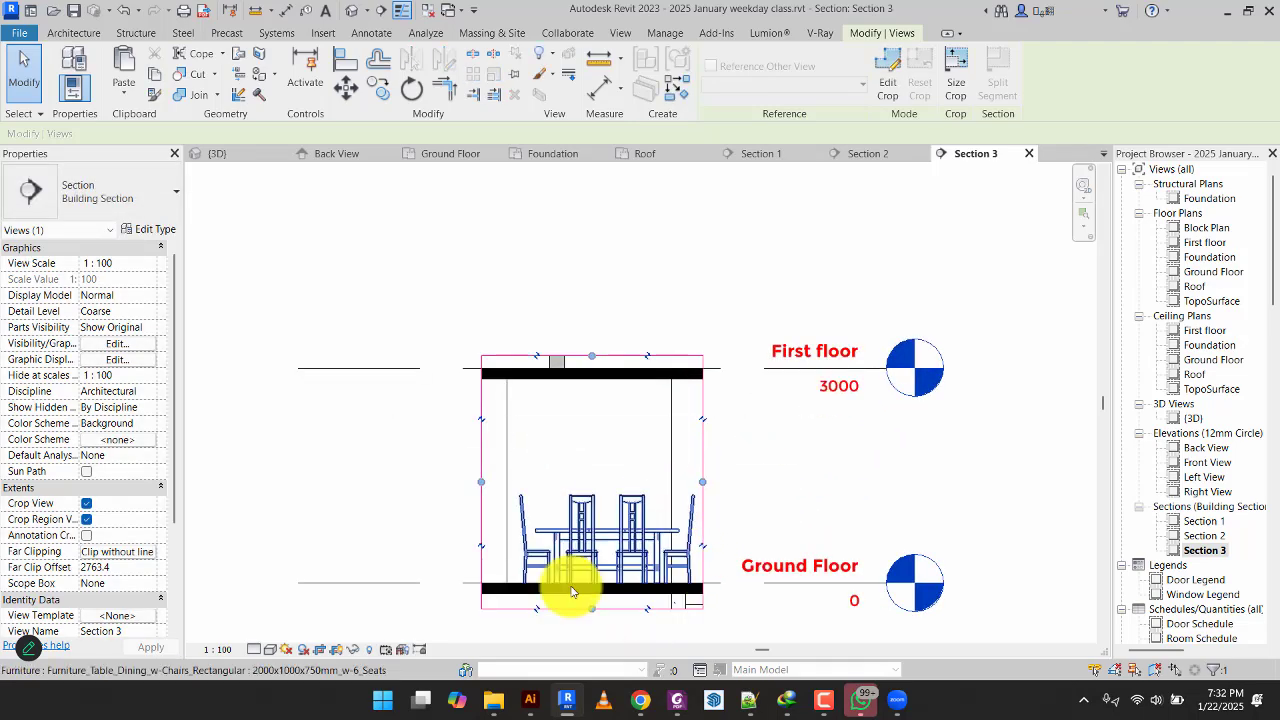
pyautogui.click(303, 650)
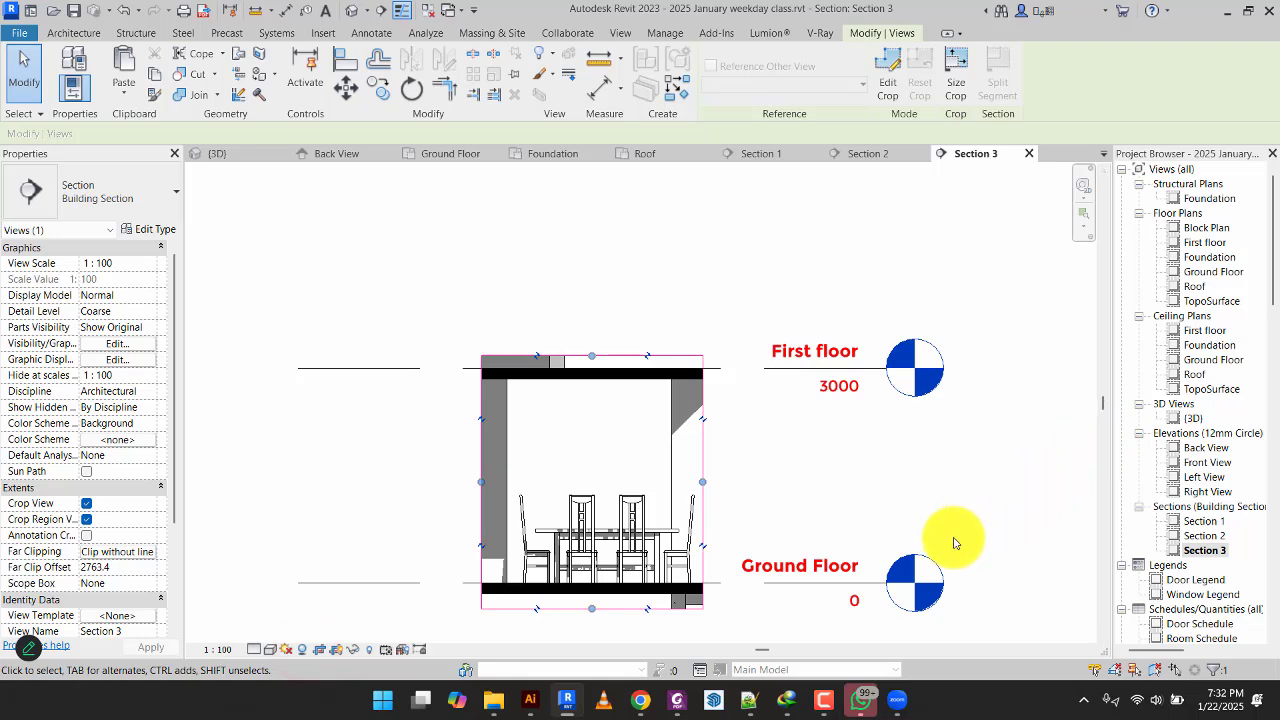
pyautogui.scroll(2, 714, 622)
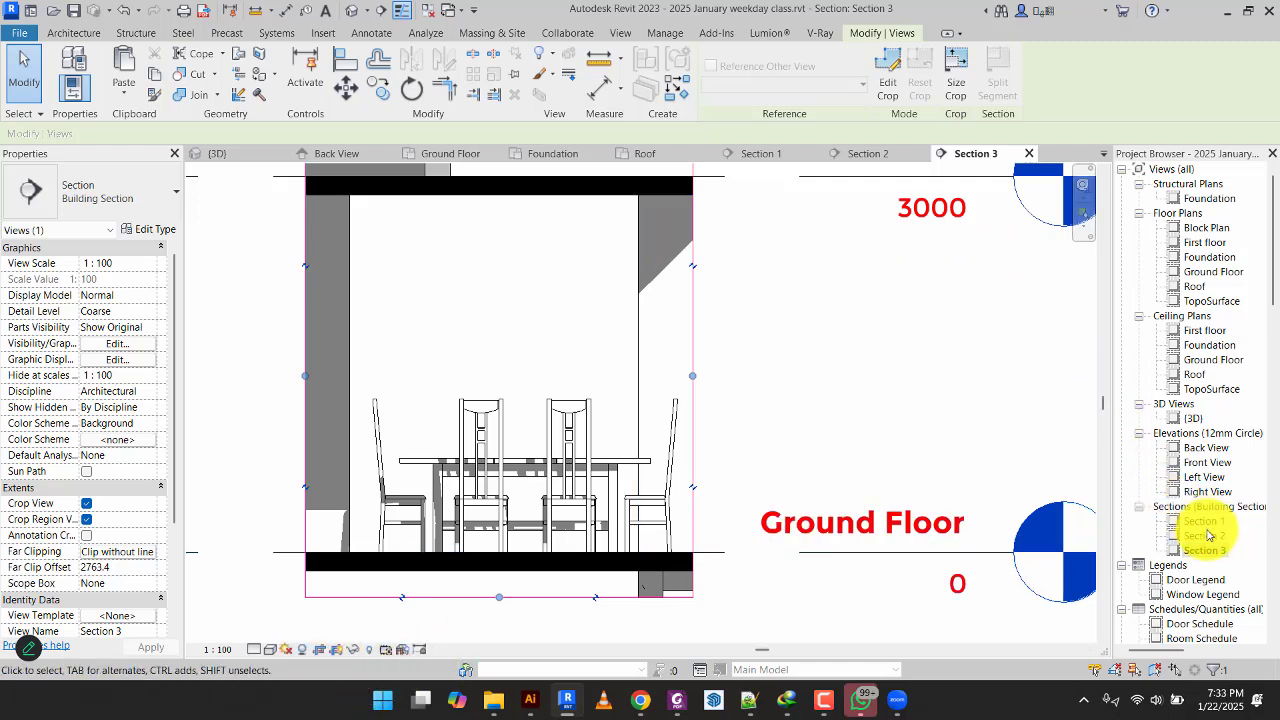
# Delete the short dining room section and its view from the Ground Floor plan.
pyautogui.click(424, 165)
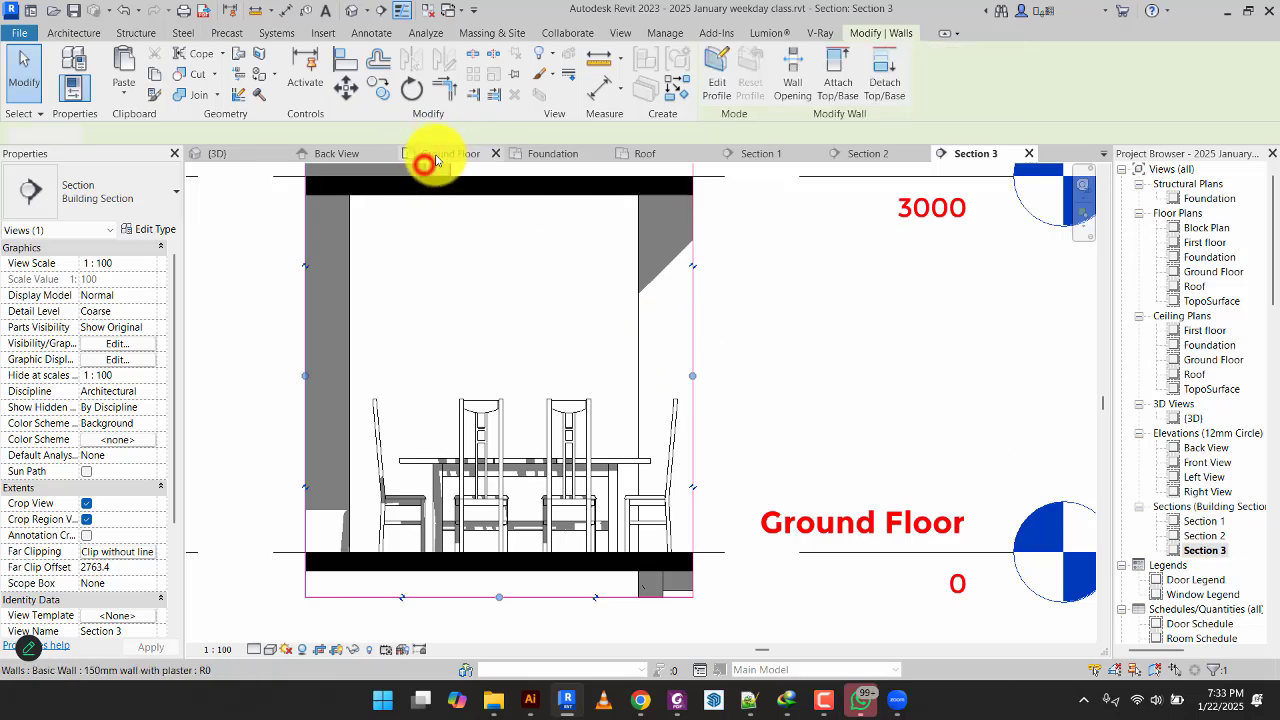
pyautogui.click(437, 155)
pyautogui.click(398, 594)
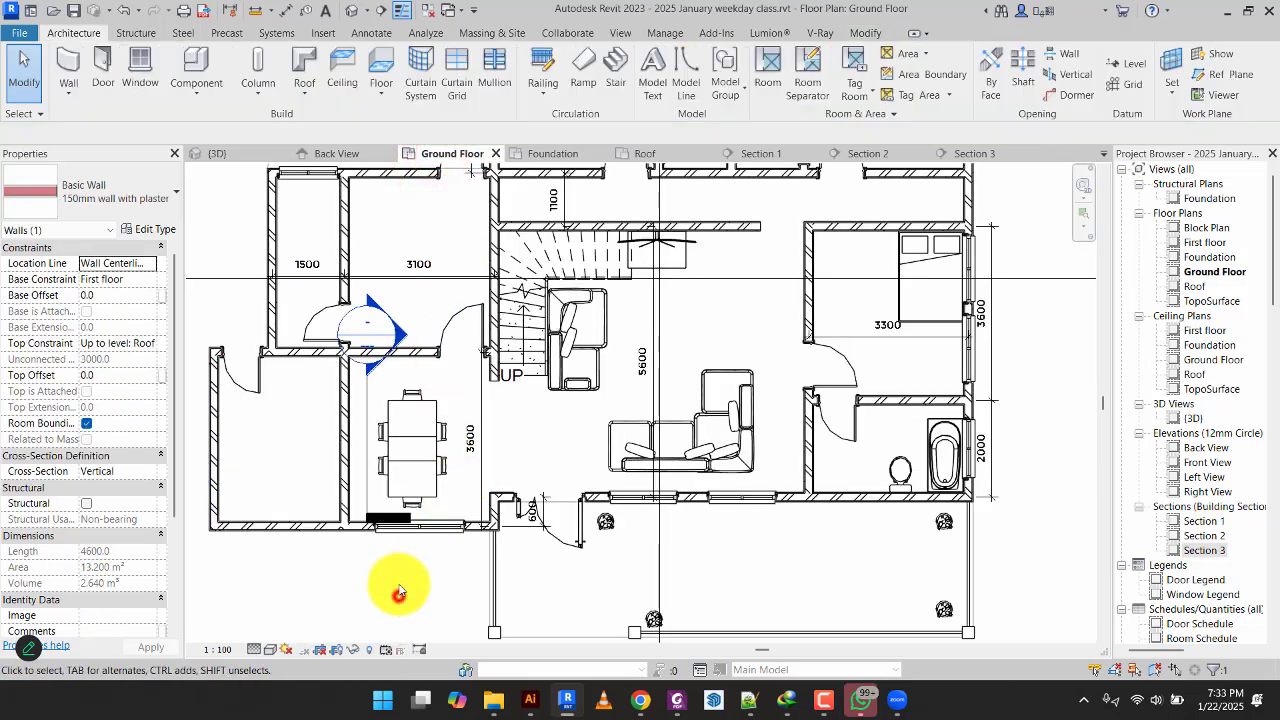
pyautogui.click(373, 400)
pyautogui.press('Delete')
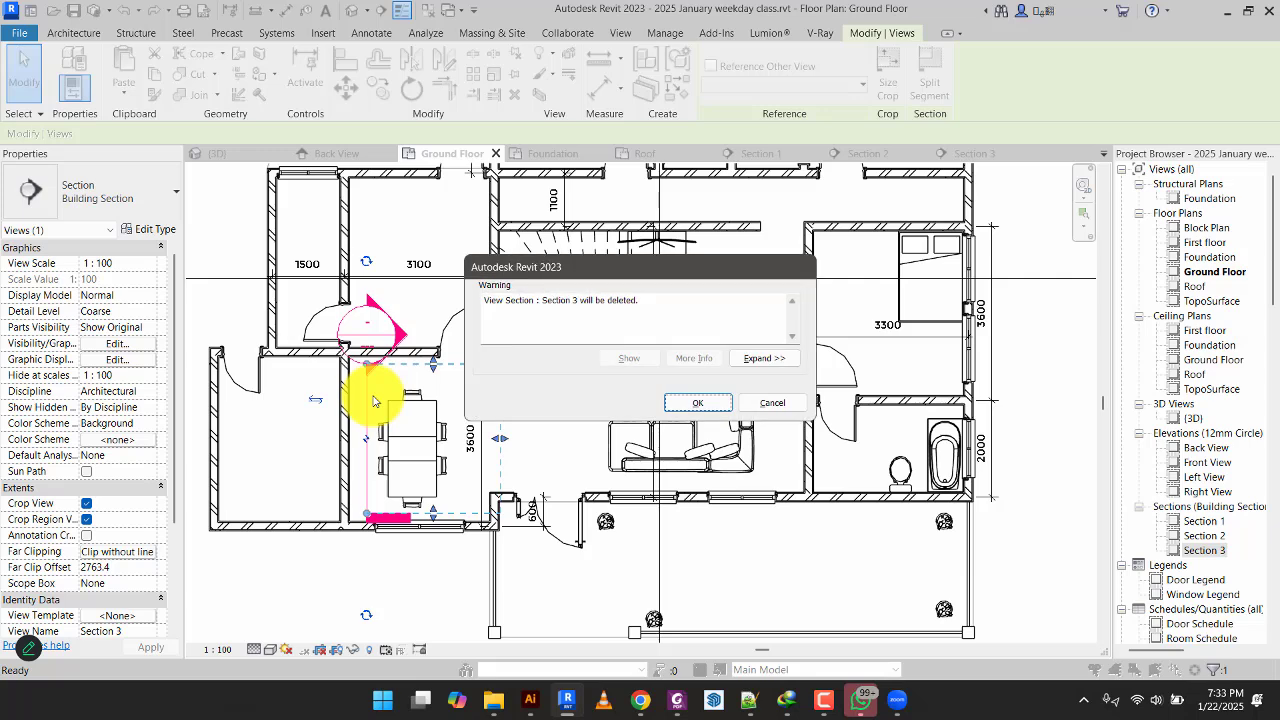
pyautogui.press('Return')
pyautogui.scroll(-3, 373, 400)
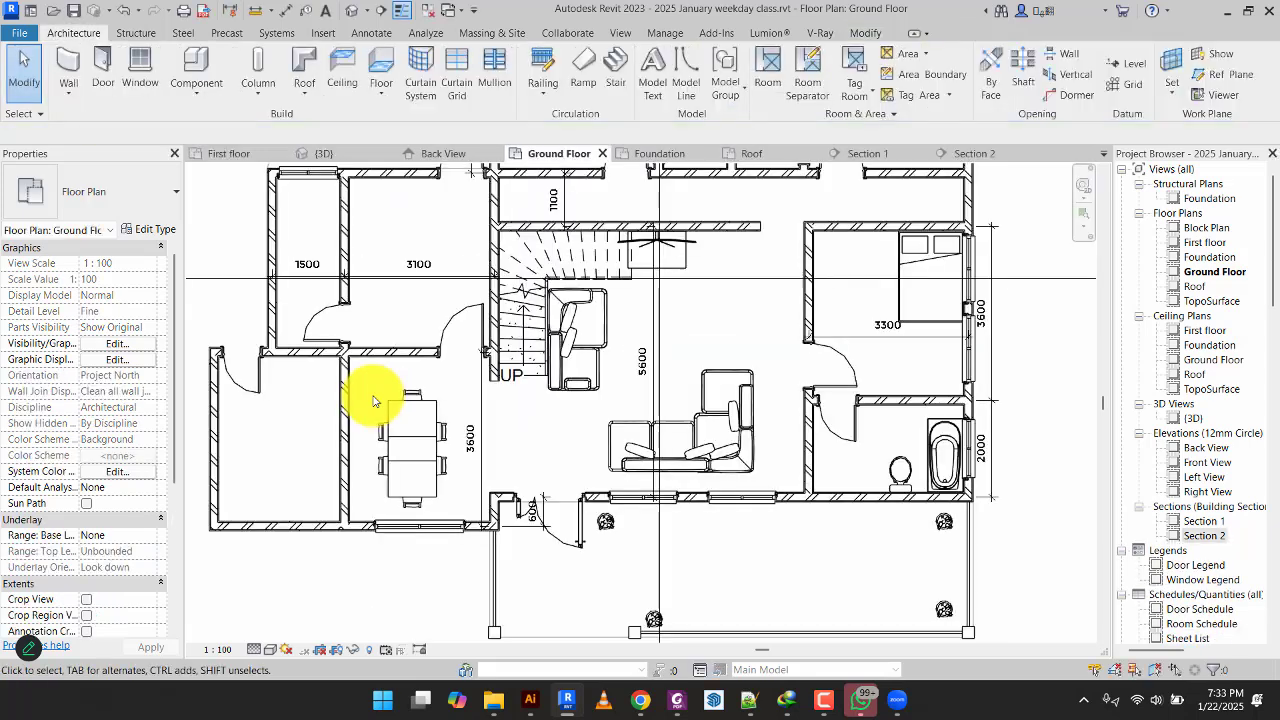
pyautogui.scroll(-2, 373, 400)
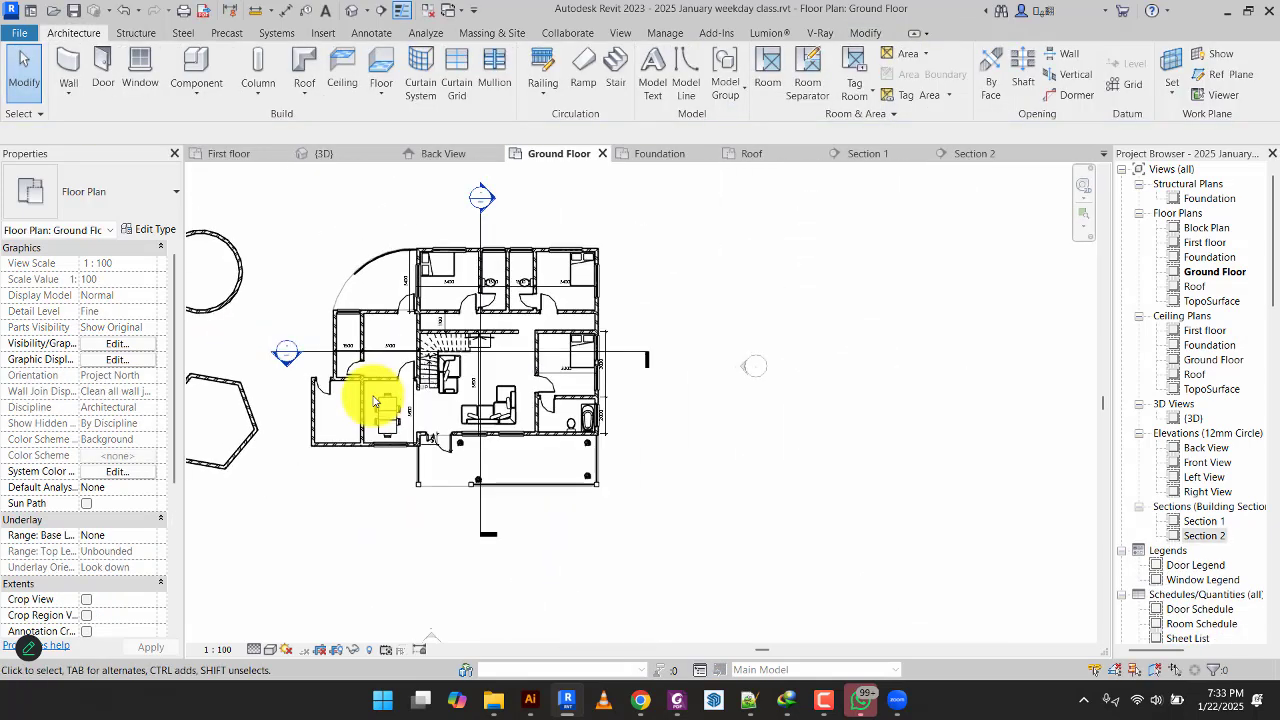
# Save the project.
pyautogui.click(73, 10)
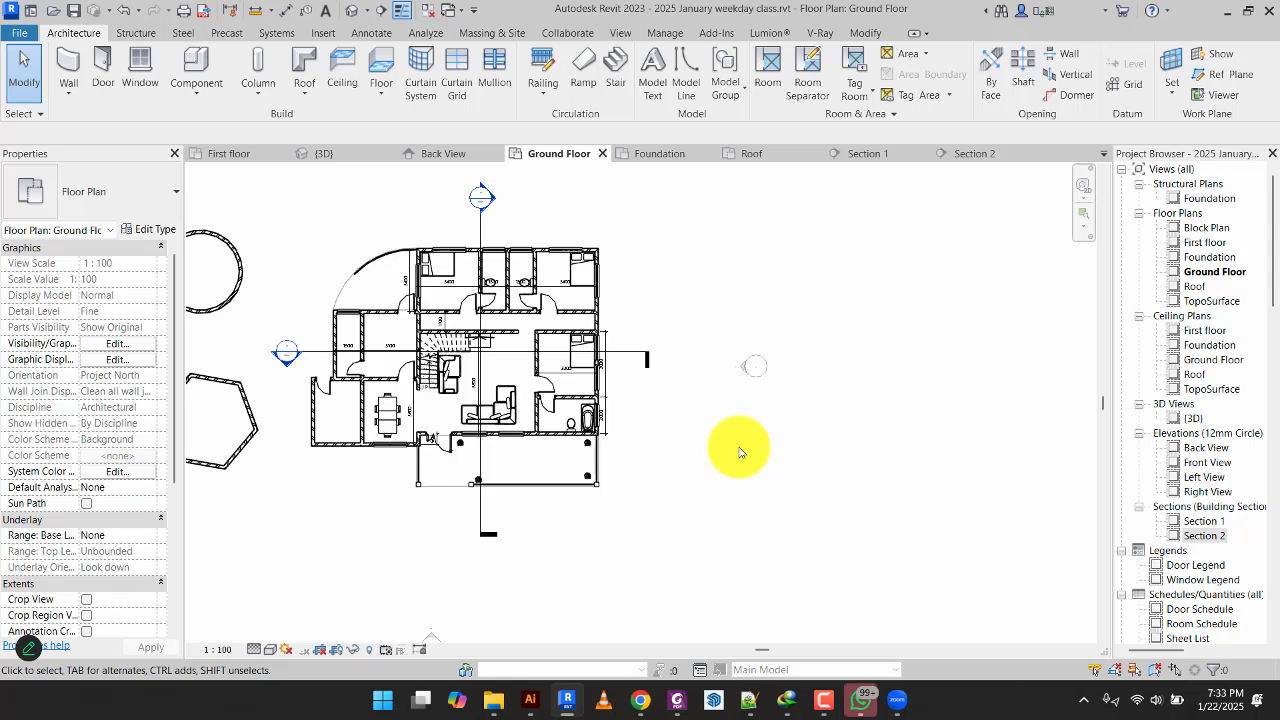
# Examine the main roof in the Back View elevation and the whole house in 3D, and open the Roof floor plan.
pyautogui.click(453, 153)
pyautogui.scroll(-5, 737, 363)
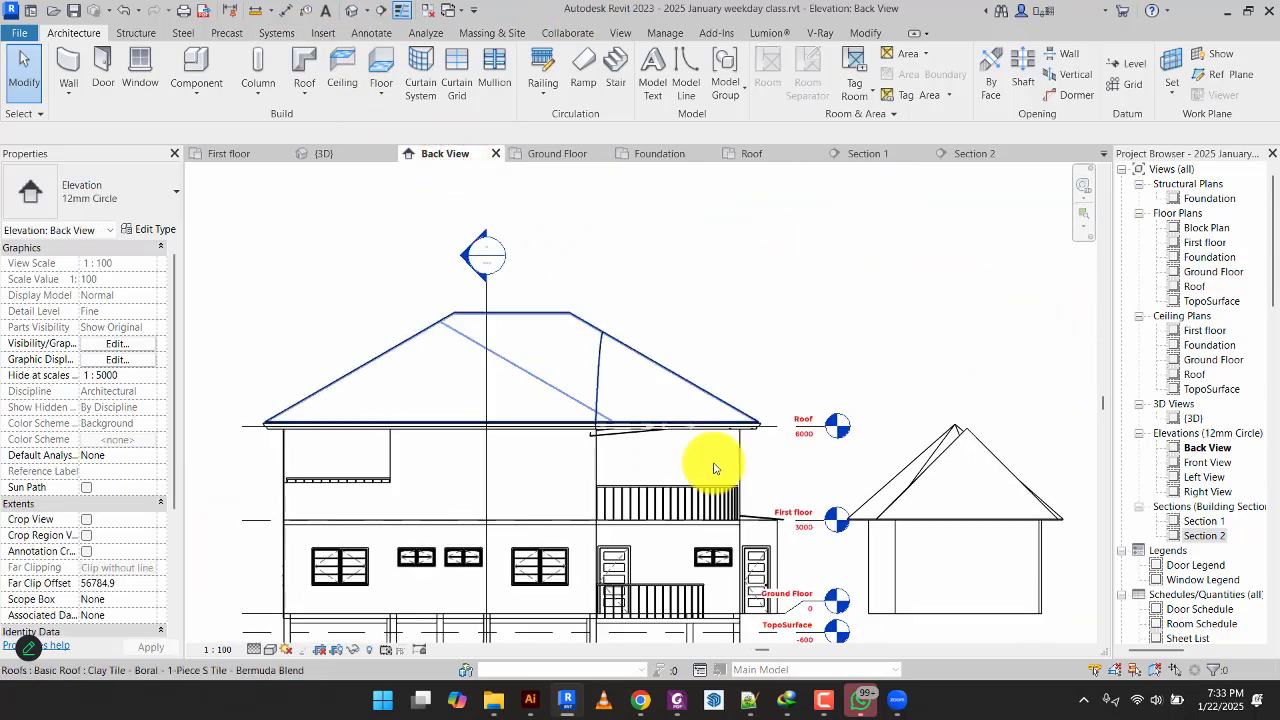
pyautogui.scroll(4, 790, 441)
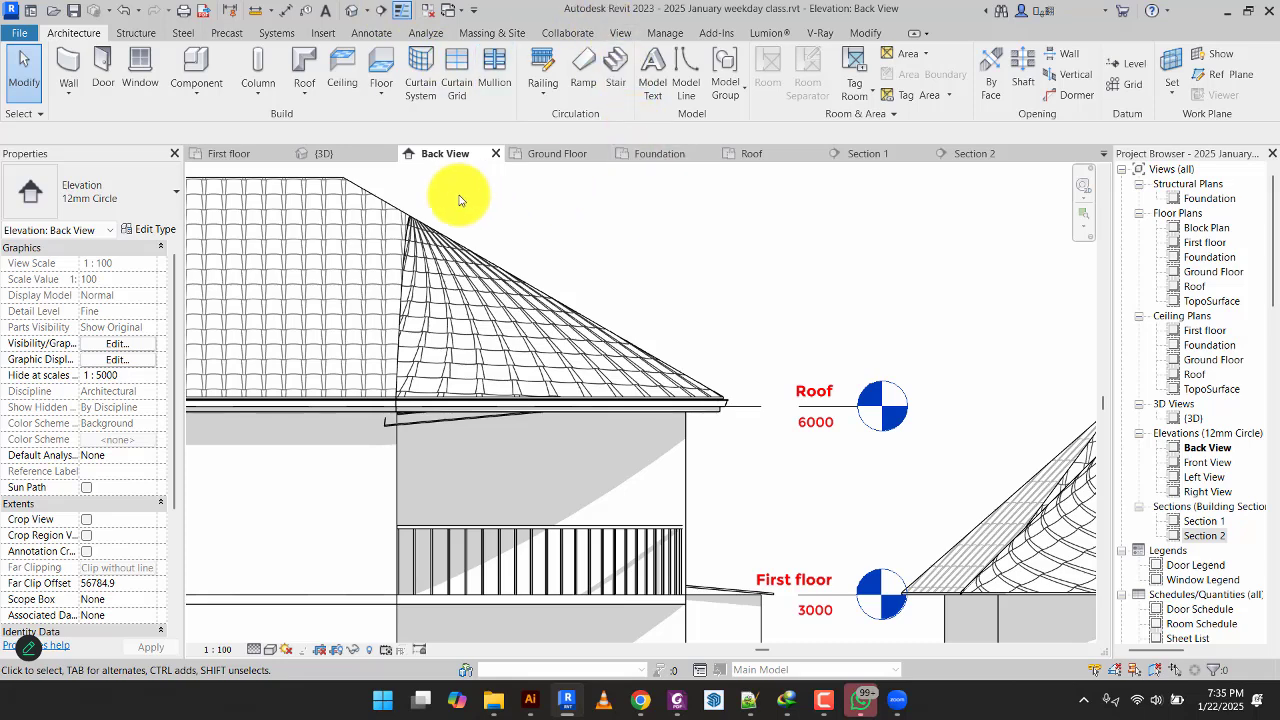
pyautogui.click(348, 152)
pyautogui.keyDown('shift'); pyautogui.moveTo(829, 465); pyautogui.dragTo(760, 478, button='middle'); pyautogui.keyUp('shift')
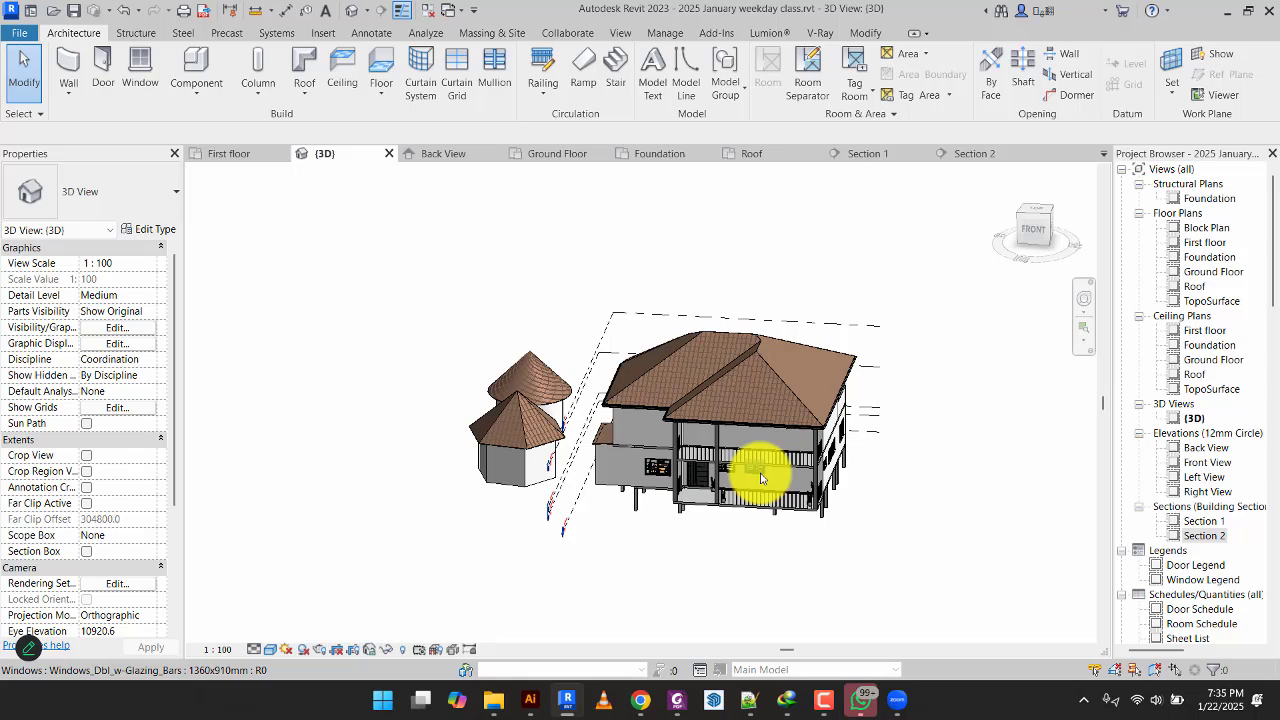
pyautogui.scroll(5, 705, 512)
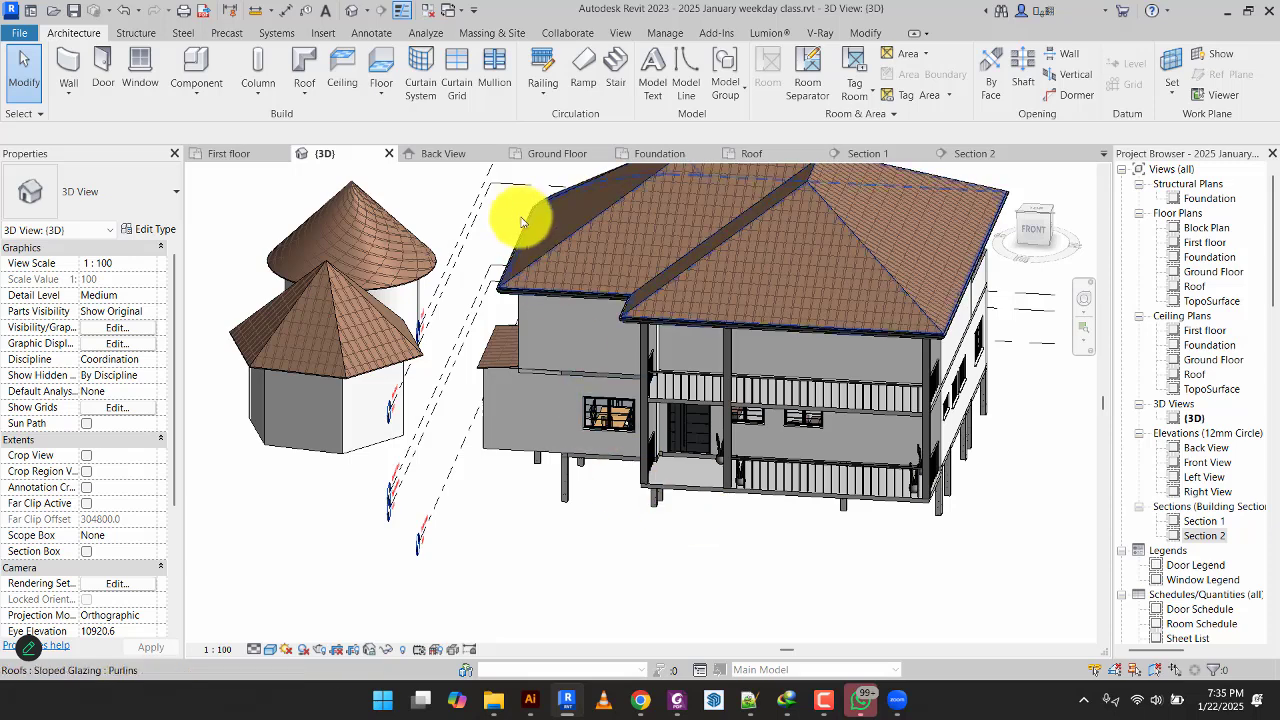
pyautogui.click(747, 153)
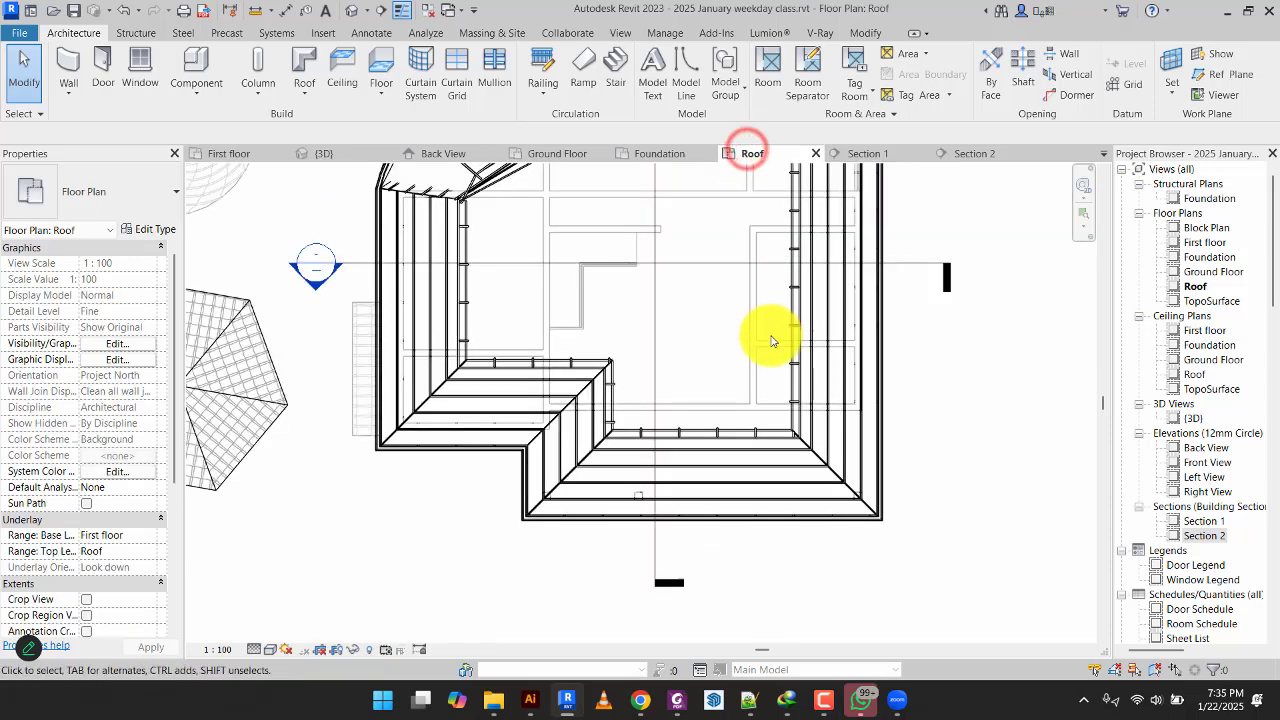
# Reveal the hidden elements in the Roof floor plan, unhide the clay tile main roof, and leave the reveal mode.
pyautogui.scroll(-3, 740, 460)
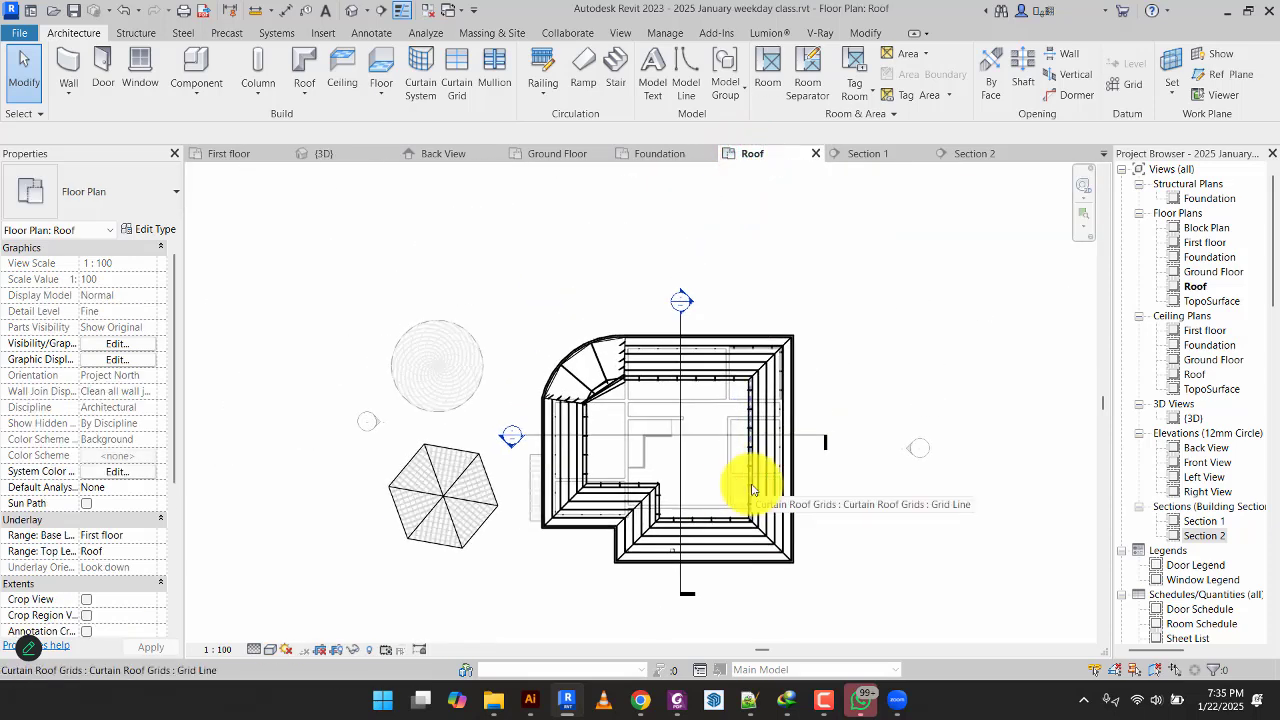
pyautogui.click(534, 595)
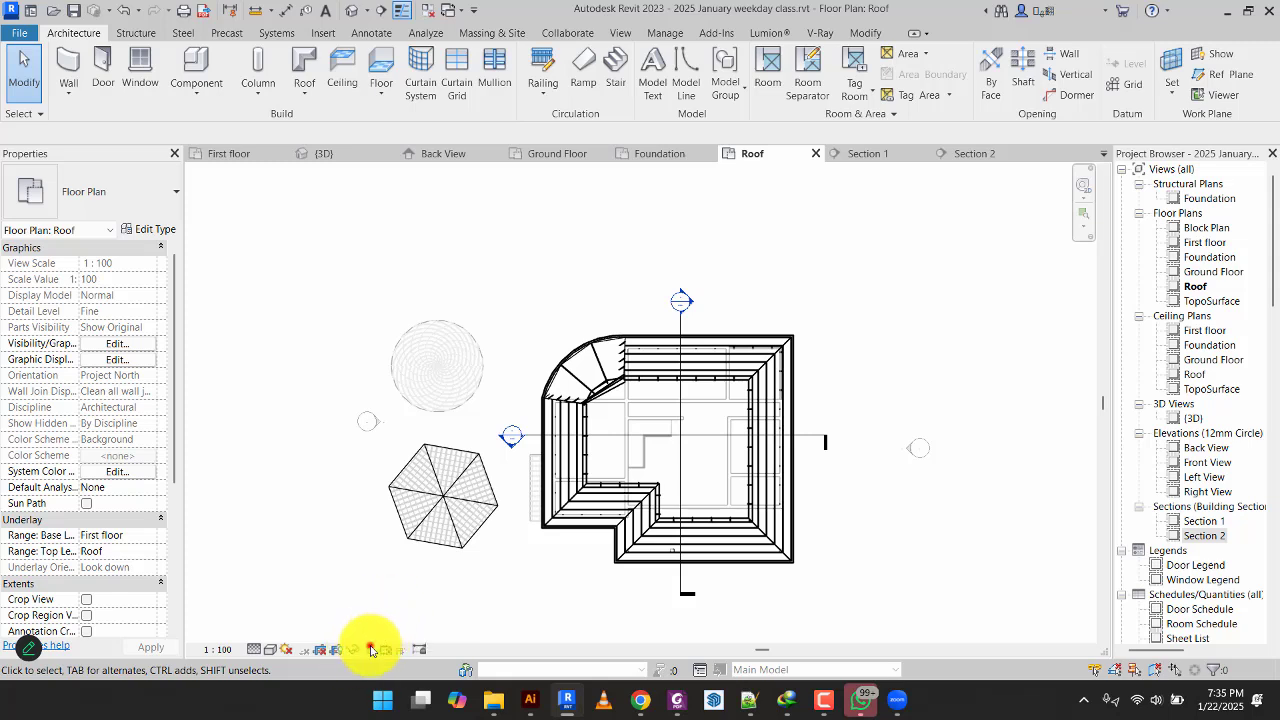
pyautogui.click(370, 650)
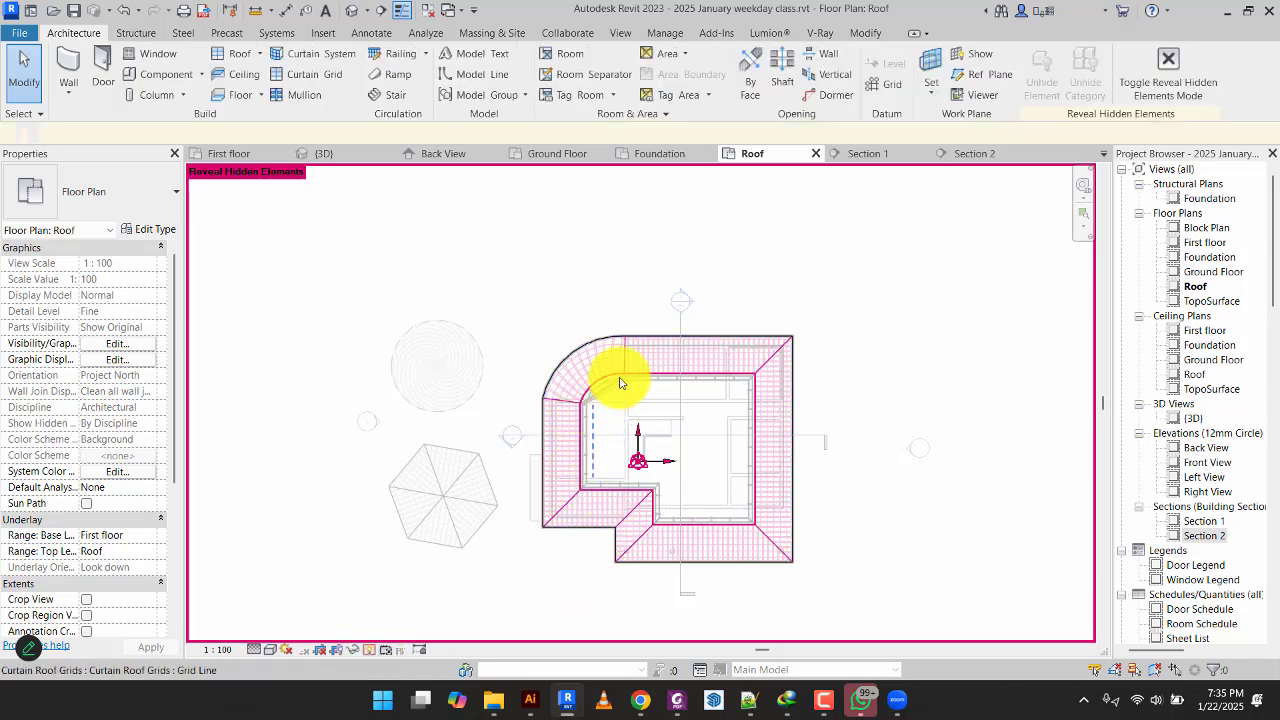
pyautogui.click(779, 345)
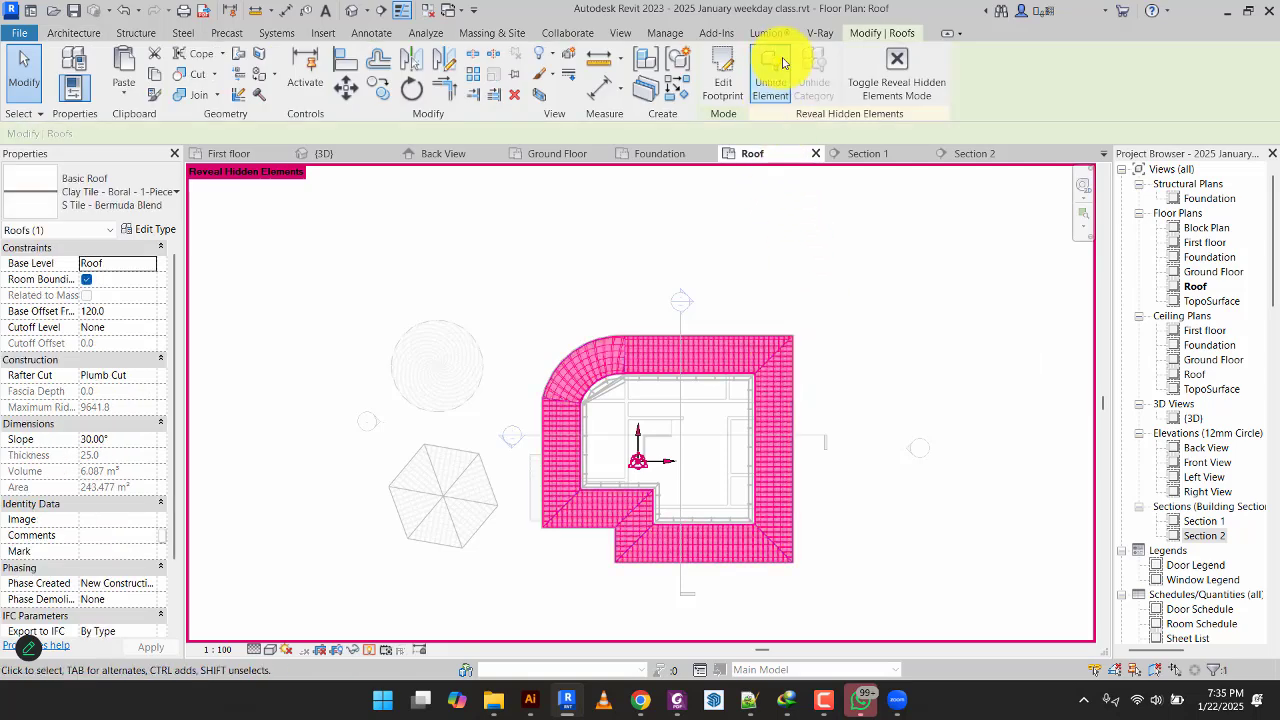
pyautogui.click(897, 72)
pyautogui.click(943, 228)
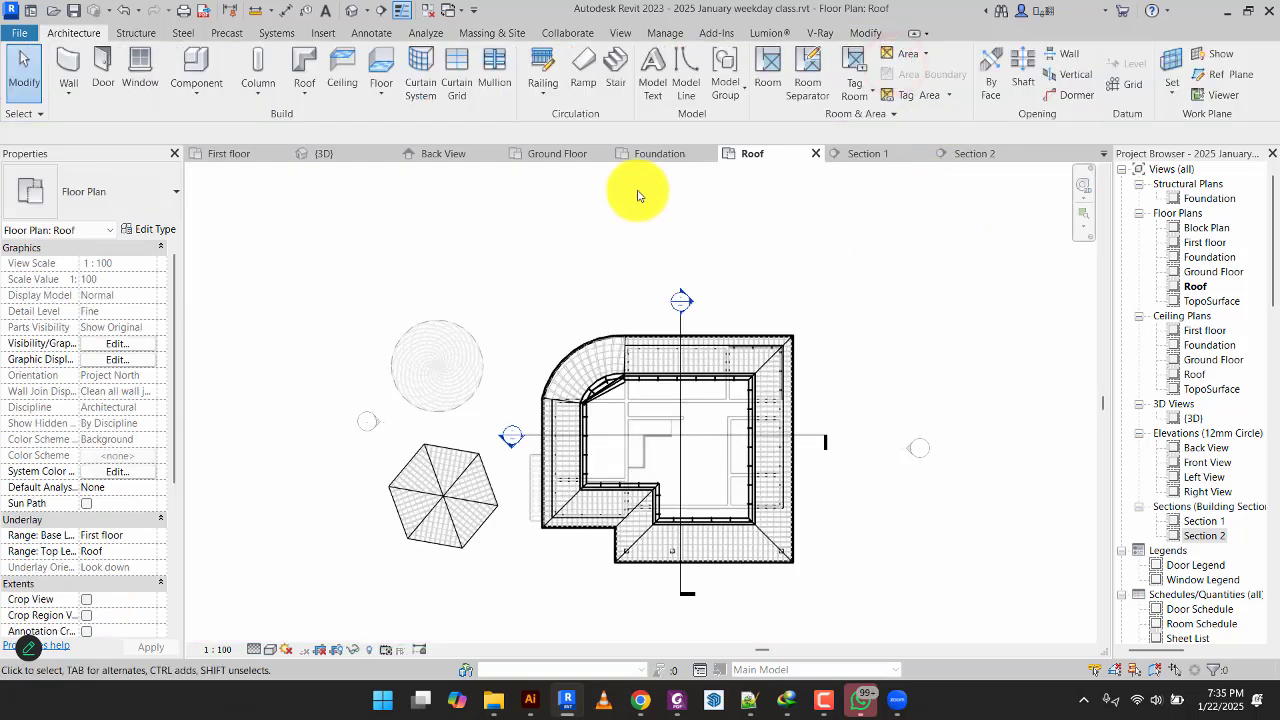
# Examine the whole house and its tiled main roof in the 3D view.
pyautogui.click(355, 153)
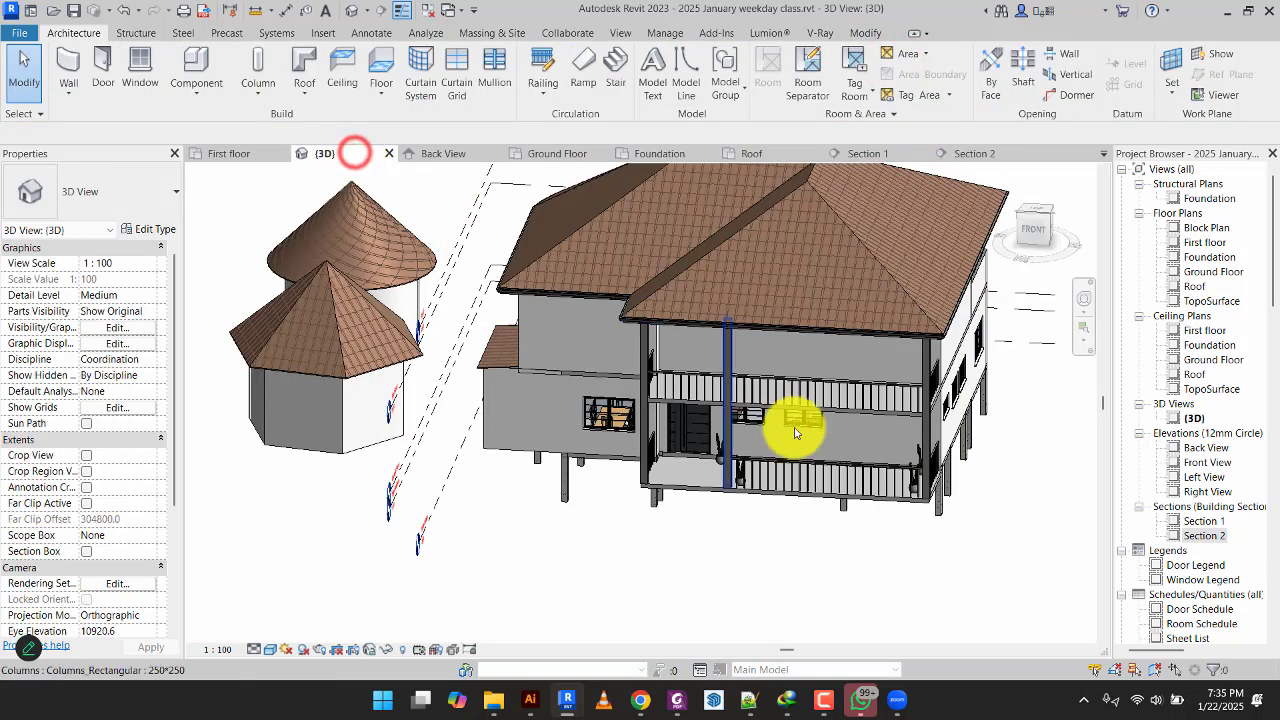
pyautogui.scroll(-5, 797, 433)
pyautogui.moveTo(797, 433); pyautogui.dragTo(677, 499, button='middle')
pyautogui.scroll(5, 822, 490)
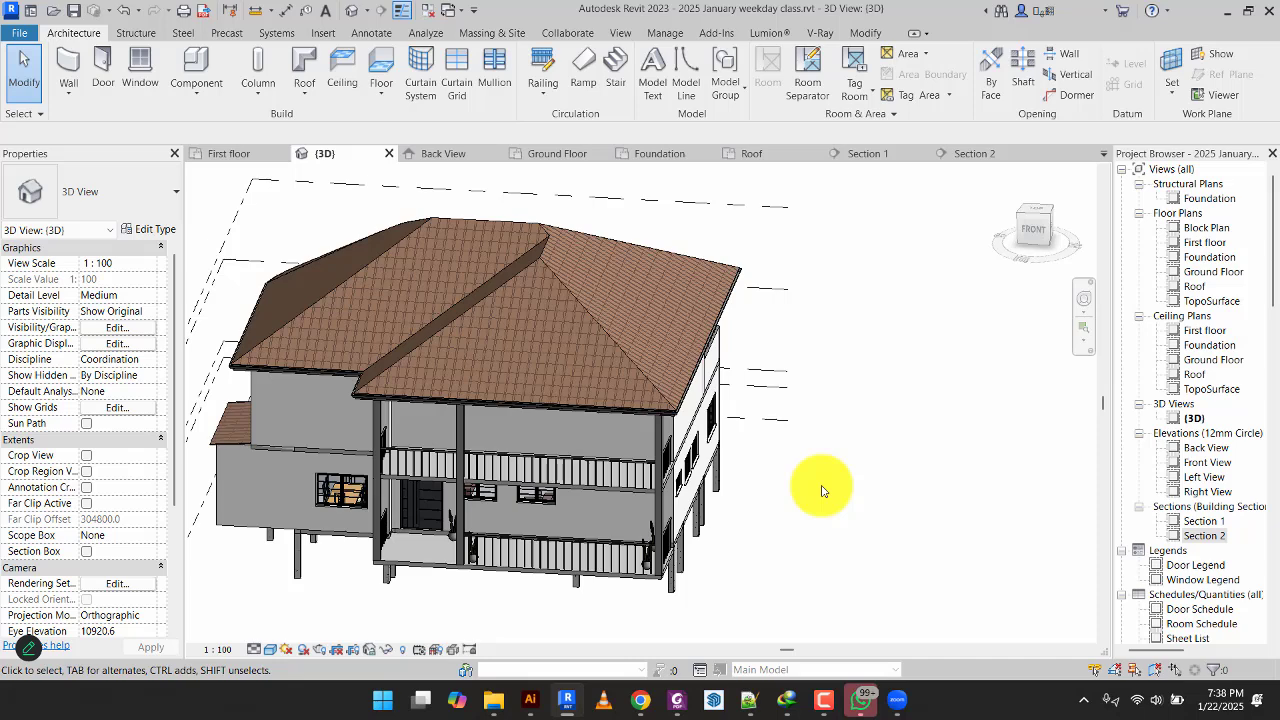
# Switch to WhatsApp.
pyautogui.click(866, 704)
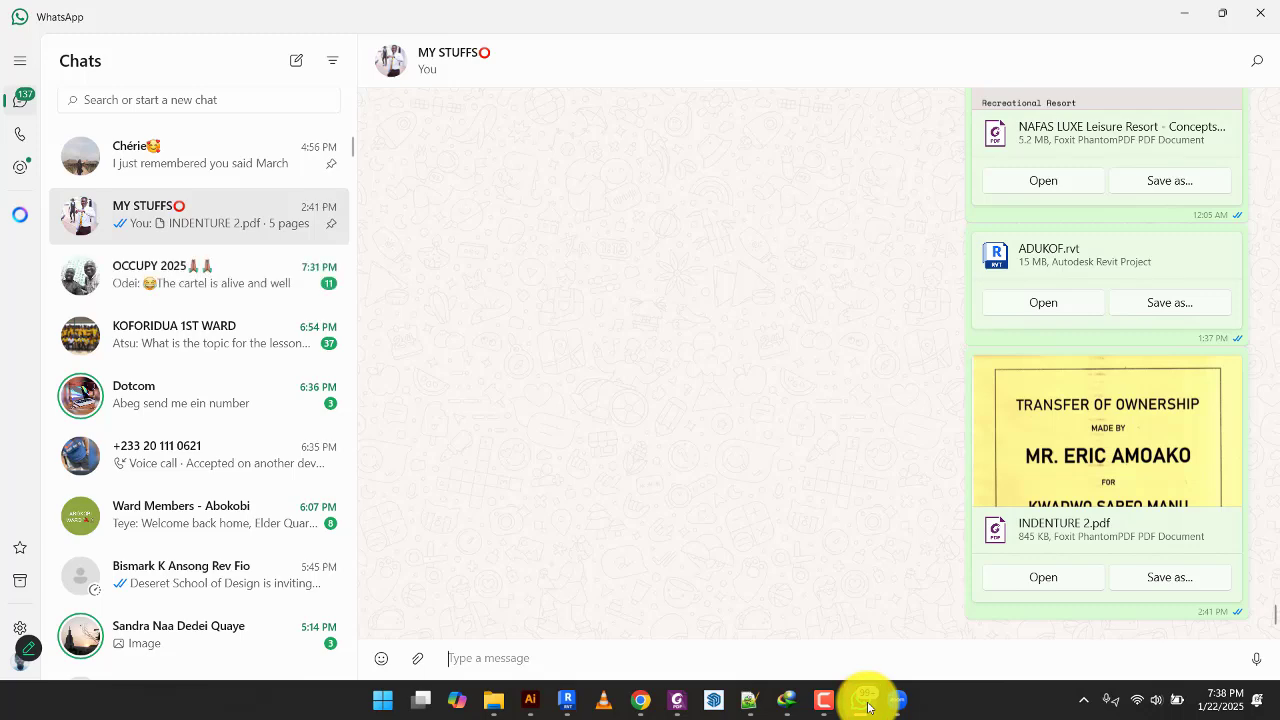